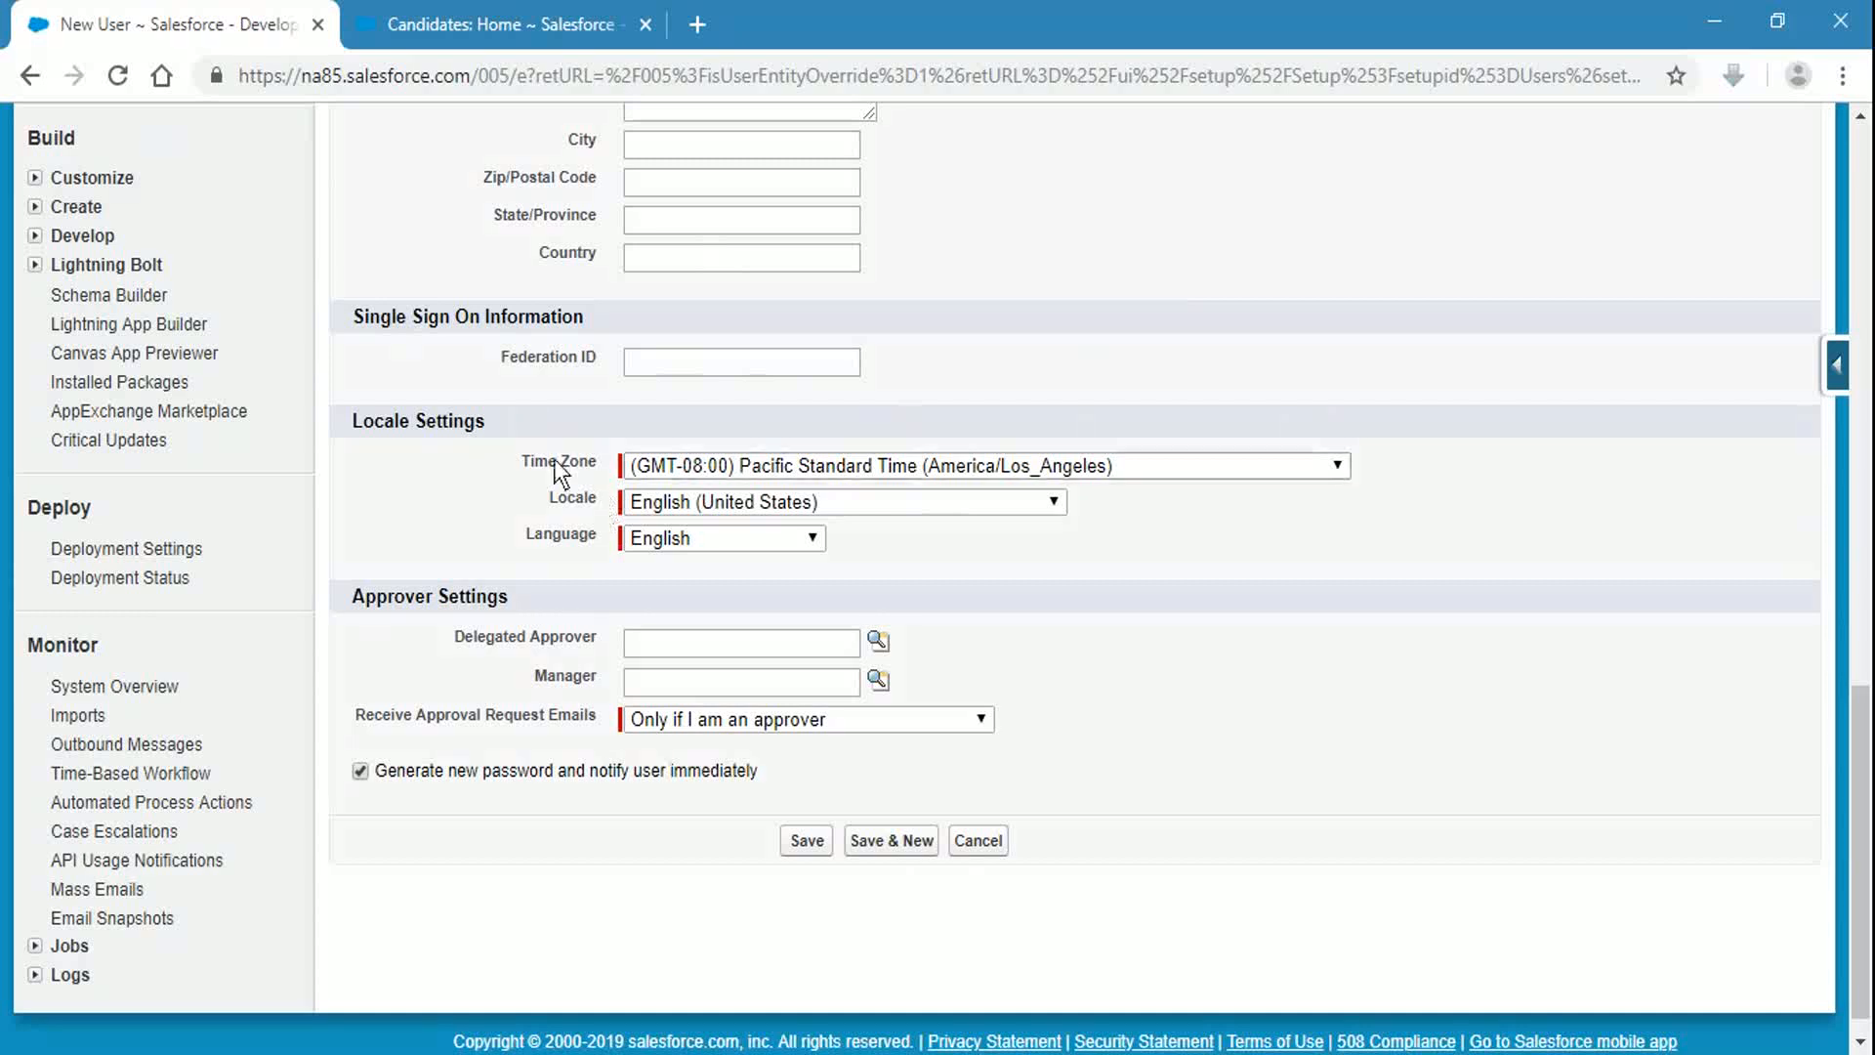
# Highlight the Delegated Approver and Manager labels, then save the still-empty New User form
pyautogui.scroll(-1, 503, 454)
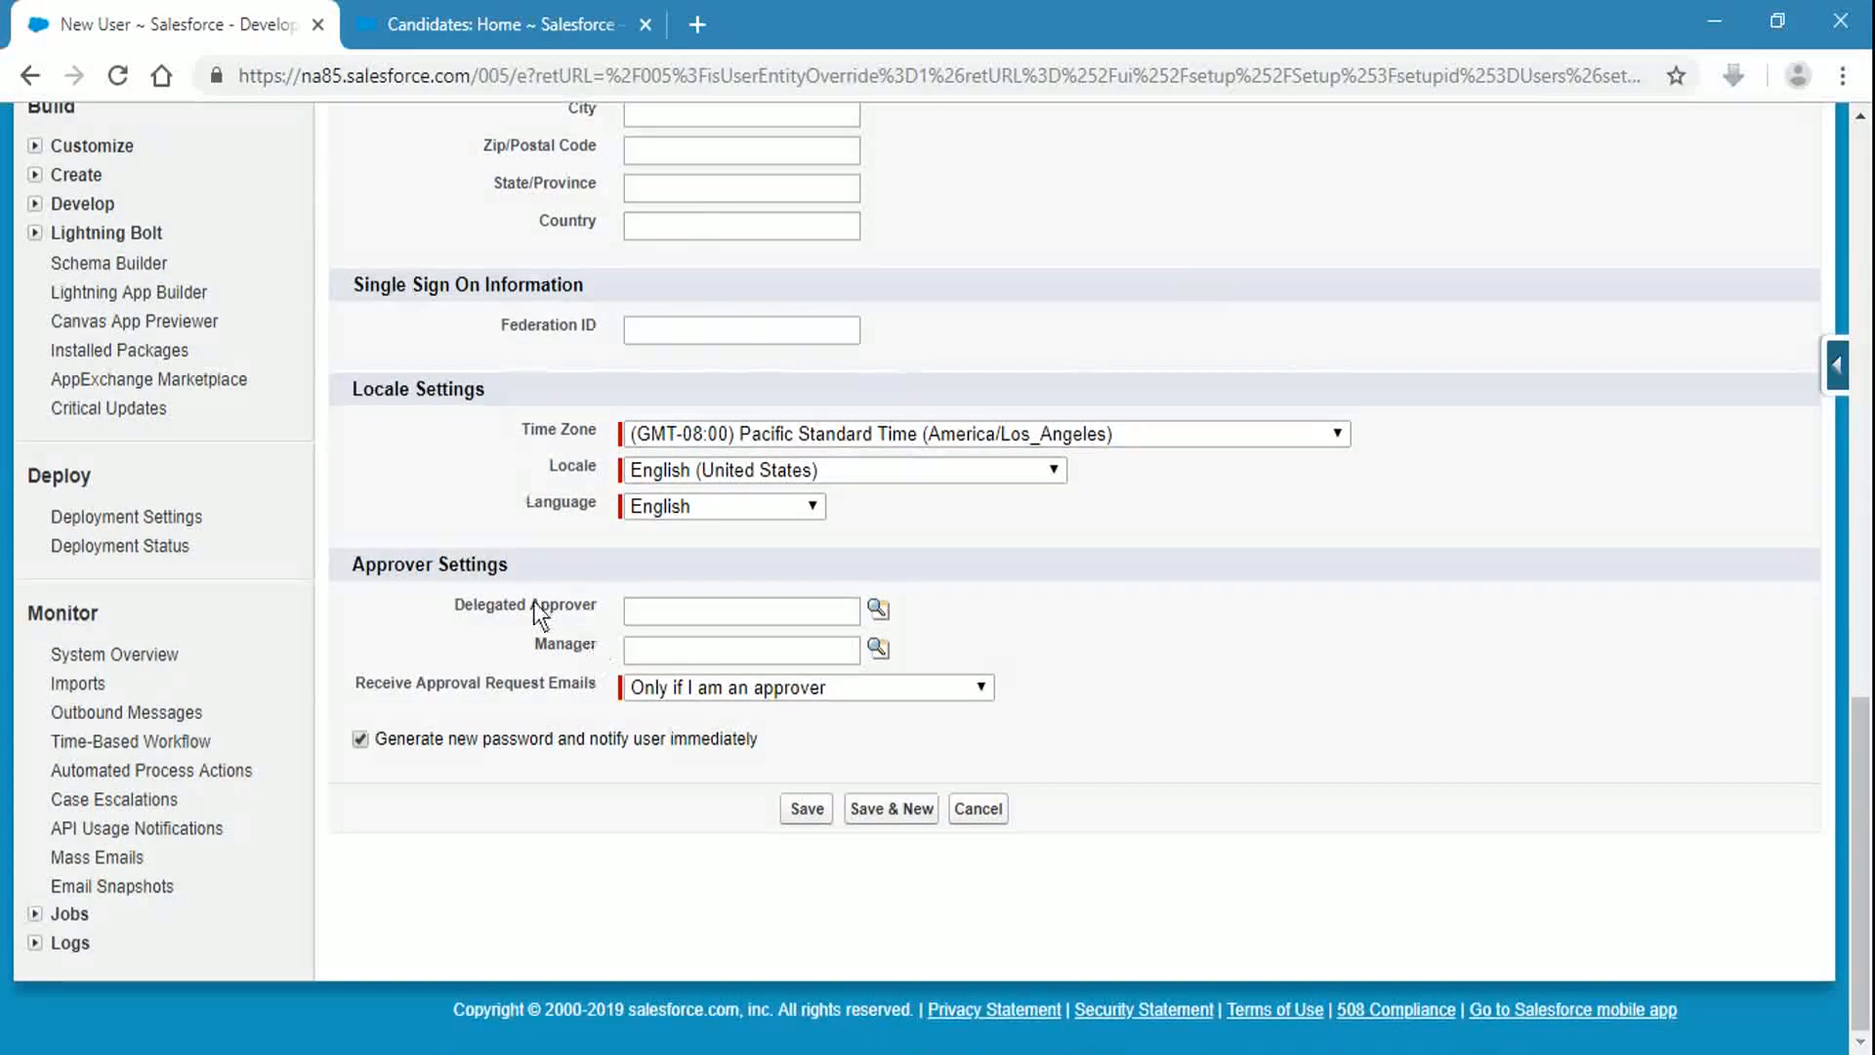
pyautogui.moveTo(457, 606); pyautogui.dragTo(613, 617)
pyautogui.doubleClick(545, 646)
pyautogui.click(1099, 640)
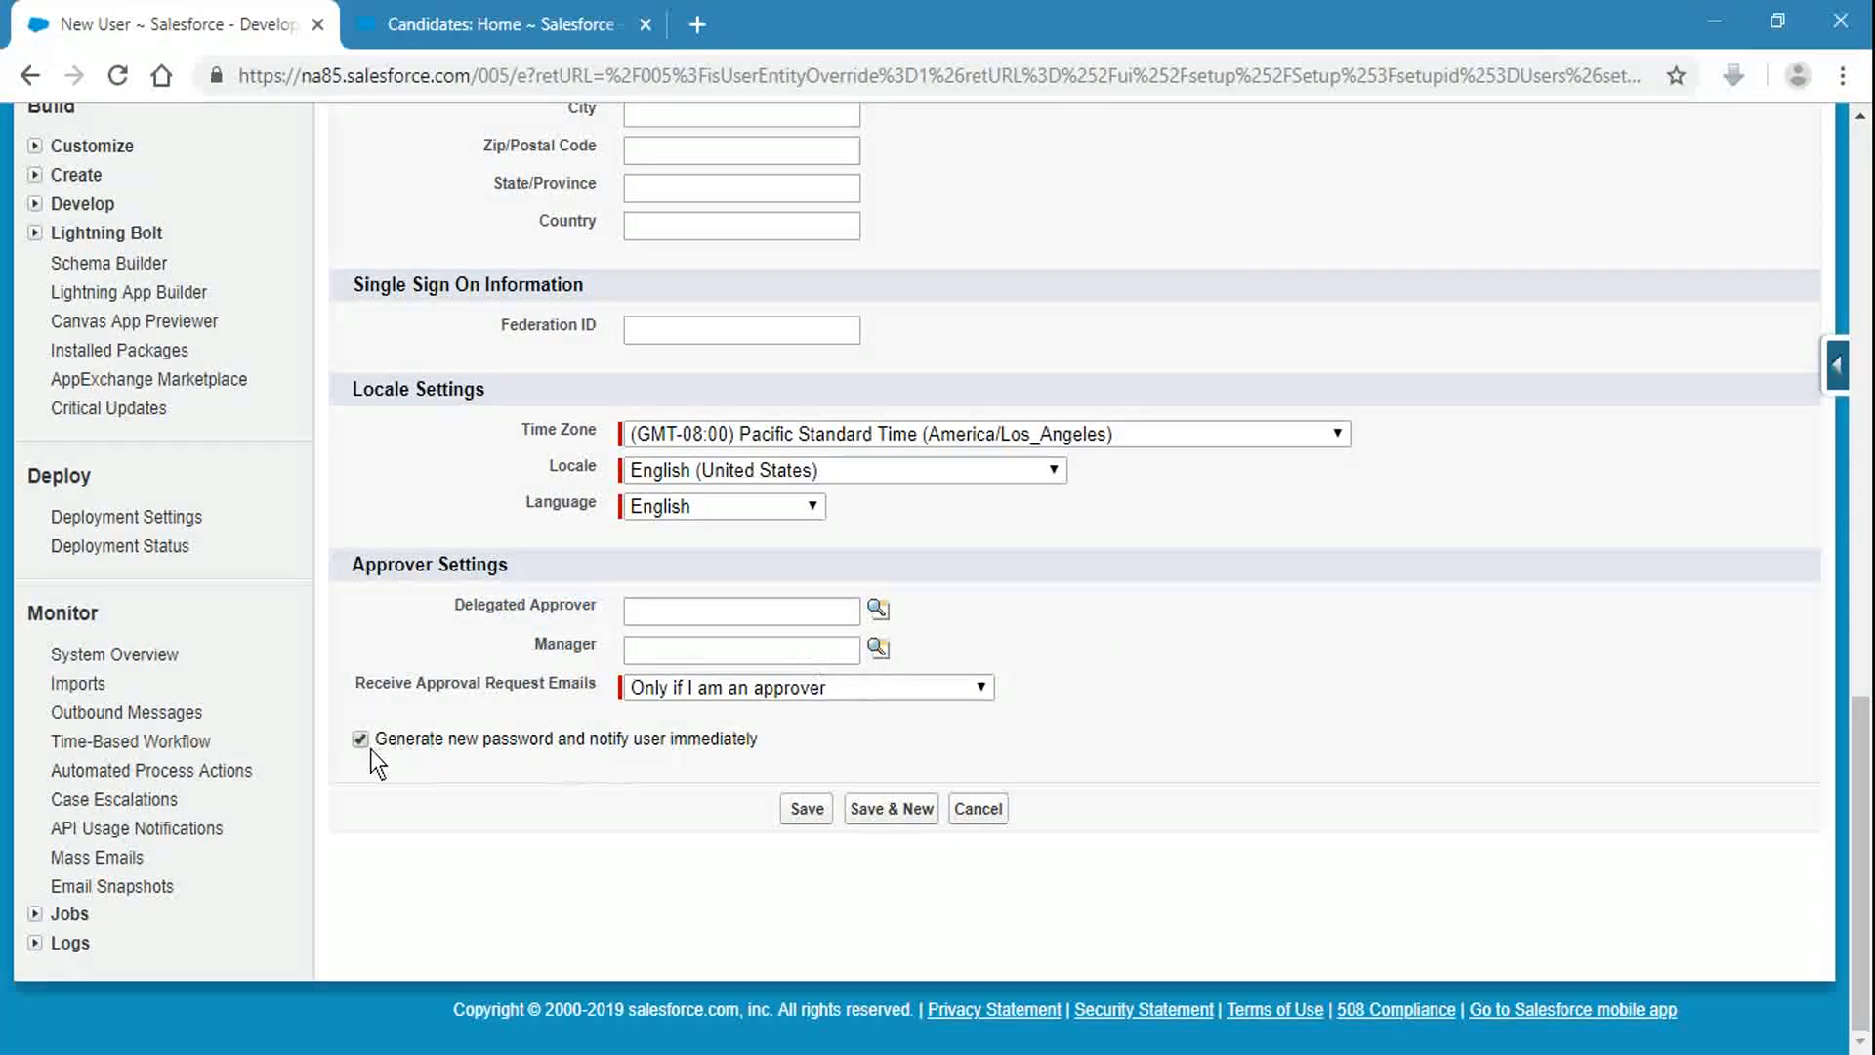
pyautogui.click(803, 818)
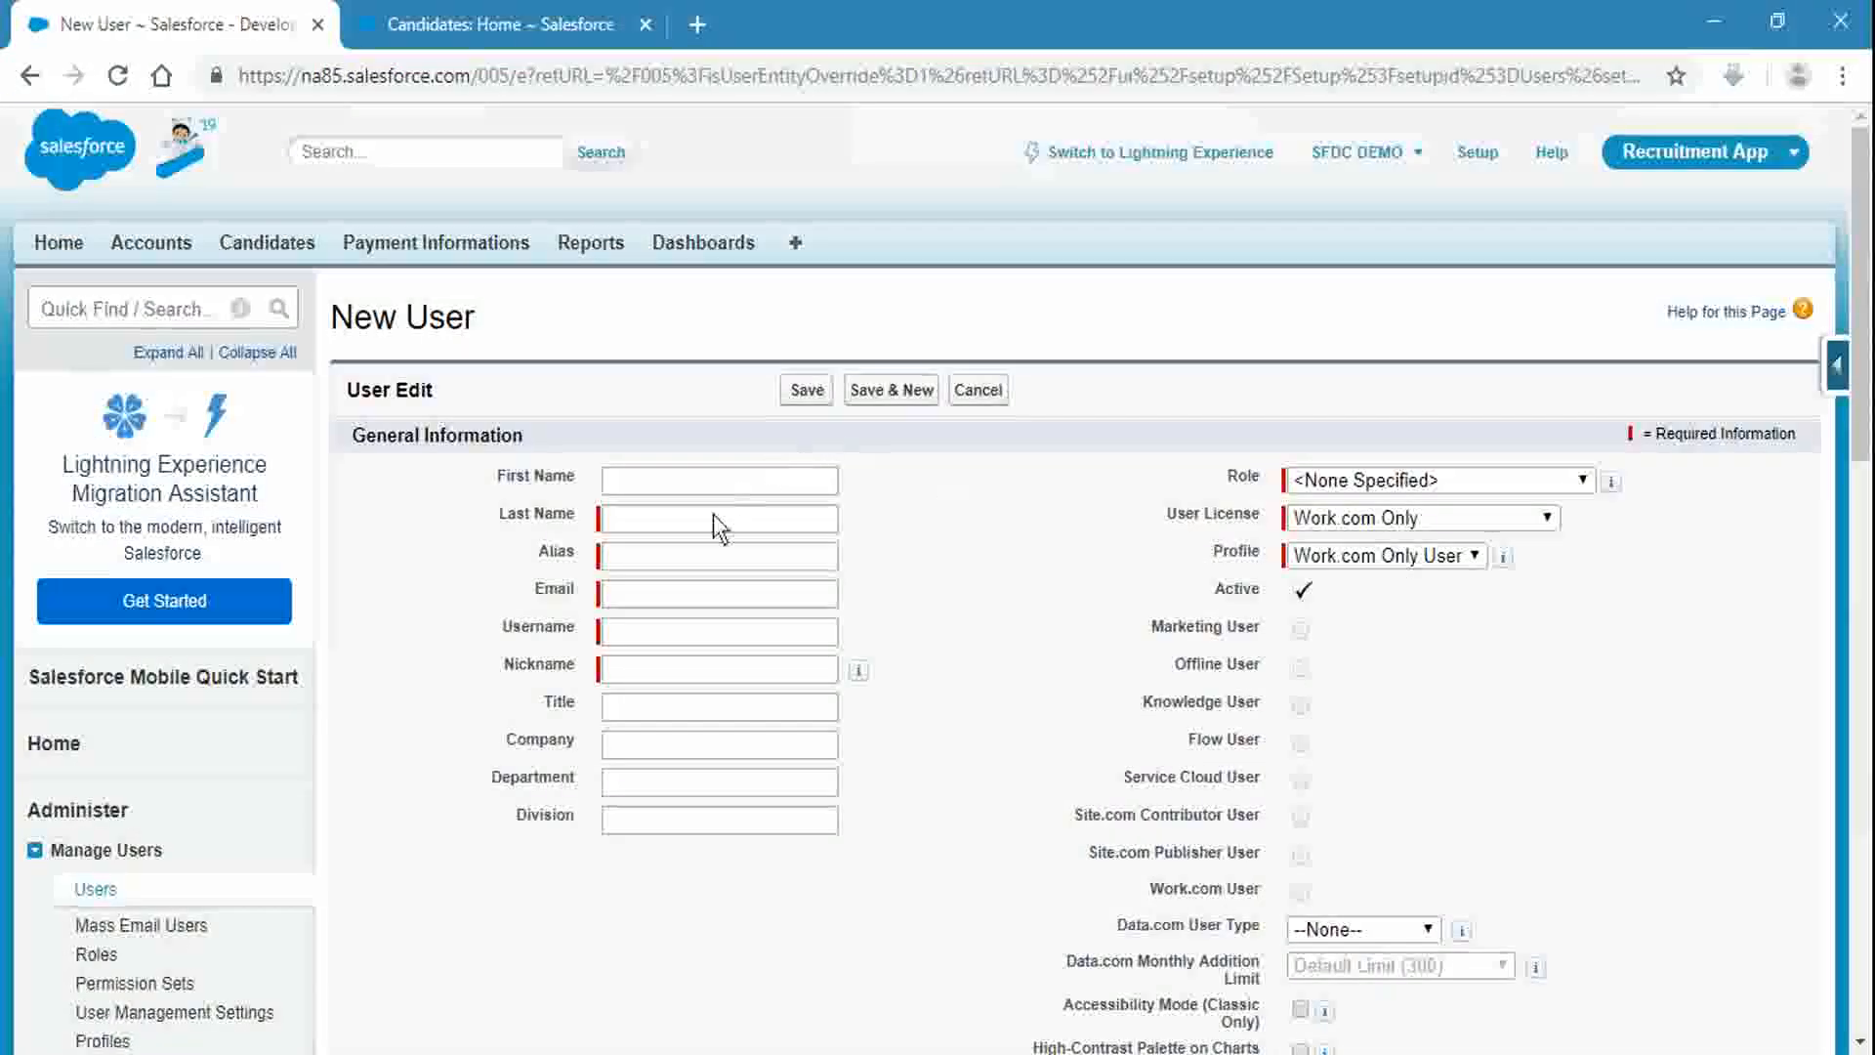
# Enter the new user's corrected first and last name, then fill in their email address
pyautogui.click(703, 481)
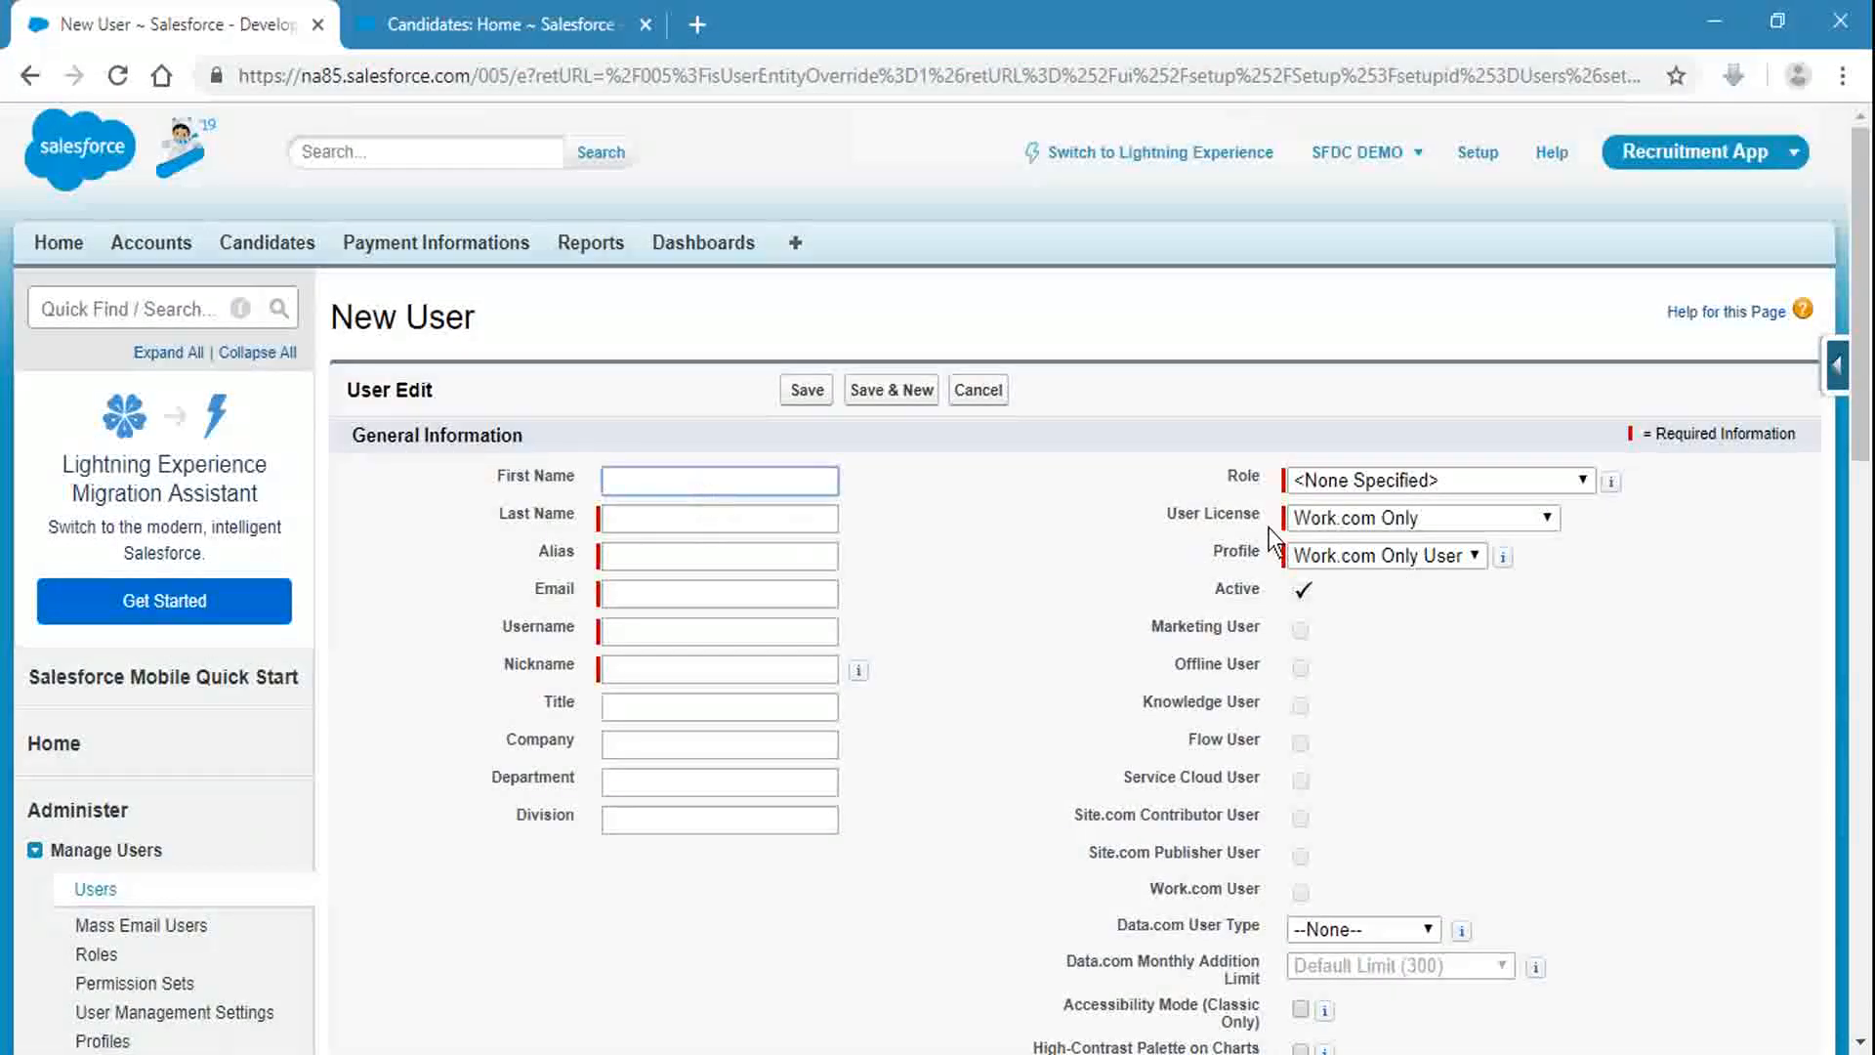
pyautogui.write('Robert')
pyautogui.hotkey('ctrl', 'a')
pyautogui.press('BackSpace')
pyautogui.press('Tab')
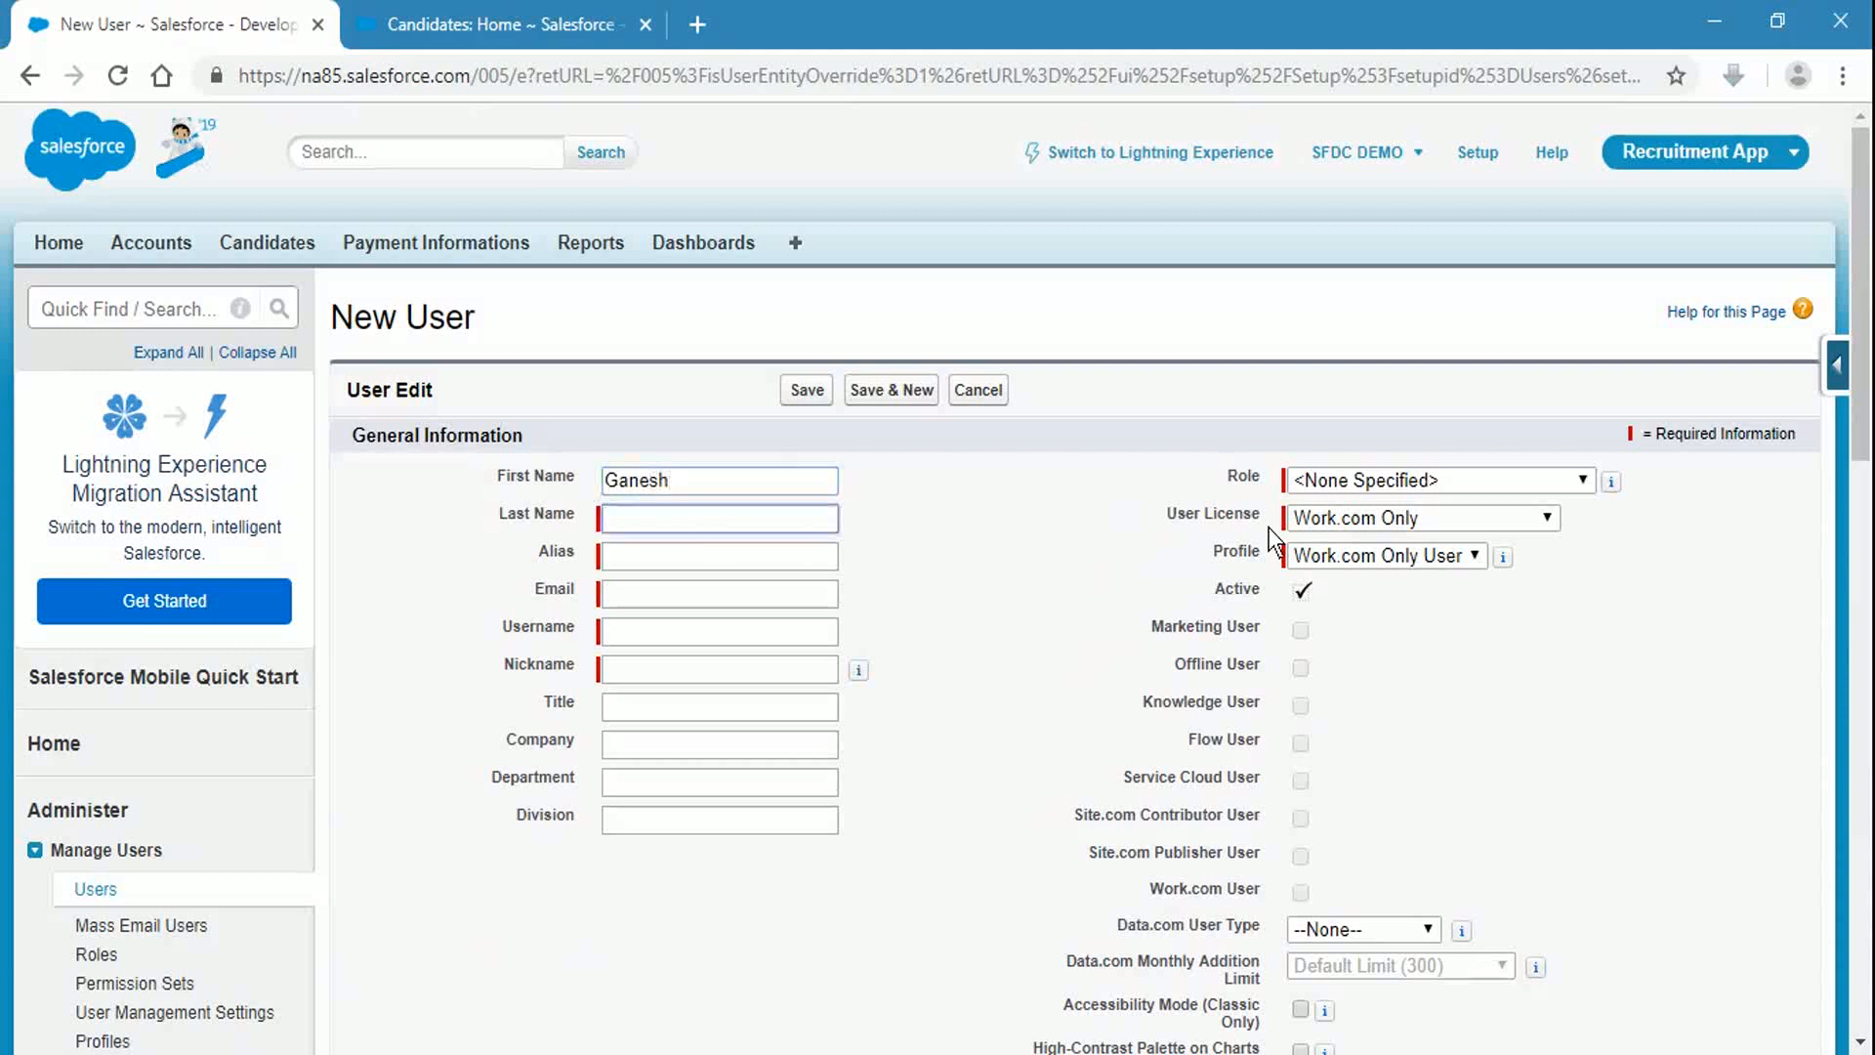
pyautogui.hotkey('ctrl', 'a')
pyautogui.press('Tab')
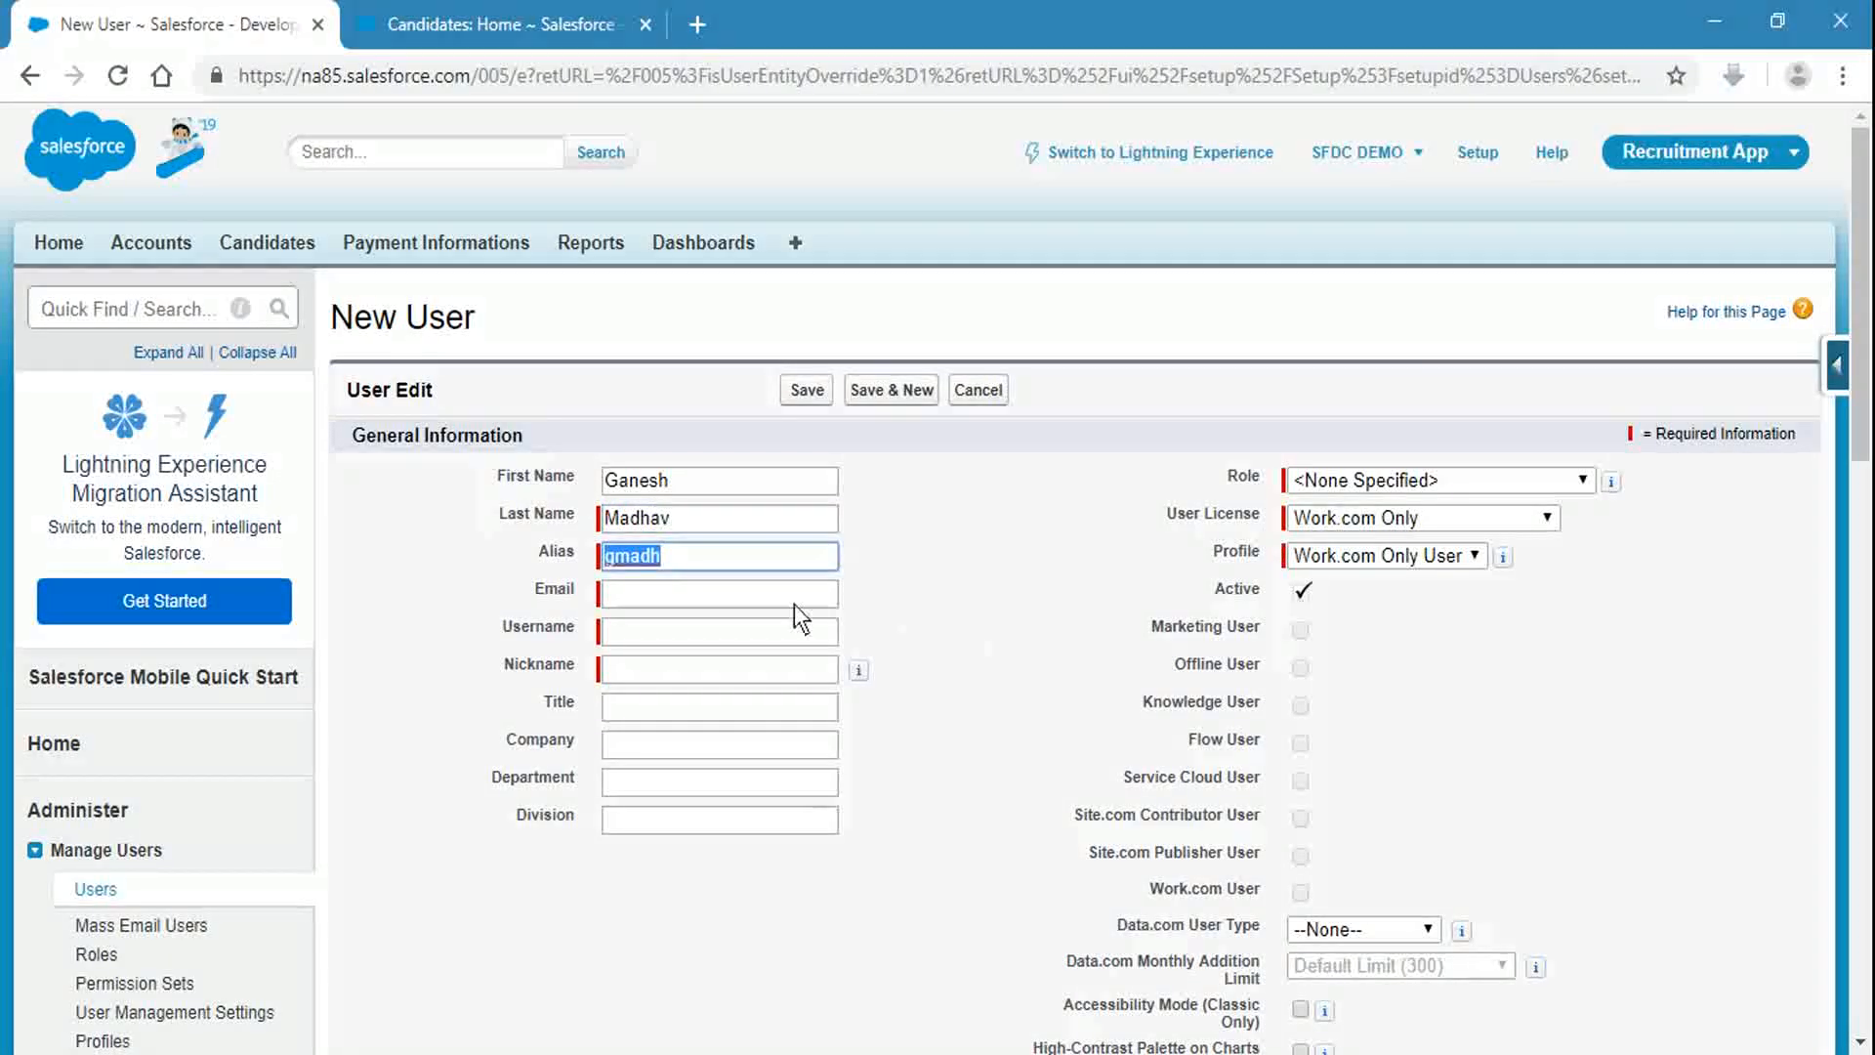
pyautogui.click(652, 596)
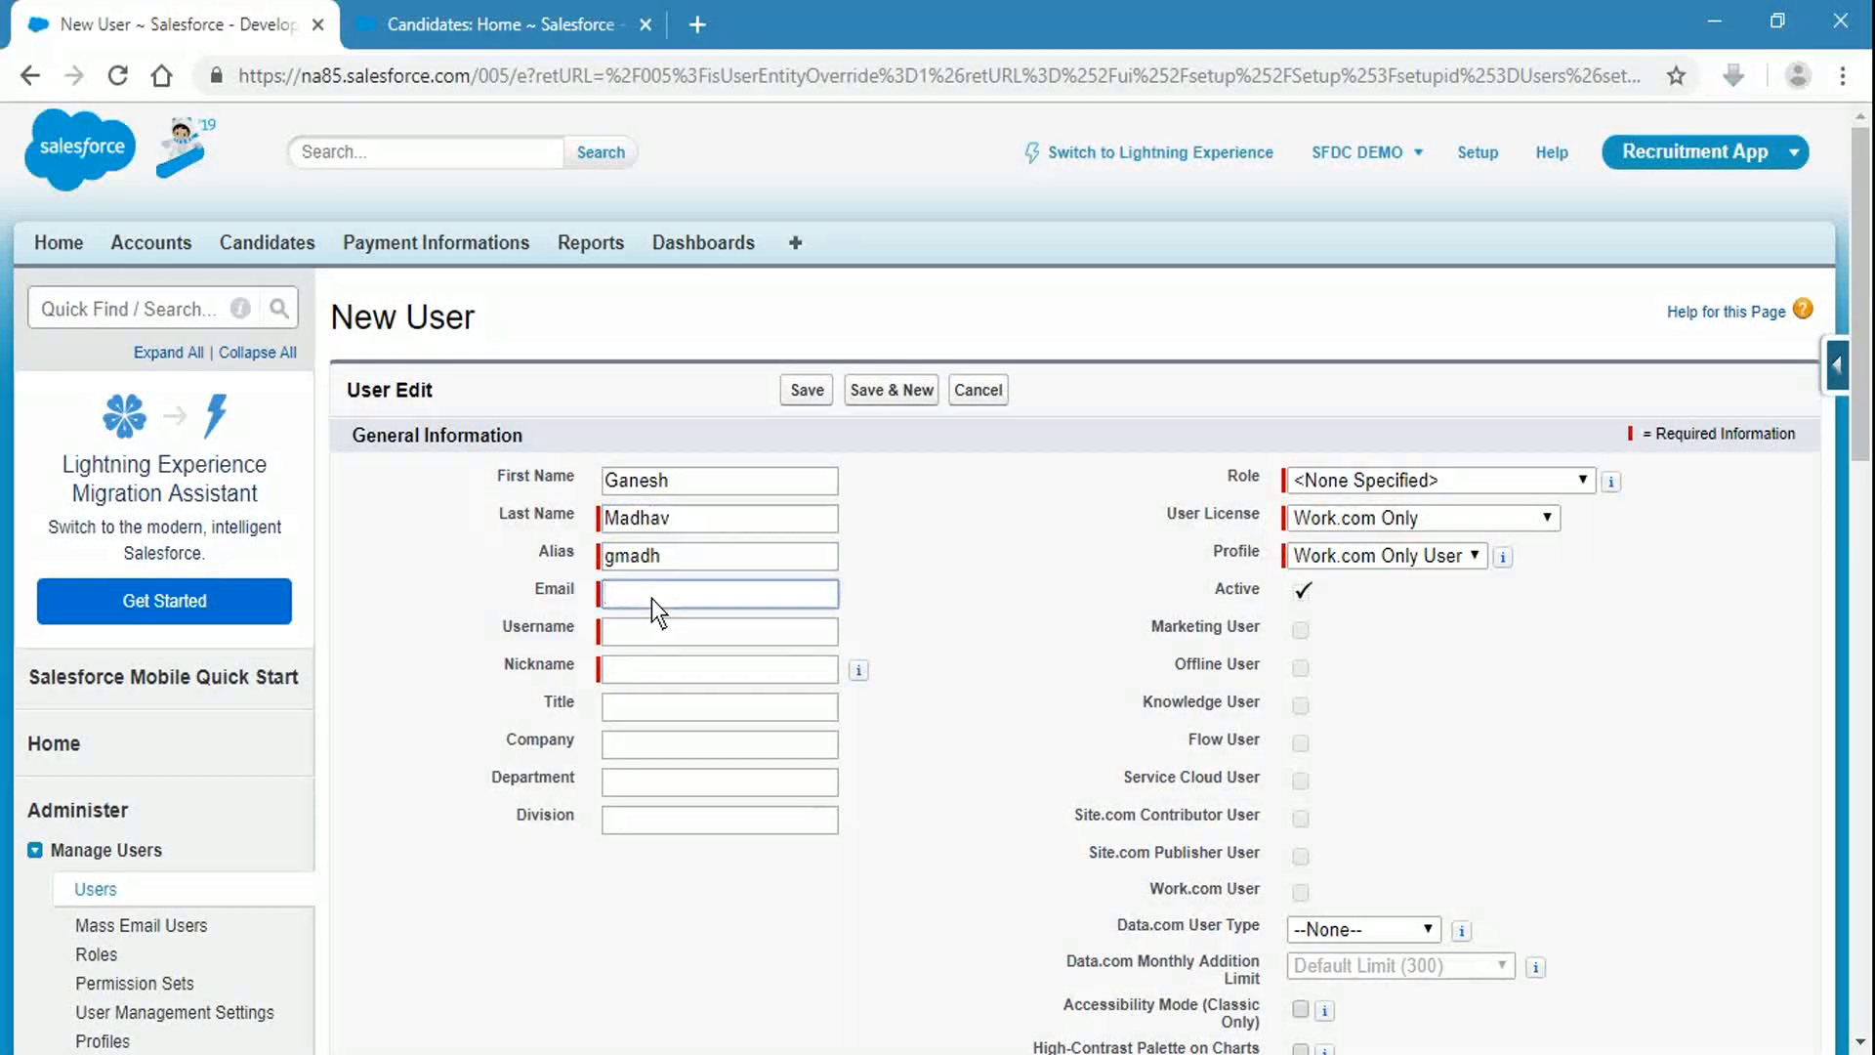
# Rewrite the username's local part as lowercase firstname.lastname before the @
pyautogui.click(653, 625)
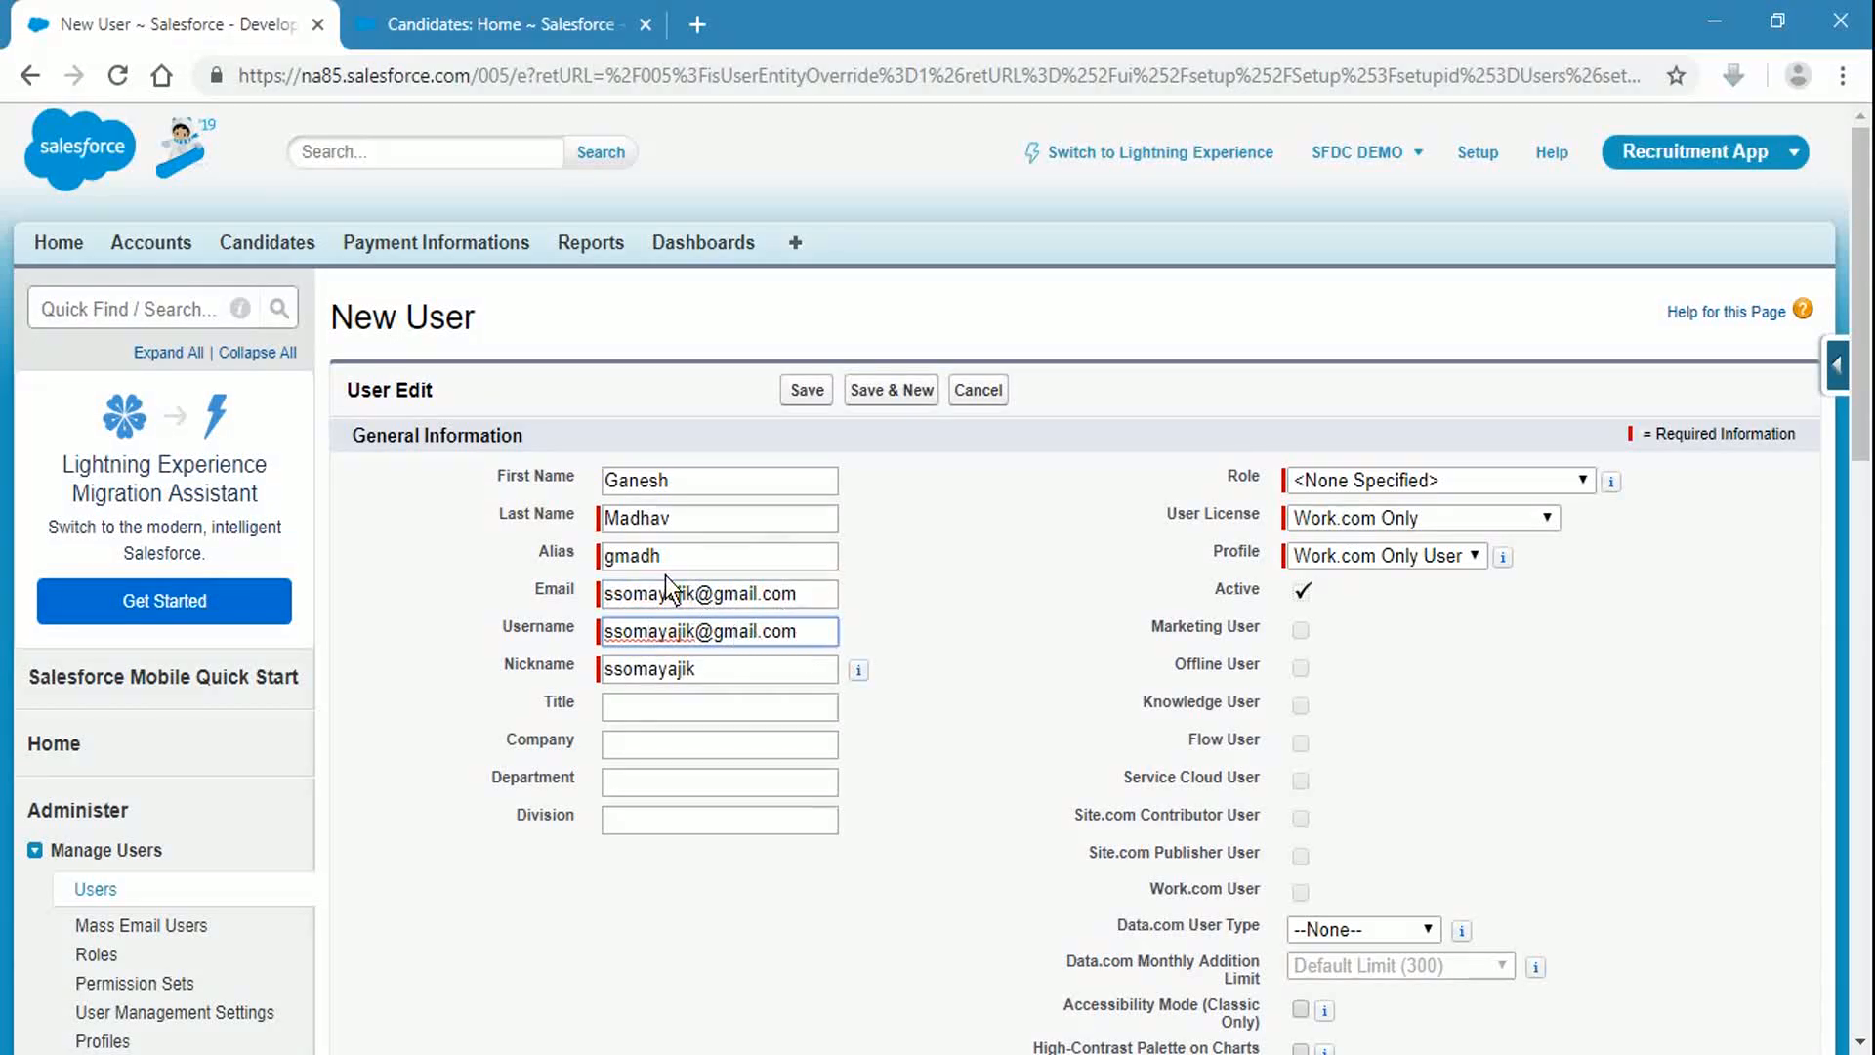
pyautogui.moveTo(674, 475); pyautogui.dragTo(533, 466)
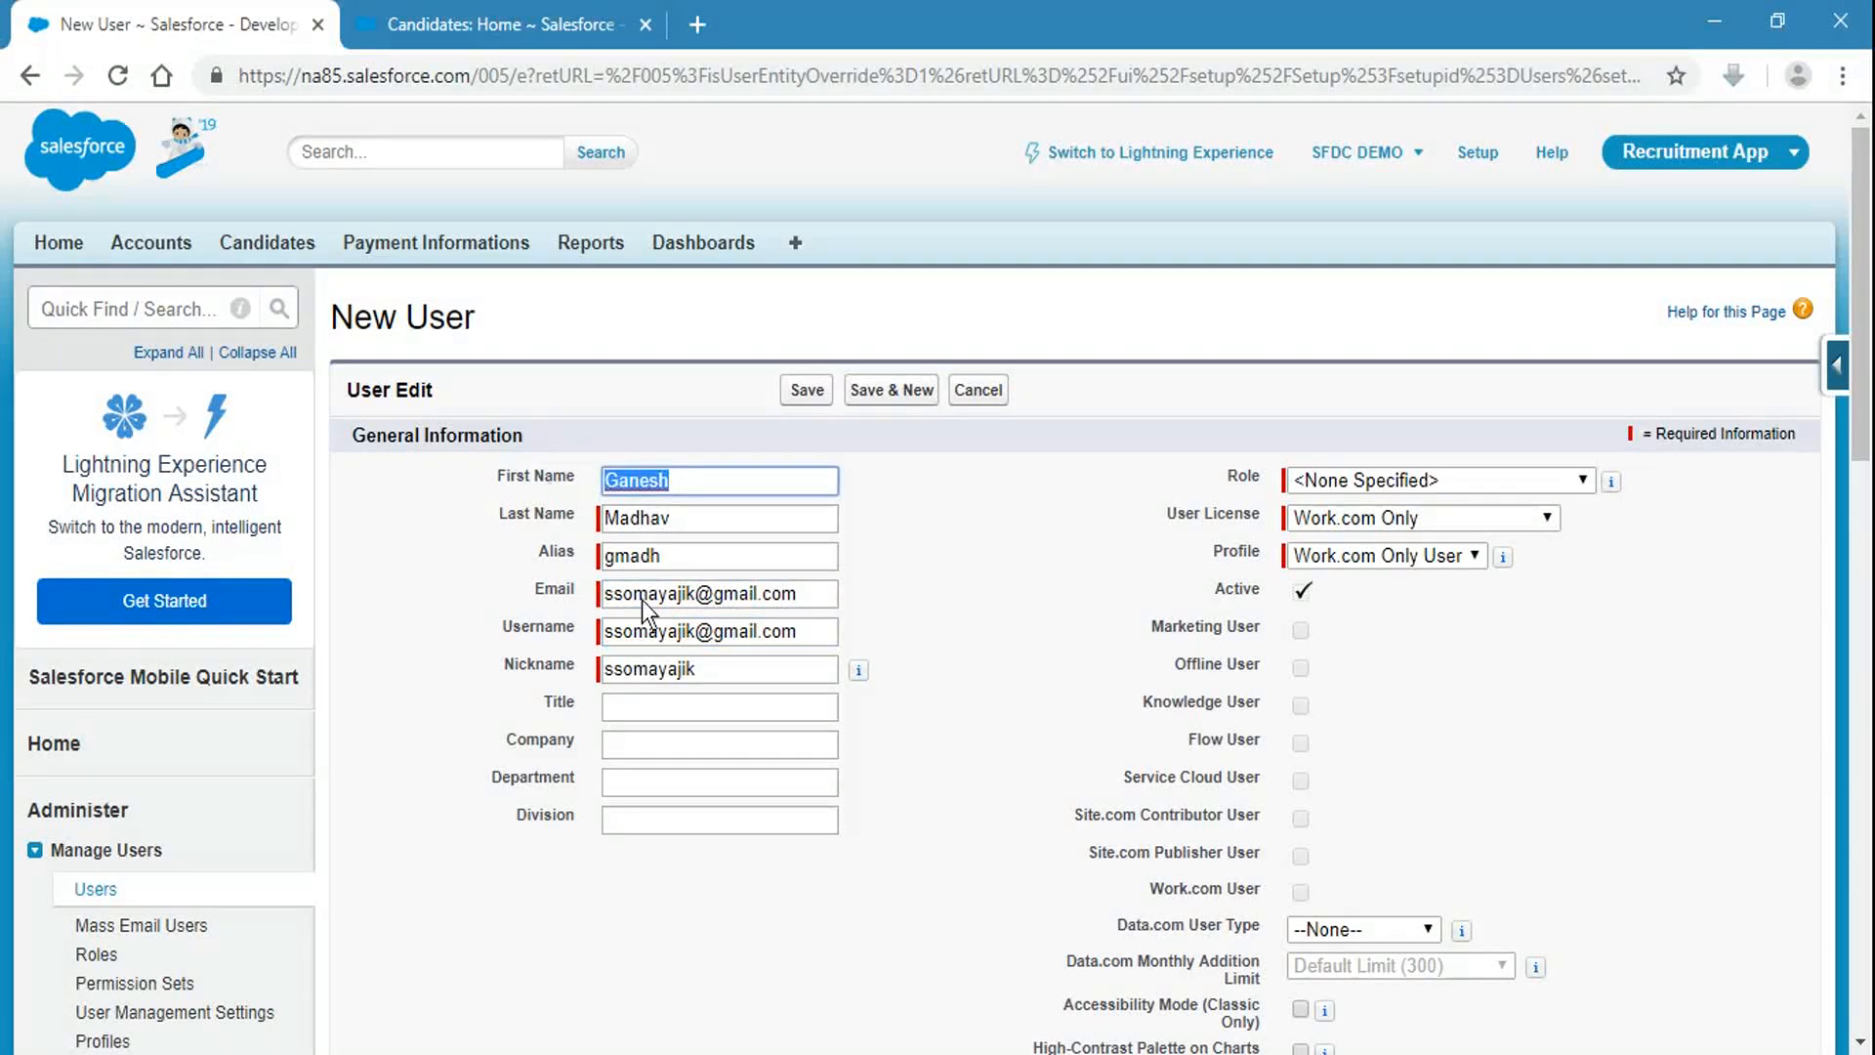
pyautogui.hotkey('ctrl', 'c')
pyautogui.click(692, 635)
pyautogui.hotkey('shift', 'Home')
pyautogui.hotkey('ctrl', 'v')
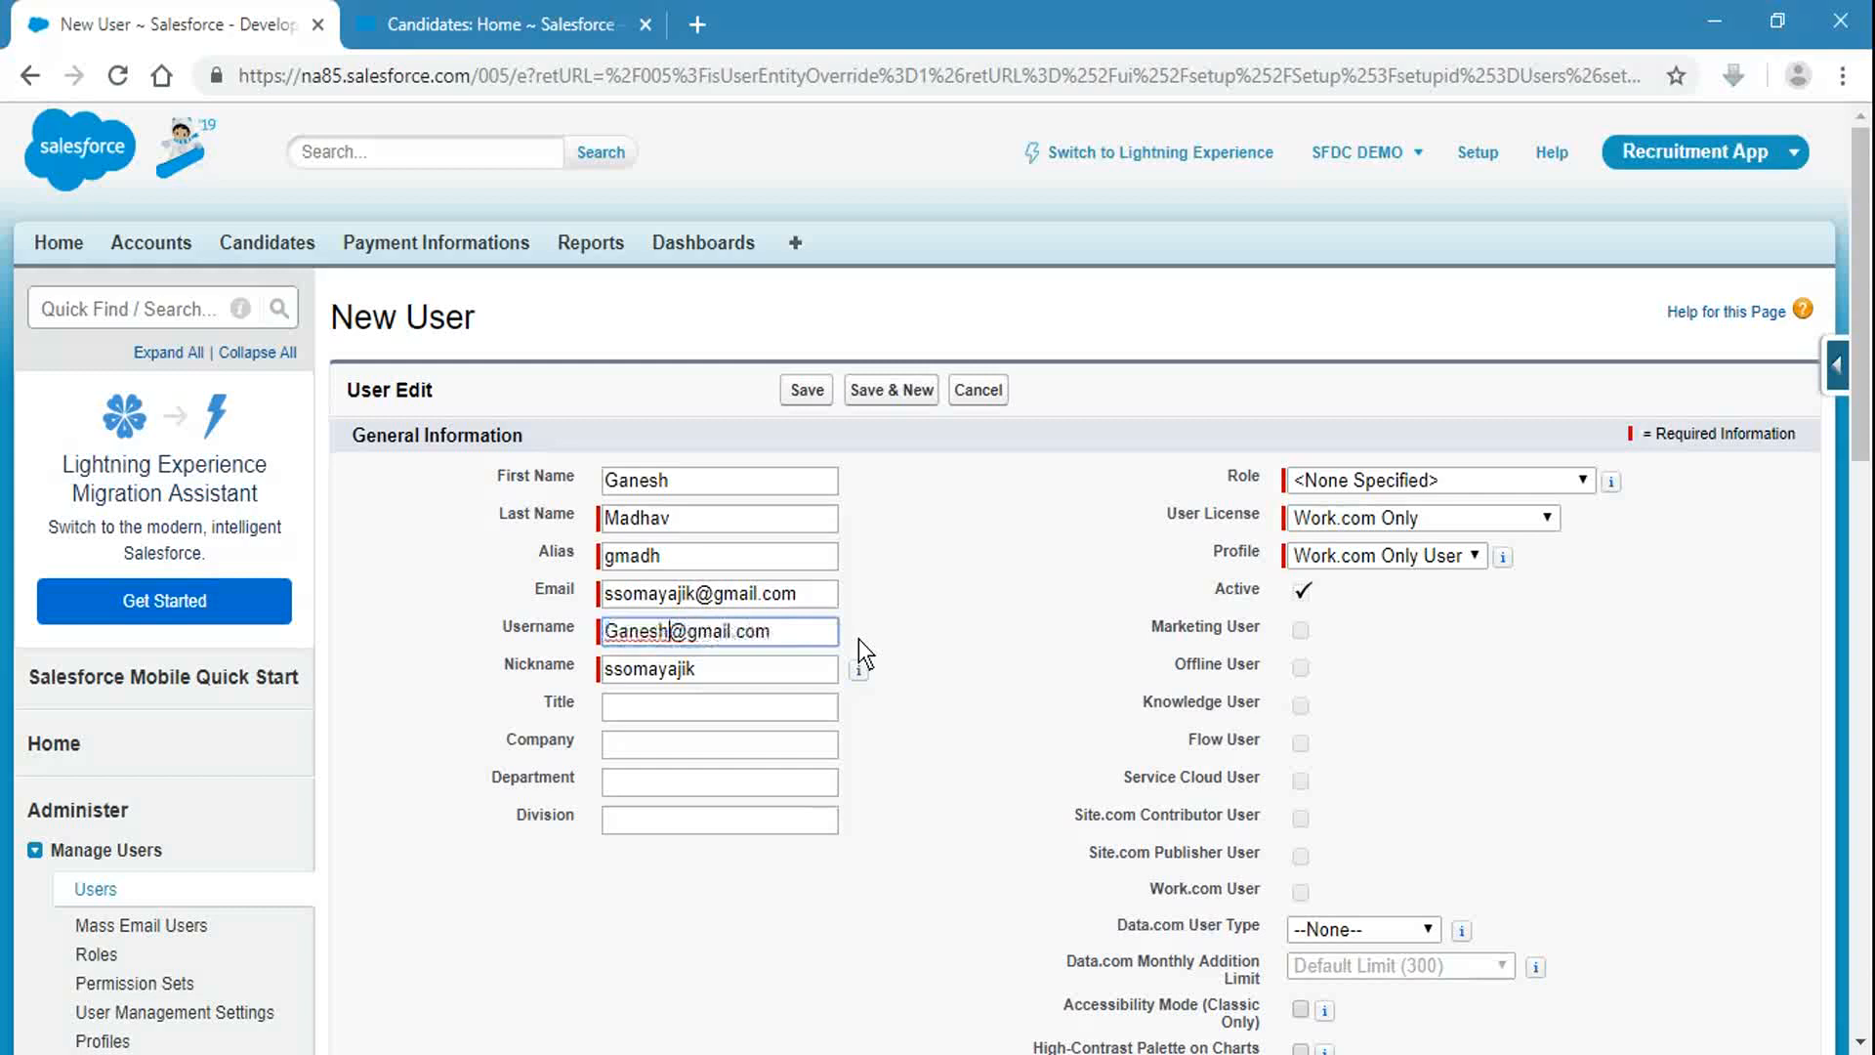
pyautogui.press('Home')
pyautogui.press('Delete')
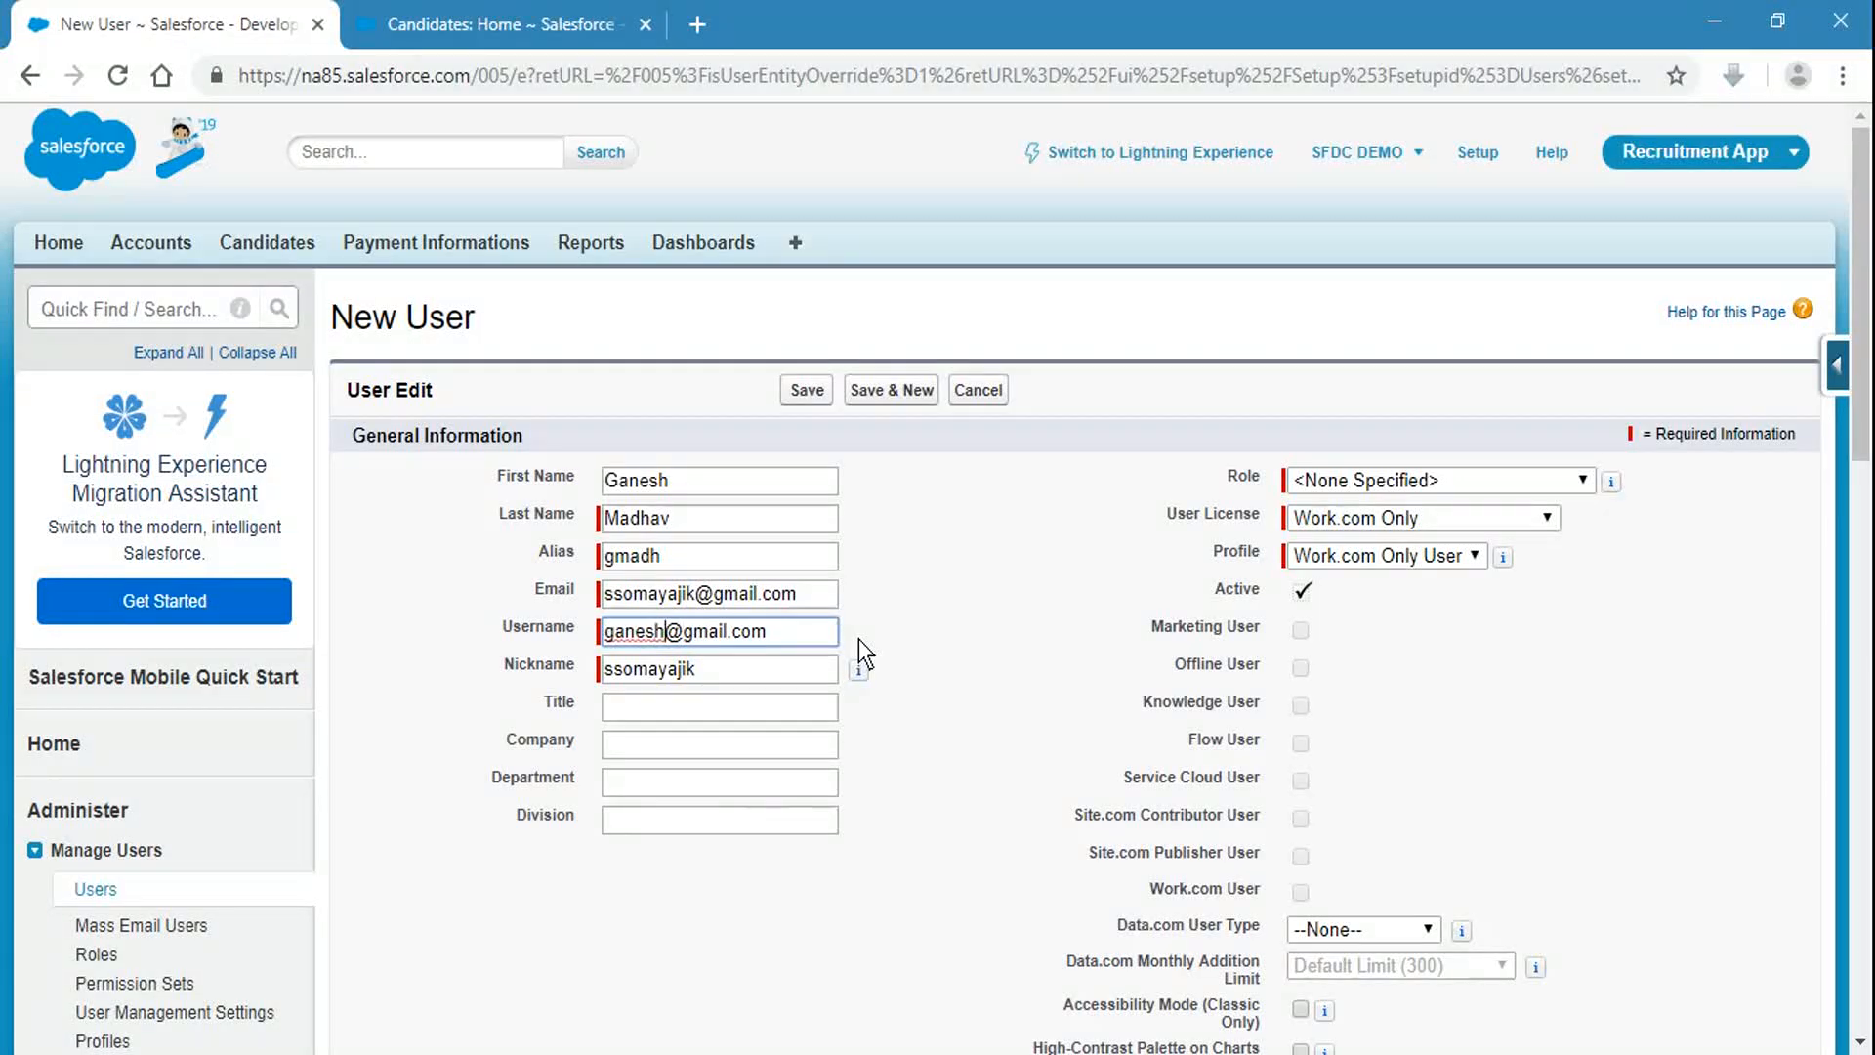
pyautogui.press('Right')
pyautogui.press('Right')
pyautogui.press('Right')
pyautogui.press('Right')
pyautogui.press('Right')
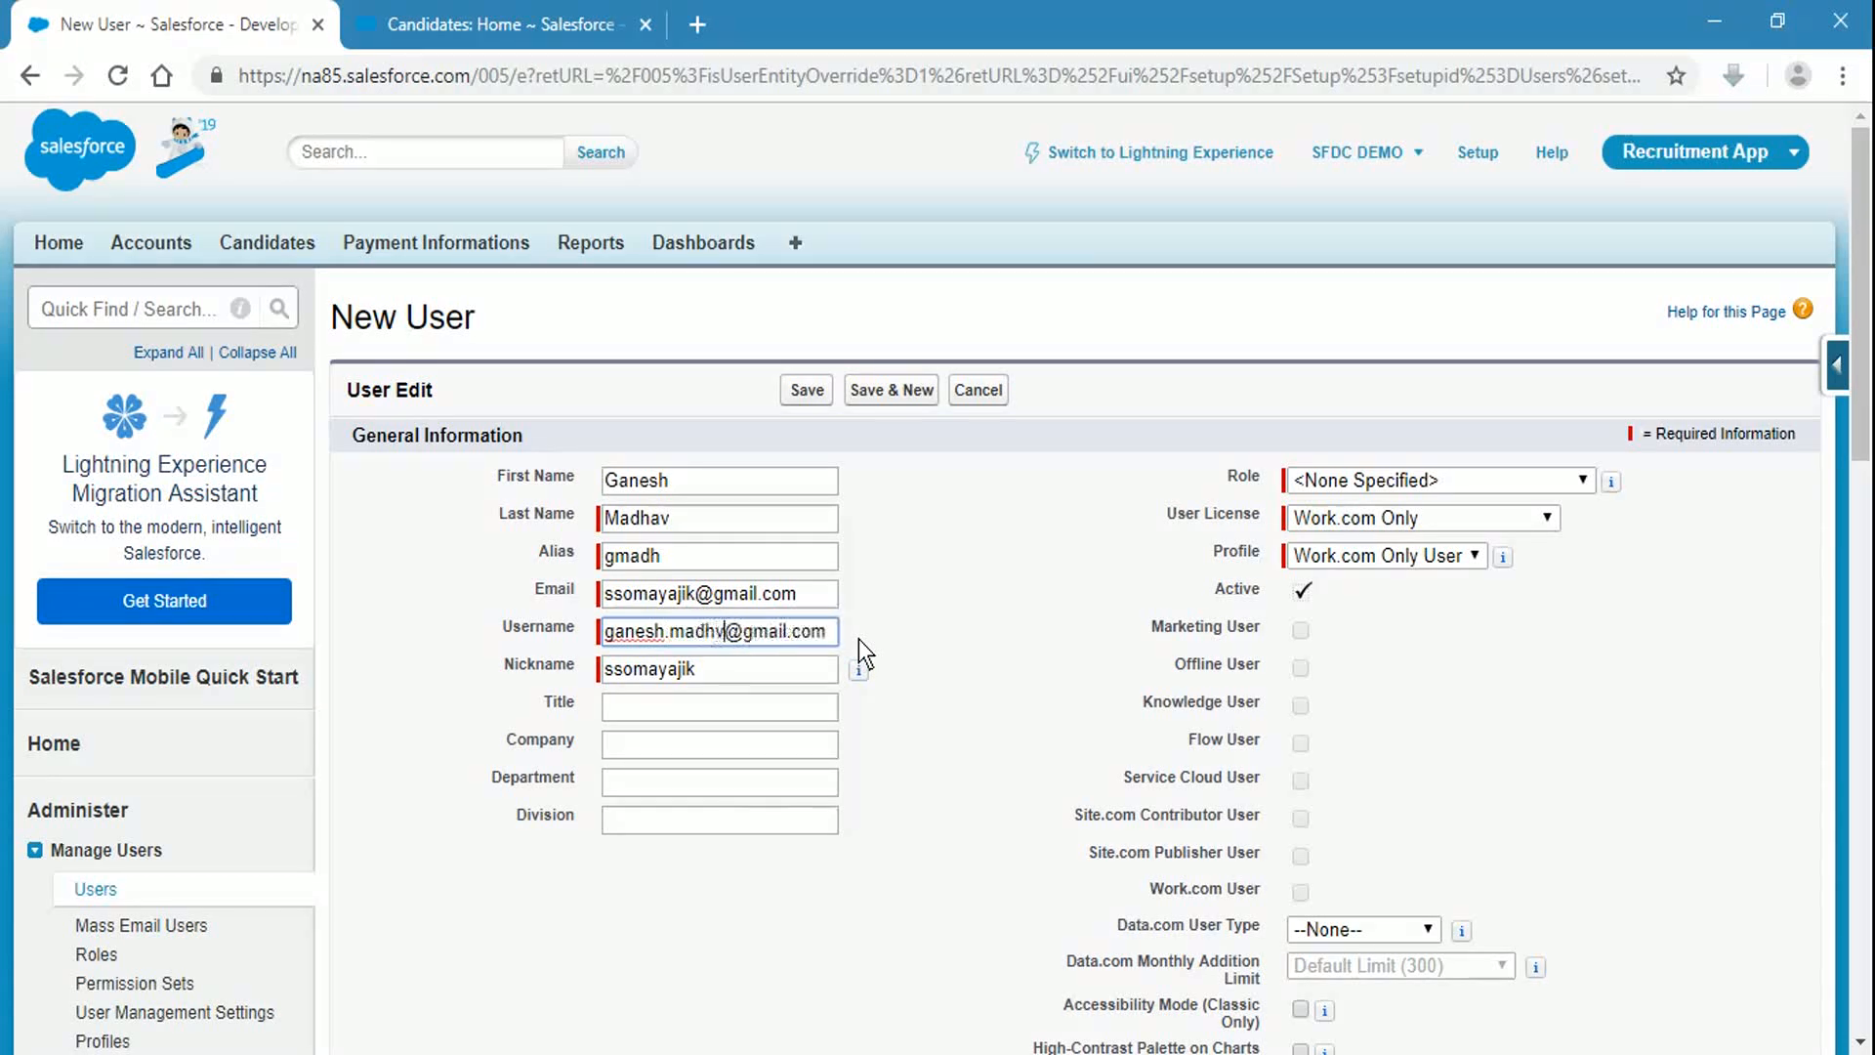
pyautogui.press('Left')
pyautogui.press('Right')
pyautogui.press('Right')
# Open the All Users list in a new browser tab, then return to the form
pyautogui.rightClick(92, 885)
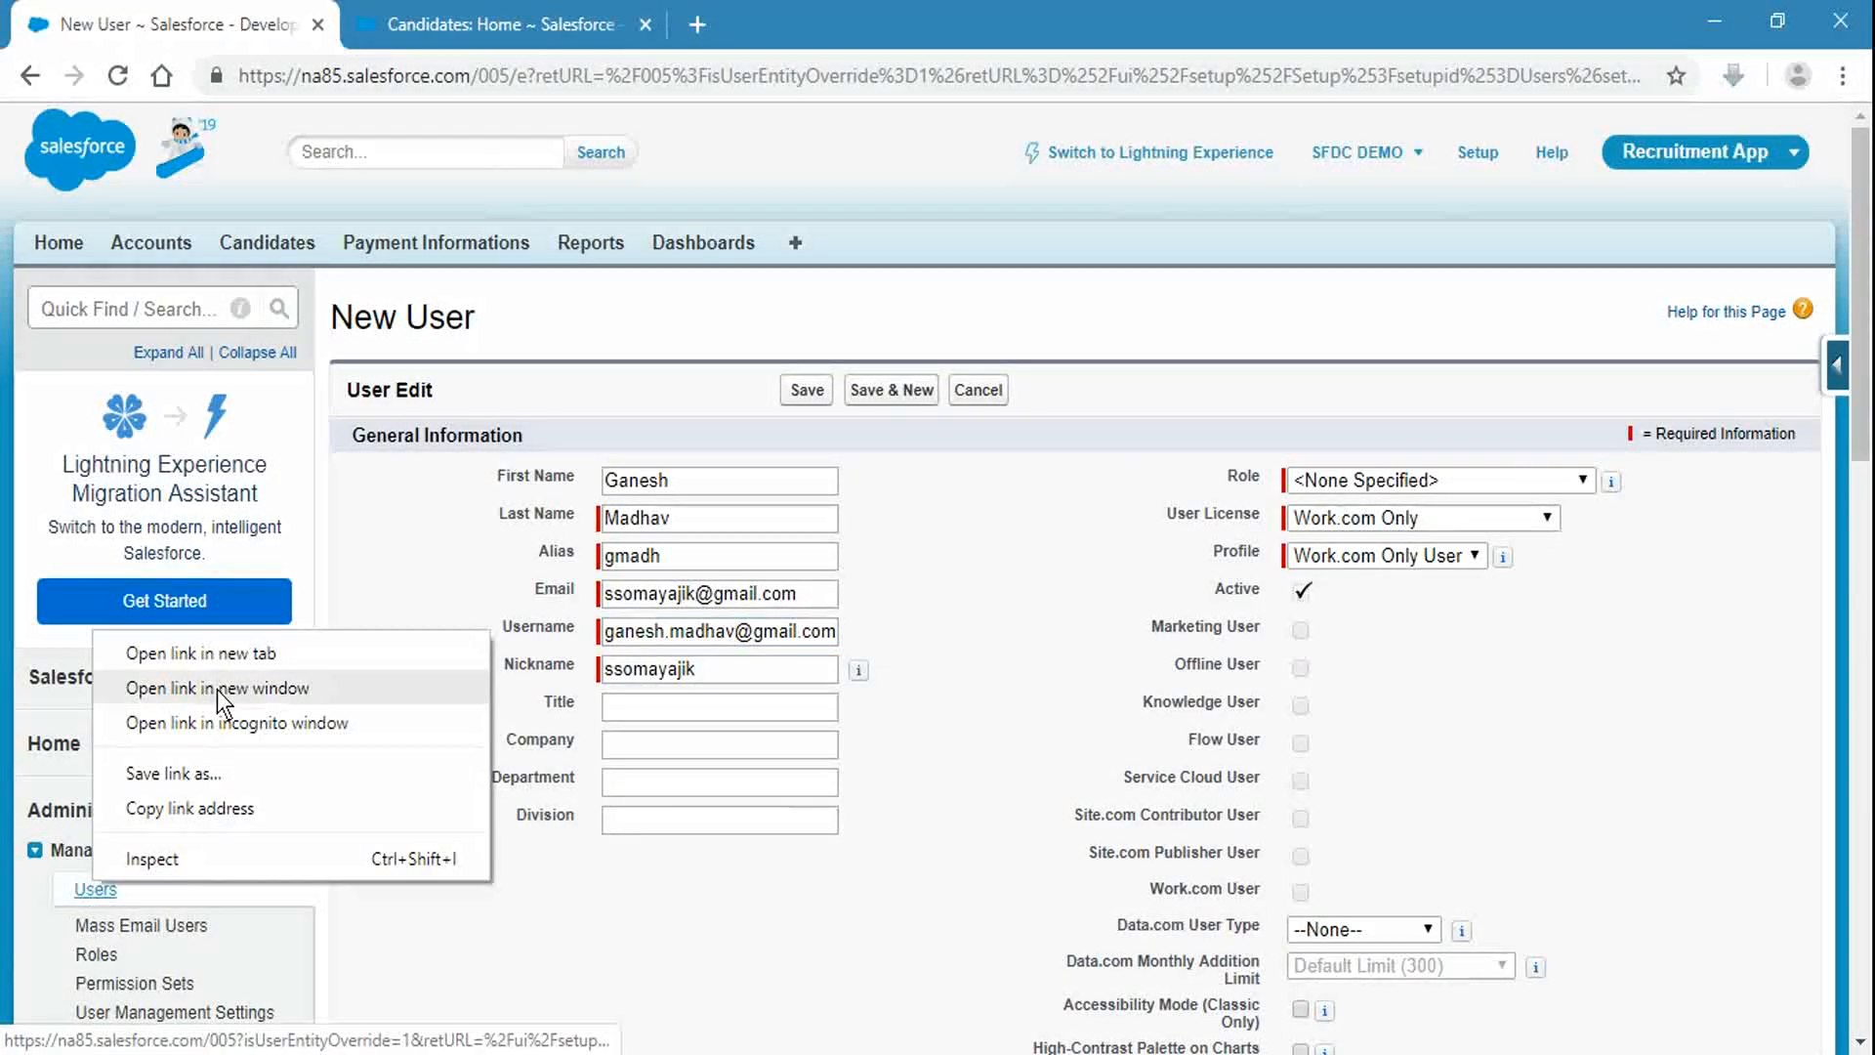
pyautogui.click(218, 660)
pyautogui.click(750, 24)
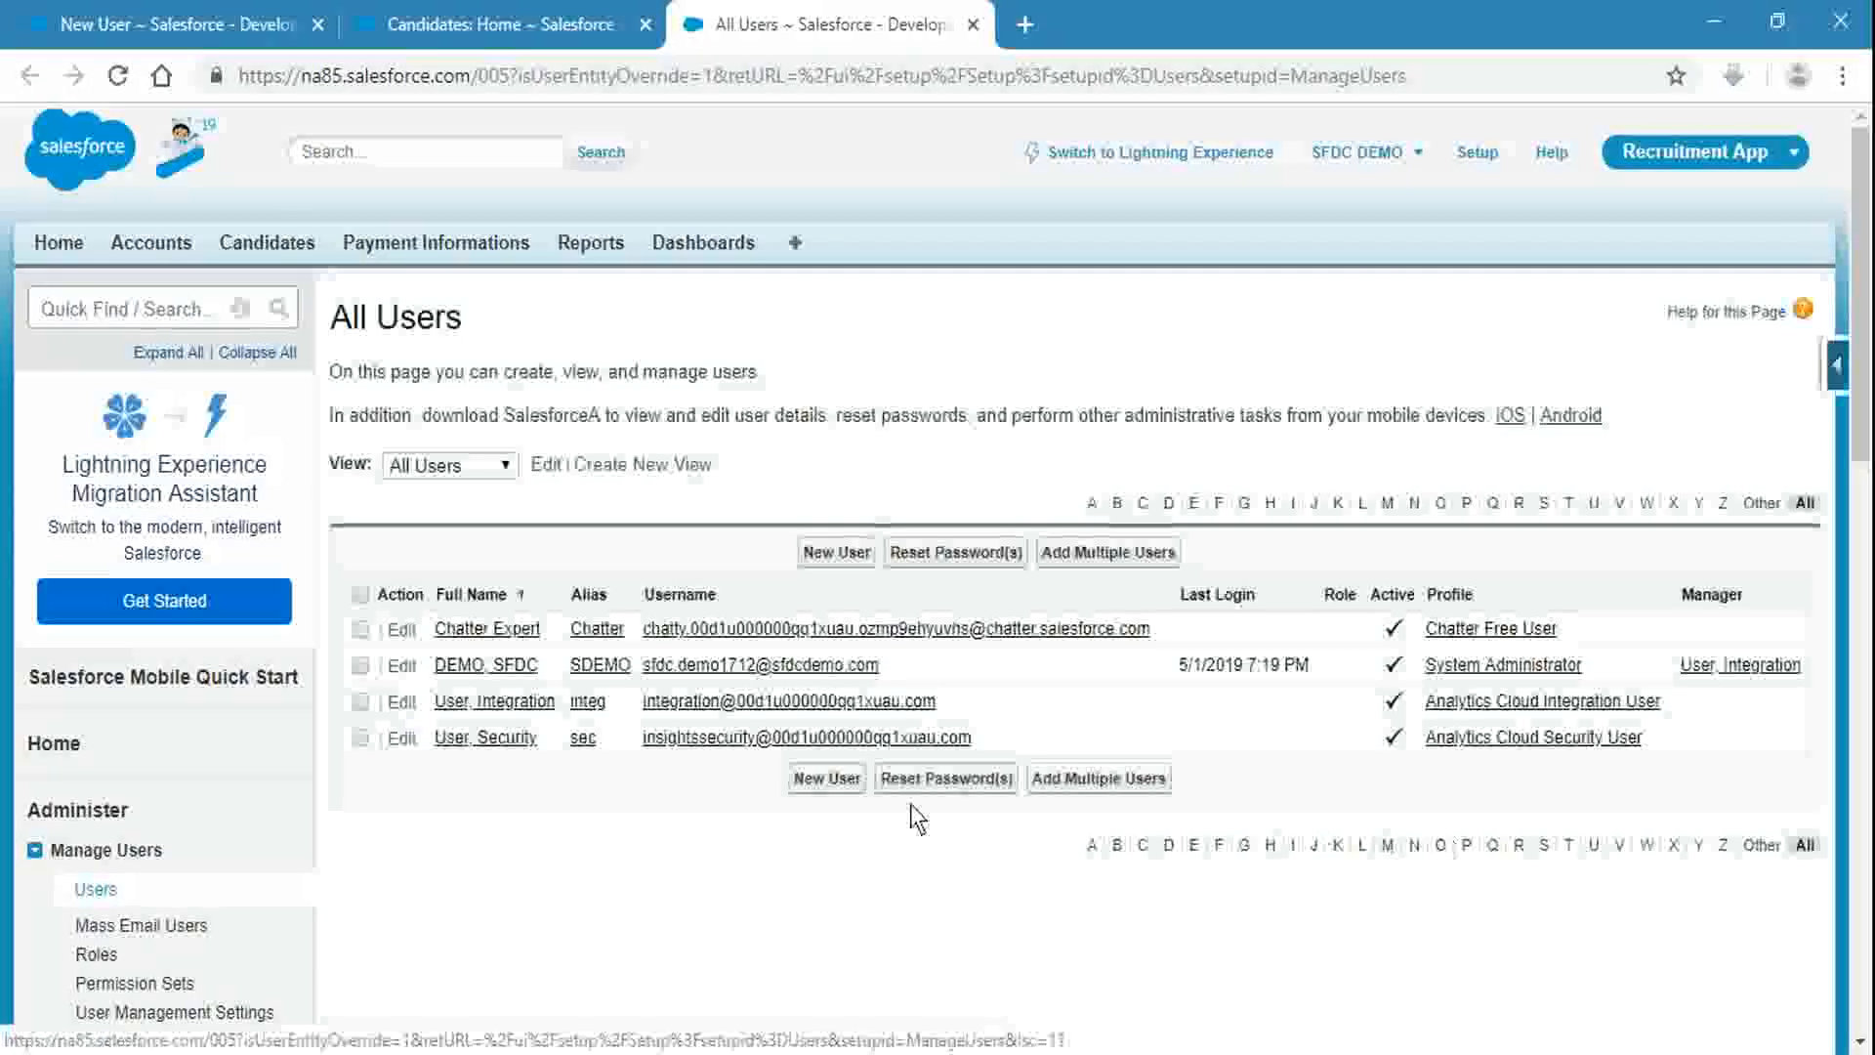
pyautogui.click(297, 13)
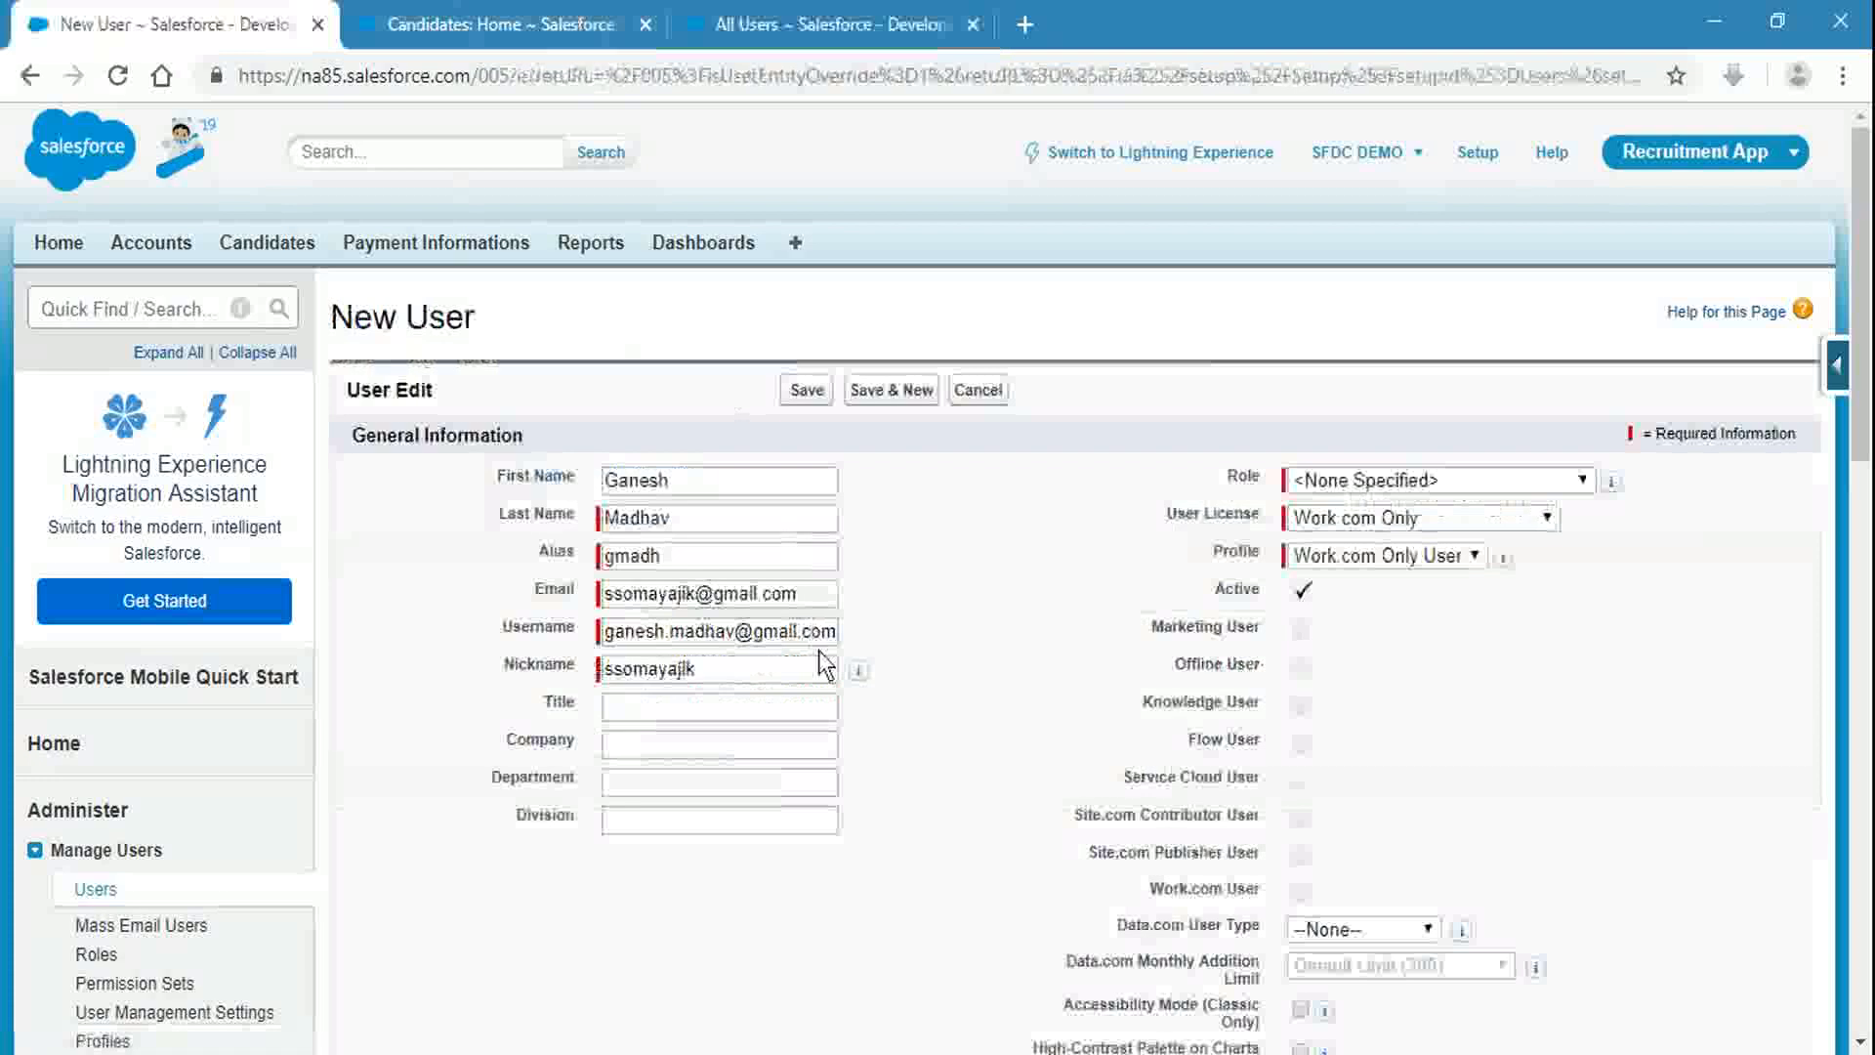
# Change the username domain from gmail to sfdcdemo and remove the dot between the names
pyautogui.moveTo(758, 635); pyautogui.dragTo(779, 634)
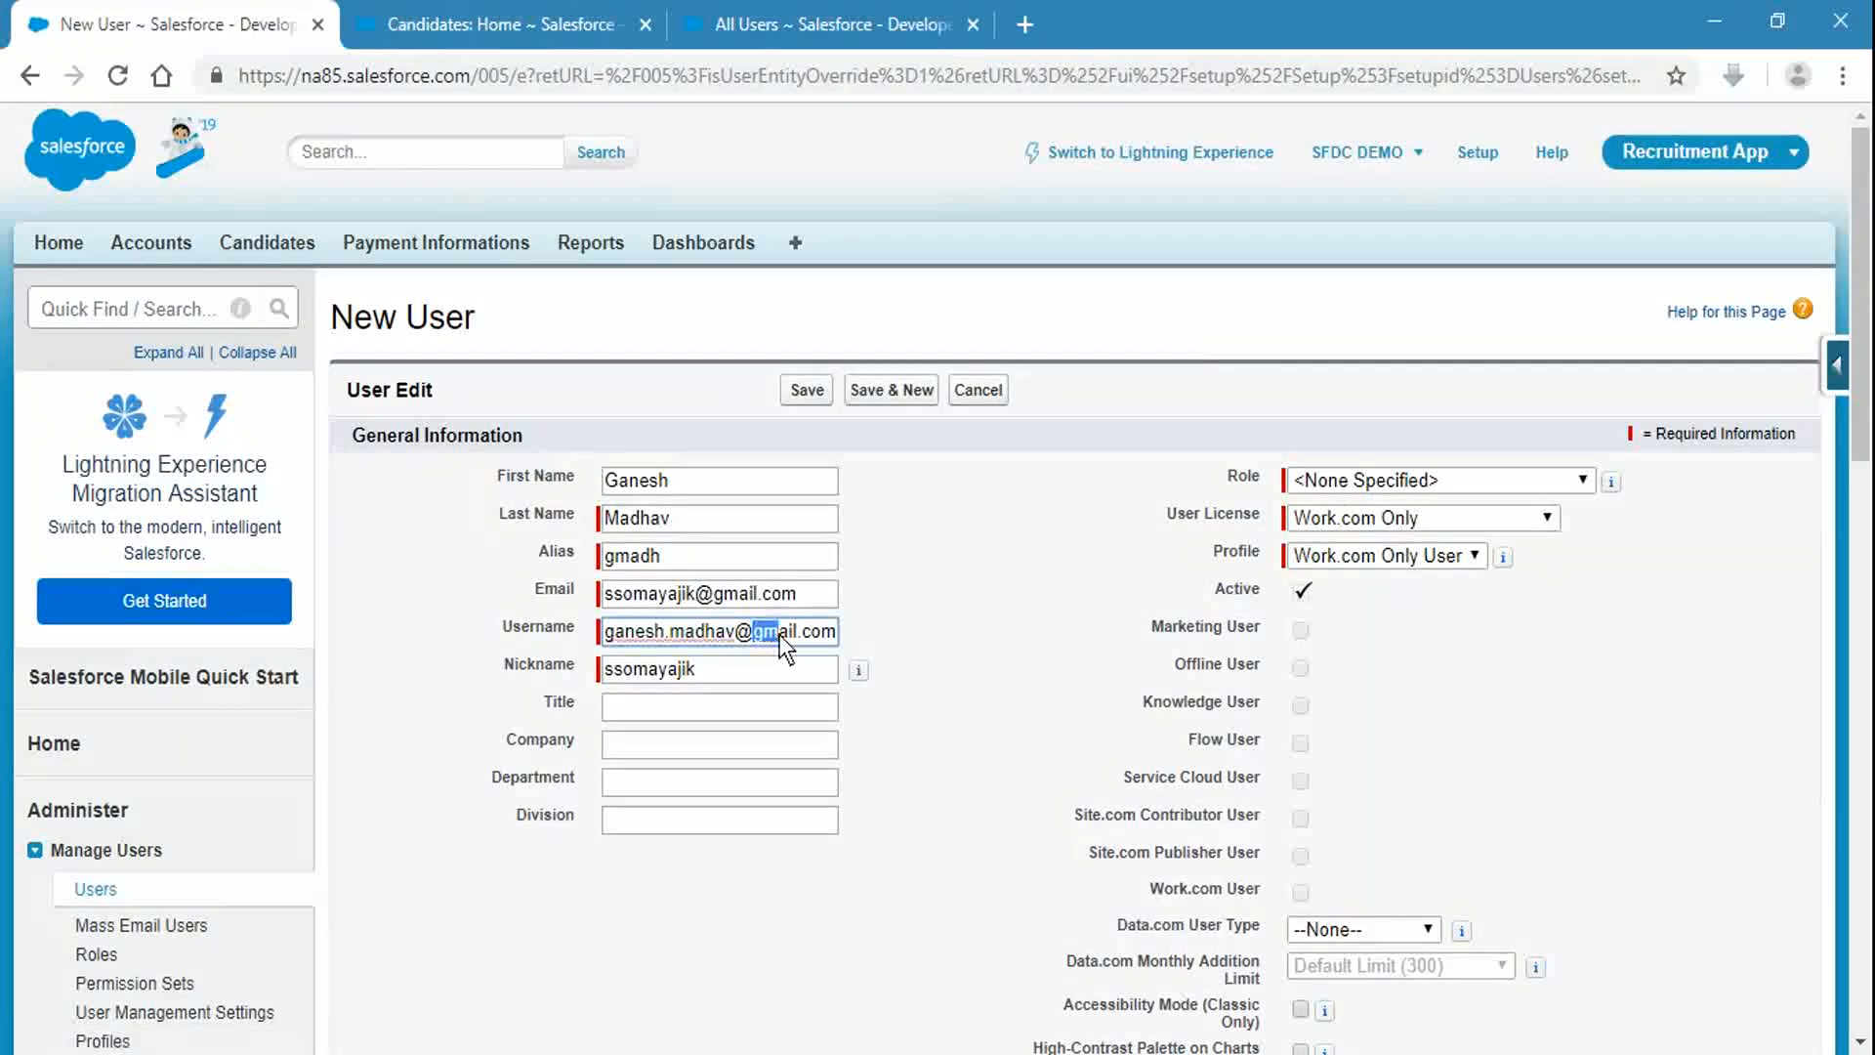
pyautogui.write('sfdc')
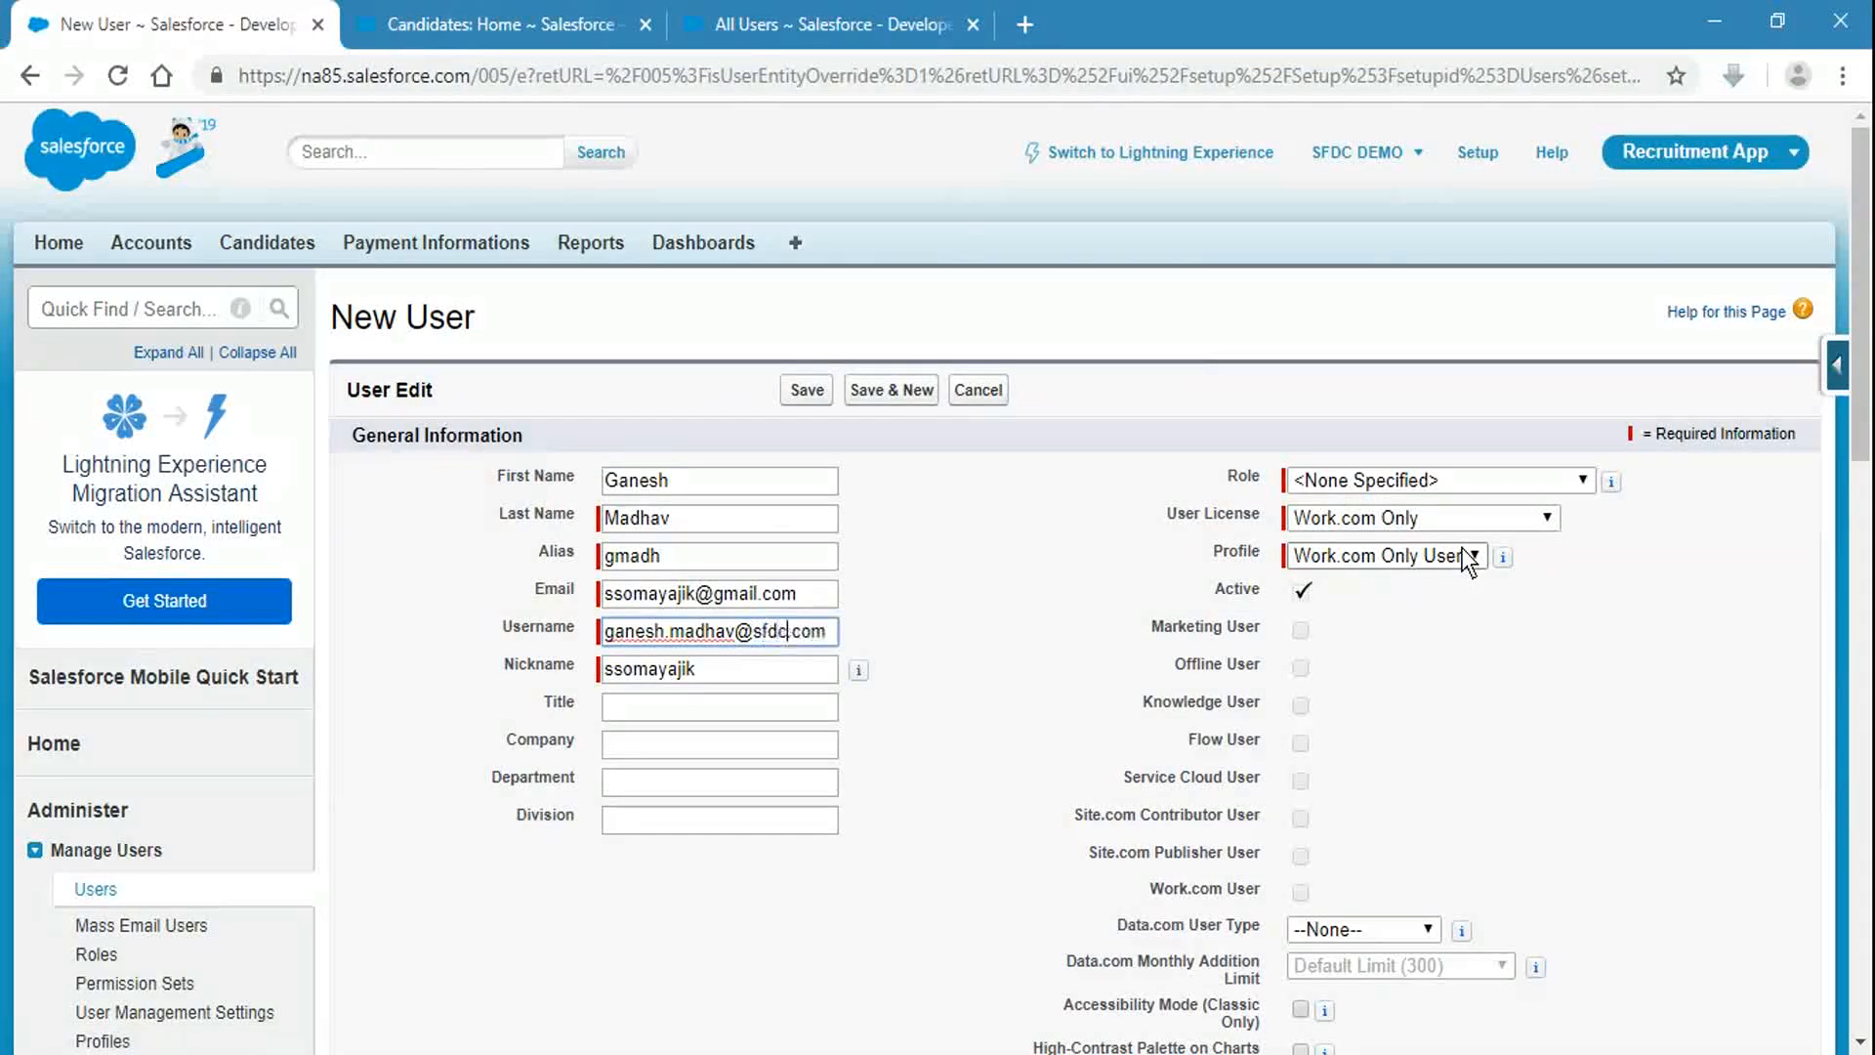
pyautogui.write('demo')
pyautogui.press('Left')
pyautogui.press('Left')
pyautogui.press('Left')
pyautogui.press('Left')
pyautogui.press('BackSpace')
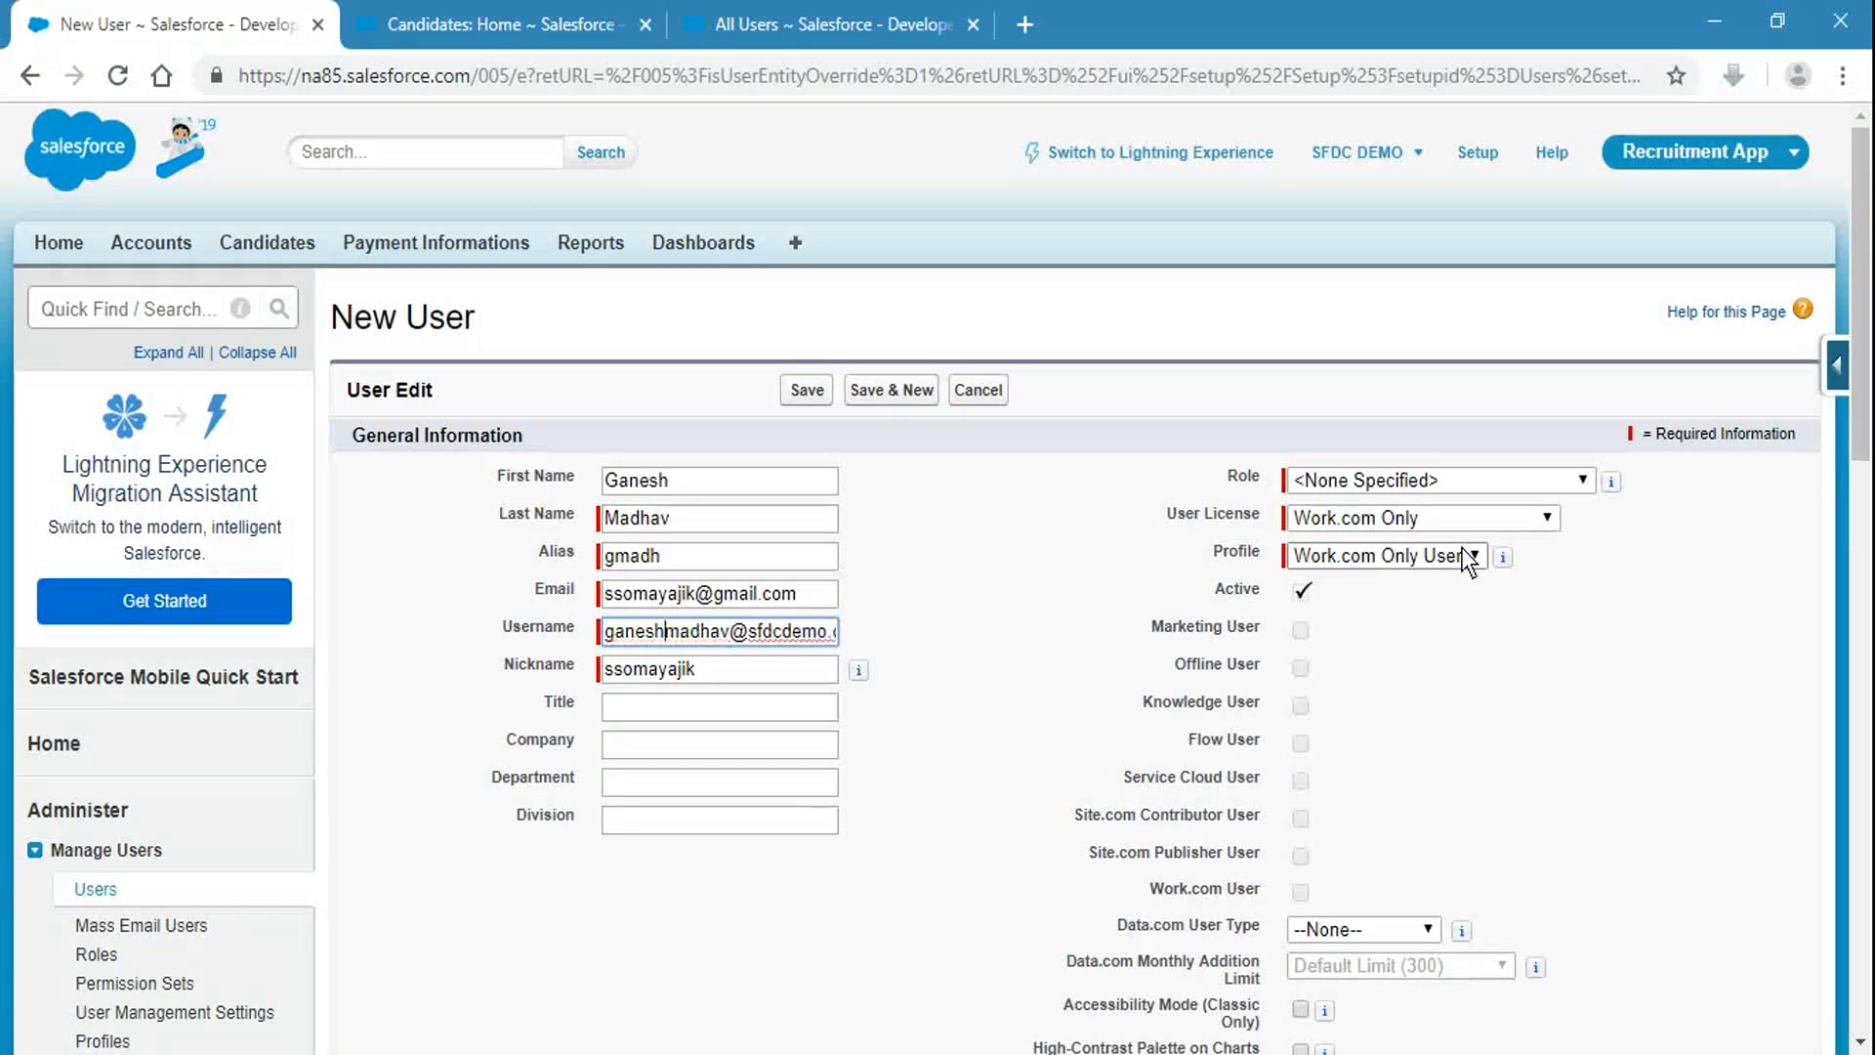
# Leave the role unspecified and try the Salesforce and Chatter External user licences
pyautogui.click(1392, 480)
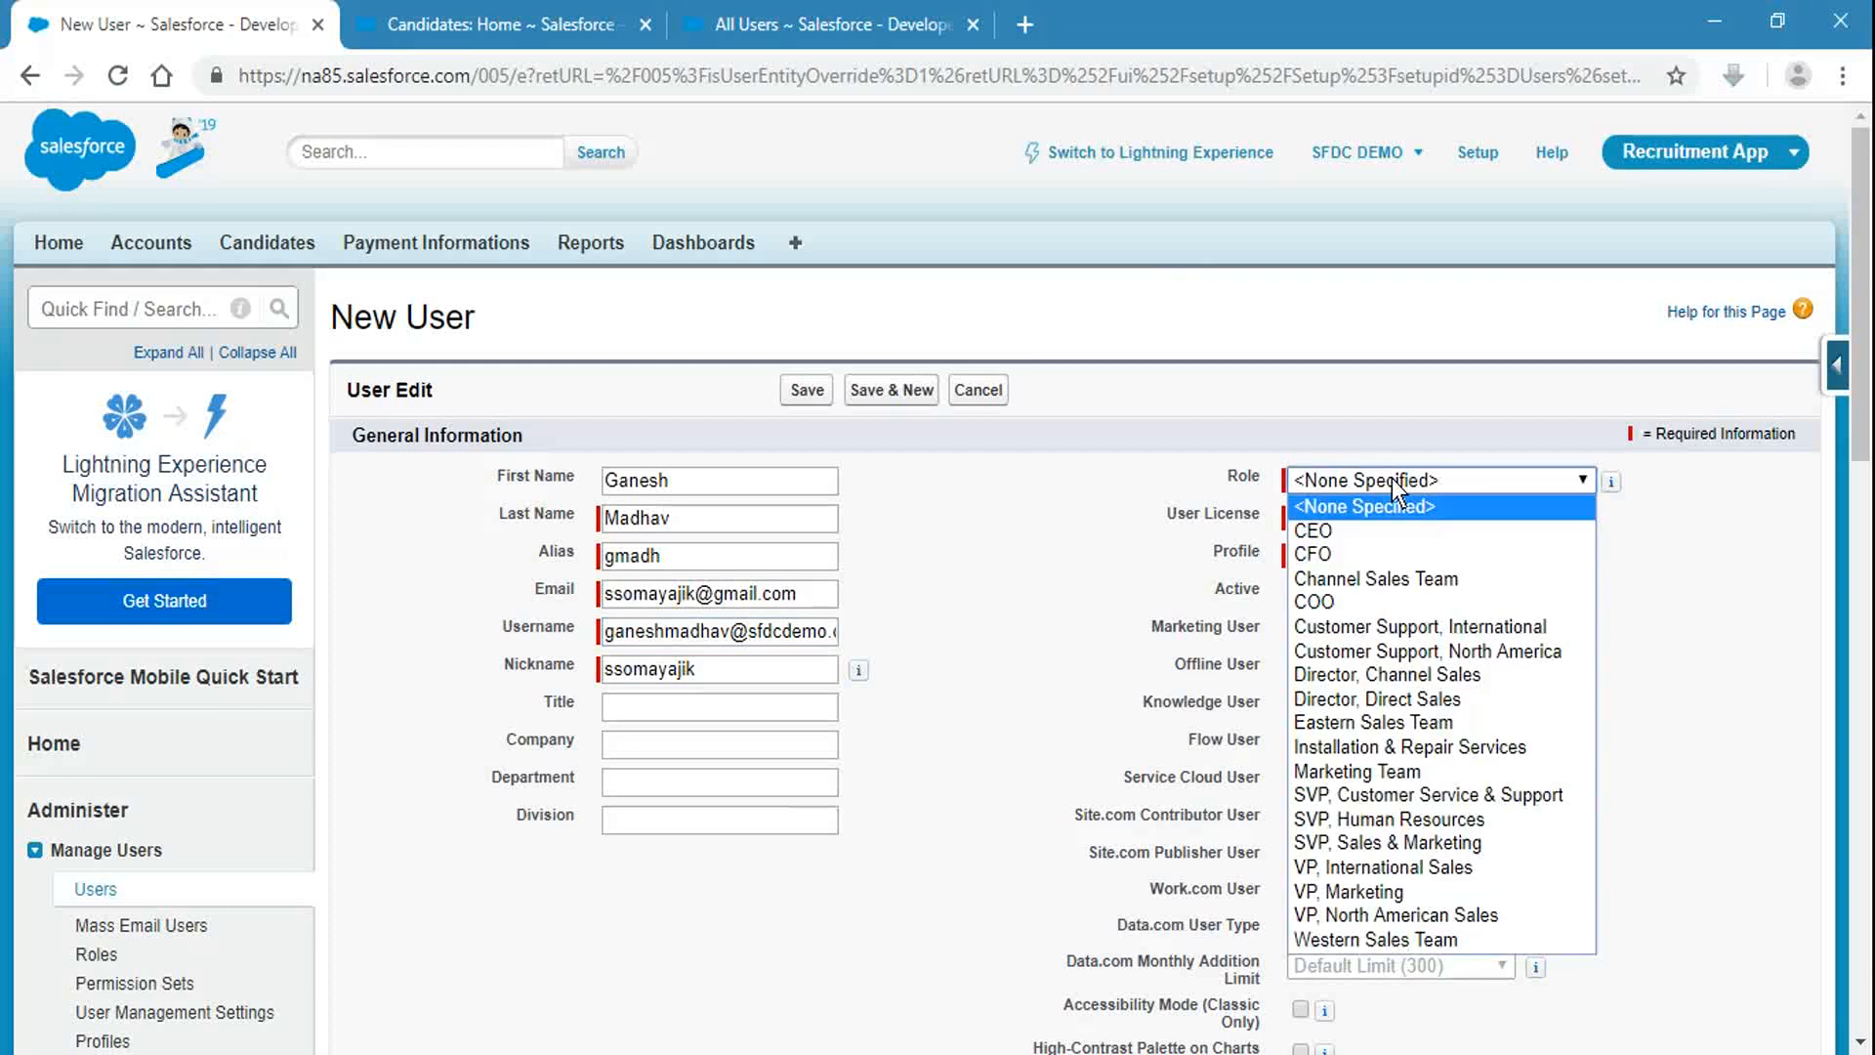
pyautogui.click(1154, 502)
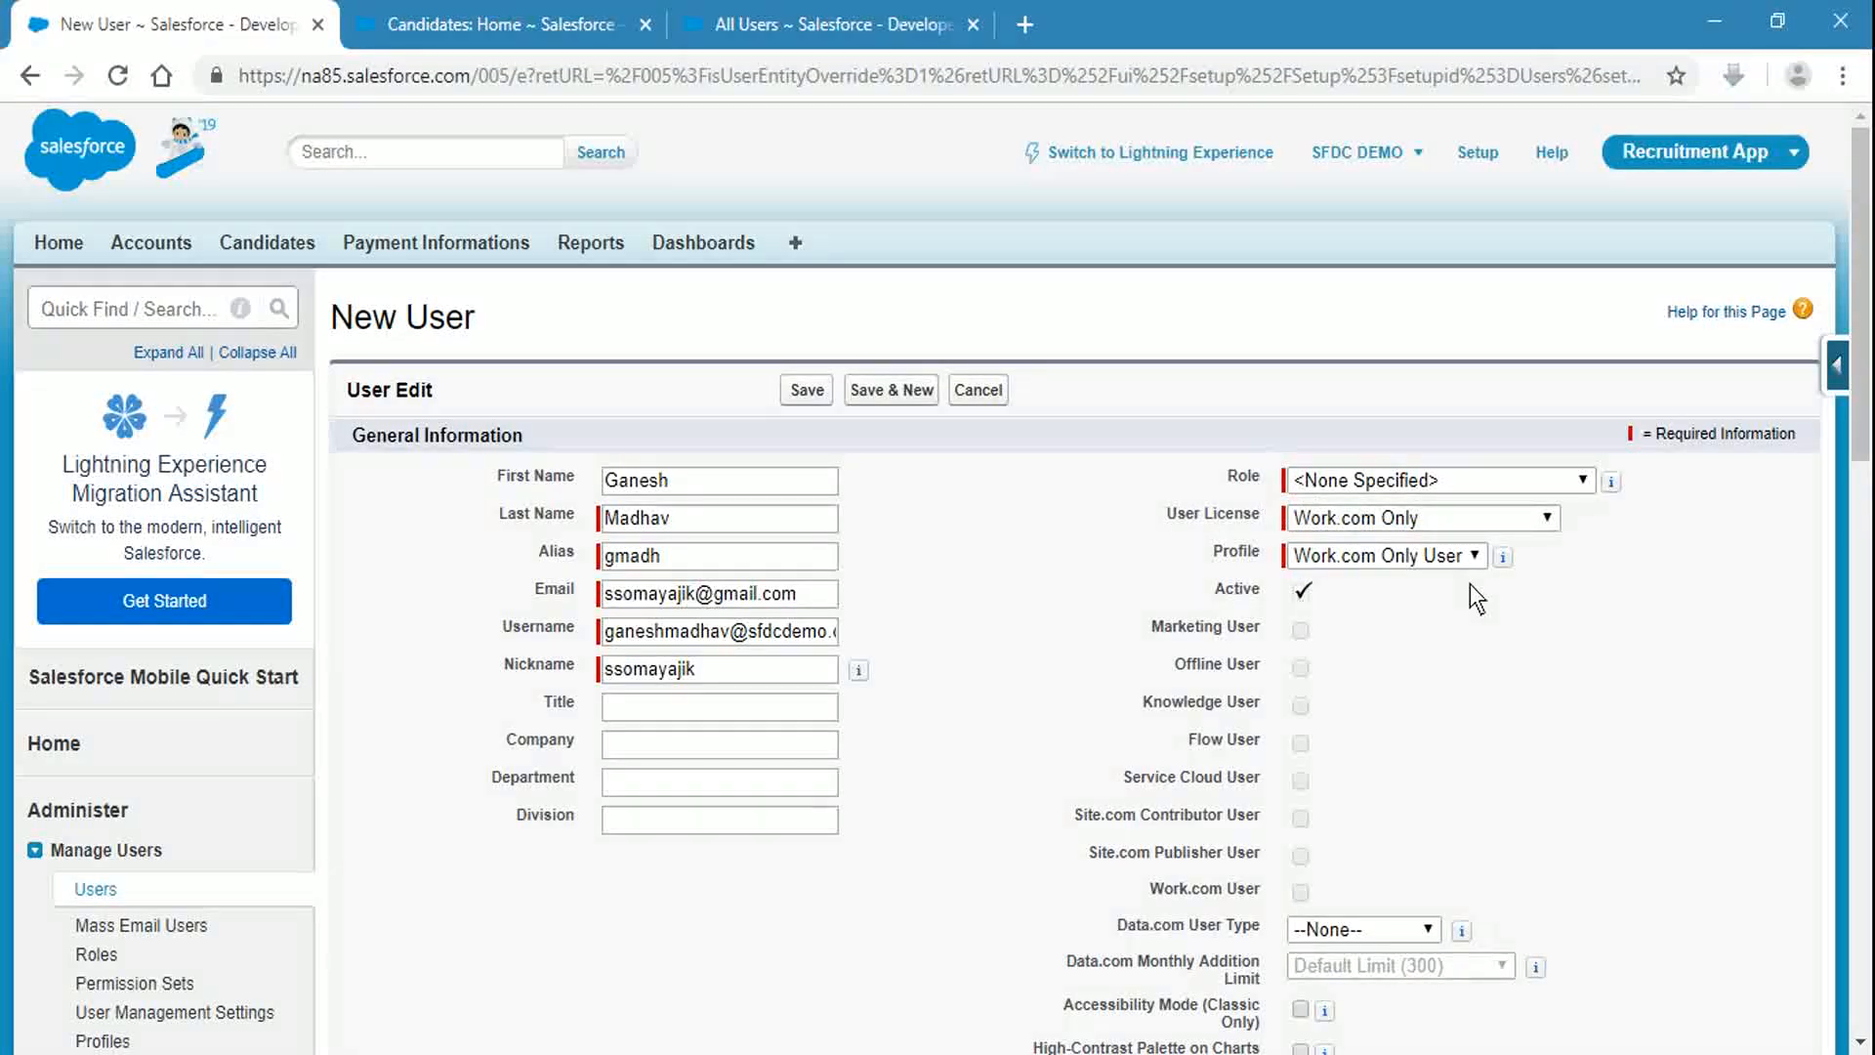
pyautogui.click(1401, 524)
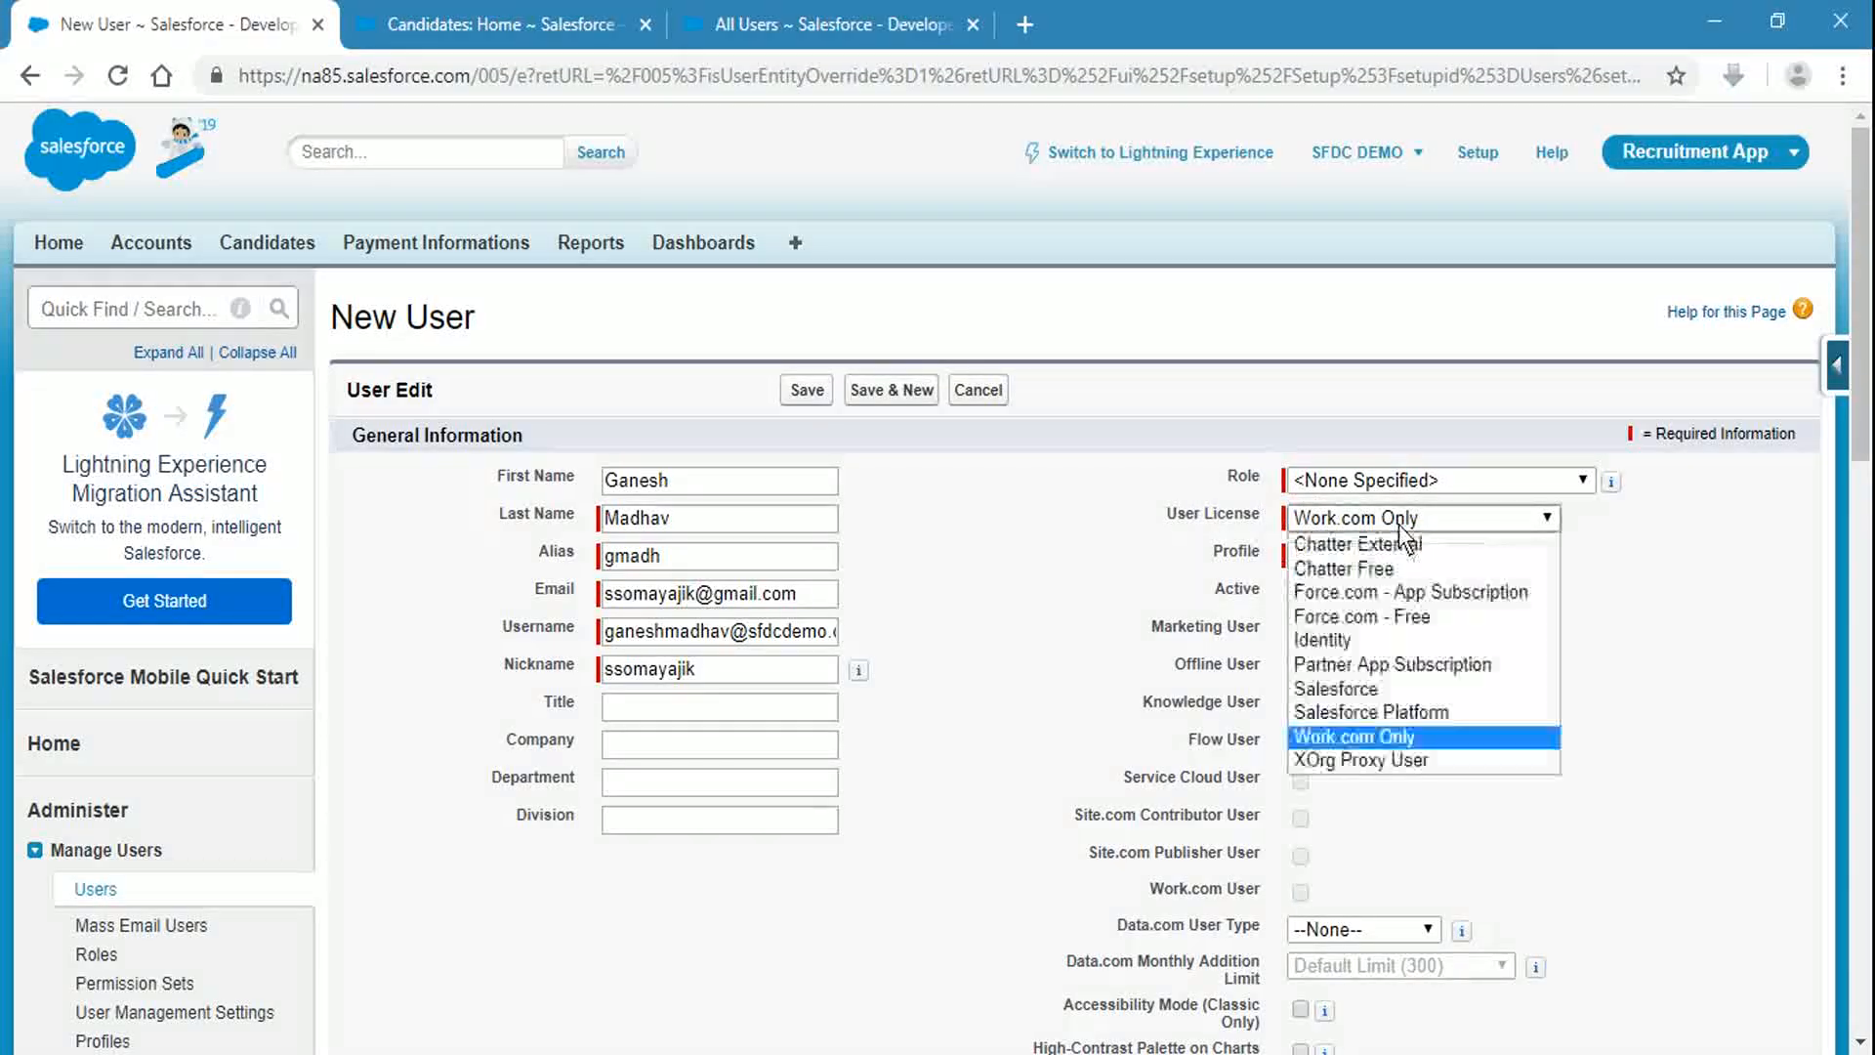
pyautogui.click(1393, 689)
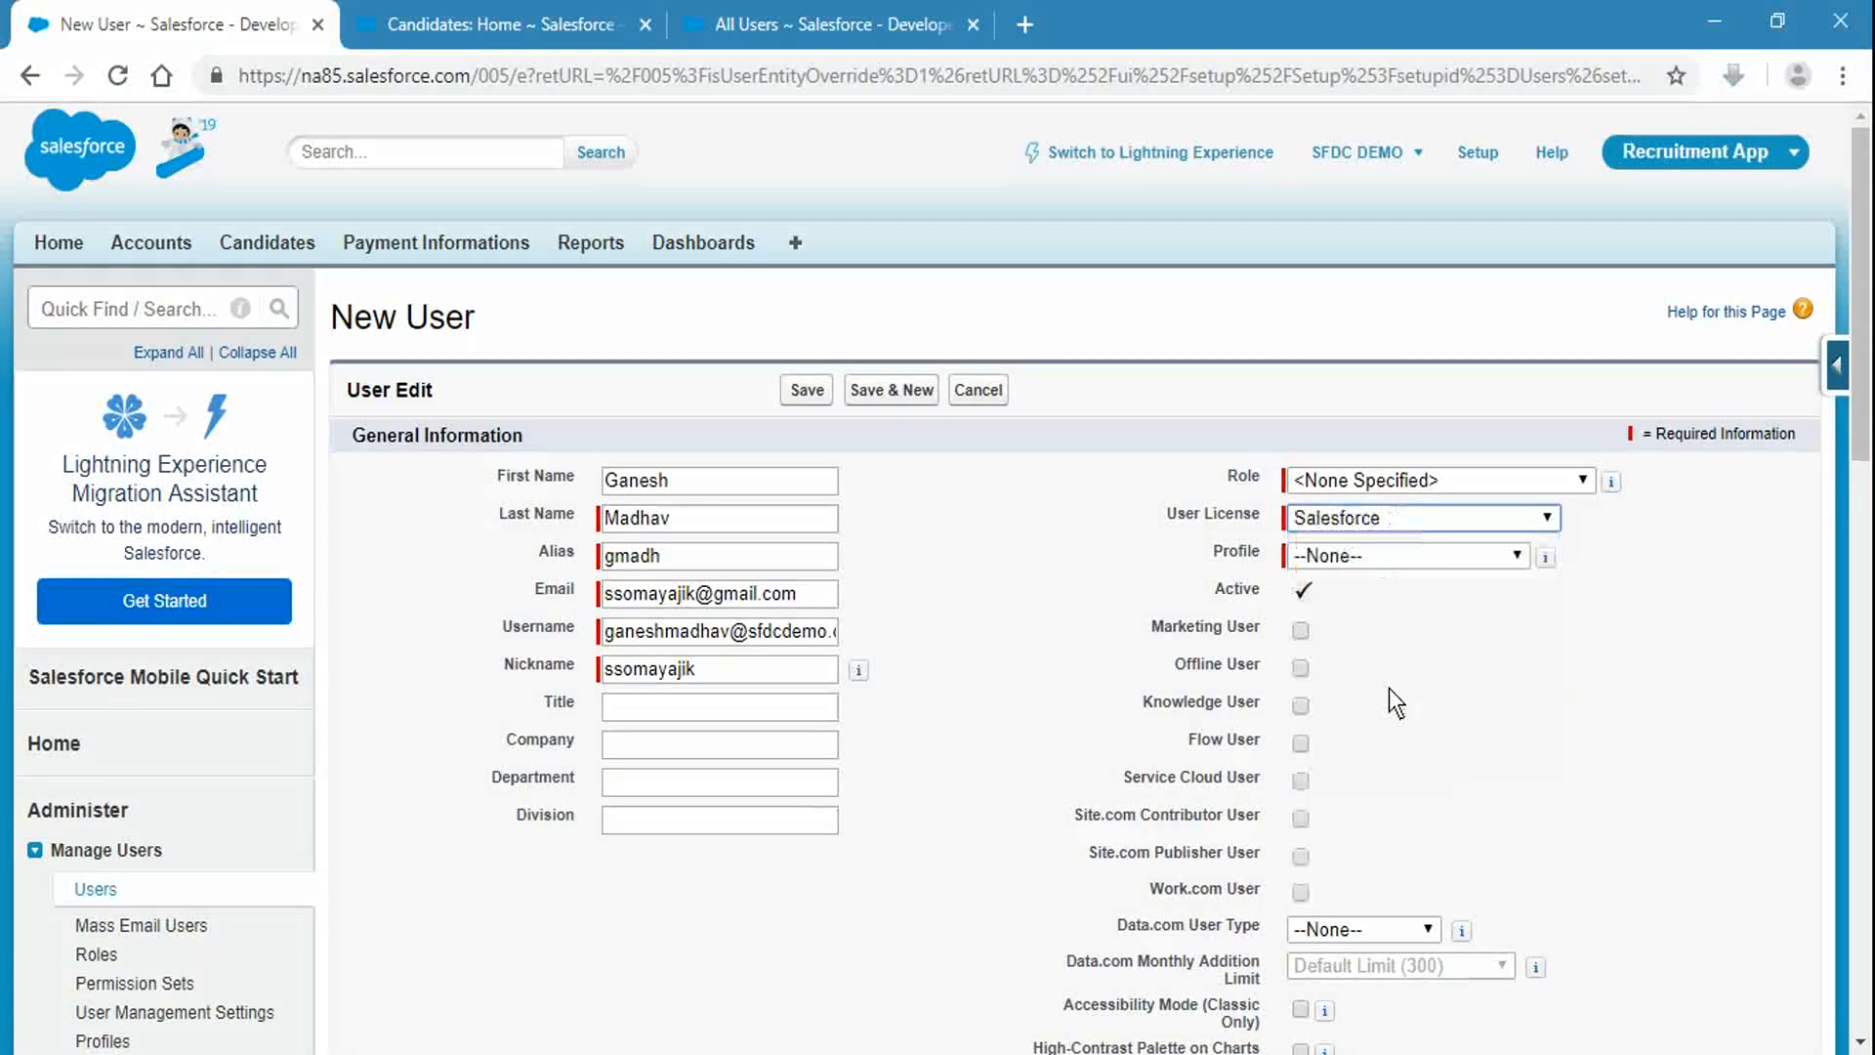
pyautogui.click(1373, 527)
pyautogui.click(1373, 545)
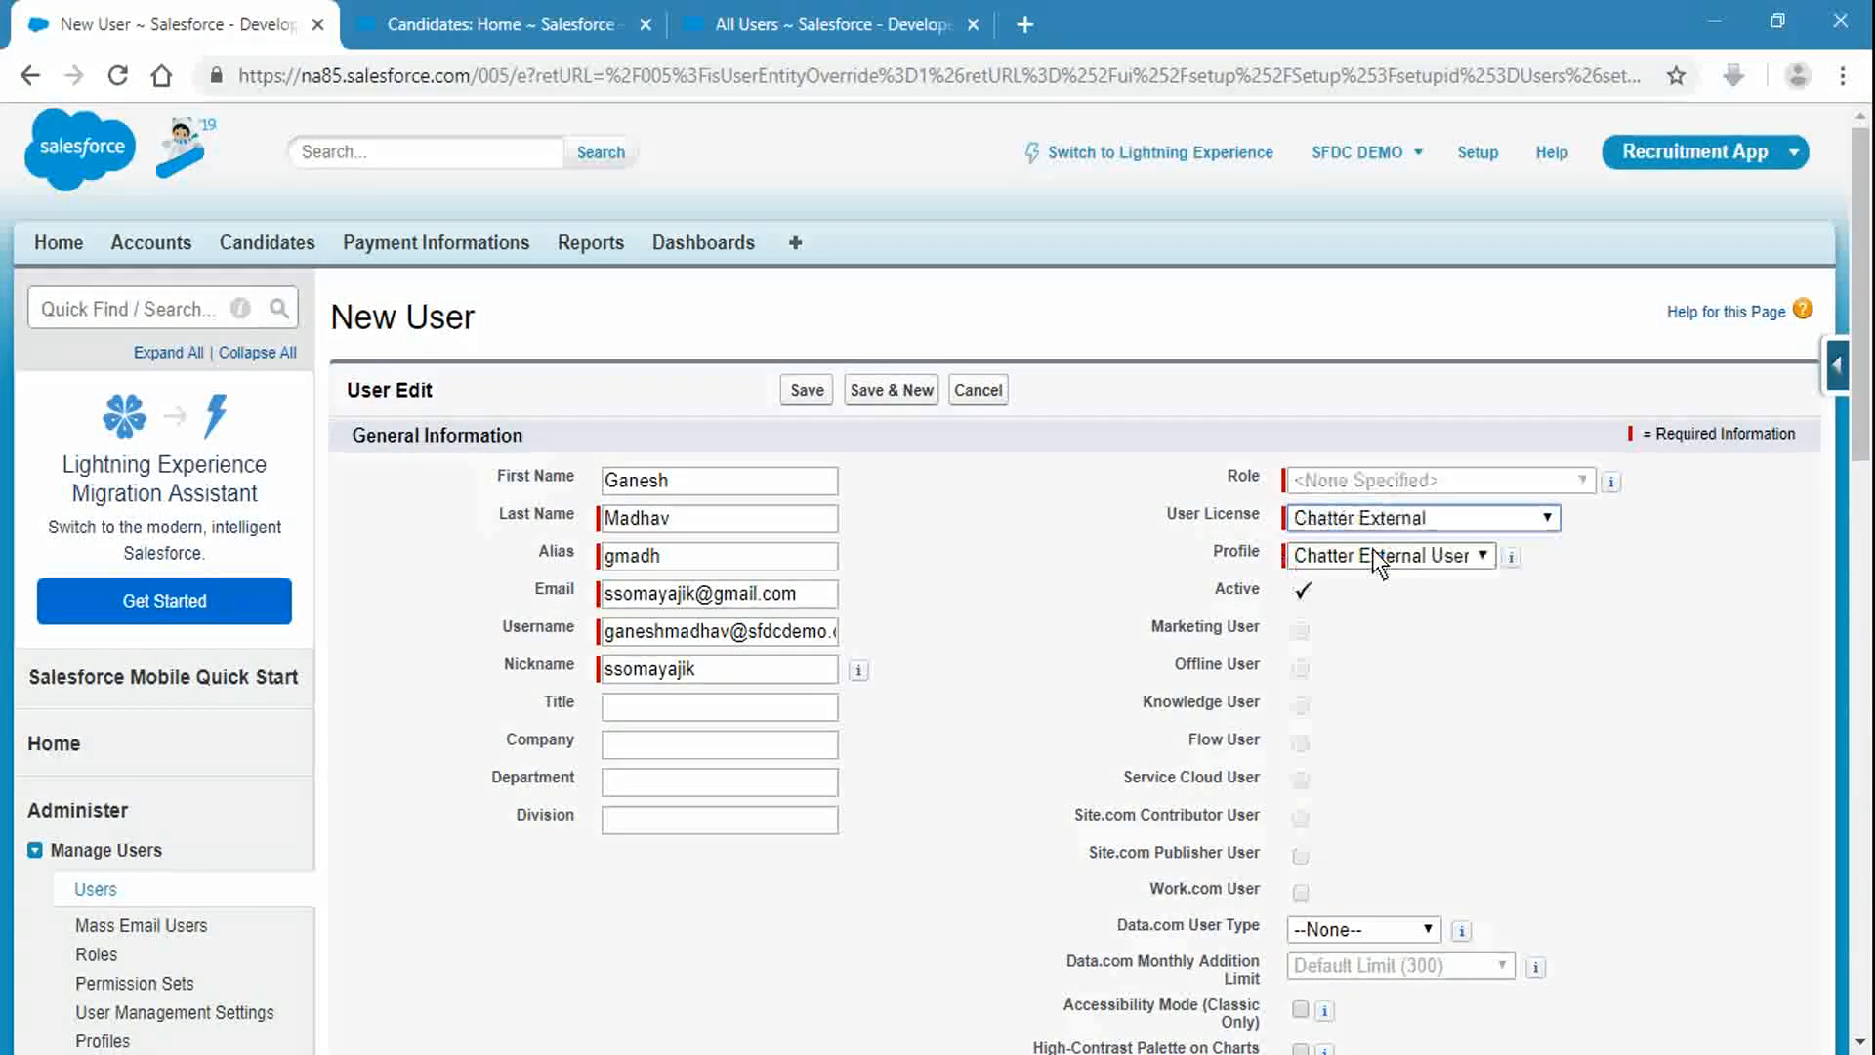
pyautogui.click(1373, 555)
pyautogui.click(1374, 559)
# Compare Chatter Free and Chatter External licences, settling briefly on Chatter Free with the Chatter Free User profile
pyautogui.click(1389, 519)
pyautogui.click(1395, 554)
pyautogui.click(1397, 555)
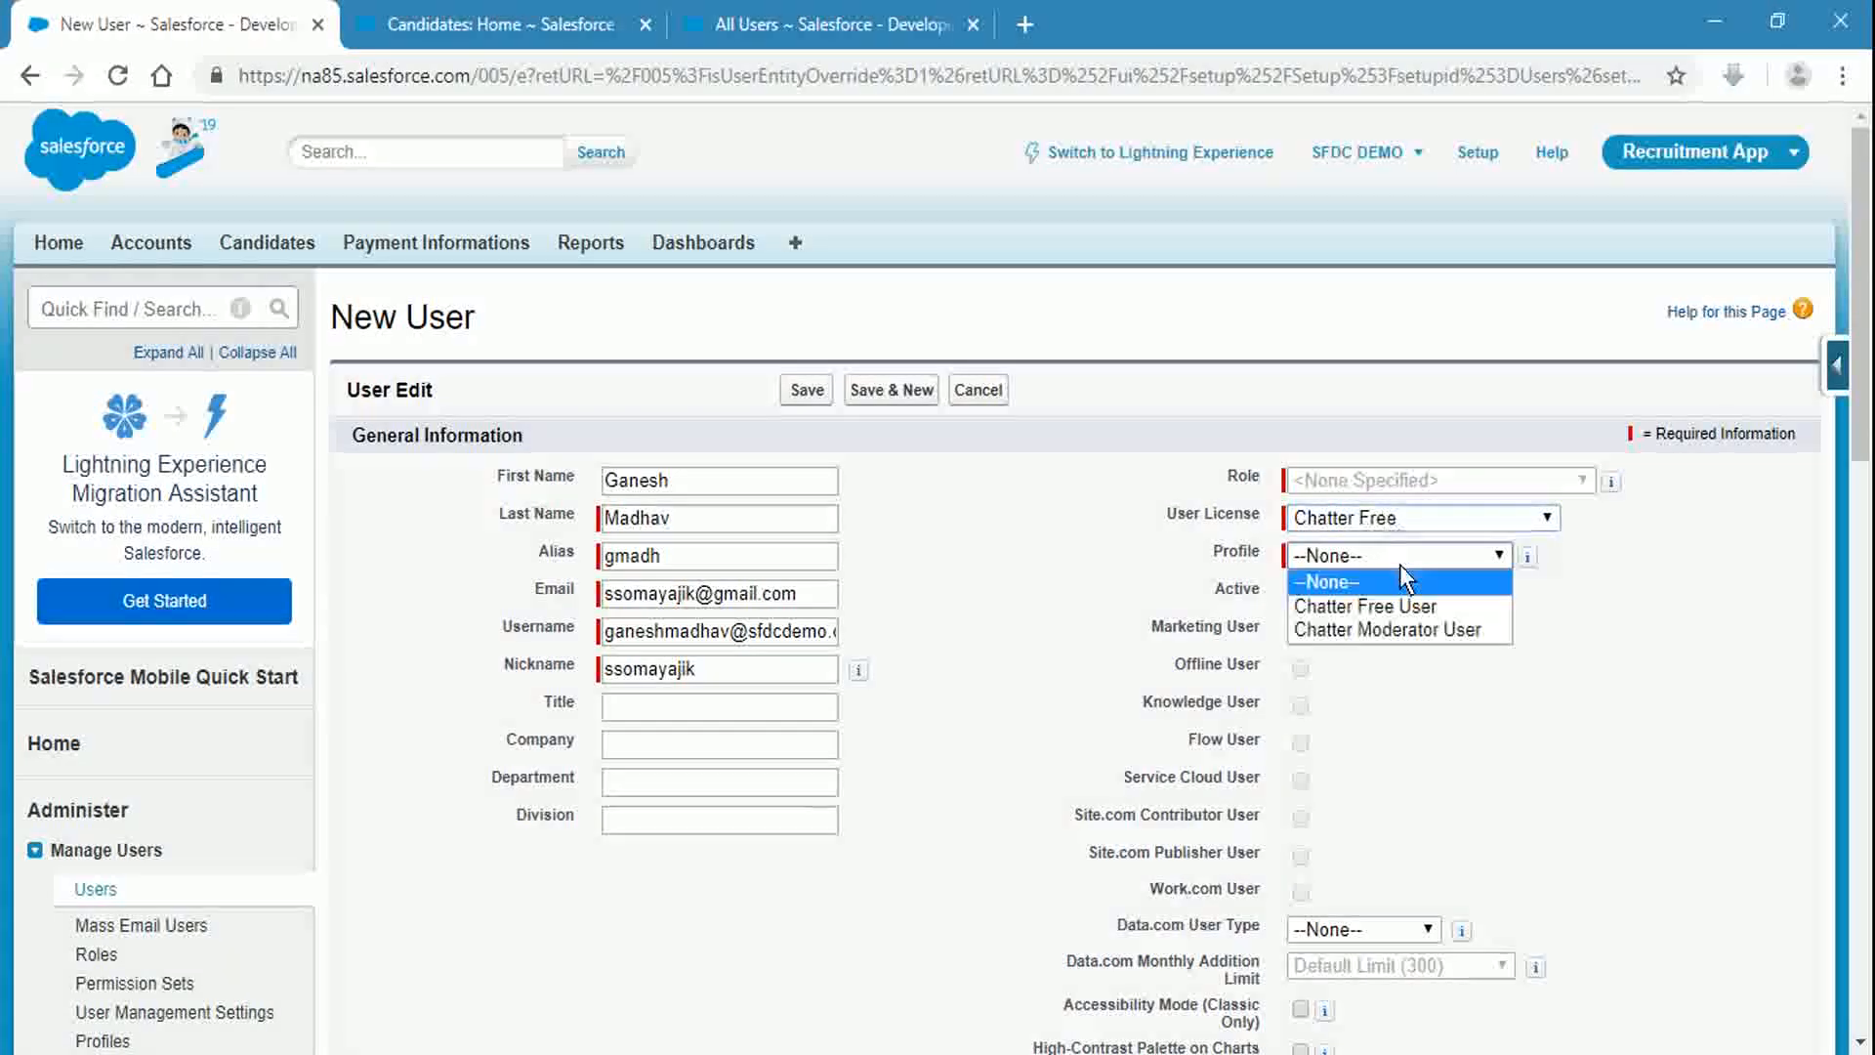
pyautogui.click(1396, 519)
pyautogui.click(1386, 520)
pyautogui.click(1387, 533)
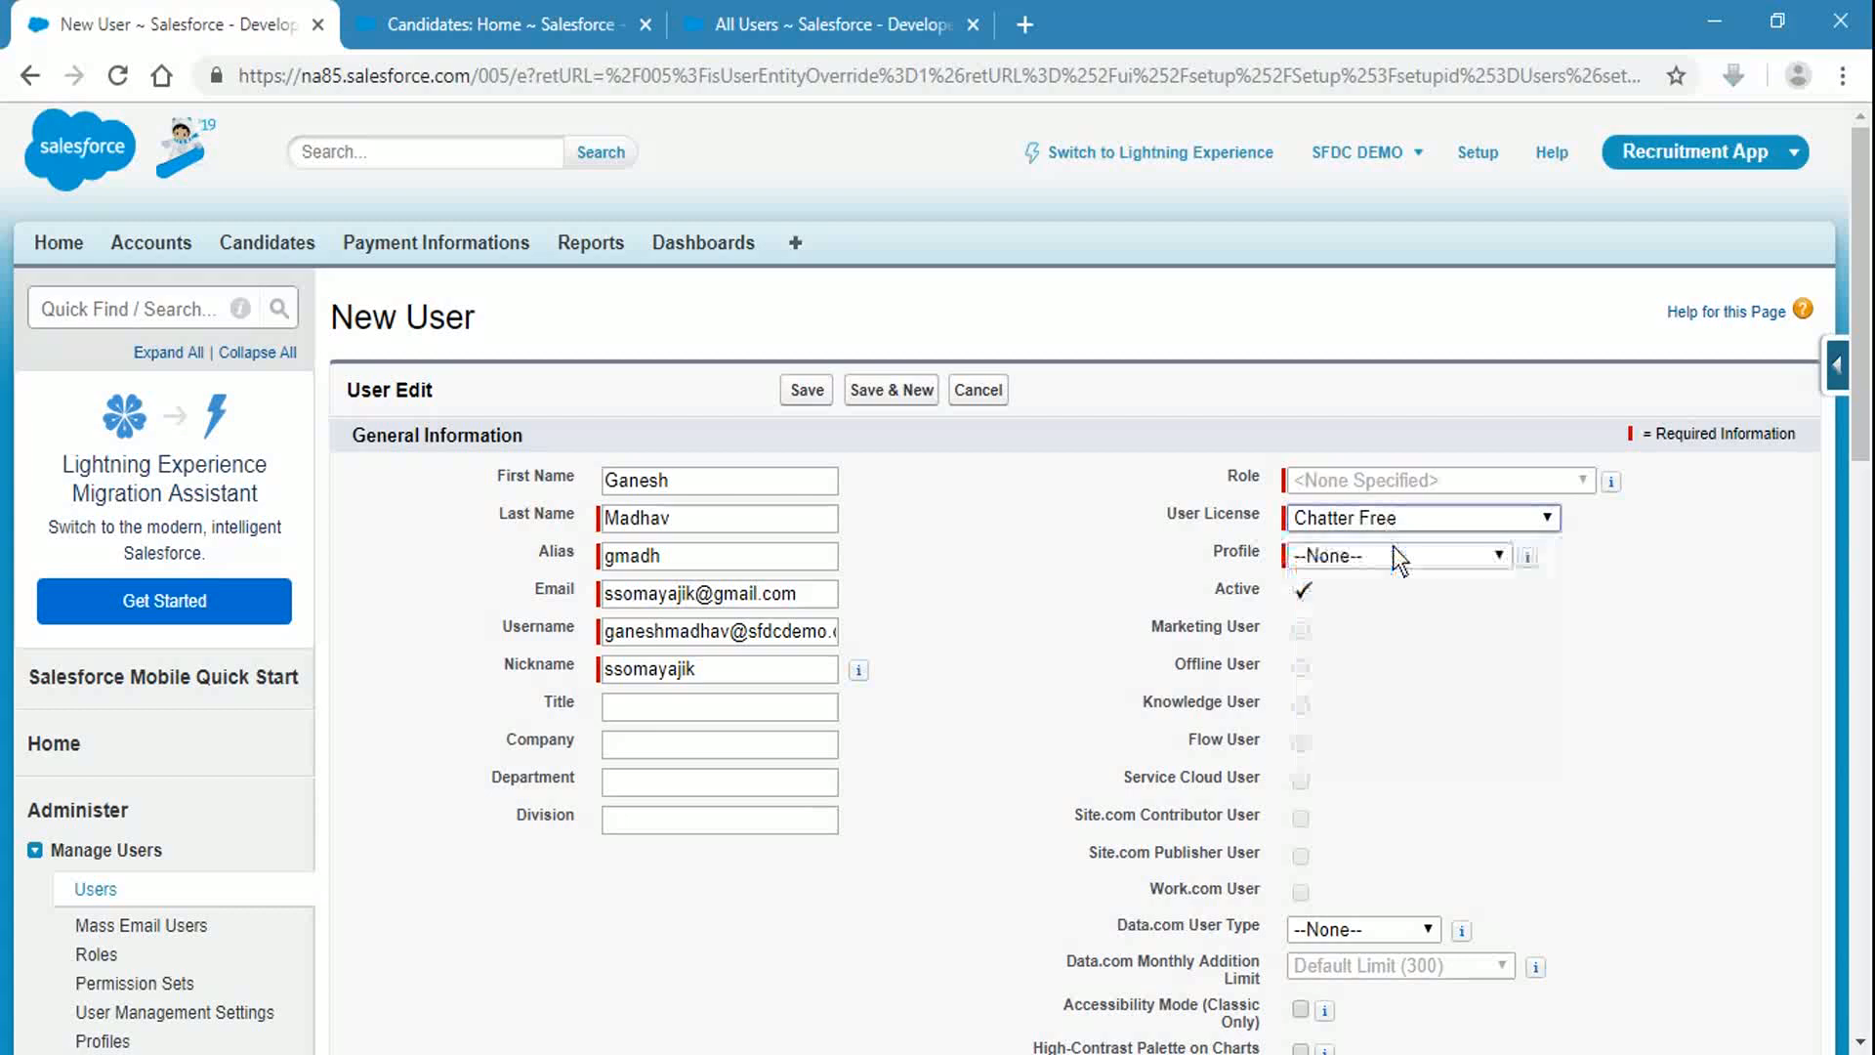
pyautogui.click(1481, 558)
pyautogui.click(1639, 554)
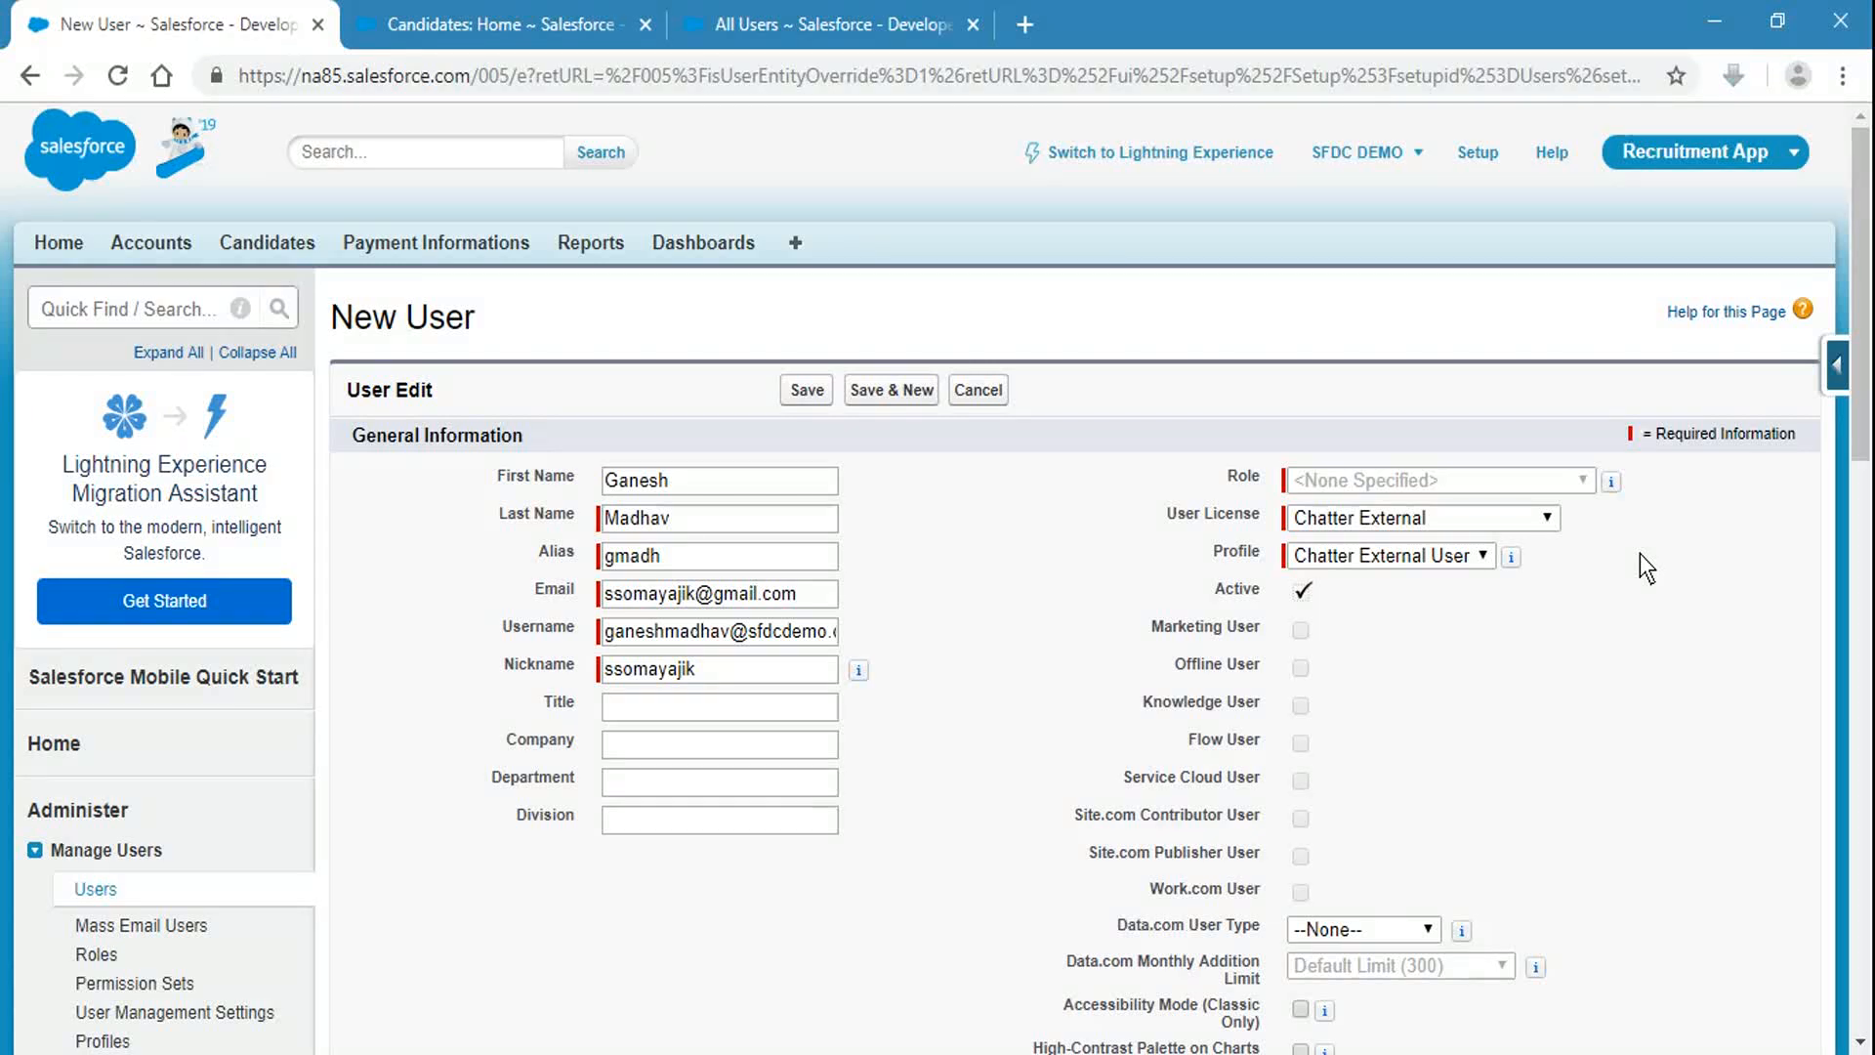
pyautogui.click(1381, 519)
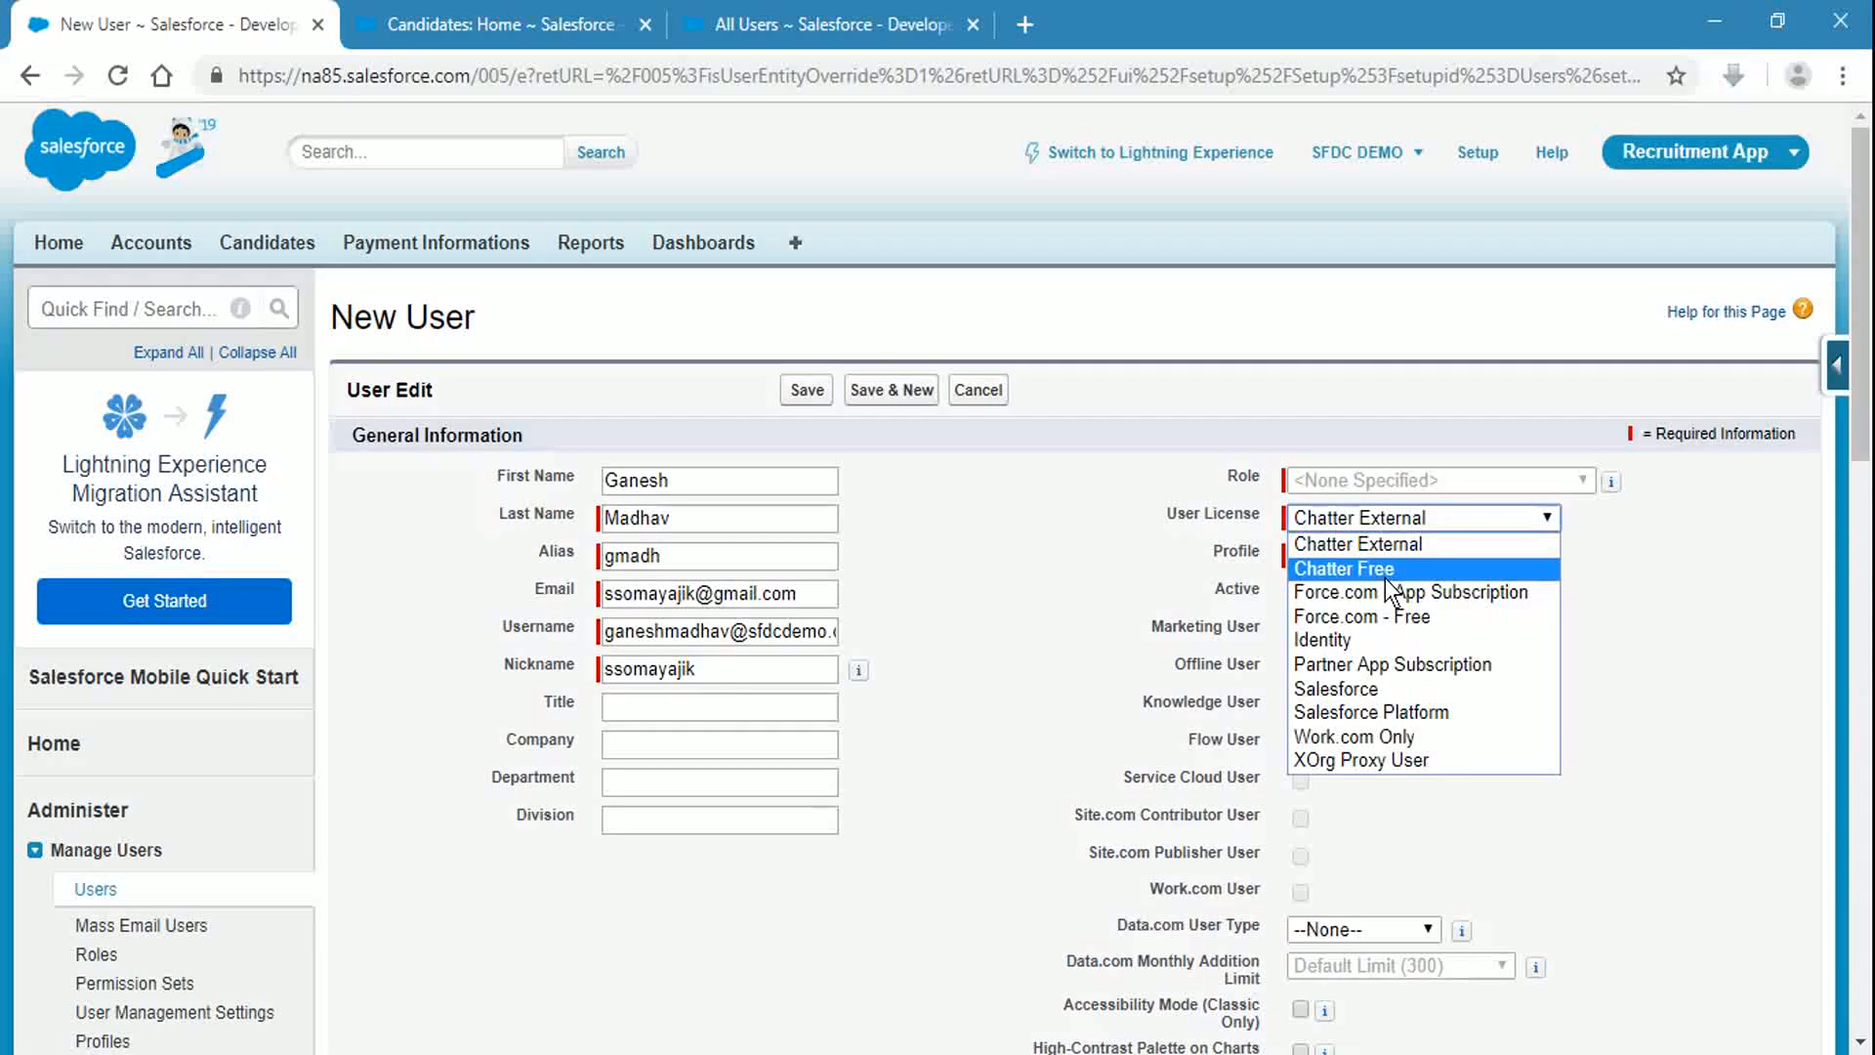
pyautogui.click(1385, 577)
pyautogui.click(1387, 553)
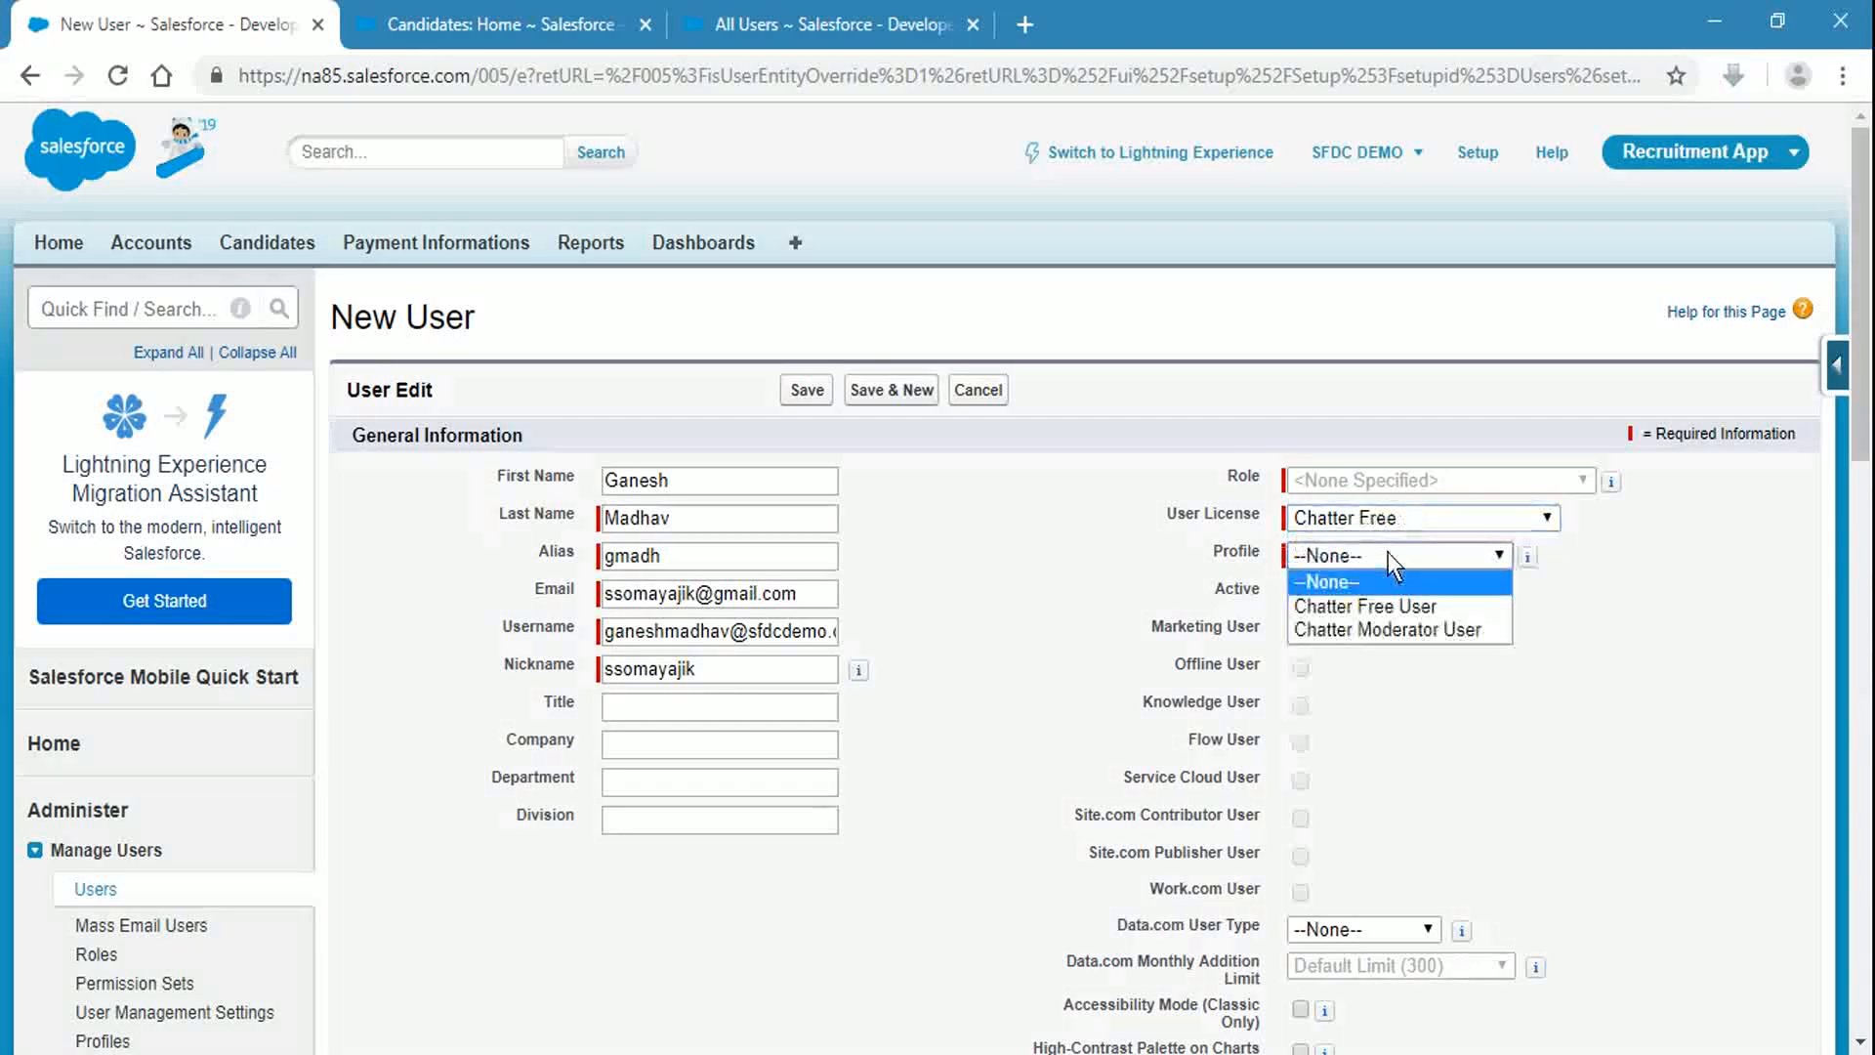
pyautogui.click(1438, 605)
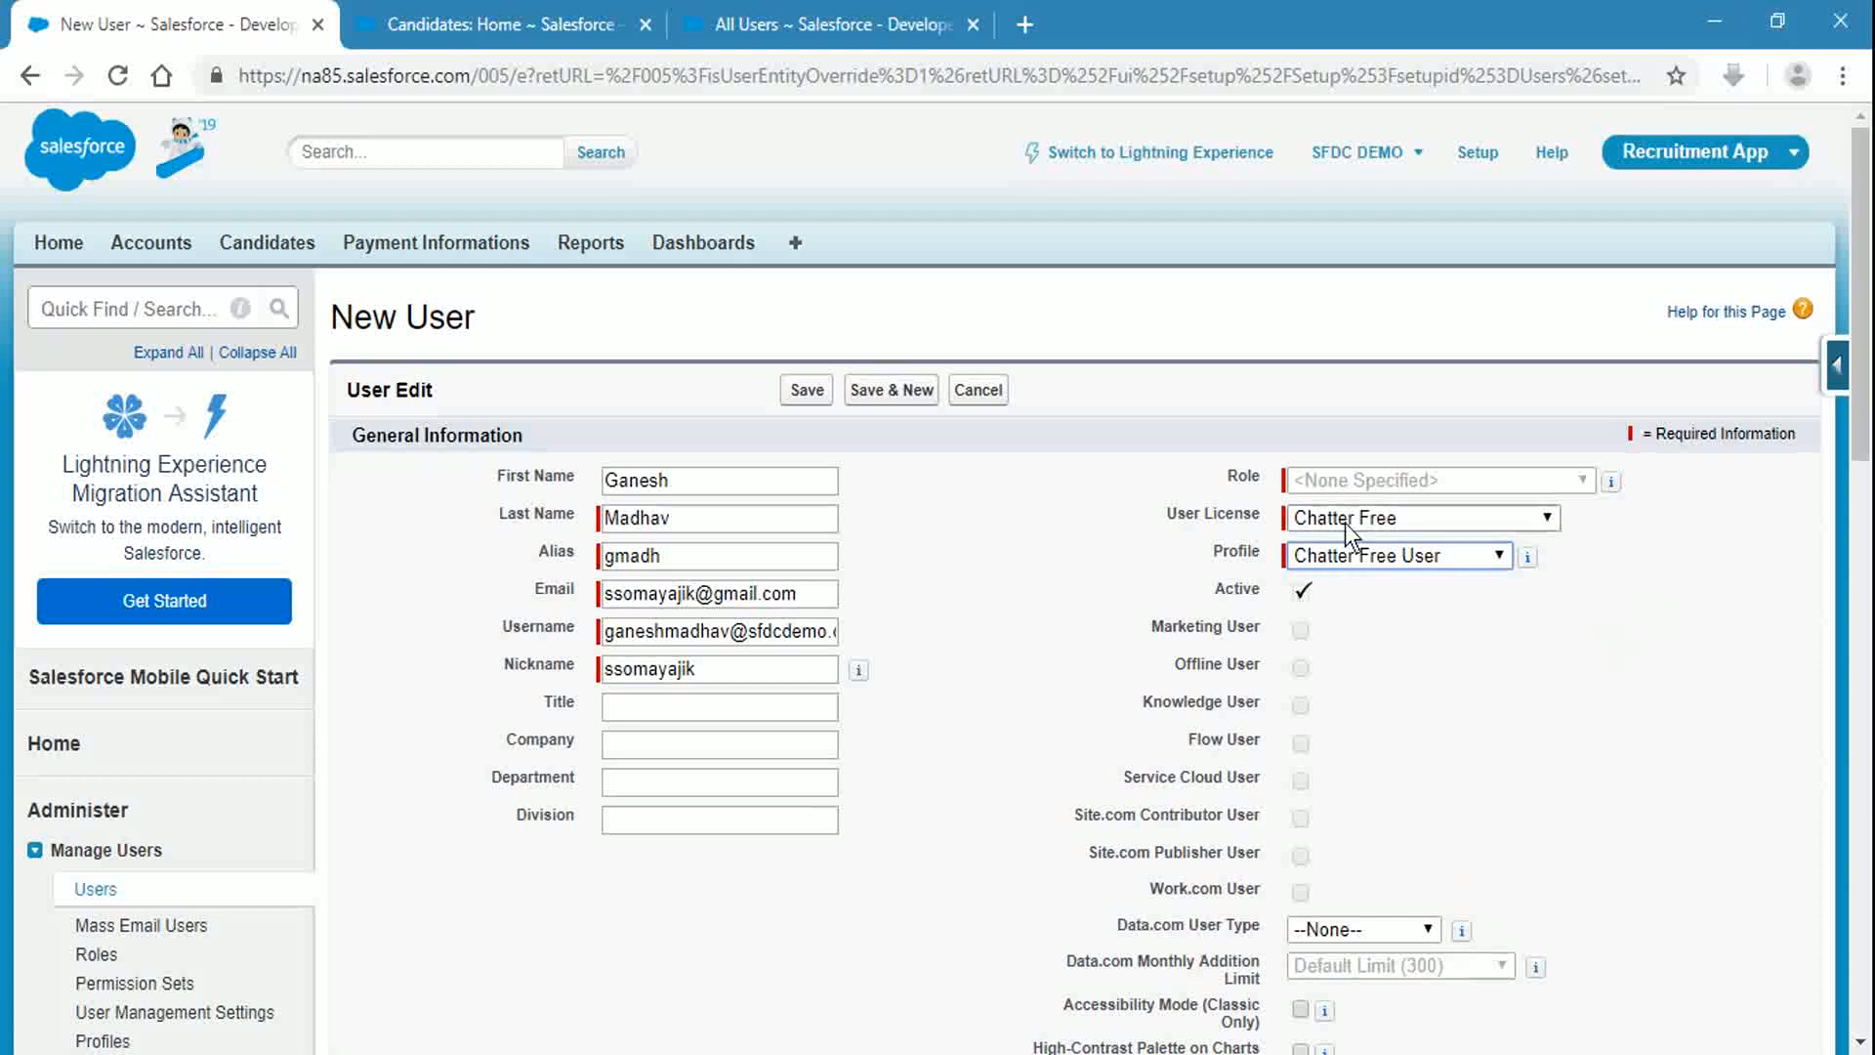
# Try the Force.com - App Subscription licence, then set the user licence to Salesforce
pyautogui.click(1348, 555)
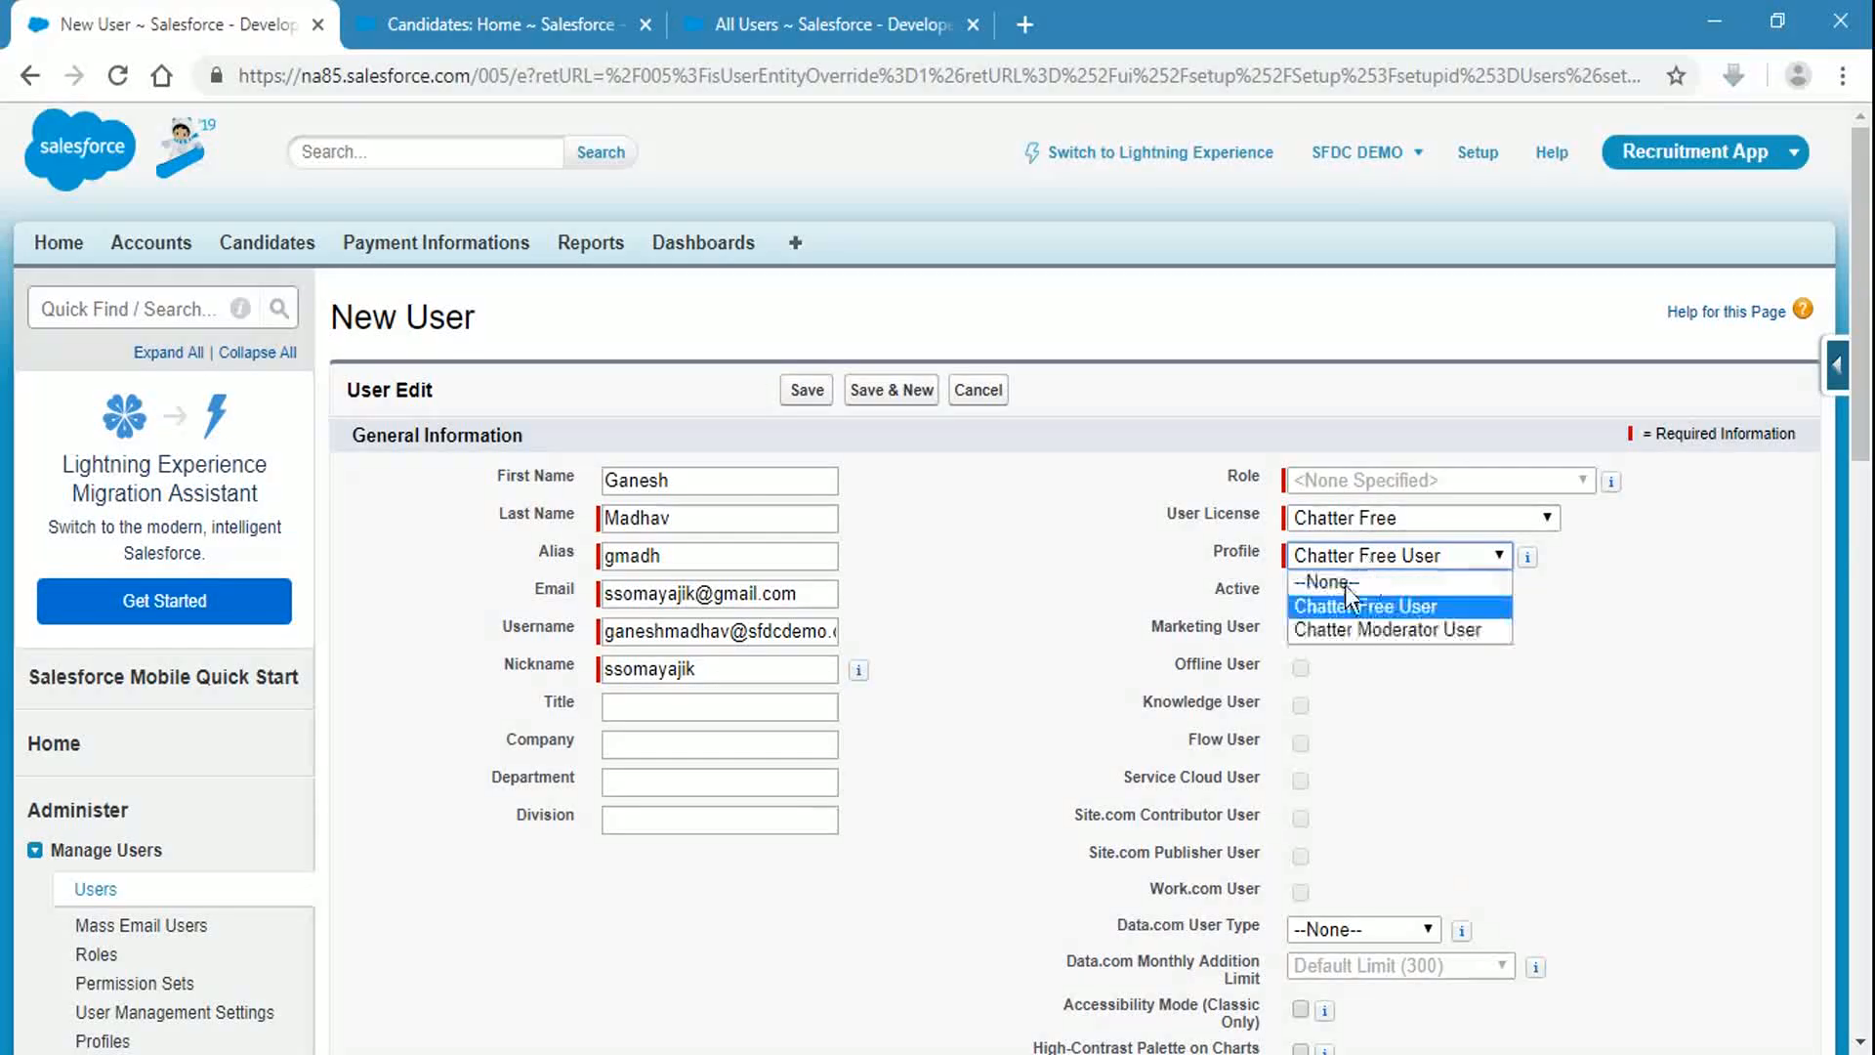
pyautogui.click(1491, 520)
pyautogui.click(1446, 592)
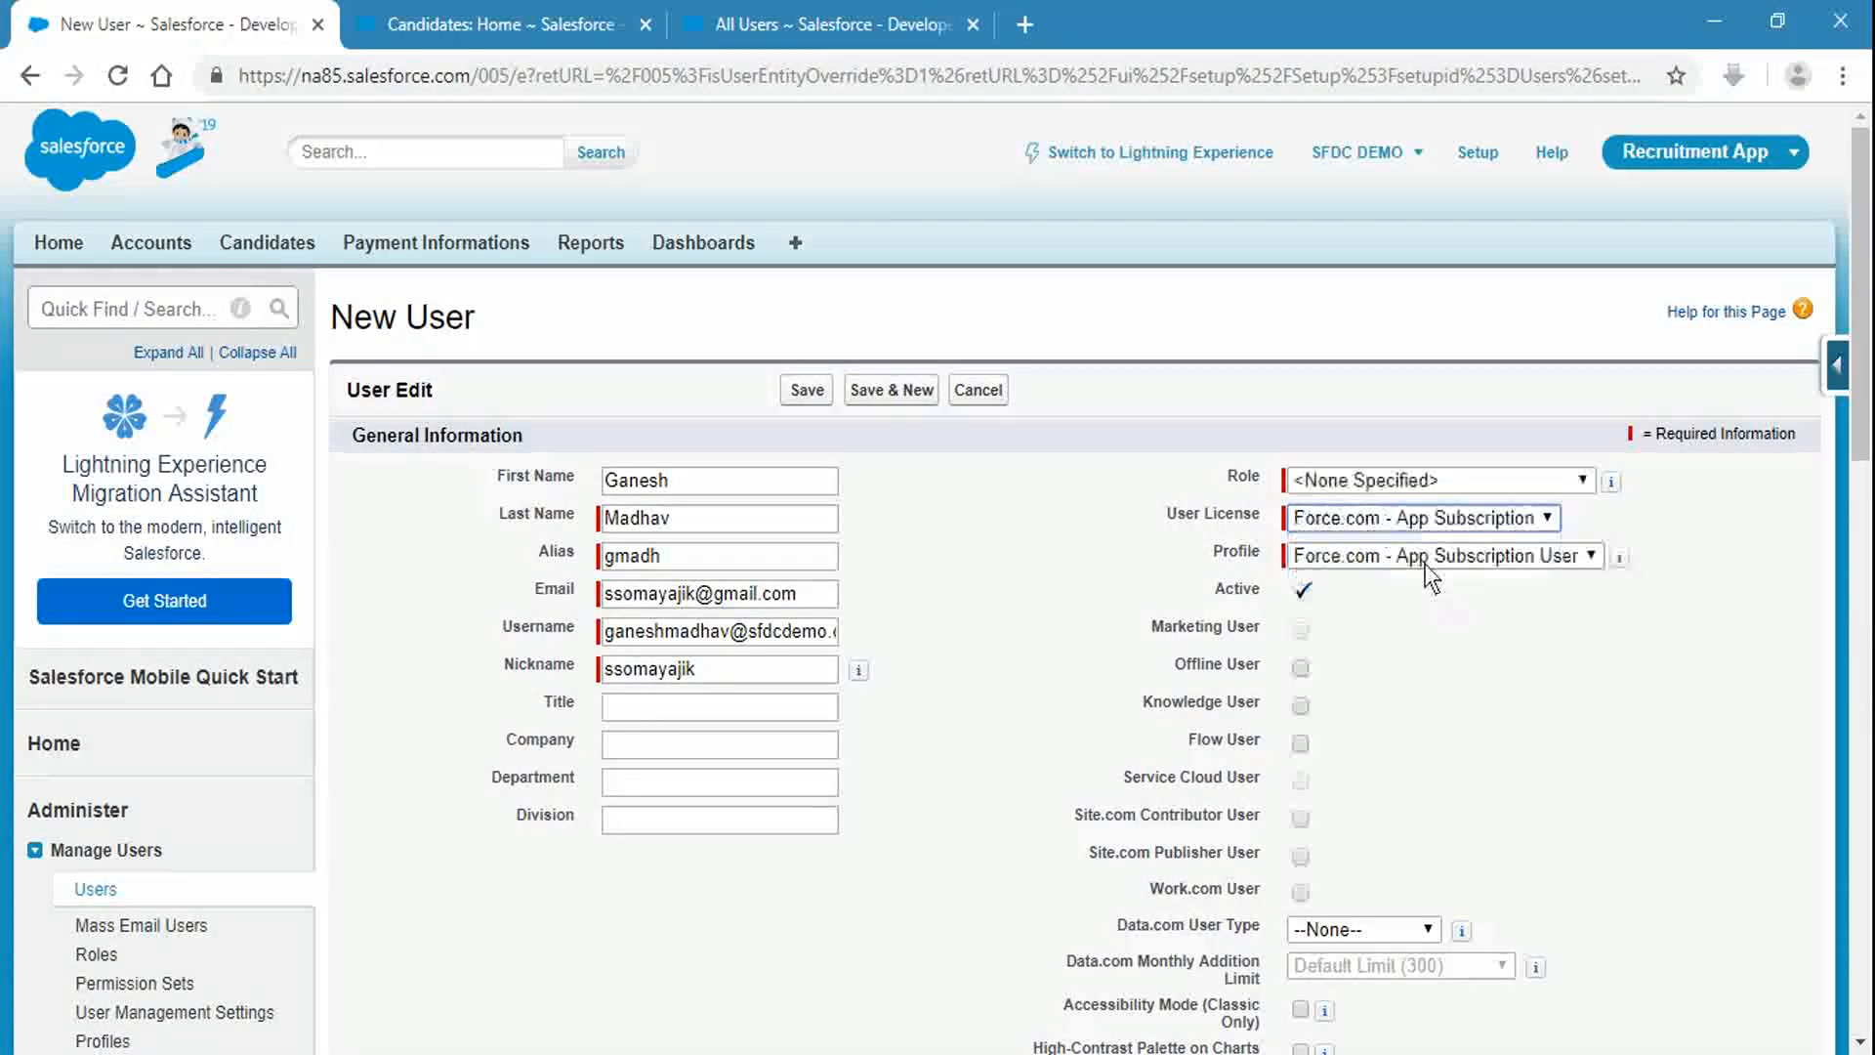
pyautogui.click(1369, 519)
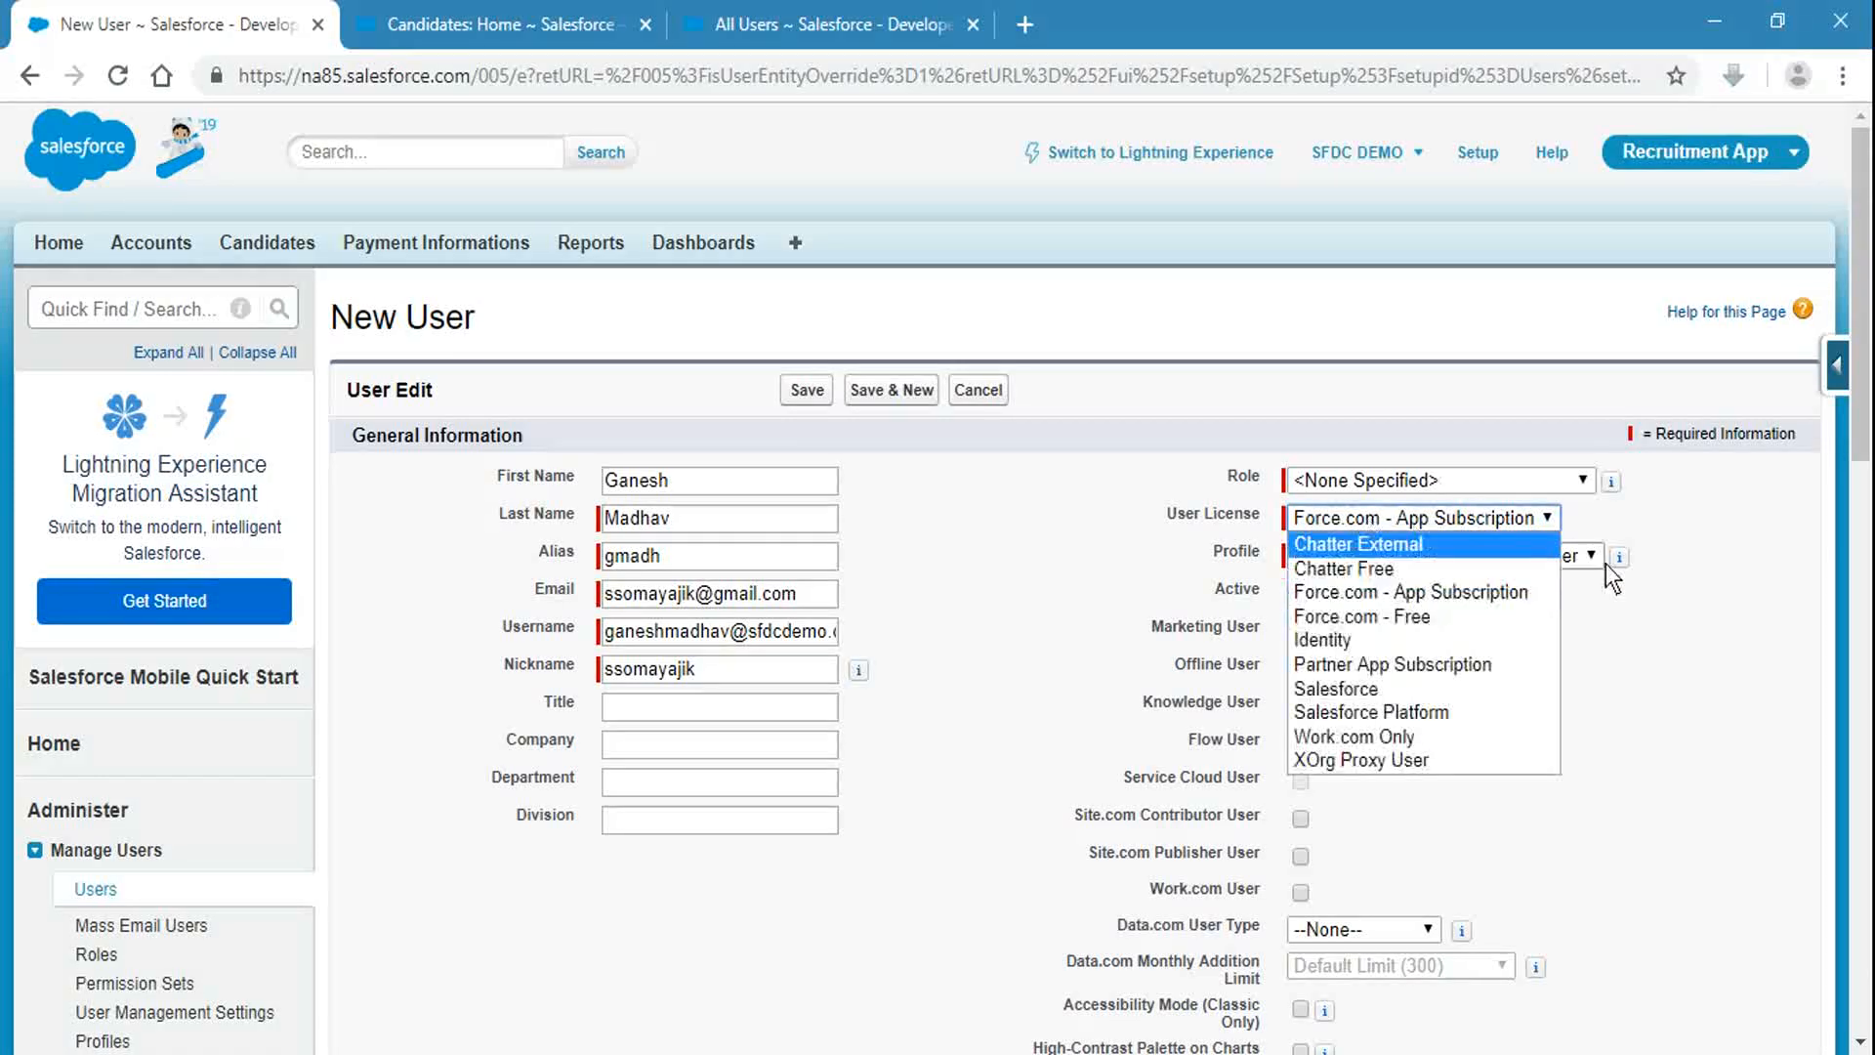
pyautogui.click(1693, 602)
pyautogui.click(1403, 518)
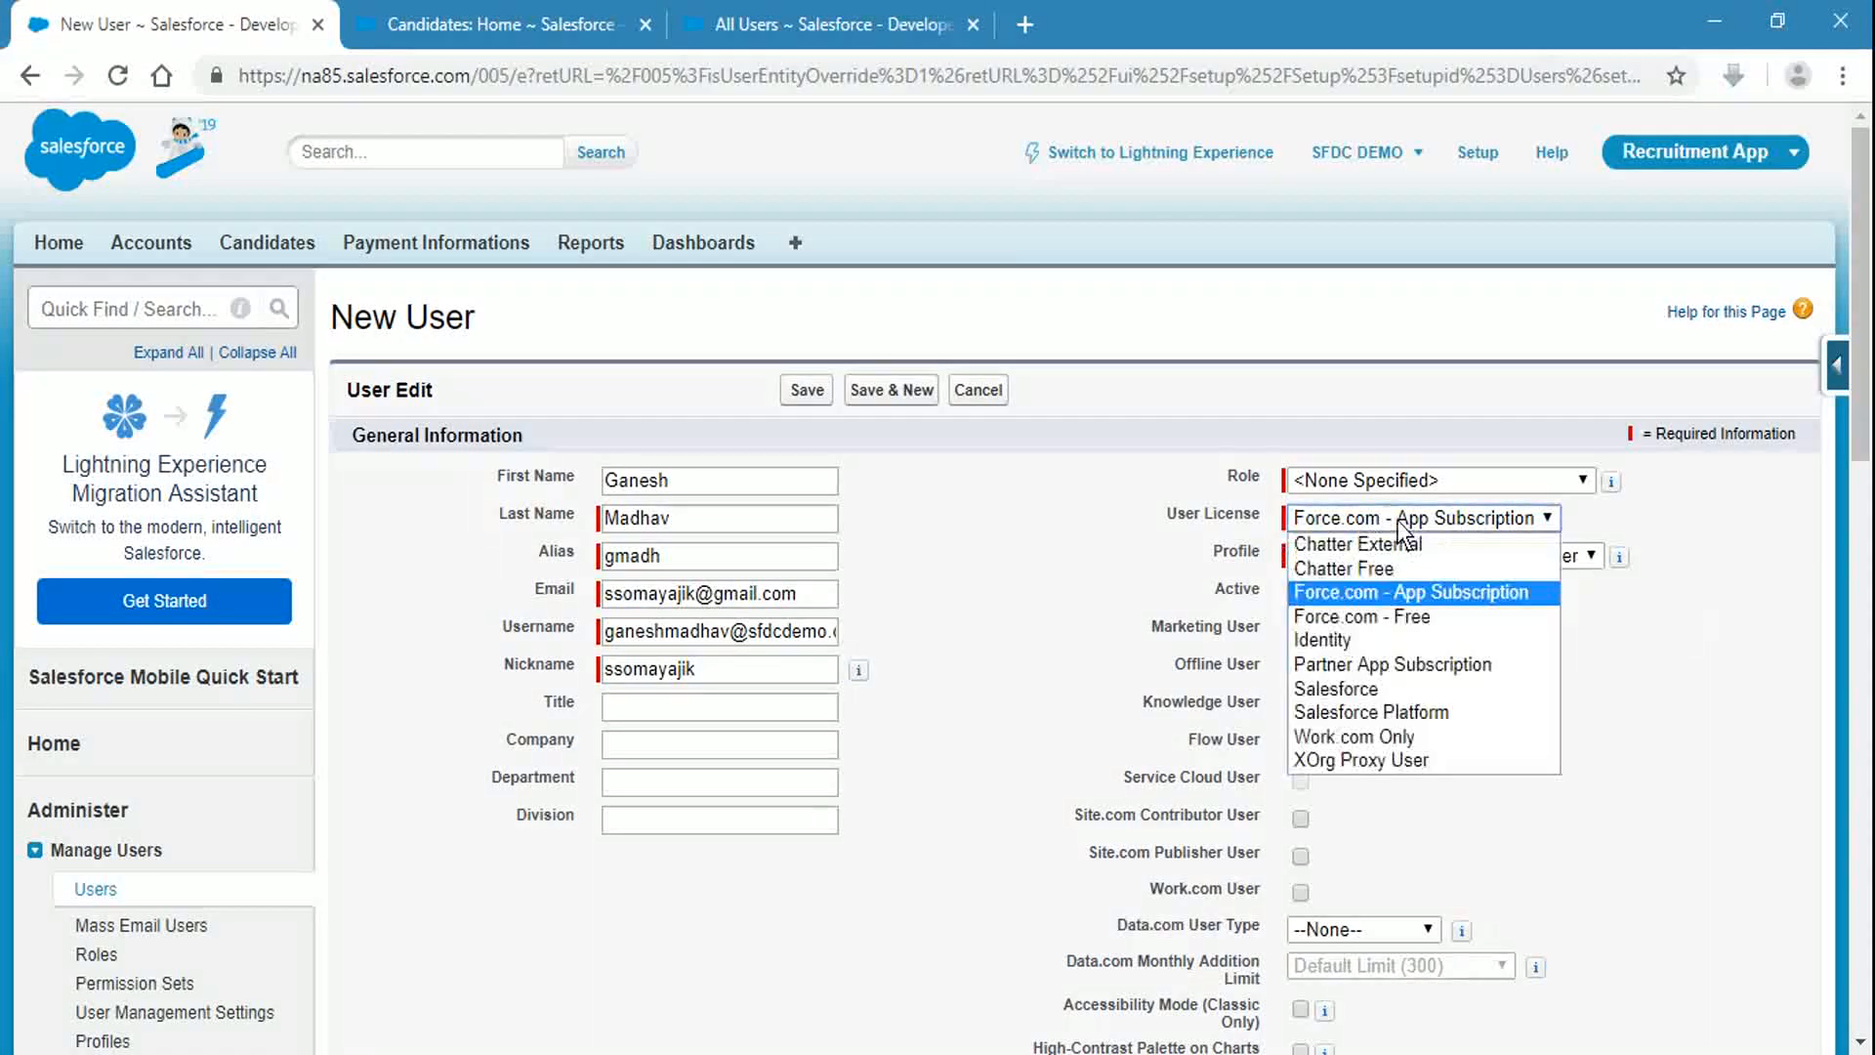
pyautogui.click(1414, 690)
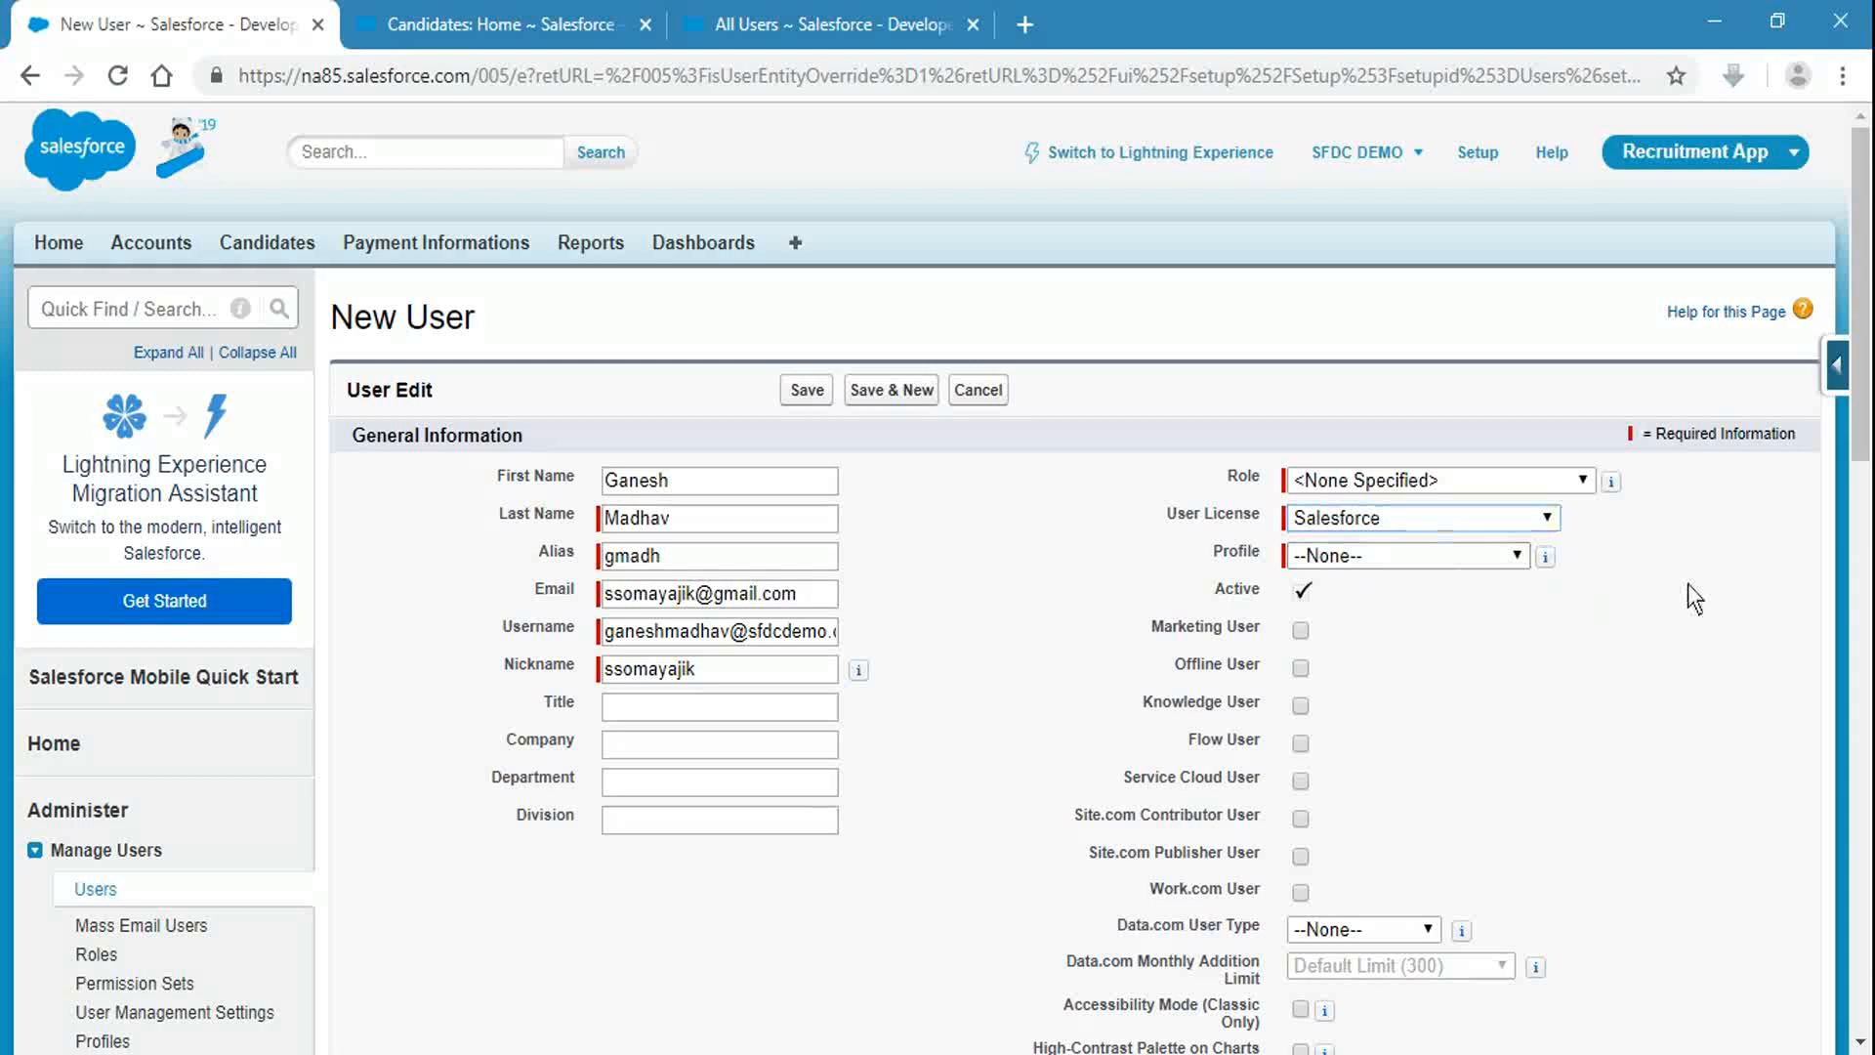
# Set the profile to Standard User after briefly choosing System Administrator
pyautogui.click(1404, 555)
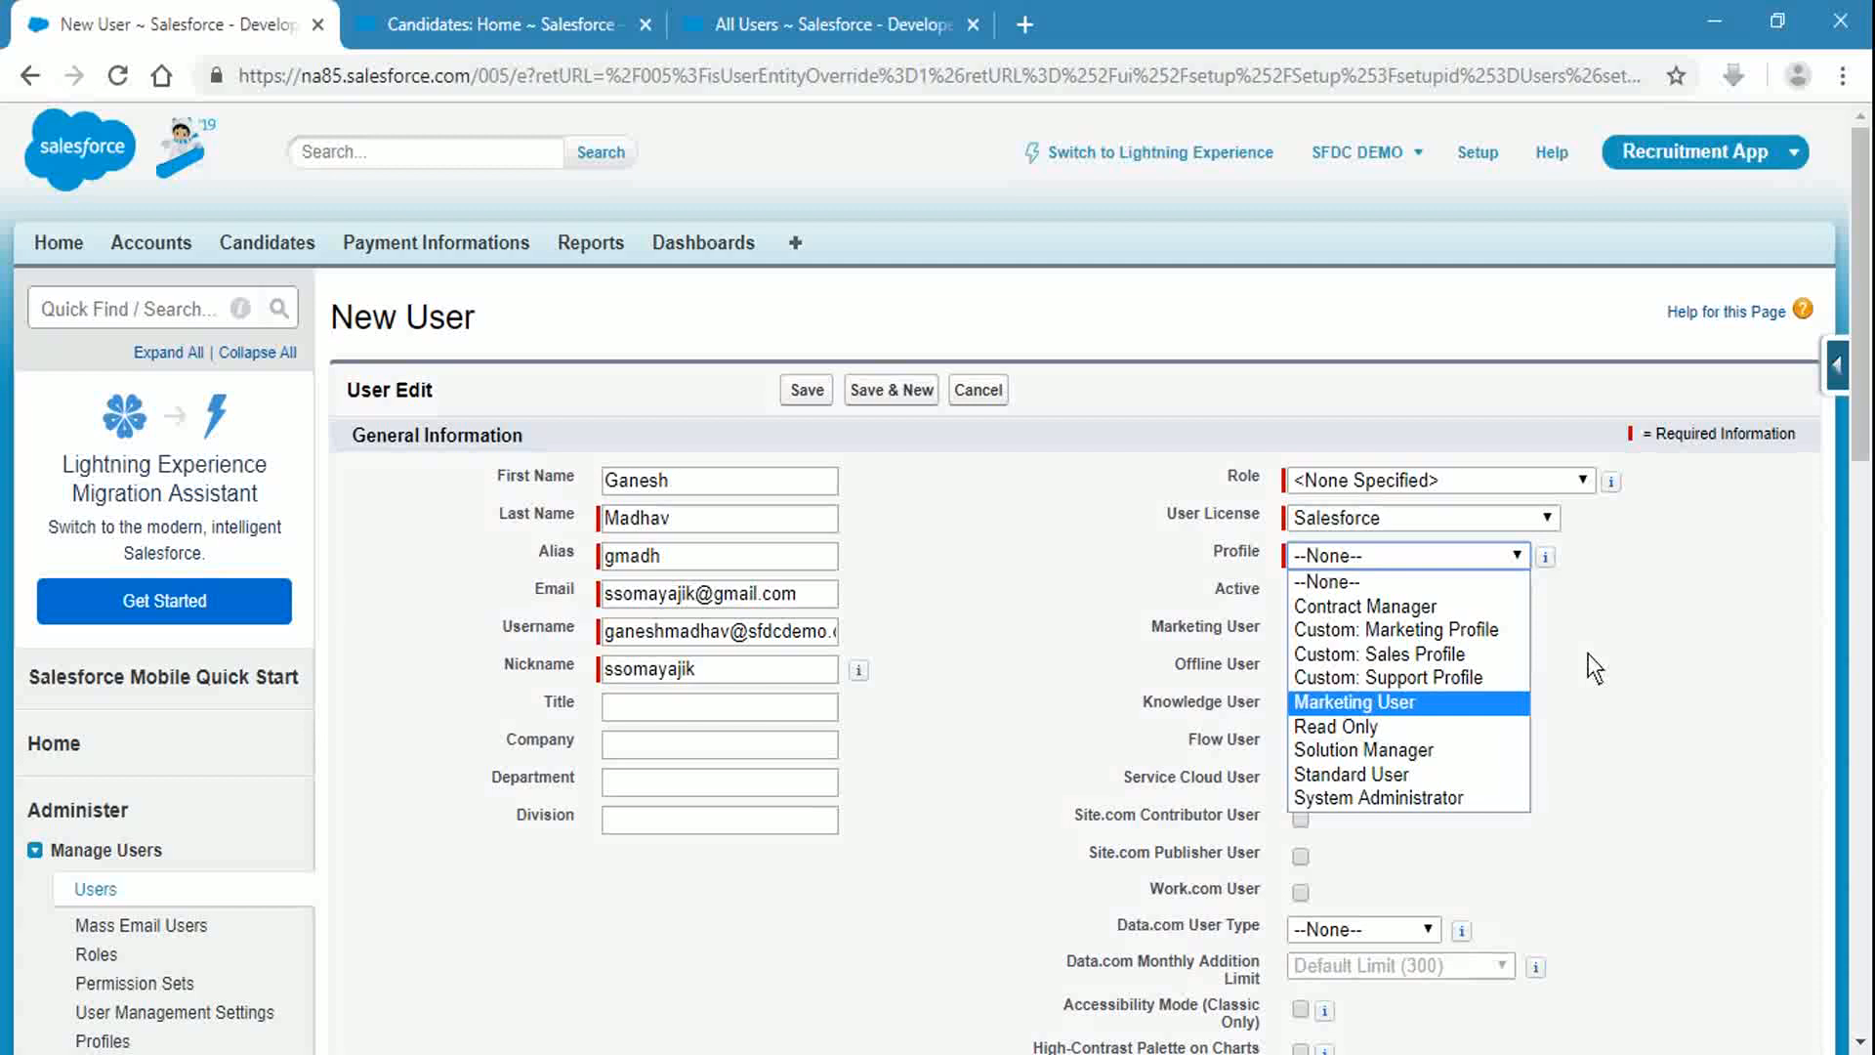
pyautogui.click(1407, 799)
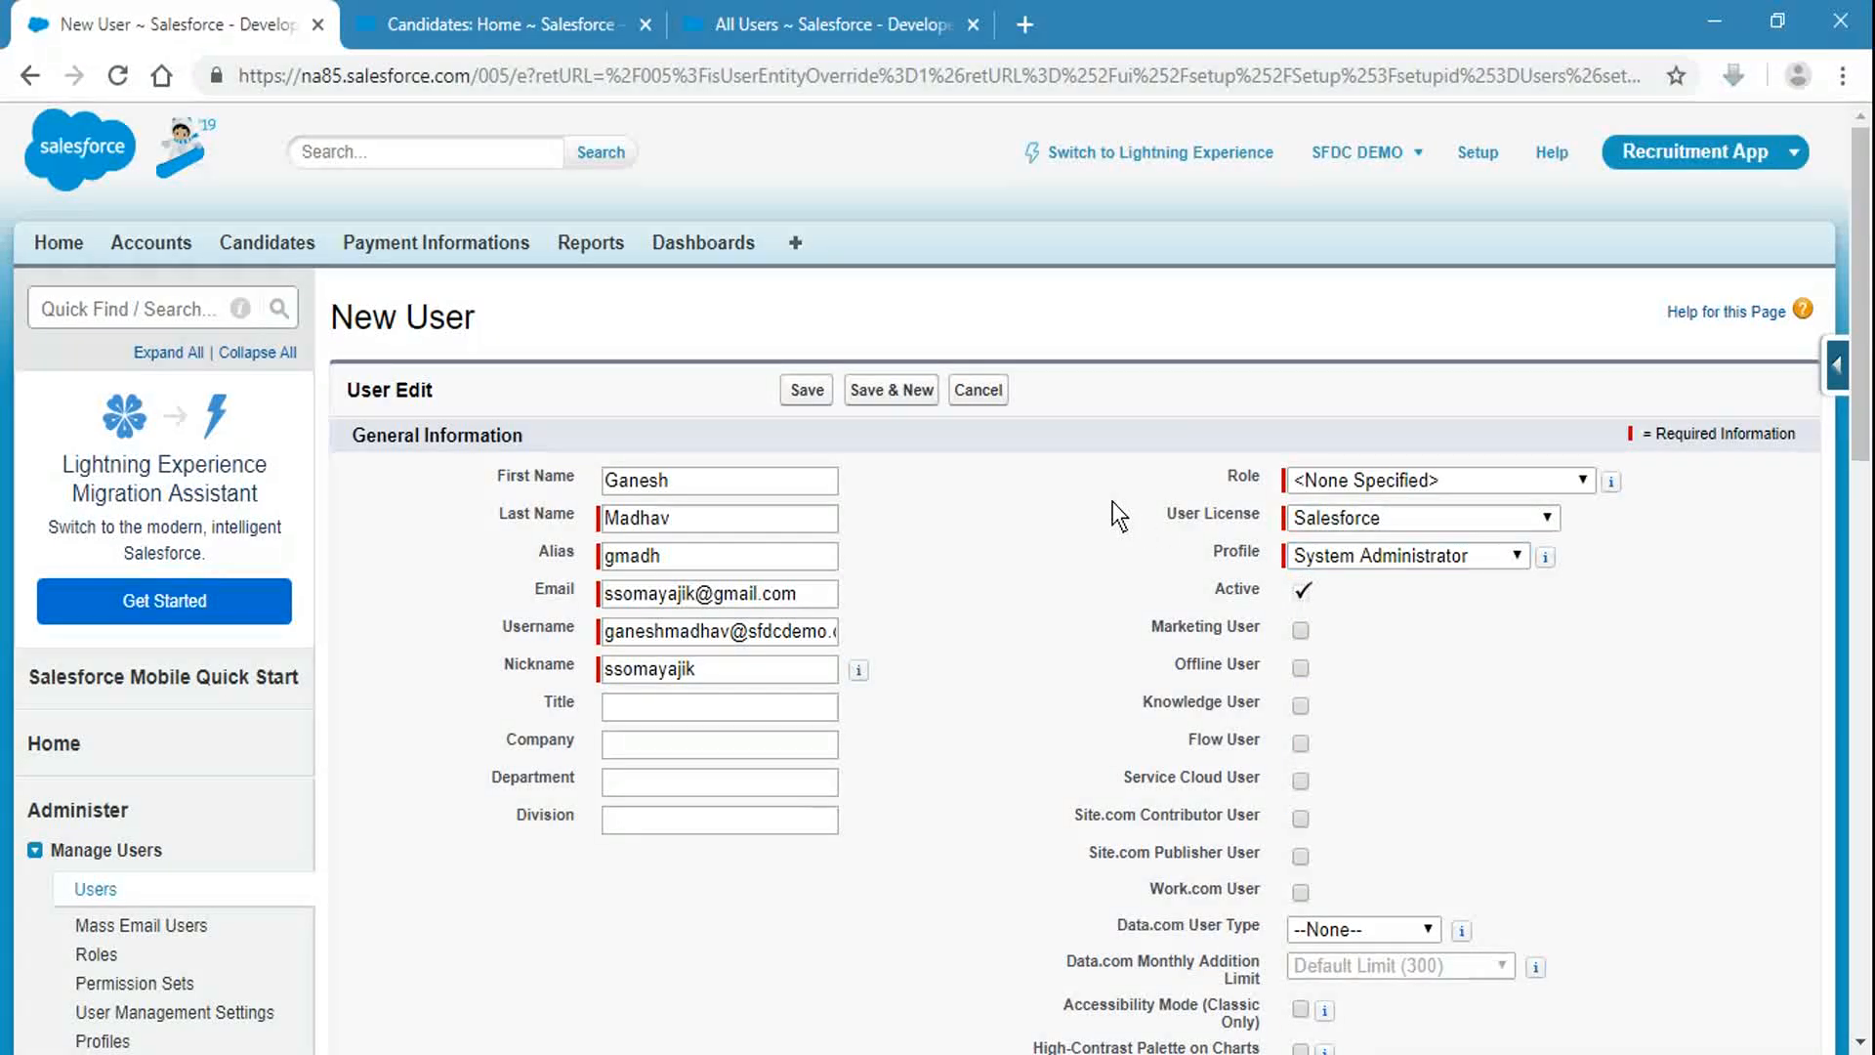
pyautogui.click(1404, 558)
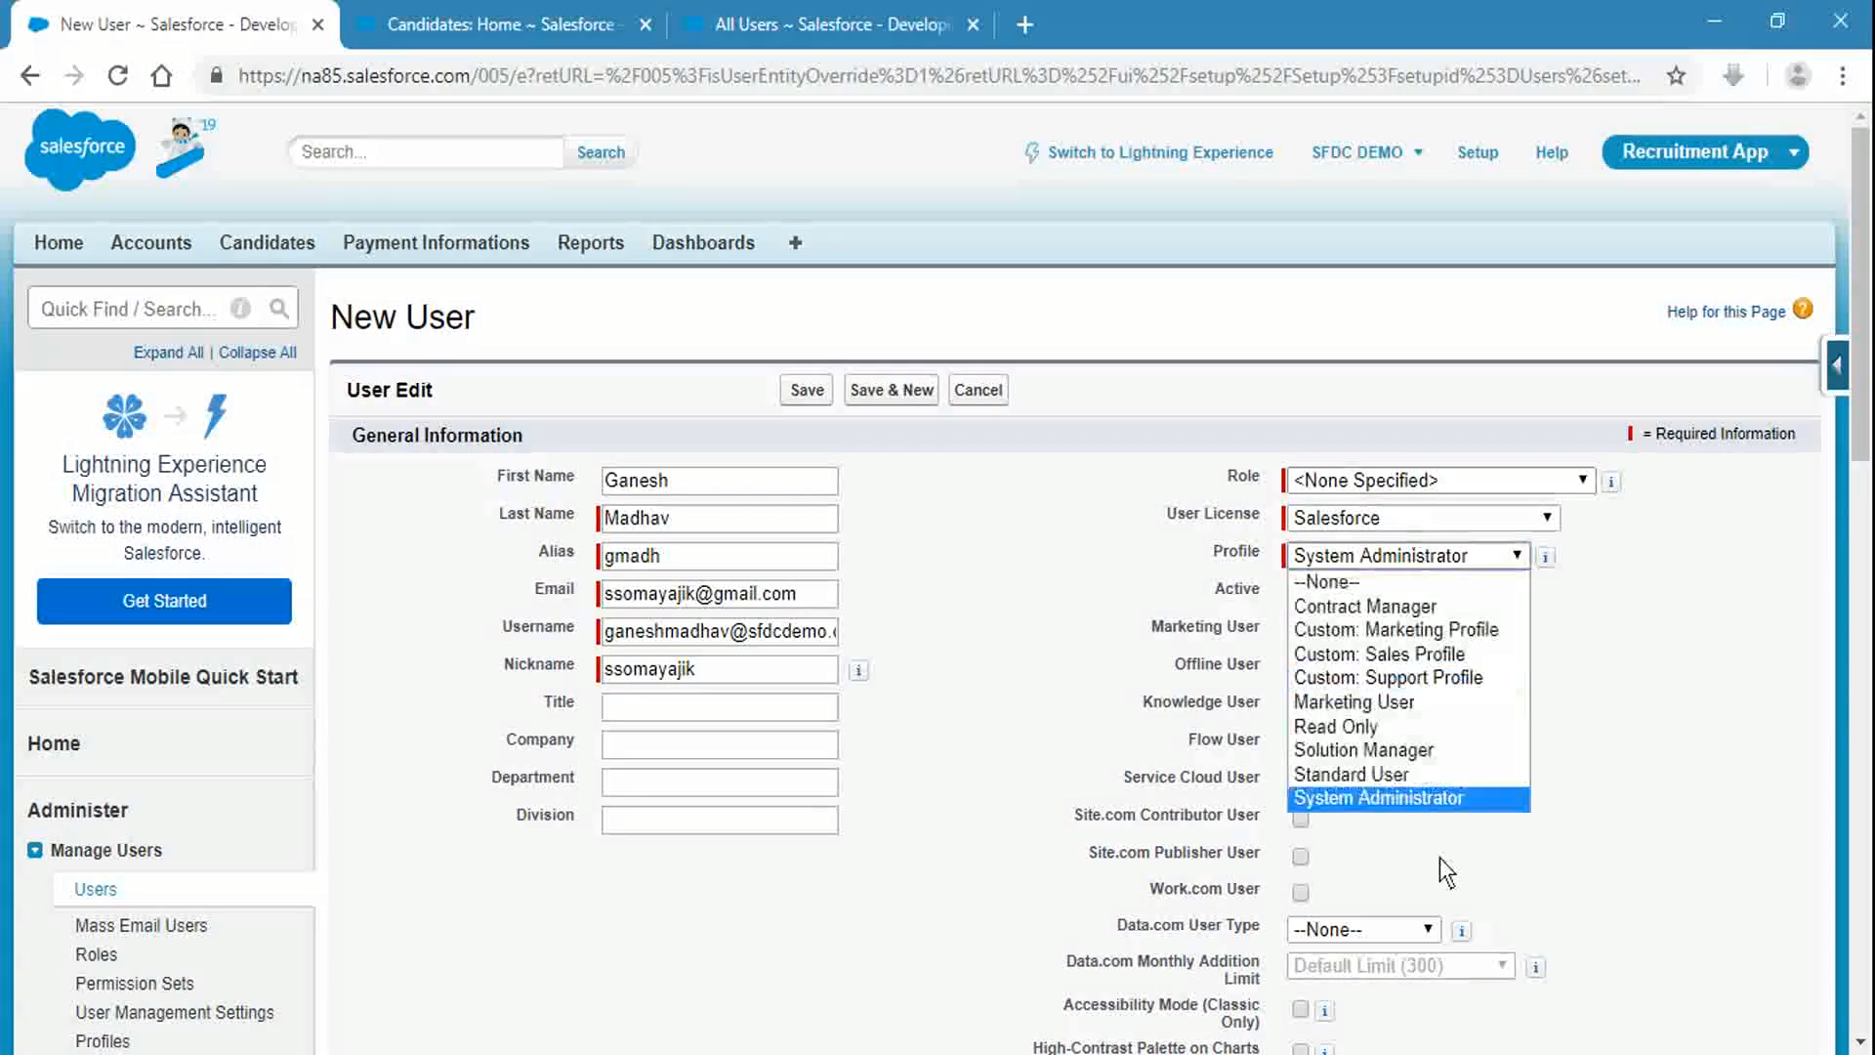
pyautogui.click(1405, 776)
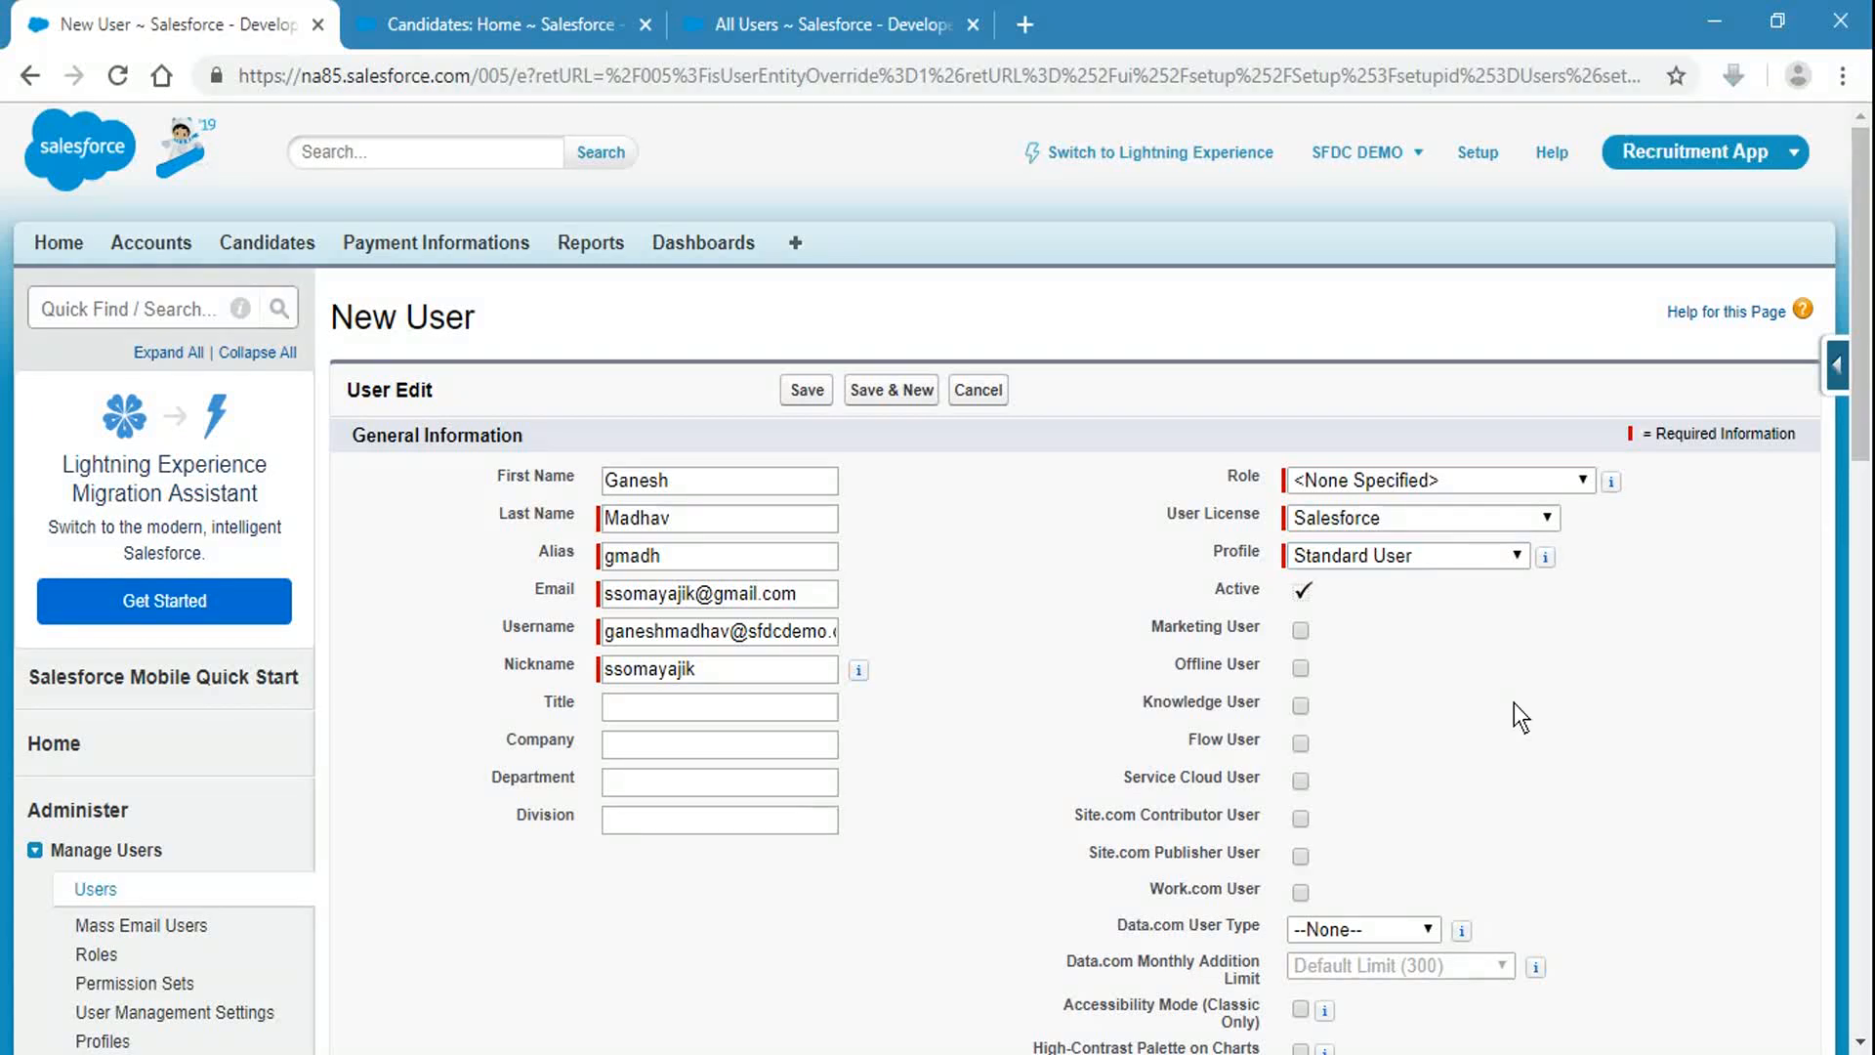
# Save the new user record from the bottom of the form
pyautogui.scroll(-2, 1404, 741)
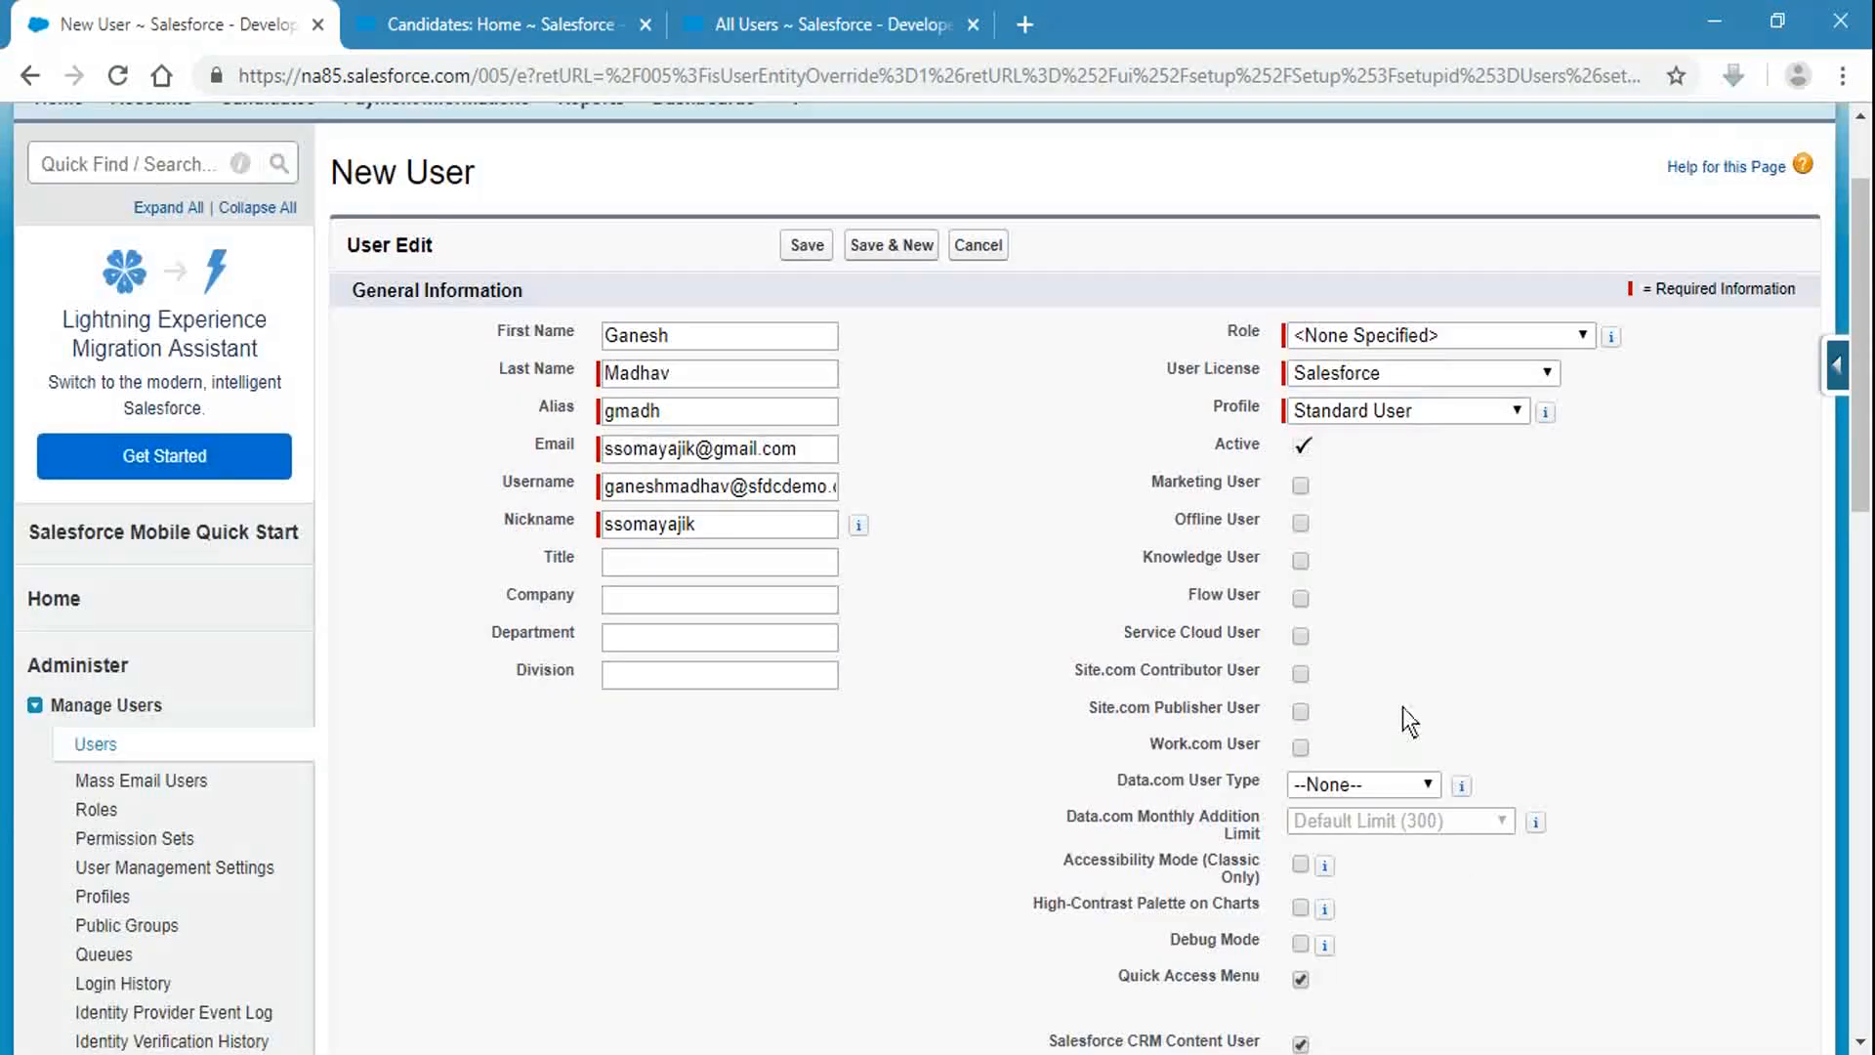
pyautogui.scroll(-2, 1459, 957)
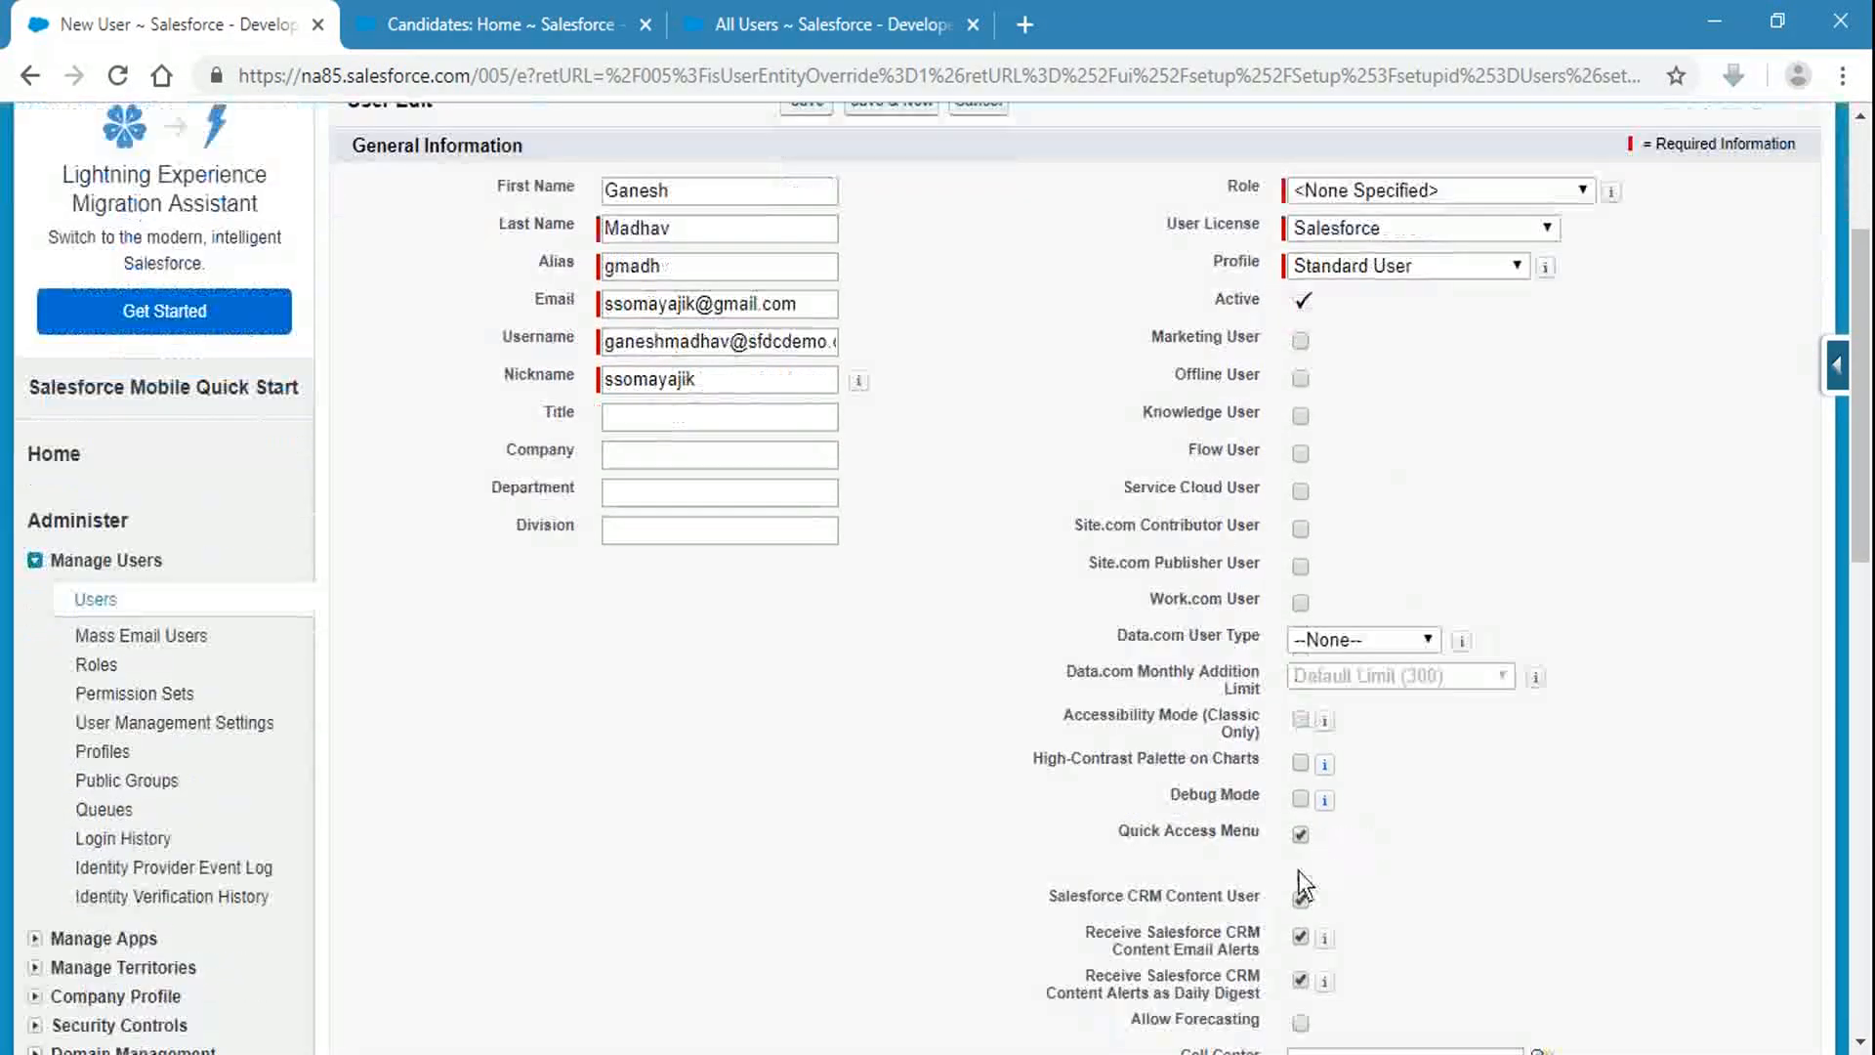
pyautogui.scroll(-2, 1327, 891)
pyautogui.scroll(-2, 1415, 759)
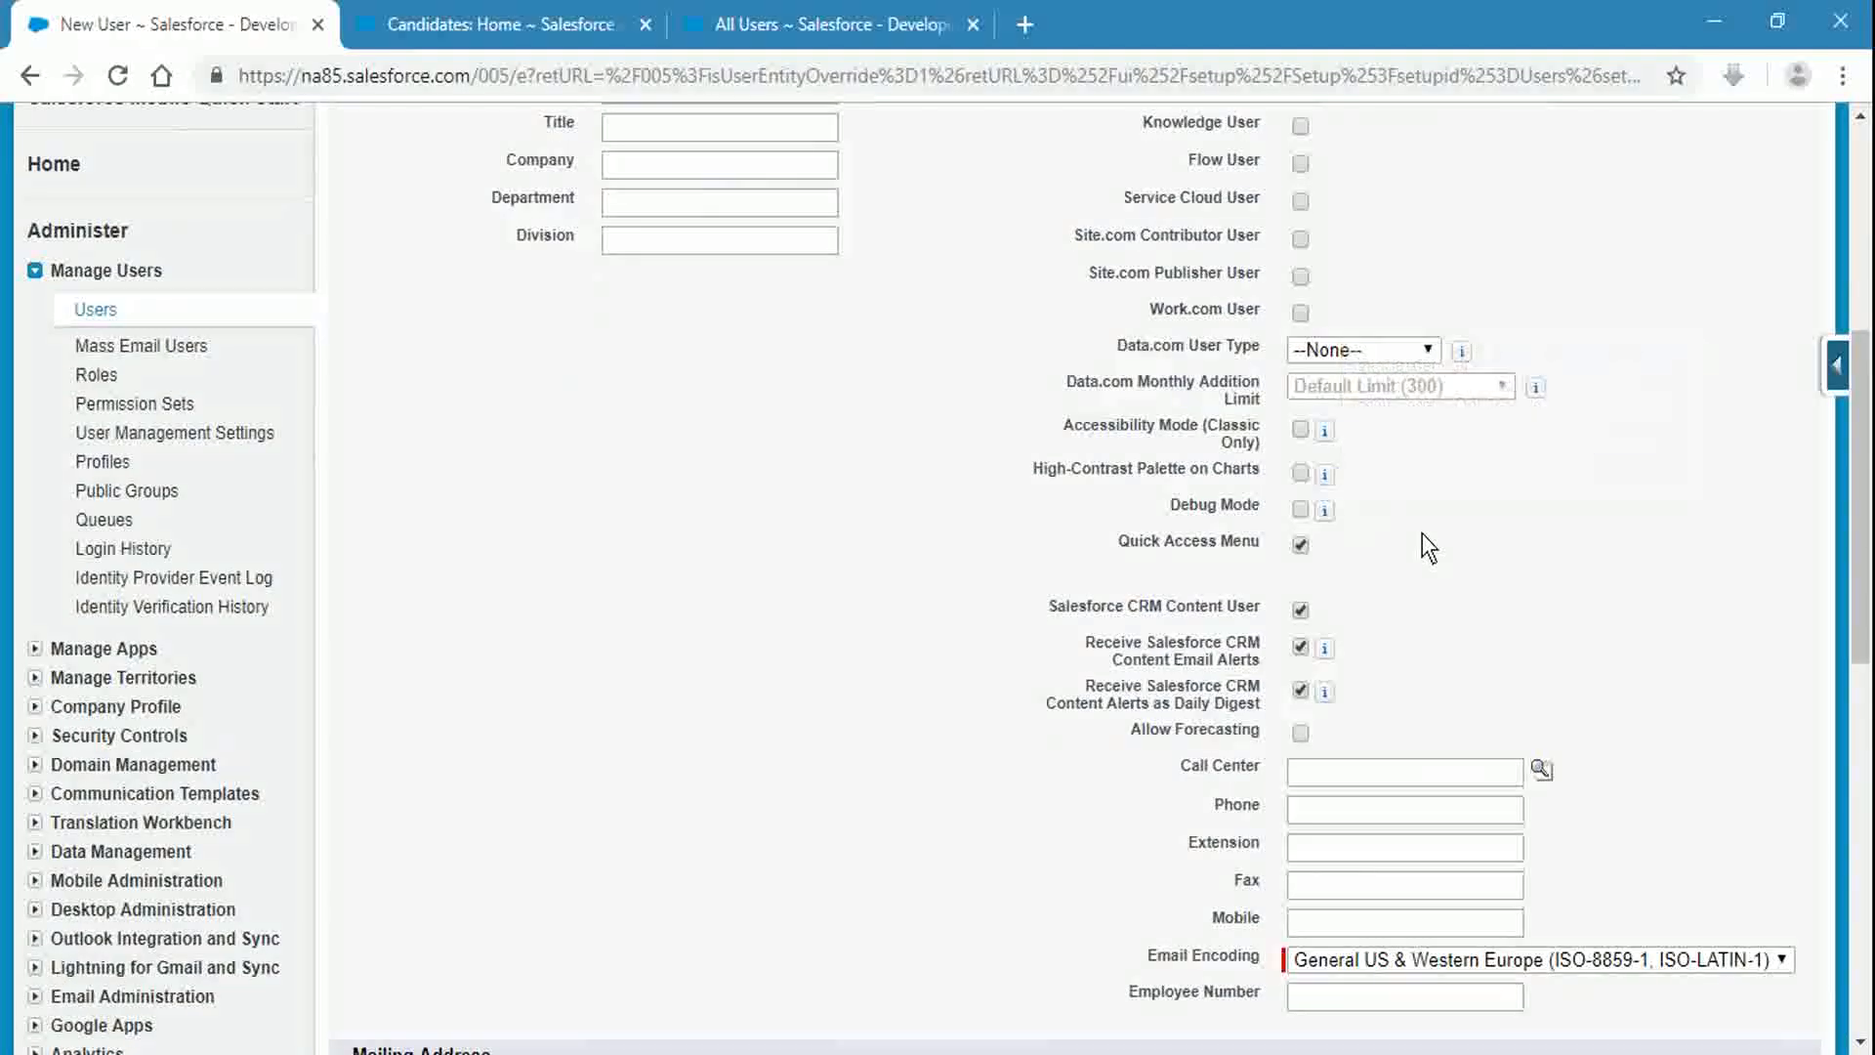
pyautogui.scroll(-2, 1426, 542)
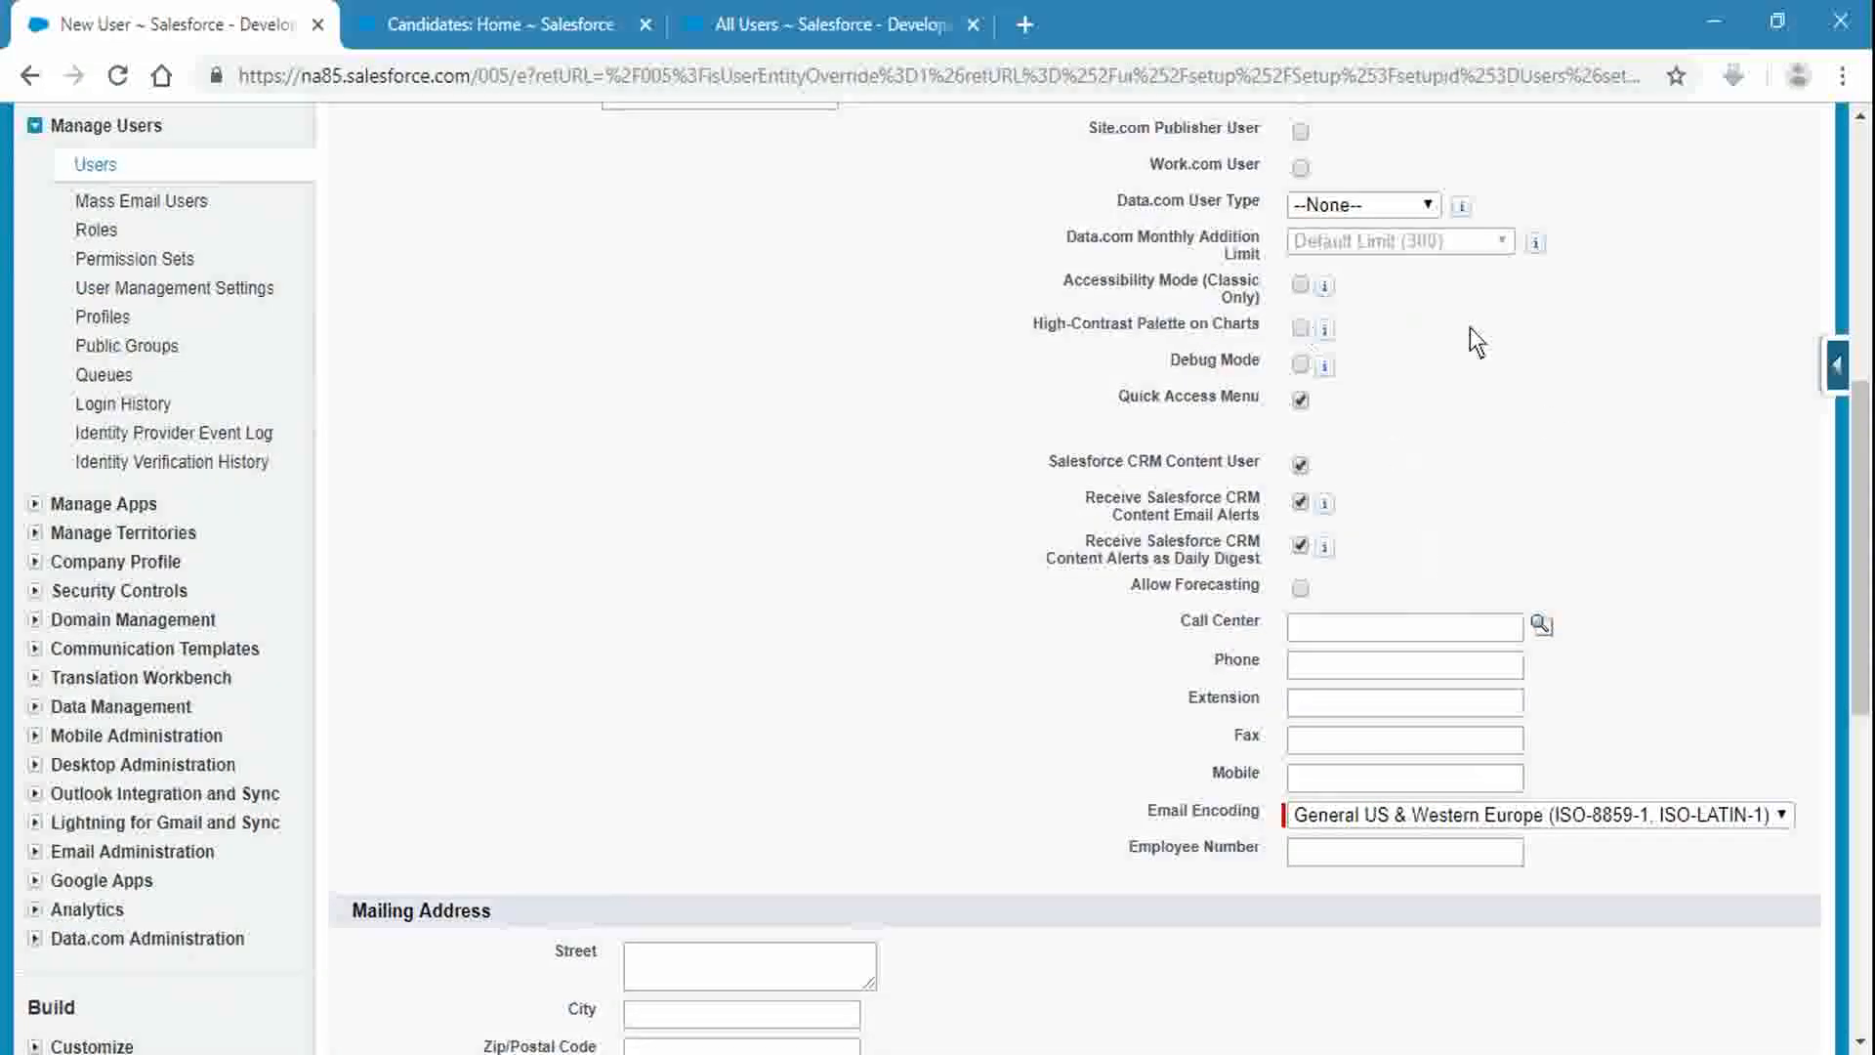
pyautogui.scroll(-4, 1544, 420)
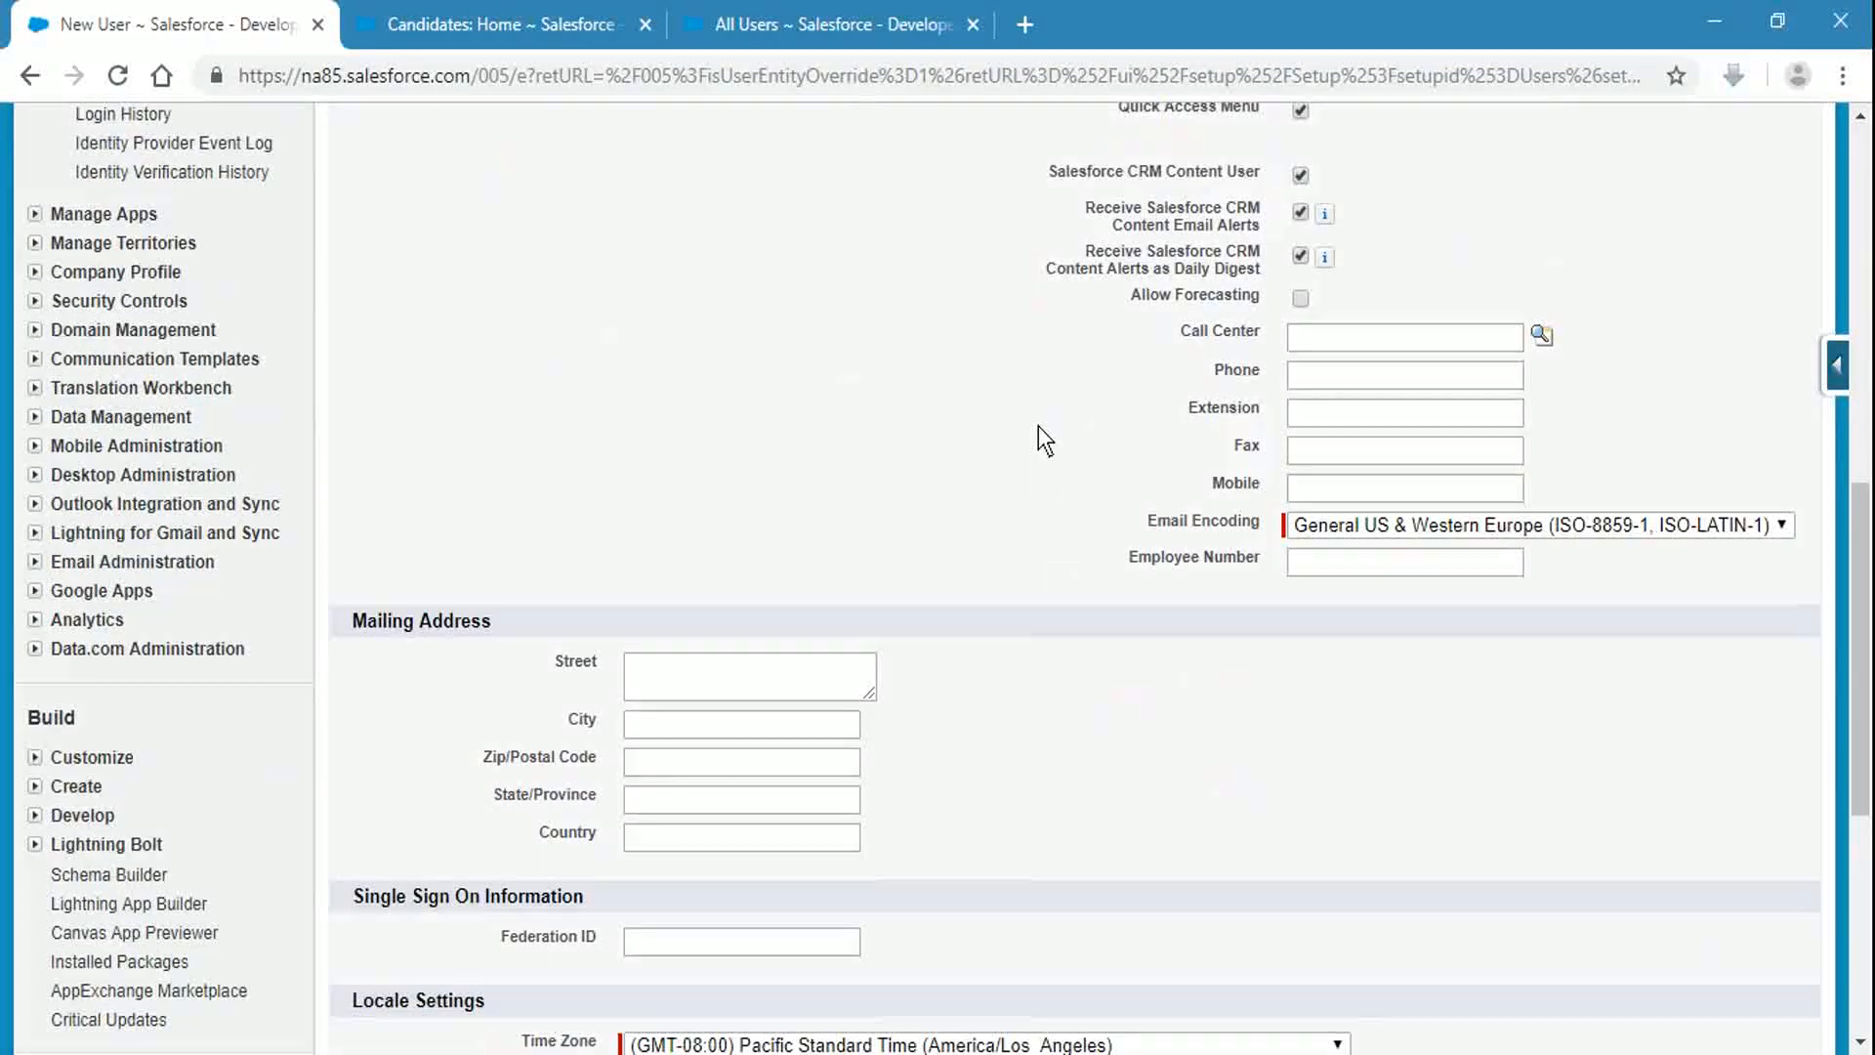
pyautogui.scroll(-6, 1039, 426)
pyautogui.click(807, 809)
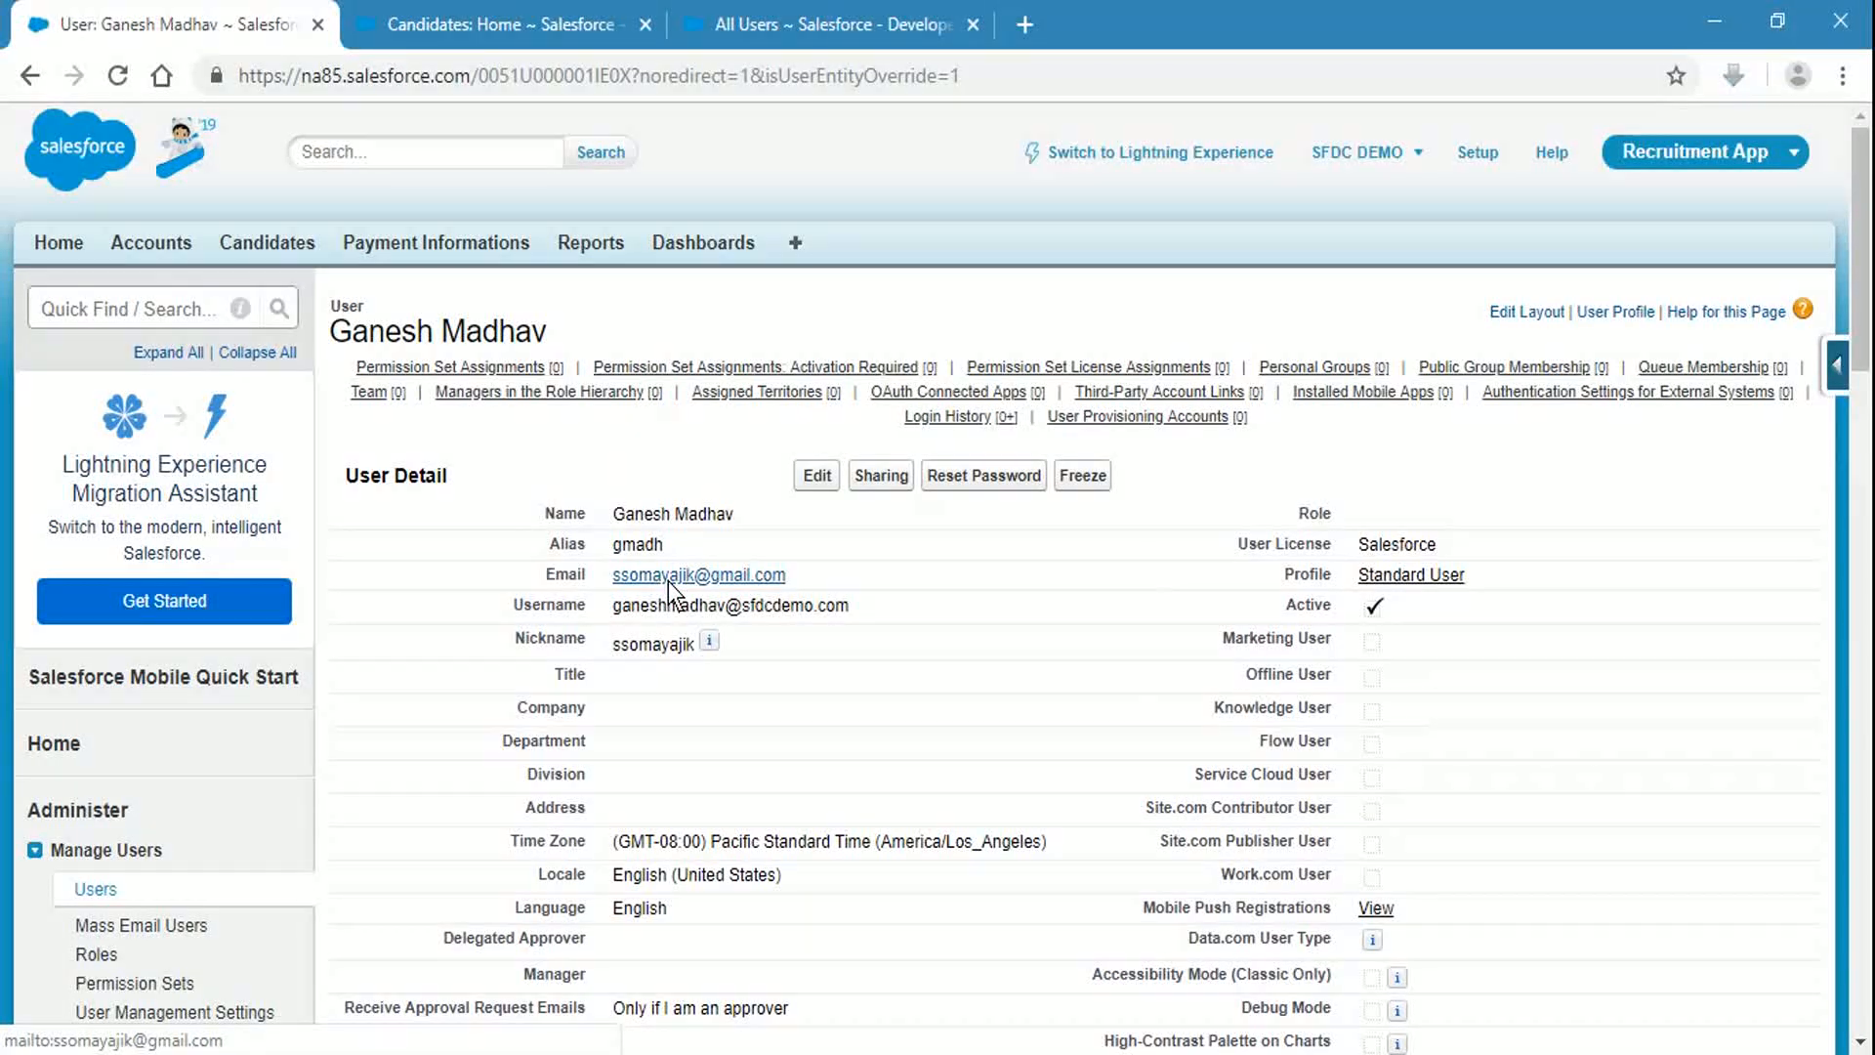
pyautogui.click(1024, 23)
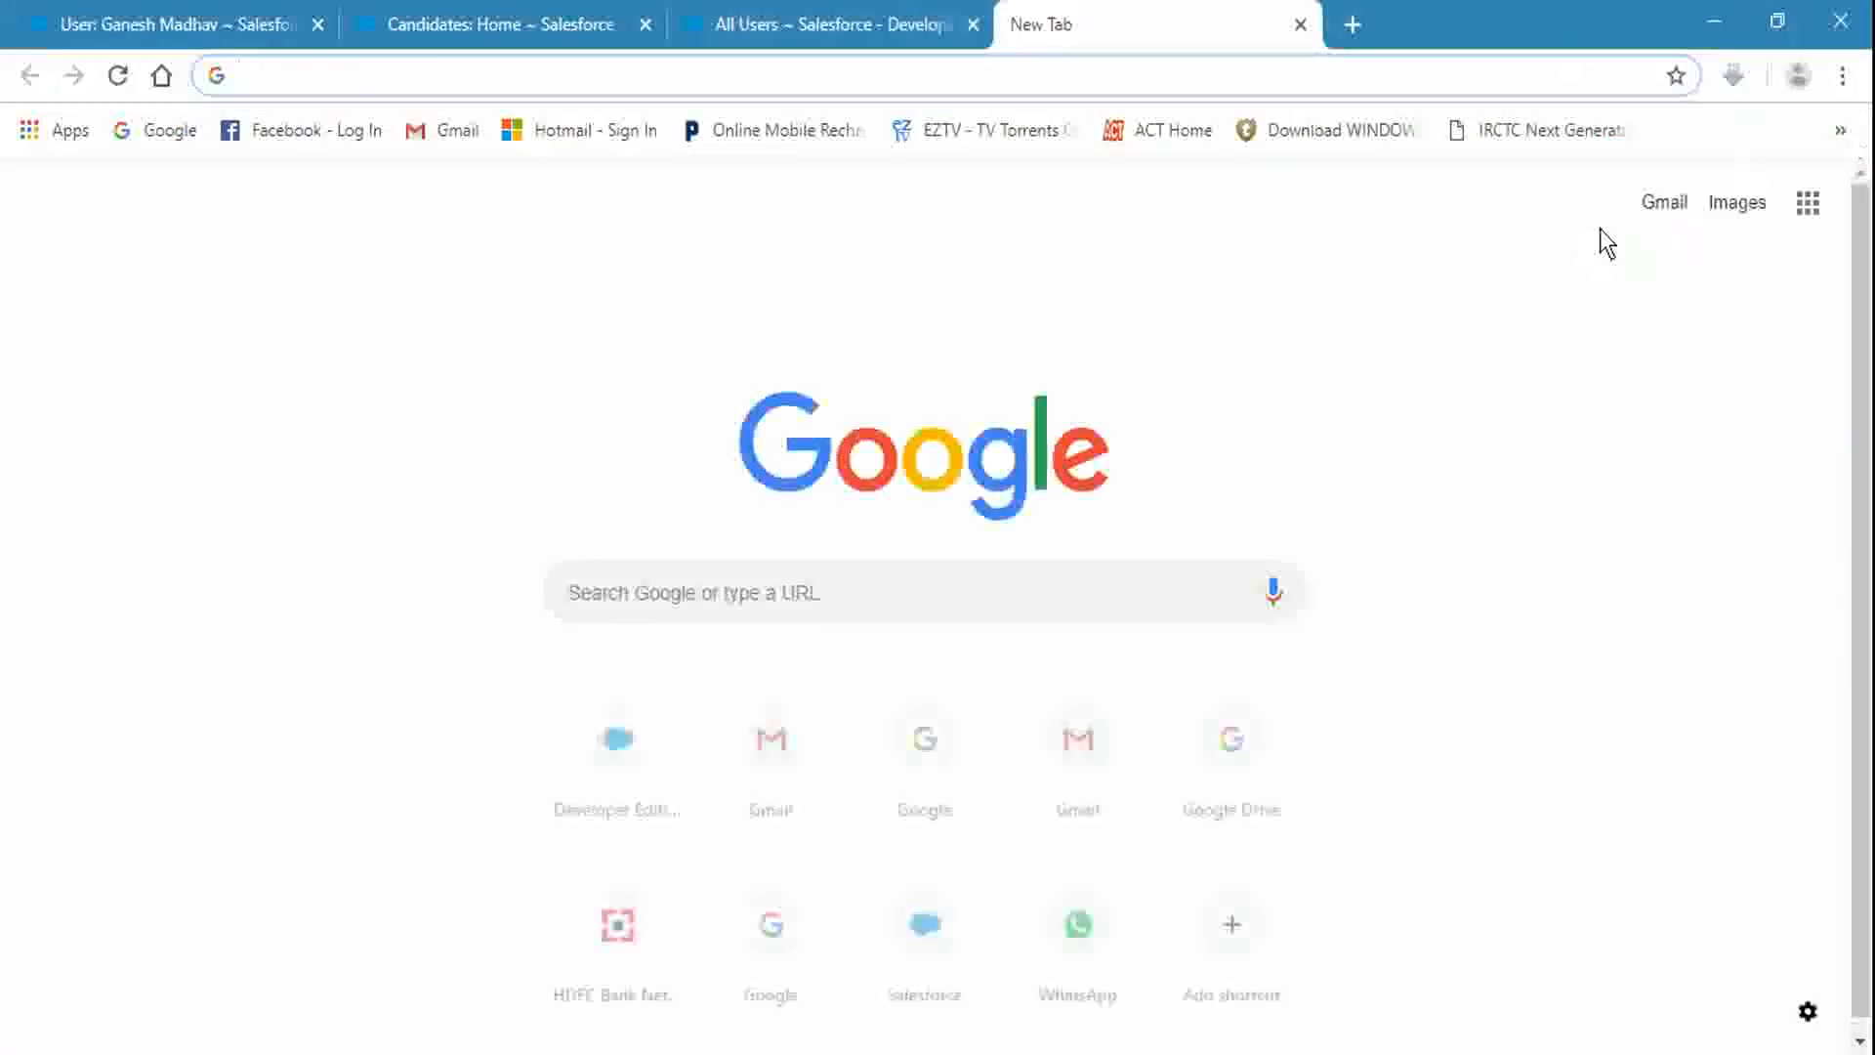
# Sign in to Gmail with the mail account and its password to reach the inbox
pyautogui.click(1651, 207)
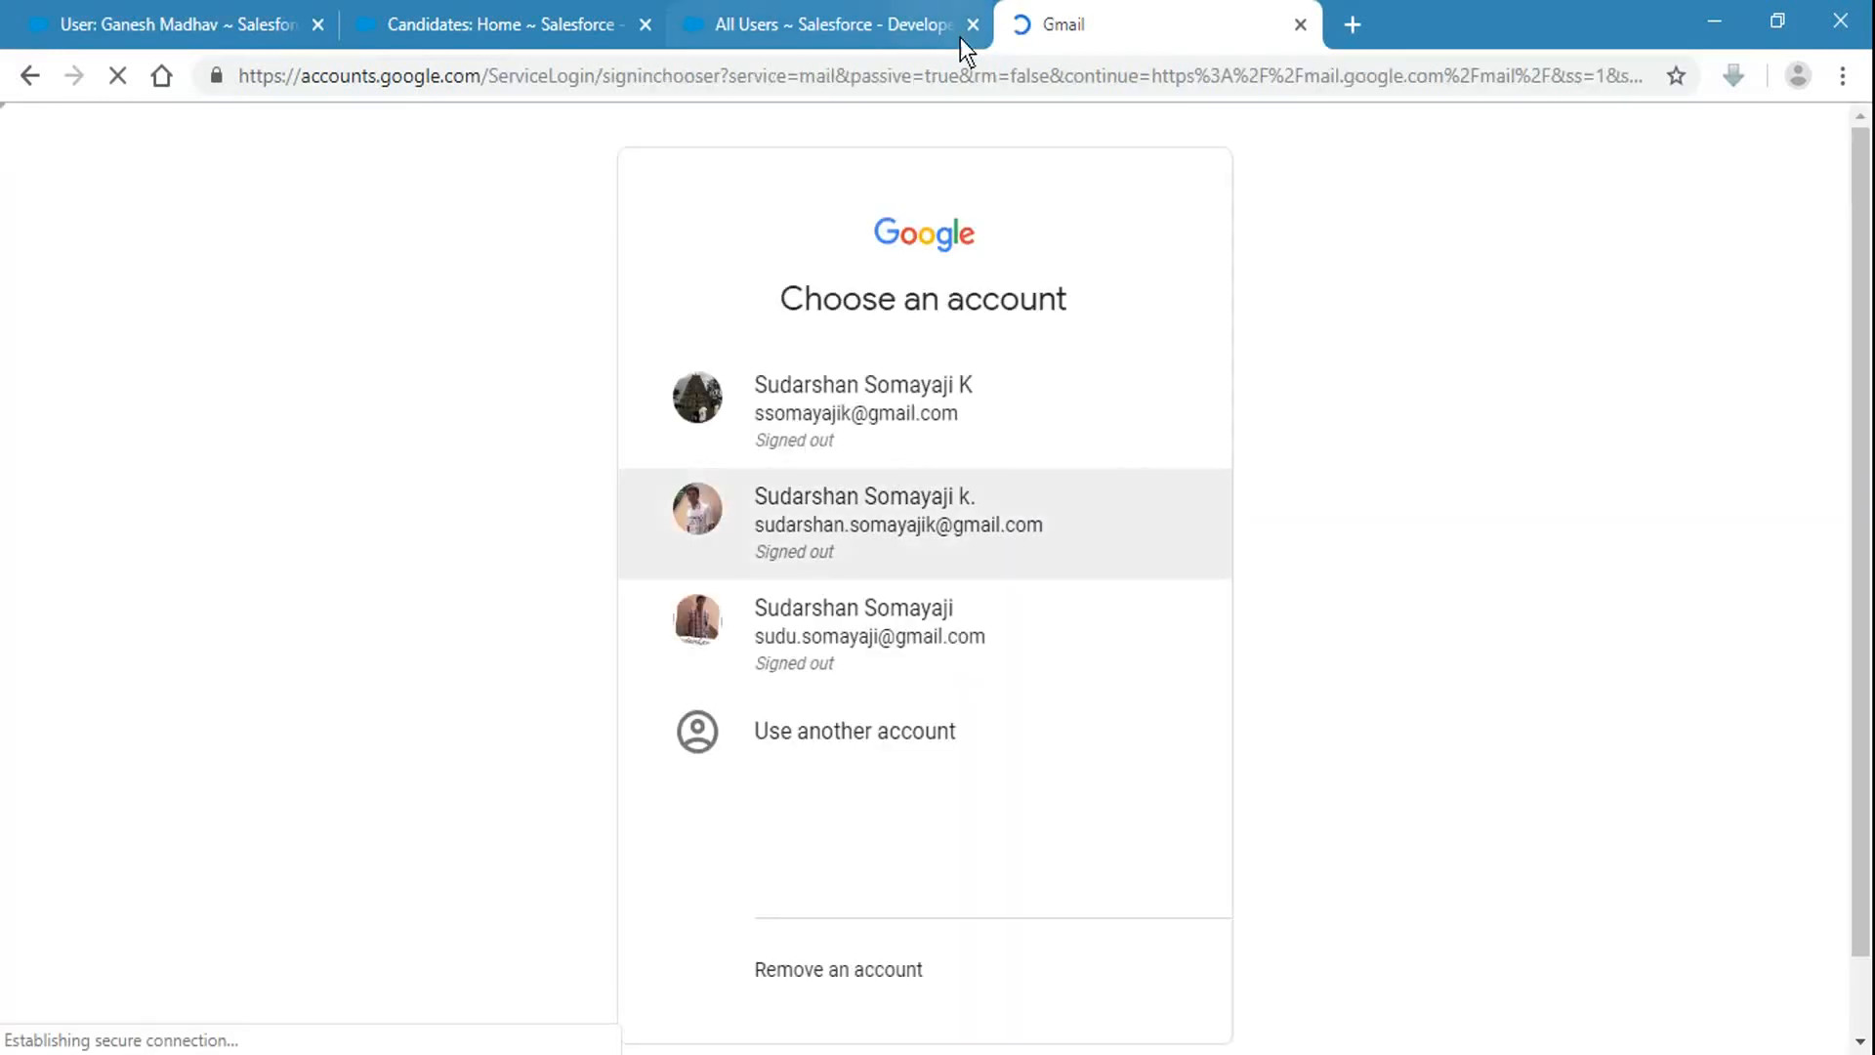
pyautogui.click(895, 395)
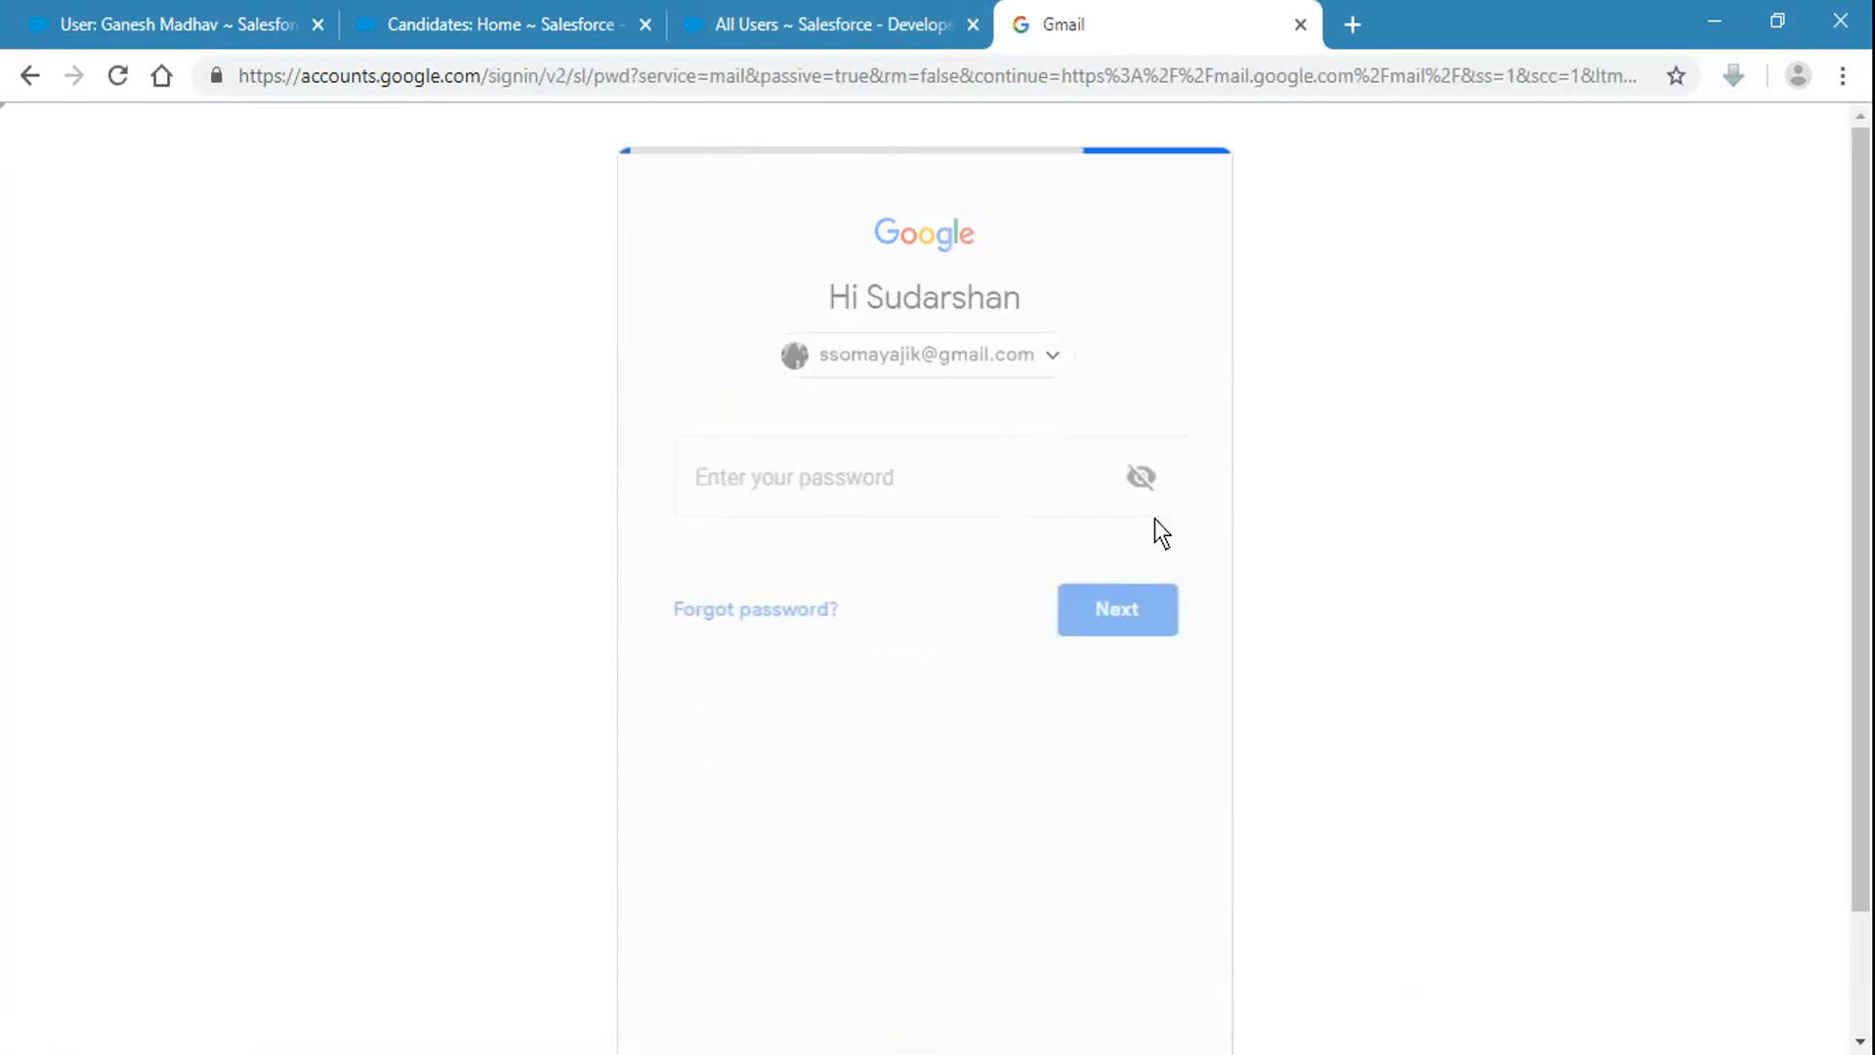
pyautogui.write('••••••')
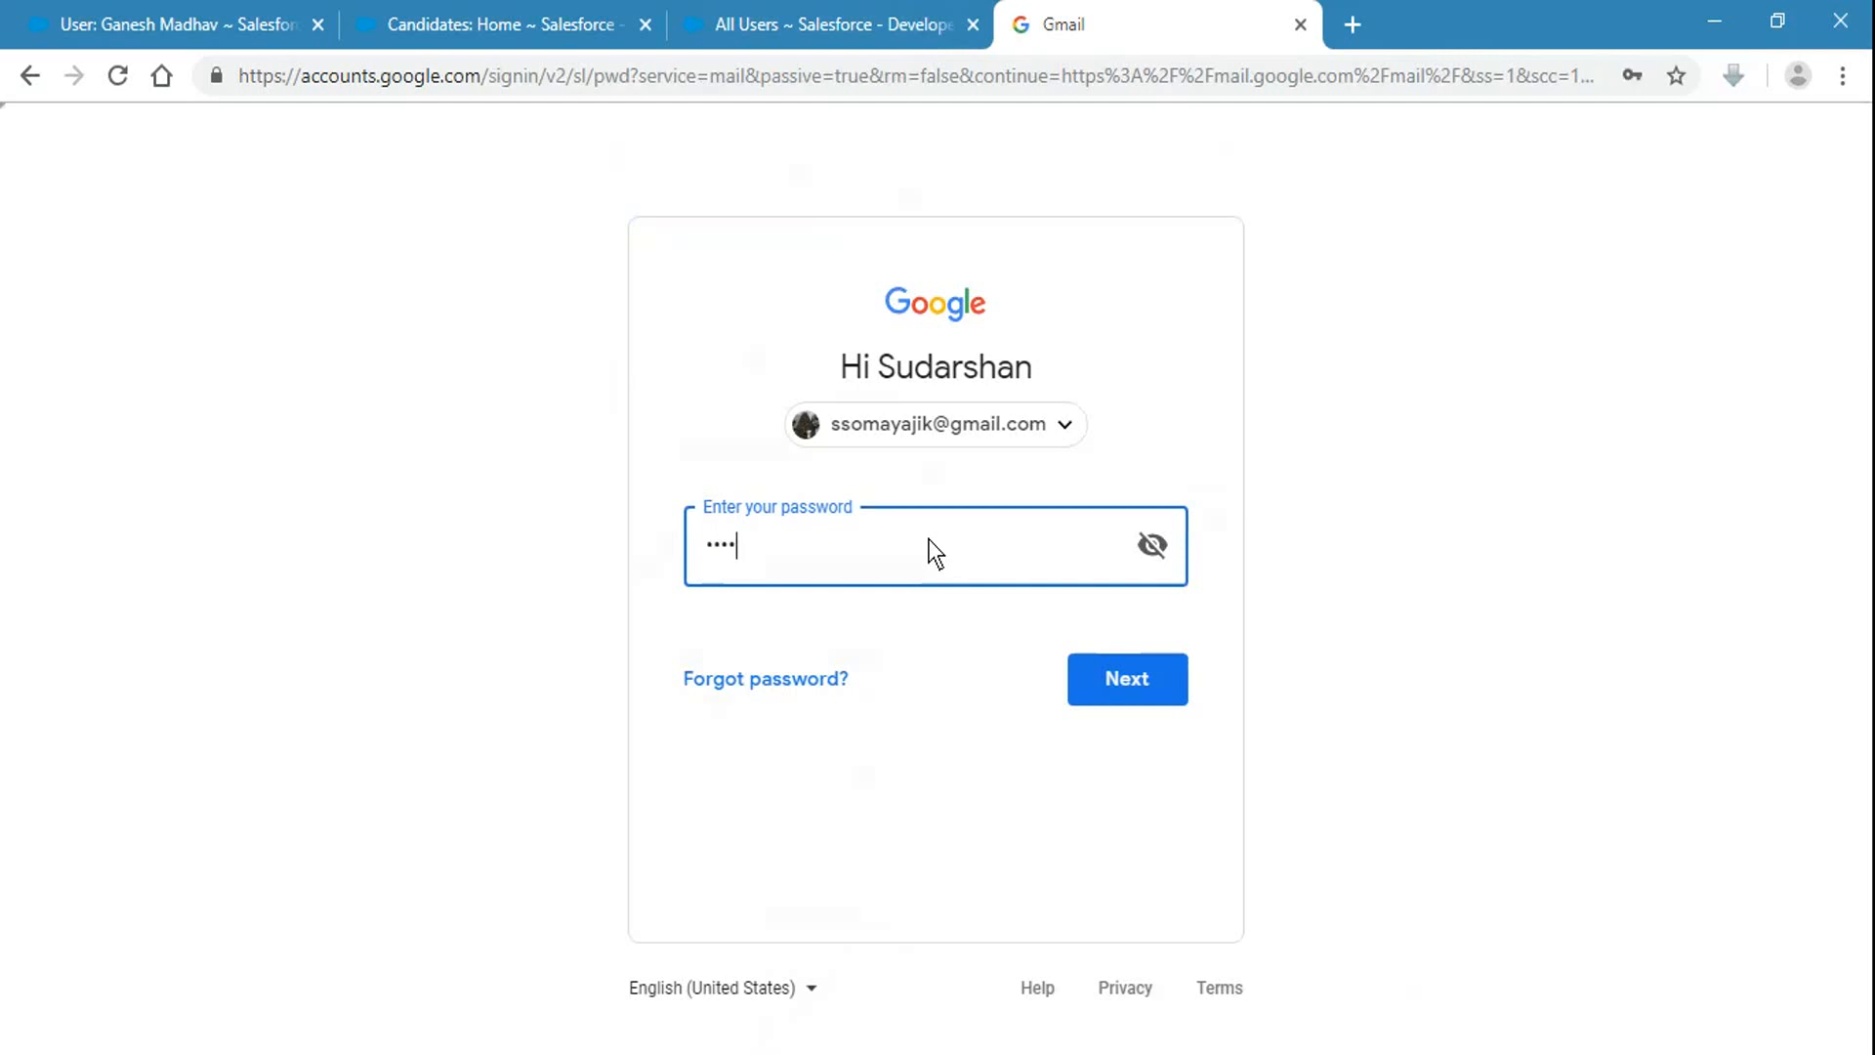
pyautogui.write('•••••••')
pyautogui.click(1160, 686)
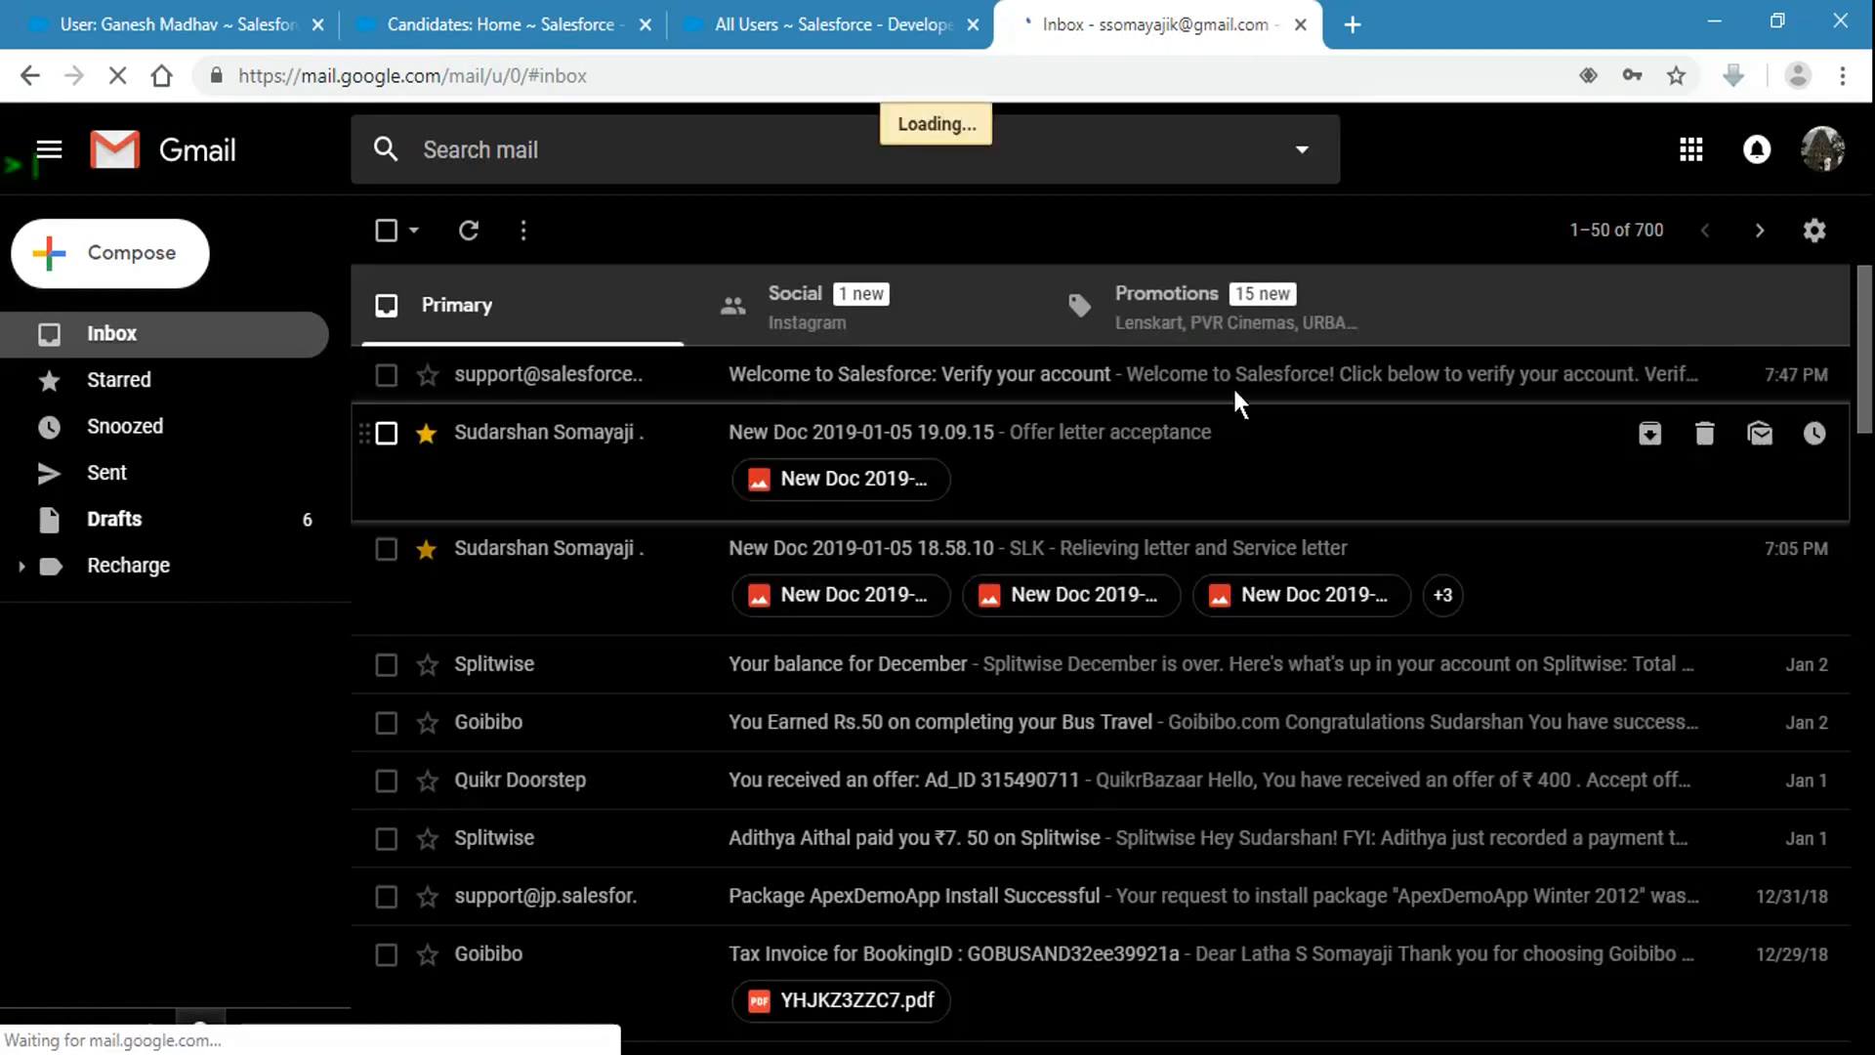
# Open the Welcome to Salesforce email and copy the Verify Account link address
pyautogui.click(995, 431)
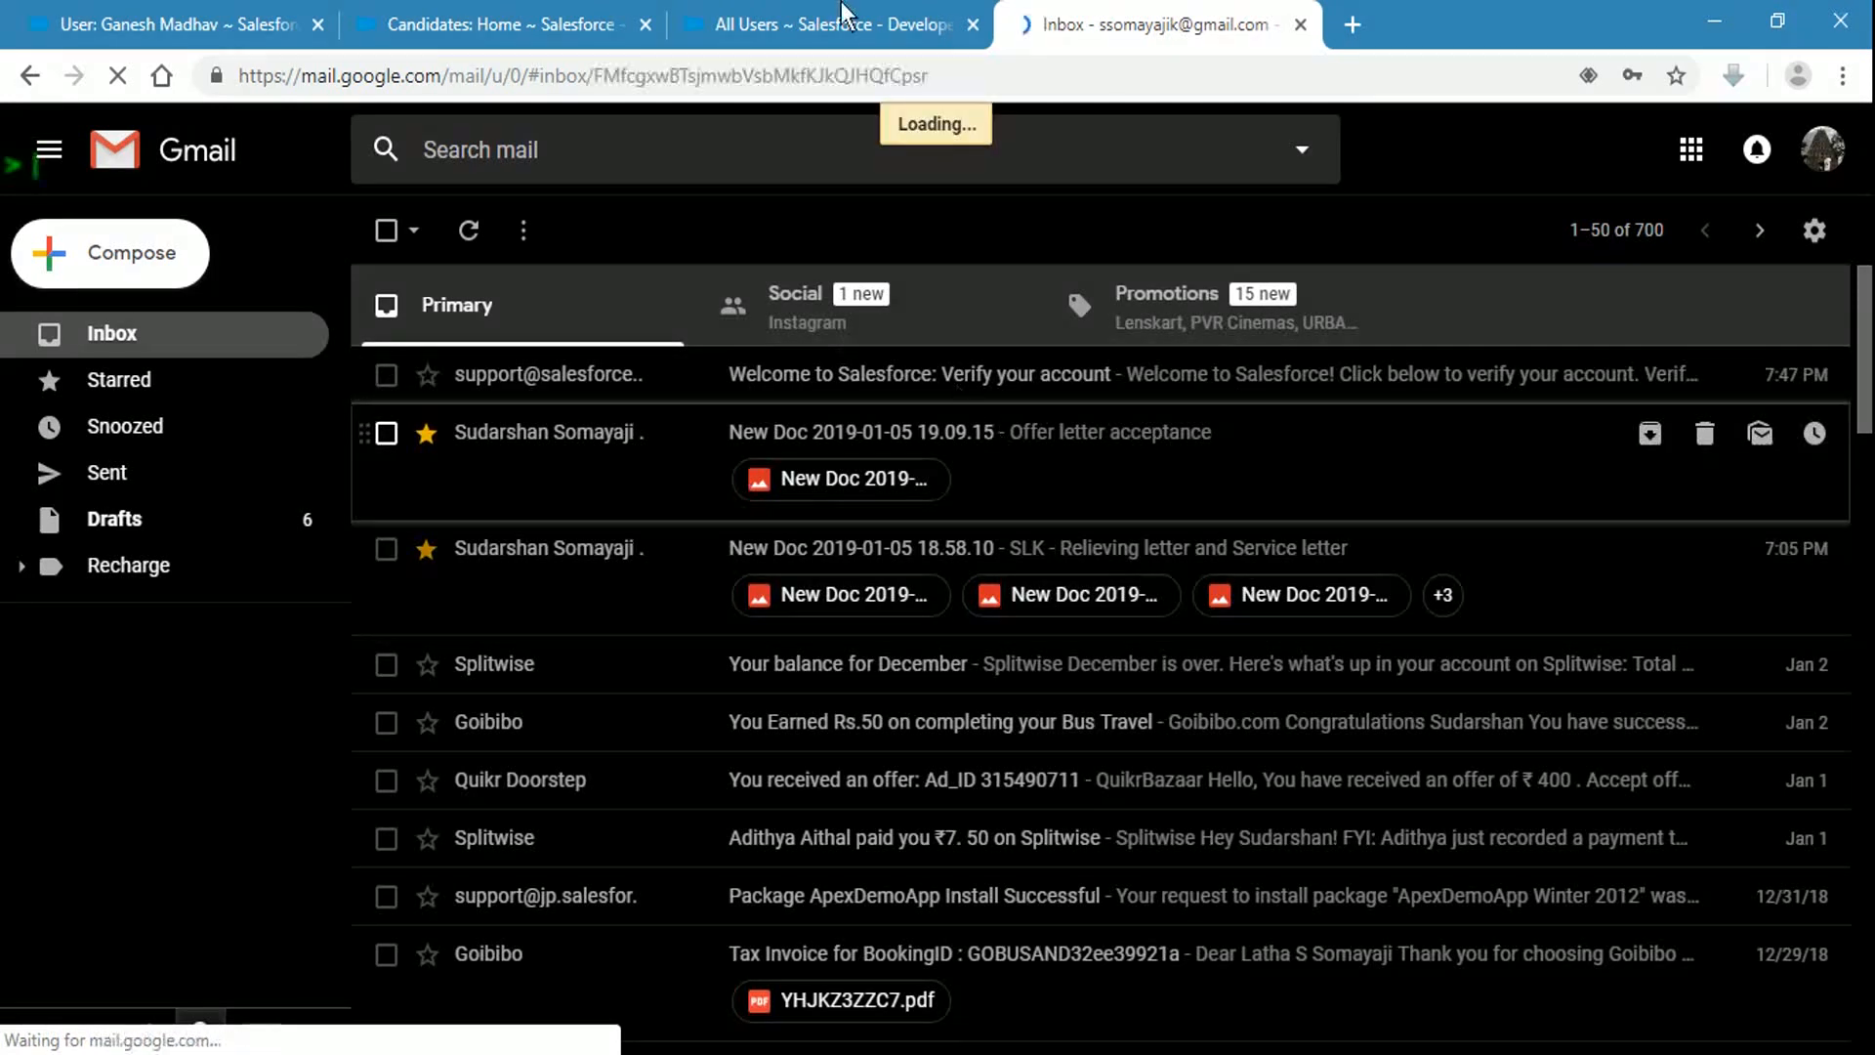
pyautogui.click(877, 22)
pyautogui.click(1090, 22)
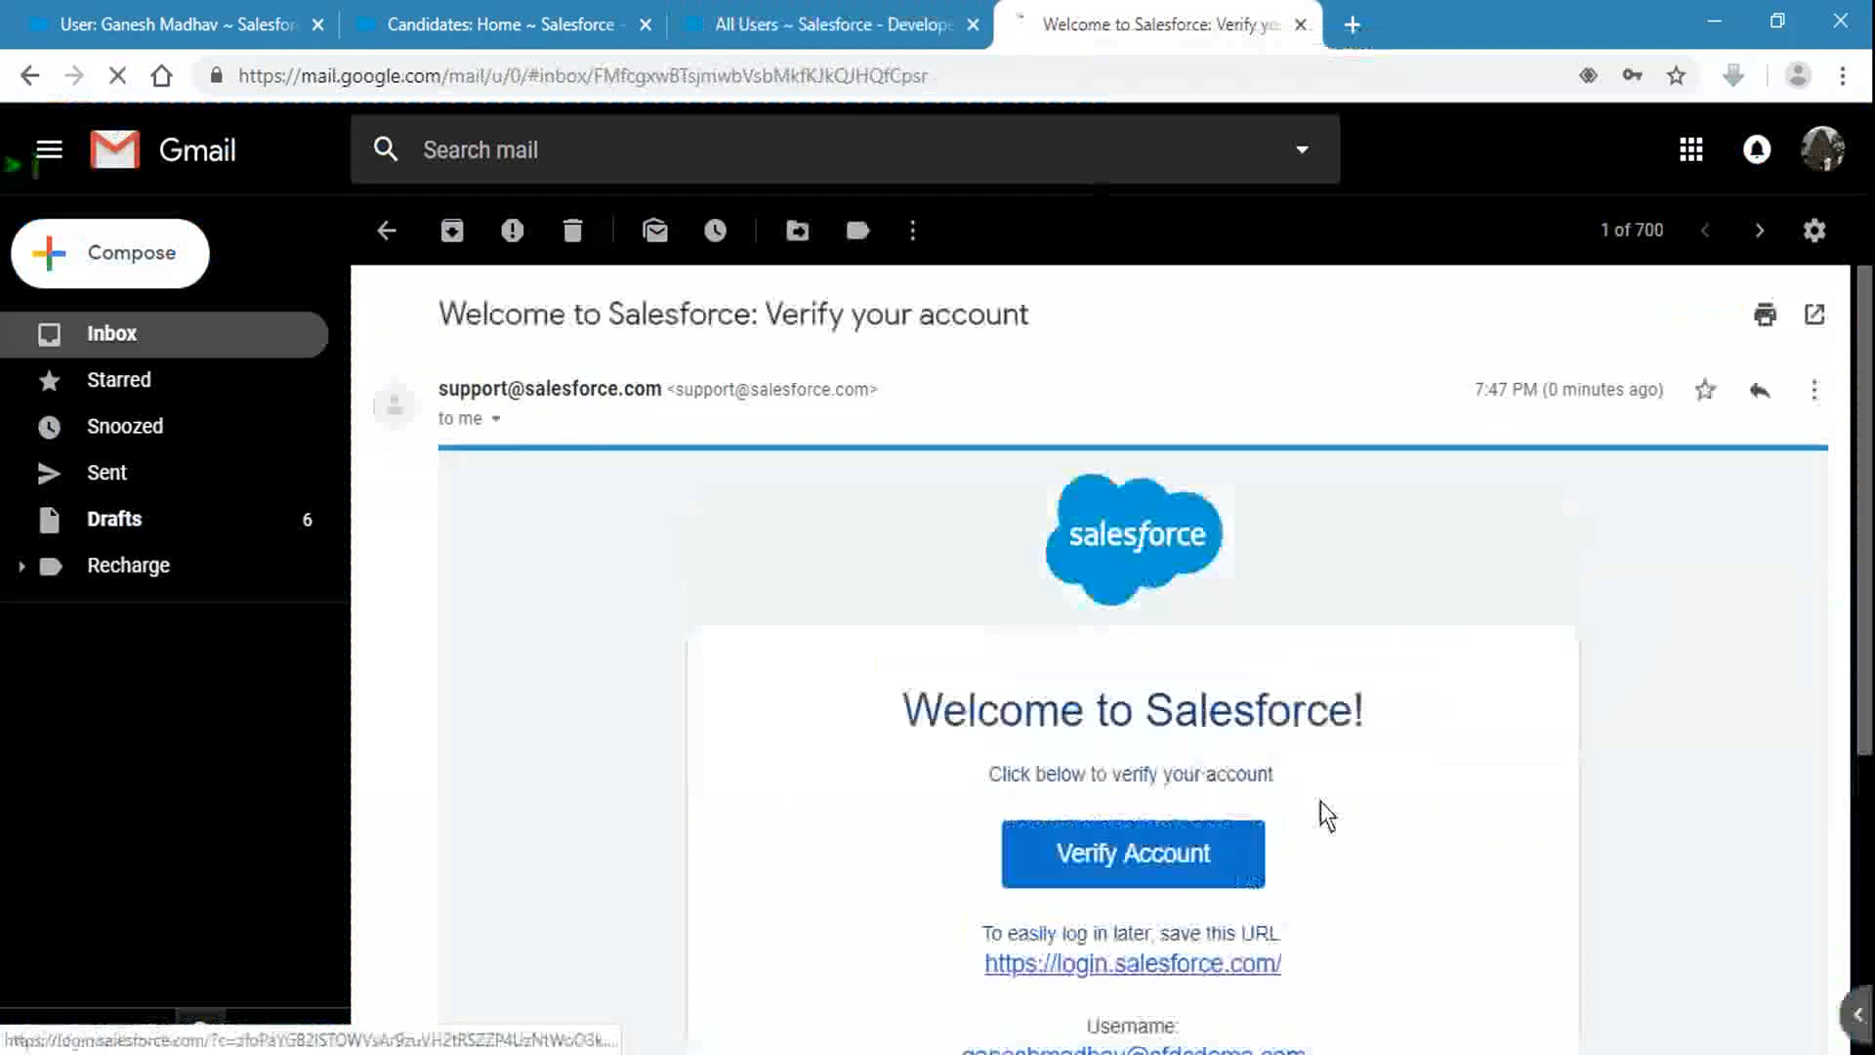
pyautogui.scroll(-1, 1270, 786)
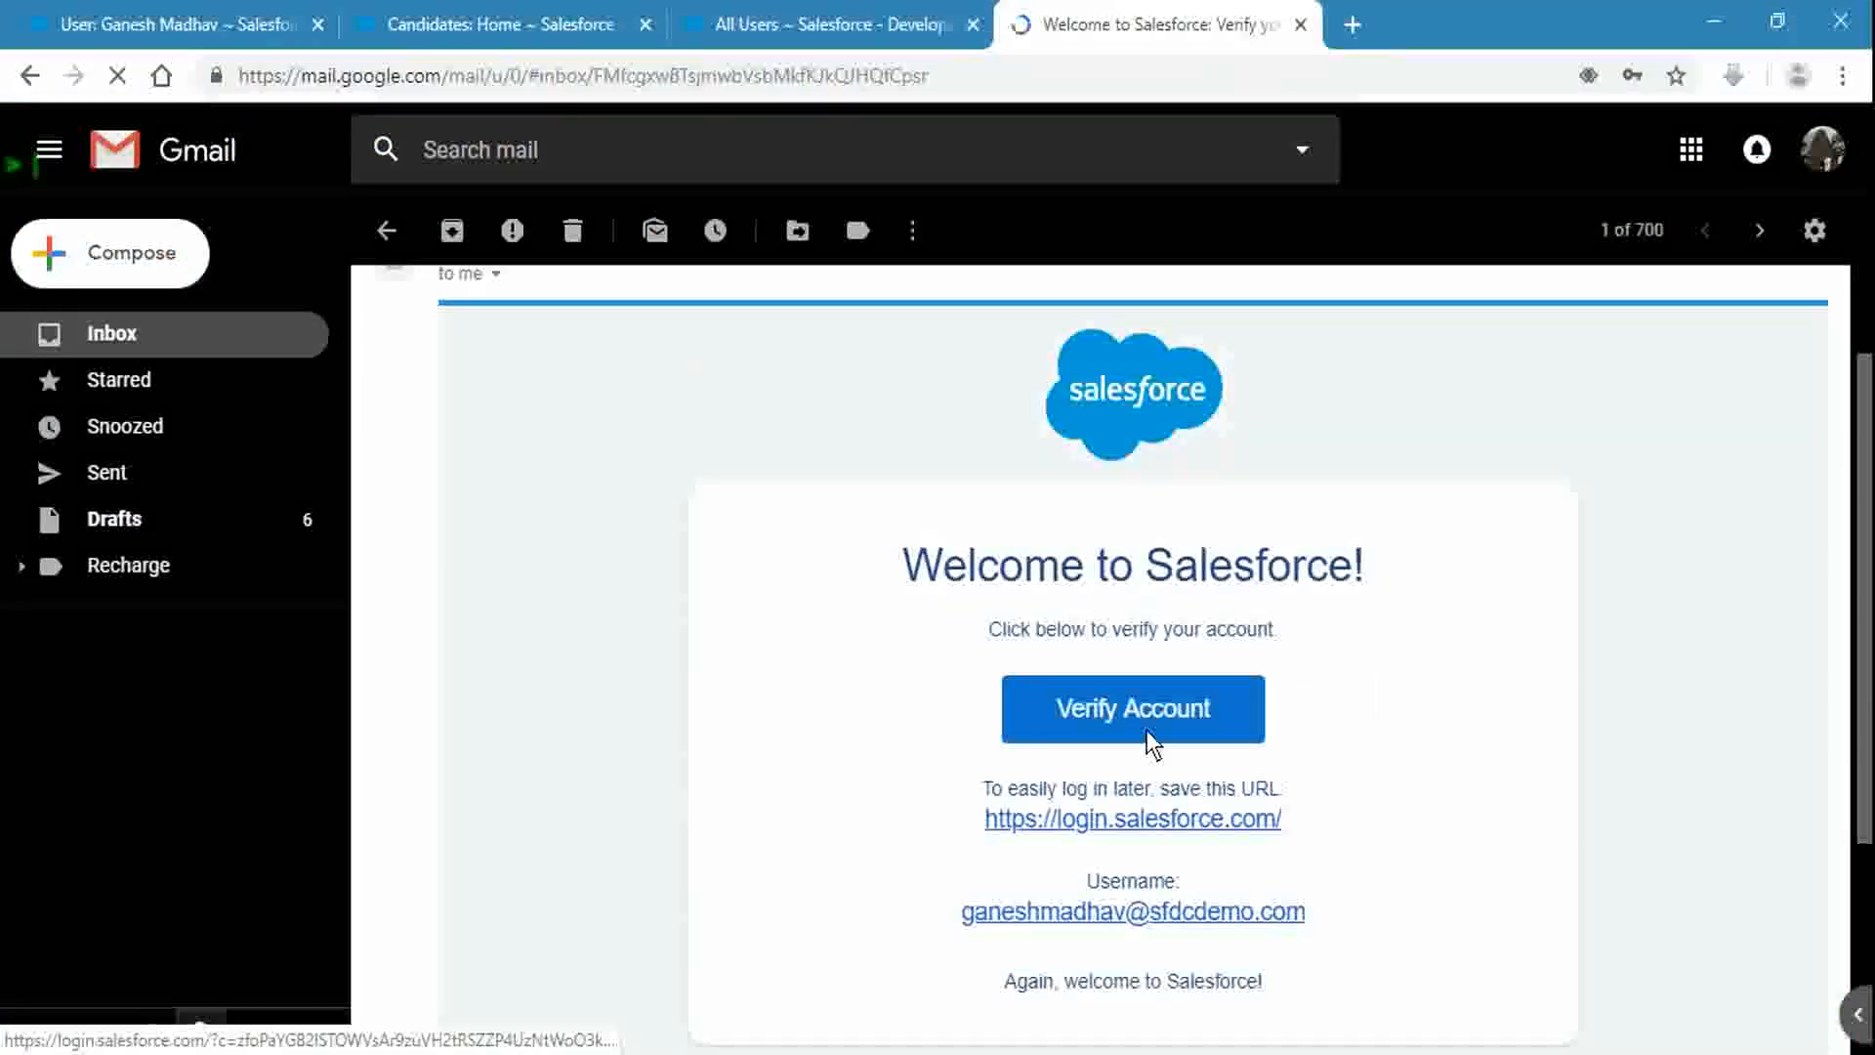
pyautogui.click(1146, 730)
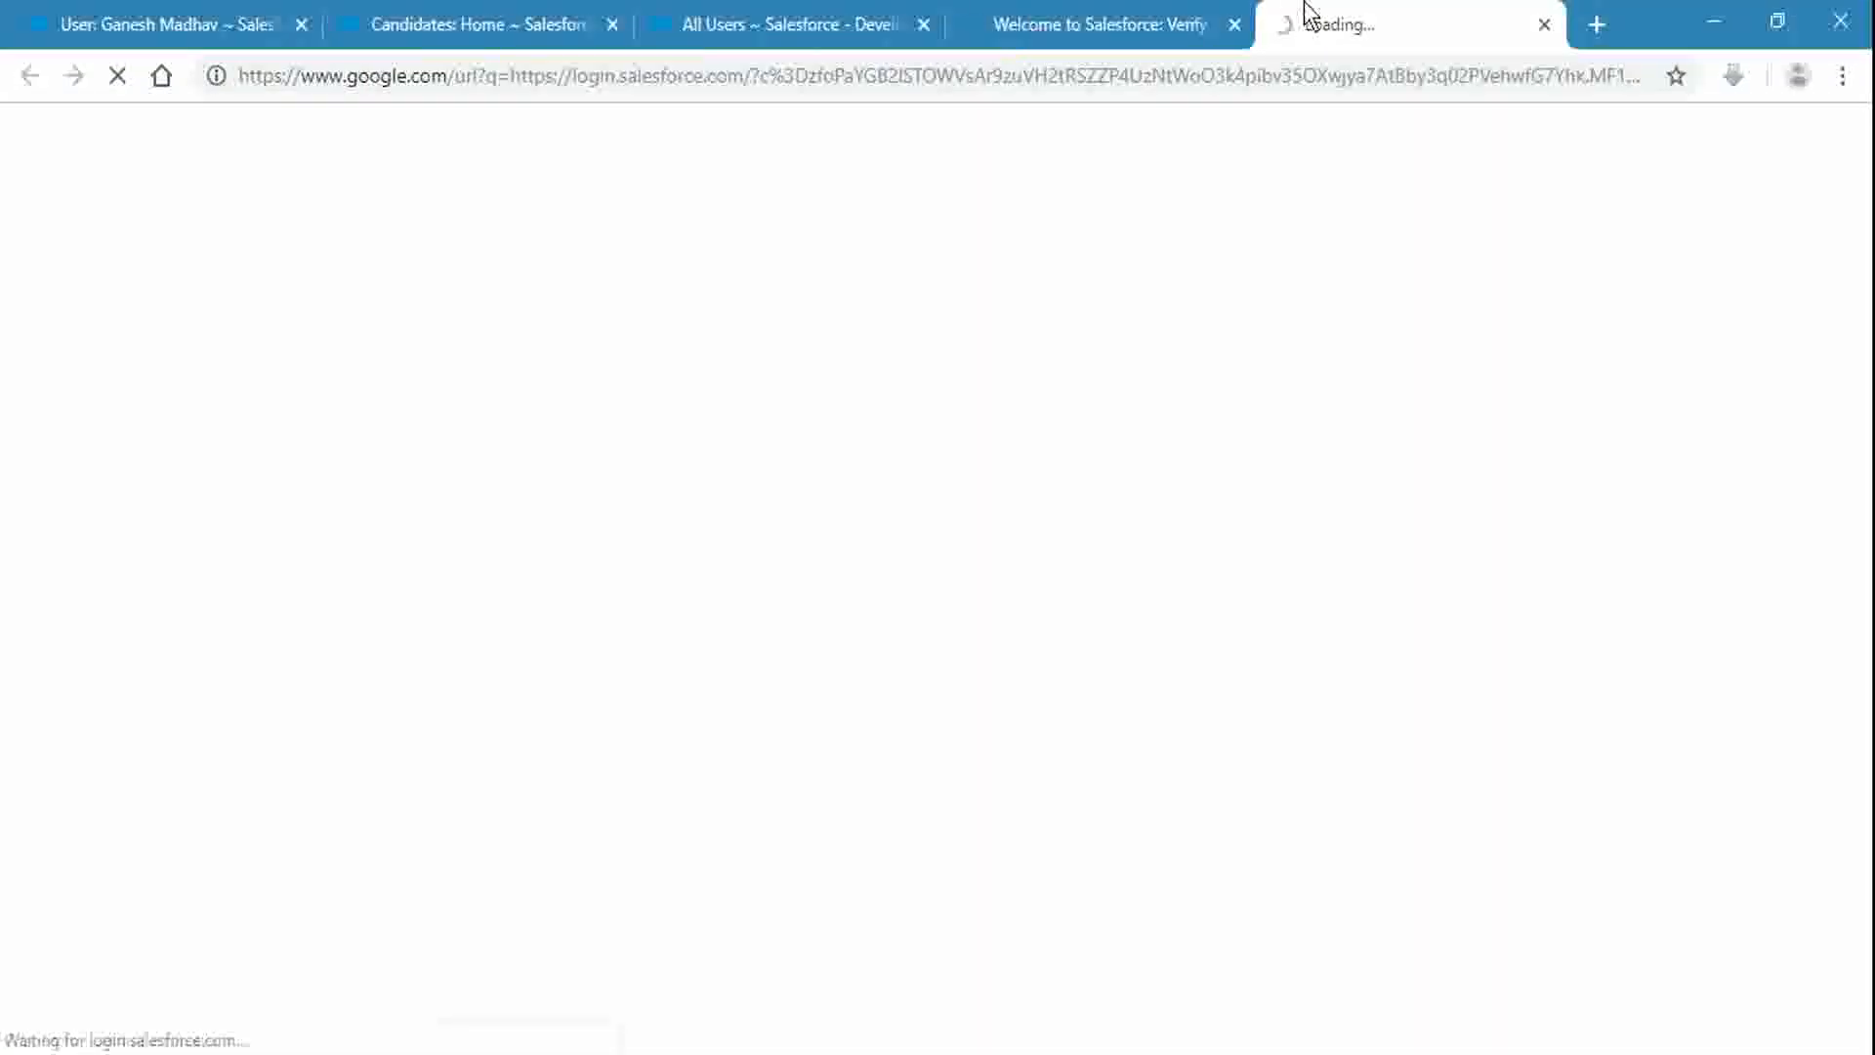
pyautogui.click(1097, 22)
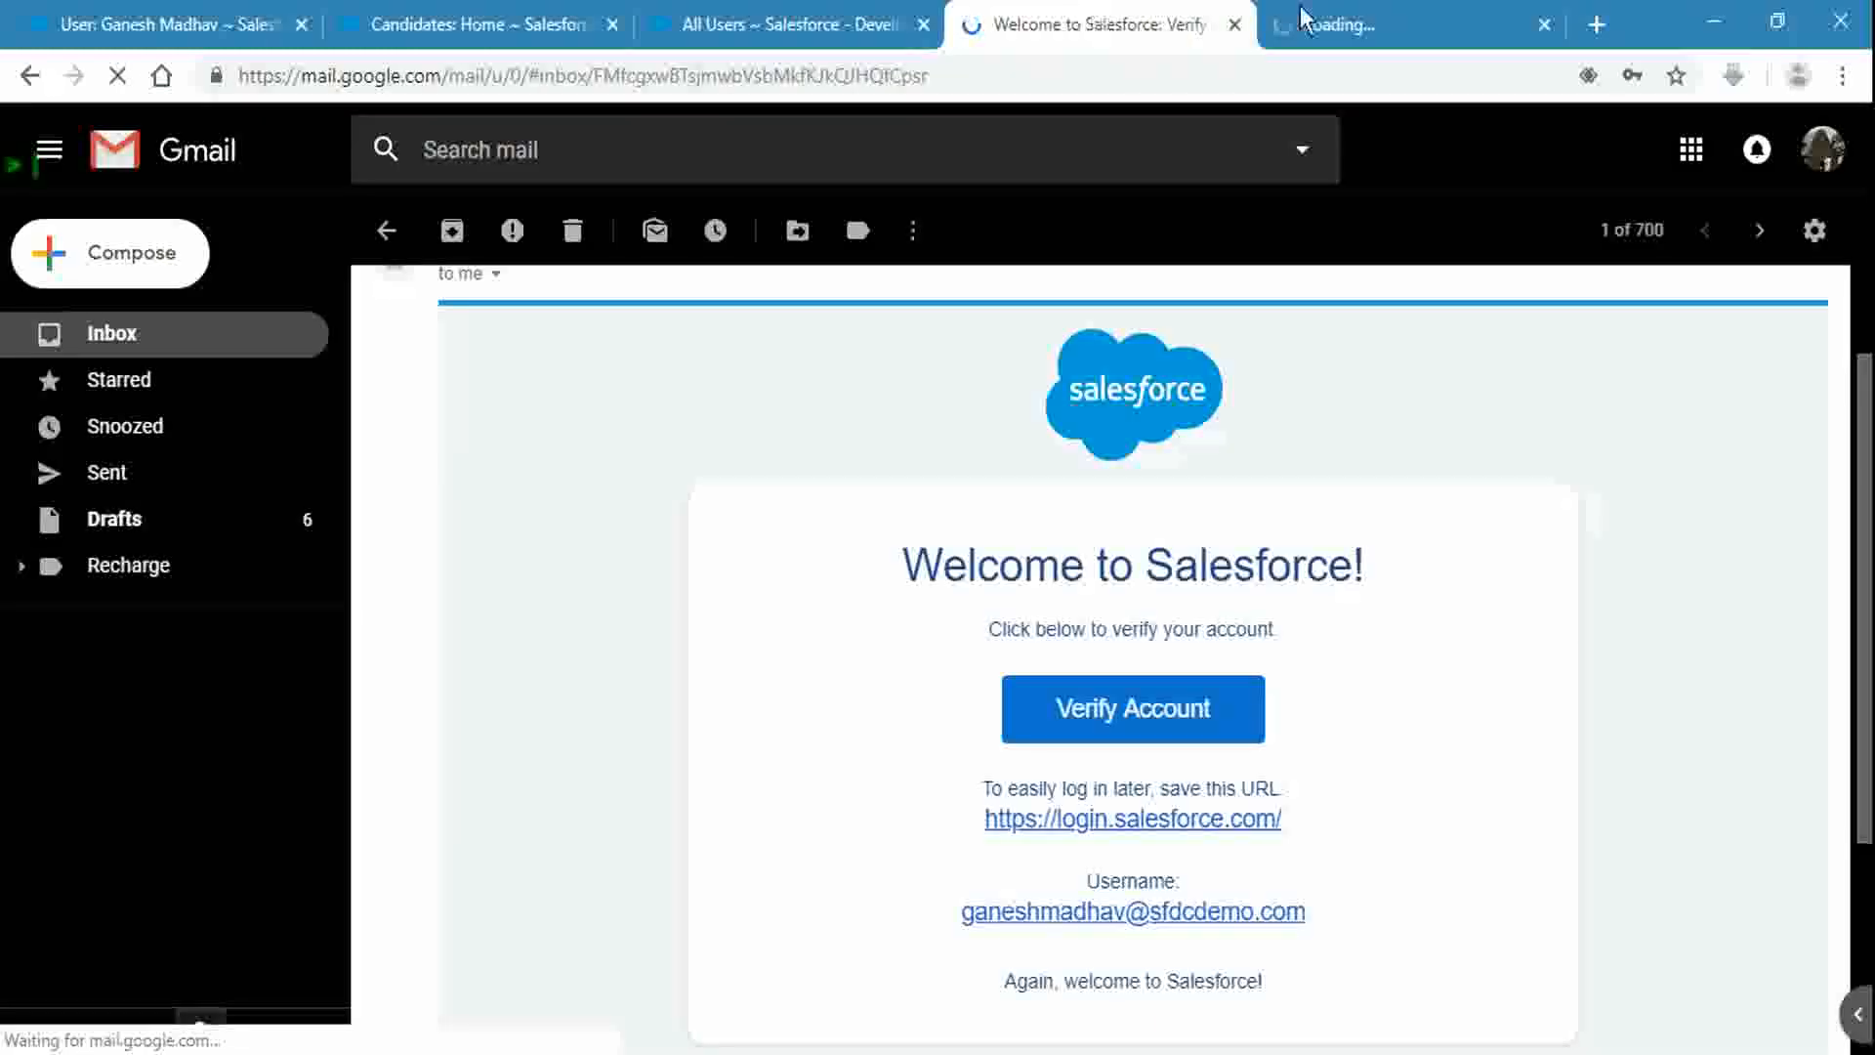
pyautogui.rightClick(1171, 705)
pyautogui.click(1298, 887)
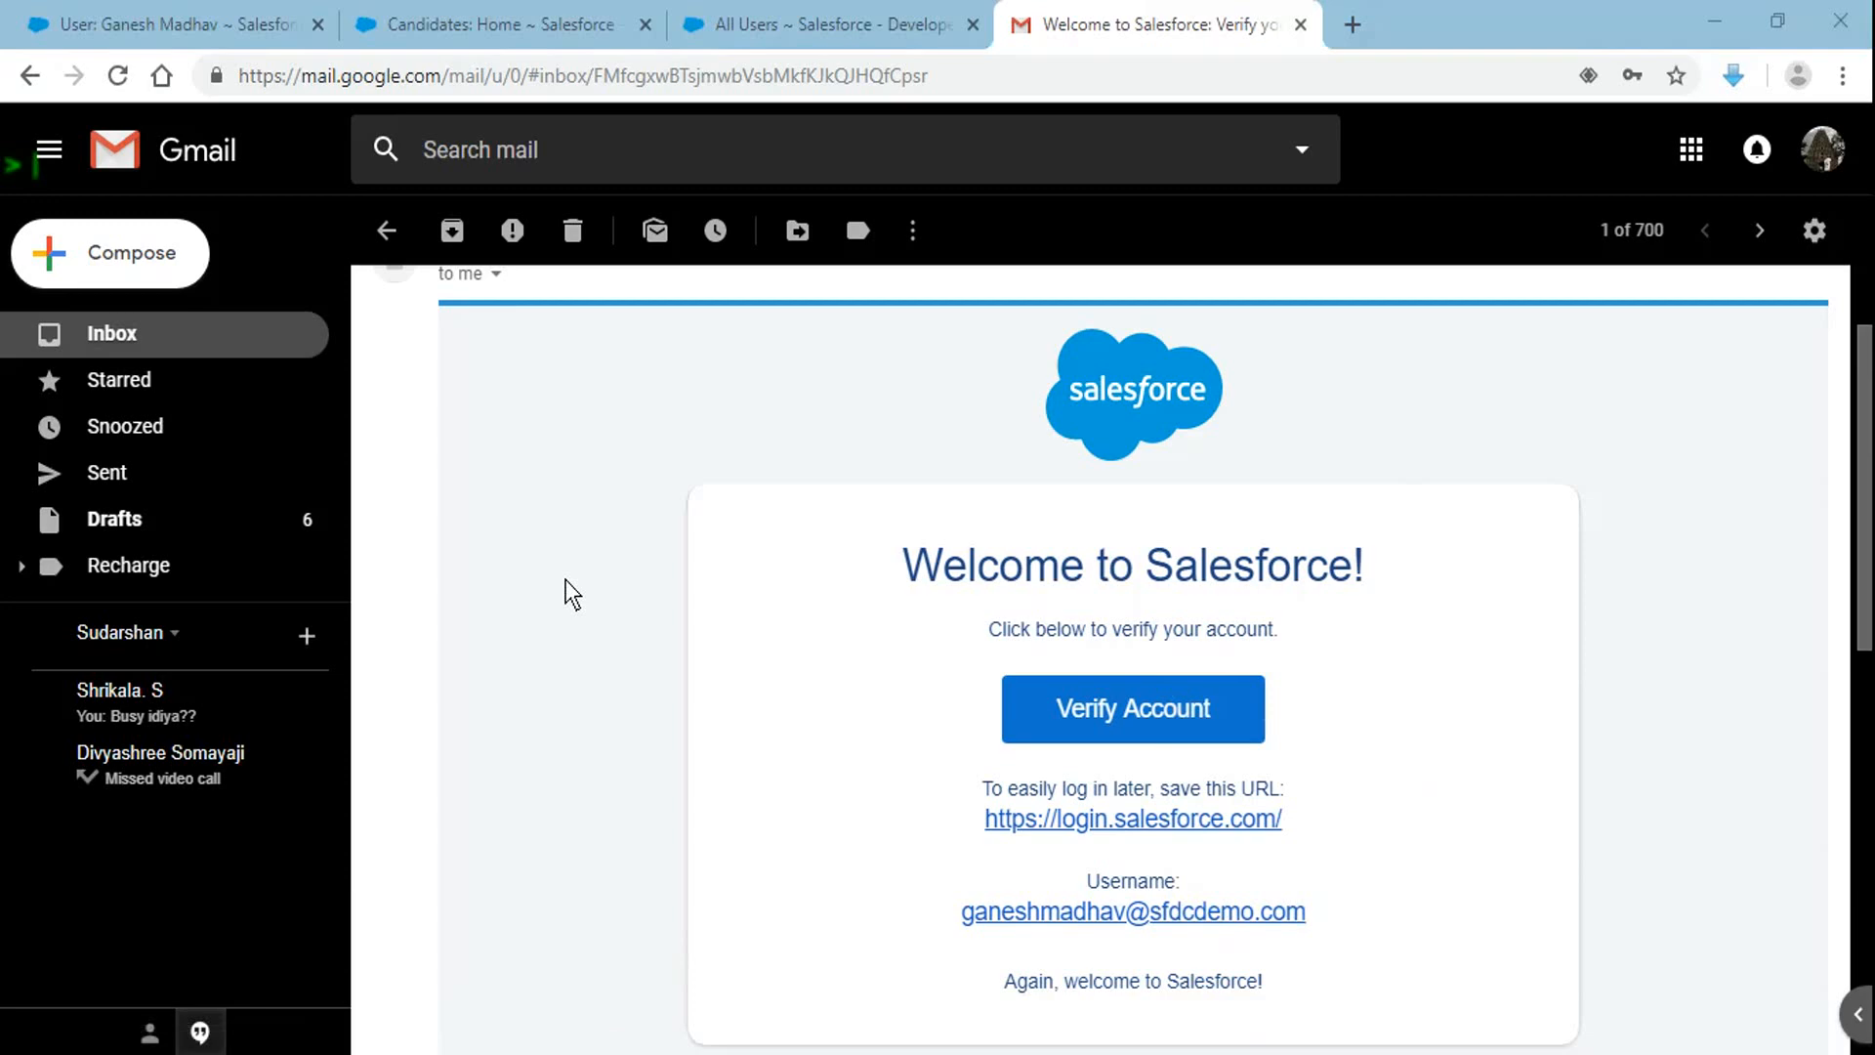
# Return to the All Users list and open a new incognito window from Chrome's taskbar jump list
pyautogui.click(841, 14)
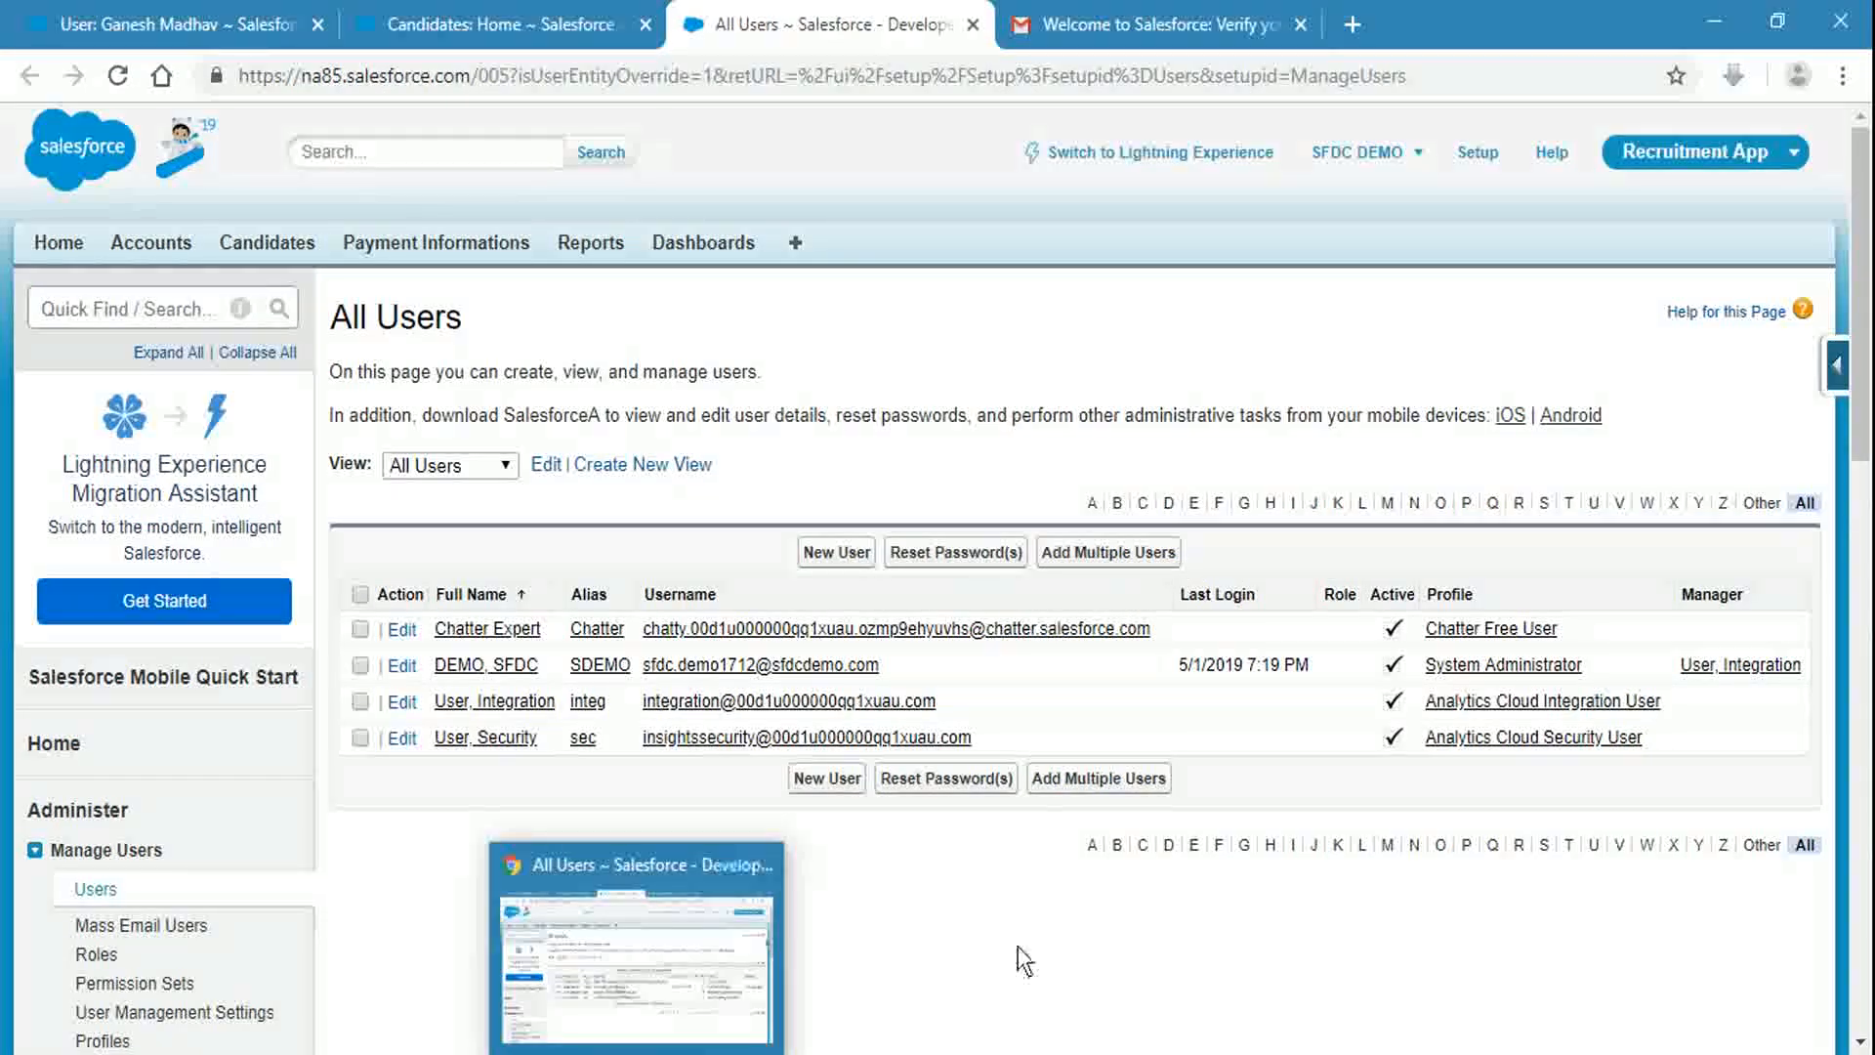
pyautogui.rightClick(638, 1053)
pyautogui.click(638, 1053)
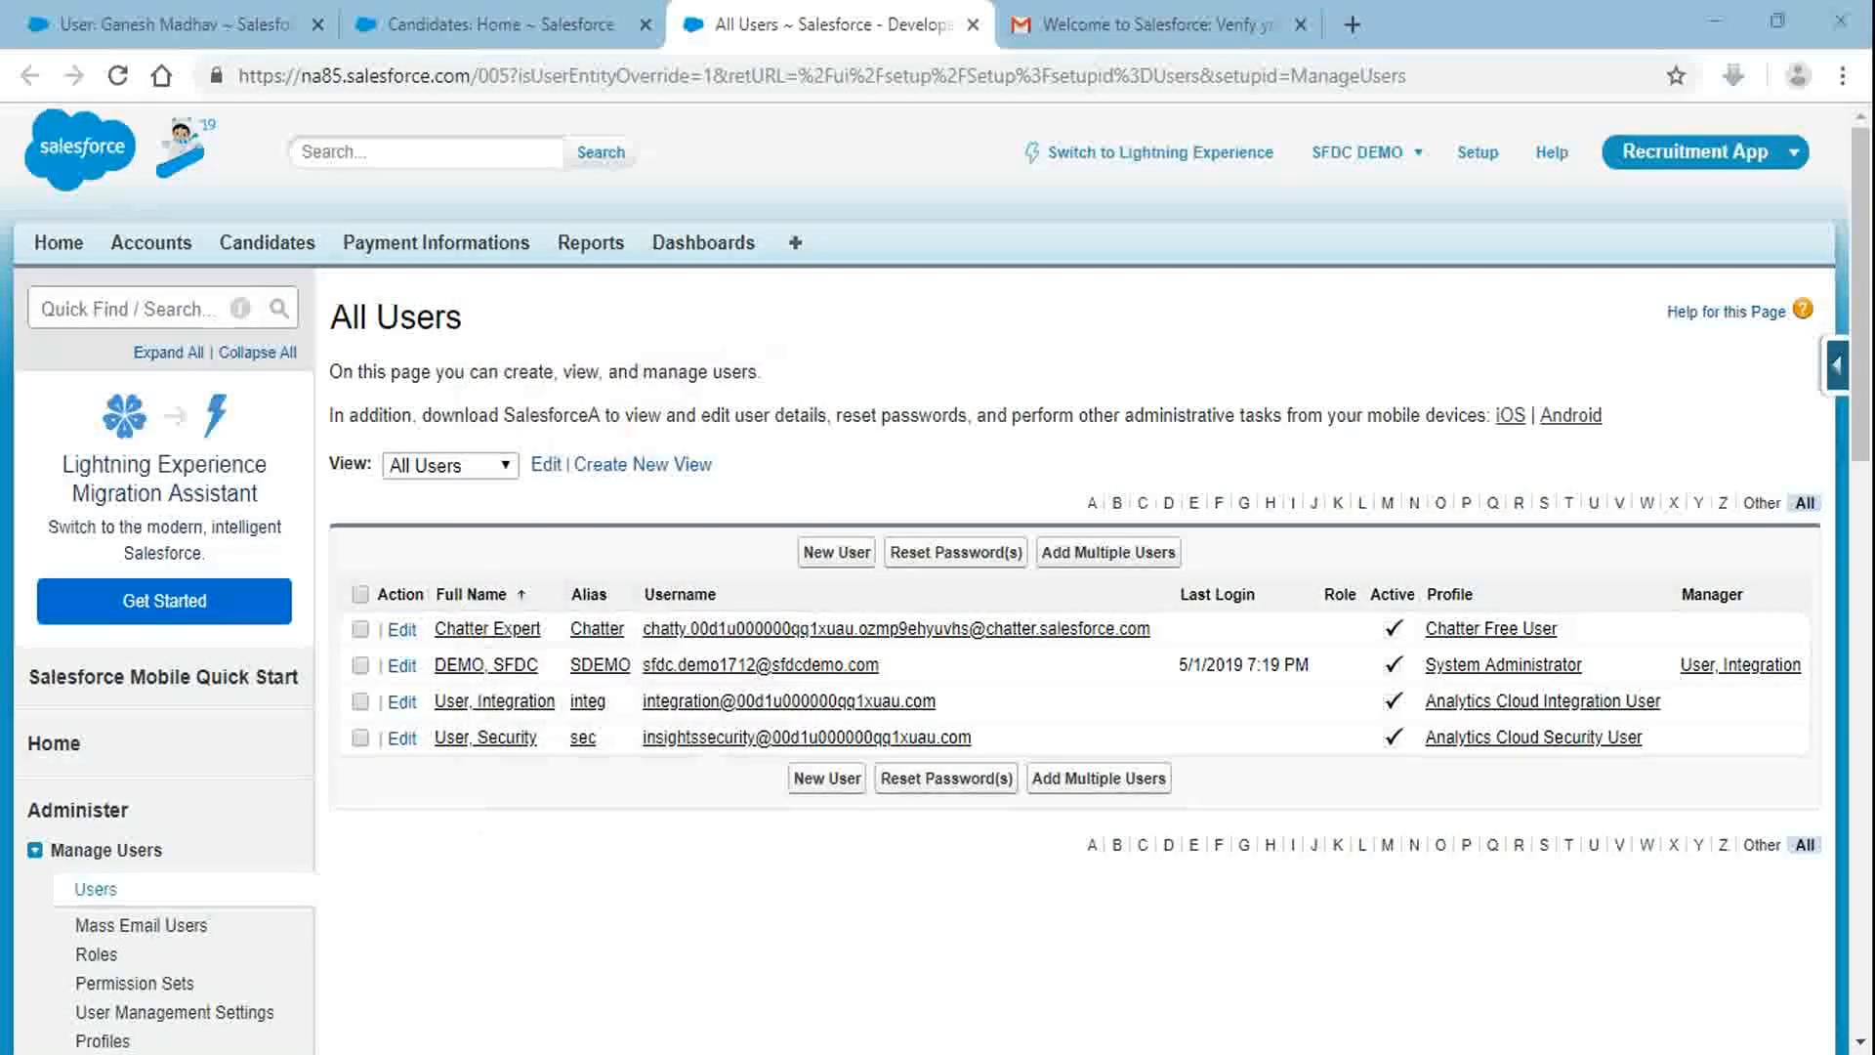
pyautogui.rightClick(637, 1053)
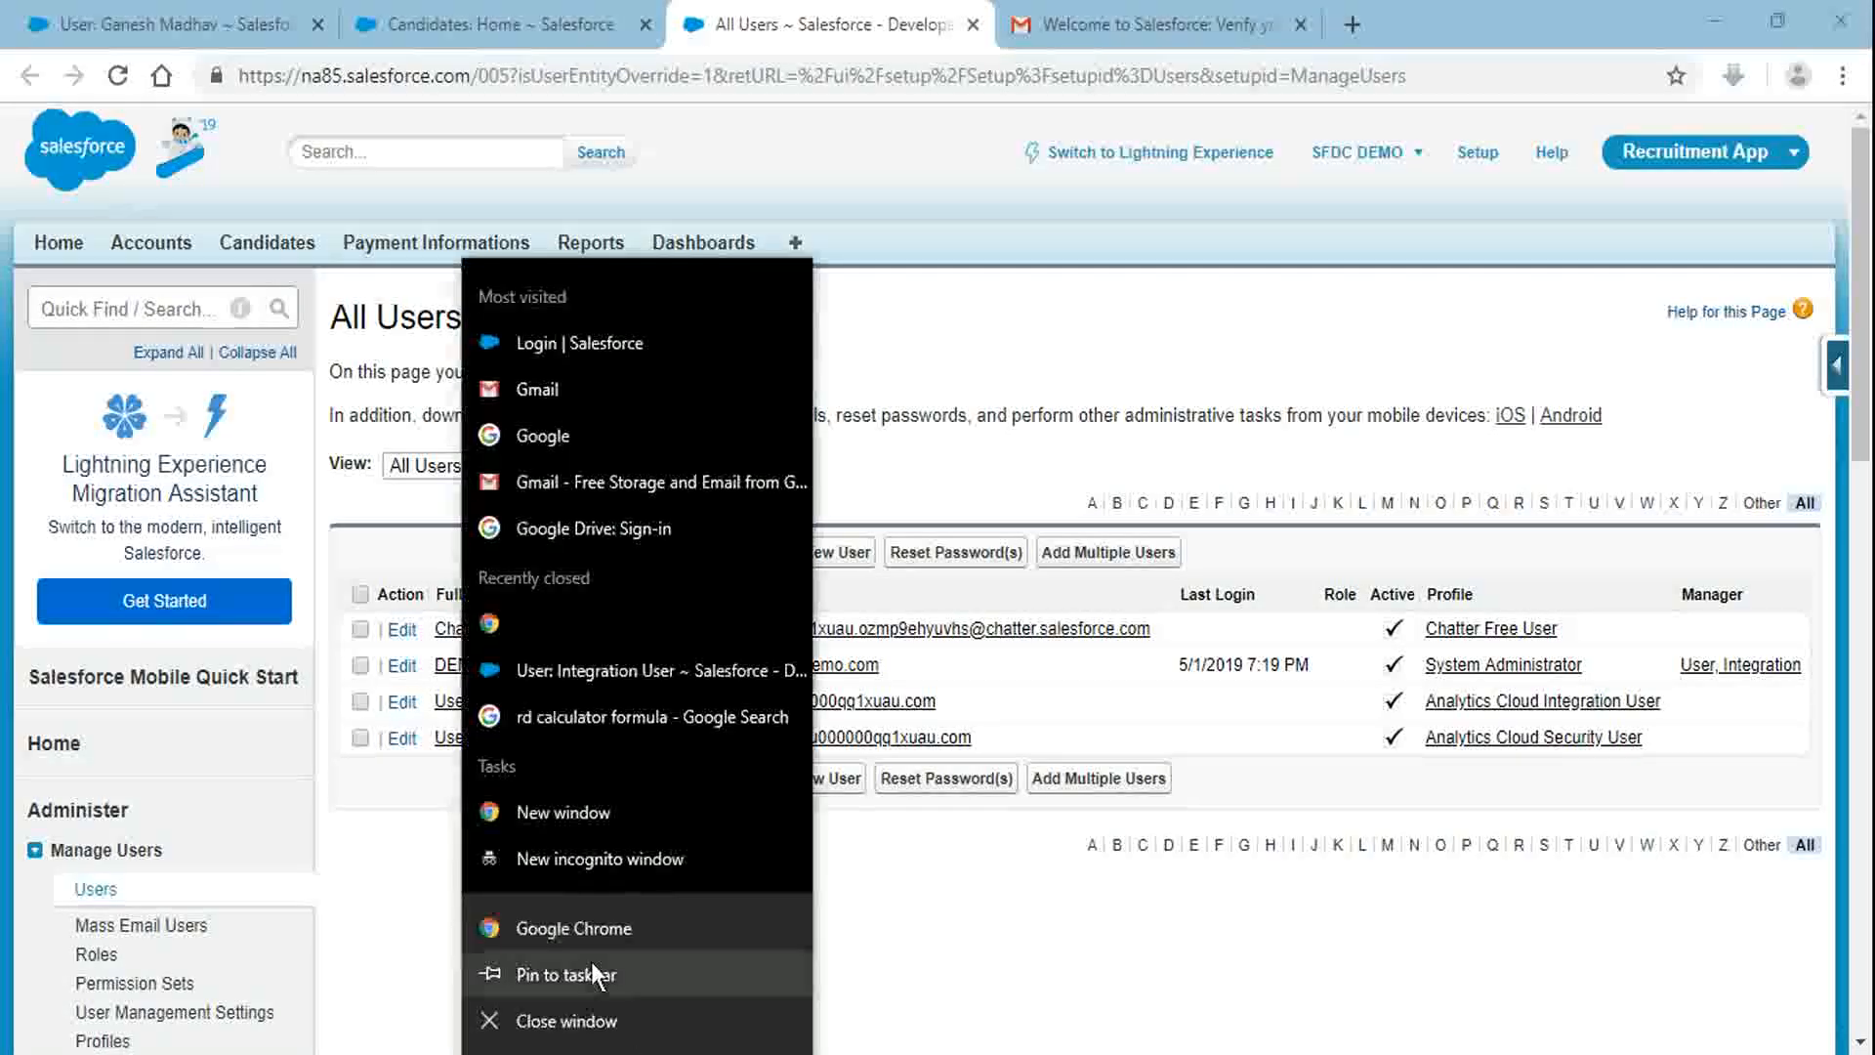
pyautogui.click(899, 778)
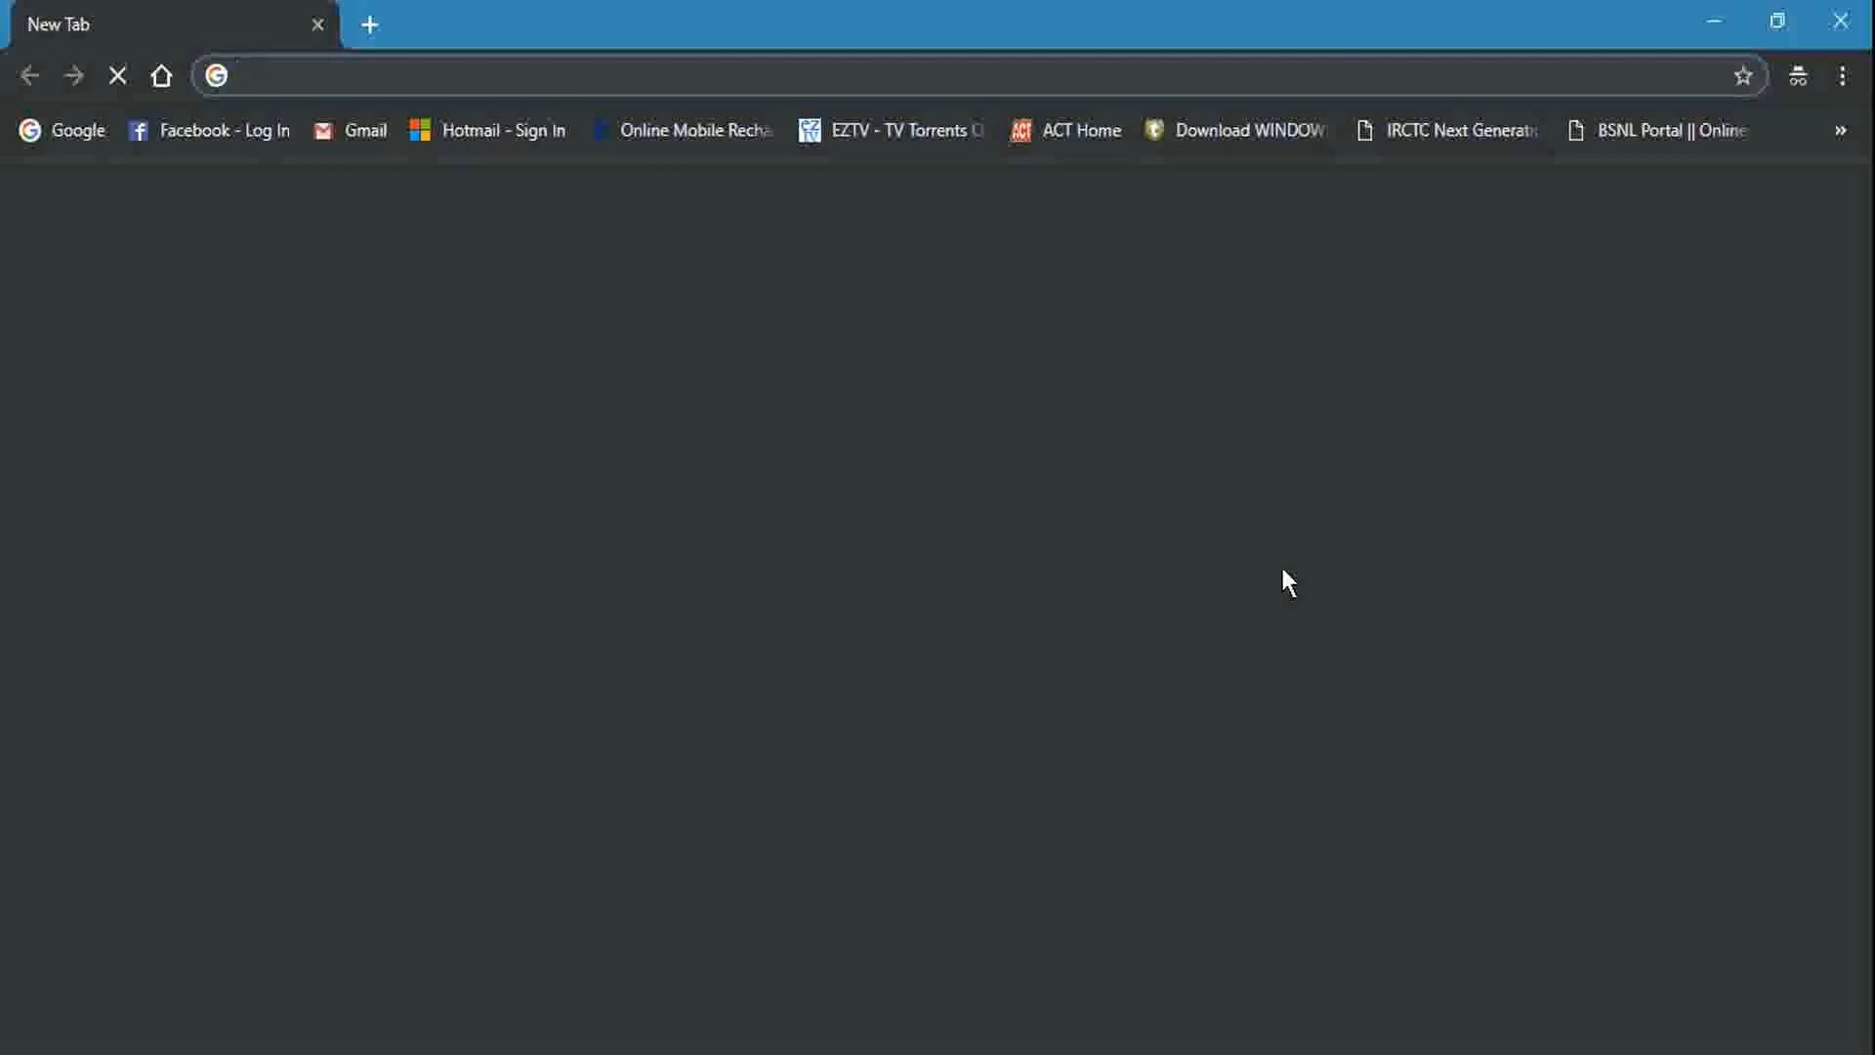
# Load the copied verification link in the incognito window, then return to the welcome email in the main window
pyautogui.hotkey('ctrl', 'v')
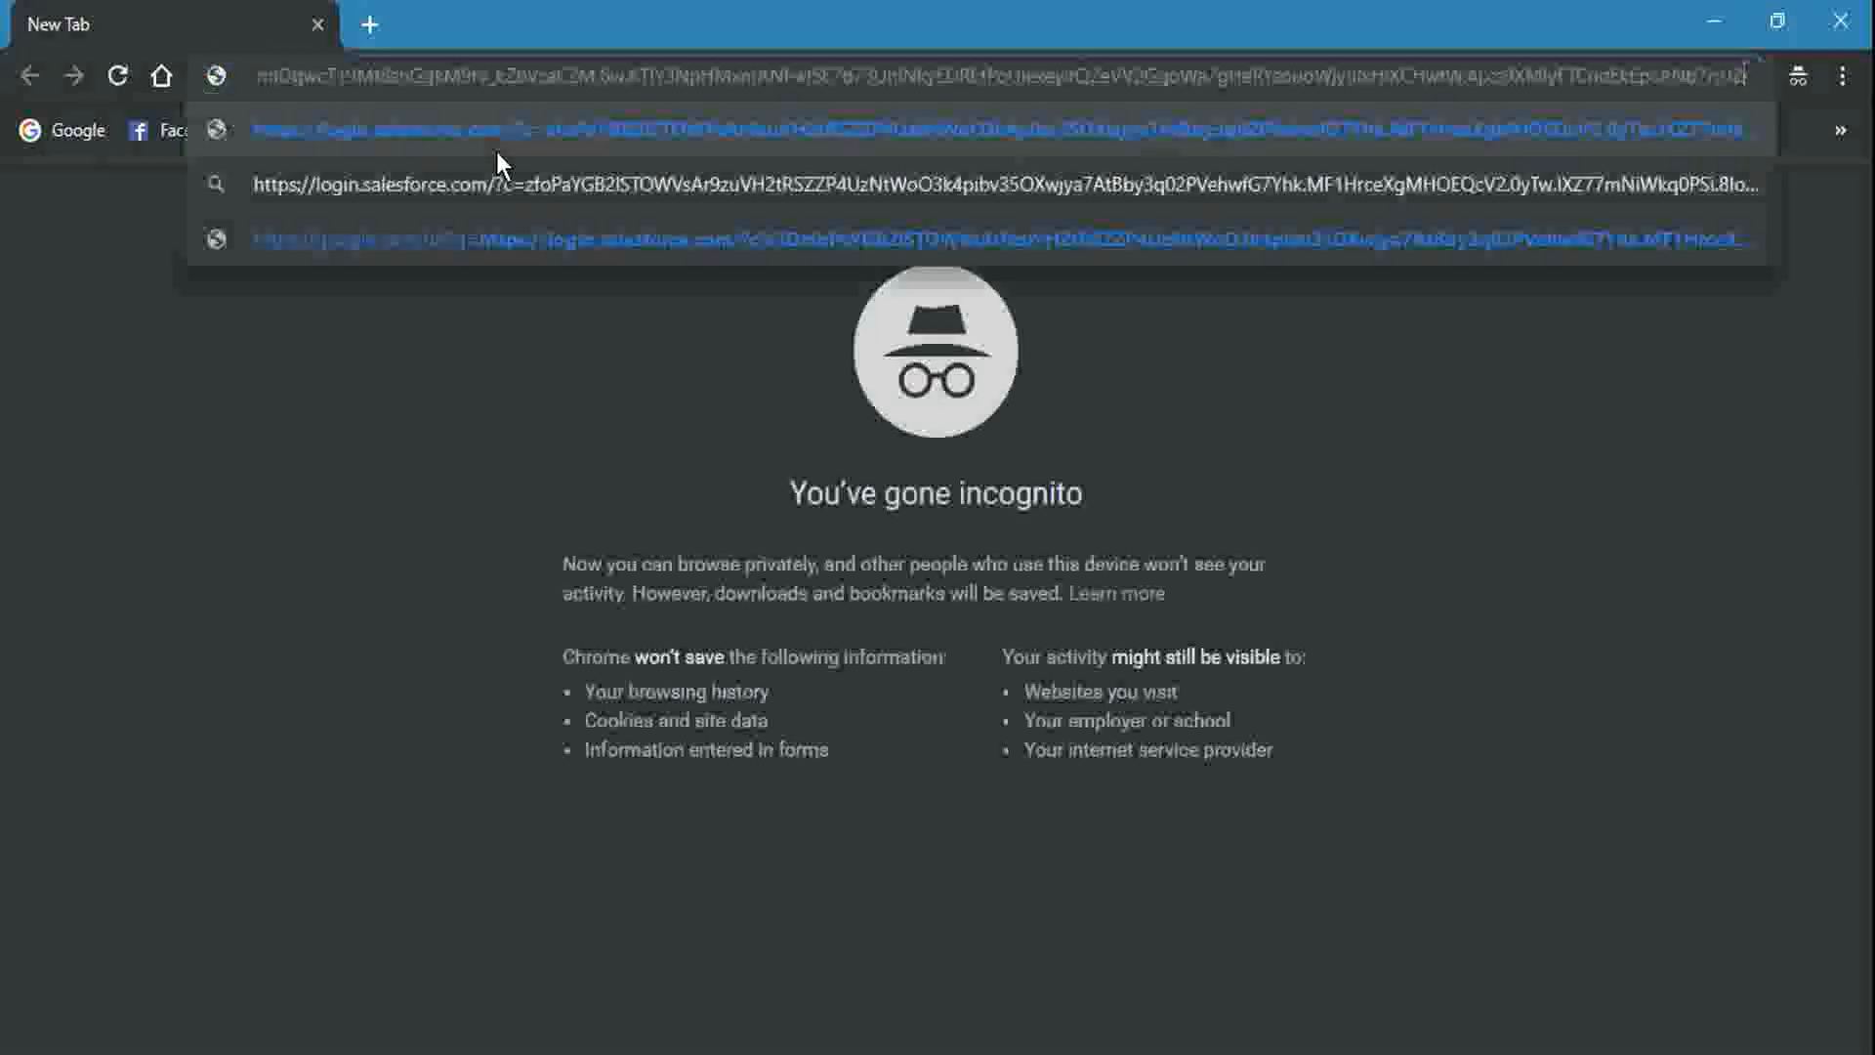
pyautogui.press('Return')
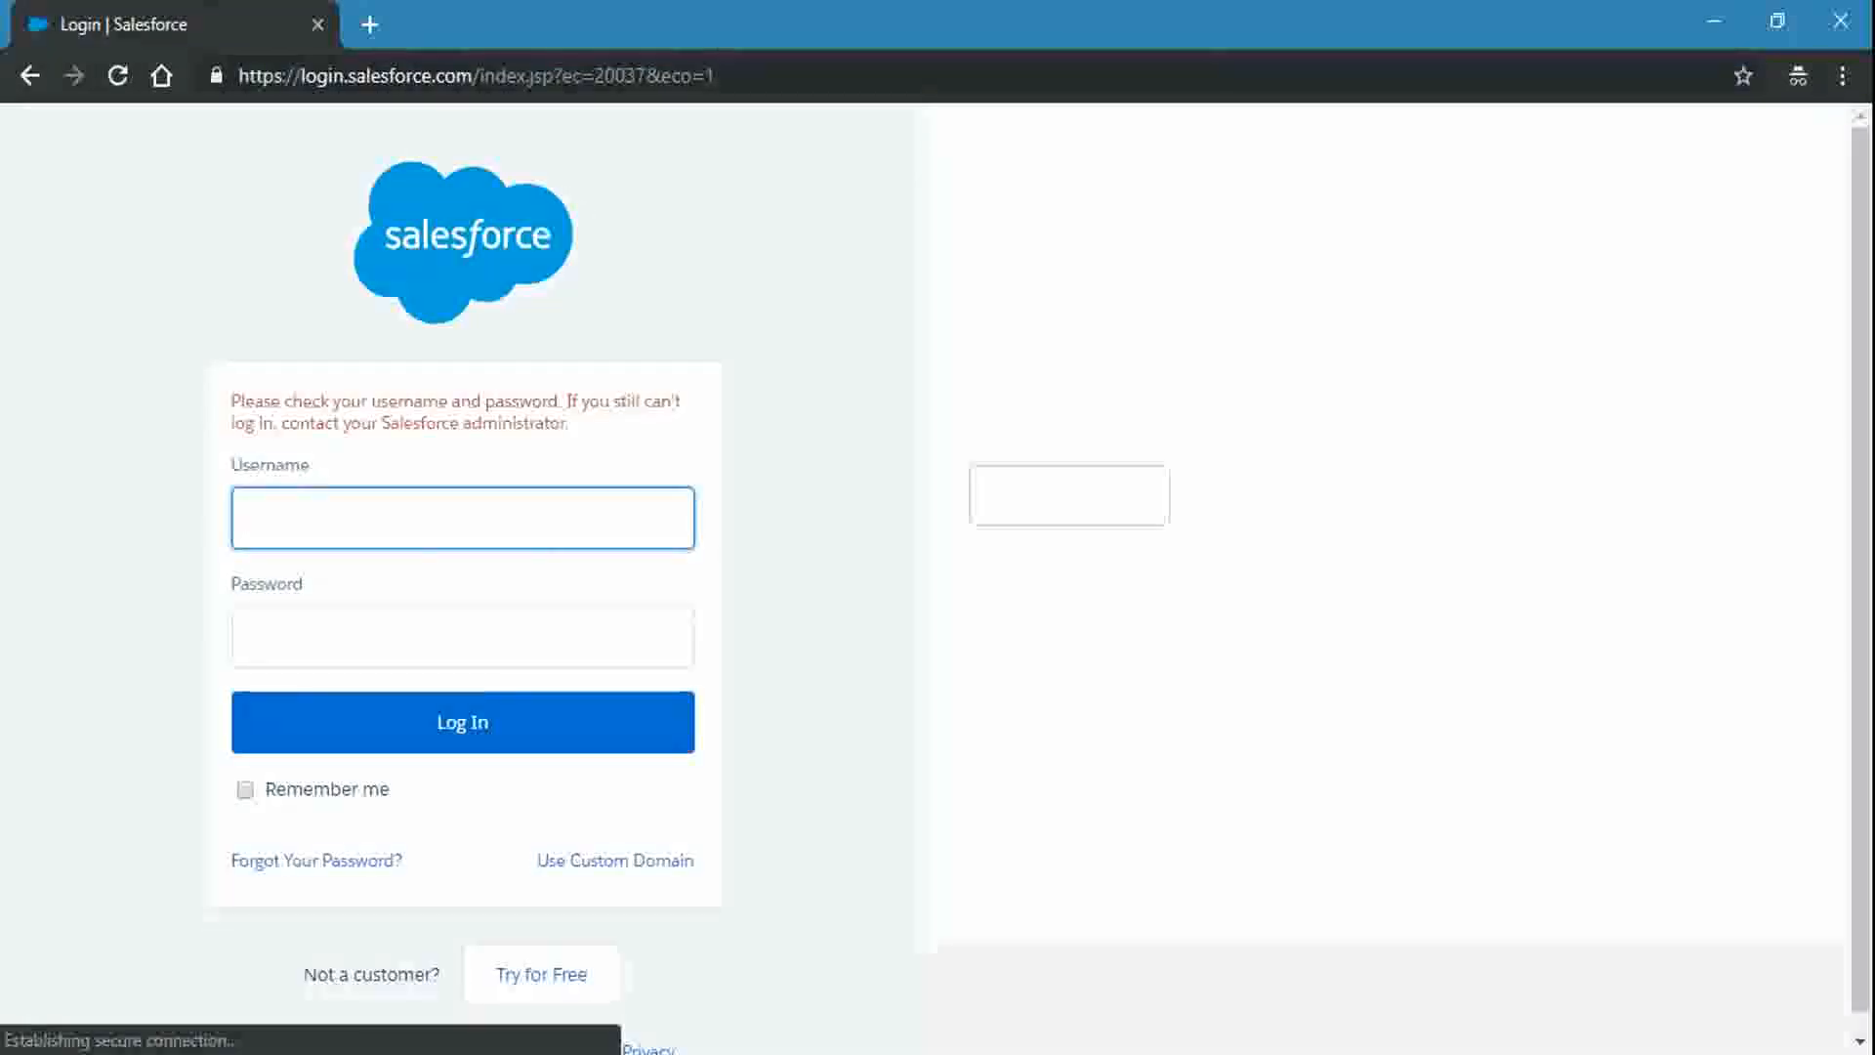
pyautogui.click(637, 1053)
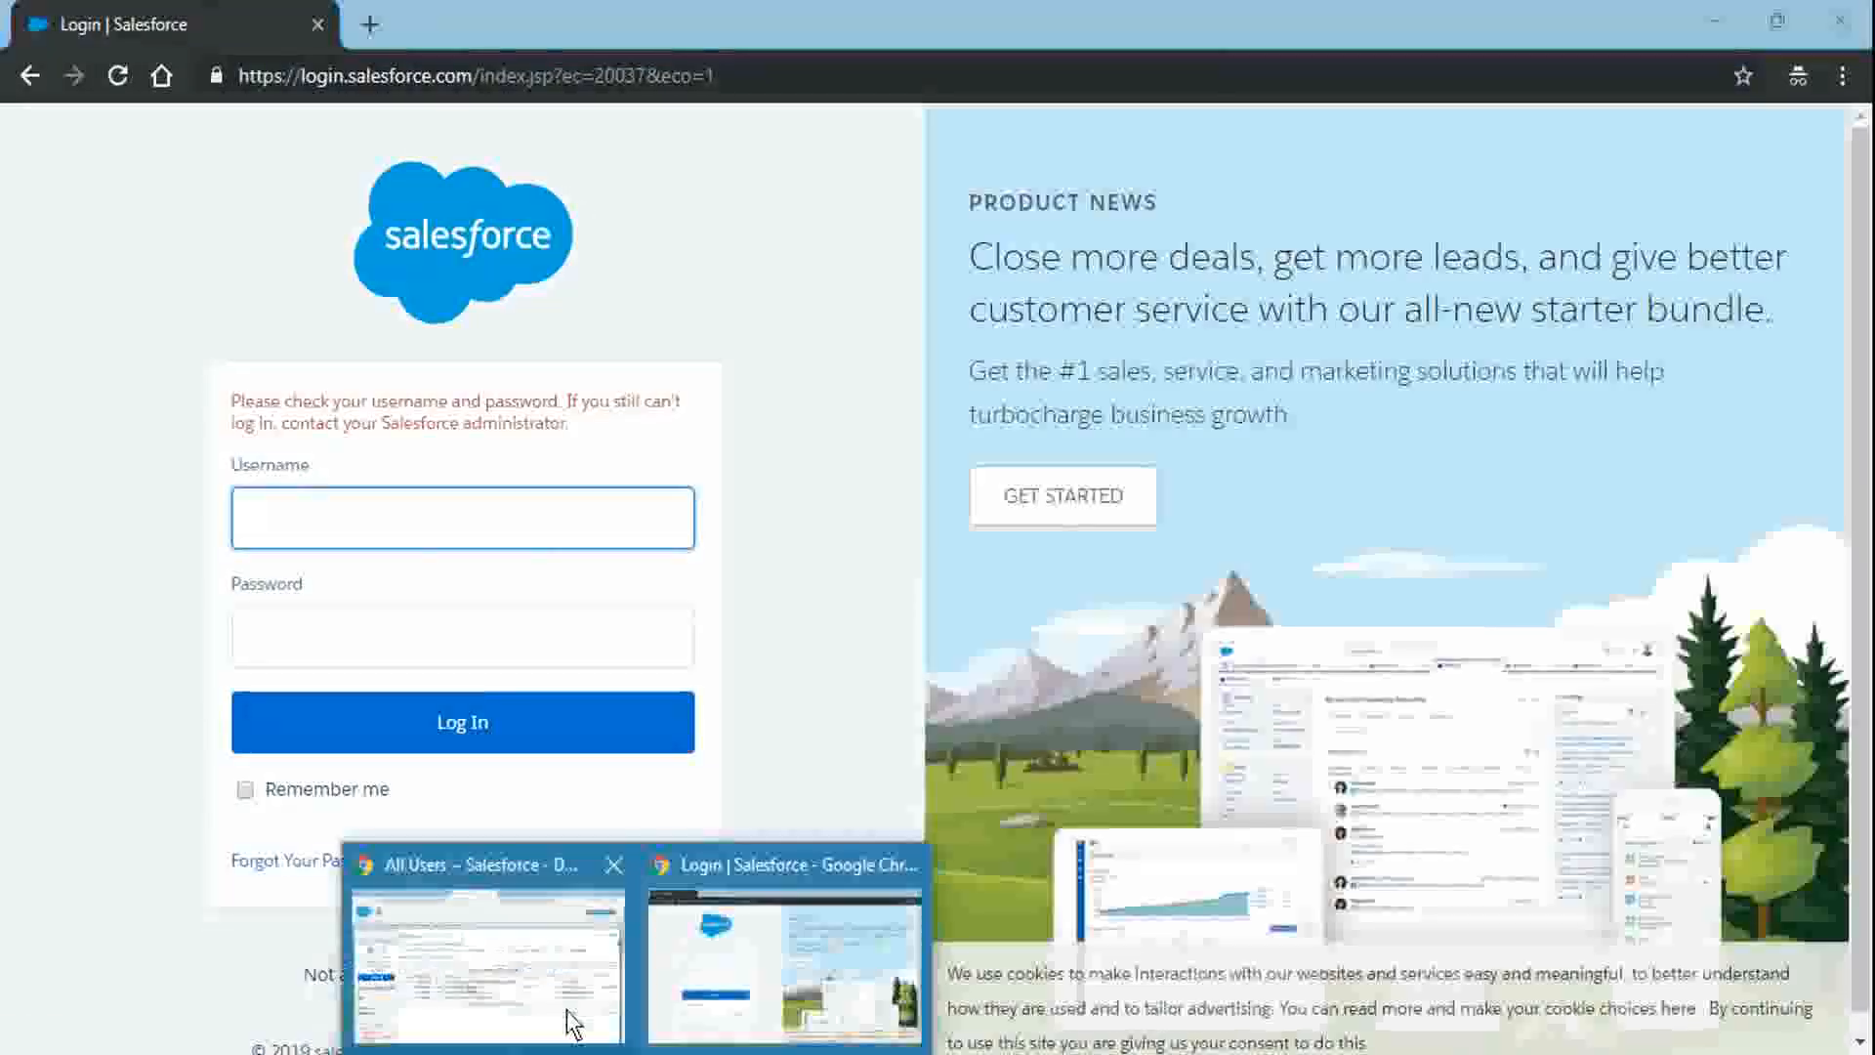
pyautogui.click(574, 1023)
pyautogui.hotkey('ctrl', 'Tab')
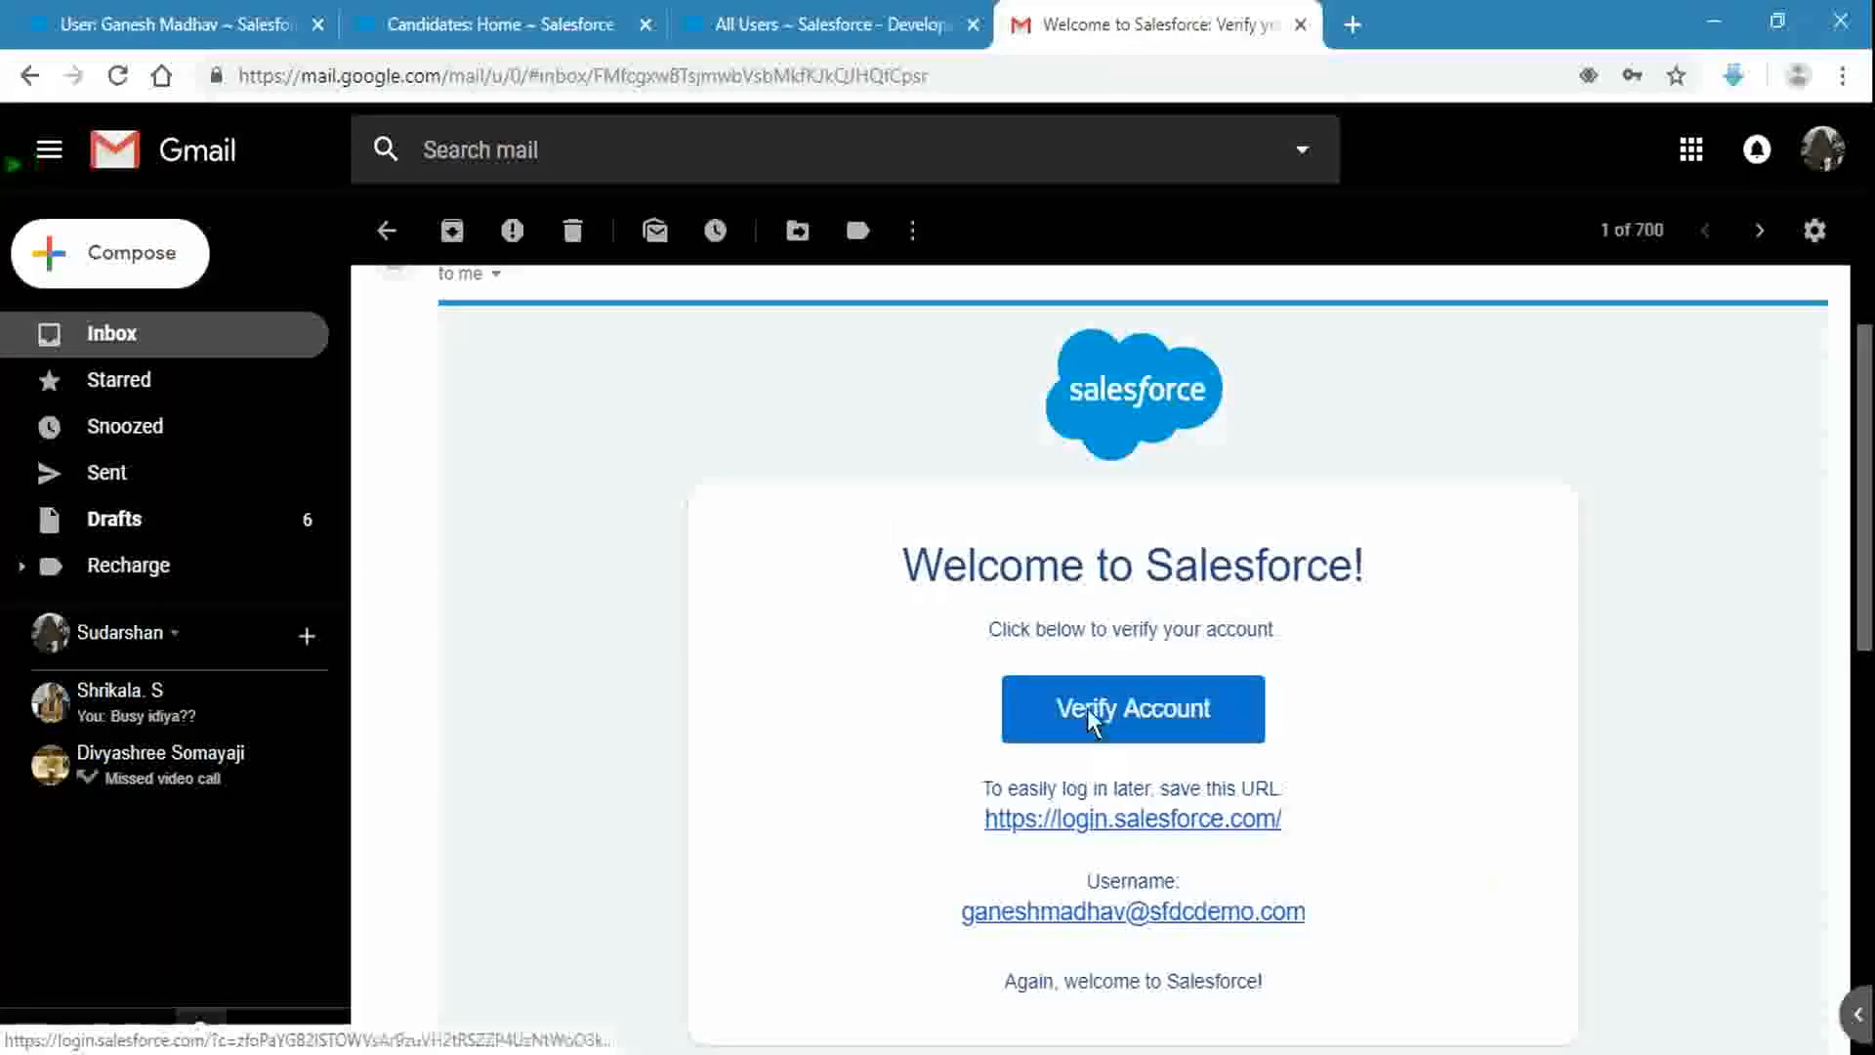
# Switch from the welcome email back to the All Users list tab
pyautogui.click(814, 18)
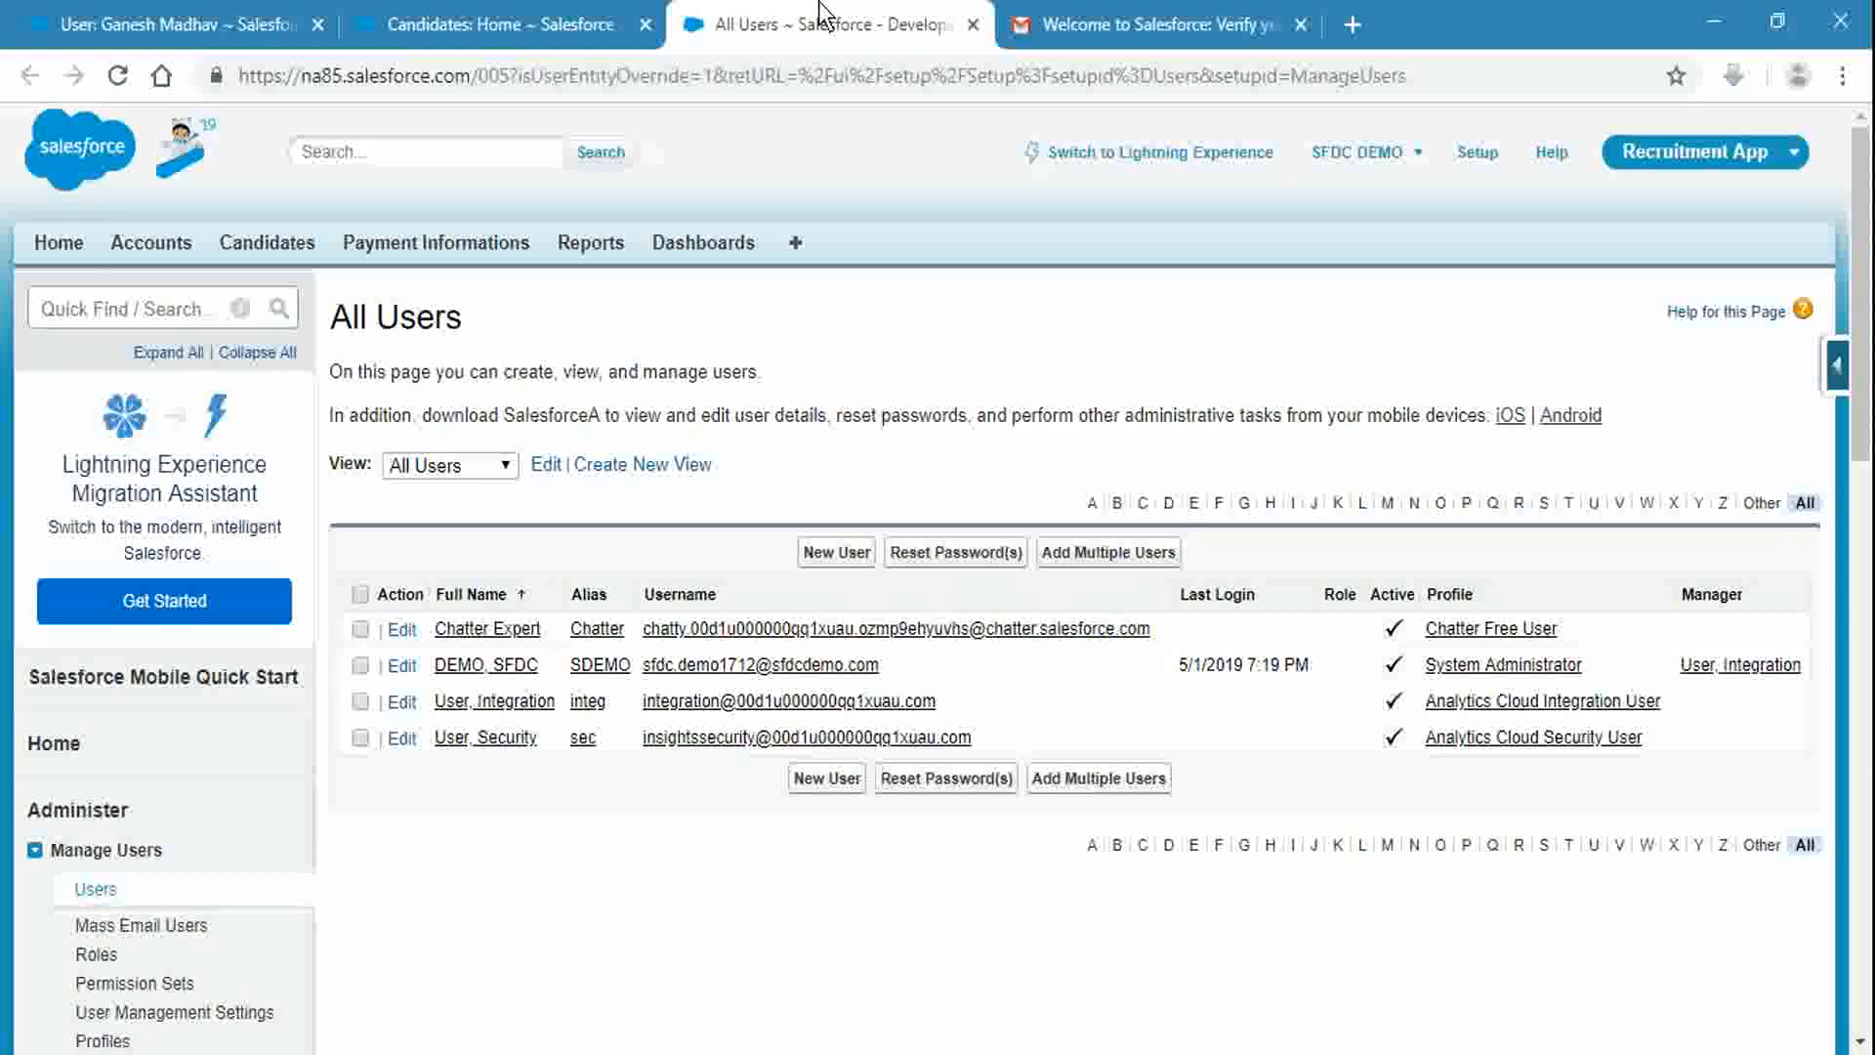
# Reset the new user's password, confirm it, then go back so the Salesforce login page loads
pyautogui.click(176, 23)
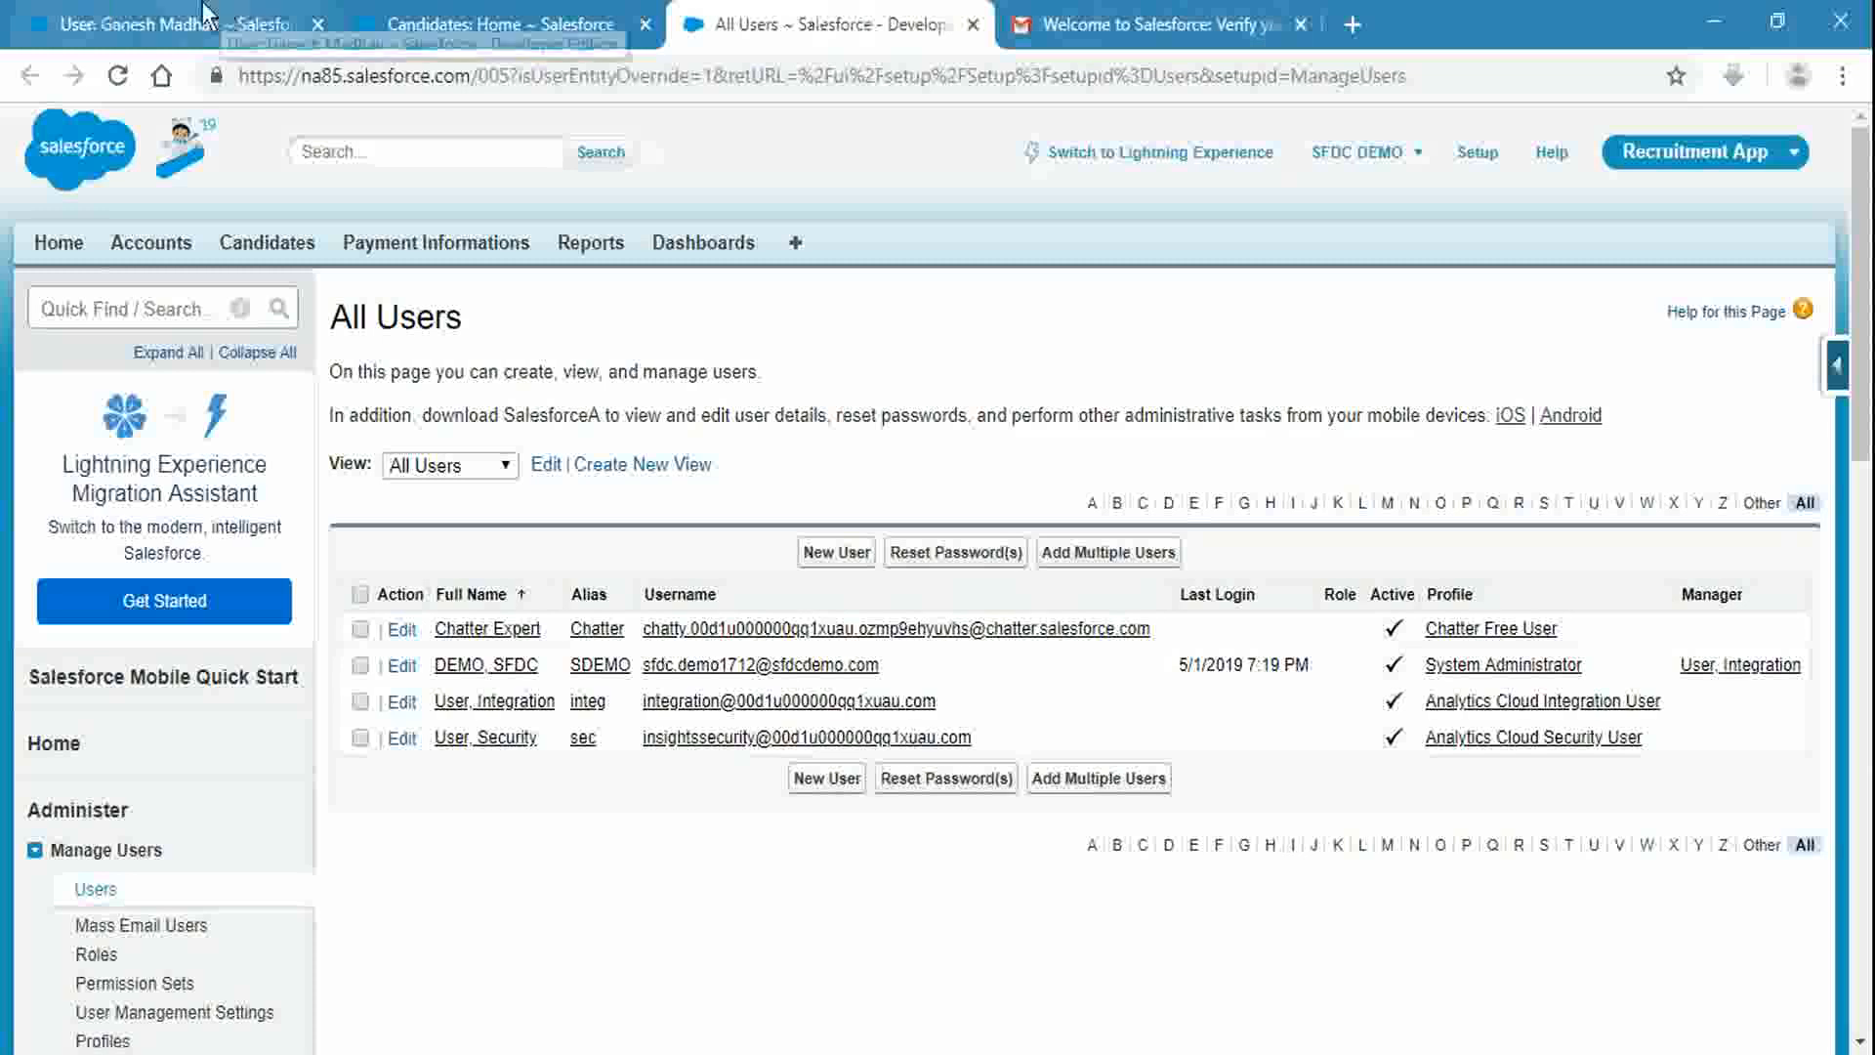
pyautogui.click(1008, 487)
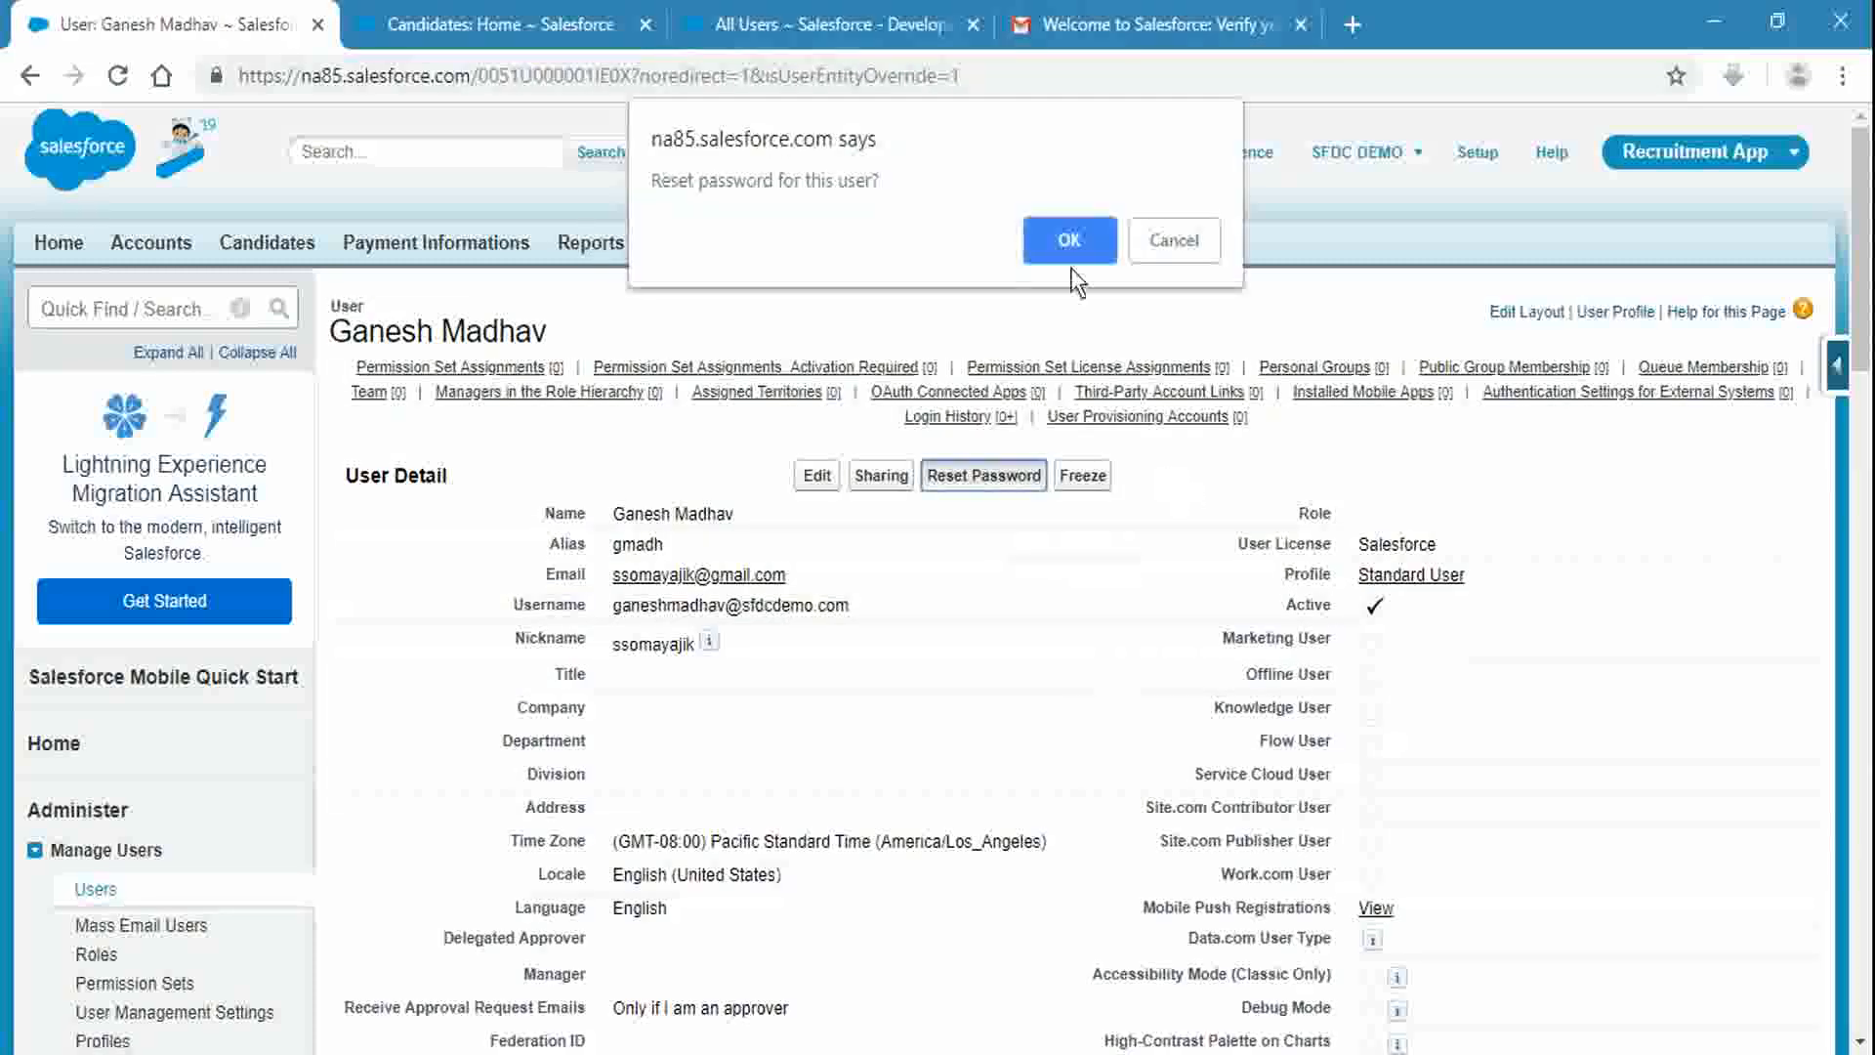
pyautogui.click(1070, 239)
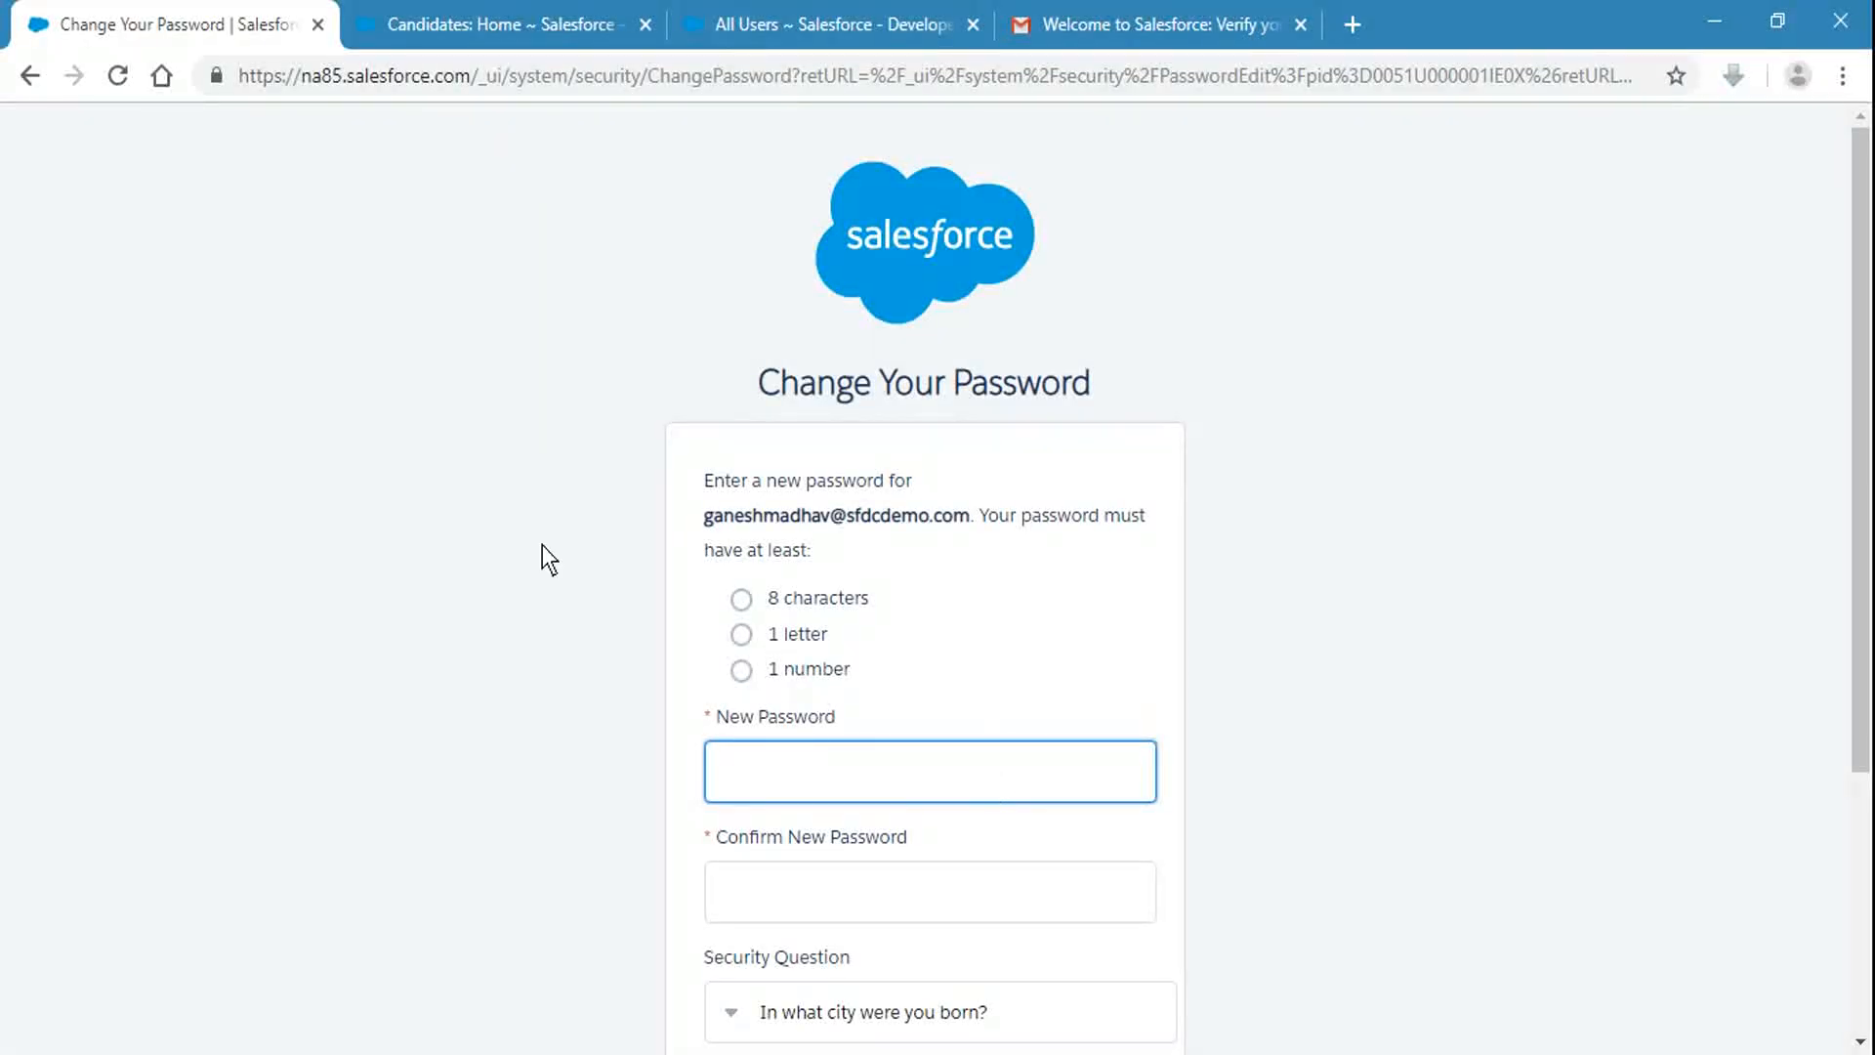
pyautogui.click(39, 84)
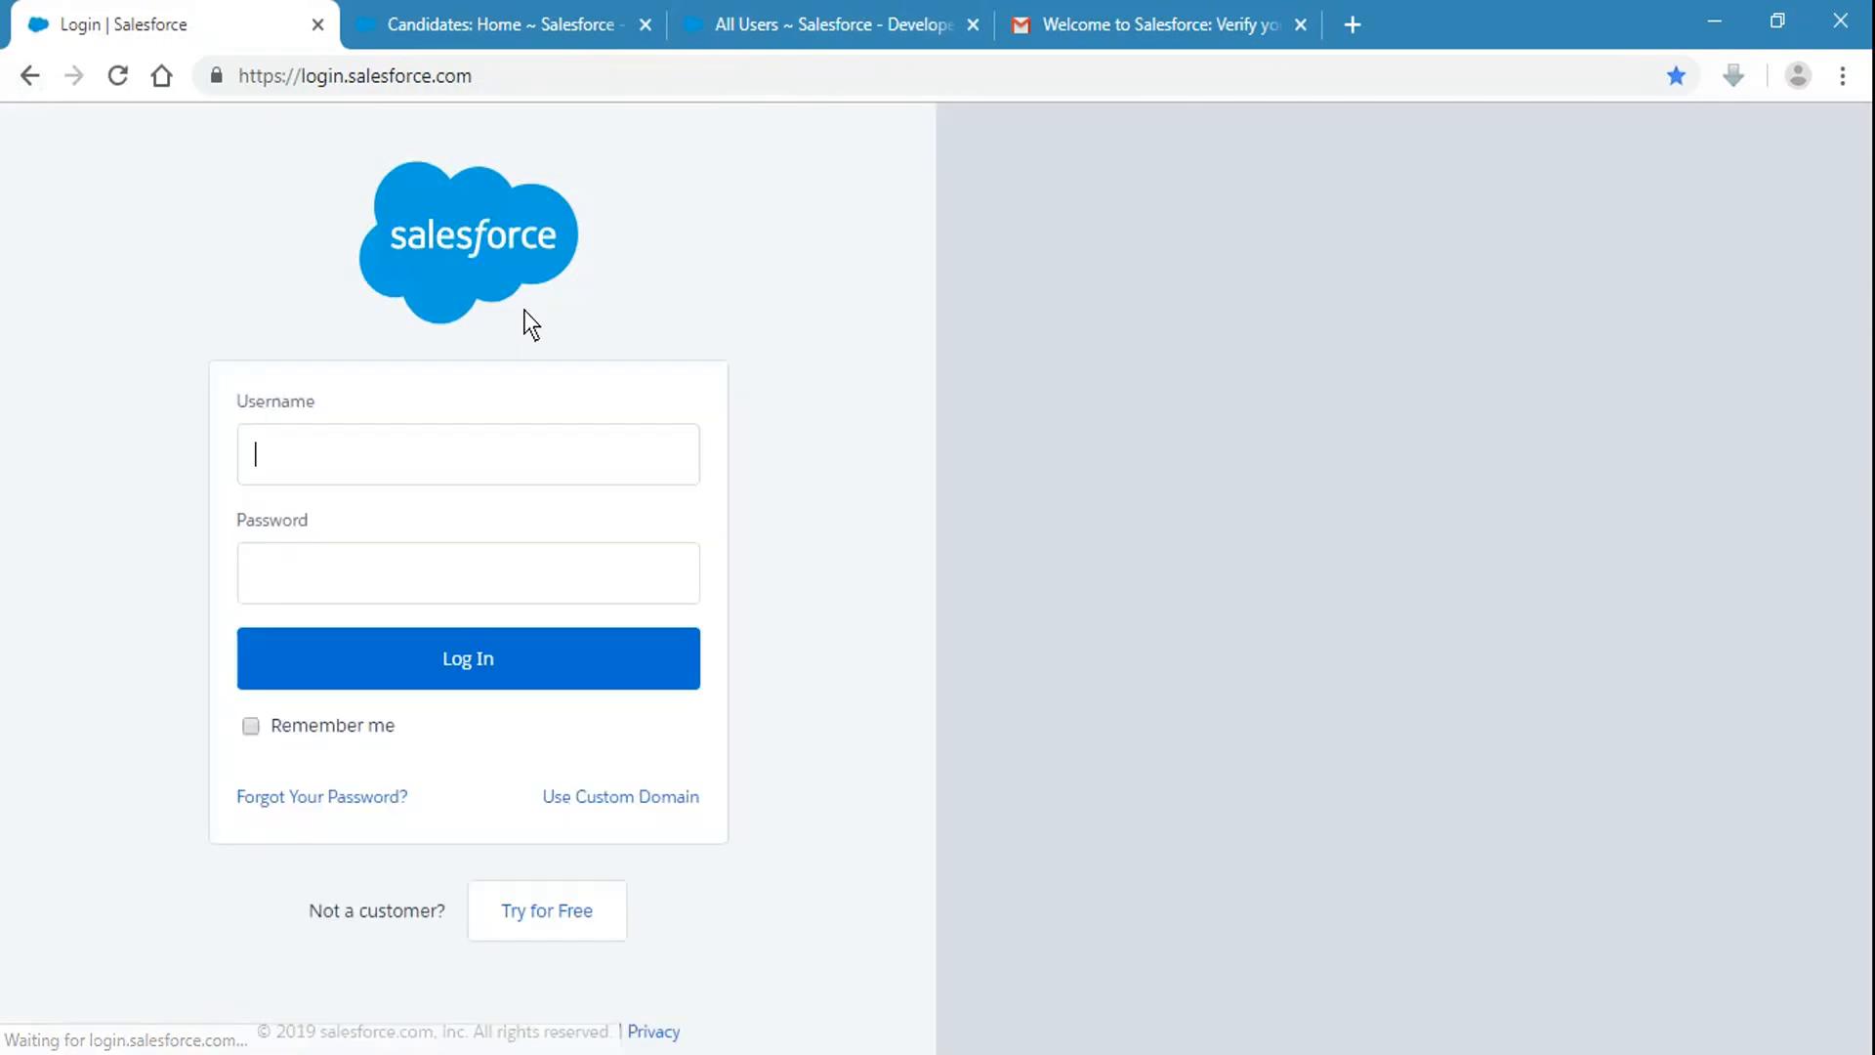
# Log back in with the saved administrator username and its password
pyautogui.click(418, 455)
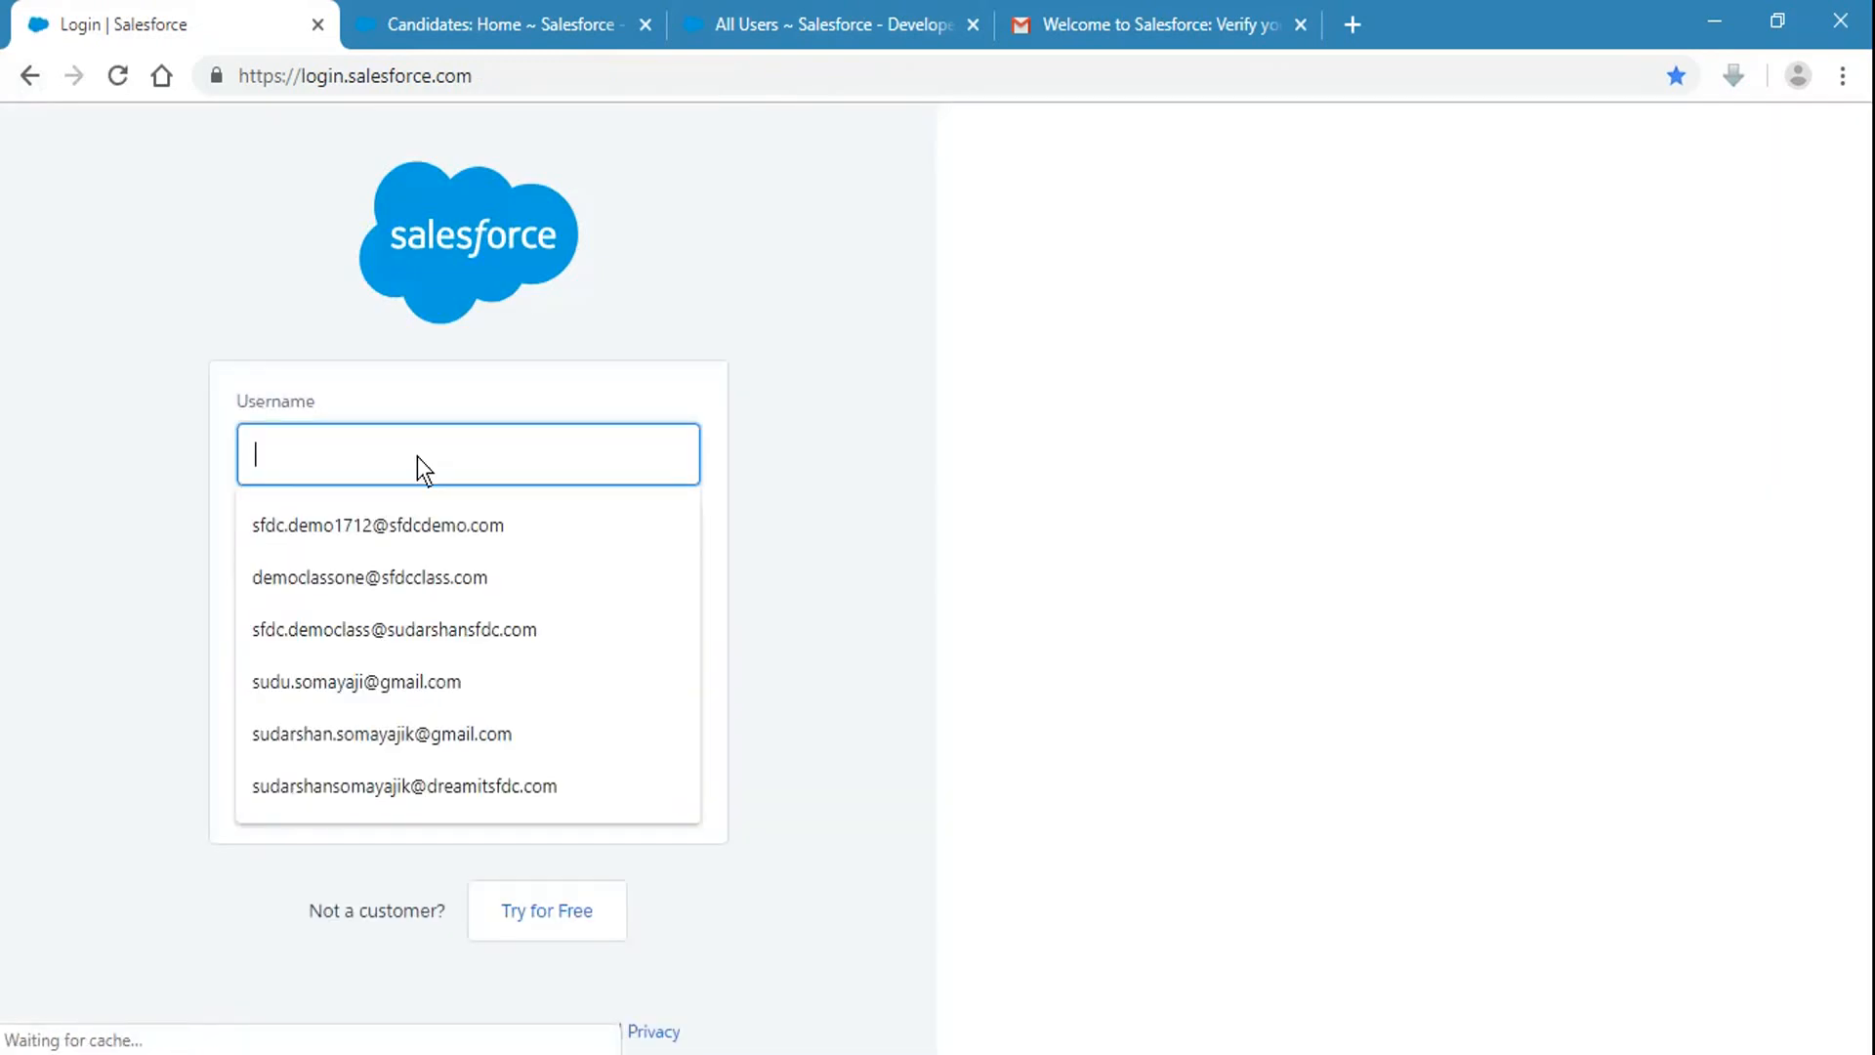
pyautogui.click(400, 533)
pyautogui.click(401, 575)
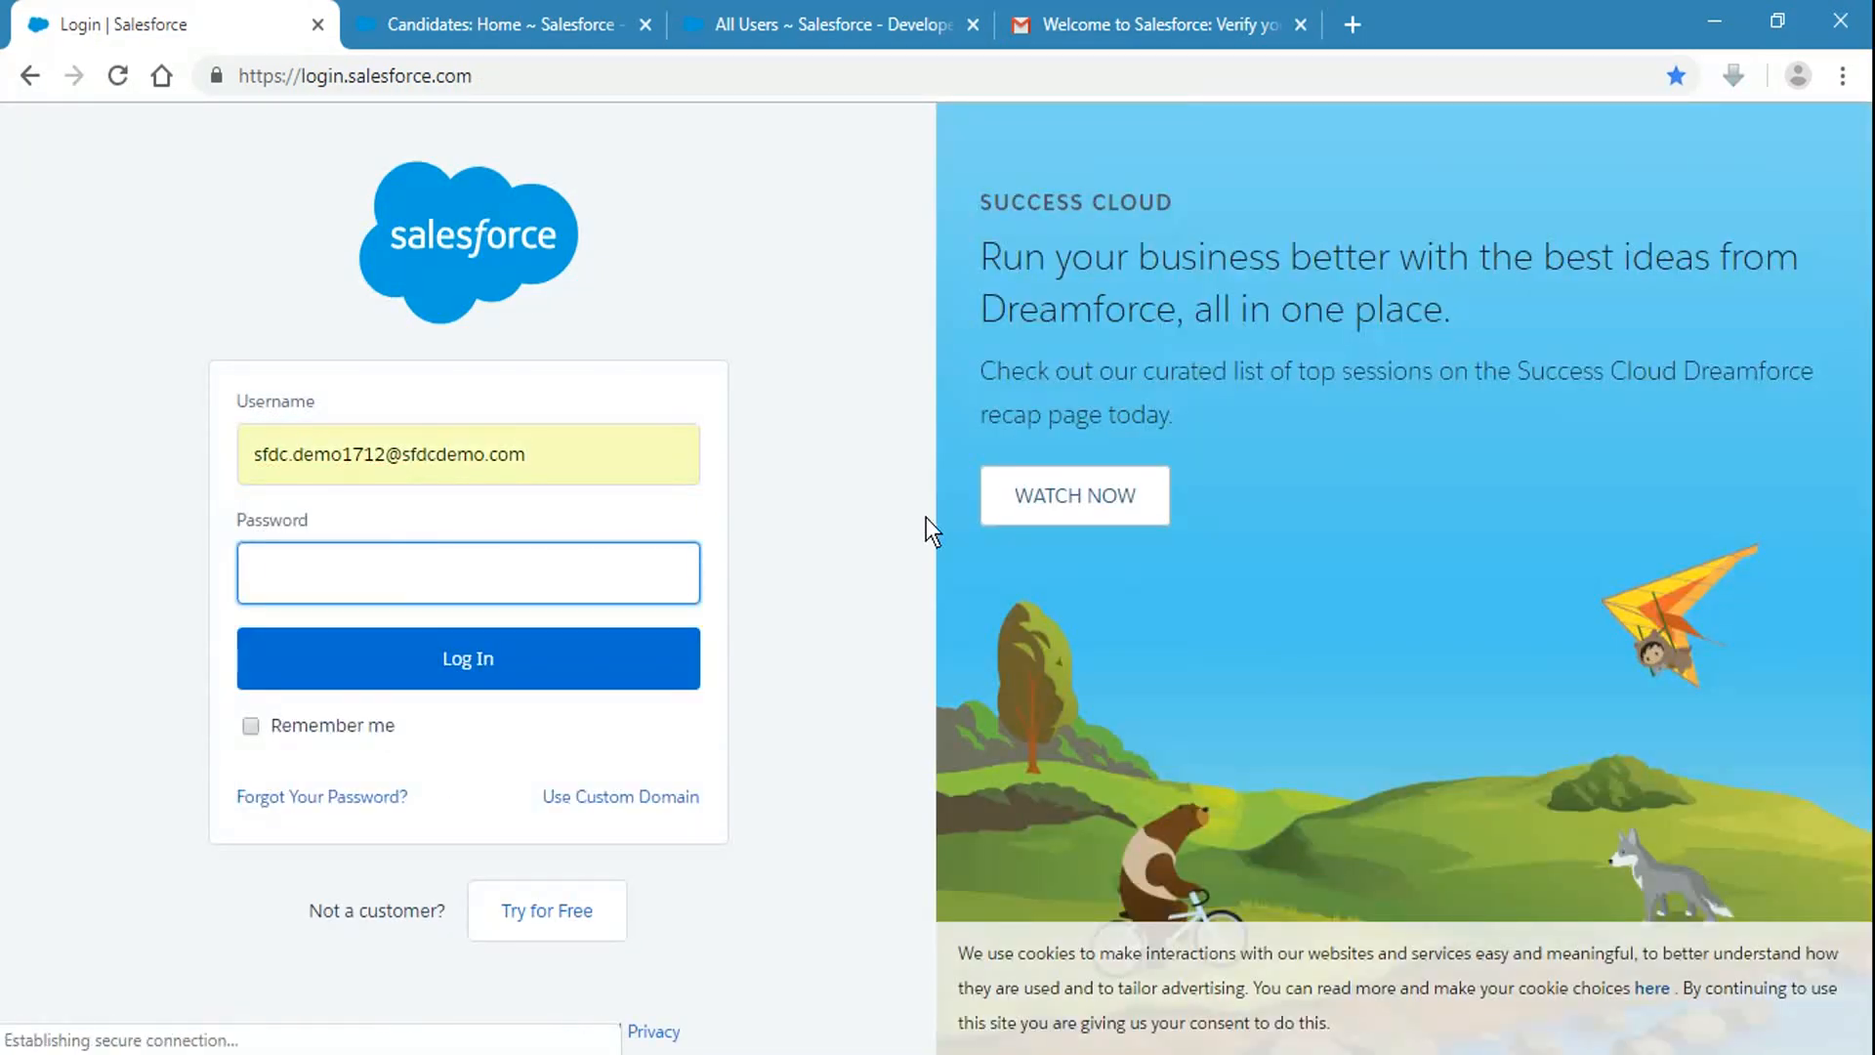
pyautogui.write('password')
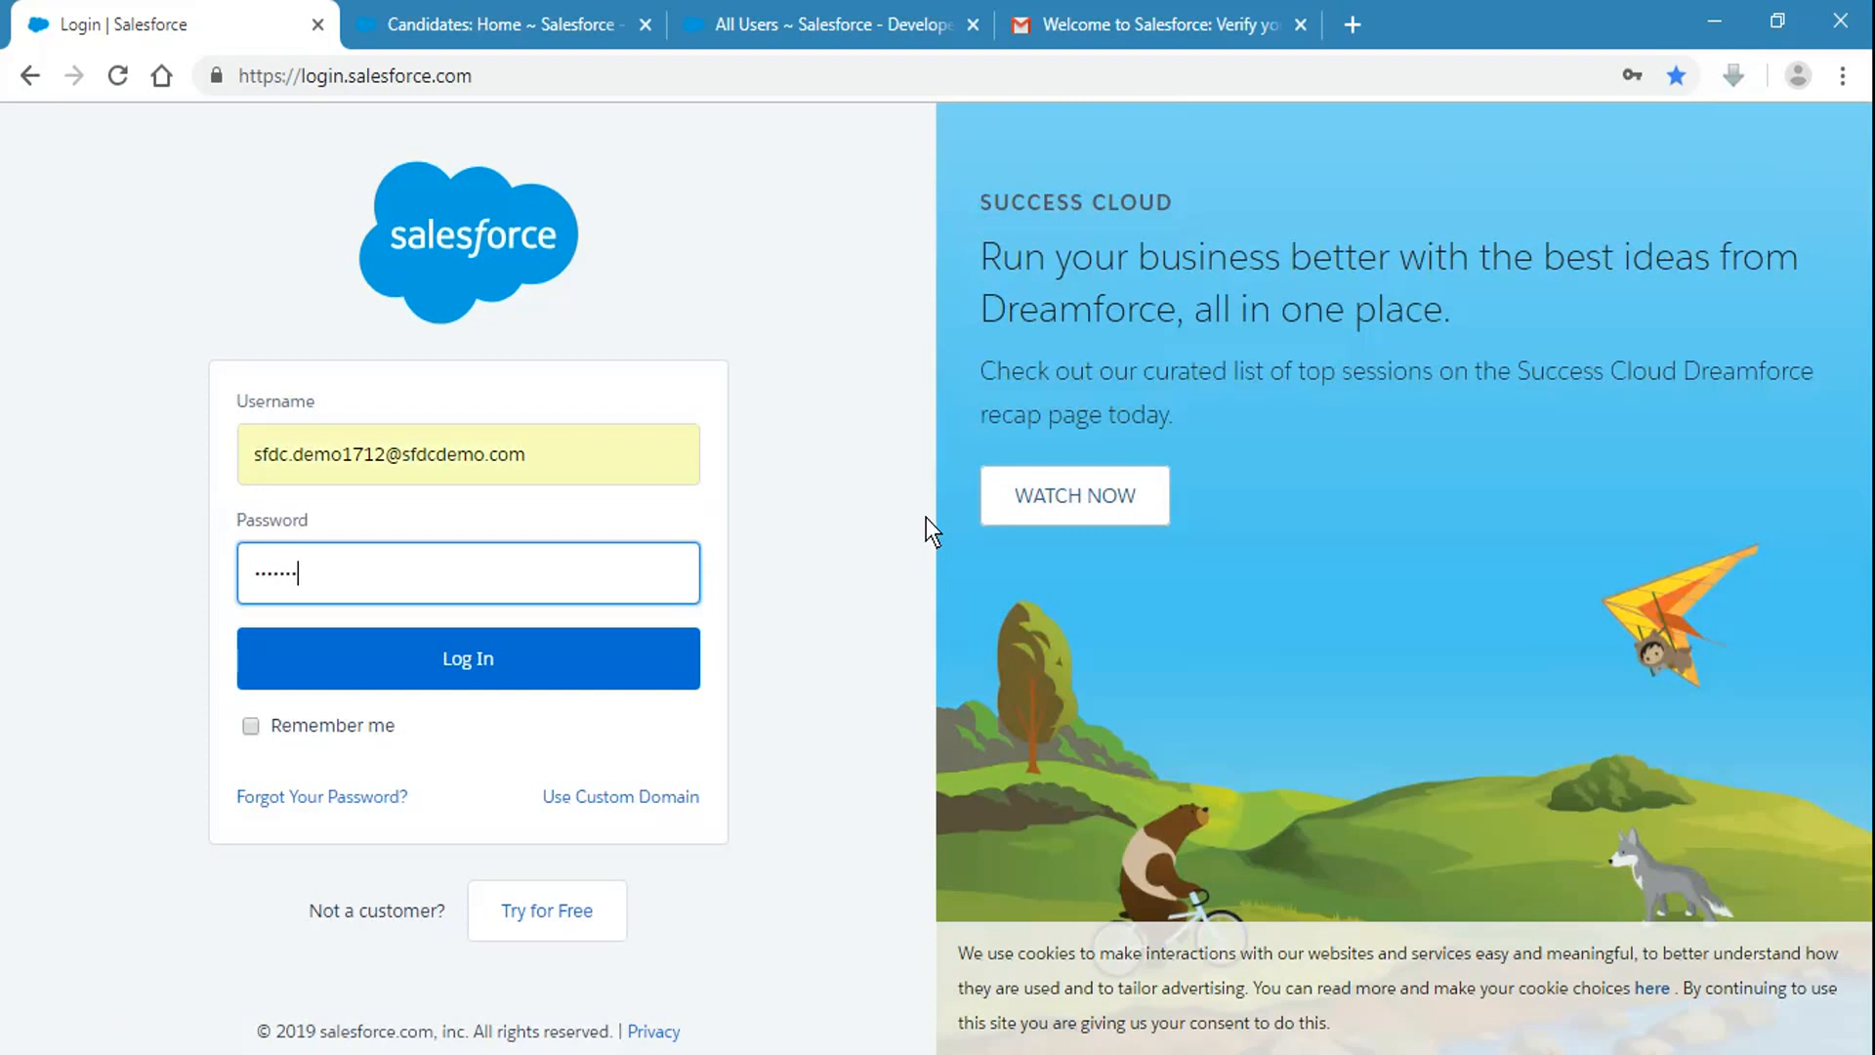
pyautogui.press('Return')
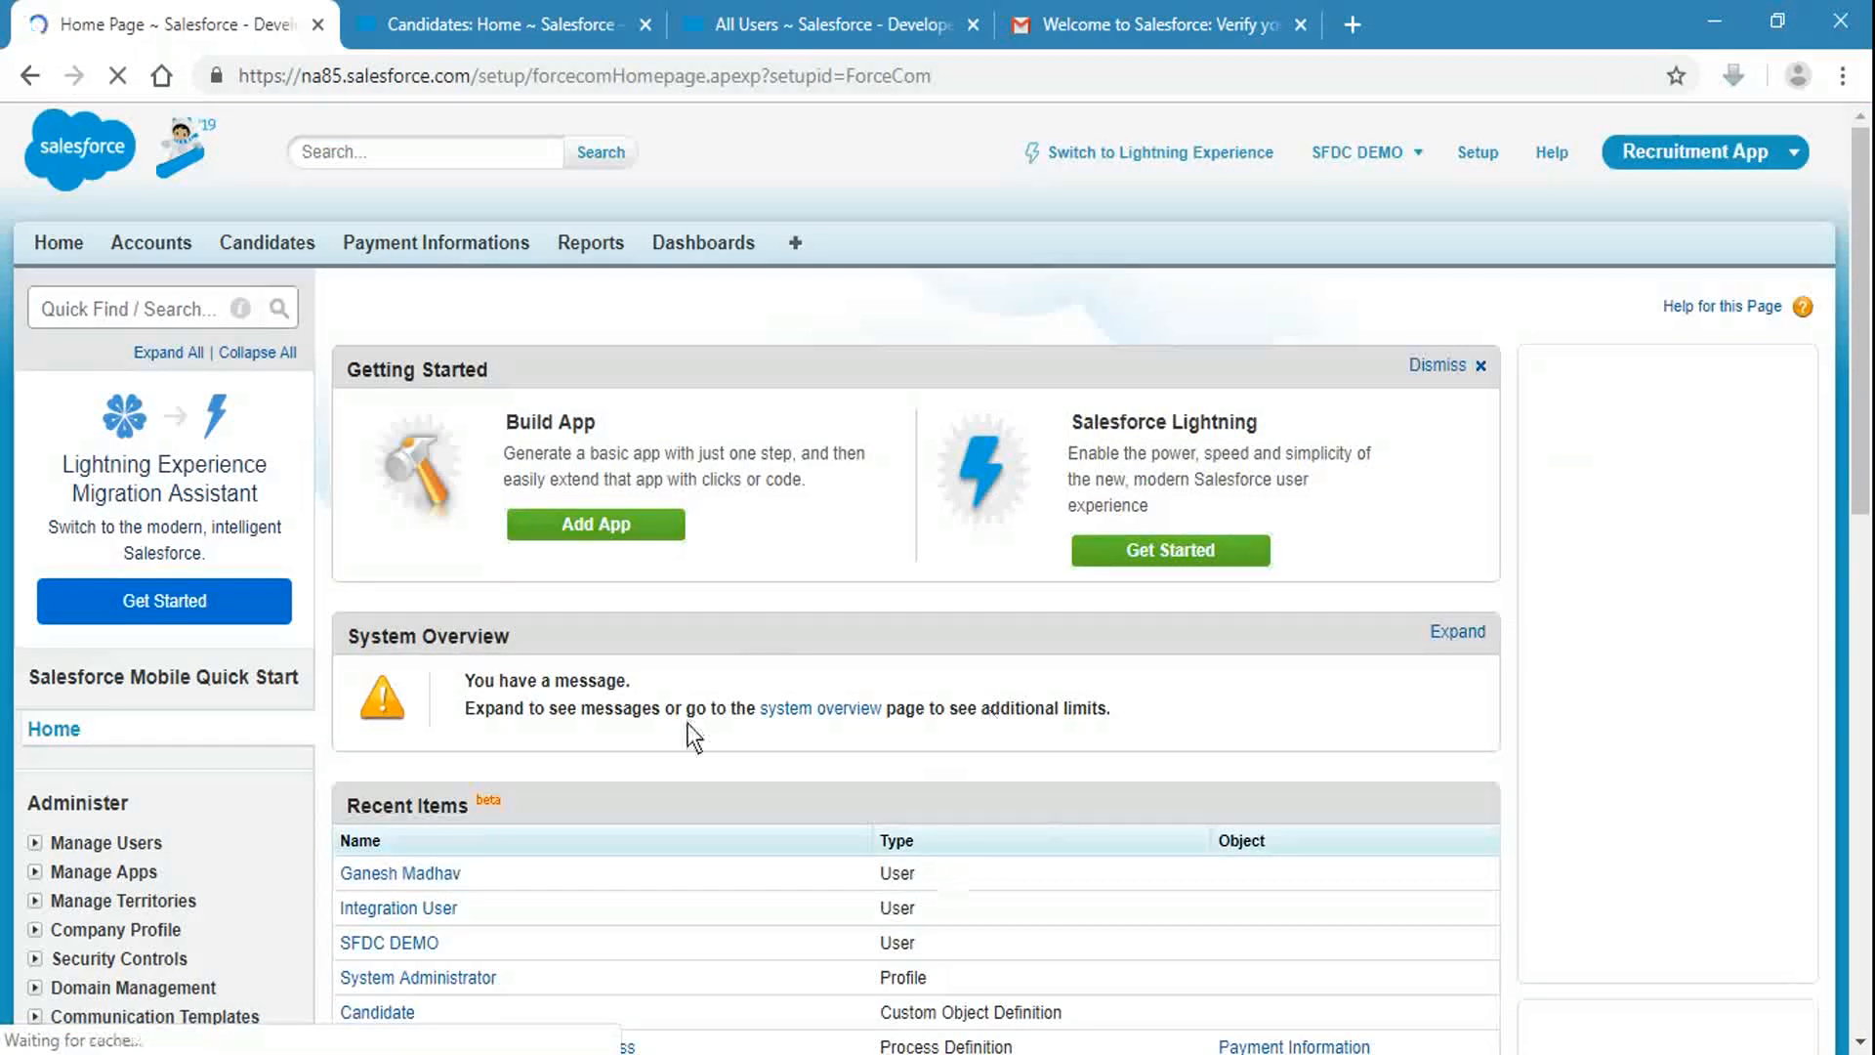
# Open the new user's record from Recent Items in a new tab and confirm a password reset
pyautogui.scroll(-2, 902, 724)
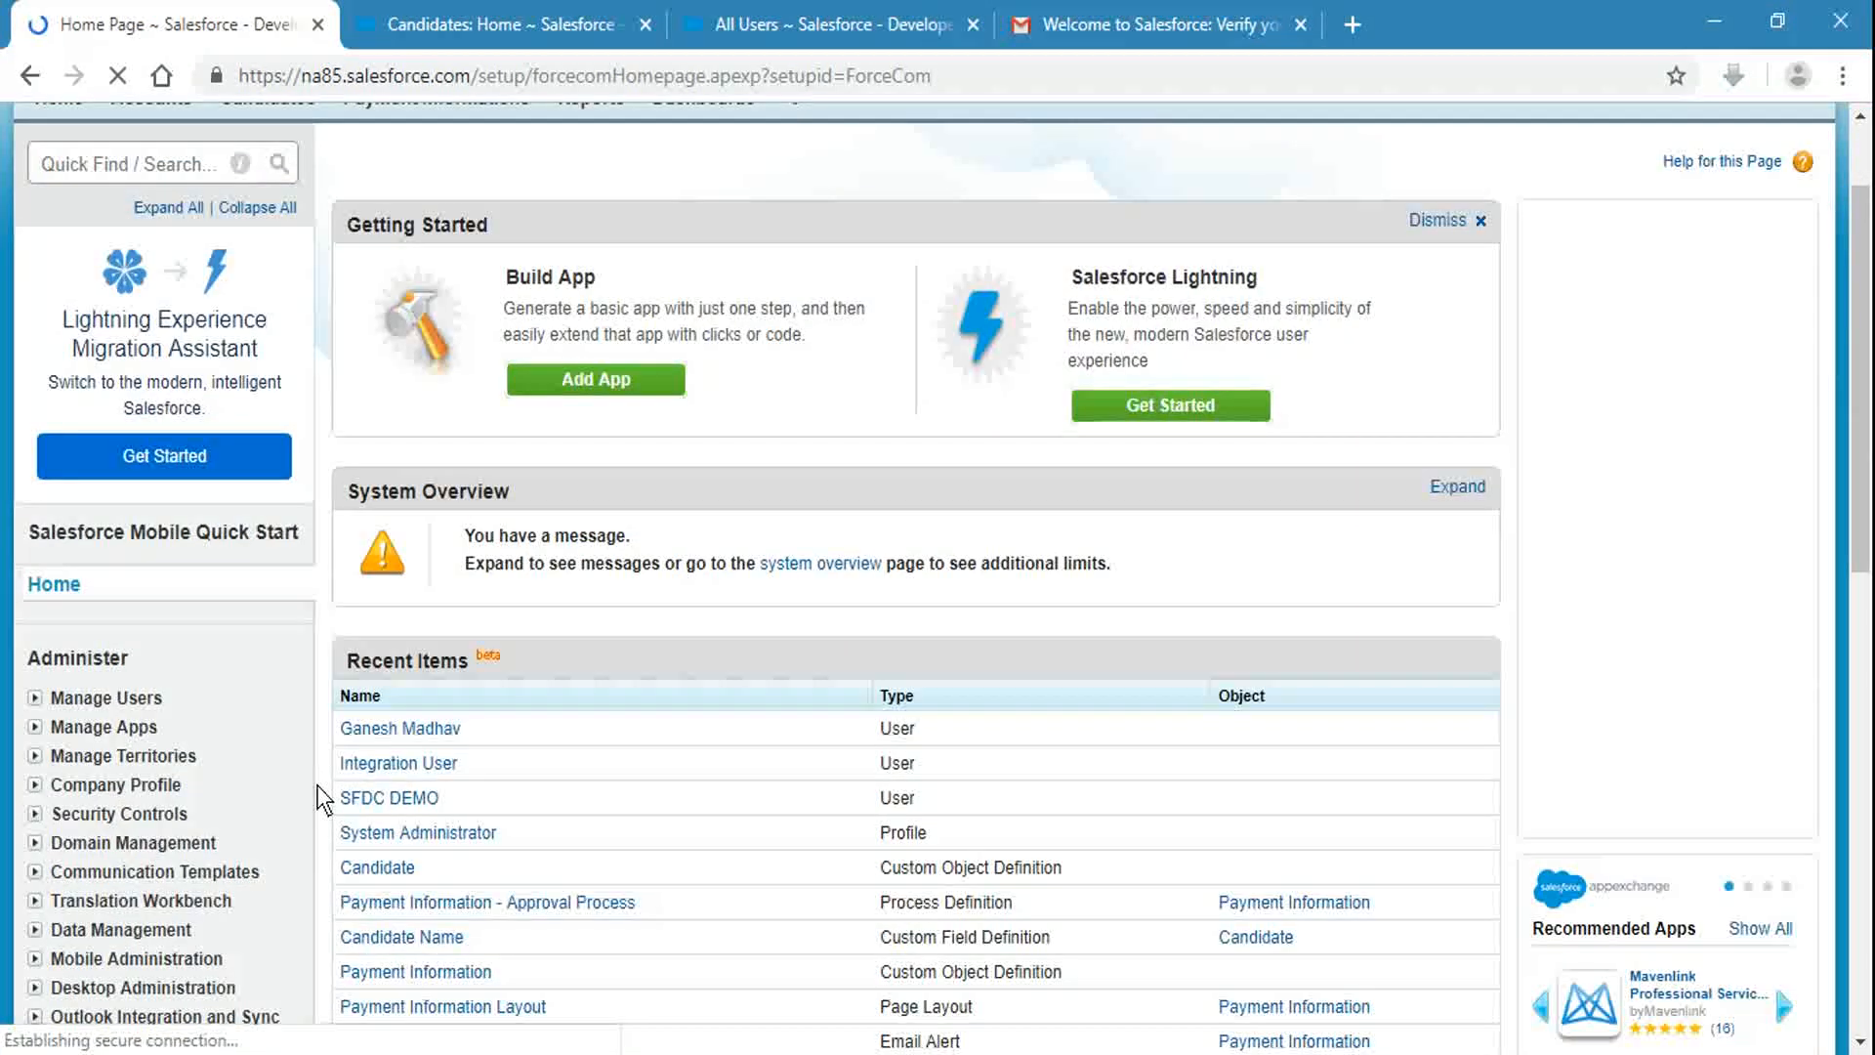
pyautogui.middleClick(396, 731)
pyautogui.click(437, 11)
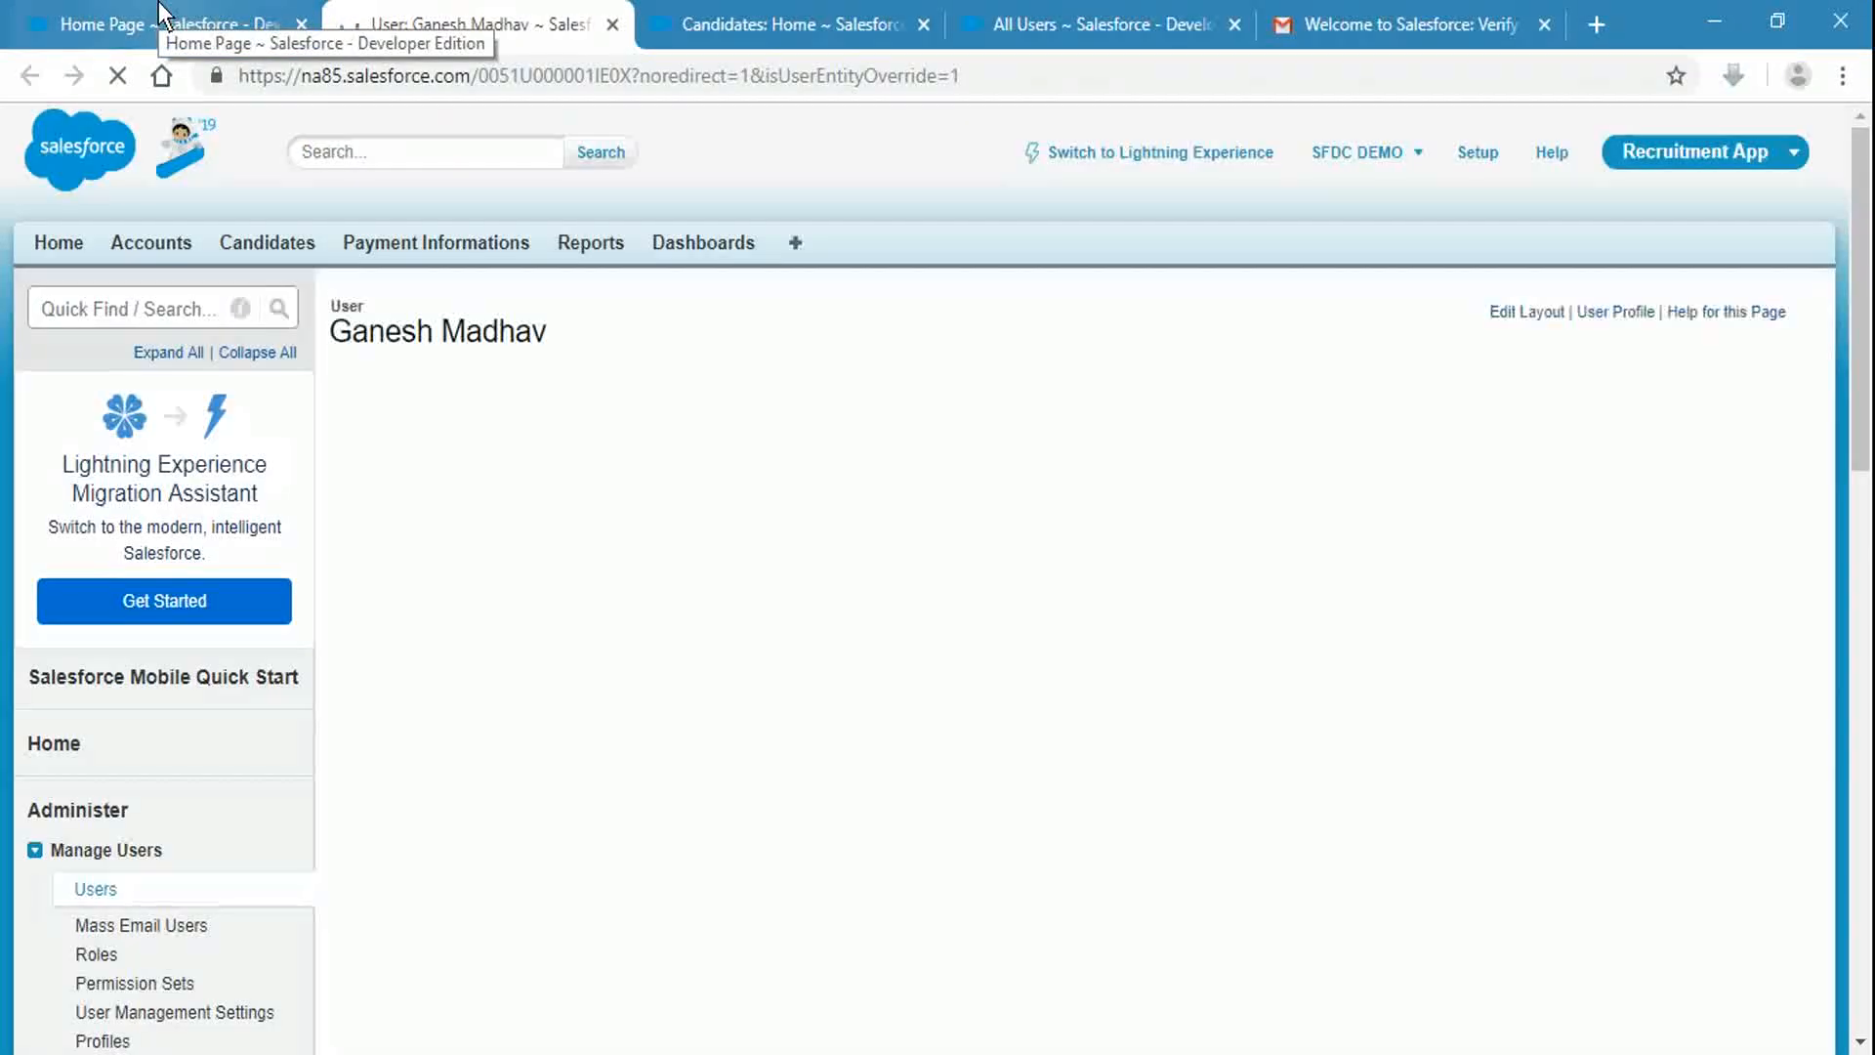
pyautogui.click(976, 475)
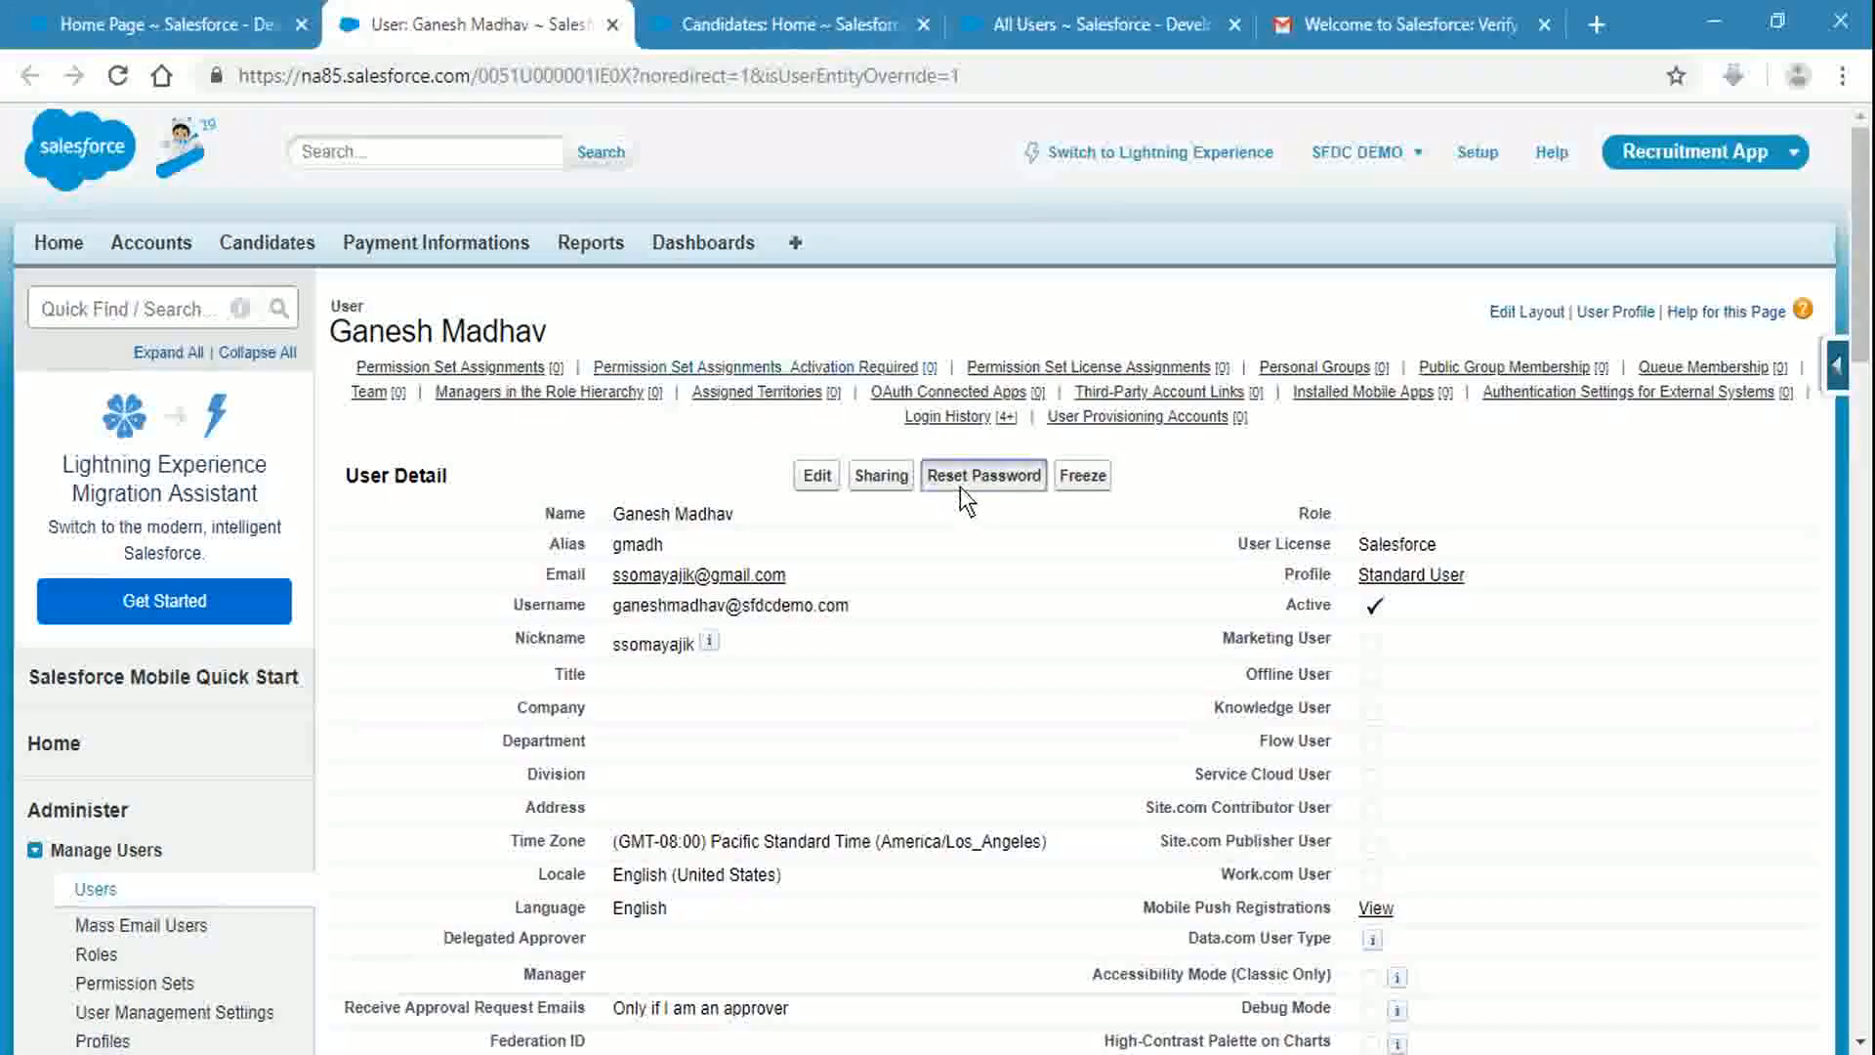
pyautogui.click(1090, 250)
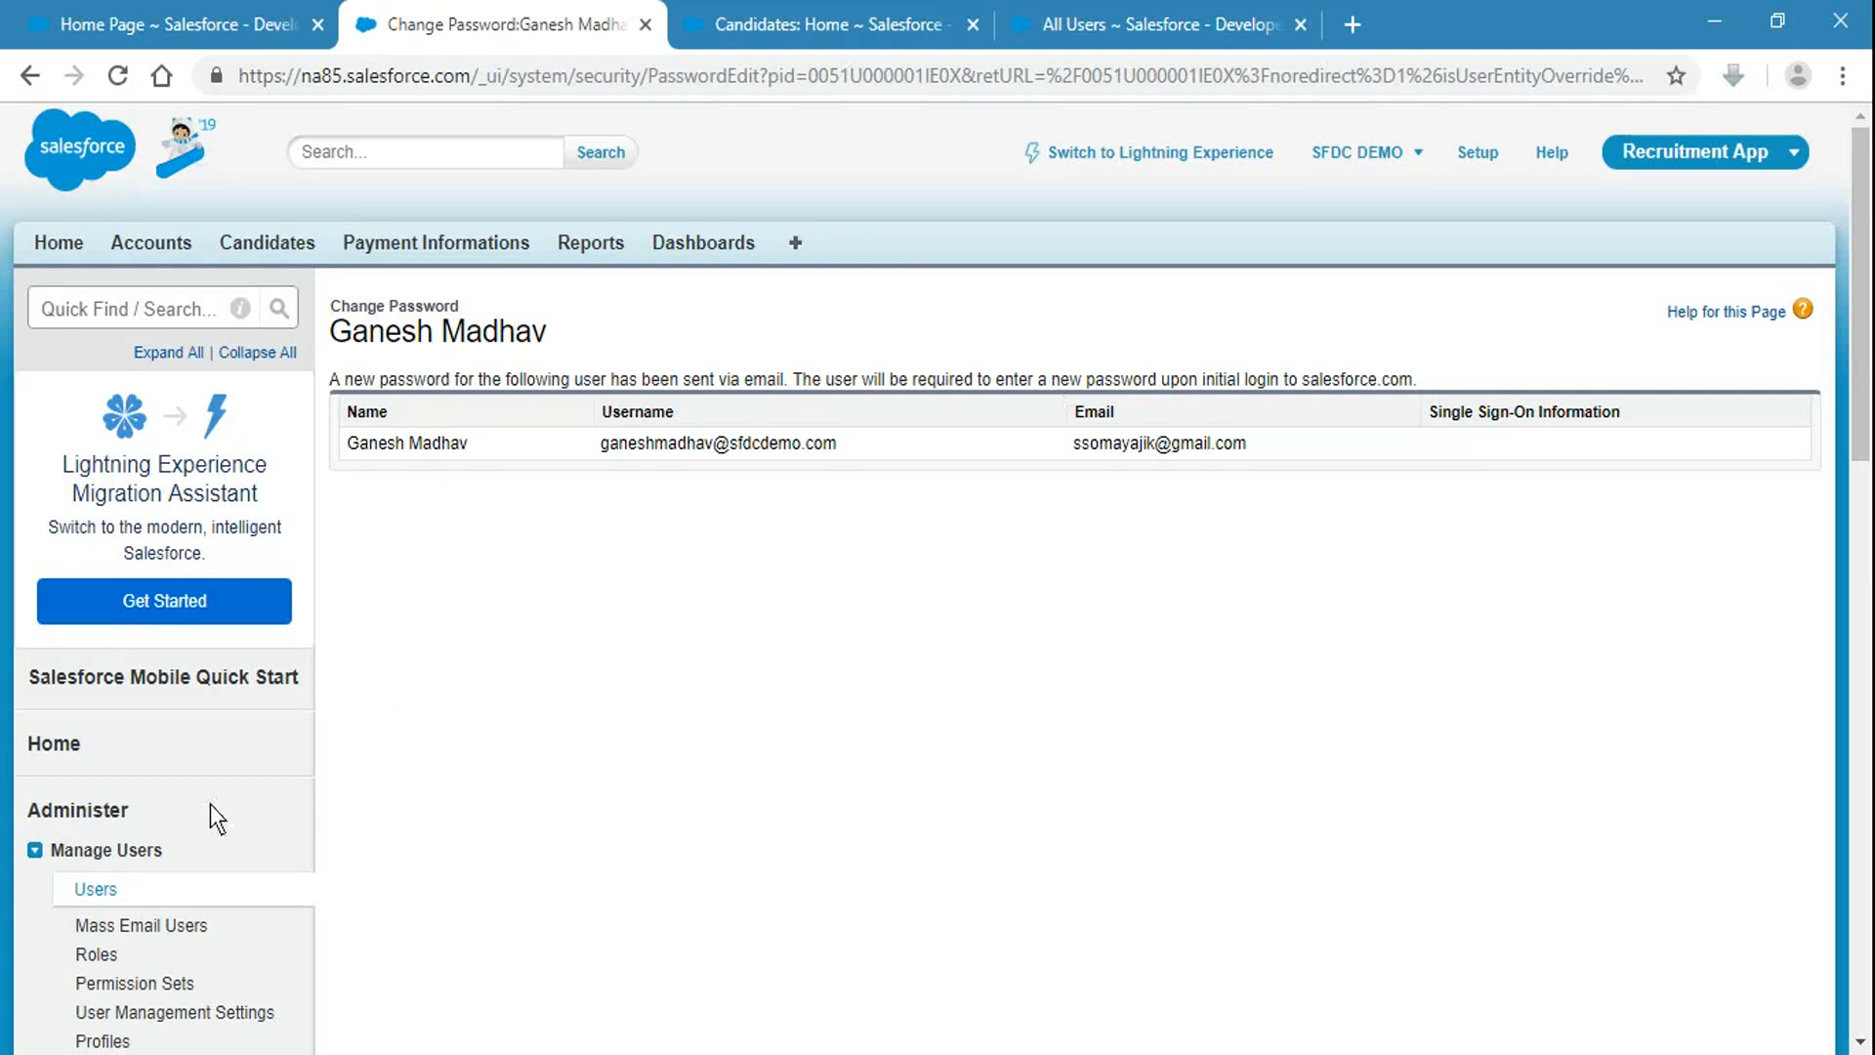
# View the All Users list with the new Standard User, then return to slide 5 of Class 10.pptx
pyautogui.click(98, 885)
pyautogui.click(184, 20)
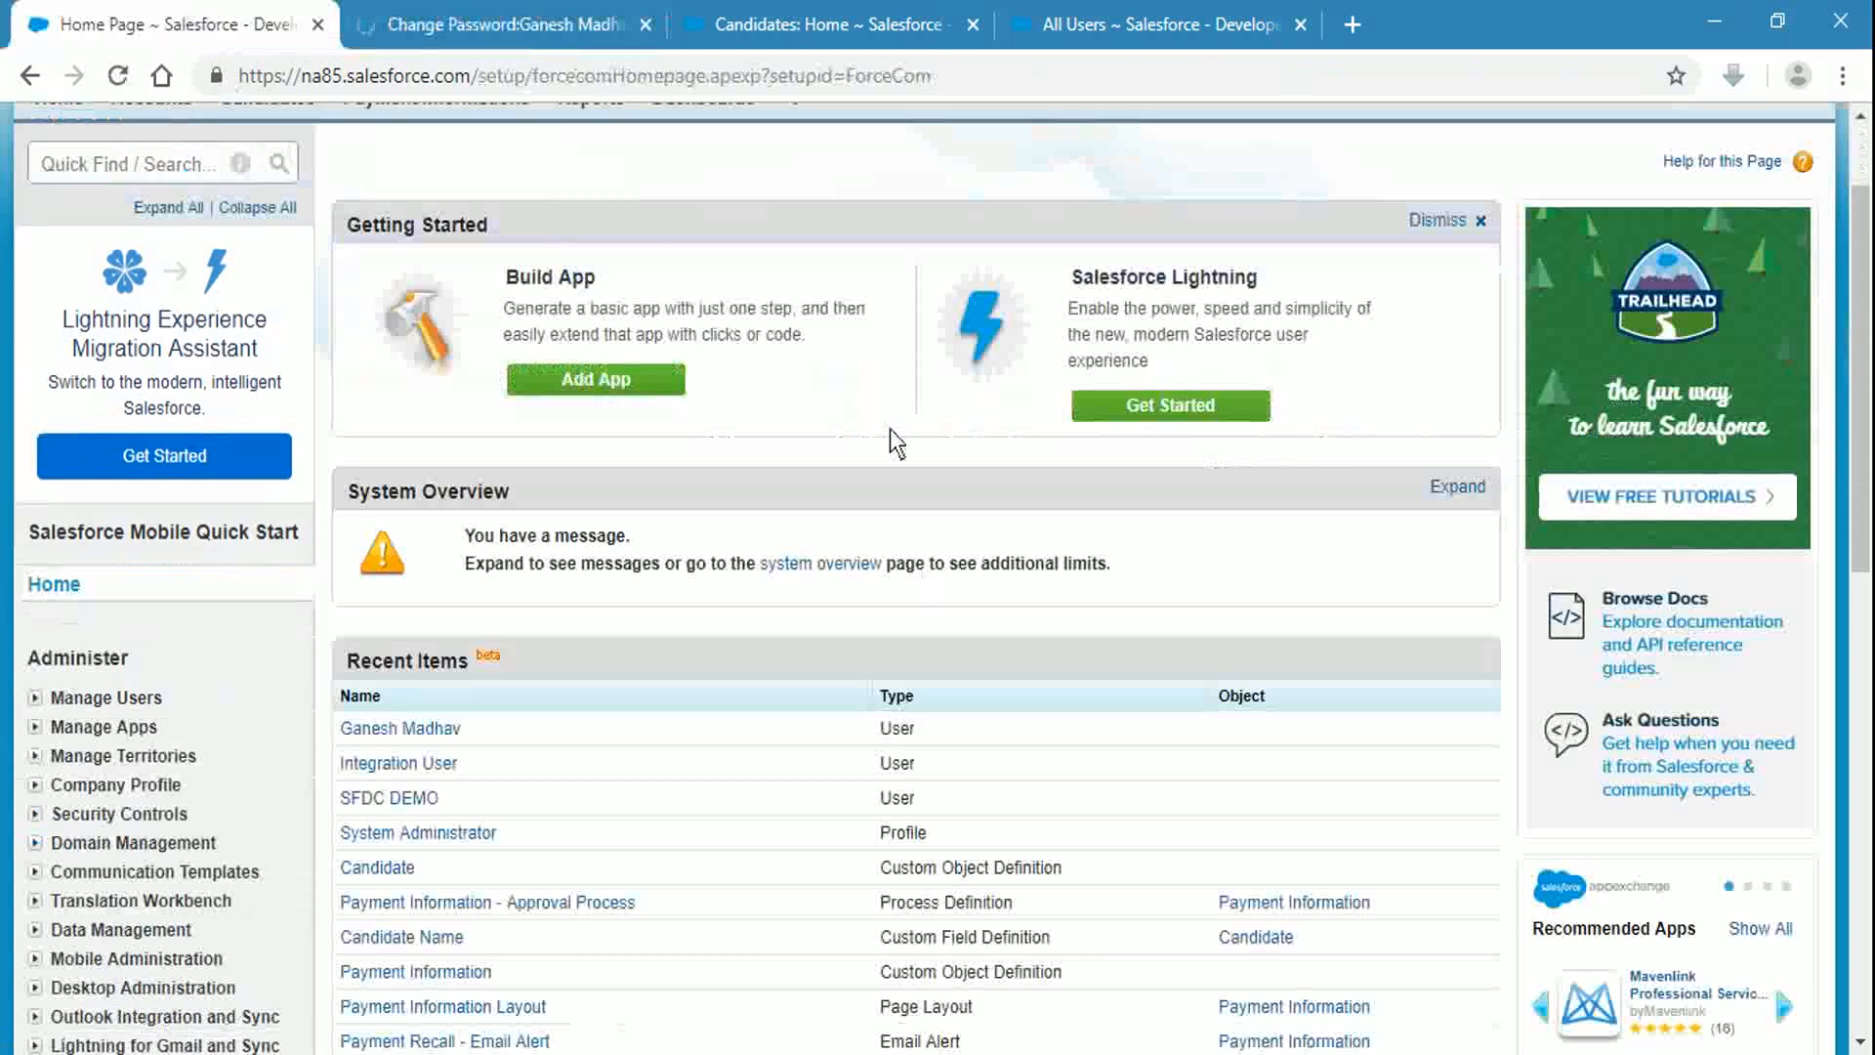
pyautogui.click(503, 24)
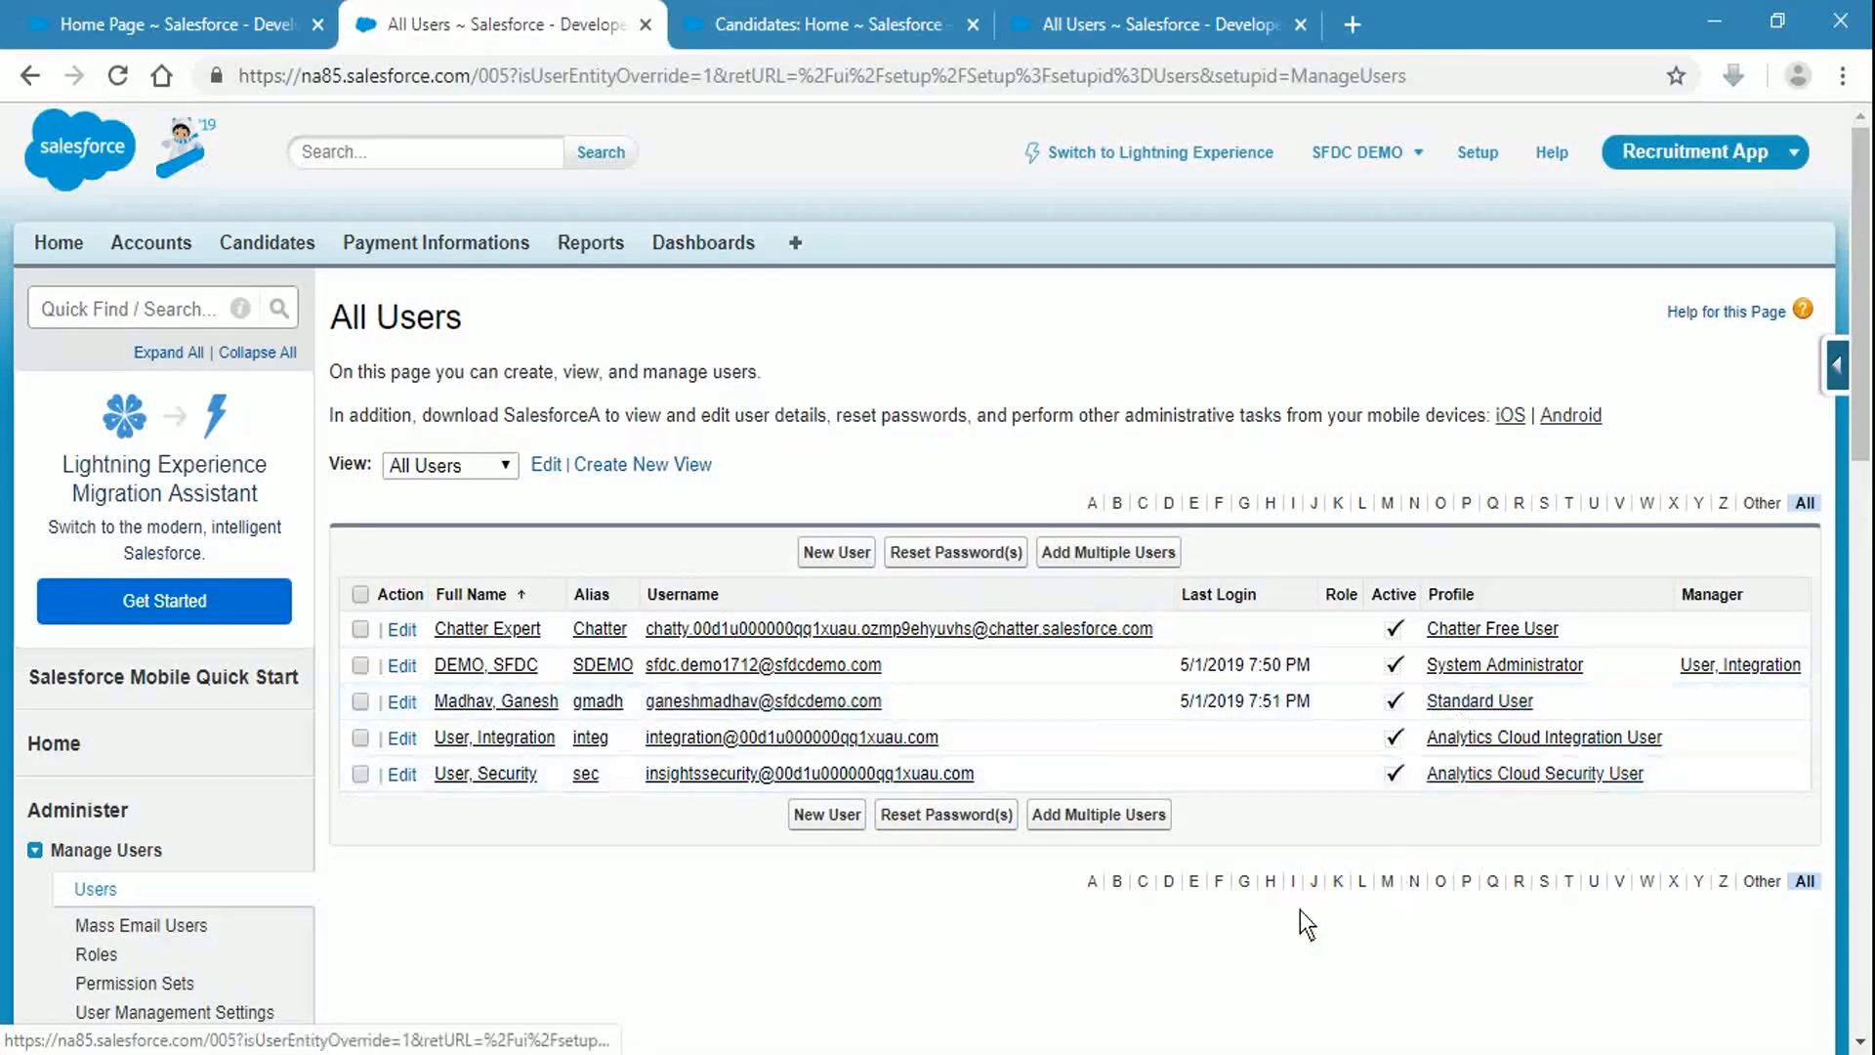
pyautogui.click(586, 1053)
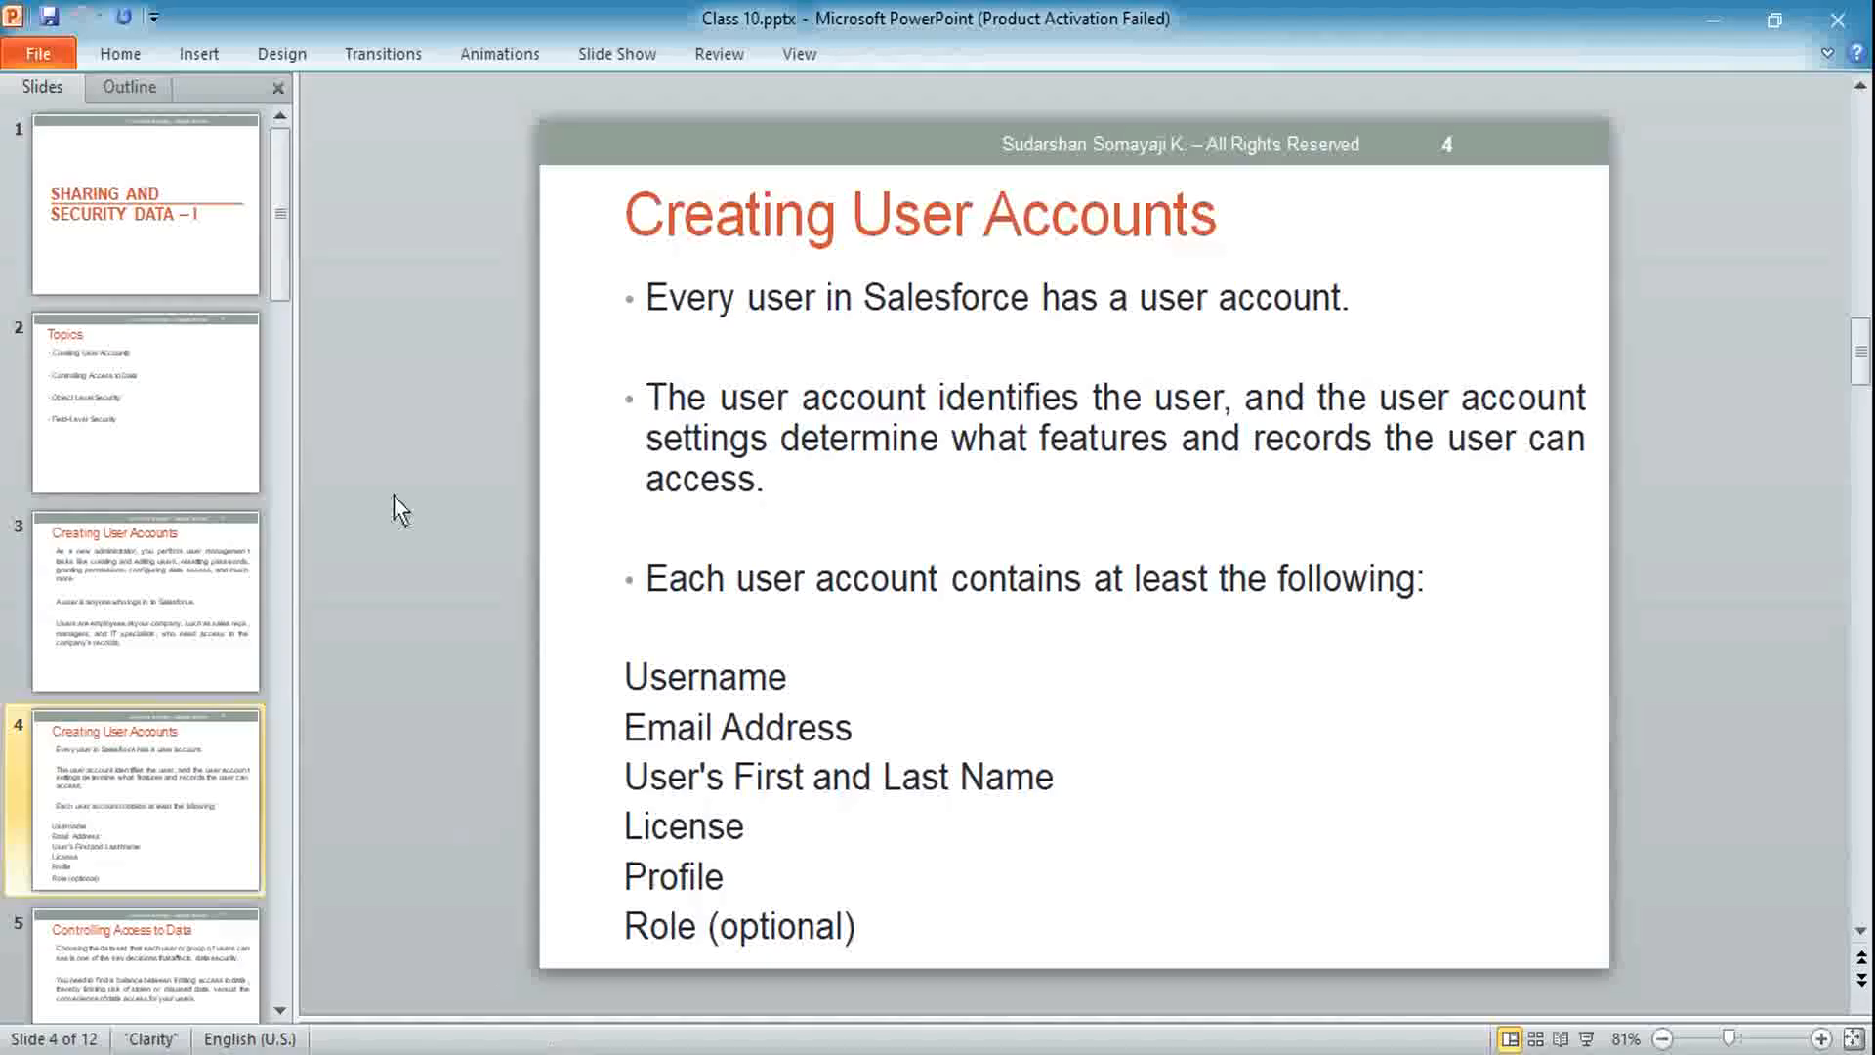
pyautogui.scroll(-1, 392, 486)
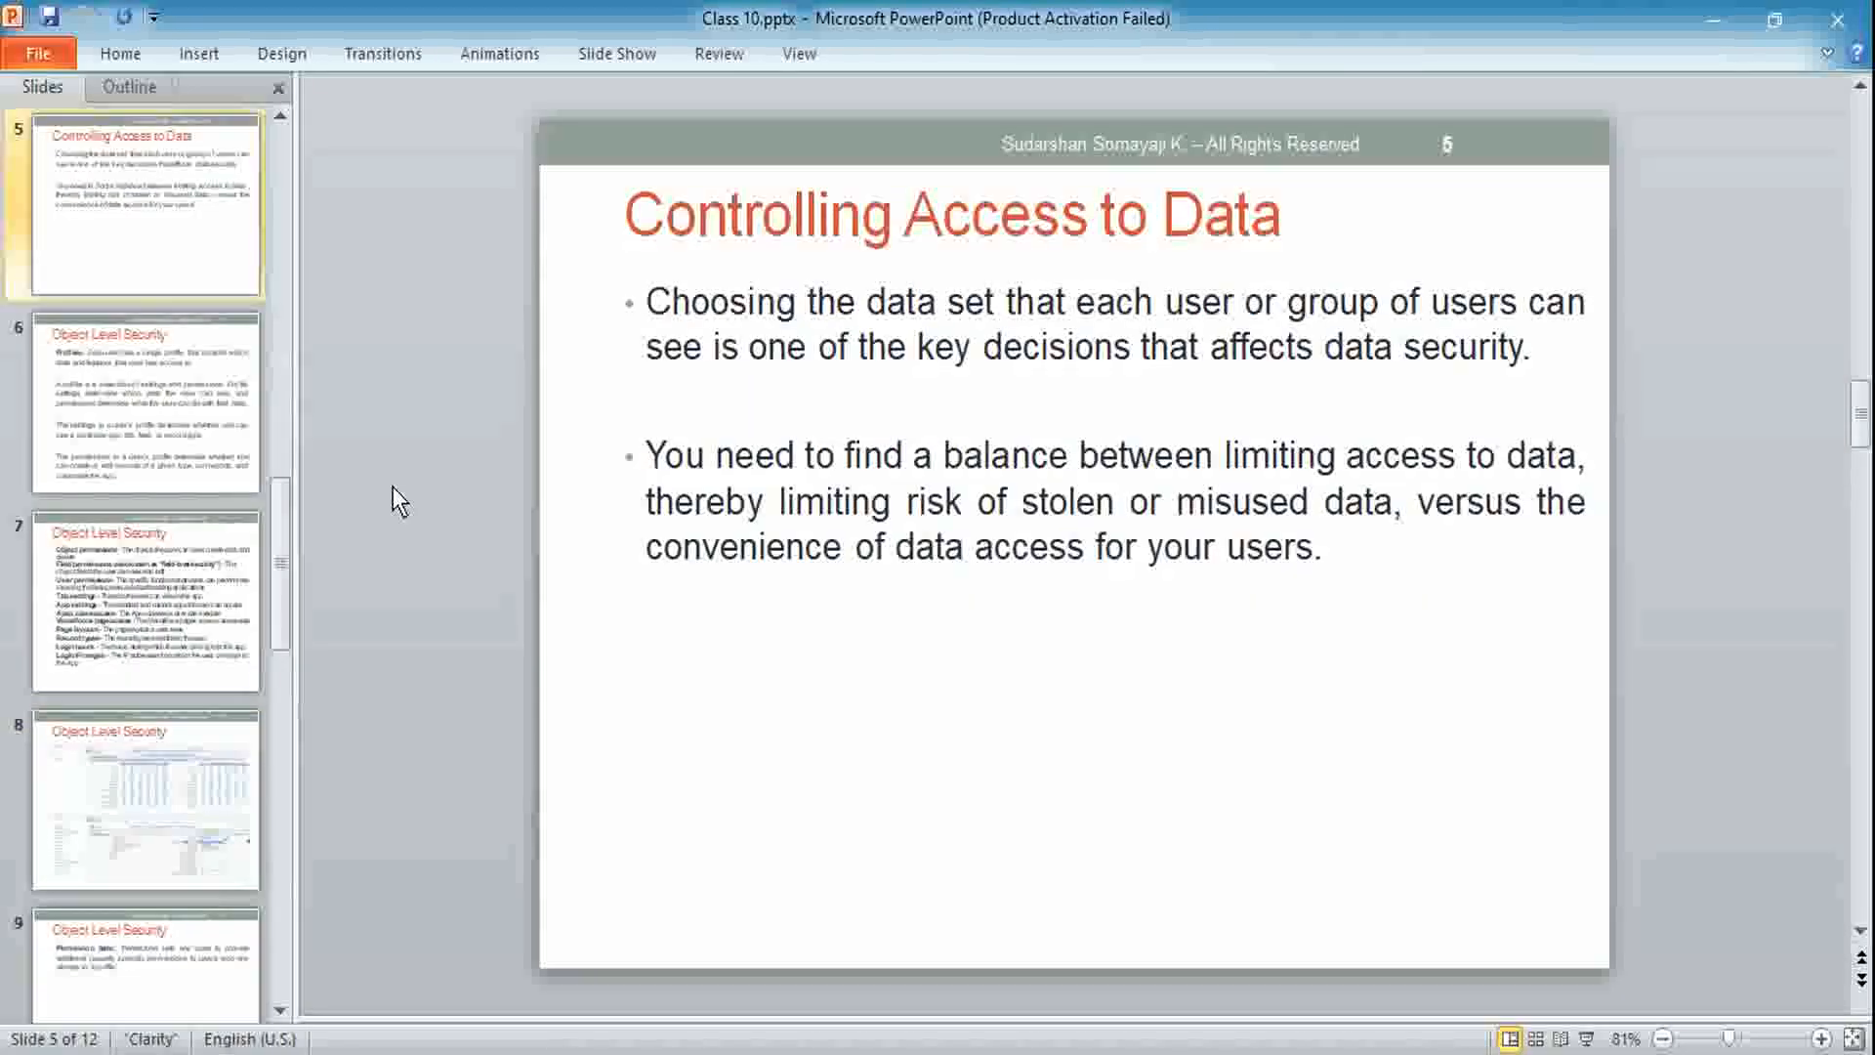
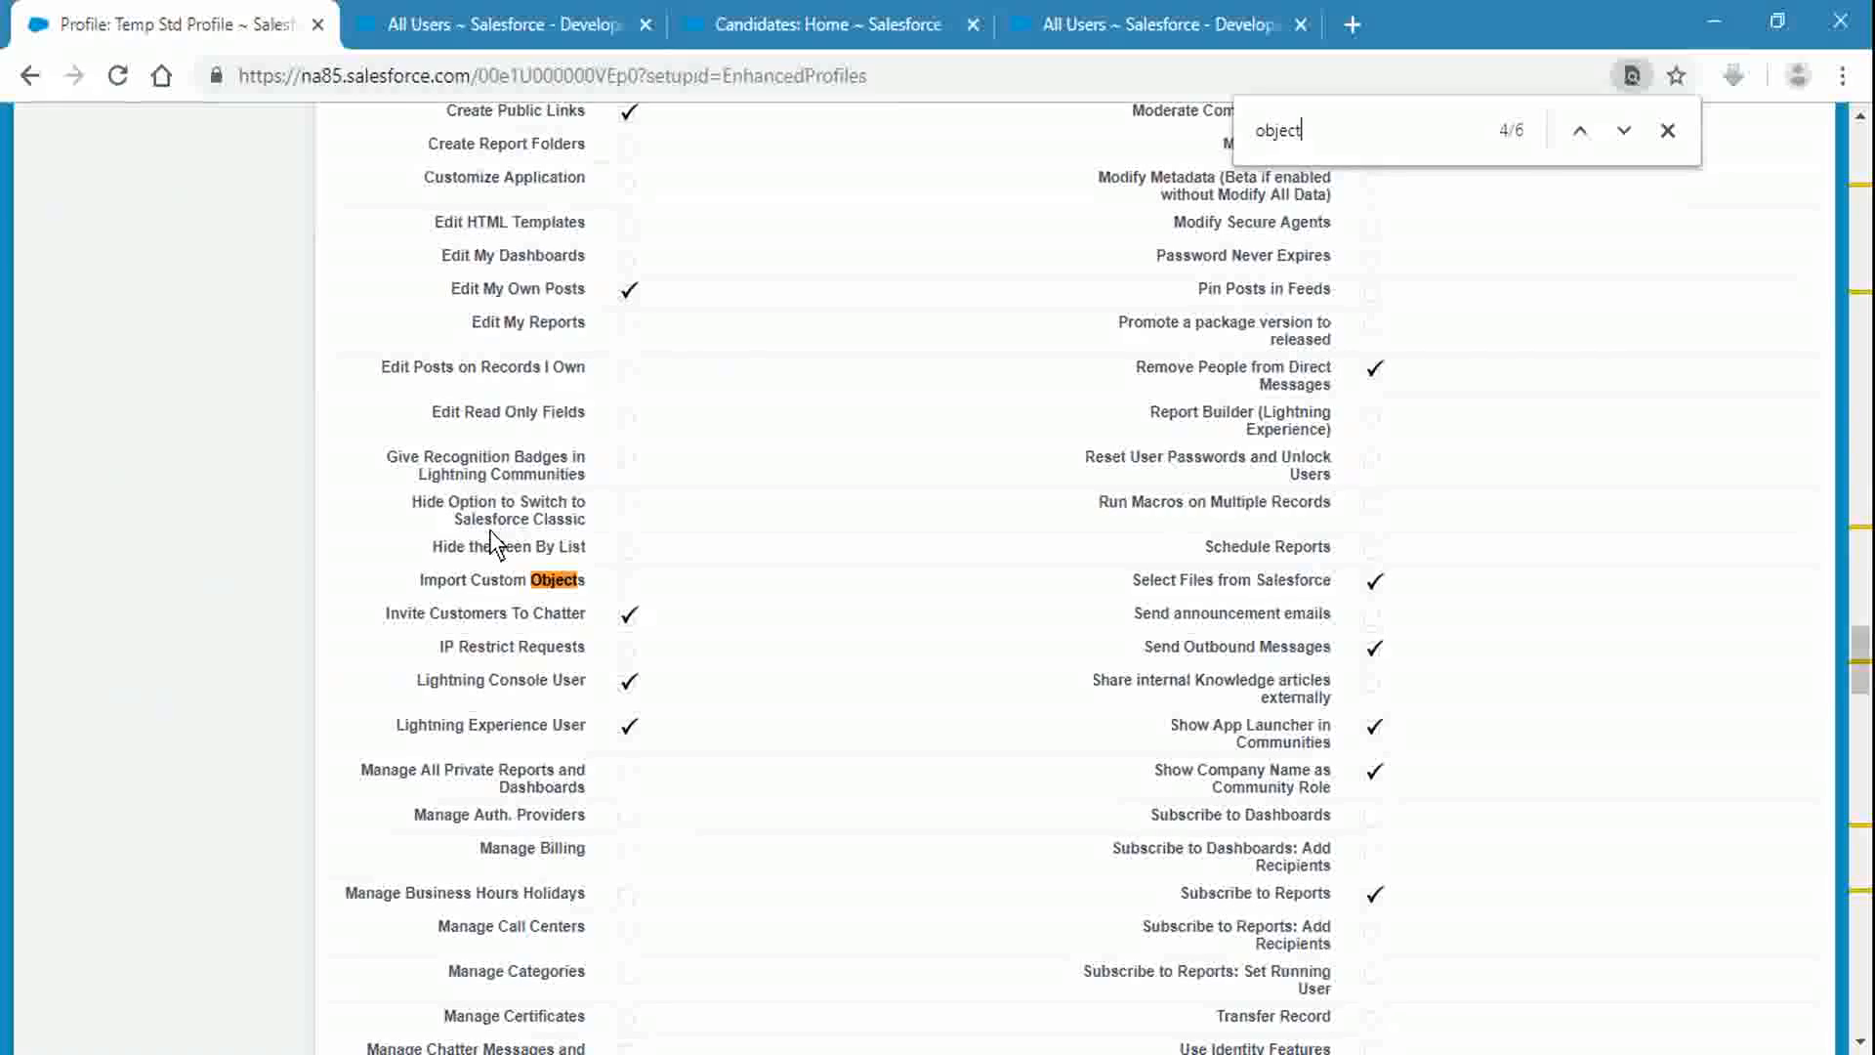
# Review the Standard and Custom Object Permissions sections, noting Candidates has no access, then return to the top
pyautogui.press('Return')
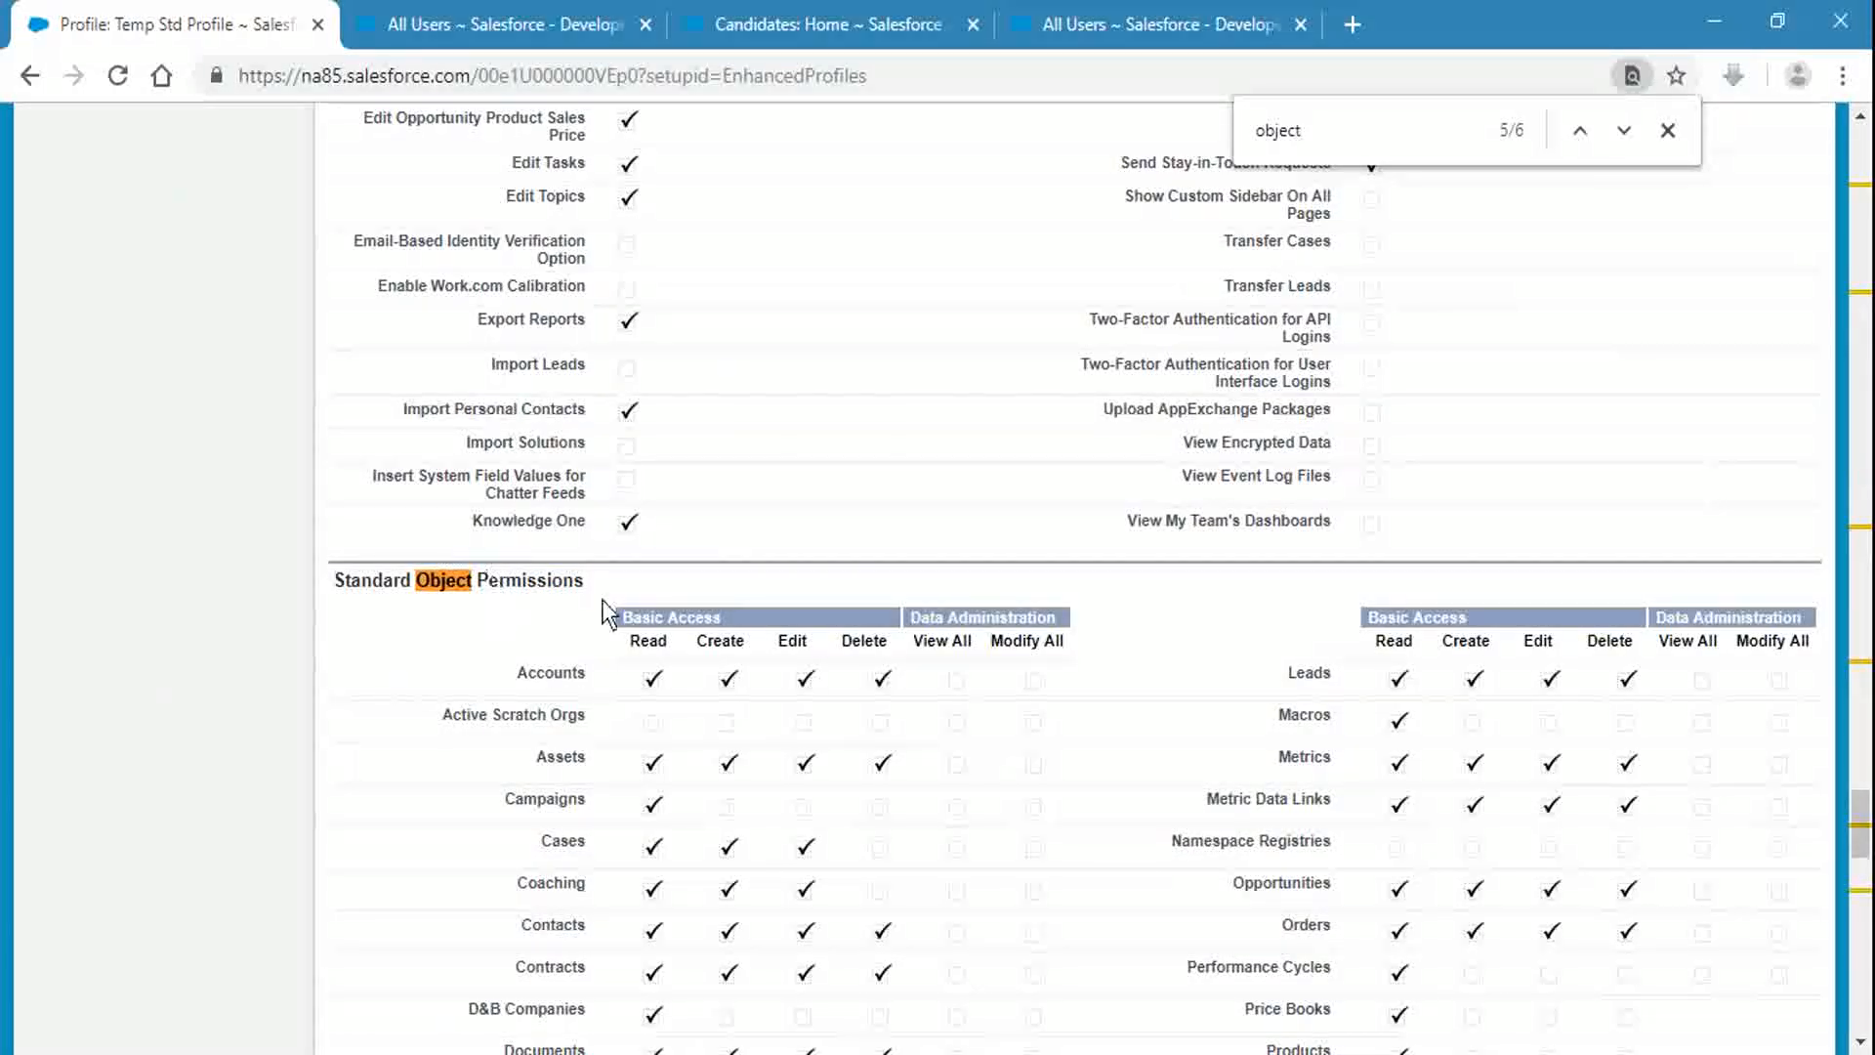
pyautogui.click(1669, 131)
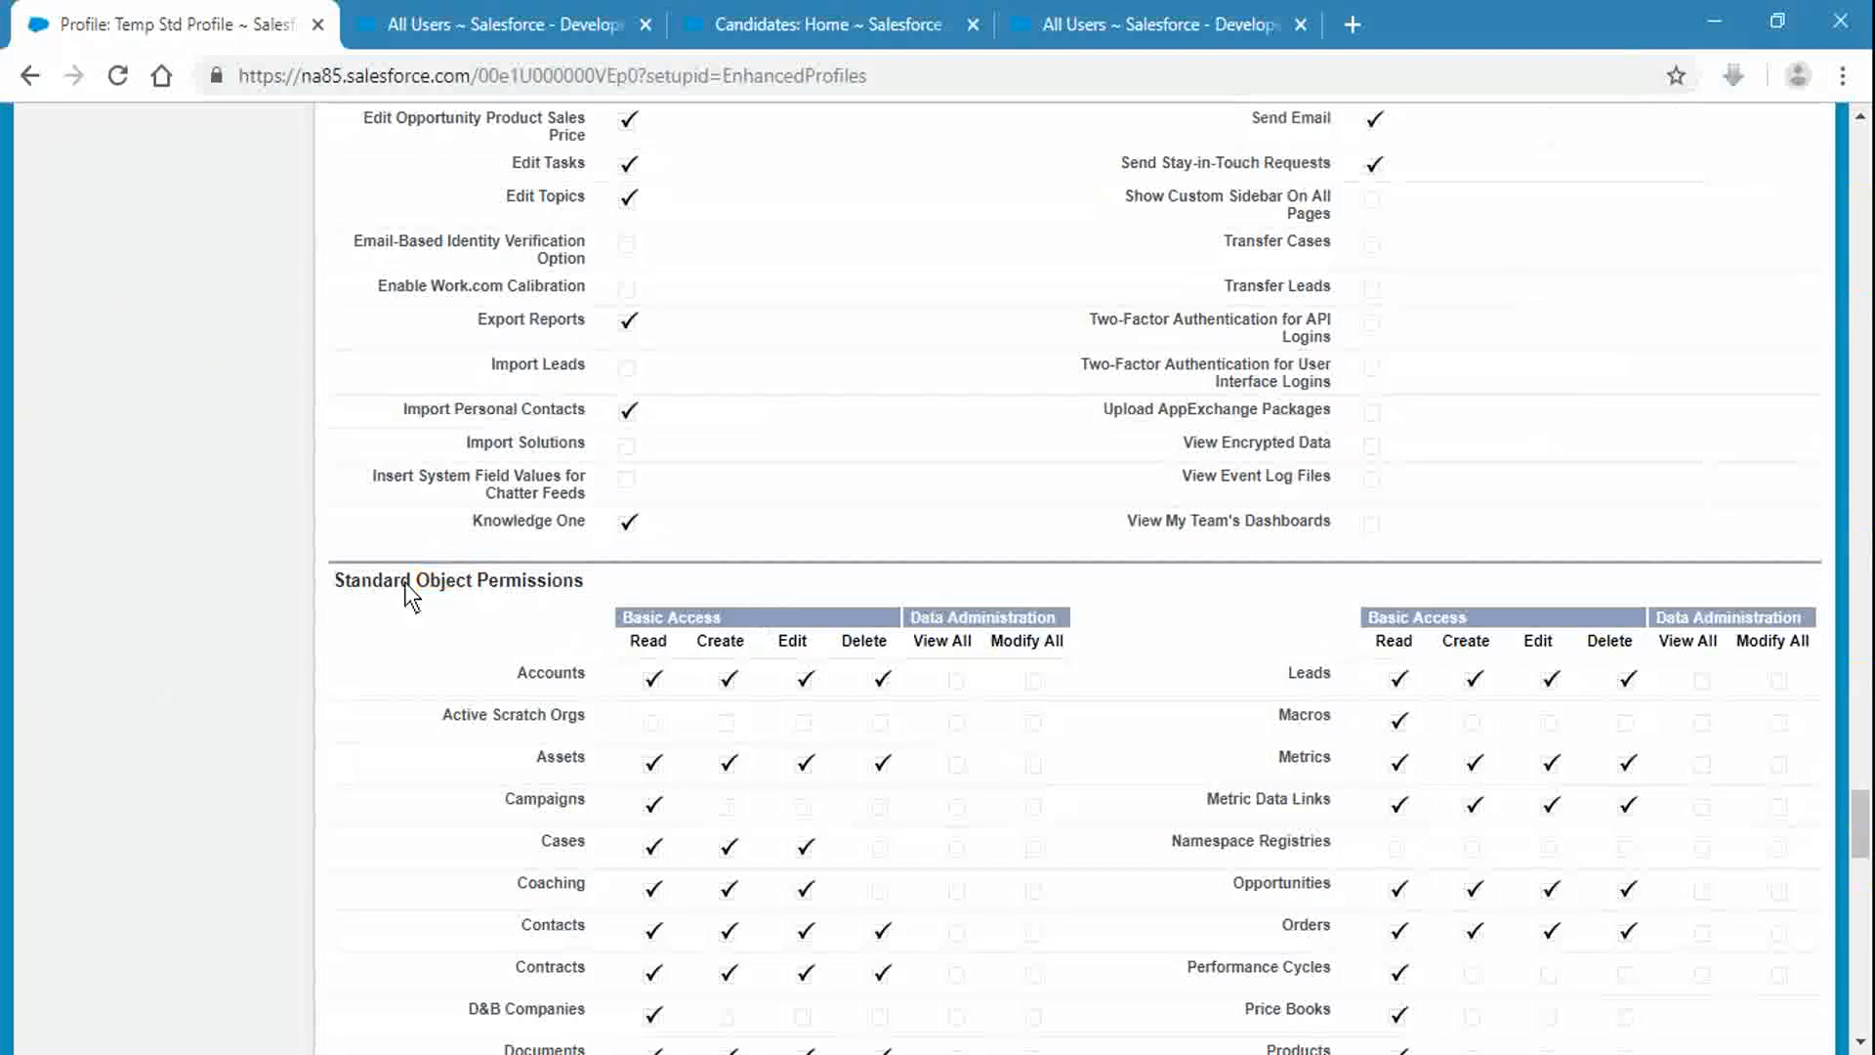
pyautogui.moveTo(332, 584); pyautogui.dragTo(588, 584)
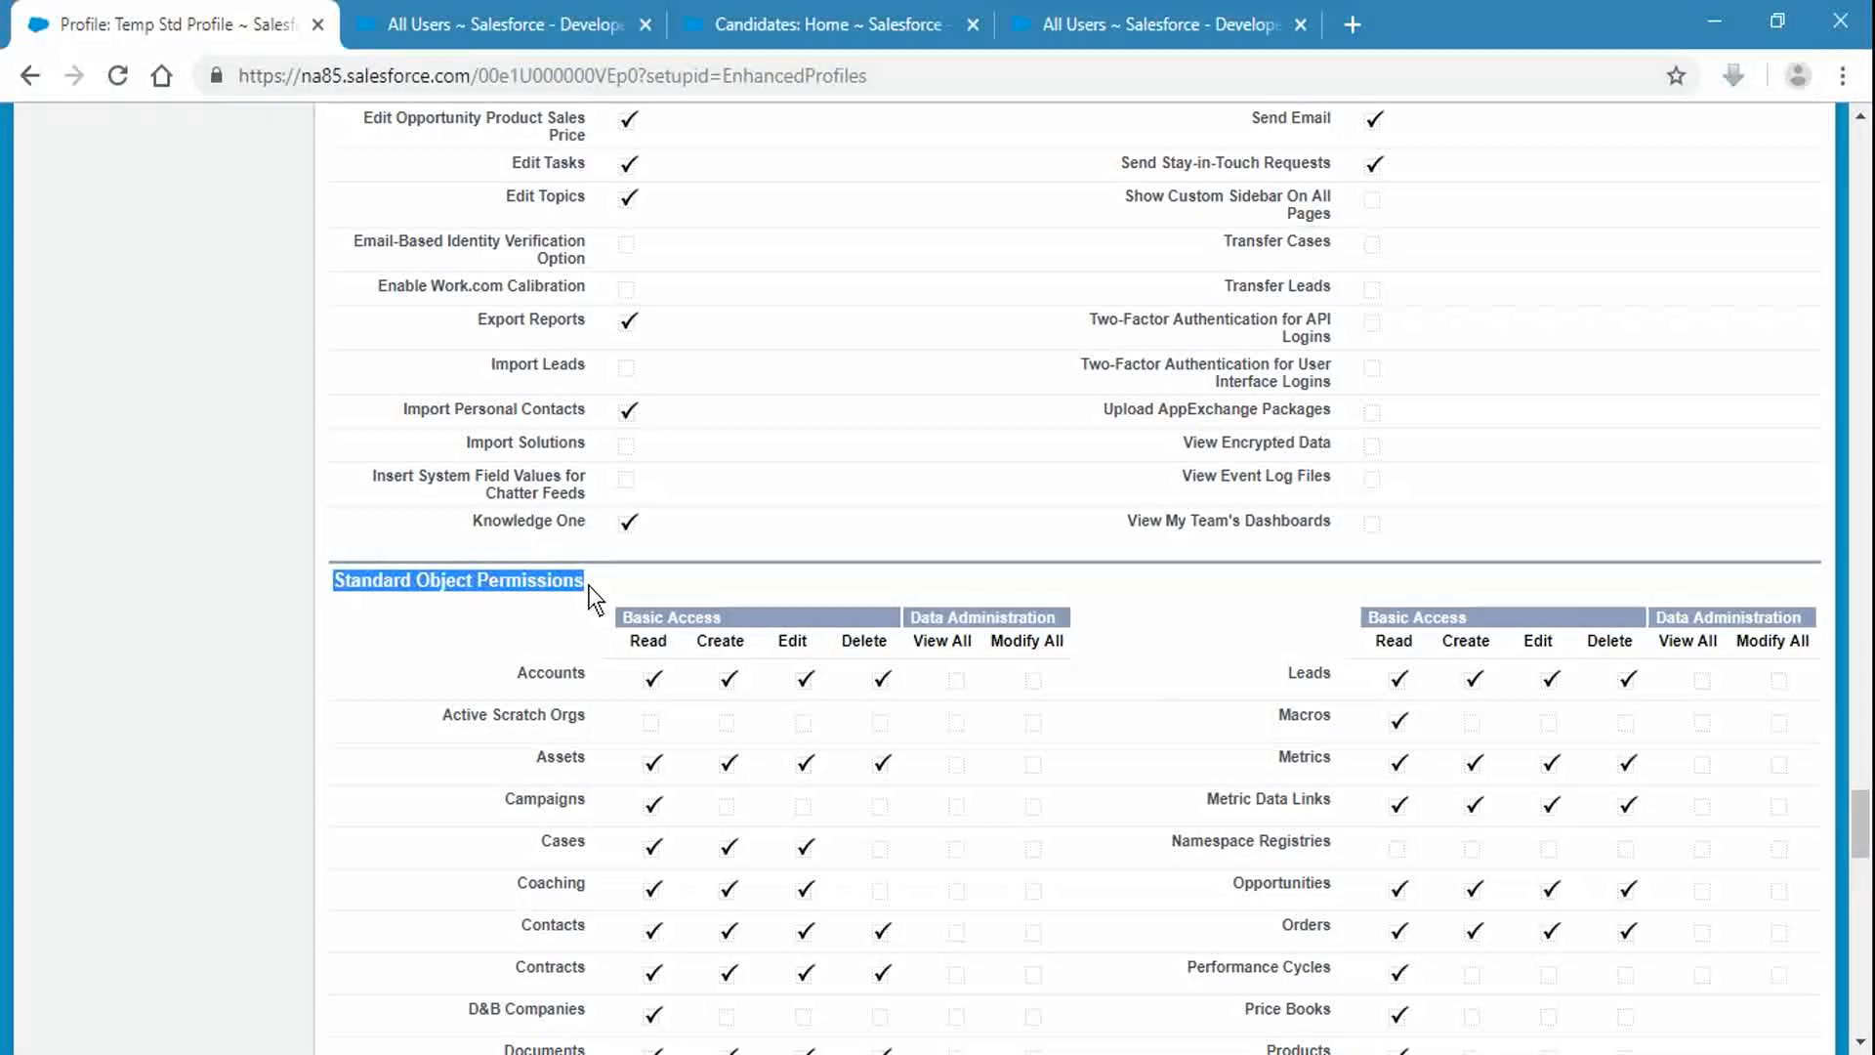
pyautogui.scroll(-12, 654, 759)
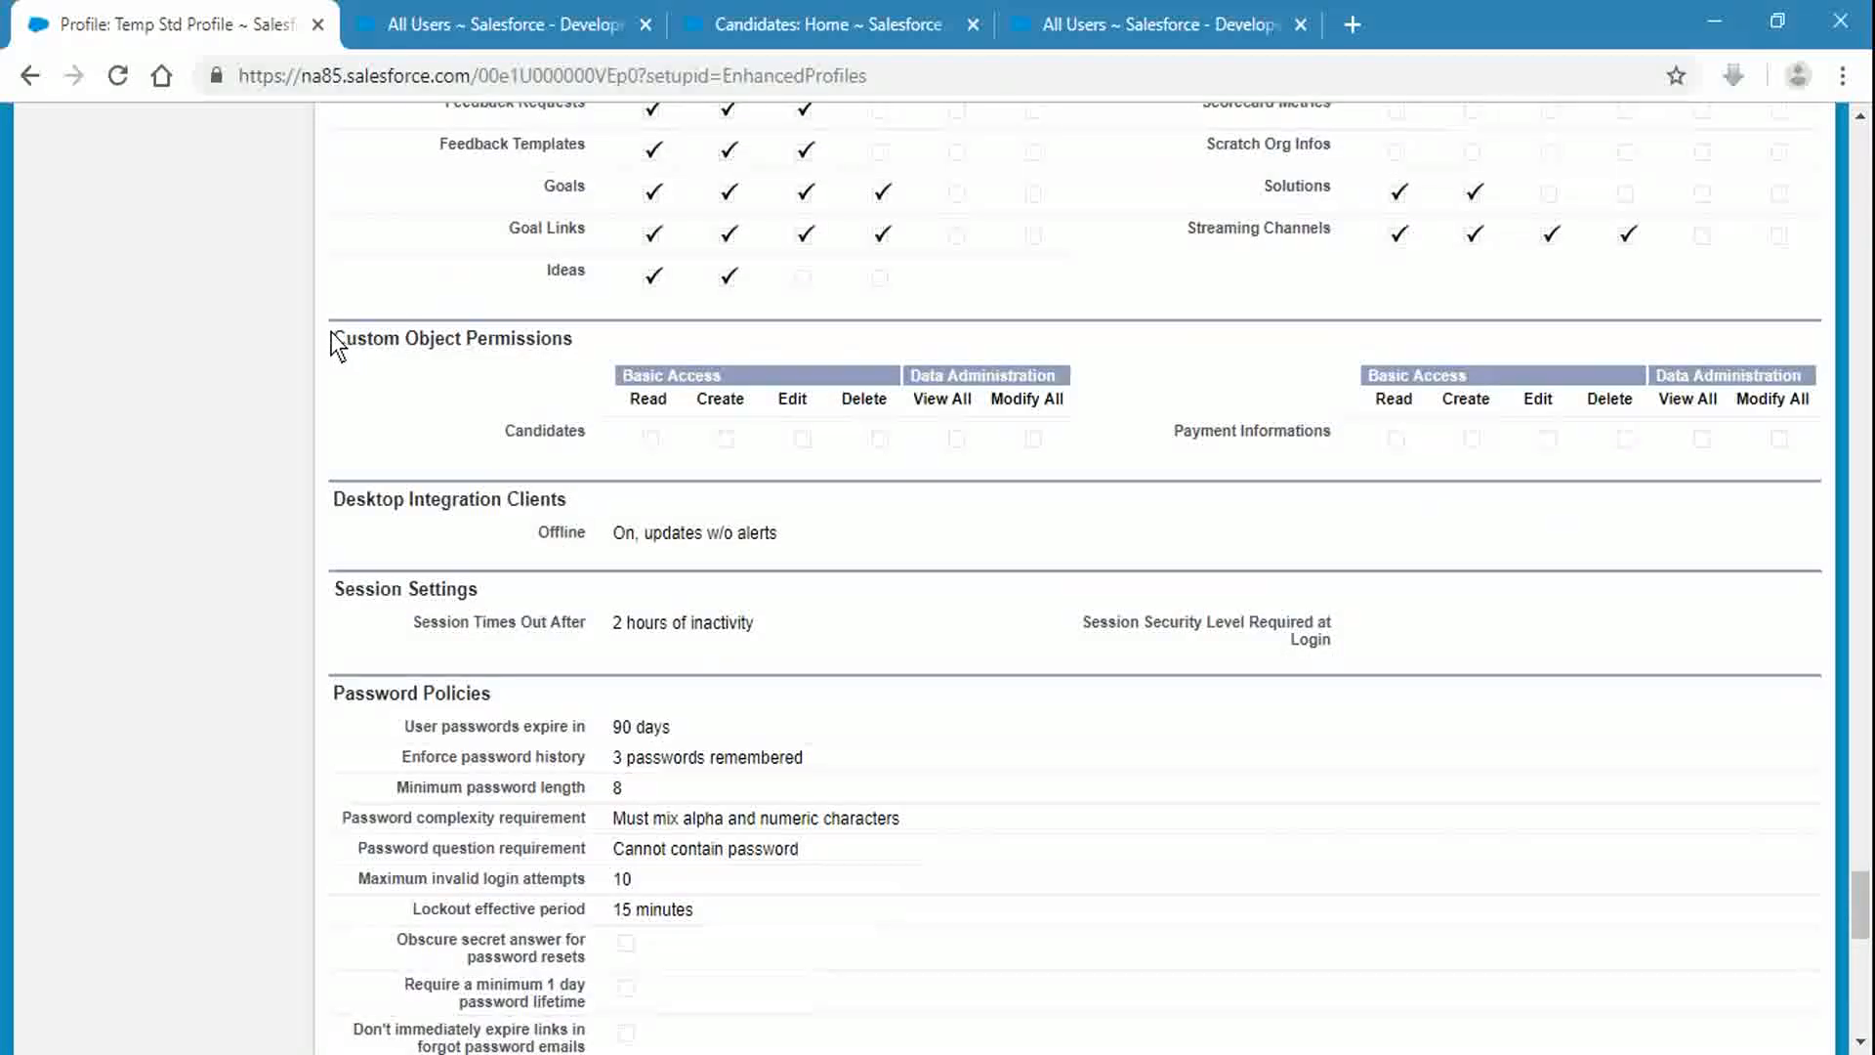
pyautogui.moveTo(334, 342); pyautogui.dragTo(607, 351)
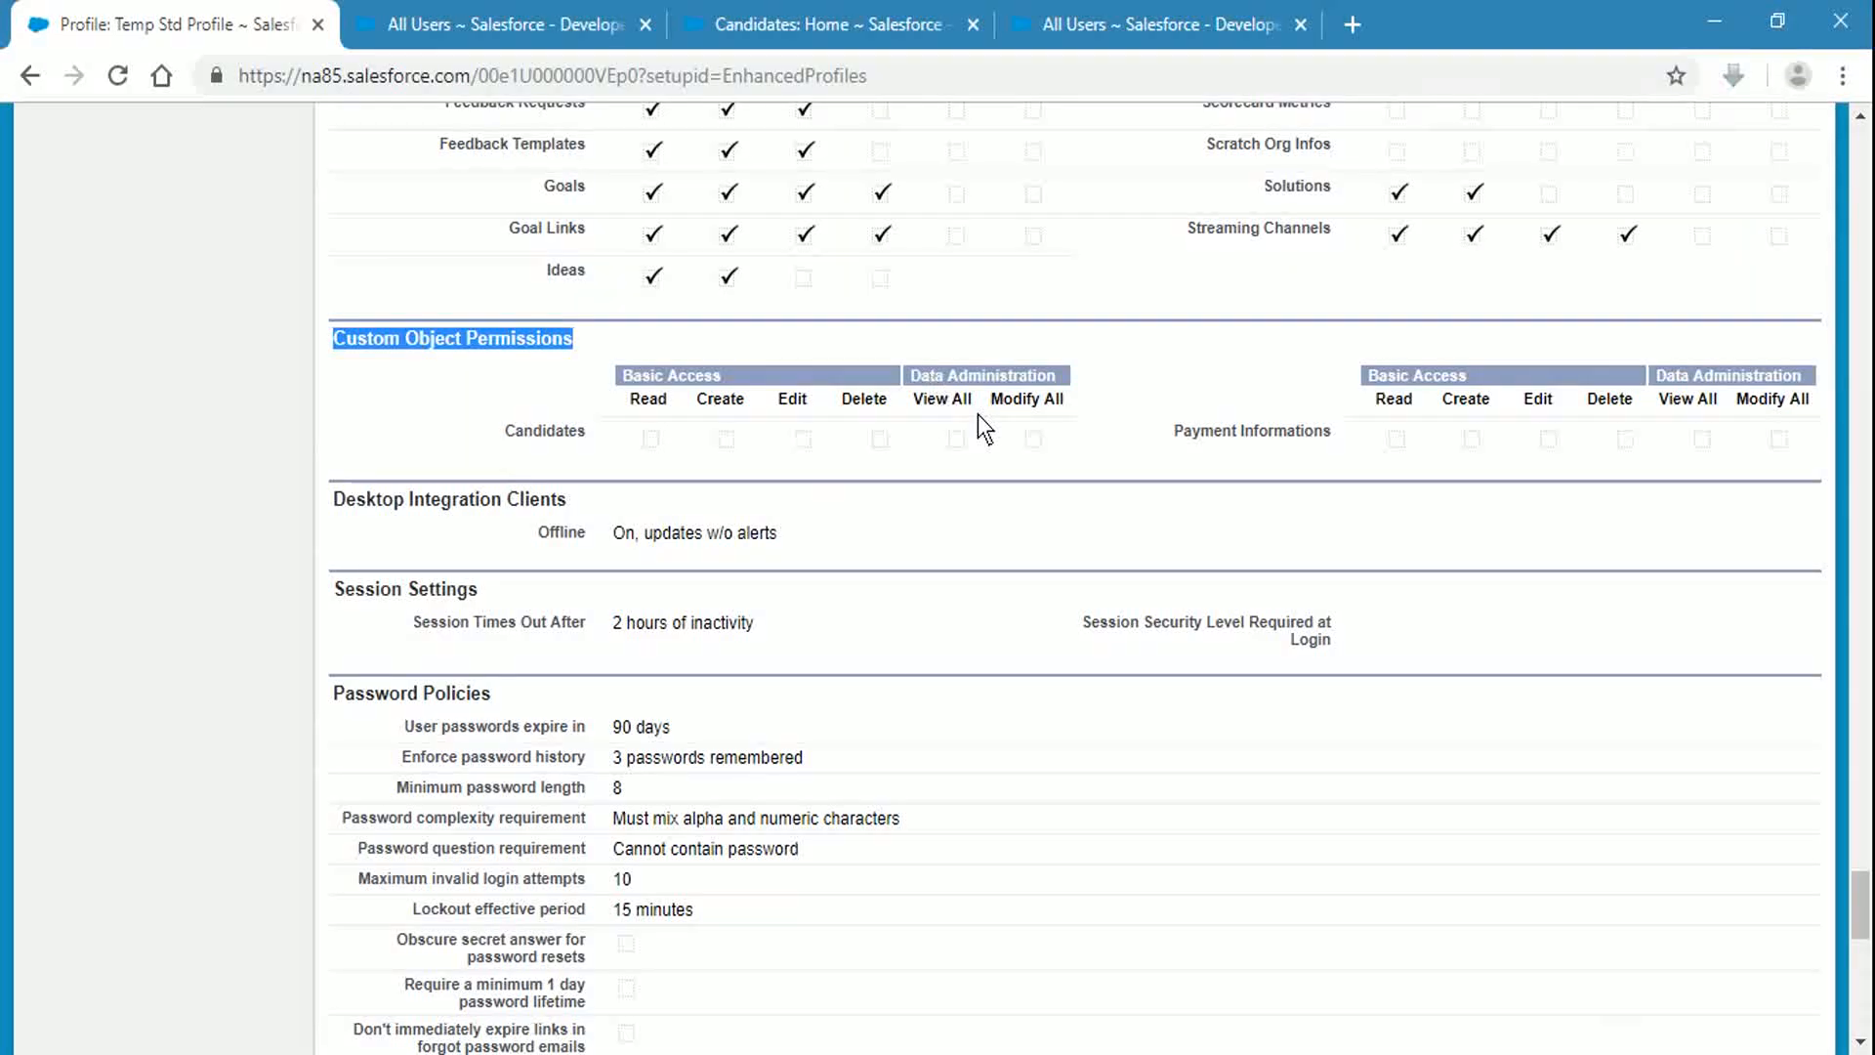
pyautogui.scroll(20, 978, 414)
pyautogui.scroll(20, 977, 414)
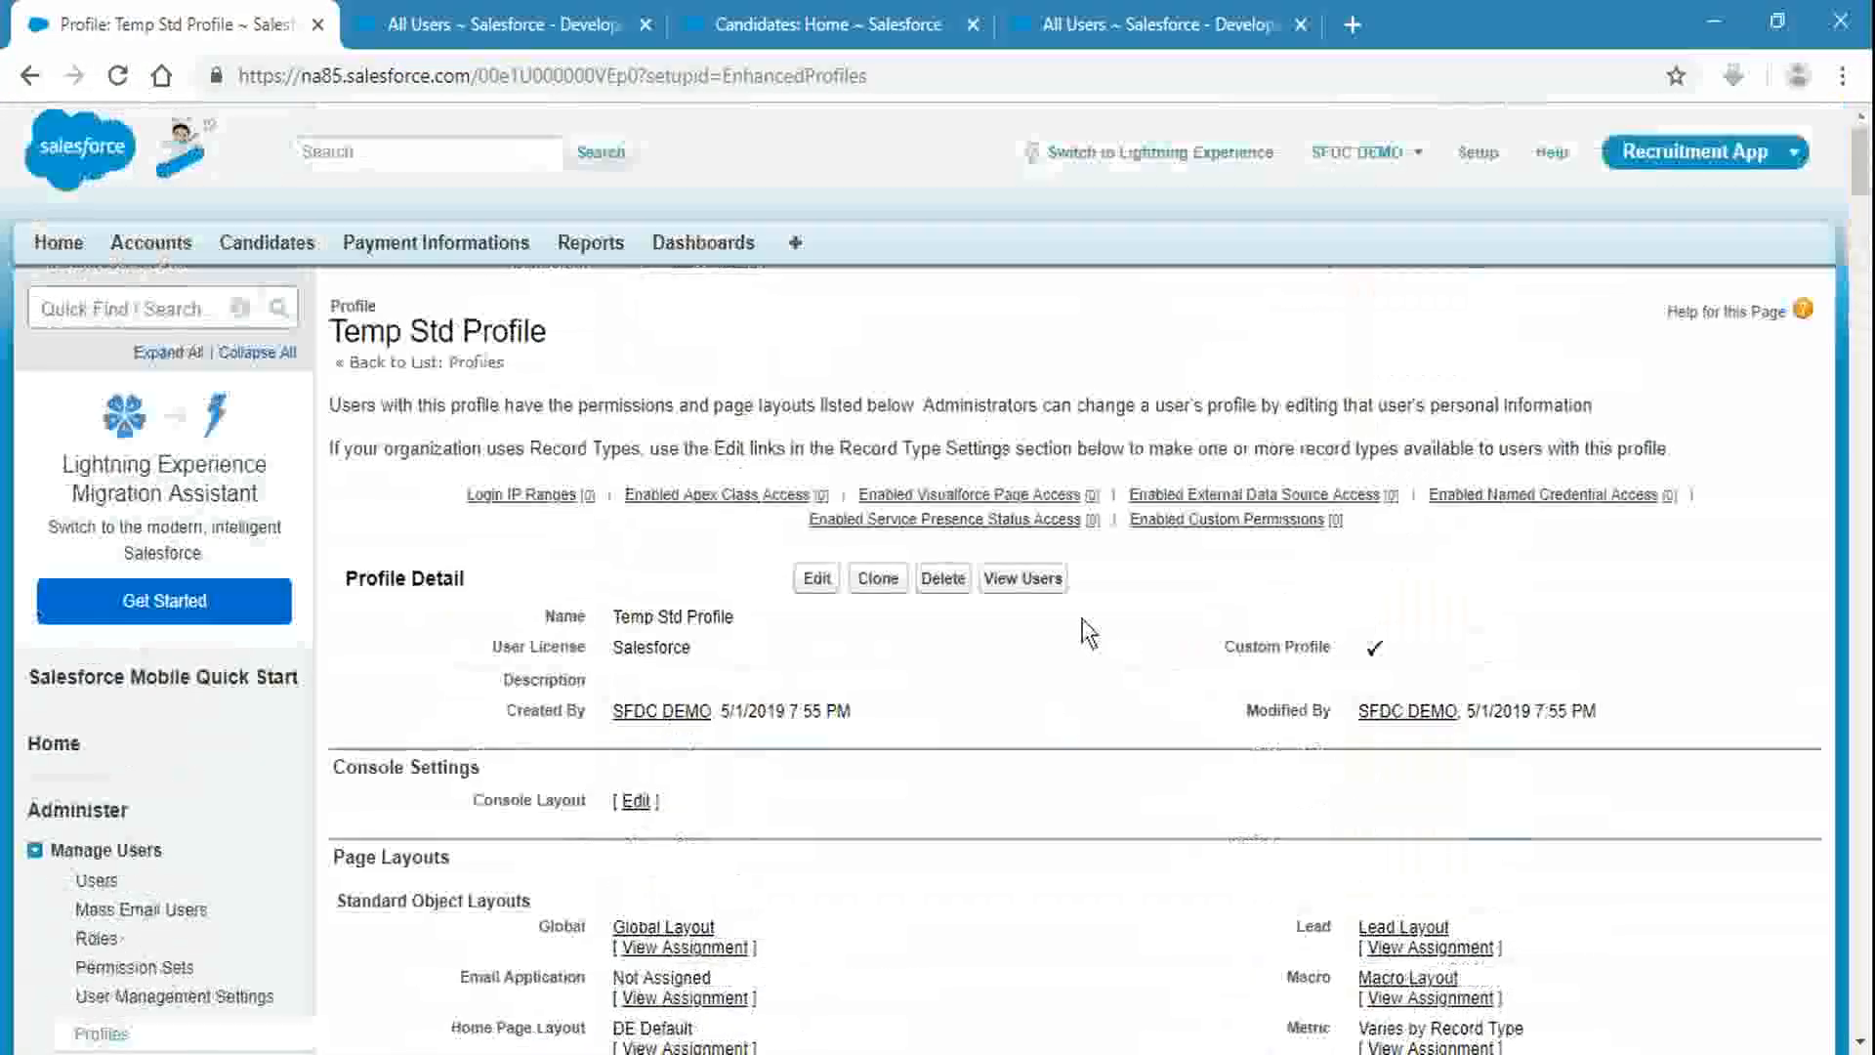
# Confirm Temp Std Profile has no assigned users, cancel Add Multiple Users, and go to All Users
pyautogui.click(1021, 582)
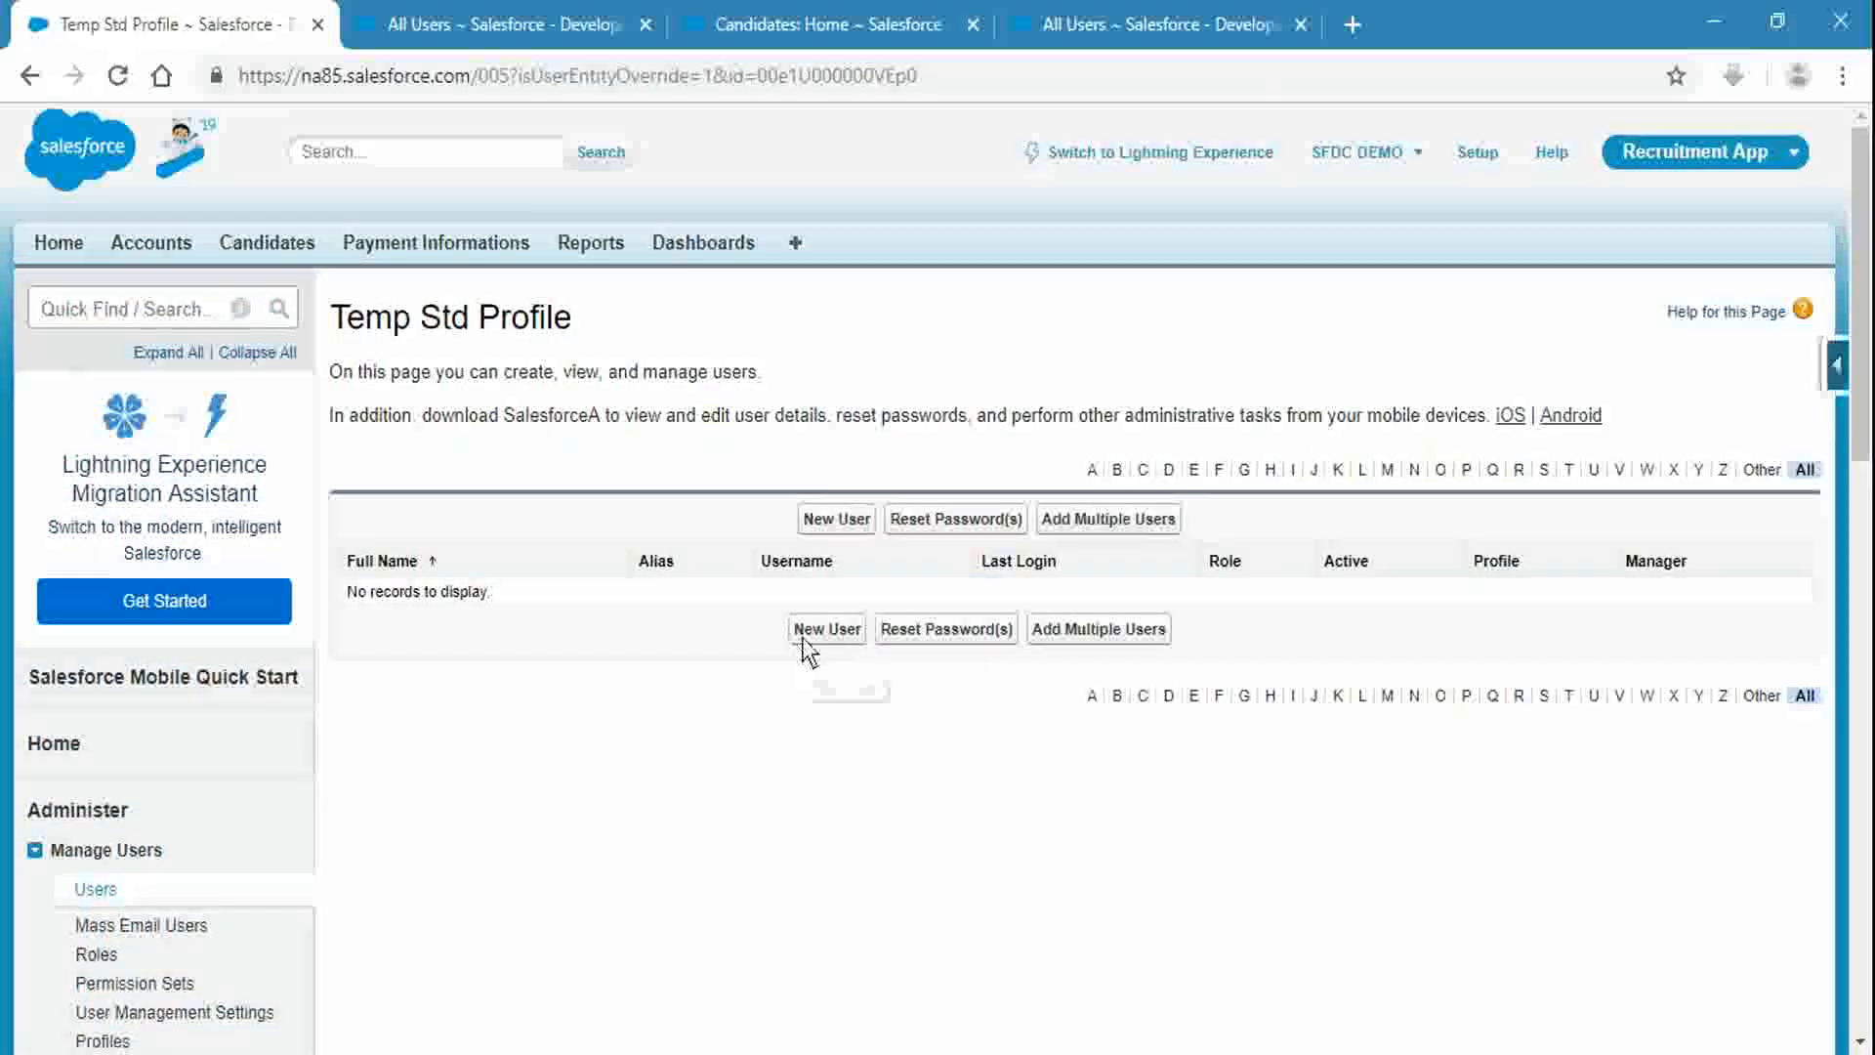
pyautogui.click(1113, 635)
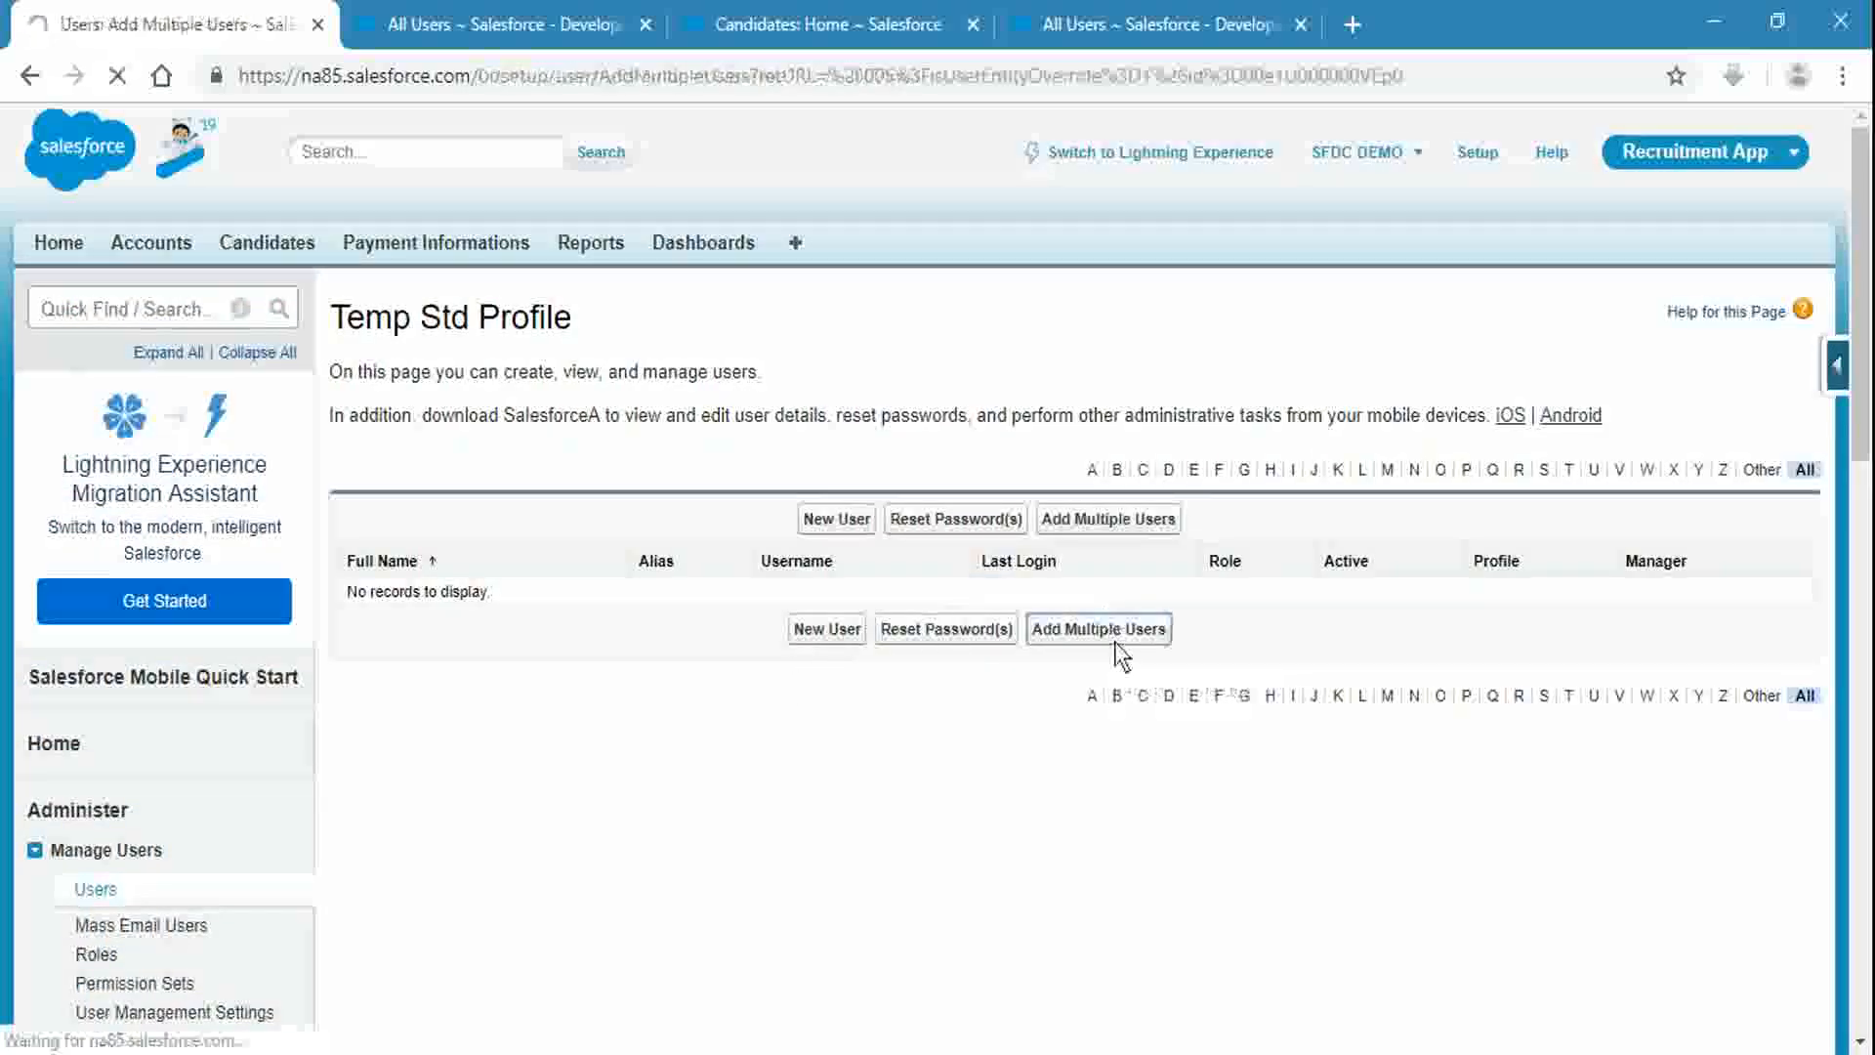
pyautogui.click(575, 681)
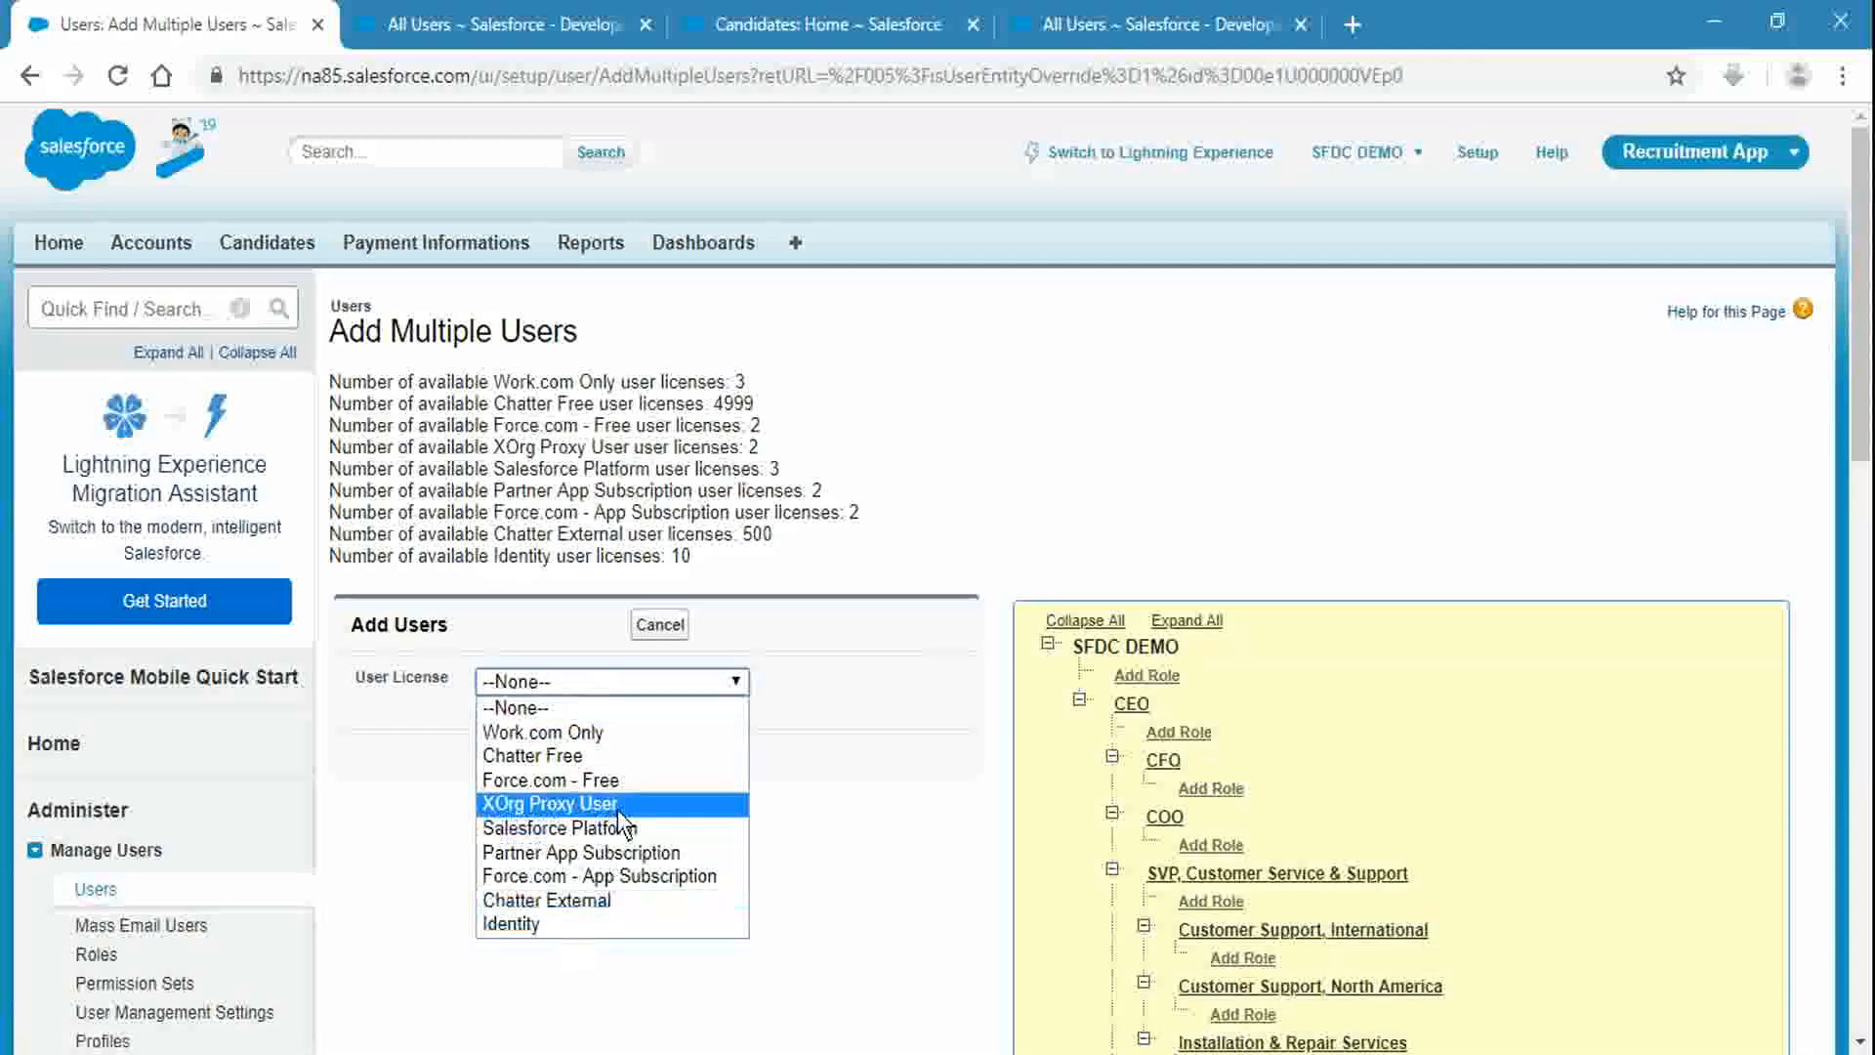
pyautogui.click(990, 668)
pyautogui.click(664, 627)
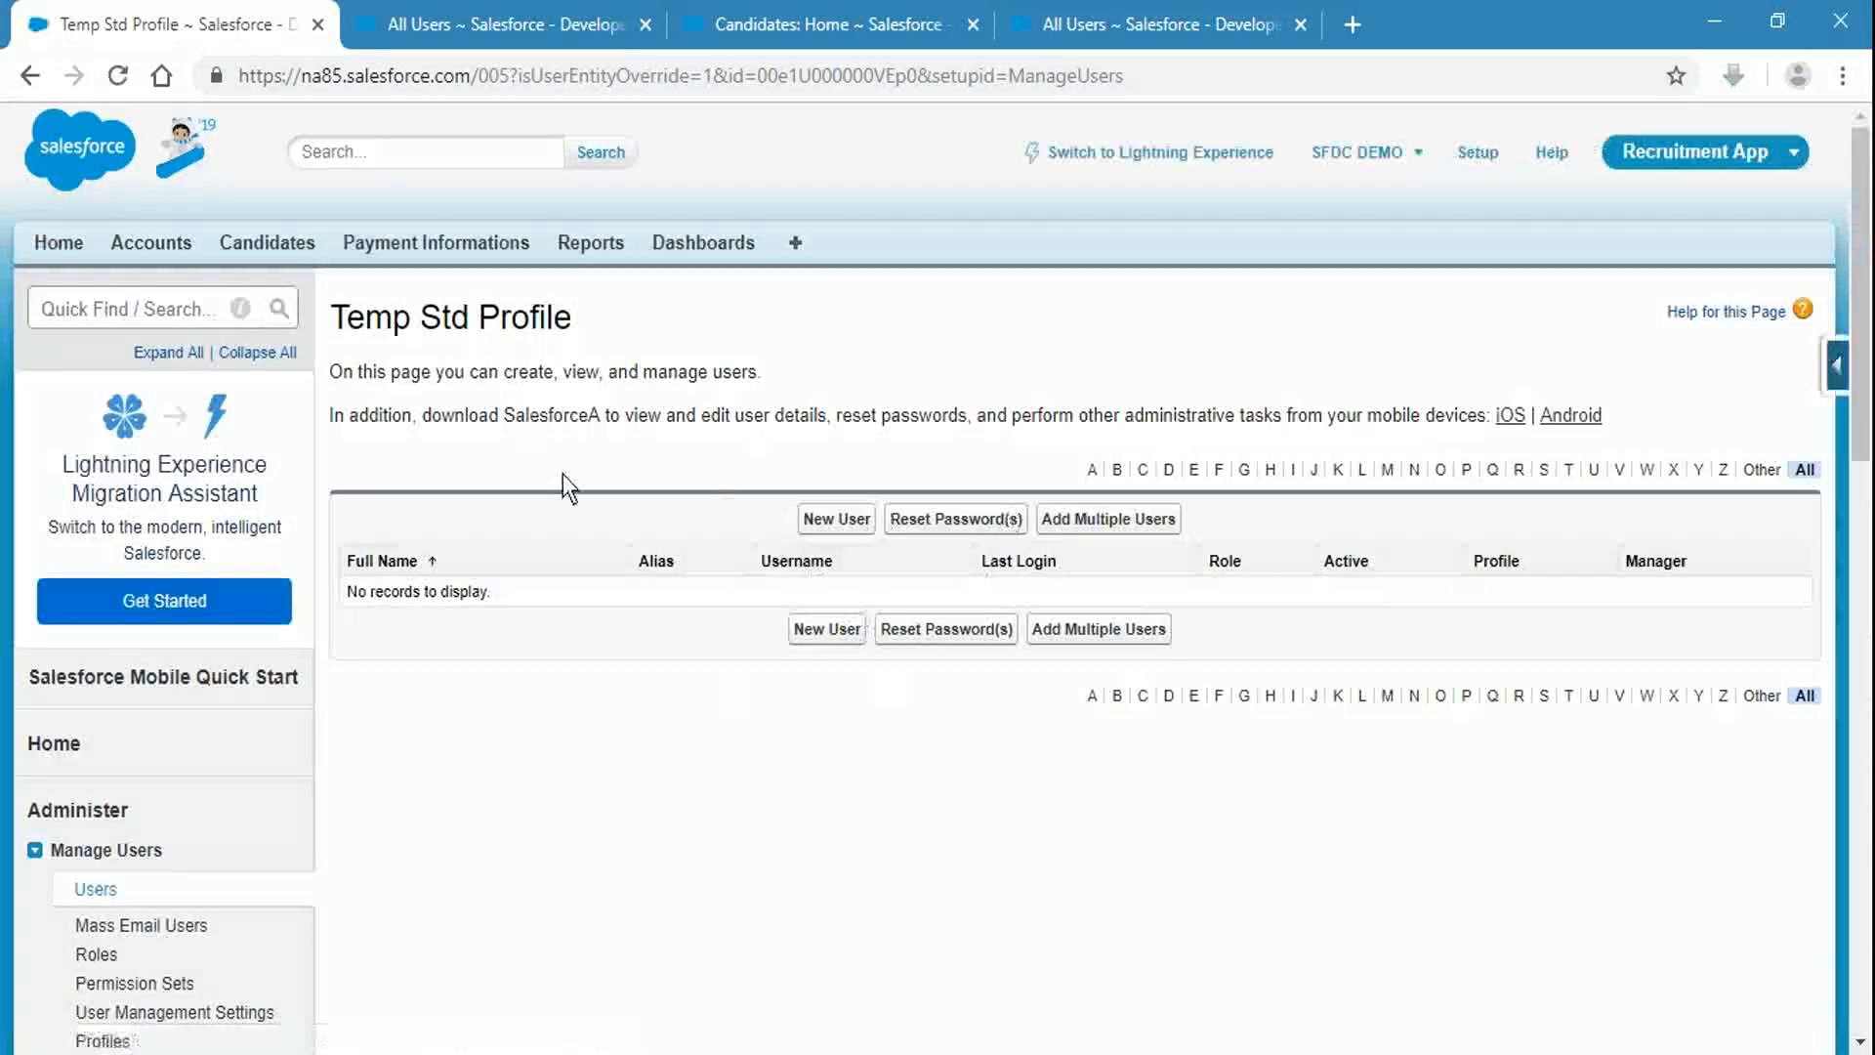
pyautogui.scroll(-4, 235, 669)
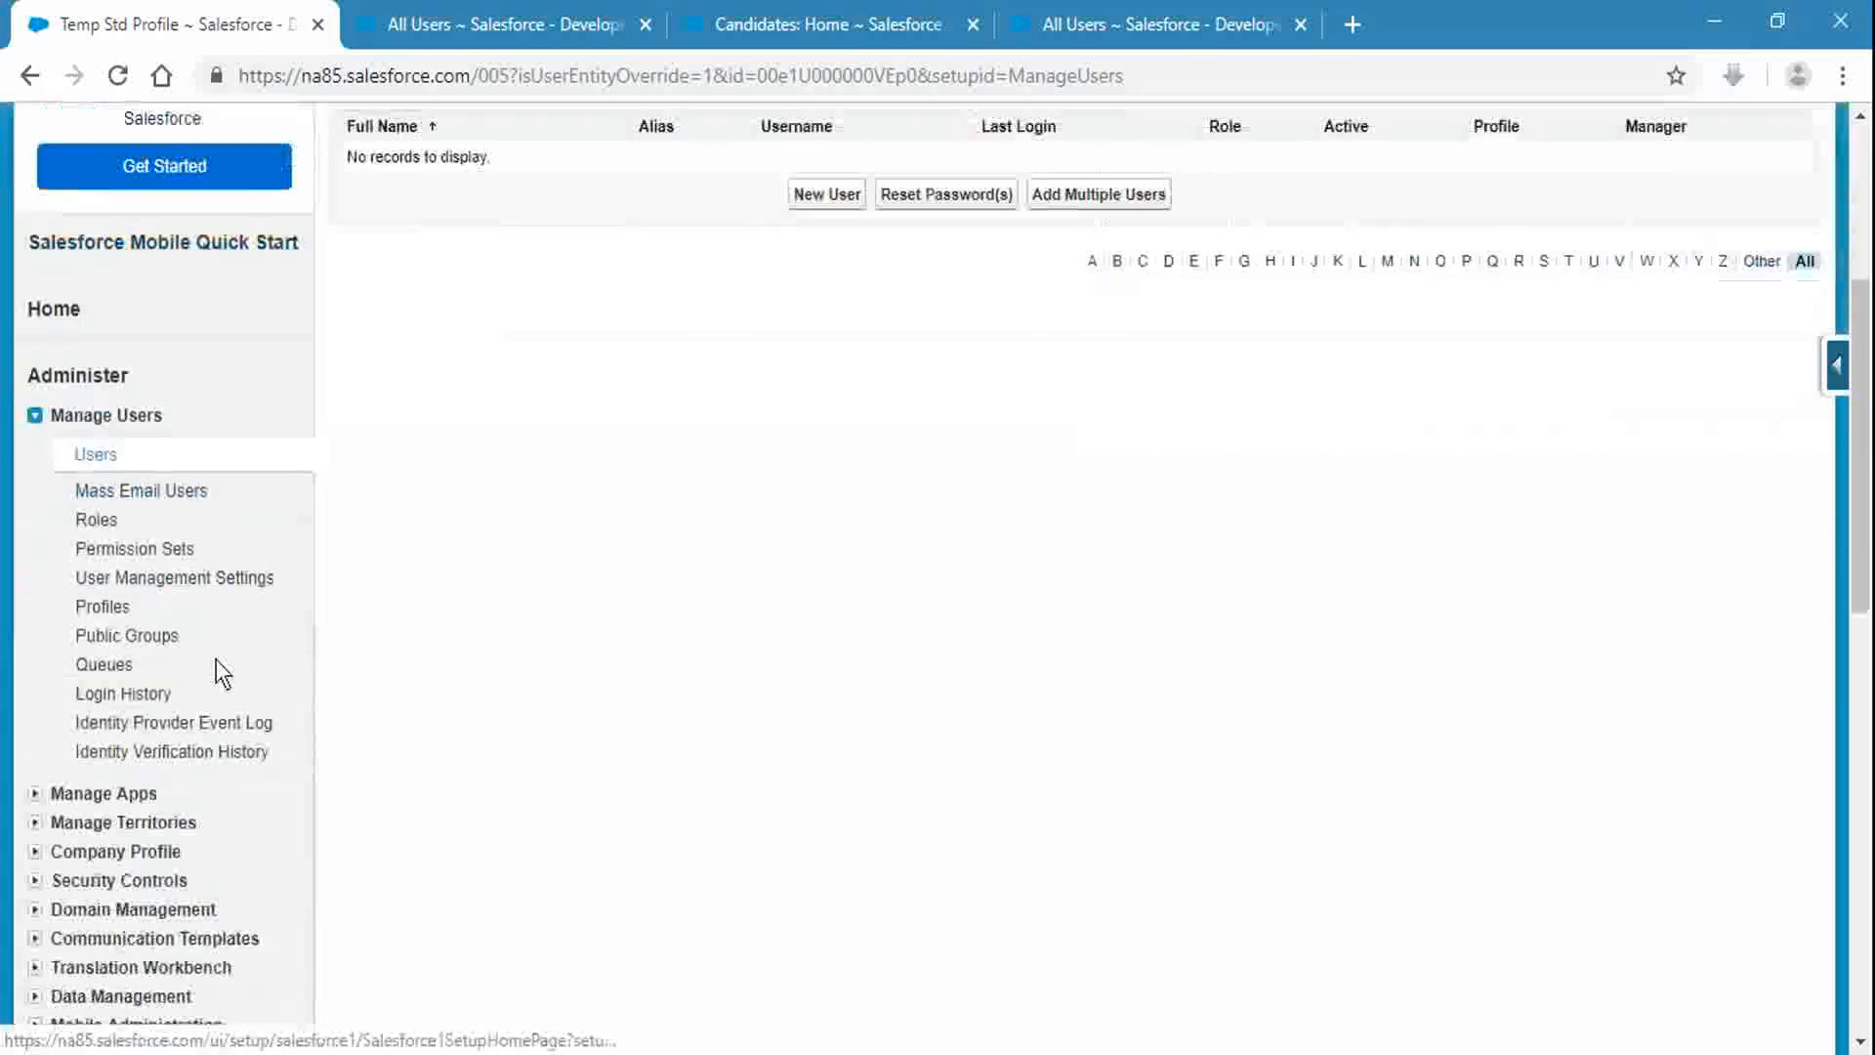
pyautogui.click(117, 490)
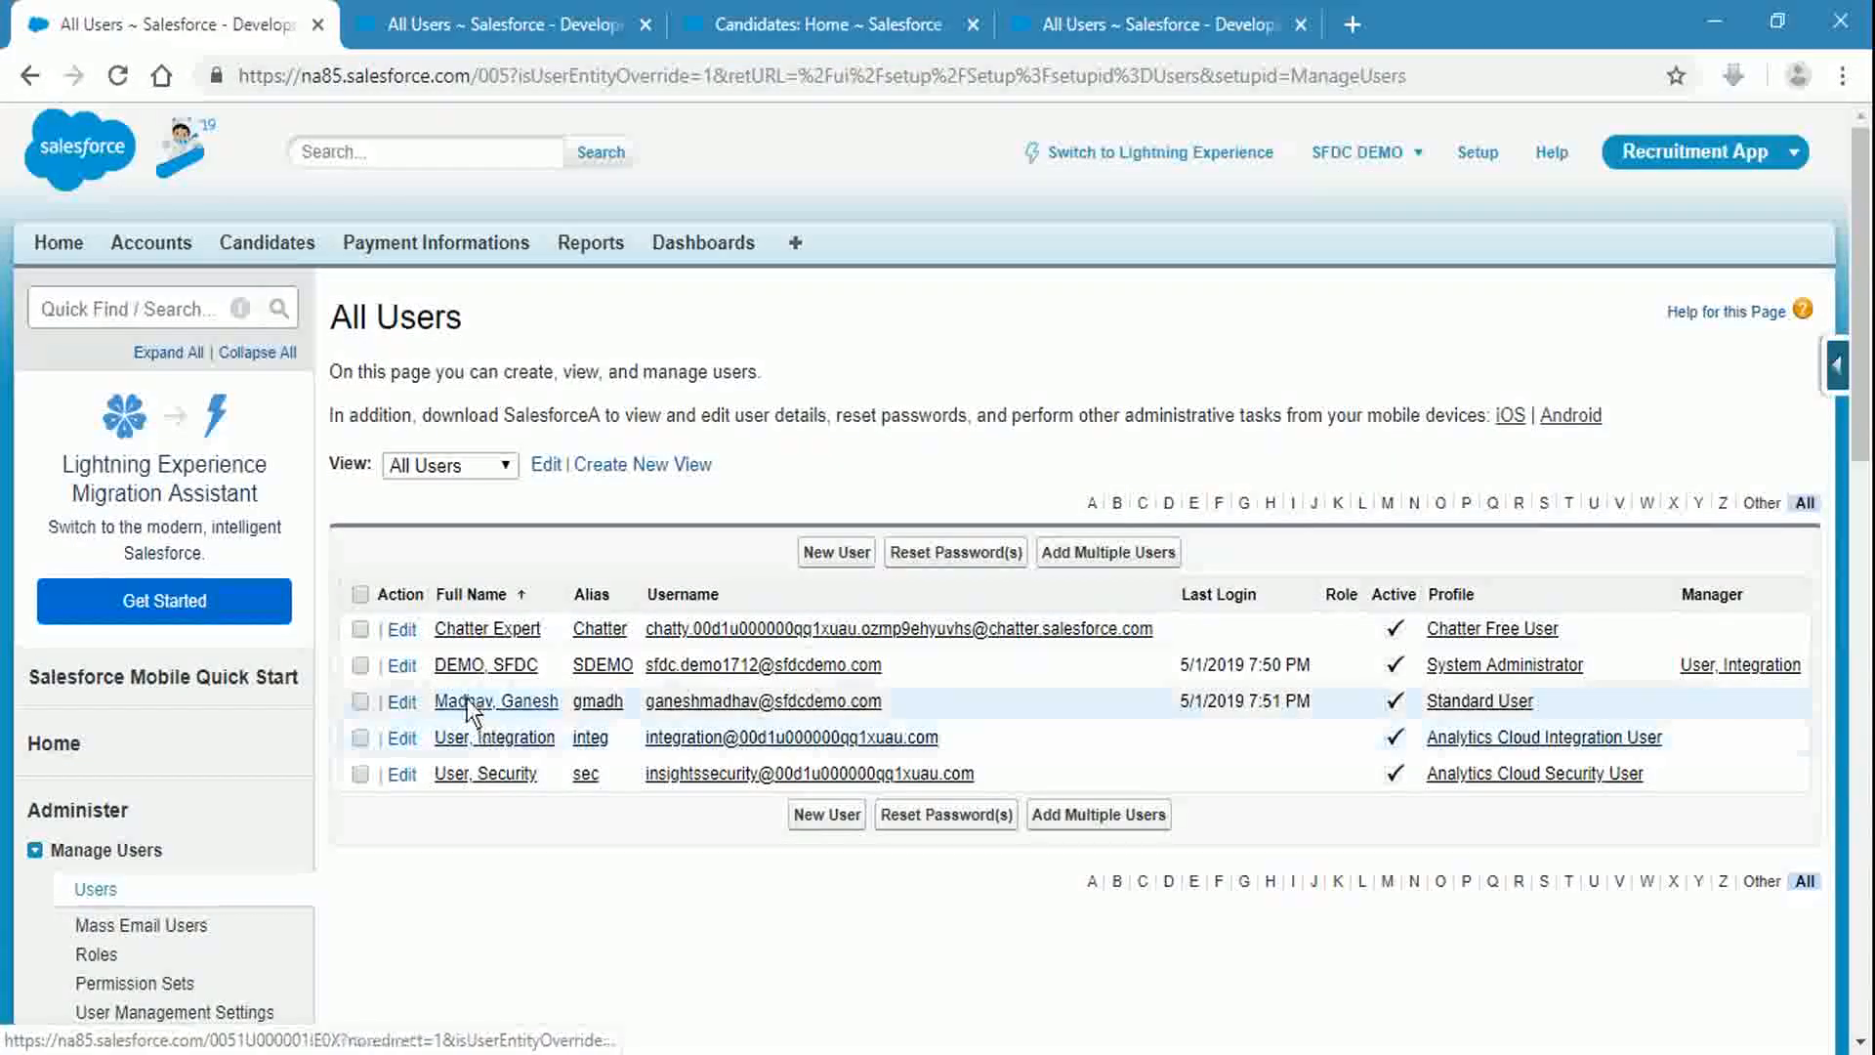
# Change the demo user's profile from Standard User to Temp Std Profile and save it
pyautogui.click(466, 701)
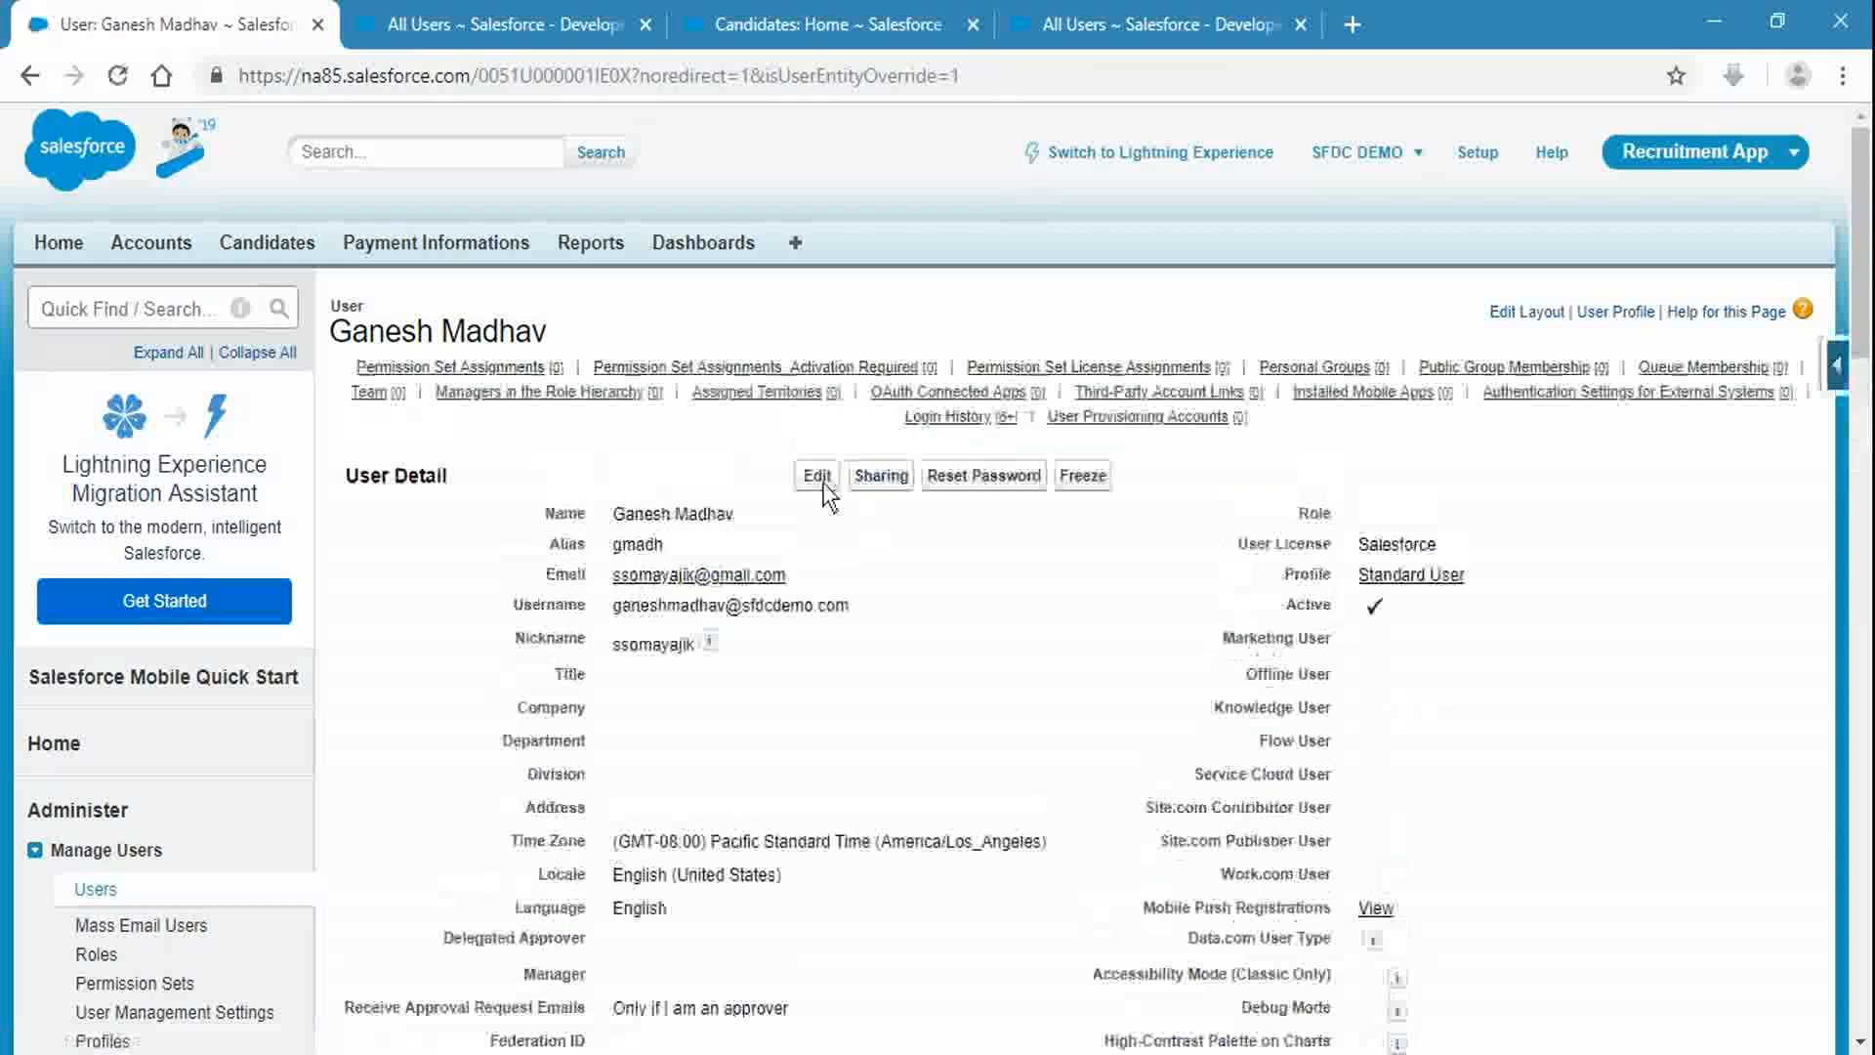
pyautogui.click(822, 482)
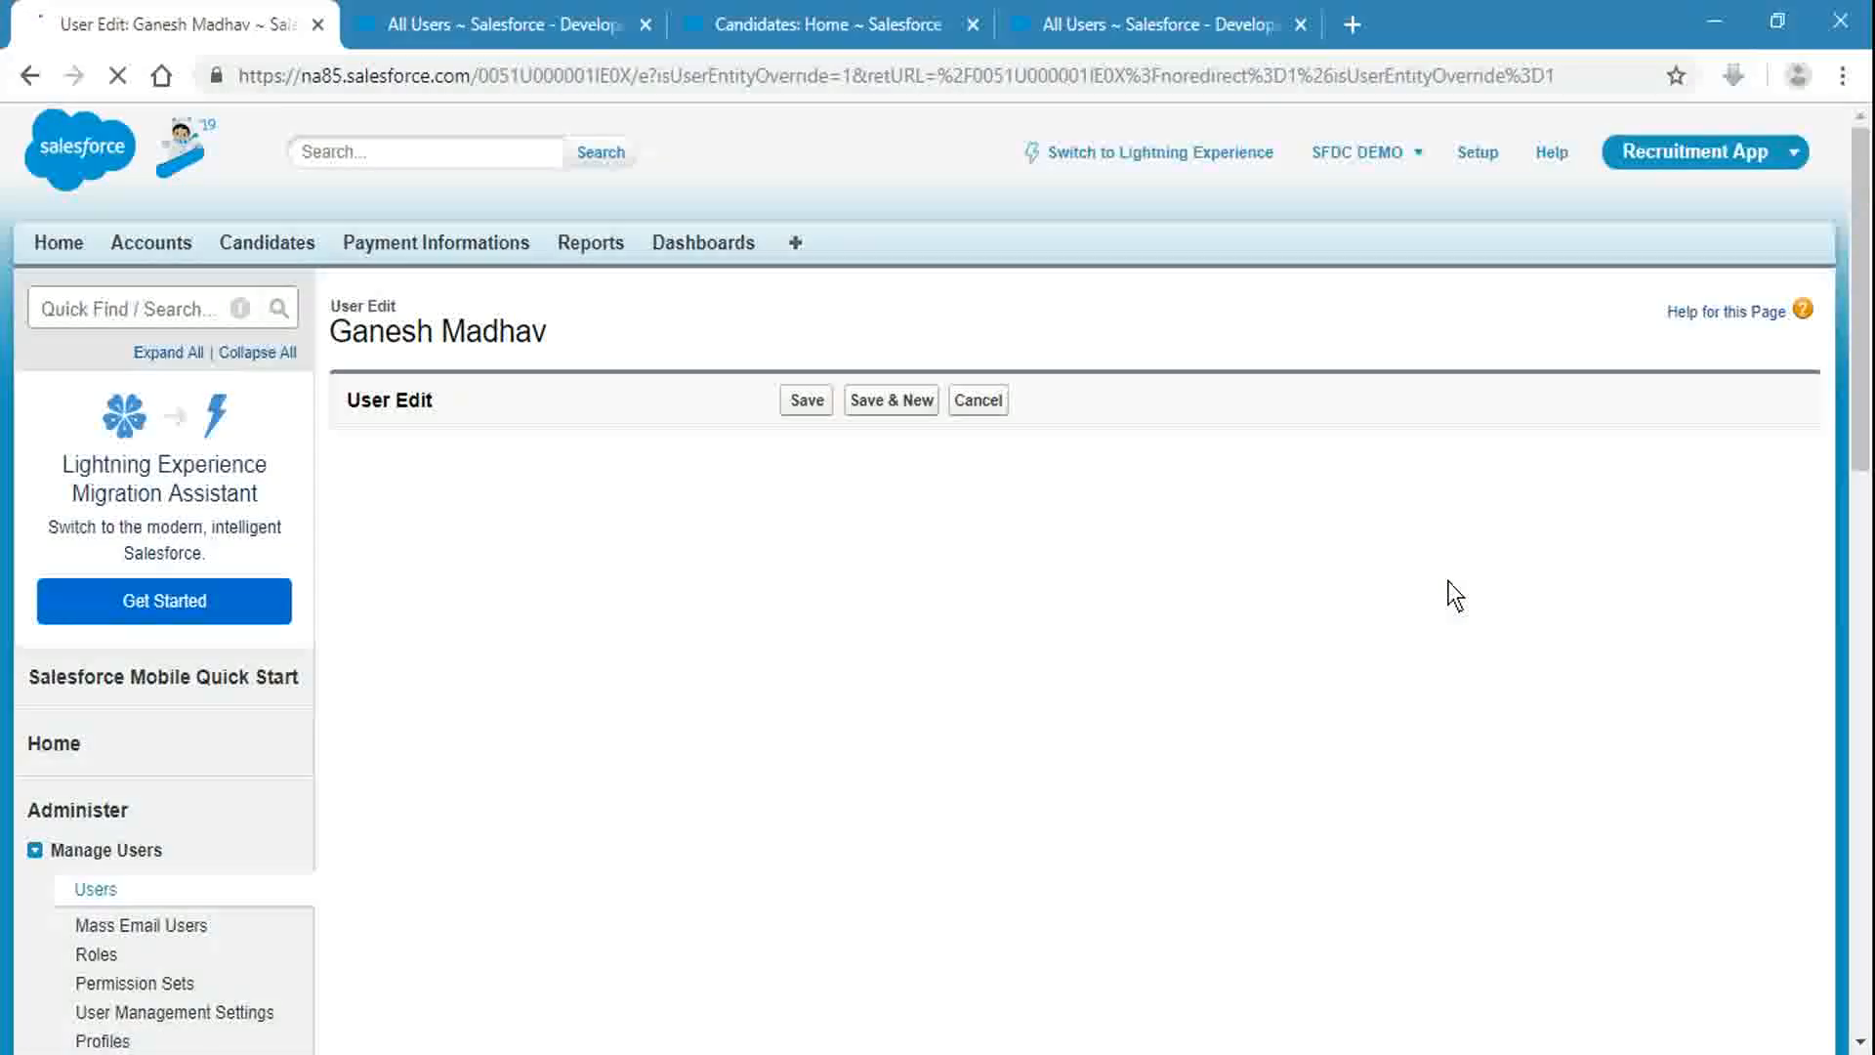
pyautogui.click(1450, 564)
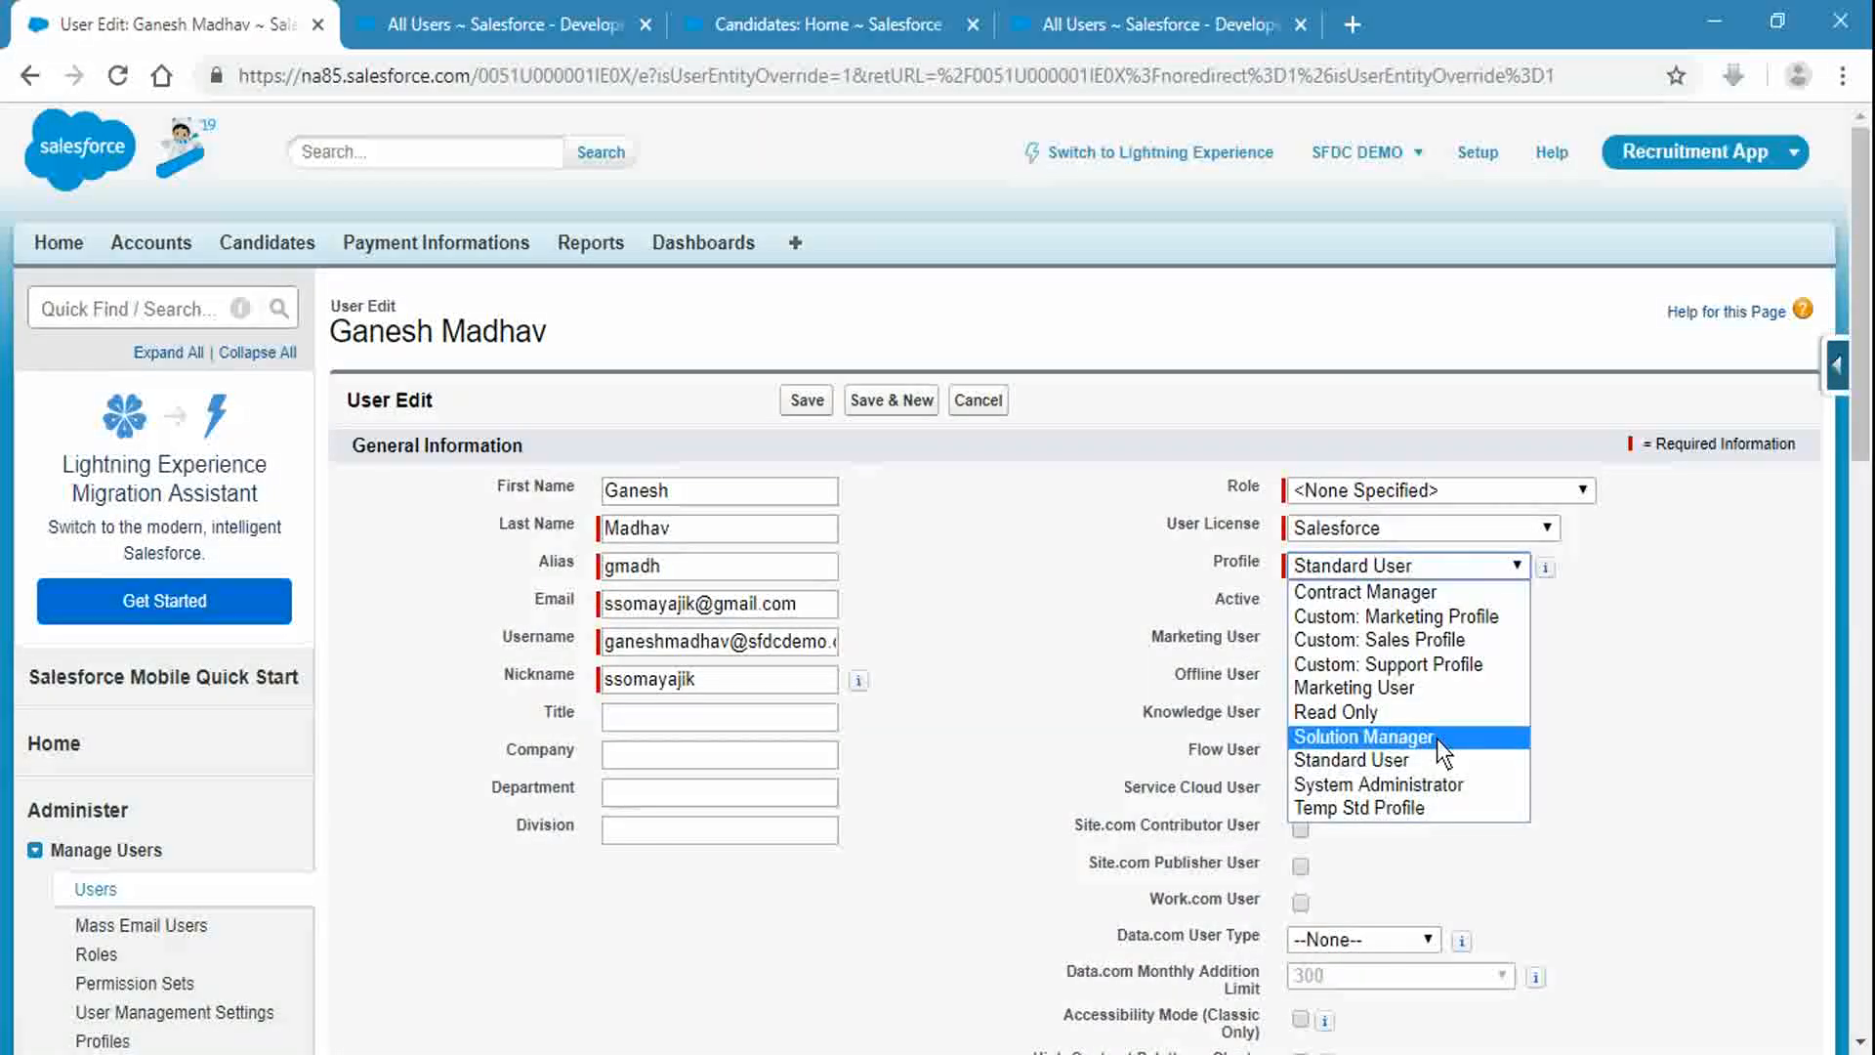
pyautogui.click(1416, 806)
pyautogui.click(810, 405)
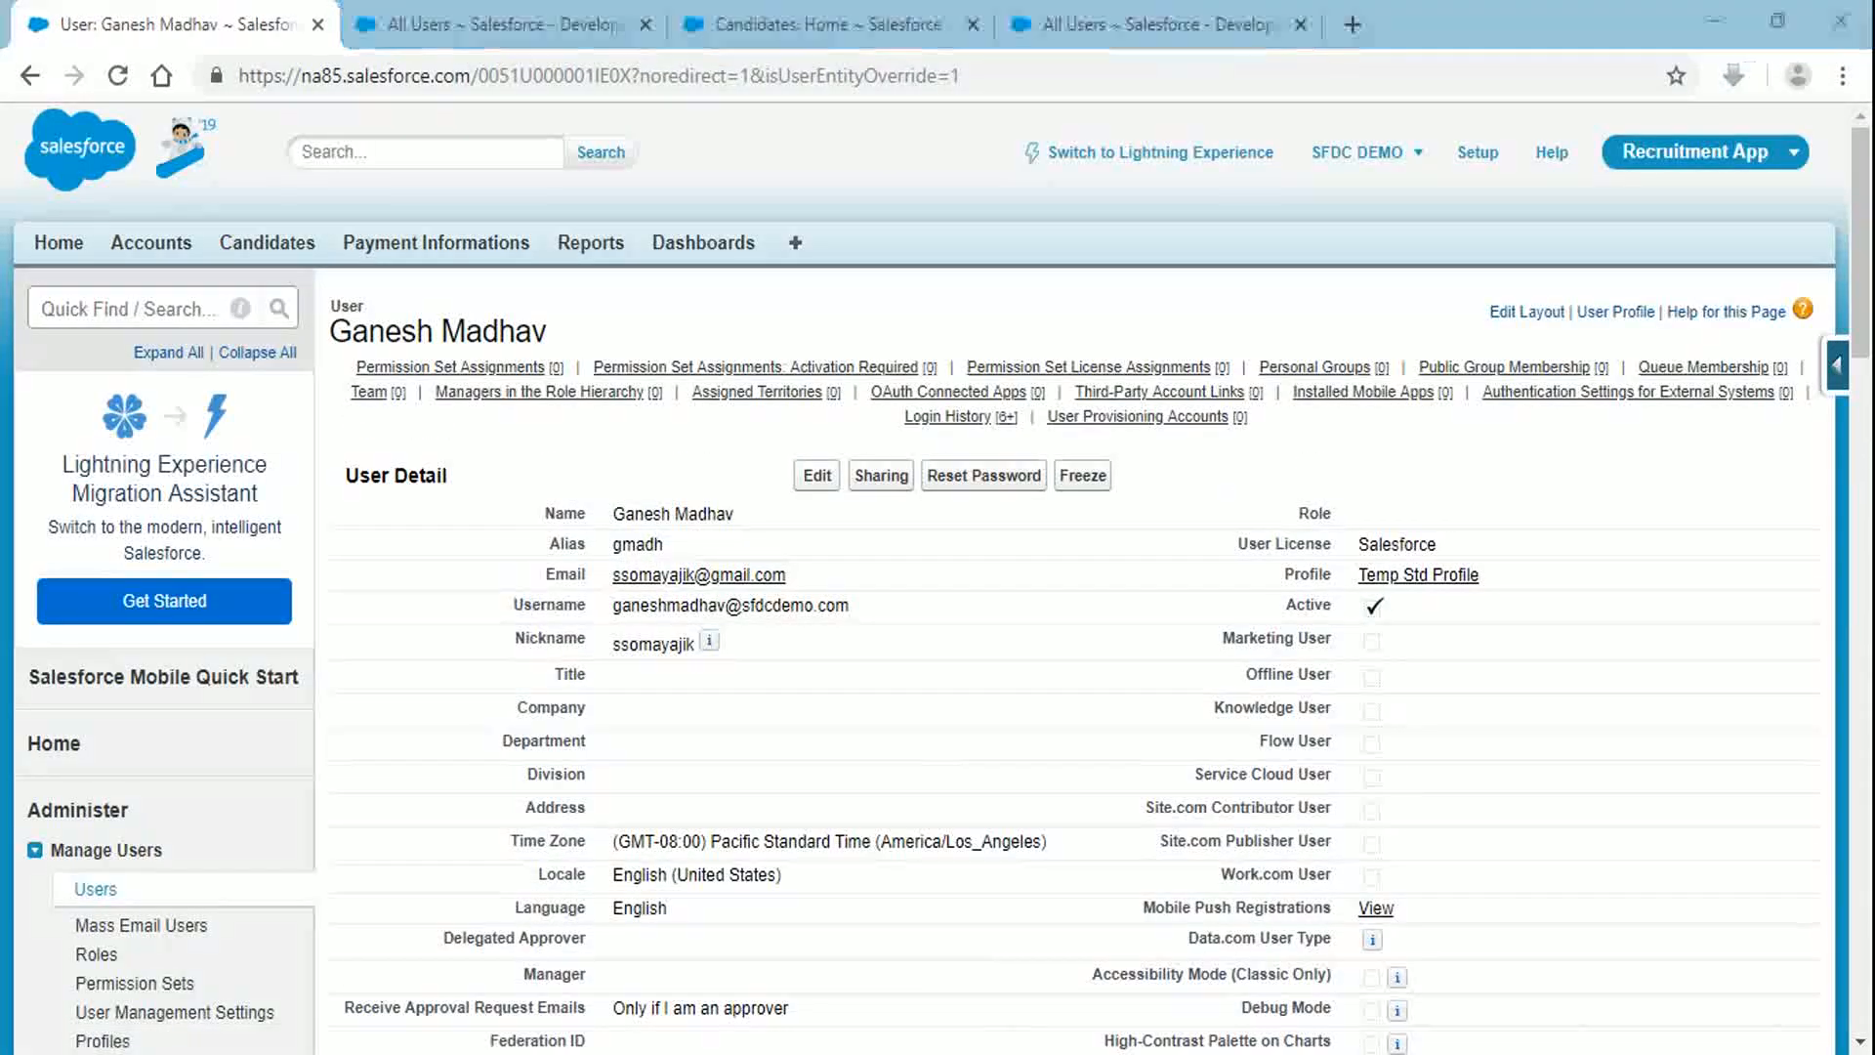
pyautogui.rightClick(637, 1053)
pyautogui.click(625, 863)
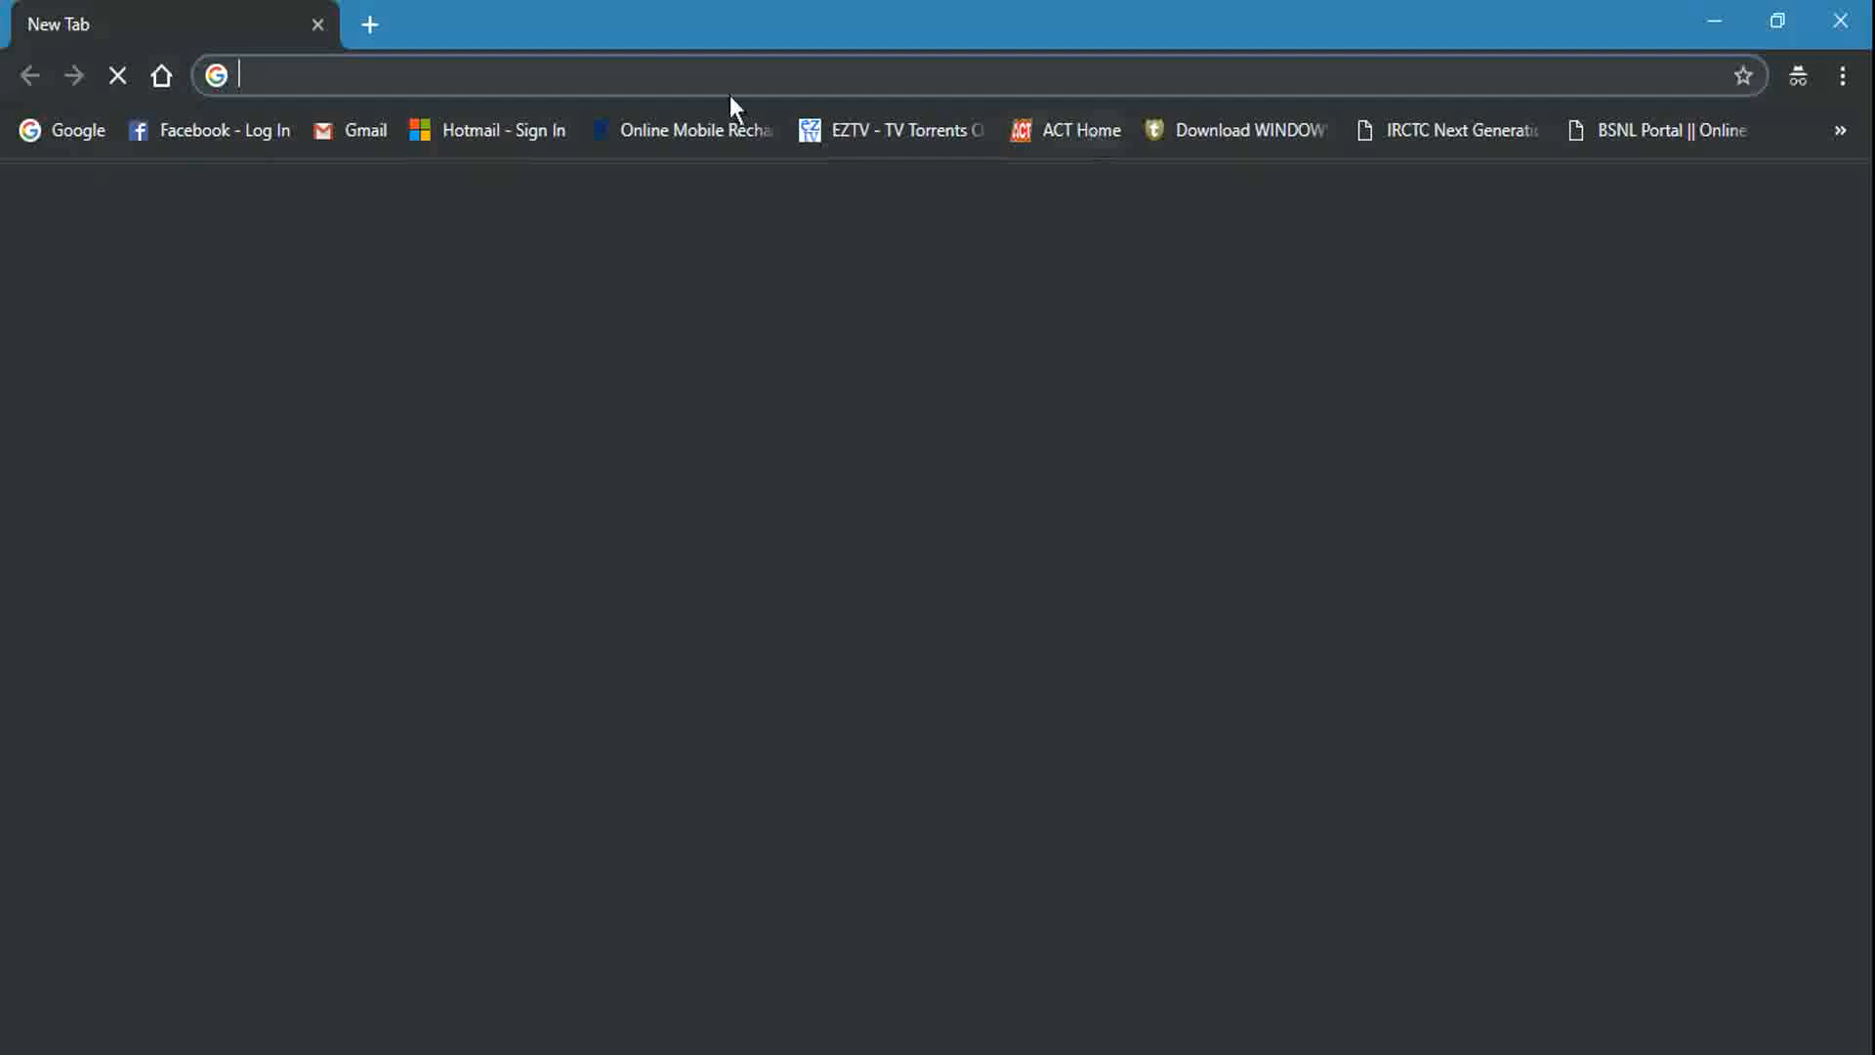
# On login.salesforce.com, sign in with the test user's copied username and their password
pyautogui.write('login')
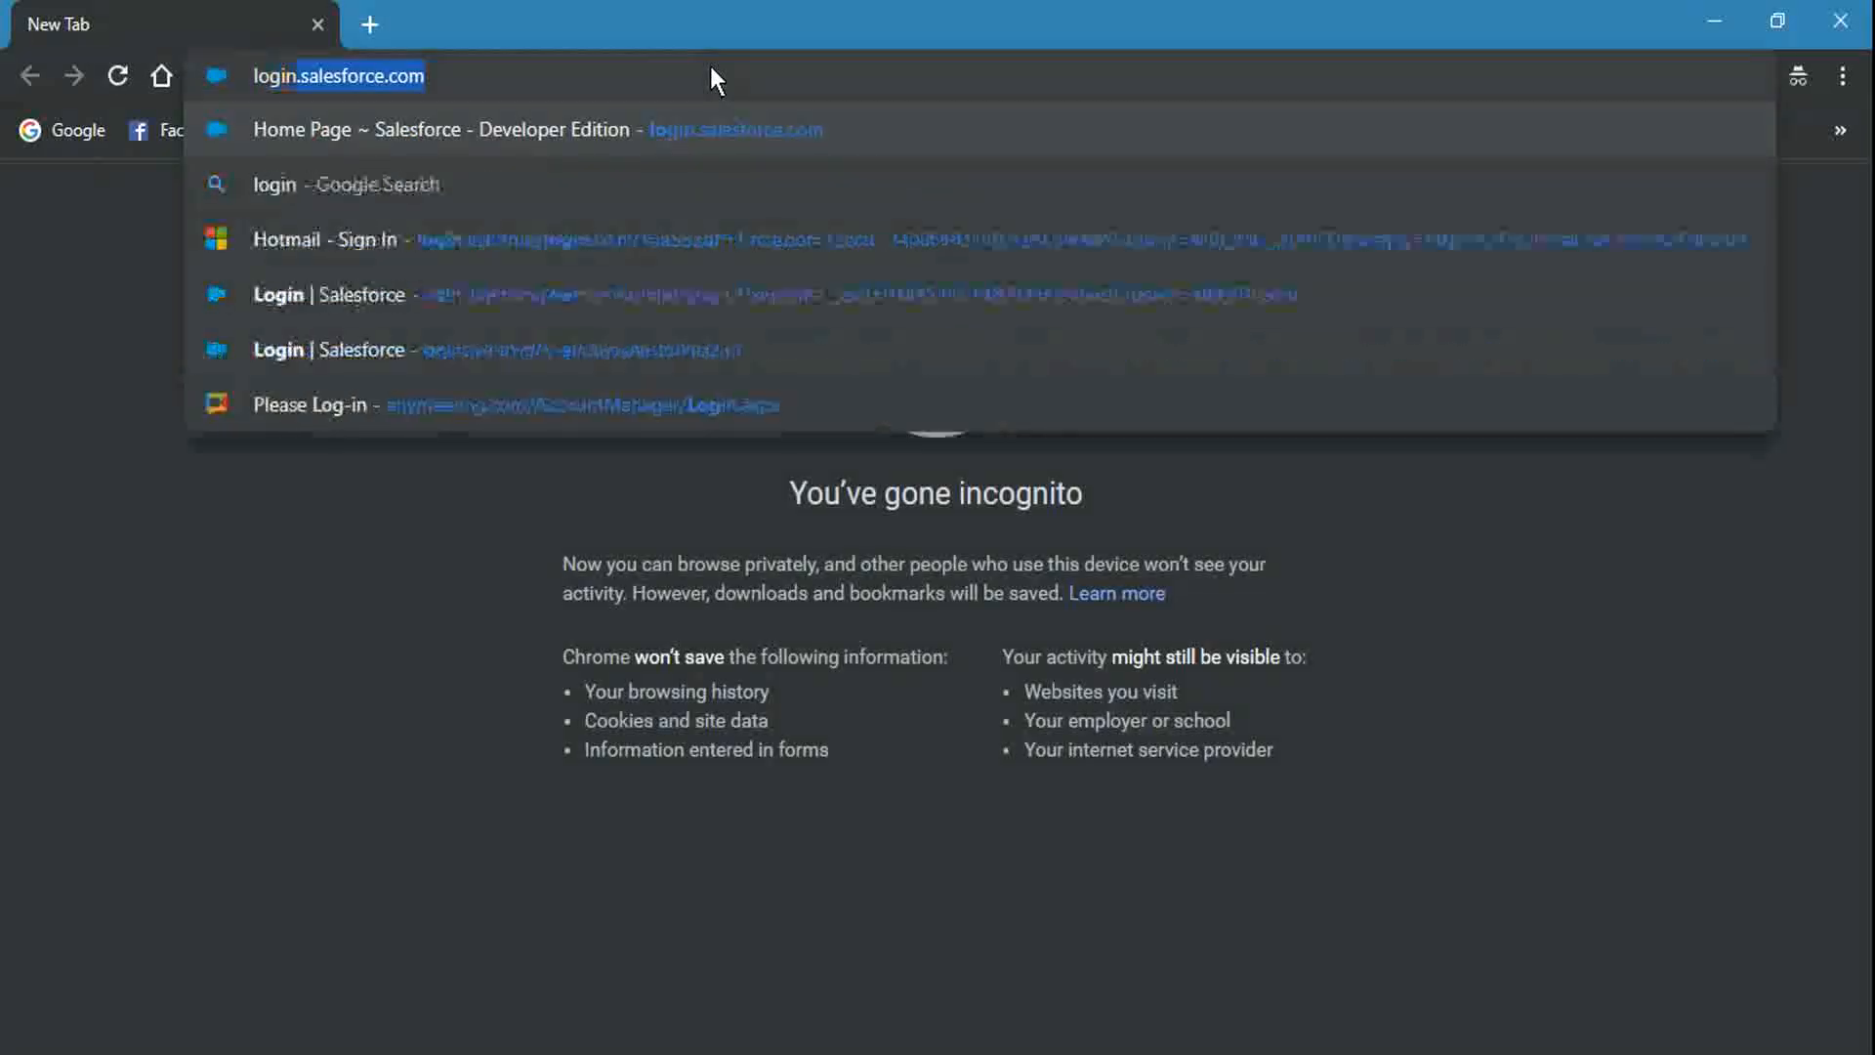
pyautogui.press('Return')
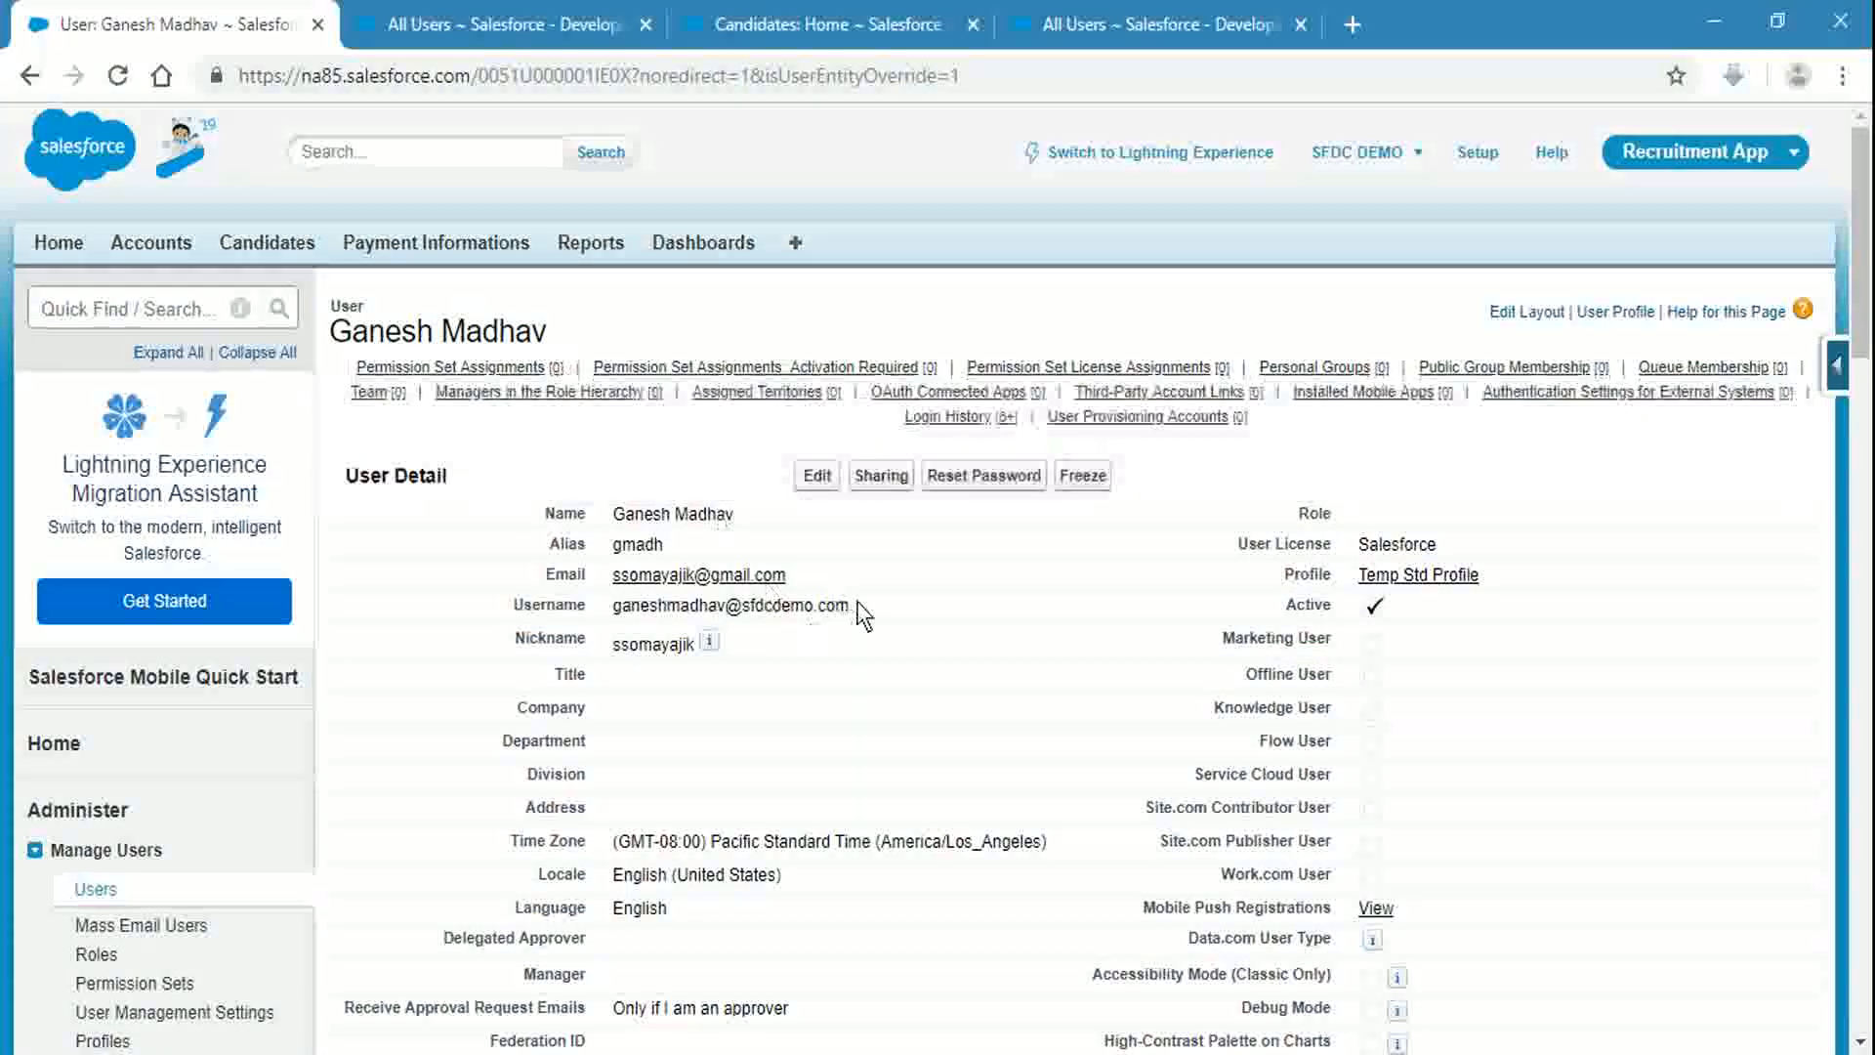
pyautogui.moveTo(857, 603); pyautogui.dragTo(578, 605)
pyautogui.hotkey('ctrl', 'c')
pyautogui.moveTo(851, 607); pyautogui.dragTo(668, 611)
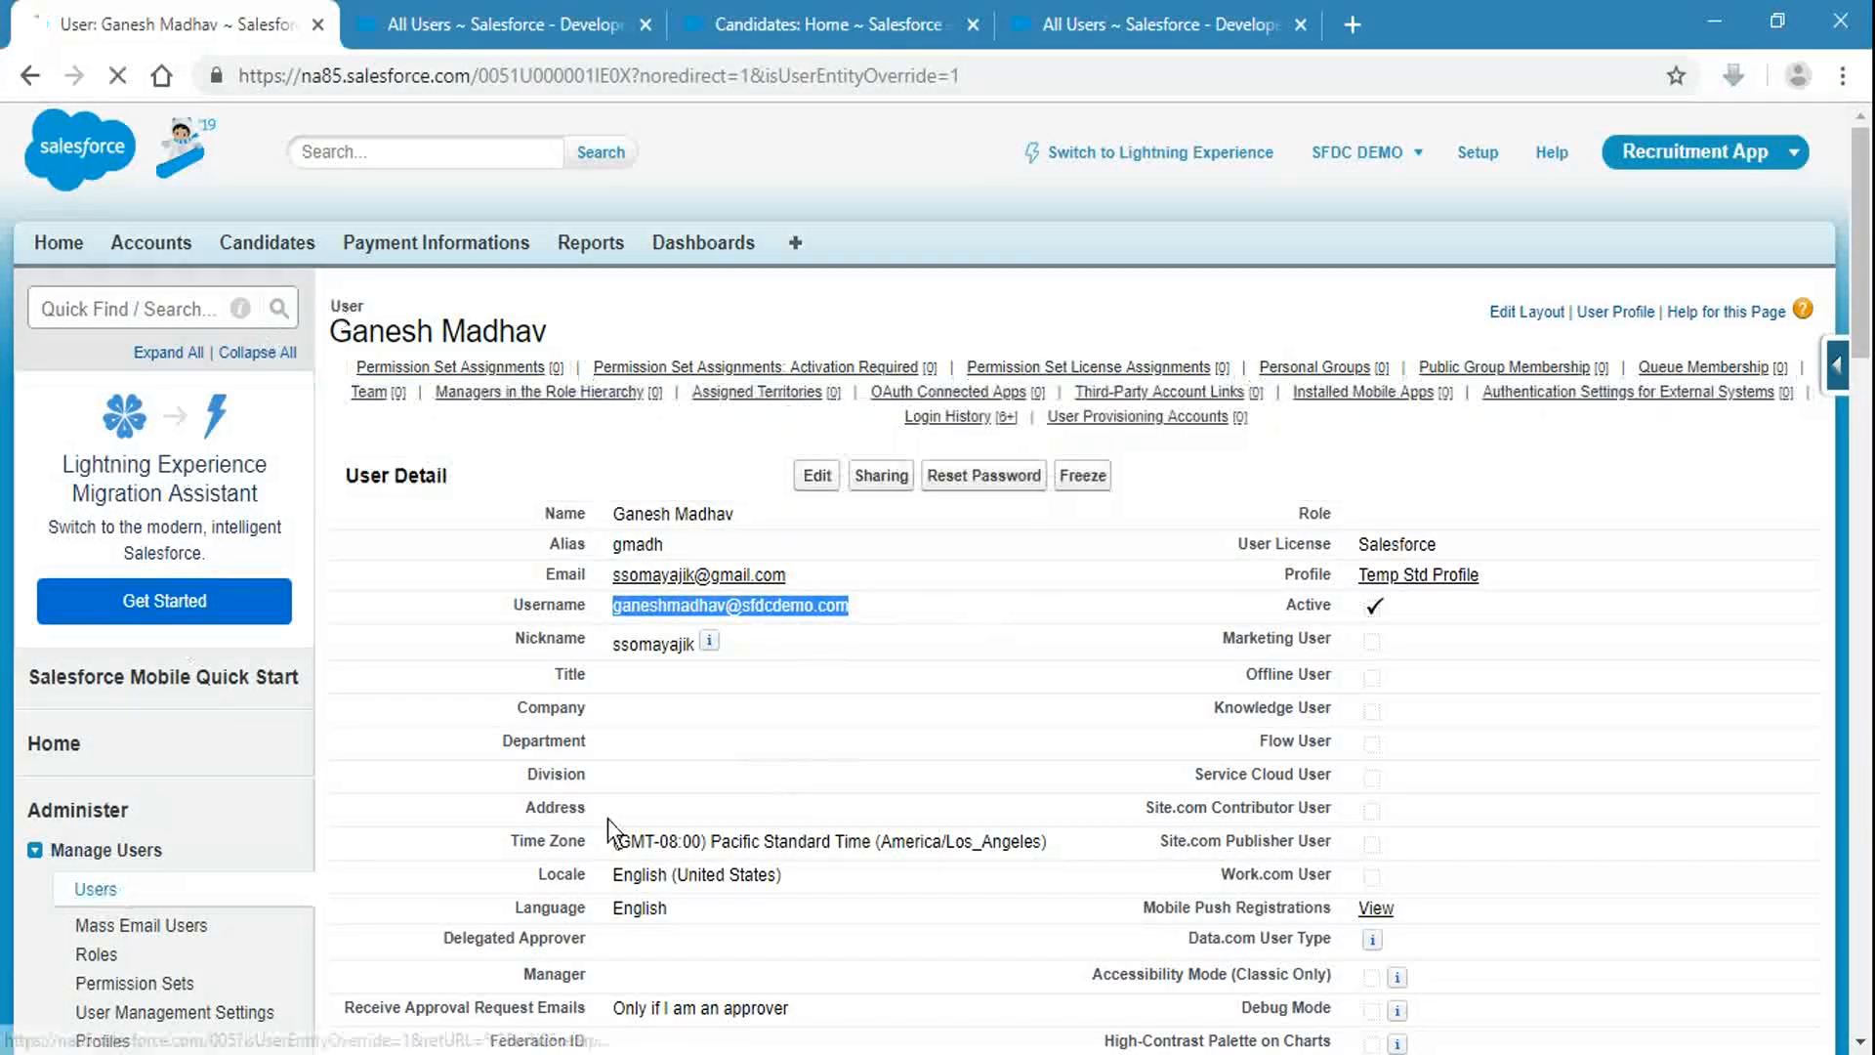
pyautogui.hotkey('alt', 'Tab')
pyautogui.click(557, 465)
pyautogui.hotkey('ctrl', 'v')
pyautogui.press('Tab')
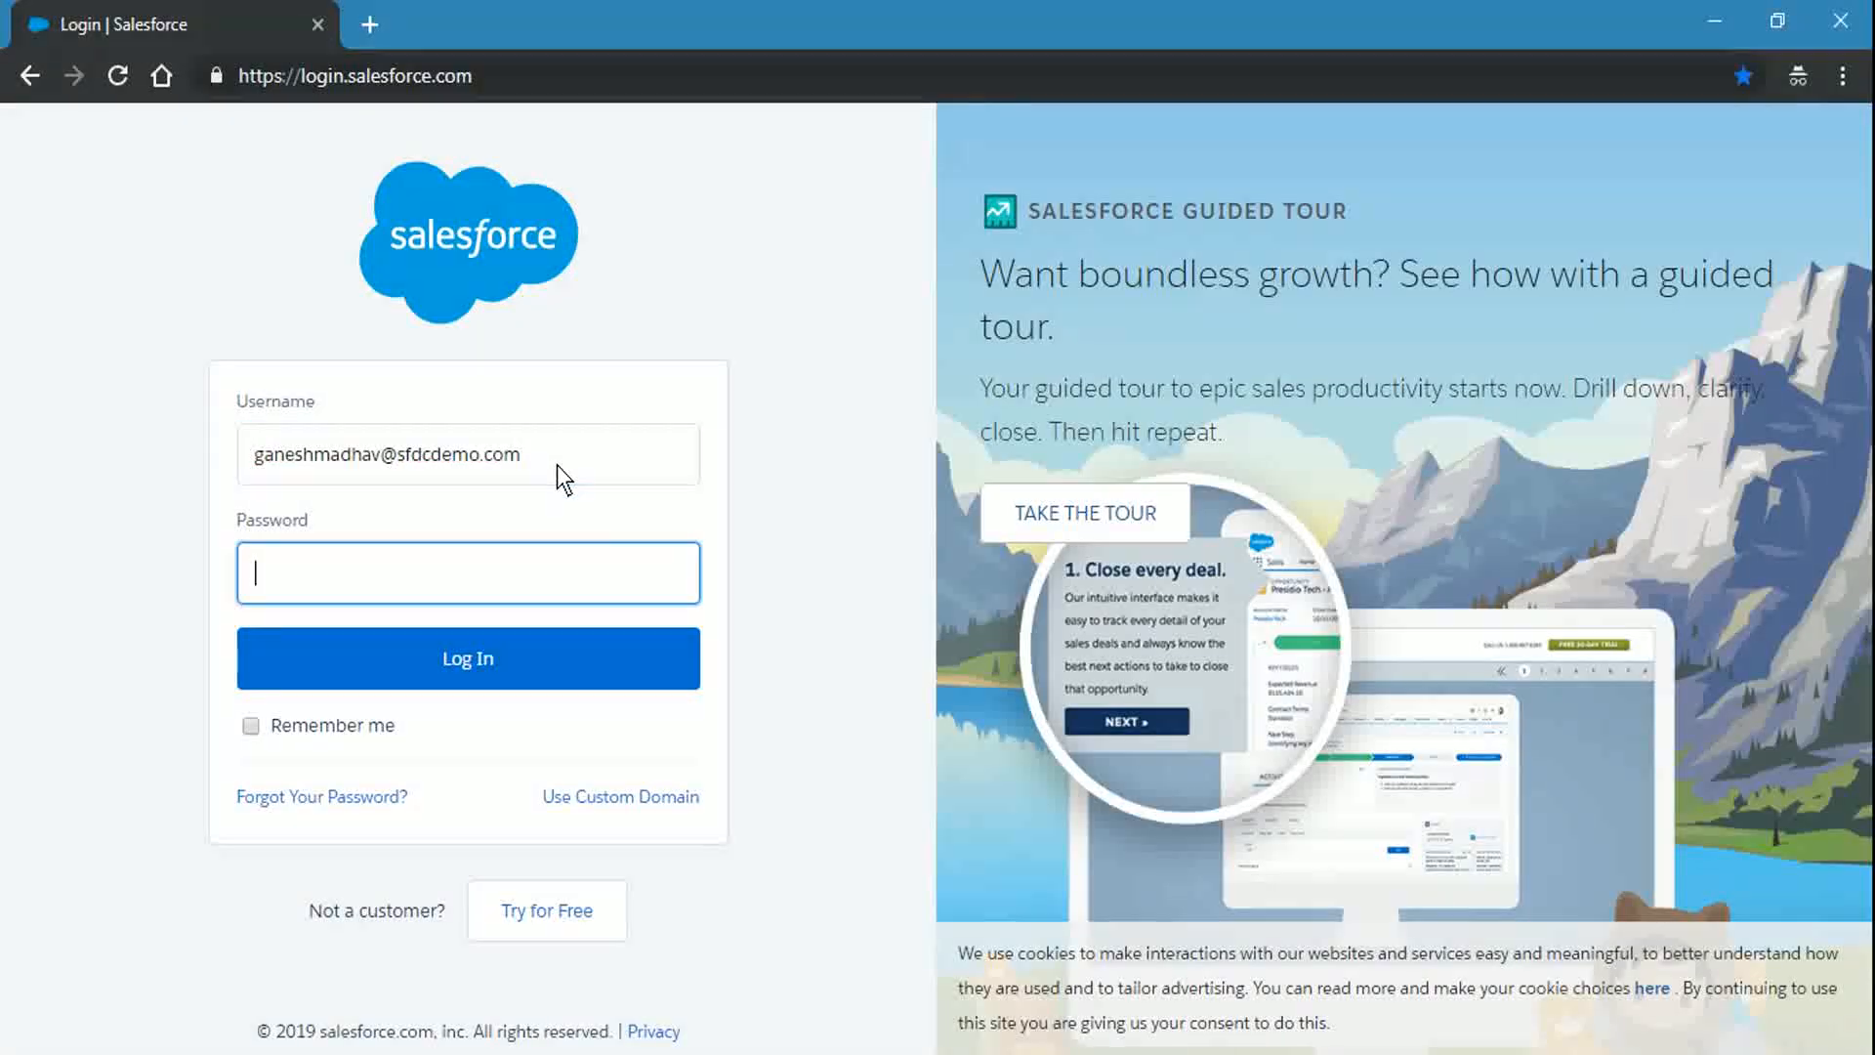
pyautogui.write('••••••••')
pyautogui.press('Return')
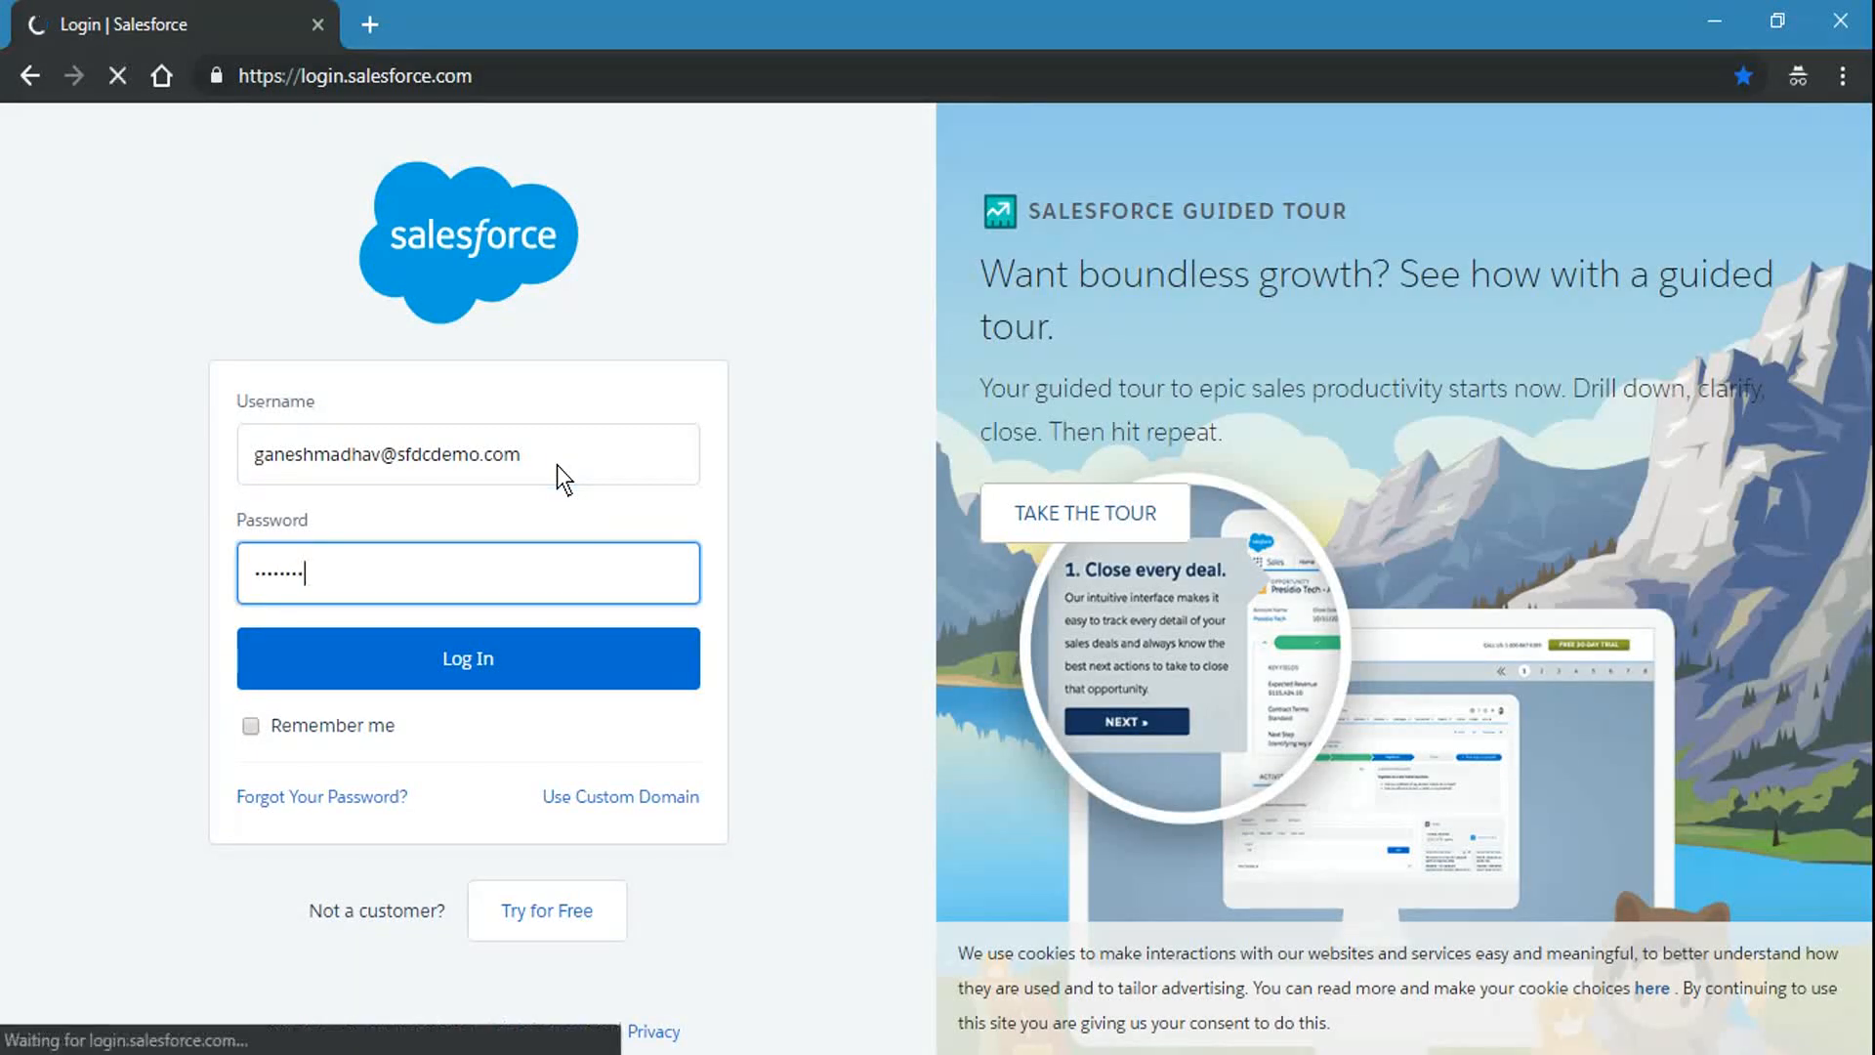
# In the admin window, close the duplicate All Users tab and open the Temp Std Profile page
pyautogui.click(639, 1043)
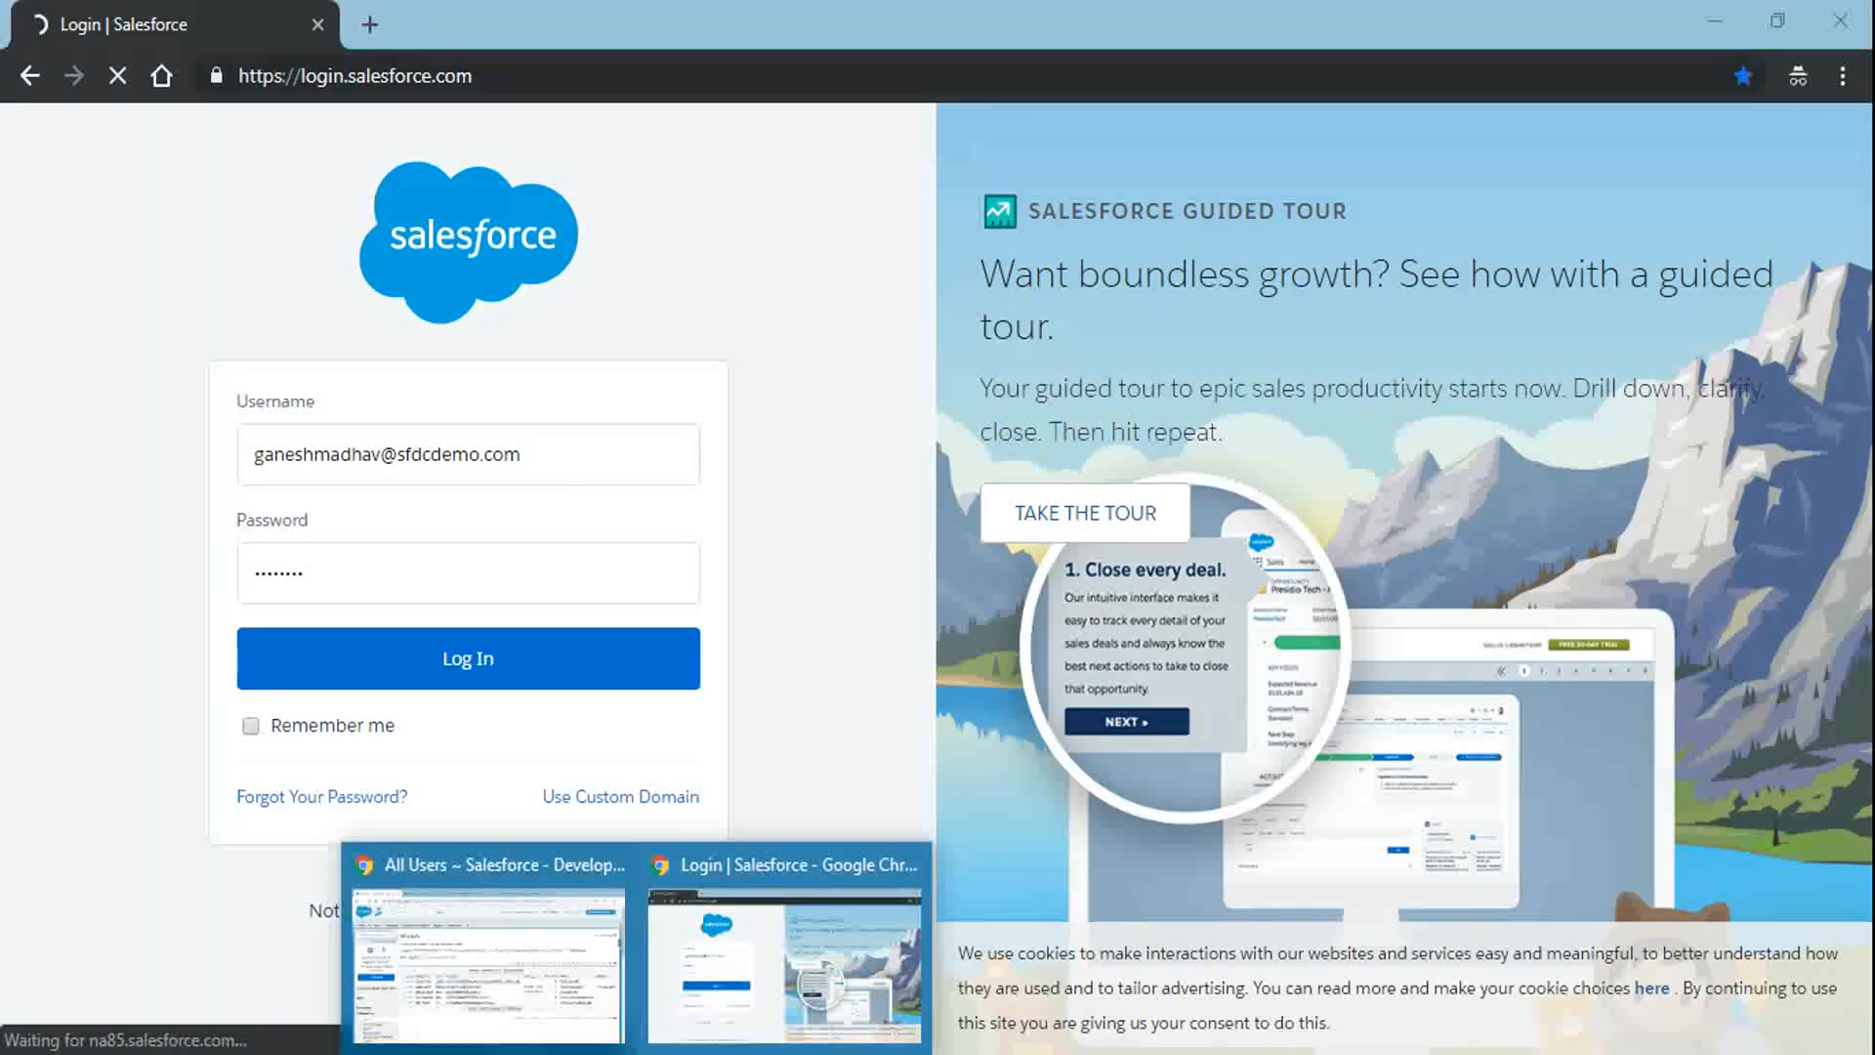
pyautogui.click(491, 959)
pyautogui.click(382, 8)
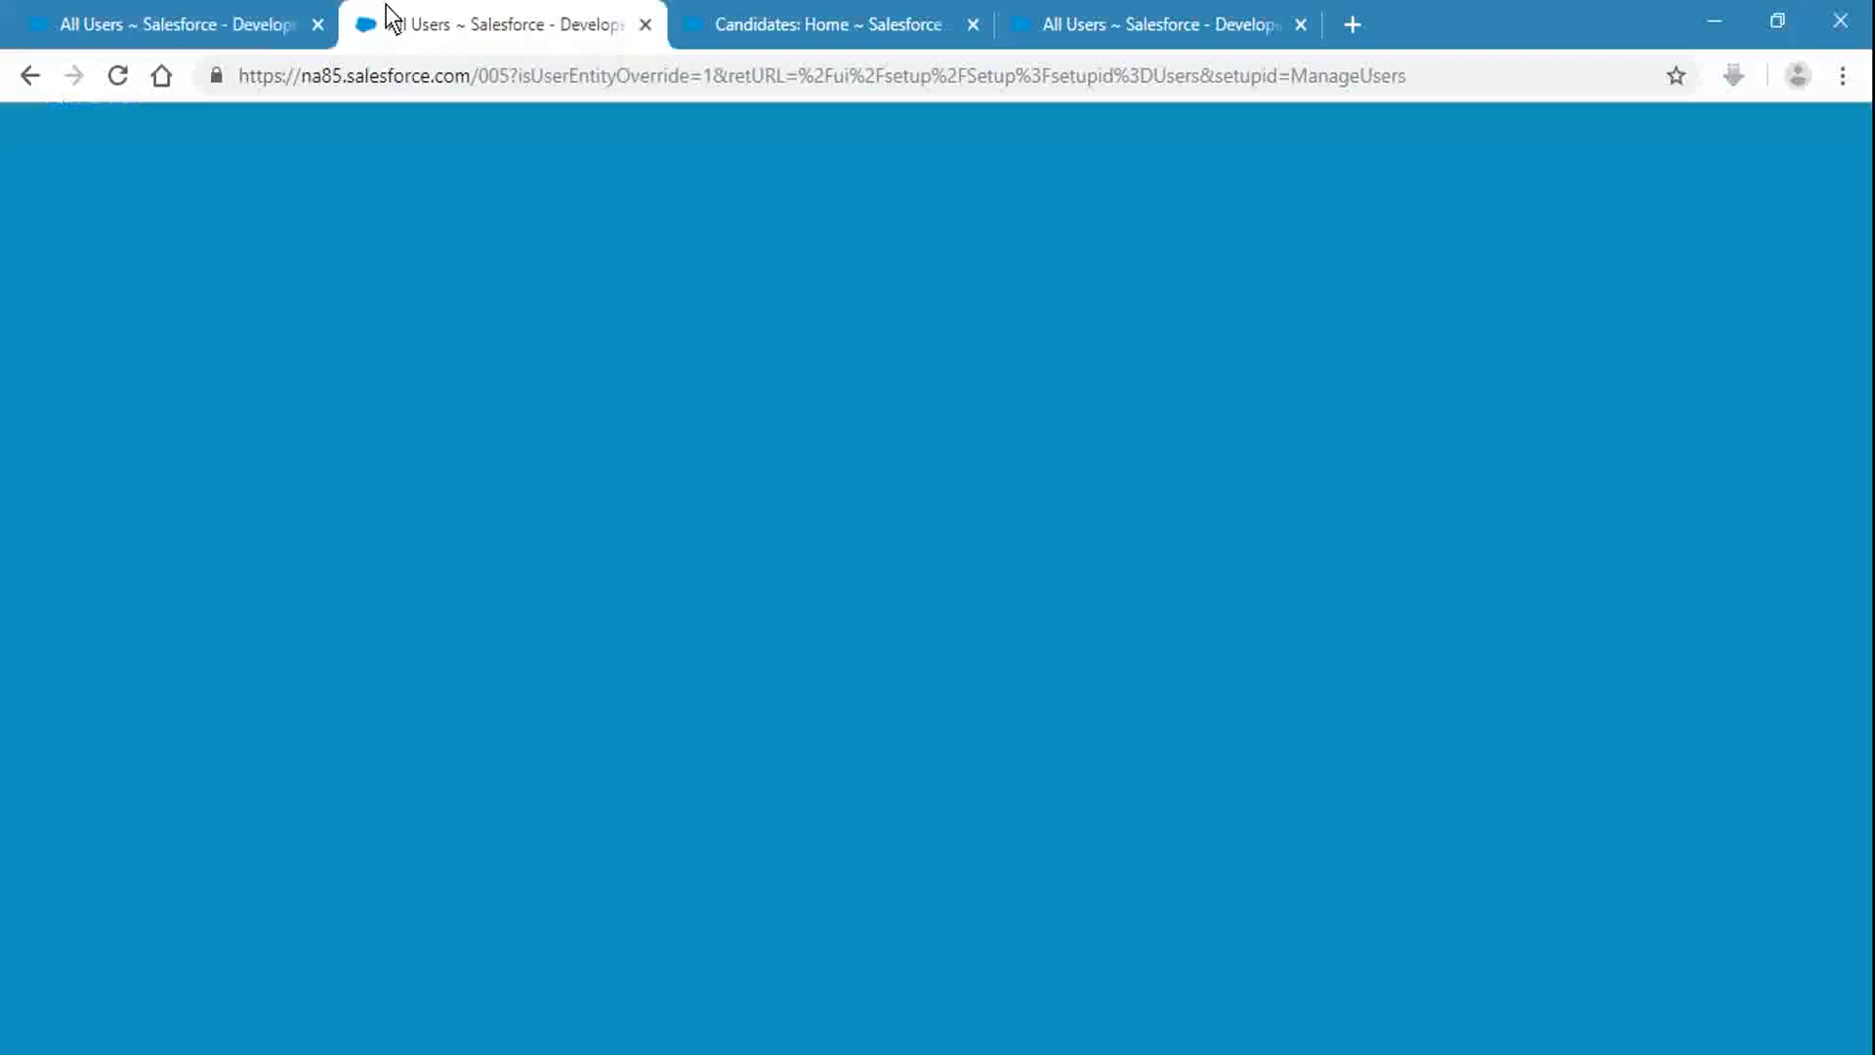
pyautogui.hotkey('ctrl', 'w')
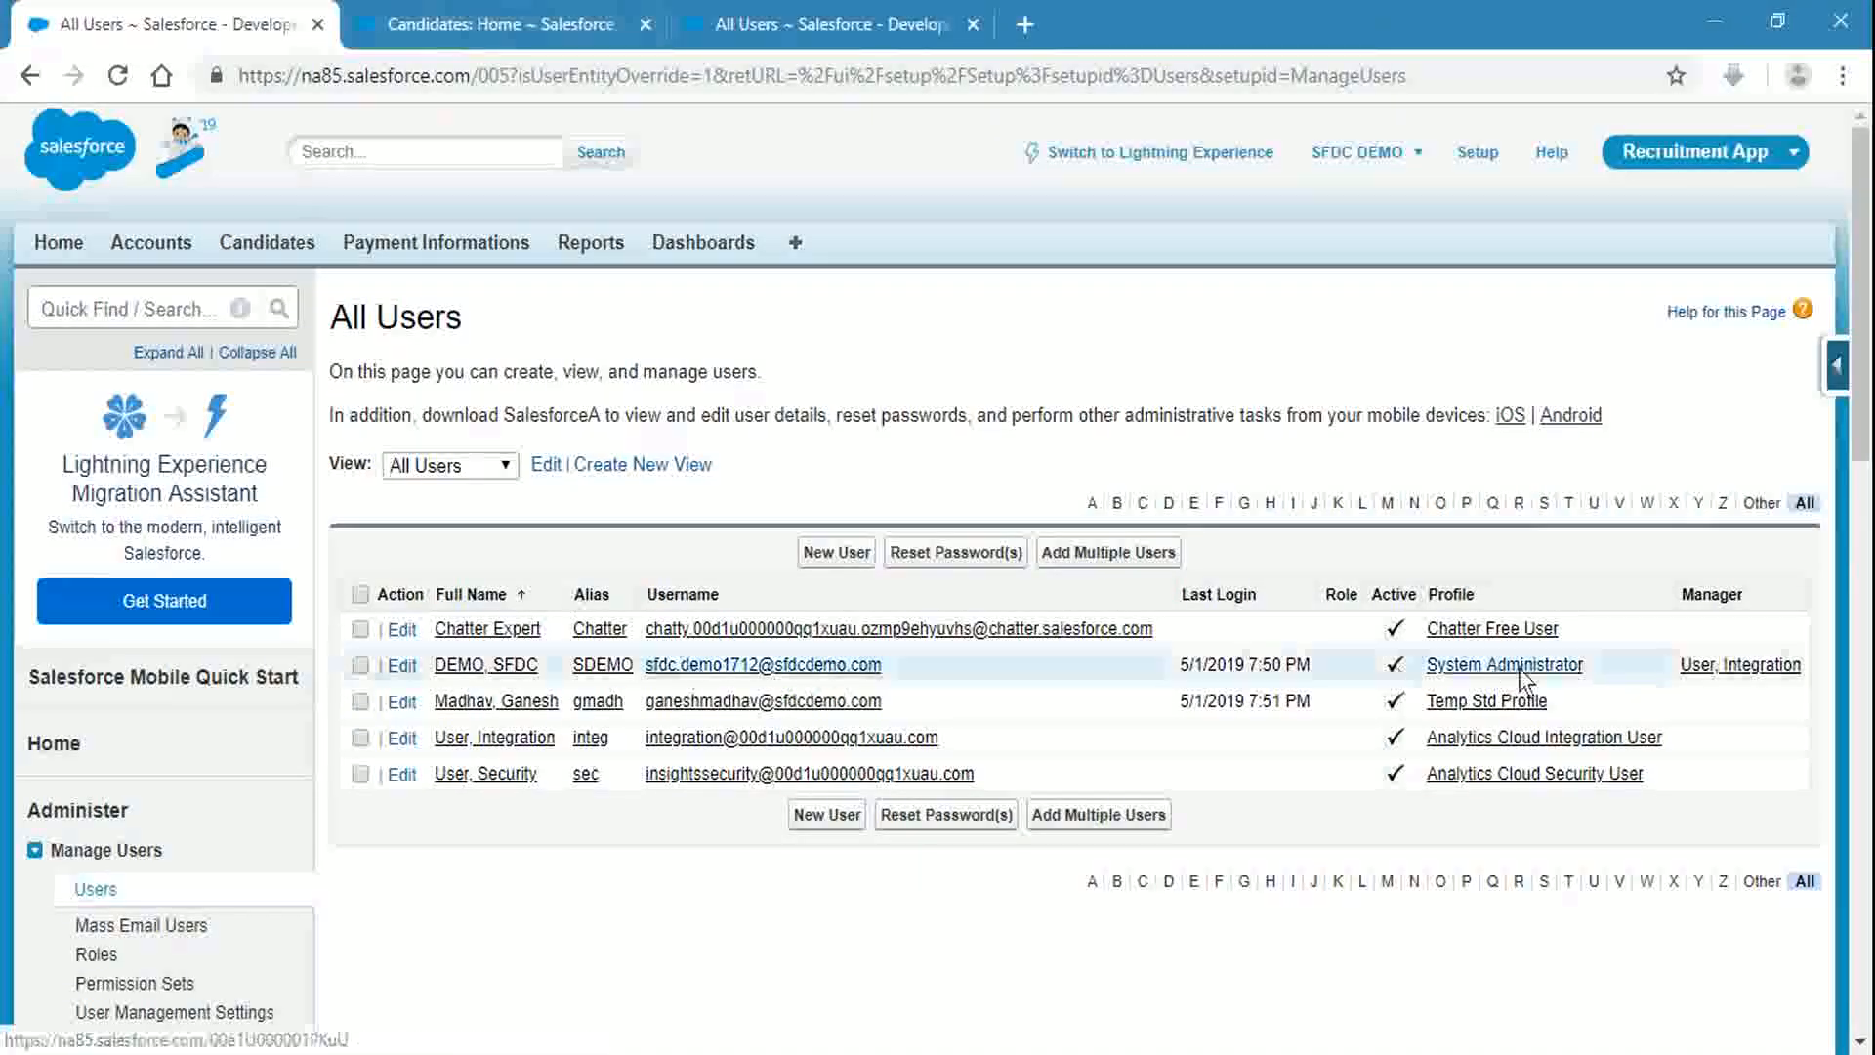
pyautogui.click(1515, 701)
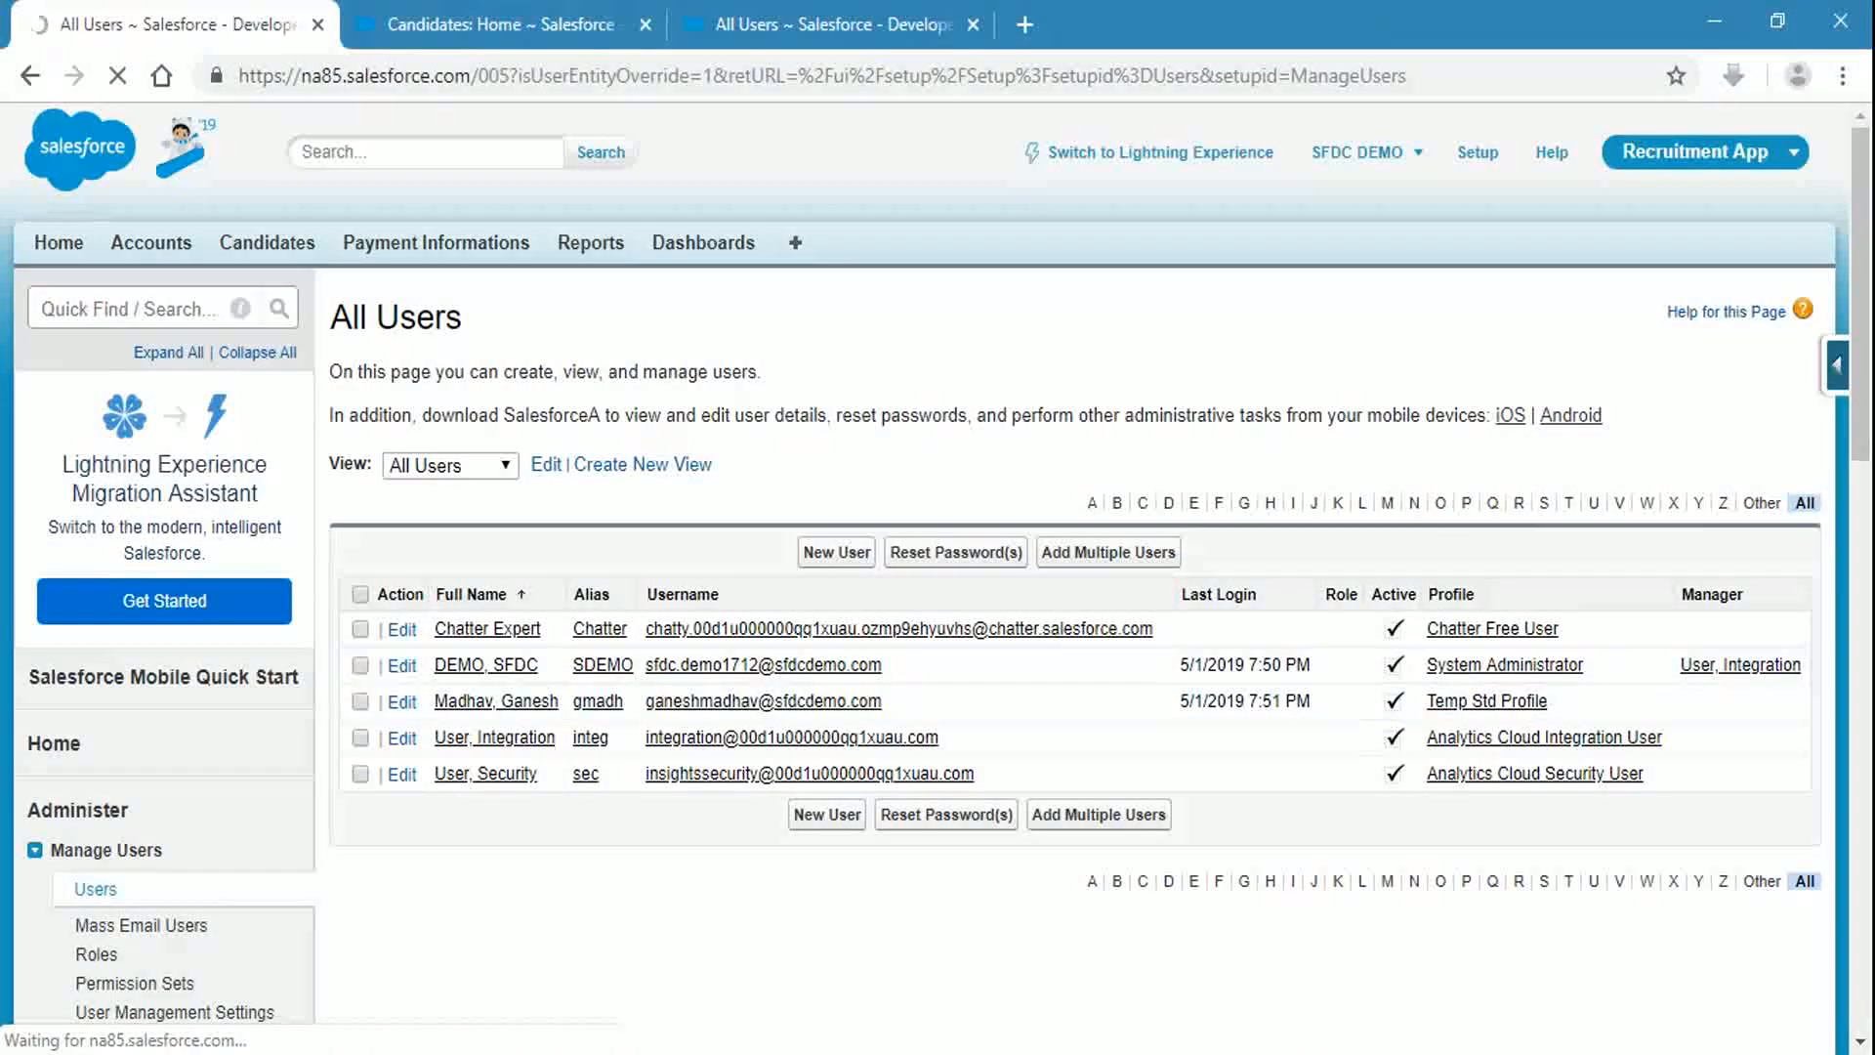
pyautogui.click(809, 975)
# Enter the emailed verification code to finish signing in, then switch the test user to Salesforce Classic
pyautogui.click(934, 746)
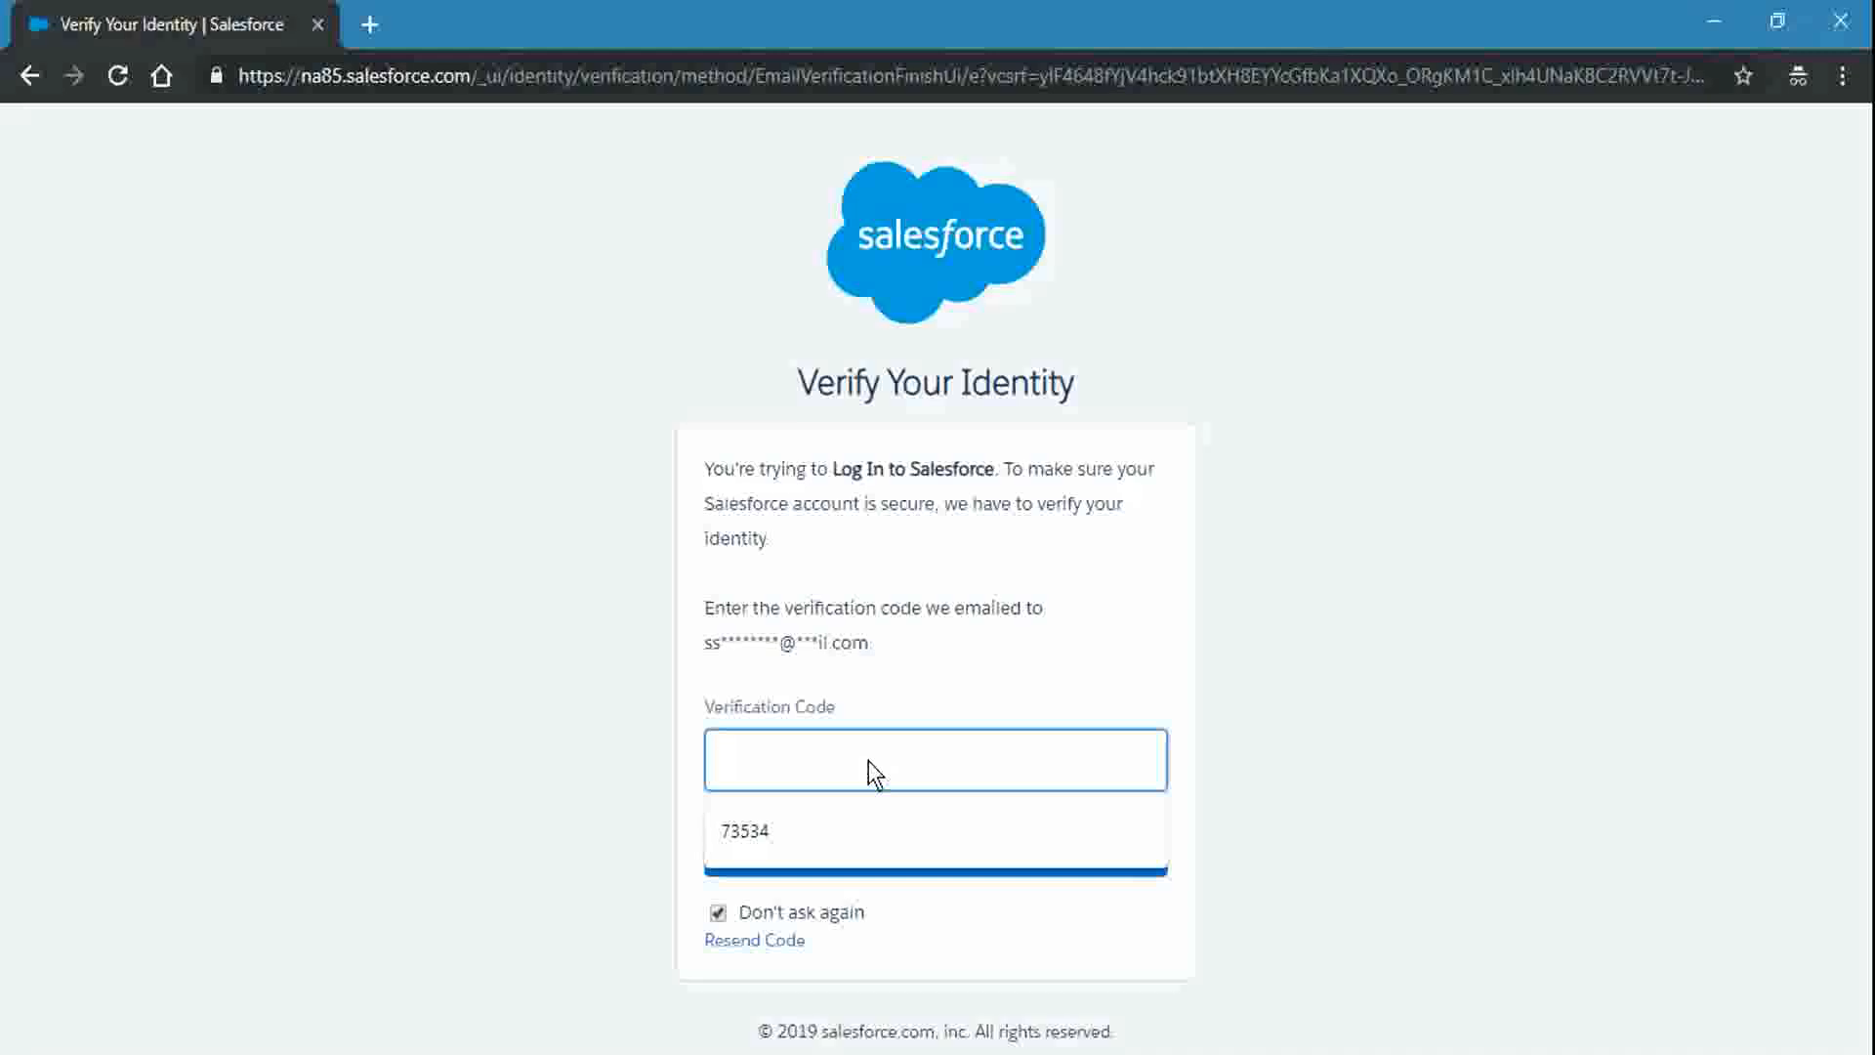
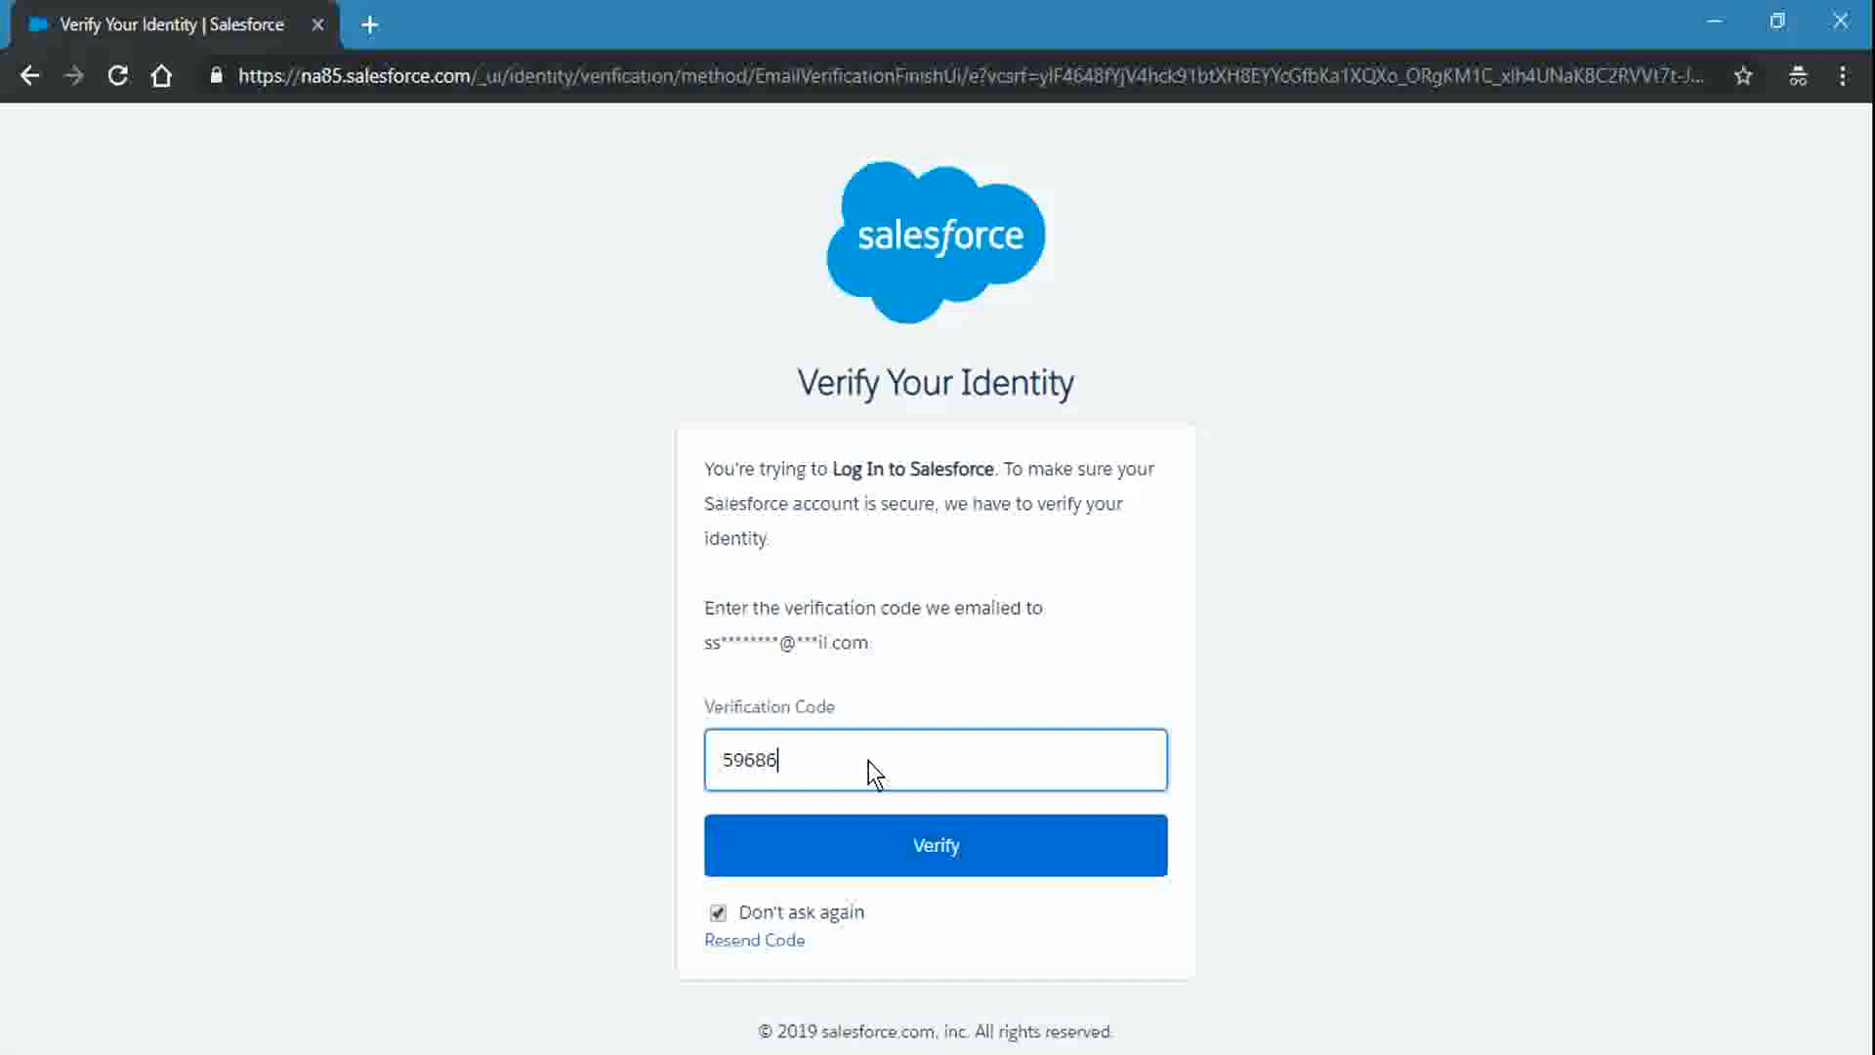
pyautogui.click(894, 825)
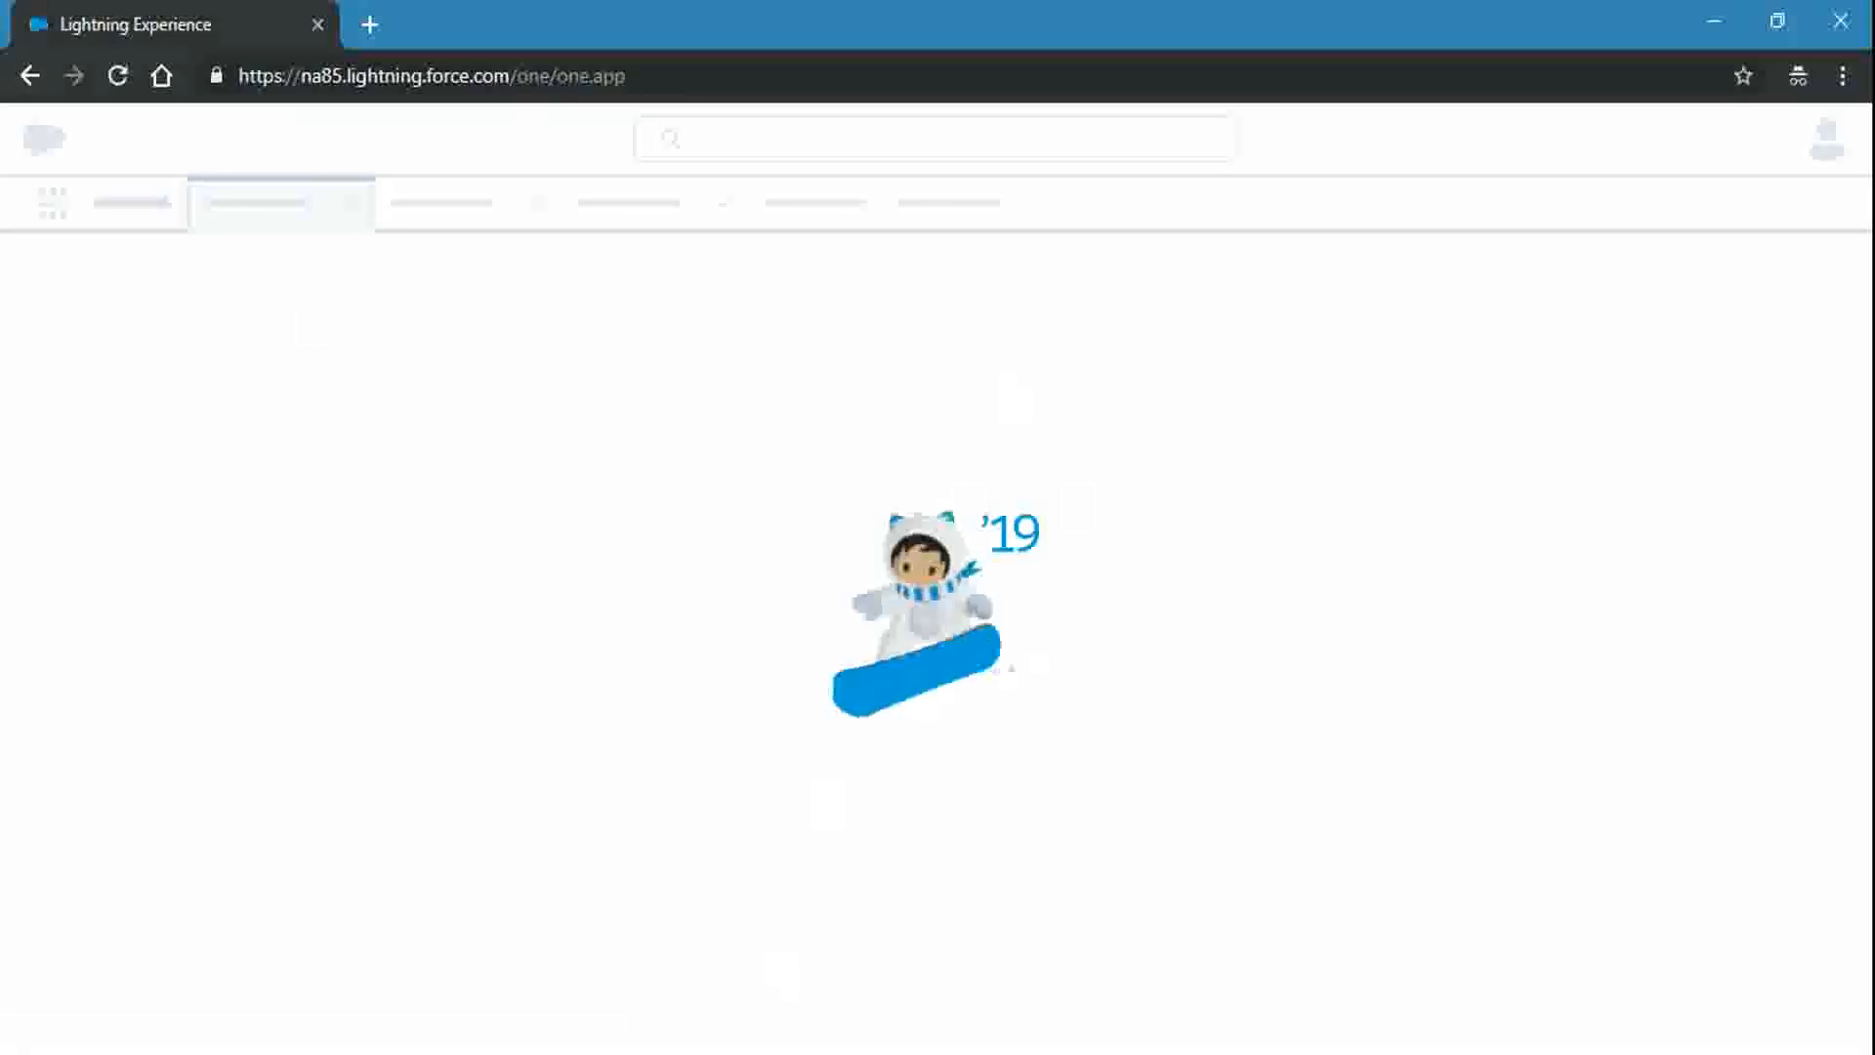
pyautogui.moveTo(635, 1054)
pyautogui.moveTo(630, 1013)
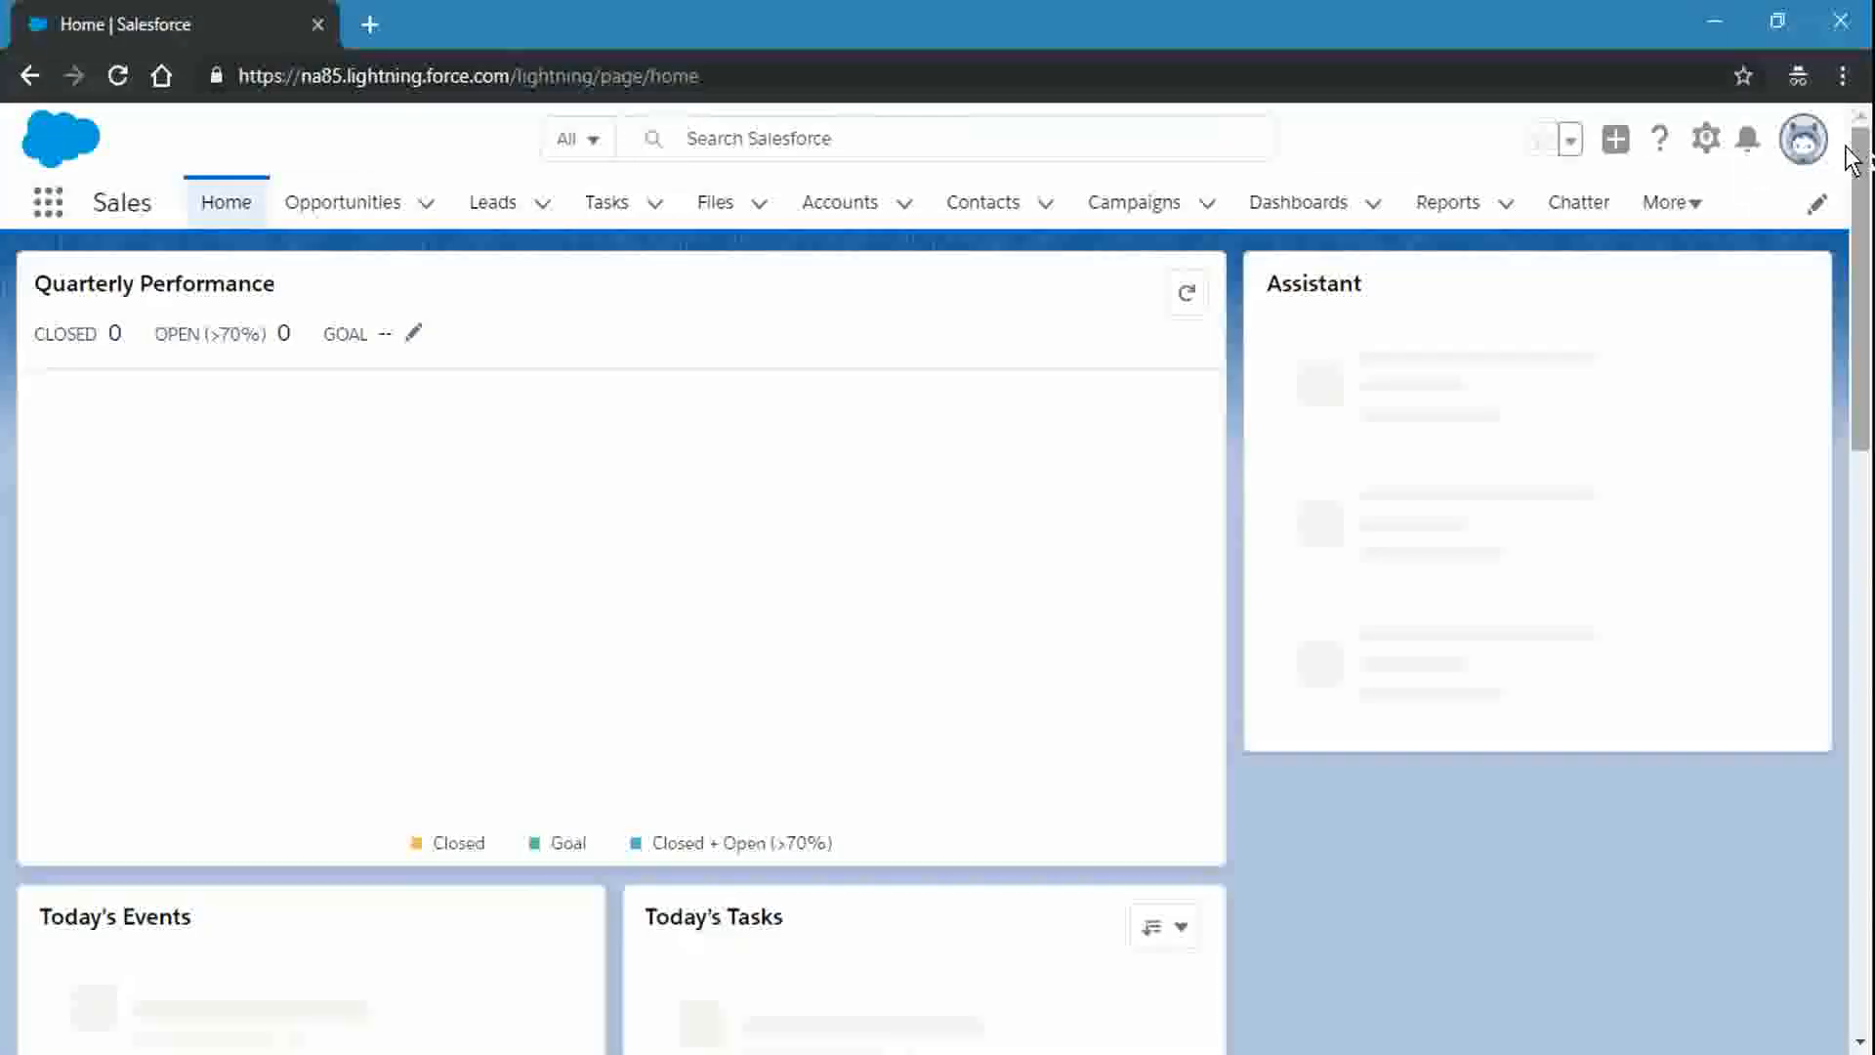
pyautogui.click(1805, 139)
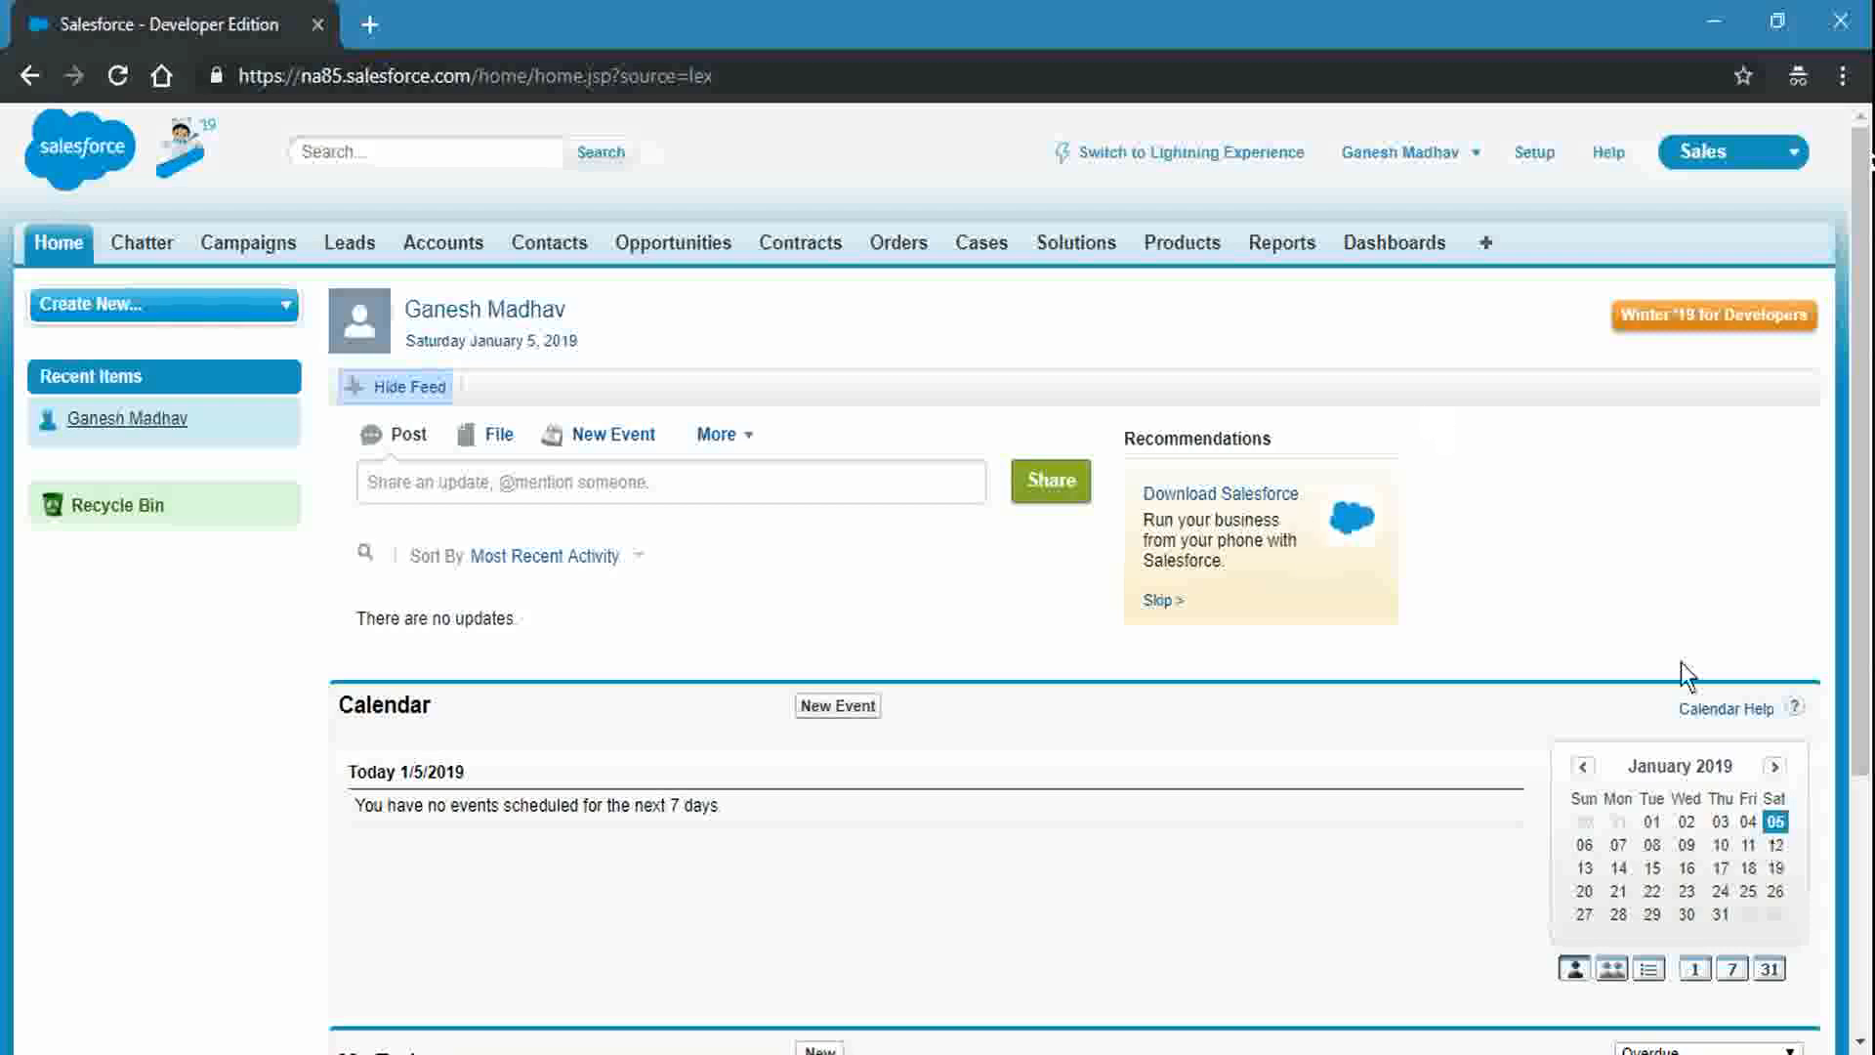
# Switch the test user to the Recruitment App, which shows no Candidates tab, then return to Temp Std Profile
pyautogui.moveTo(637, 1053)
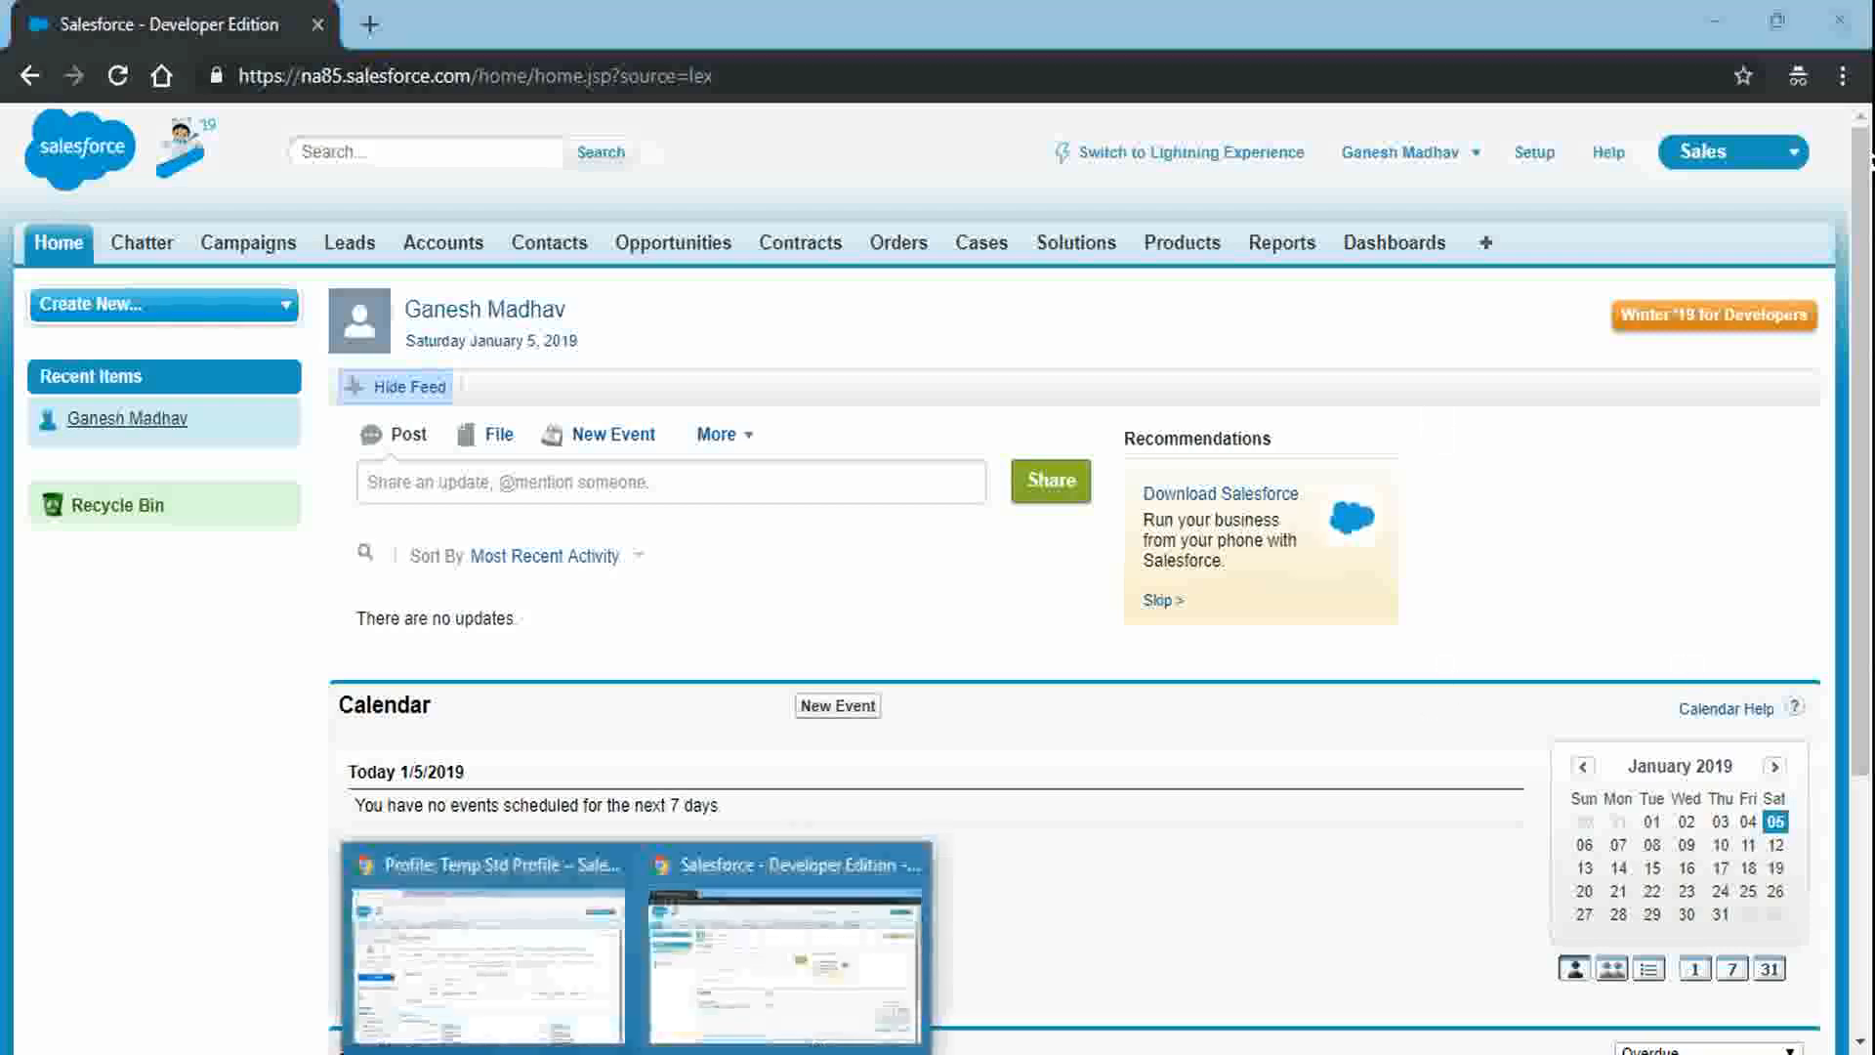
pyautogui.click(489, 967)
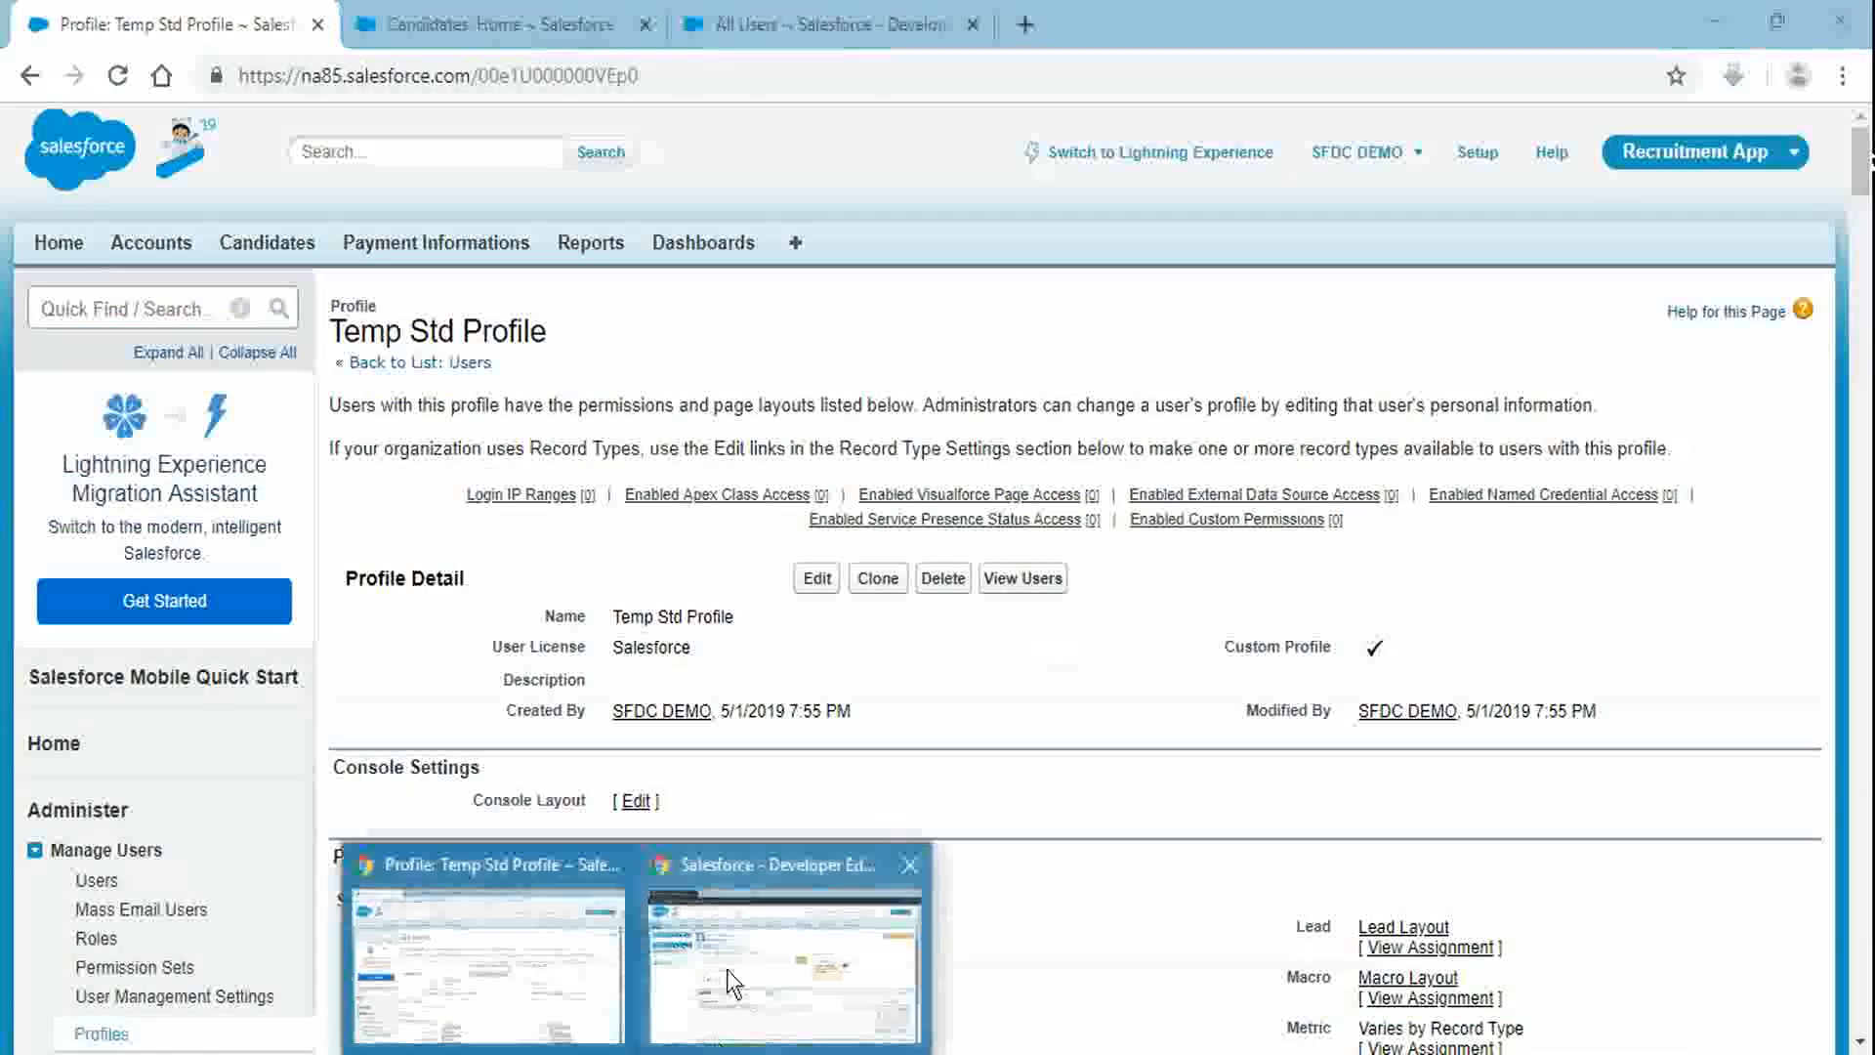
pyautogui.click(727, 968)
pyautogui.click(1721, 154)
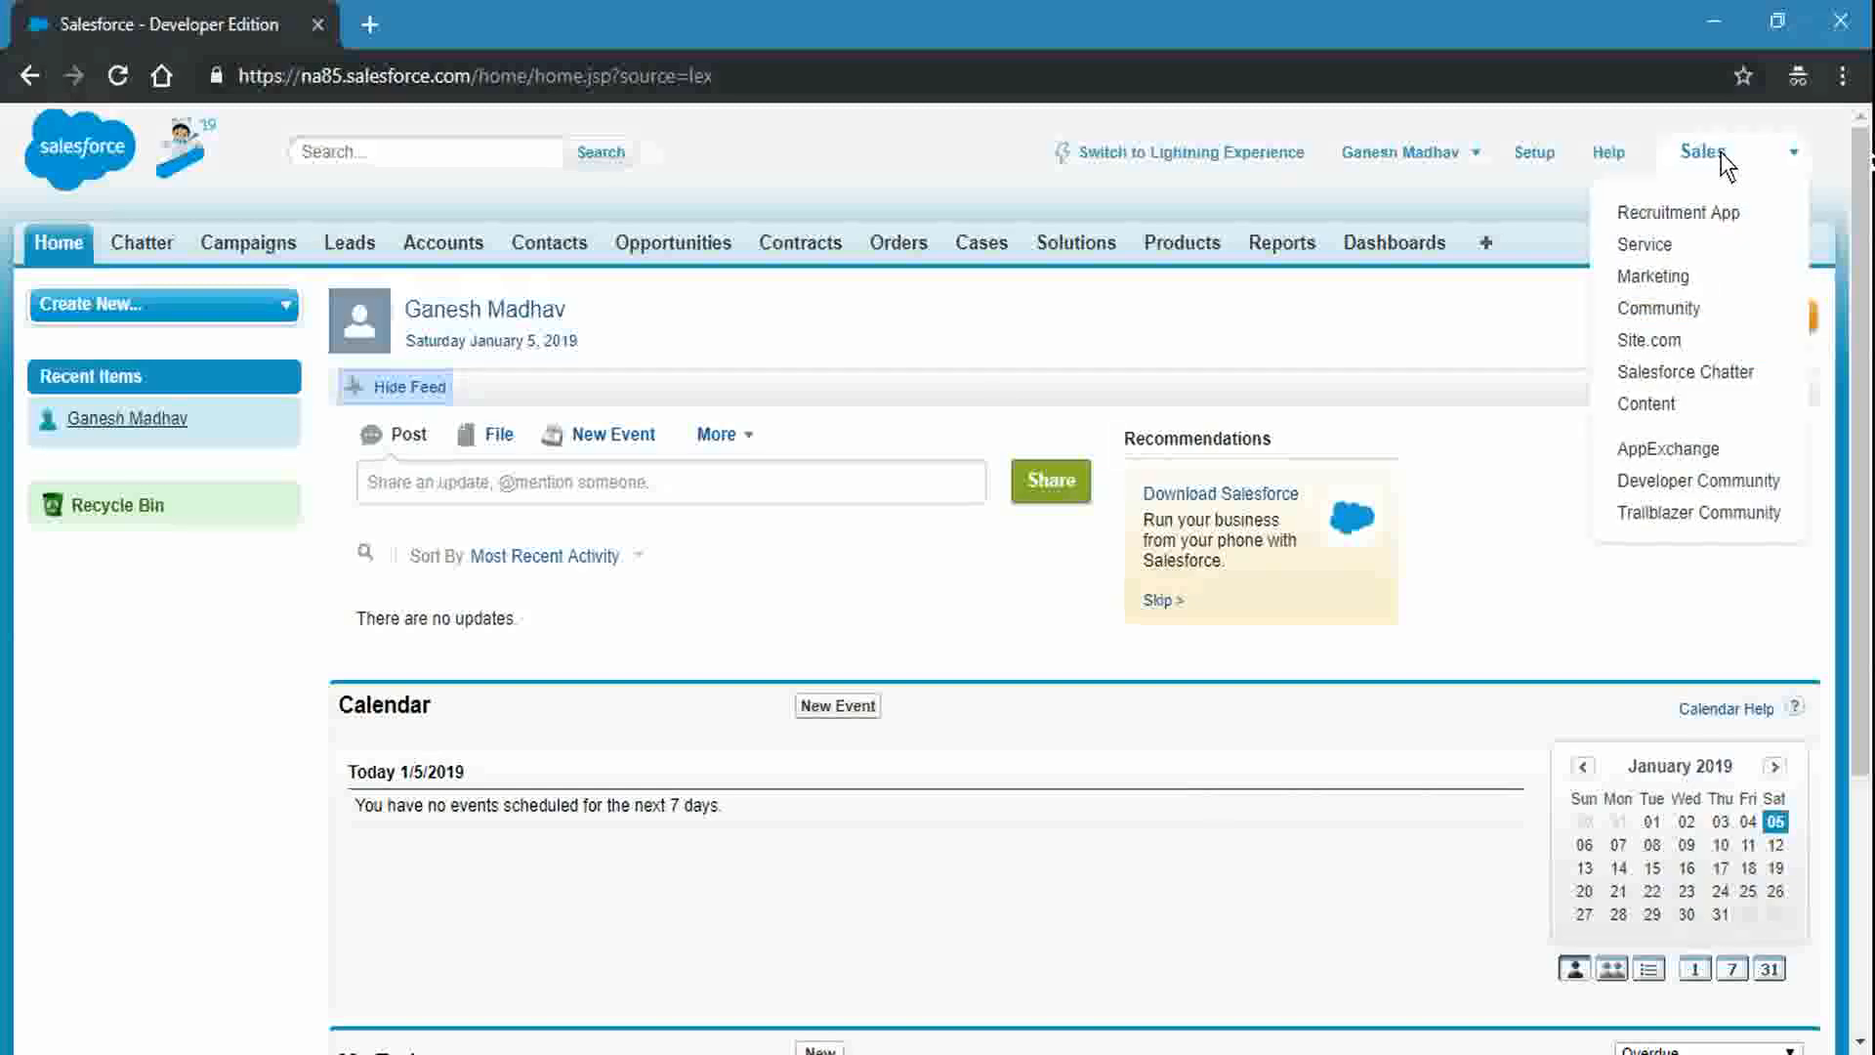
pyautogui.click(1684, 219)
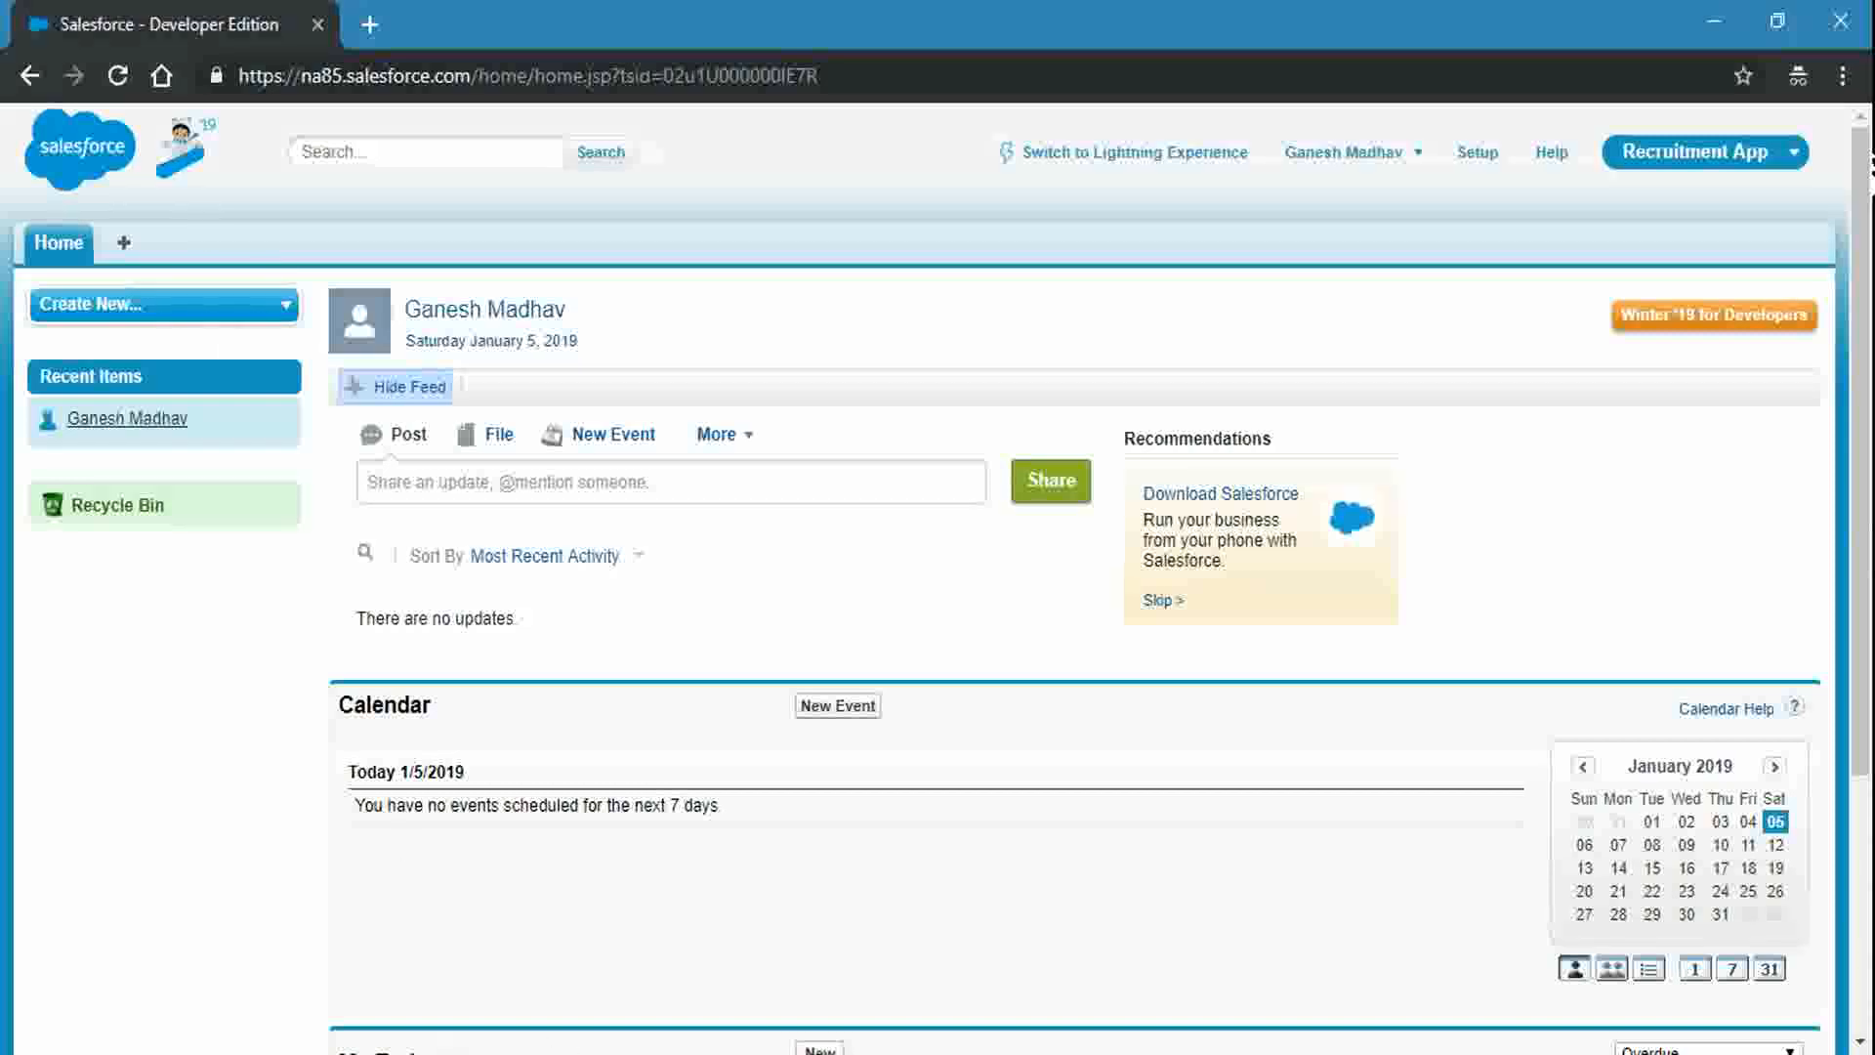
pyautogui.click(446, 1052)
pyautogui.click(559, 1025)
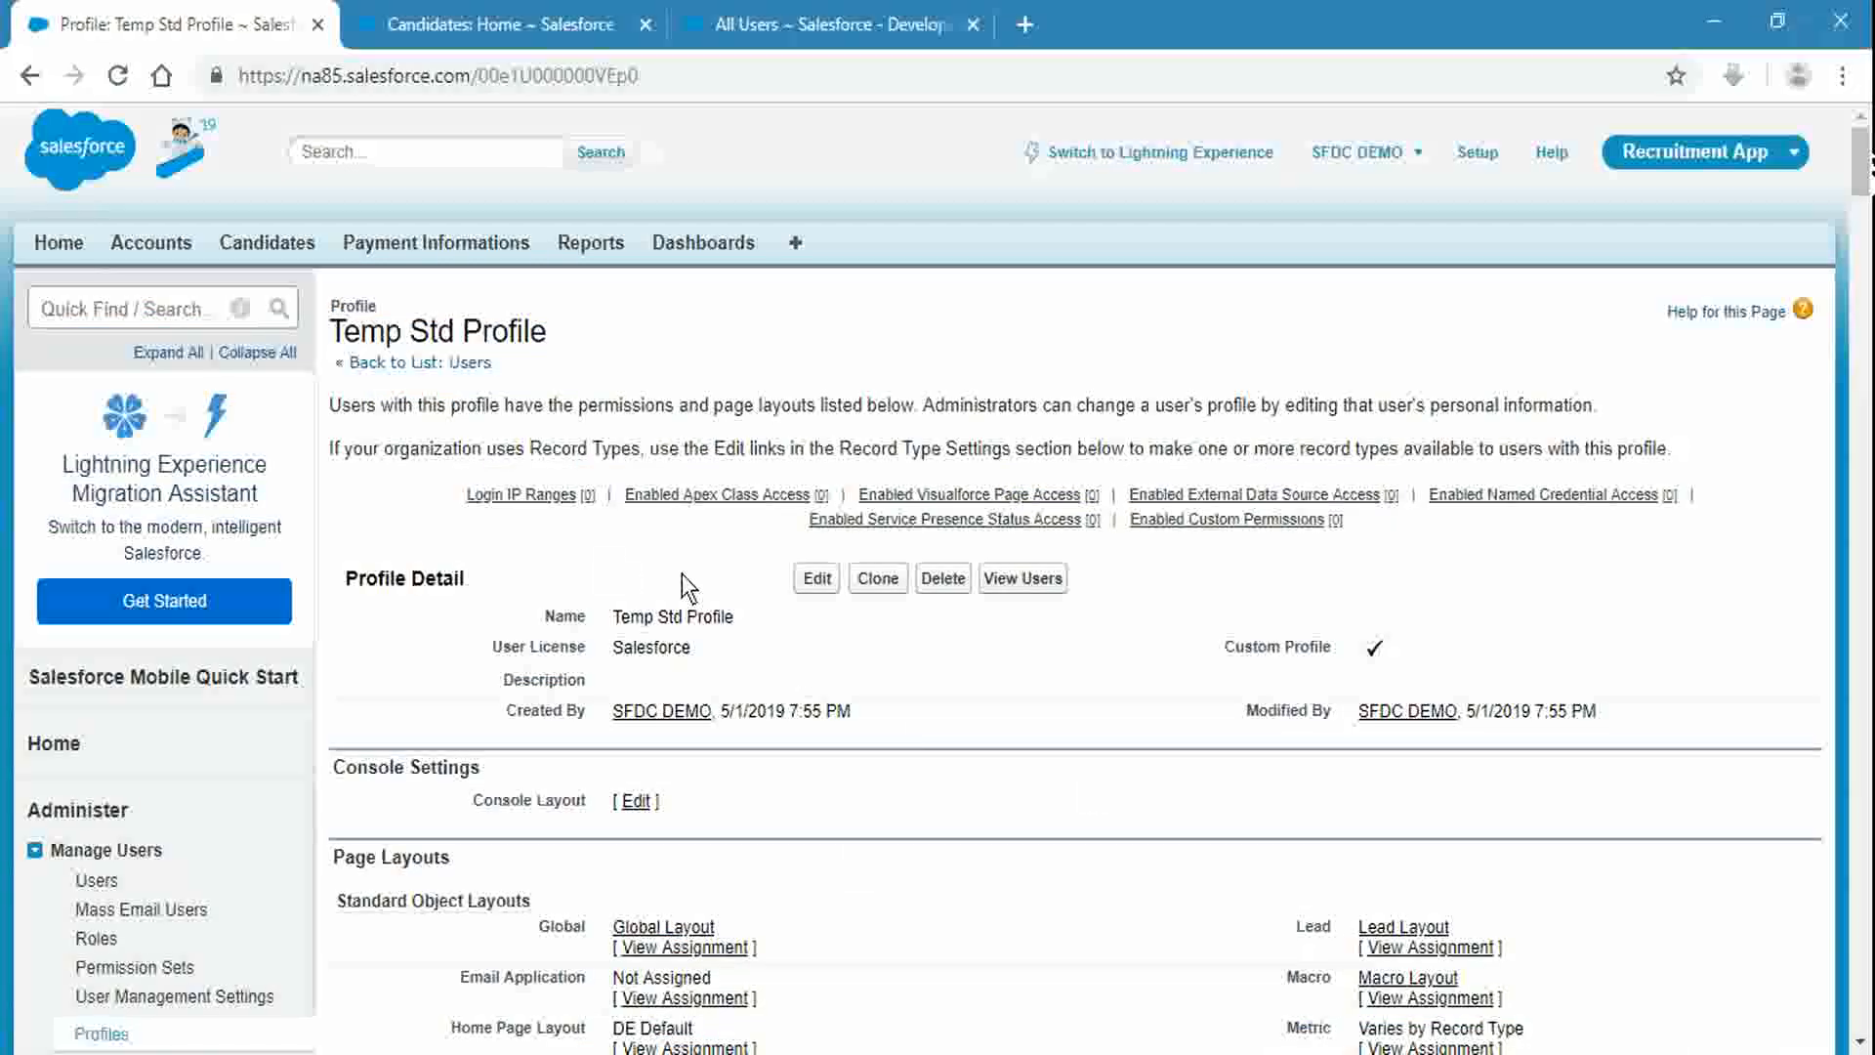
# Search the Temp Std Profile page for its Candidates entries
pyautogui.moveTo(700, 490)
pyautogui.hotkey('ctrl', 'f')
pyautogui.write('candida')
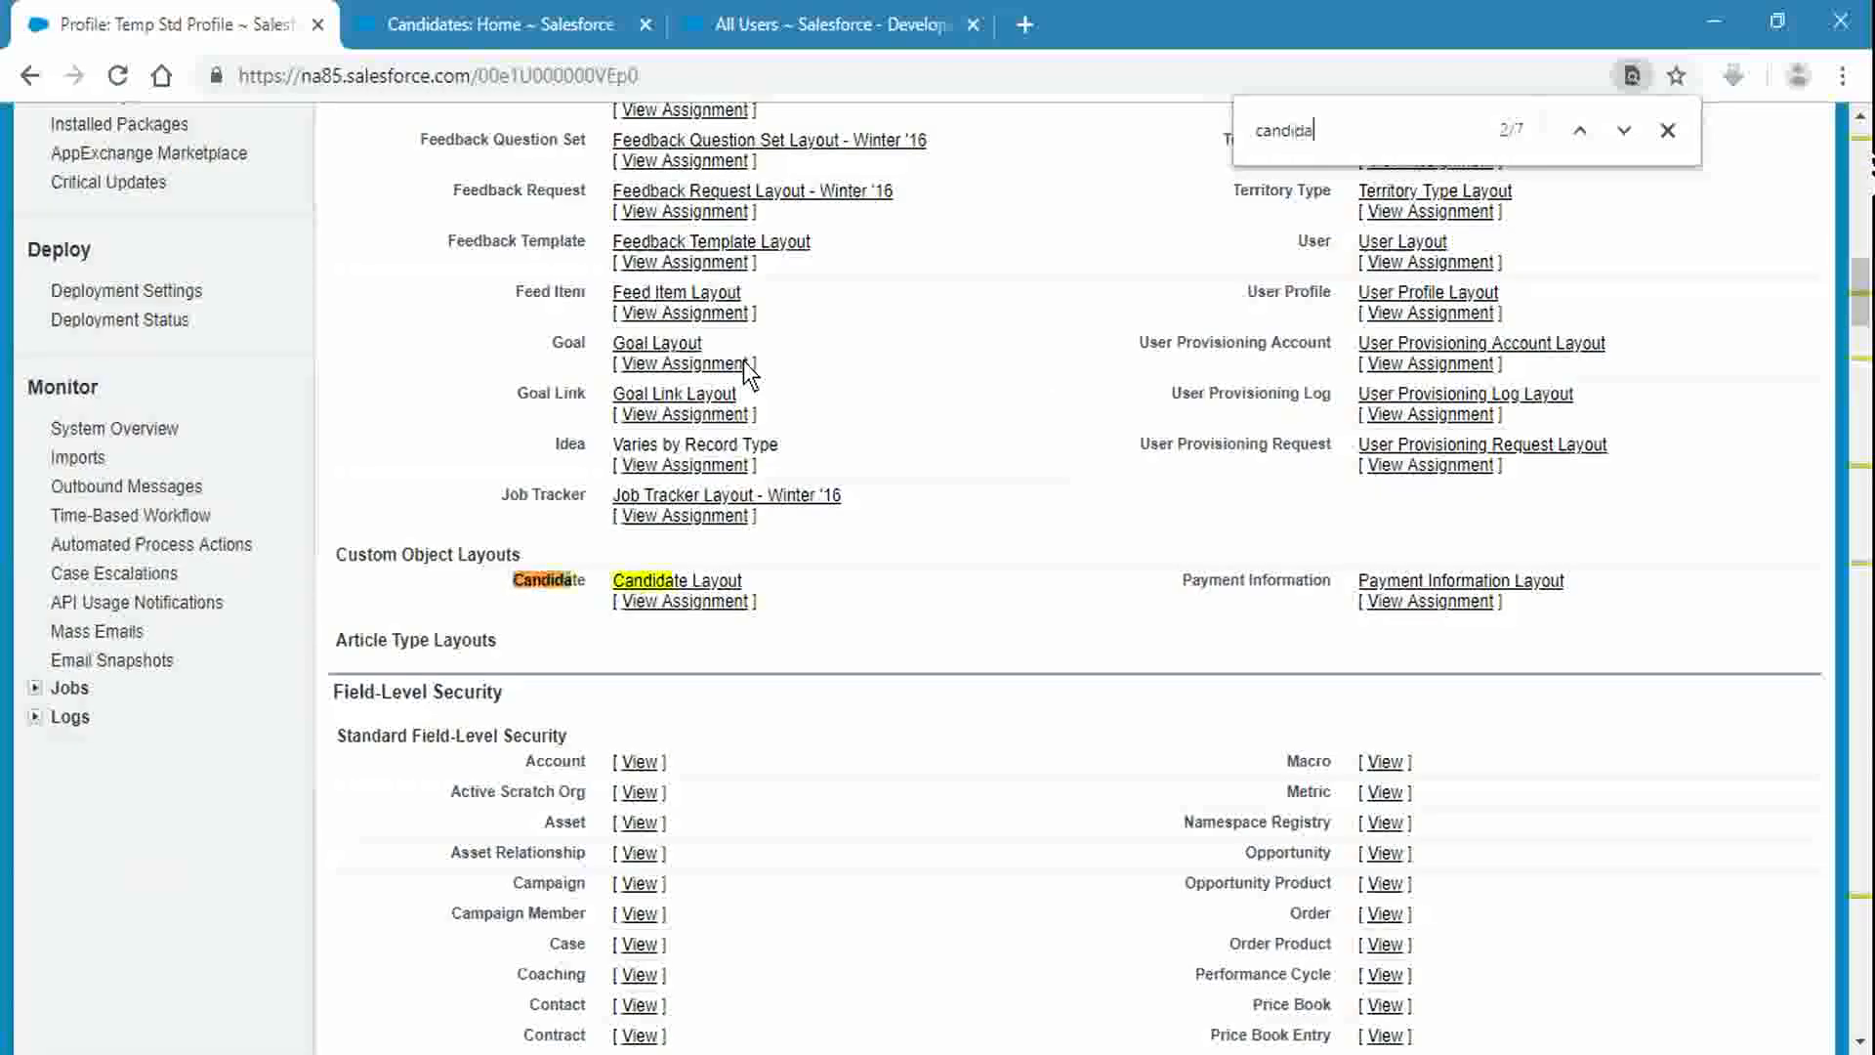
pyautogui.press('Escape')
pyautogui.scroll(20, 742, 361)
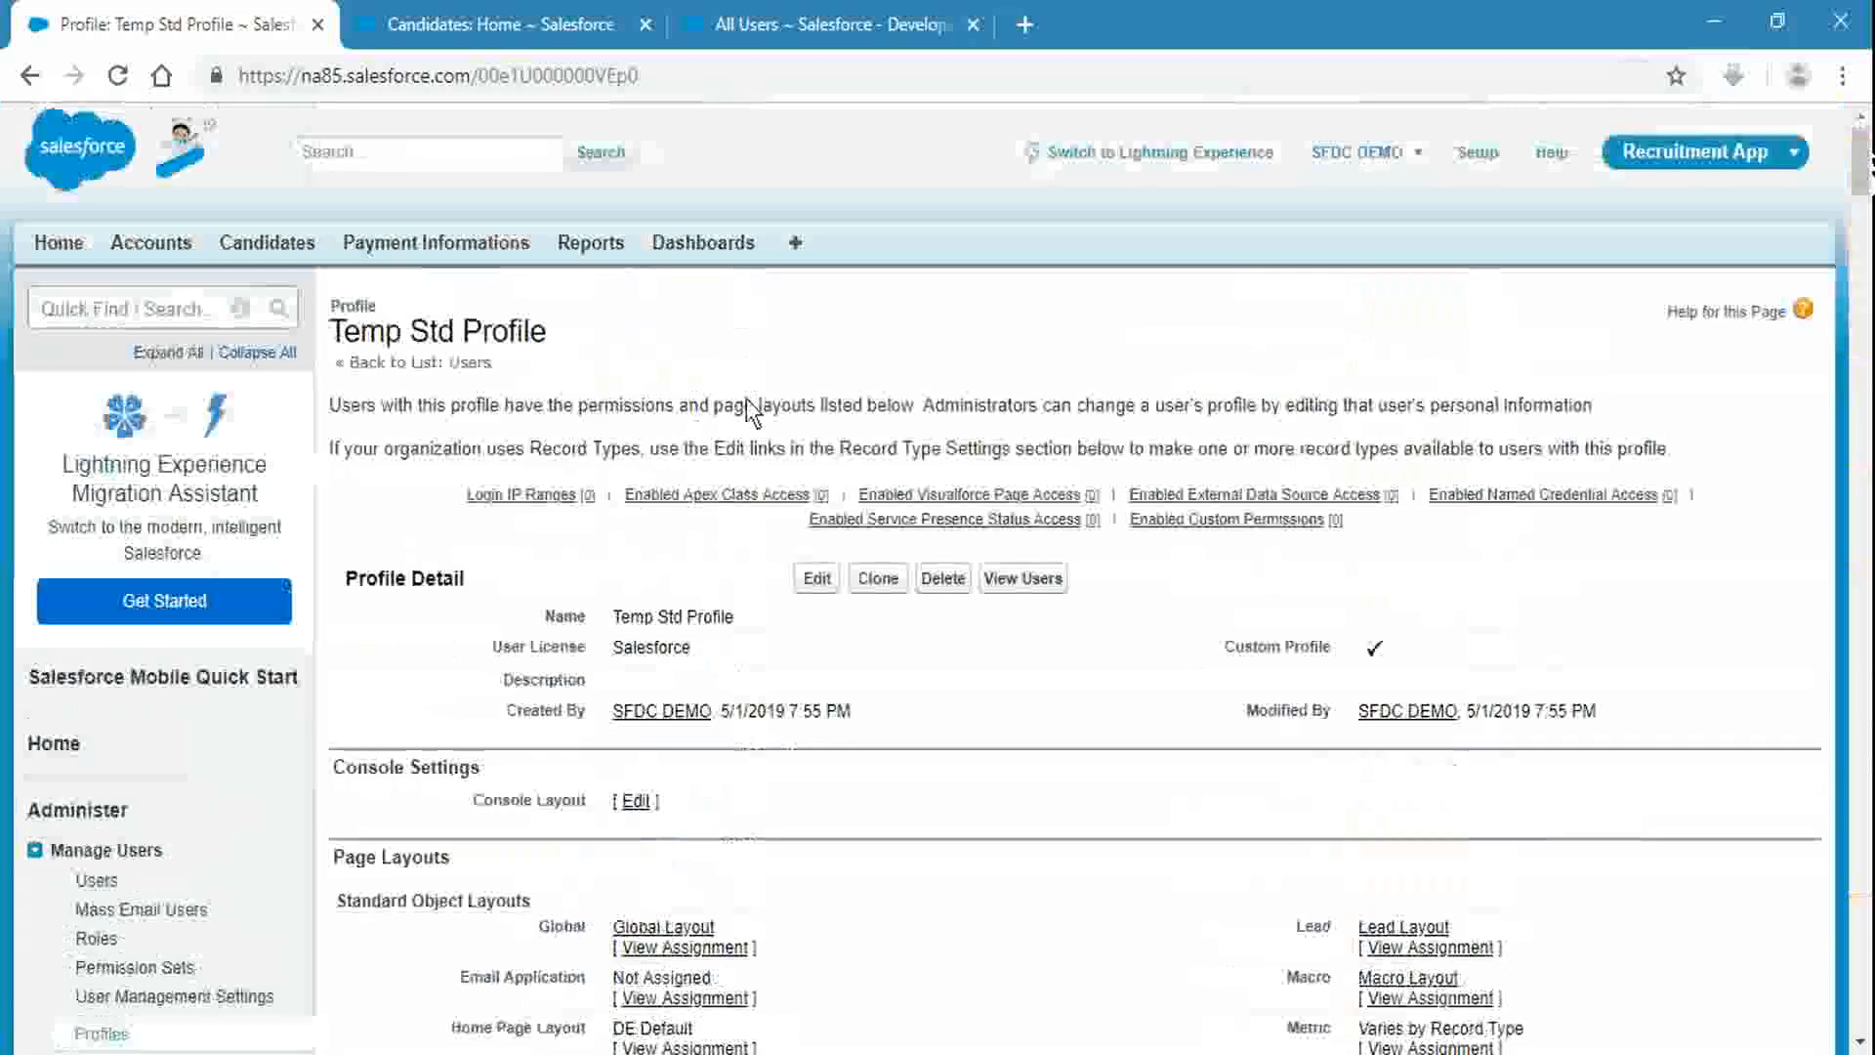
# Edit Temp Std Profile to tick Read on Candidates under Custom Object Permissions, and save
pyautogui.click(818, 581)
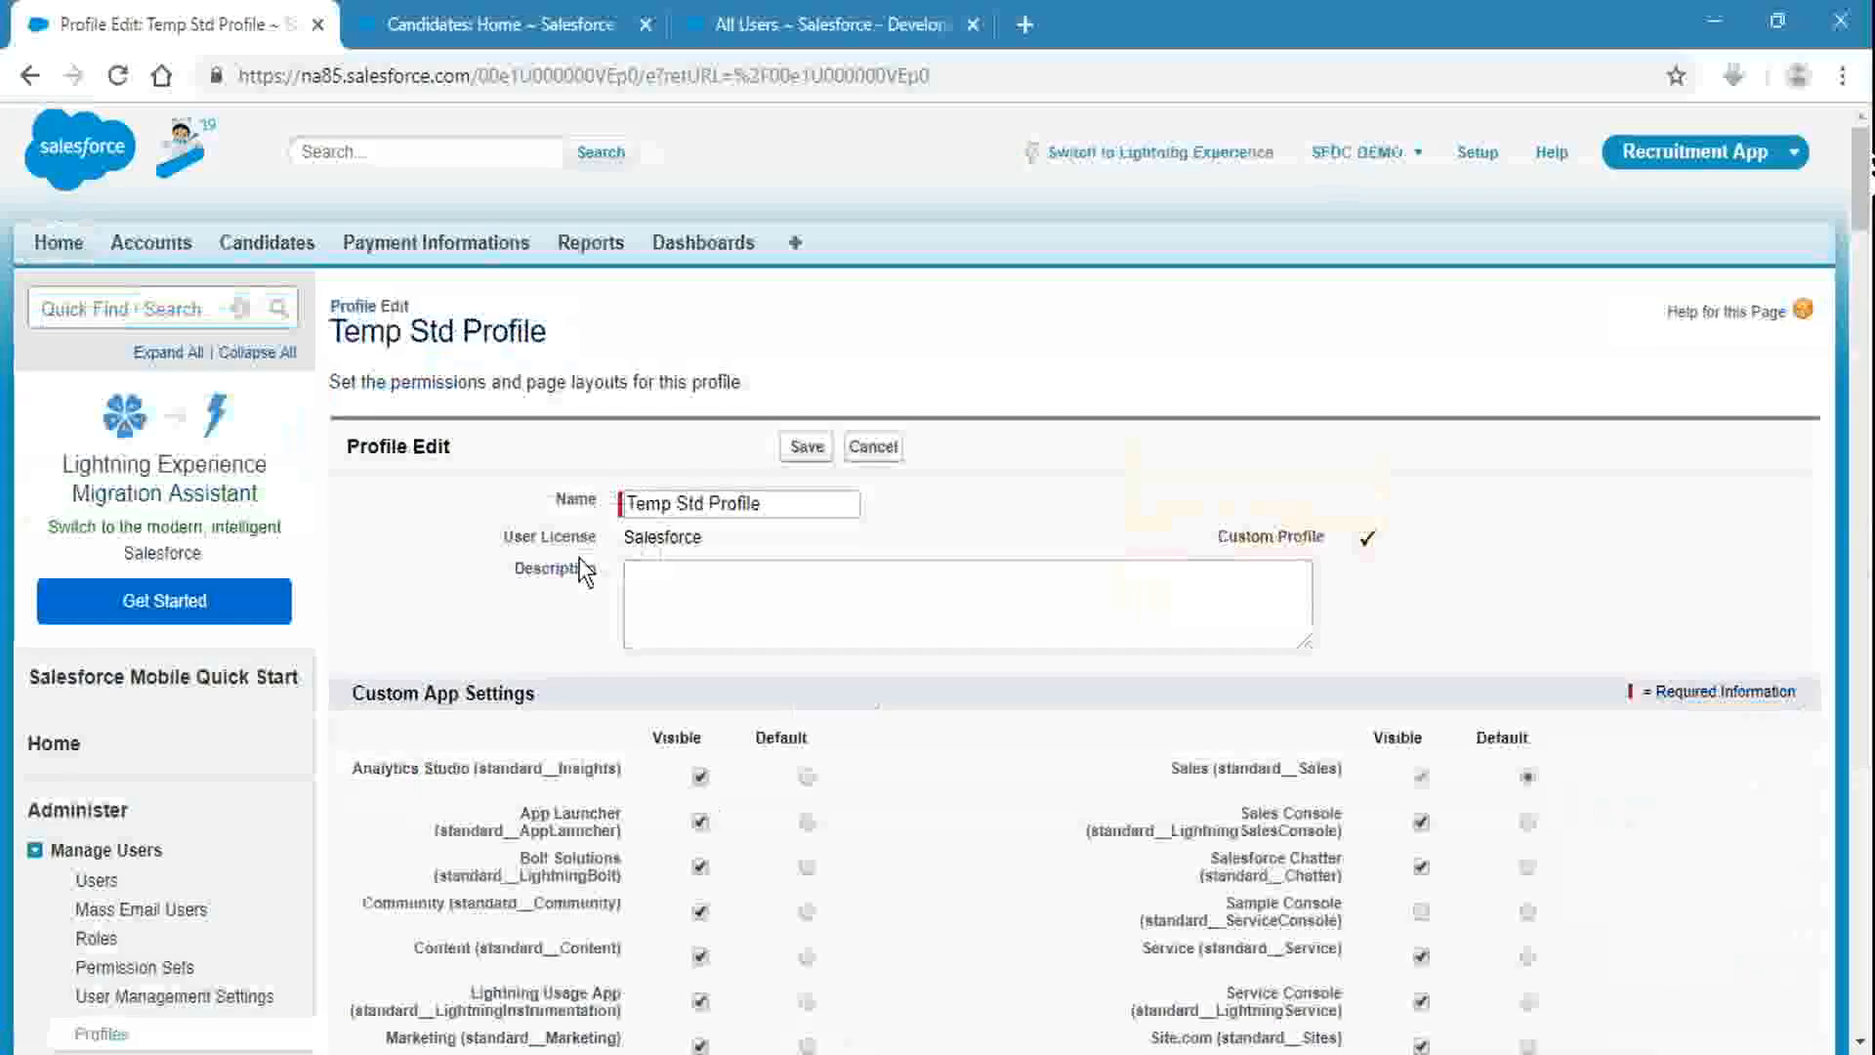
pyautogui.hotkey('ctrl', 'f')
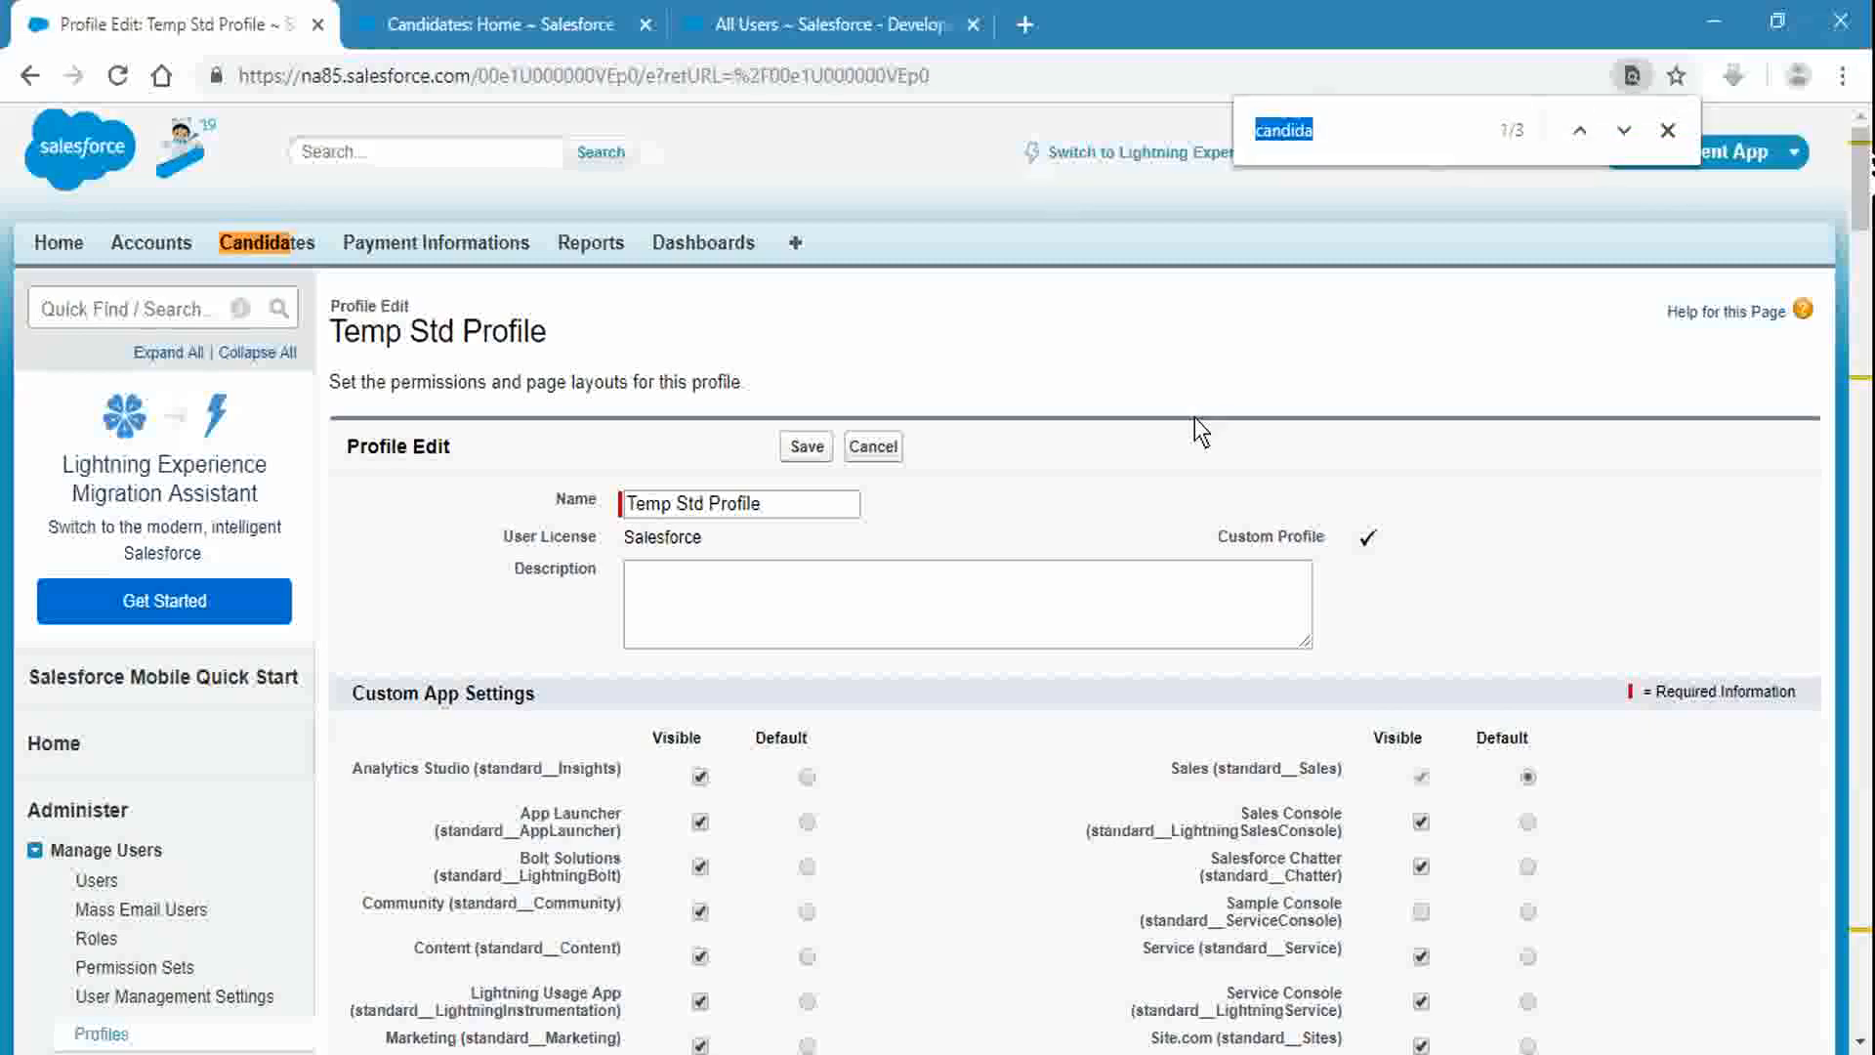
pyautogui.press('Return')
pyautogui.press('Return')
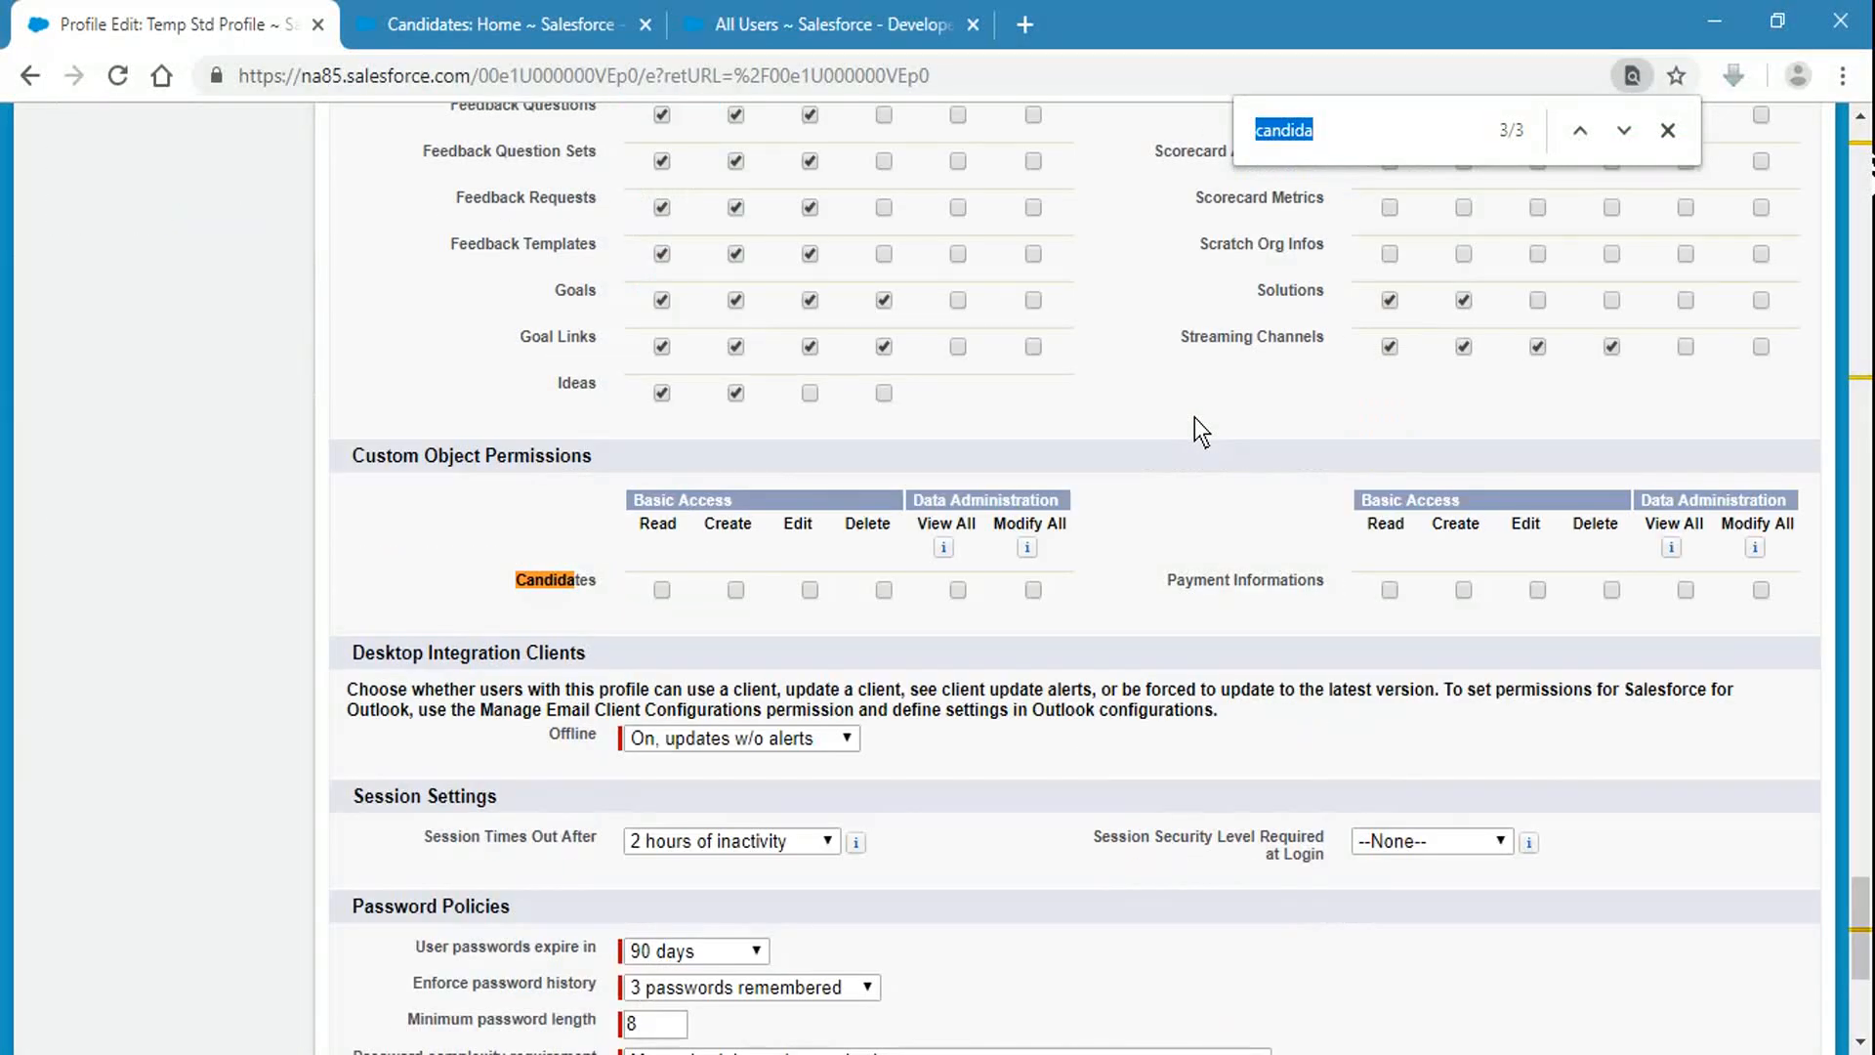
pyautogui.press('Escape')
pyautogui.click(662, 591)
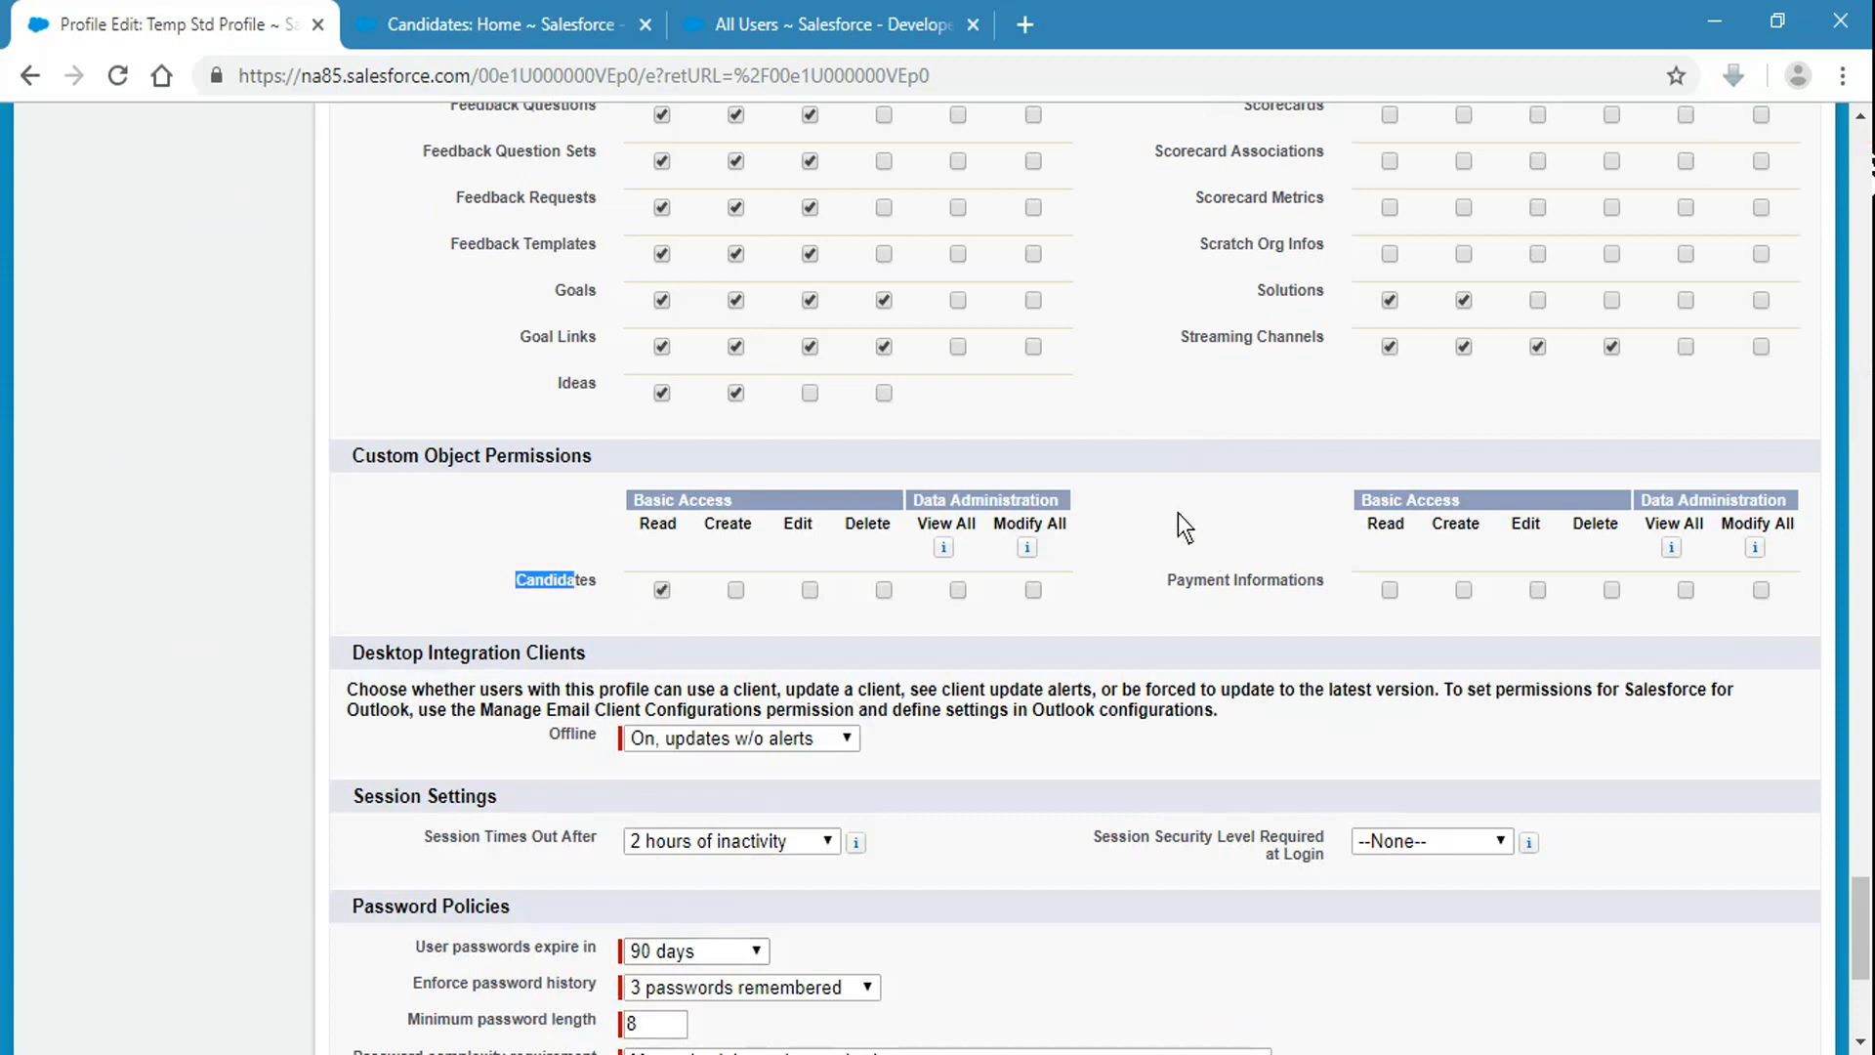
pyautogui.click(1139, 477)
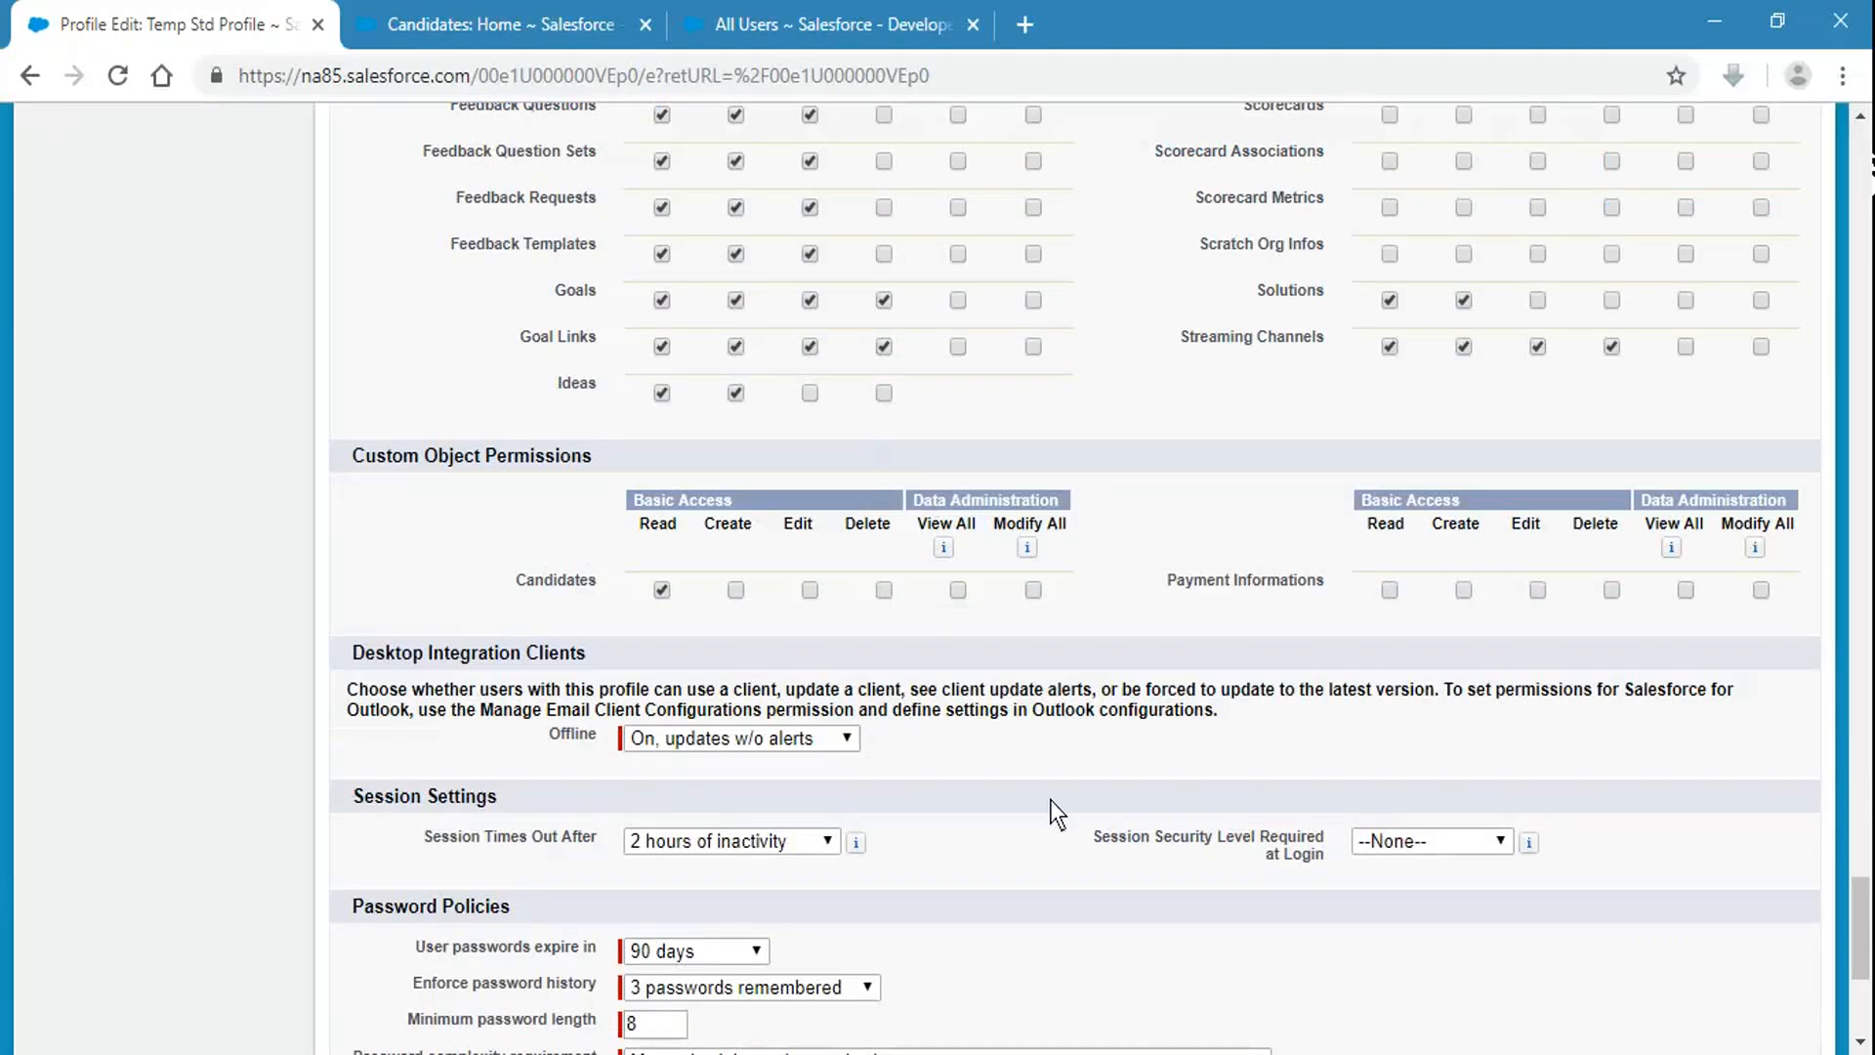
pyautogui.scroll(-4, 1119, 613)
pyautogui.scroll(20, 1119, 612)
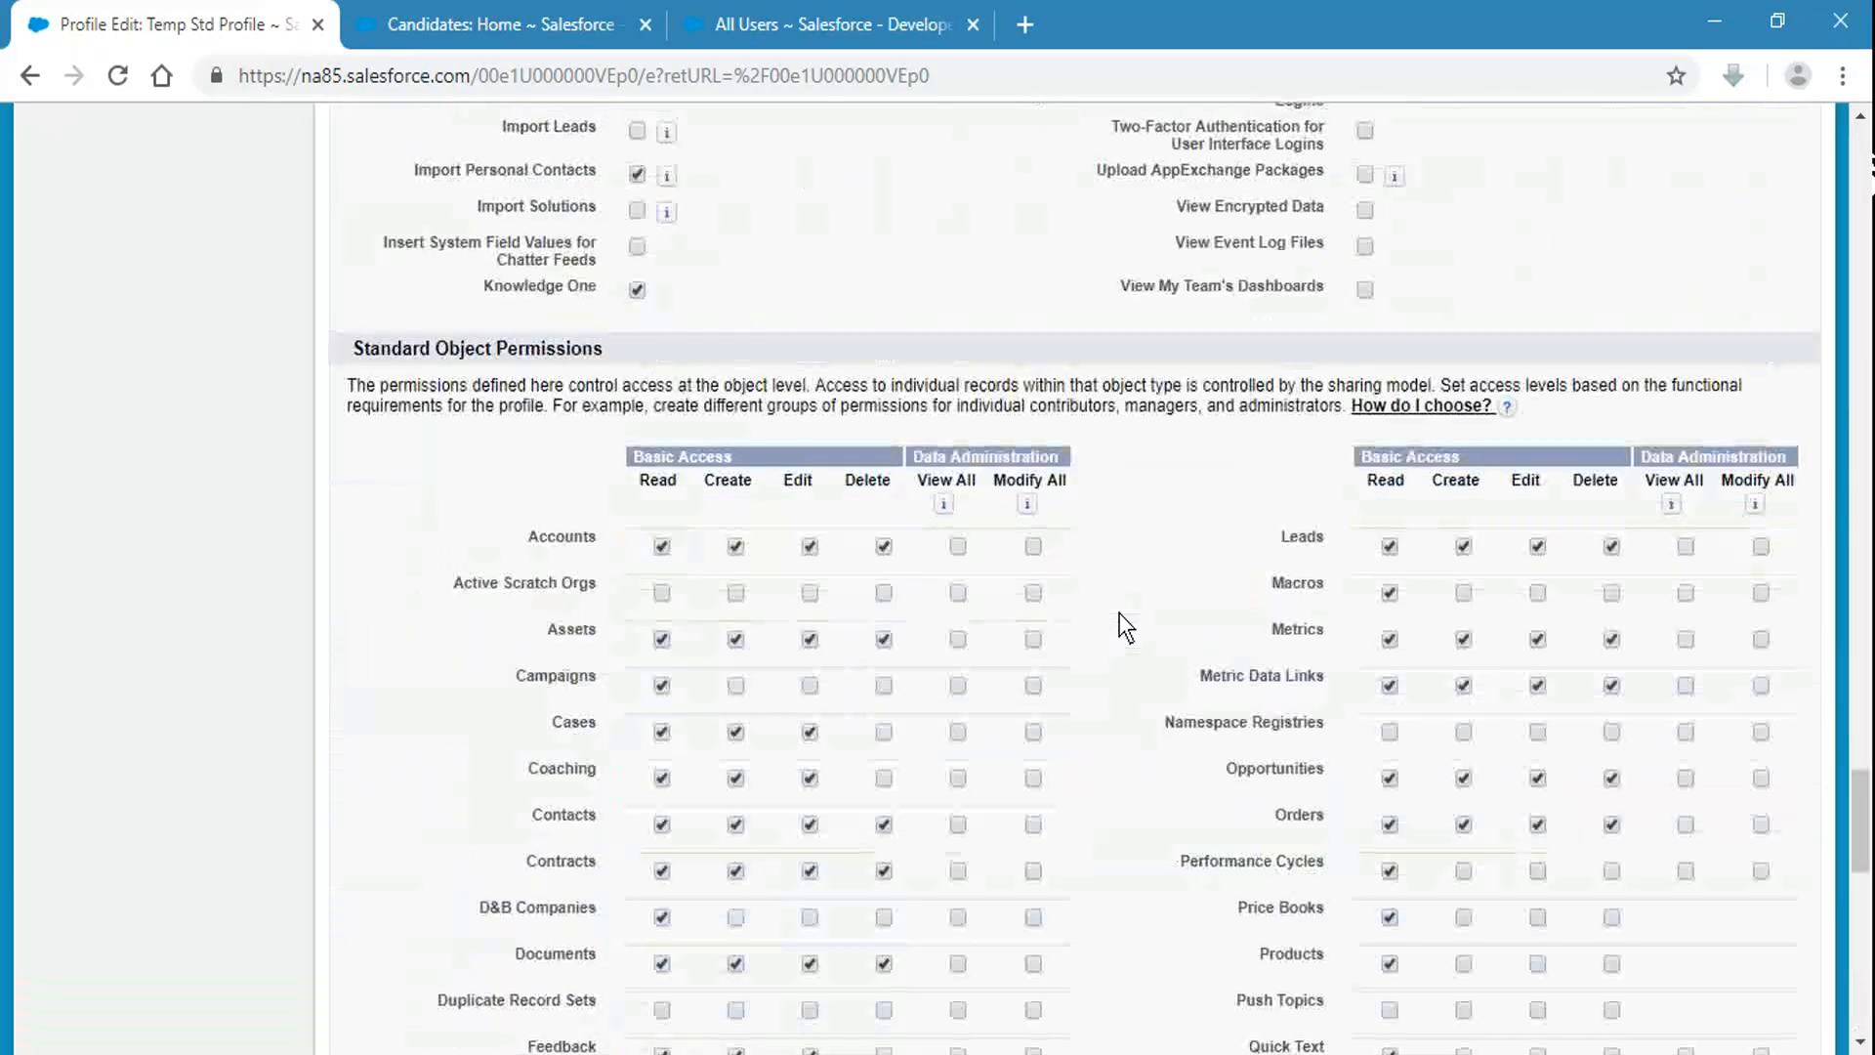
pyautogui.scroll(4, 1125, 625)
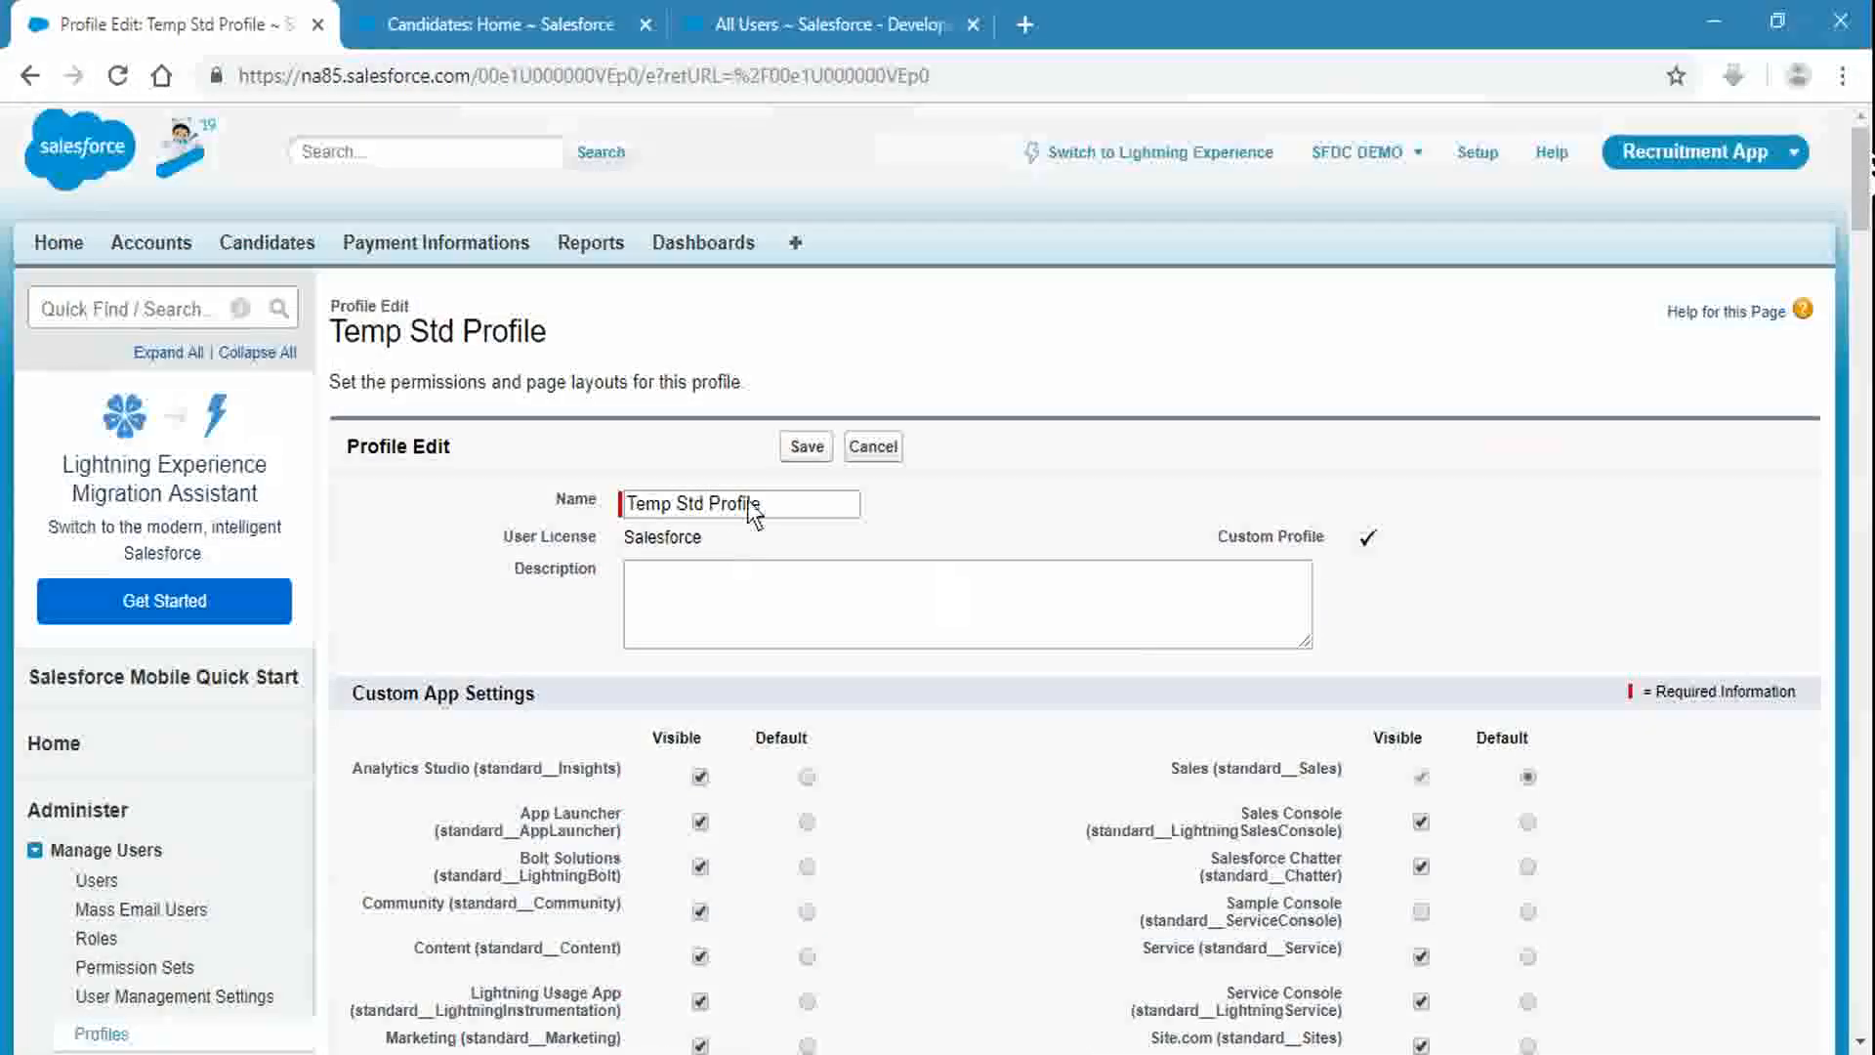
pyautogui.click(797, 449)
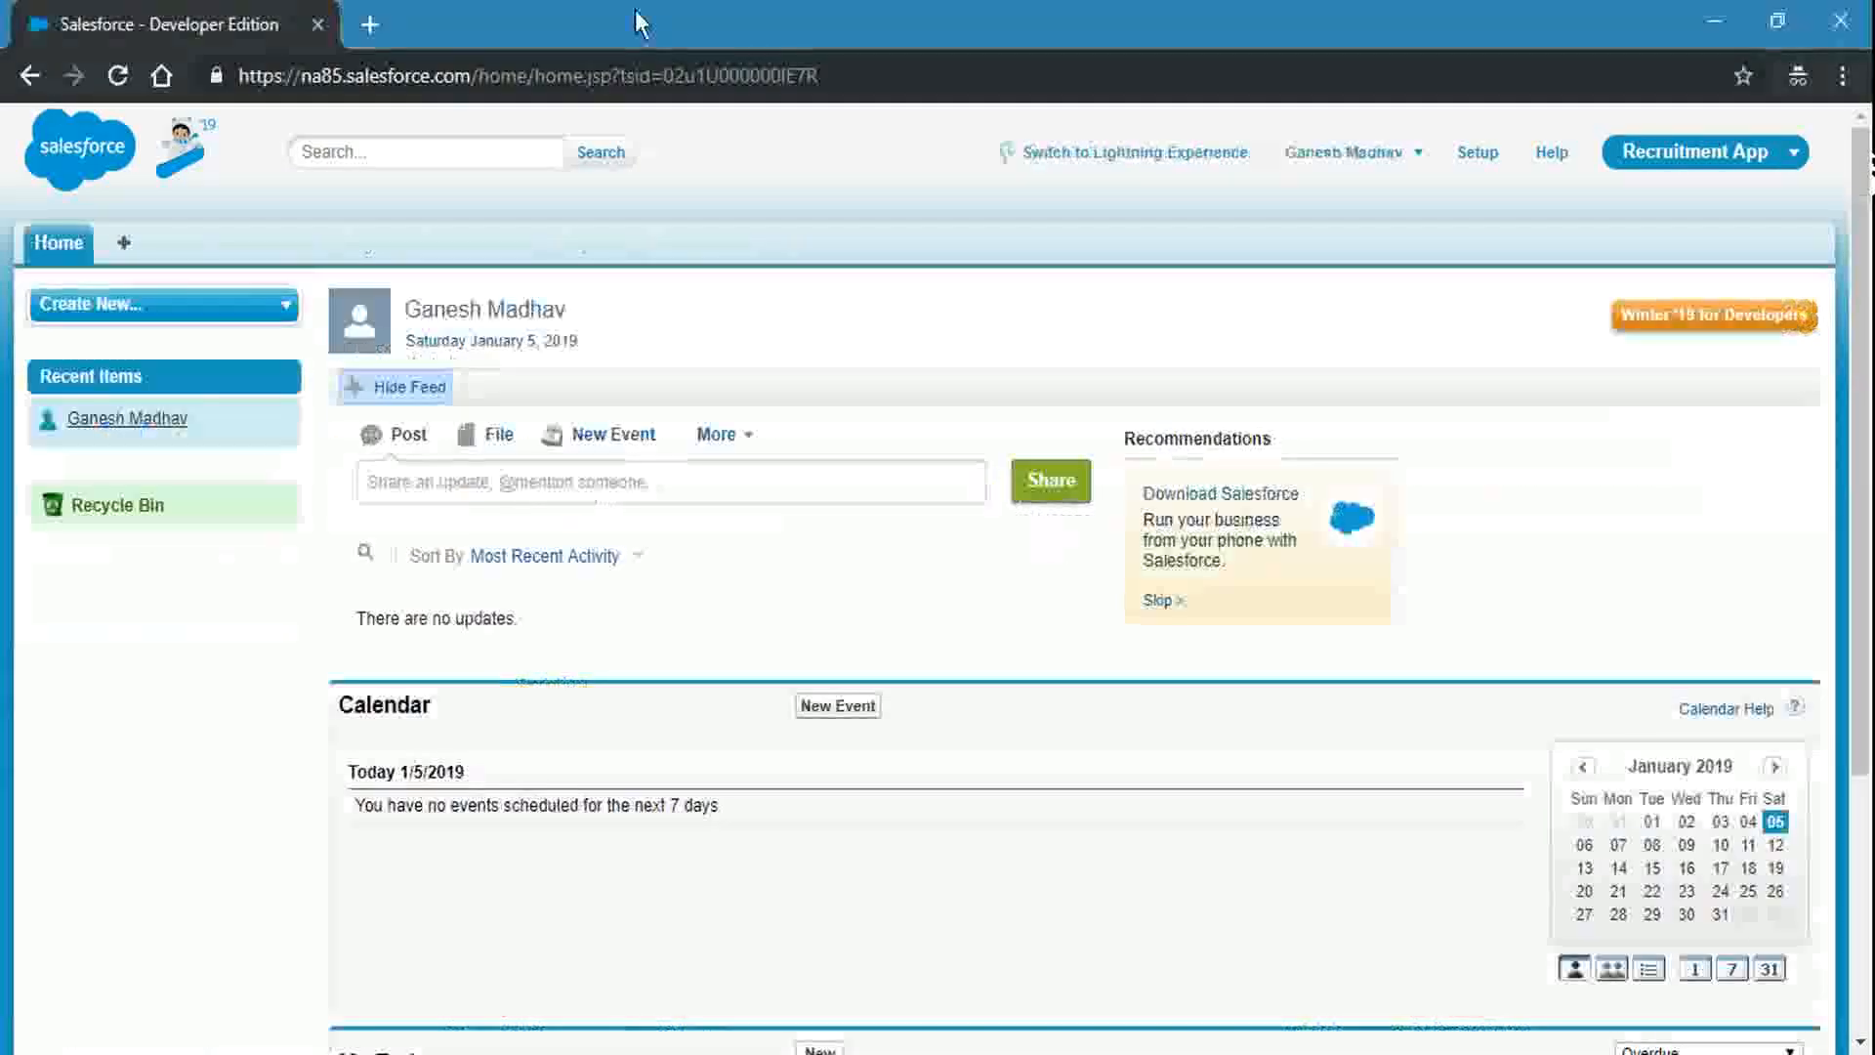
# Reload the test user's home page and open the new Candidates tab
pyautogui.click(629, 78)
pyautogui.press('Return')
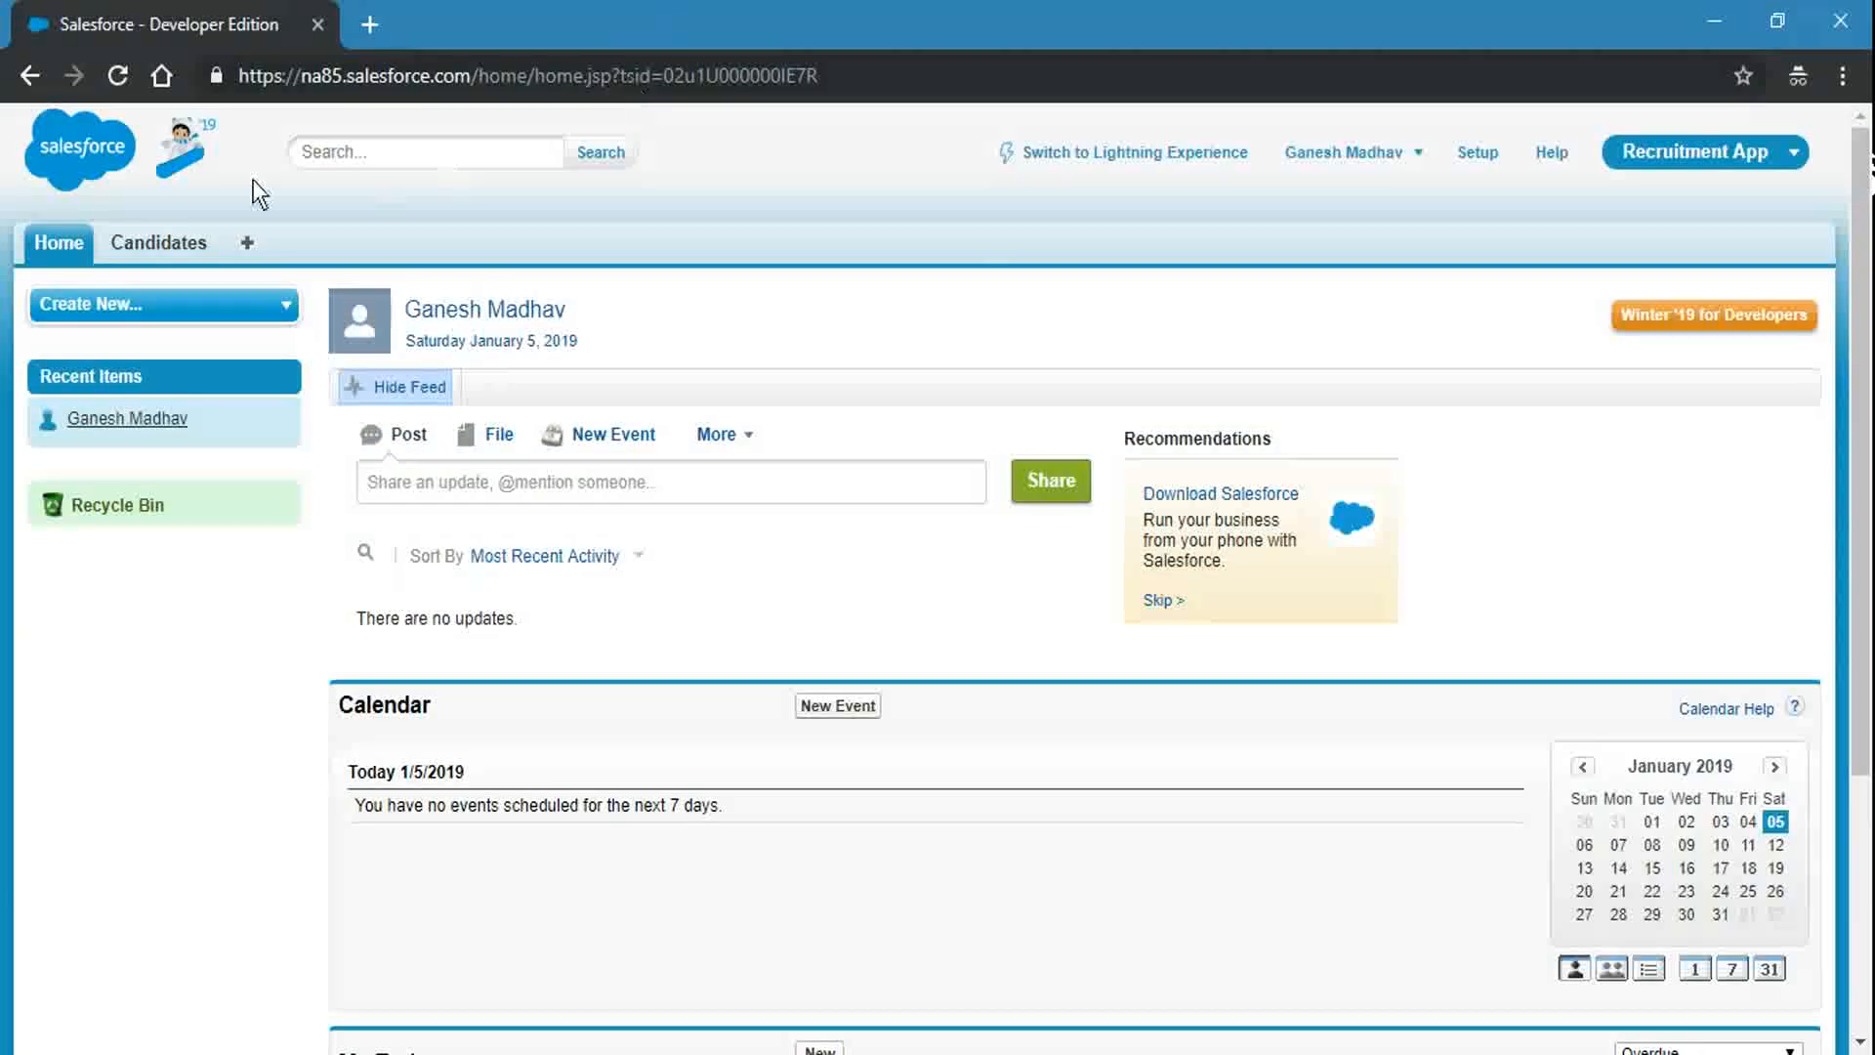
pyautogui.click(179, 241)
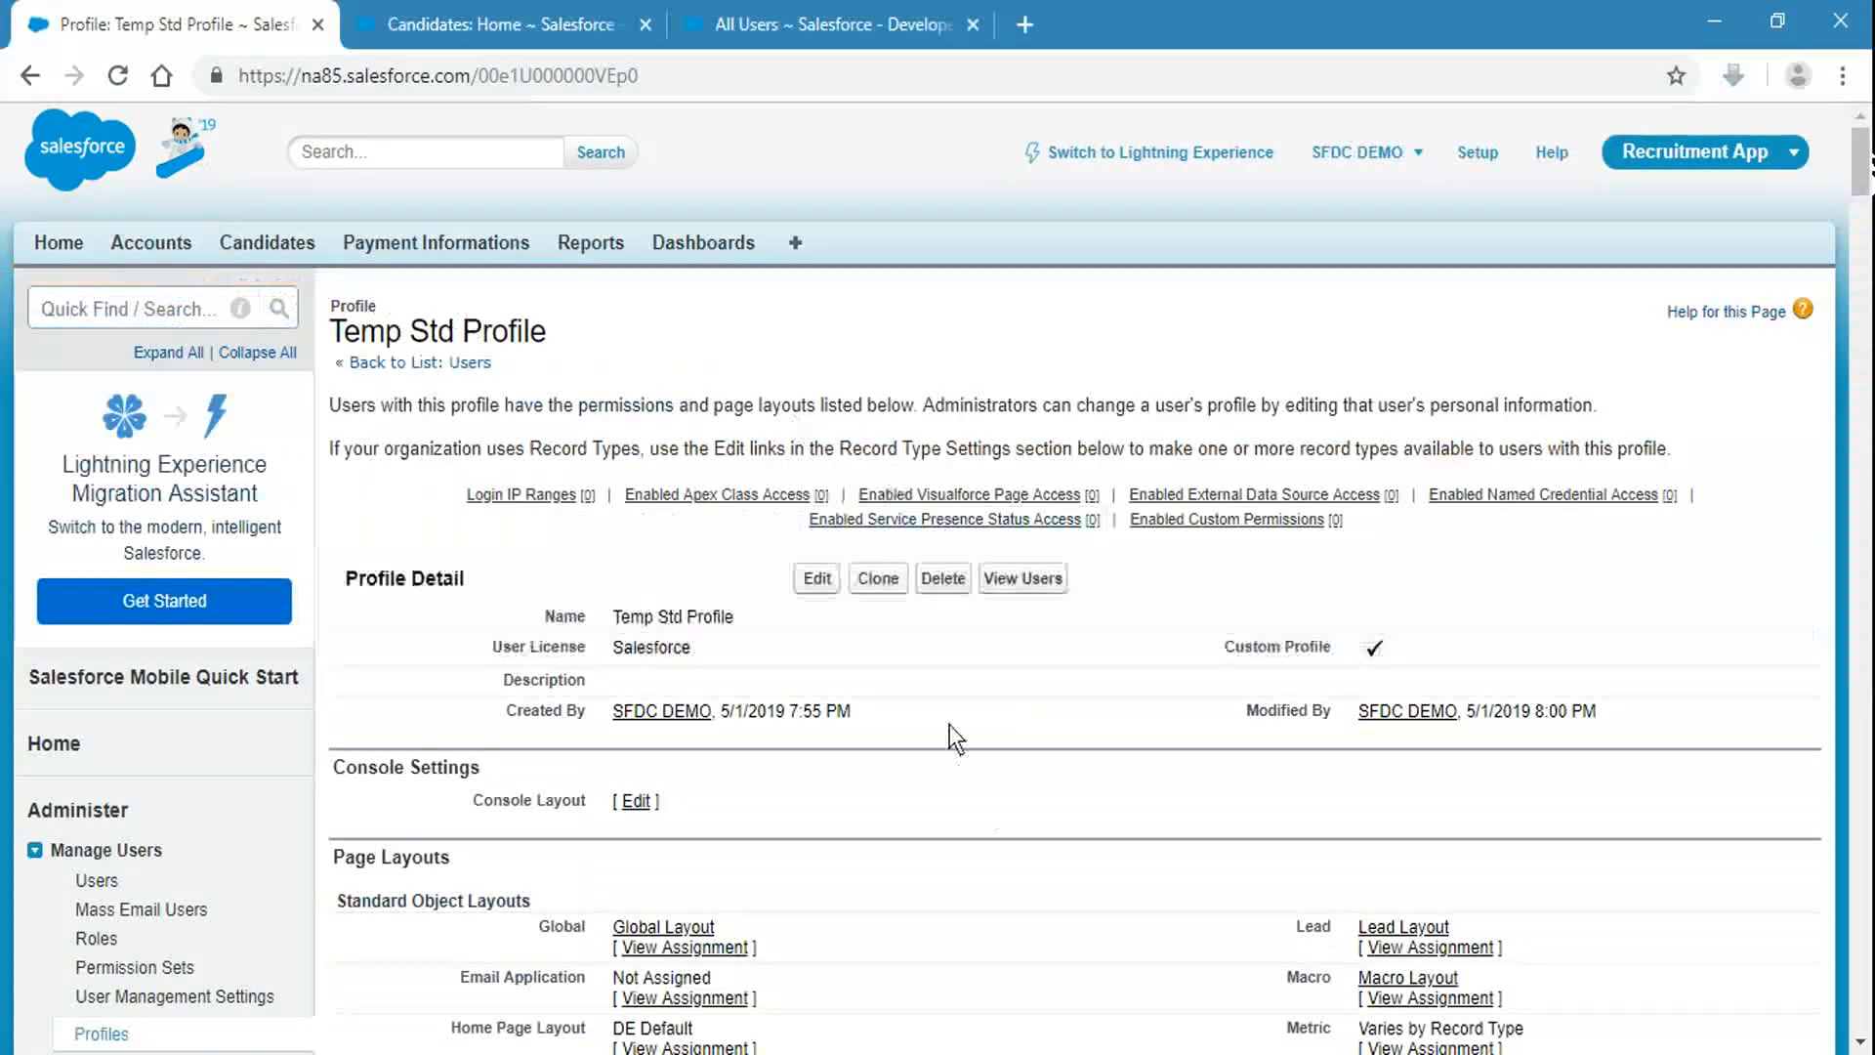
# Check the profile's Candidate page layout, field security and Default On tab setting, then return to the test user
pyautogui.hotkey('ctrl', 'f')
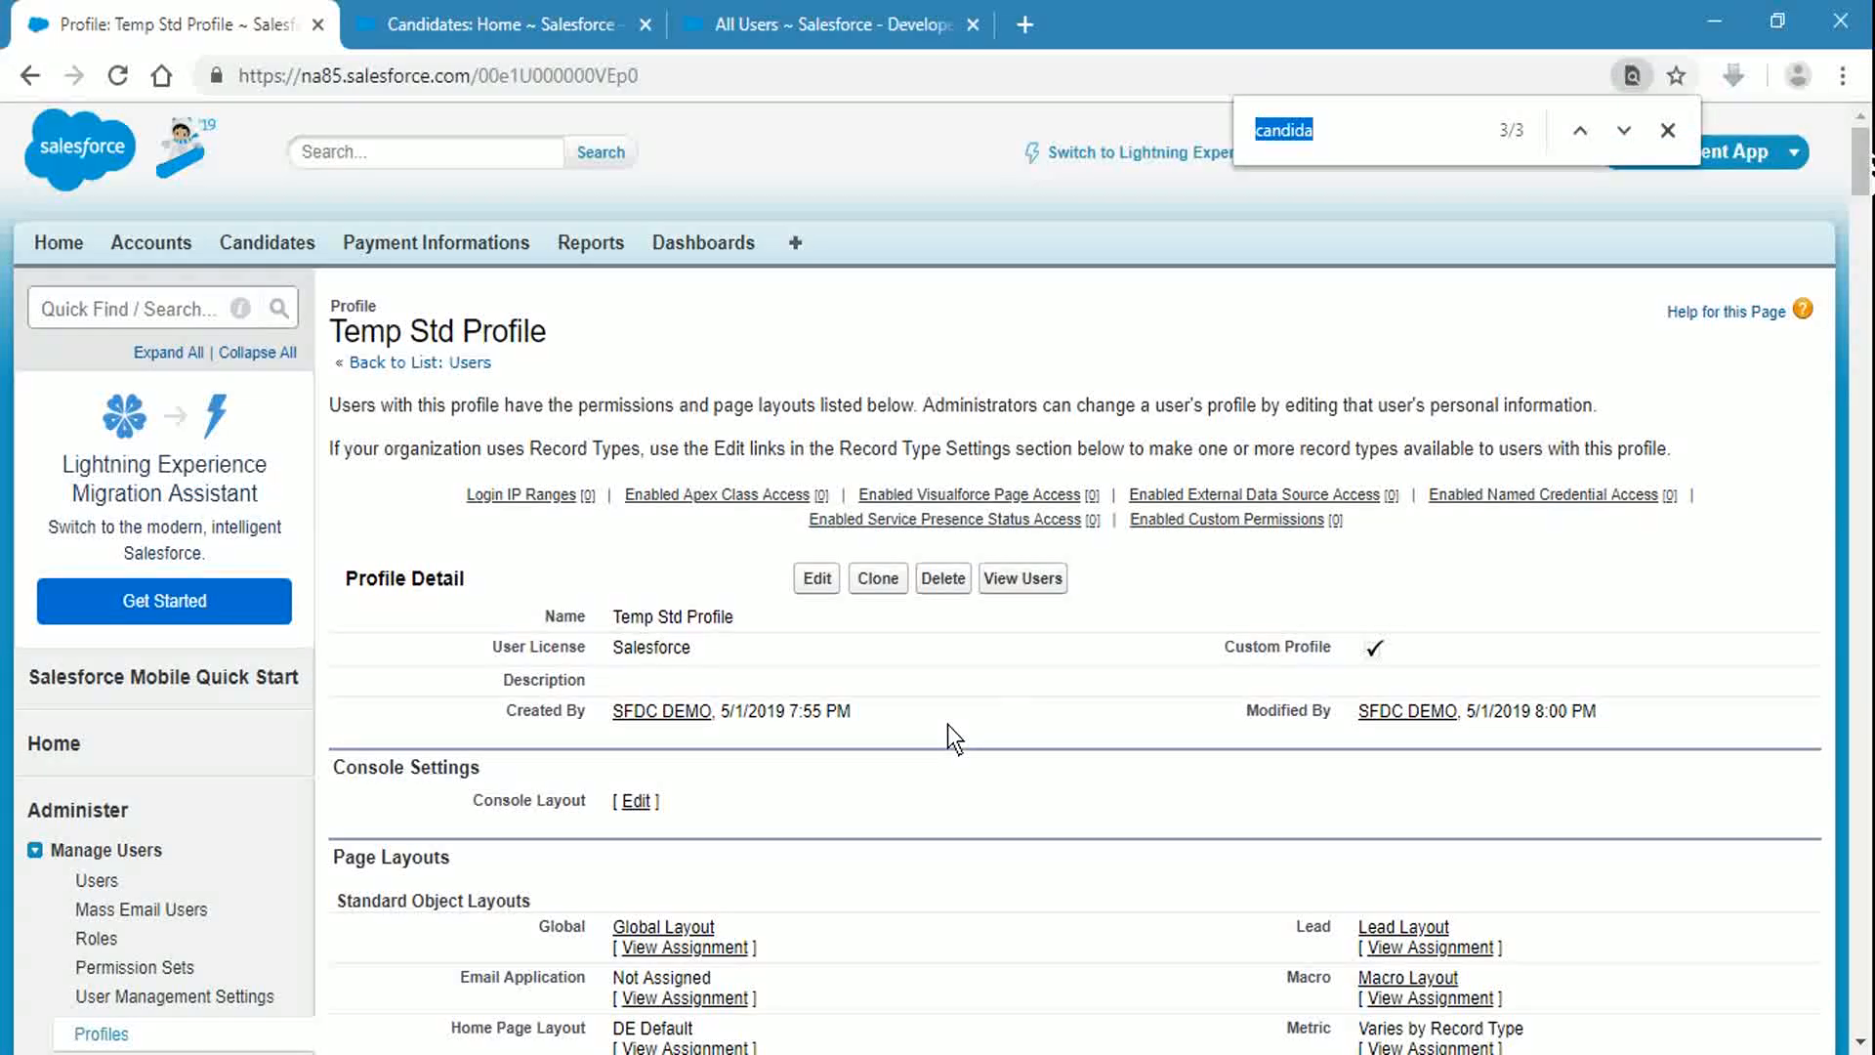
pyautogui.press('Return')
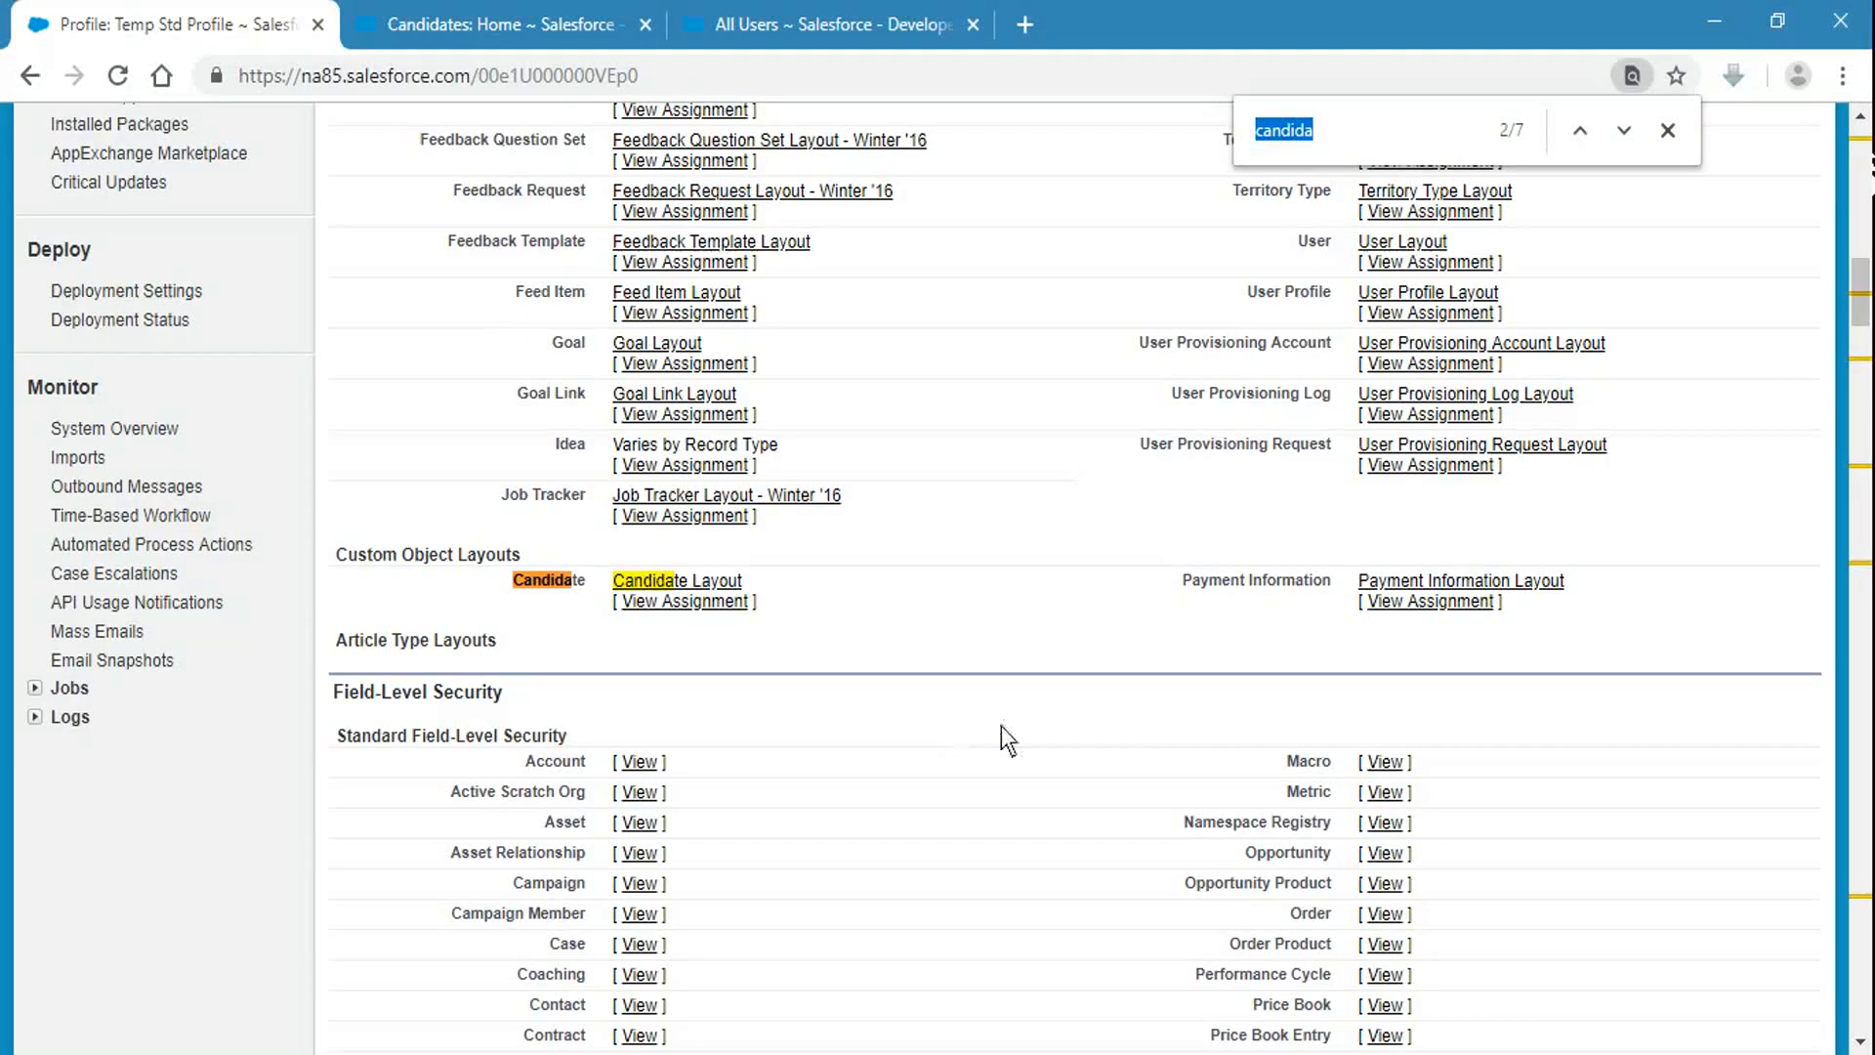
pyautogui.press('Return')
pyautogui.press('Return')
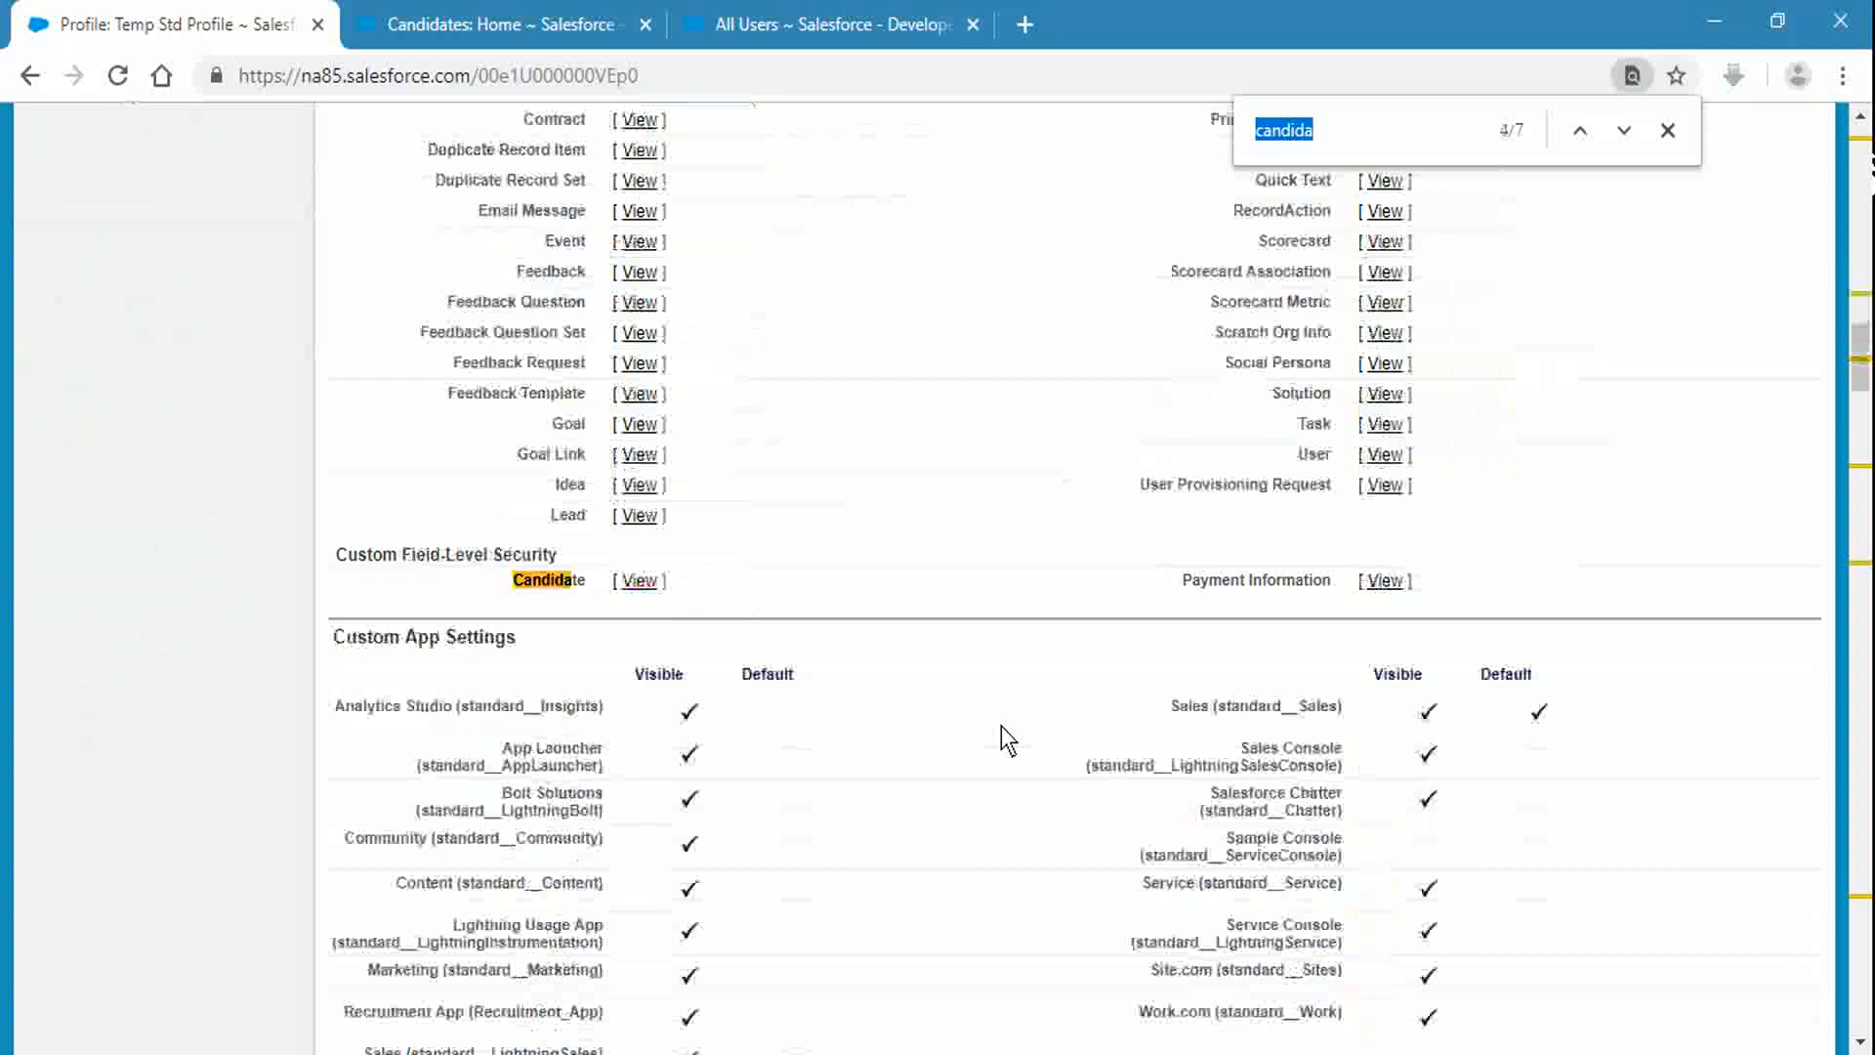
pyautogui.press('Return')
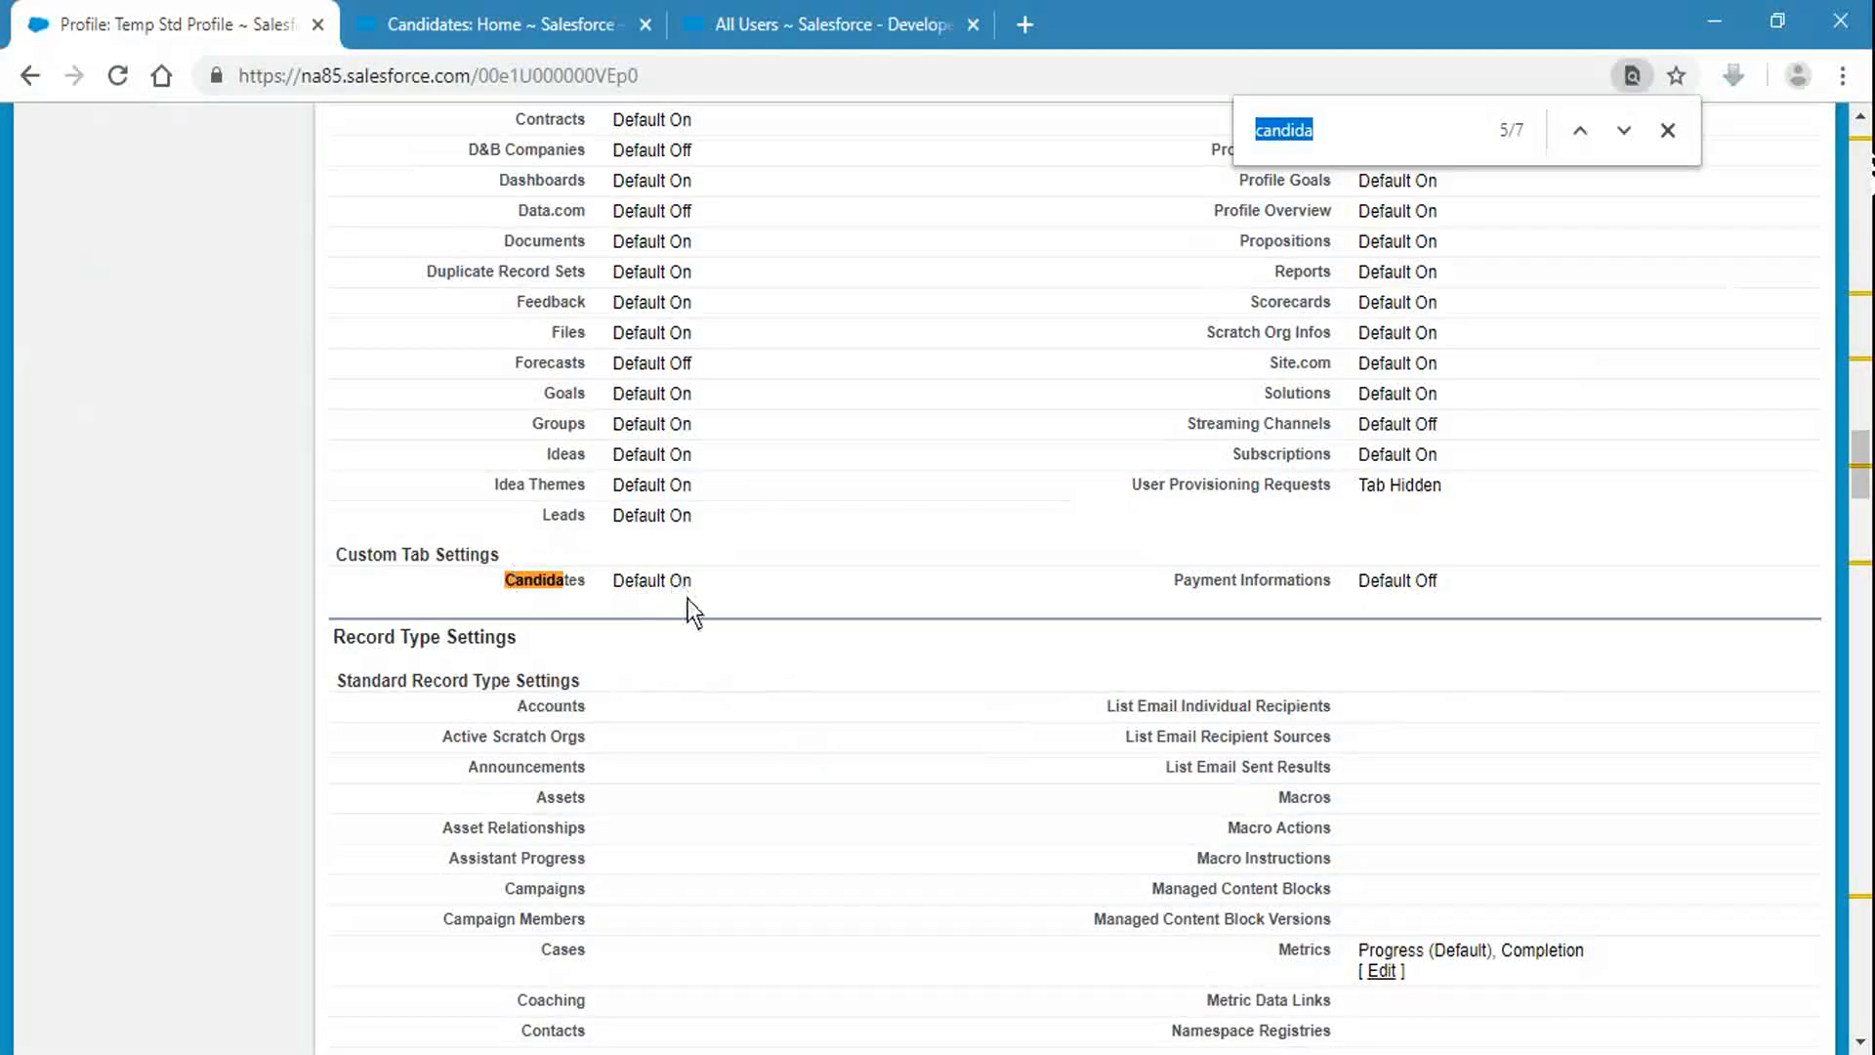
pyautogui.press('Escape')
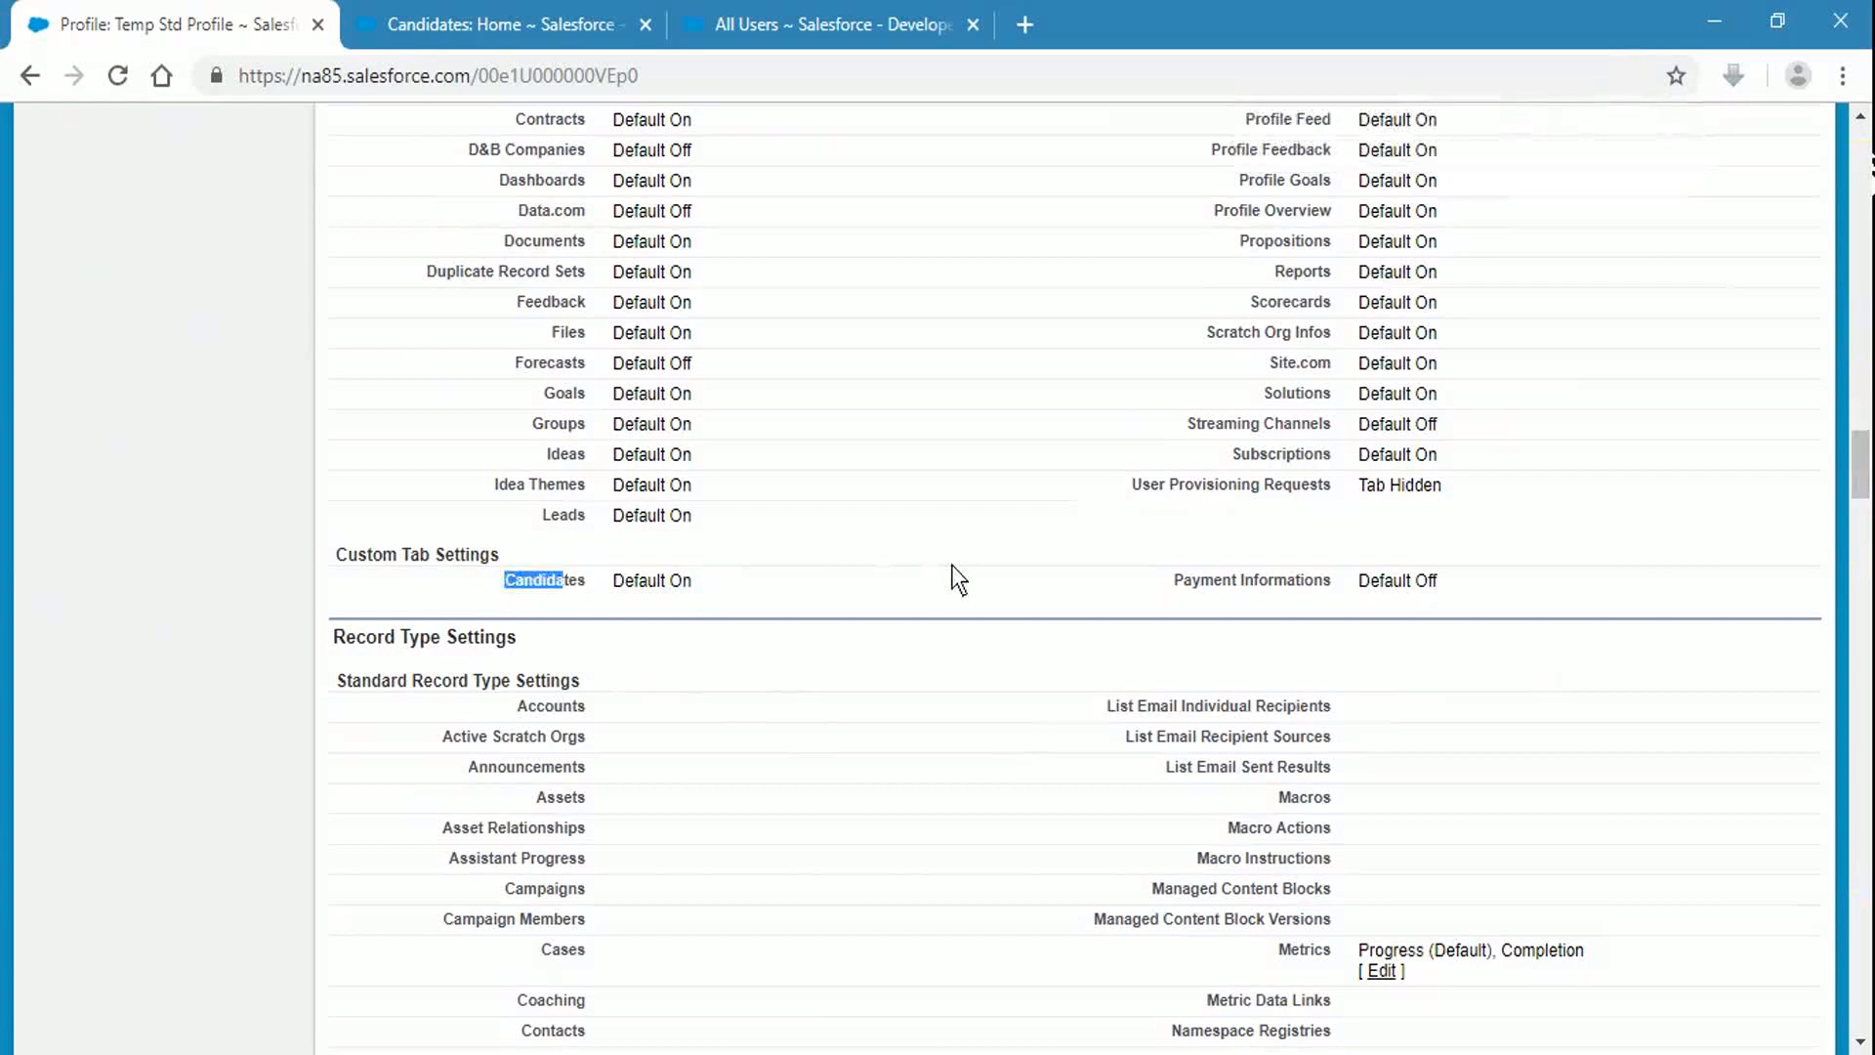
pyautogui.hotkey('alt', 'Tab')
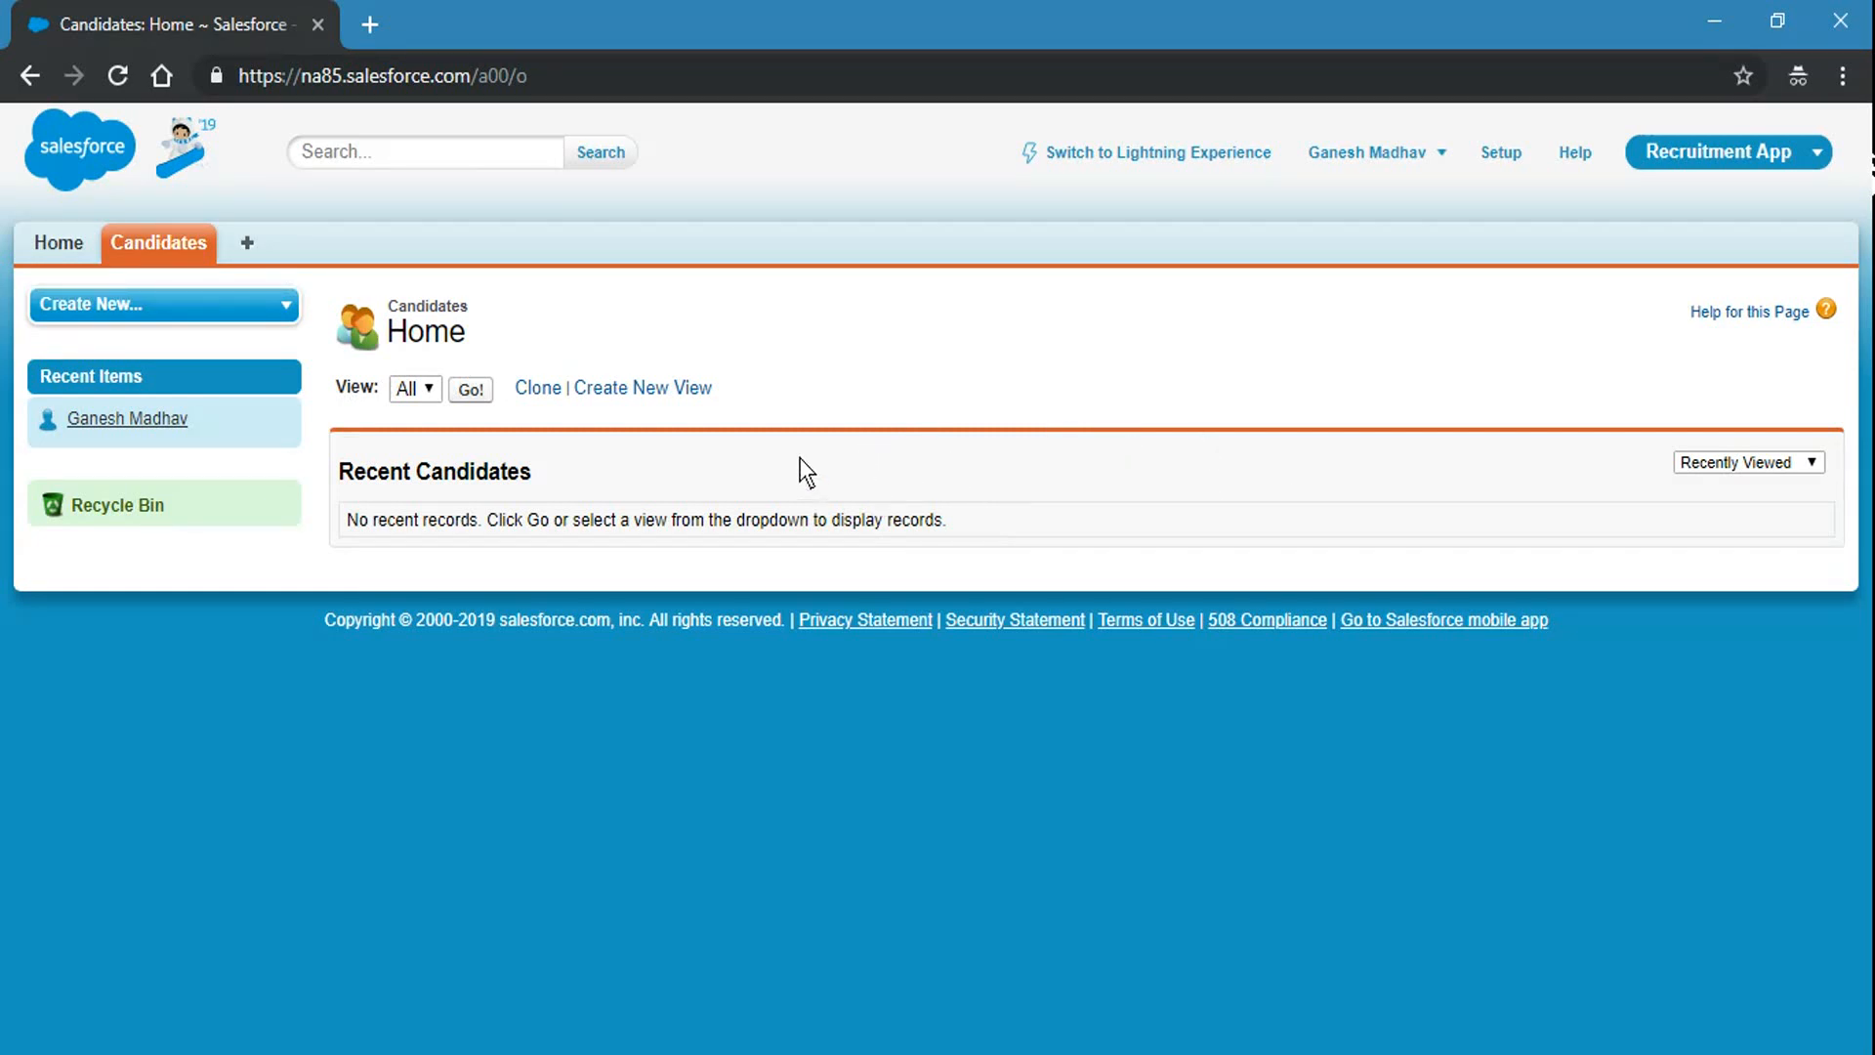
pyautogui.click(470, 391)
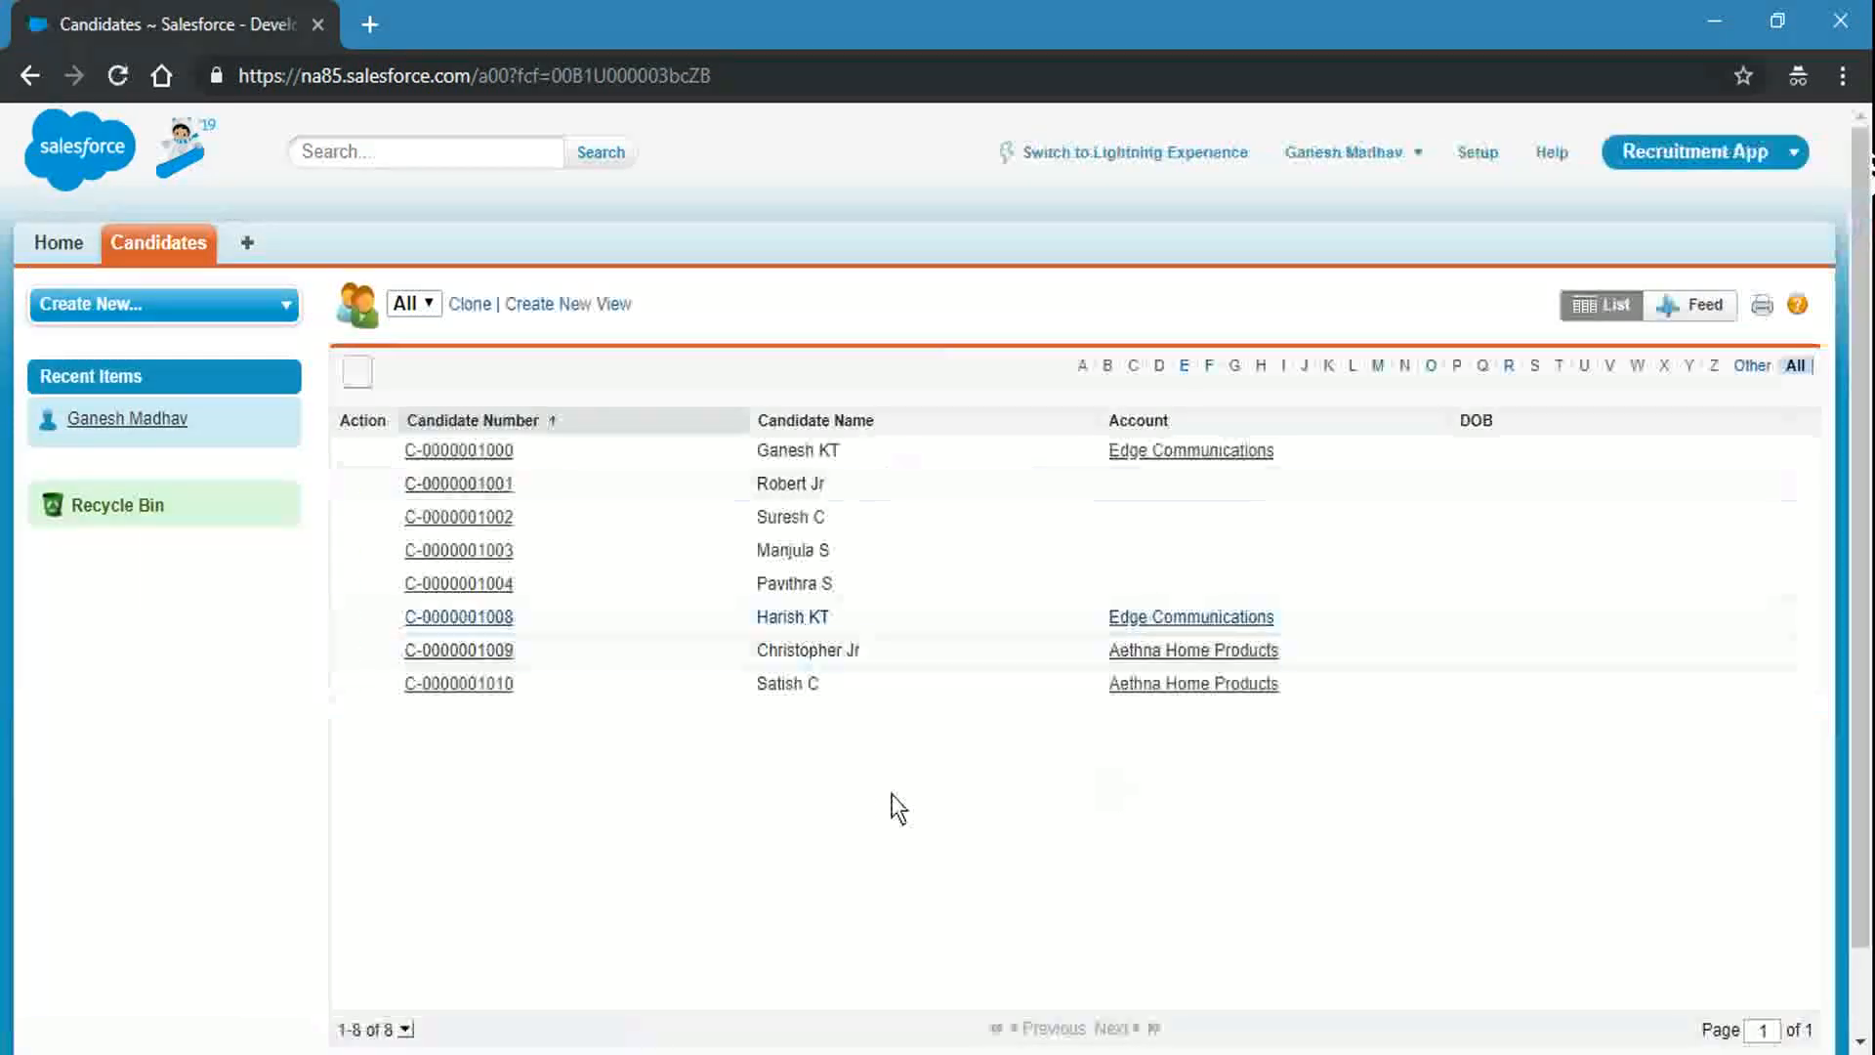
pyautogui.click(153, 249)
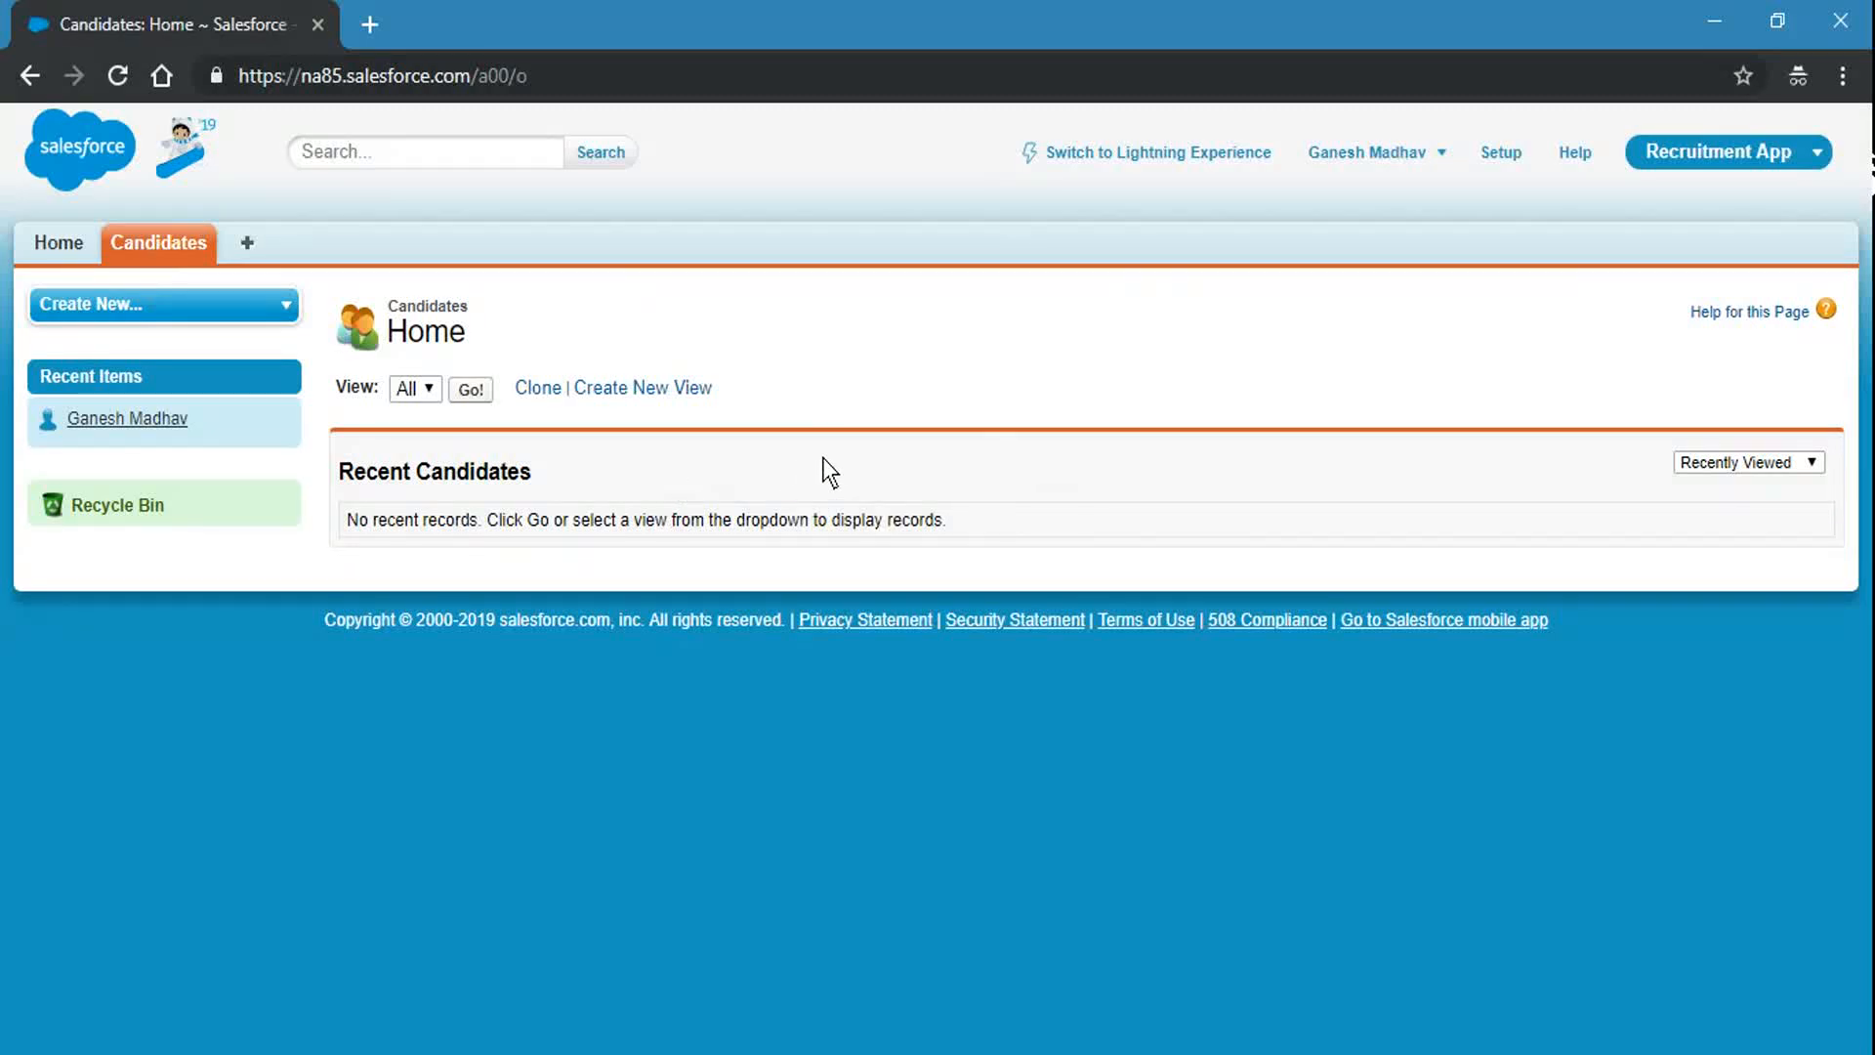
pyautogui.click(471, 390)
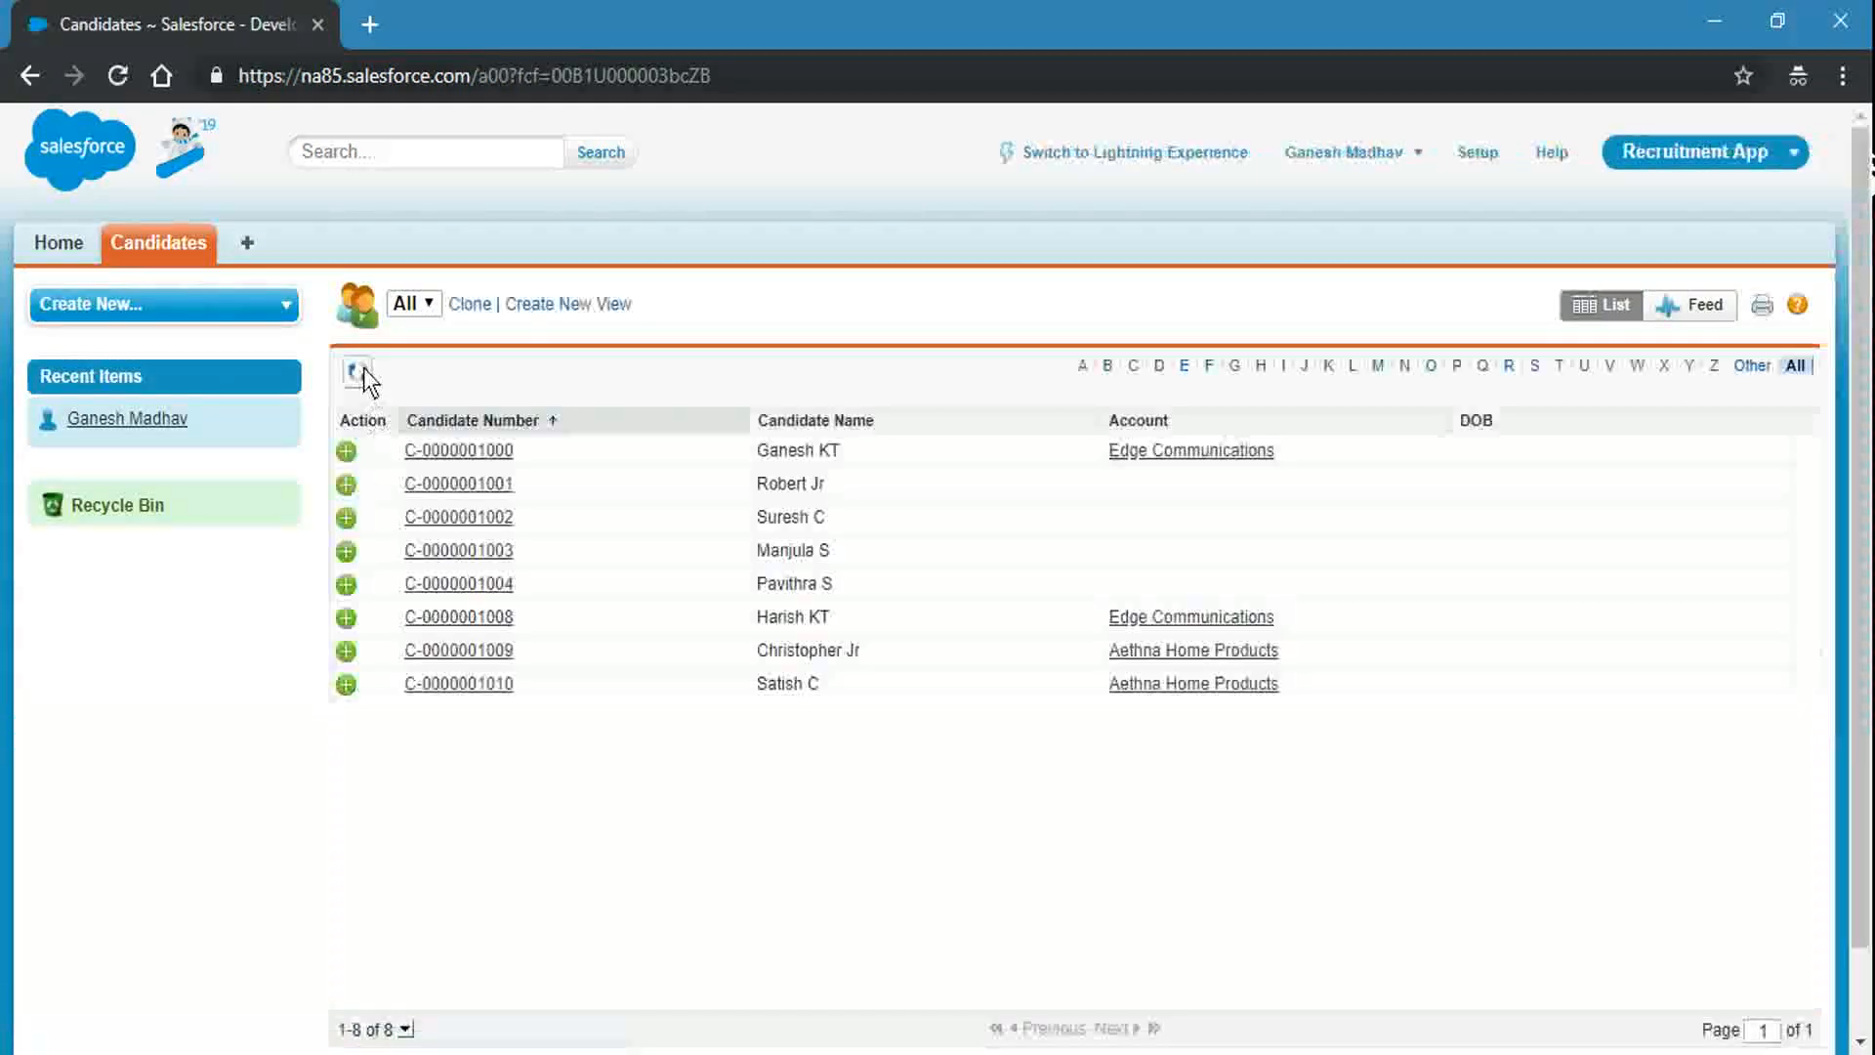
pyautogui.click(489, 446)
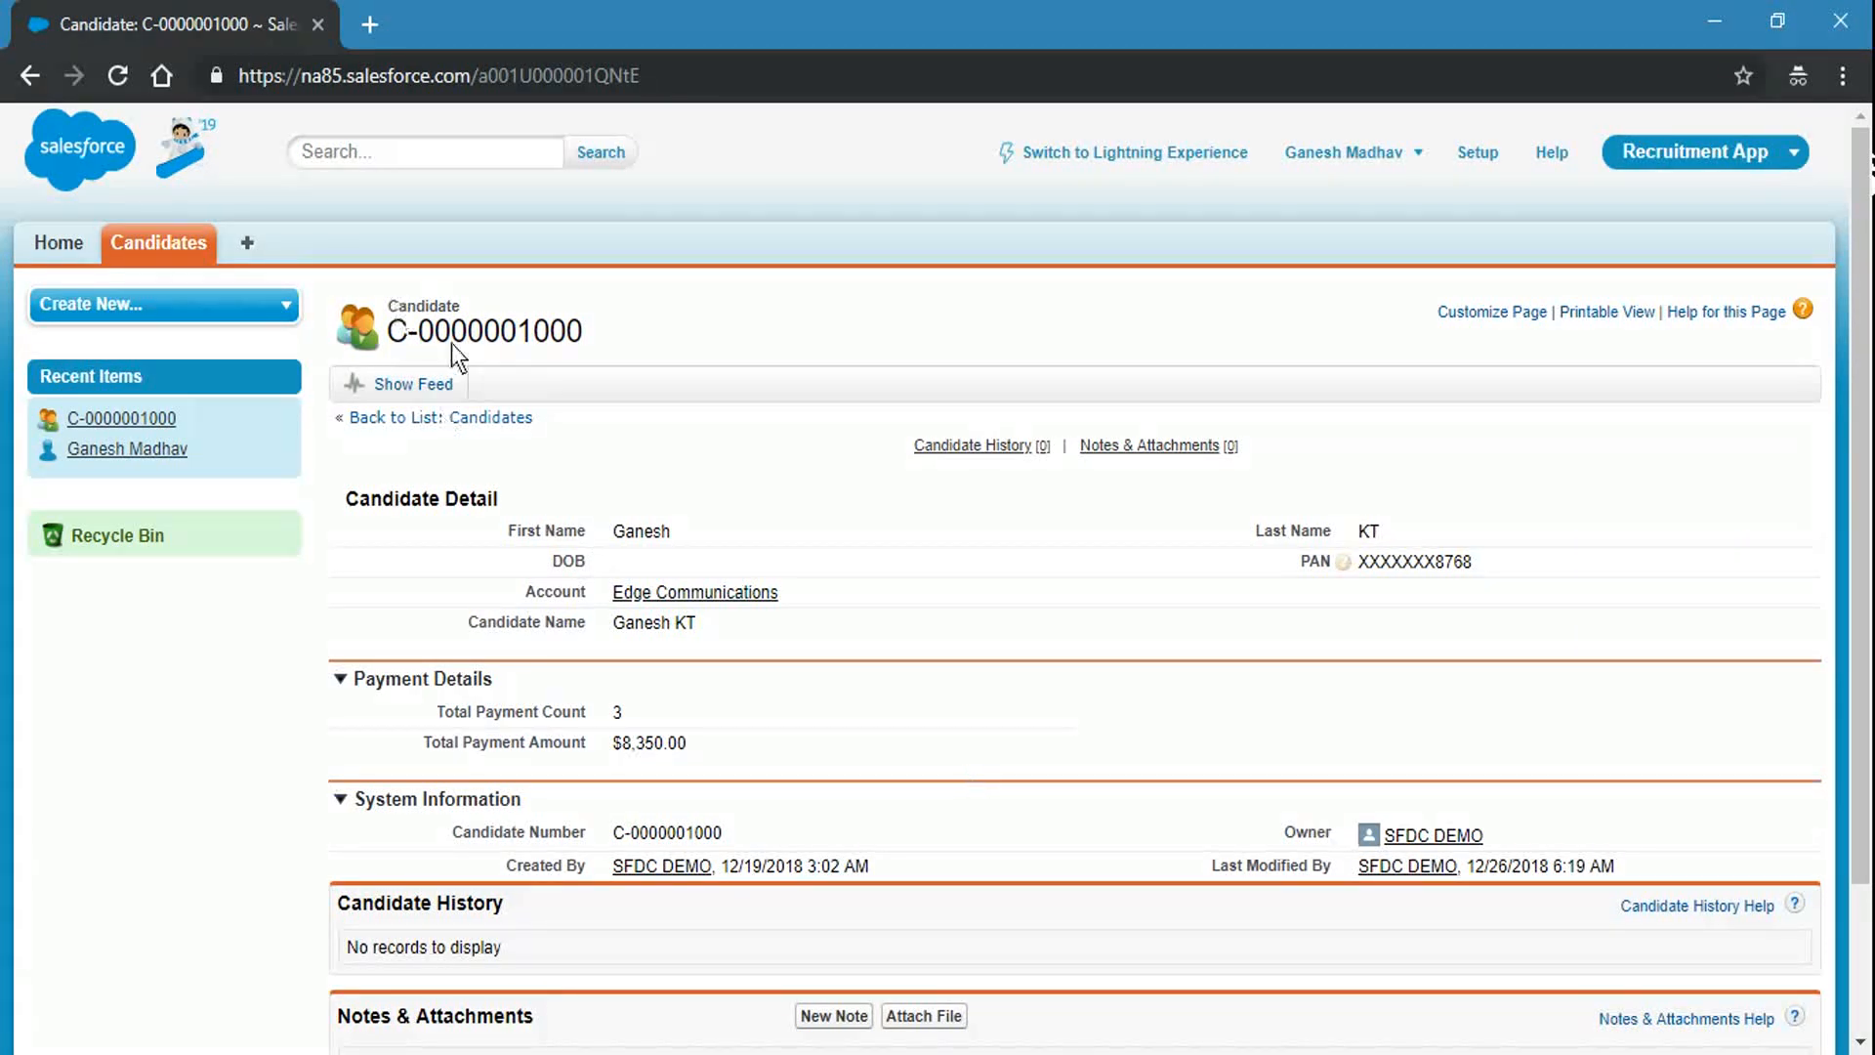
pyautogui.click(172, 244)
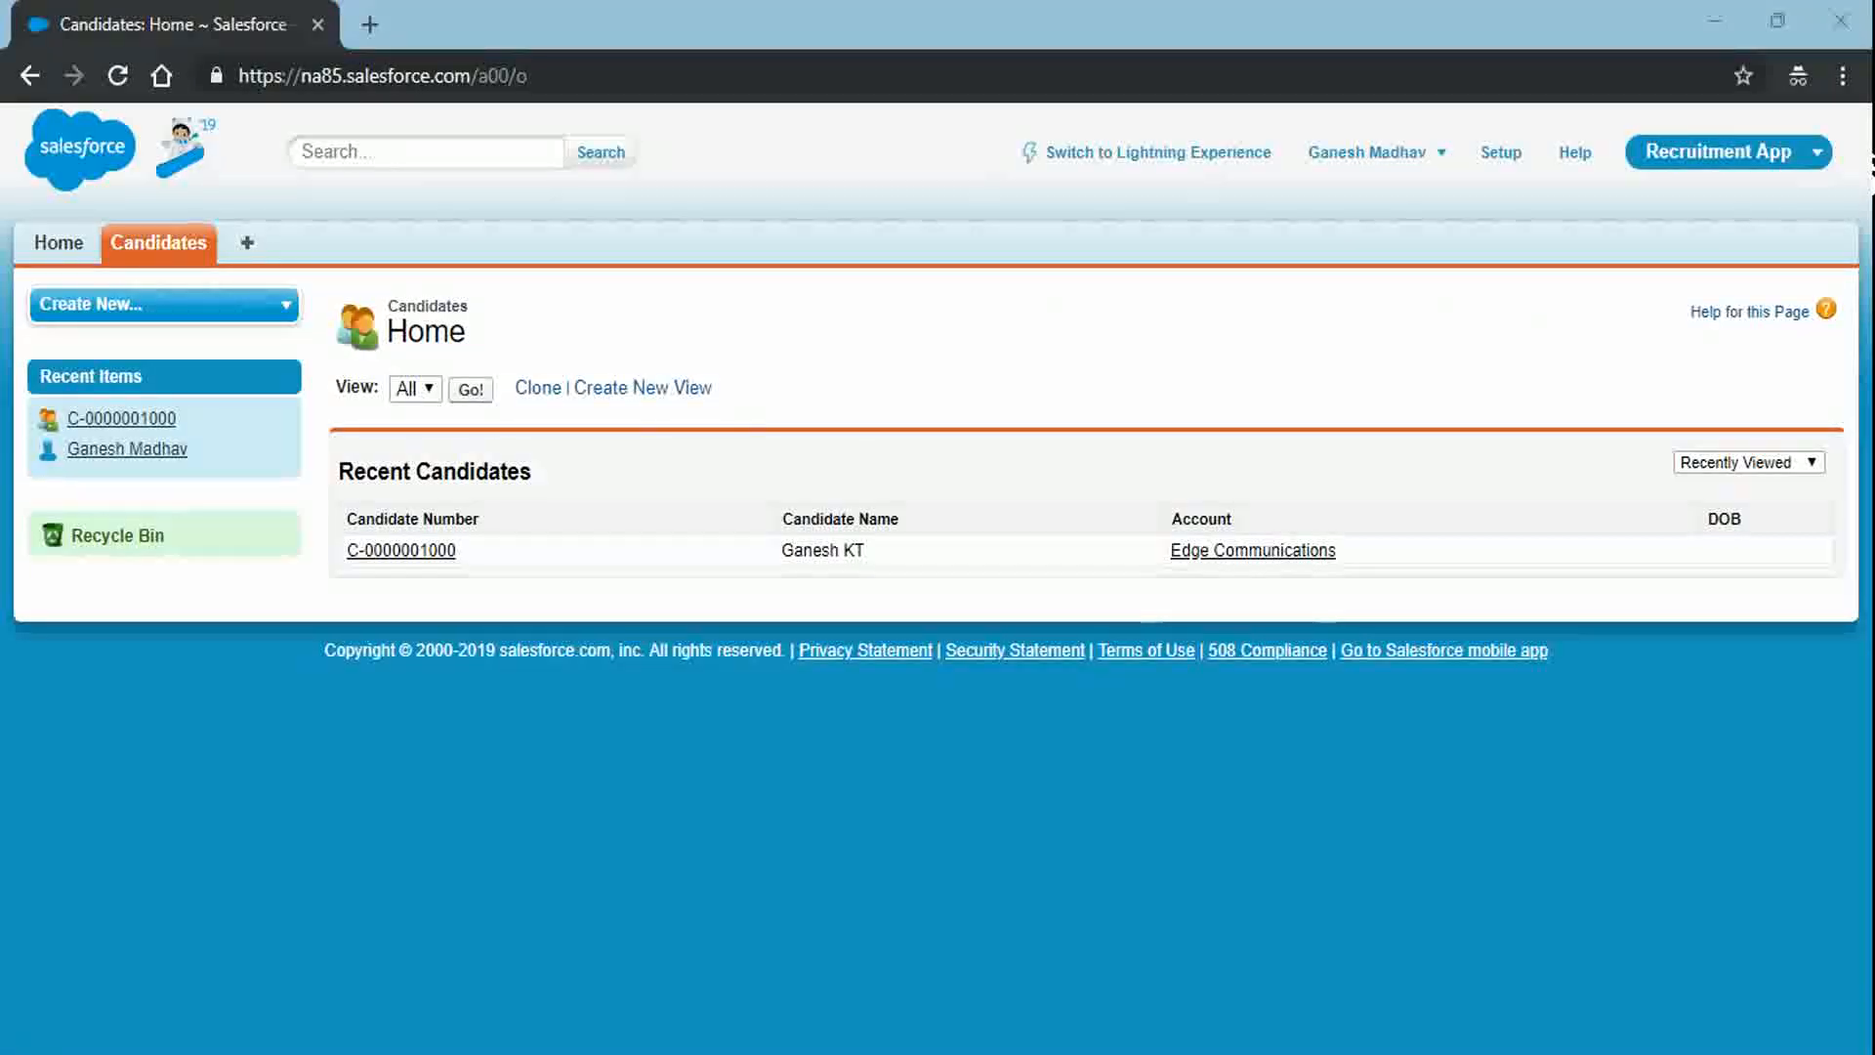
pyautogui.click(552, 920)
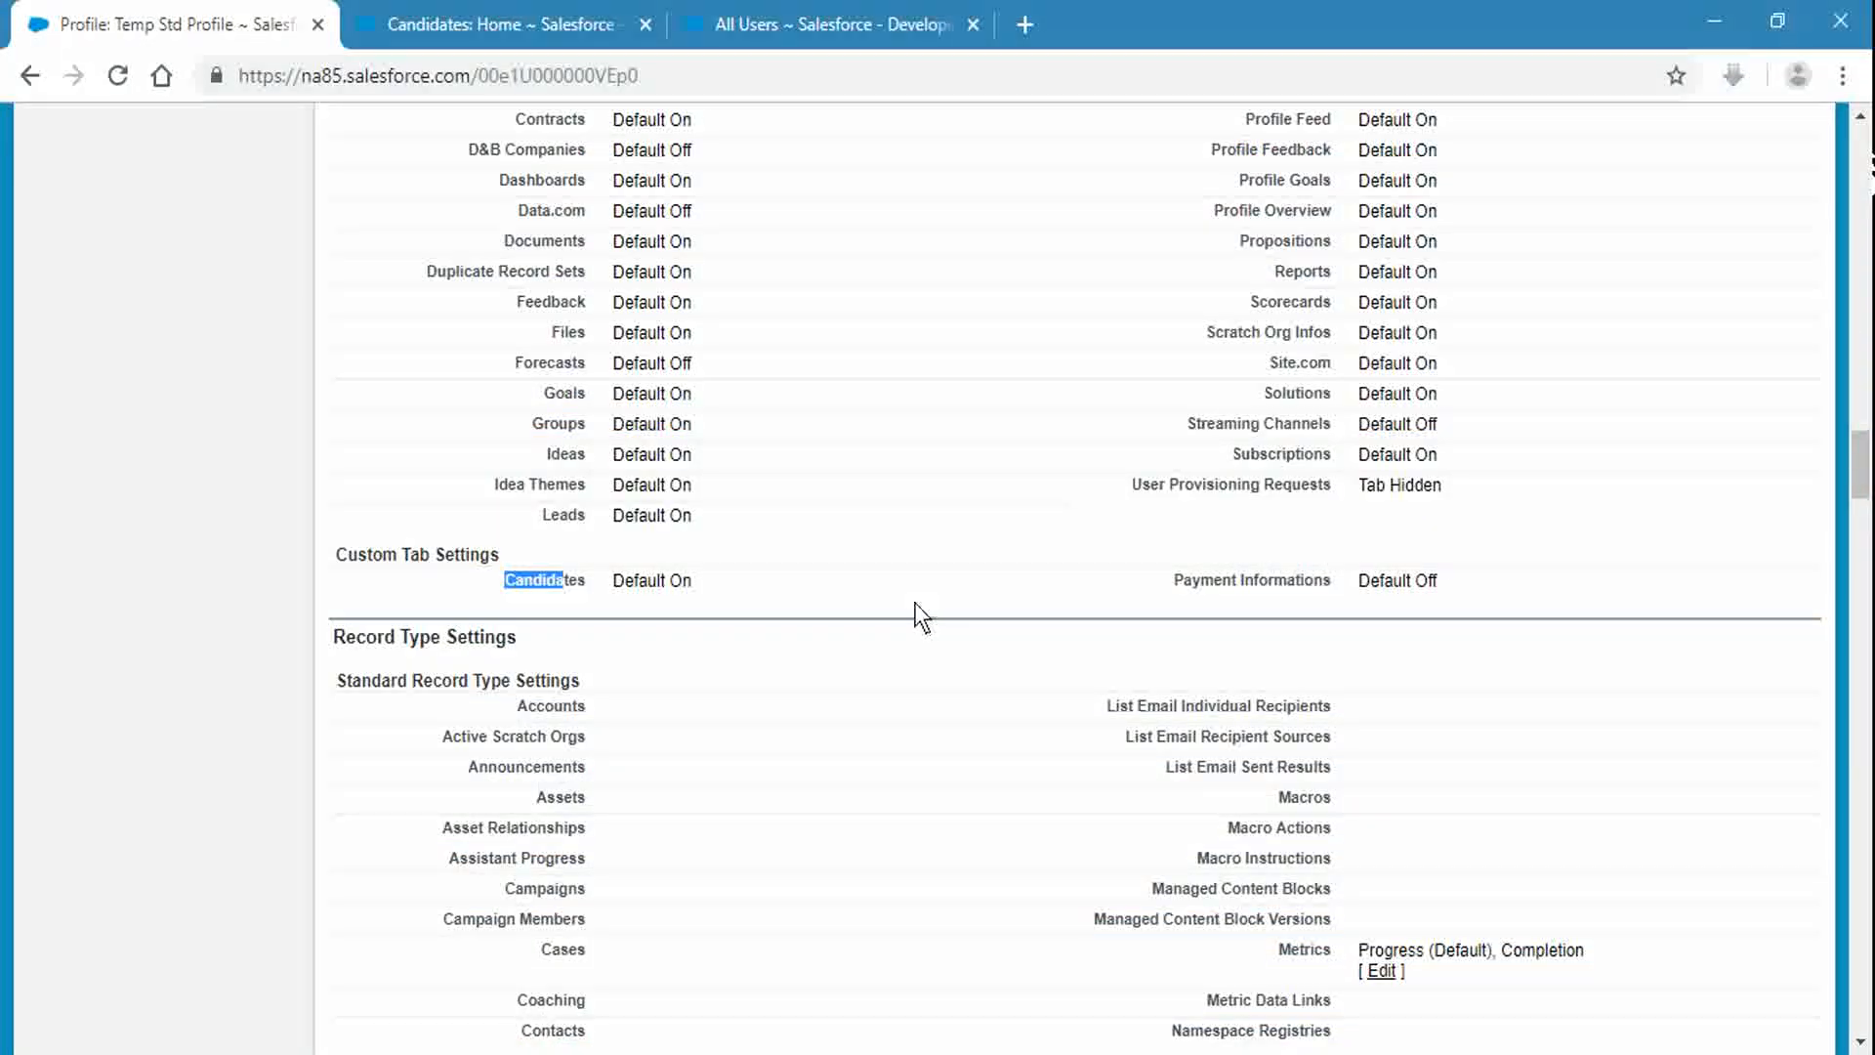
# Locate the Candidates object permissions row on the Temp Std Profile page
pyautogui.scroll(1, 672, 658)
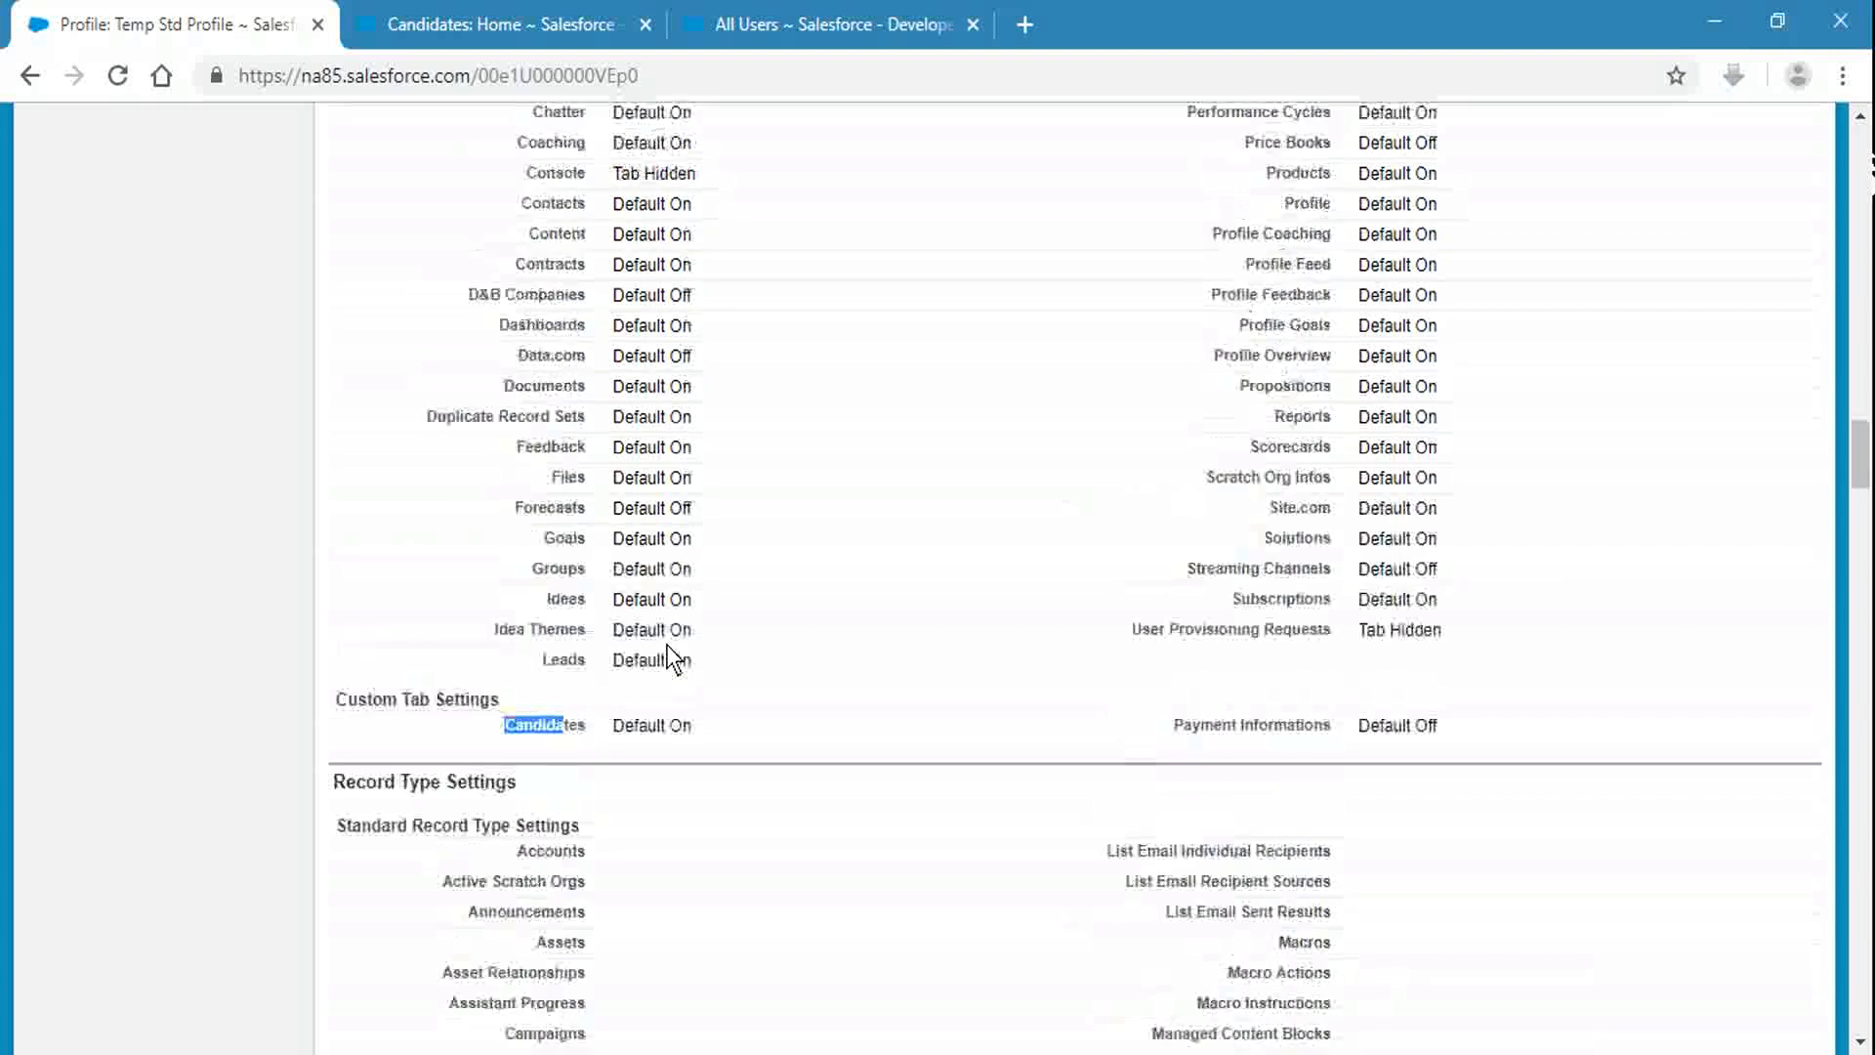
pyautogui.hotkey('ctrl', 'f')
pyautogui.press('Return')
pyautogui.press('Return')
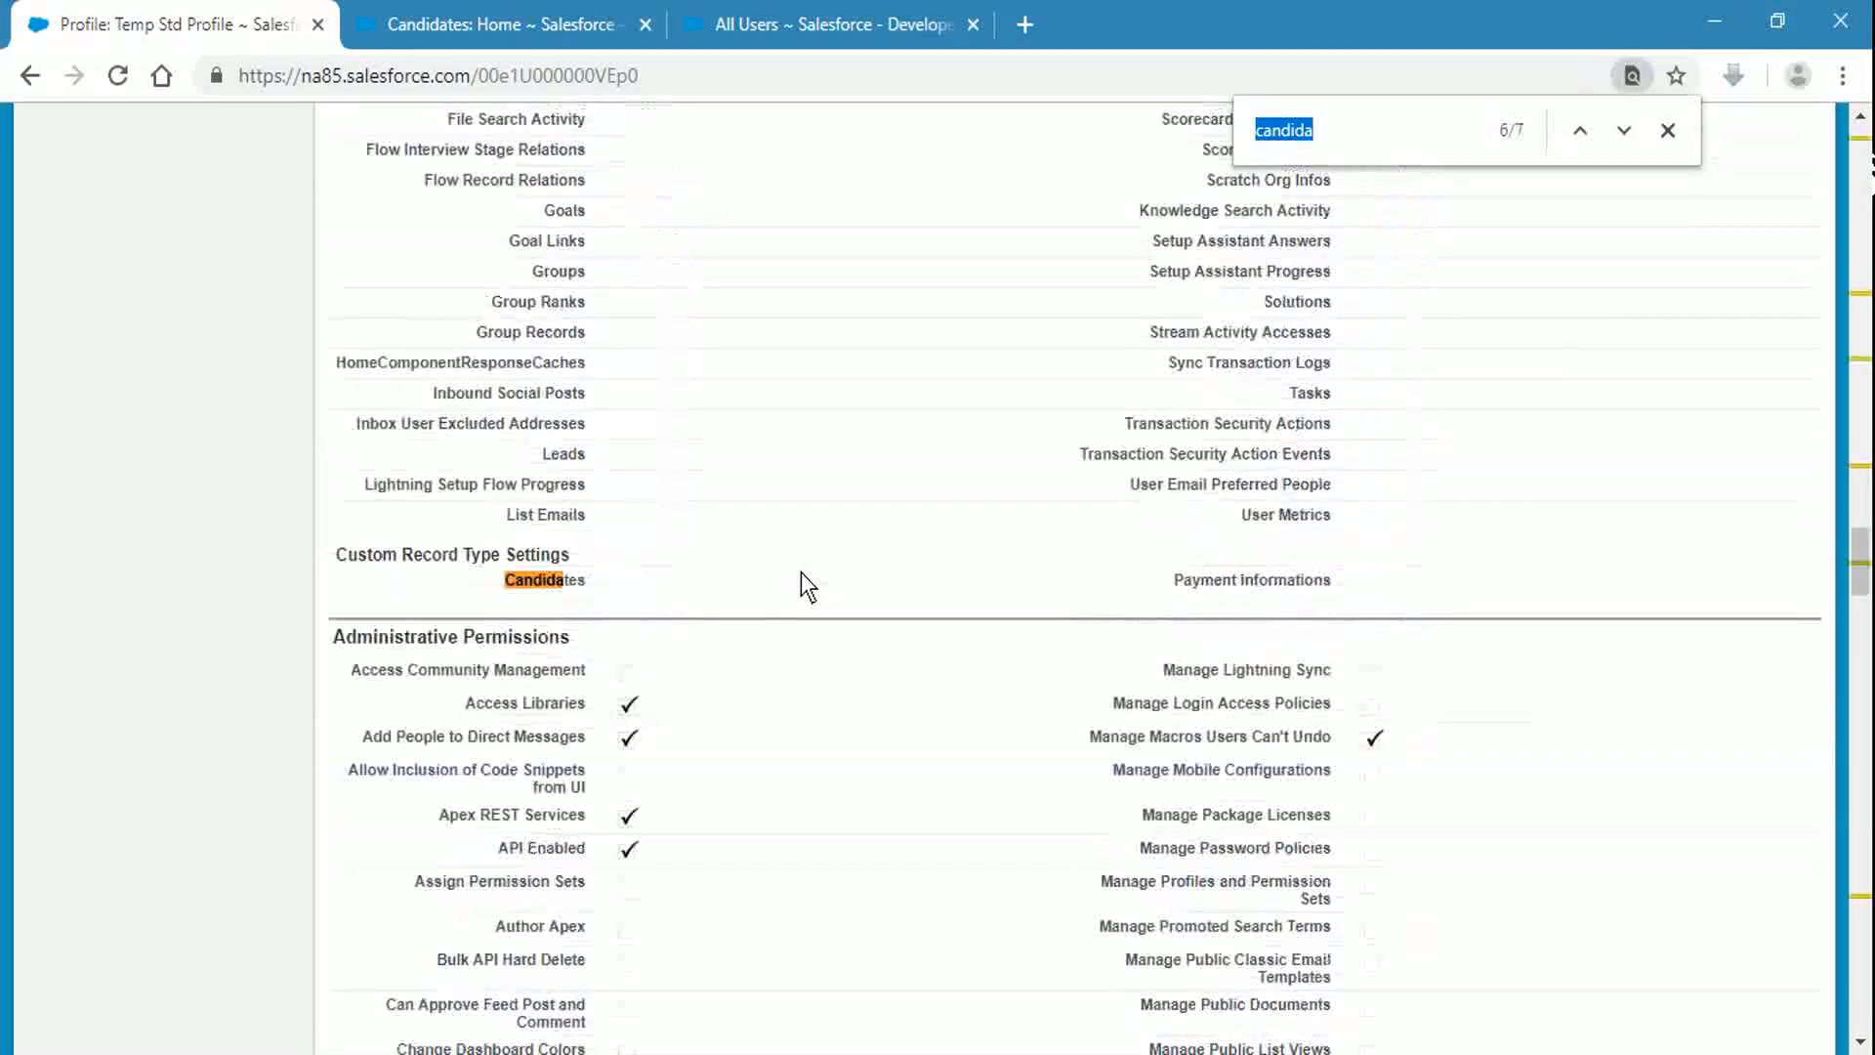
pyautogui.press('Escape')
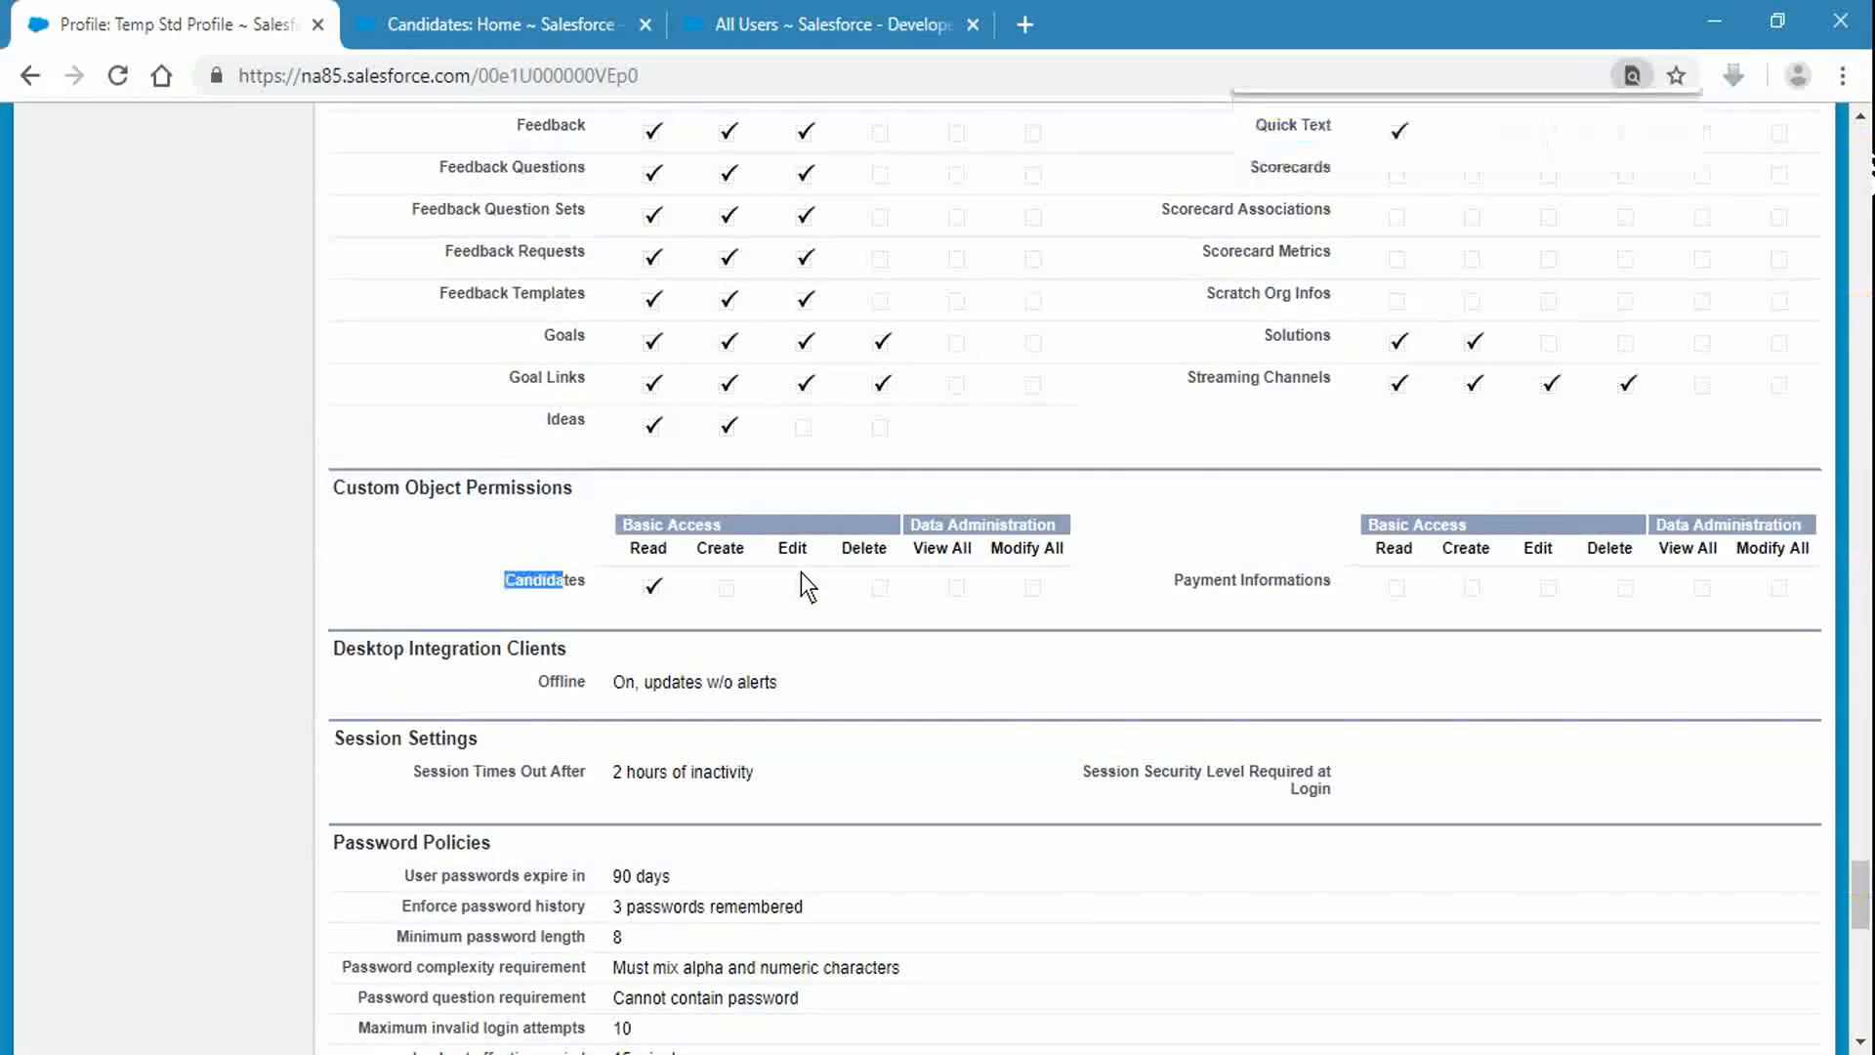
pyautogui.scroll(10, 800, 585)
pyautogui.scroll(20, 801, 574)
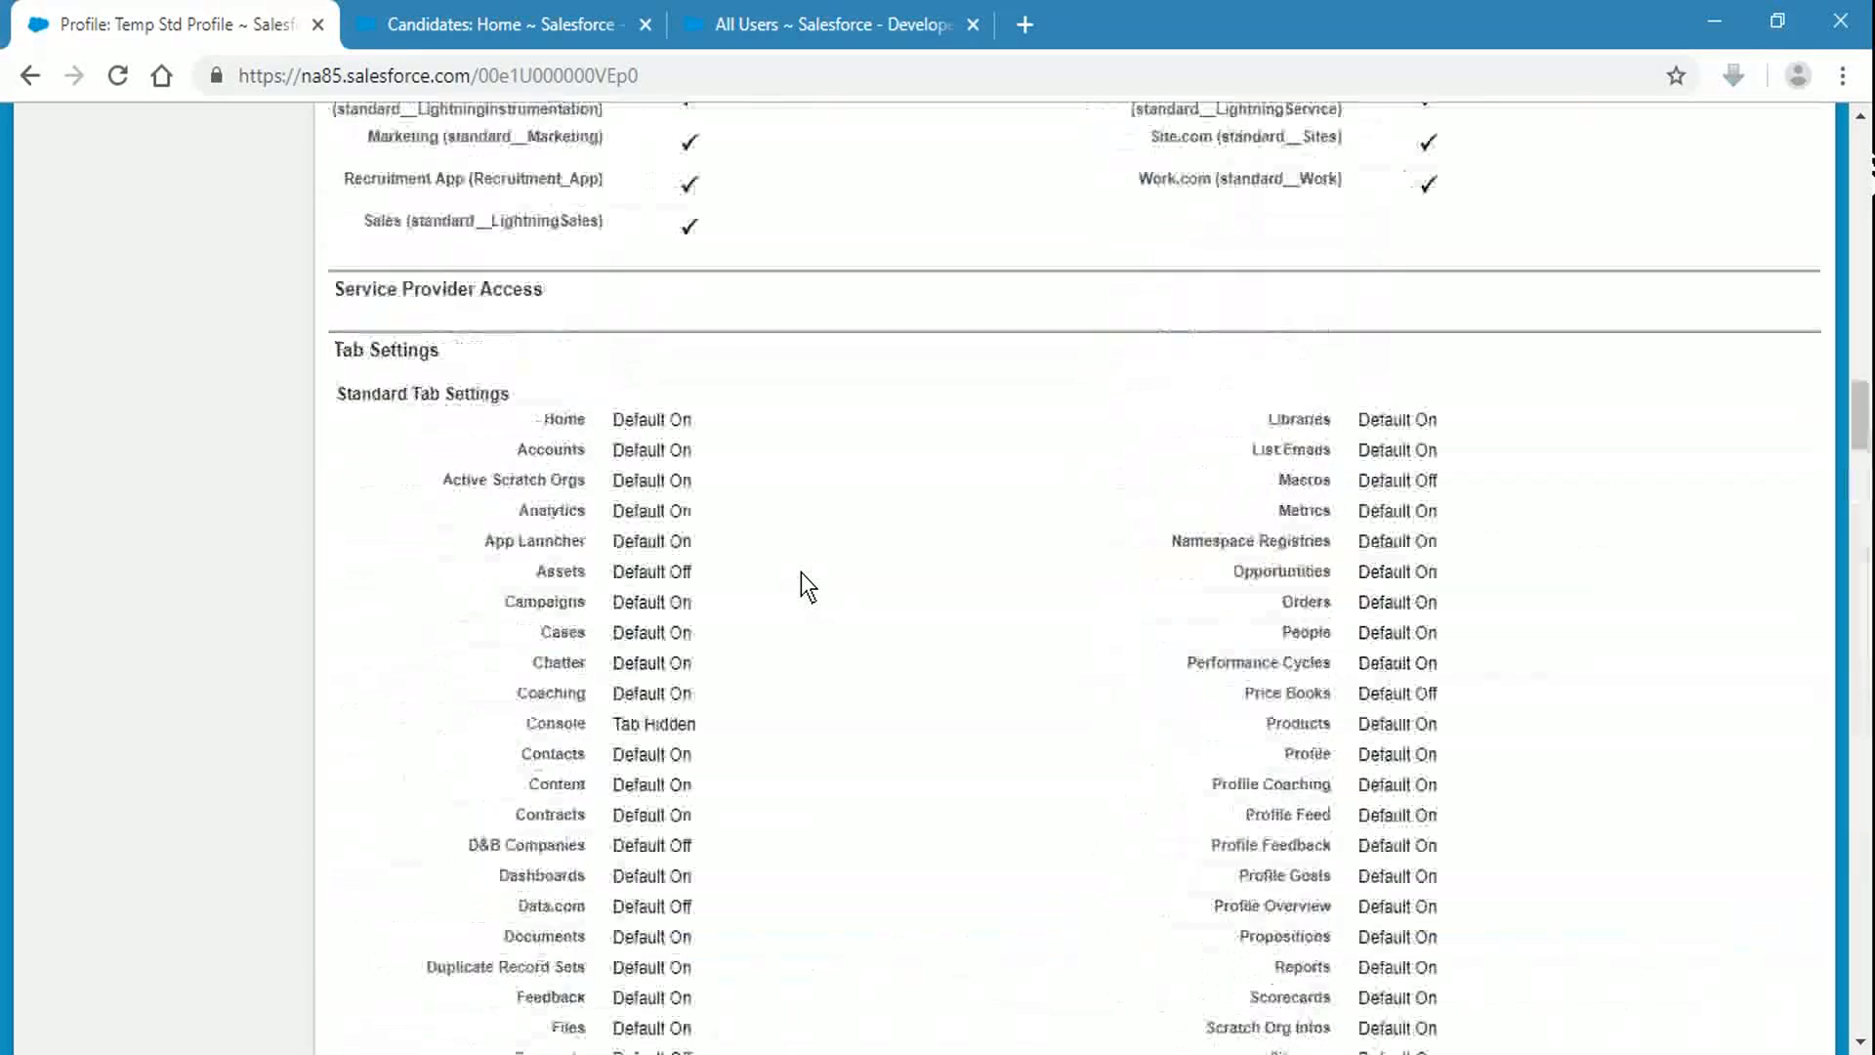
# Edit the profile to grant Create and Edit on Candidates alongside Read, and save
pyautogui.click(803, 576)
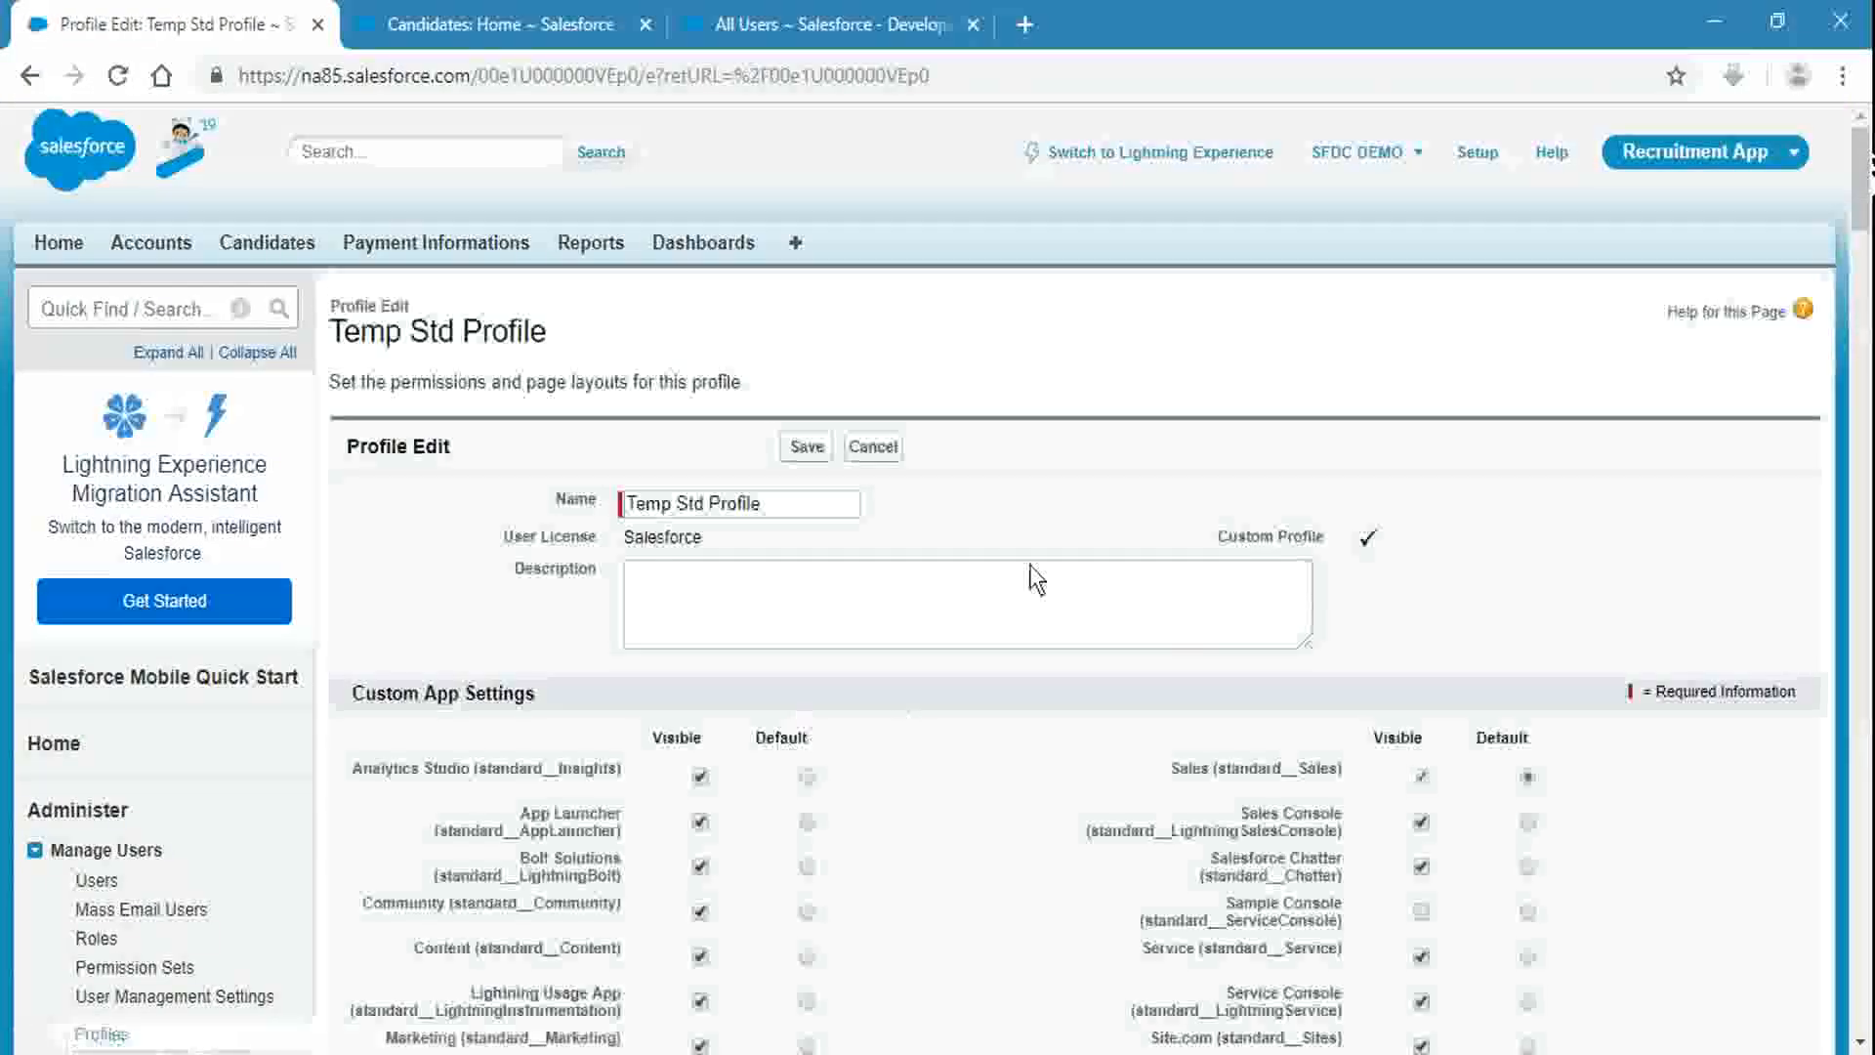
pyautogui.hotkey('ctrl', 'f')
pyautogui.press('Return')
pyautogui.press('Return')
pyautogui.press('Return')
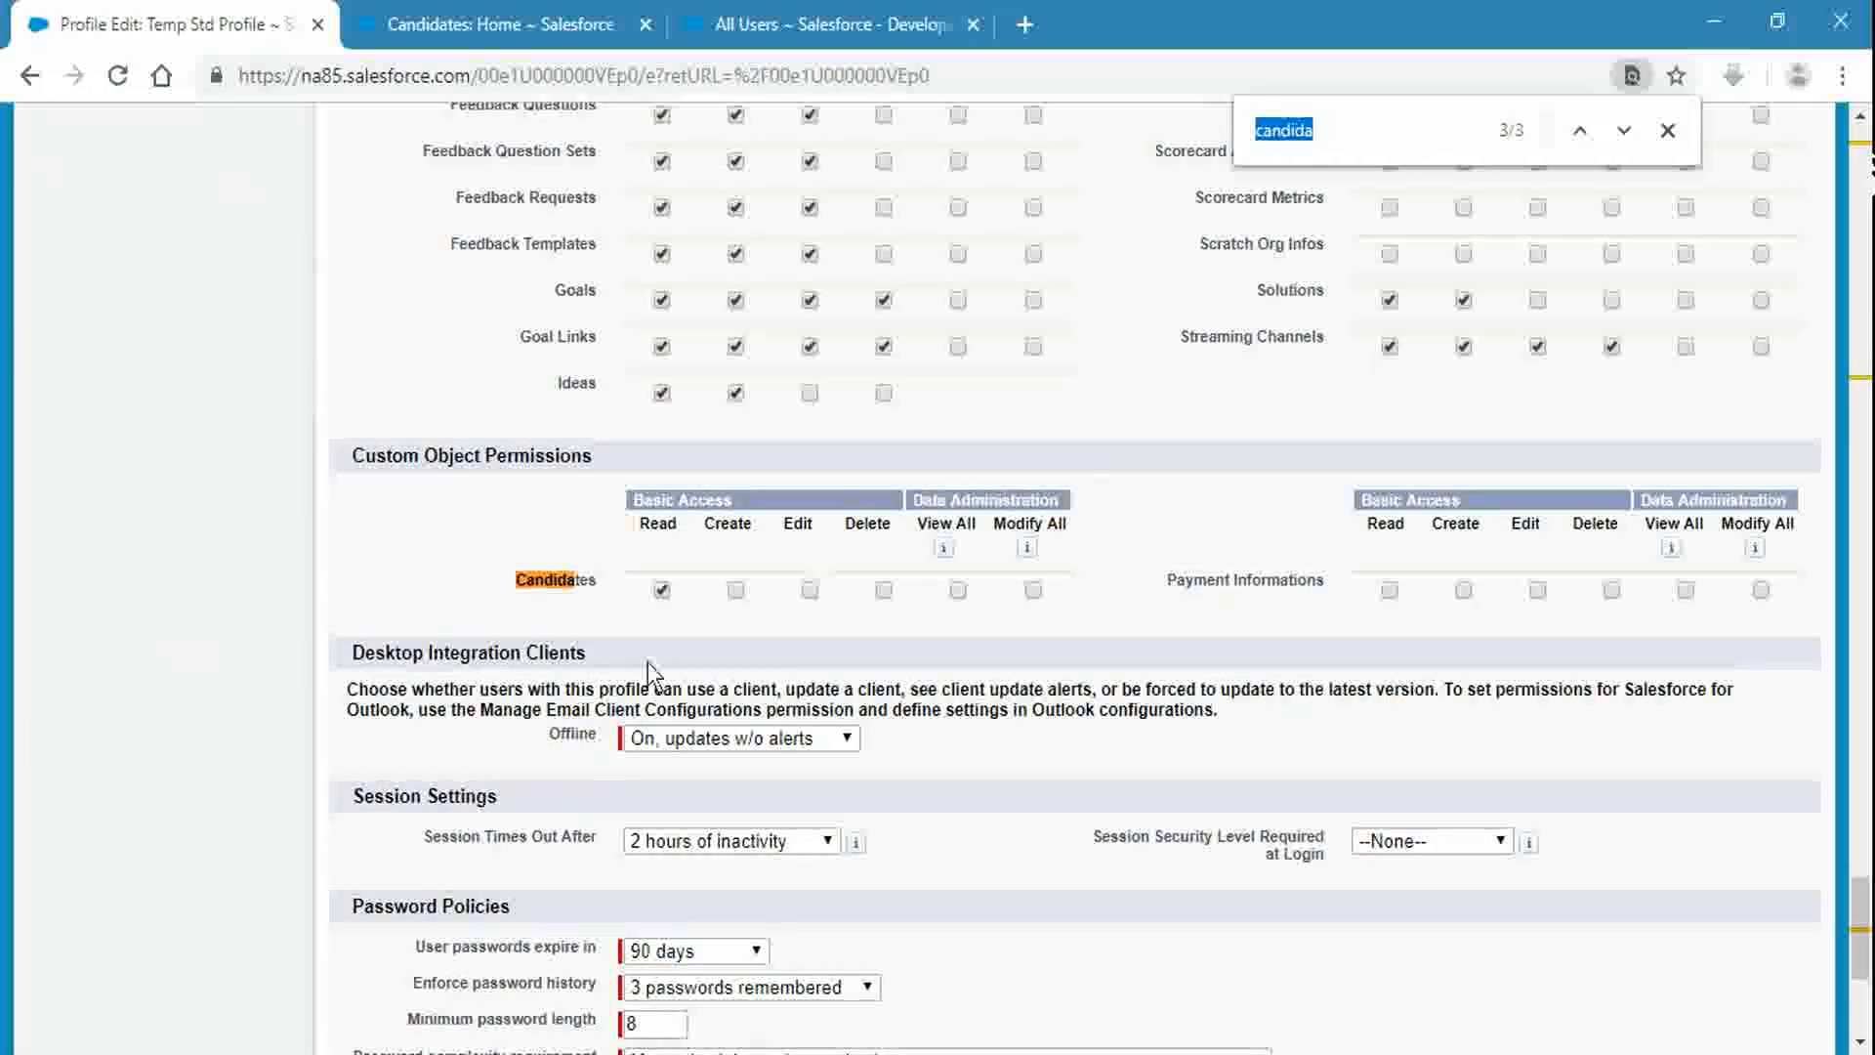
pyautogui.click(663, 589)
pyautogui.click(737, 590)
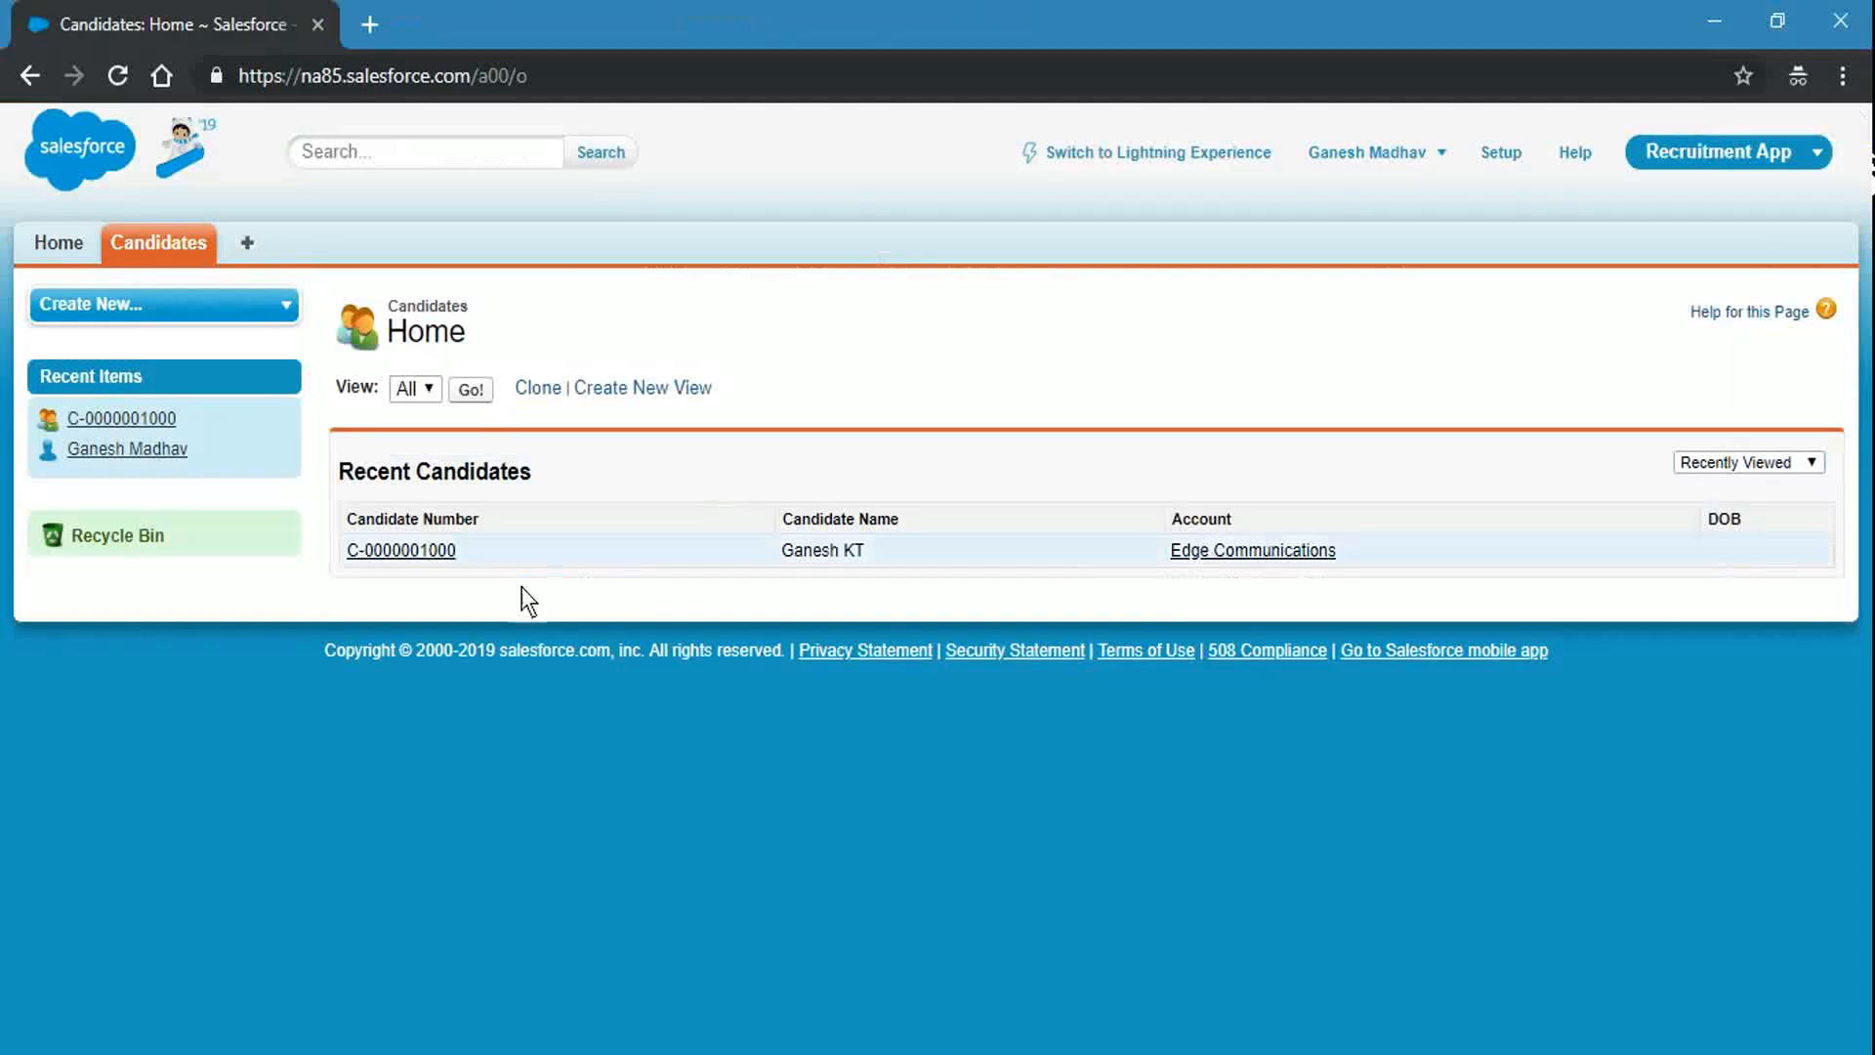
pyautogui.click(430, 553)
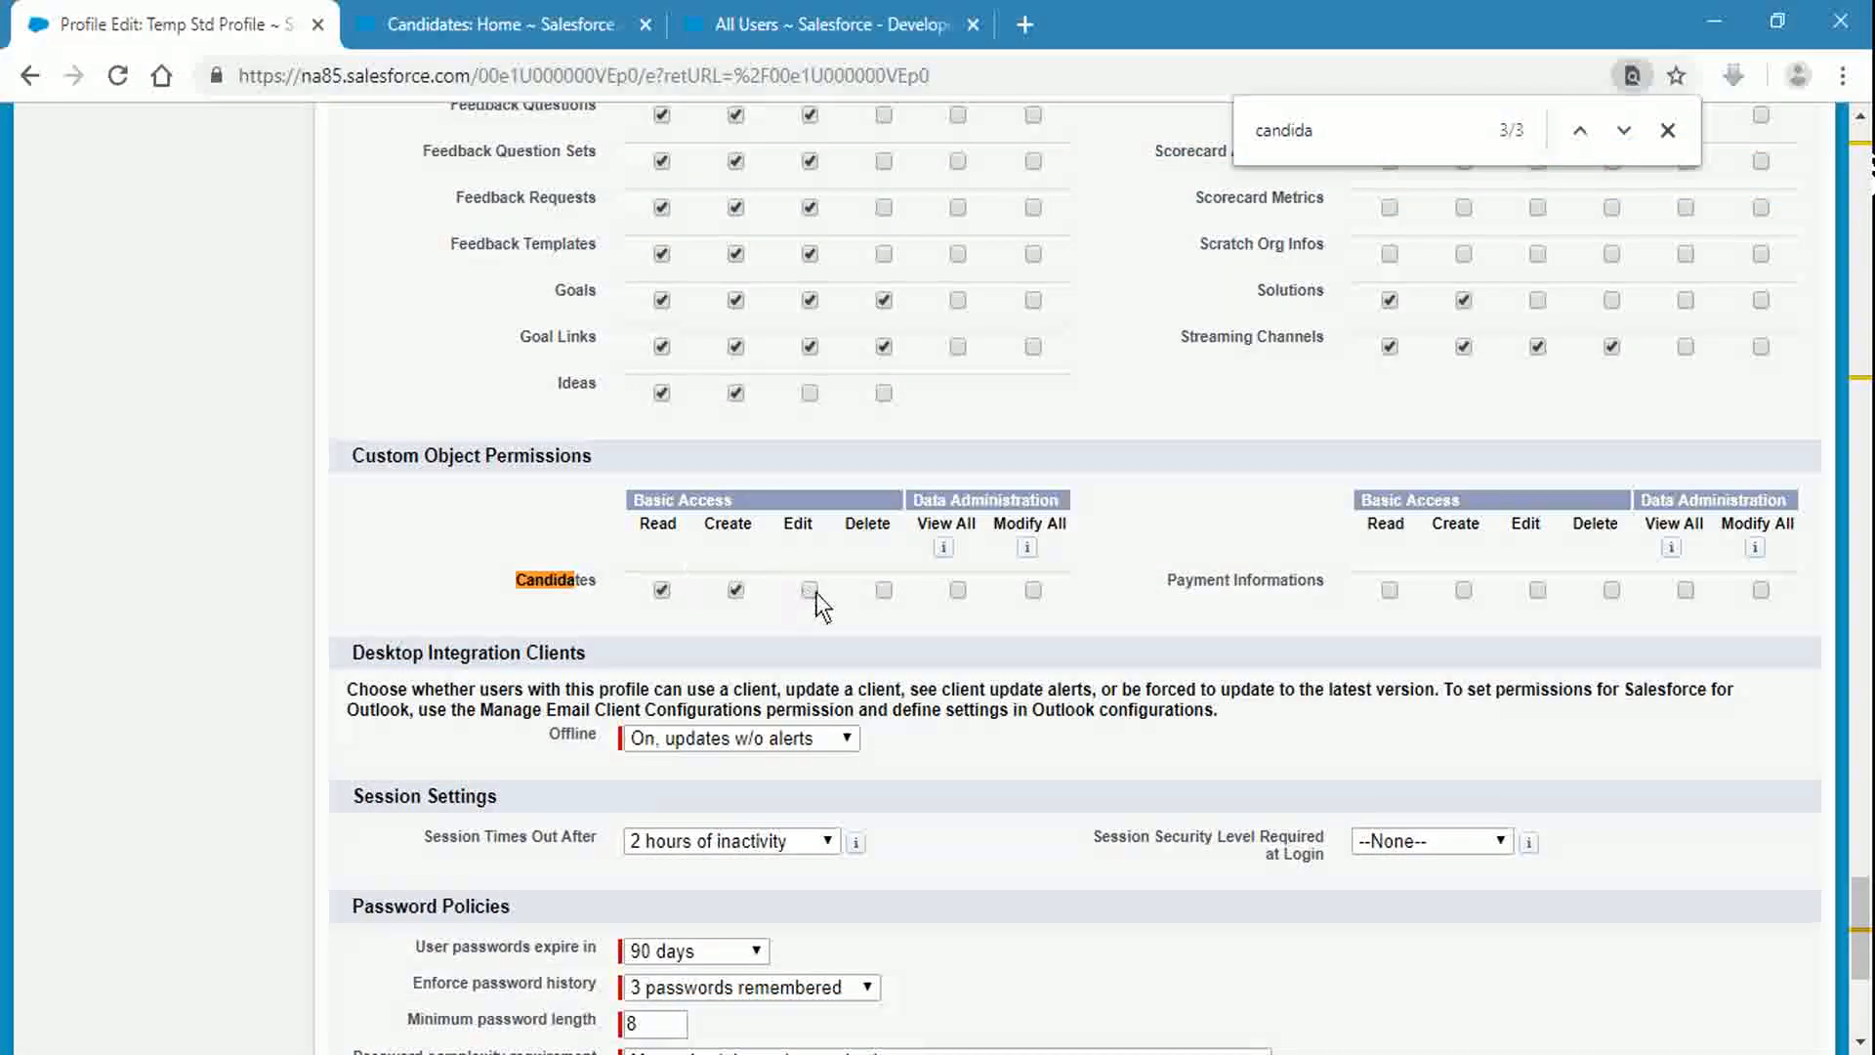
pyautogui.click(811, 590)
pyautogui.press('Home')
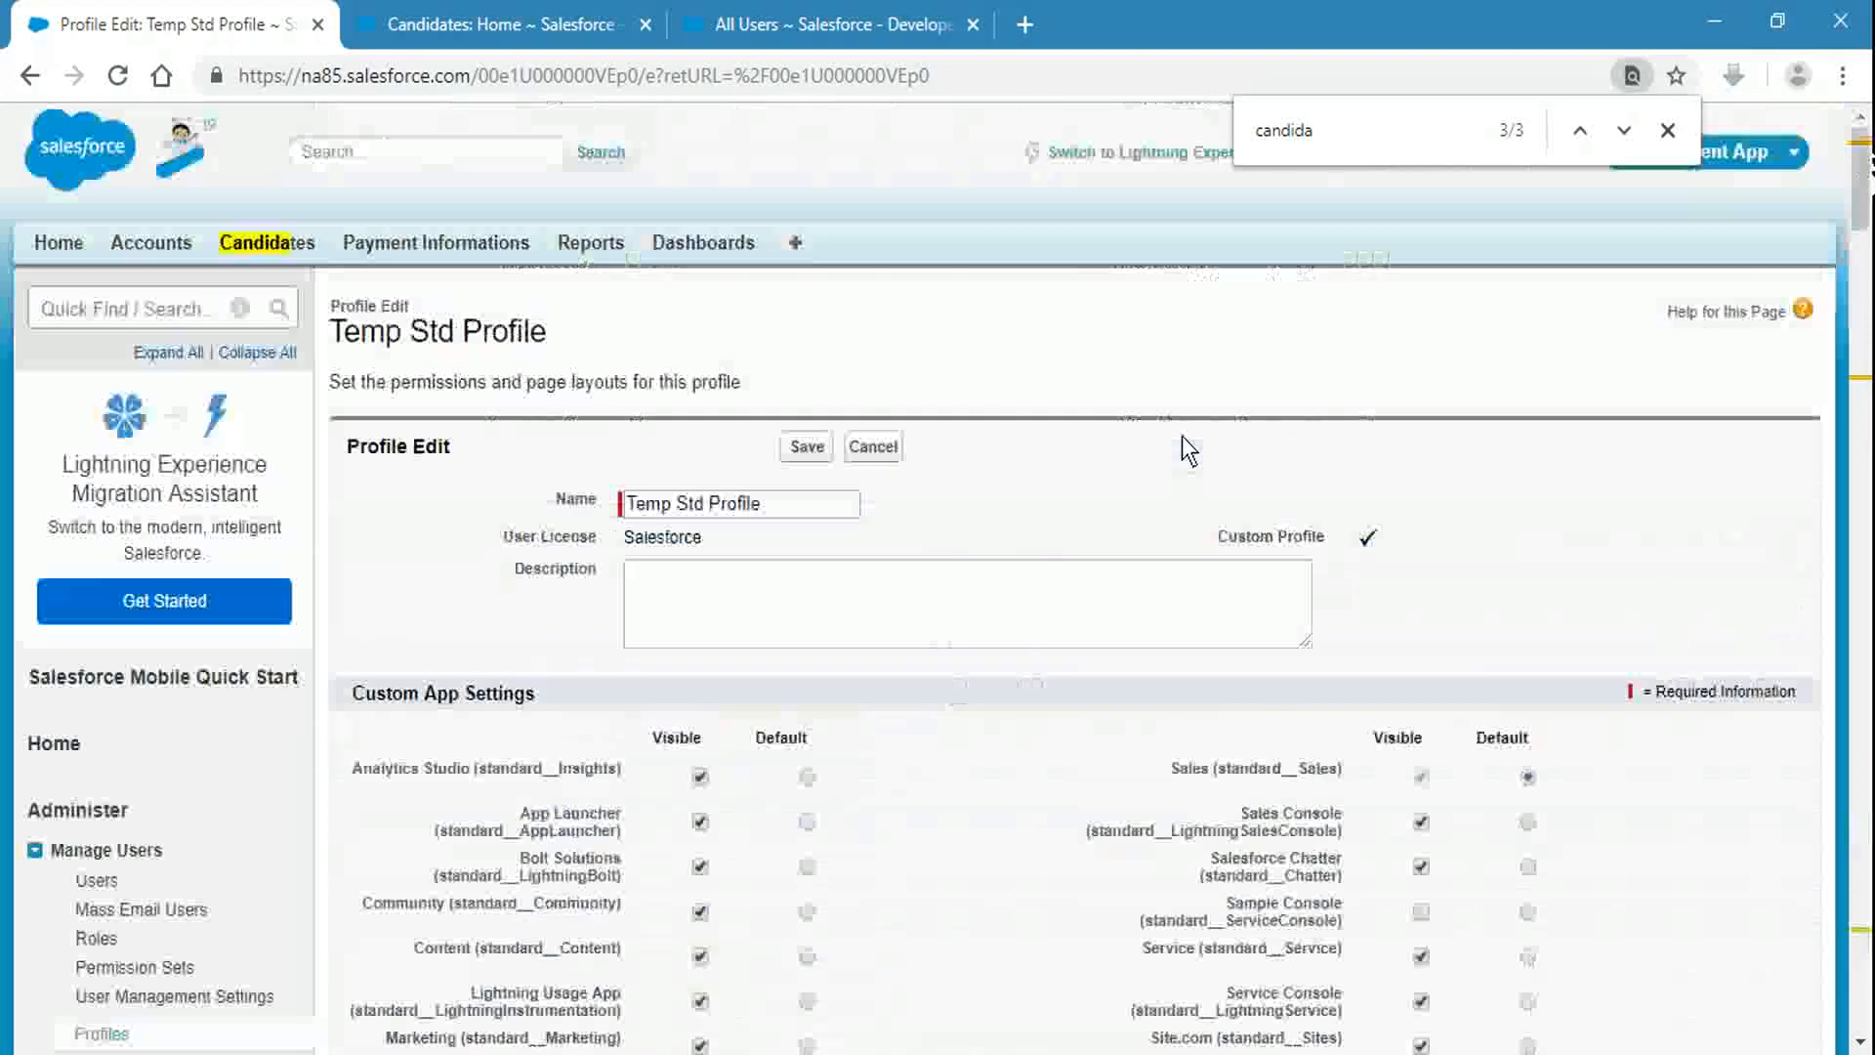
pyautogui.click(811, 442)
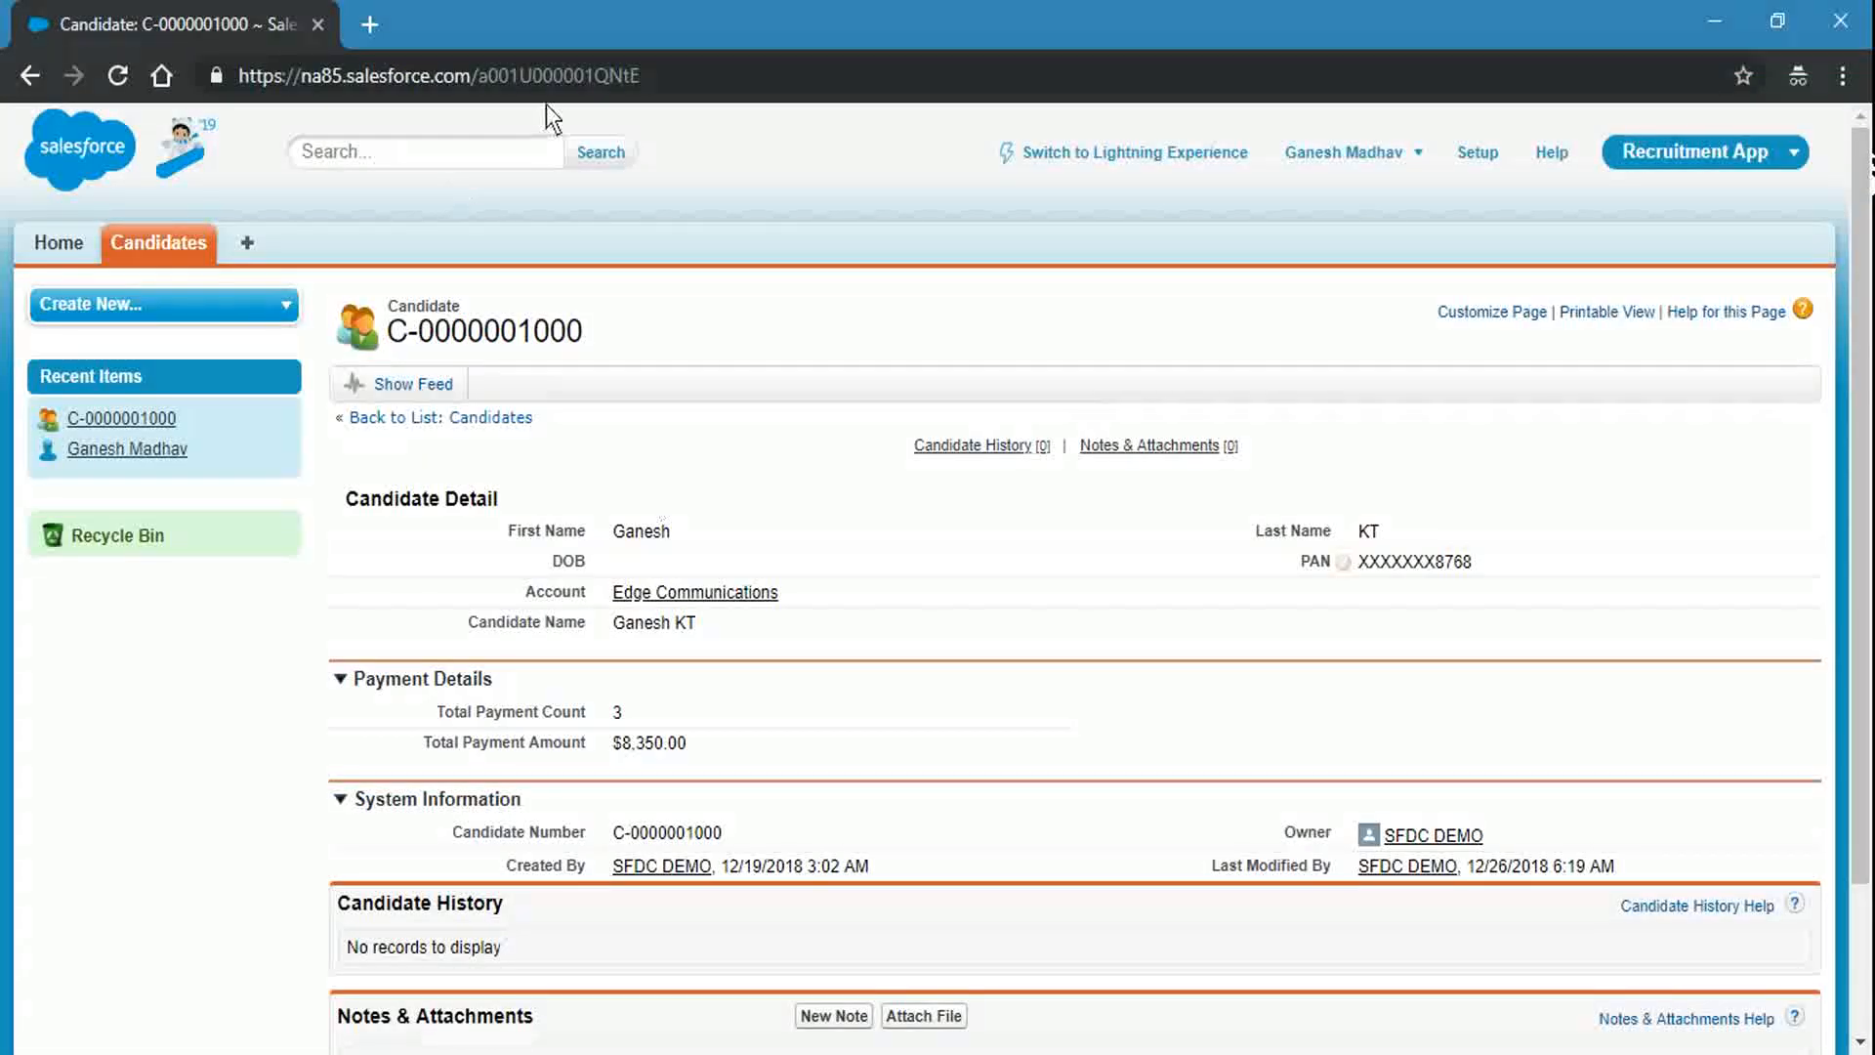
pyautogui.click(588, 70)
pyautogui.press('Return')
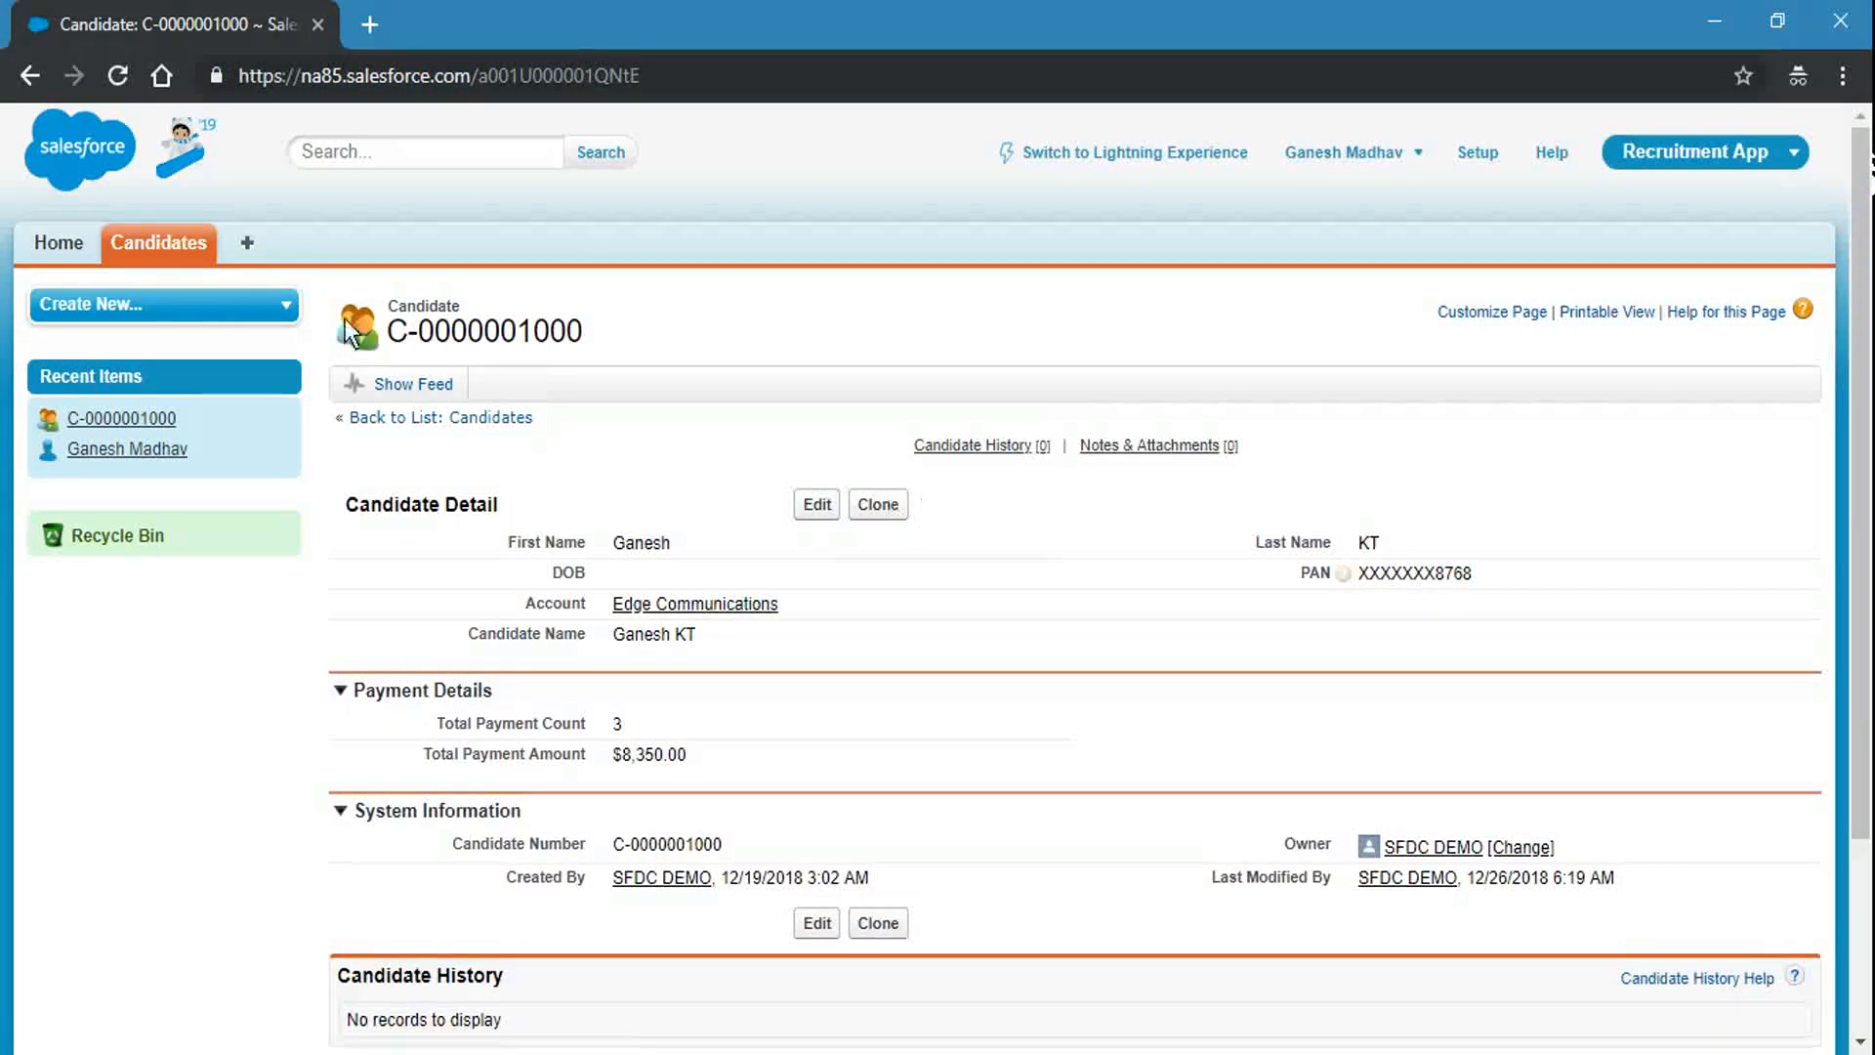
pyautogui.click(395, 417)
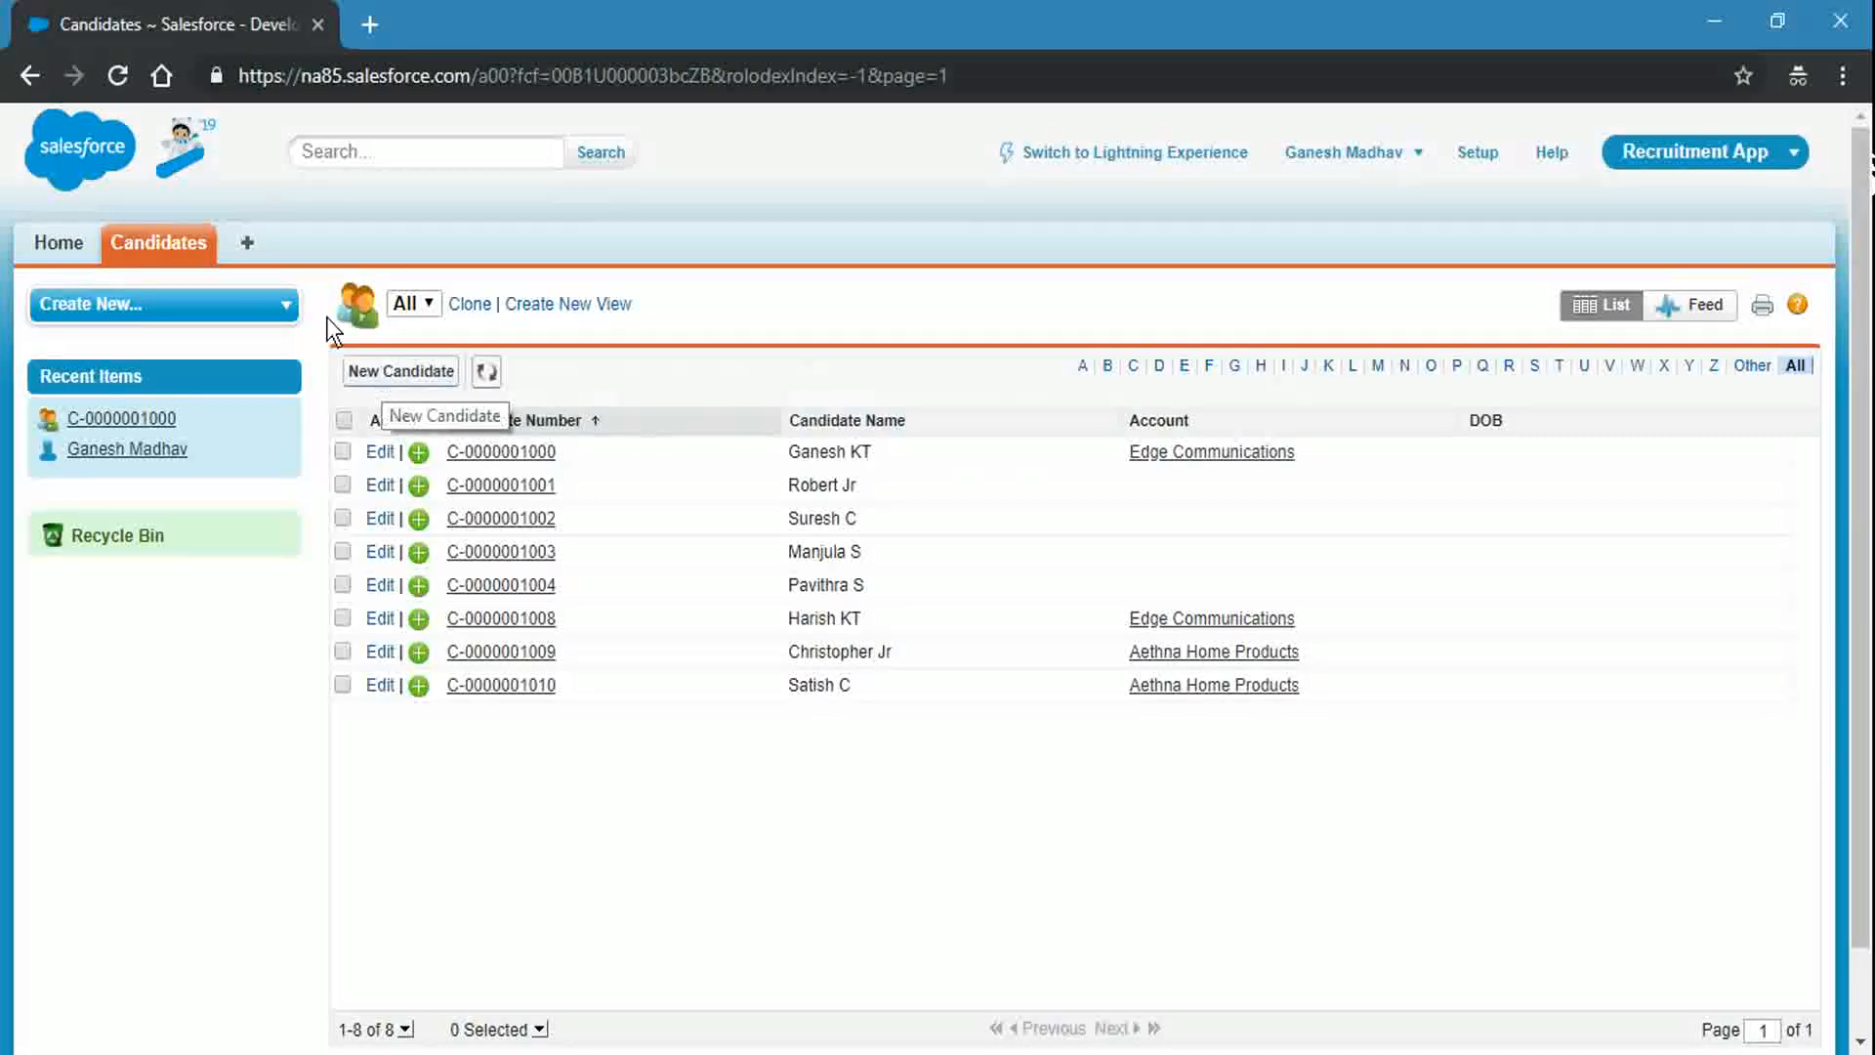
pyautogui.click(168, 246)
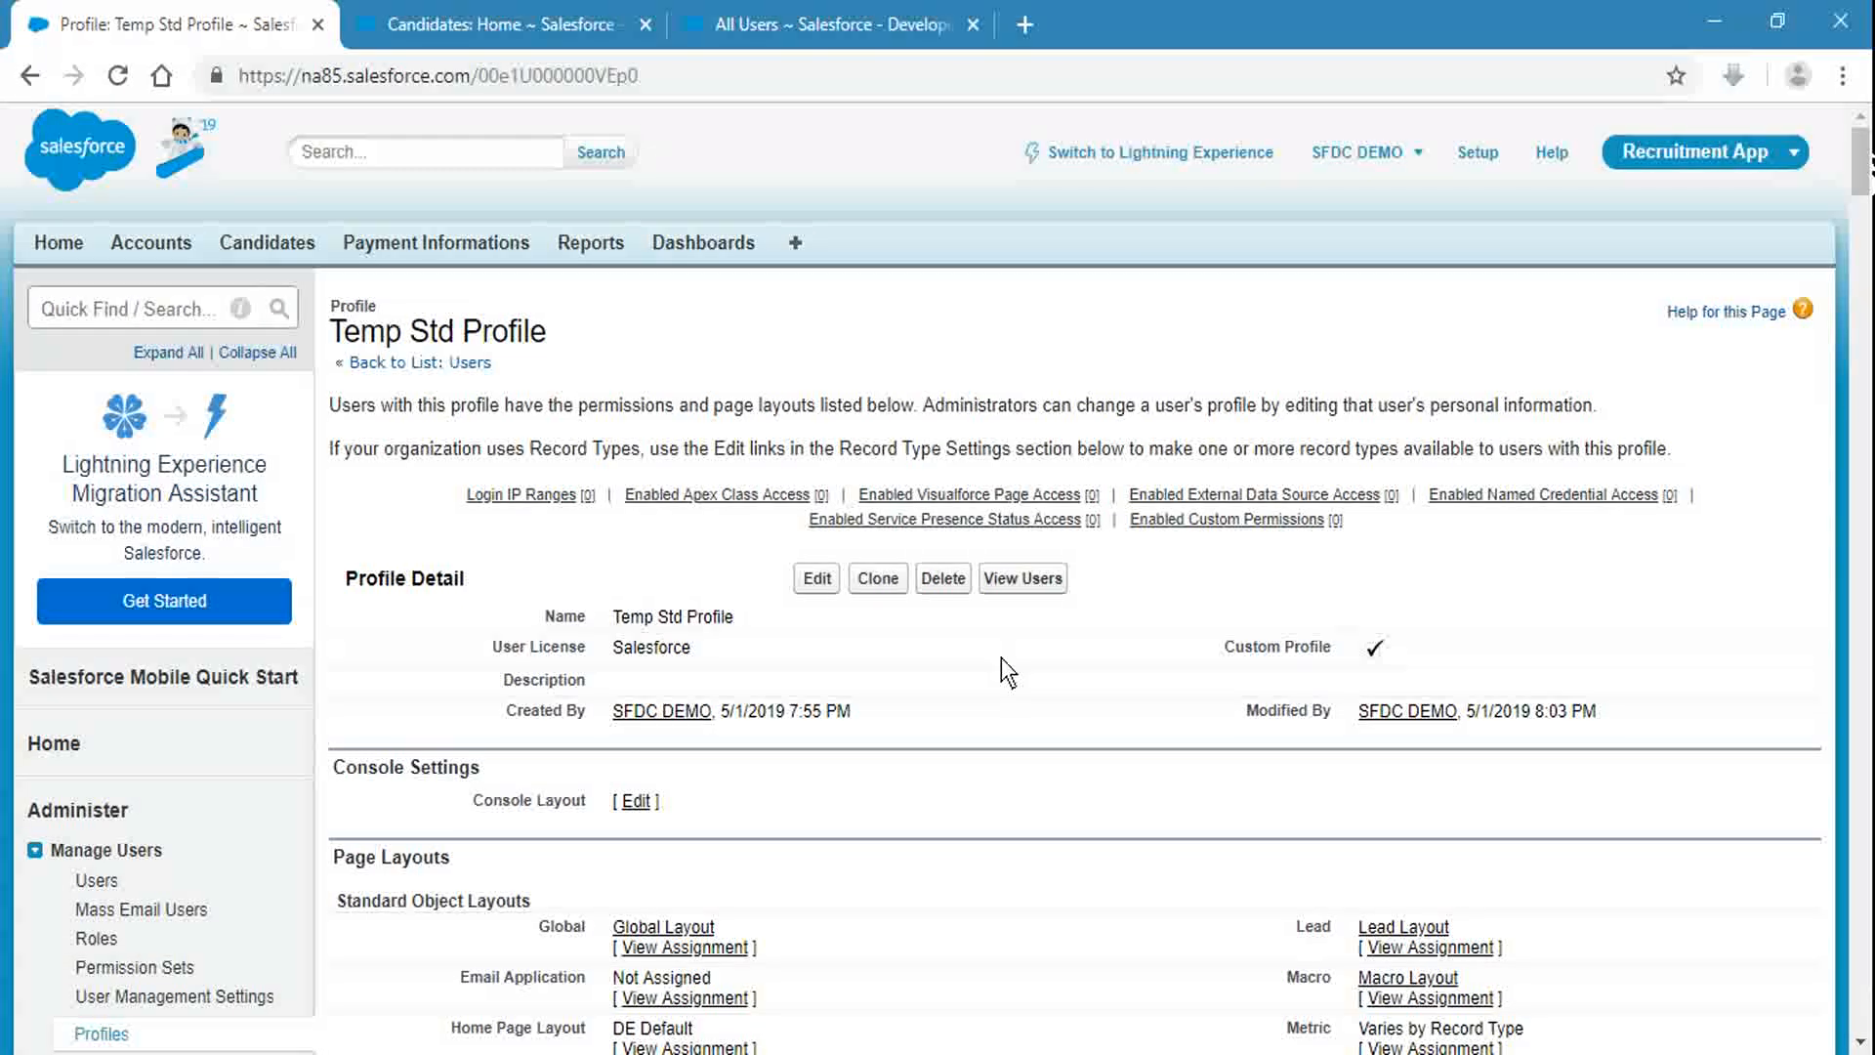
# Bring up slide 8, 'Object Level Security', of Class 10.pptx in PowerPoint
pyautogui.scroll(-20, 1002, 654)
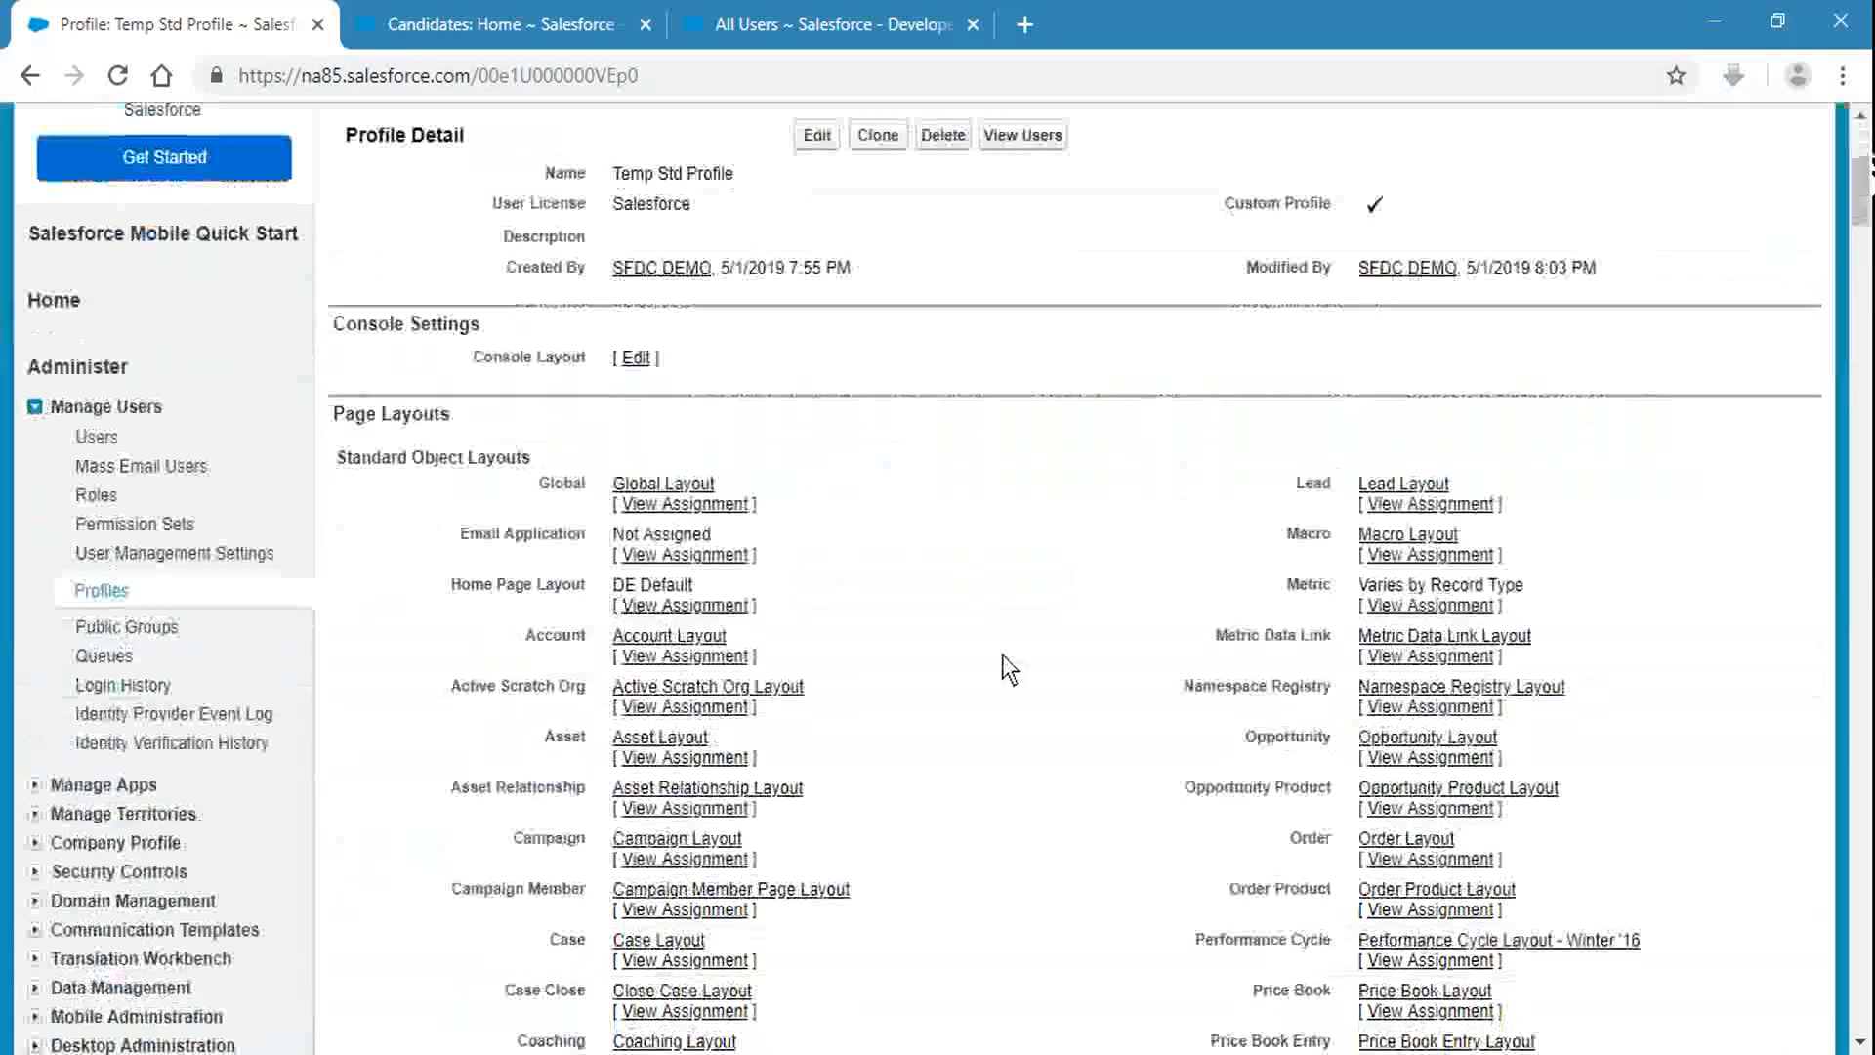
pyautogui.scroll(-10, 1002, 655)
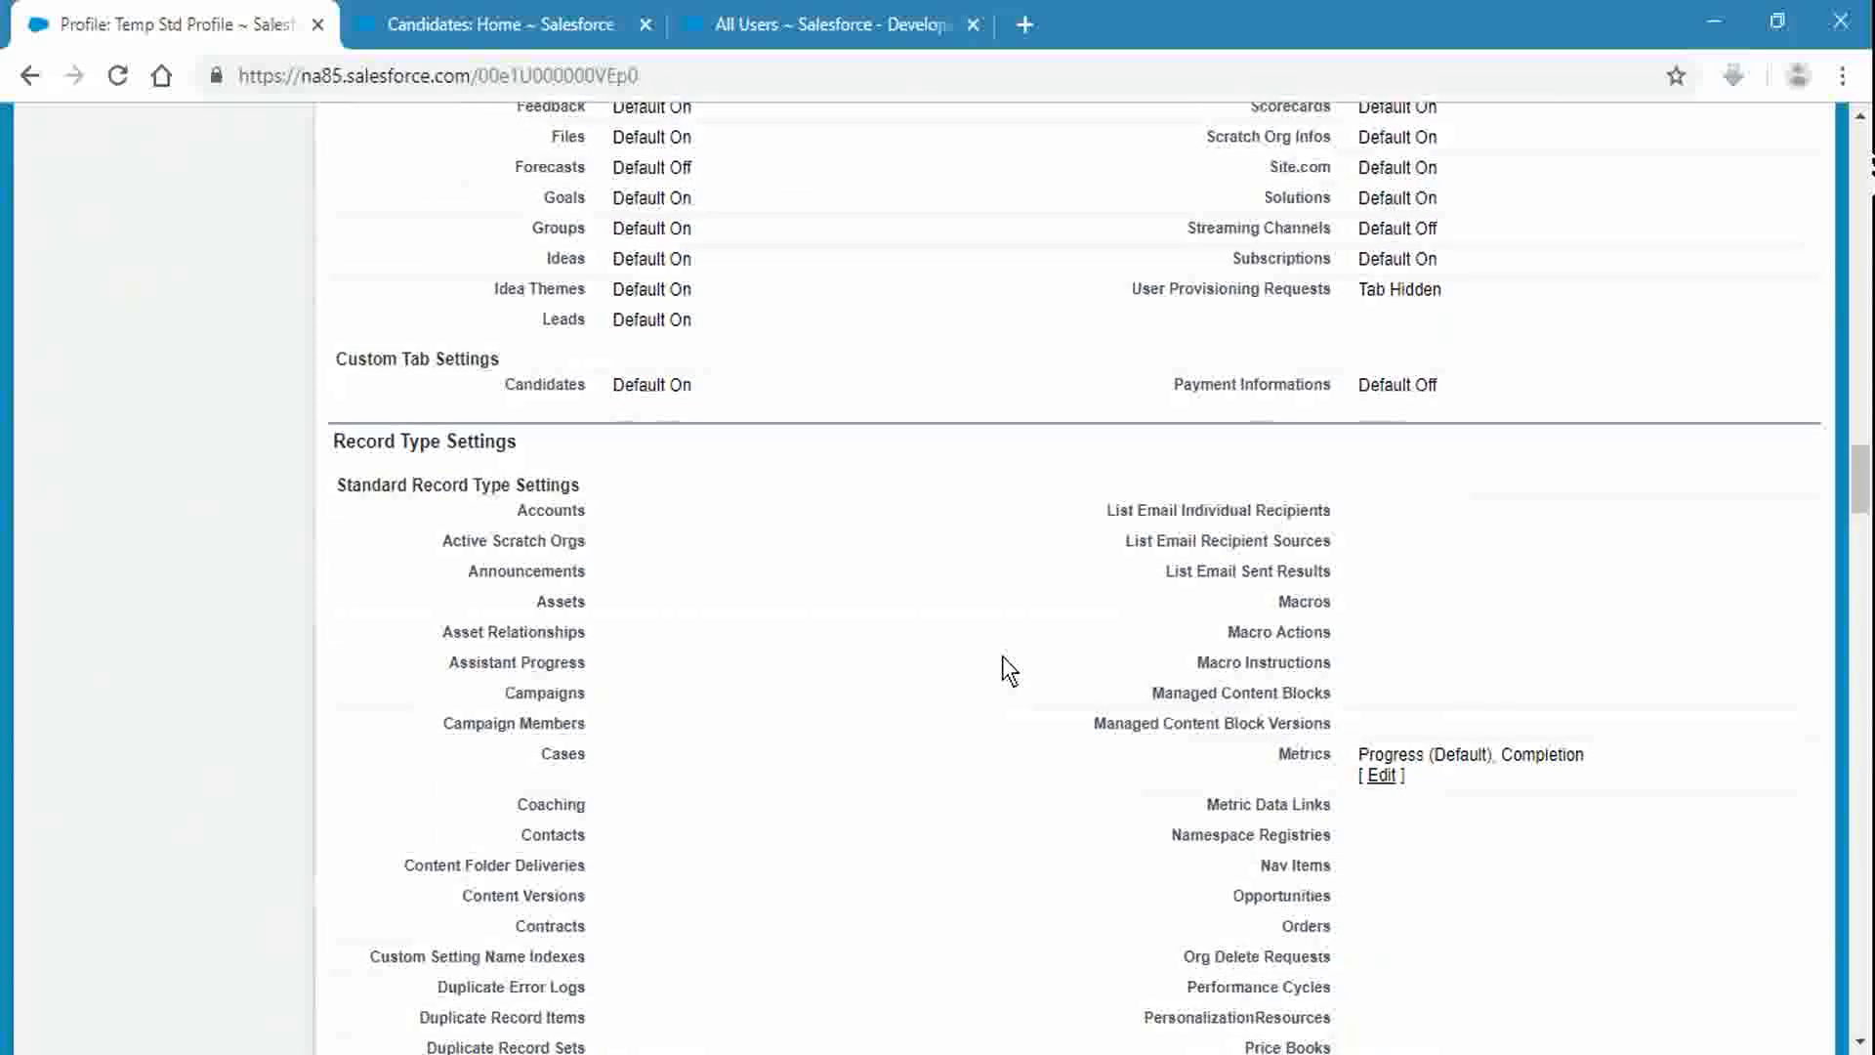
pyautogui.click(647, 1047)
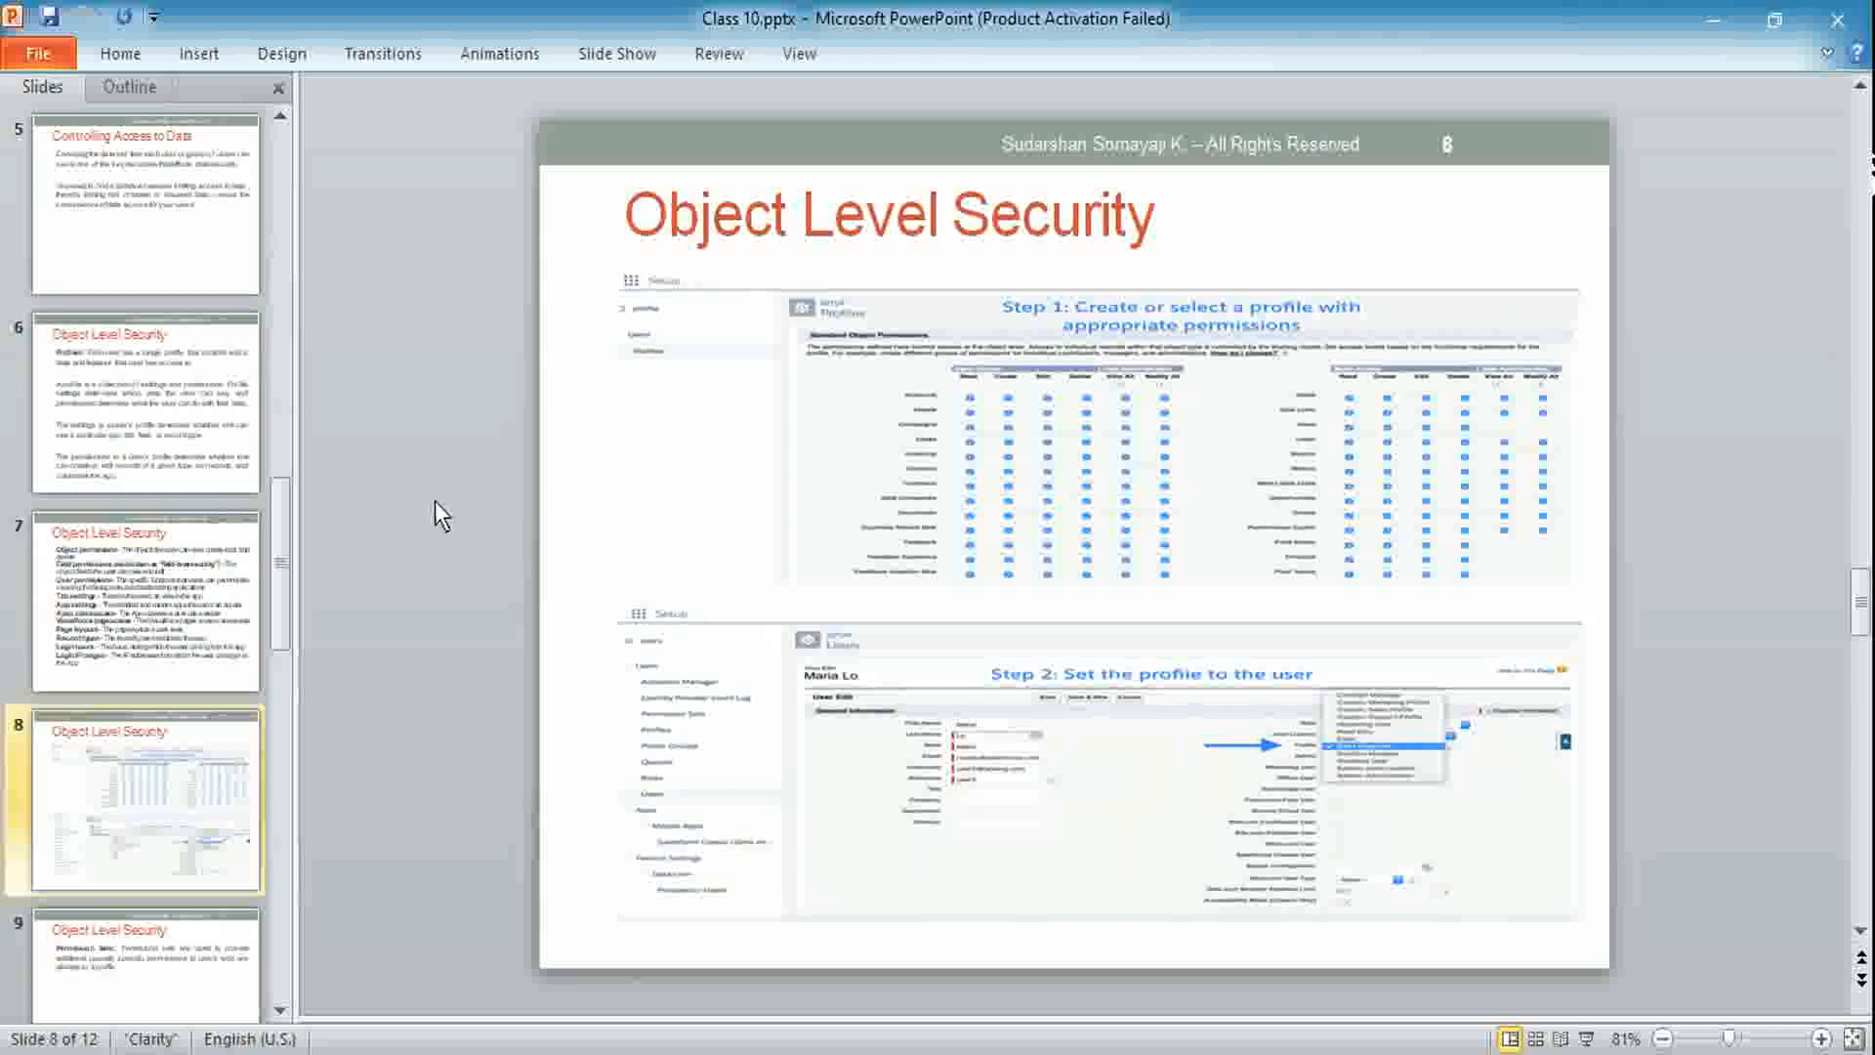
pyautogui.scroll(-1, 435, 501)
pyautogui.scroll(1, 430, 495)
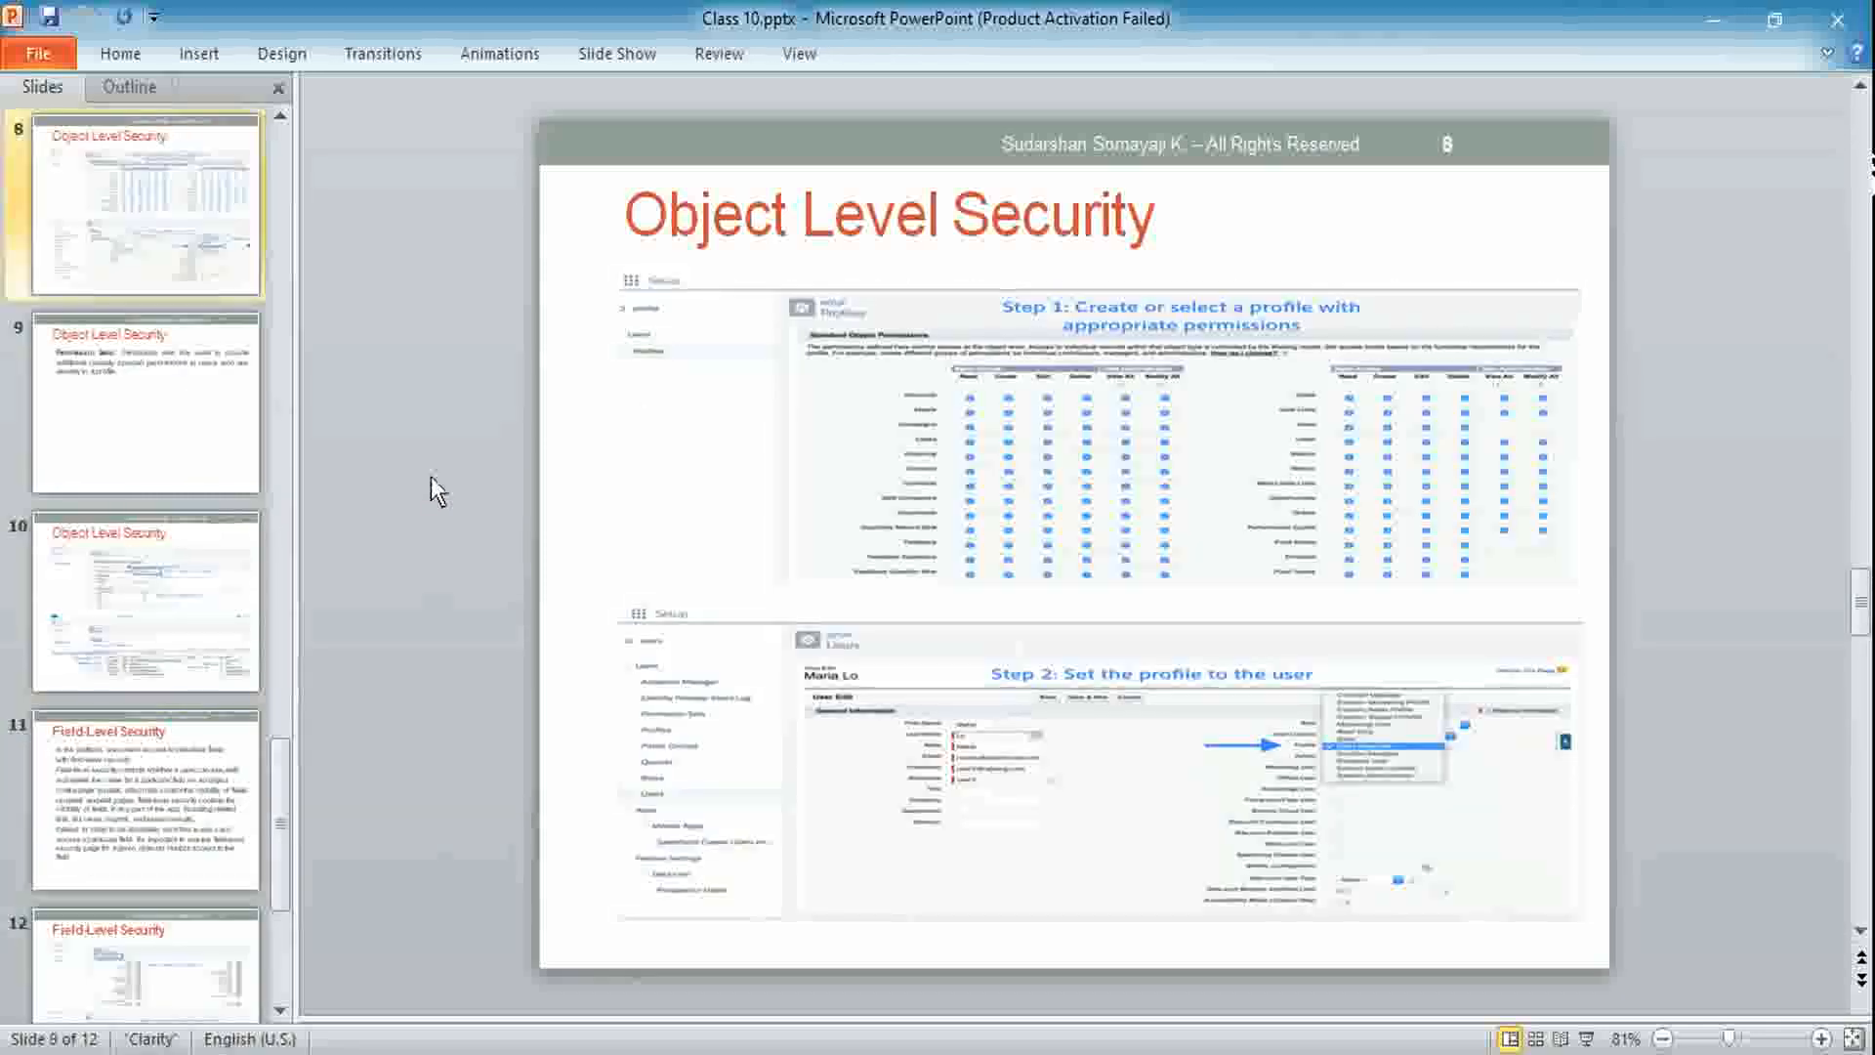
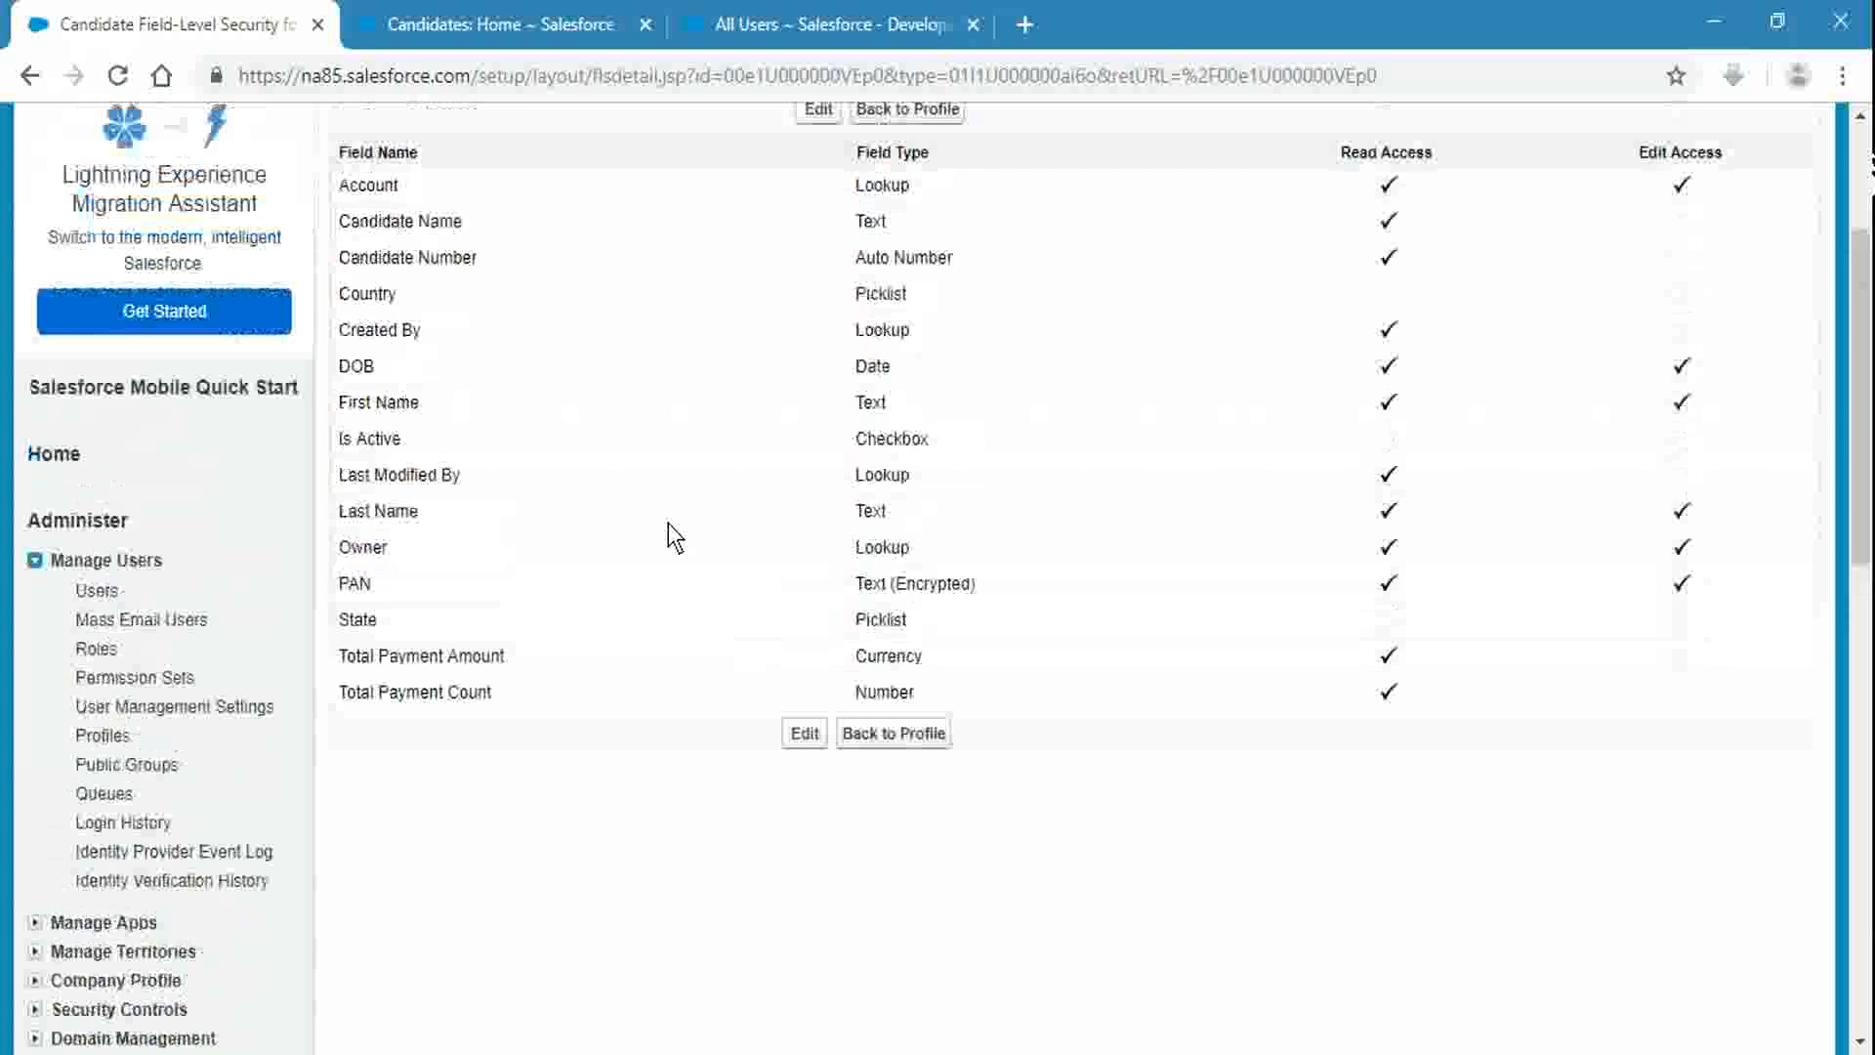
# Switch Temp Std Profile's Candidate field-level security page into edit mode
pyautogui.click(813, 250)
pyautogui.scroll(-3, 1495, 606)
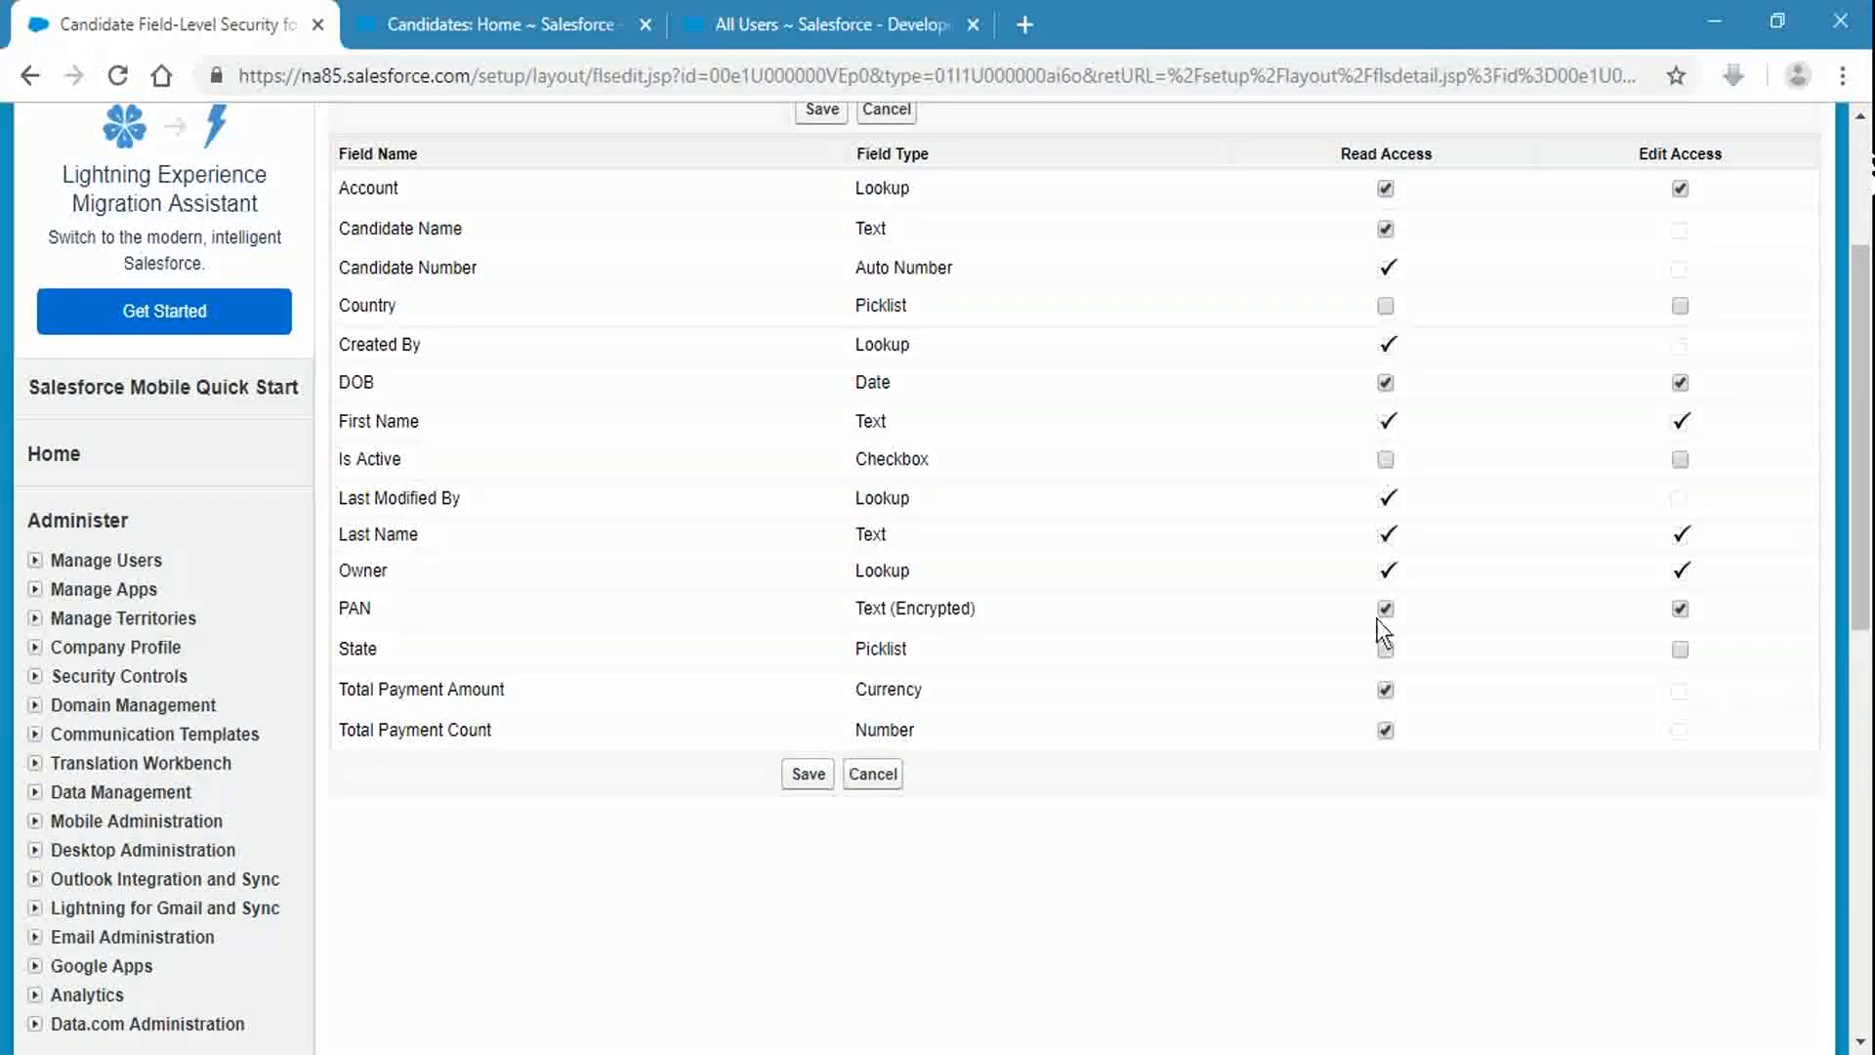
pyautogui.click(1679, 610)
pyautogui.click(1680, 609)
pyautogui.moveTo(727, 1014)
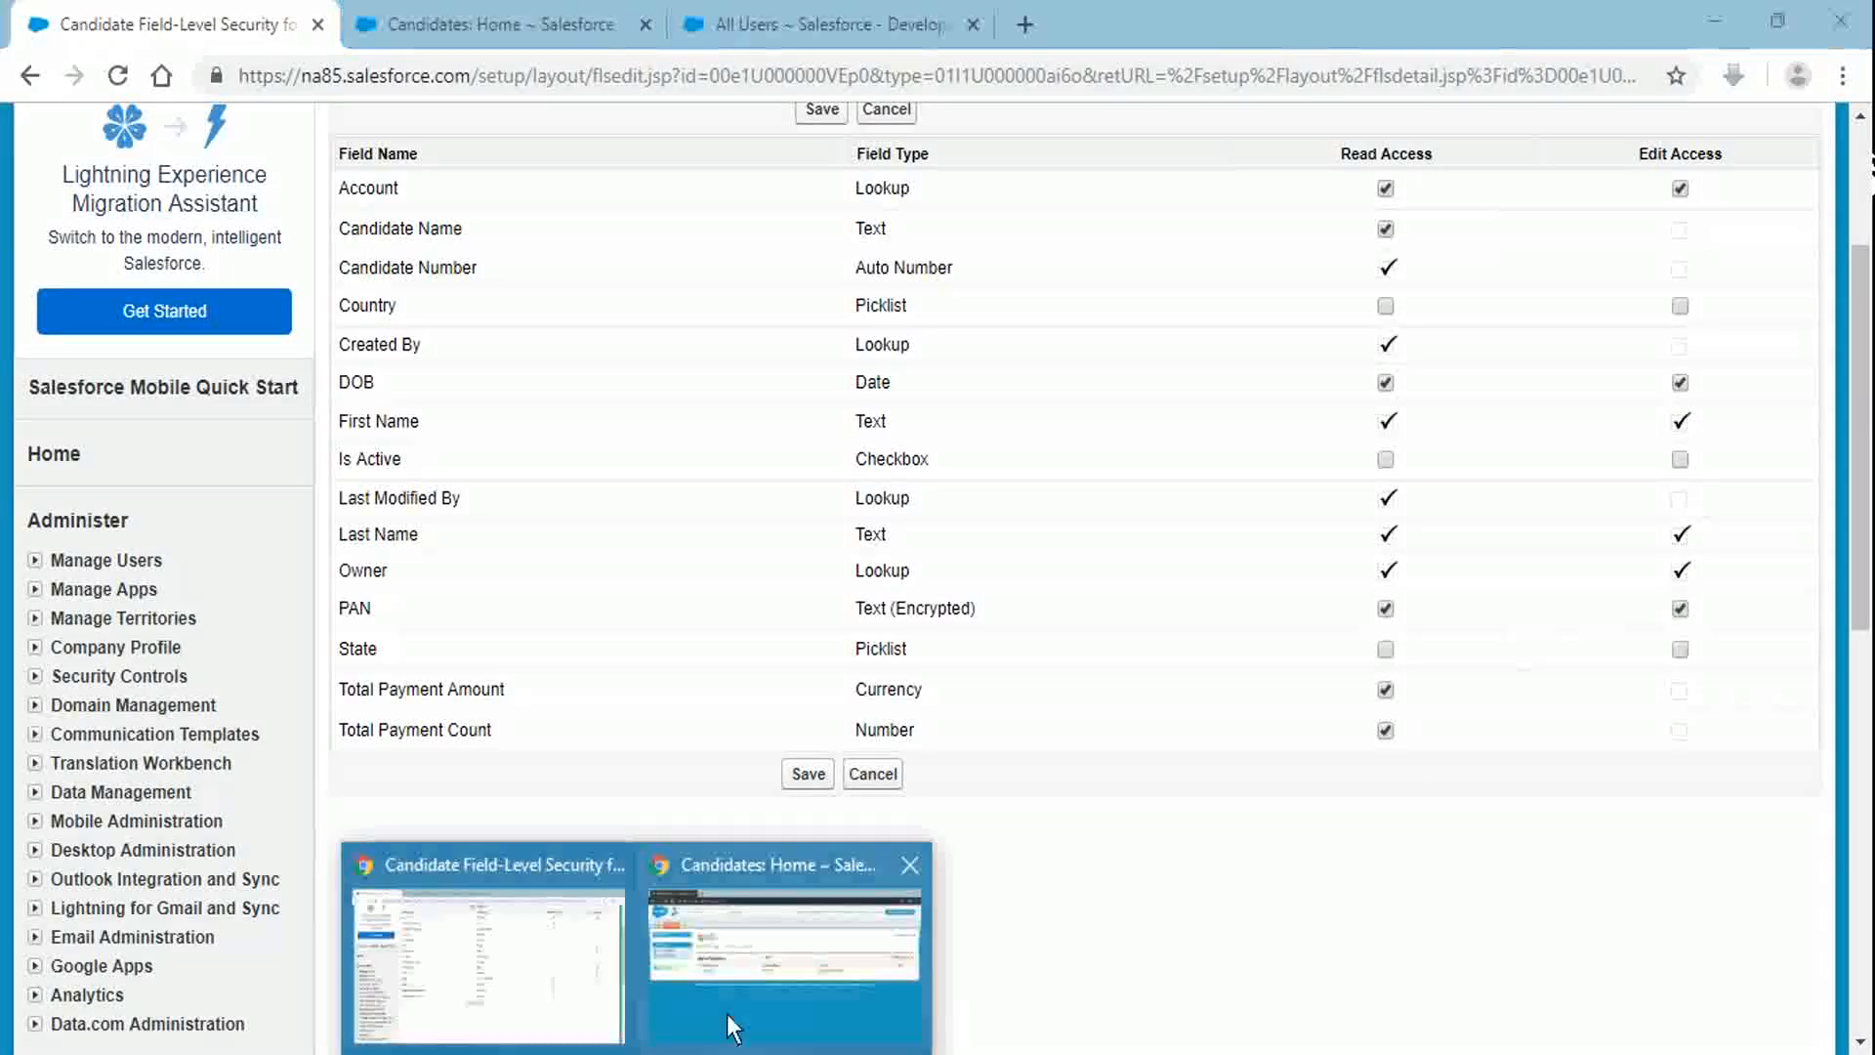
pyautogui.click(803, 837)
pyautogui.click(383, 547)
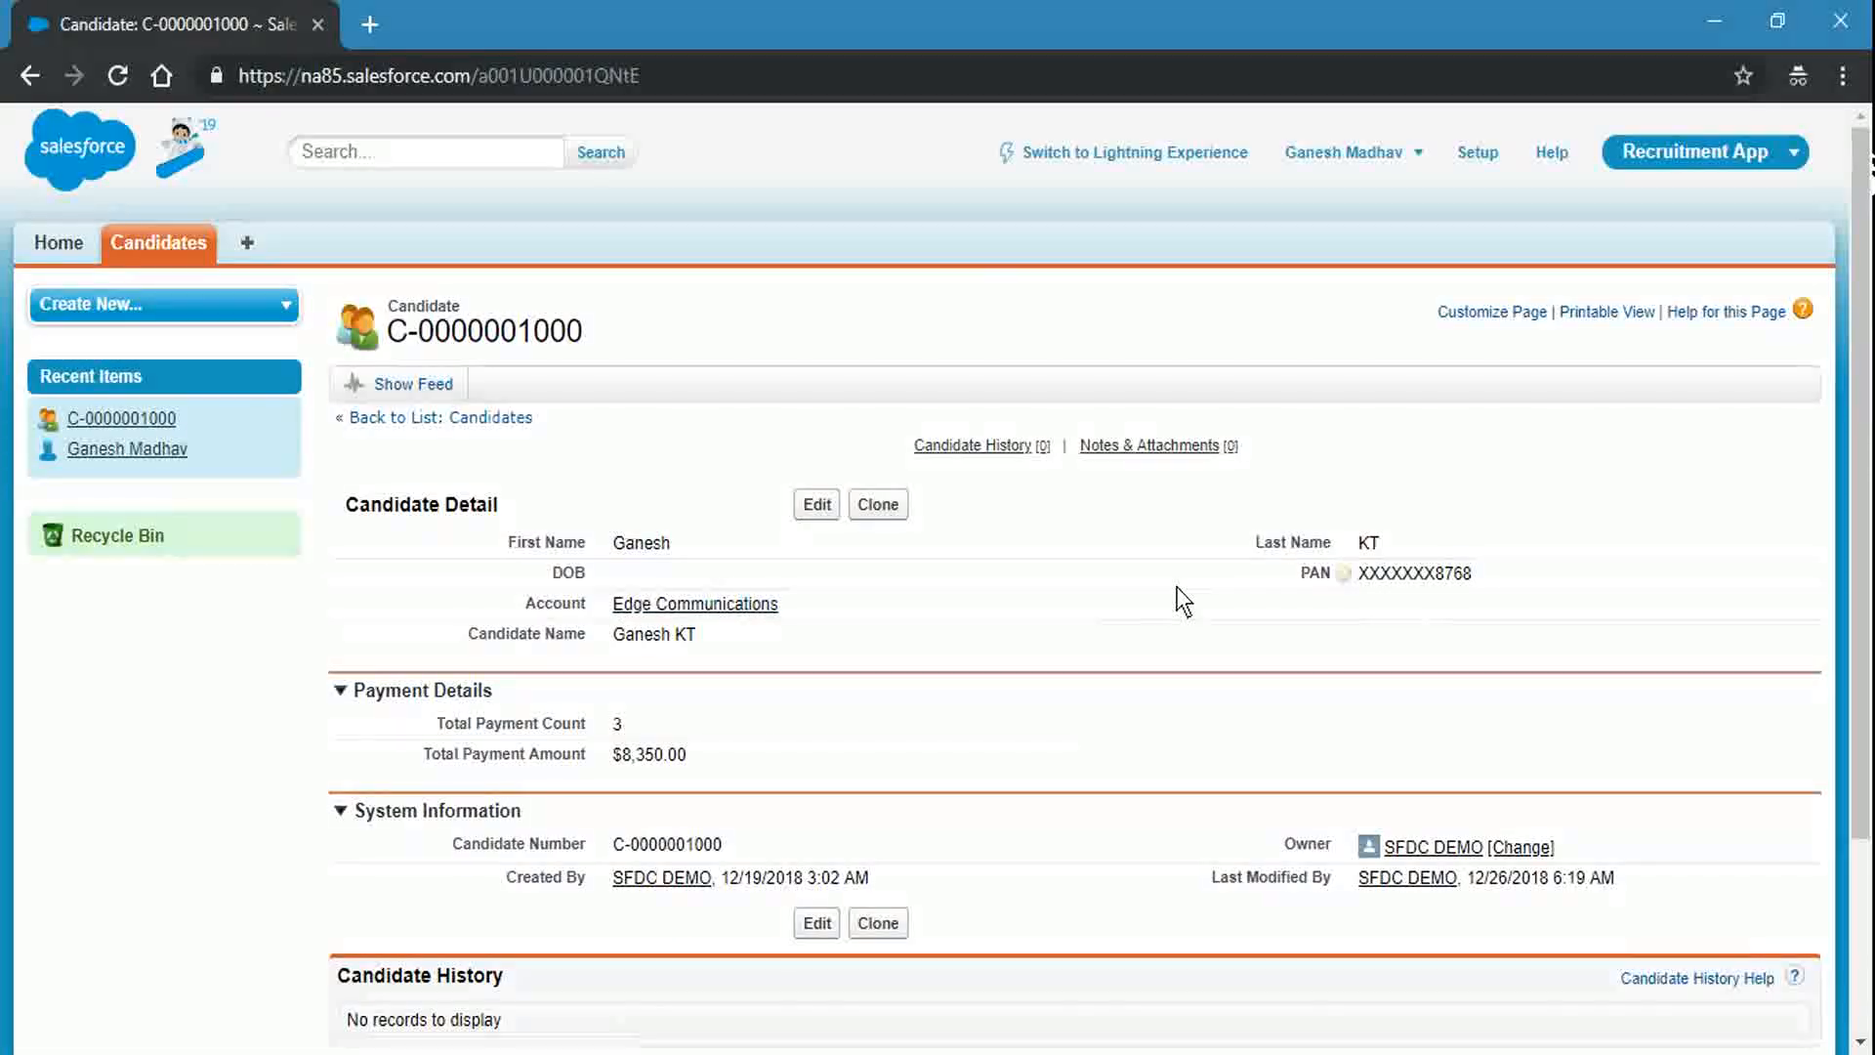
pyautogui.hotkey('alt', 'Tab')
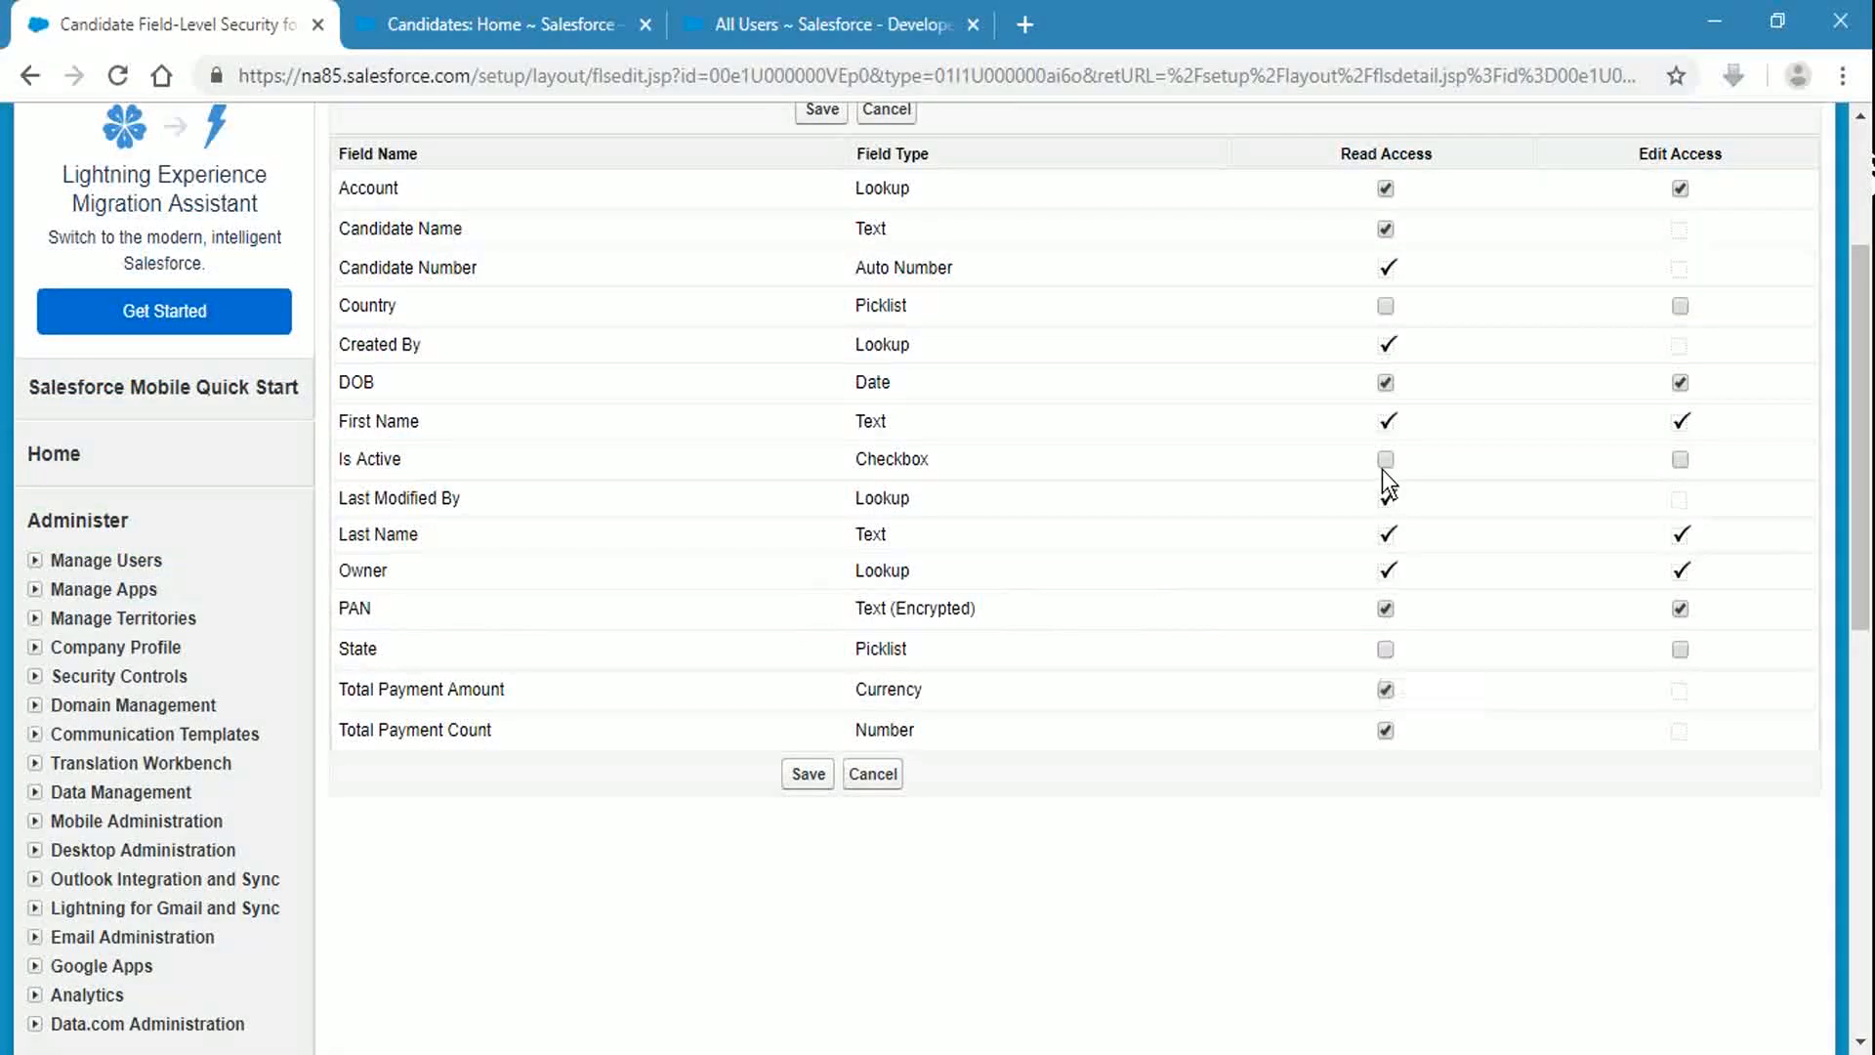
pyautogui.hotkey('alt', 'Tab')
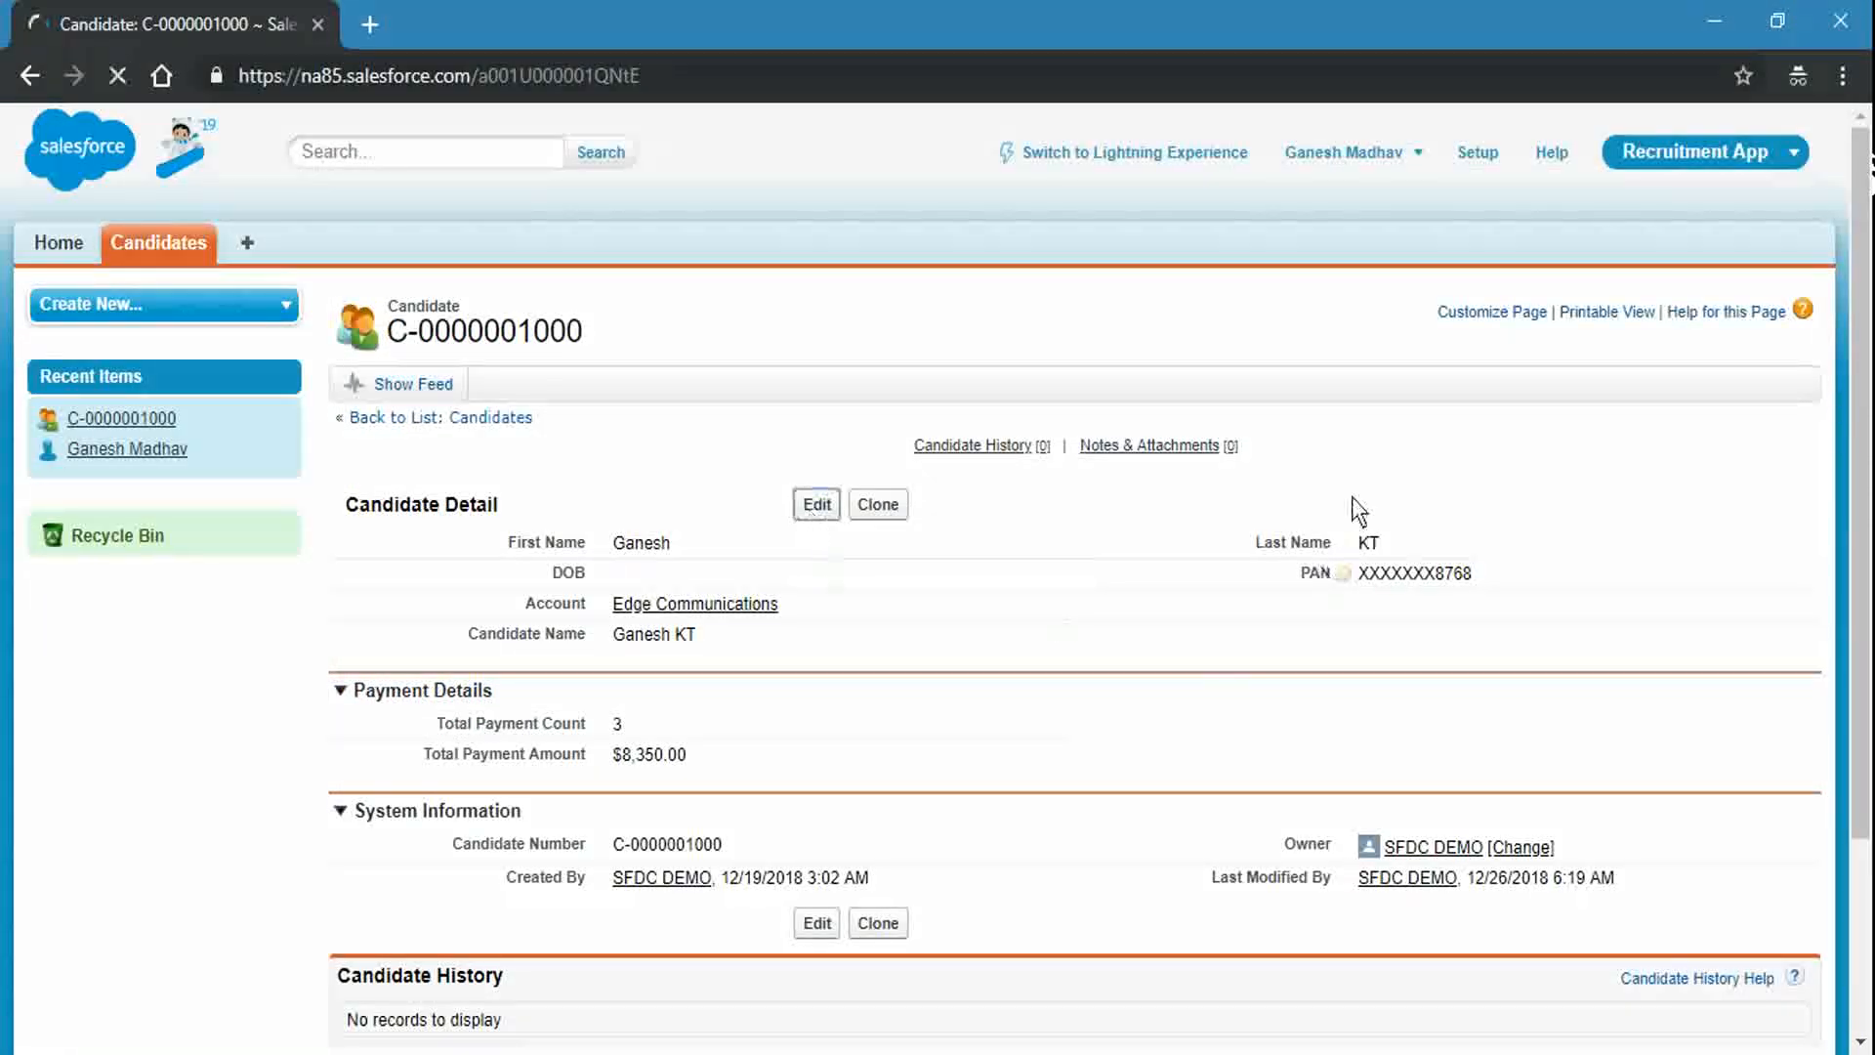
pyautogui.hotkey('alt', 'Tab')
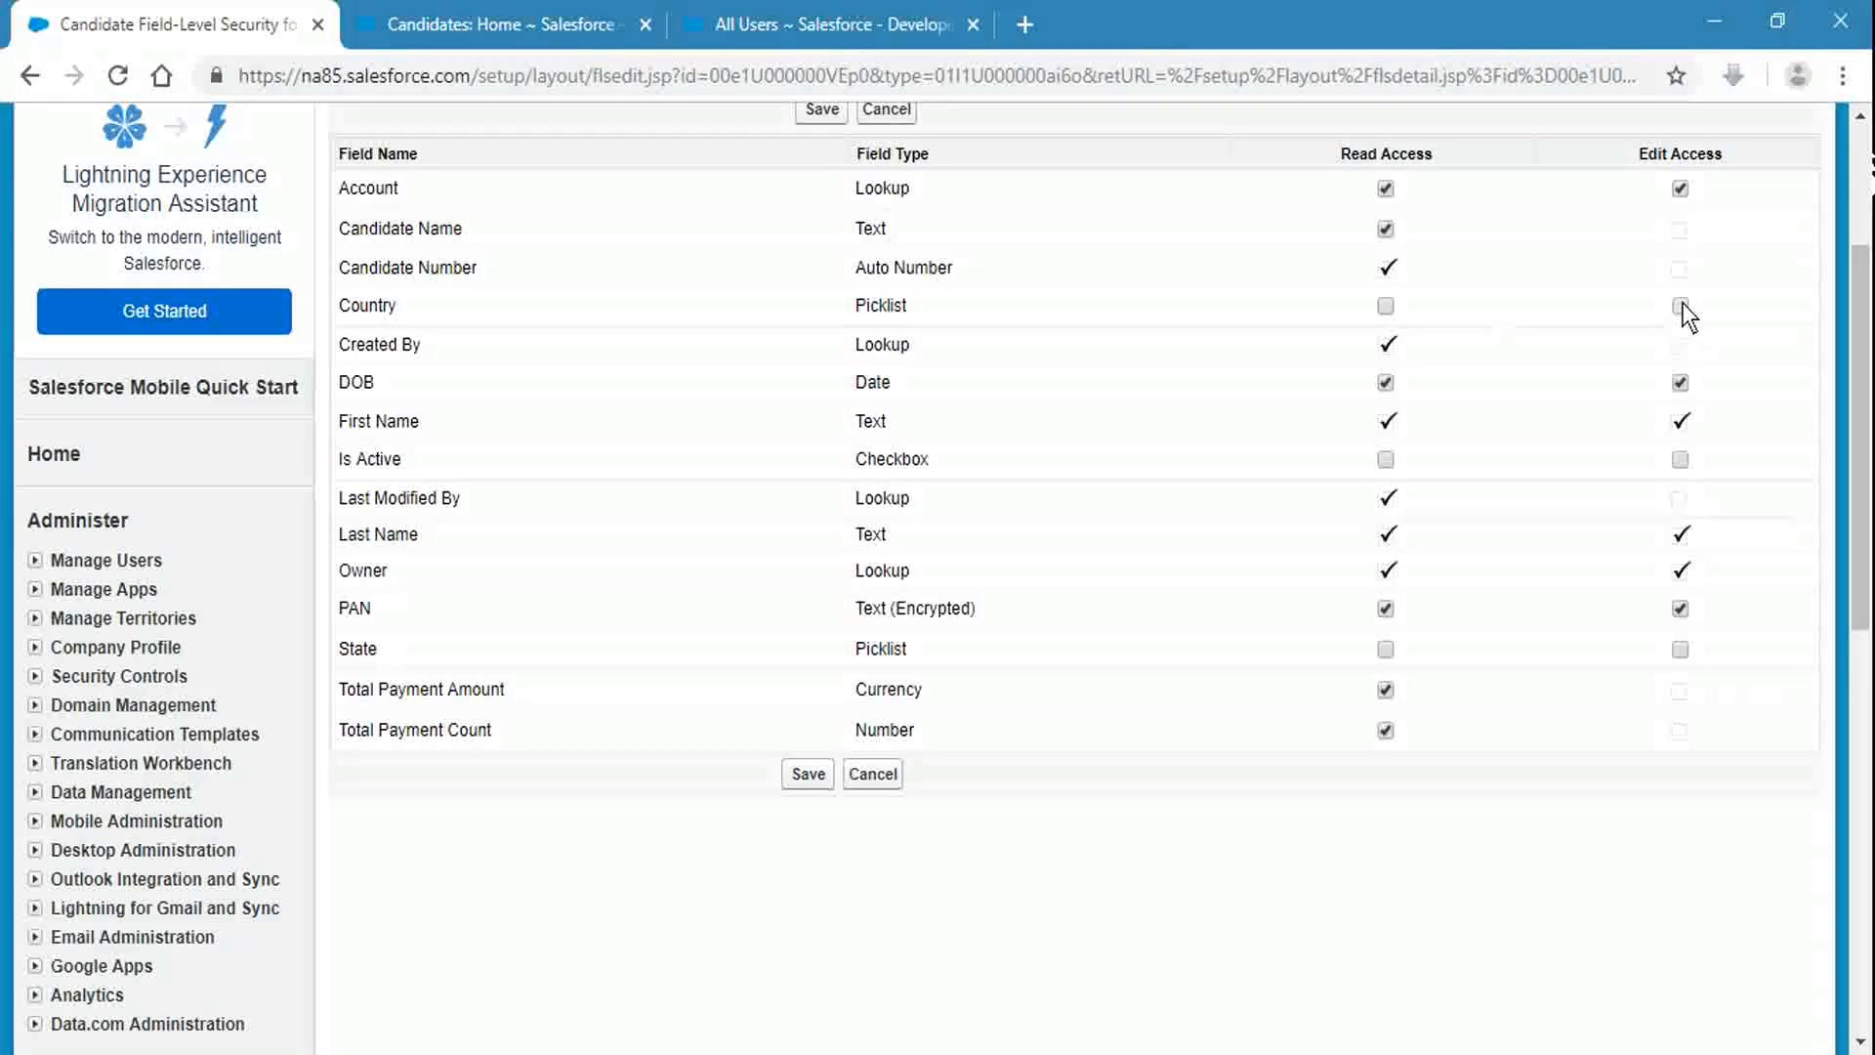
# Remove Edit Access from the Candidate DOB and PAN fields and save
pyautogui.click(1680, 382)
pyautogui.click(1680, 608)
pyautogui.scroll(3, 1397, 733)
pyautogui.click(822, 398)
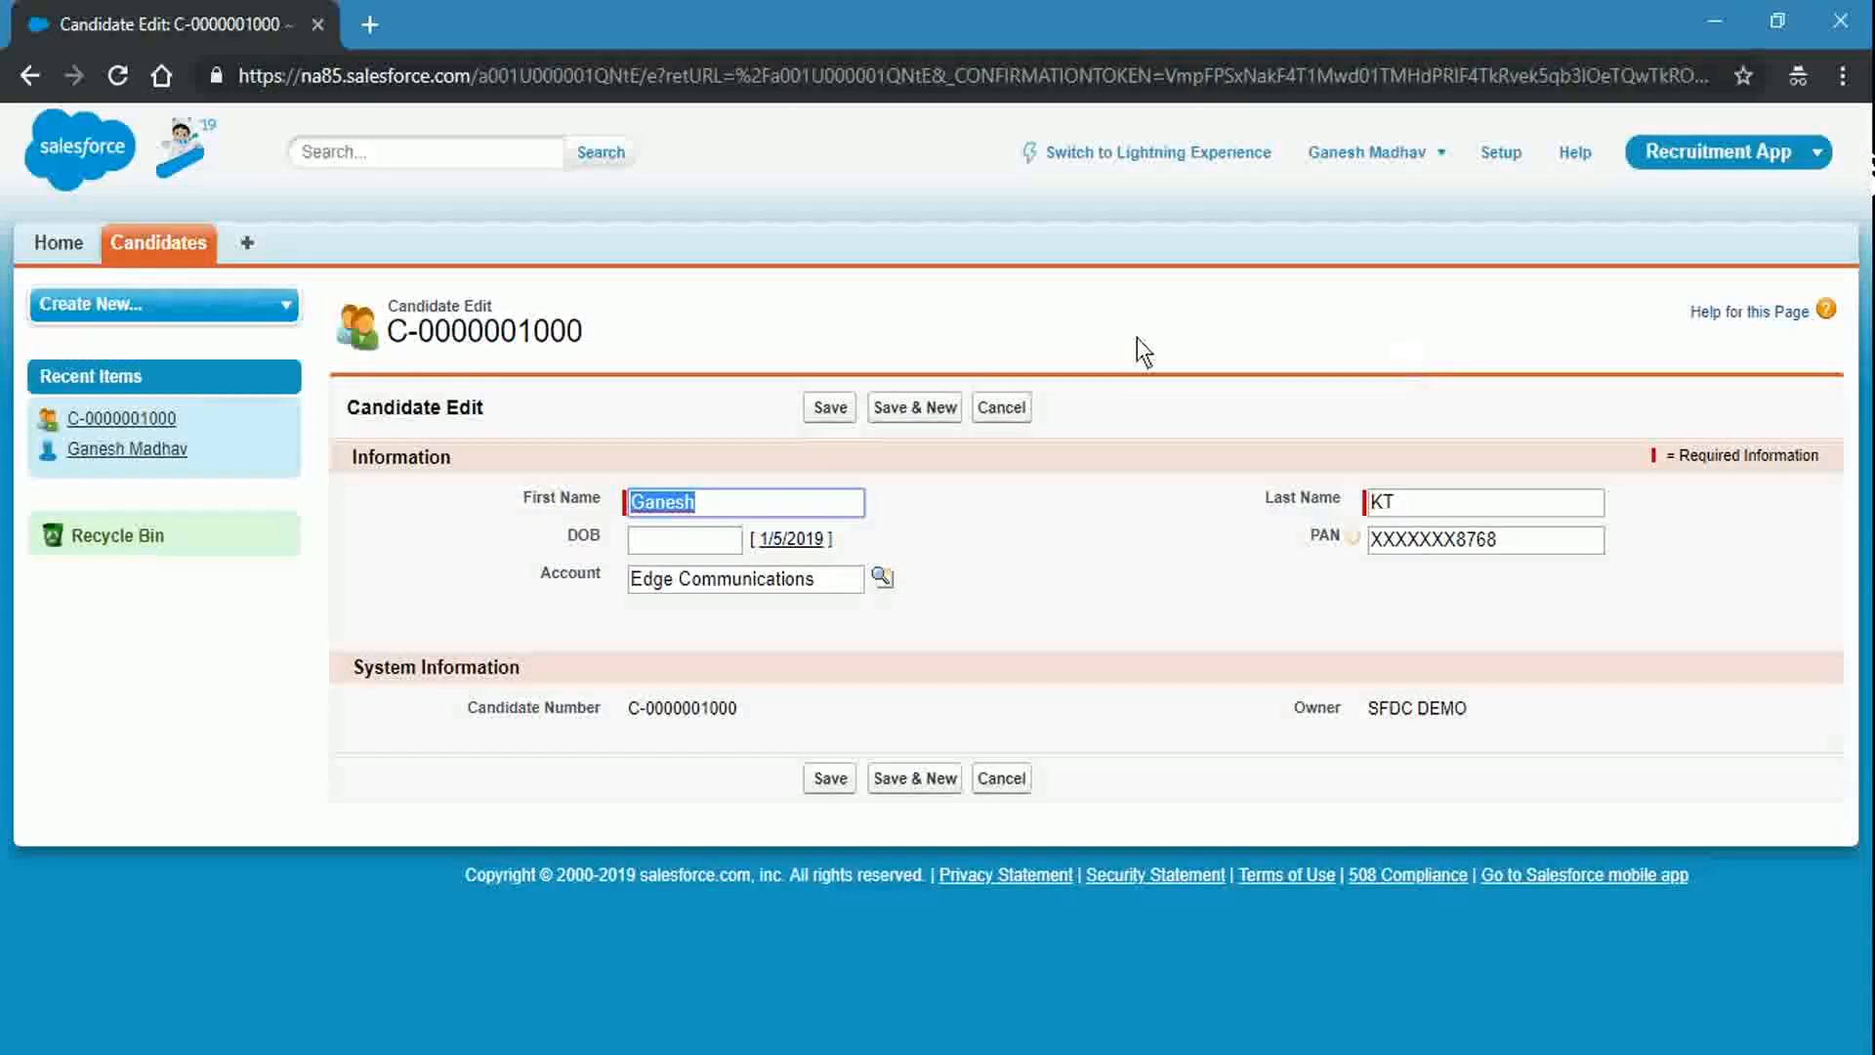
pyautogui.click(1003, 405)
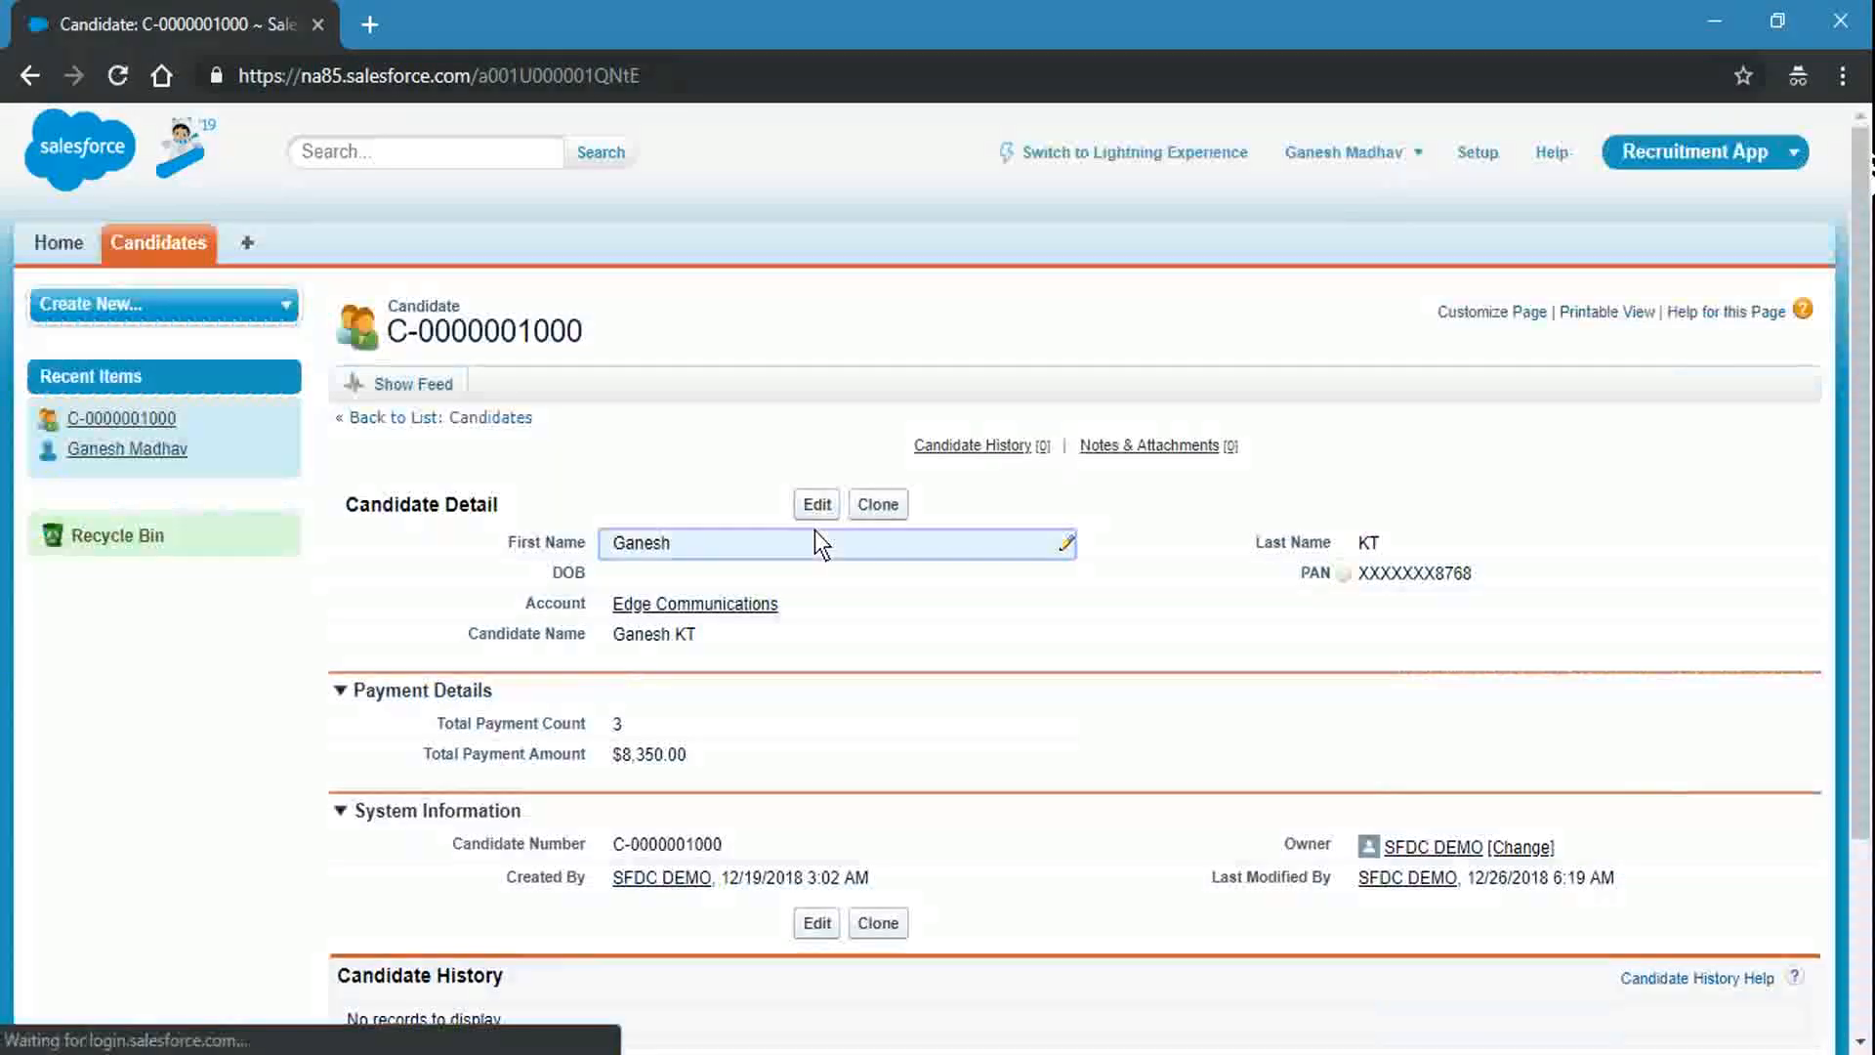
pyautogui.doubleClick(816, 539)
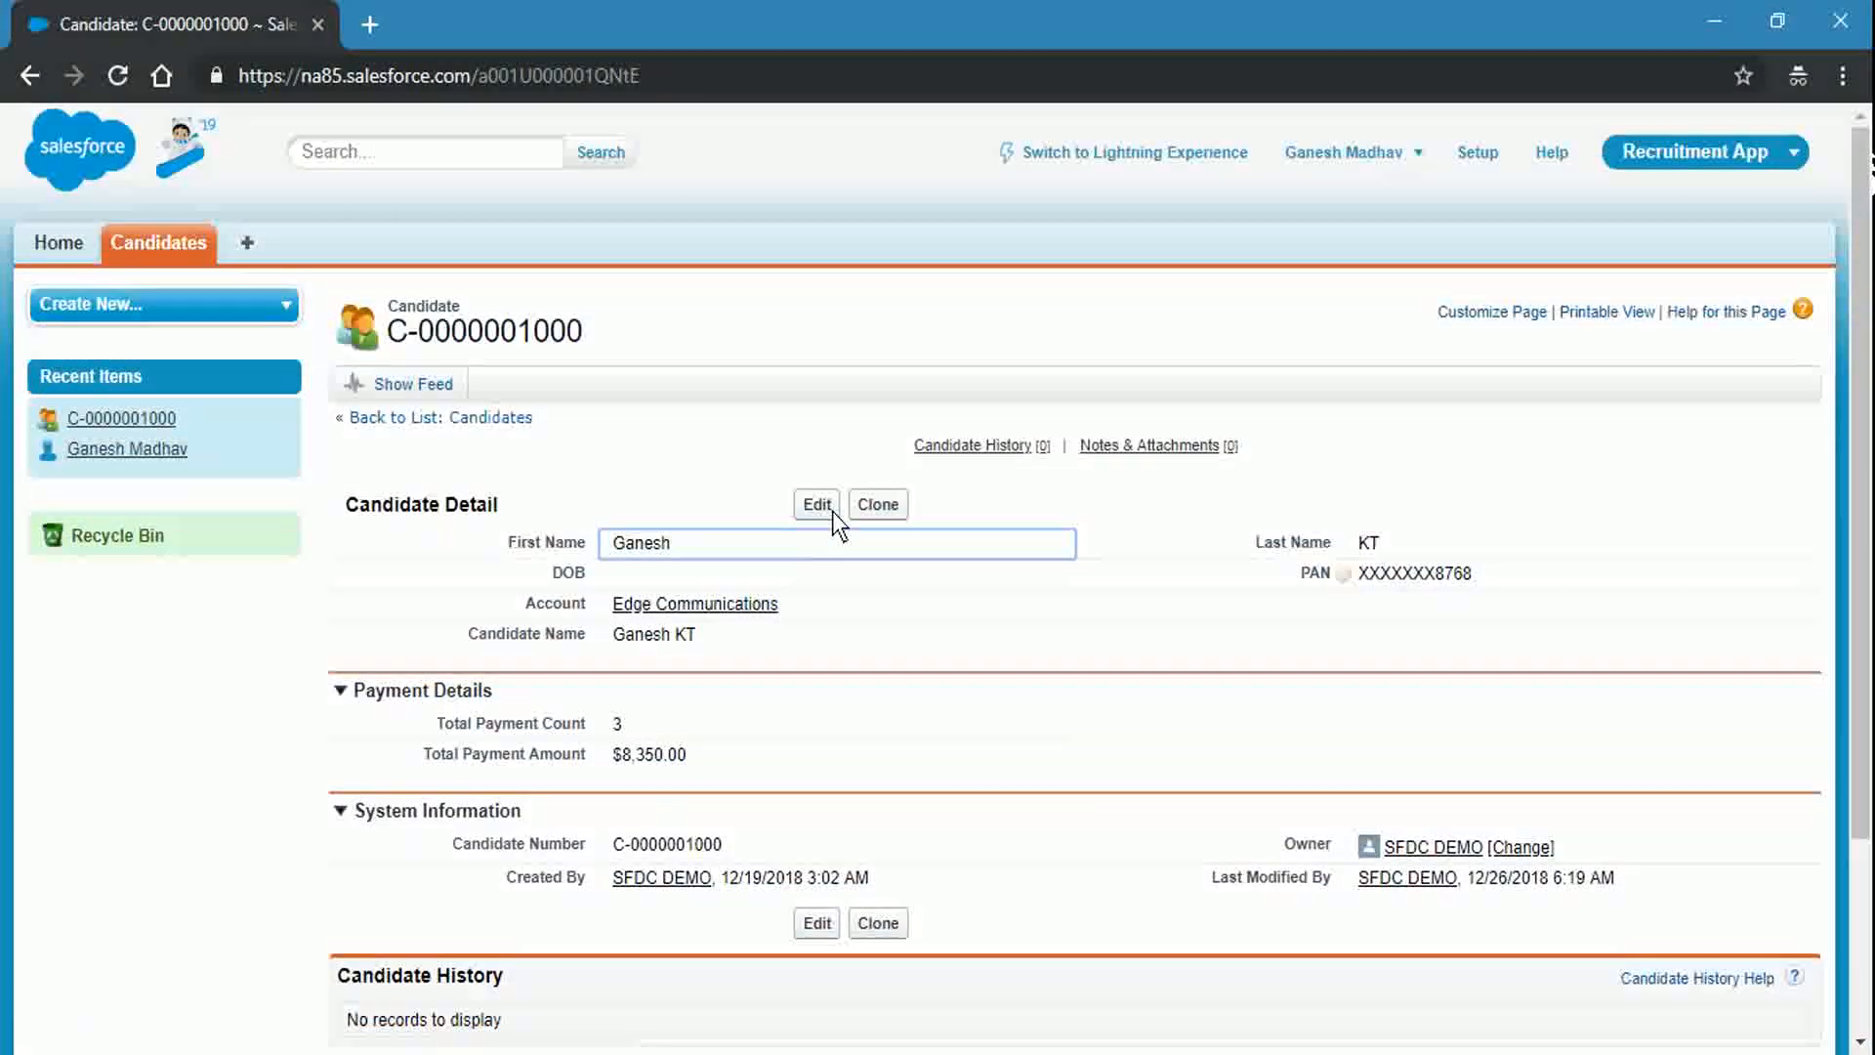
pyautogui.click(1494, 639)
pyautogui.click(816, 504)
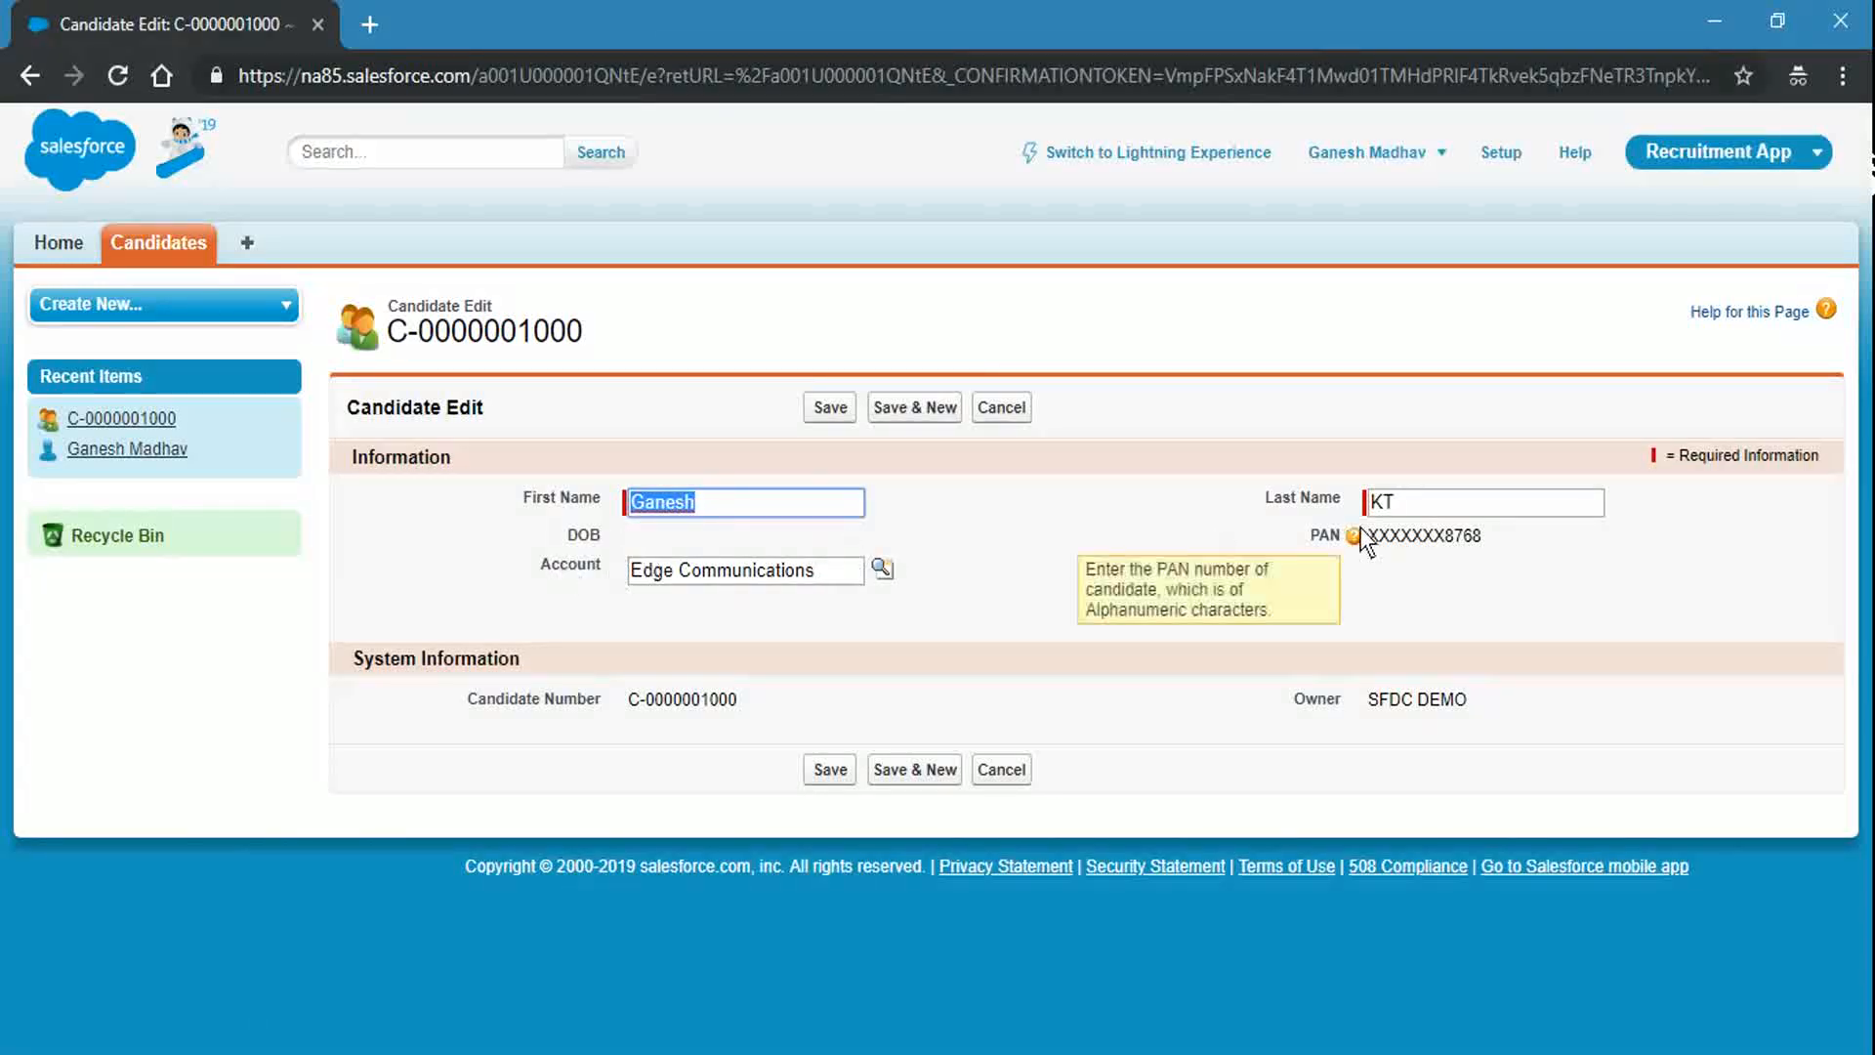
pyautogui.doubleClick(1415, 537)
# Return to Temp Std Profile's Candidate field-level security and reopen it for editing
pyautogui.hotkey('alt', 'Tab')
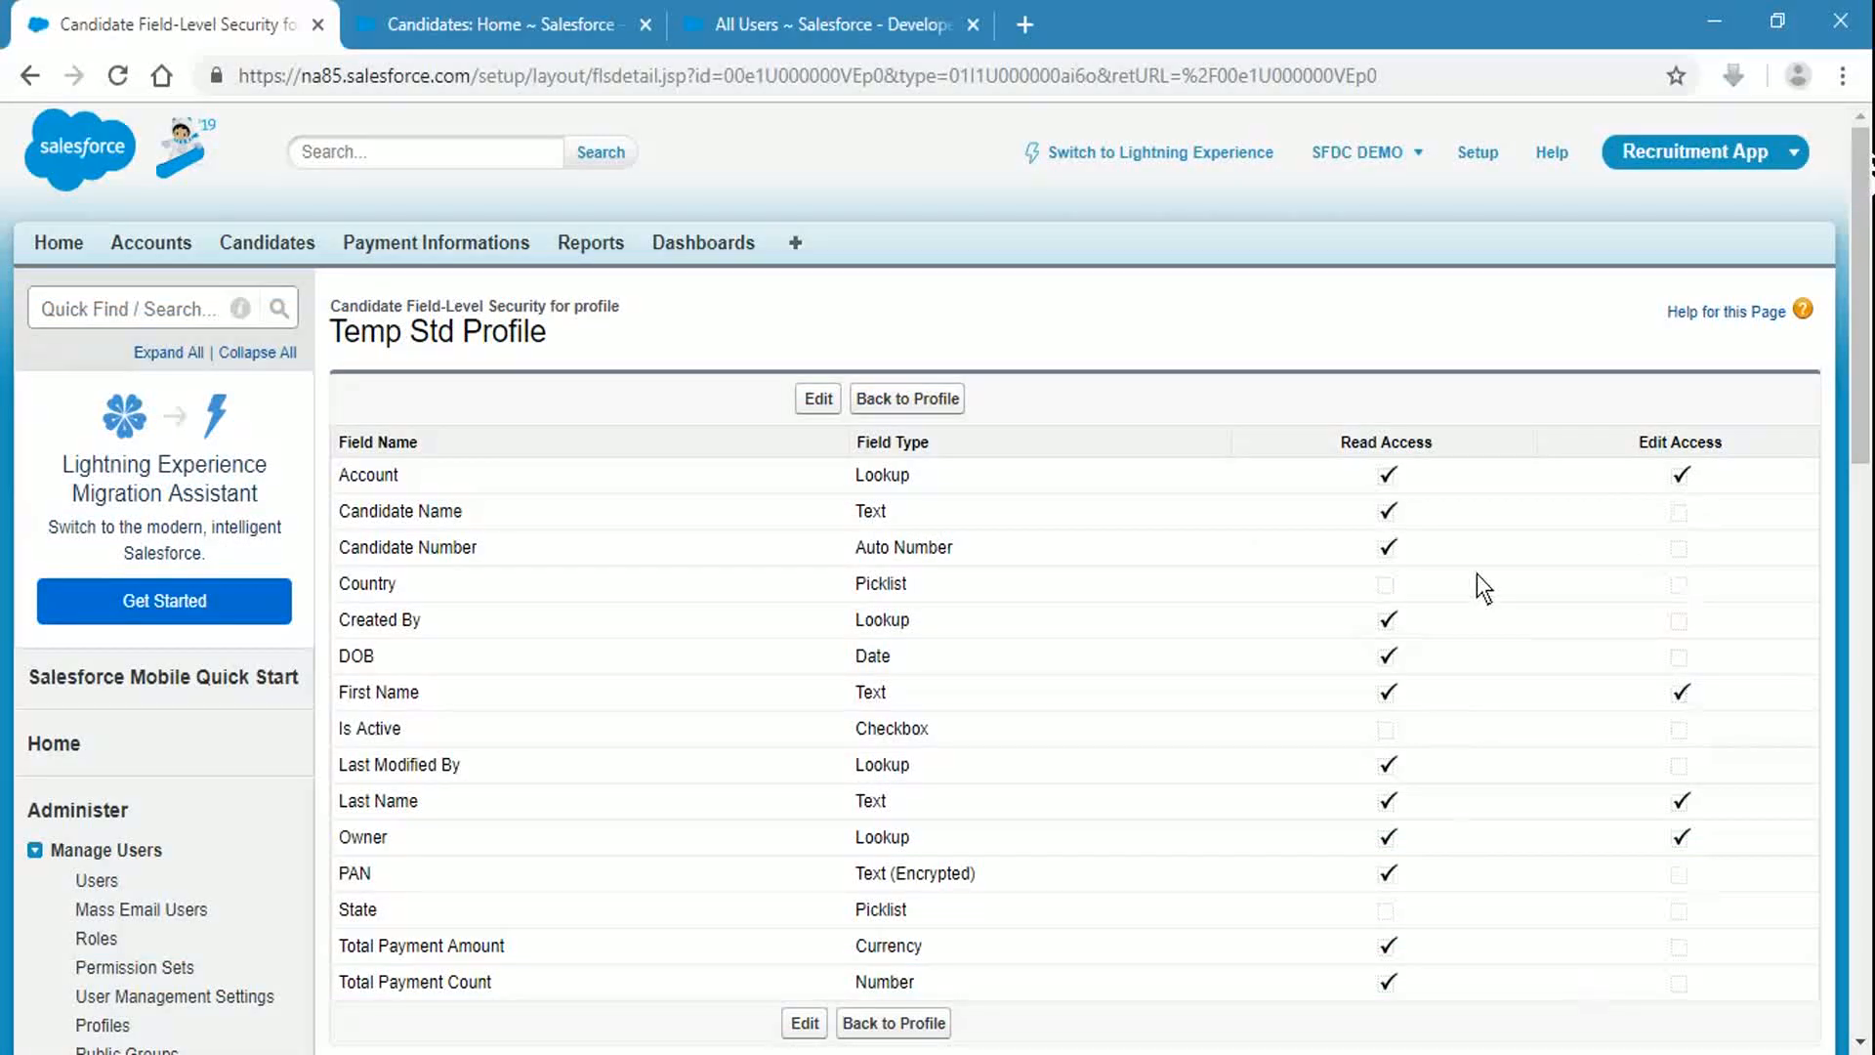
pyautogui.hotkey('alt', 'Tab')
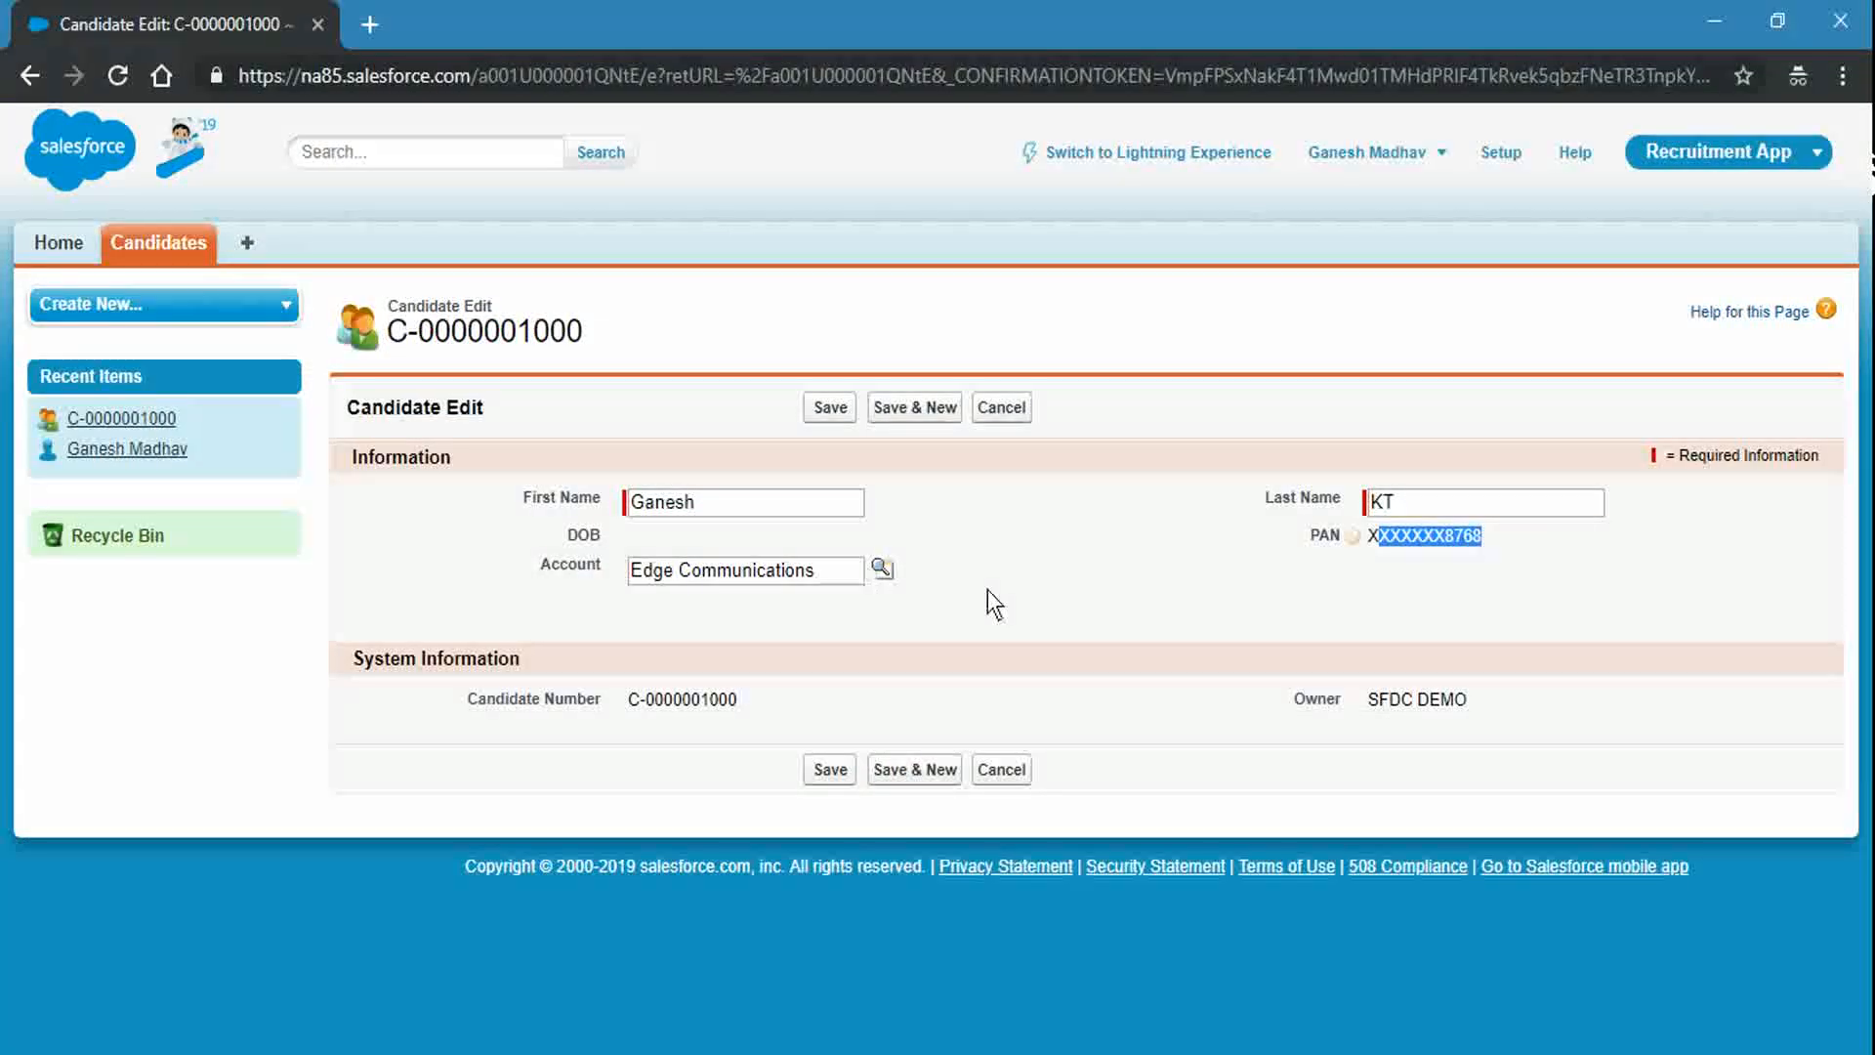
pyautogui.hotkey('alt', 'Tab')
pyautogui.hotkey('alt', 'Tab')
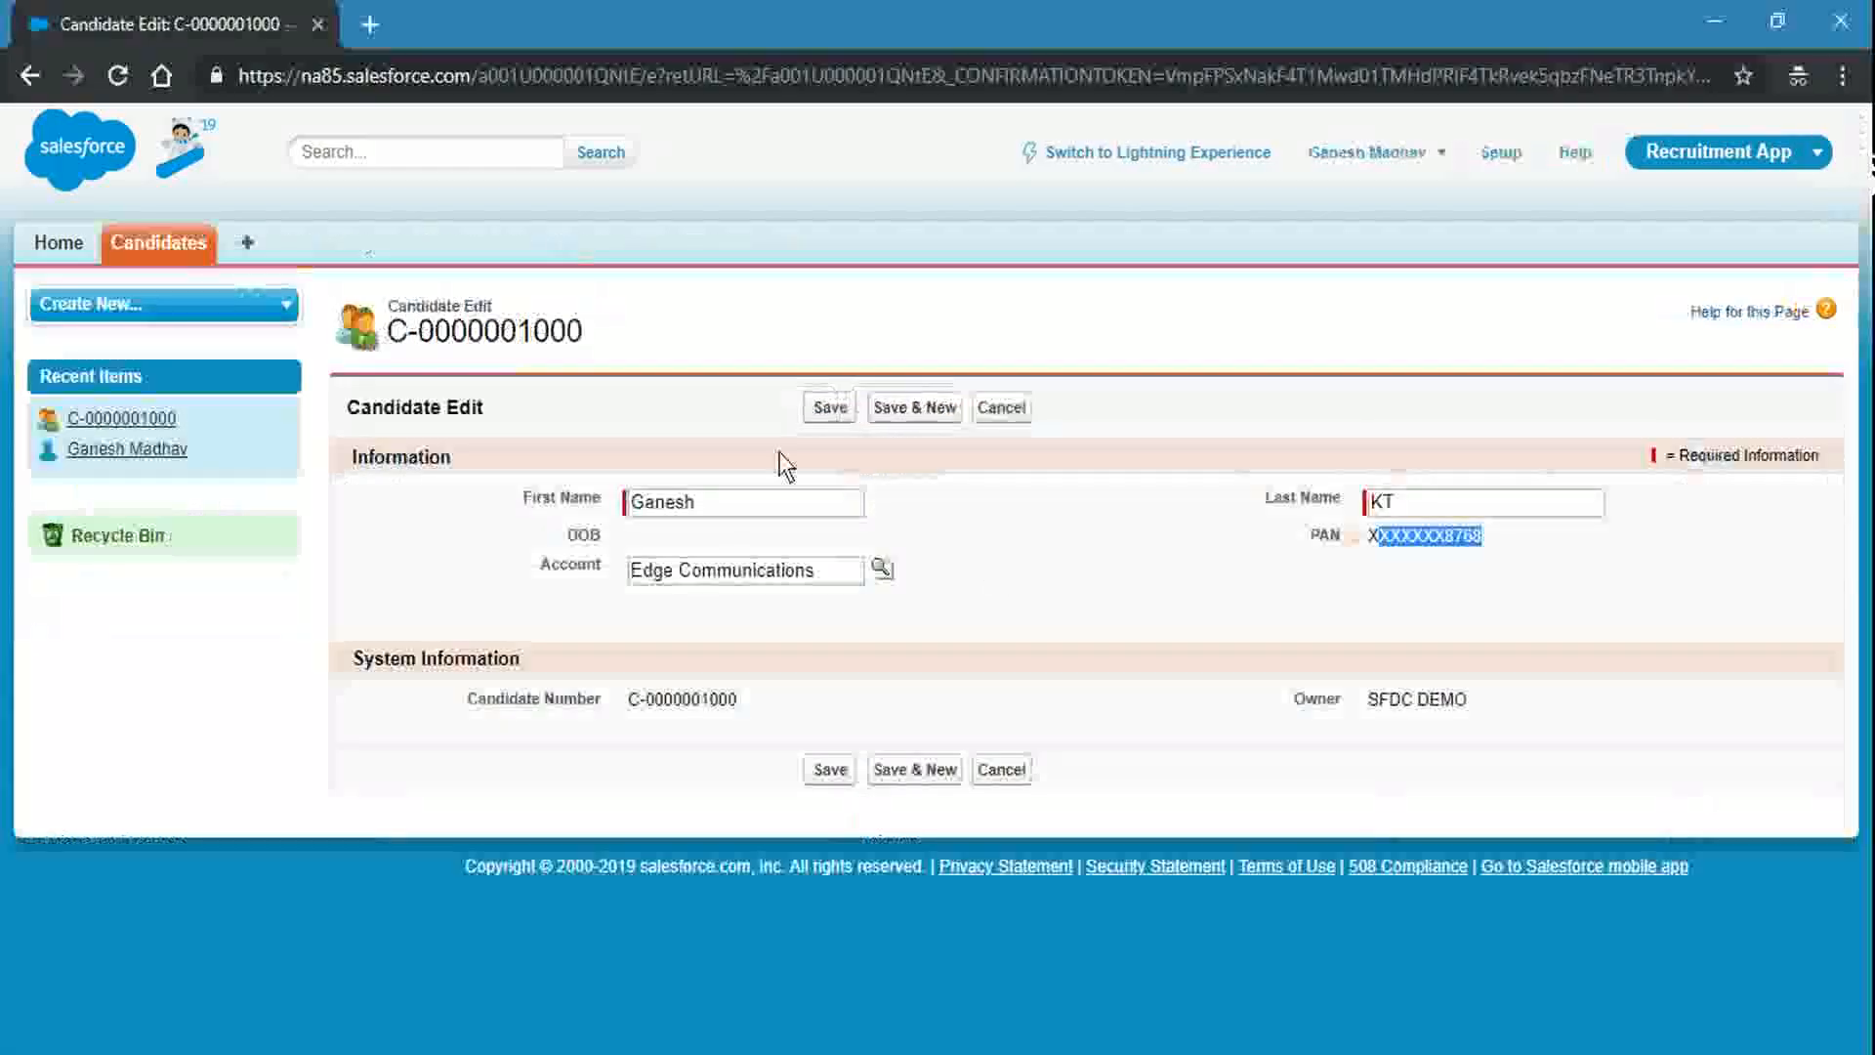
pyautogui.hotkey('alt', 'Tab')
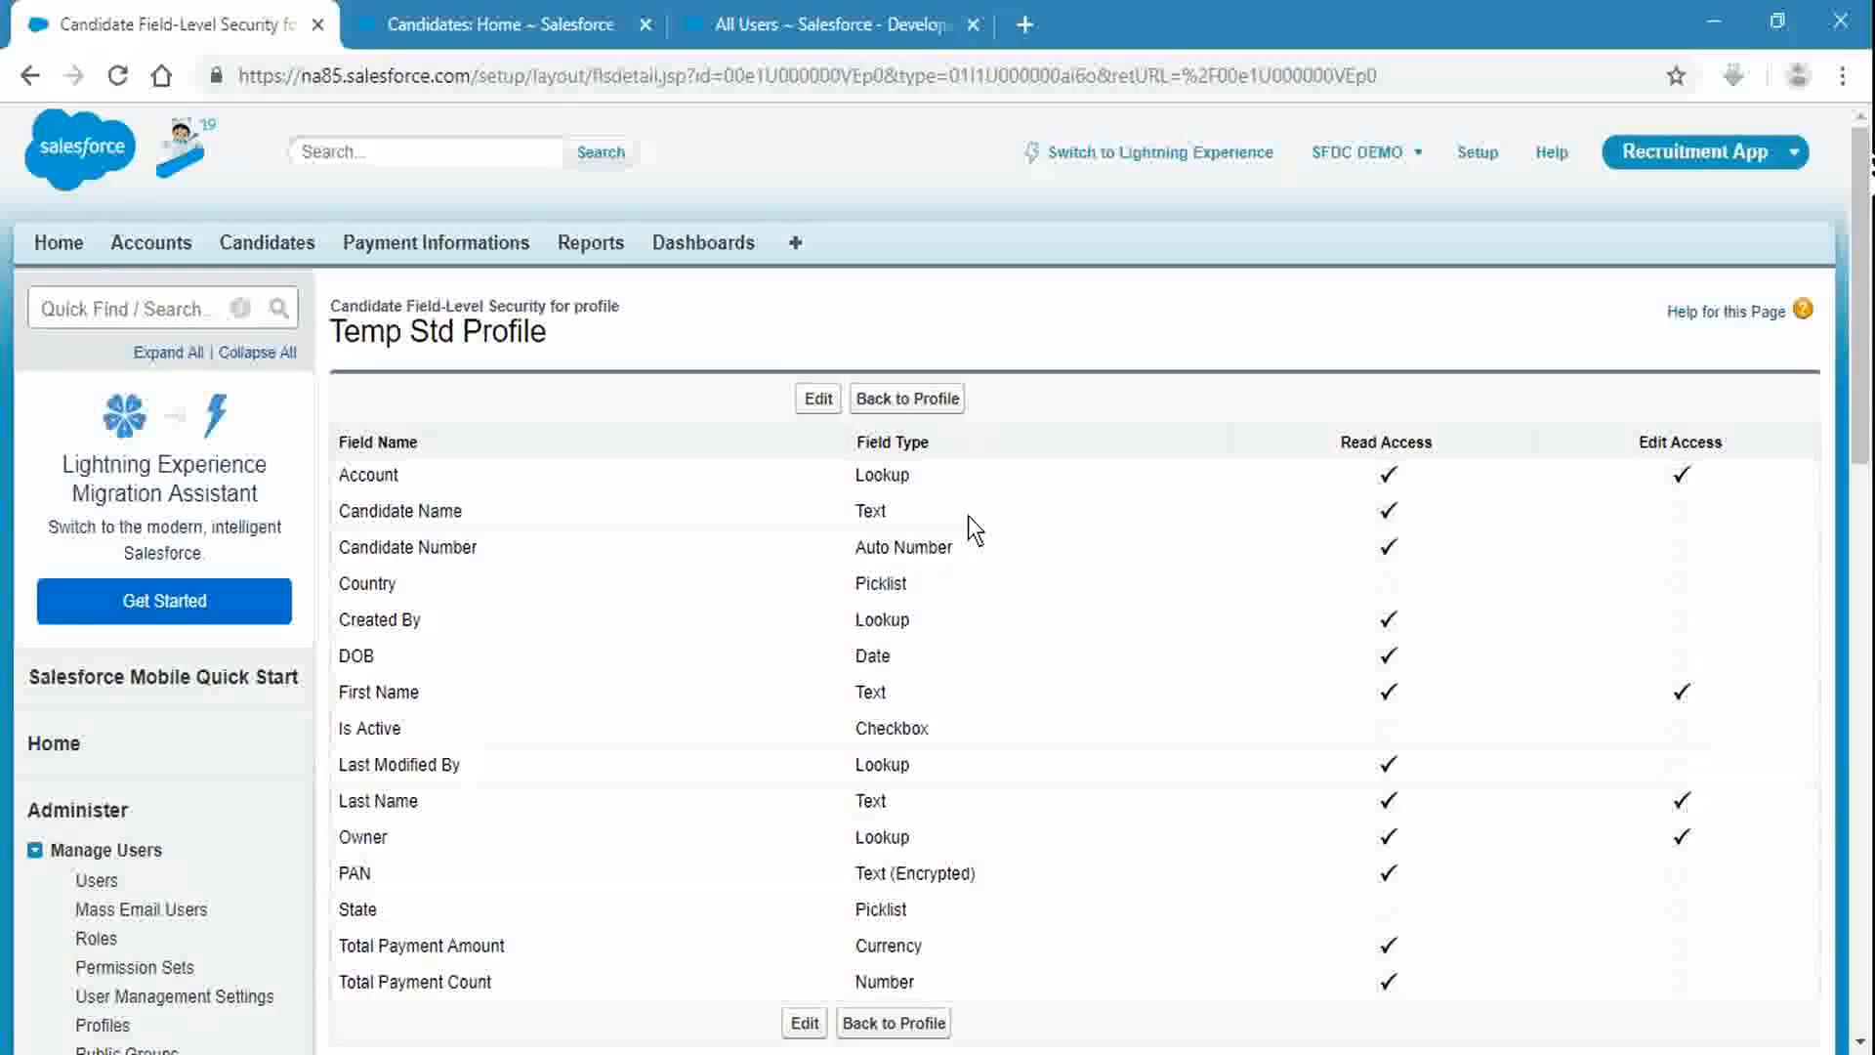
pyautogui.click(817, 401)
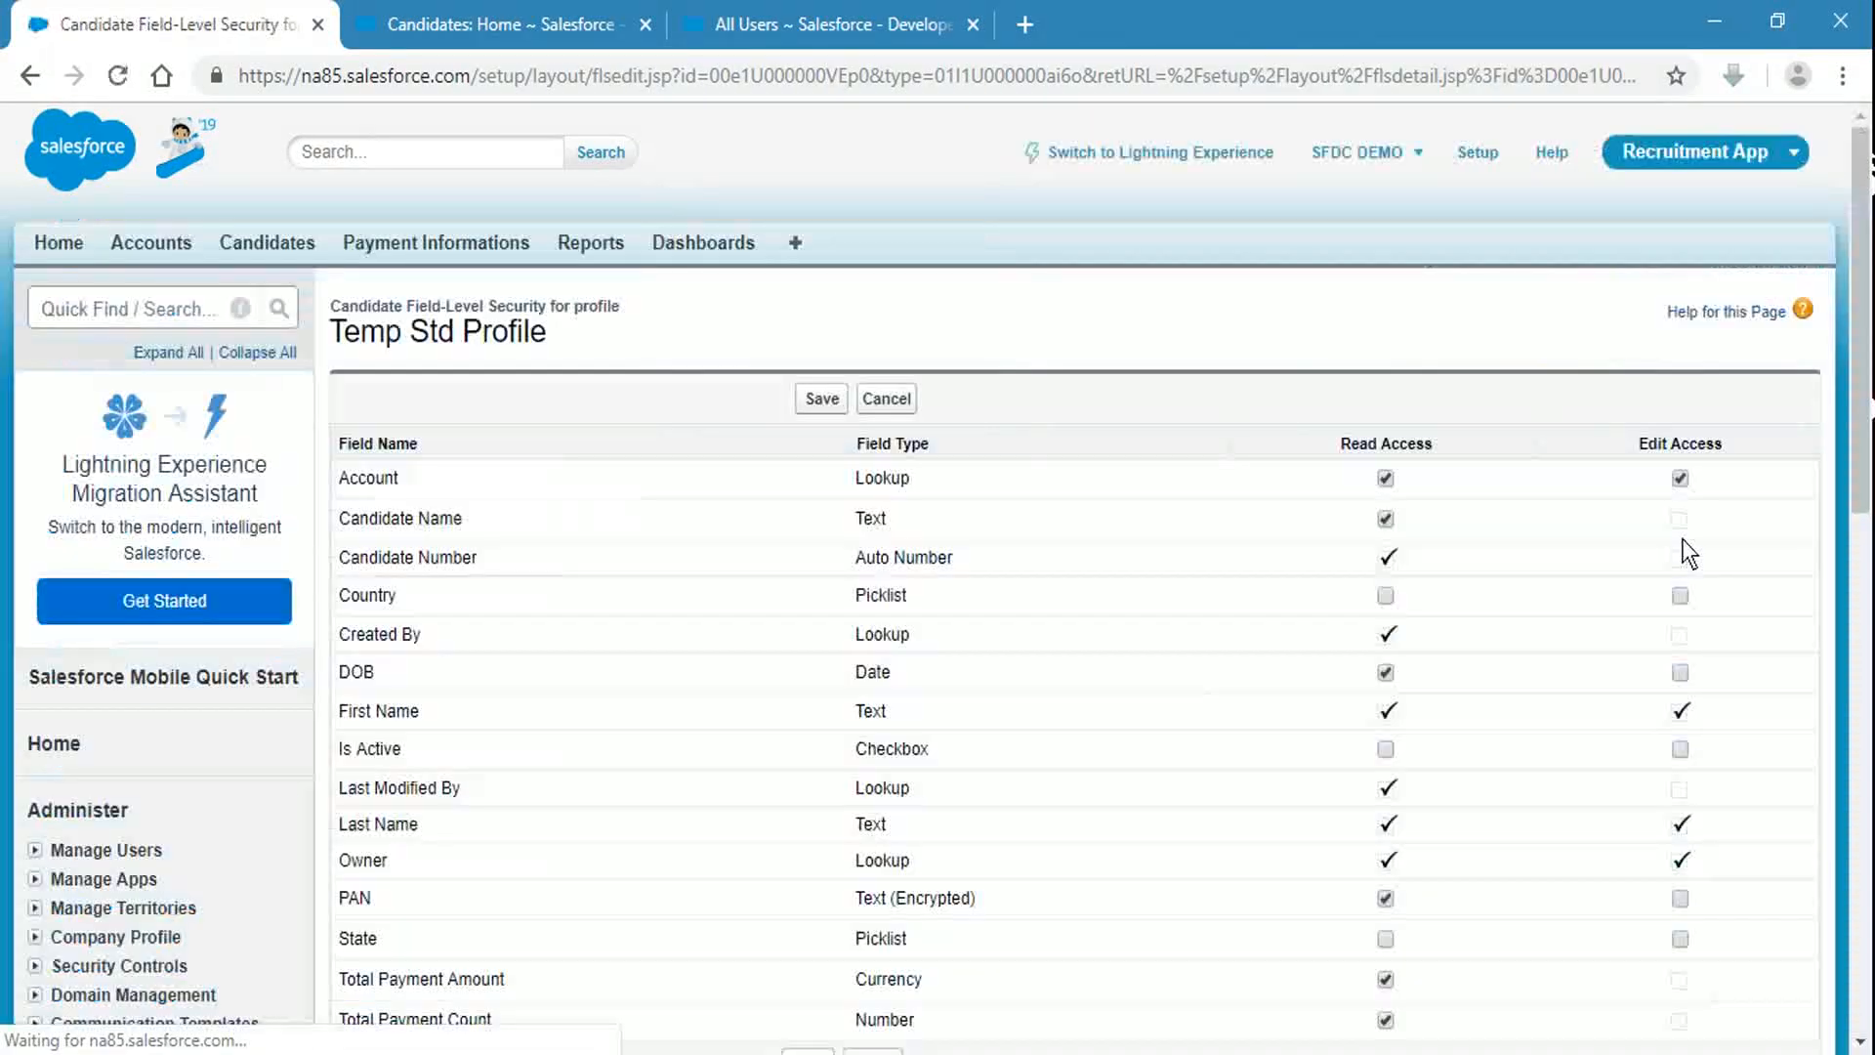
# Grant Edit Access on Country, DOB, Is Active and State, save, and reload the candidate record
pyautogui.click(1681, 596)
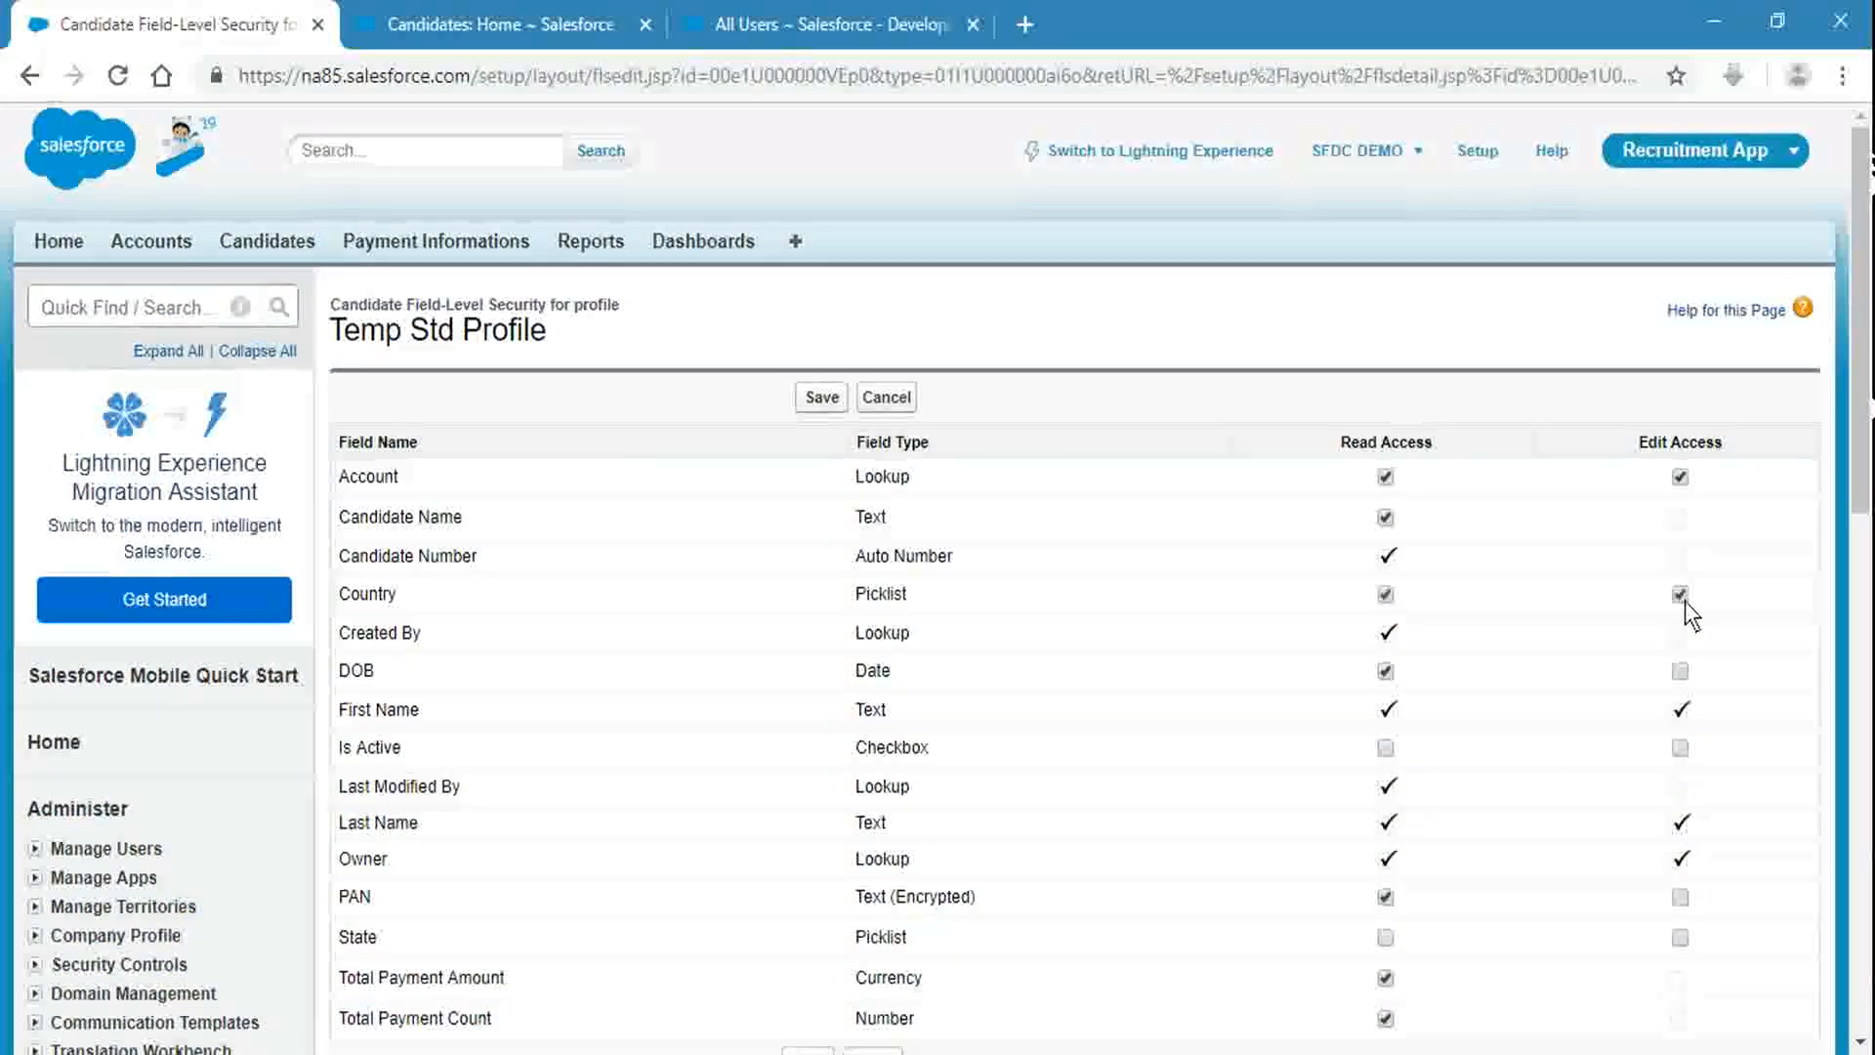
pyautogui.scroll(-1, 1685, 601)
pyautogui.click(1681, 527)
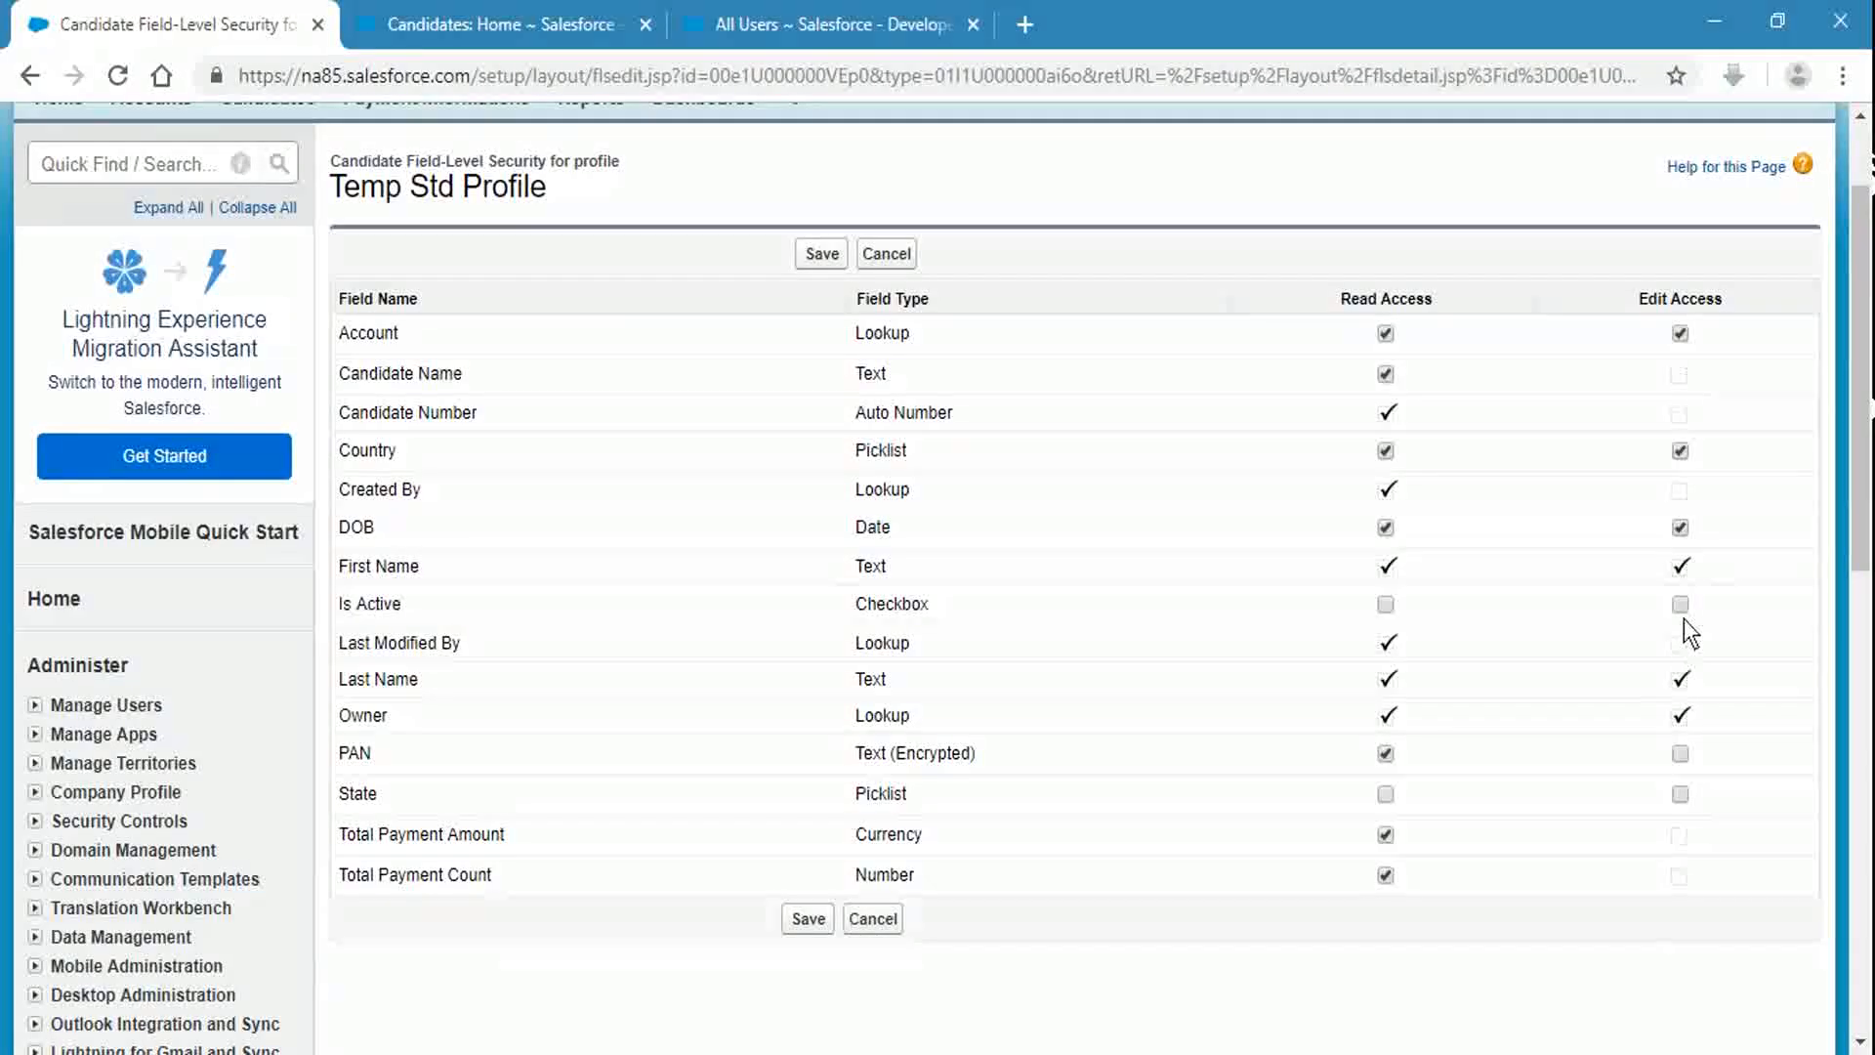
pyautogui.click(1680, 604)
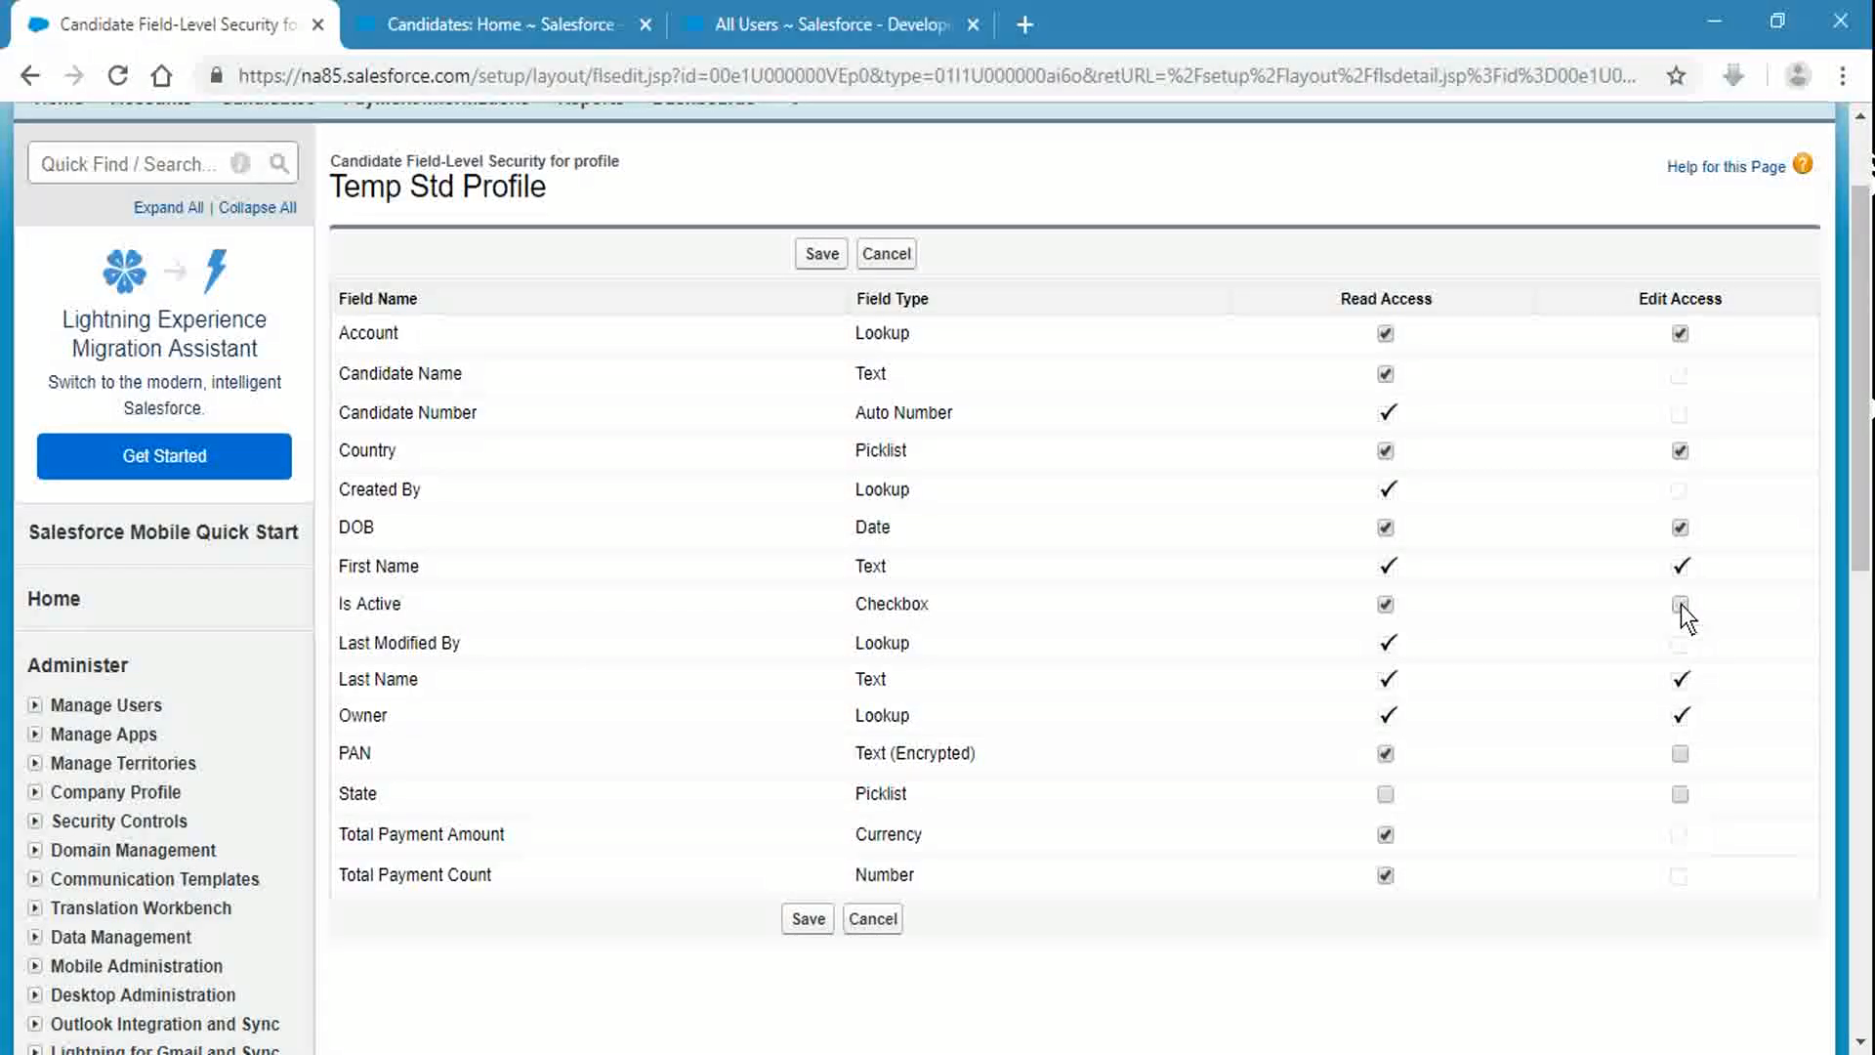
pyautogui.click(1386, 604)
pyautogui.click(1680, 604)
pyautogui.click(1680, 794)
pyautogui.scroll(-2, 746, 887)
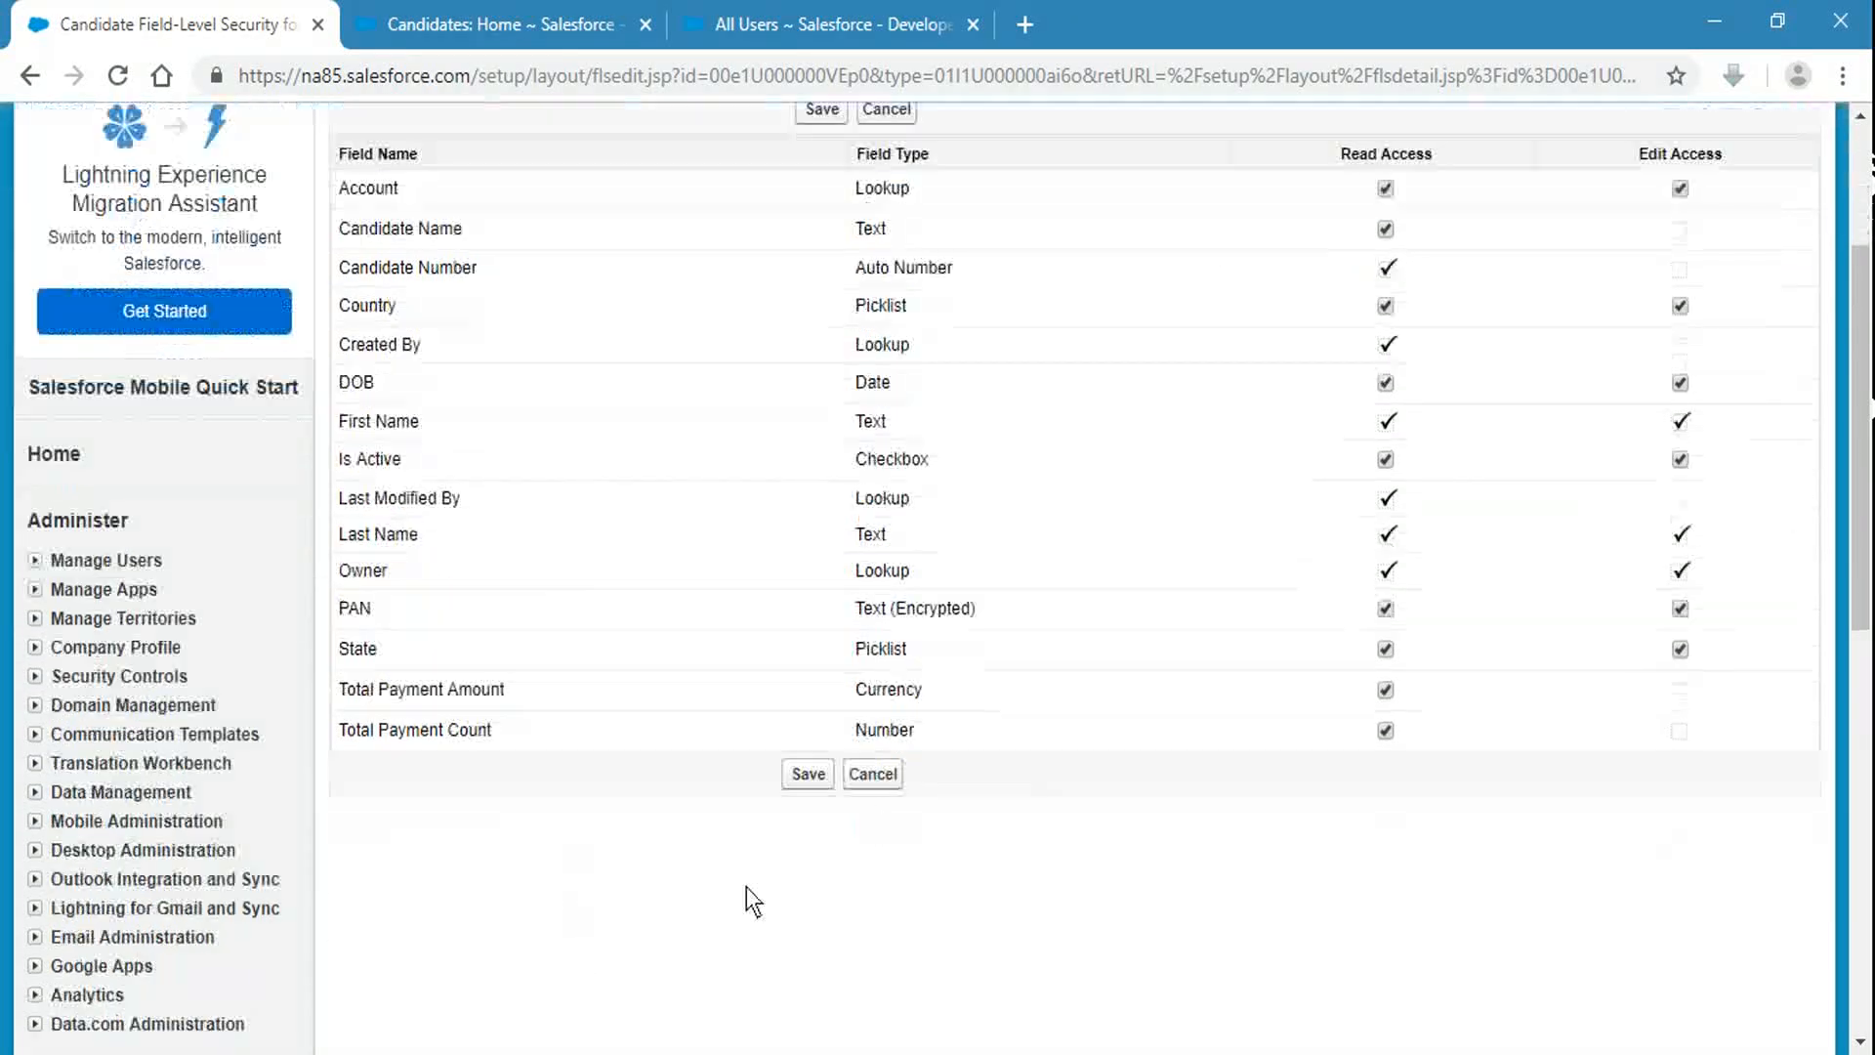
pyautogui.click(815, 772)
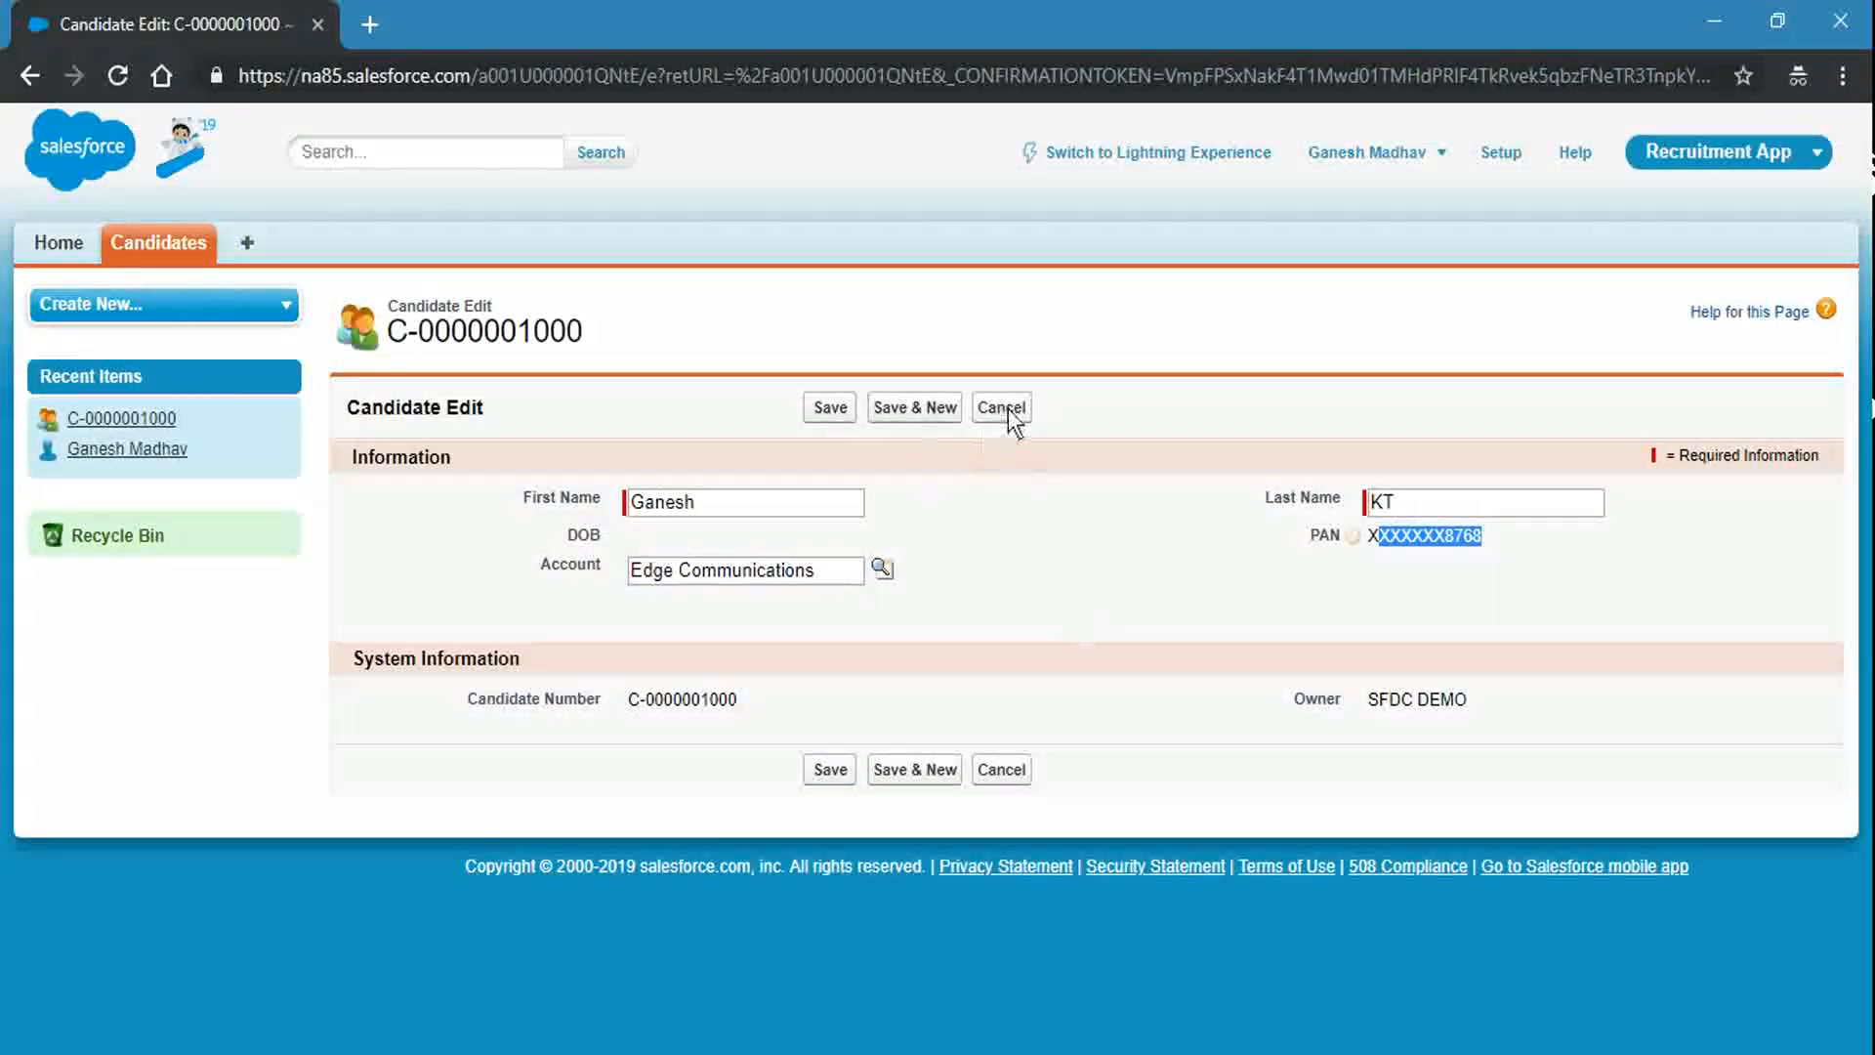
pyautogui.click(1005, 408)
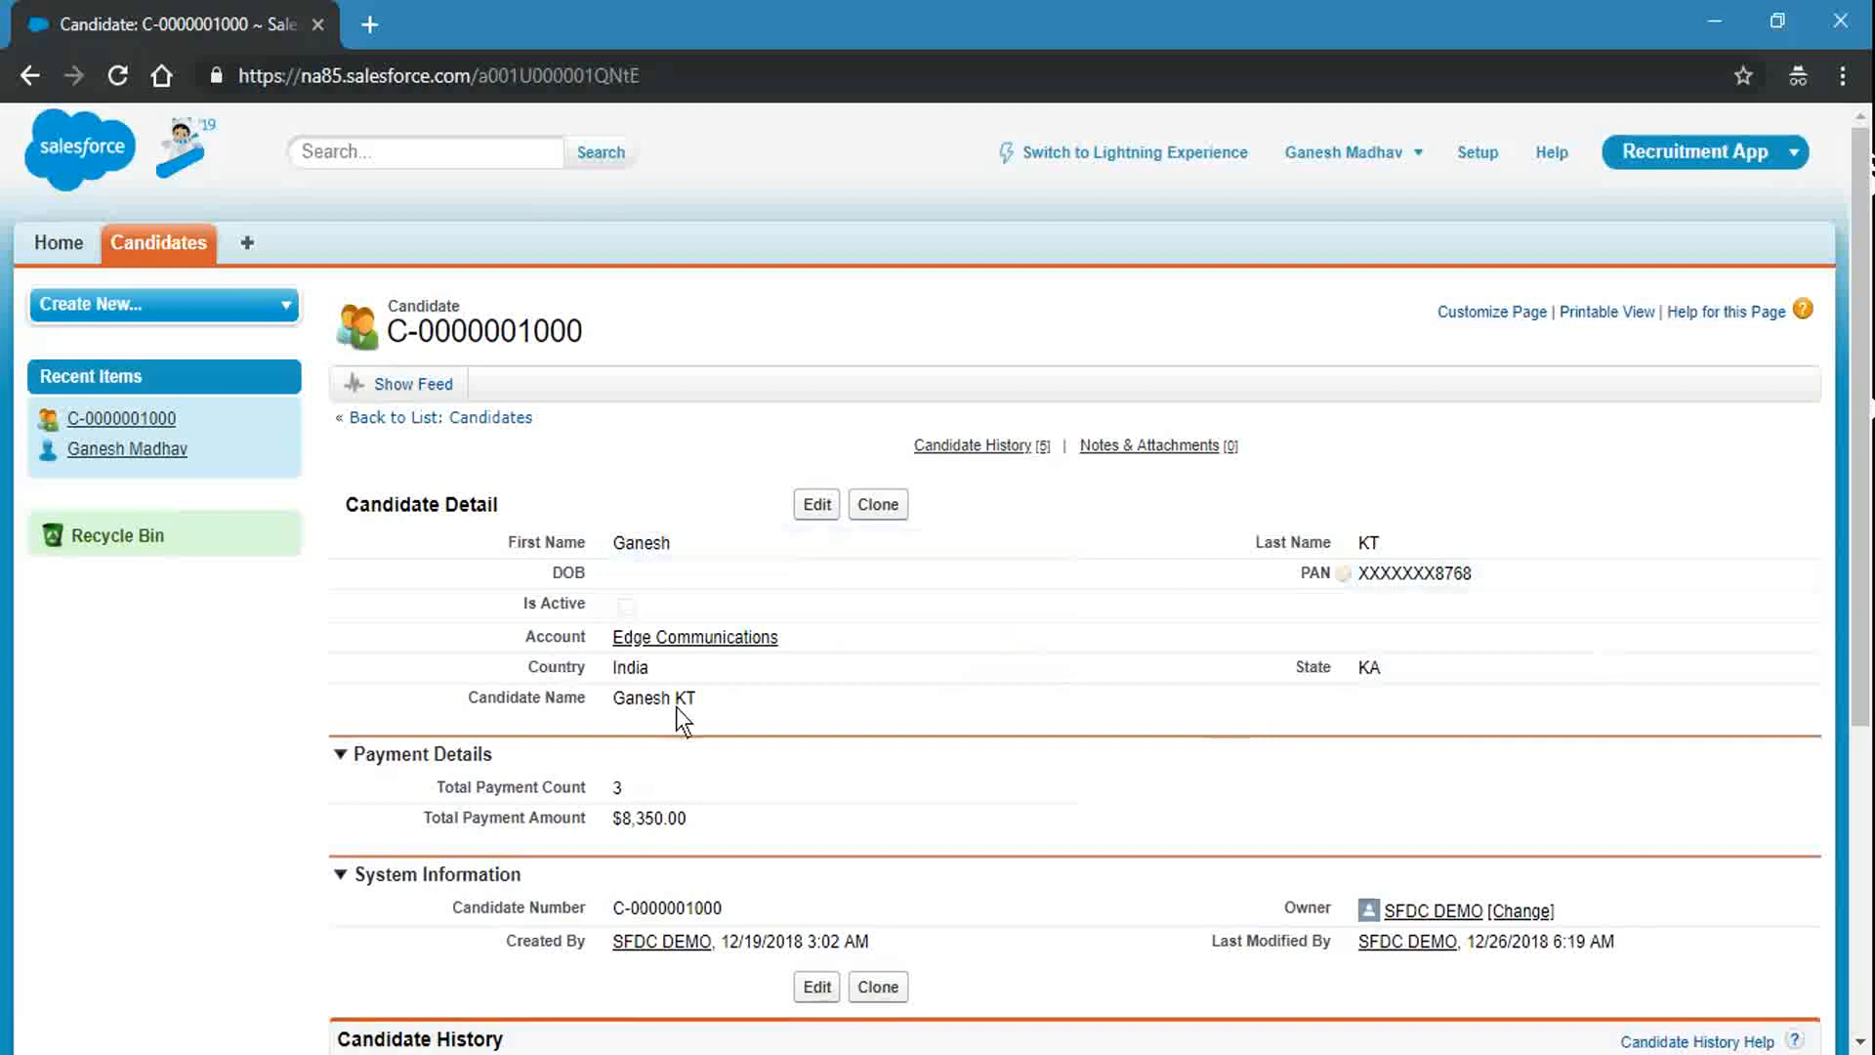
pyautogui.click(818, 505)
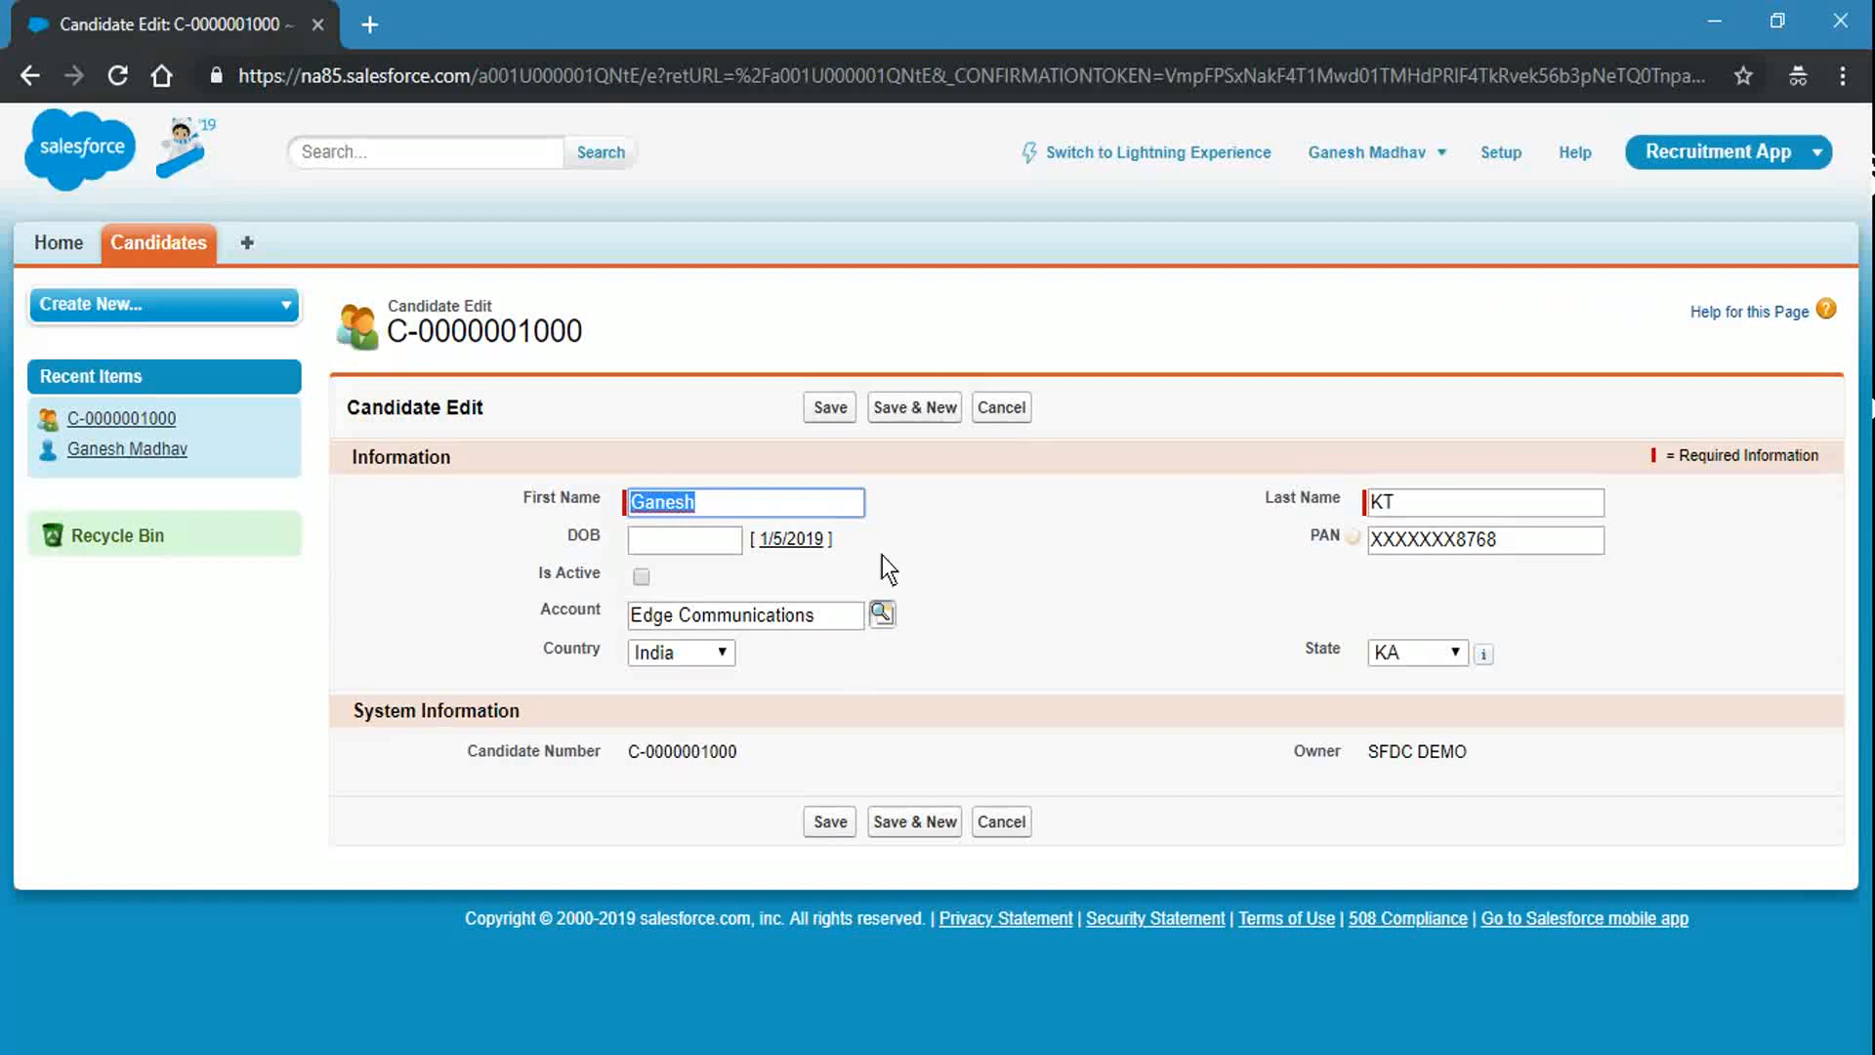
pyautogui.click(1018, 412)
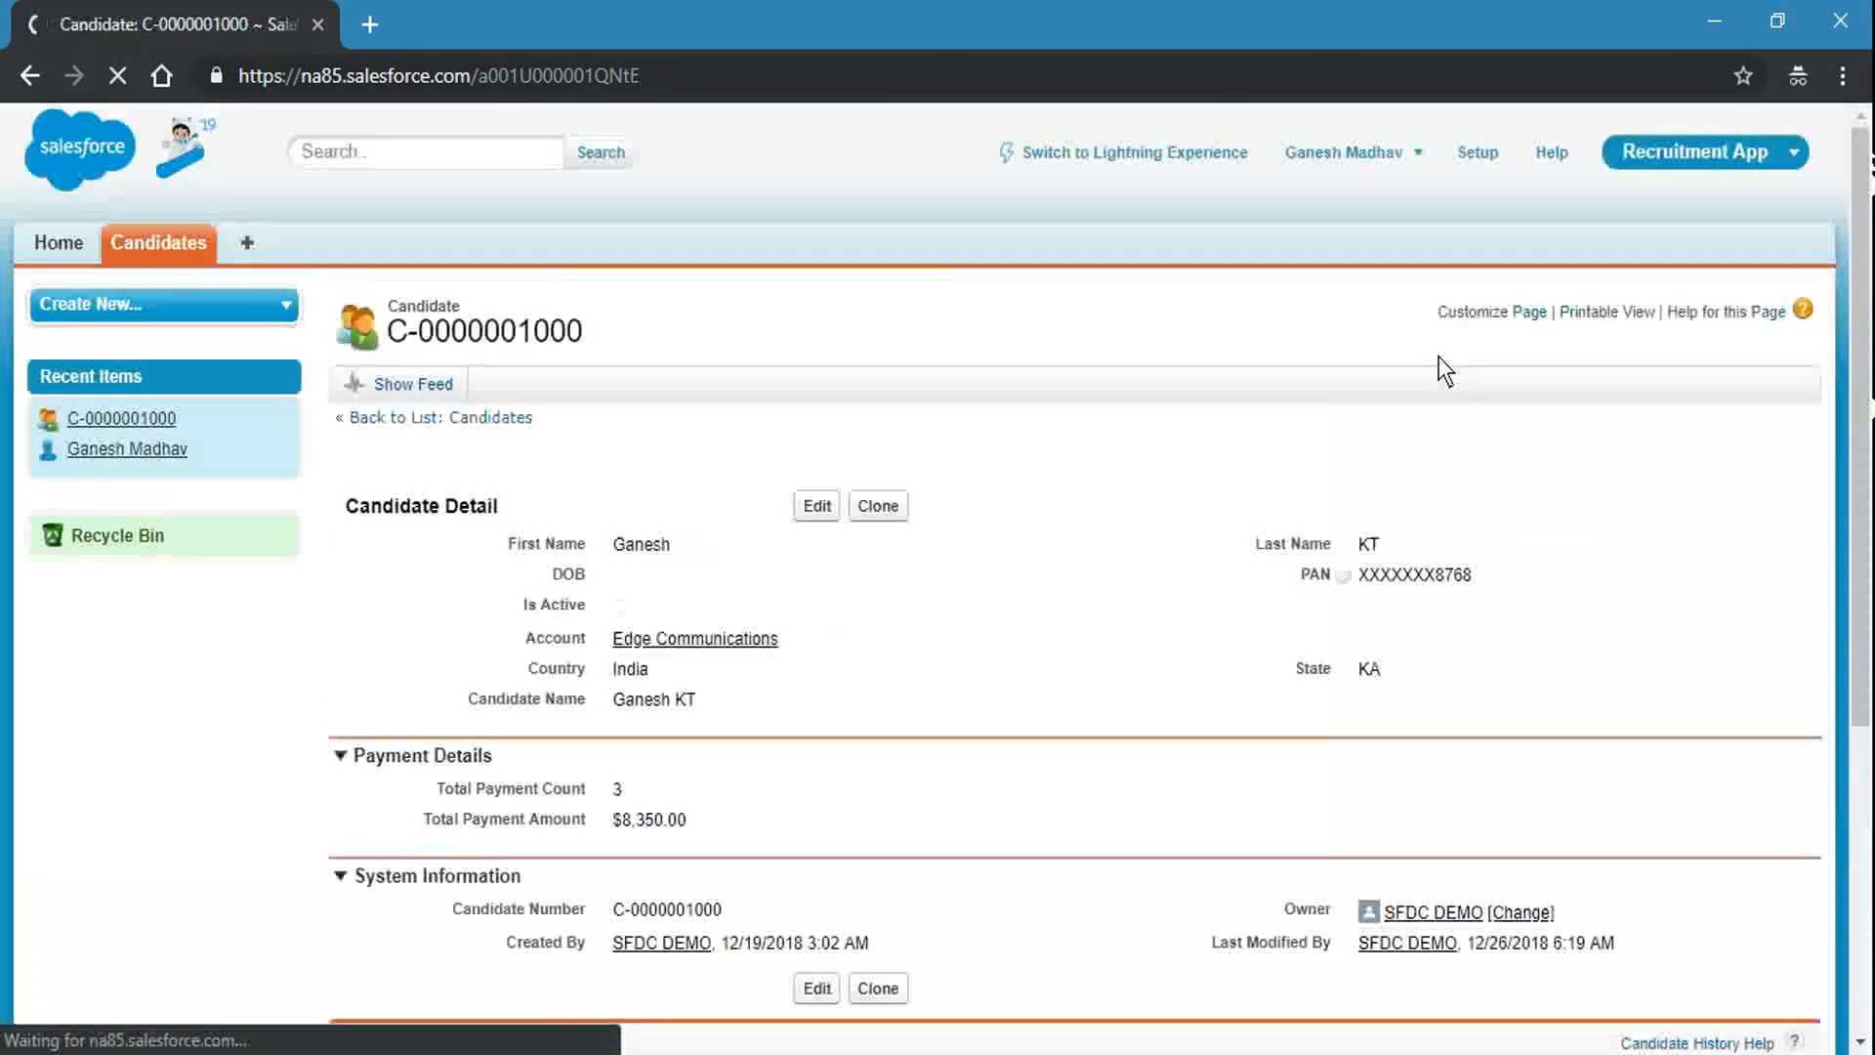
pyautogui.scroll(-1, 1172, 630)
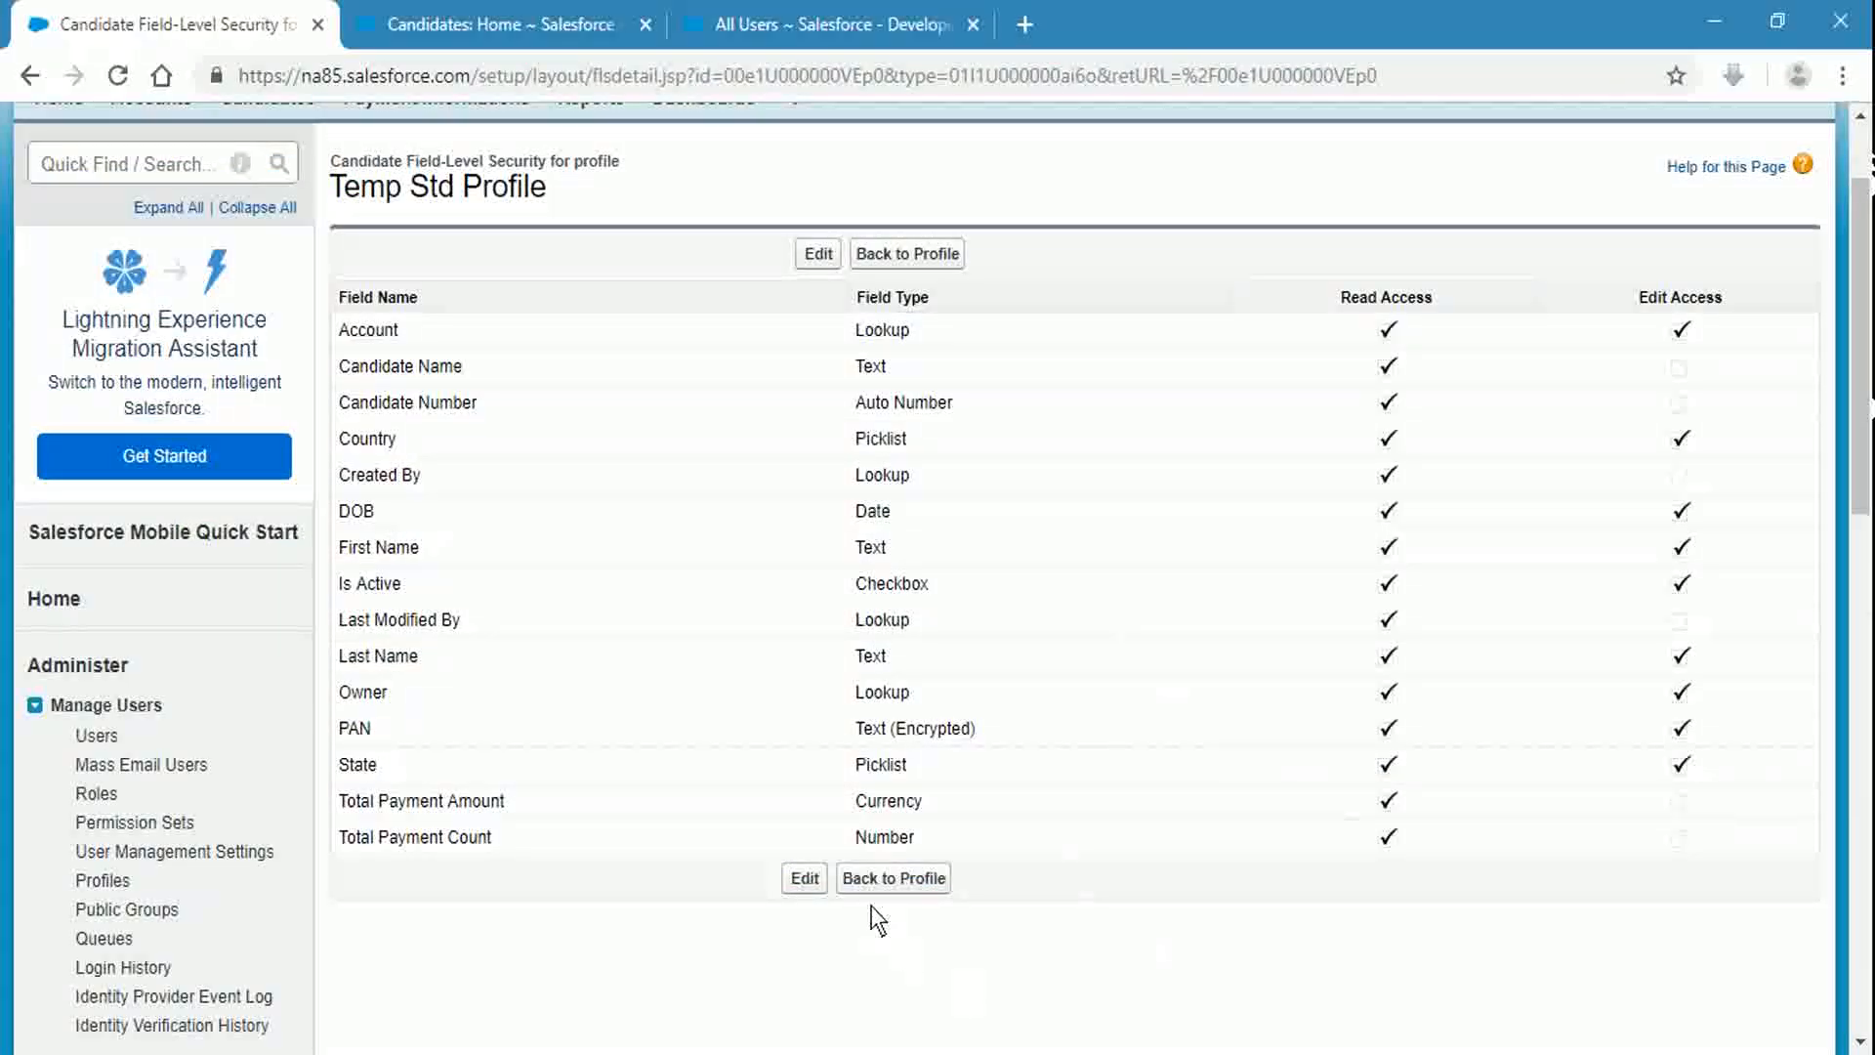
# Go back to the Temp Std Profile overview page, briefly checking the candidate window
pyautogui.click(869, 877)
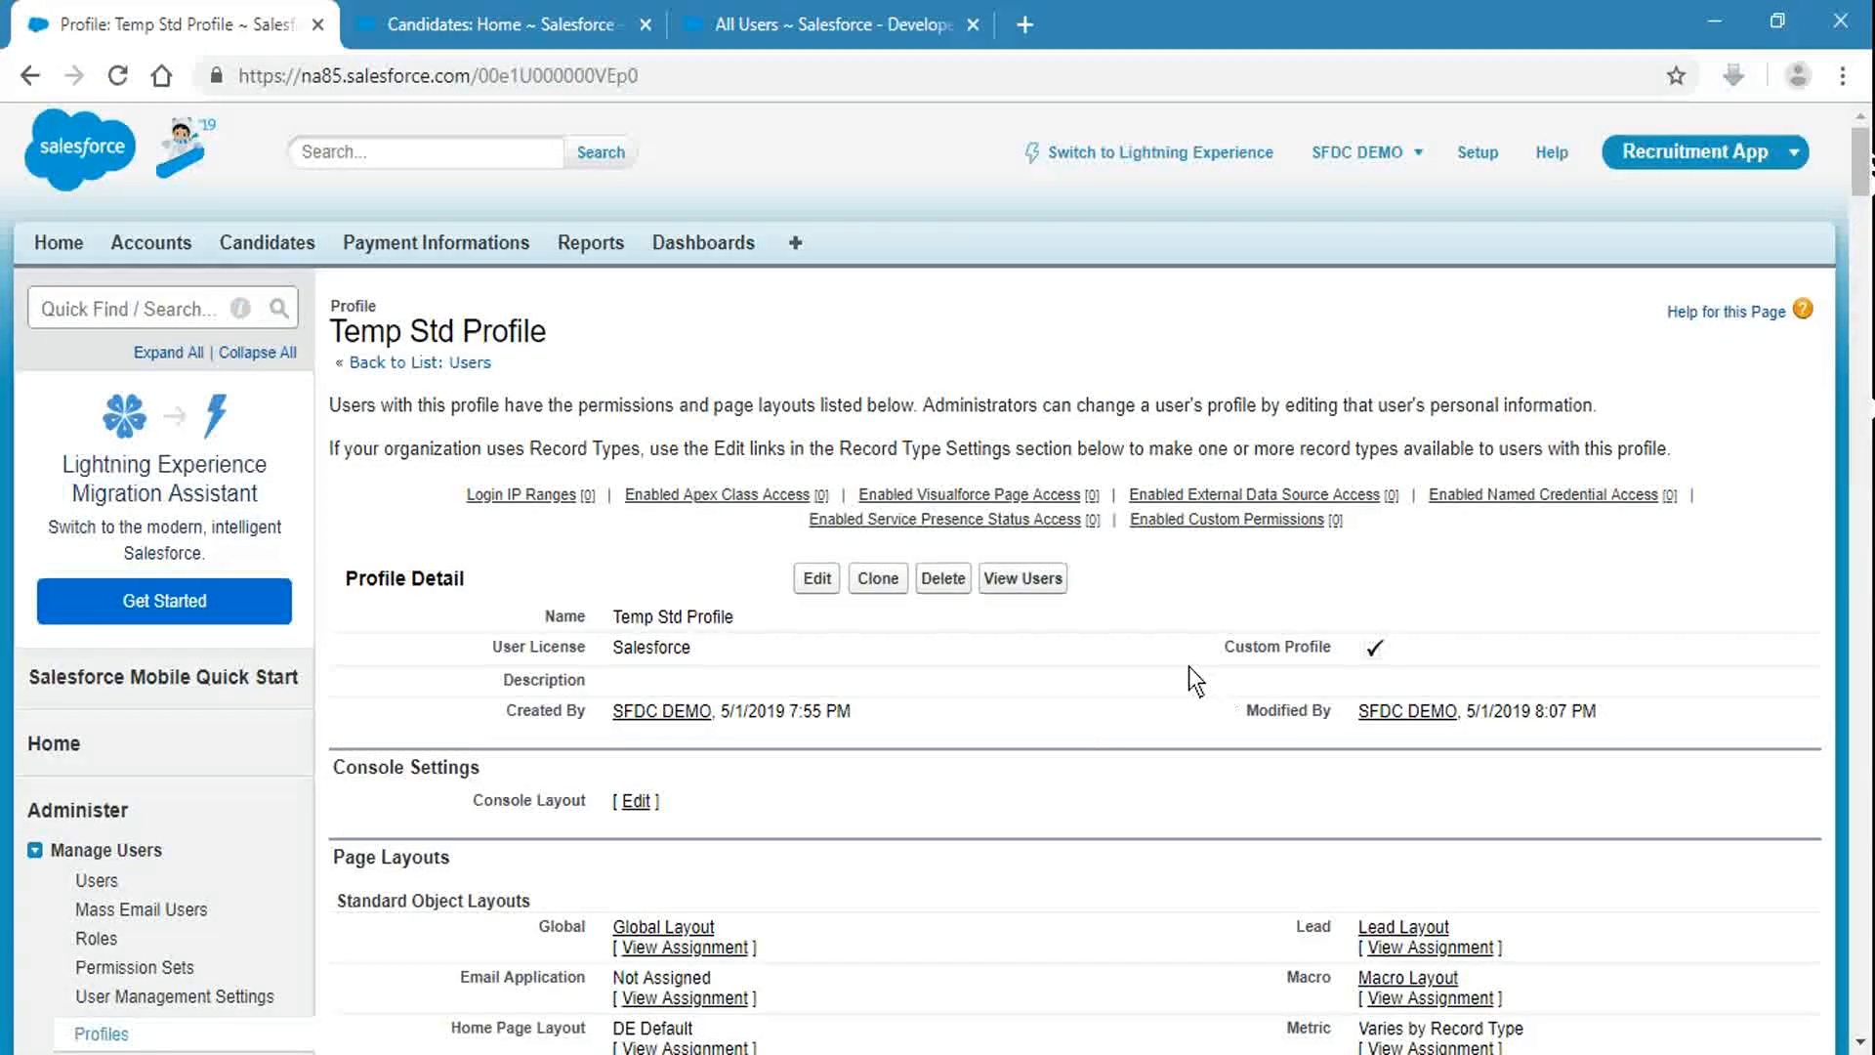
pyautogui.scroll(-1, 1025, 764)
pyautogui.click(636, 1053)
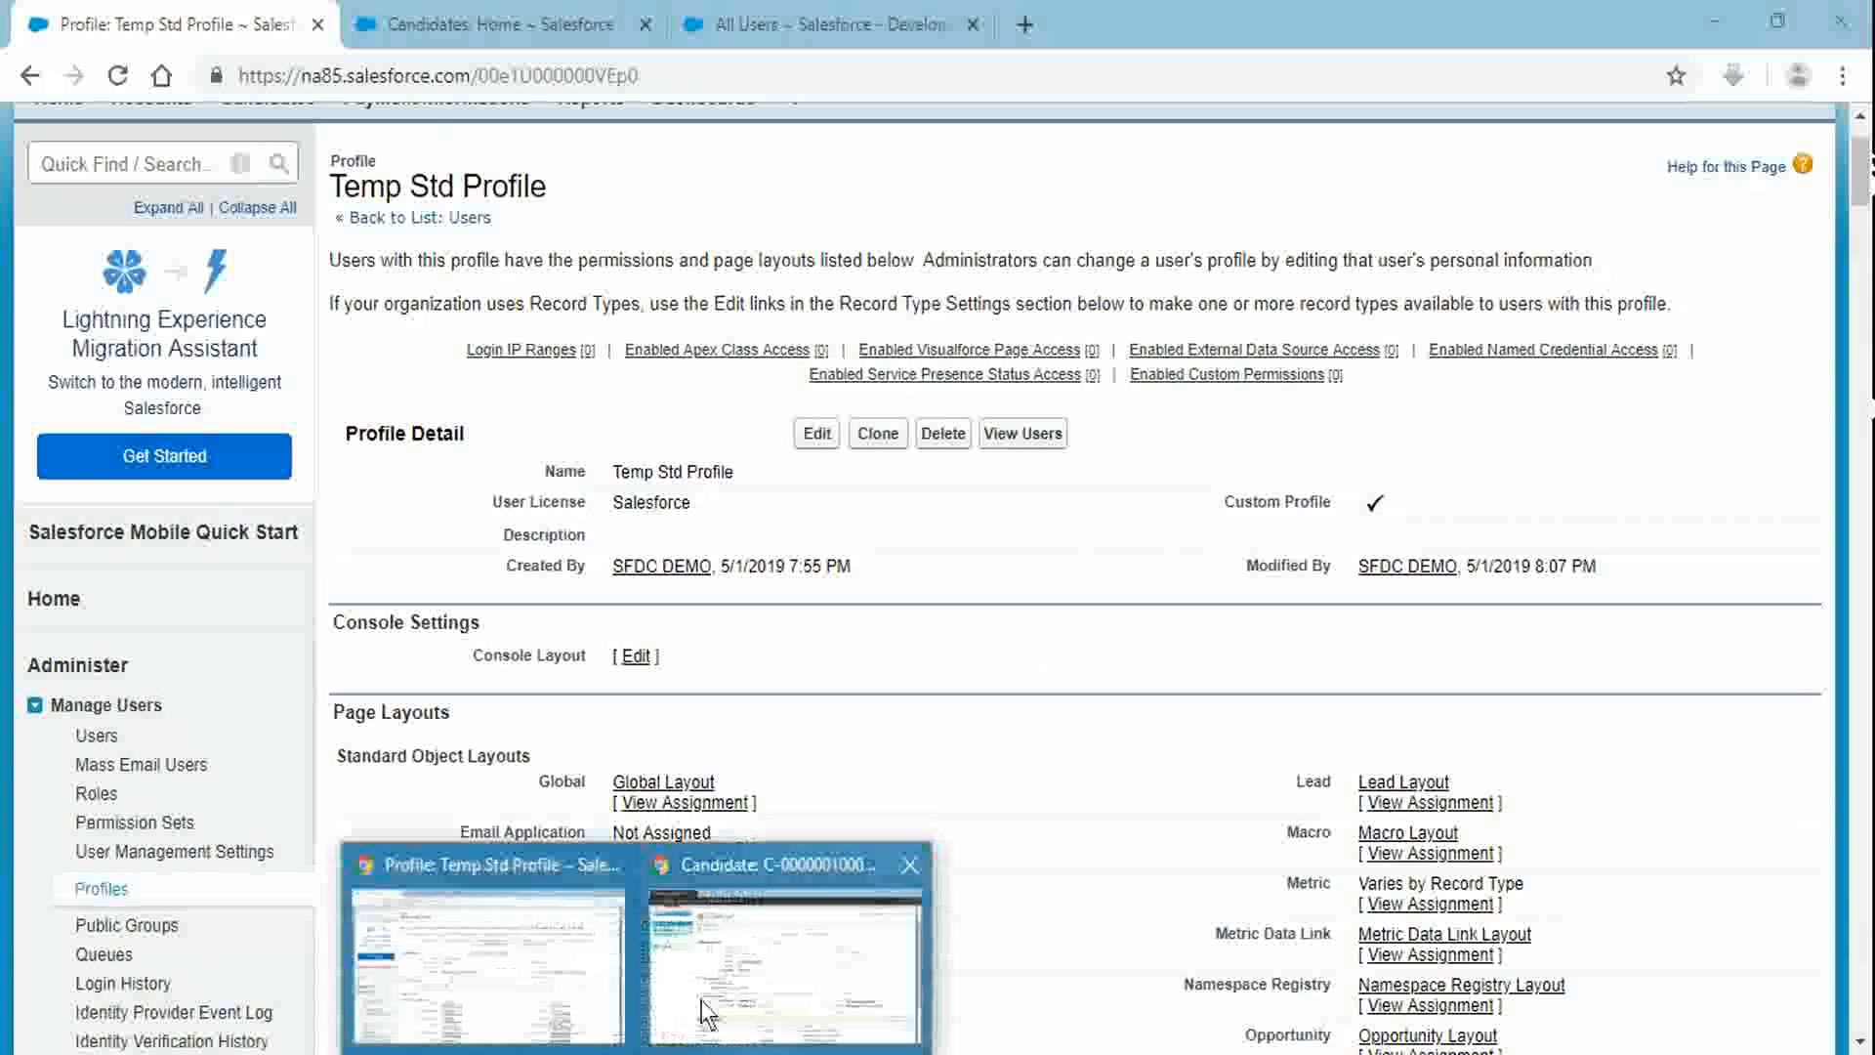
pyautogui.click(785, 967)
pyautogui.scroll(2, 730, 334)
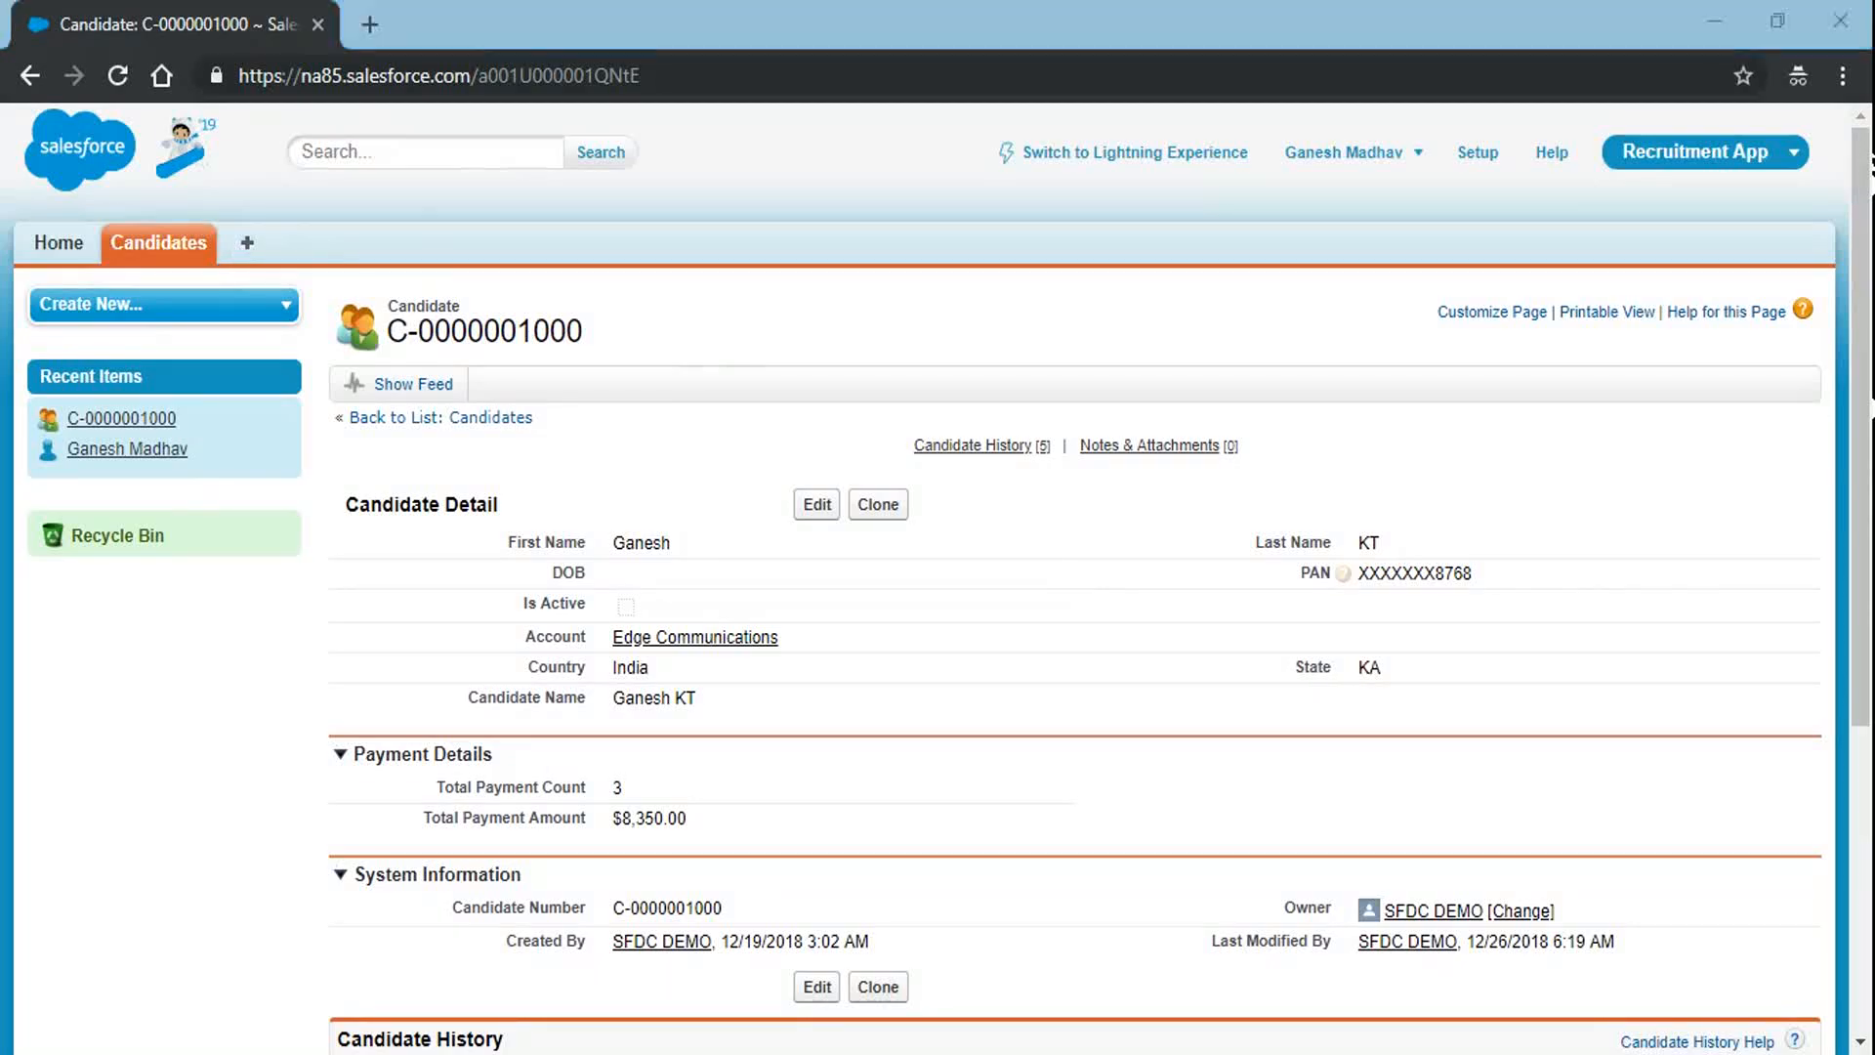
pyautogui.click(637, 1053)
pyautogui.click(515, 1001)
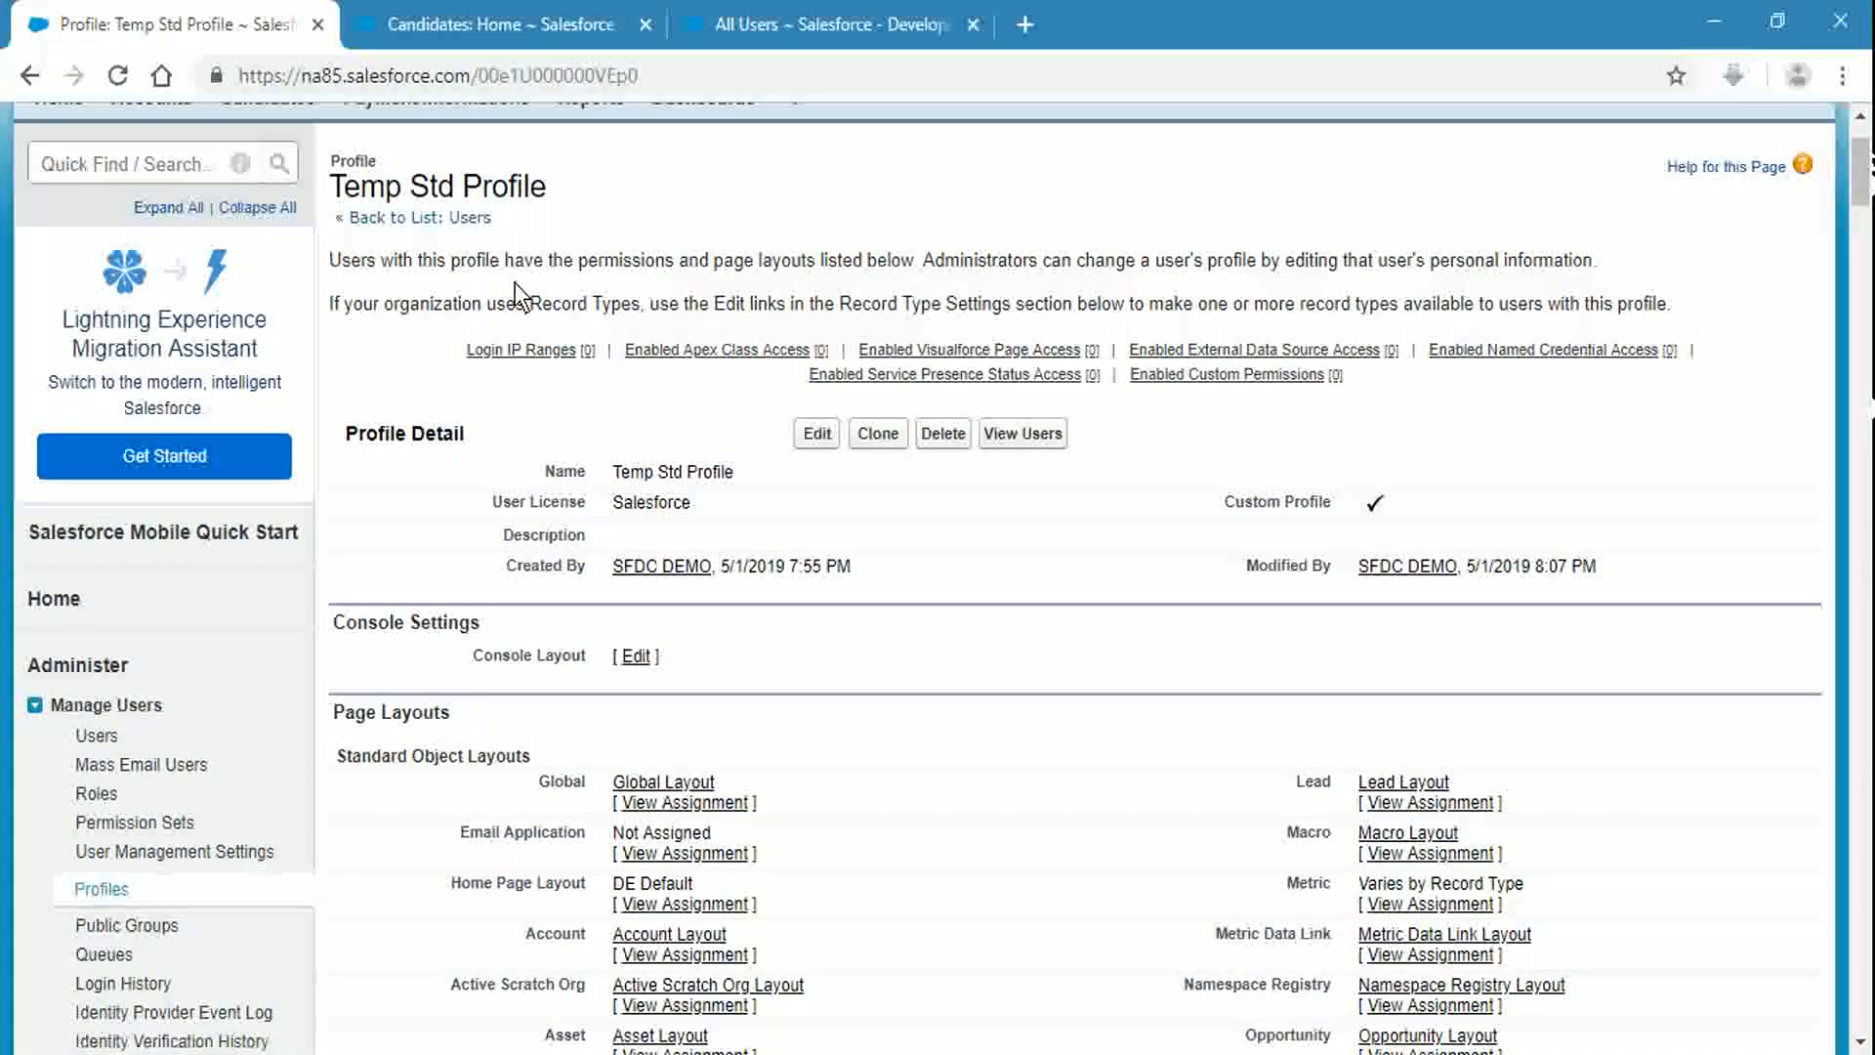
# Find Permission Sets through Quick Find 'permiss' and start a new permission set
pyautogui.click(101, 164)
pyautogui.write('permis')
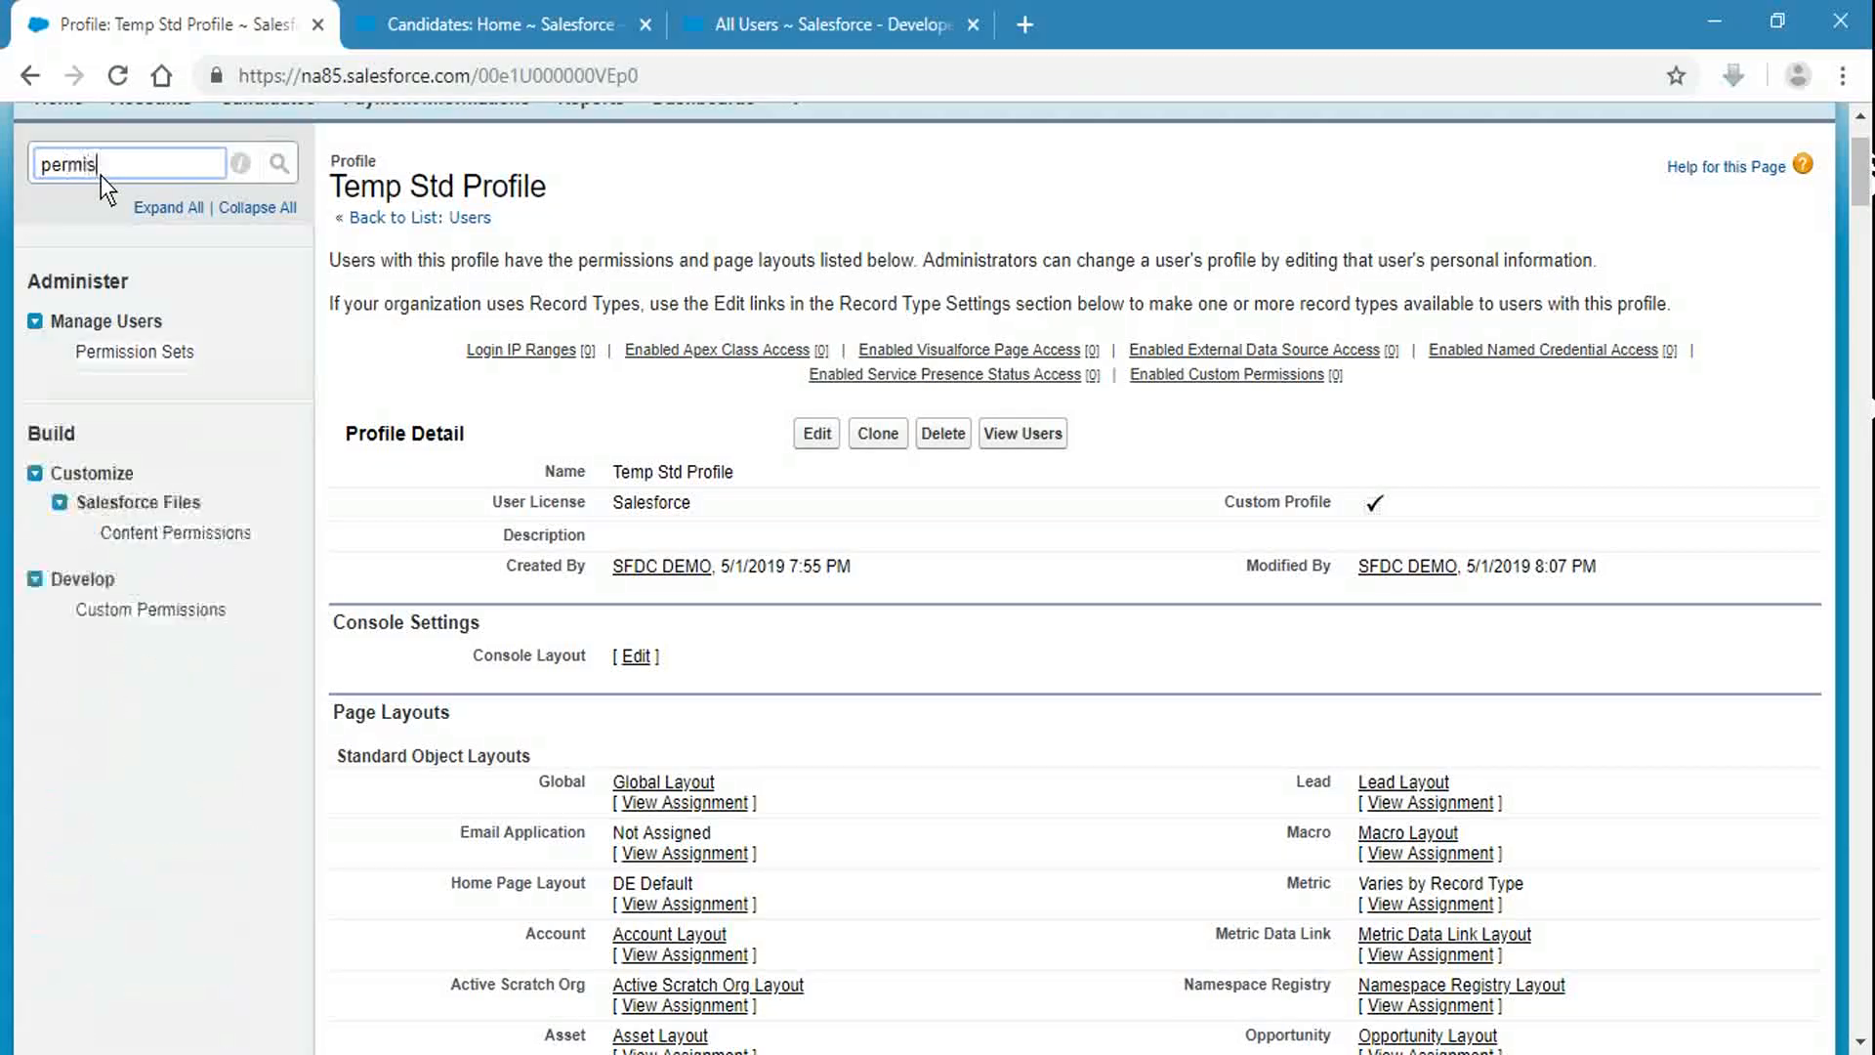
pyautogui.write('s')
pyautogui.click(118, 347)
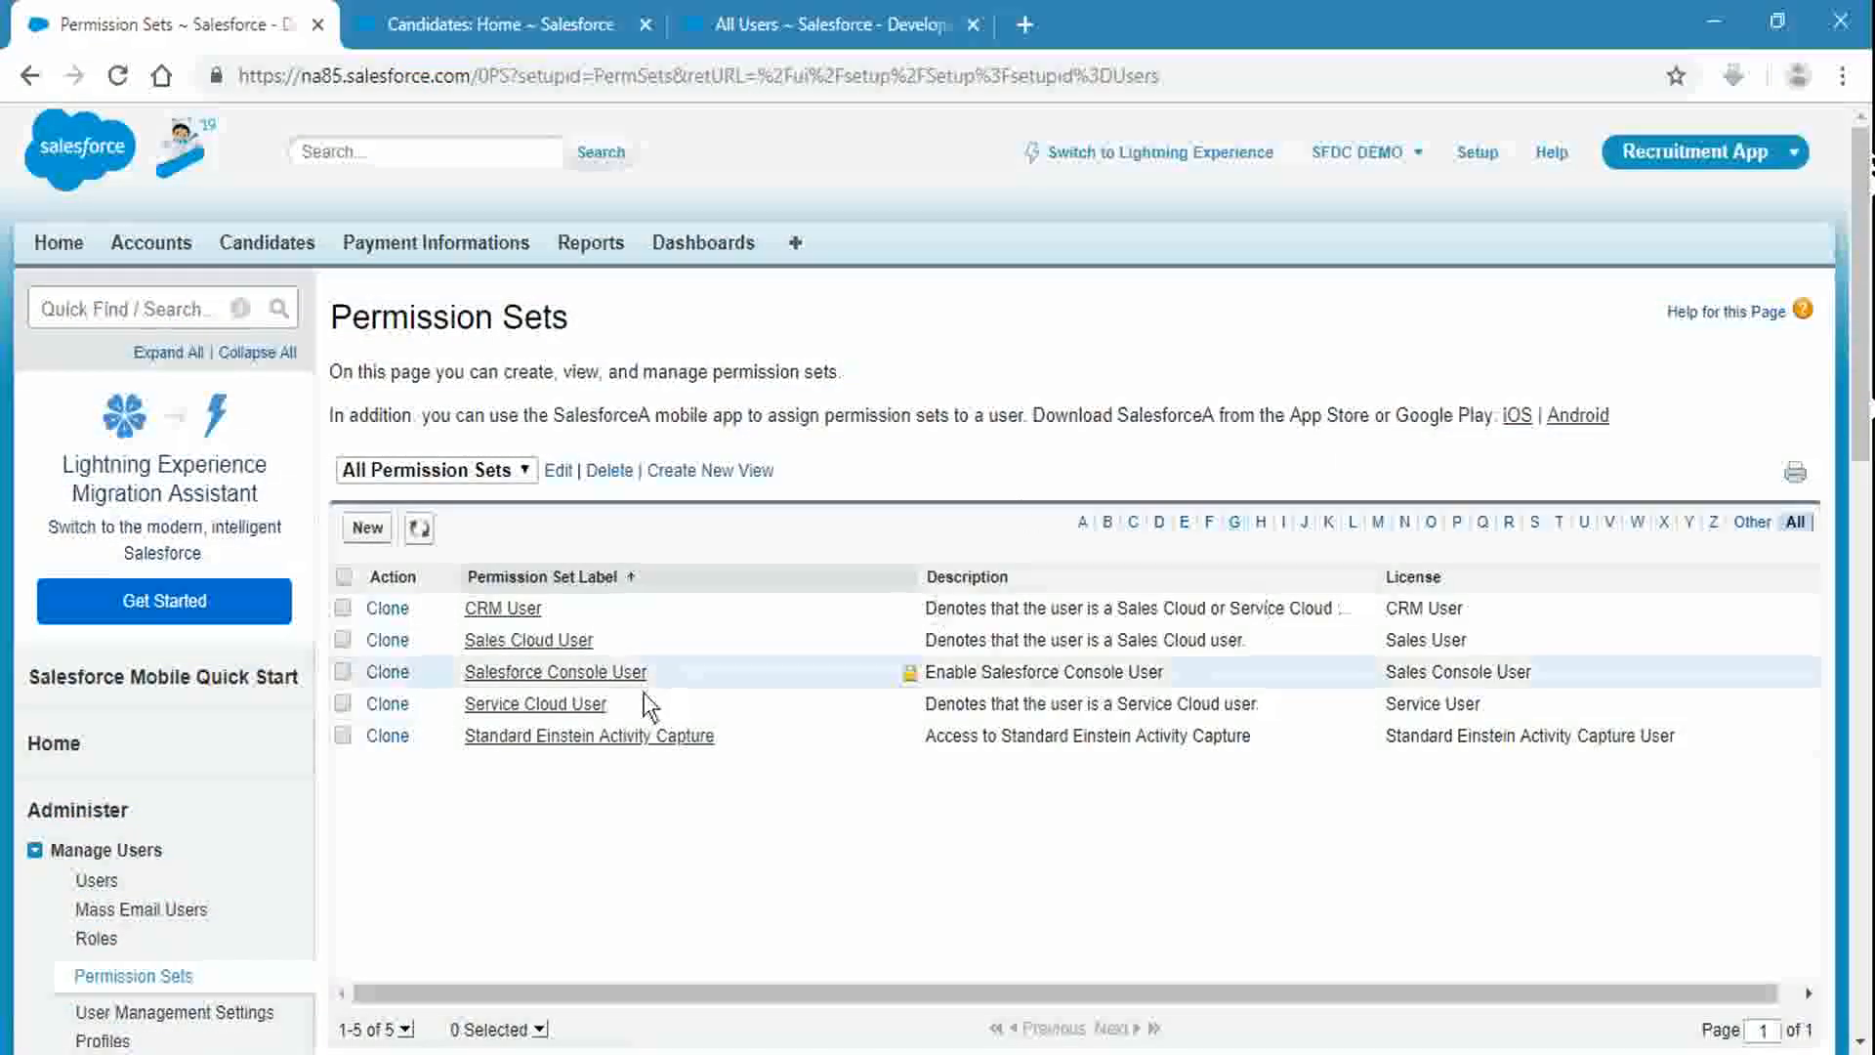
pyautogui.scroll(-2, 648, 703)
pyautogui.click(374, 377)
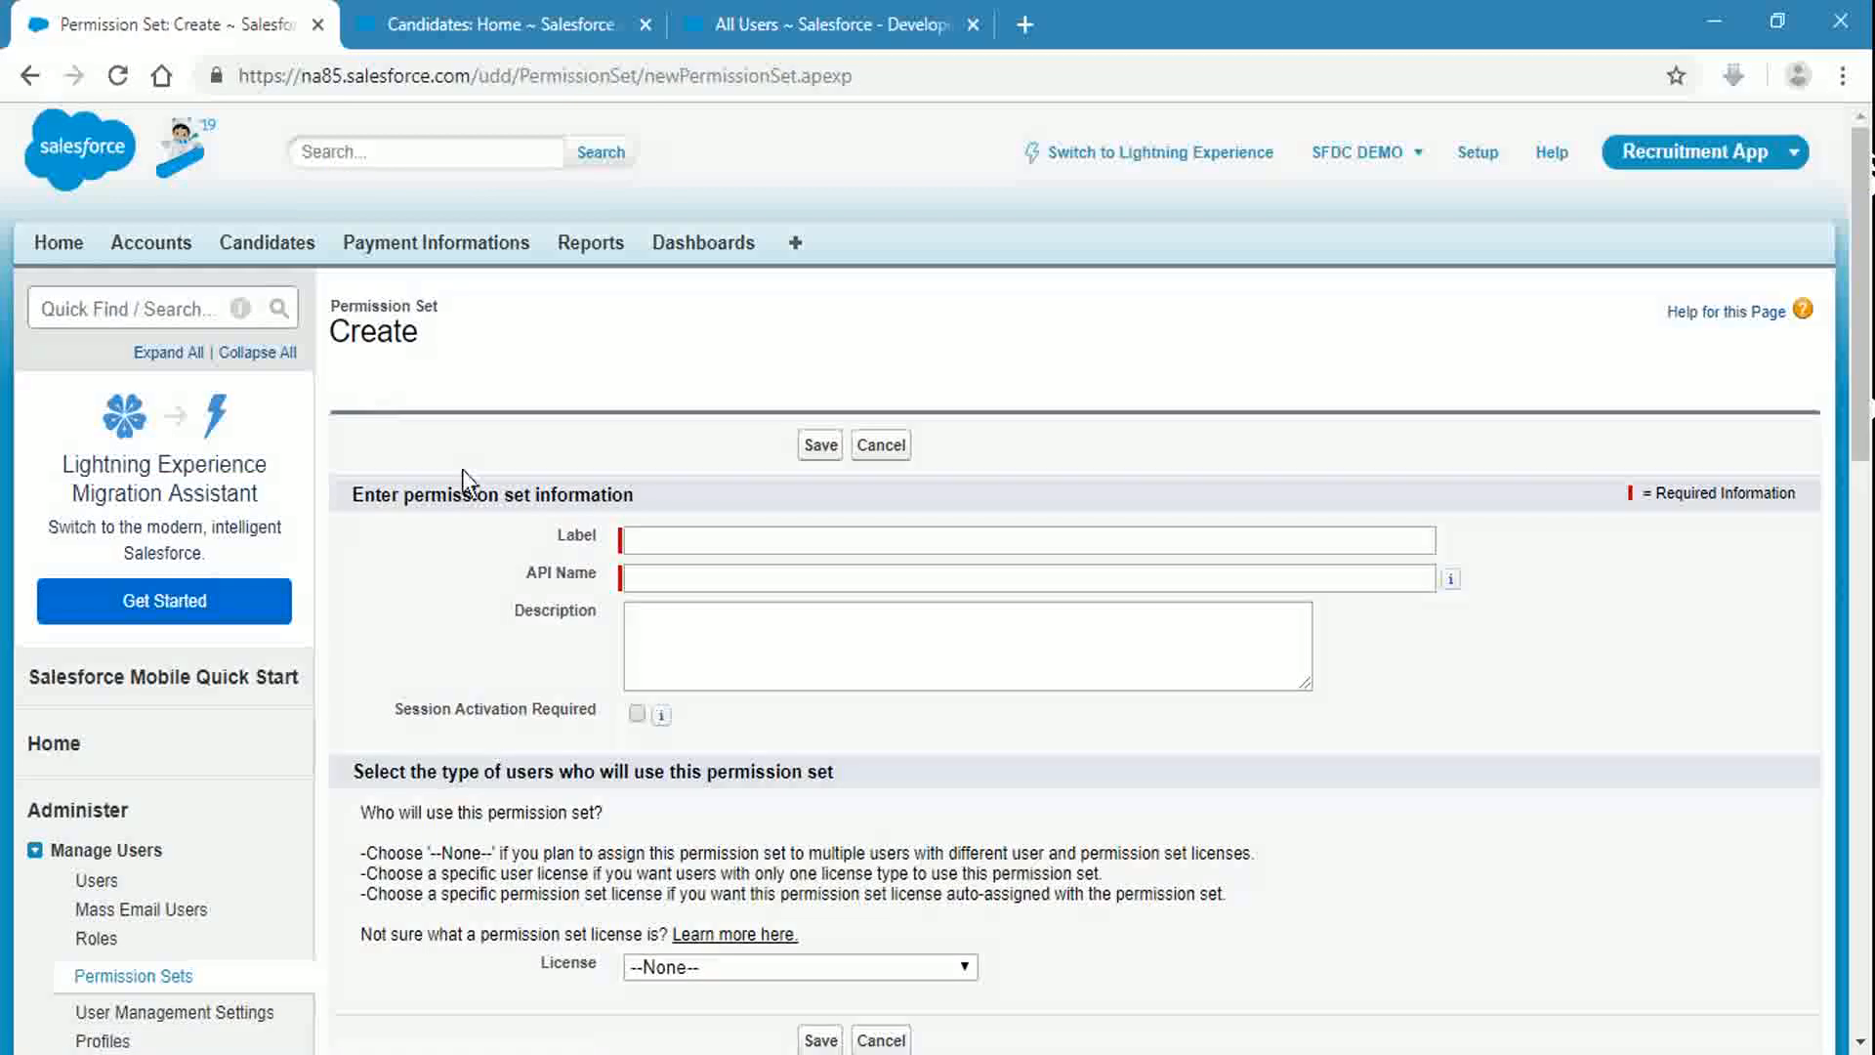
# Save permission set 'Temp Std Profile - Permission Set' with Session Activation Required ticked
pyautogui.click(715, 529)
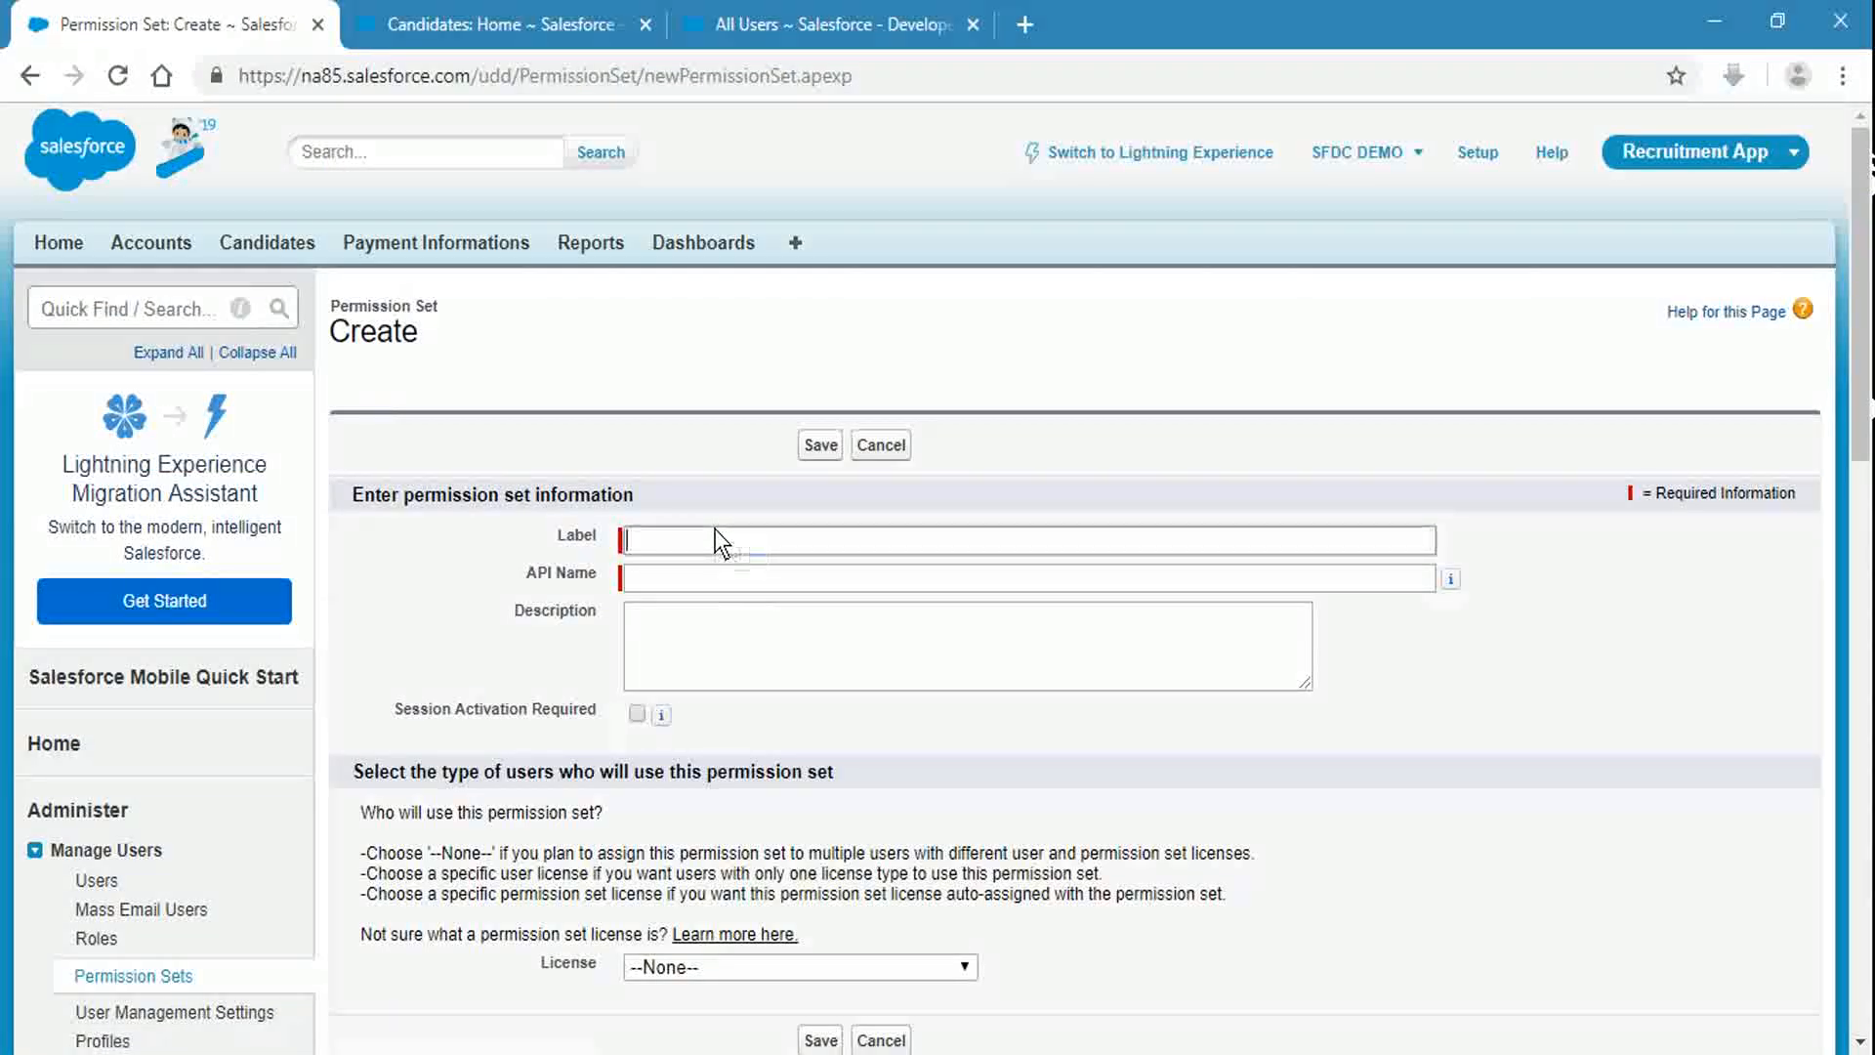
pyautogui.write('Temp ')
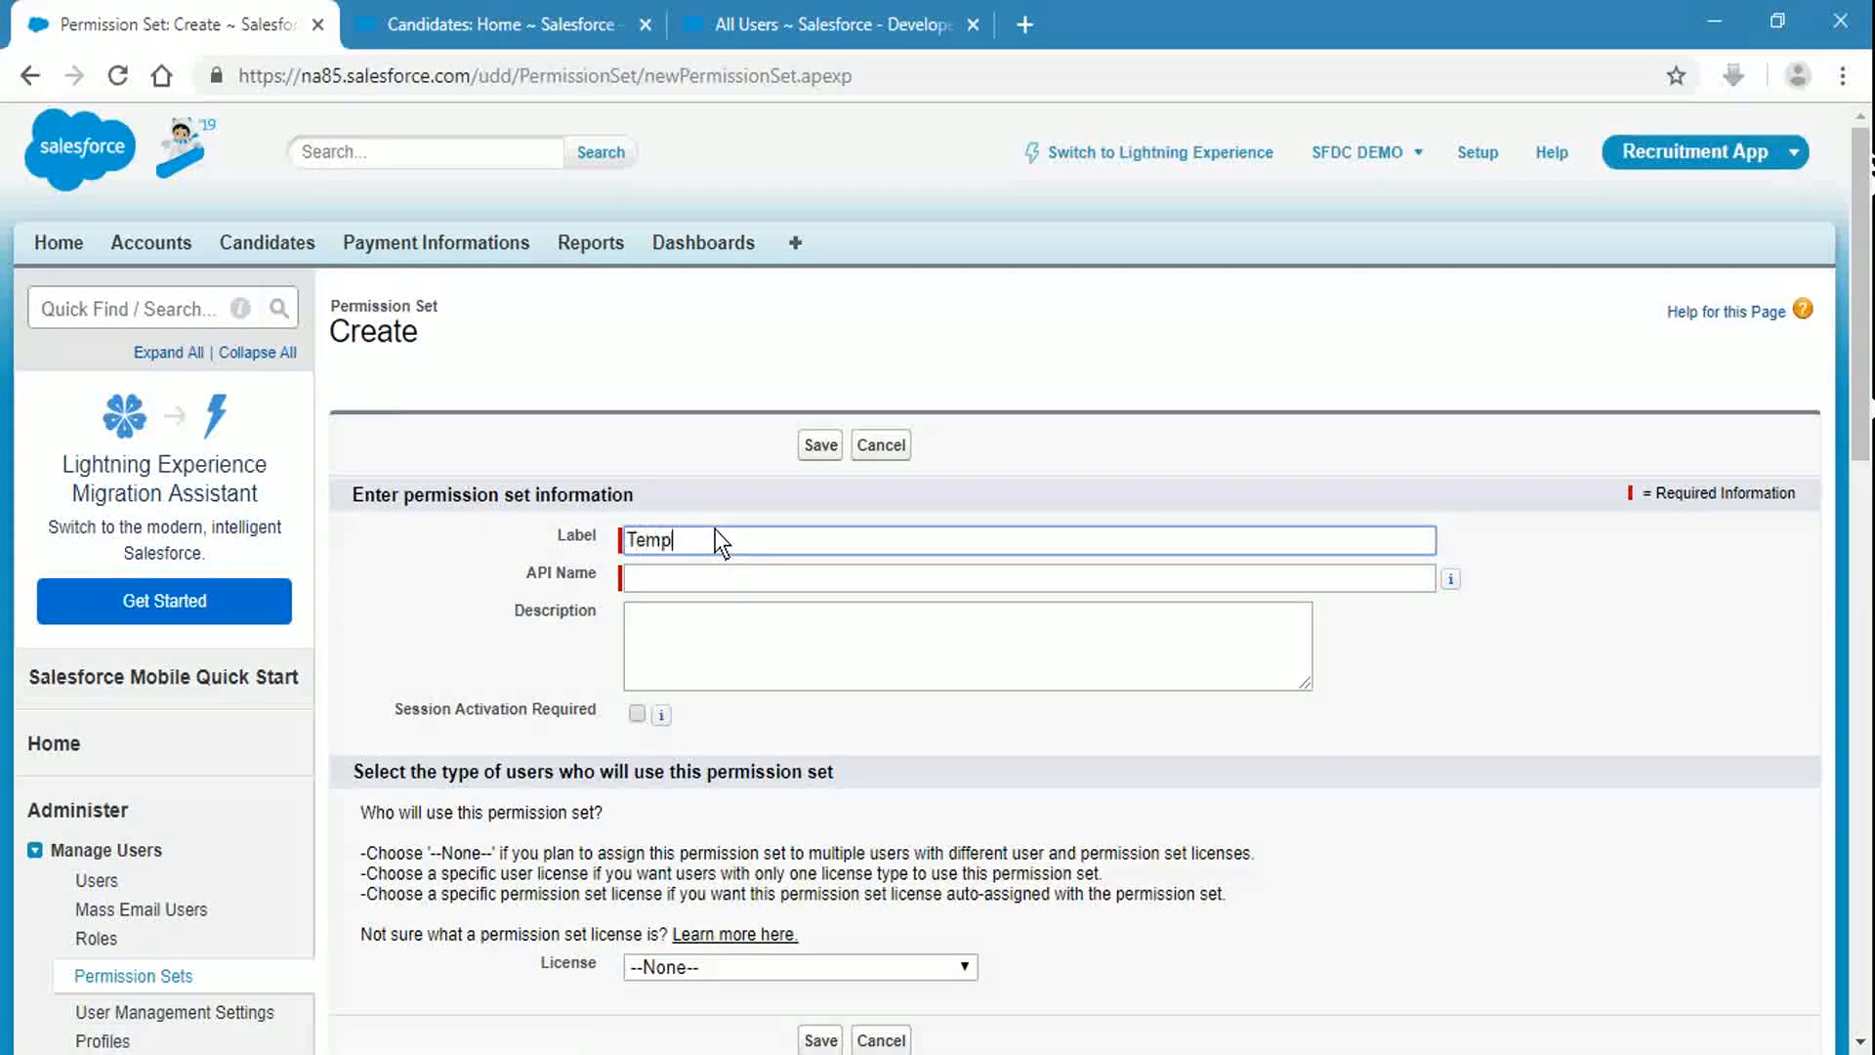
pyautogui.write('Std Prodile - Permission Set')
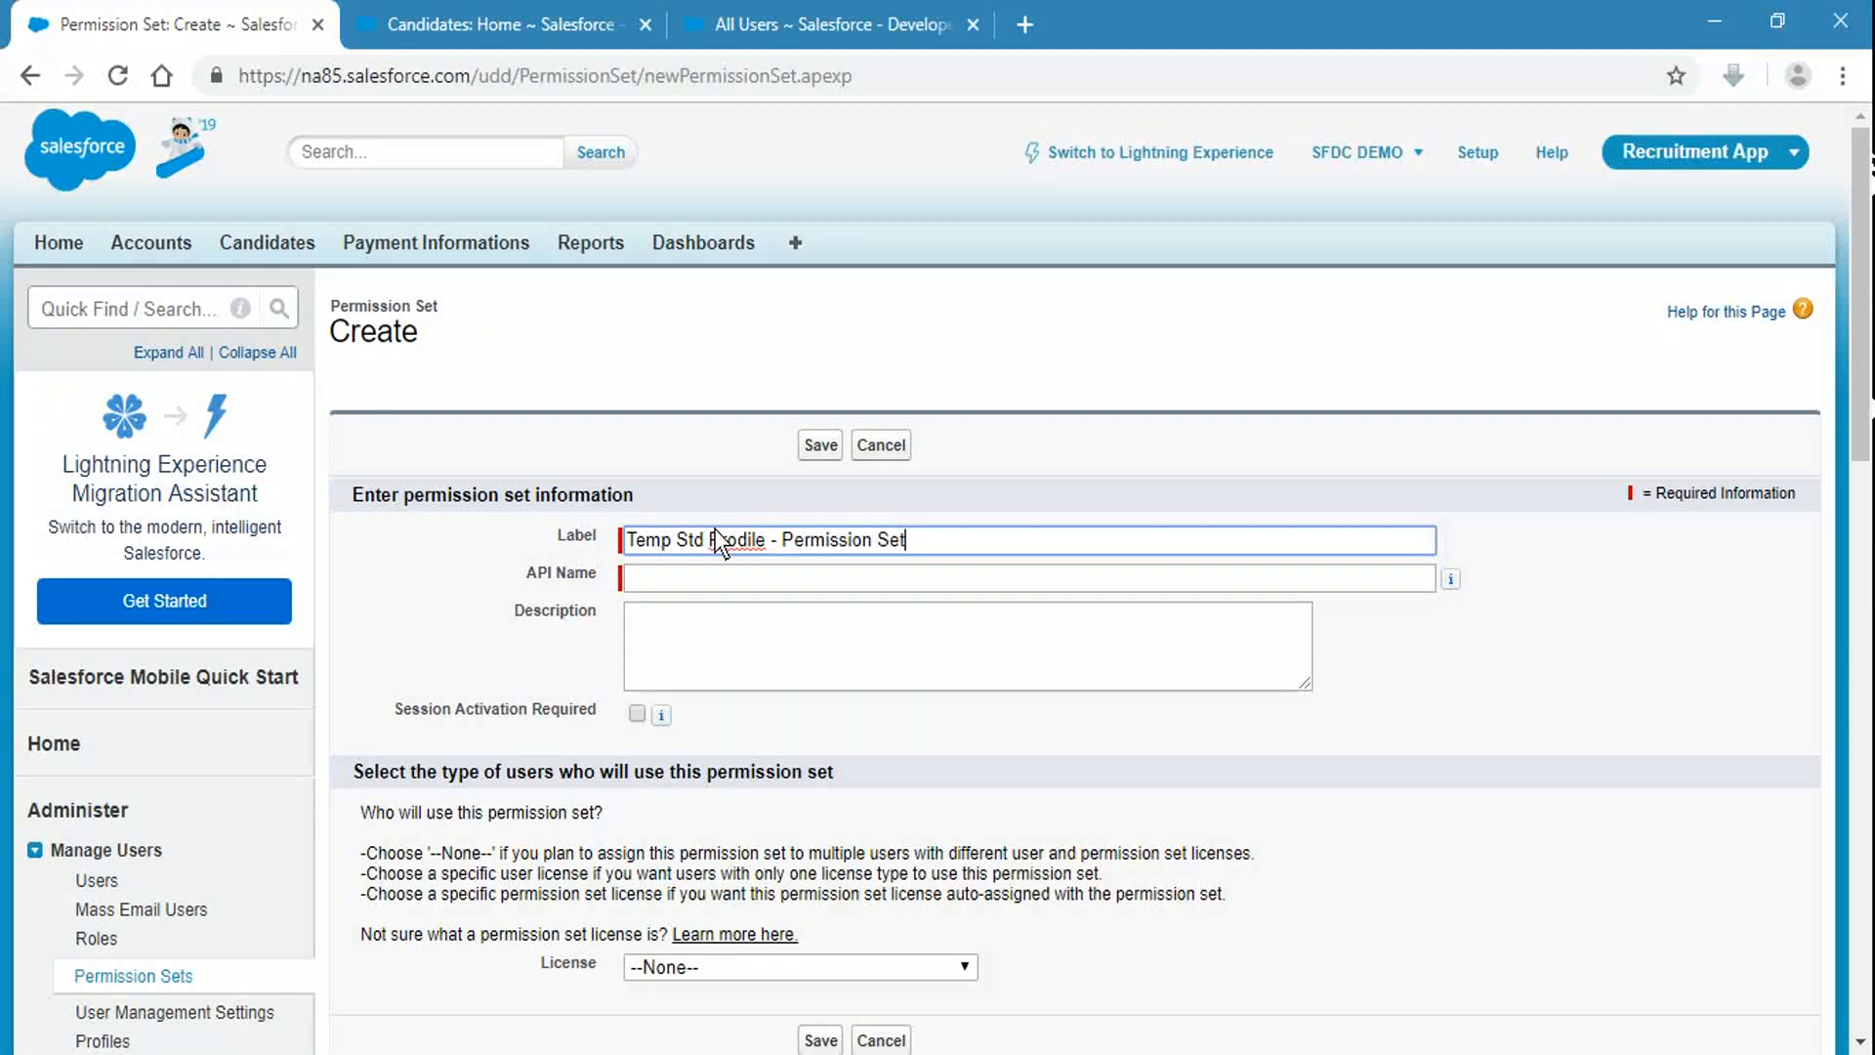
pyautogui.rightClick(743, 543)
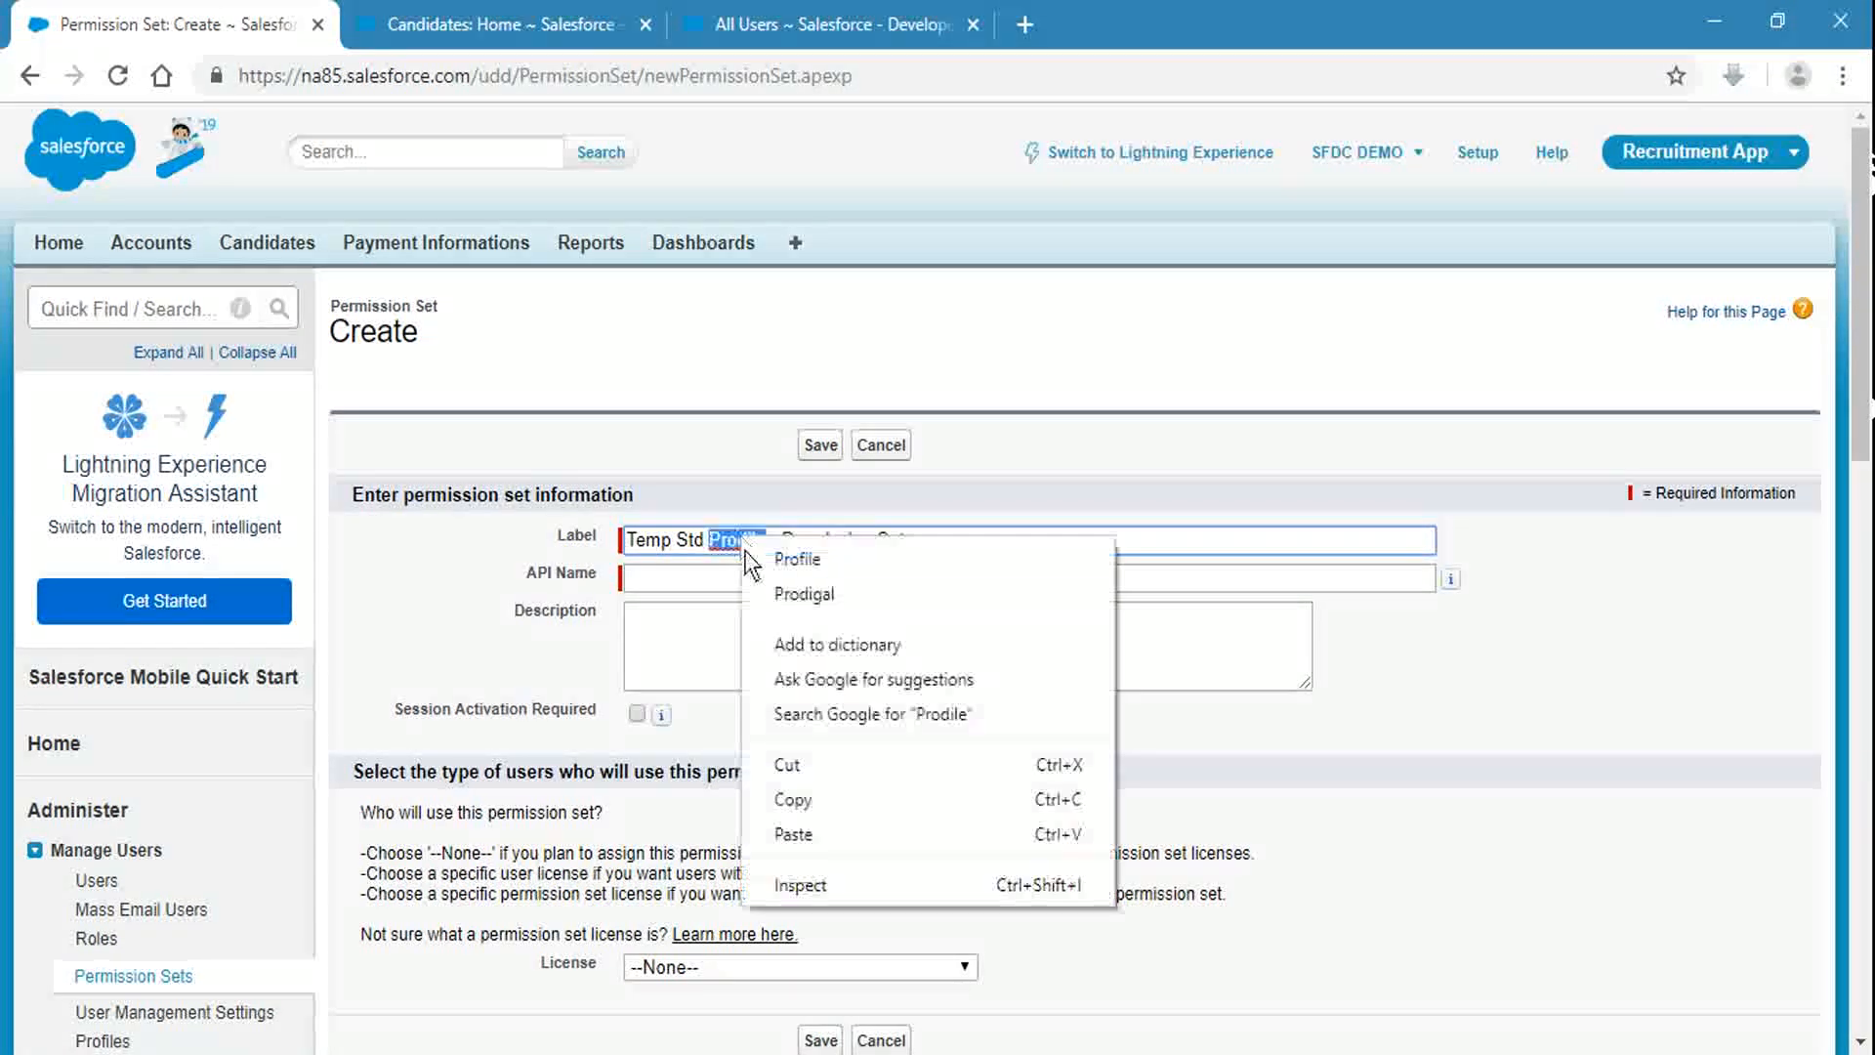
pyautogui.click(786, 552)
pyautogui.click(920, 572)
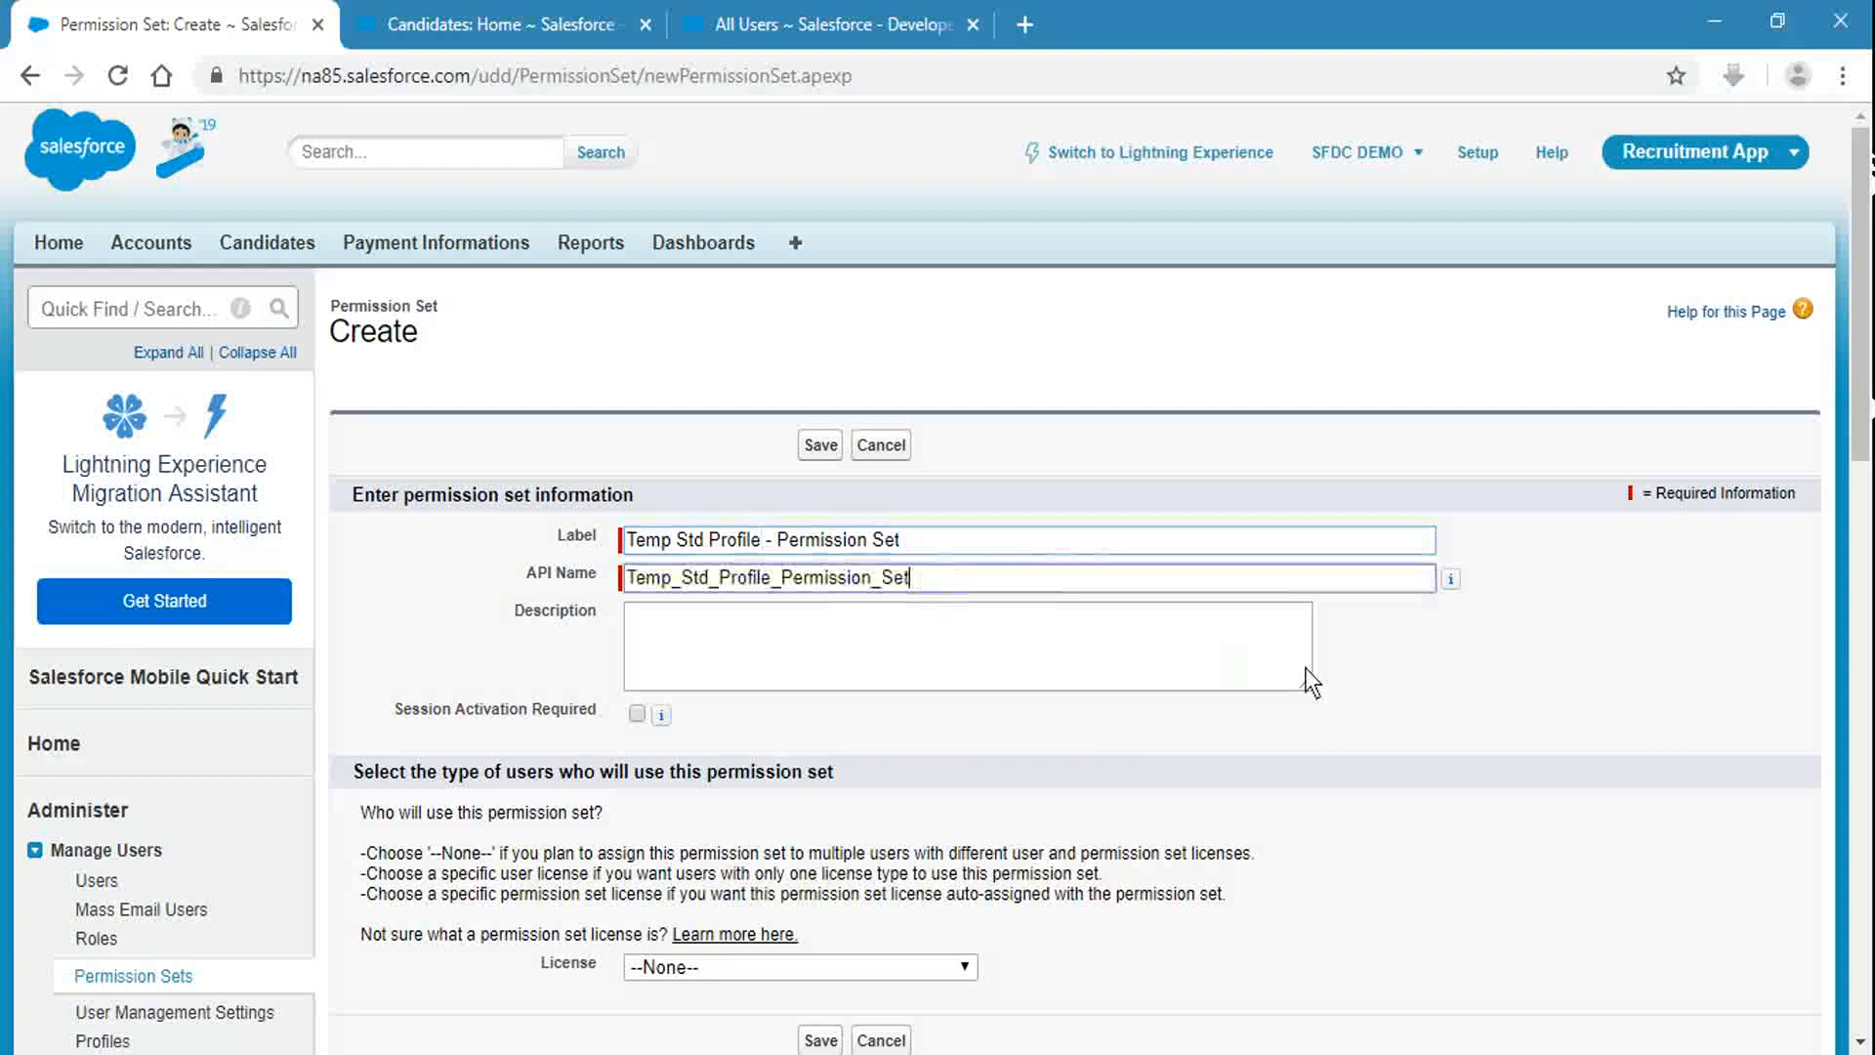
pyautogui.click(1538, 619)
pyautogui.scroll(-1, 1537, 619)
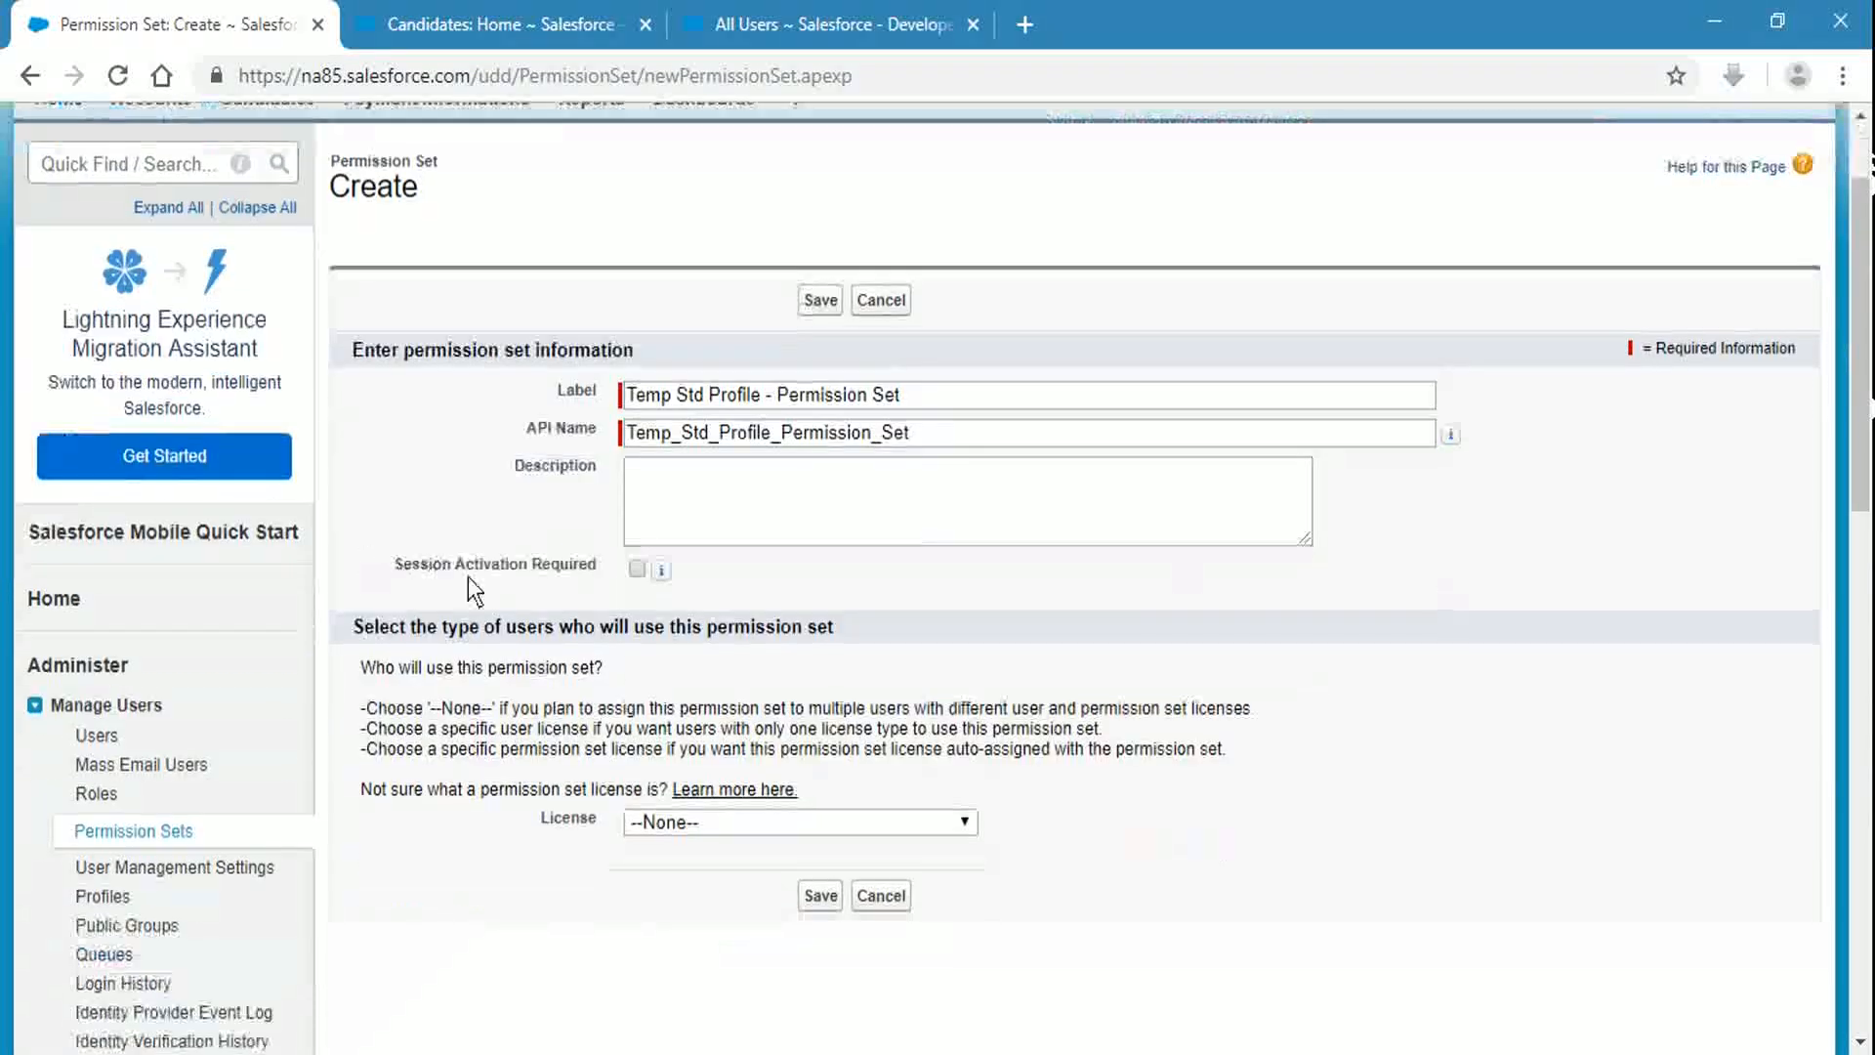
pyautogui.click(636, 570)
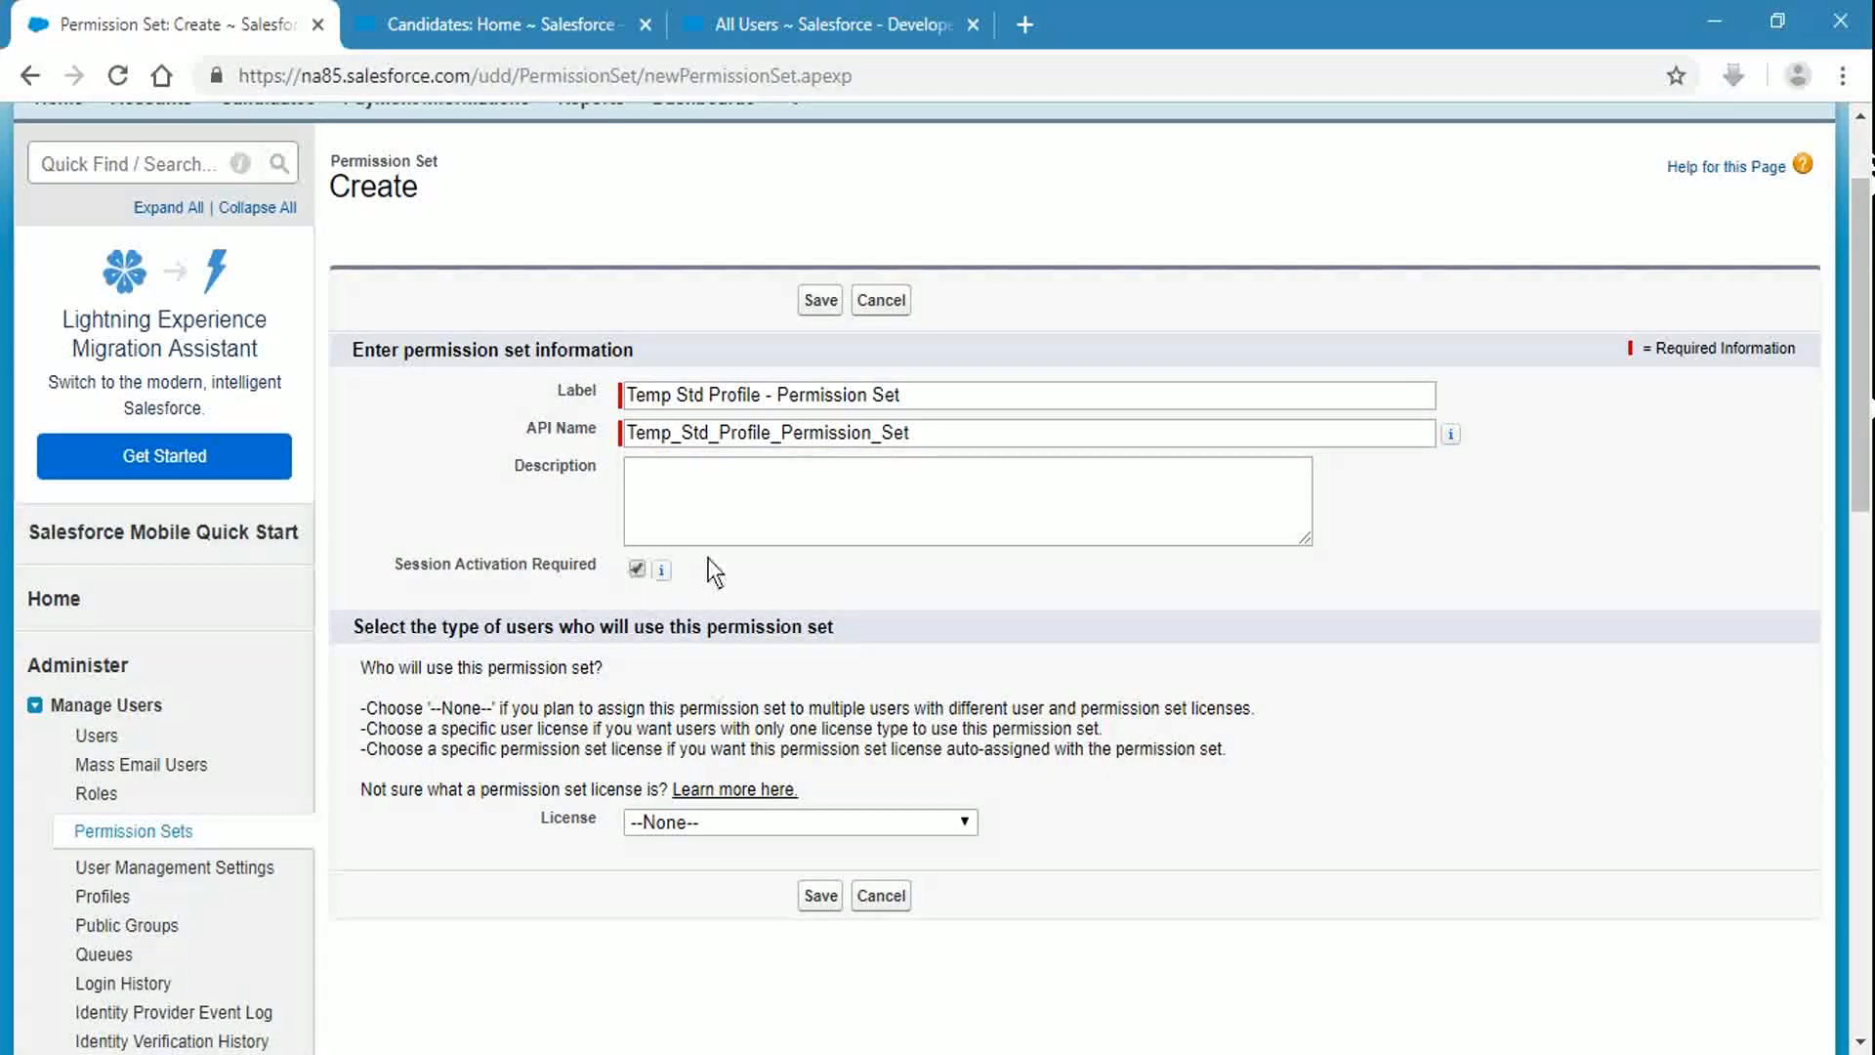
pyautogui.click(821, 299)
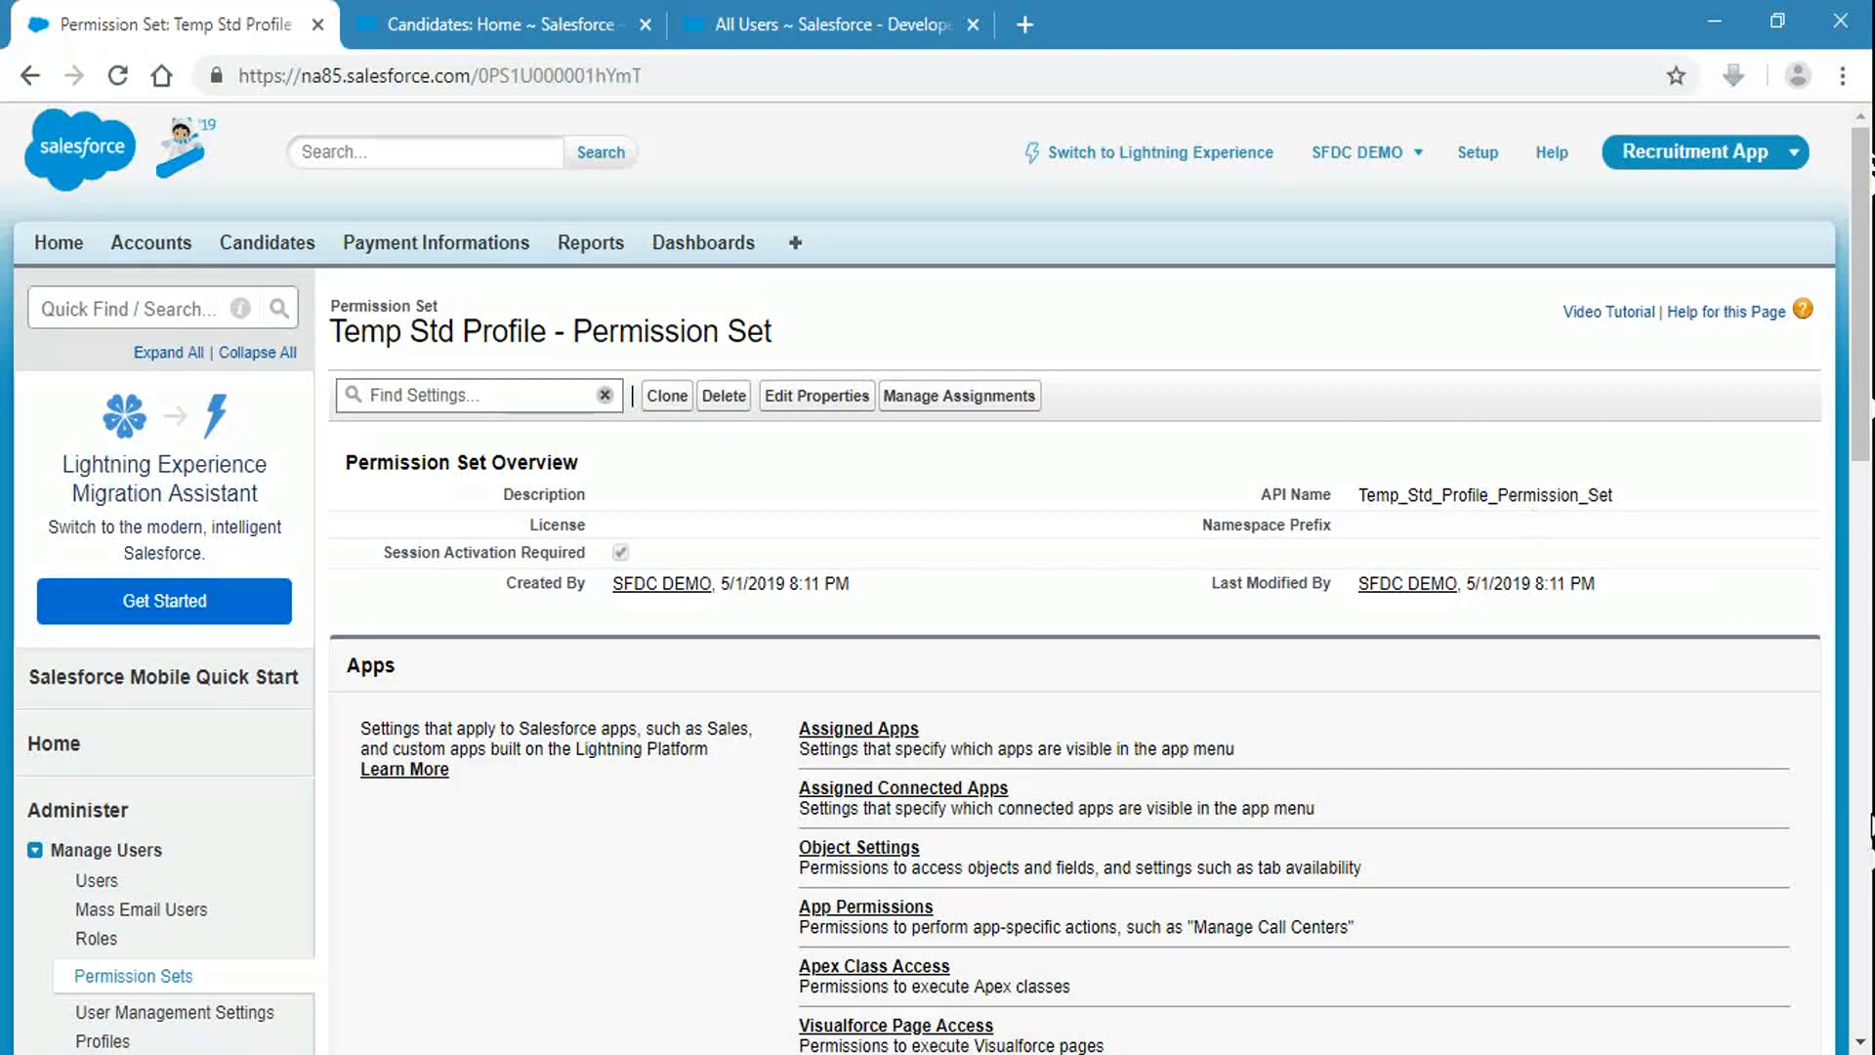
pyautogui.scroll(-5, 1592, 508)
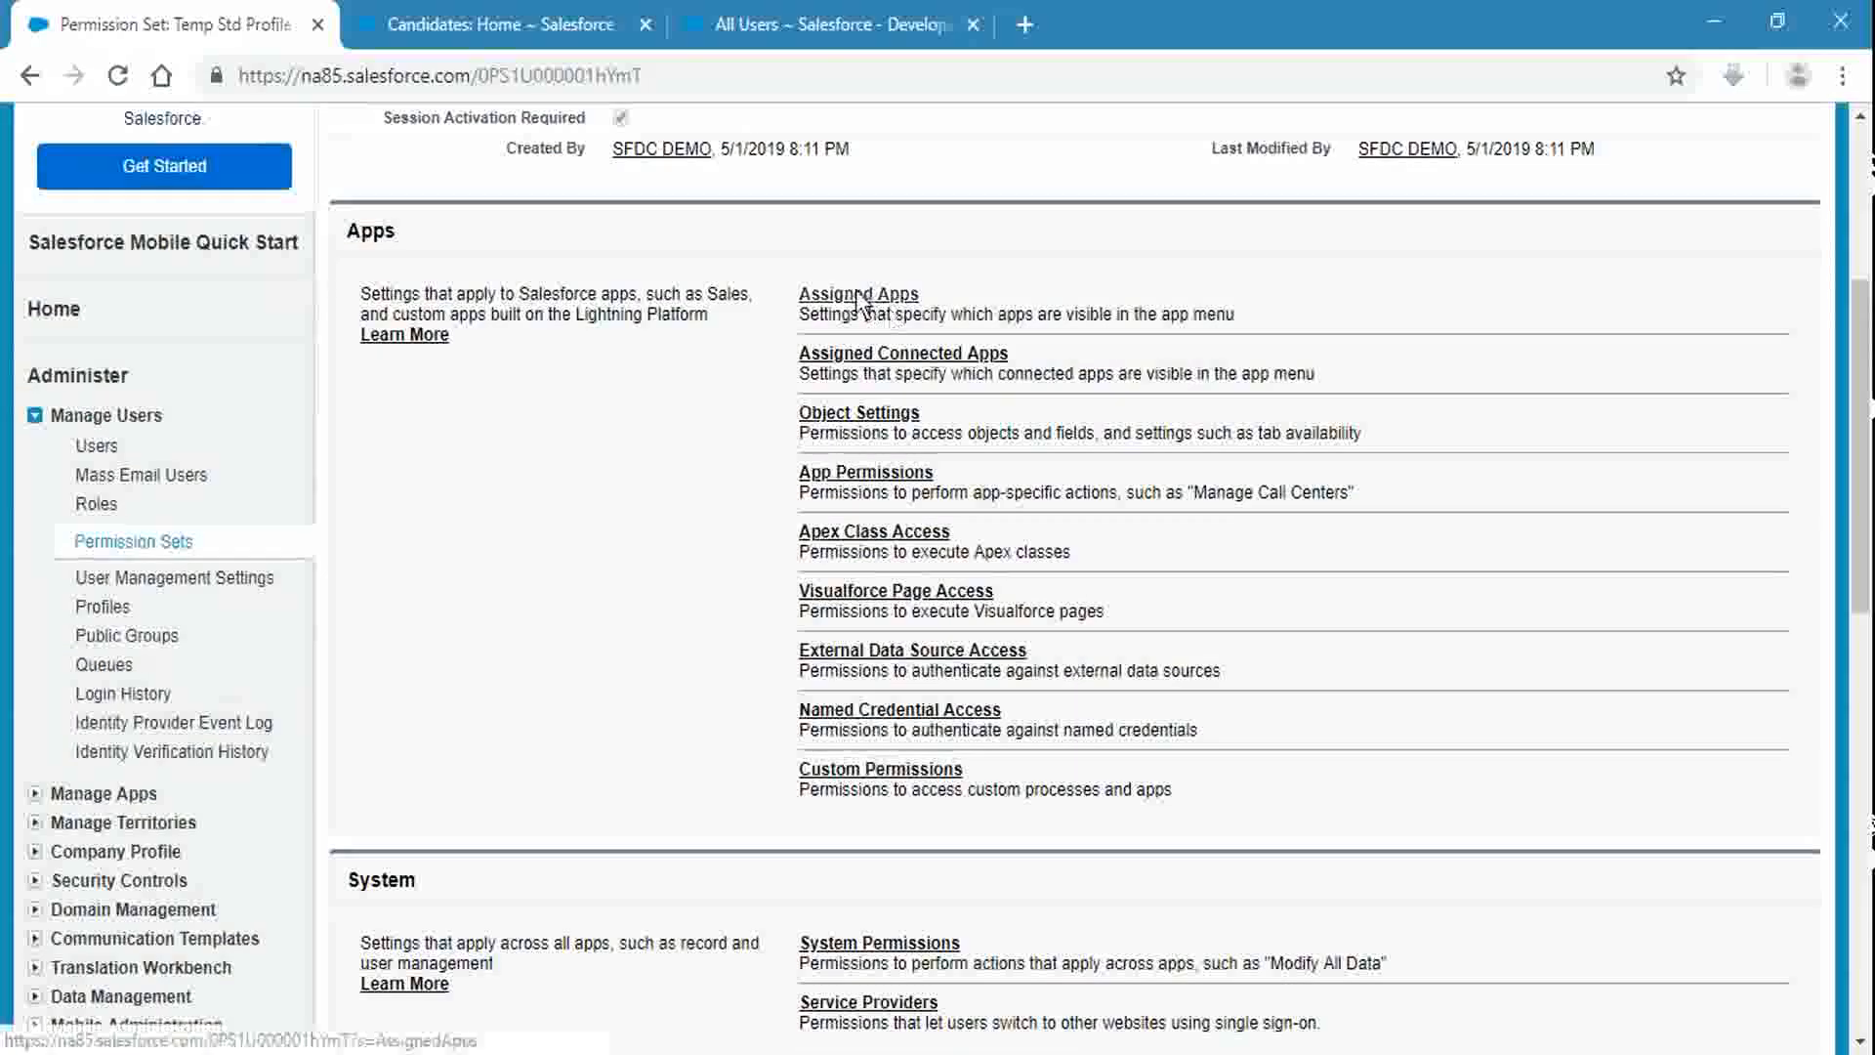
# Open the new permission set's Object Settings from its overview page
pyautogui.click(857, 295)
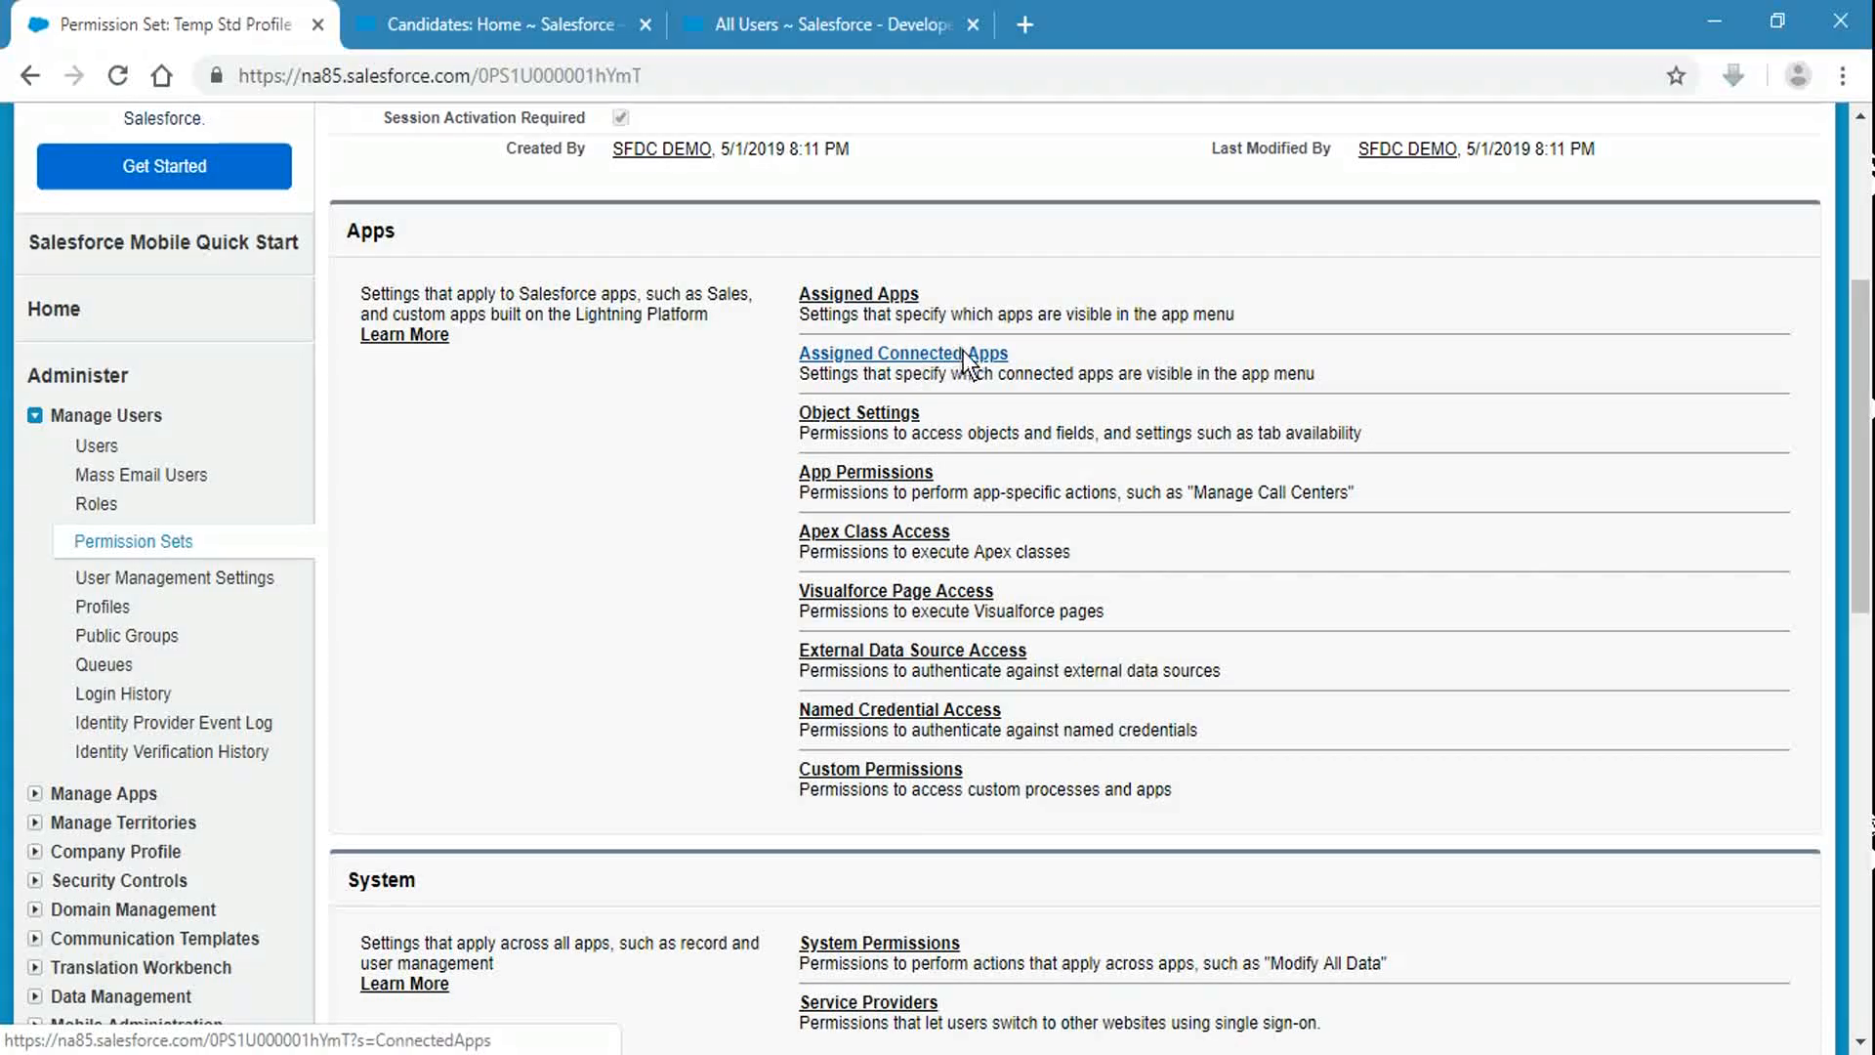
pyautogui.click(855, 415)
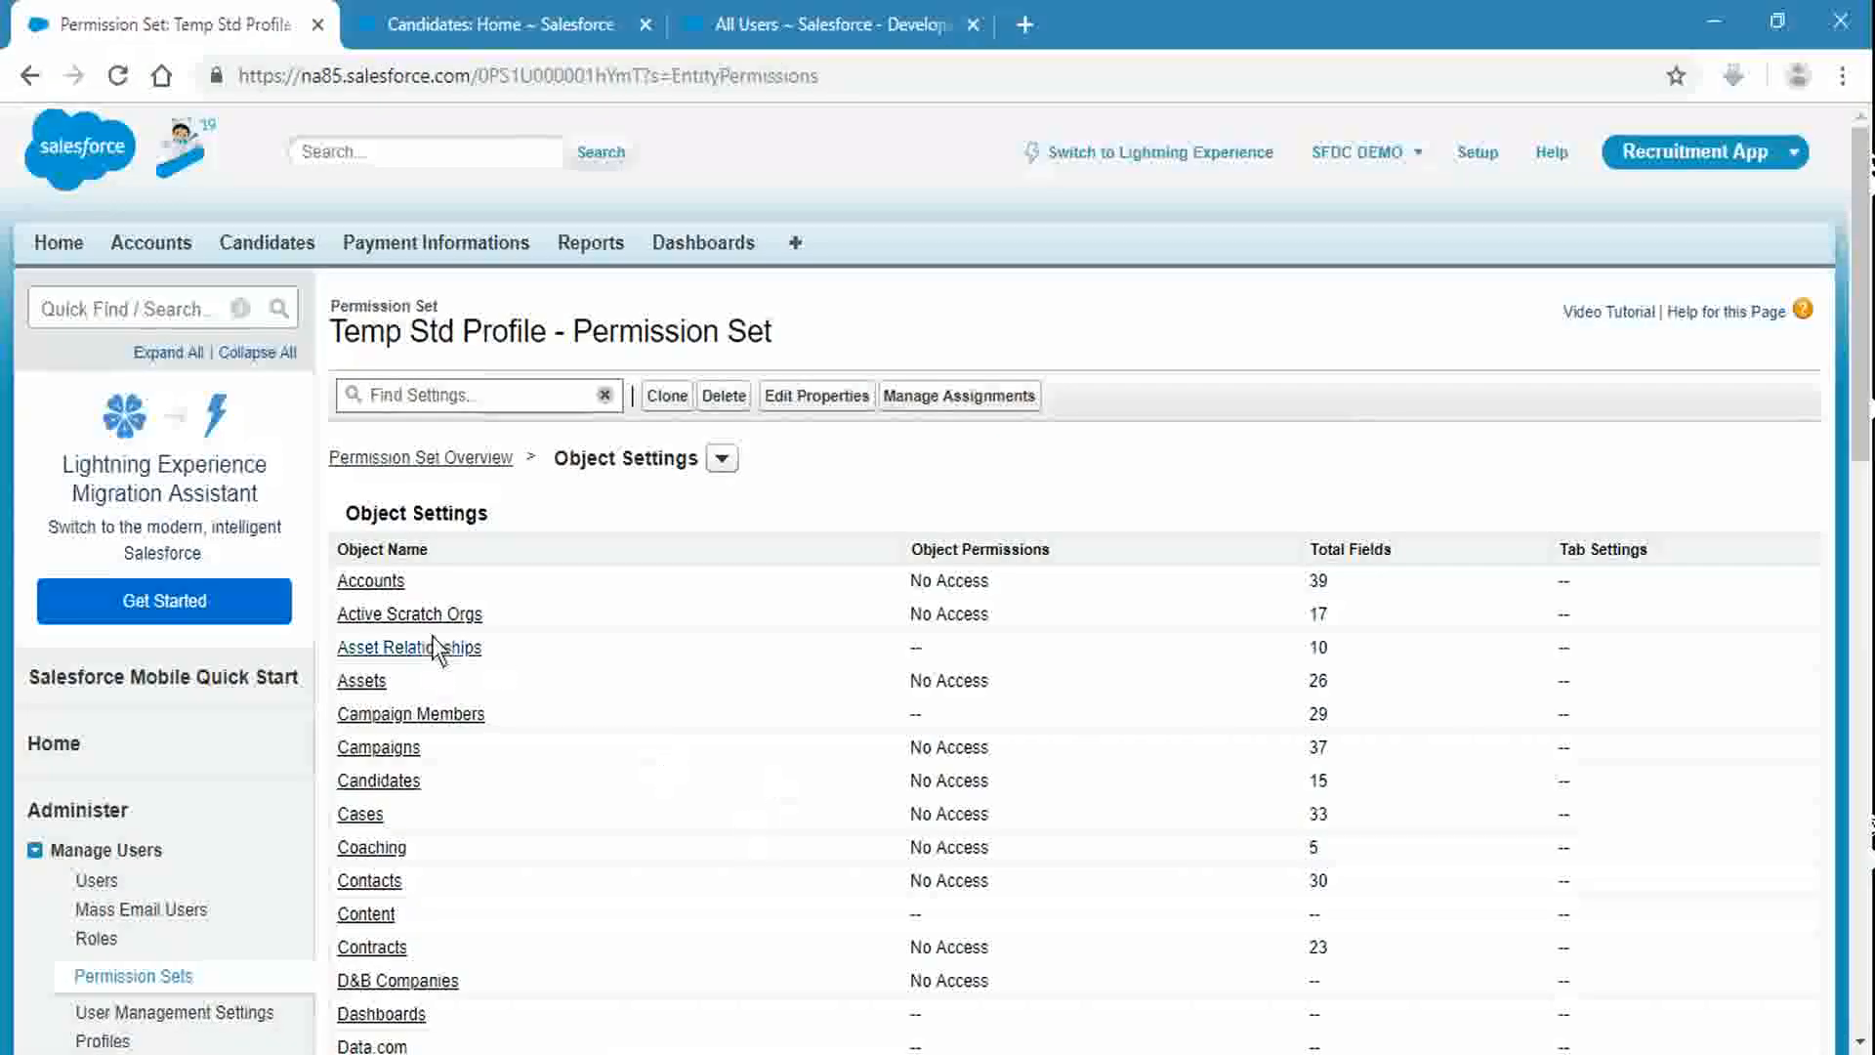
# Open the permission set's Accounts object permissions in edit mode
pyautogui.click(397, 584)
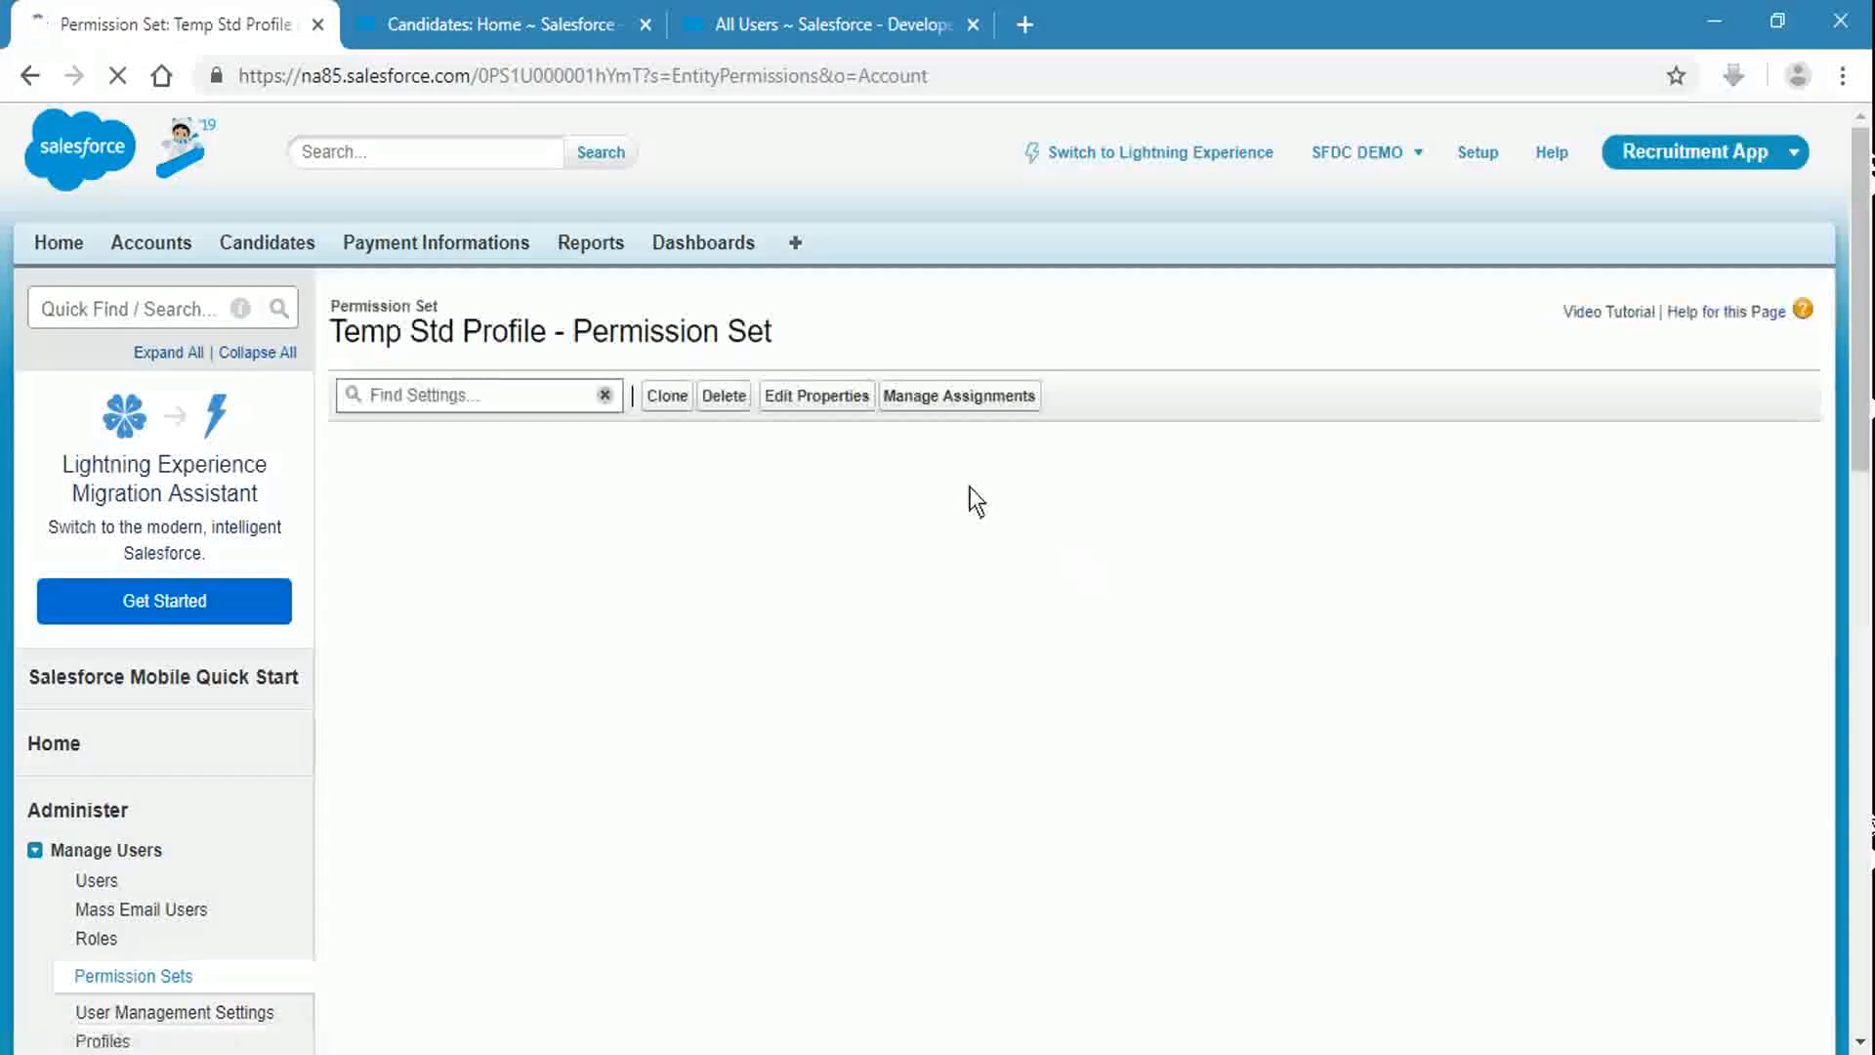
pyautogui.click(813, 517)
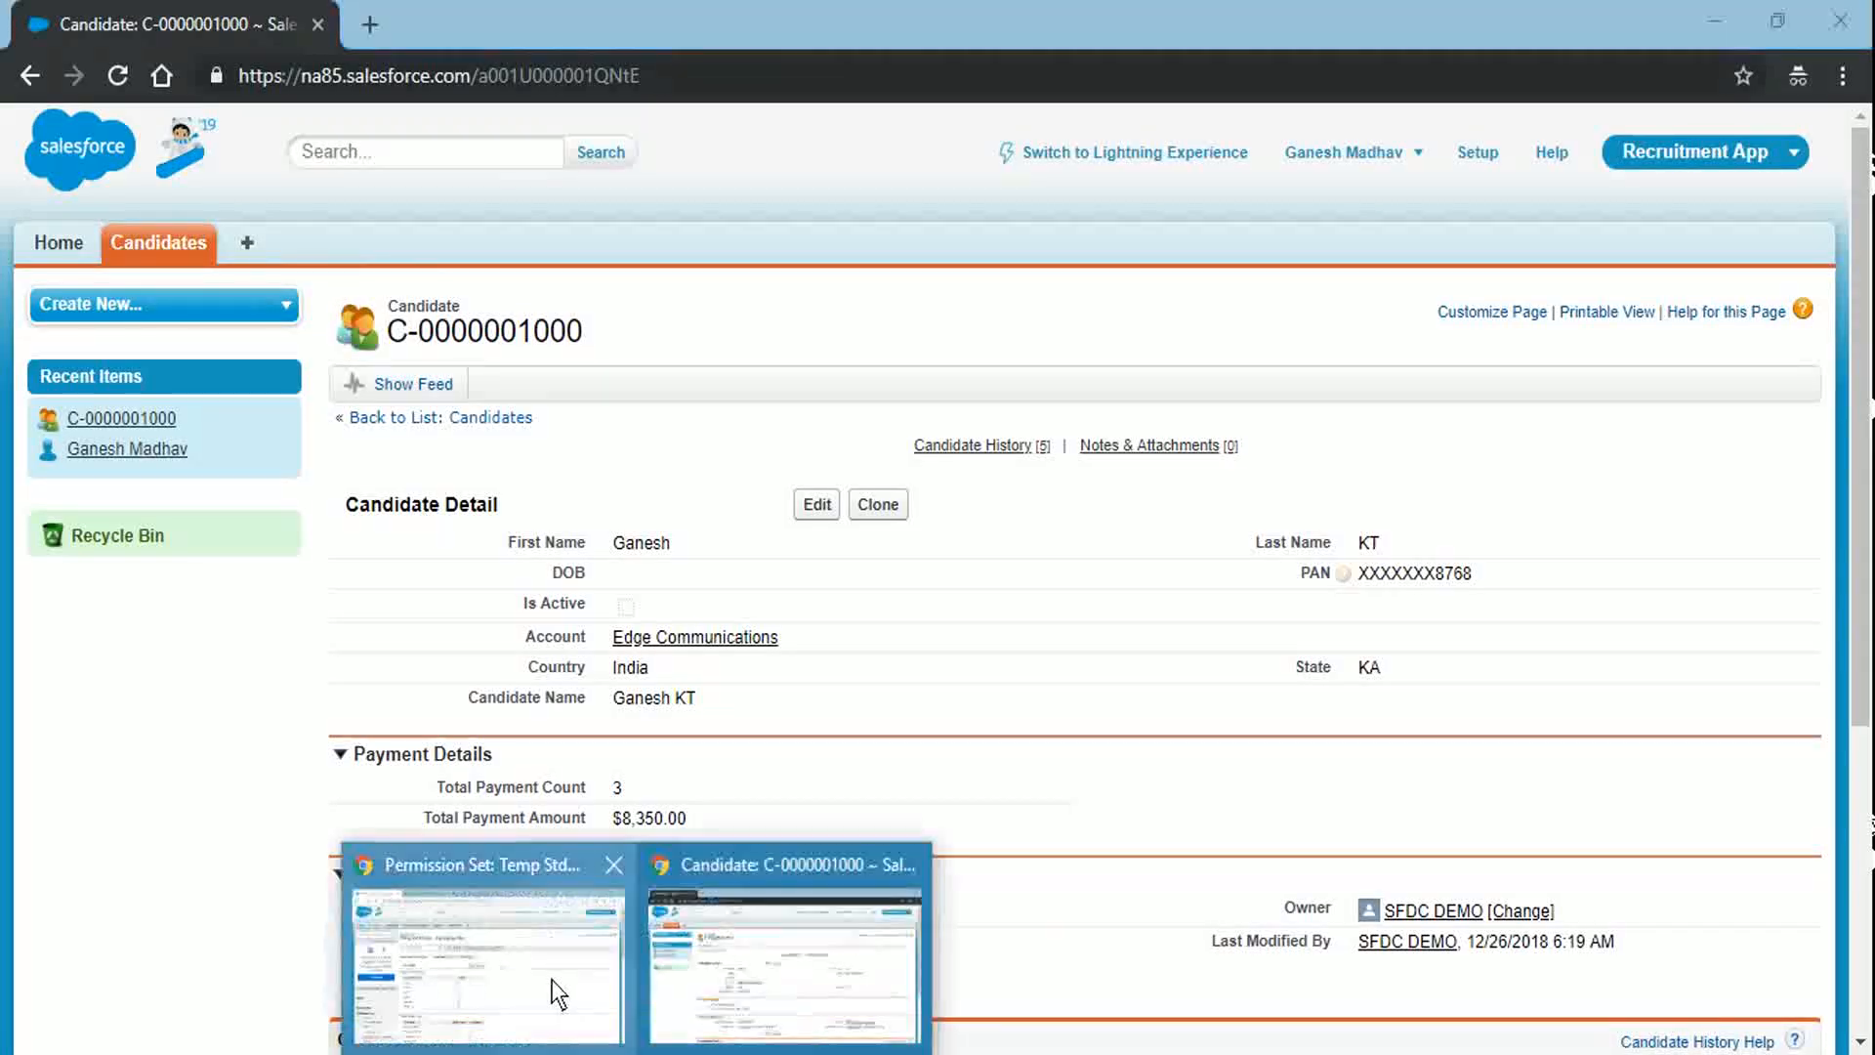
pyautogui.click(557, 991)
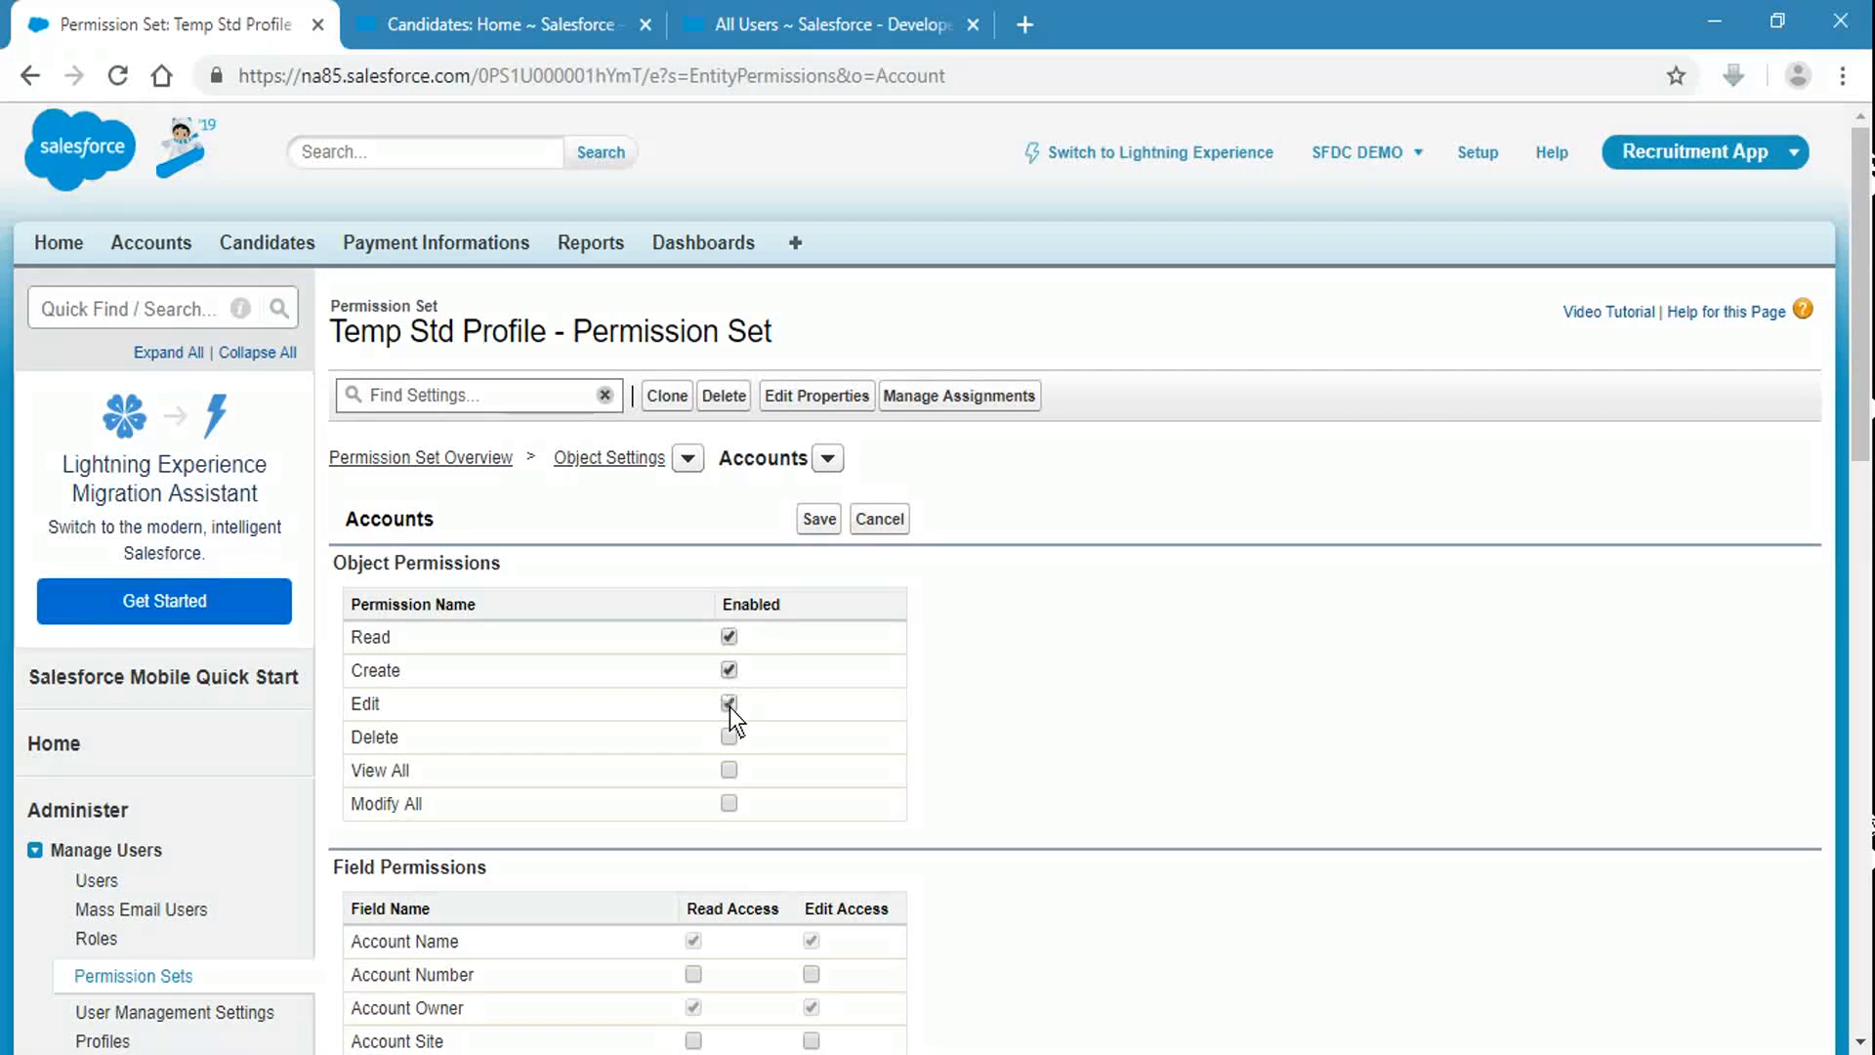
# Give Accounts field access: read on Source and Active, edit on Site and Source, then save
pyautogui.scroll(-3, 977, 645)
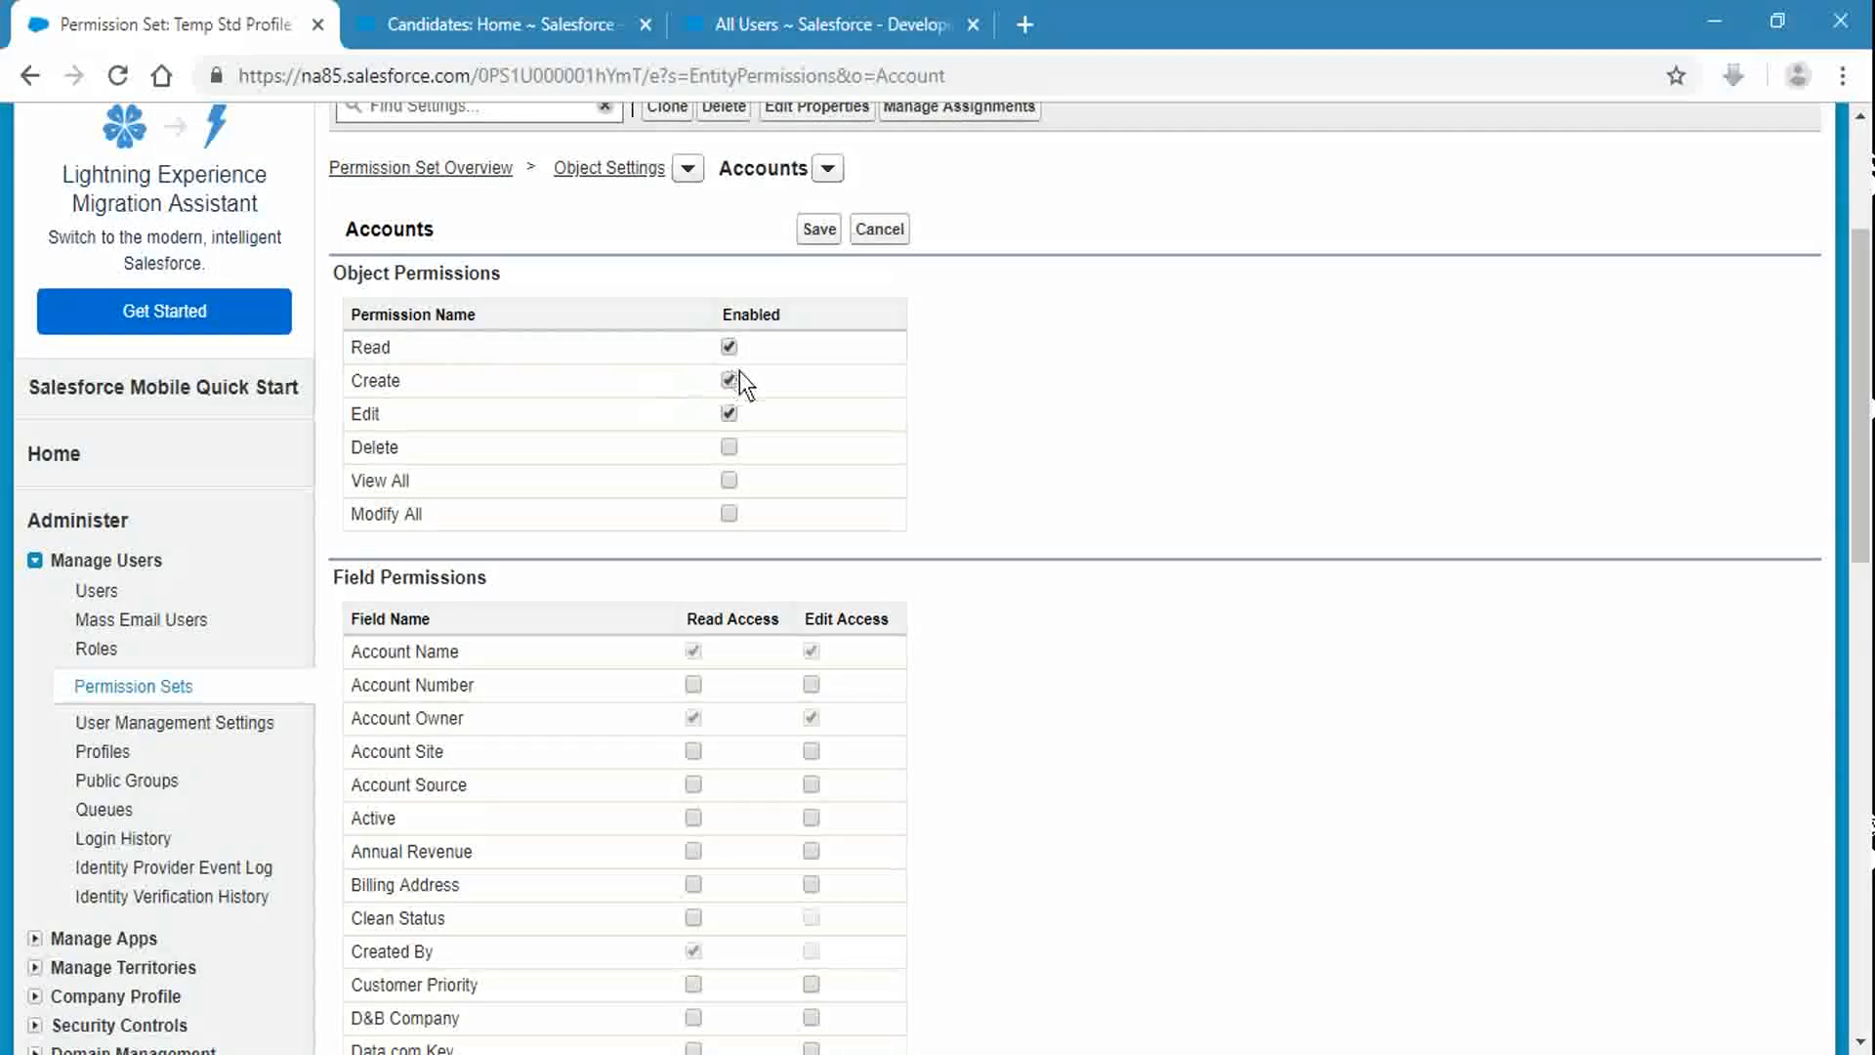
pyautogui.scroll(-3, 838, 571)
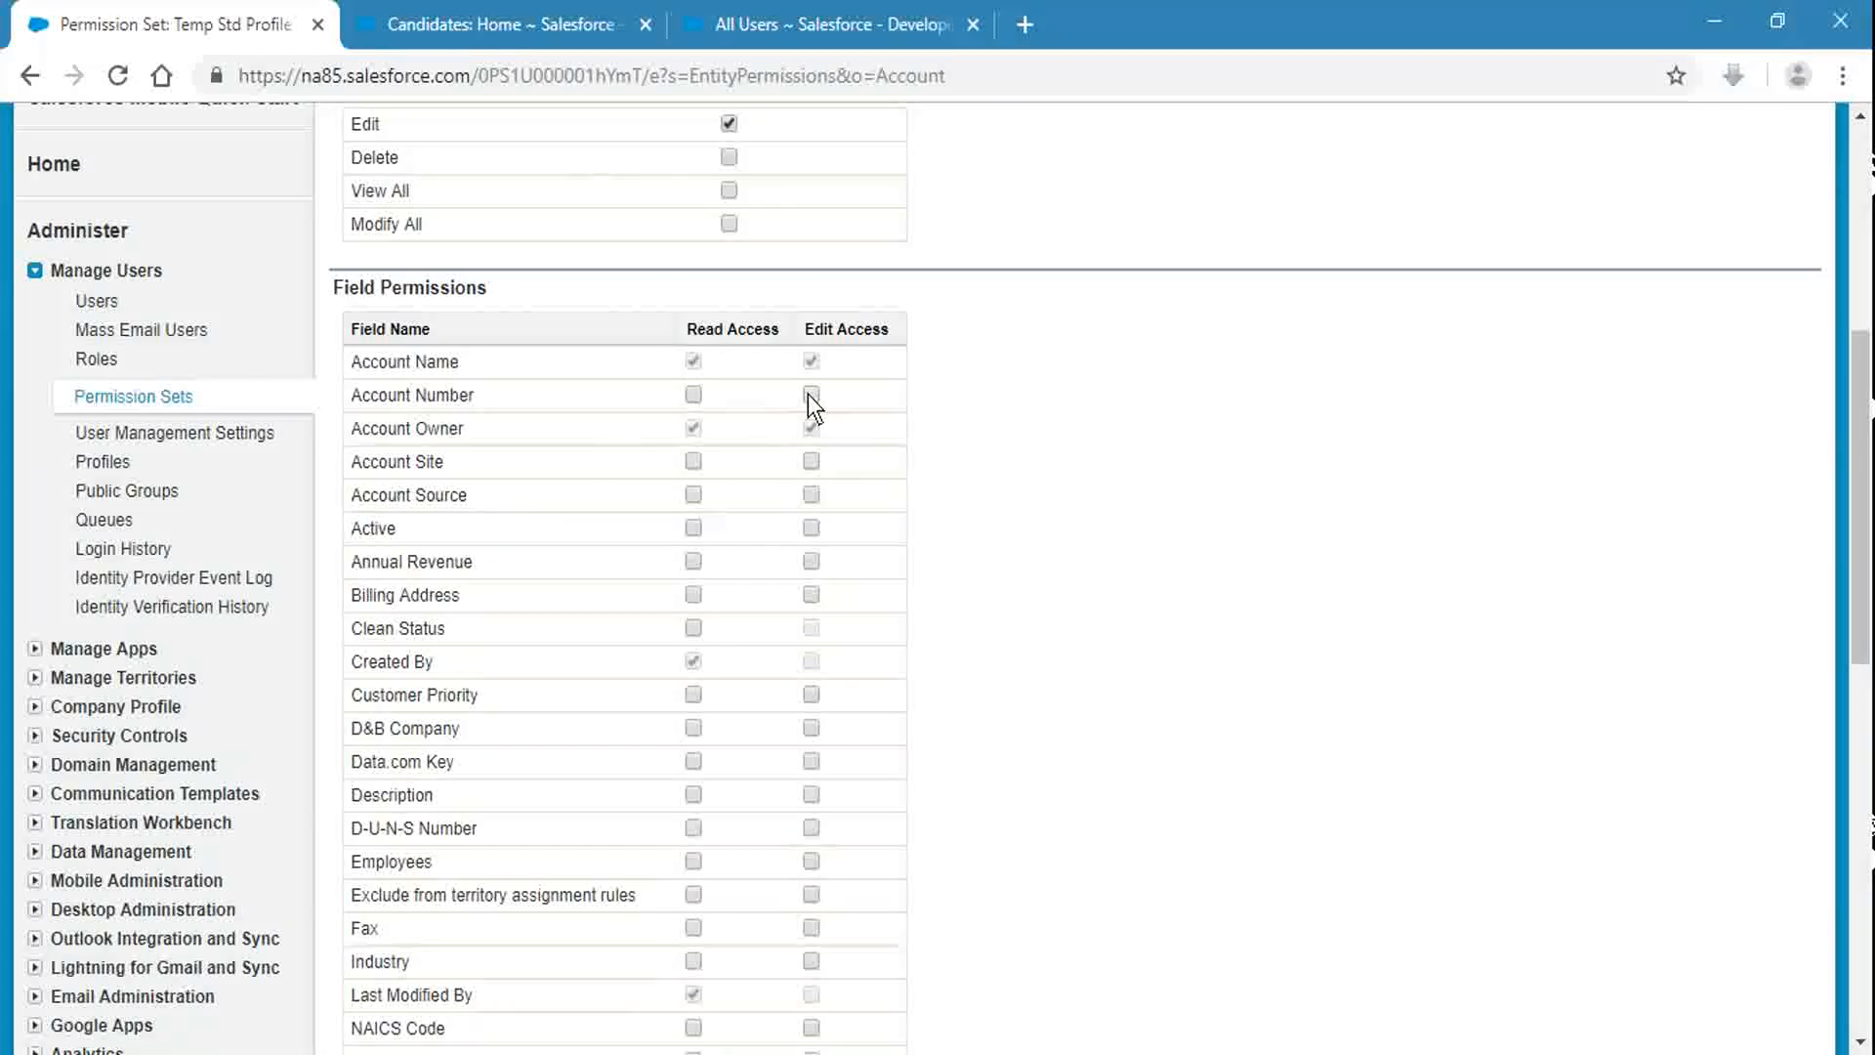
pyautogui.click(693, 496)
pyautogui.click(691, 528)
pyautogui.scroll(-4, 722, 728)
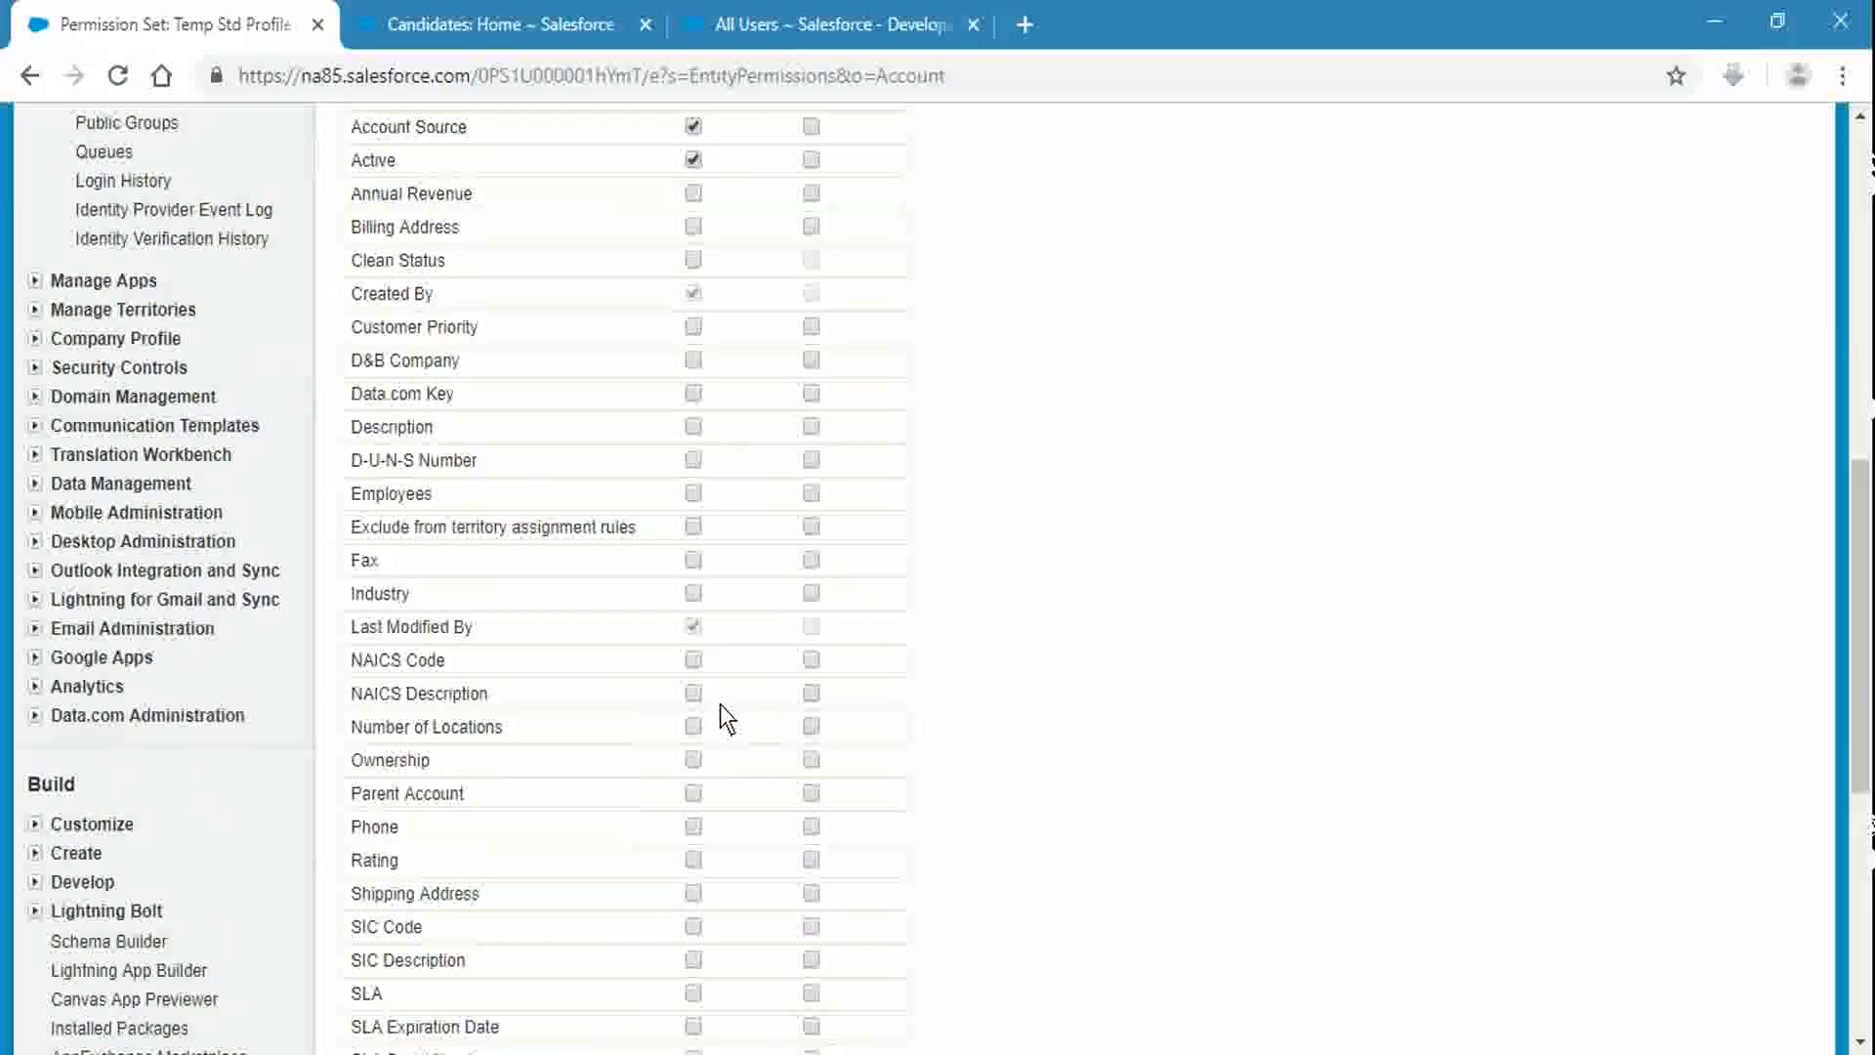
pyautogui.scroll(5, 818, 528)
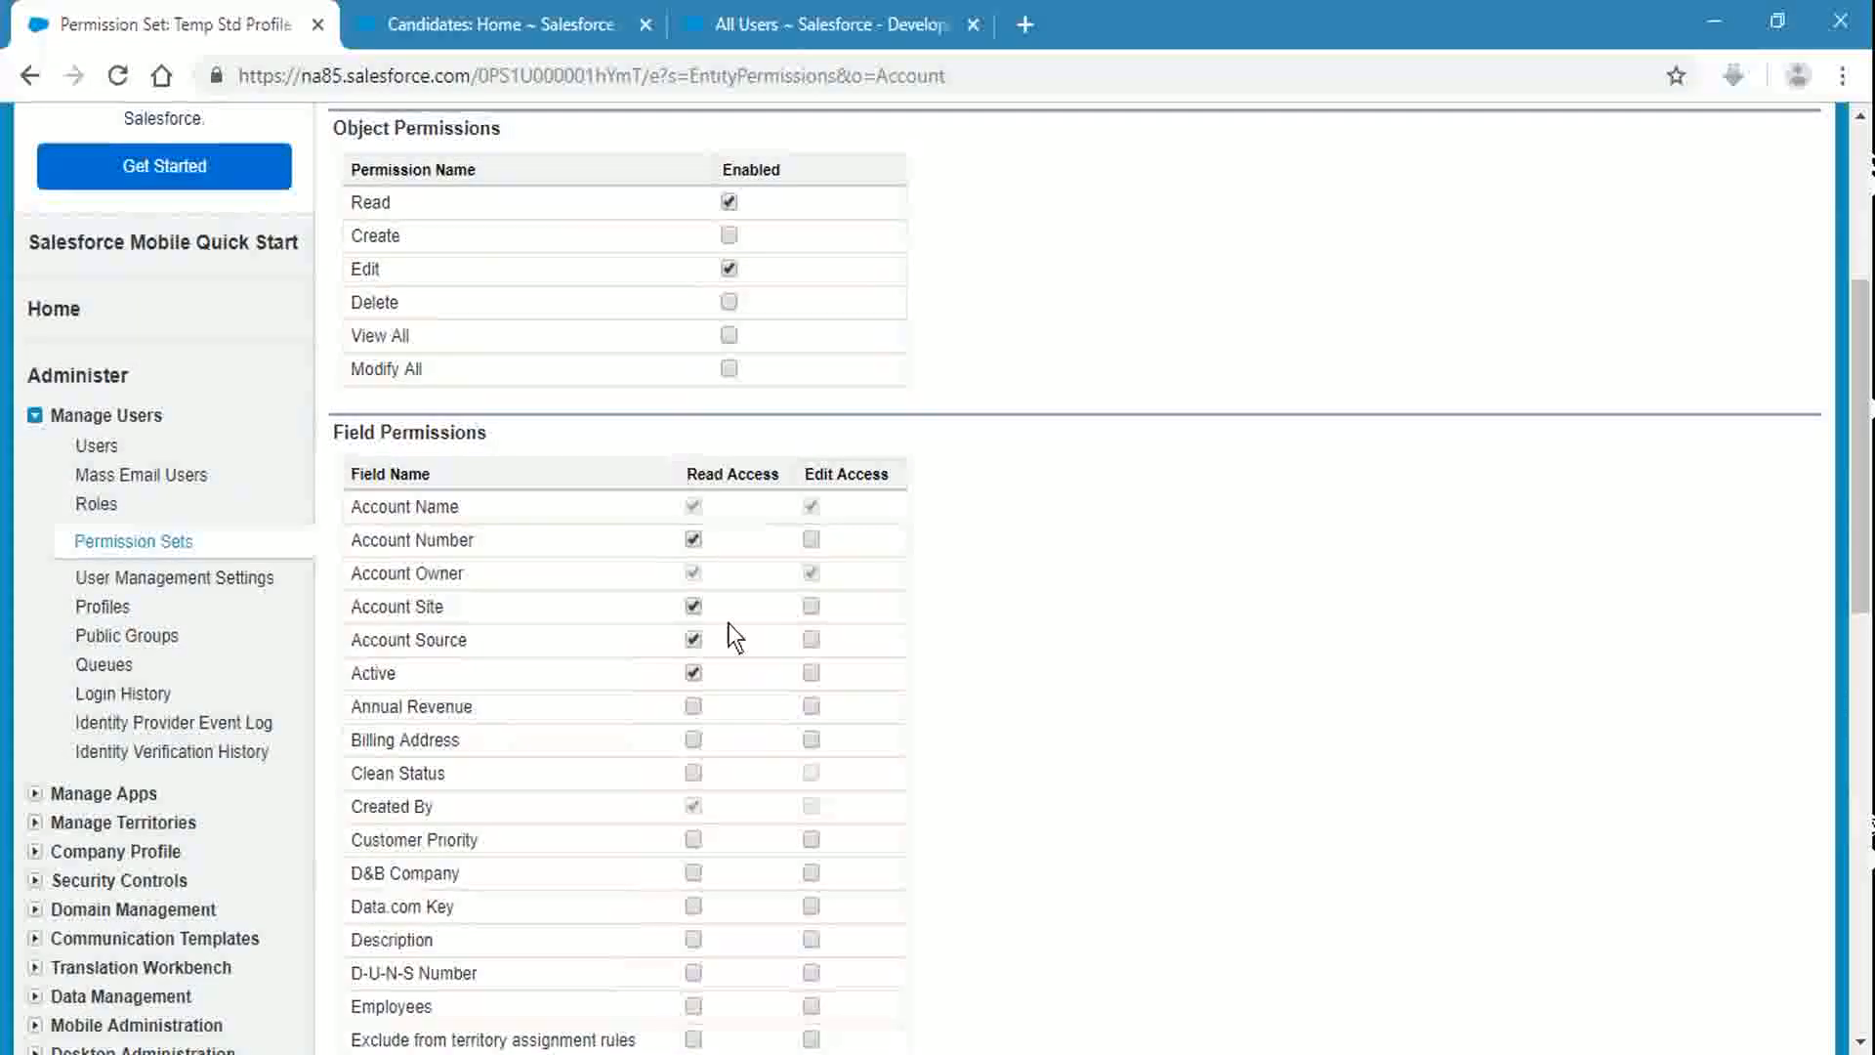
pyautogui.click(812, 604)
pyautogui.click(812, 639)
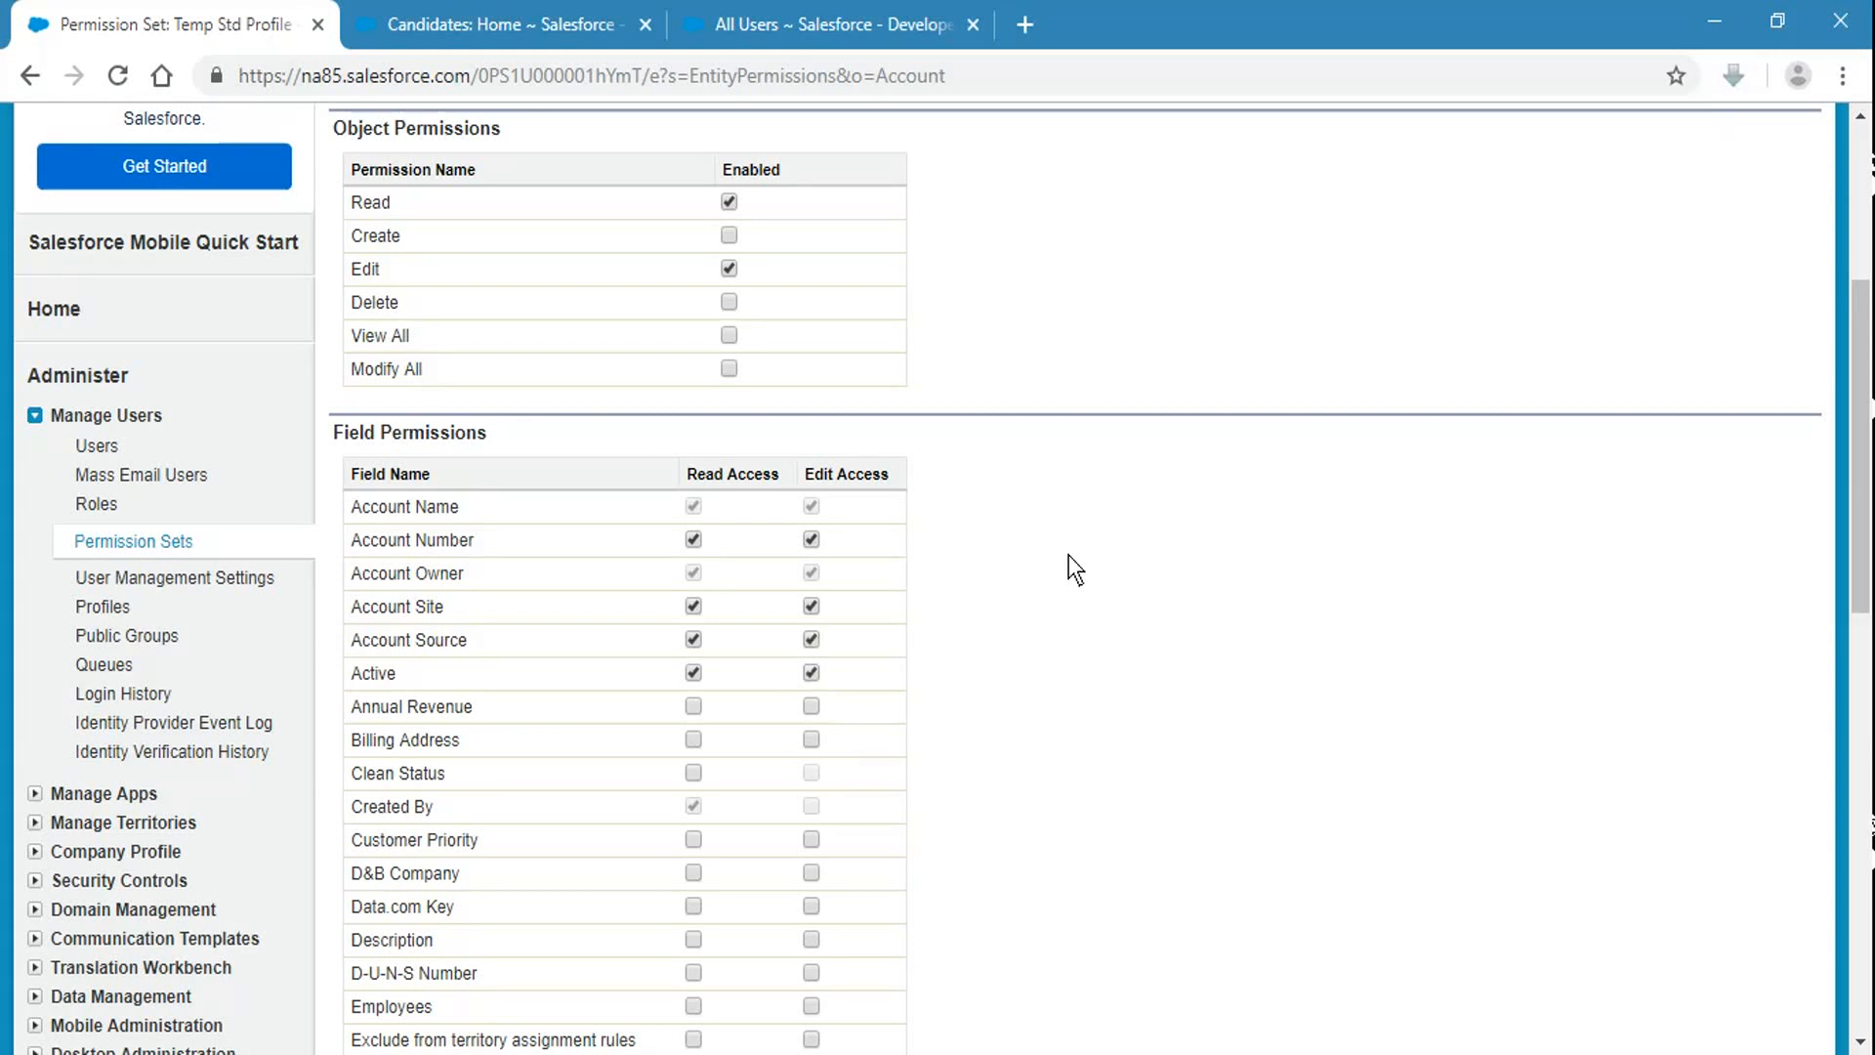
pyautogui.scroll(-15, 1072, 555)
pyautogui.scroll(12, 1080, 549)
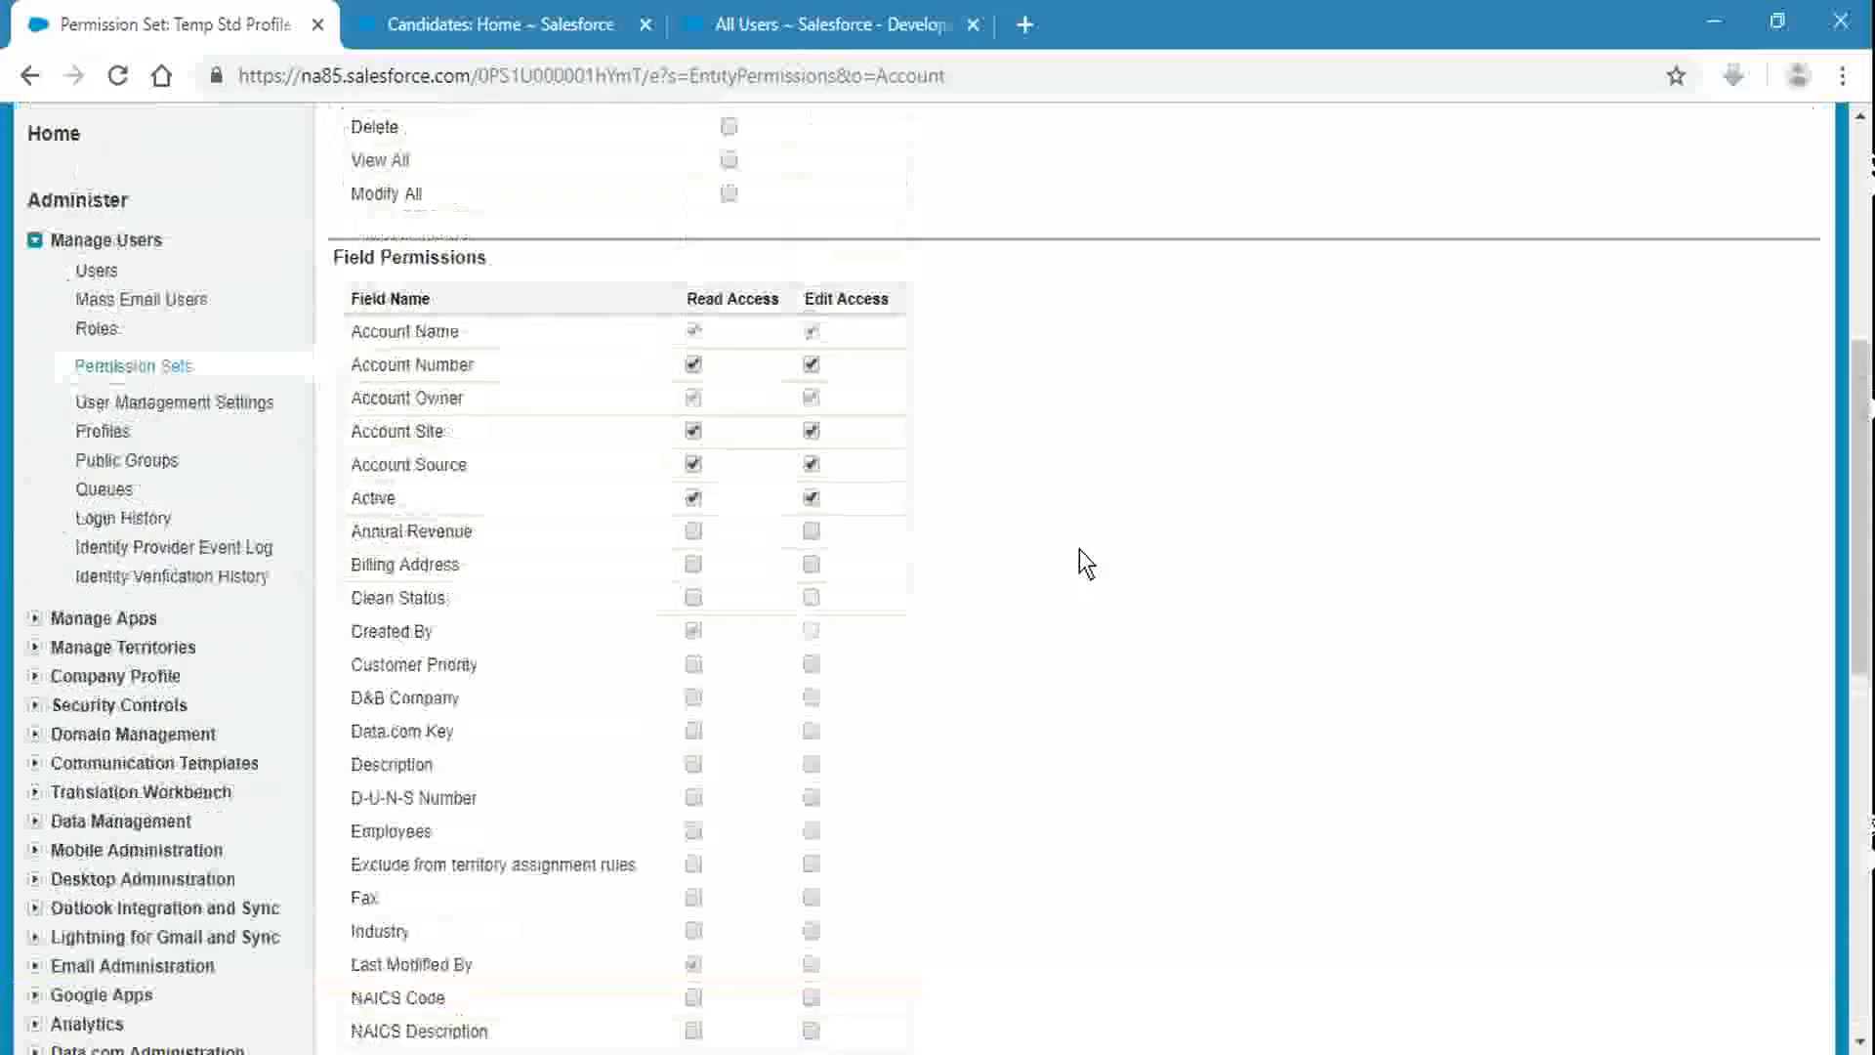
pyautogui.scroll(6, 1081, 549)
pyautogui.click(812, 518)
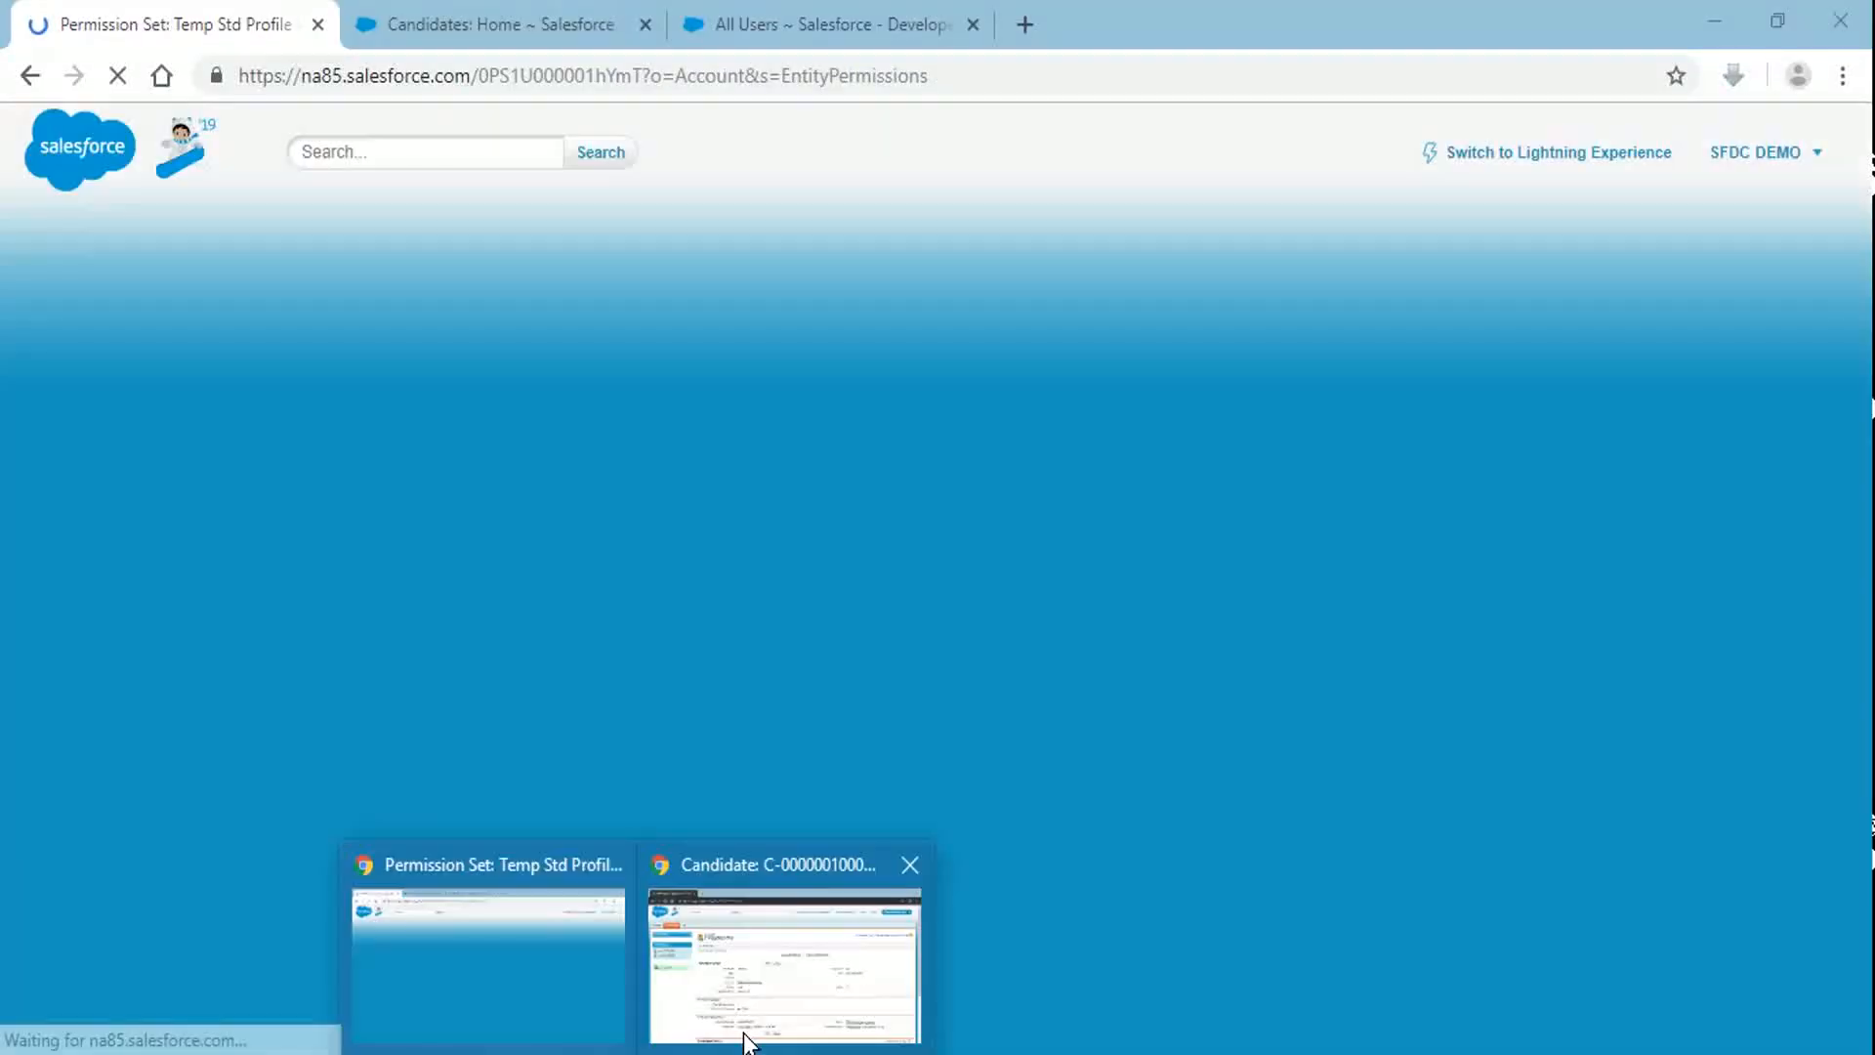
# Reload the test user's candidate page, then return to the Temp Std Profile permission set overview
pyautogui.click(782, 963)
pyautogui.click(603, 76)
pyautogui.press('Return')
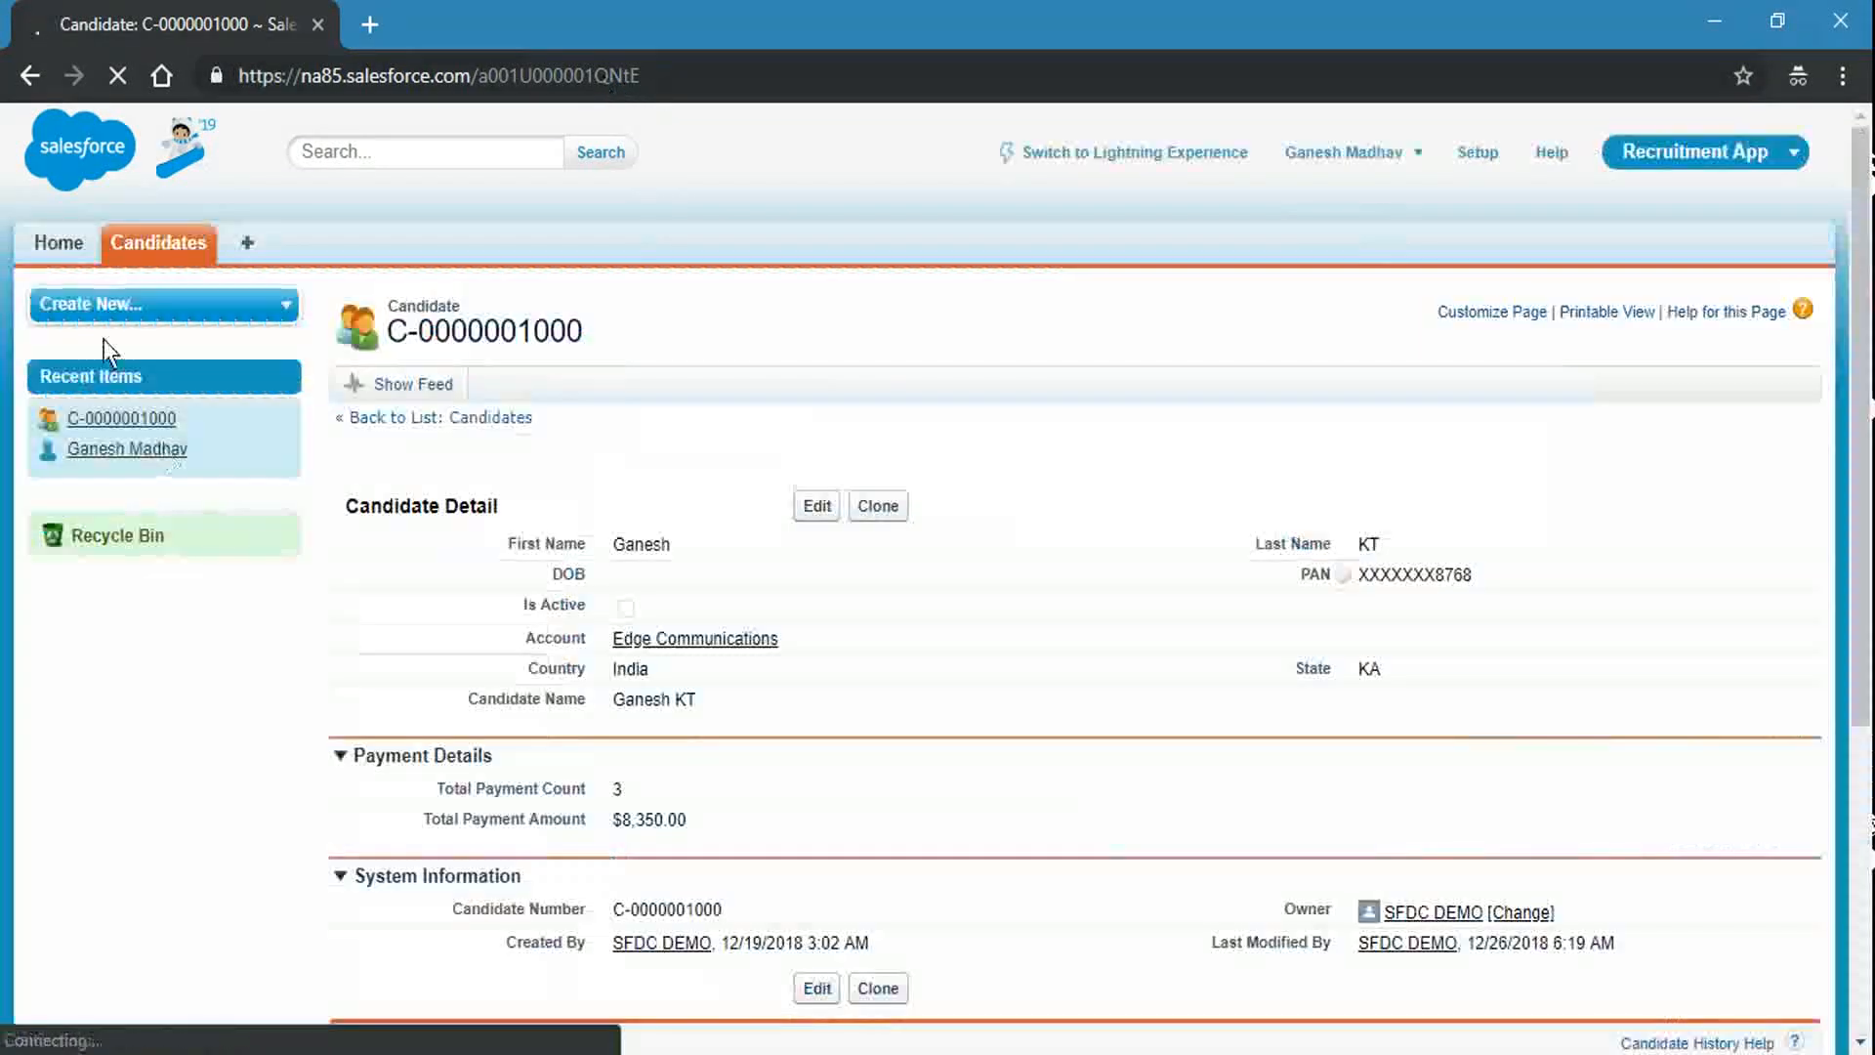
pyautogui.click(56, 244)
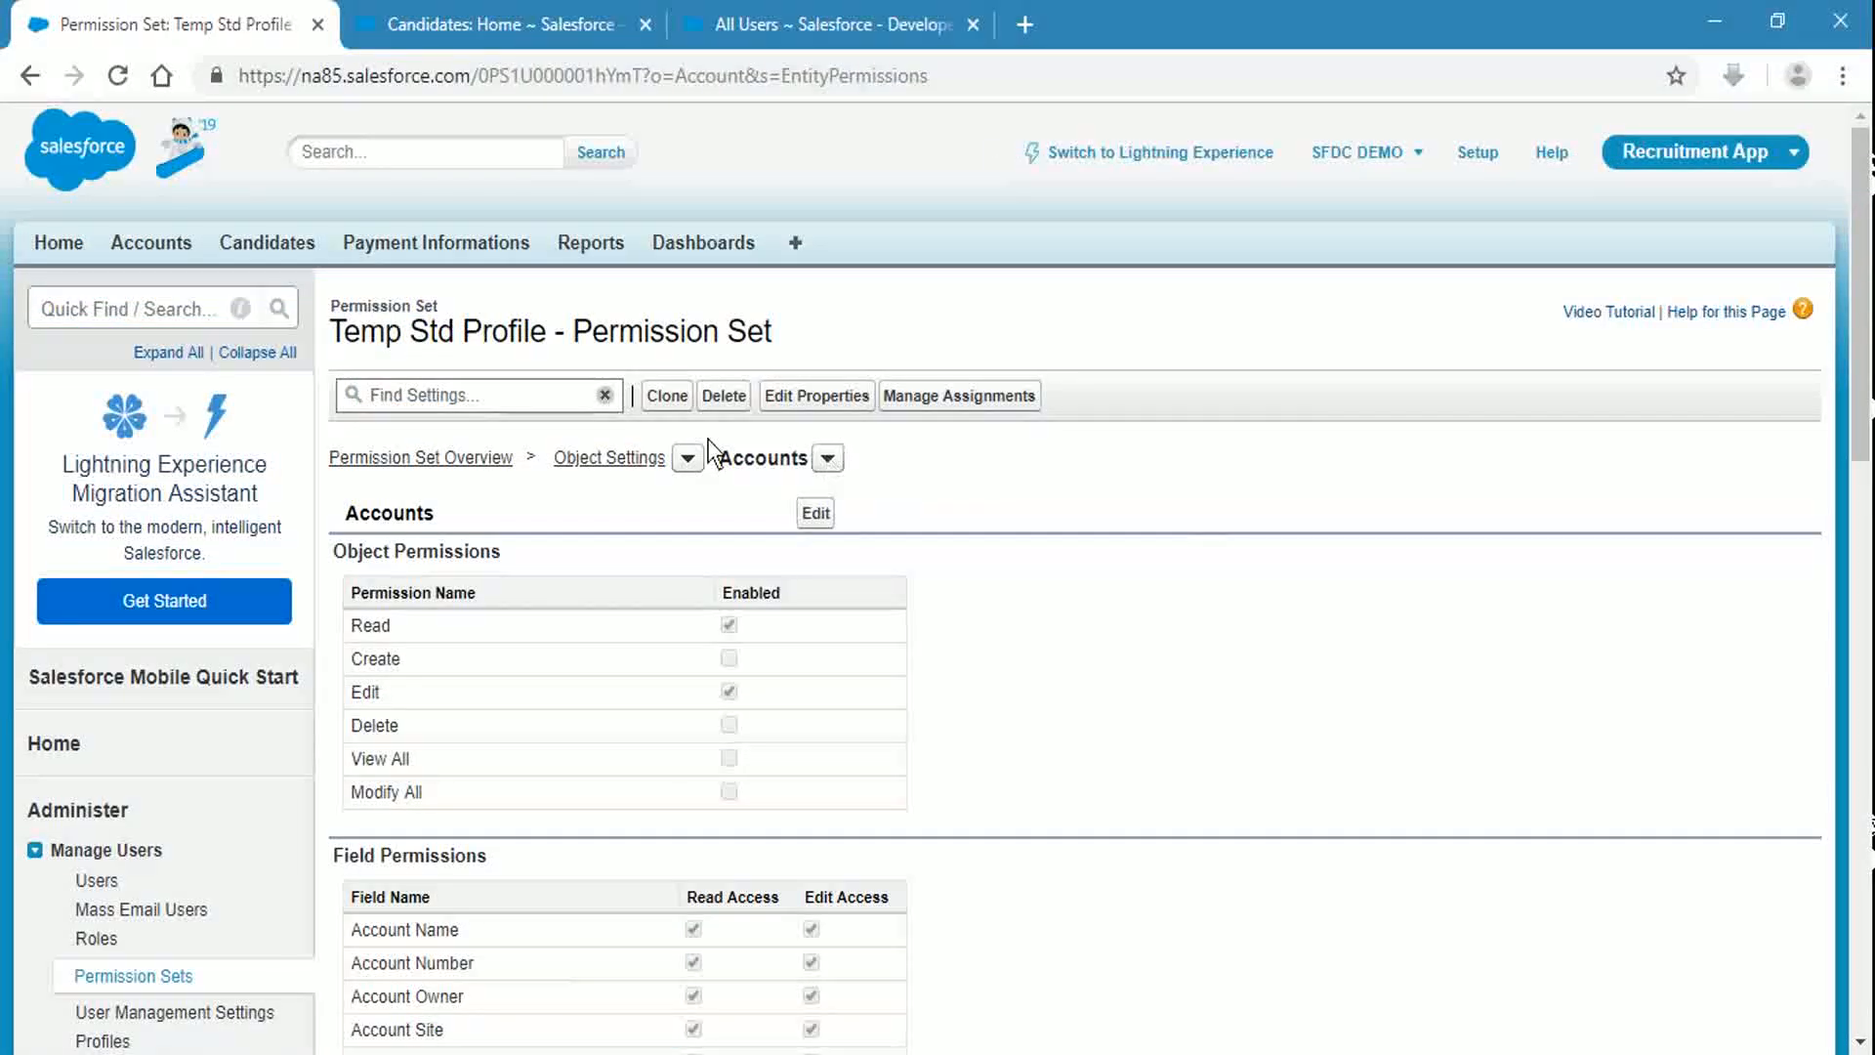
pyautogui.click(449, 459)
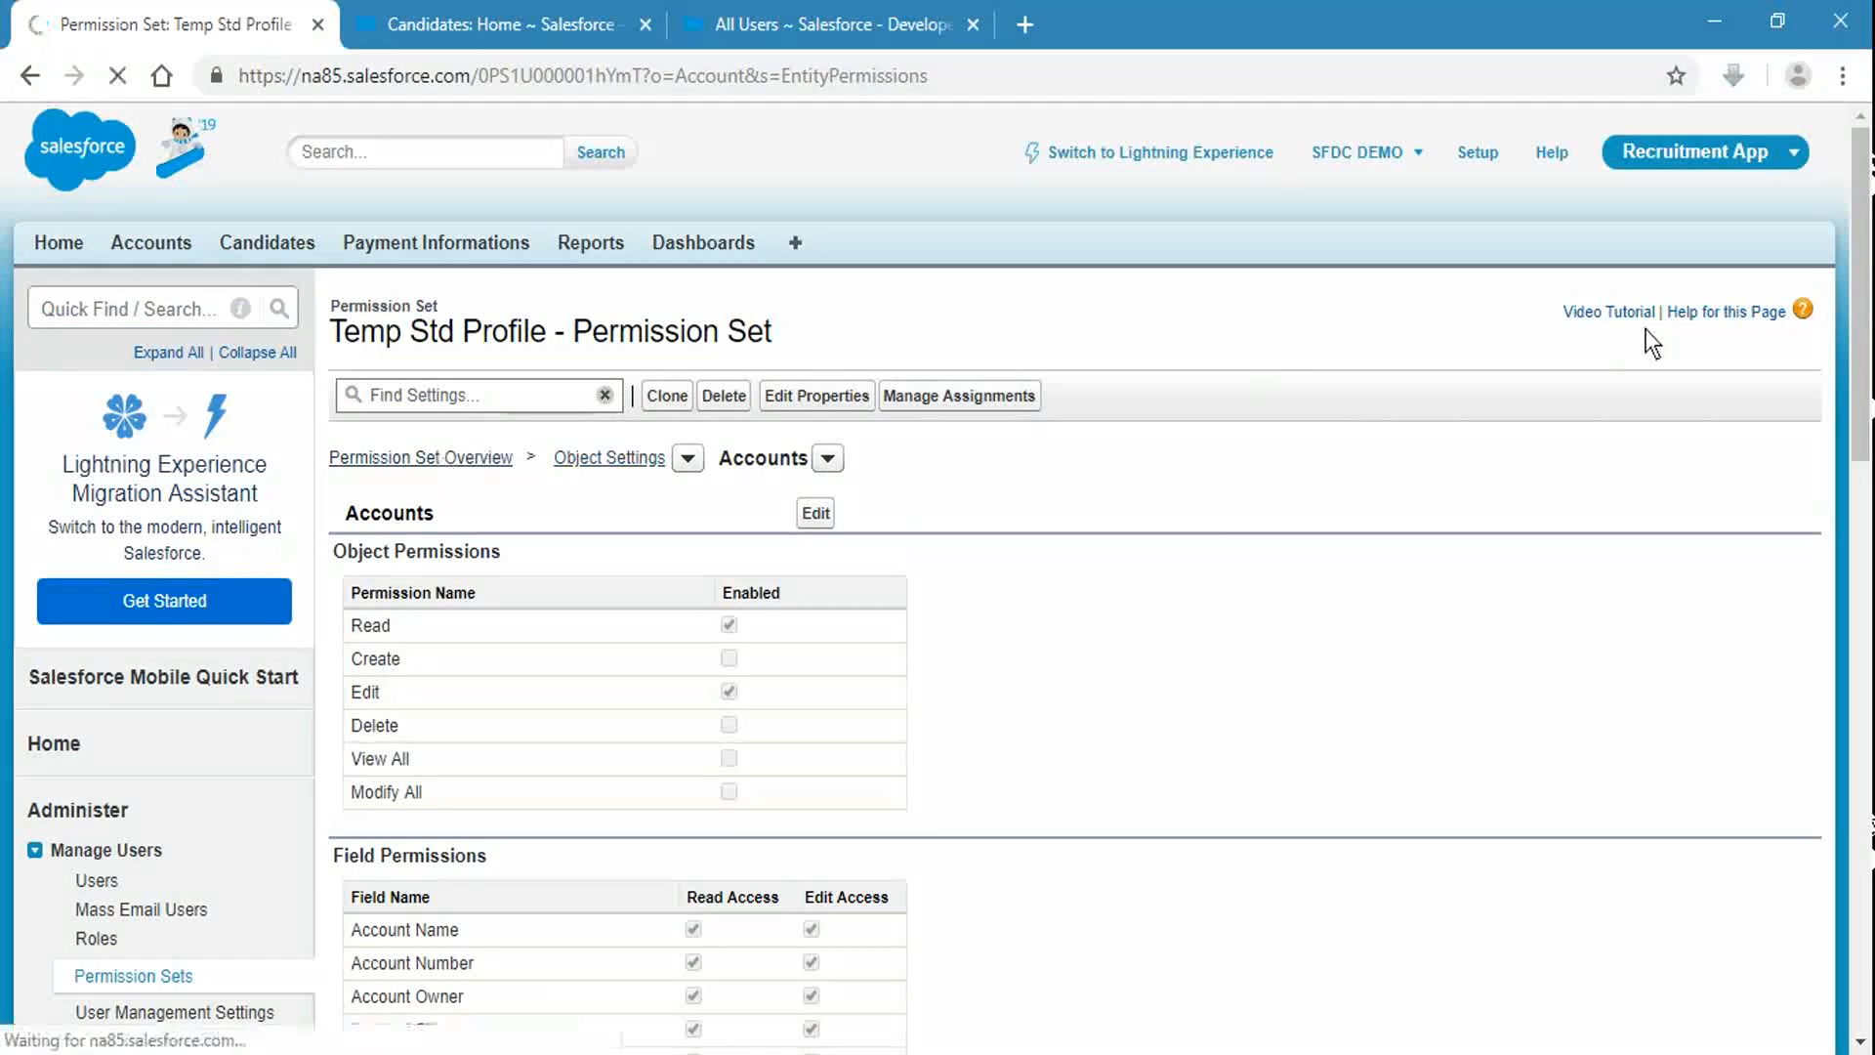
pyautogui.scroll(-3, 1119, 582)
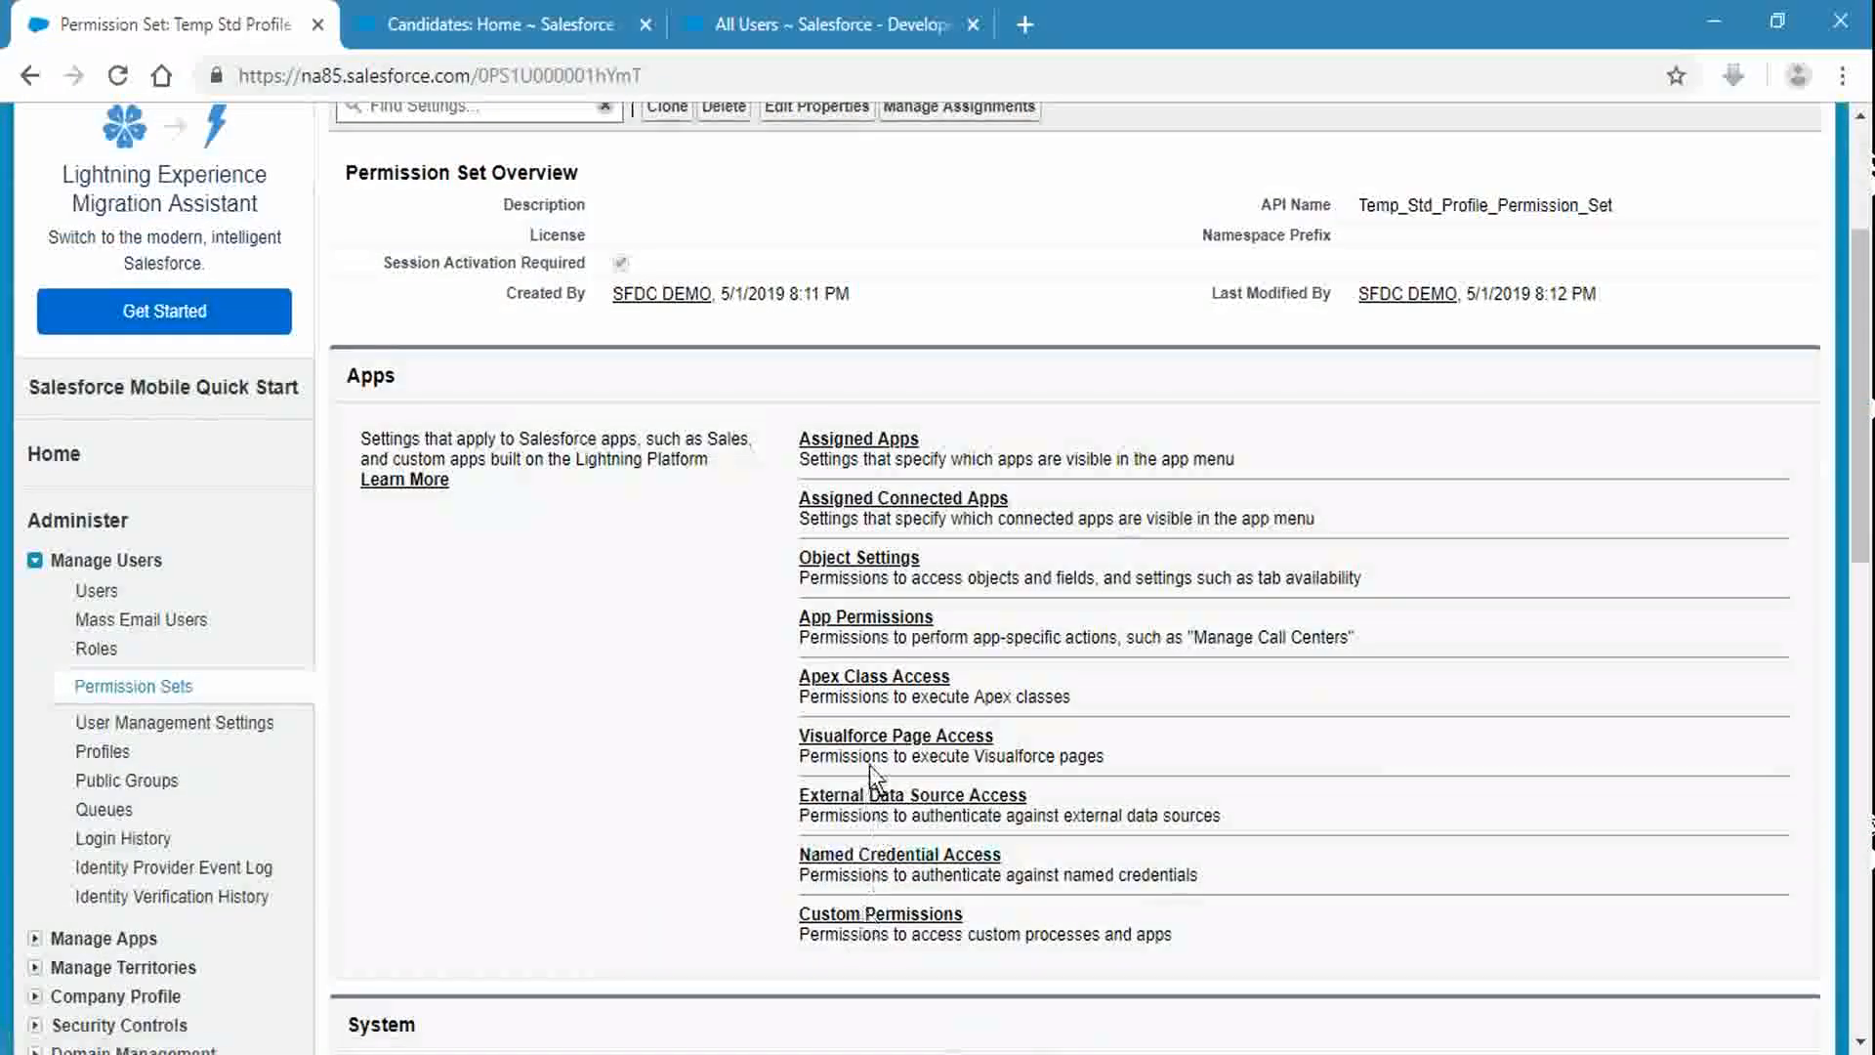
# Check the permission set's Custom Permissions, cancelling the edit without changes
pyautogui.click(891, 914)
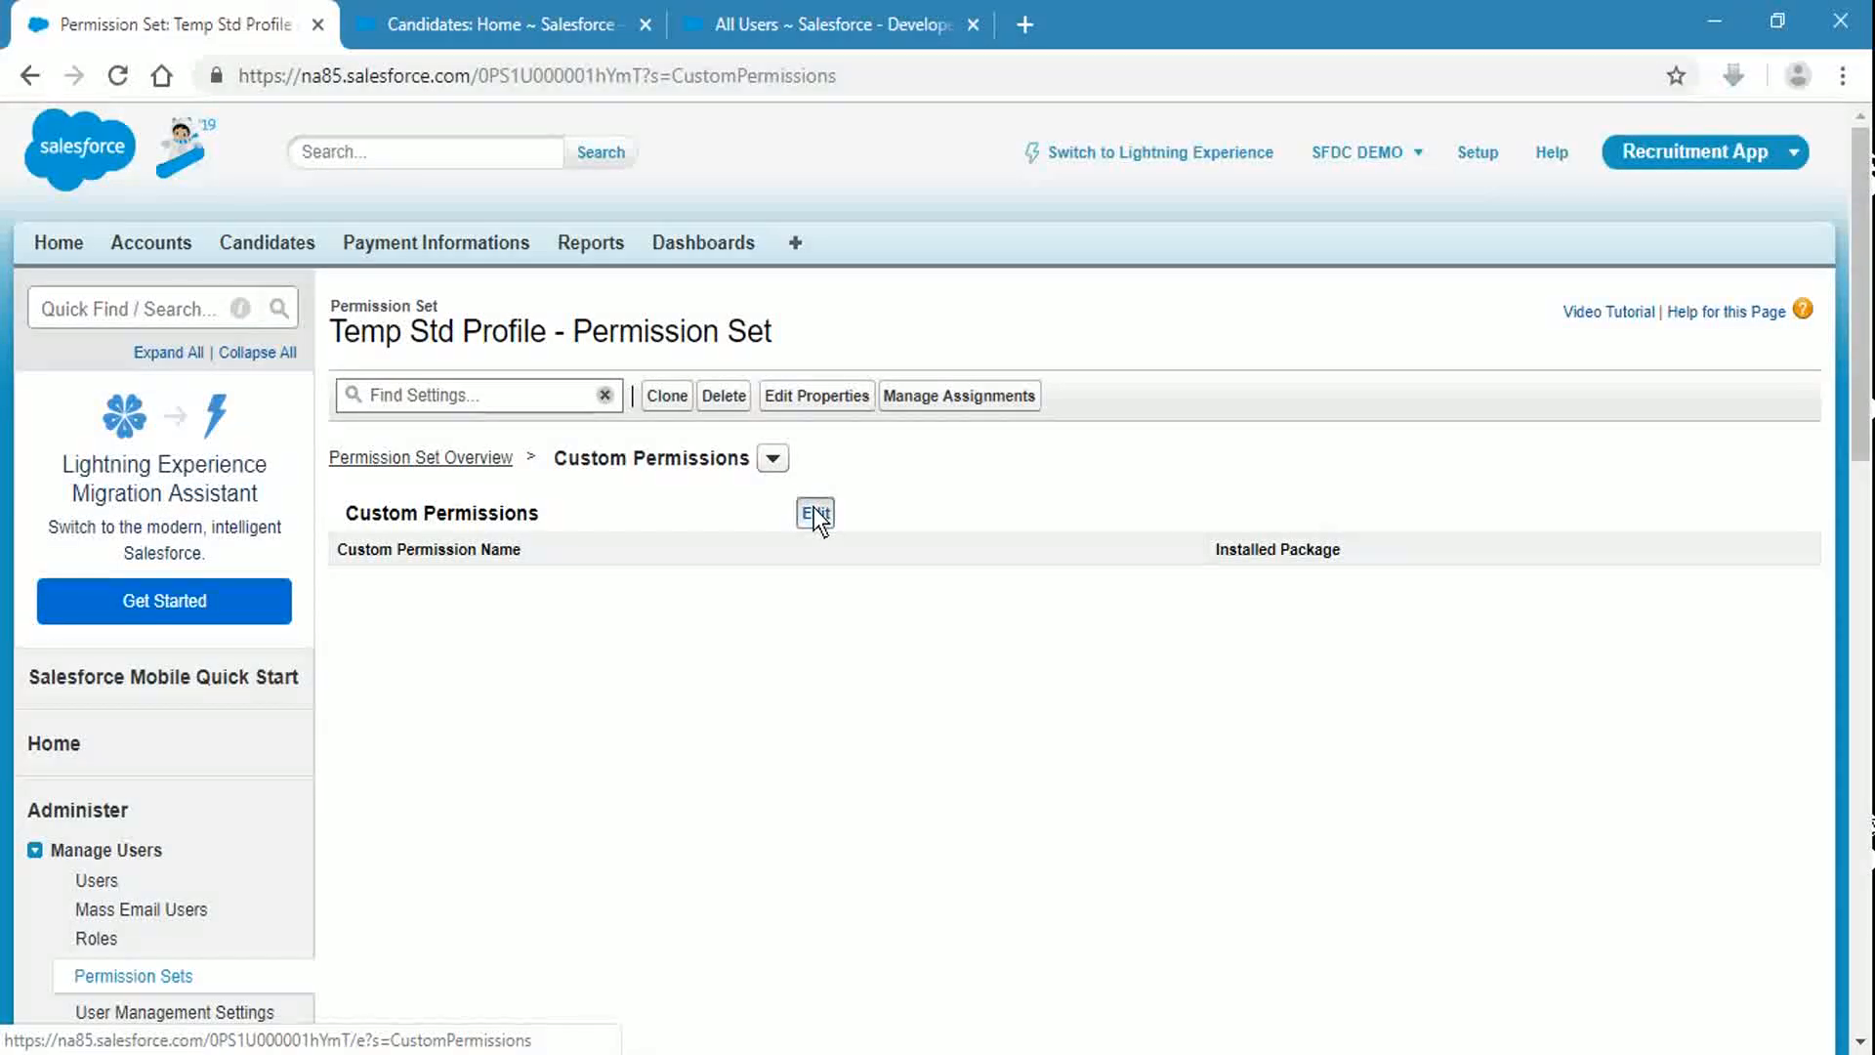
pyautogui.click(815, 513)
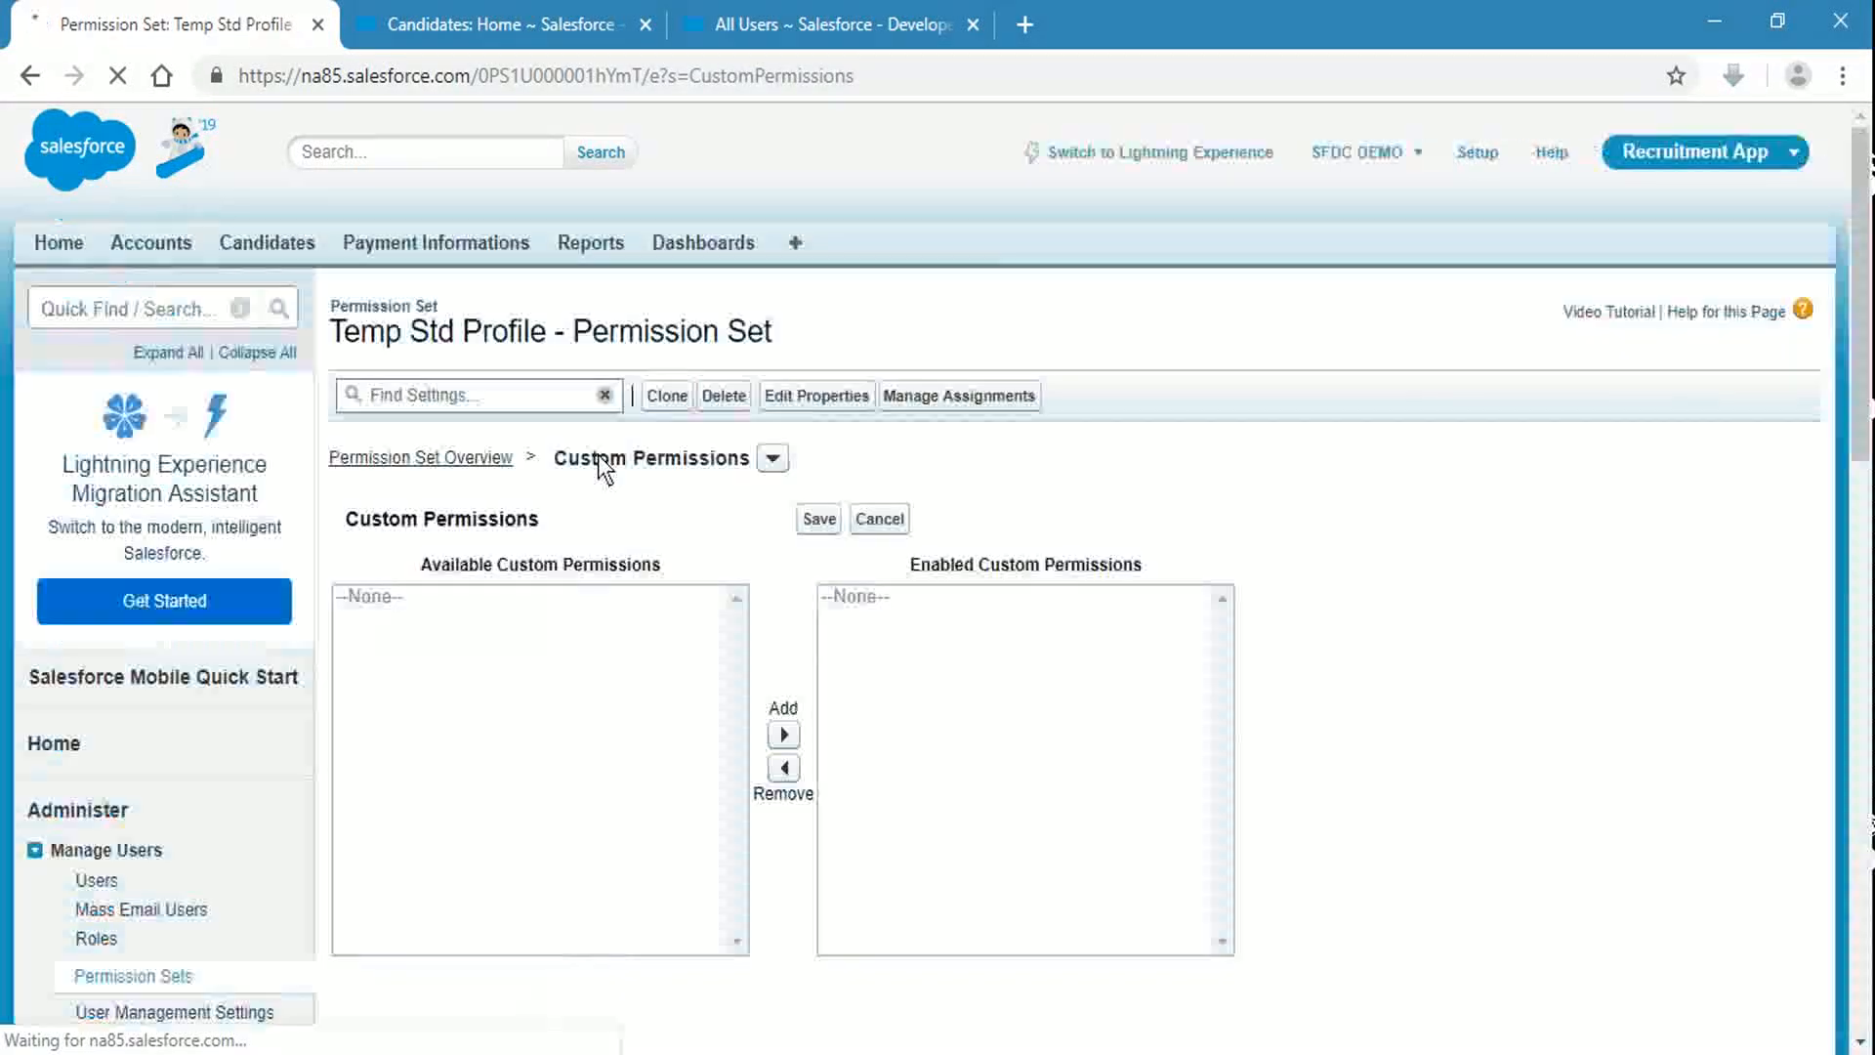
pyautogui.click(879, 519)
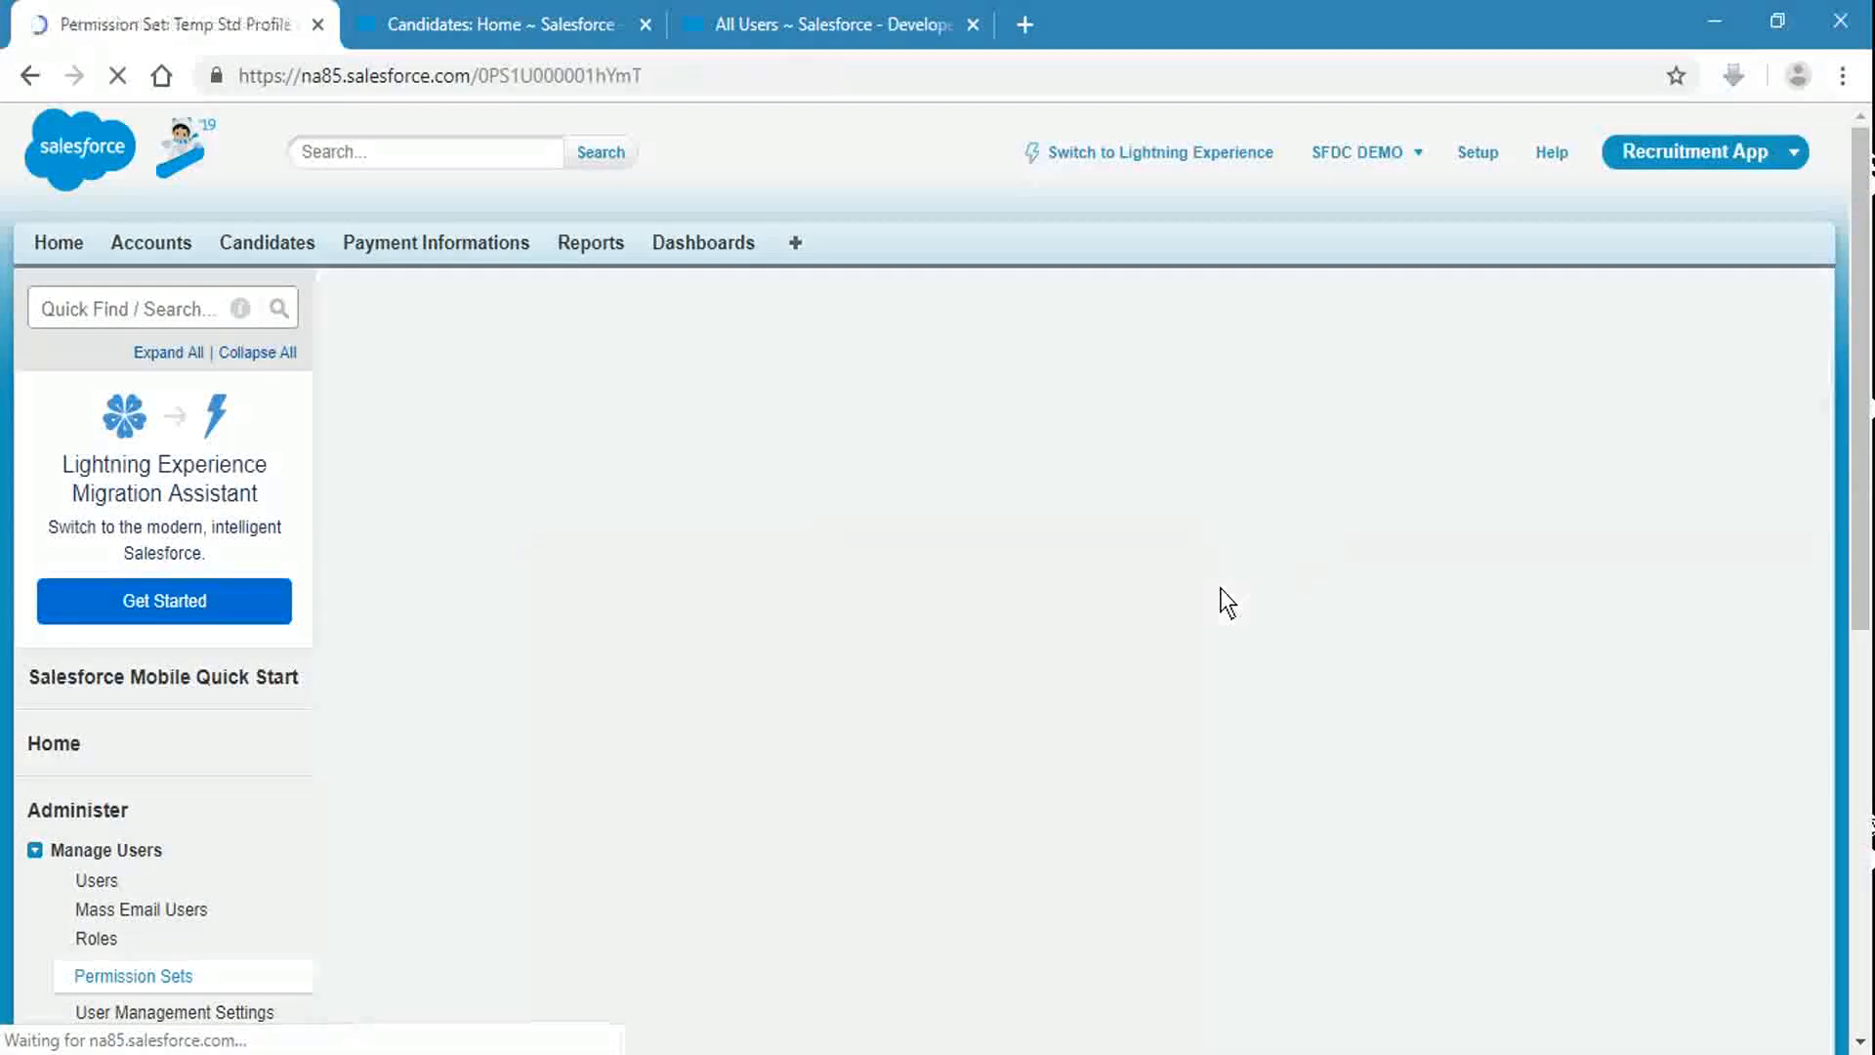
pyautogui.scroll(-3, 1226, 601)
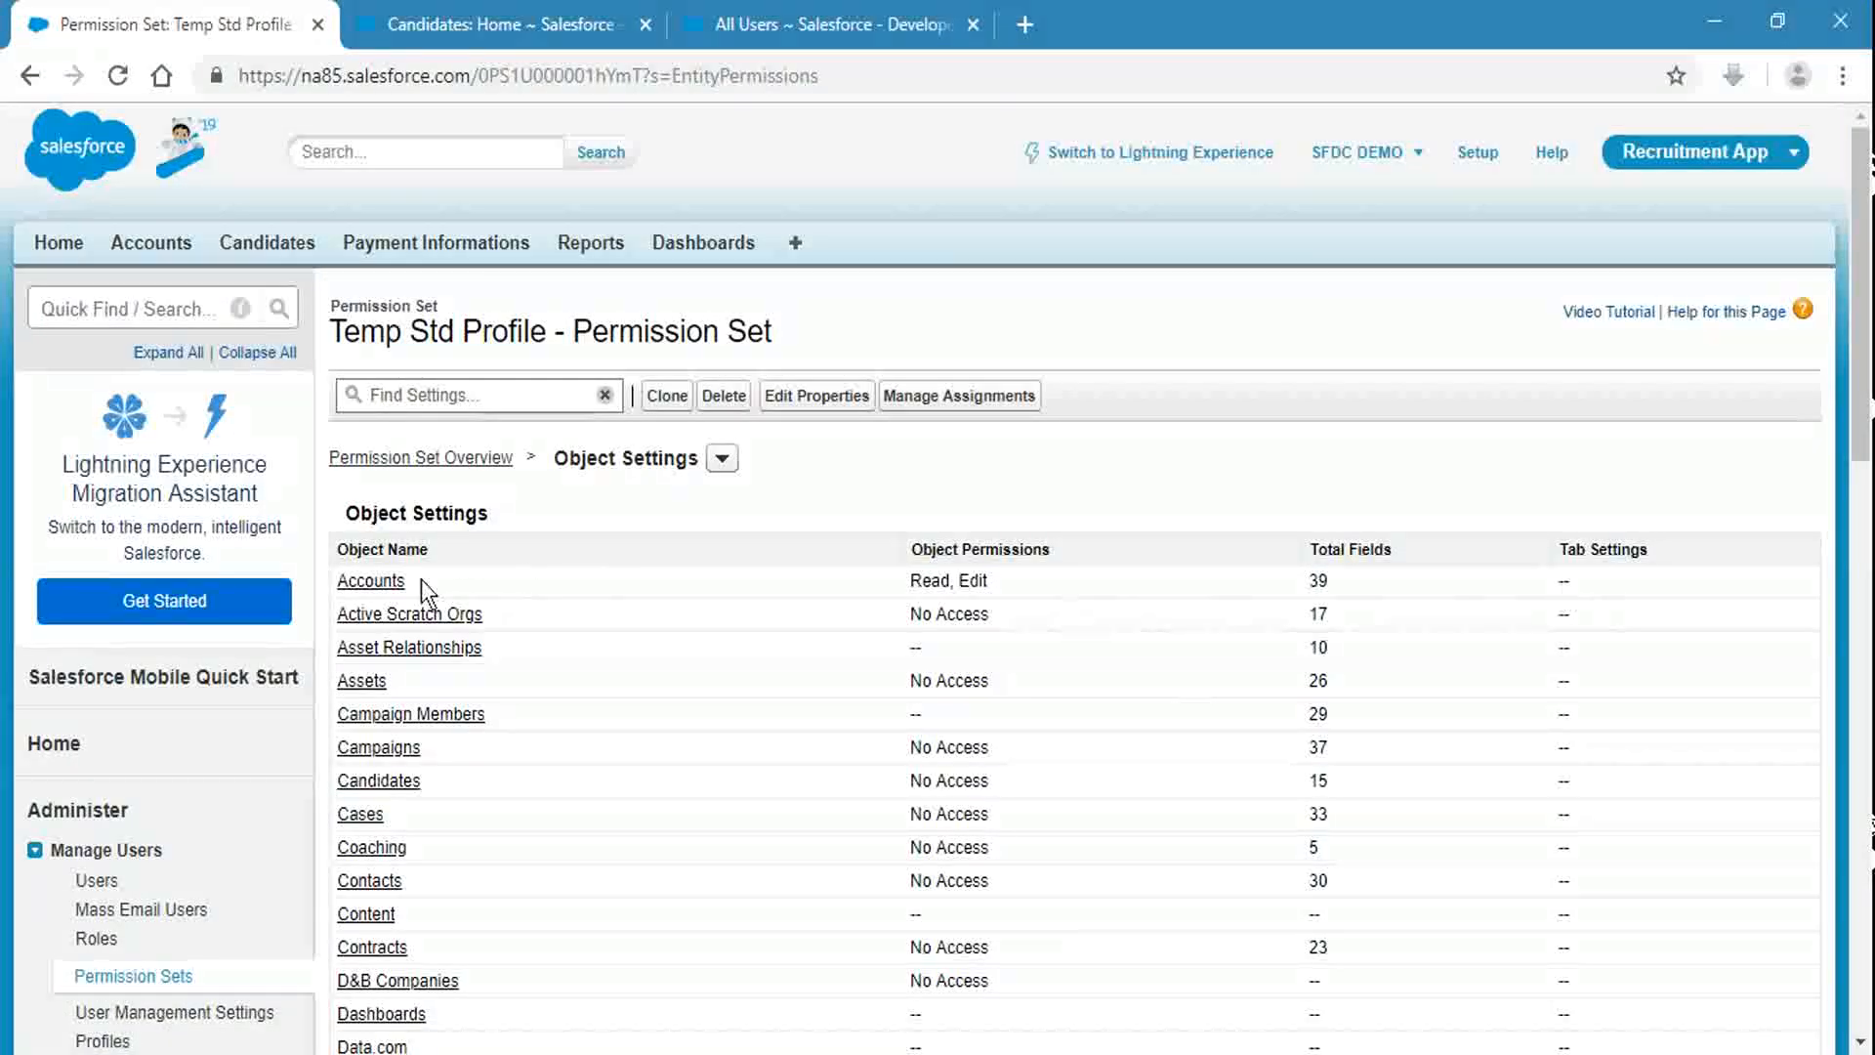
# Confirm Accounts has Read and Edit enabled, then go to the permission set's Manage Assignments
pyautogui.click(379, 578)
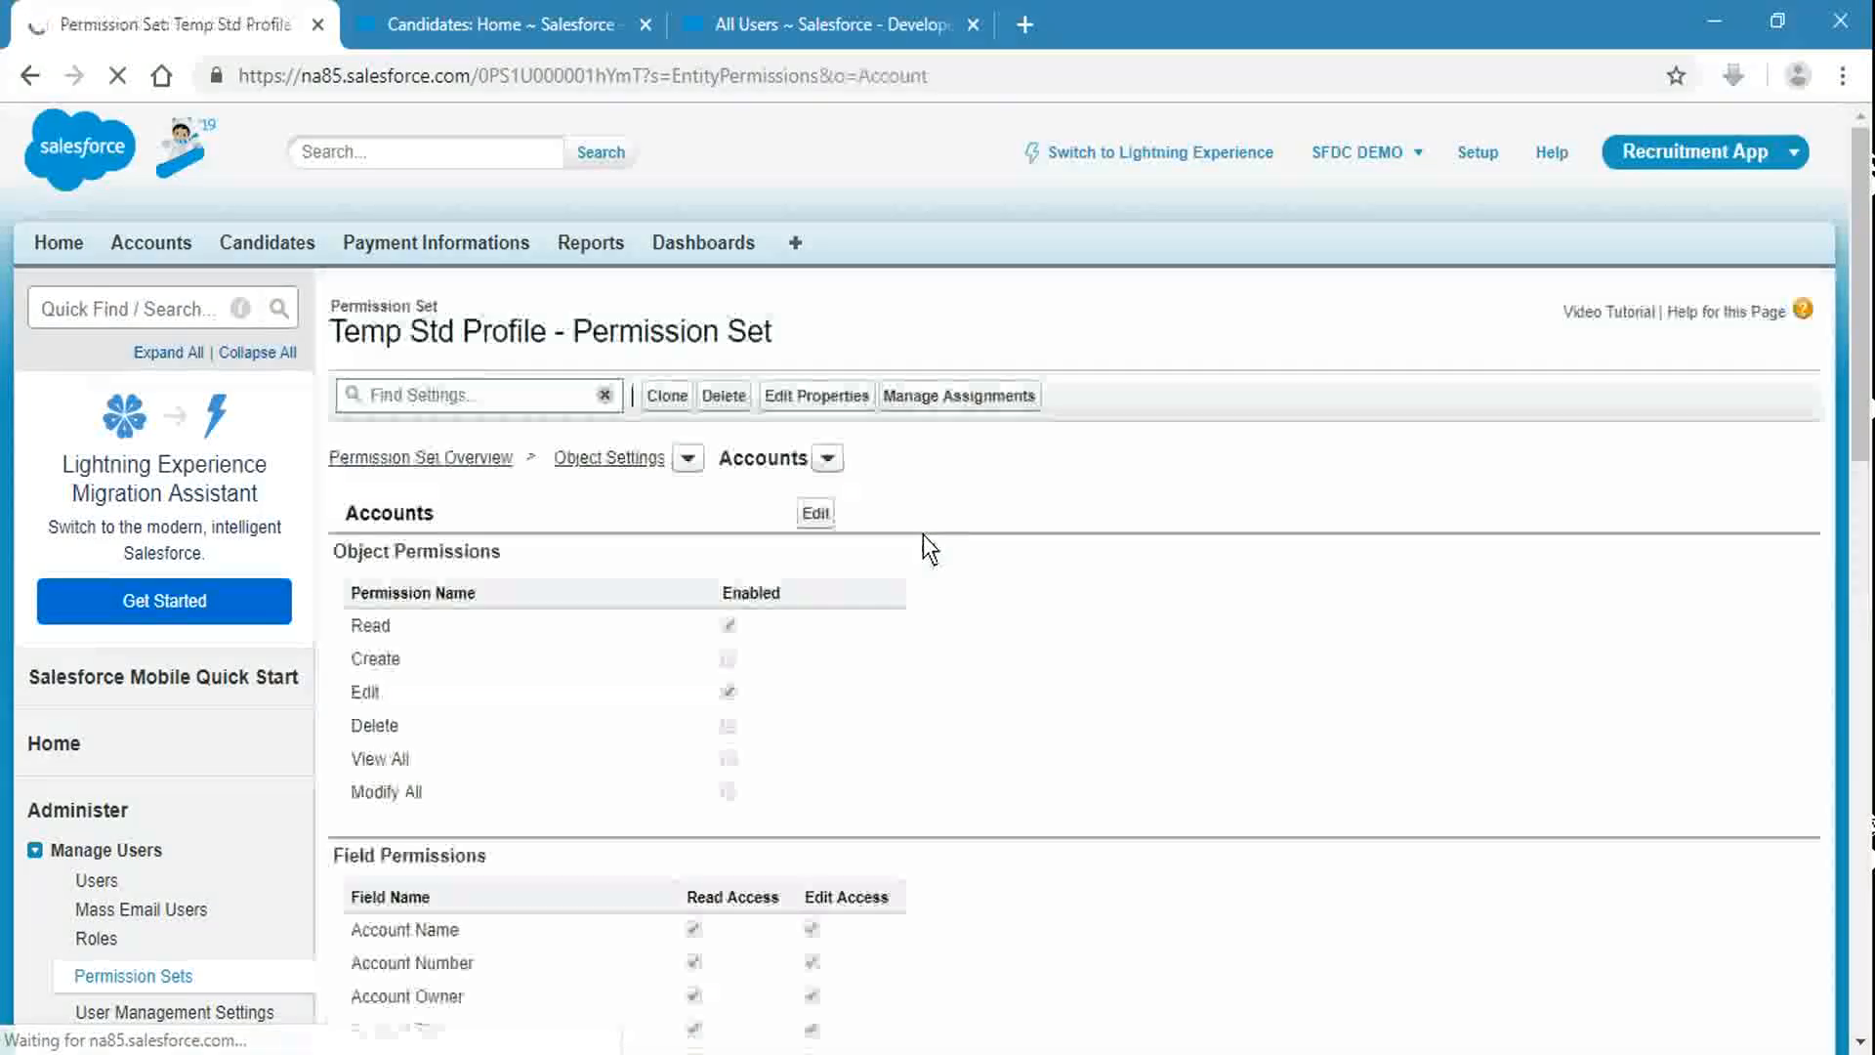
pyautogui.scroll(-3, 1012, 742)
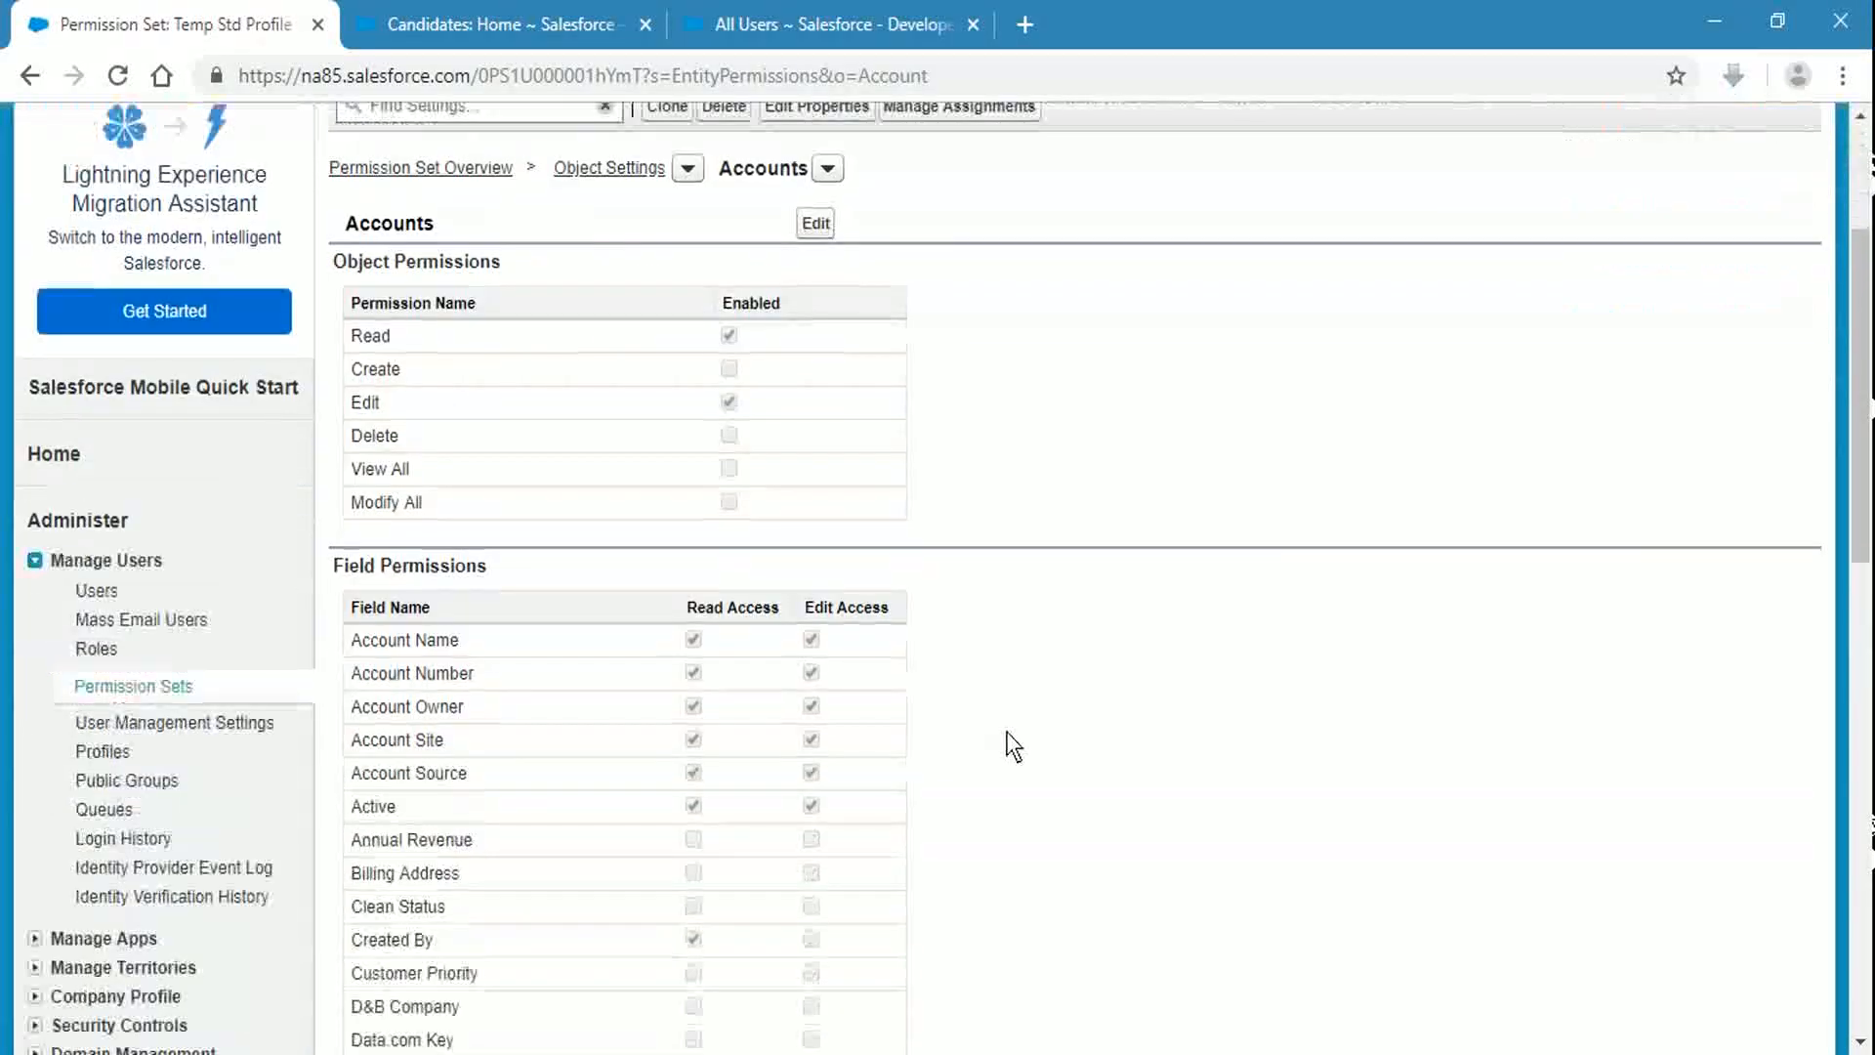
pyautogui.scroll(-12, 1012, 743)
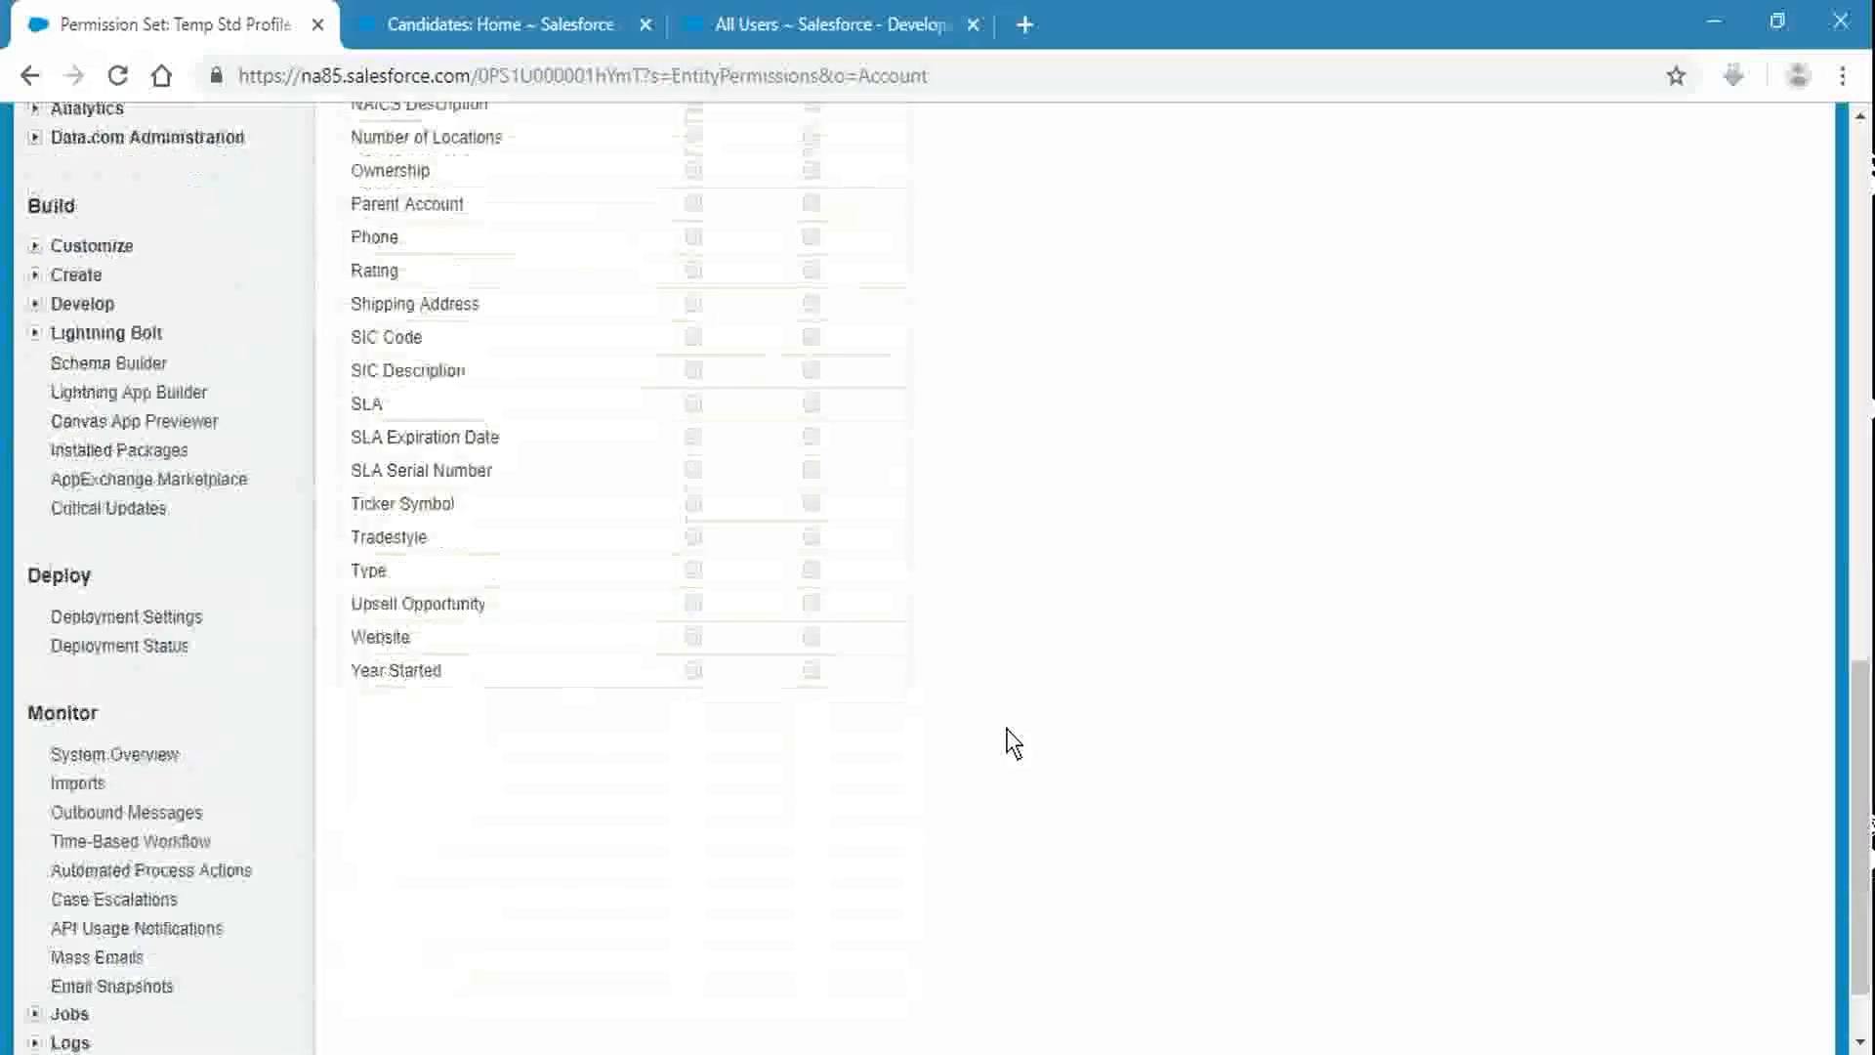
pyautogui.scroll(15, 1012, 743)
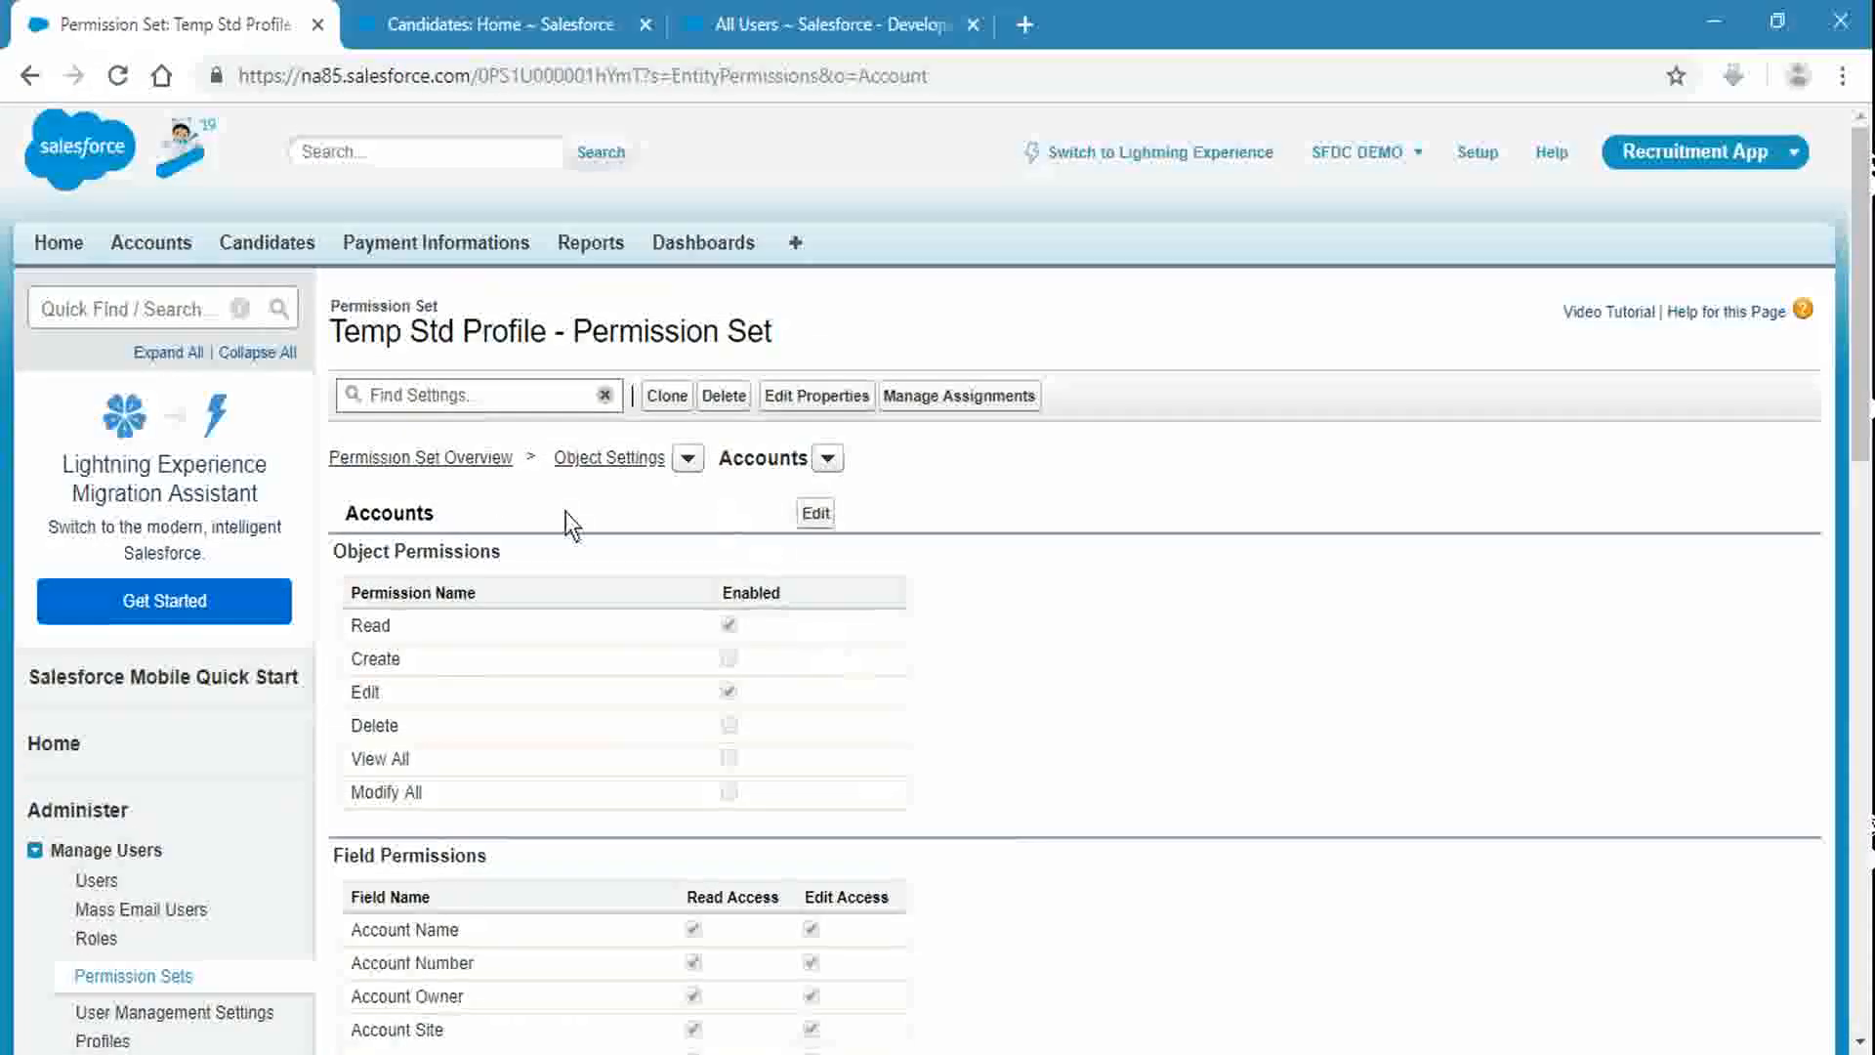
pyautogui.click(1013, 394)
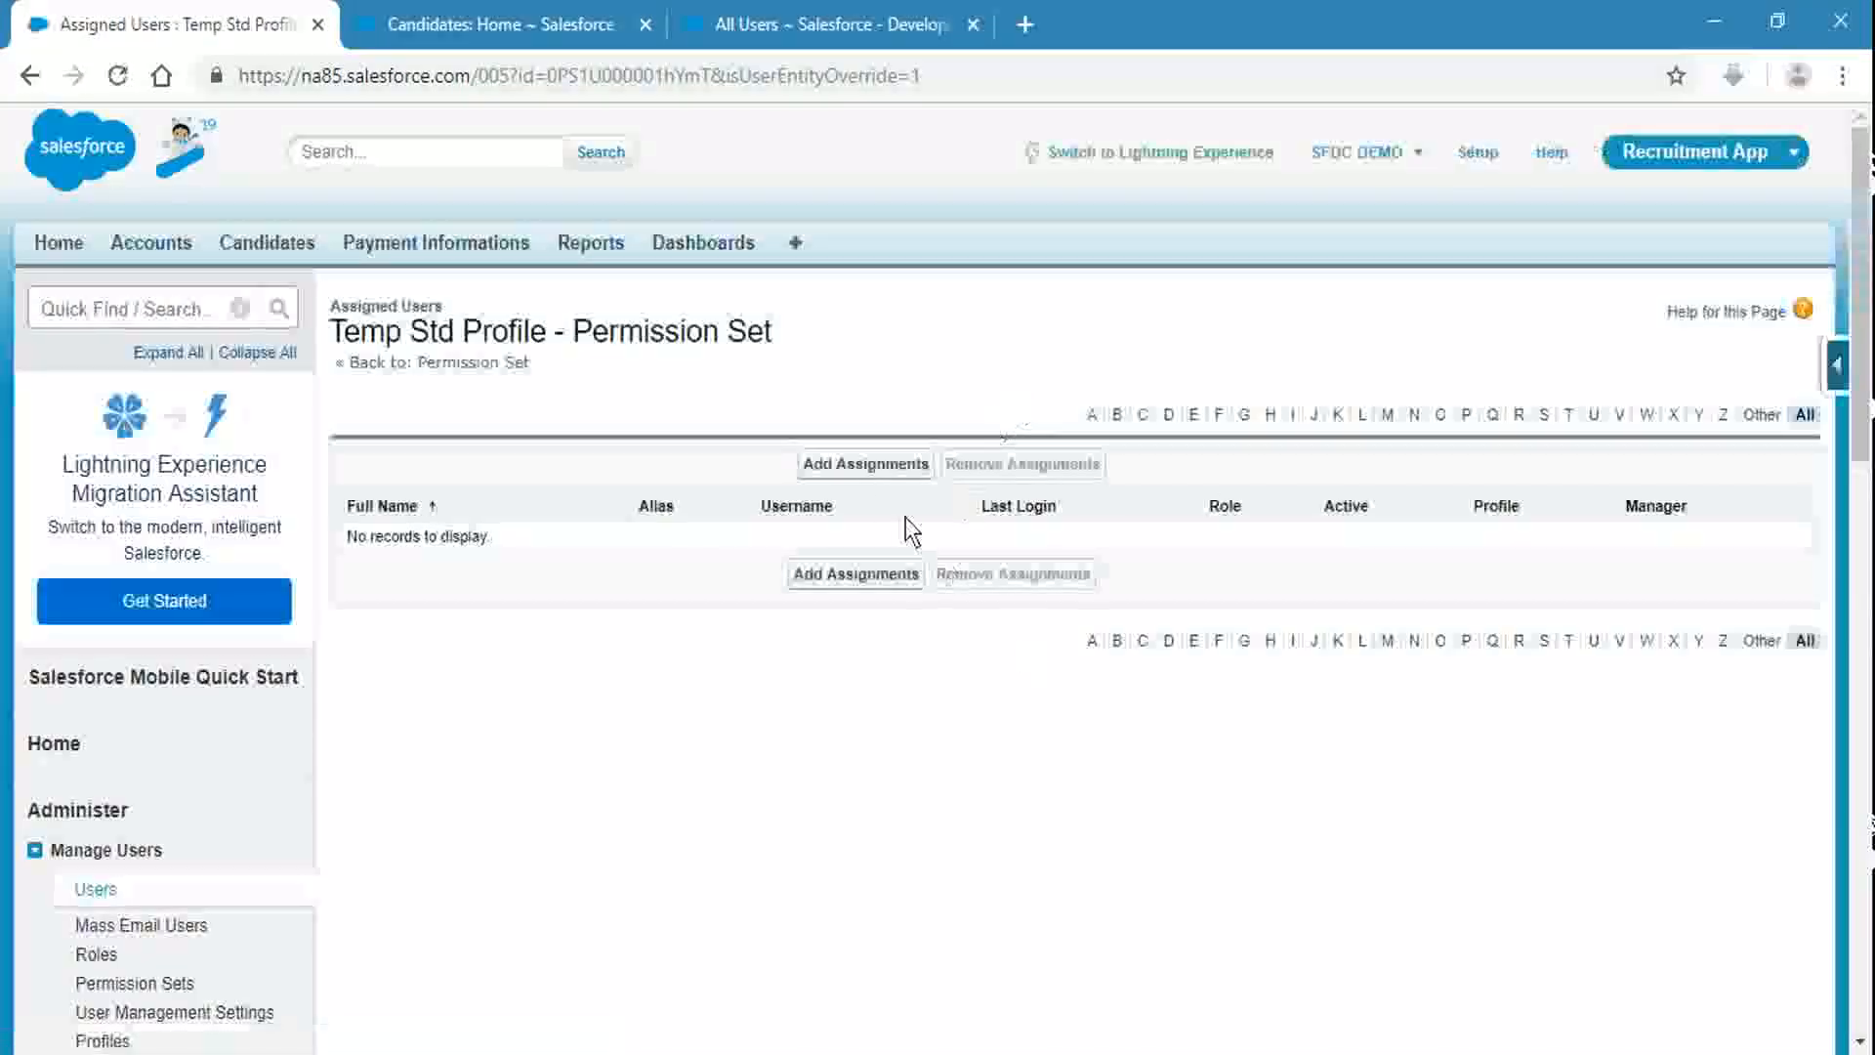
# Assign the Temp Std Profile permission set to the test user
pyautogui.click(867, 463)
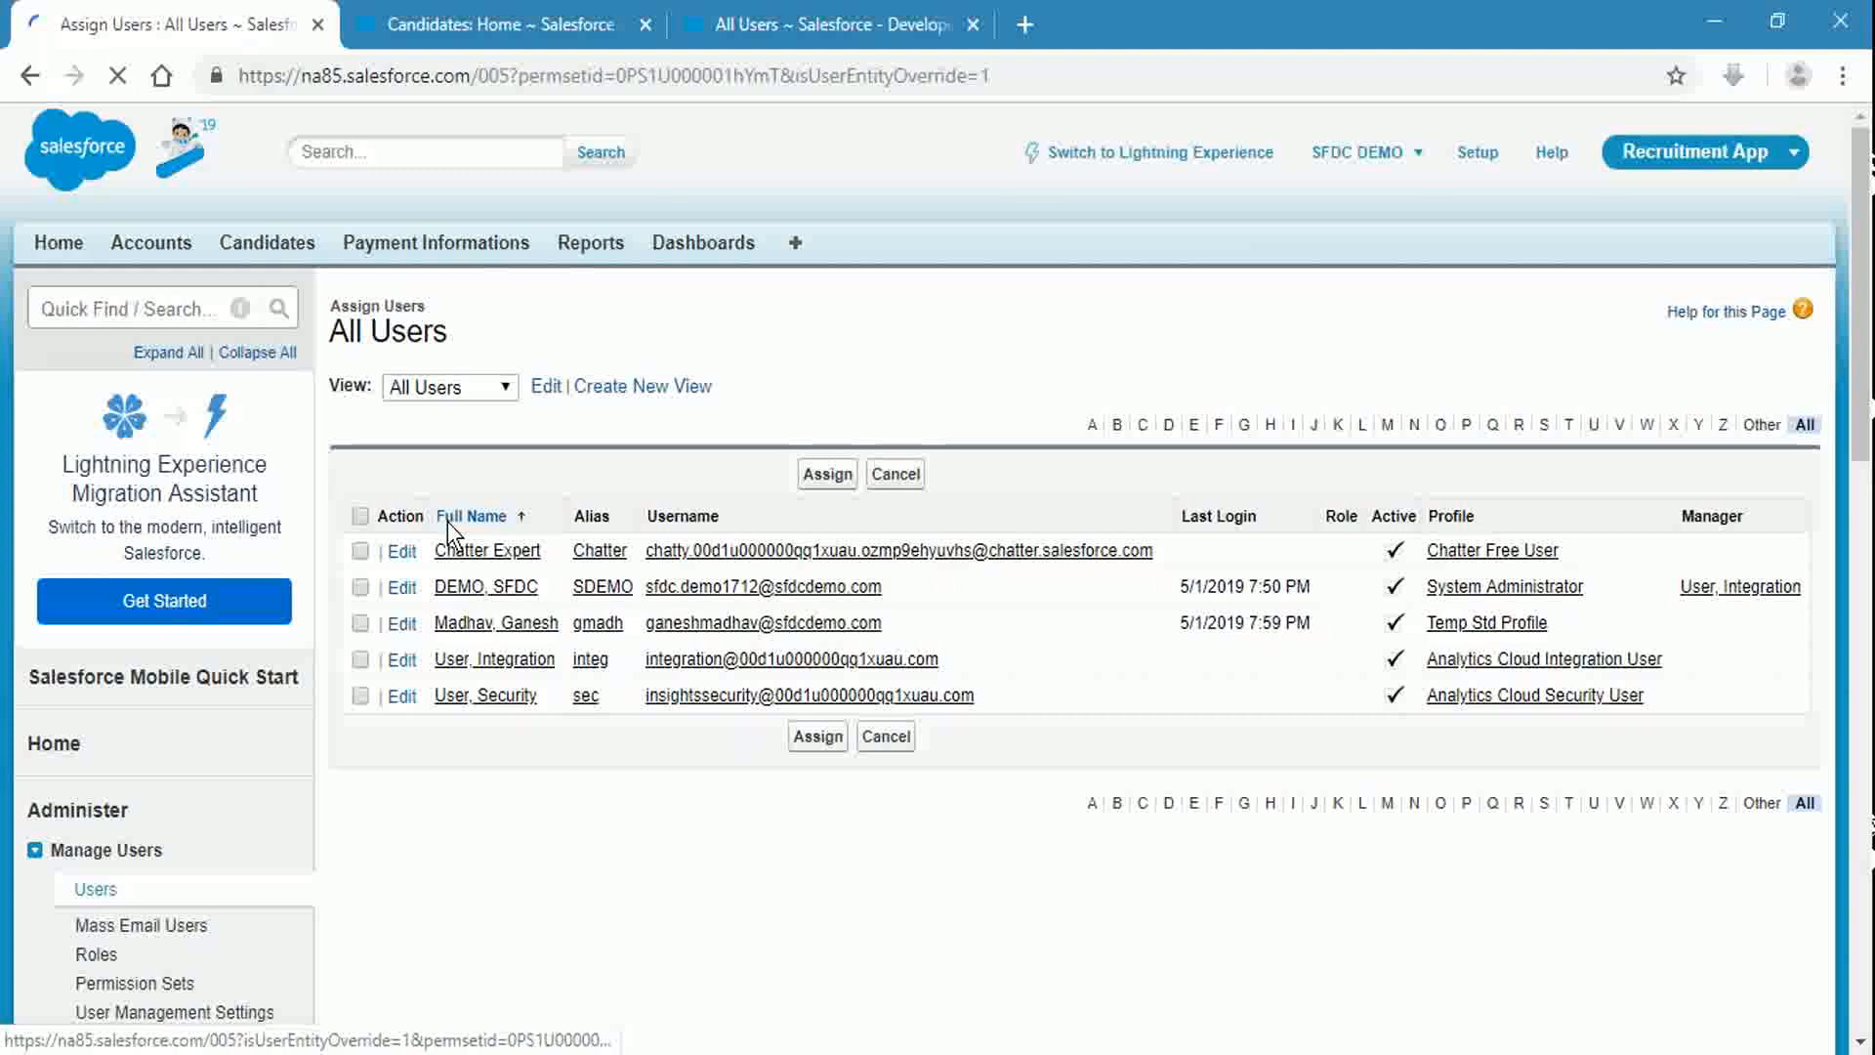
pyautogui.click(360, 623)
pyautogui.click(827, 474)
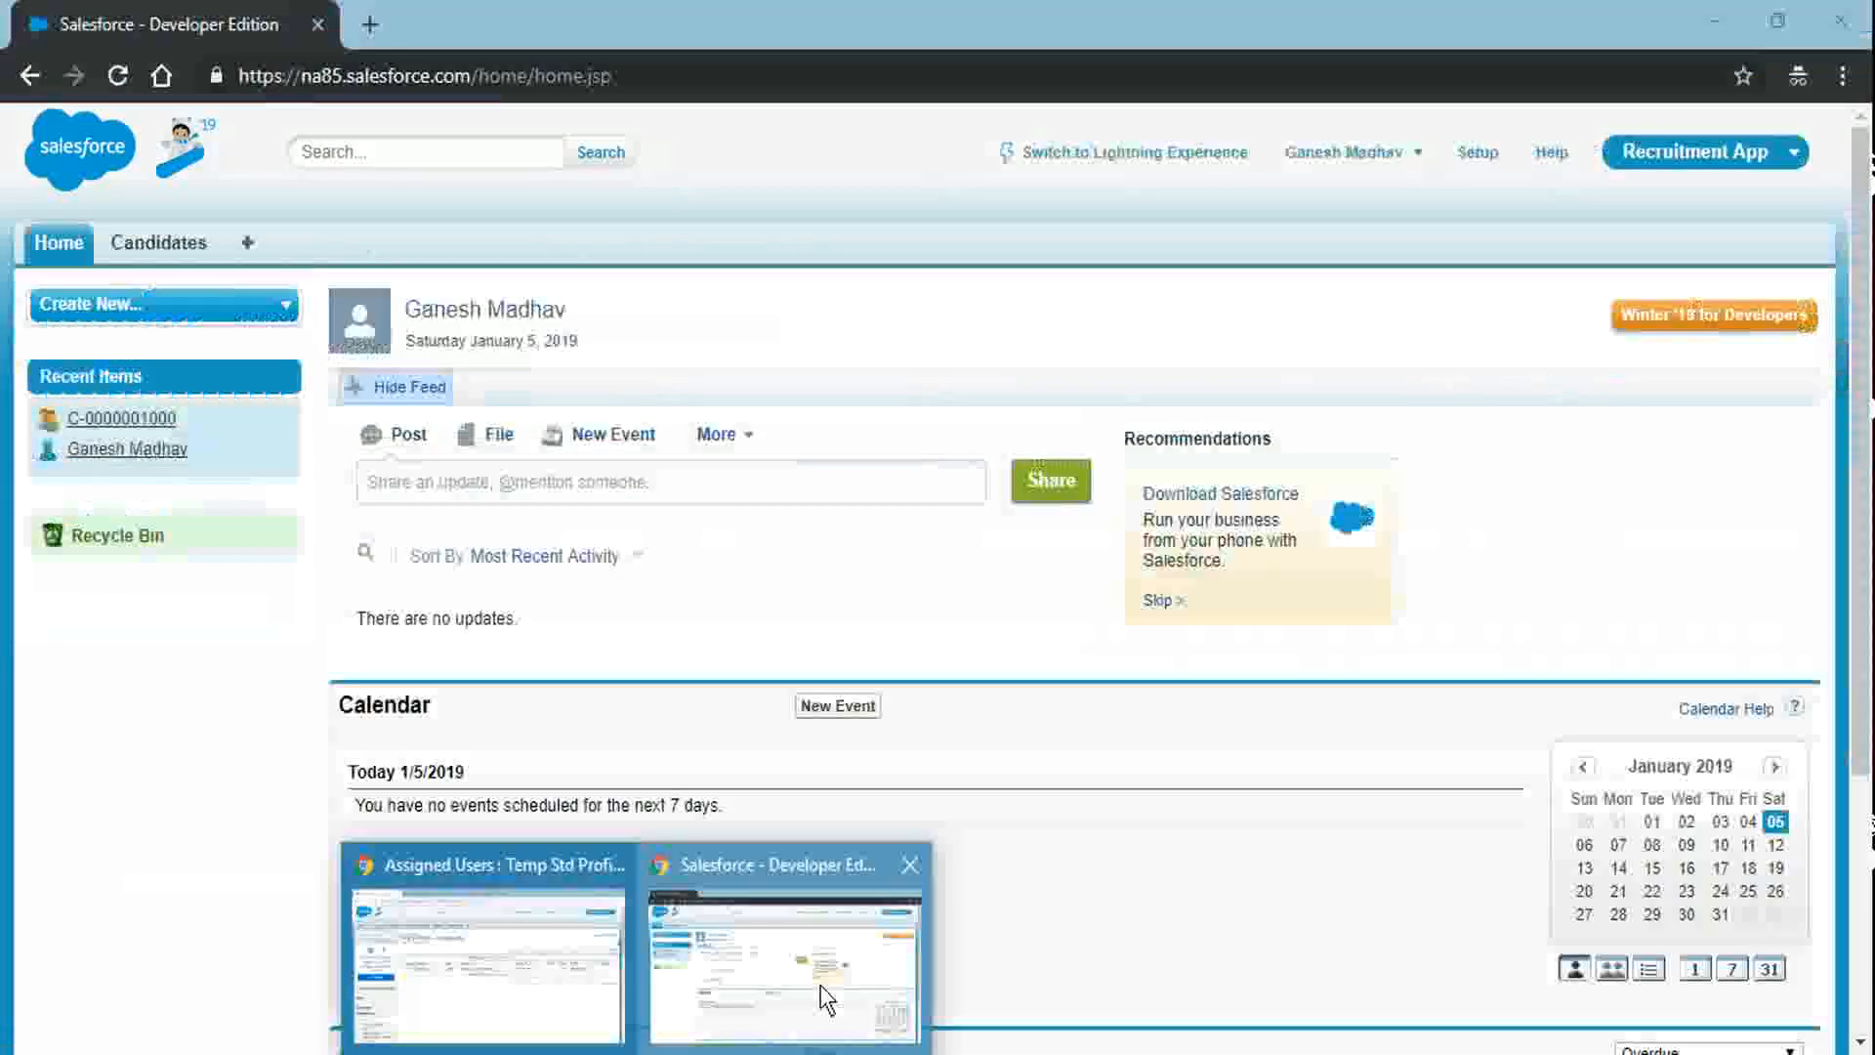
# Reload the test user's home page, then return to the permission set
pyautogui.click(827, 1001)
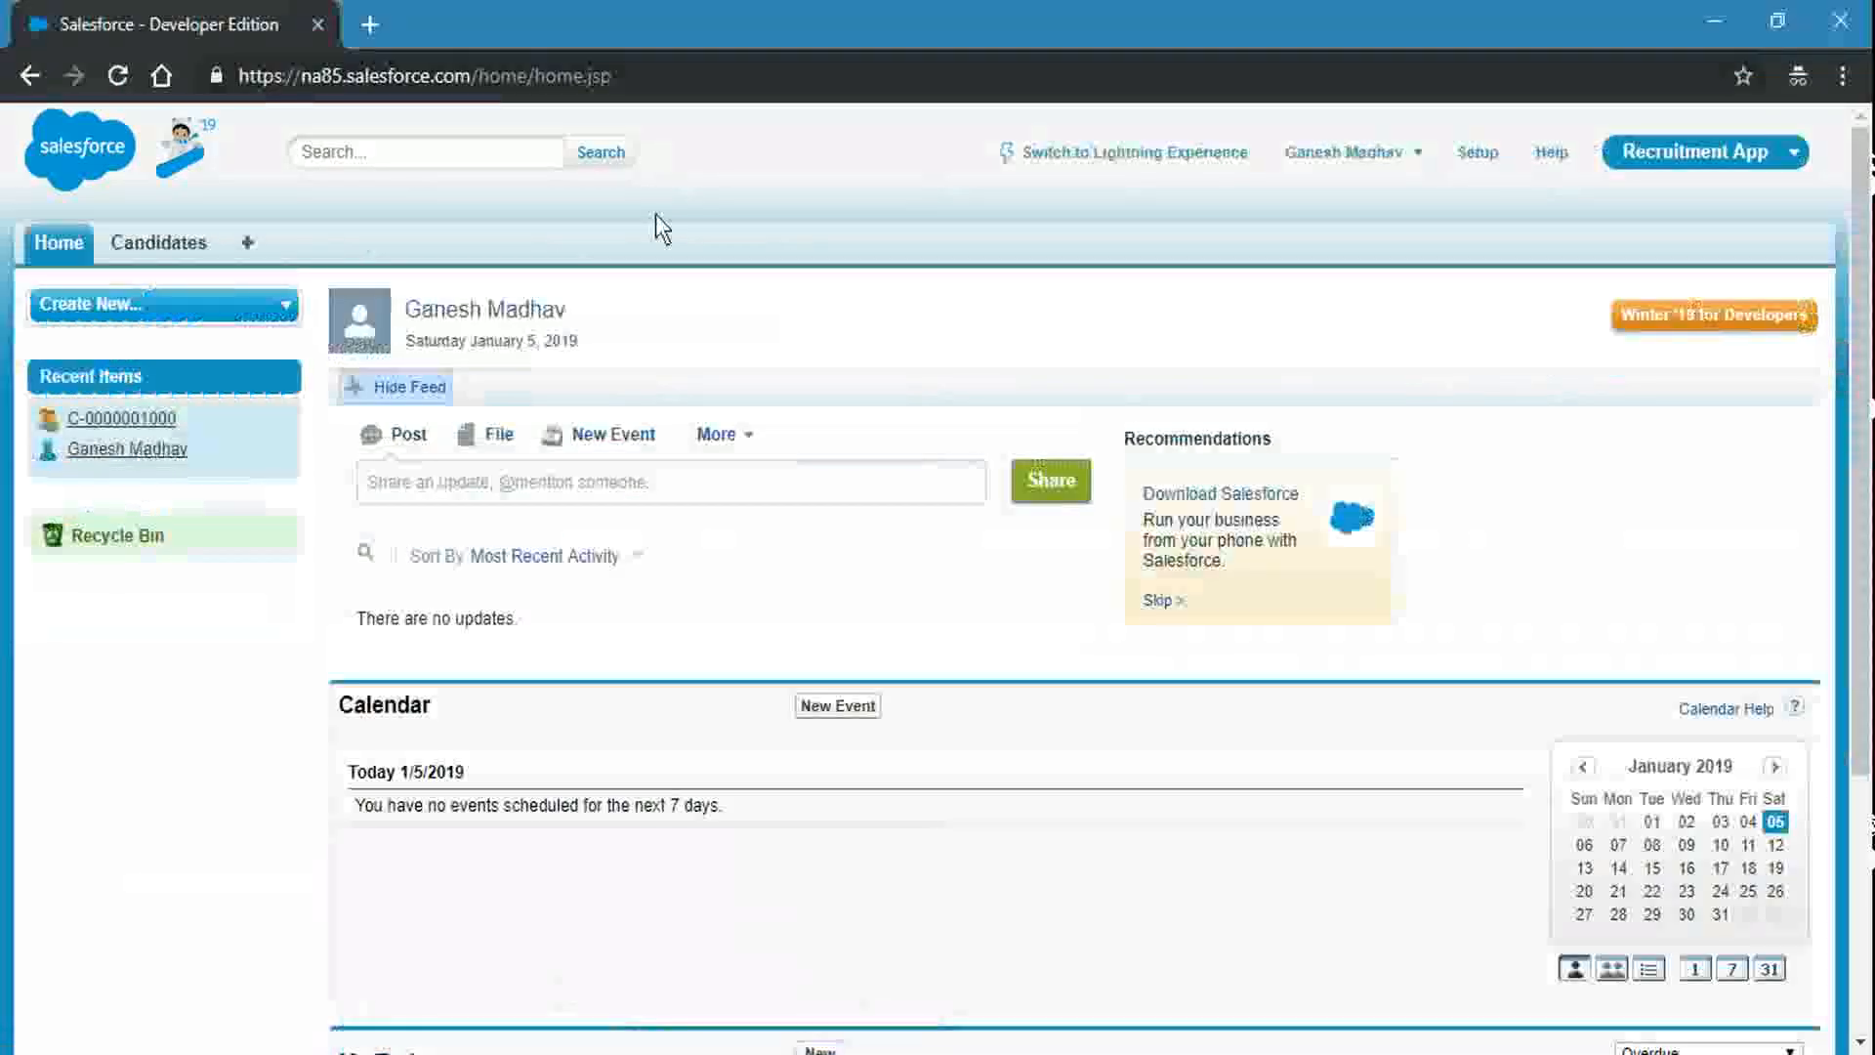
pyautogui.click(630, 77)
pyautogui.press('Return')
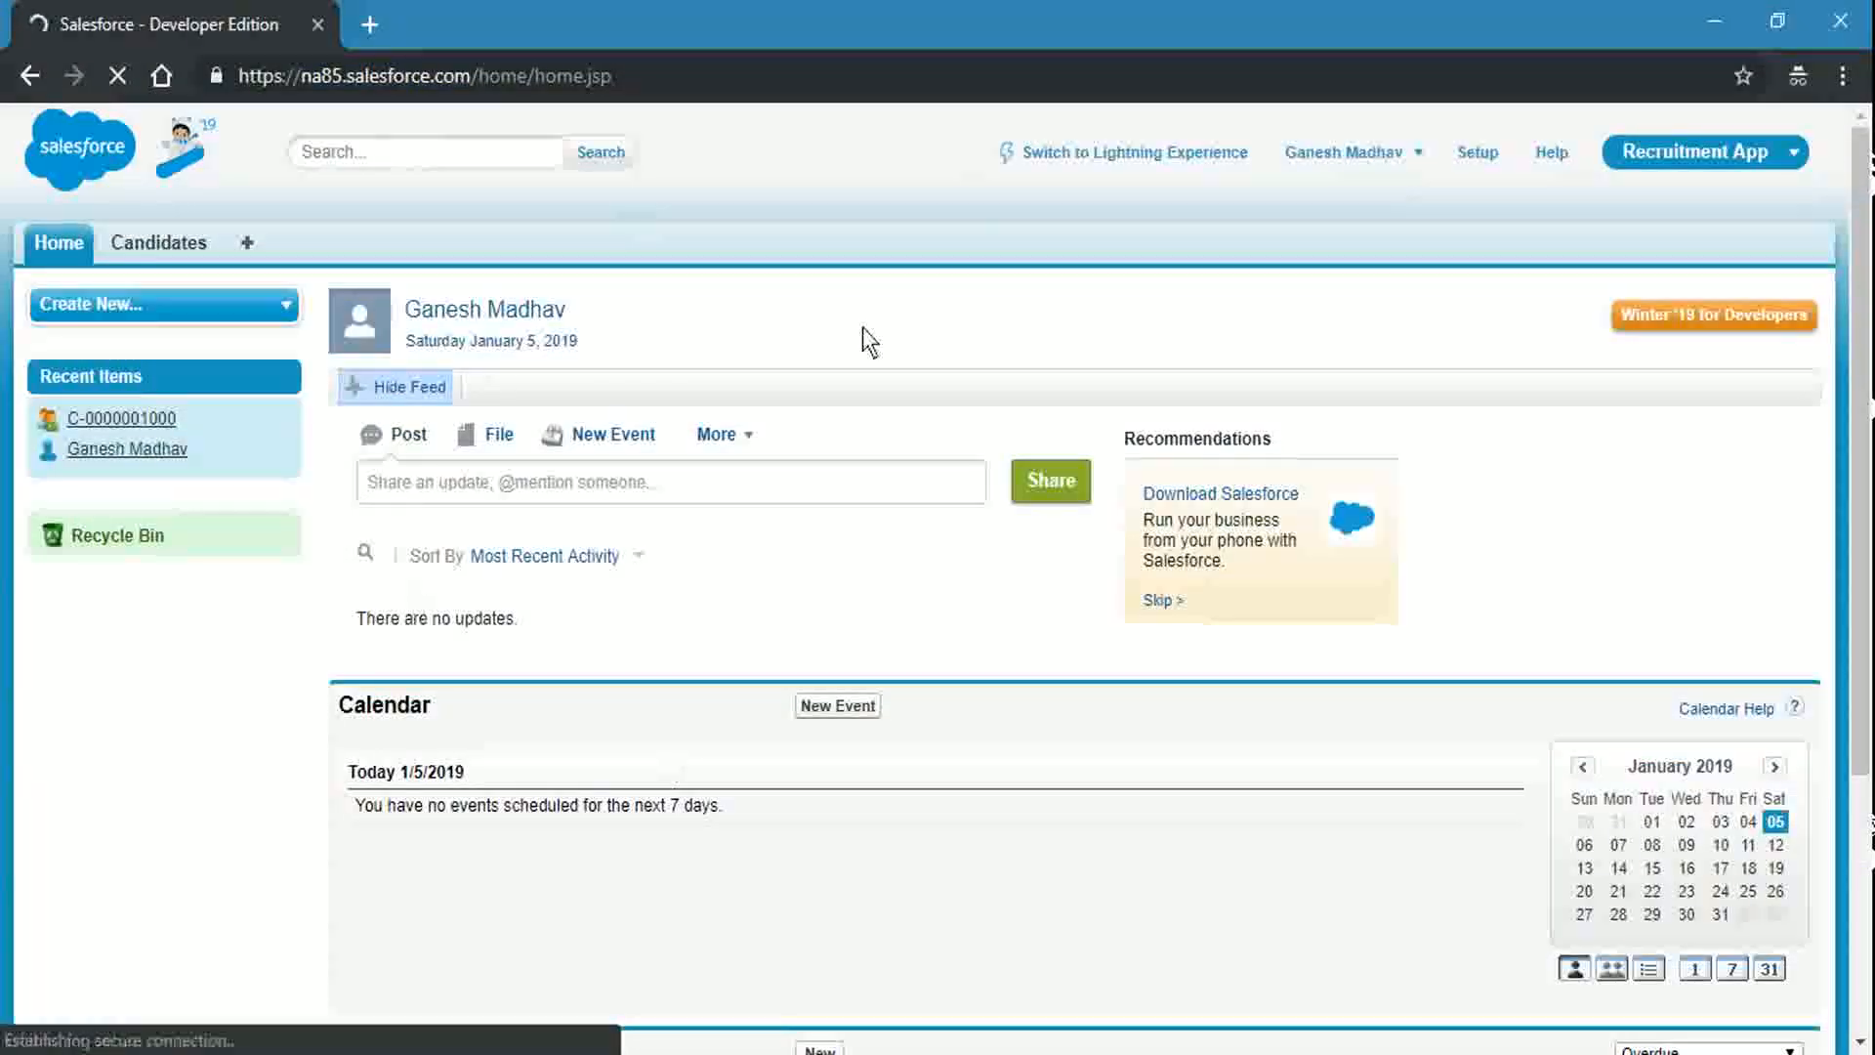
pyautogui.click(636, 1053)
pyautogui.click(486, 952)
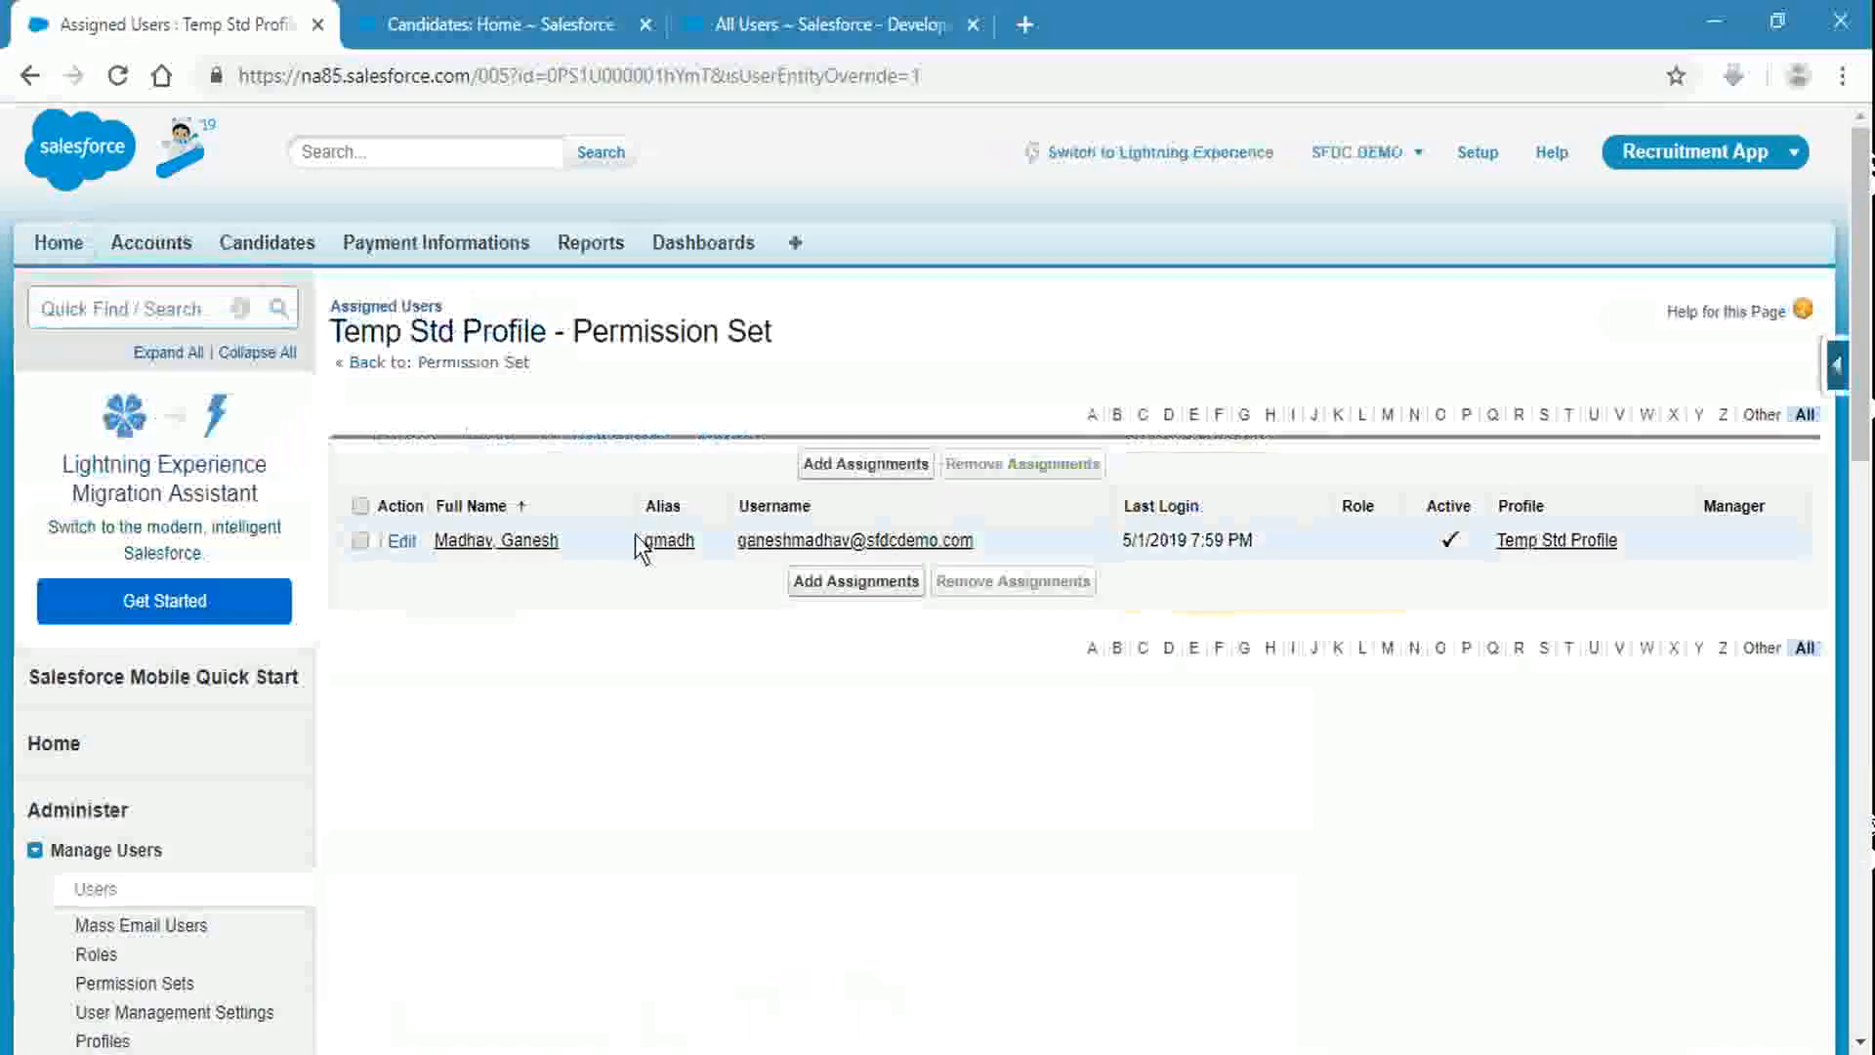
pyautogui.click(427, 366)
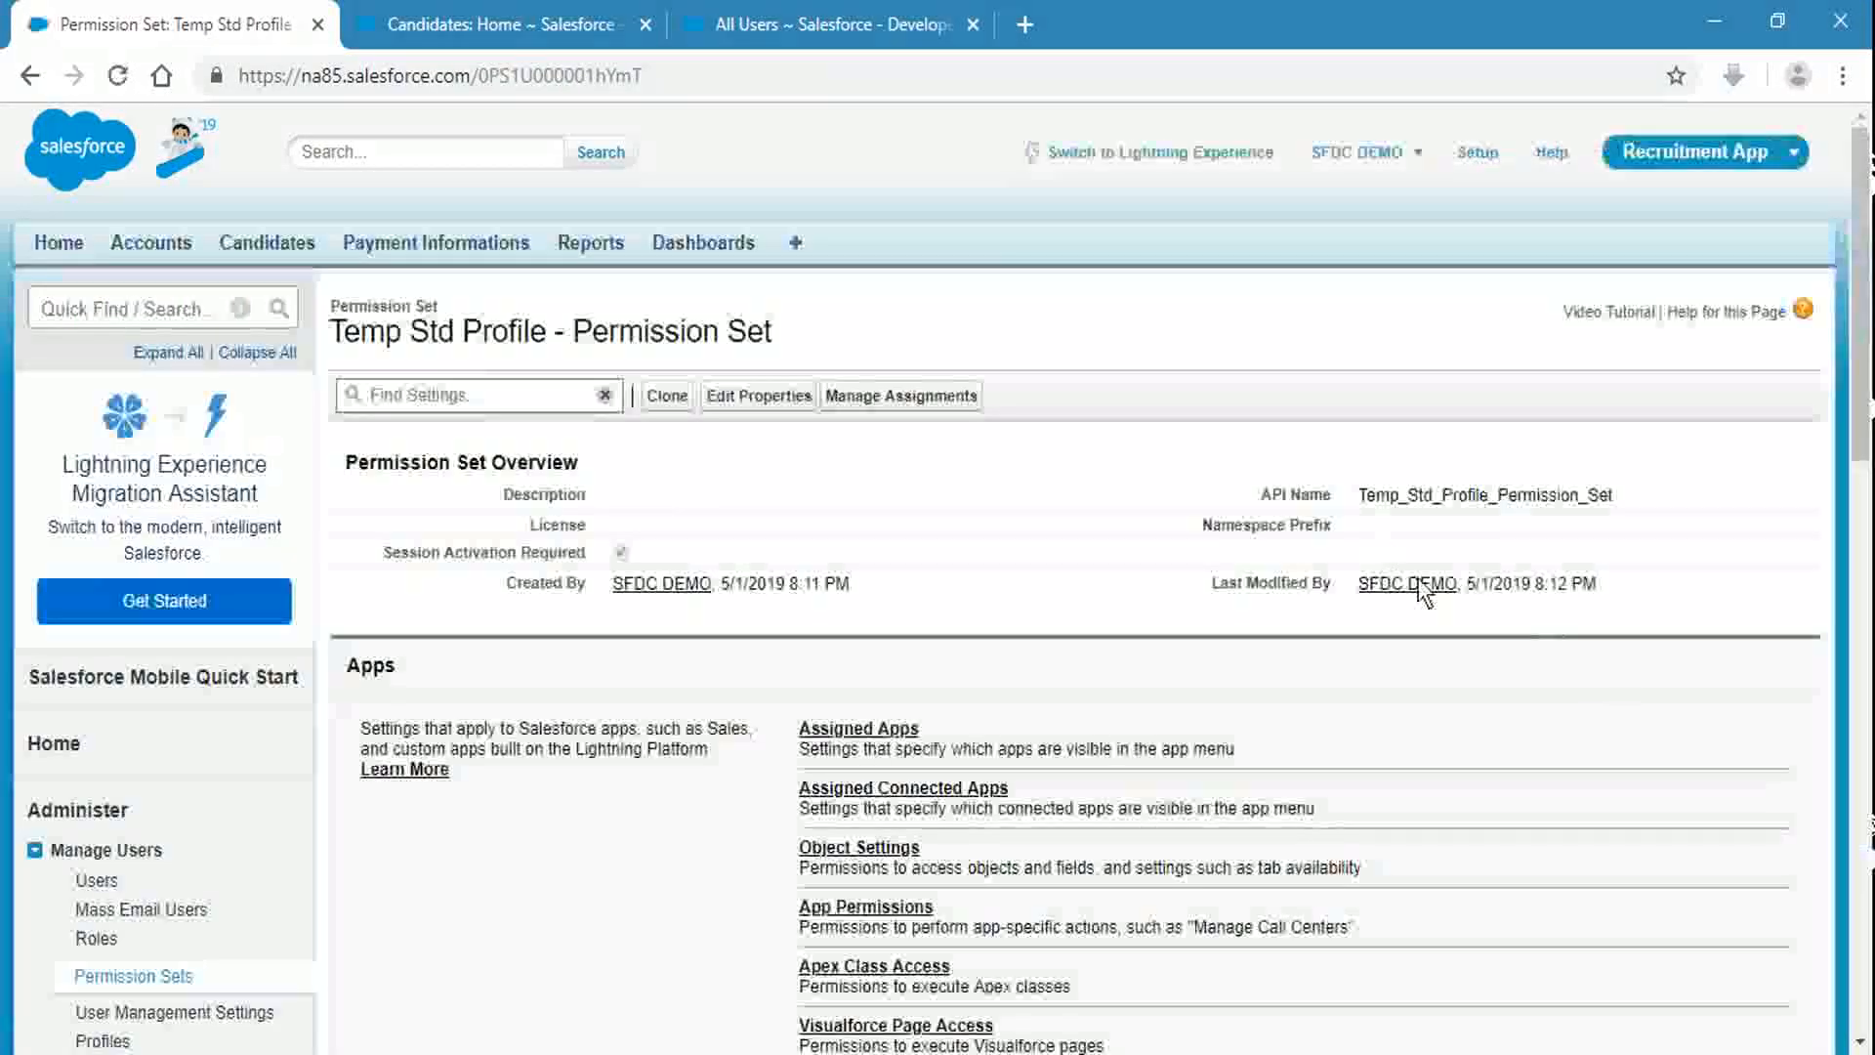
# Review the permission set's Assigned Apps and return to the overview
pyautogui.scroll(-1, 1406, 586)
pyautogui.click(851, 590)
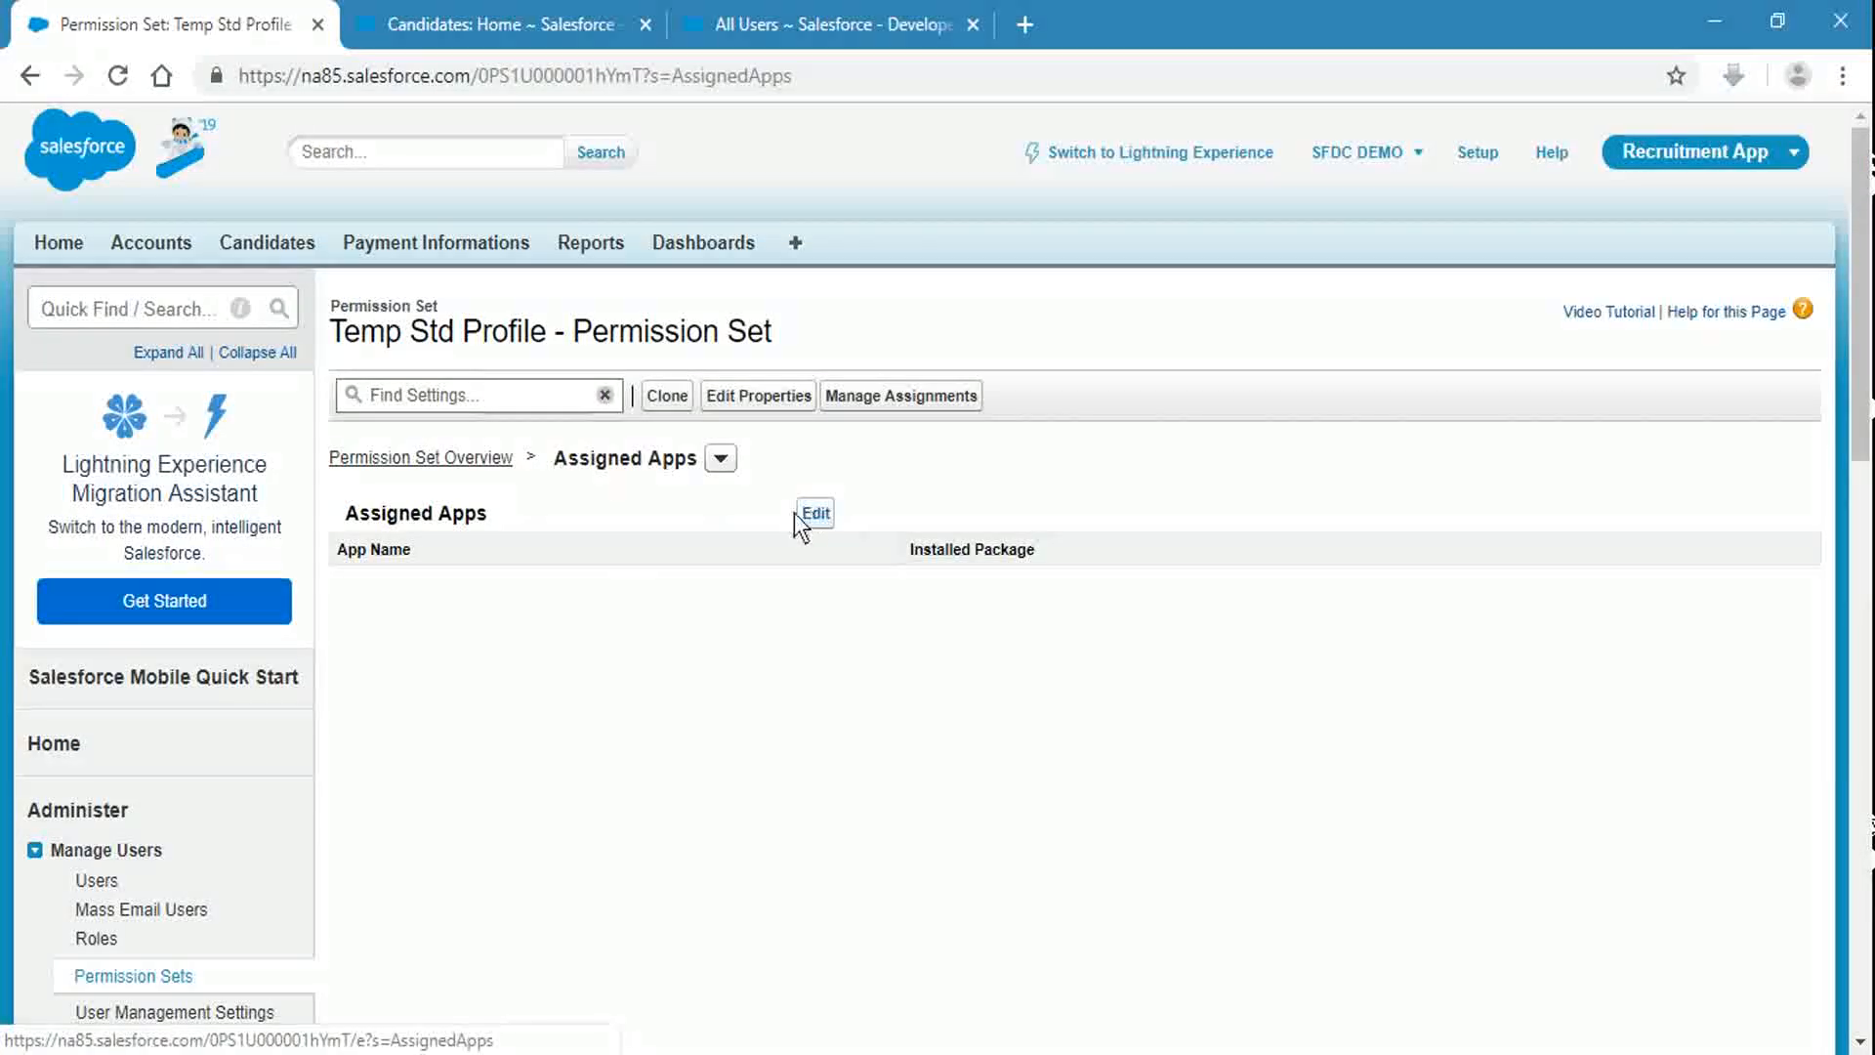
pyautogui.click(457, 459)
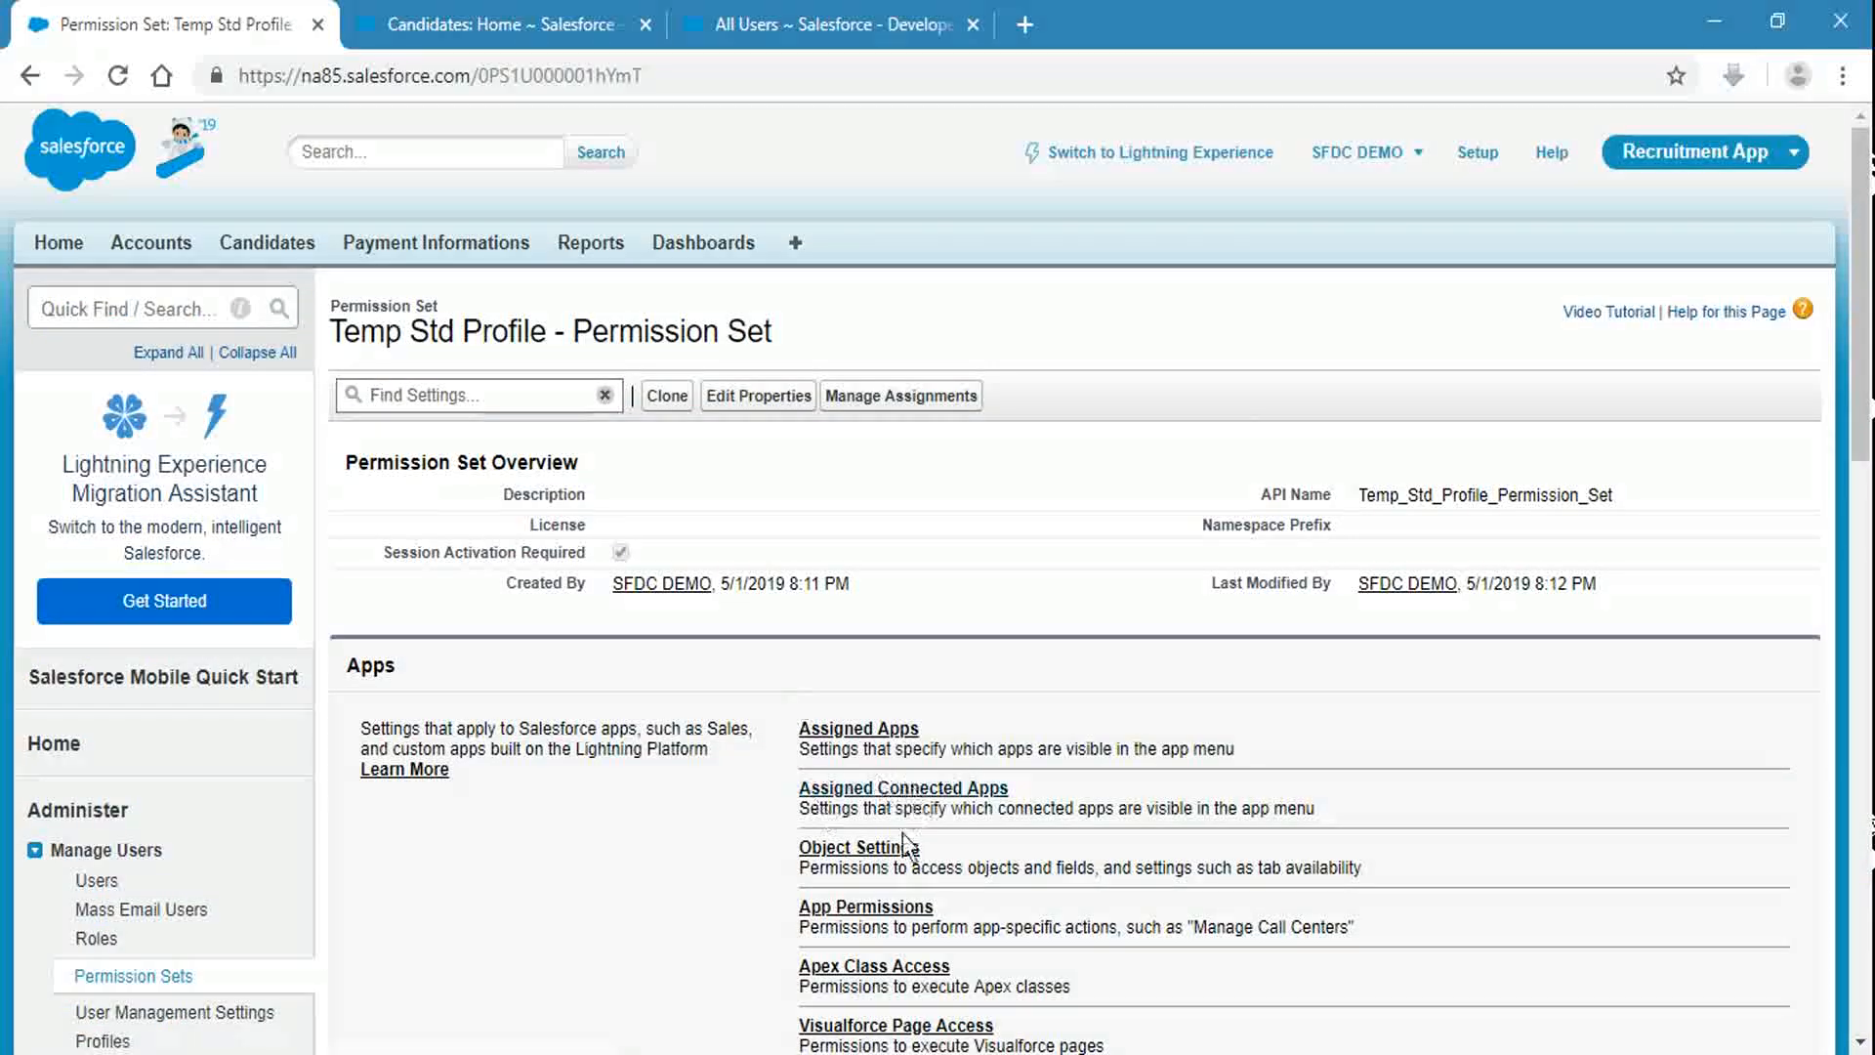
# Look through the permission set's App Permissions, then return to the overview
pyautogui.scroll(-1, 1203, 801)
pyautogui.scroll(-3, 1203, 797)
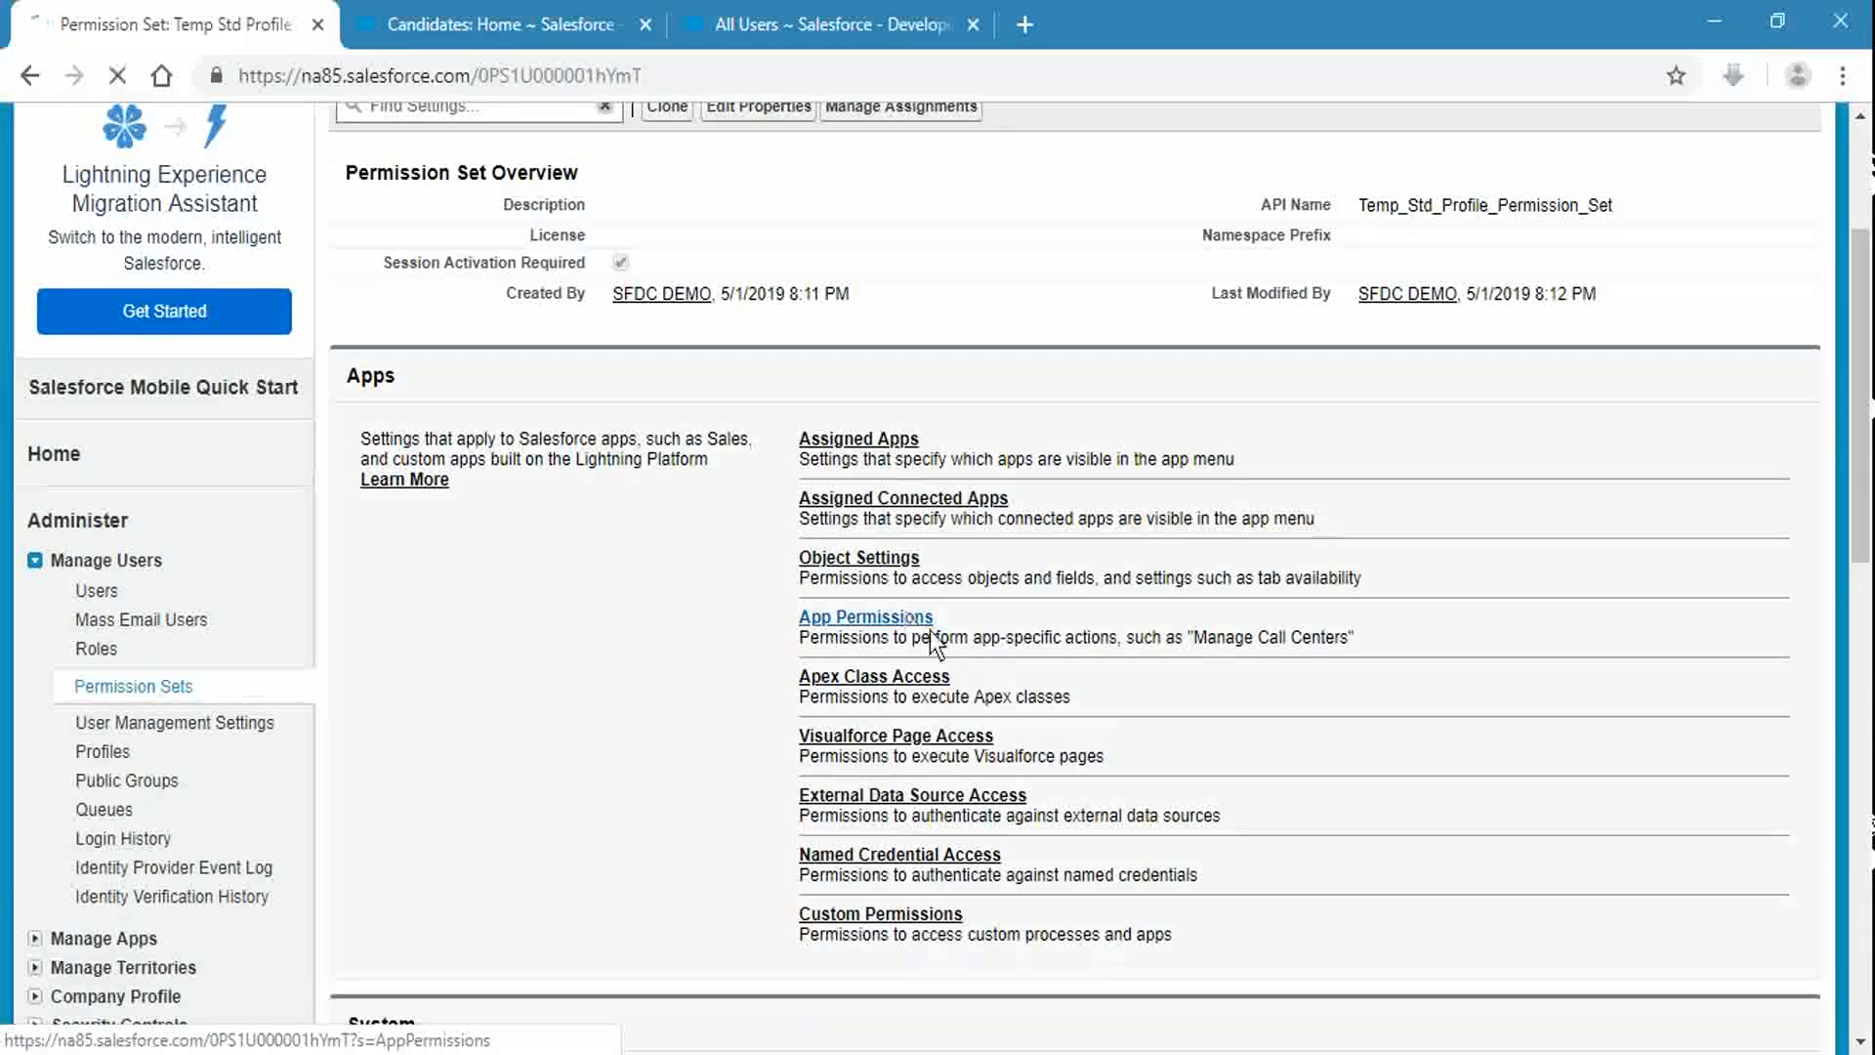
pyautogui.click(908, 619)
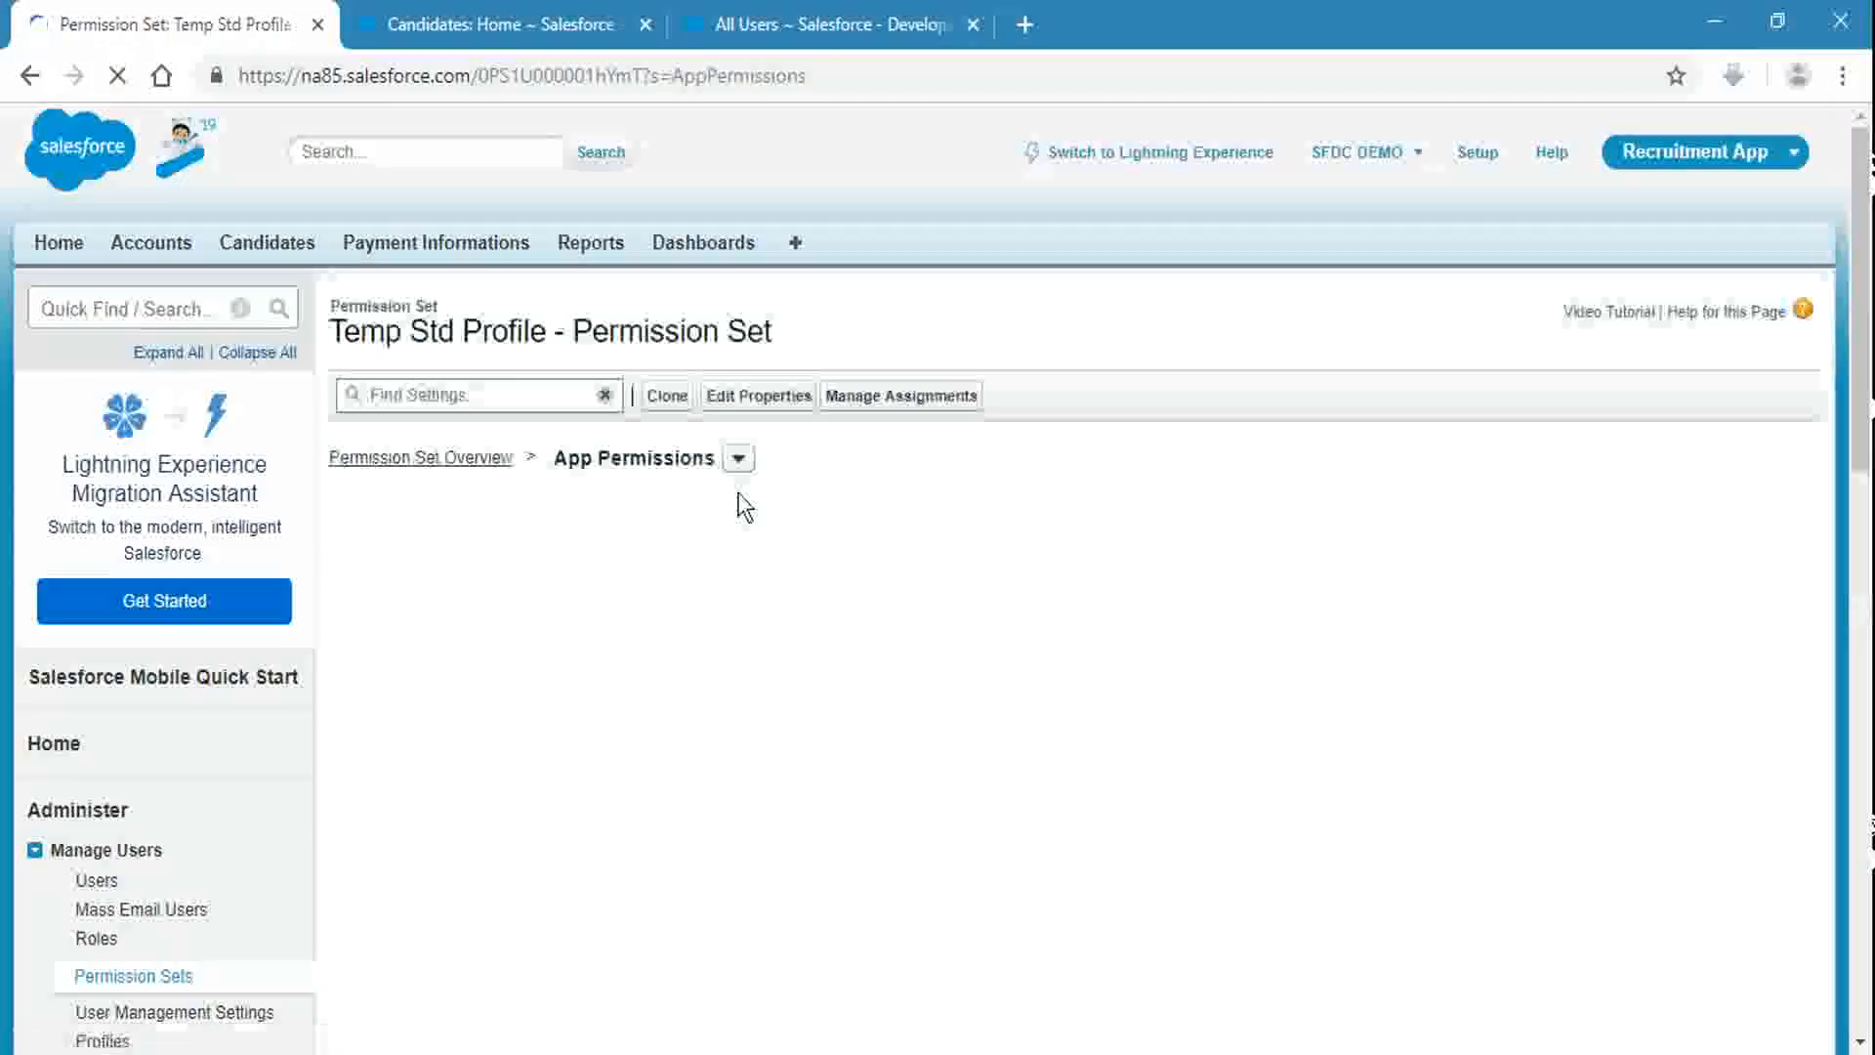
pyautogui.scroll(-15, 860, 664)
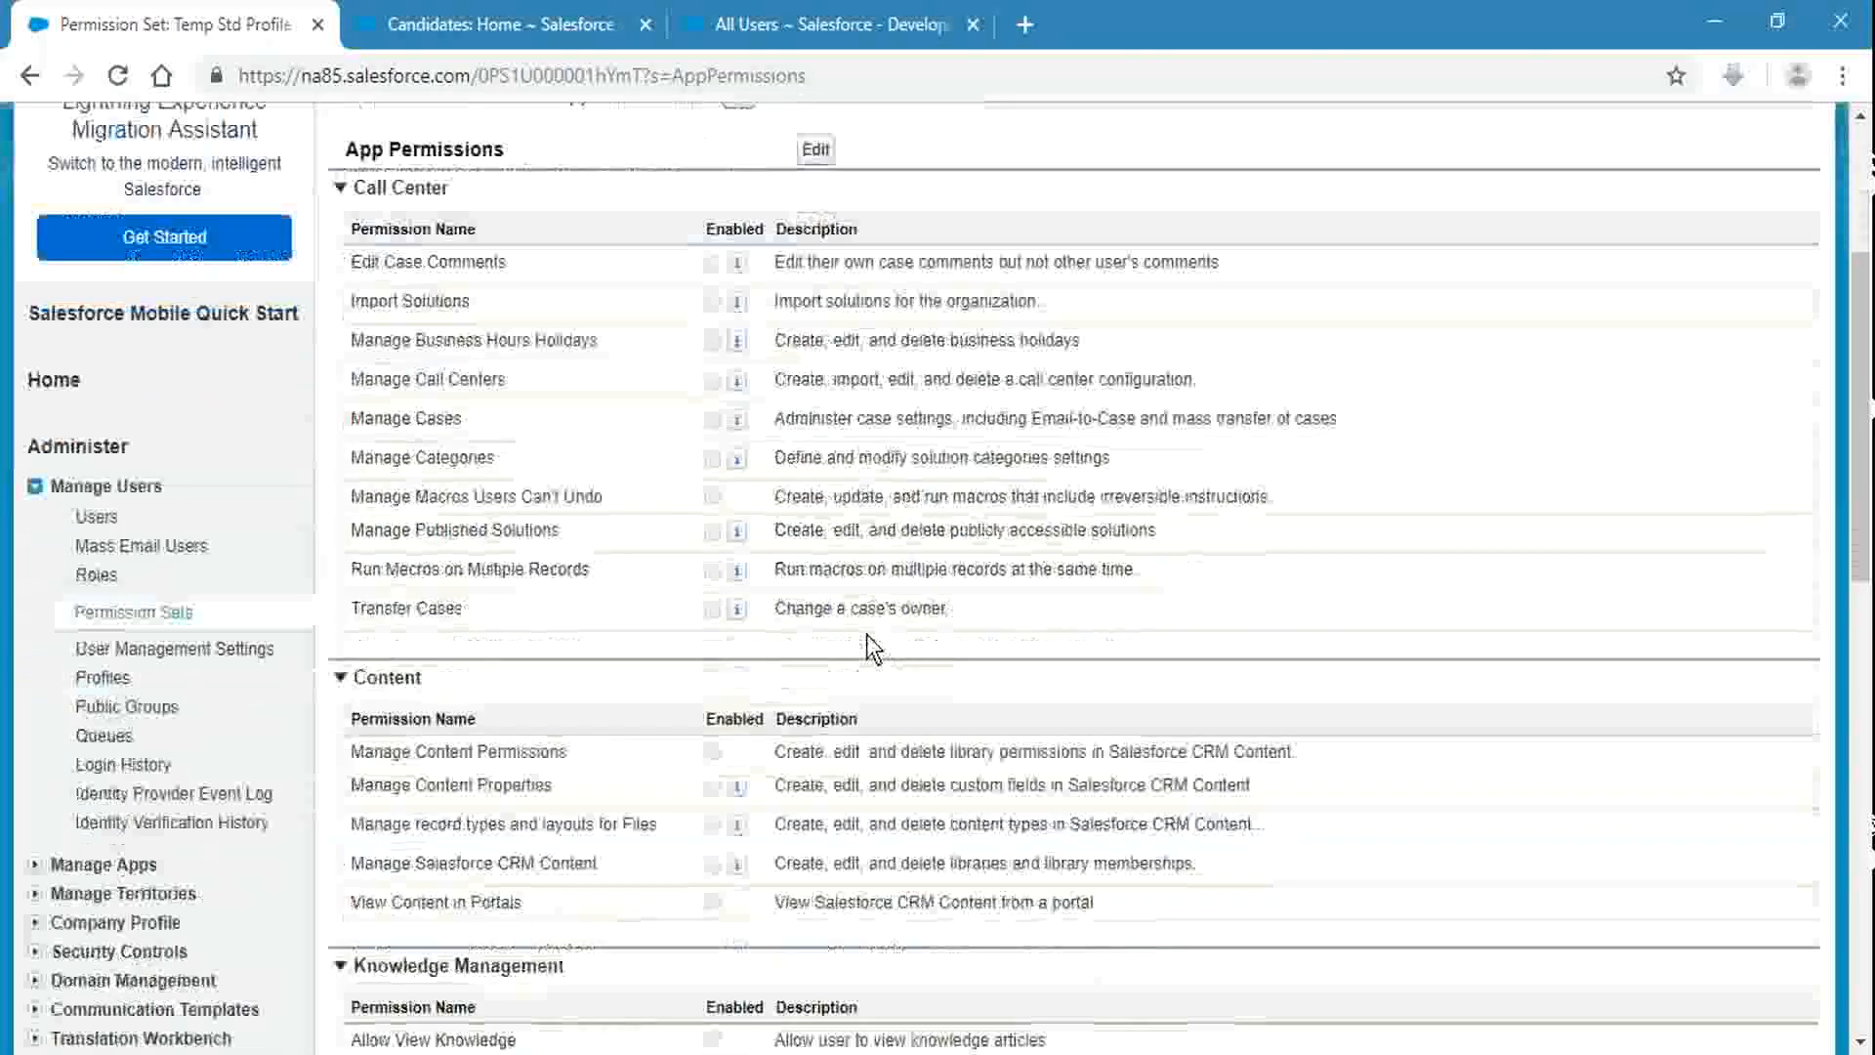
pyautogui.scroll(-2, 835, 640)
pyautogui.scroll(2, 835, 641)
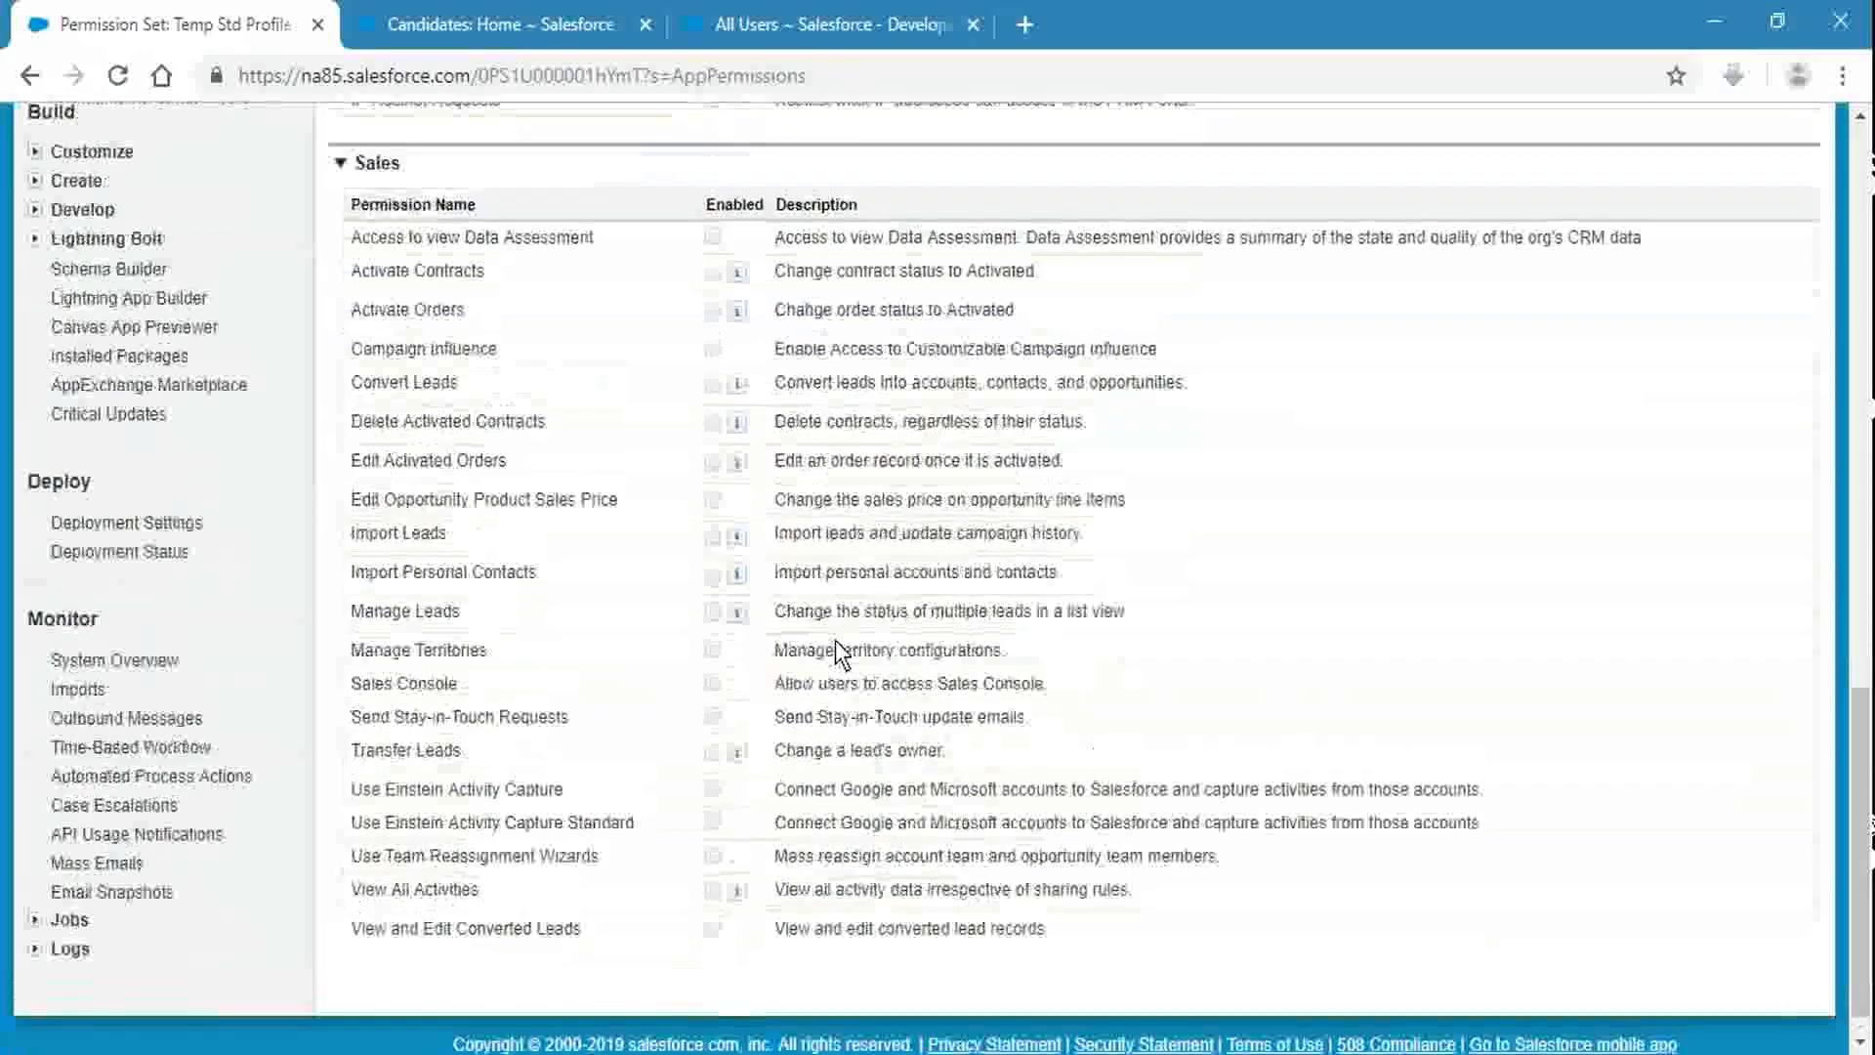
pyautogui.scroll(-2, 835, 641)
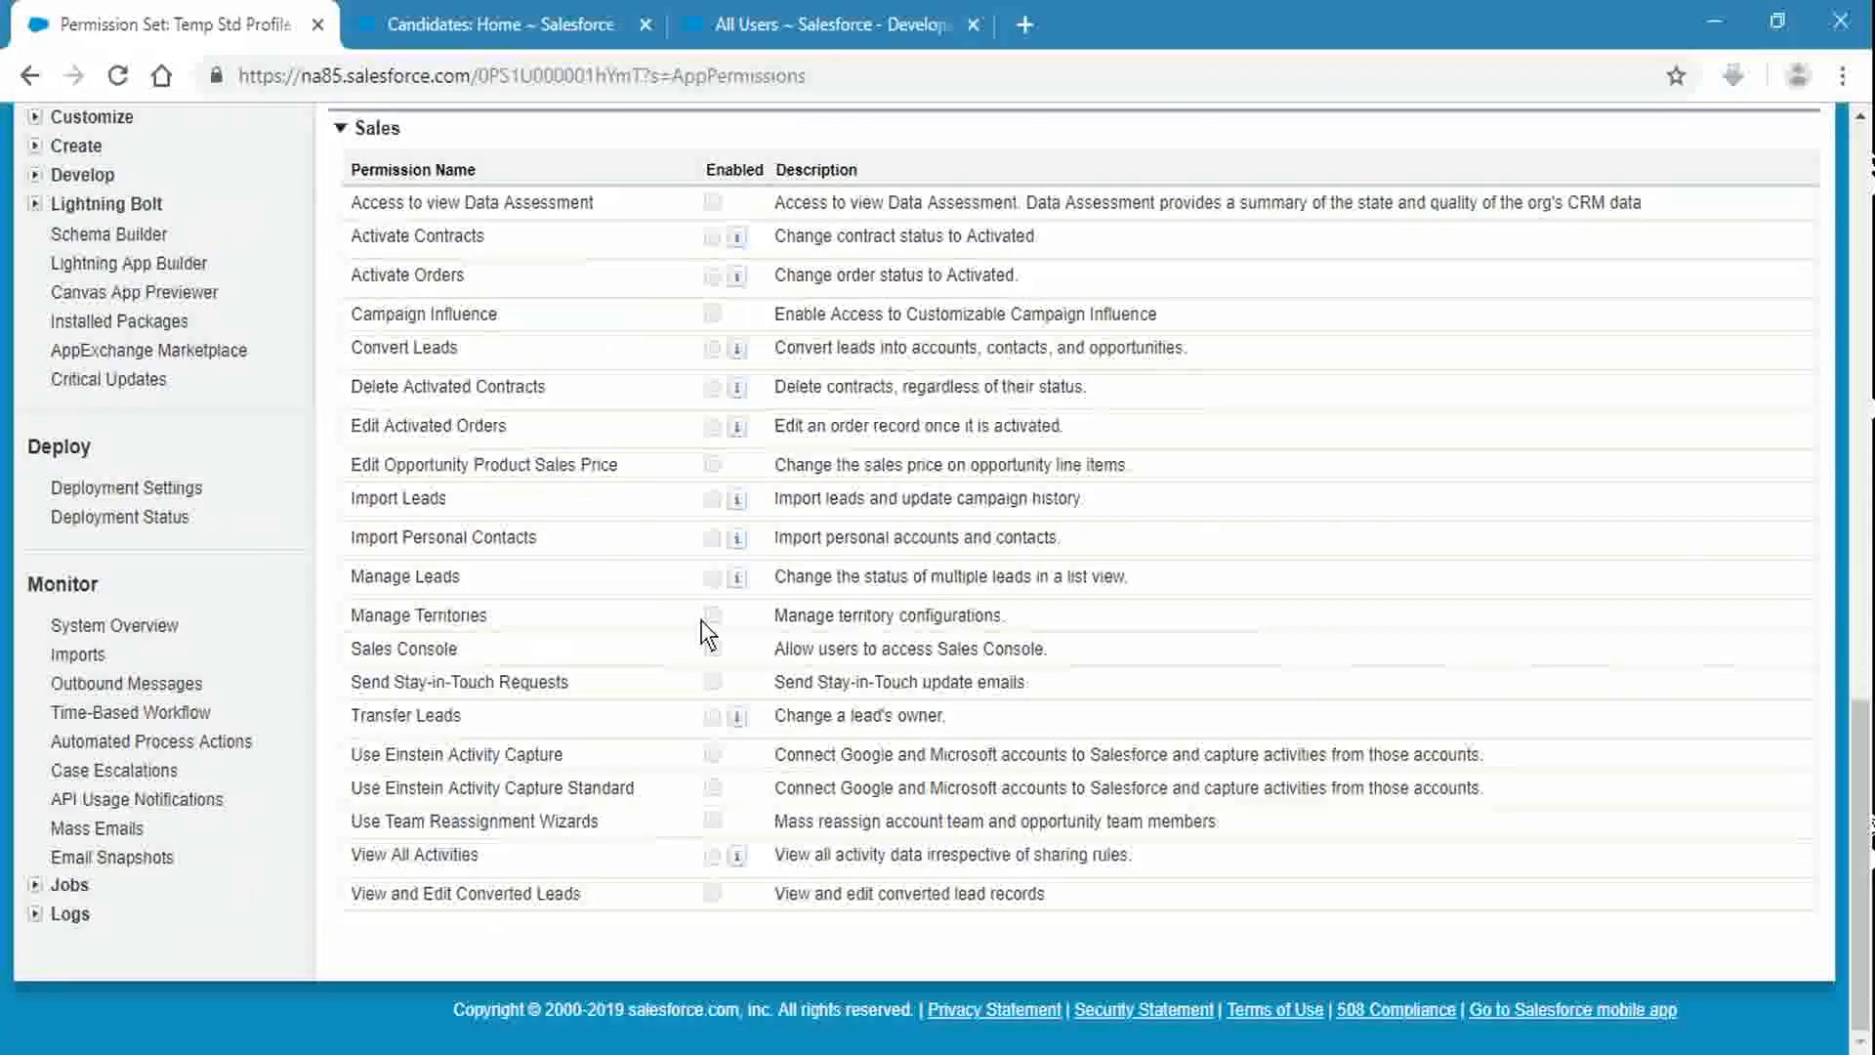
pyautogui.scroll(9, 666, 583)
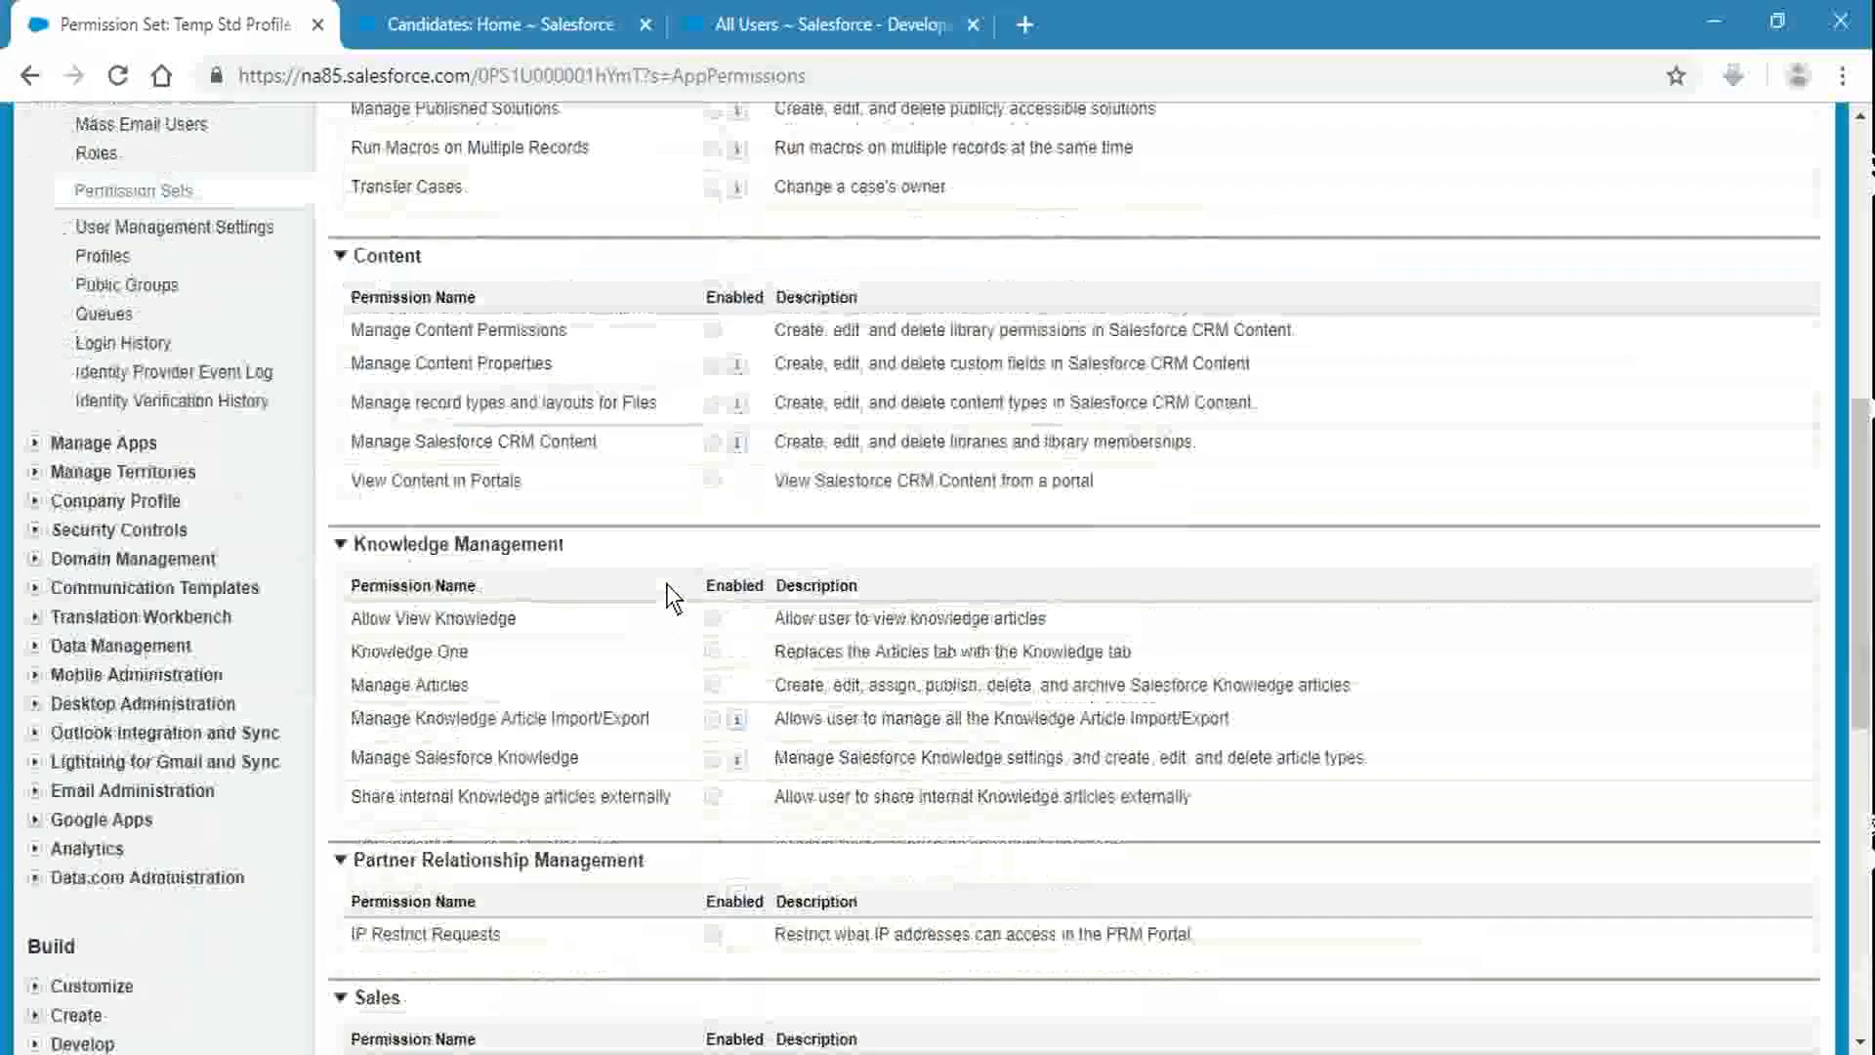
pyautogui.scroll(6, 666, 576)
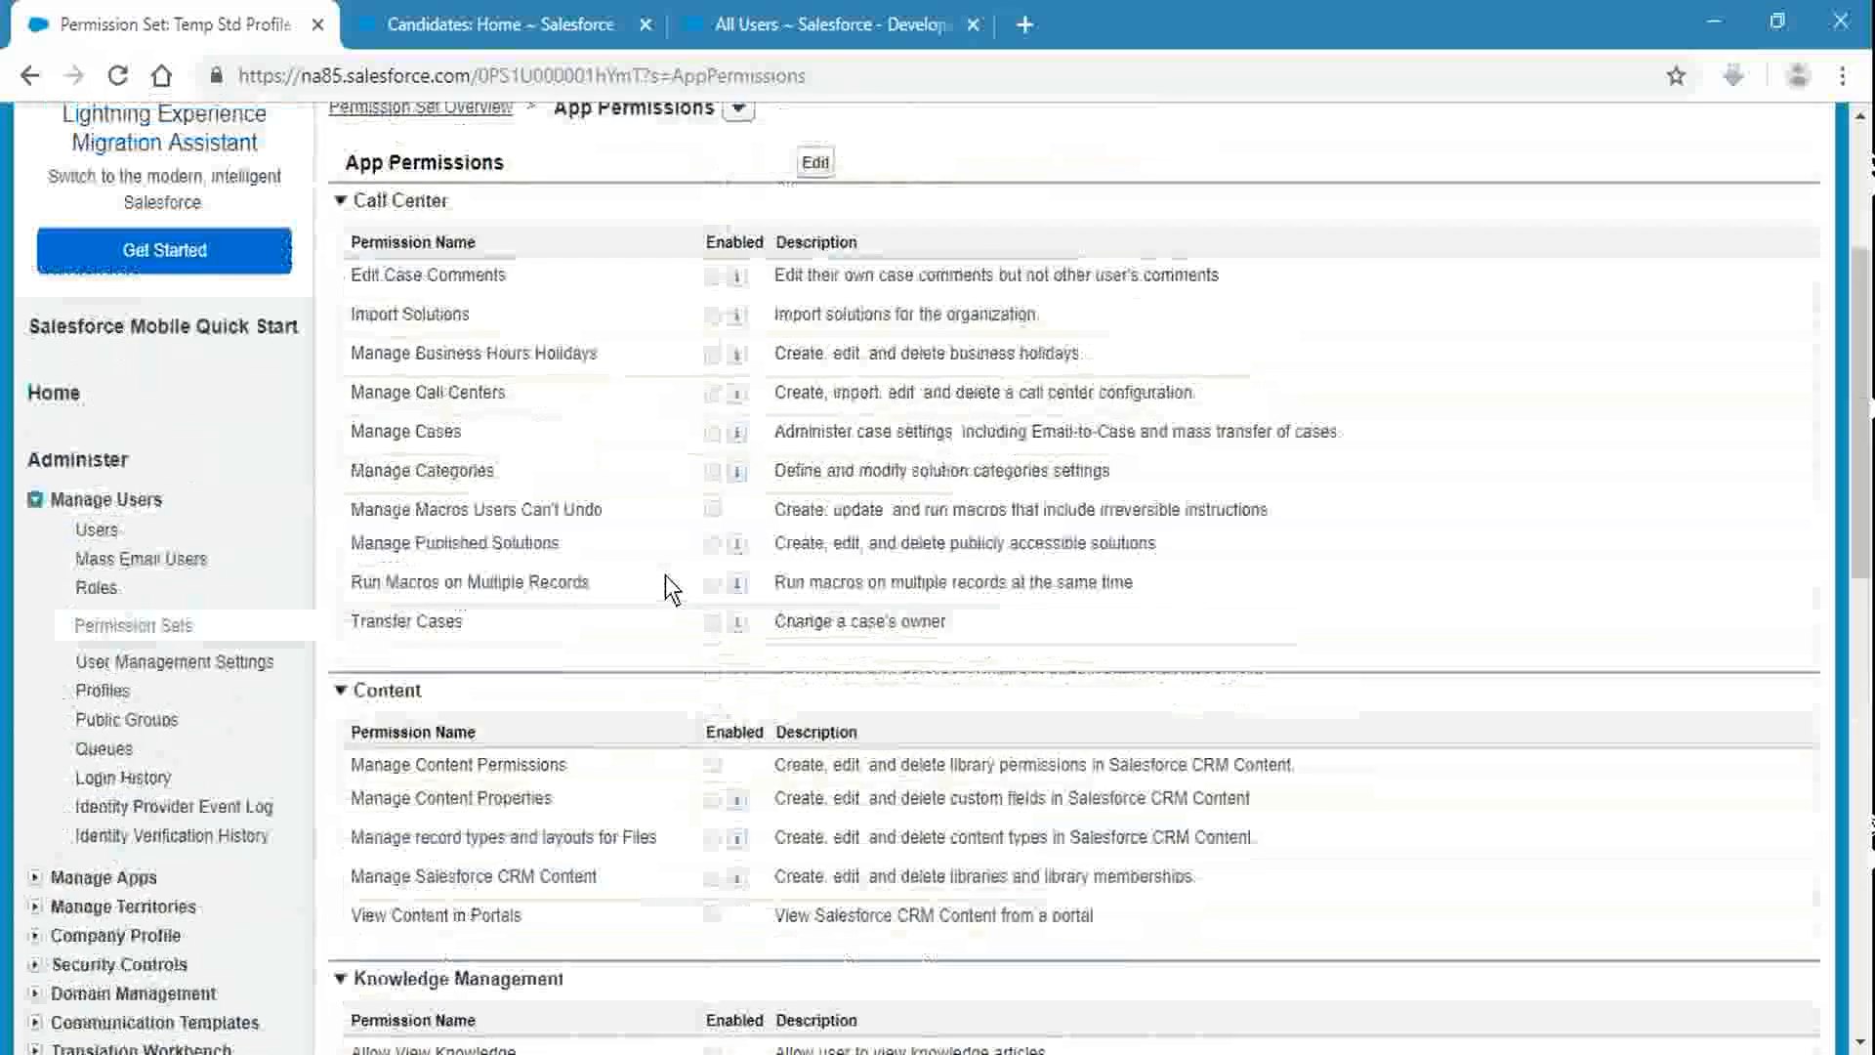
pyautogui.scroll(2, 665, 576)
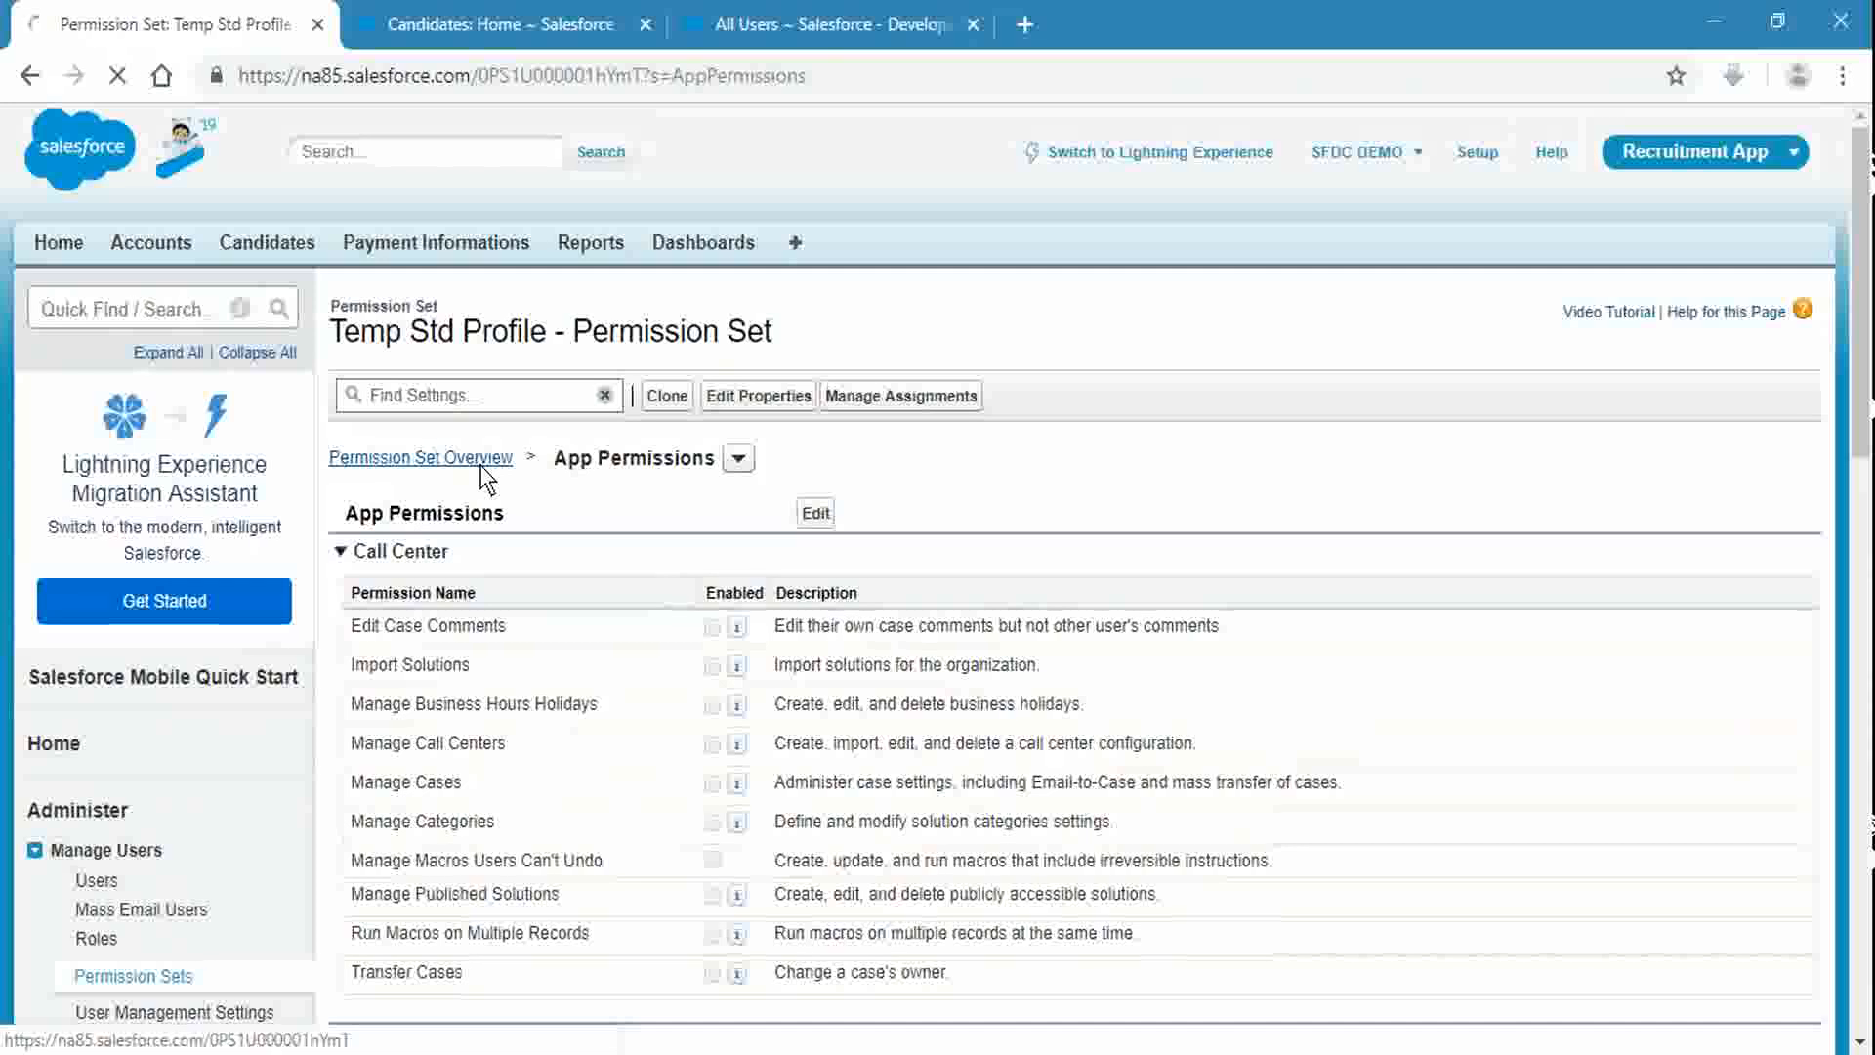
pyautogui.click(480, 465)
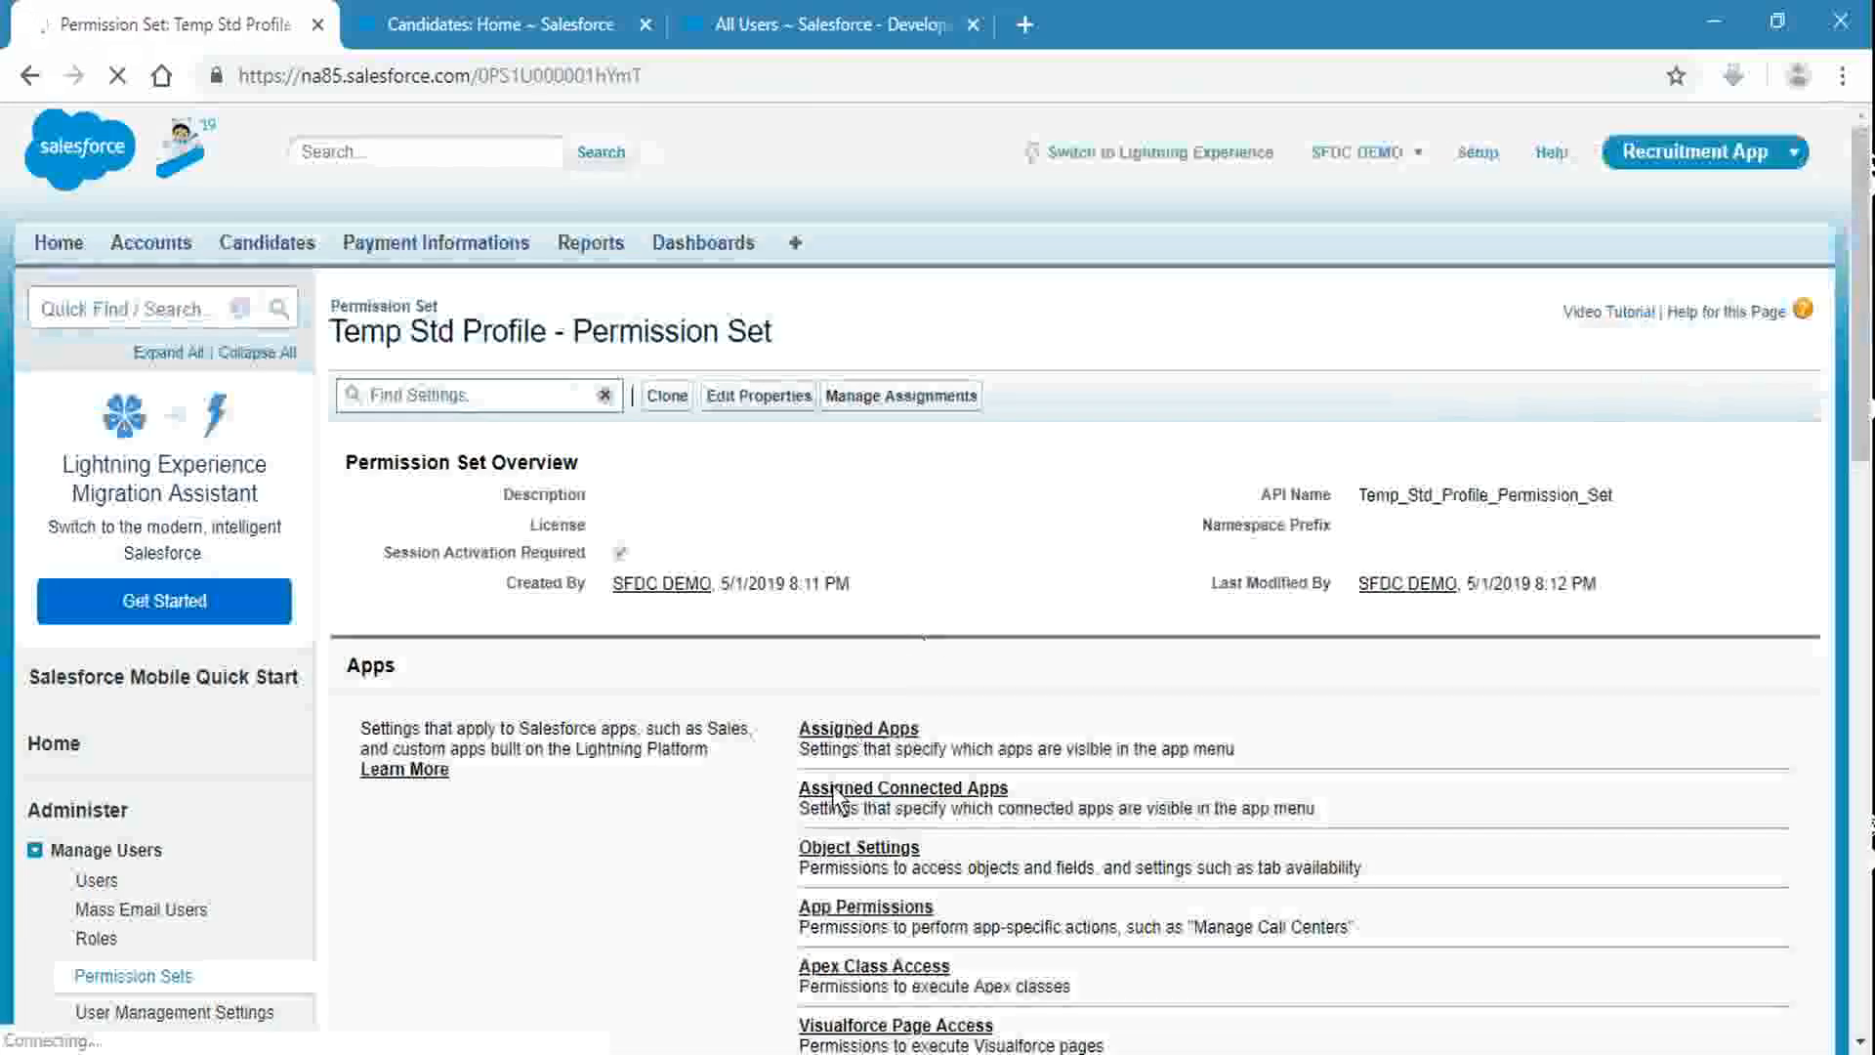
# Review the Object Settings list and open Profiles in a new tab
pyautogui.scroll(-1, 940, 759)
pyautogui.click(889, 705)
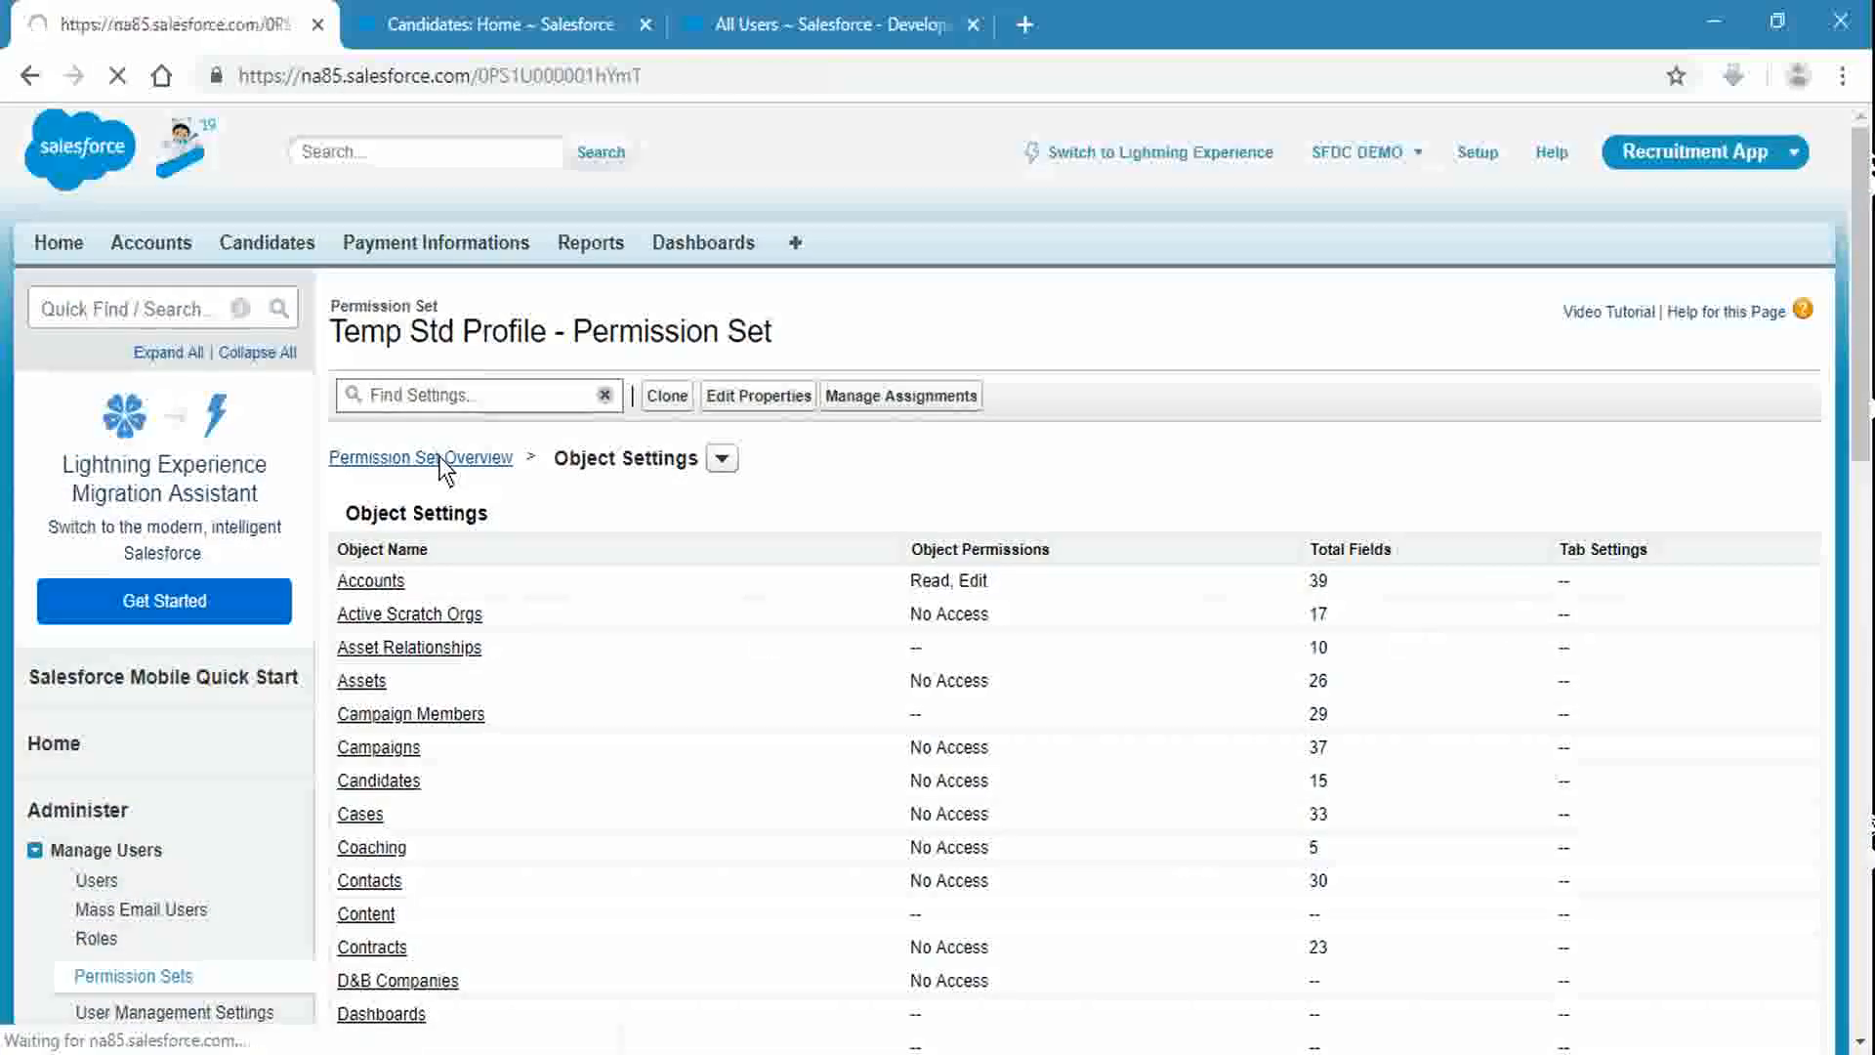
pyautogui.scroll(-3, 1038, 644)
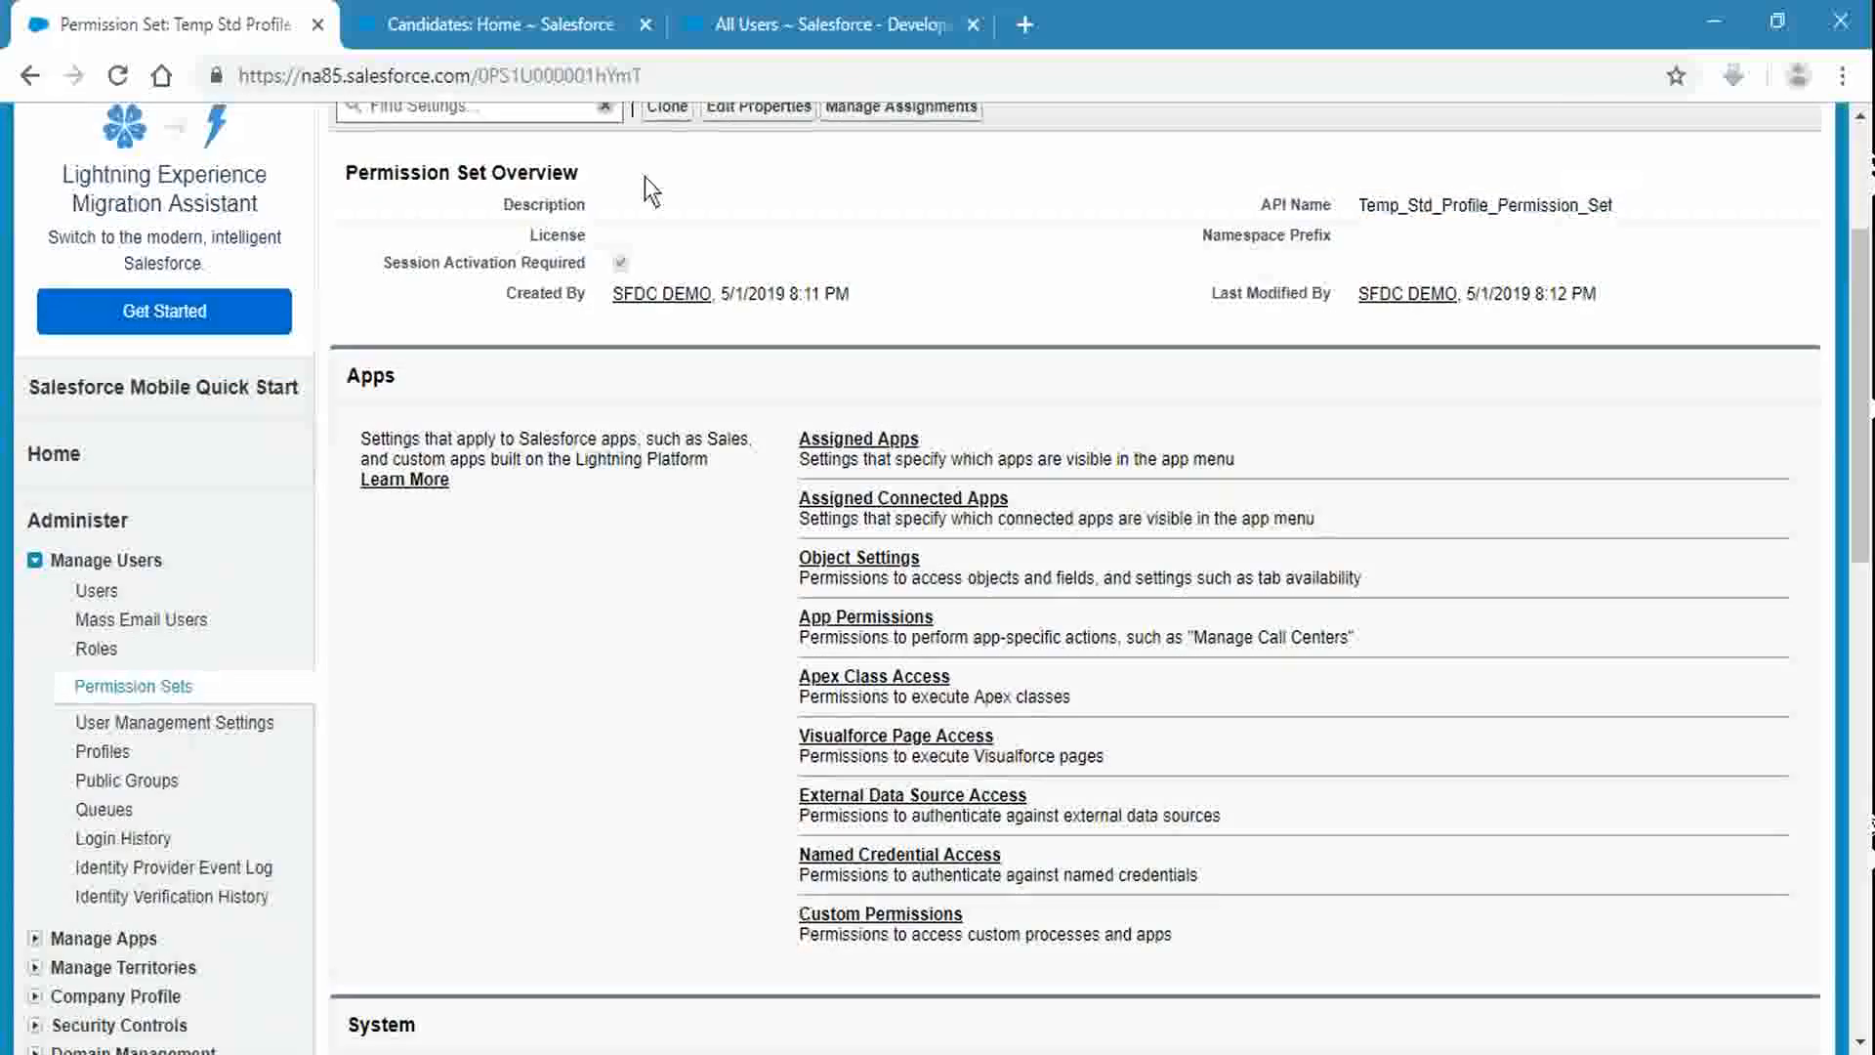
pyautogui.scroll(3, 841, 584)
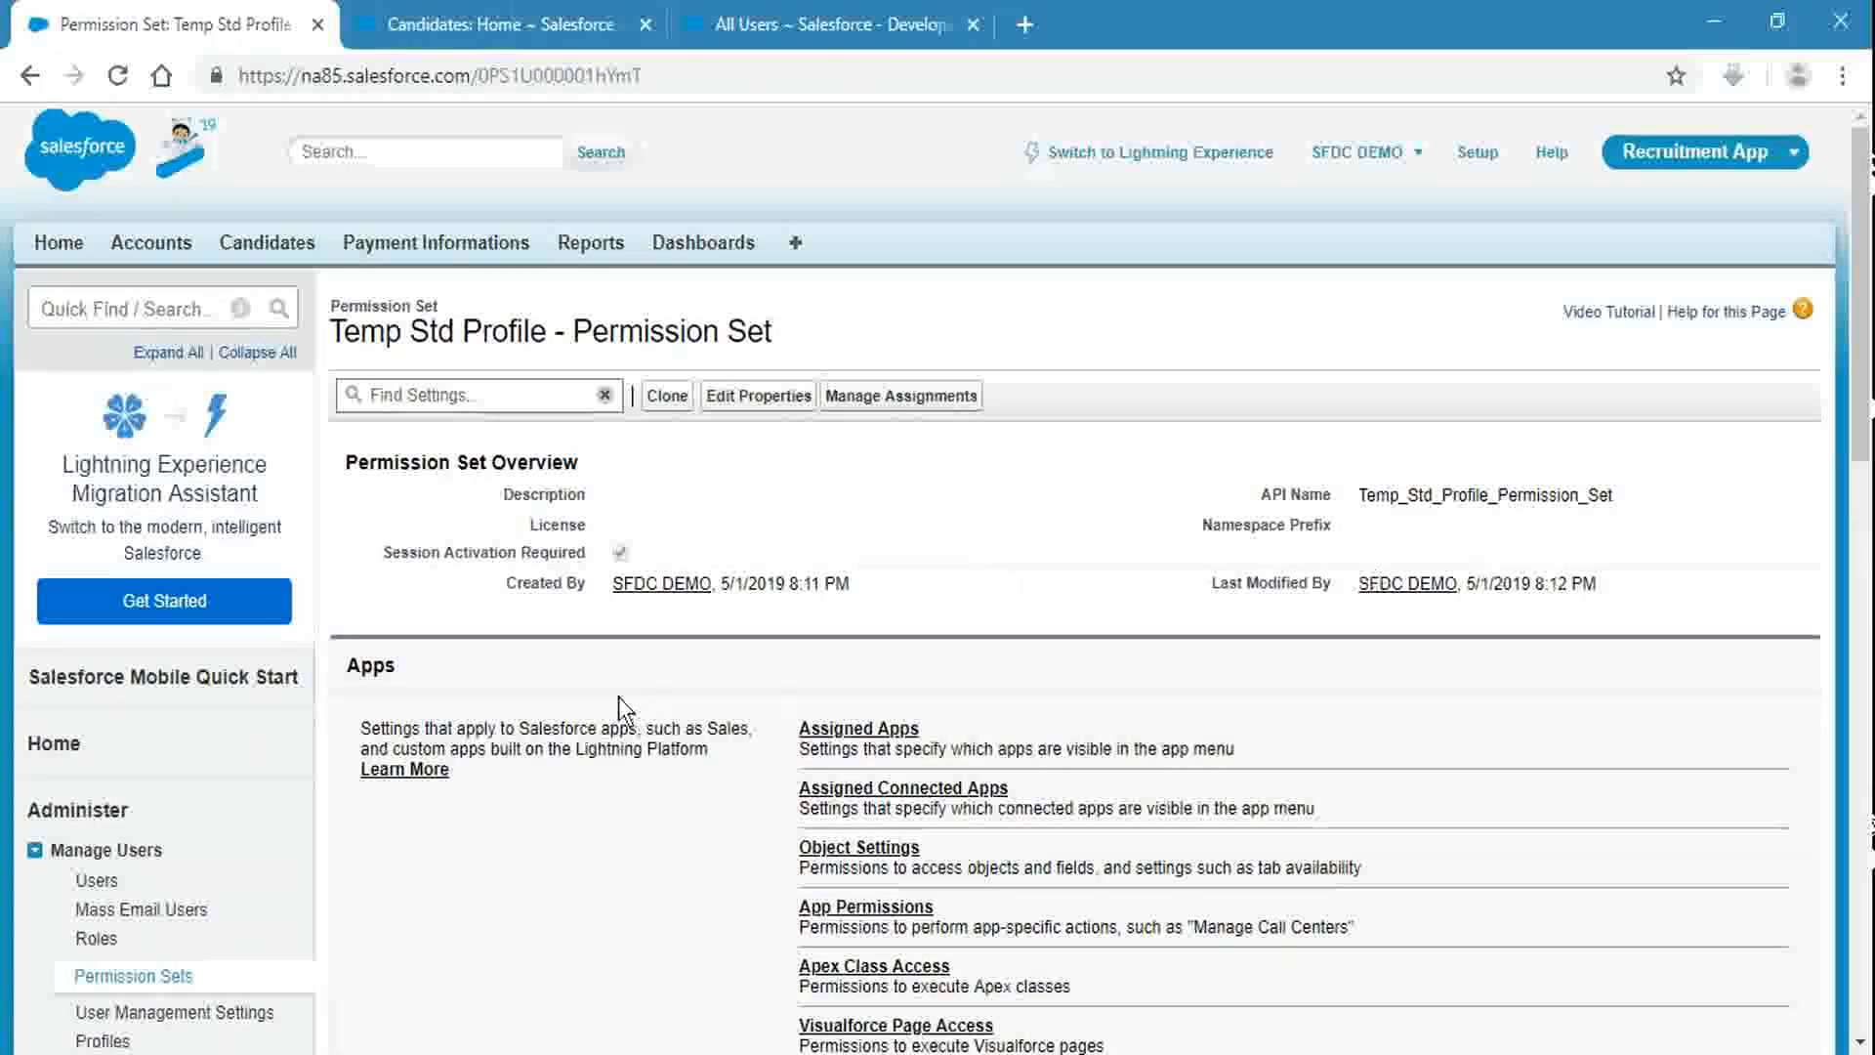
pyautogui.scroll(-4, 395, 632)
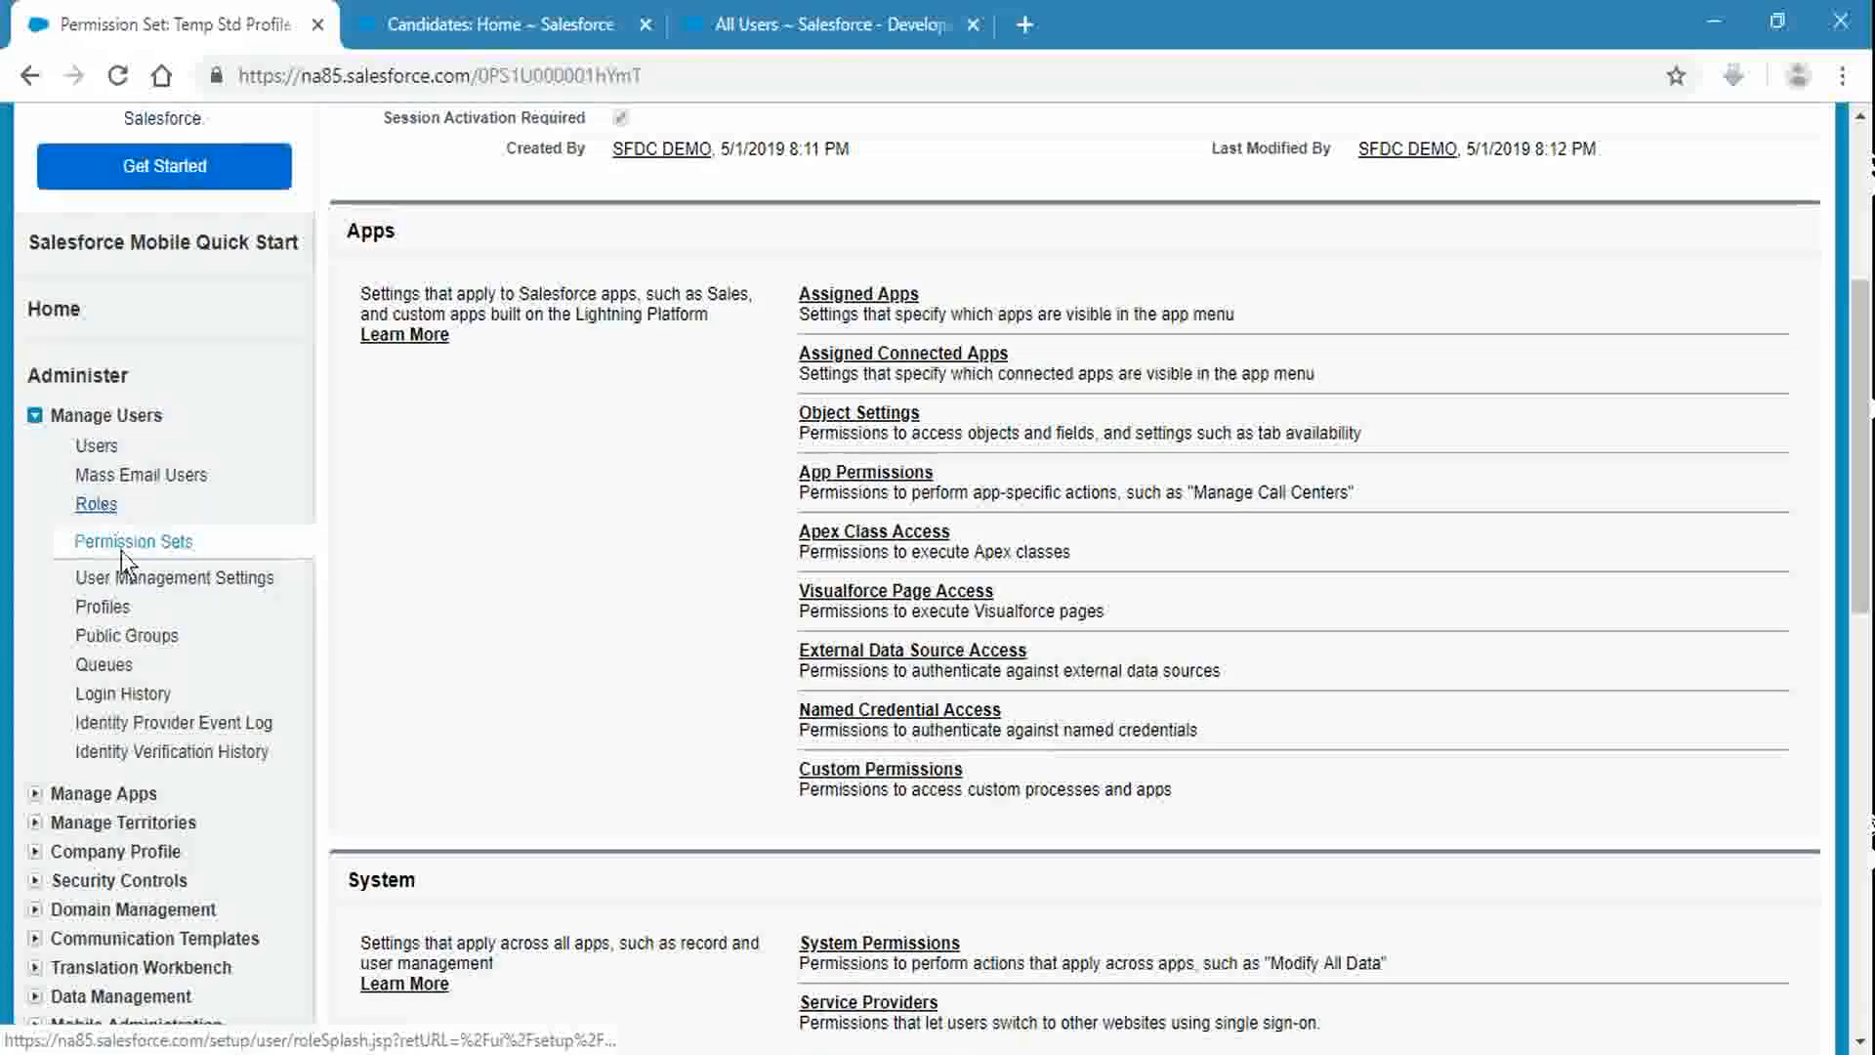
pyautogui.keyDown('ctrl'); pyautogui.click(125, 613); pyautogui.keyUp('ctrl')
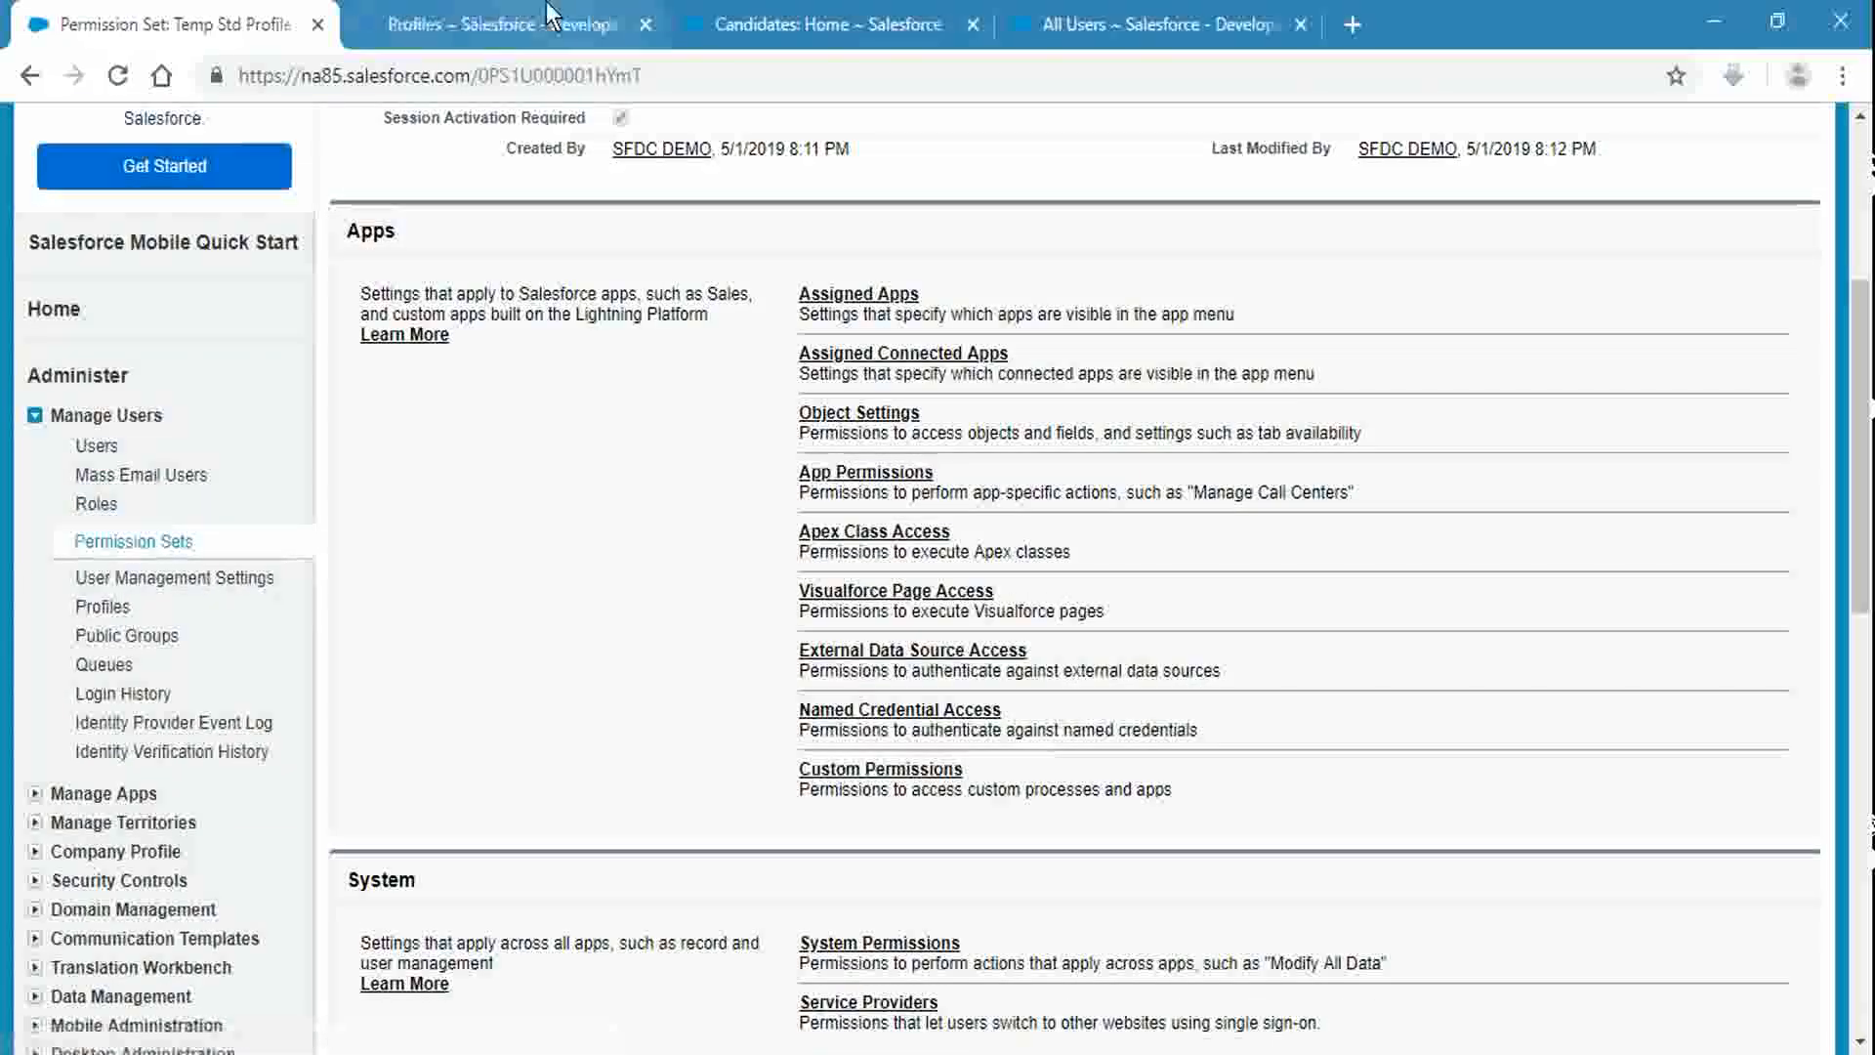
# Open the Temp Std Profile from the Profiles list filtered to T
pyautogui.click(549, 14)
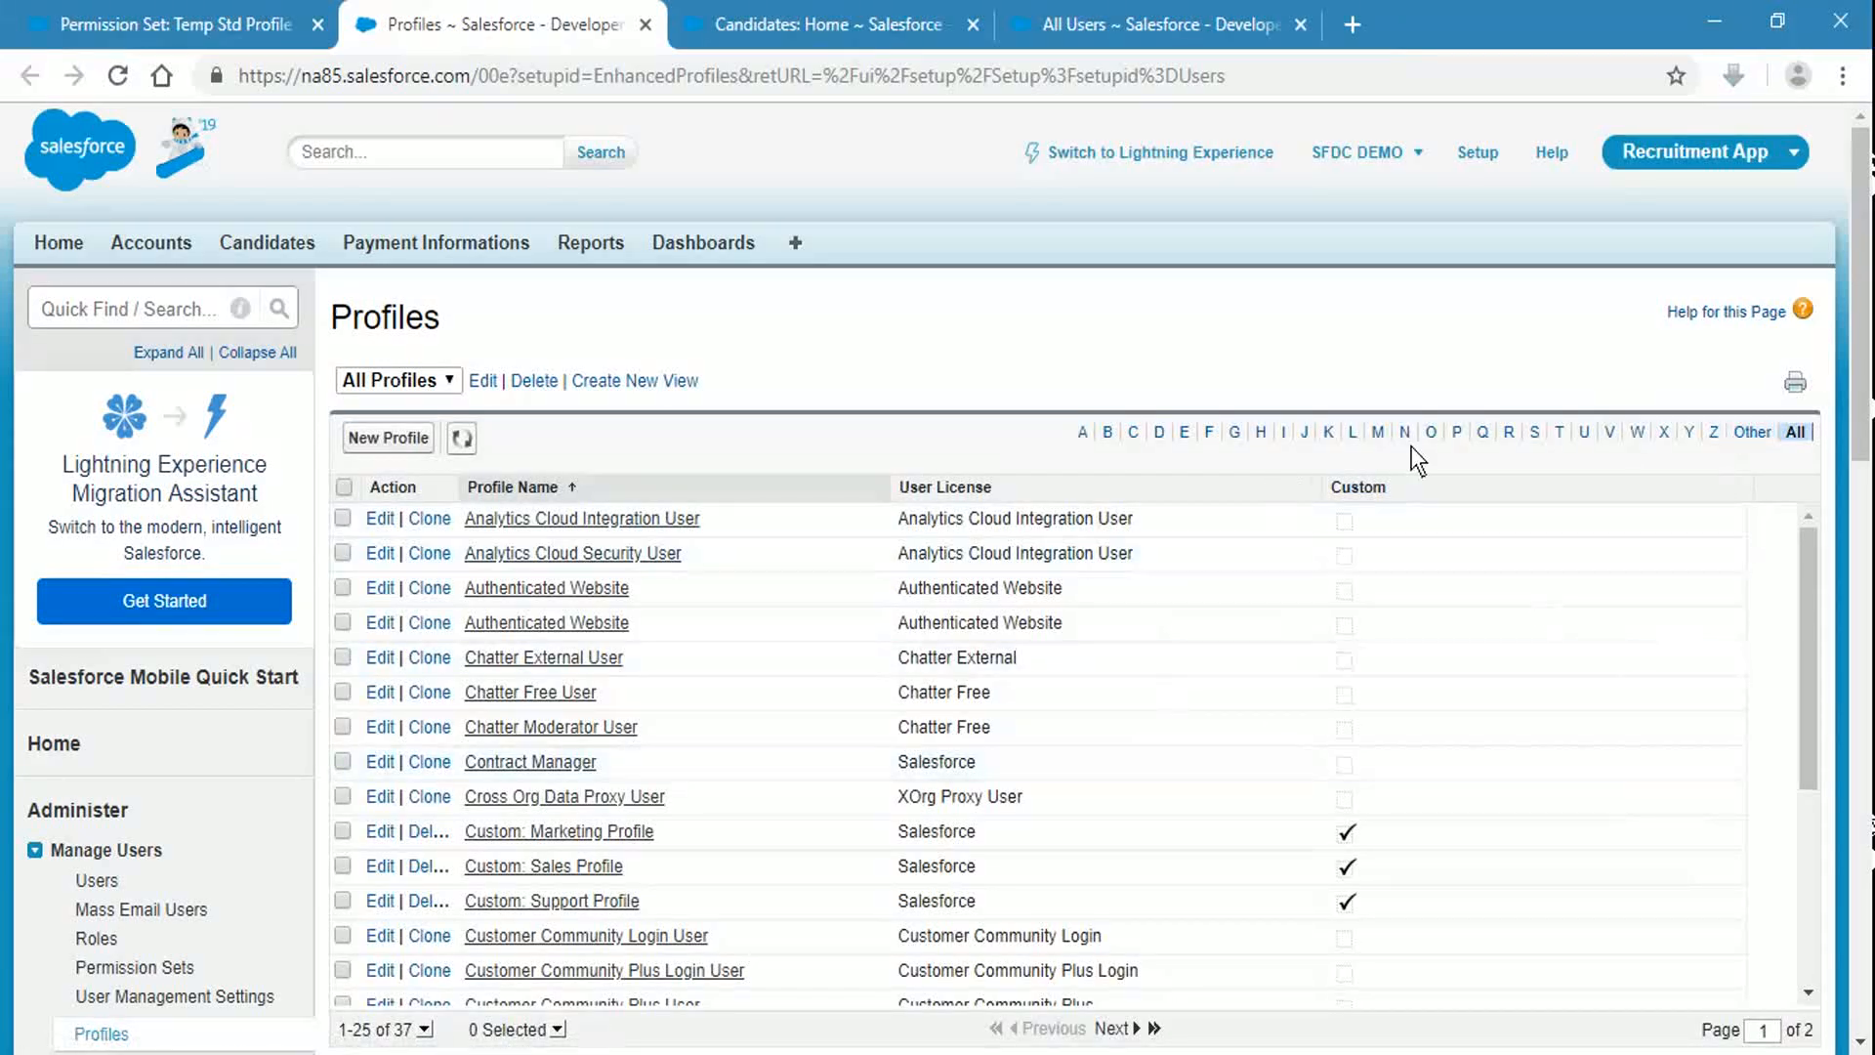
pyautogui.click(1559, 432)
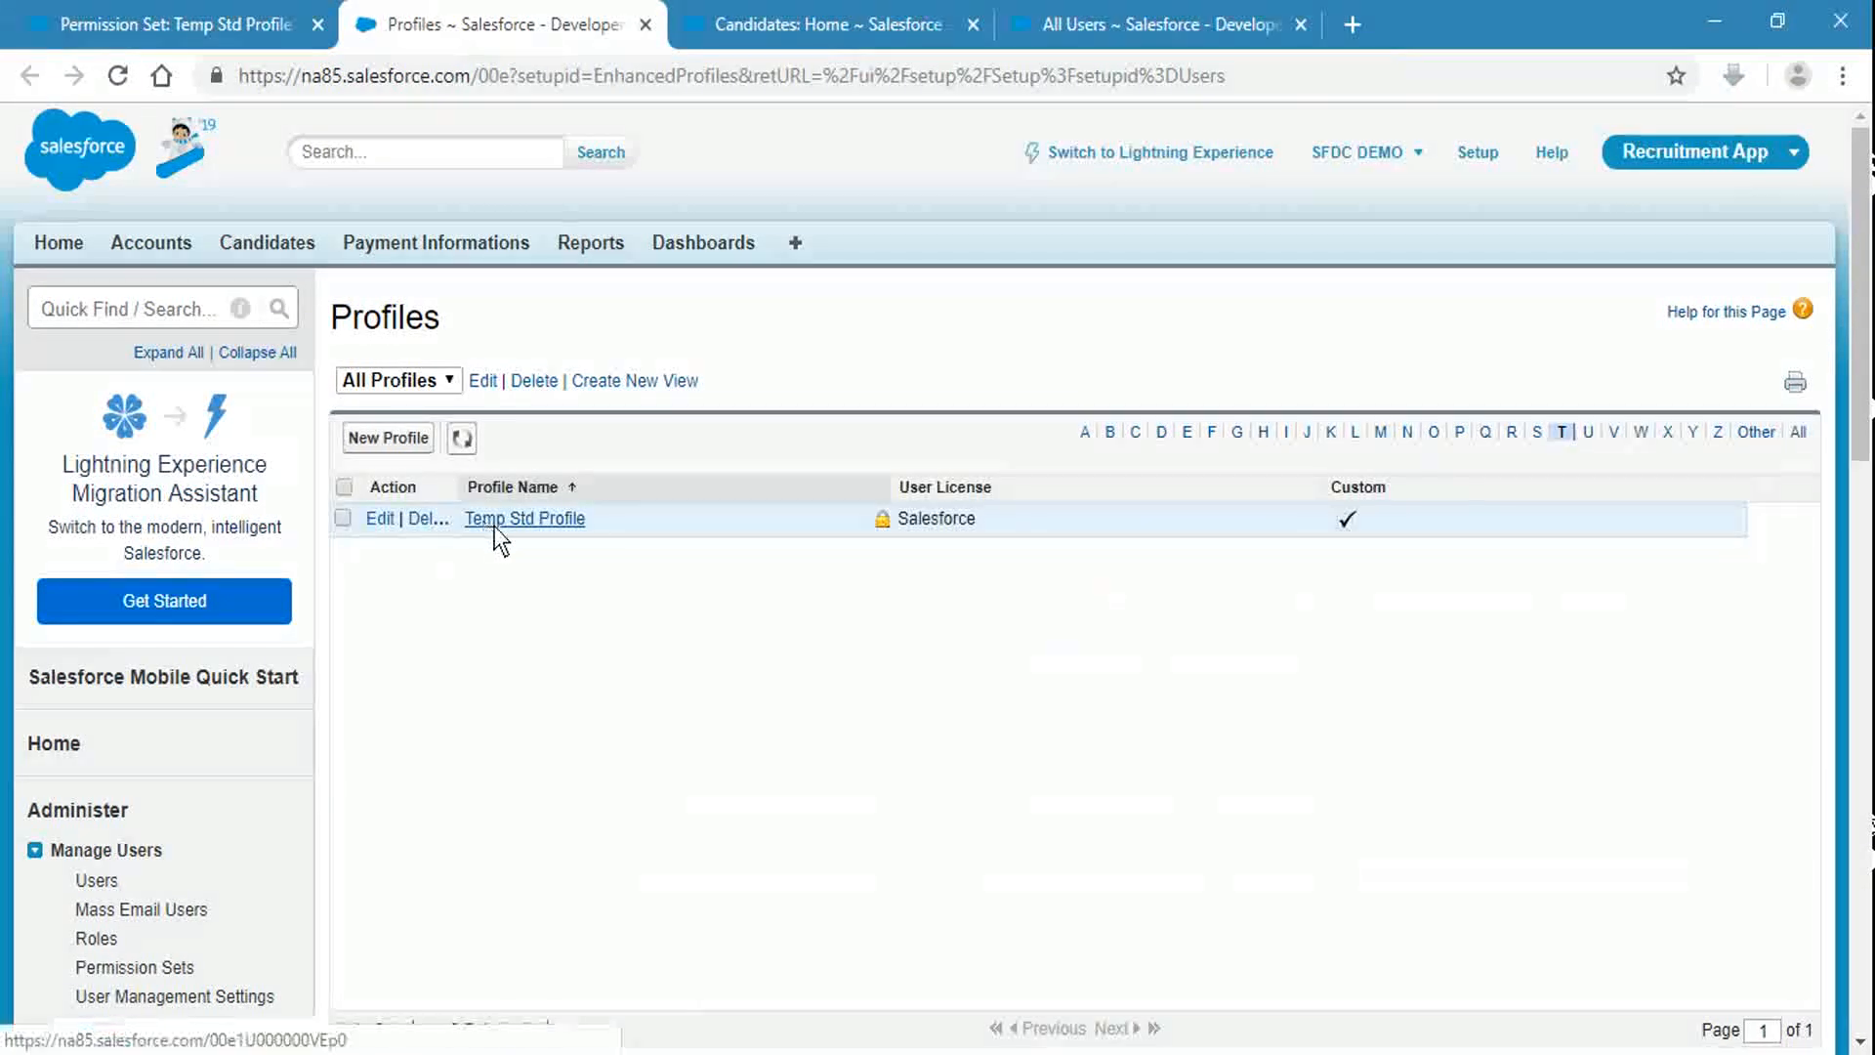
pyautogui.click(524, 523)
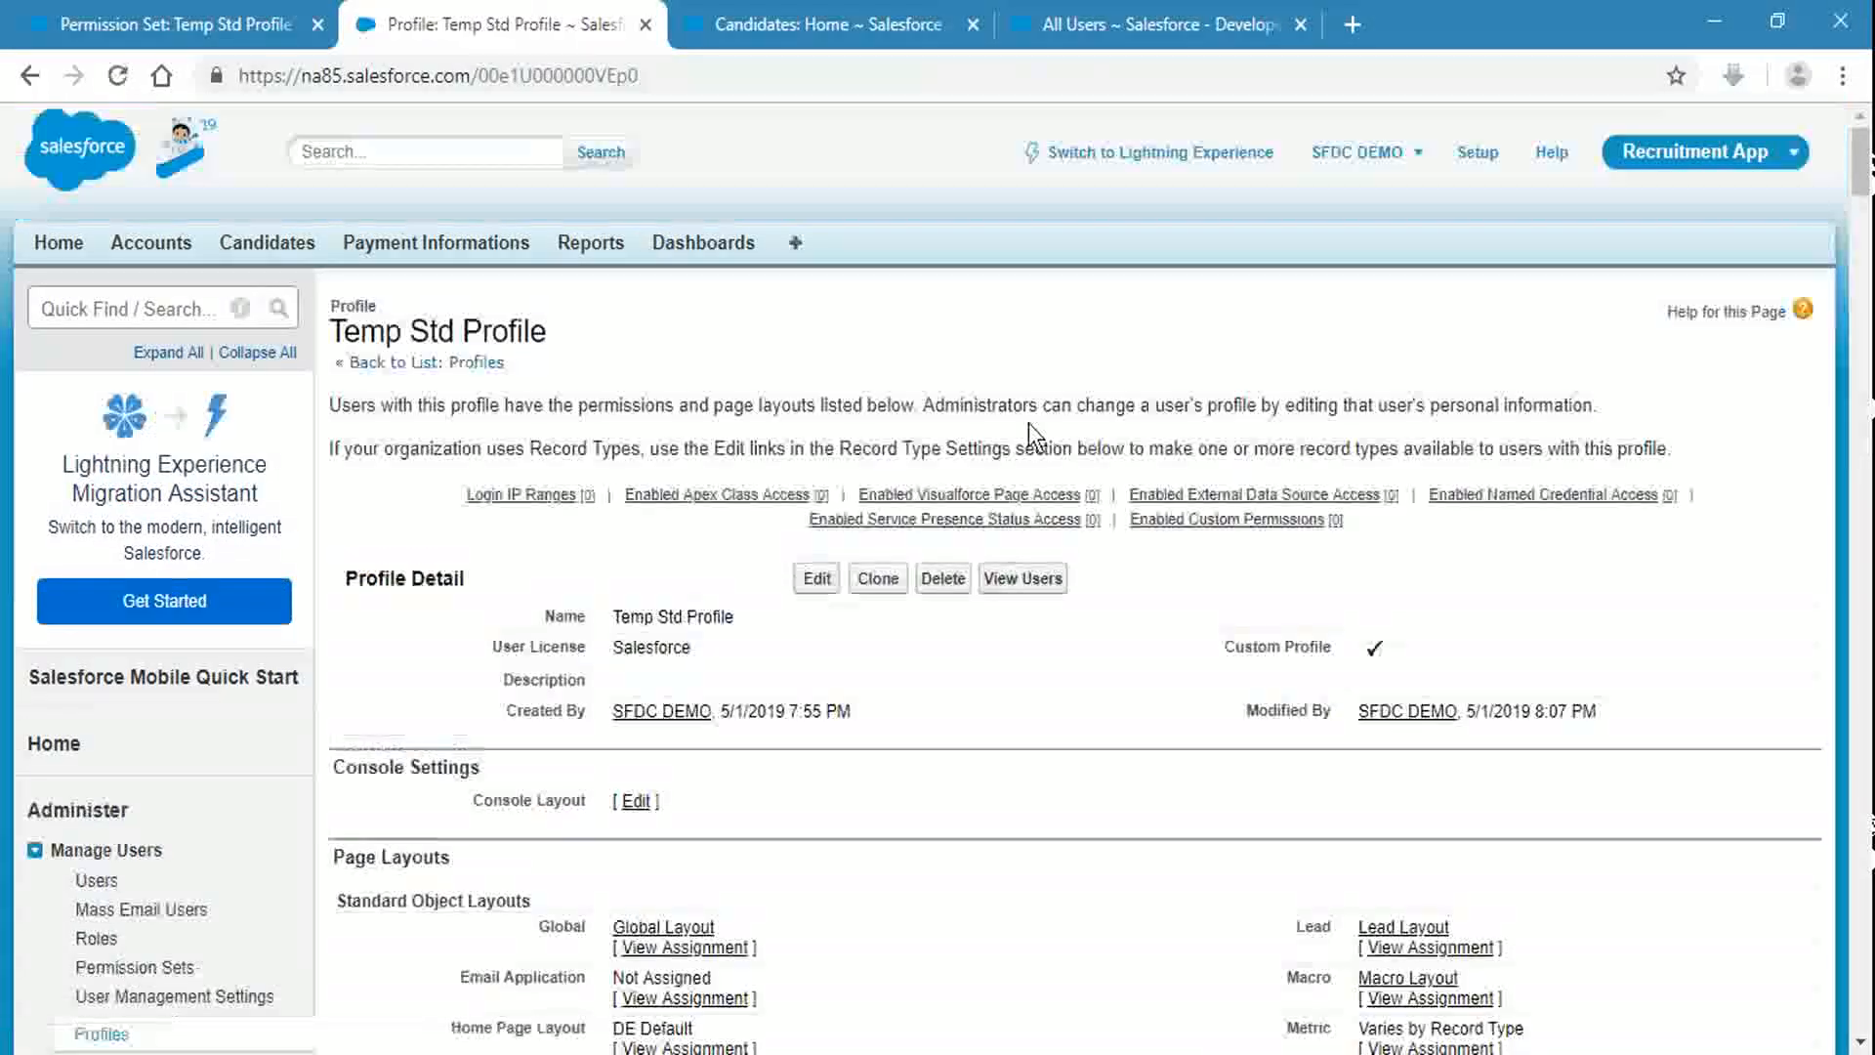
# Search the profile page for 'account' to review its Accounts tab, record type and object permissions
pyautogui.hotkey('ctrl', 'f')
pyautogui.write('account')
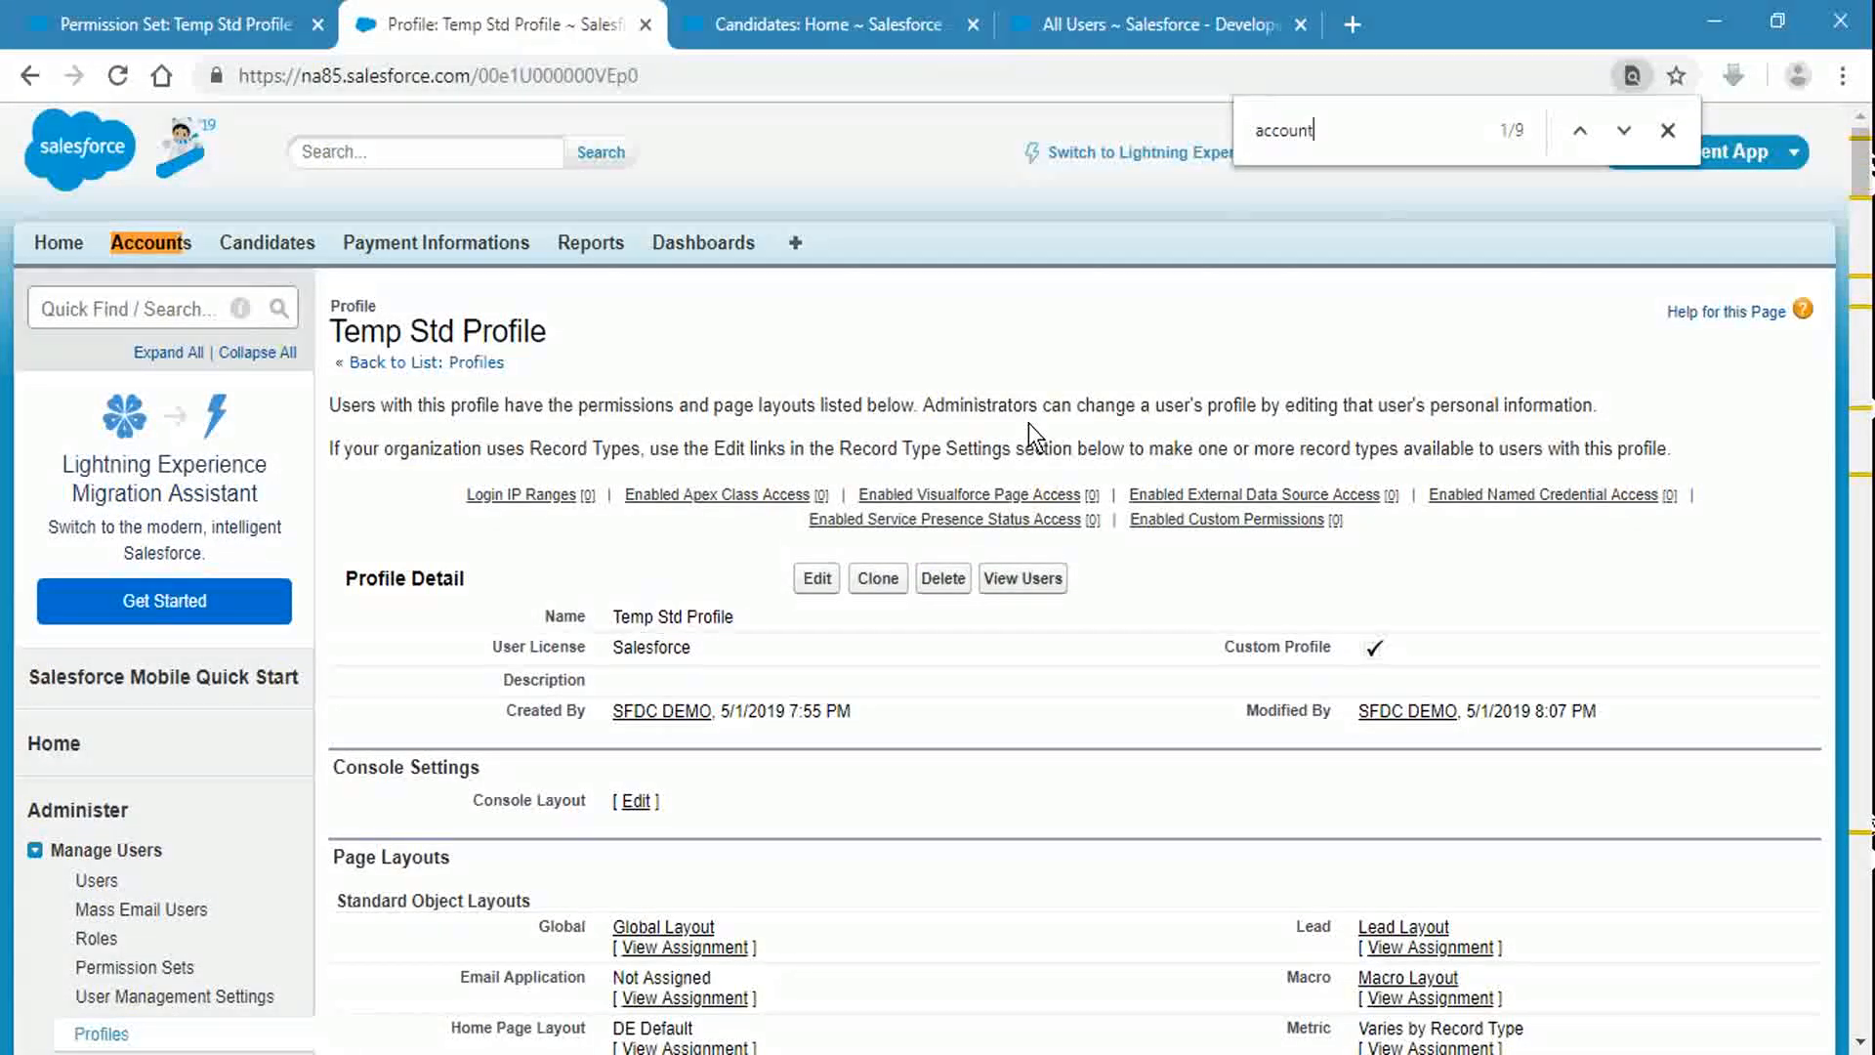
pyautogui.press('Return')
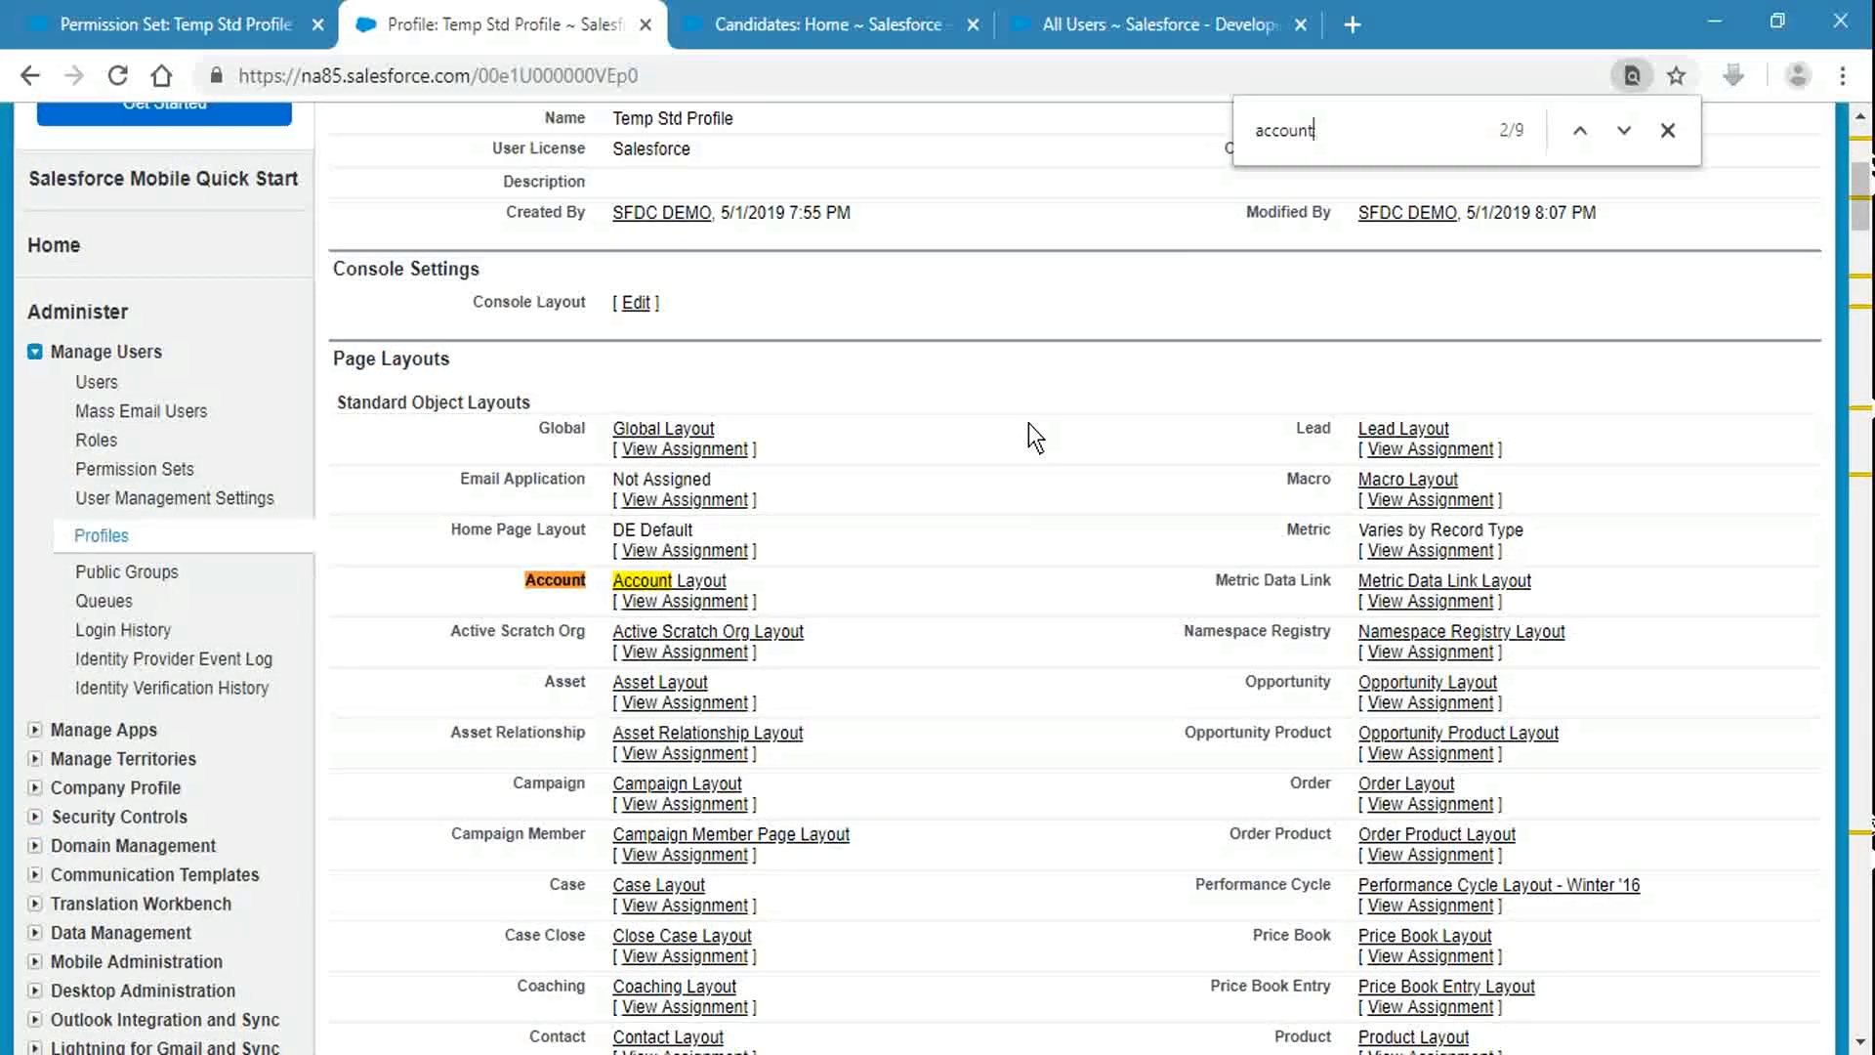
pyautogui.press('Return')
pyautogui.press('Return')
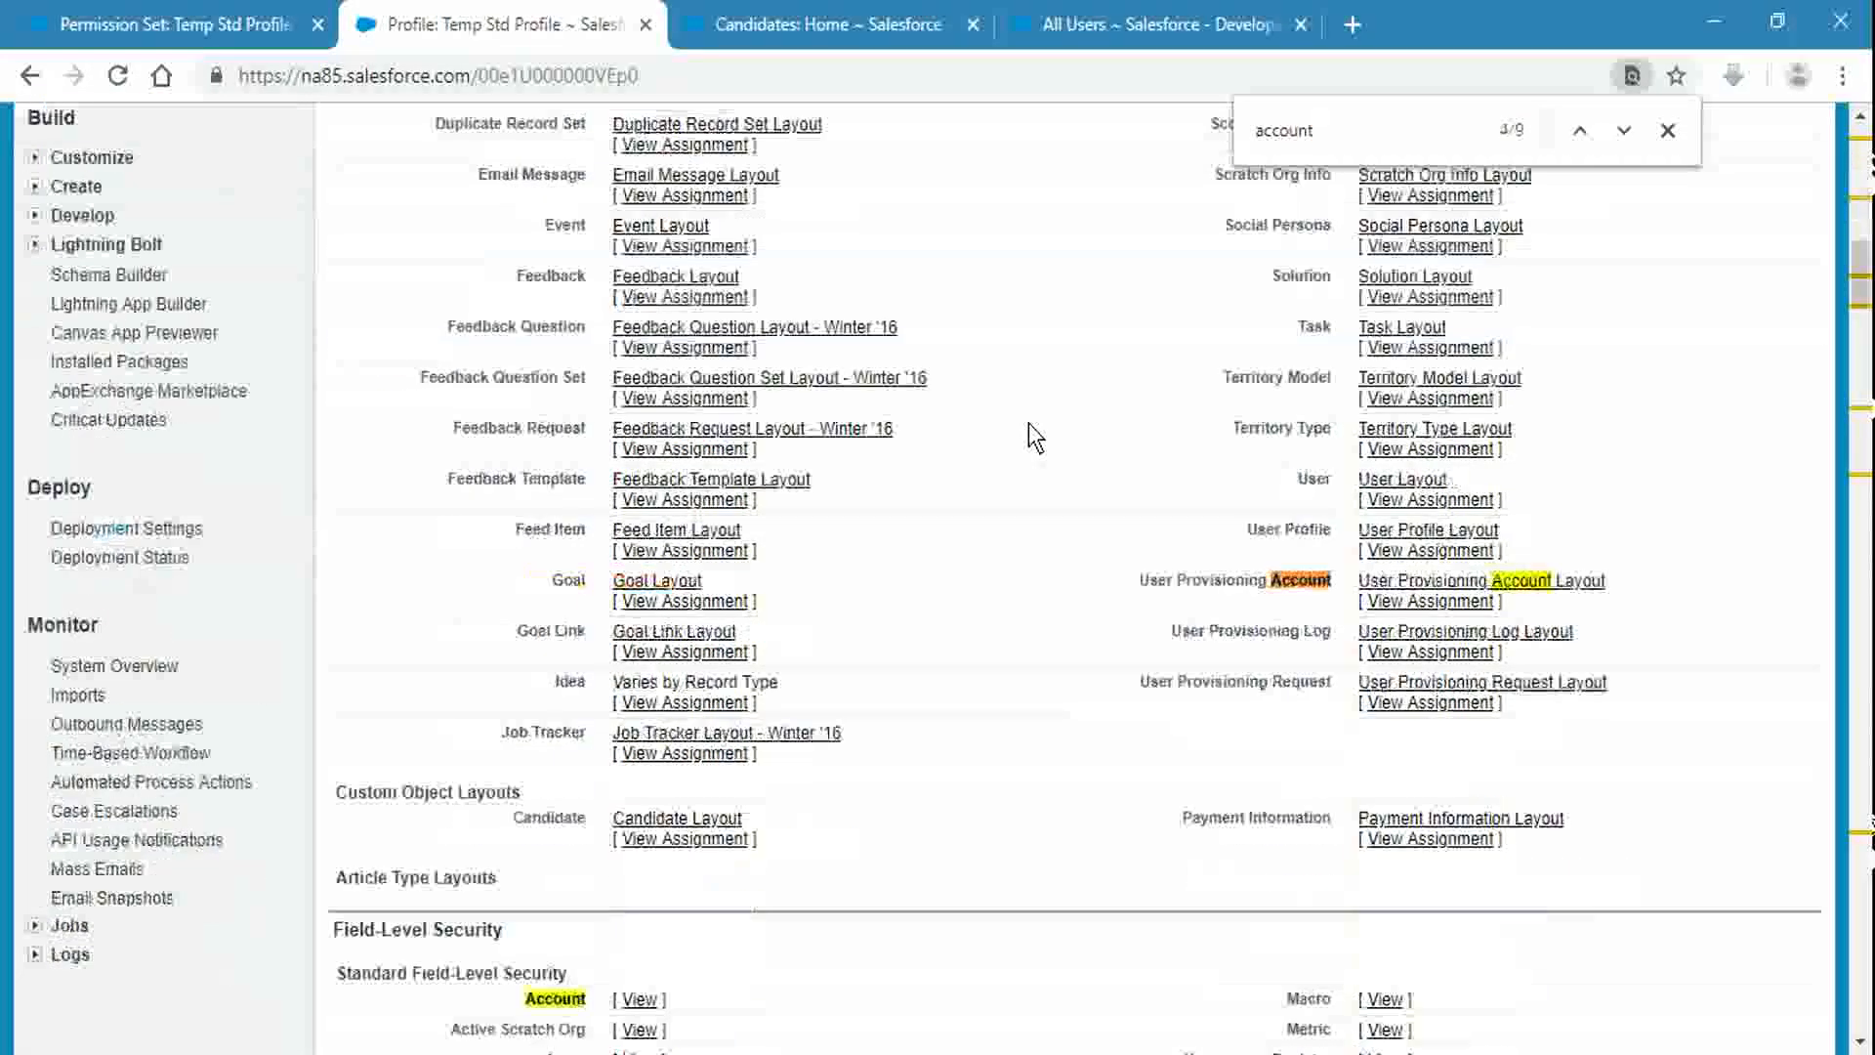
pyautogui.press('Return')
pyautogui.press('Return')
pyautogui.press('Return')
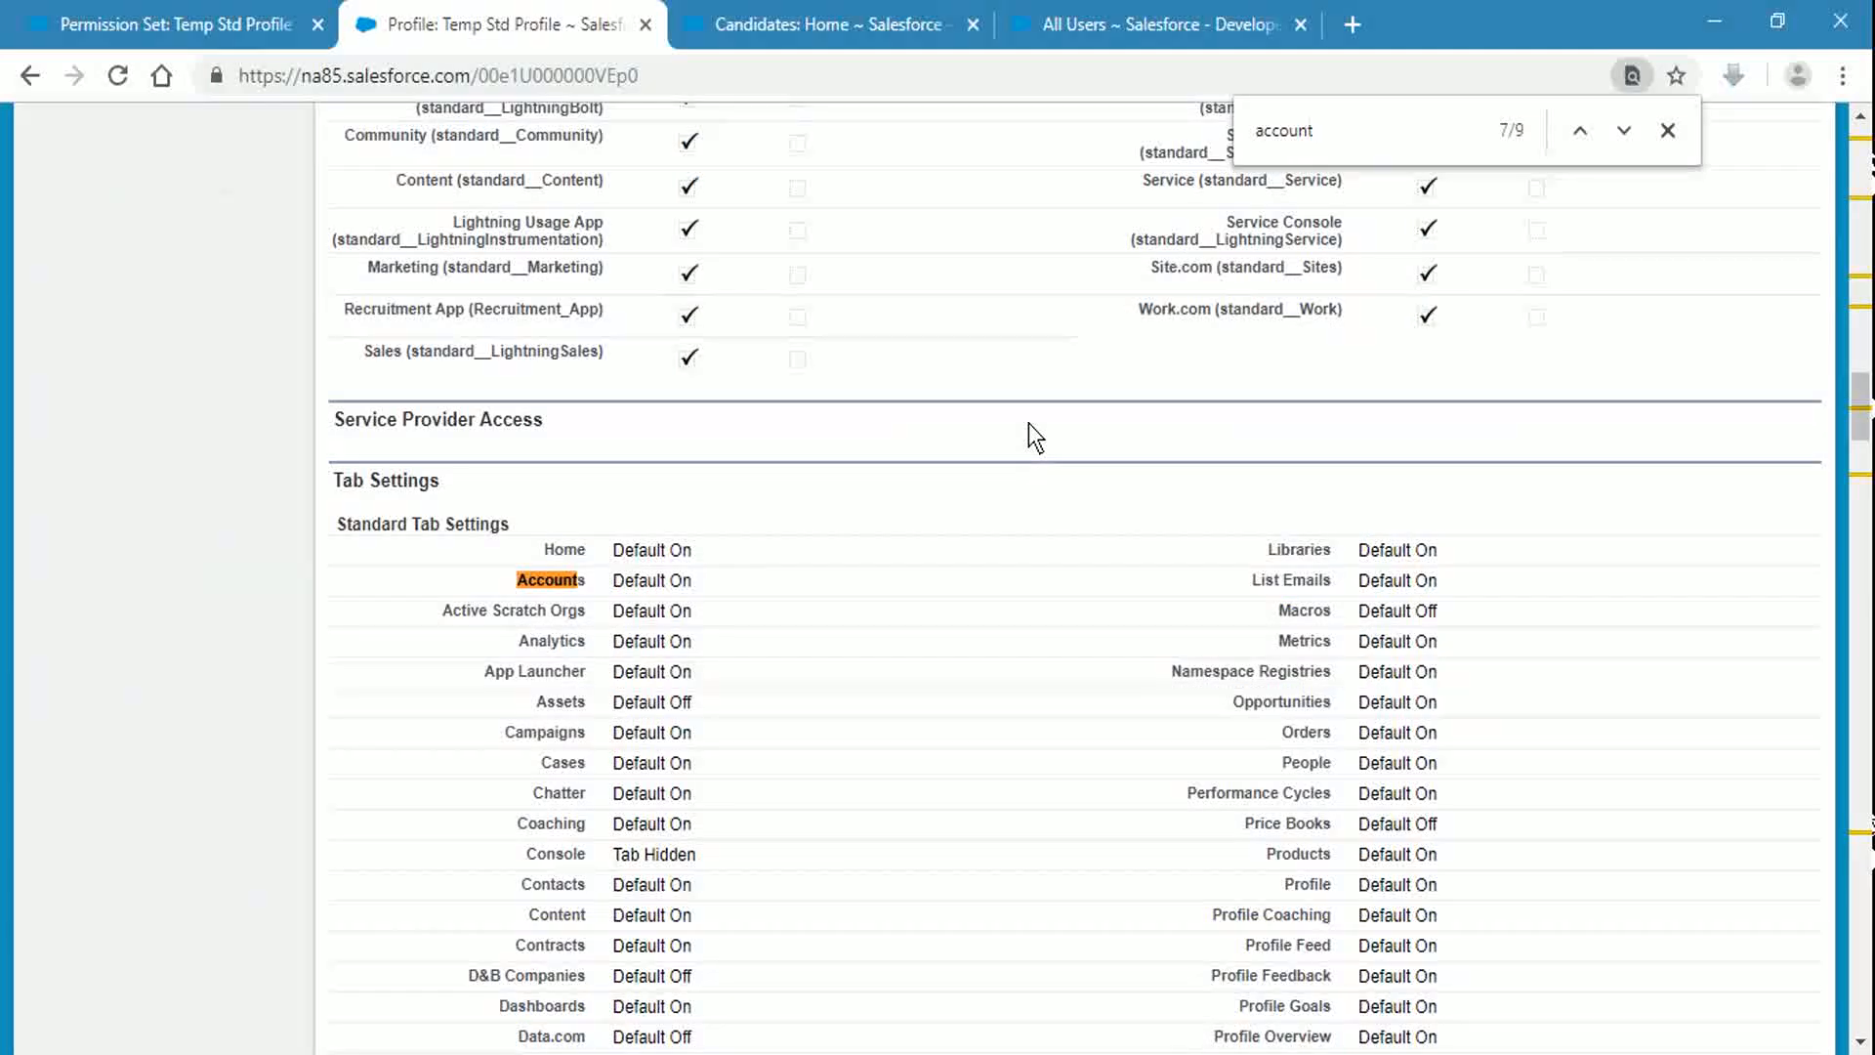
pyautogui.press('Return')
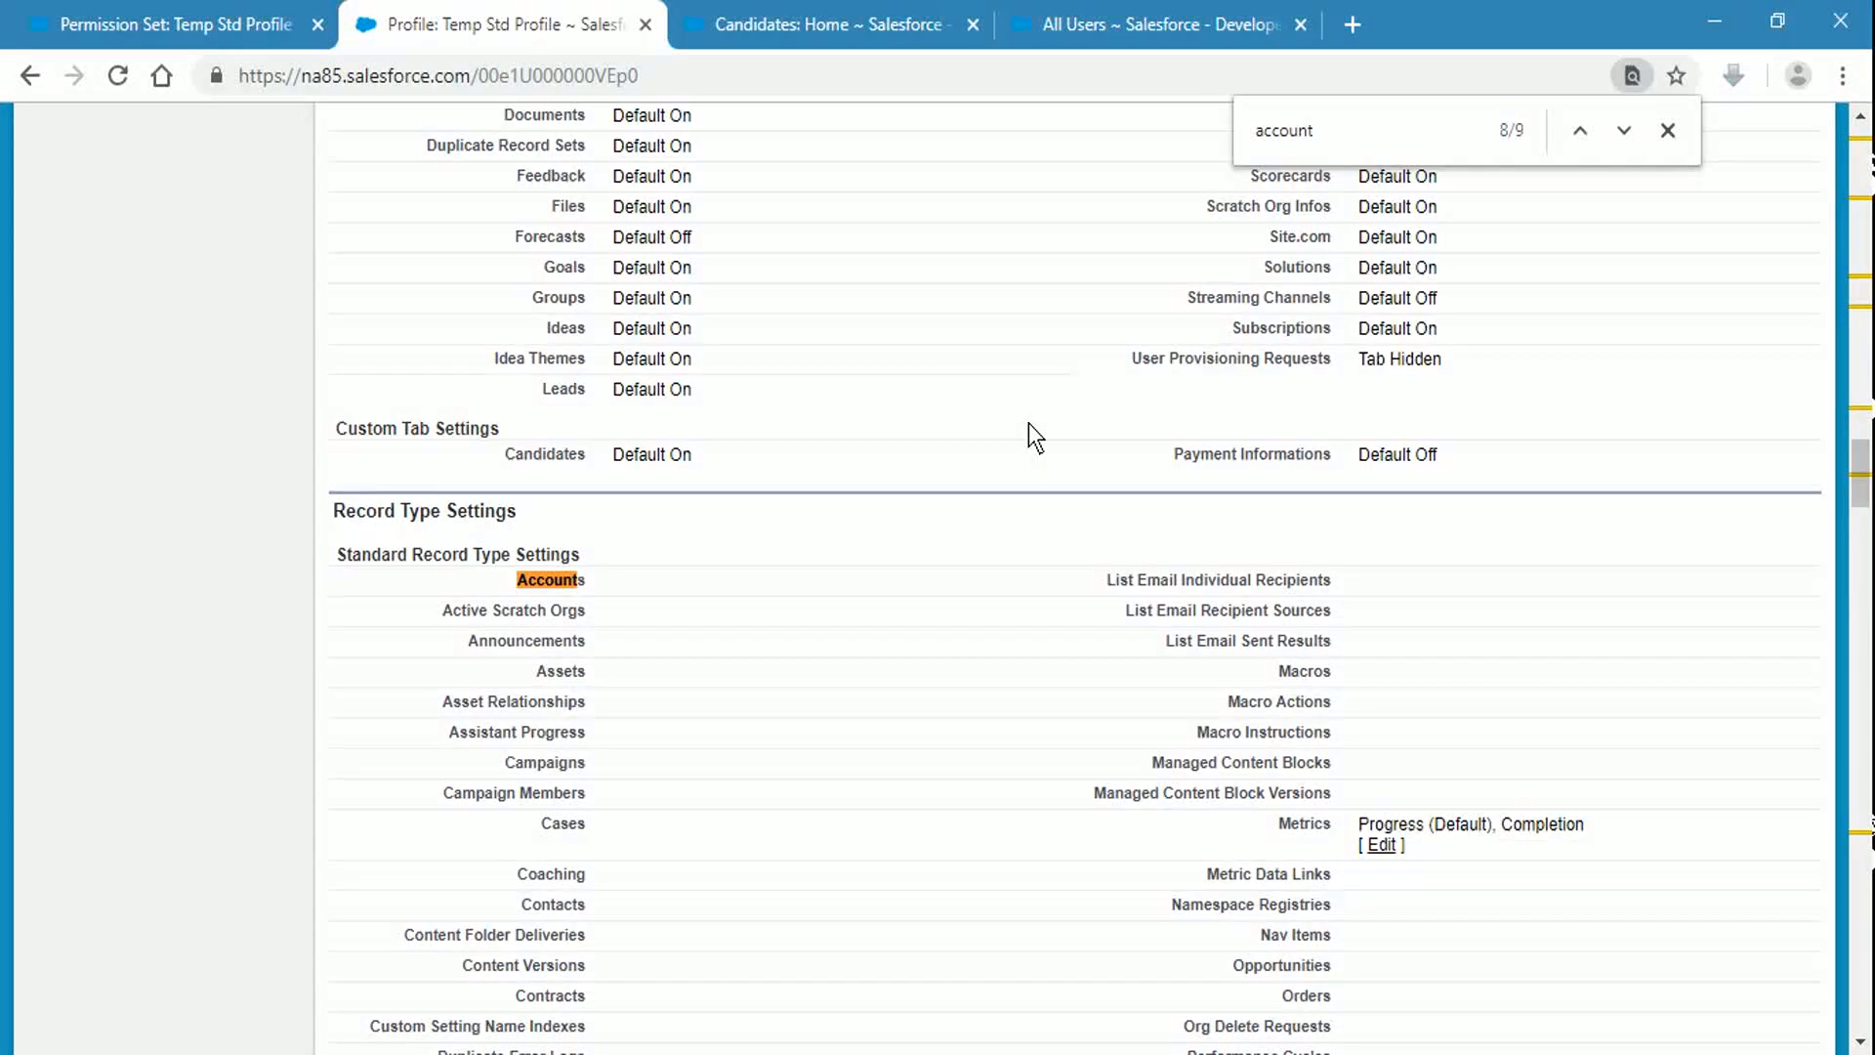
pyautogui.press('Return')
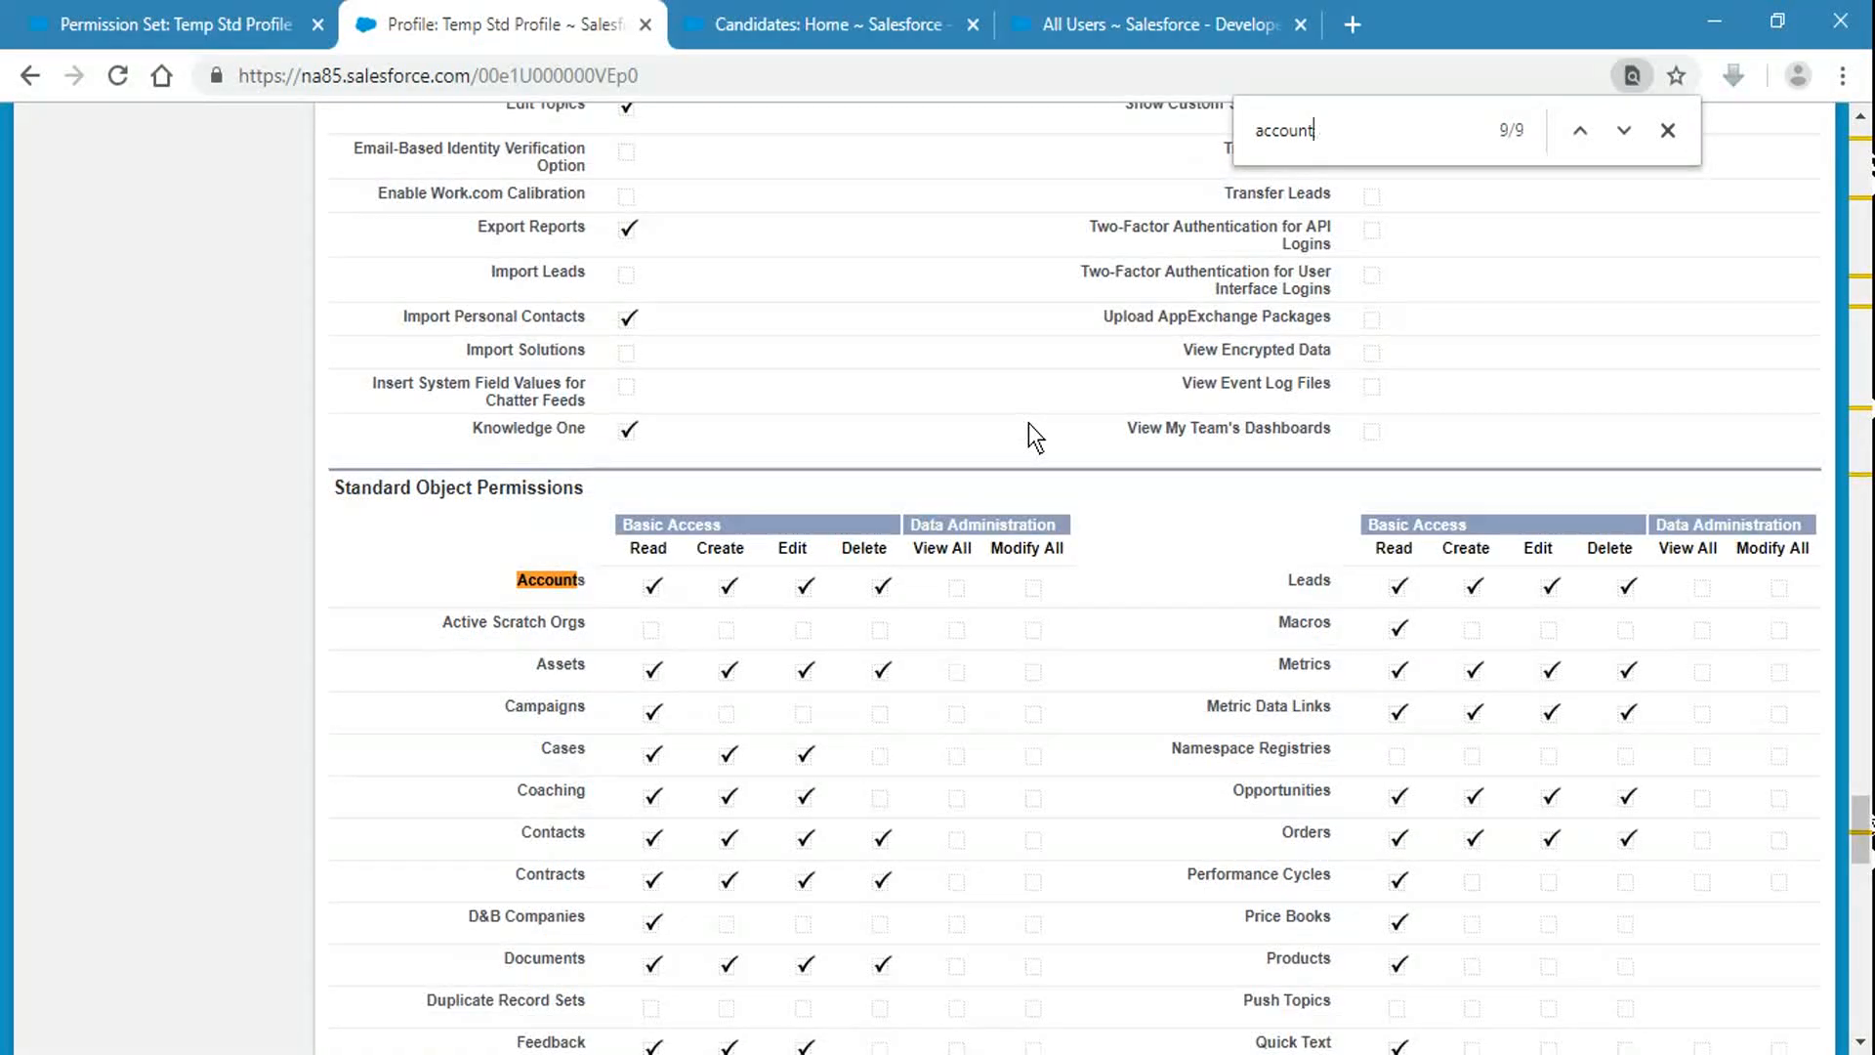
pyautogui.press('Return')
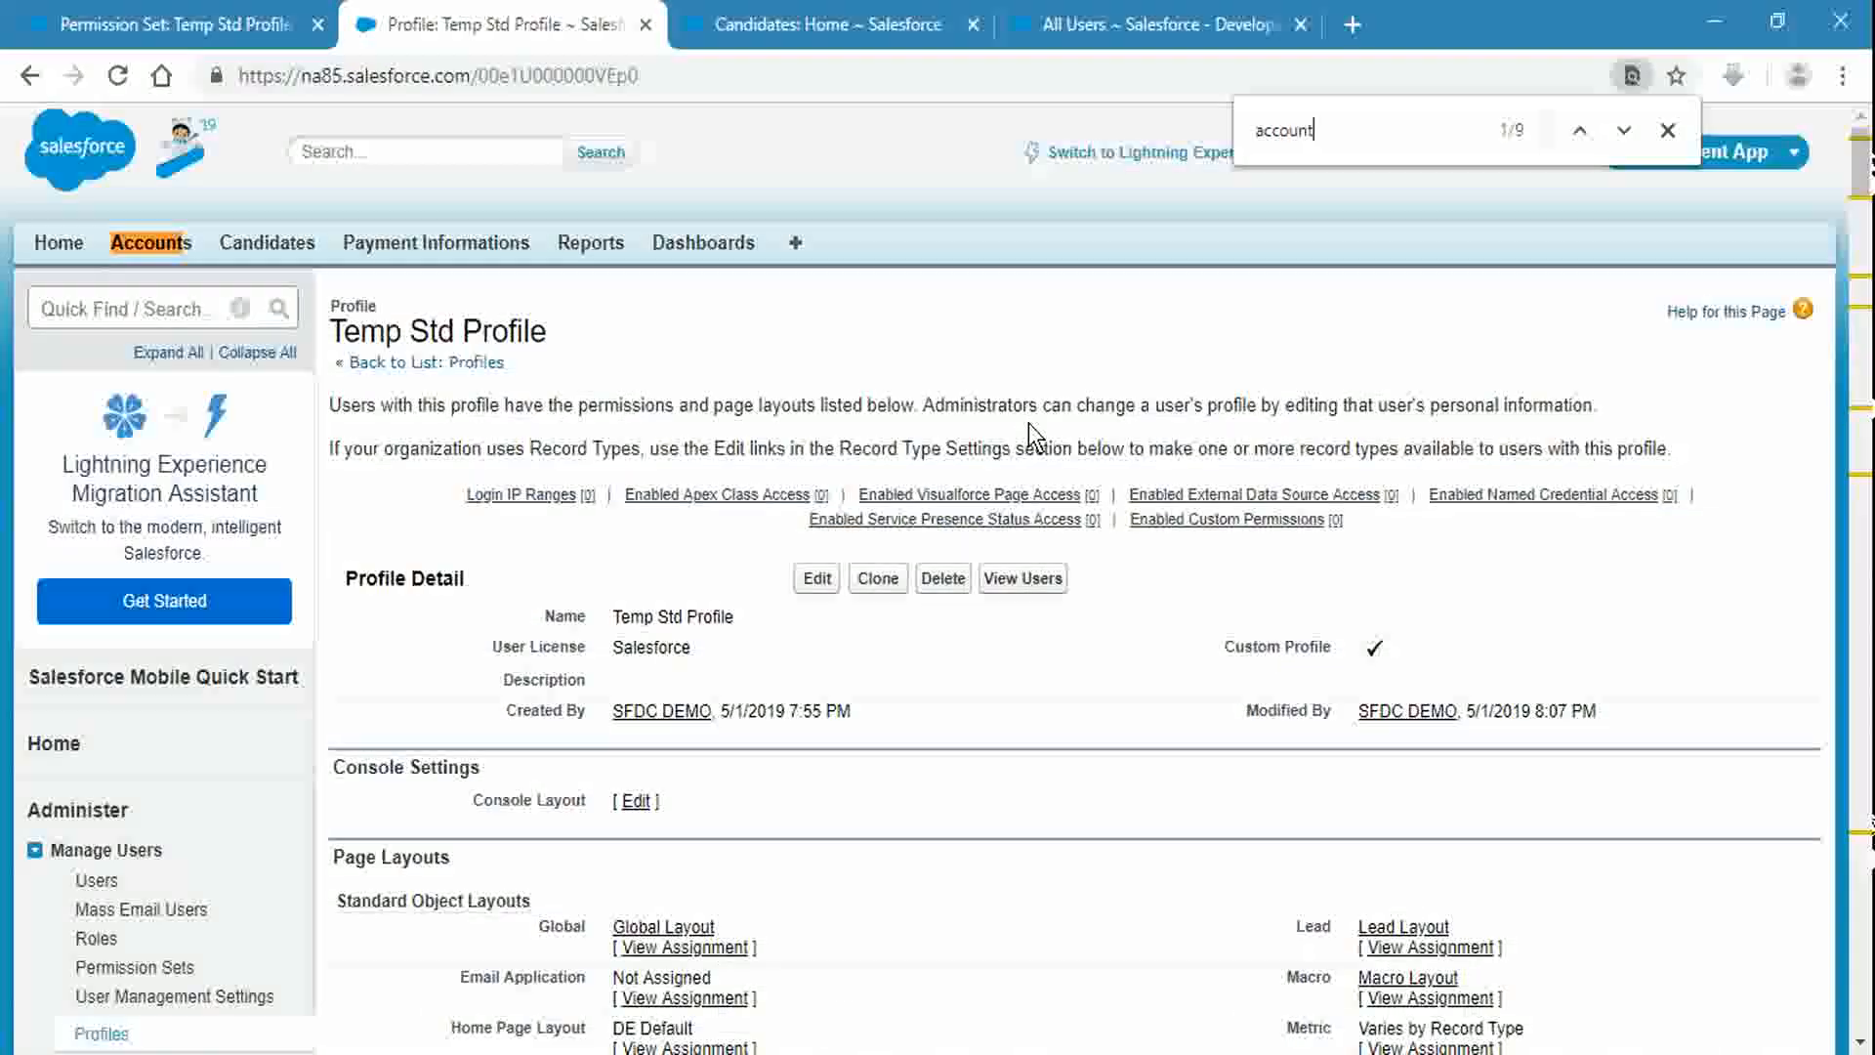
pyautogui.press('Escape')
# Return to the permission set and open its Object Settings
pyautogui.click(935, 359)
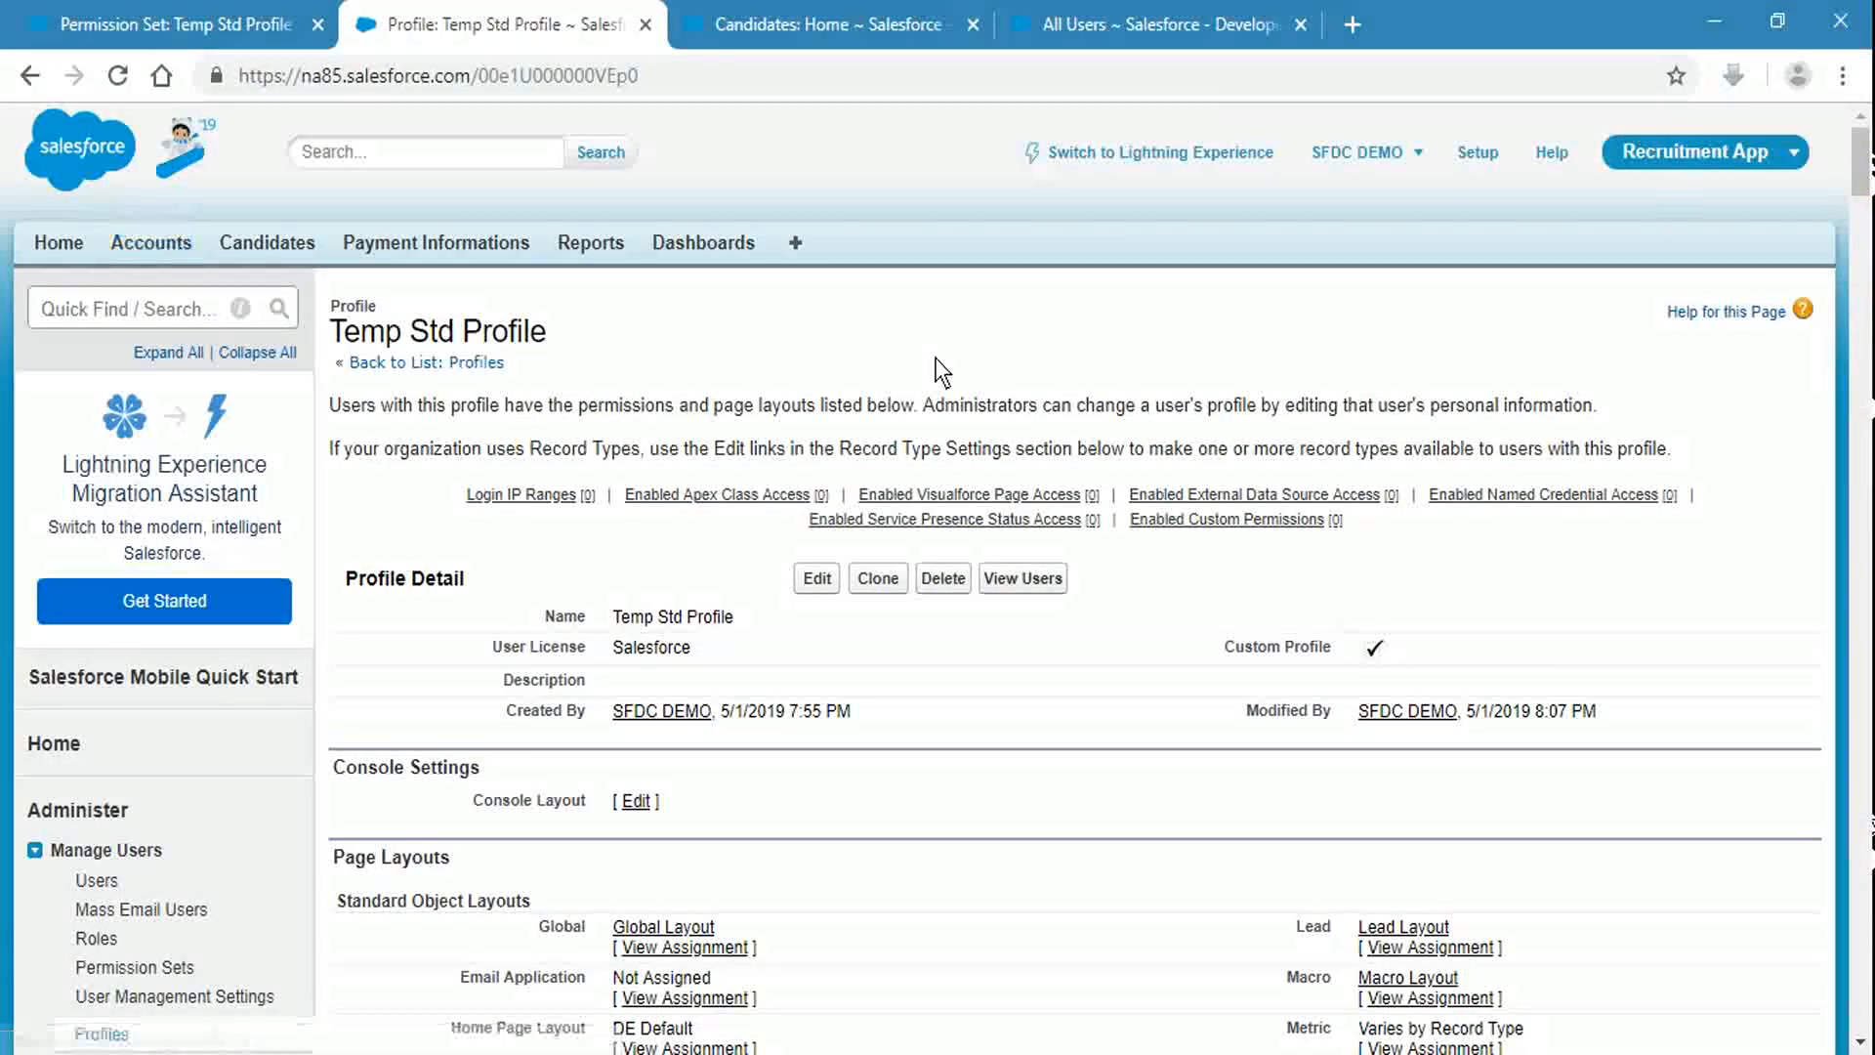
pyautogui.click(138, 13)
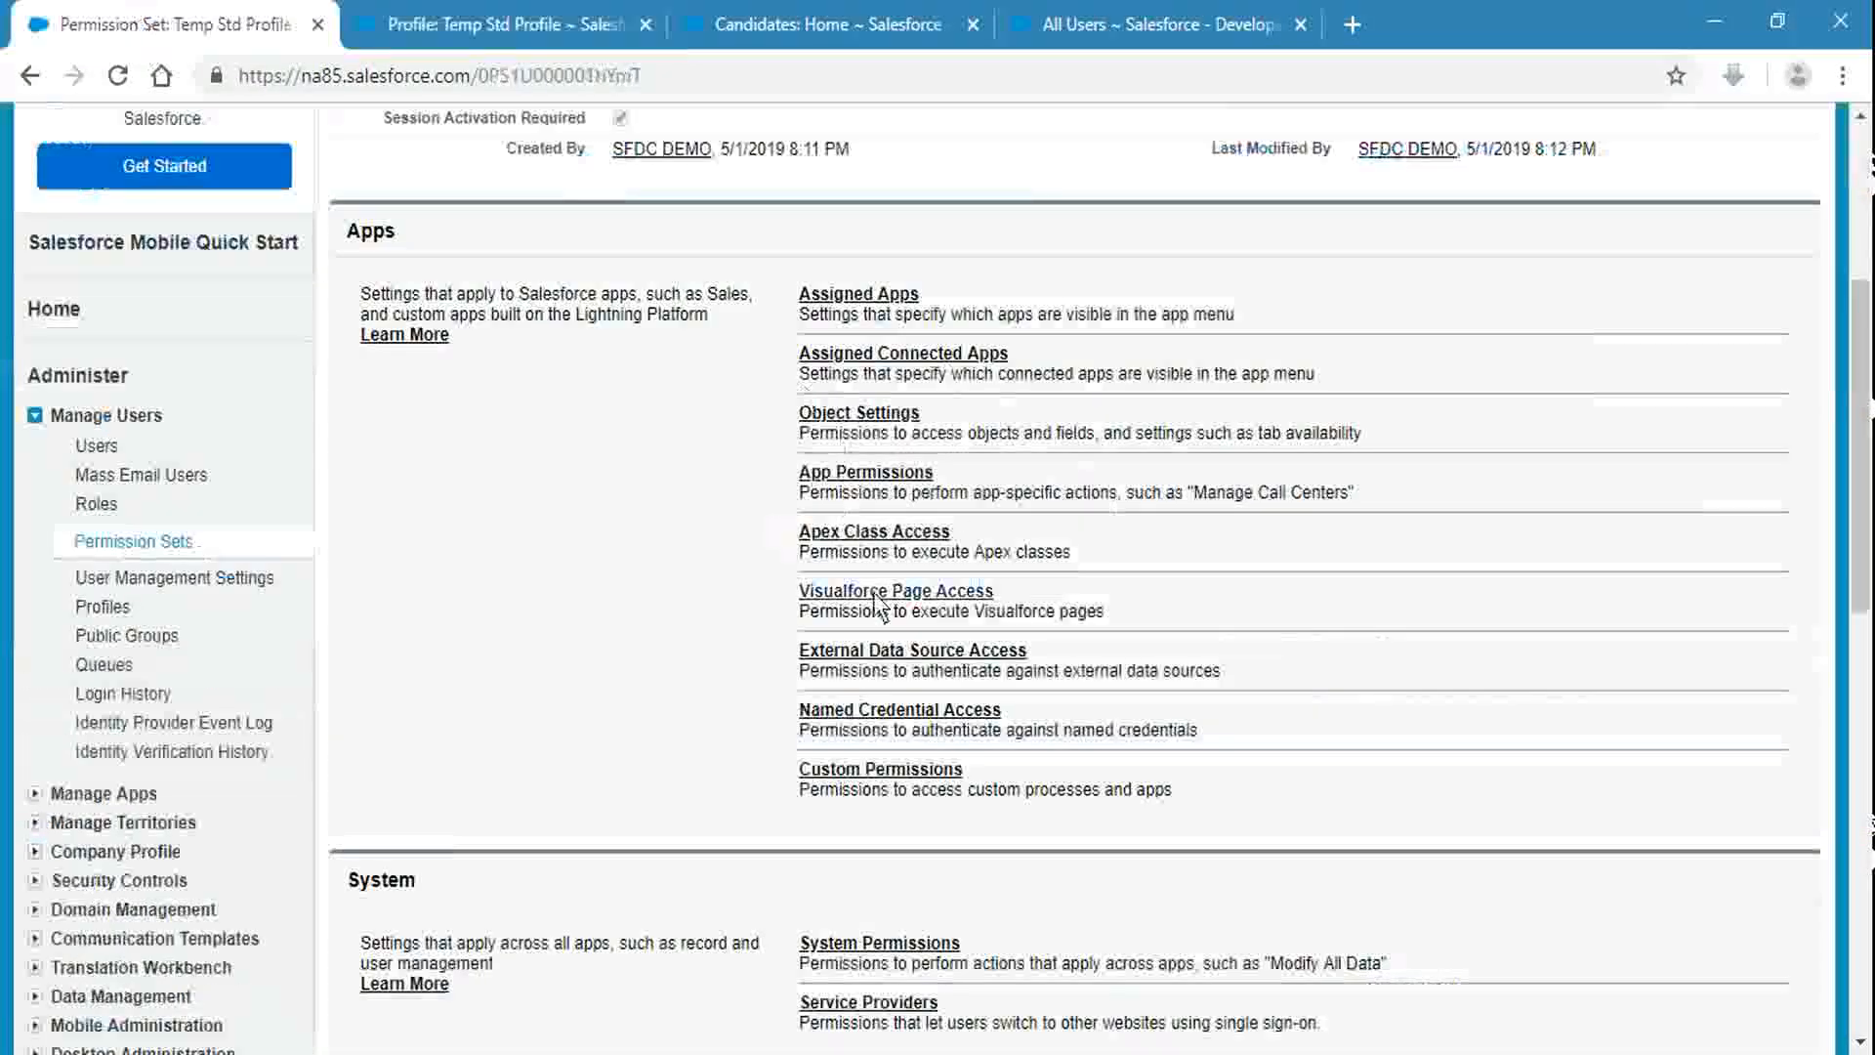
pyautogui.click(879, 416)
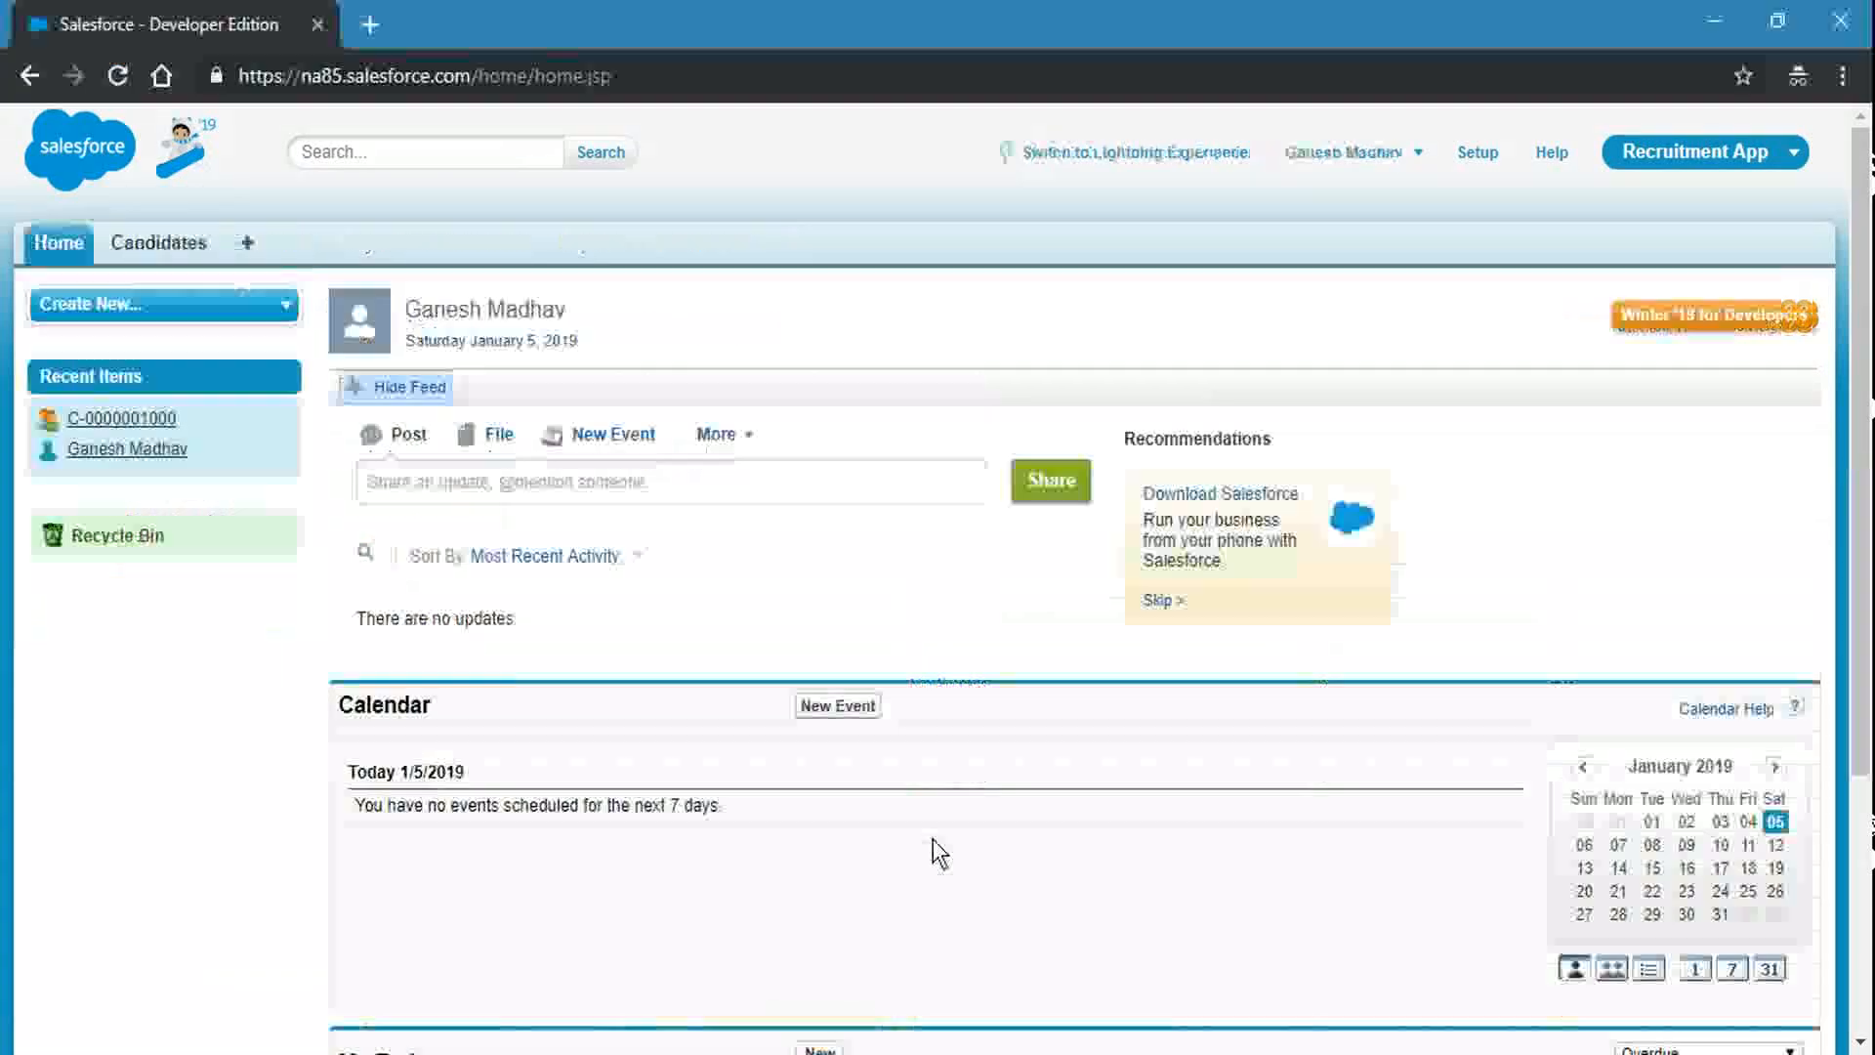
# As the test user, open a candidate's account, Edge Communications, from the Candidates list
pyautogui.click(159, 242)
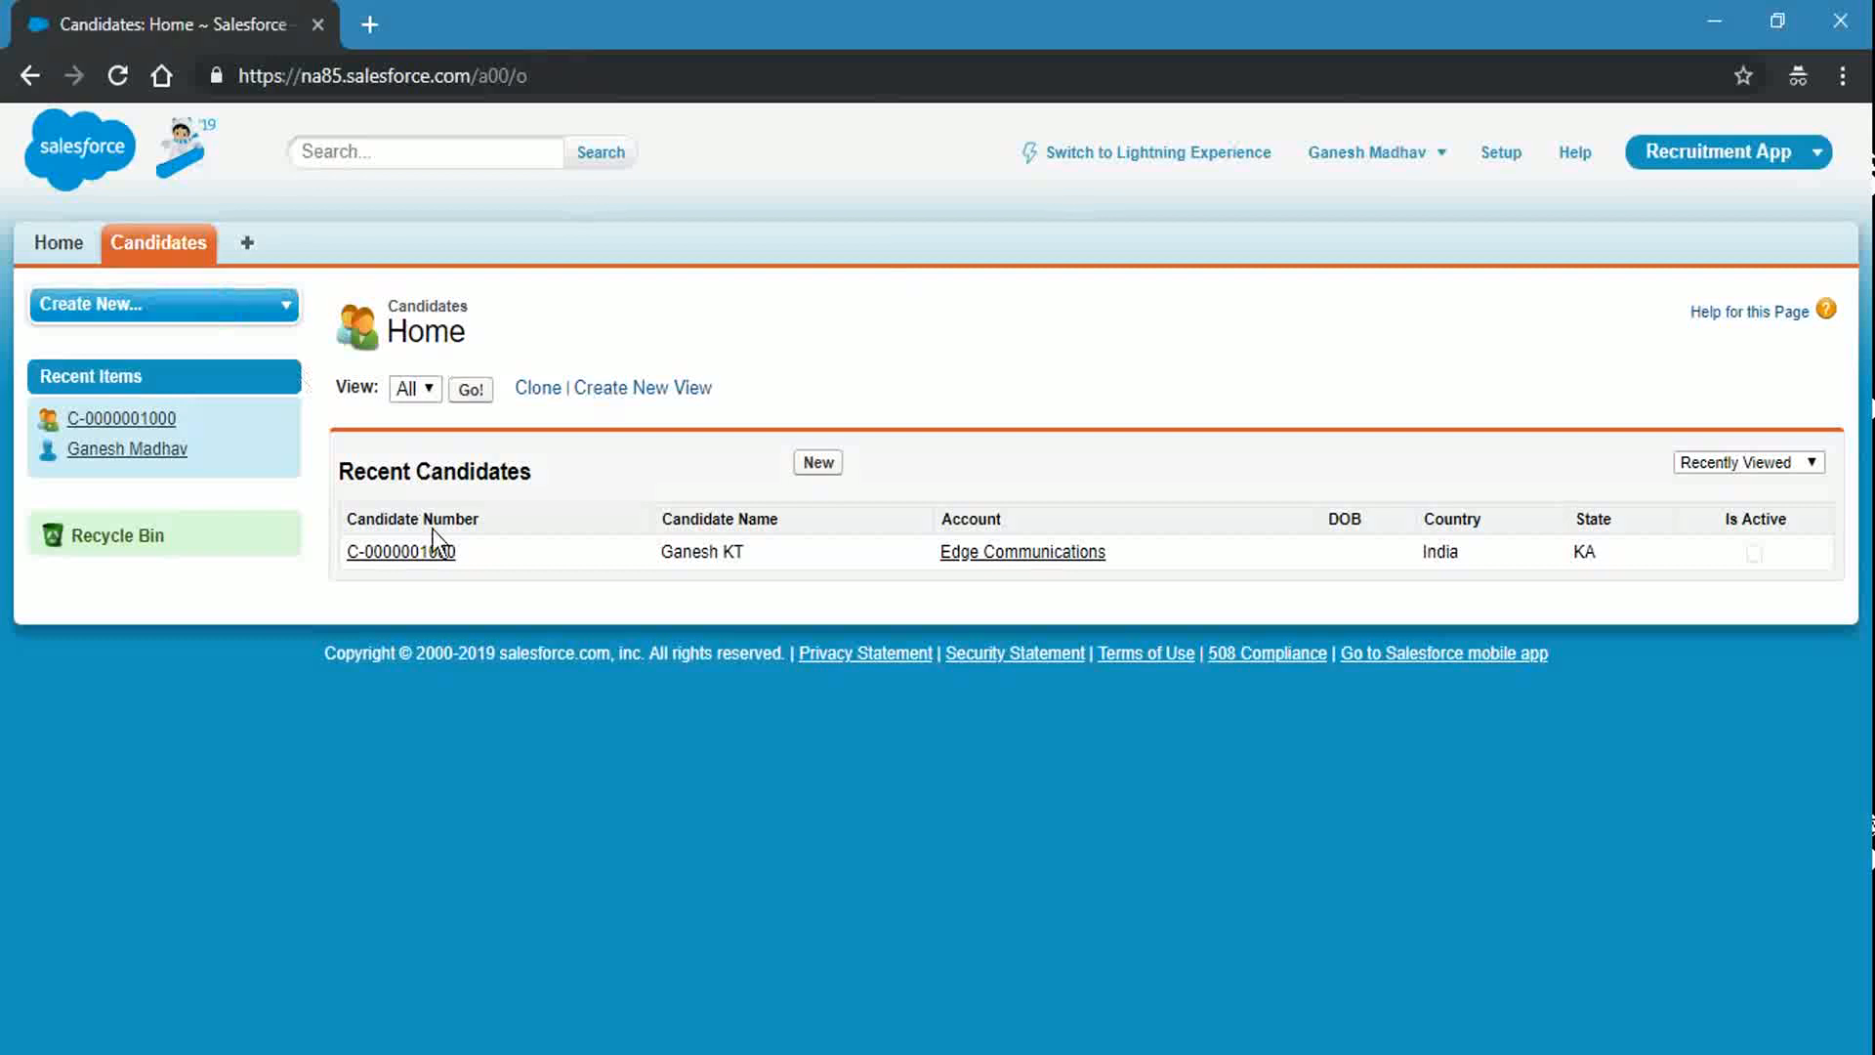
pyautogui.click(429, 553)
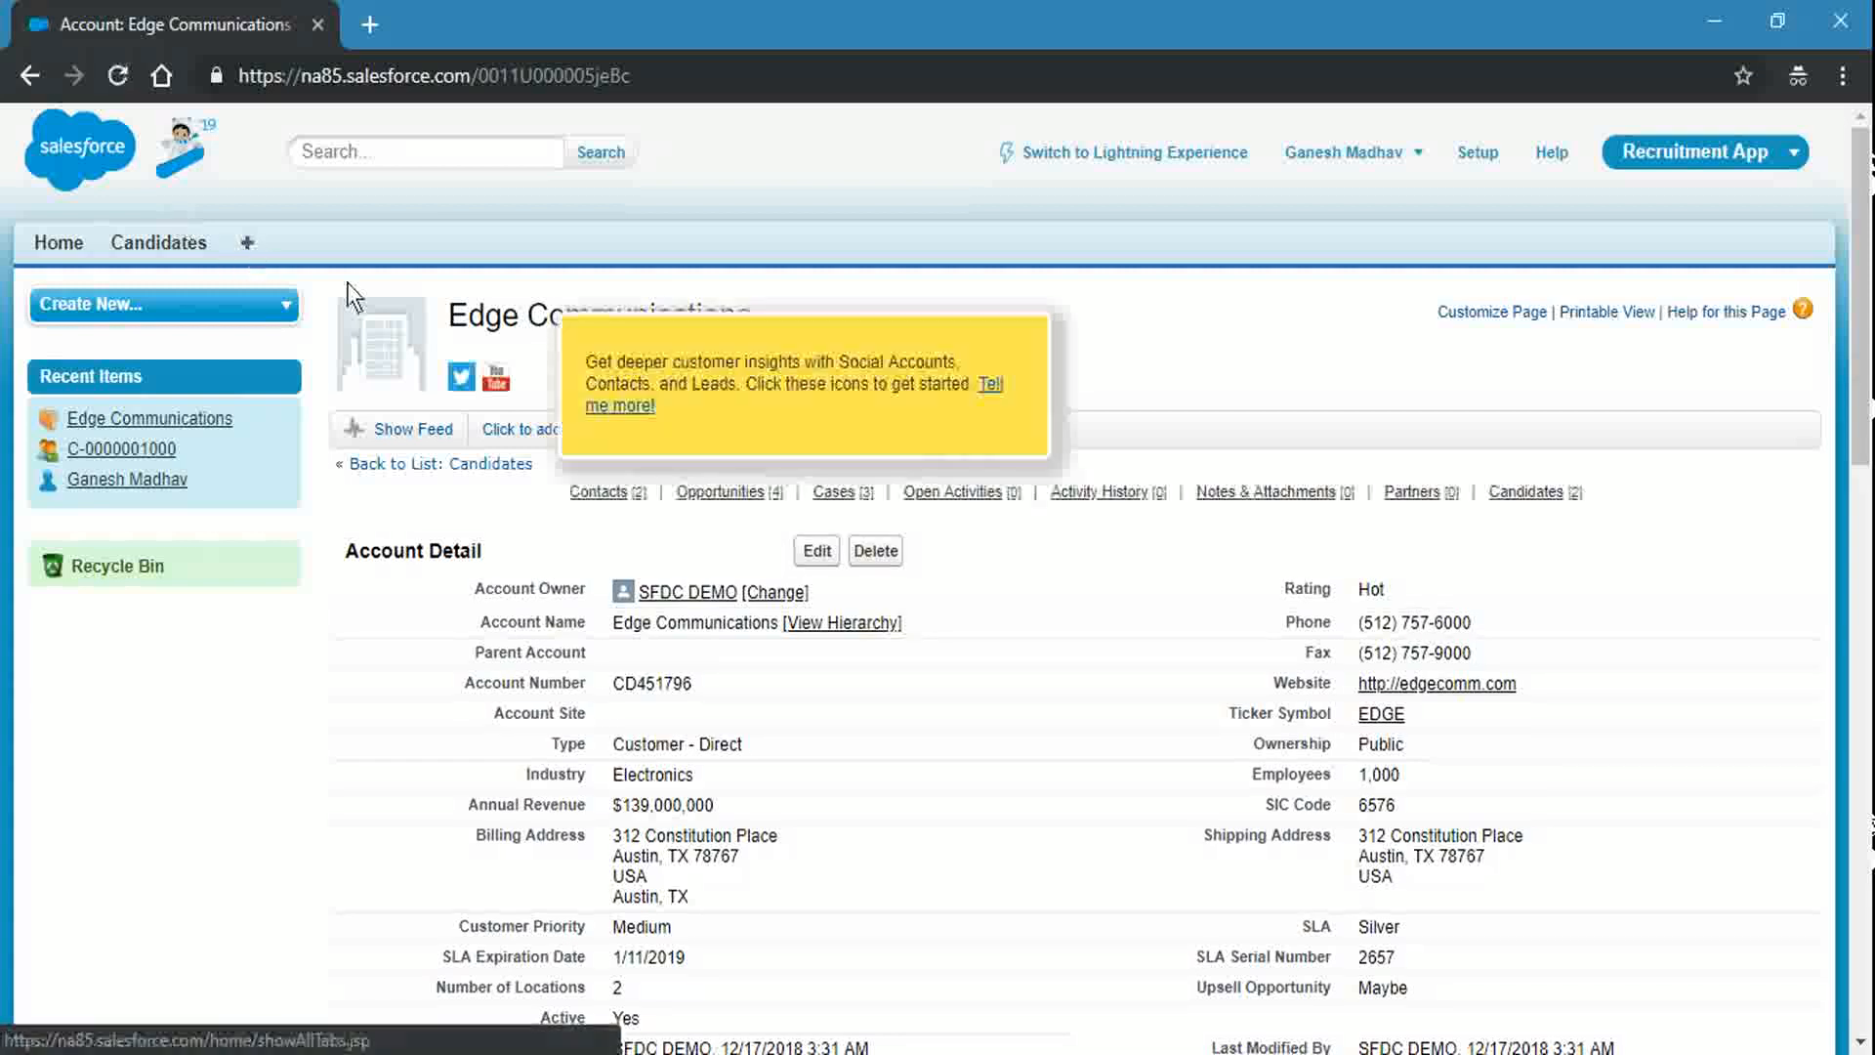
pyautogui.click(1032, 333)
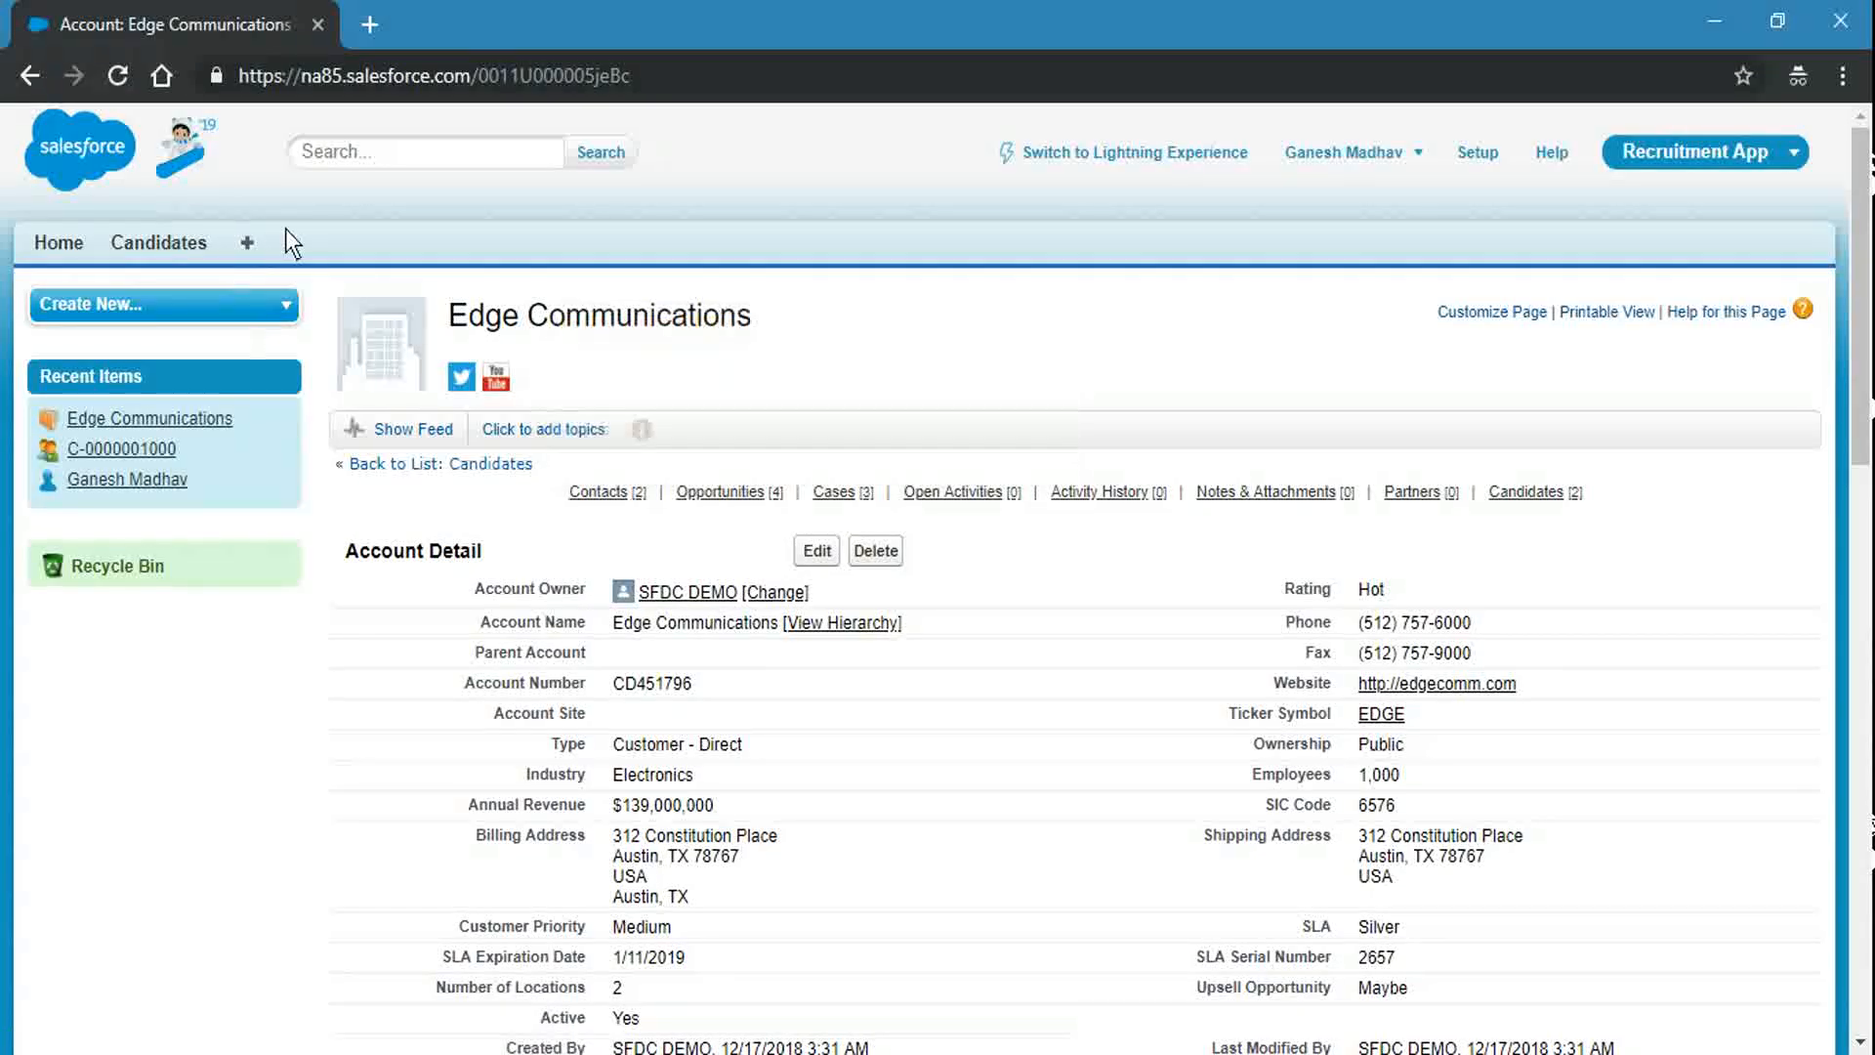
# Add Accounts to the test user's tabs, placed before Candidates, and save
pyautogui.click(250, 242)
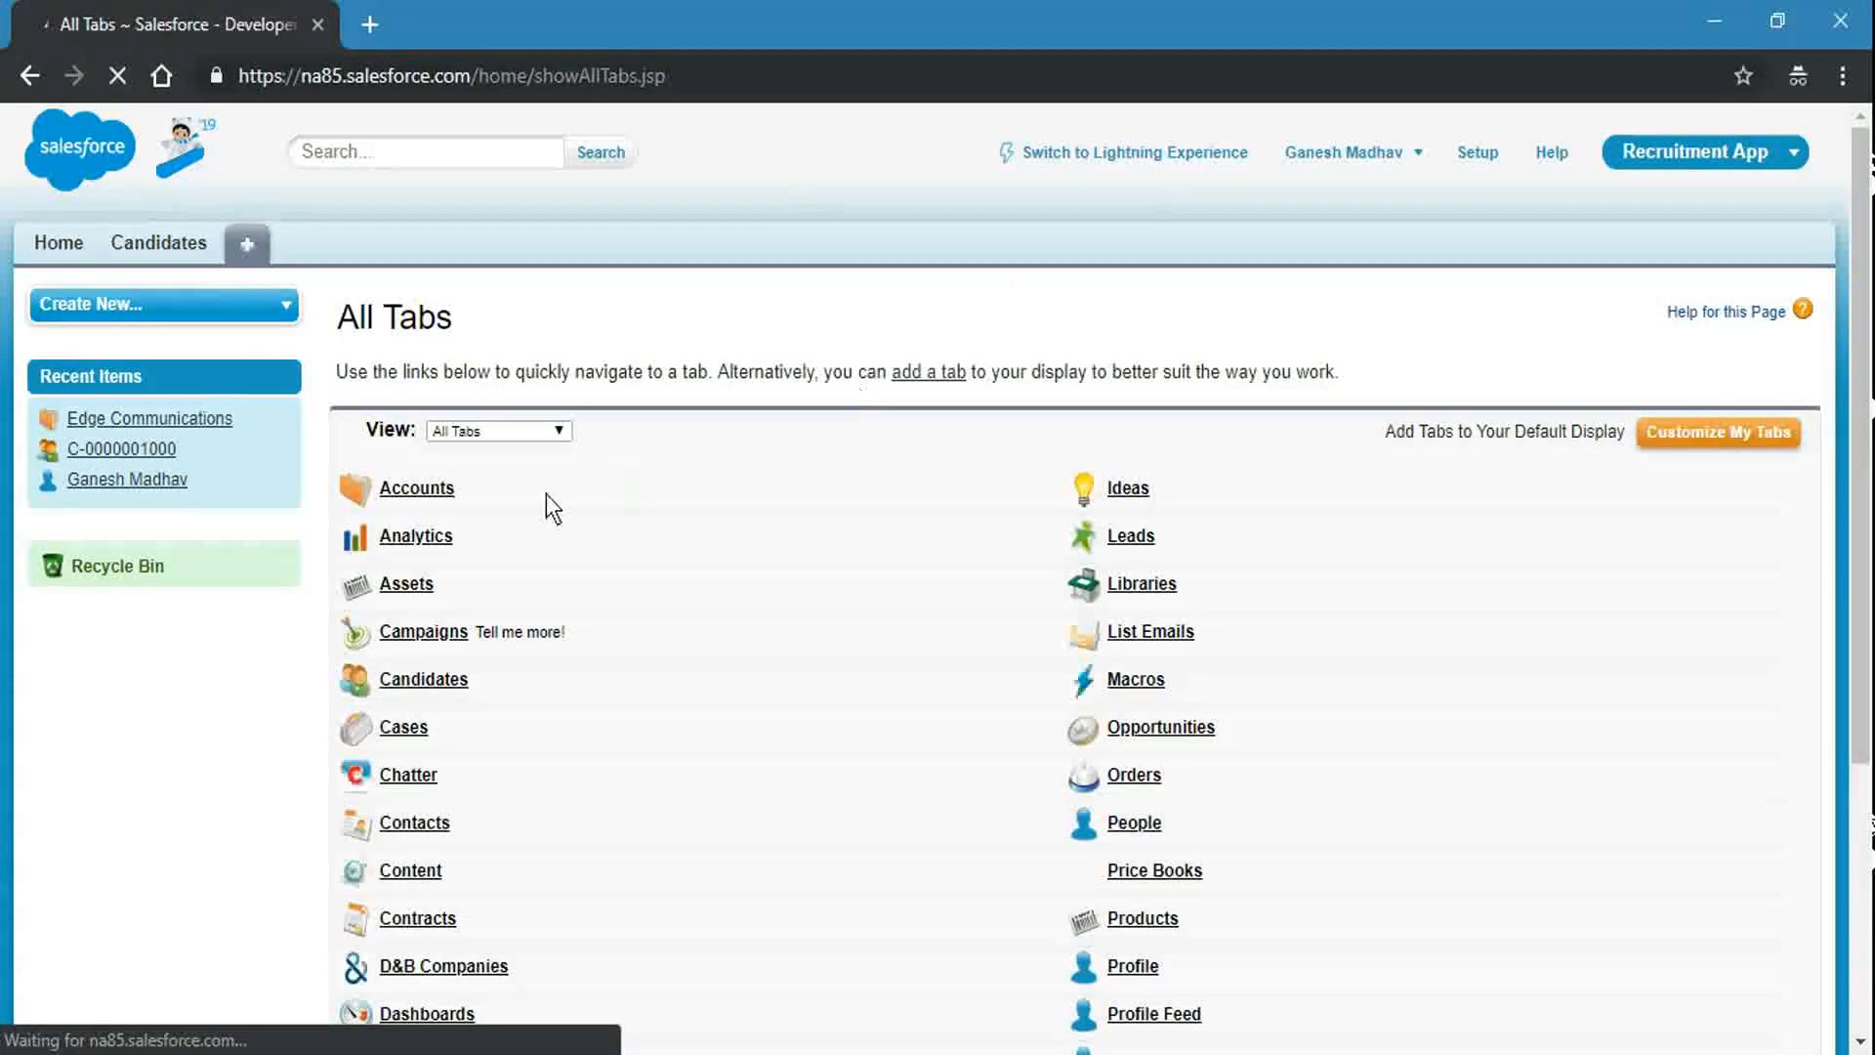
pyautogui.click(1703, 430)
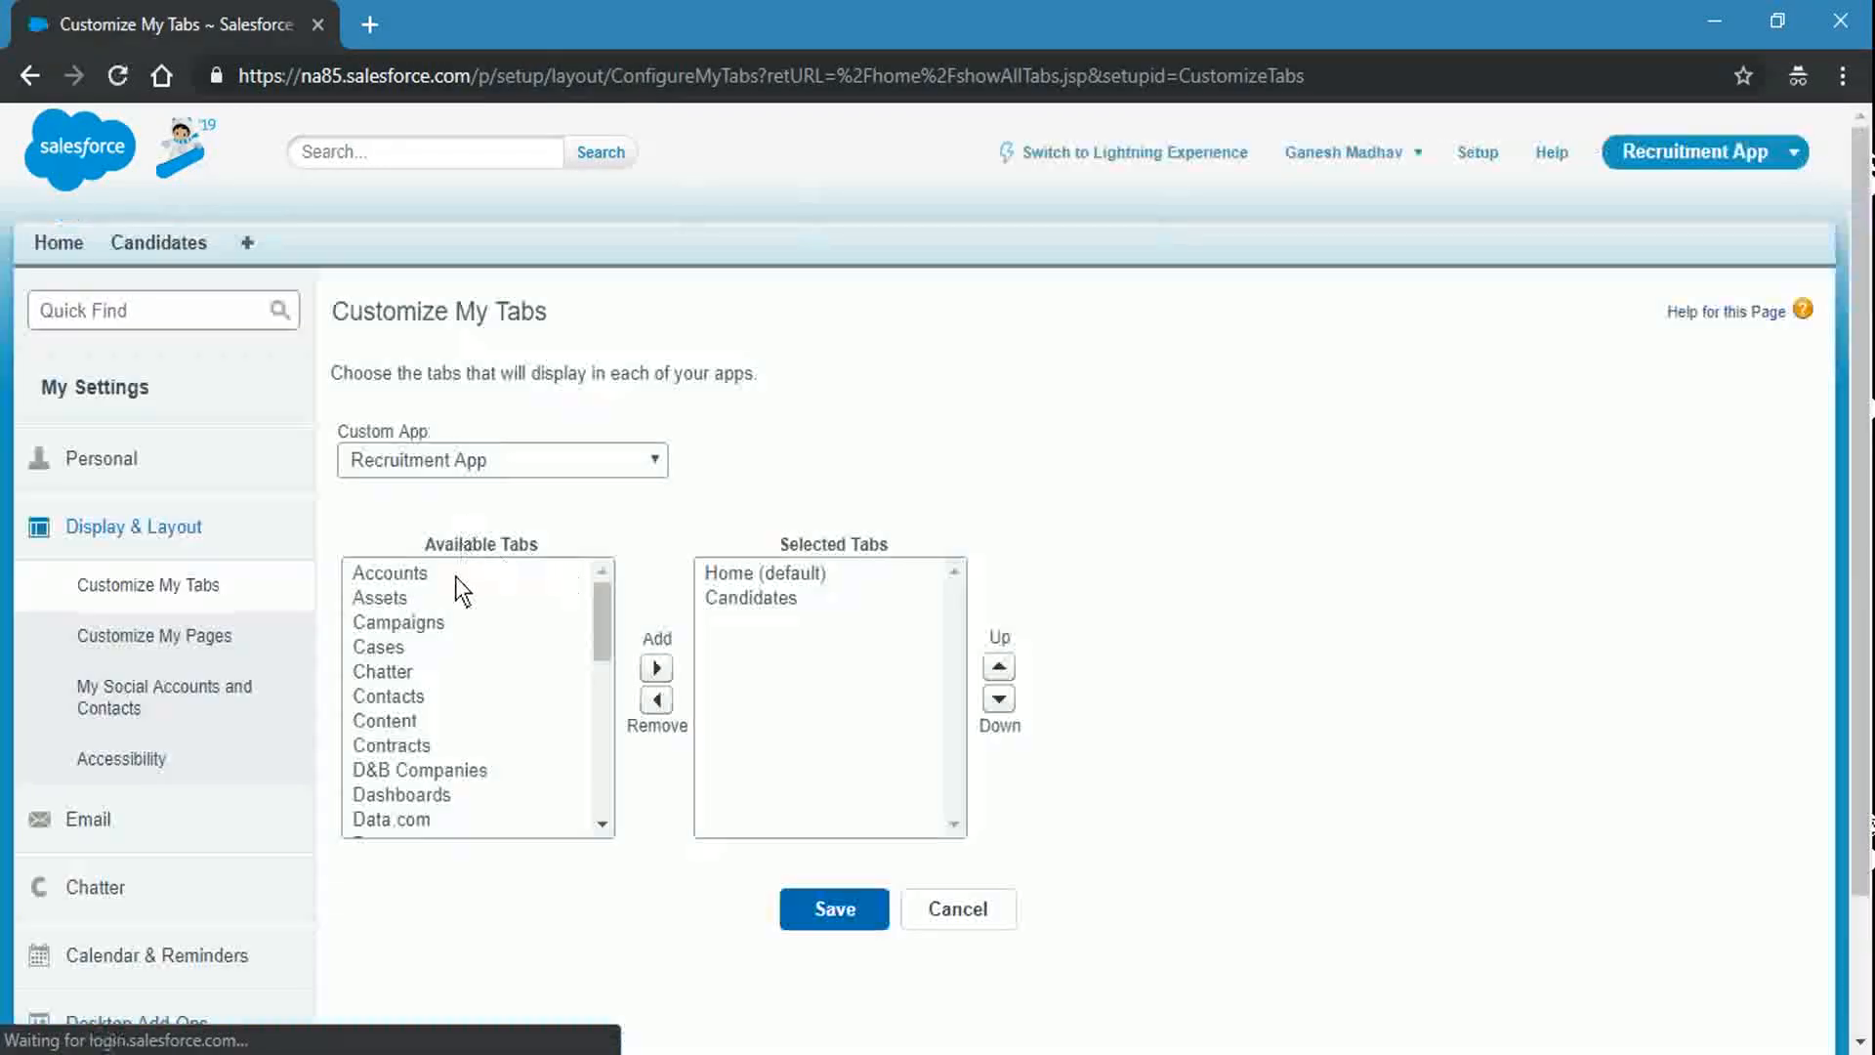
pyautogui.click(455, 574)
pyautogui.click(661, 668)
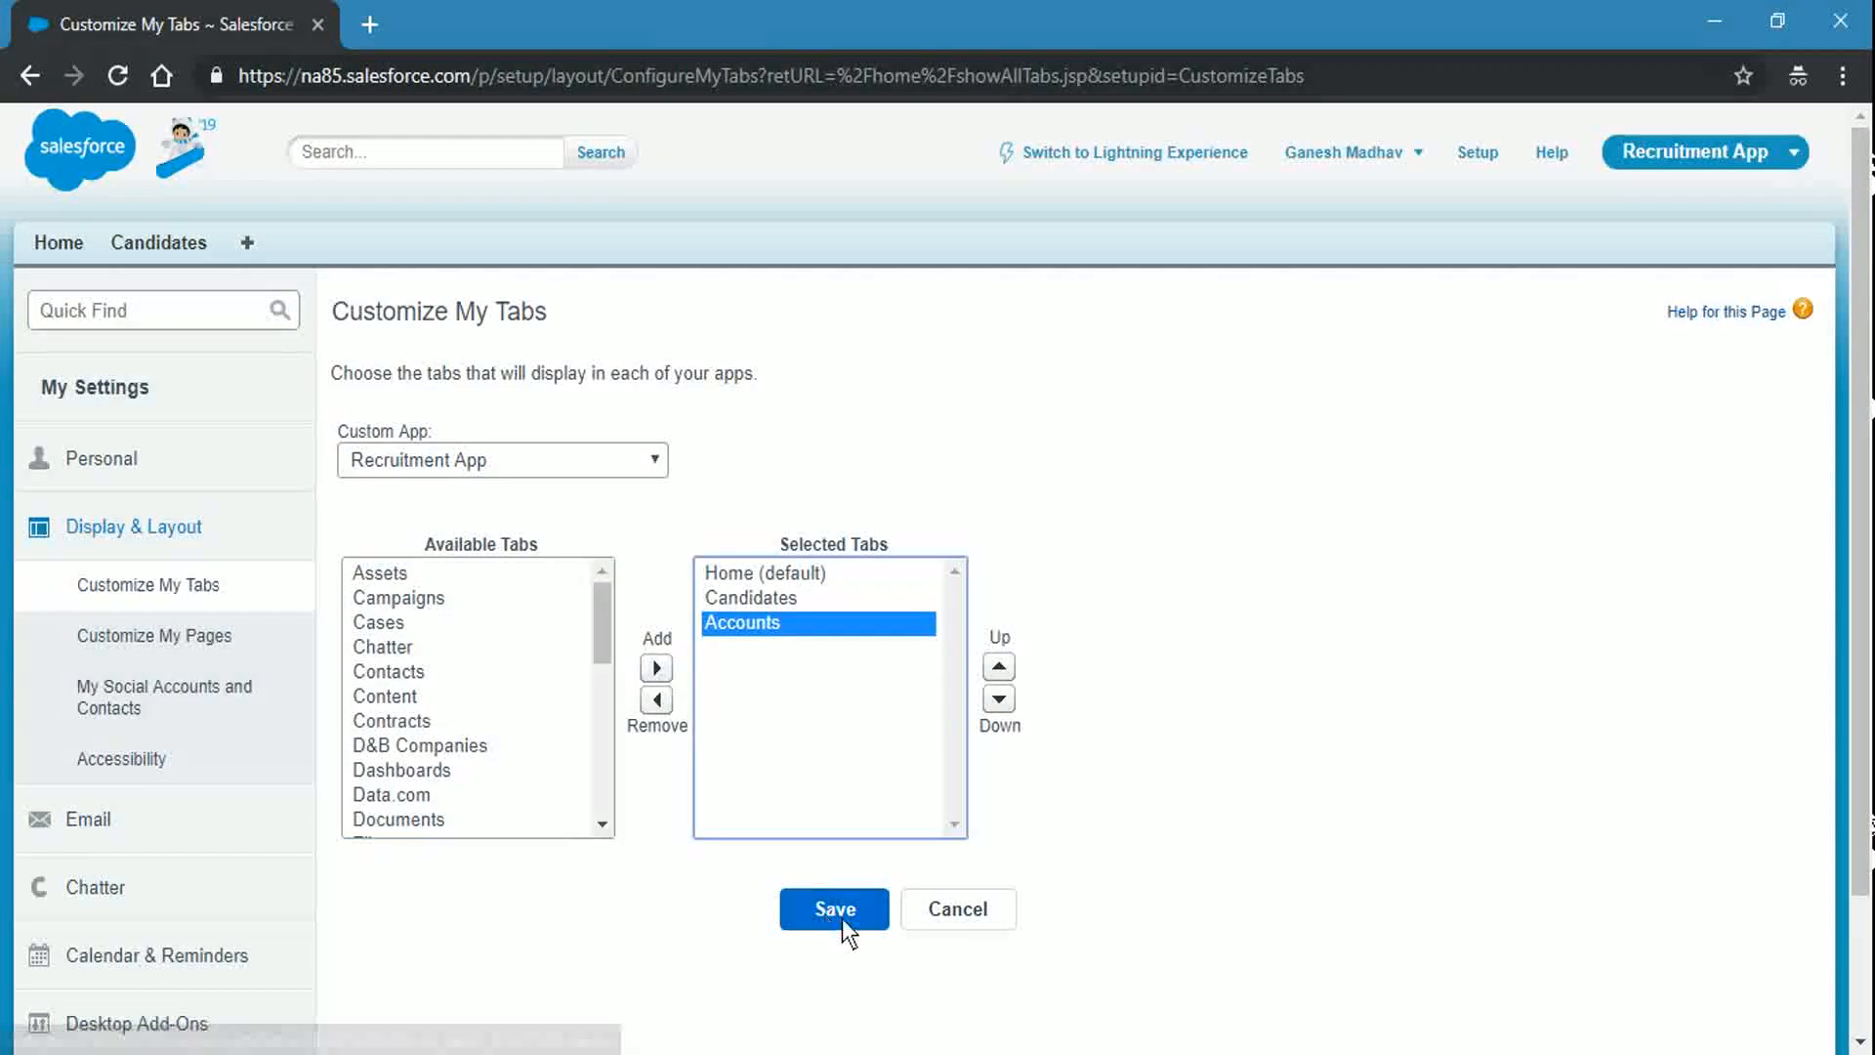
pyautogui.click(998, 668)
pyautogui.click(959, 909)
# In the admin window, open Setup's Create > Apps list in a new tab
pyautogui.moveTo(513, 1045)
pyautogui.click(496, 1000)
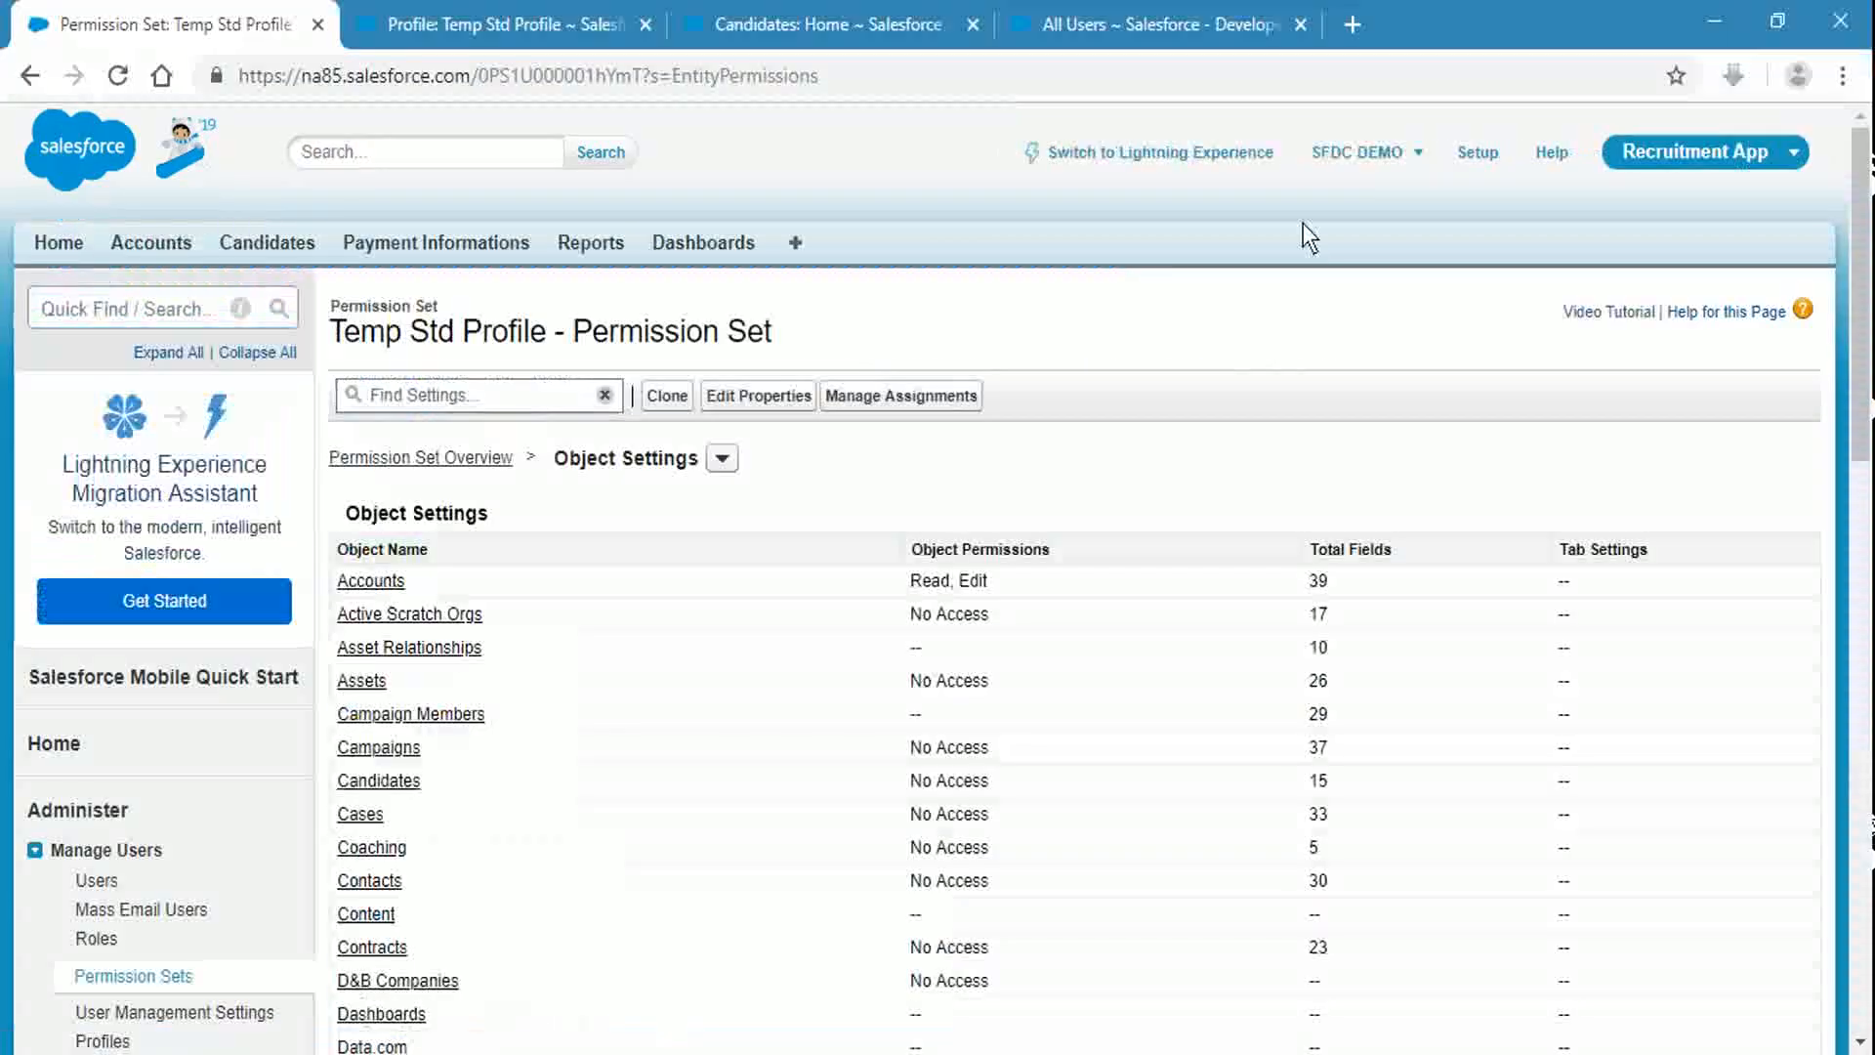
pyautogui.click(449, 21)
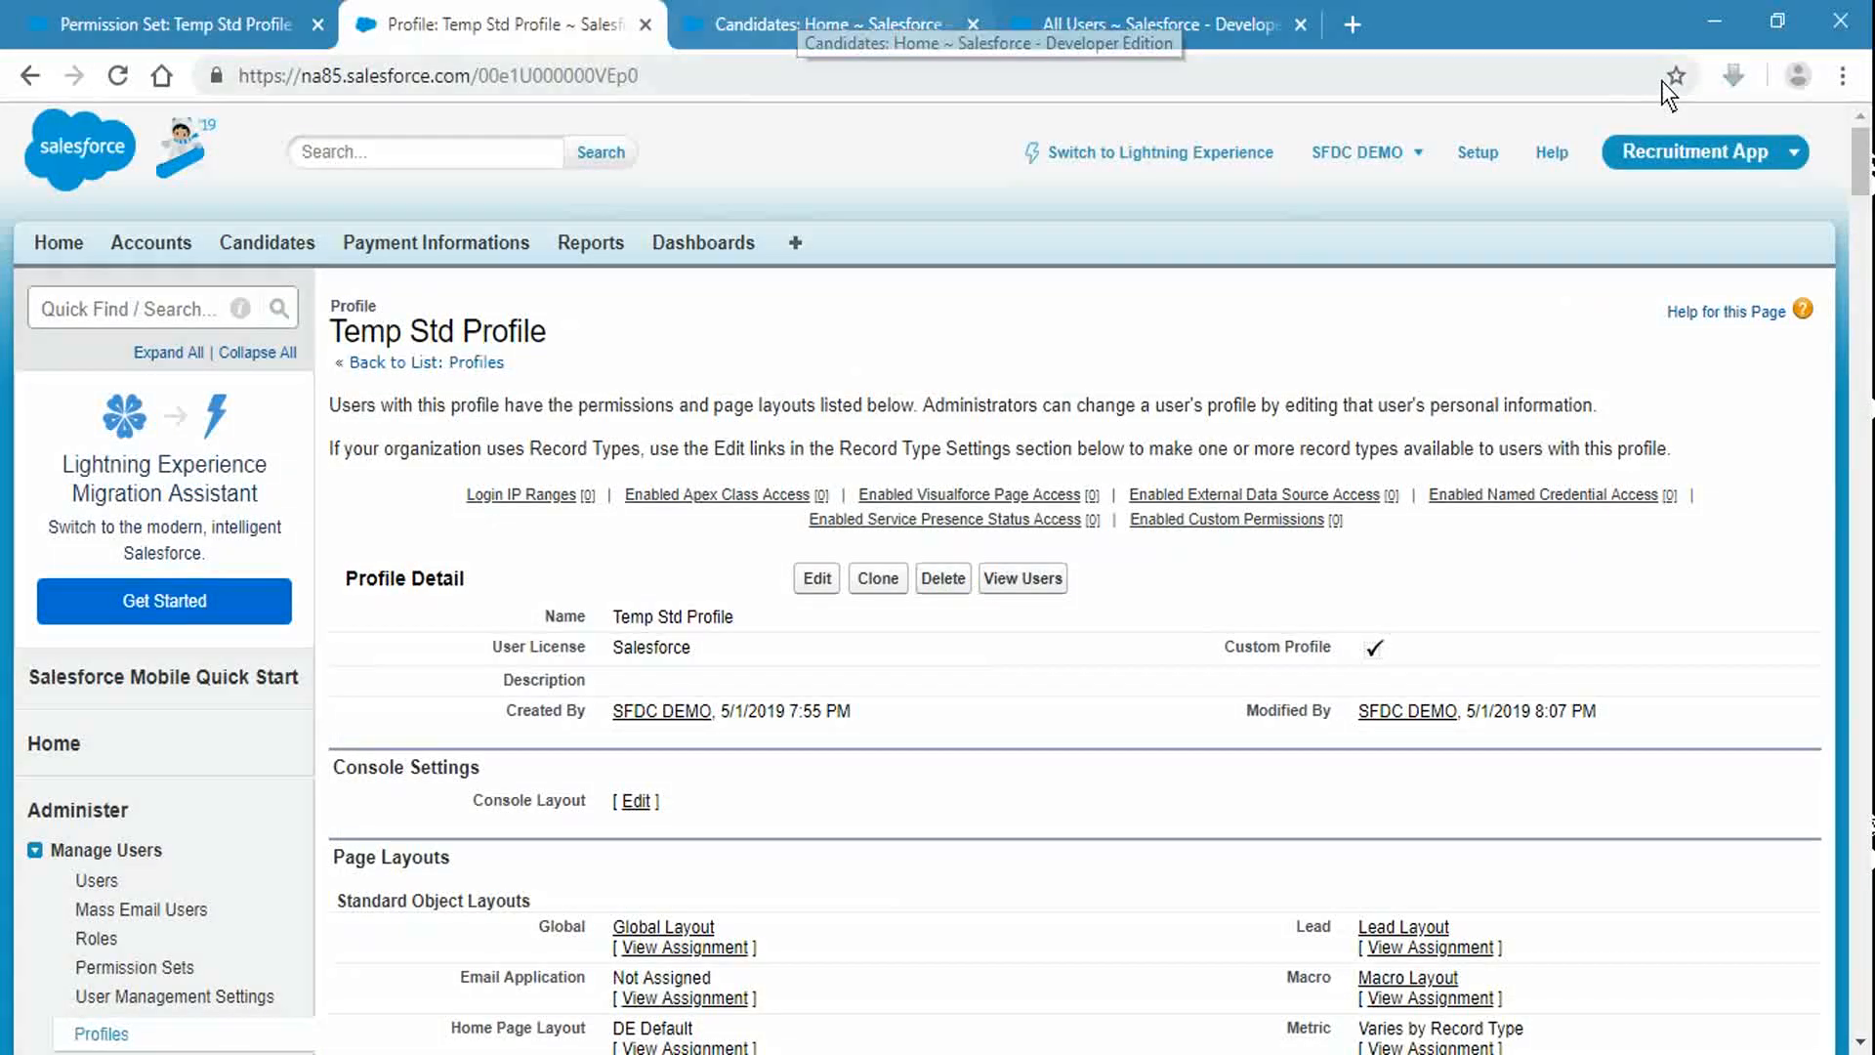
pyautogui.scroll(-4, 529, 572)
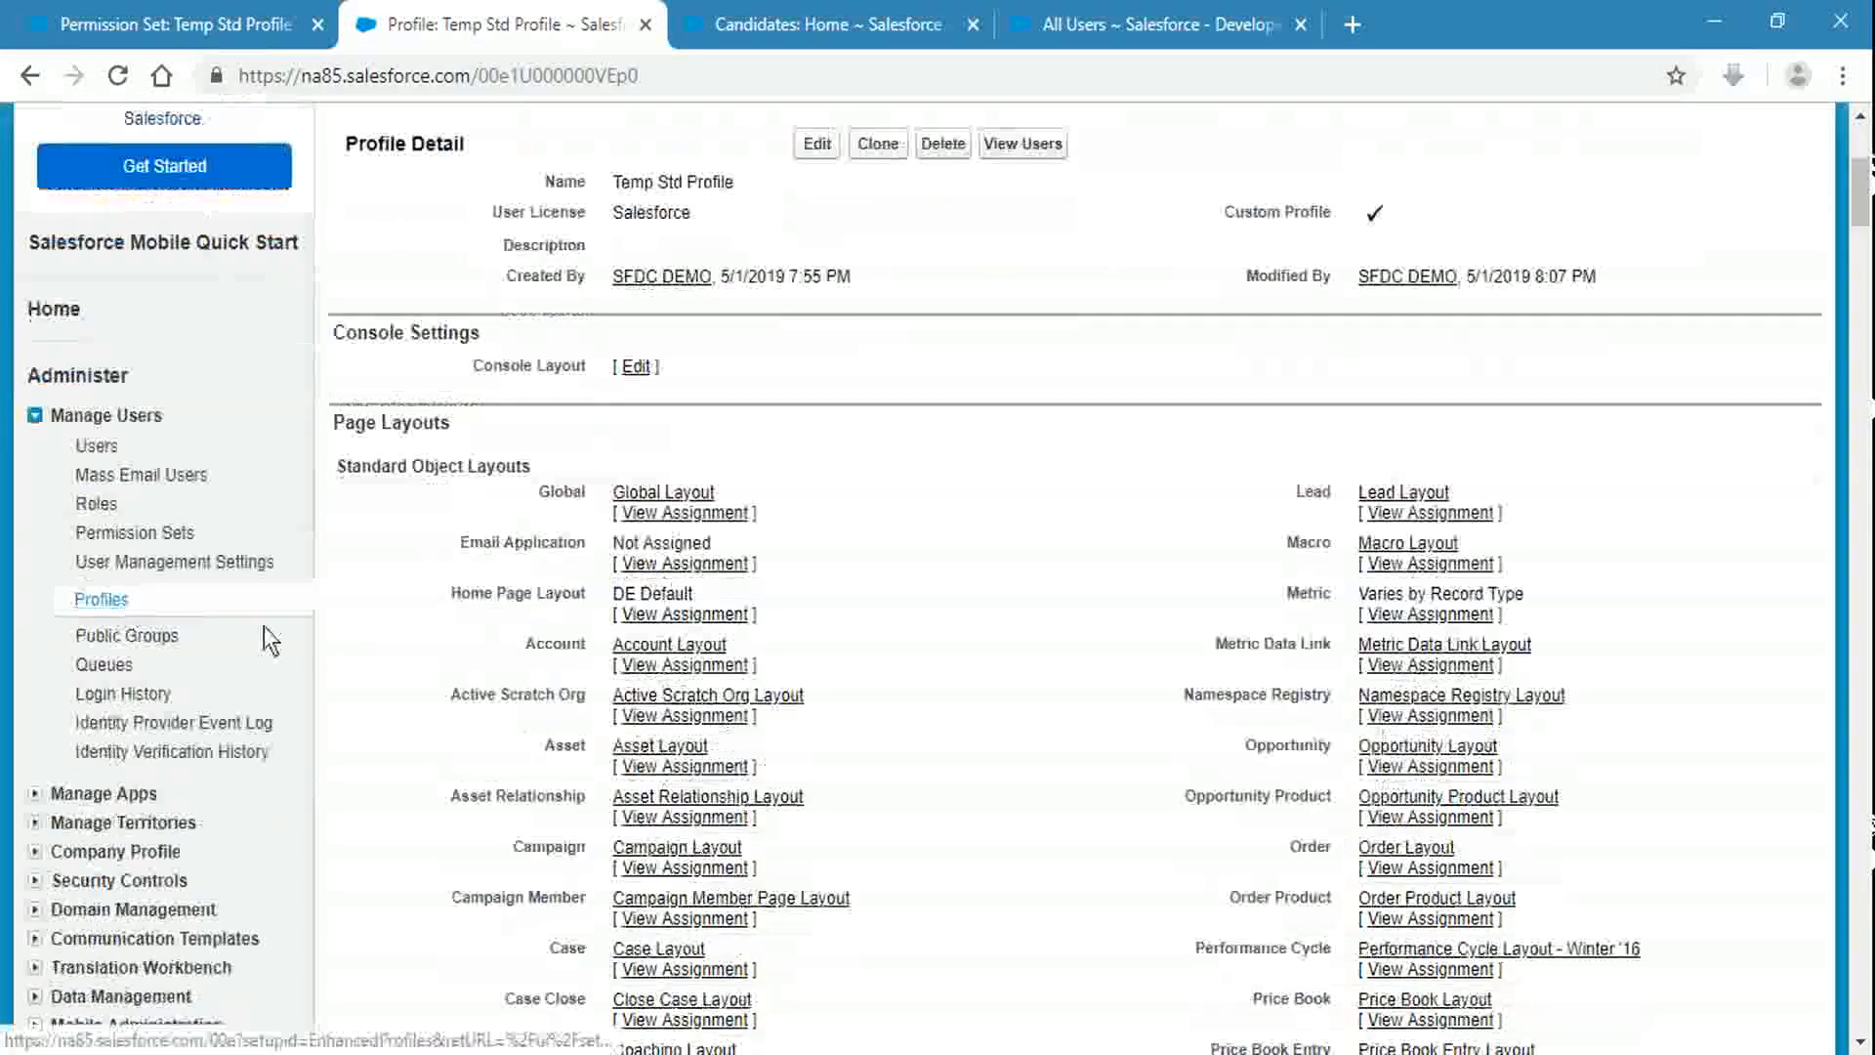
pyautogui.click(34, 793)
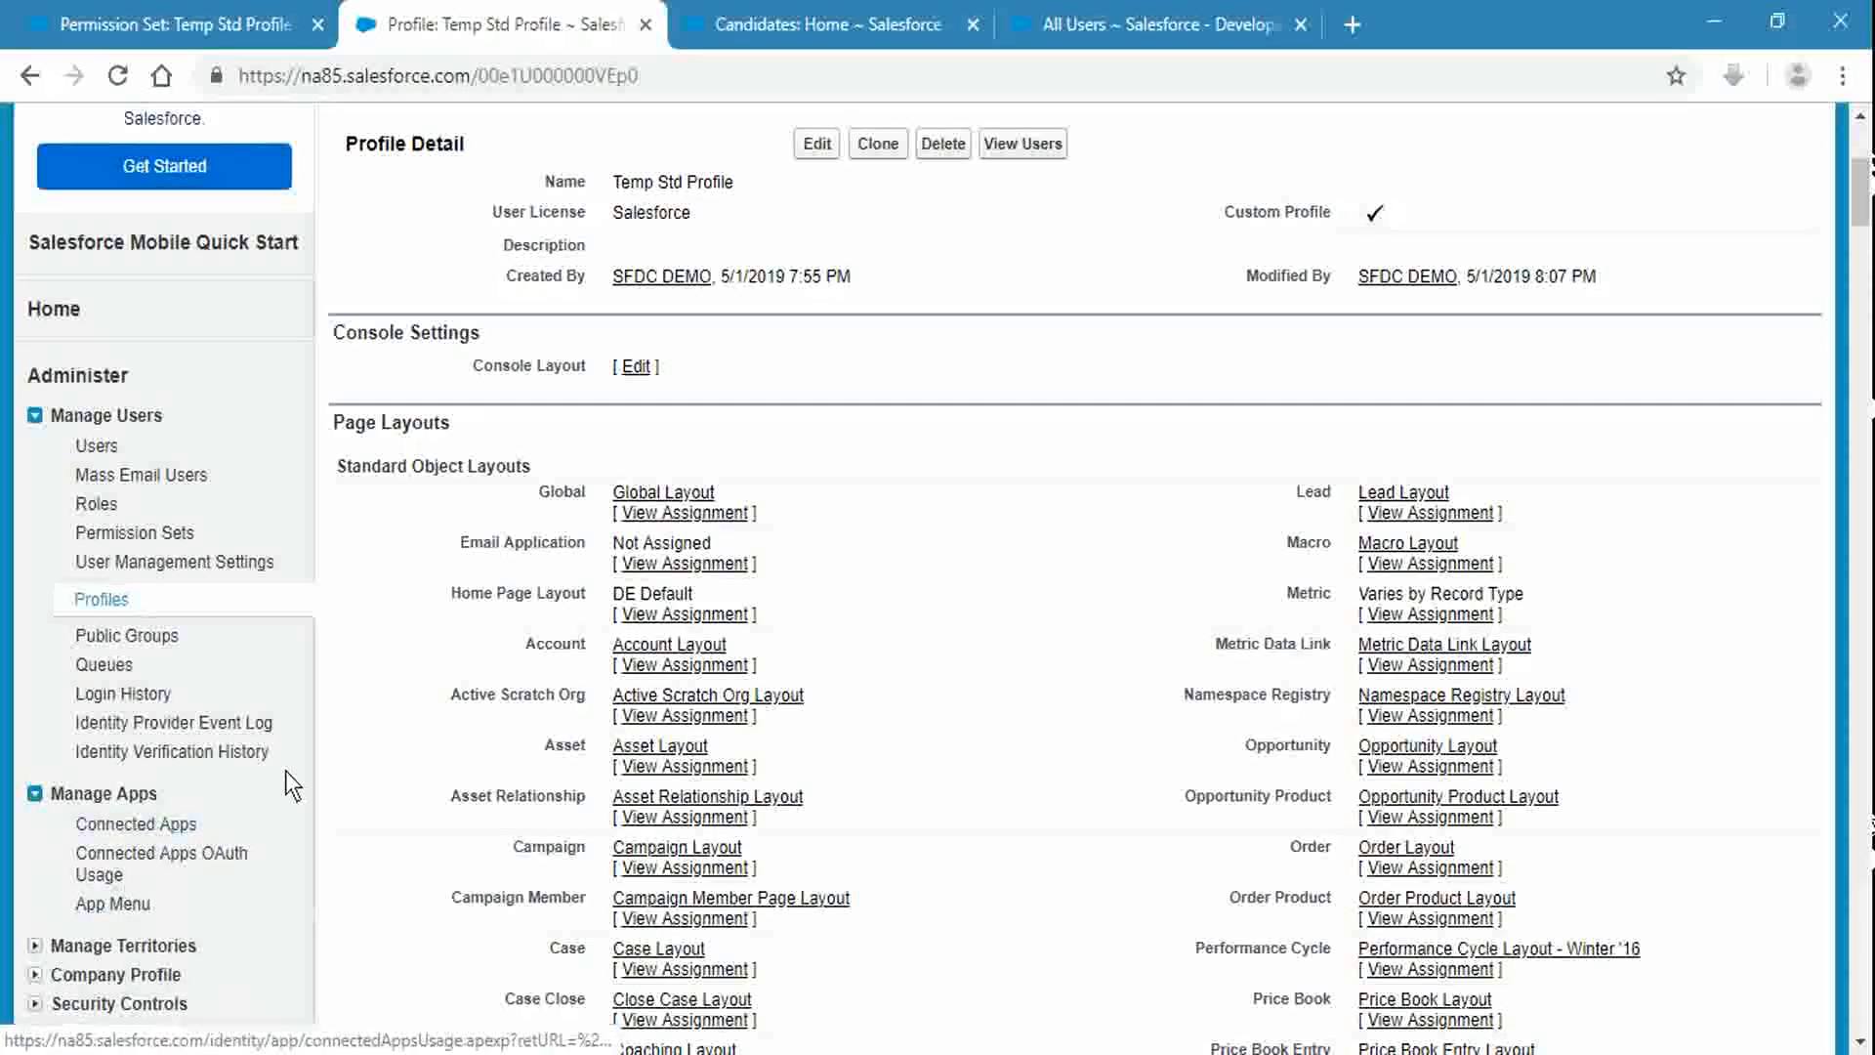
pyautogui.scroll(-10, 235, 719)
pyautogui.click(35, 330)
pyautogui.middleClick(98, 364)
pyautogui.click(745, 19)
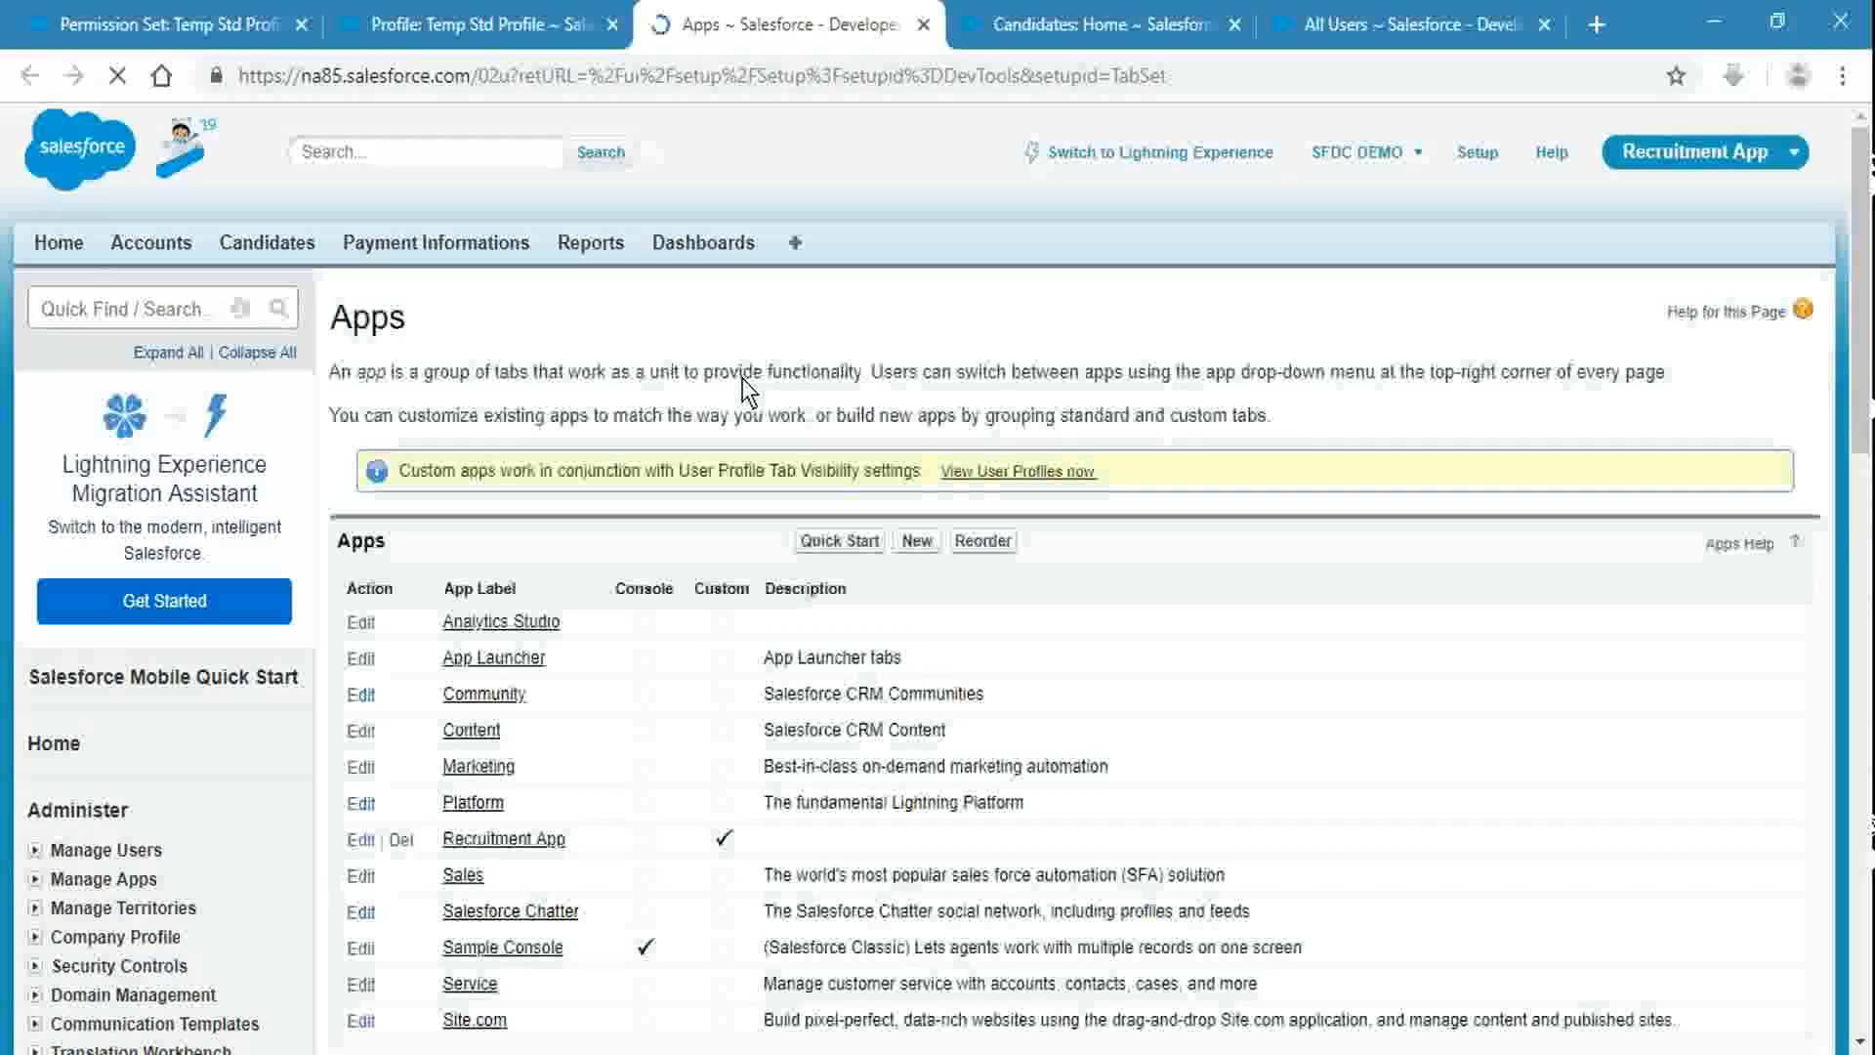
# Add Accounts to the Recruitment App's selected tabs, right after Home, and save
pyautogui.scroll(-6, 1158, 538)
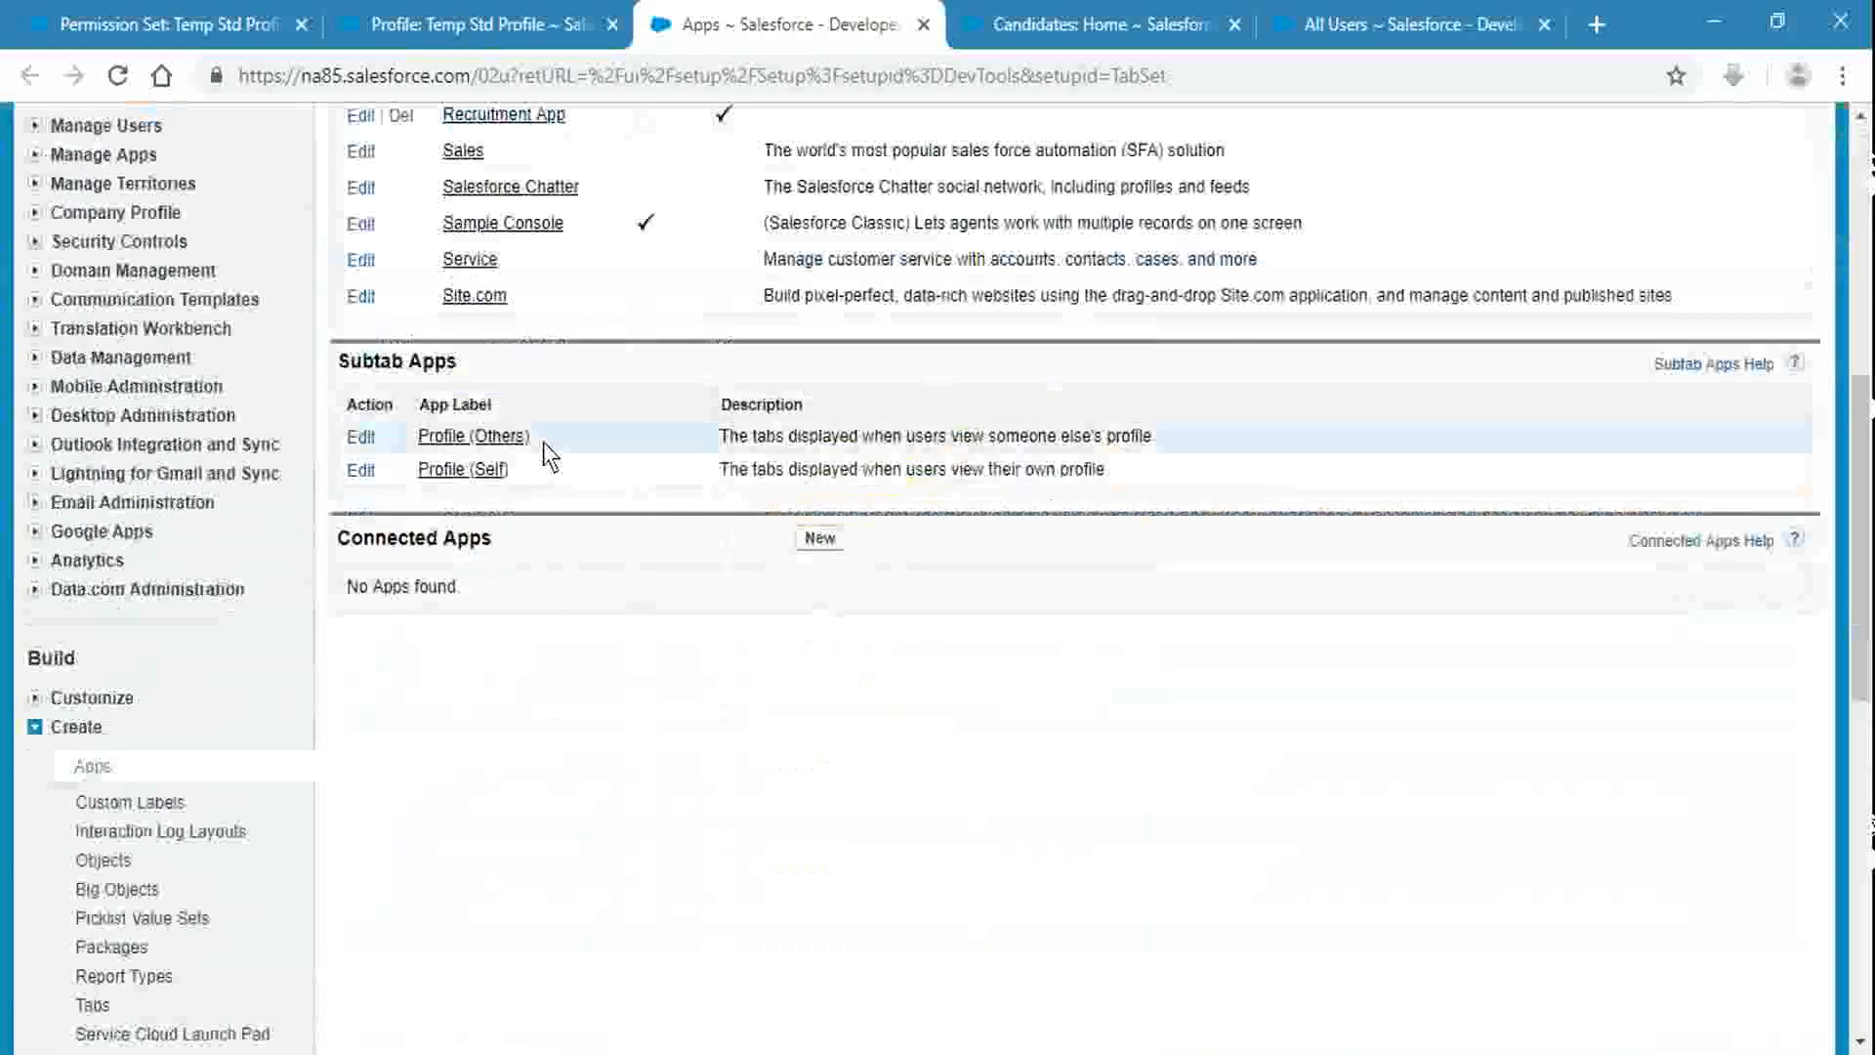
pyautogui.scroll(2, 539, 449)
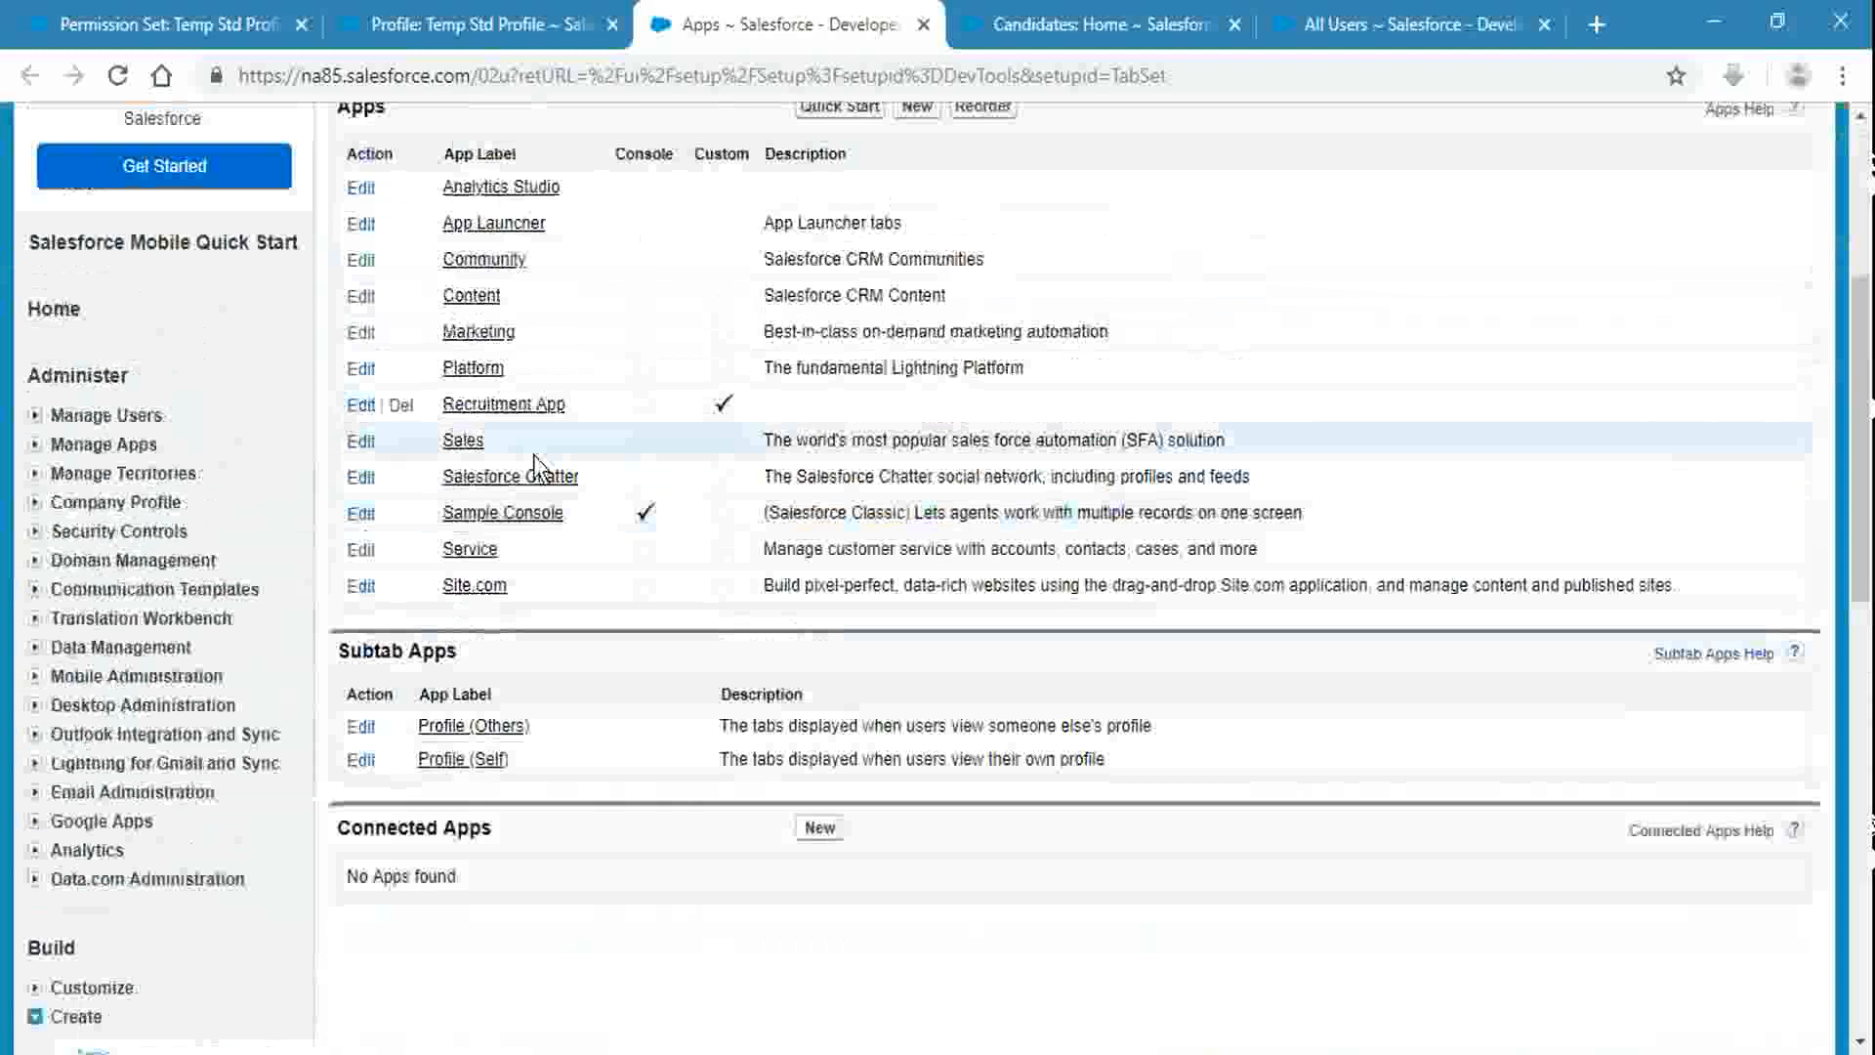
pyautogui.click(498, 405)
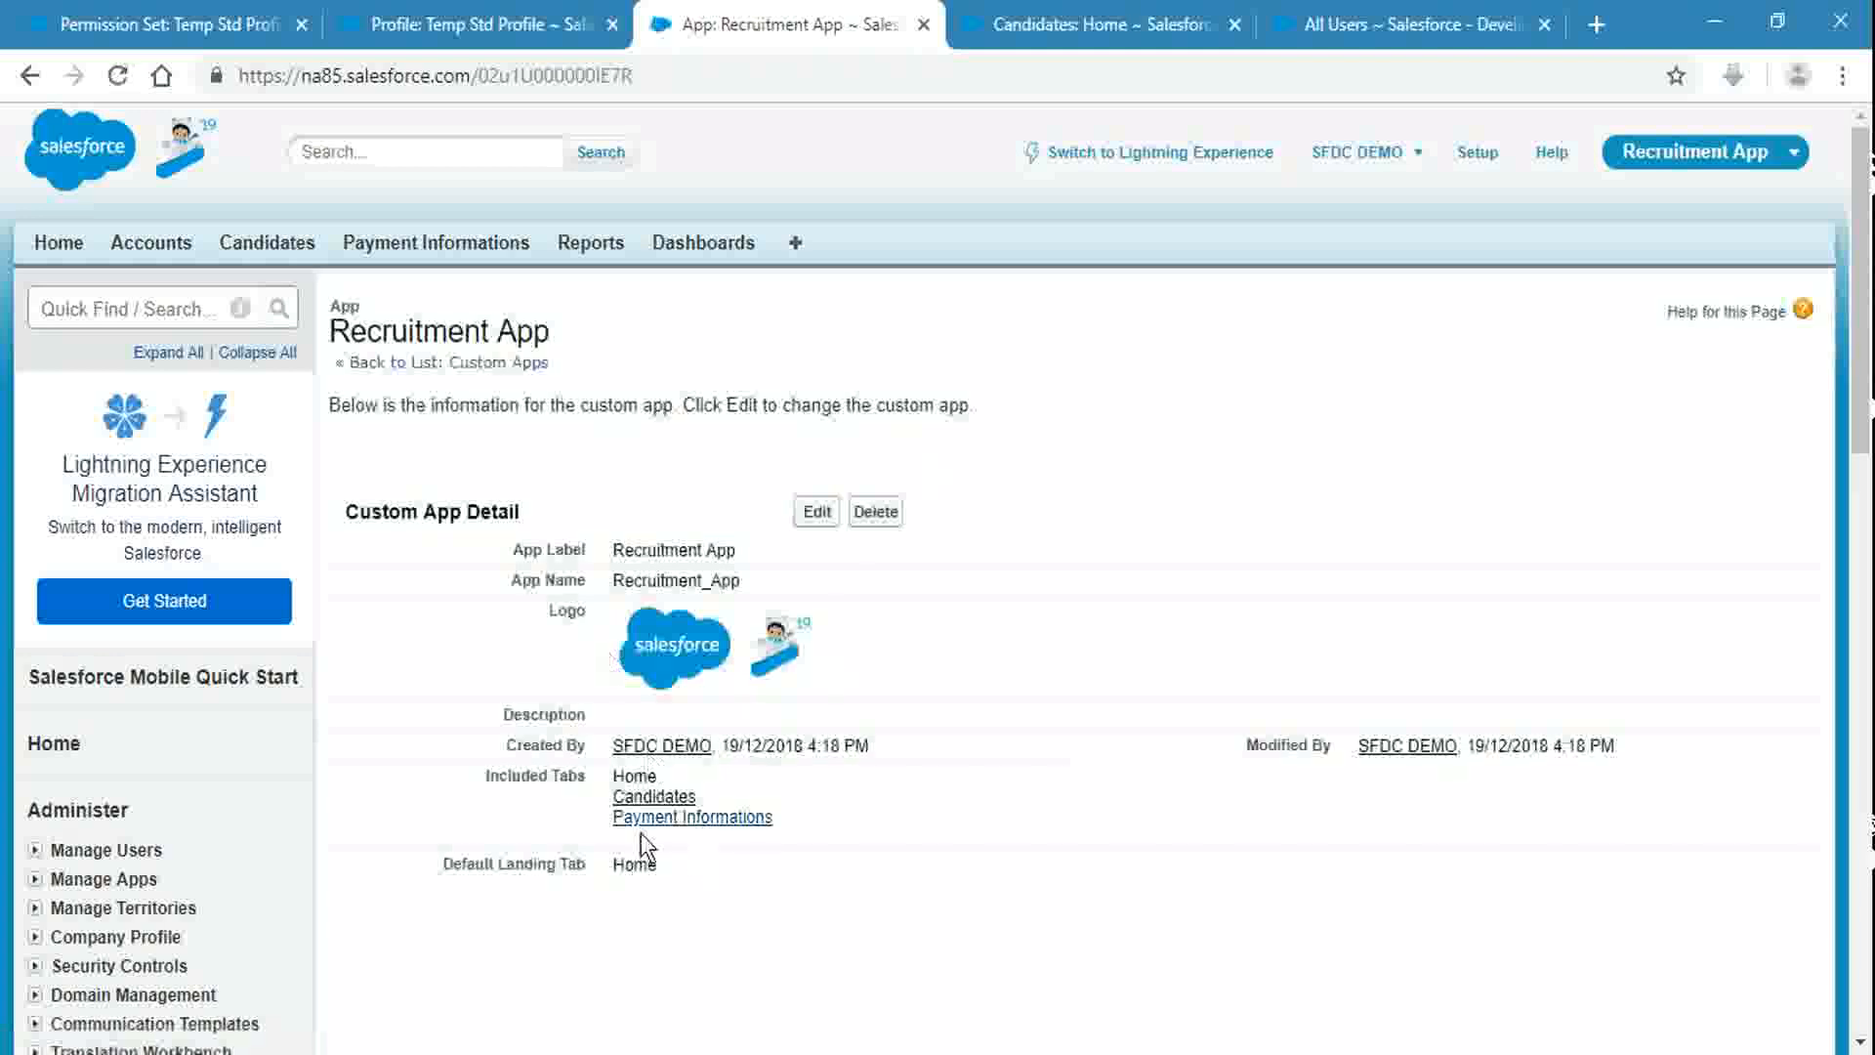
pyautogui.click(816, 511)
pyautogui.scroll(-3, 807, 803)
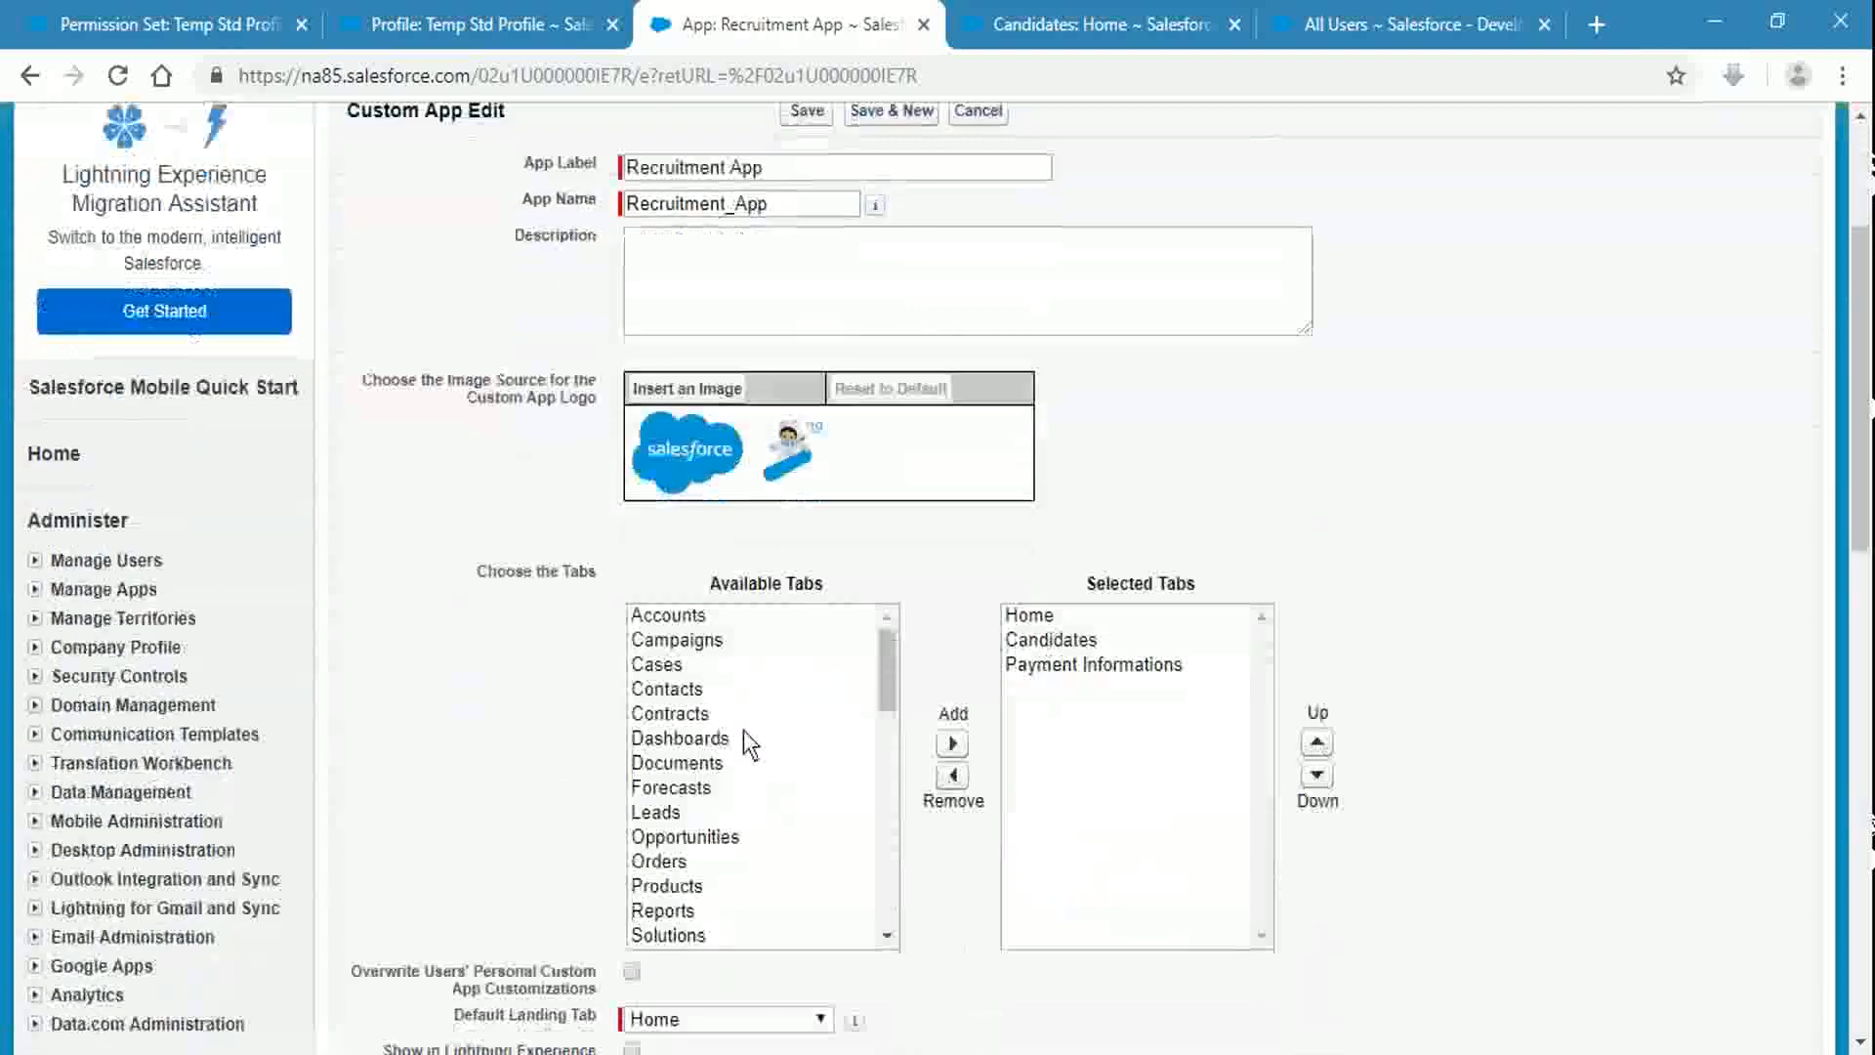
pyautogui.click(704, 615)
pyautogui.click(952, 744)
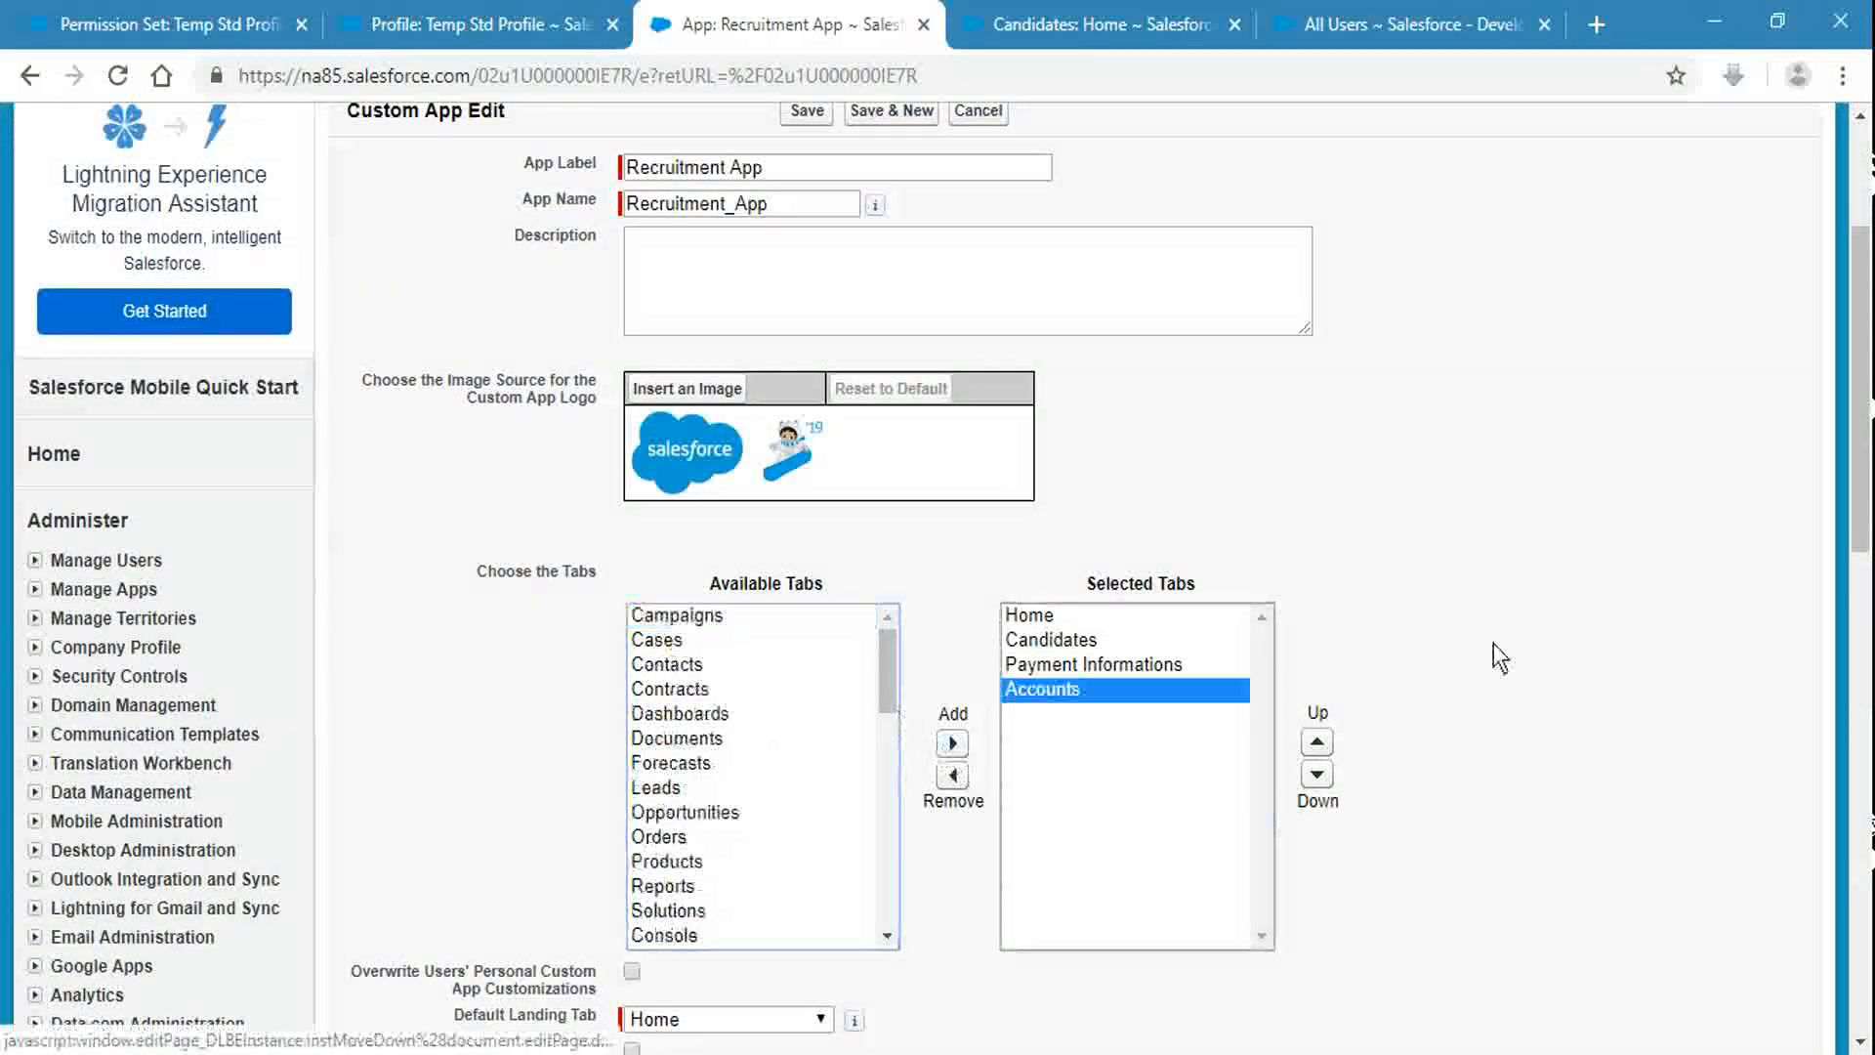
pyautogui.click(1317, 742)
pyautogui.click(1317, 742)
pyautogui.scroll(-5, 671, 842)
pyautogui.scroll(-8, 1488, 408)
pyautogui.scroll(-6, 1489, 408)
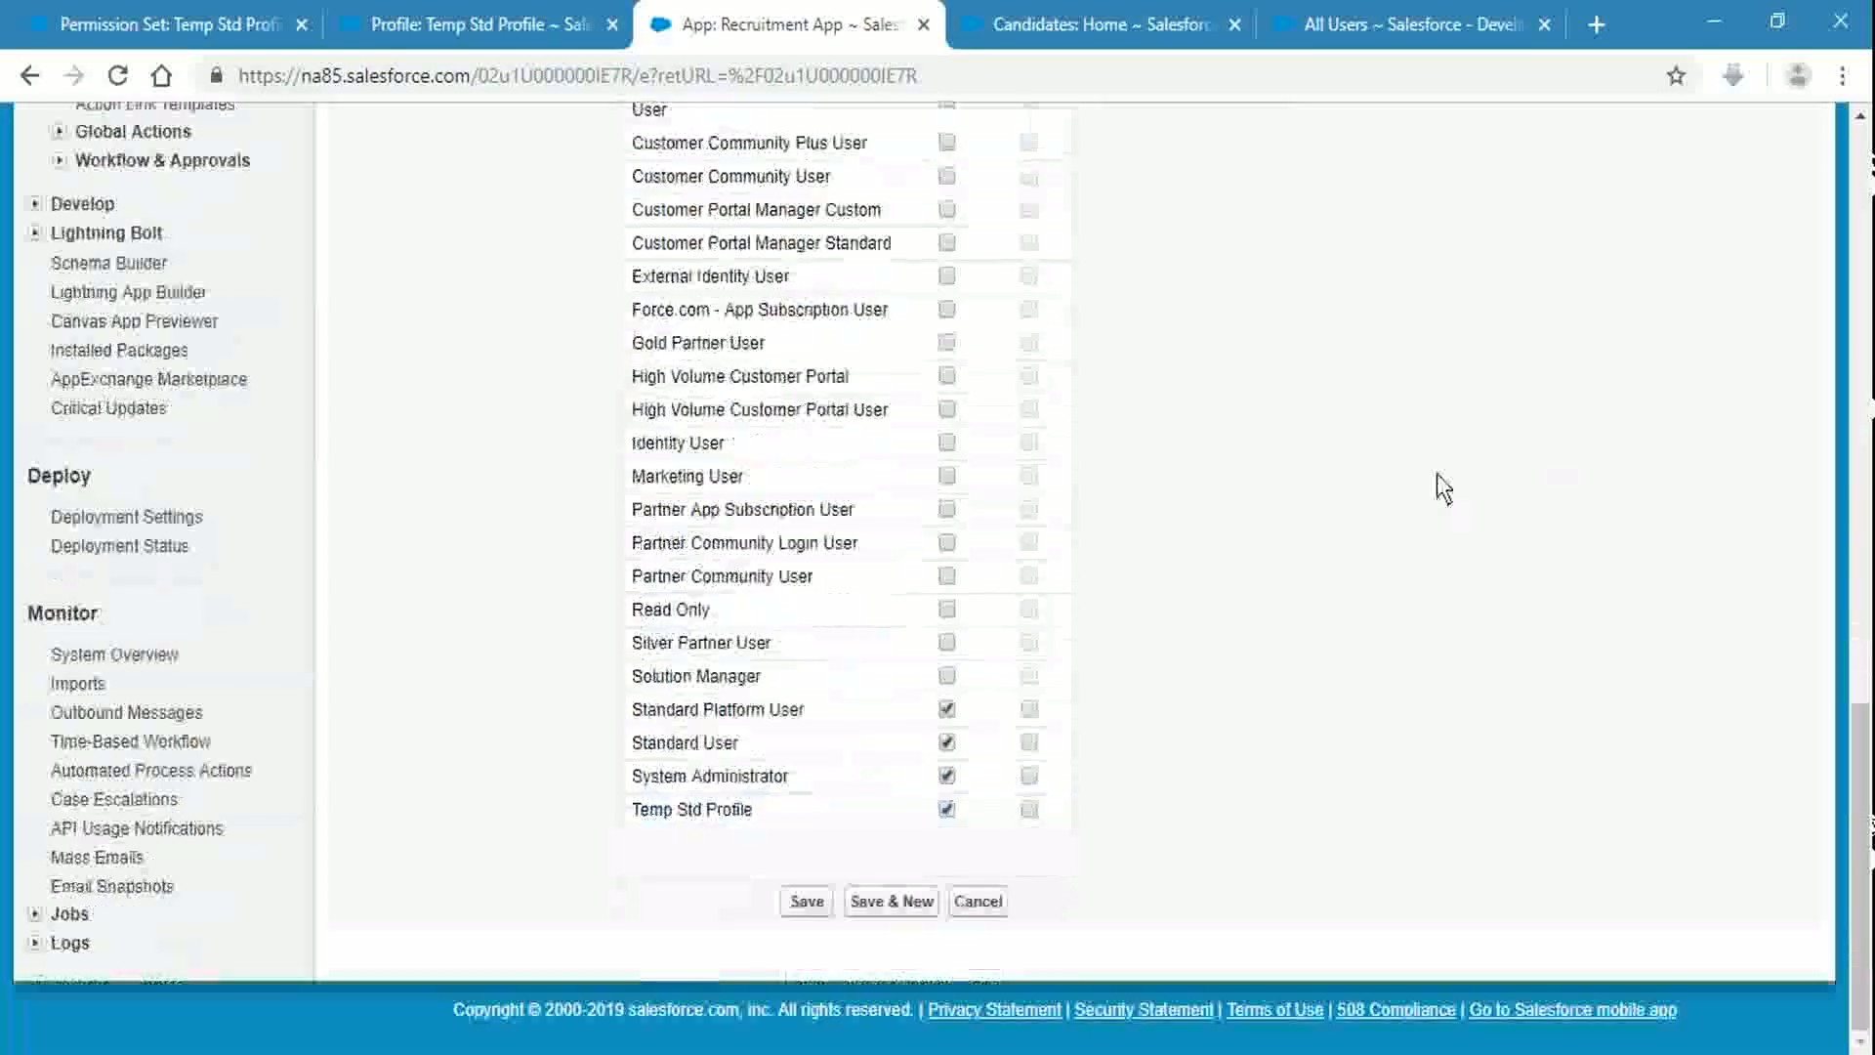
pyautogui.click(807, 898)
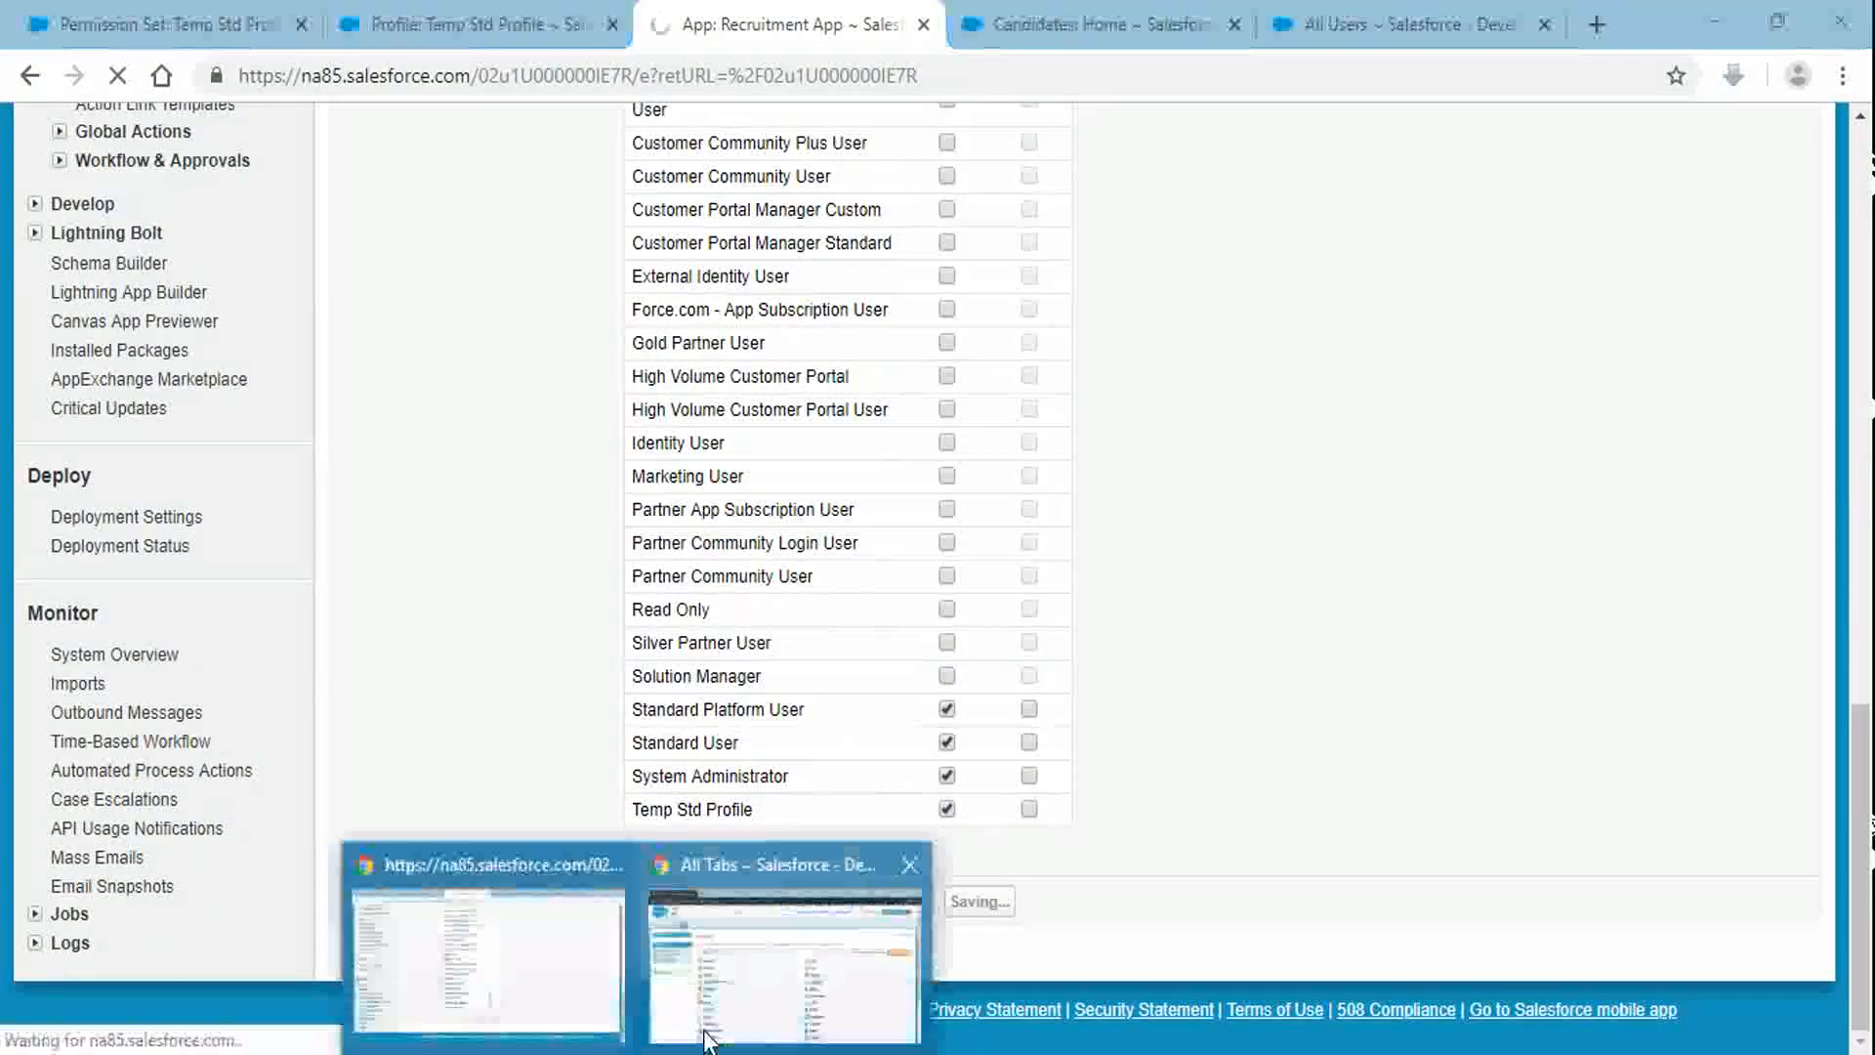
# Reload the test user's All Tabs page, then close the Recruitment App page
pyautogui.click(783, 955)
pyautogui.click(655, 78)
pyautogui.press('Return')
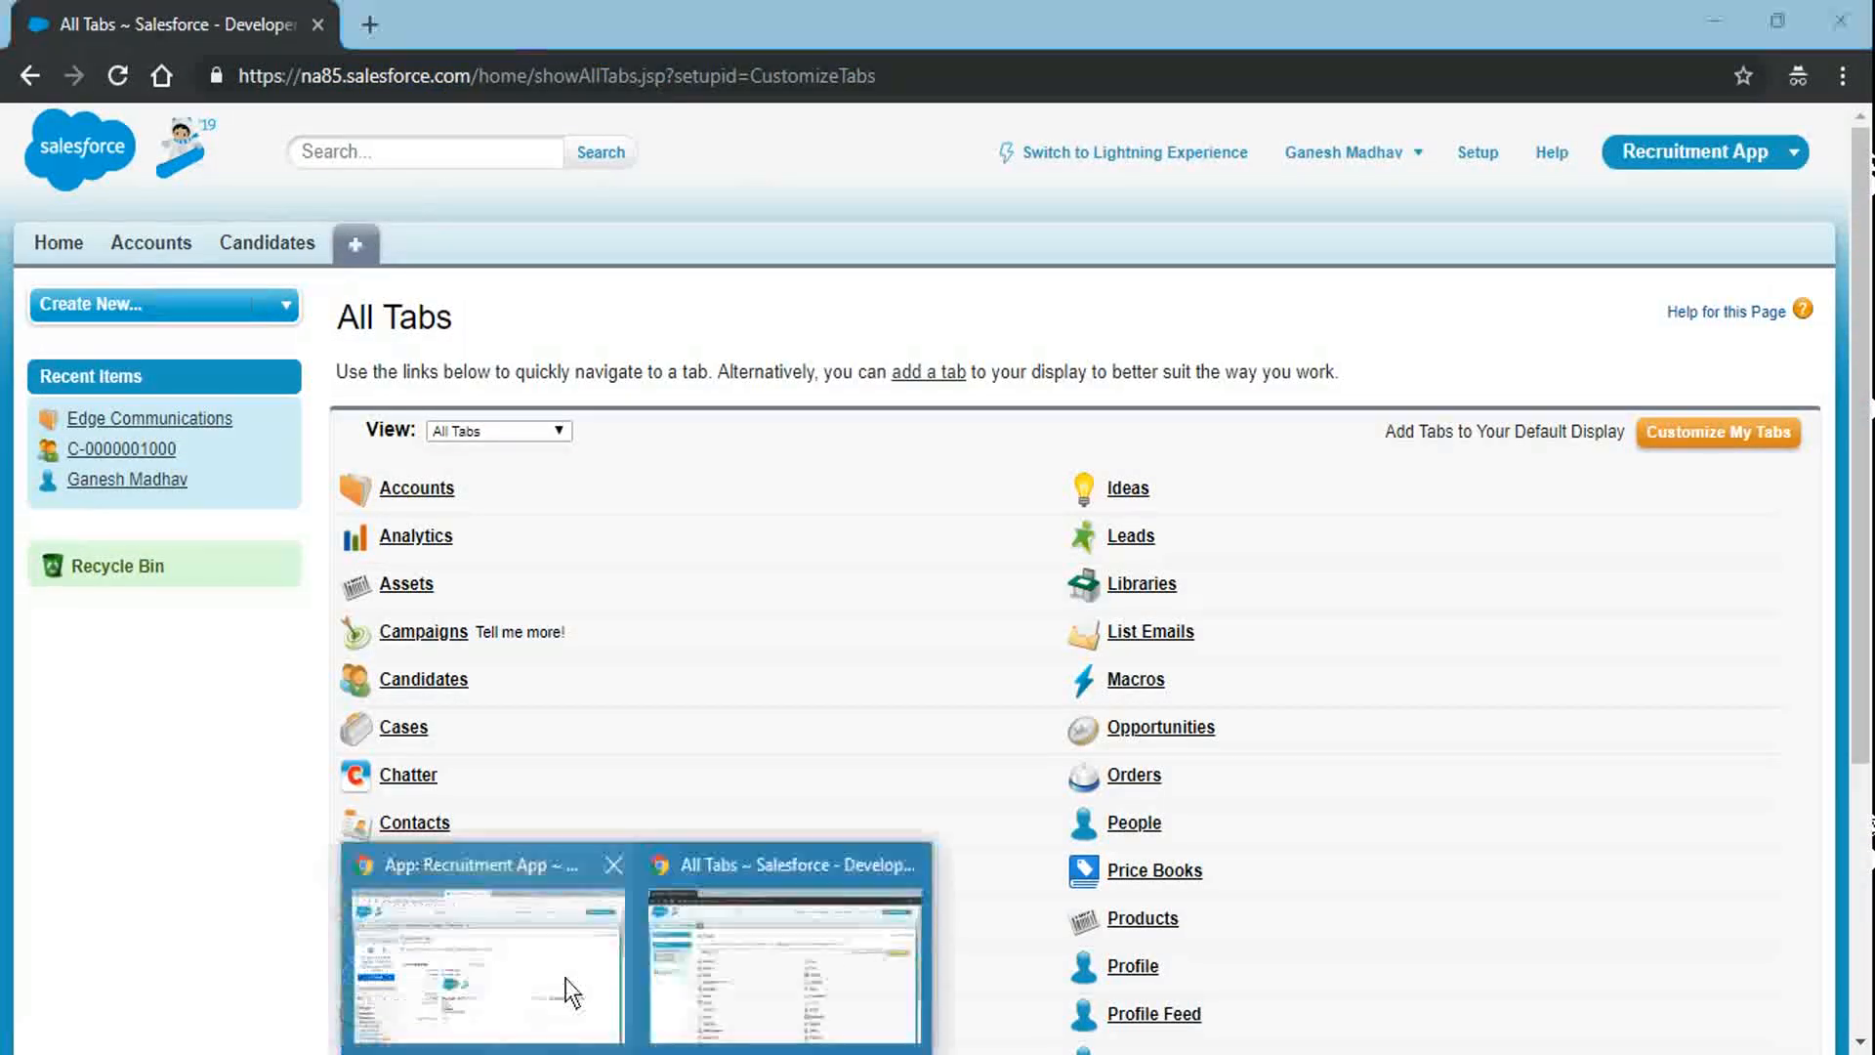
pyautogui.click(566, 977)
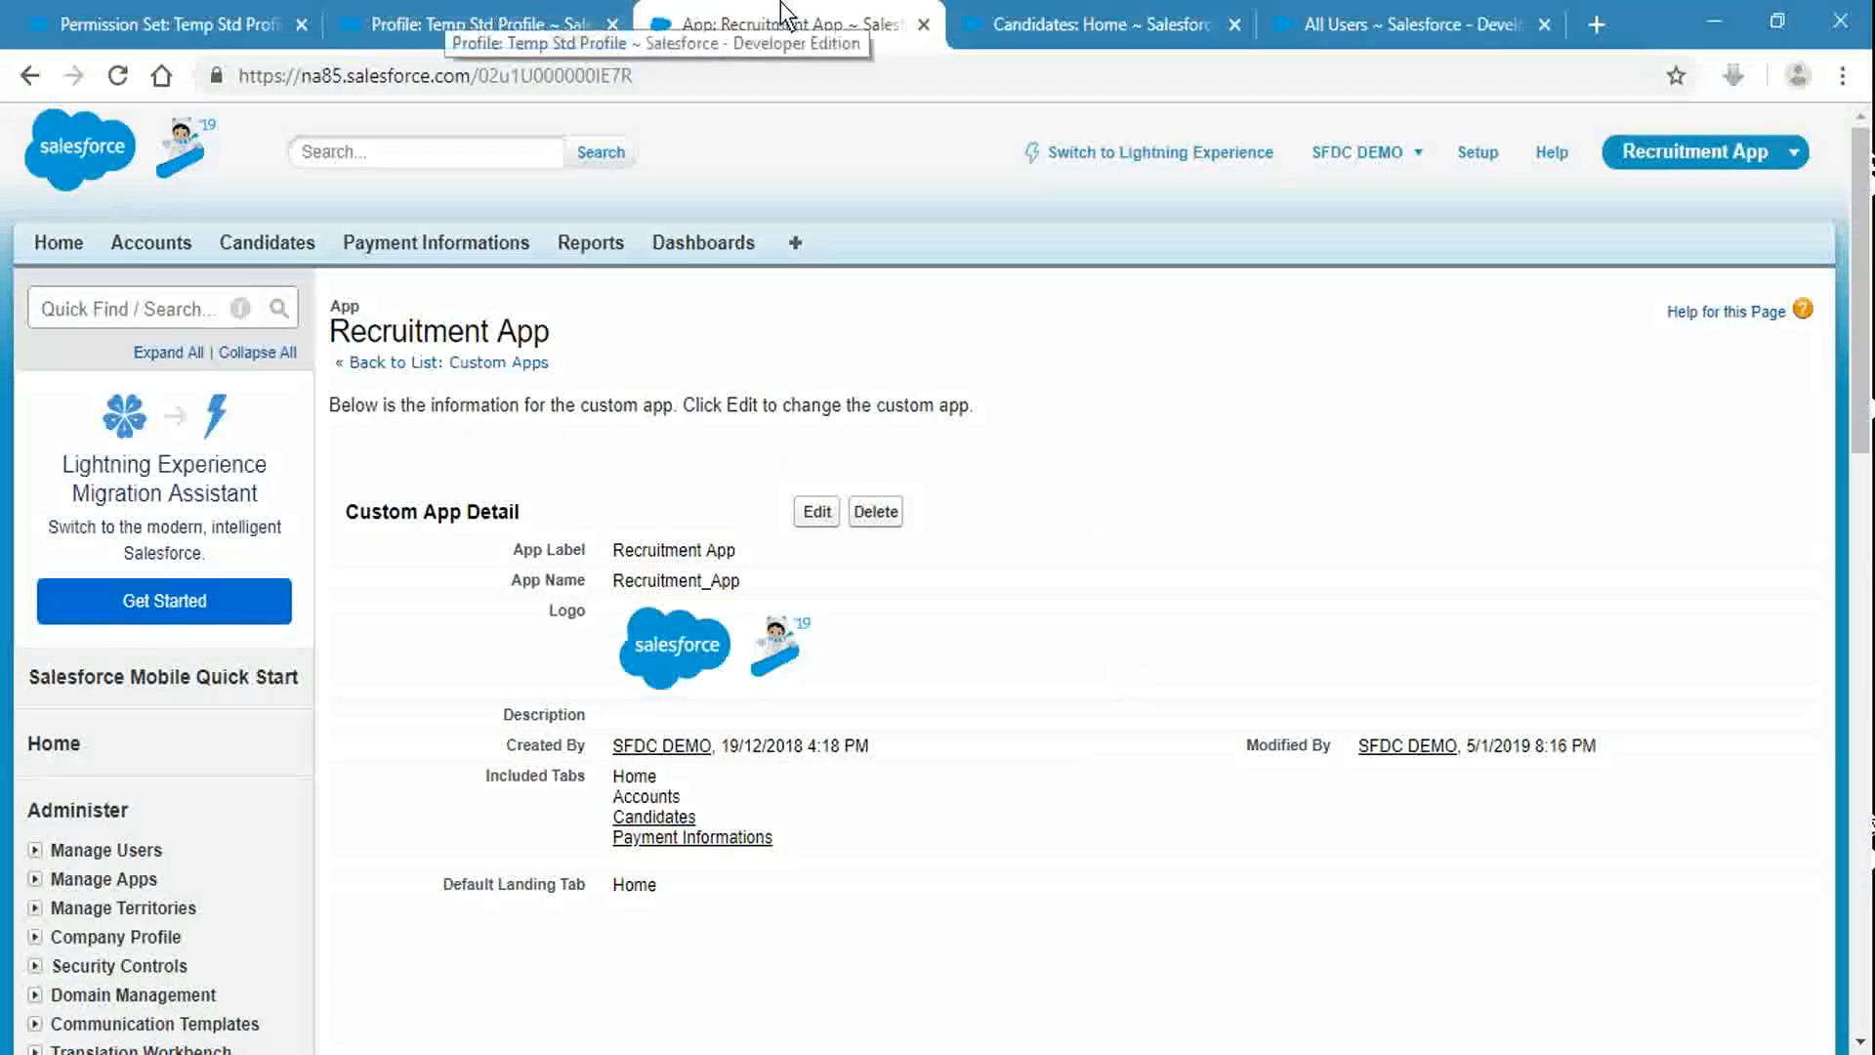
pyautogui.click(924, 24)
# Open the Payment Informations object settings, currently at No Access
pyautogui.click(231, 18)
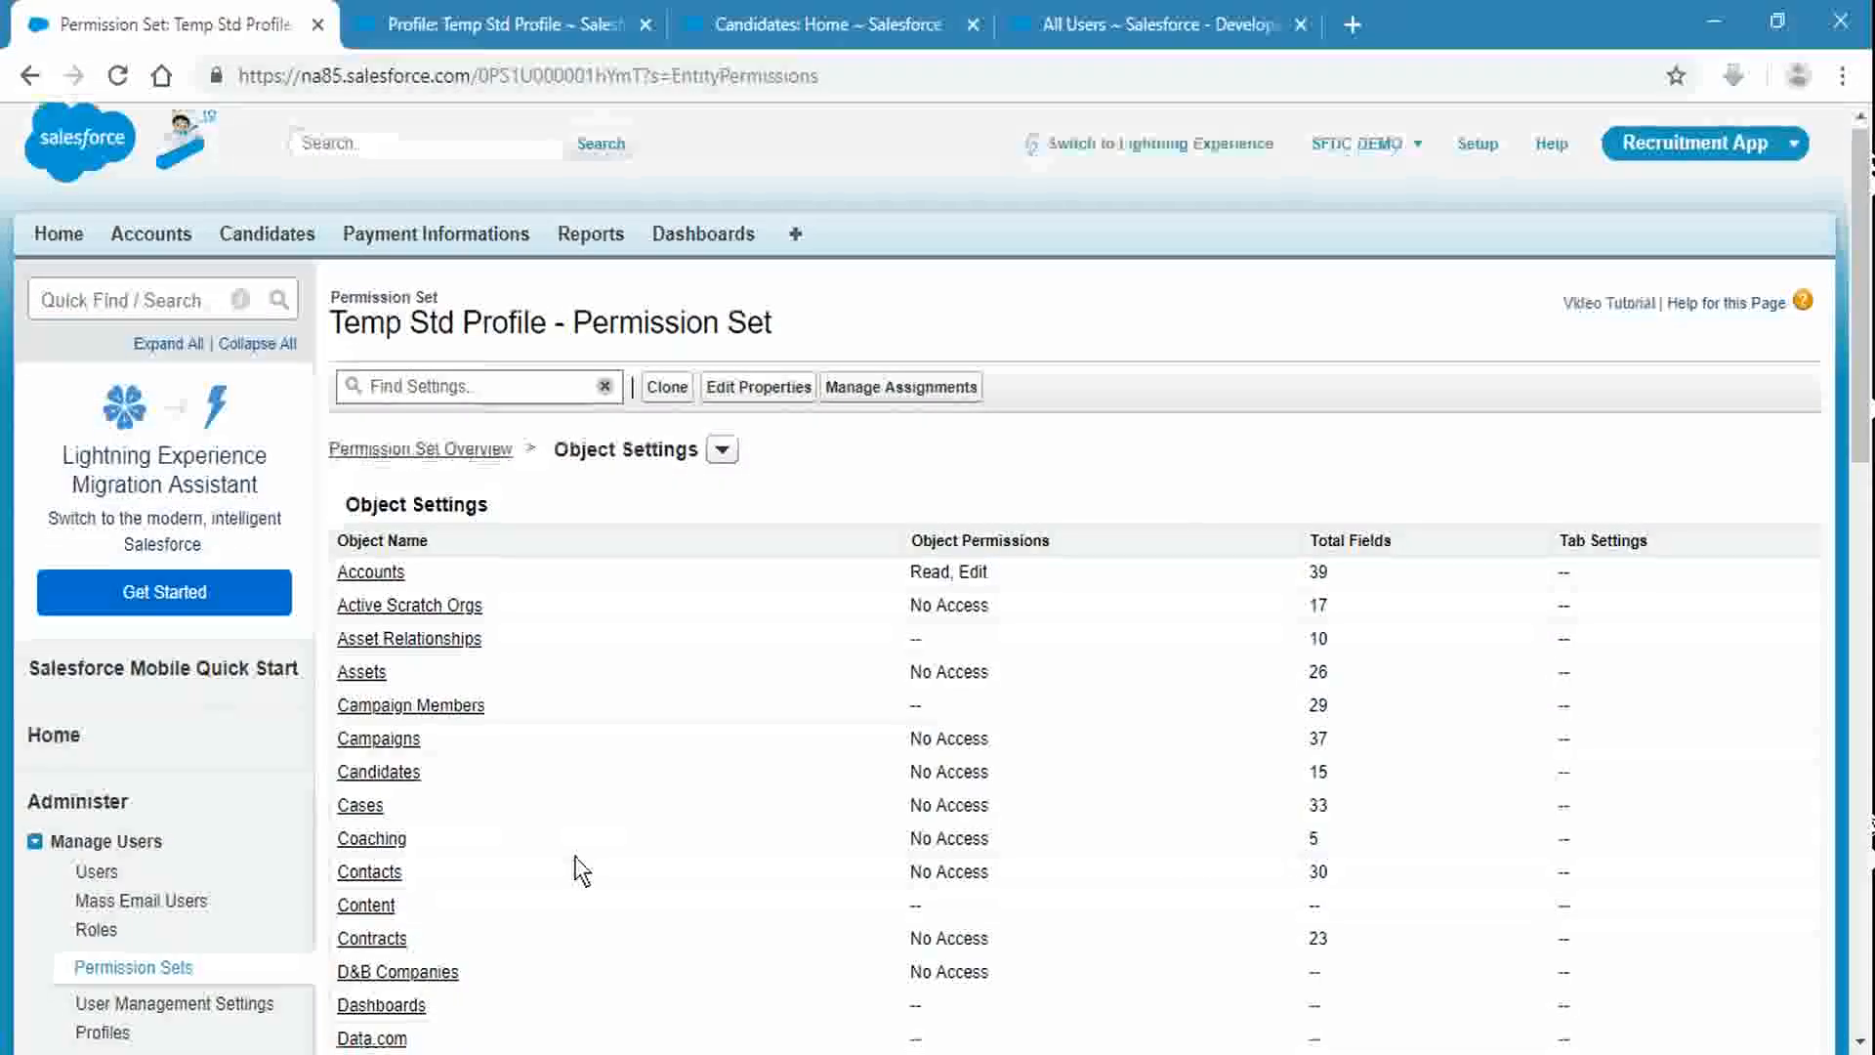
pyautogui.scroll(-15, 577, 866)
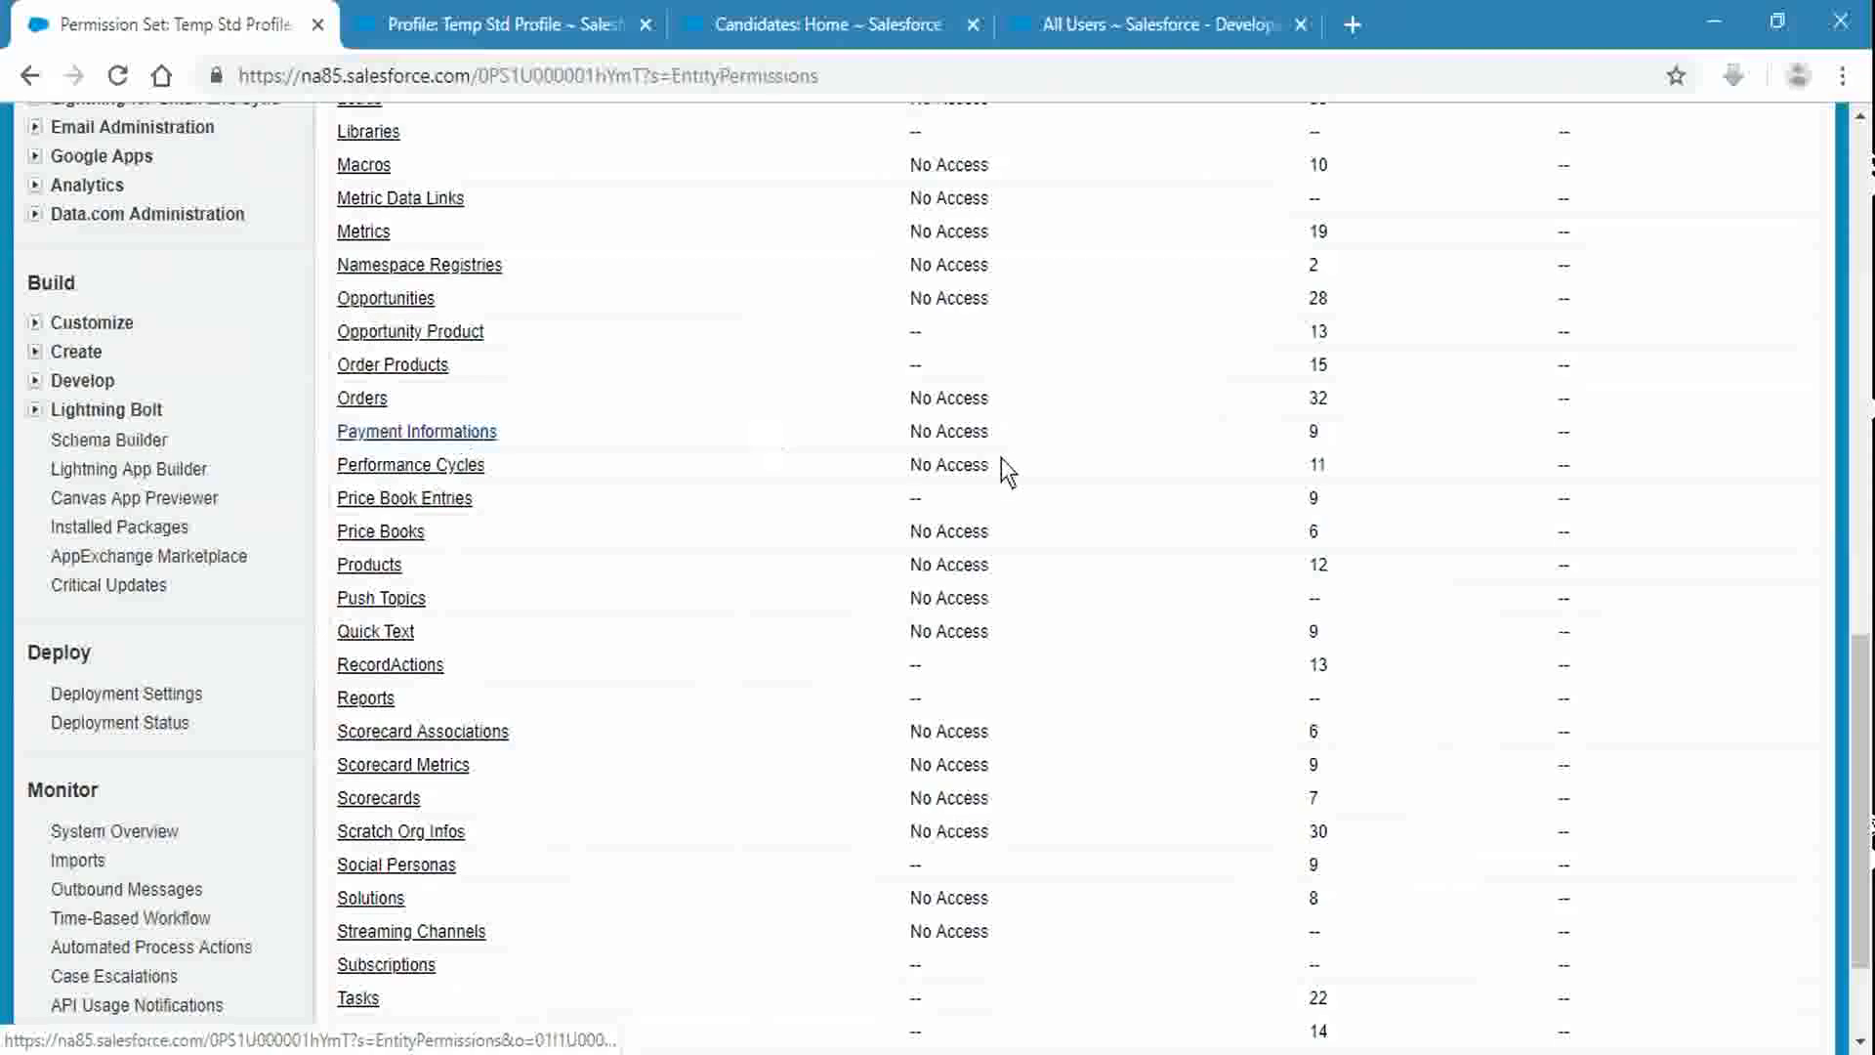
pyautogui.moveTo(920, 433); pyautogui.dragTo(1357, 443)
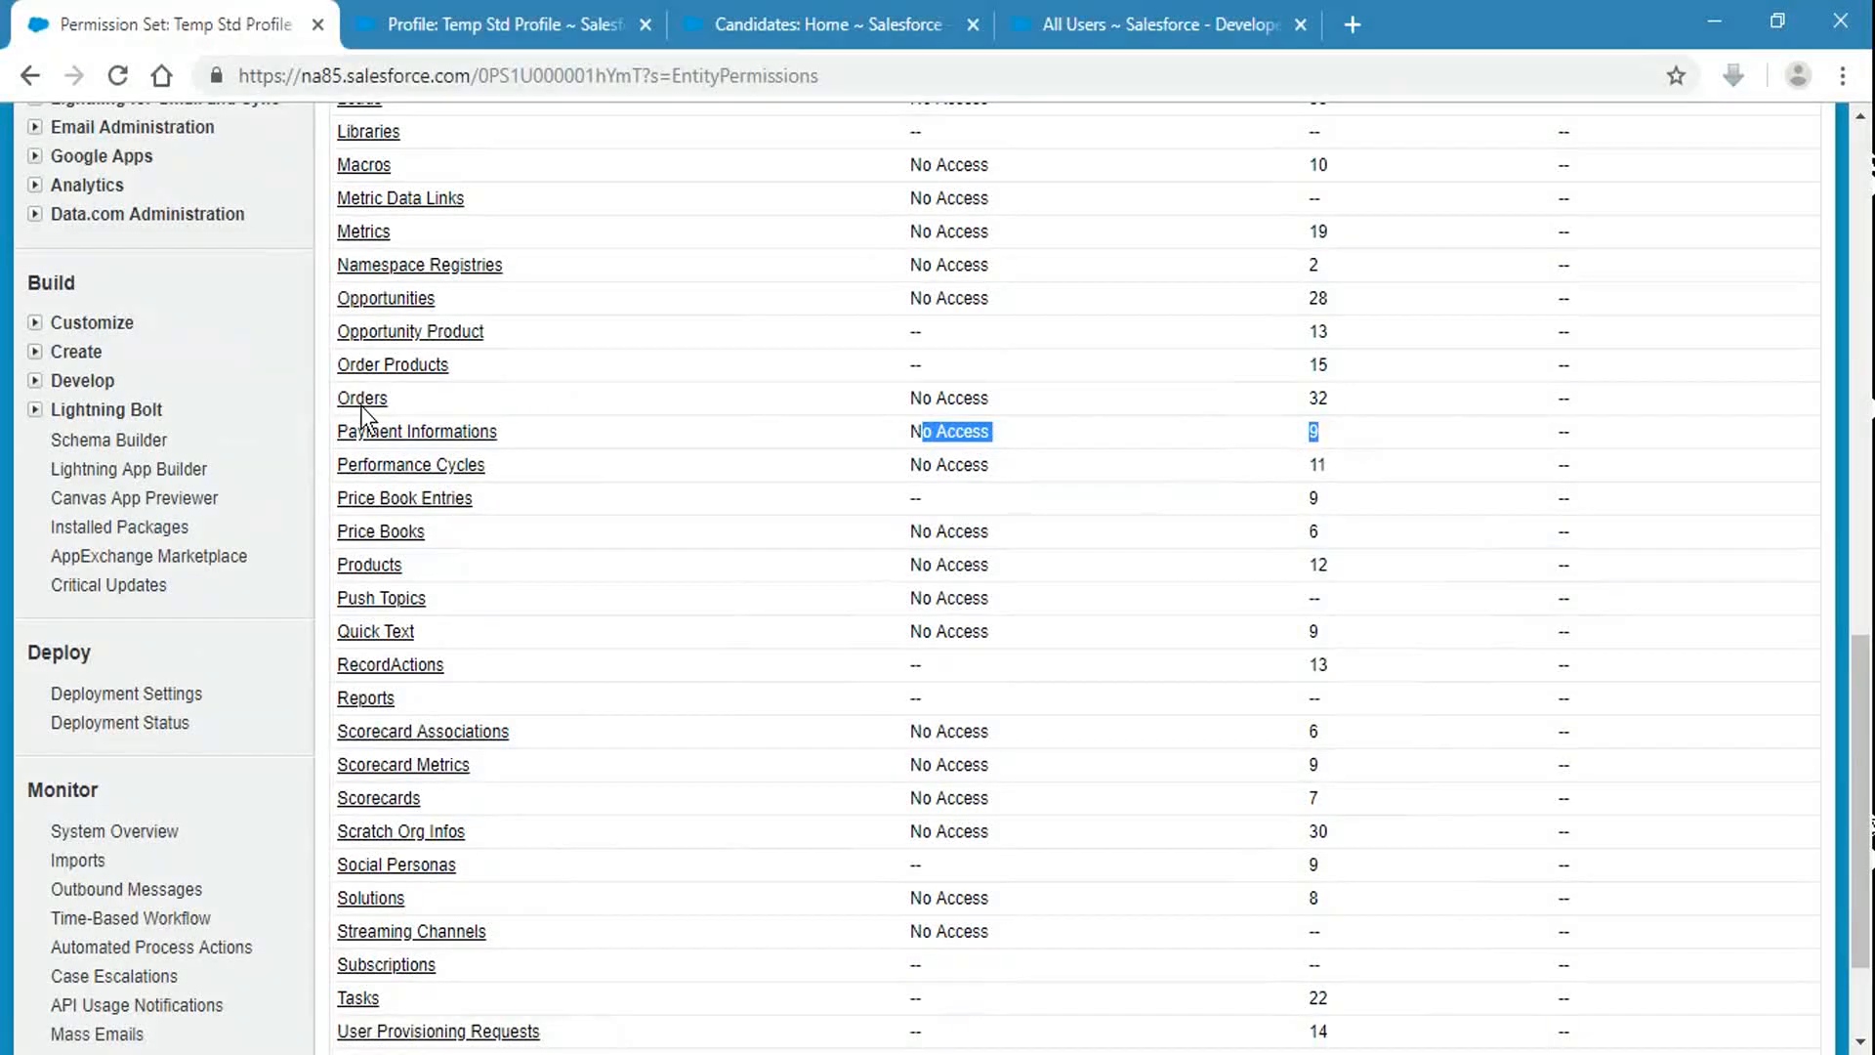
pyautogui.click(398, 436)
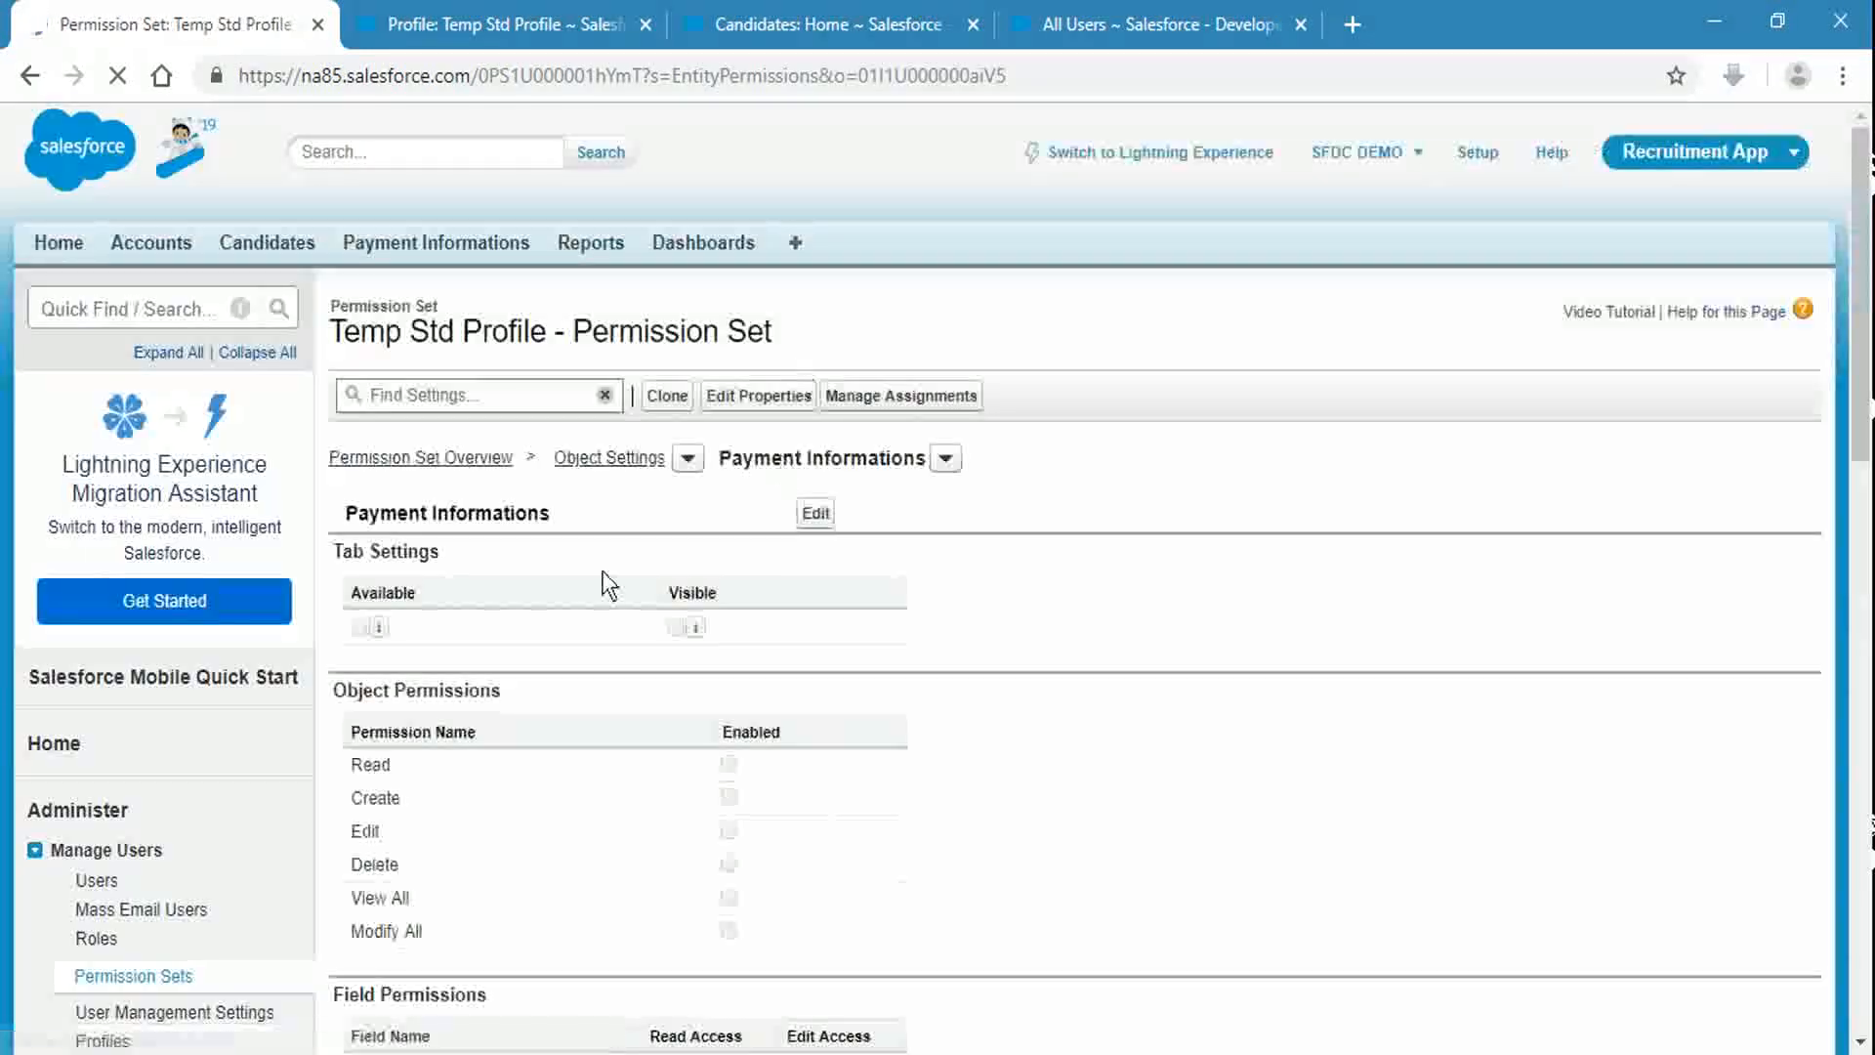
# Make the Payment Informations tab visible, give Description edit access, and save
pyautogui.click(809, 515)
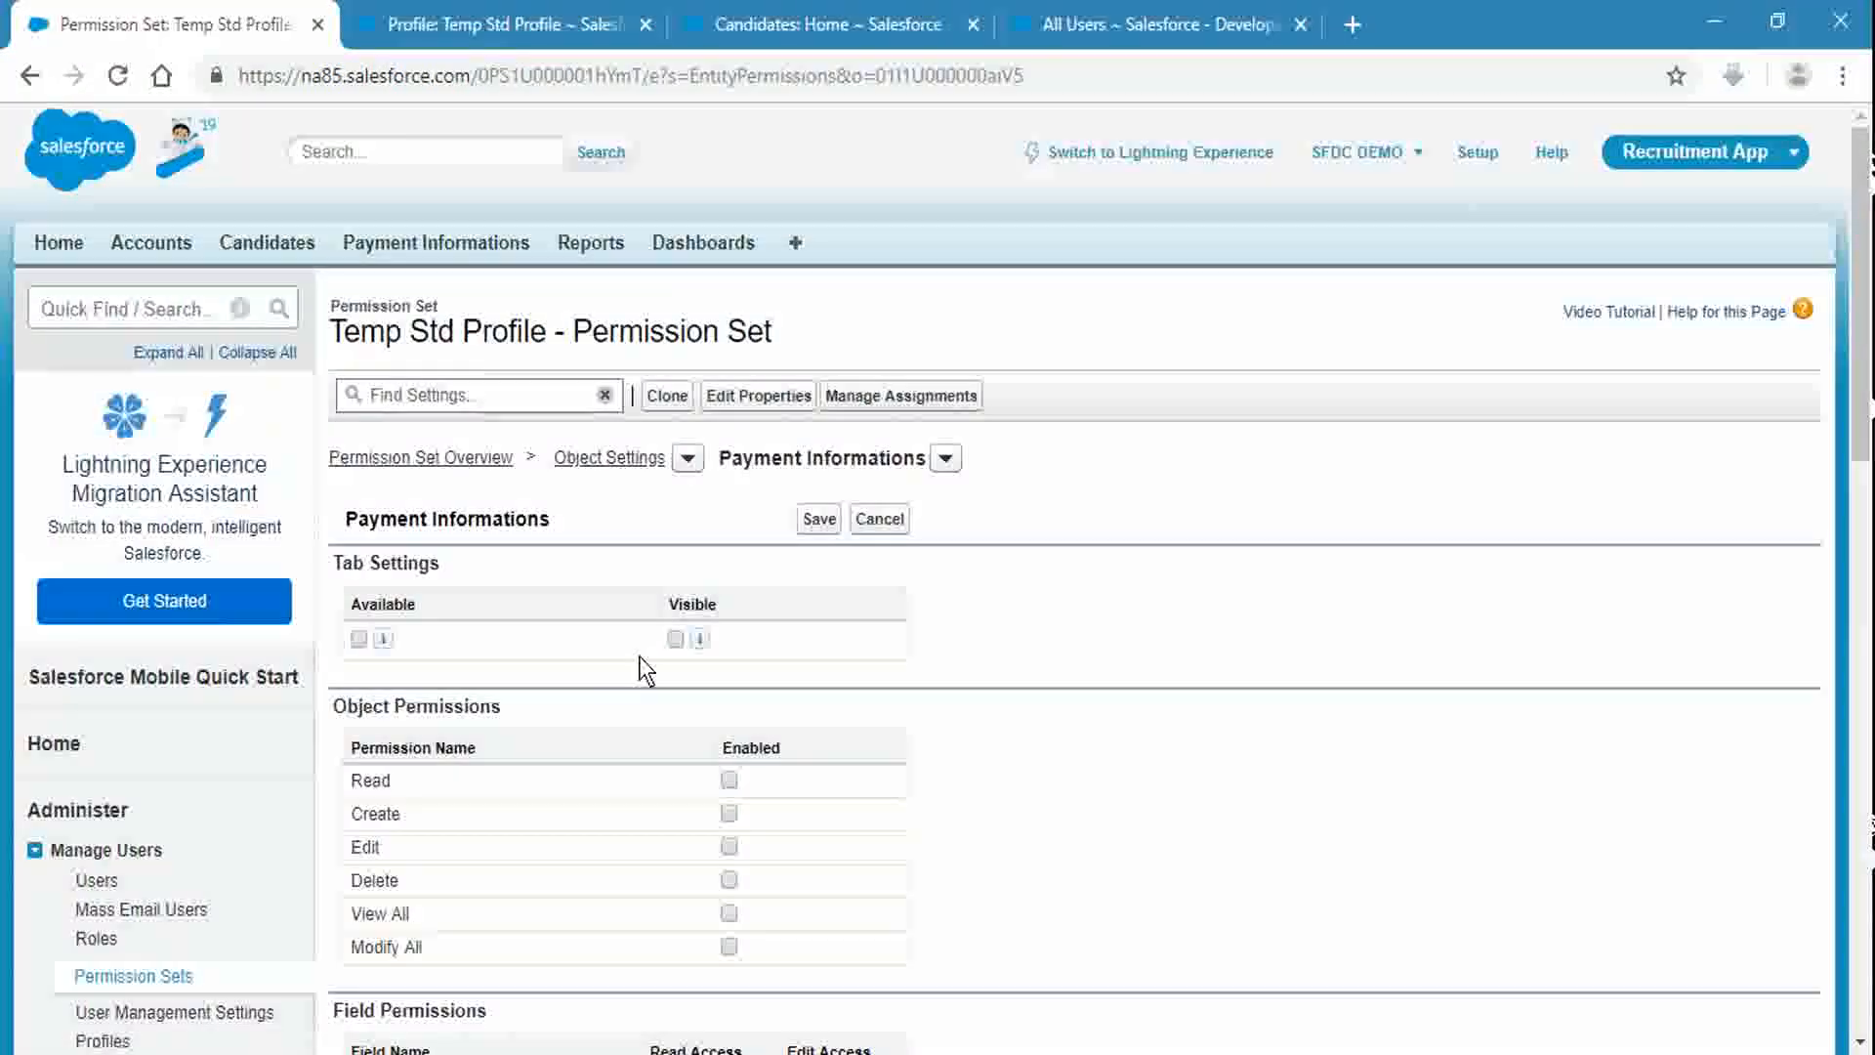
pyautogui.click(674, 639)
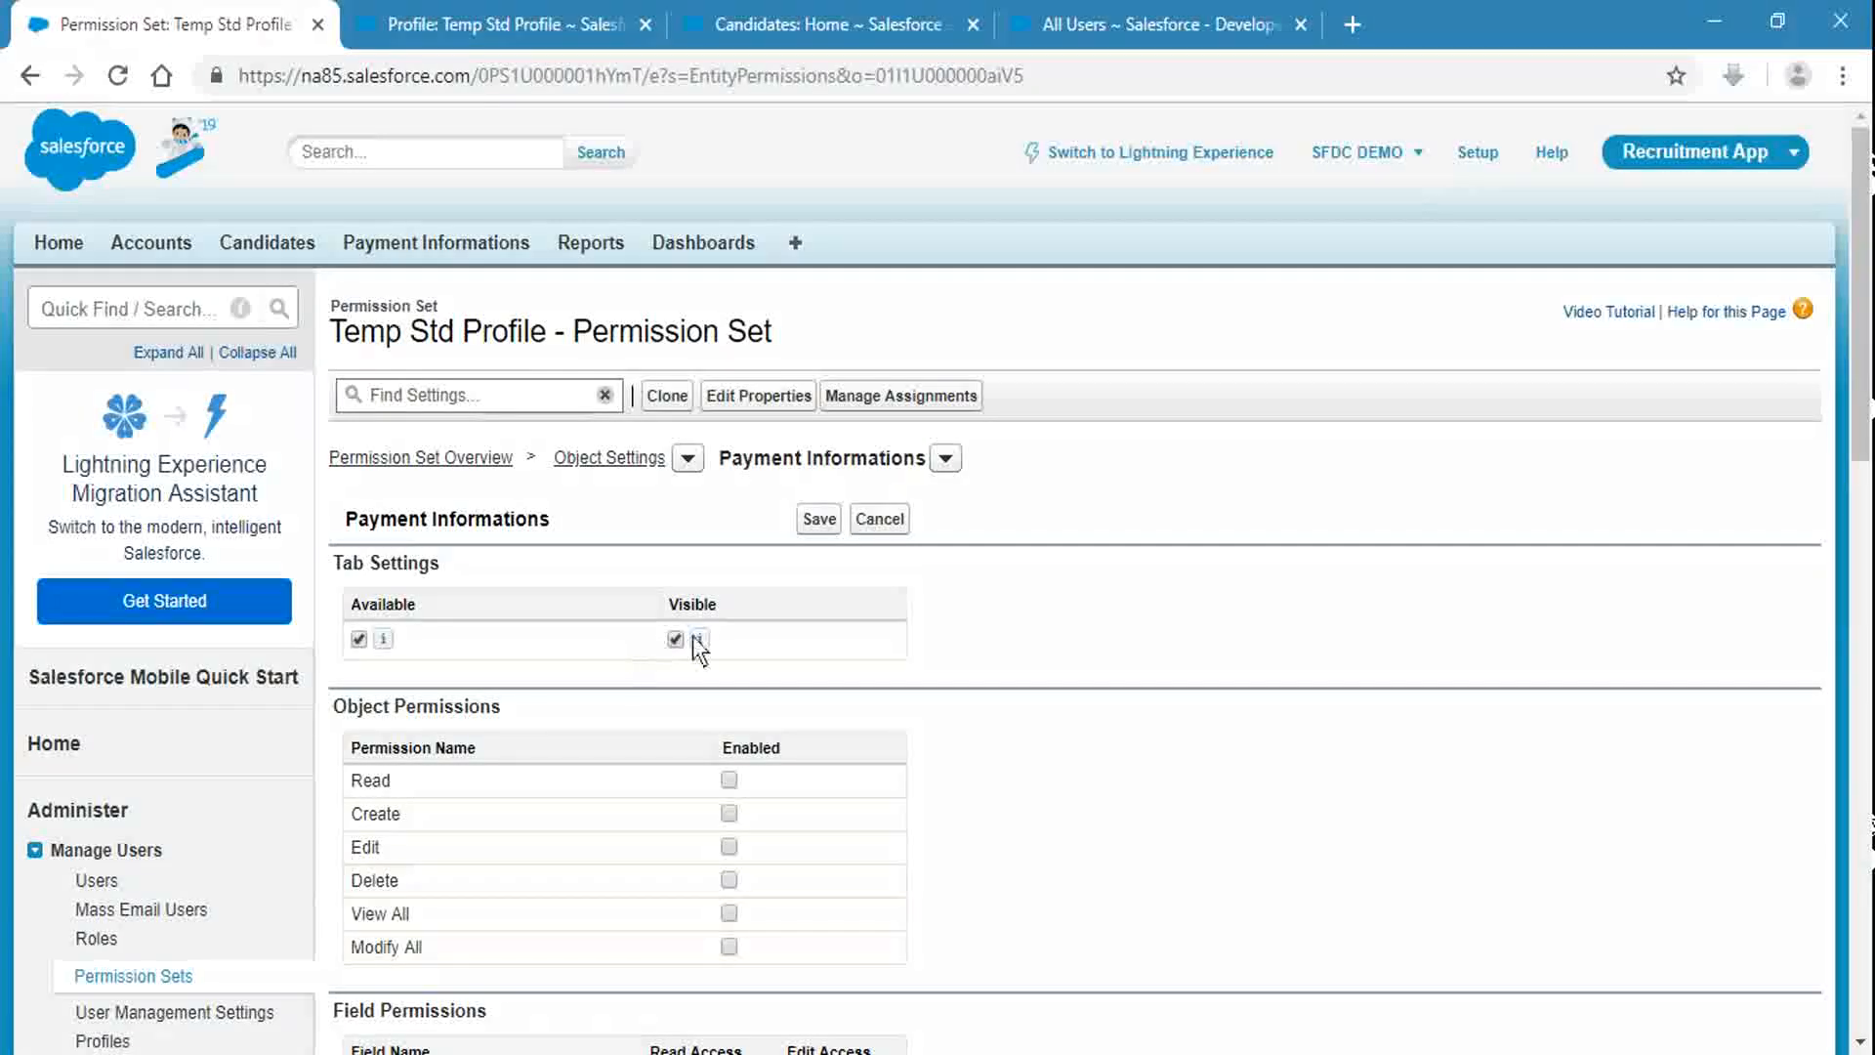
pyautogui.scroll(-3, 781, 547)
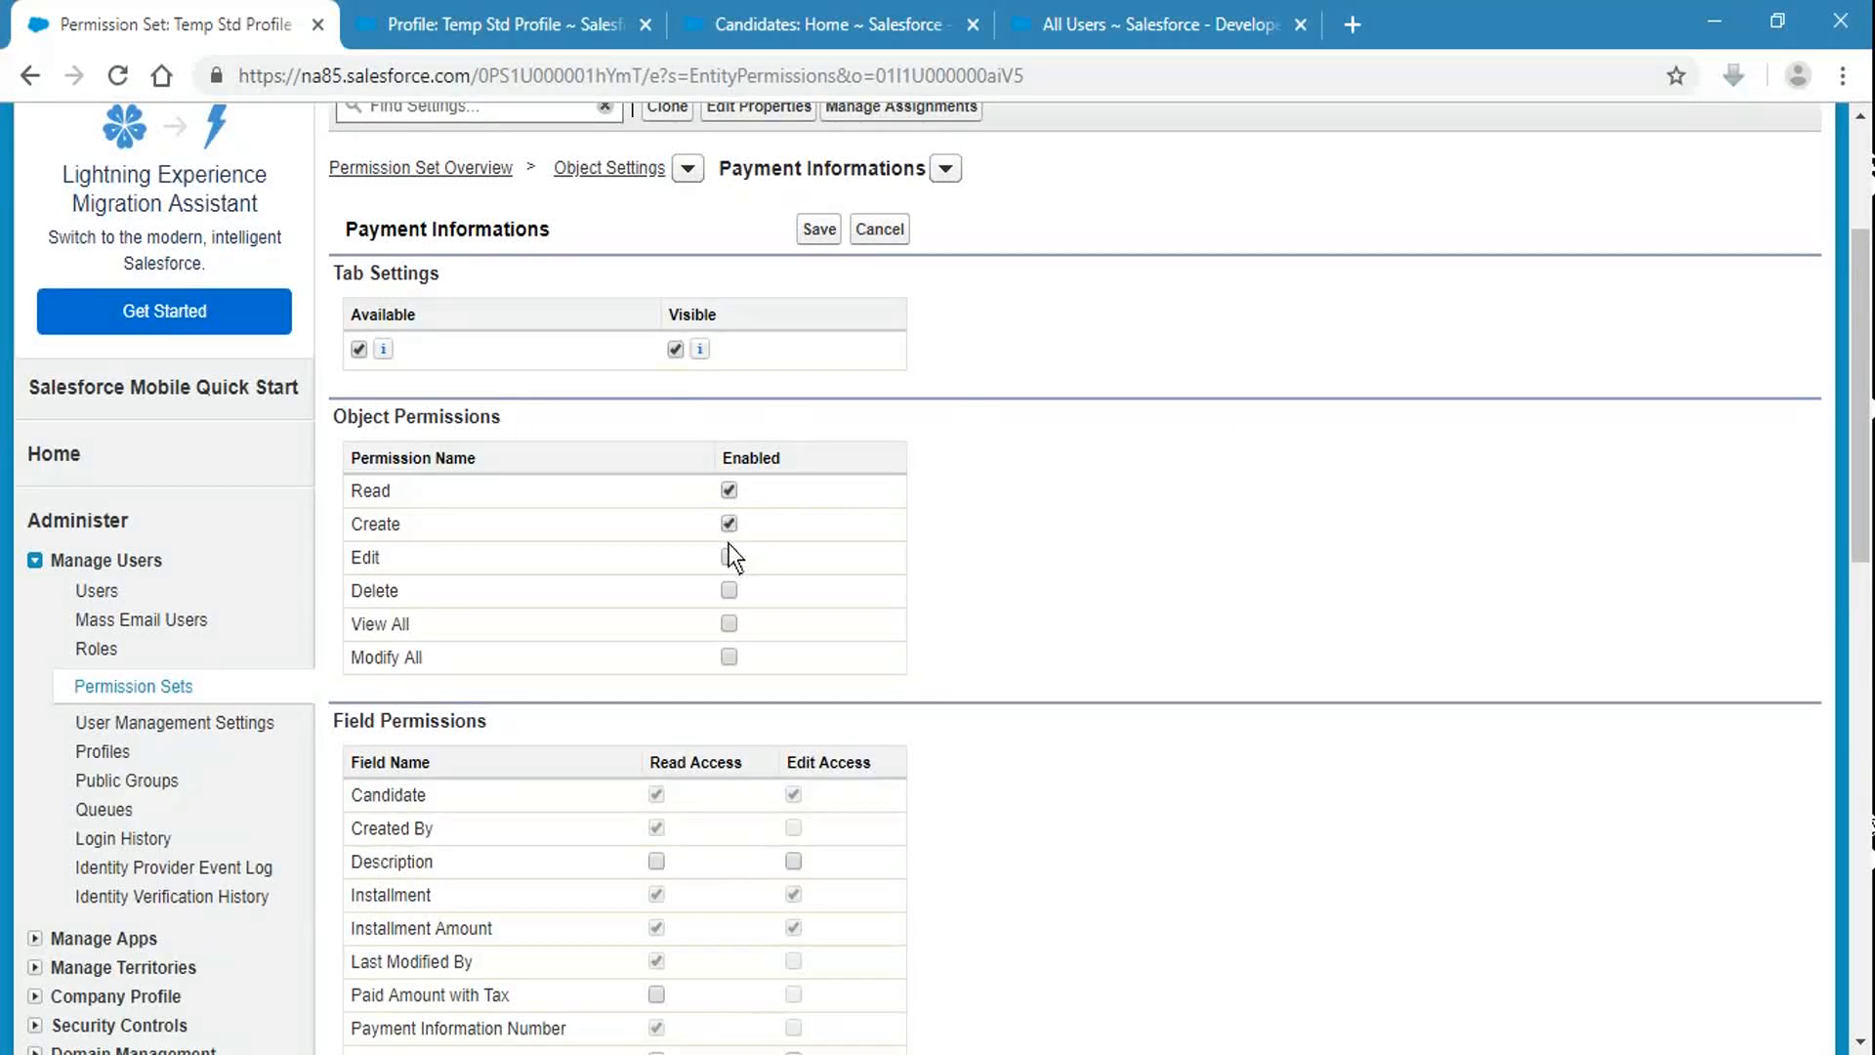
pyautogui.scroll(-3, 1031, 555)
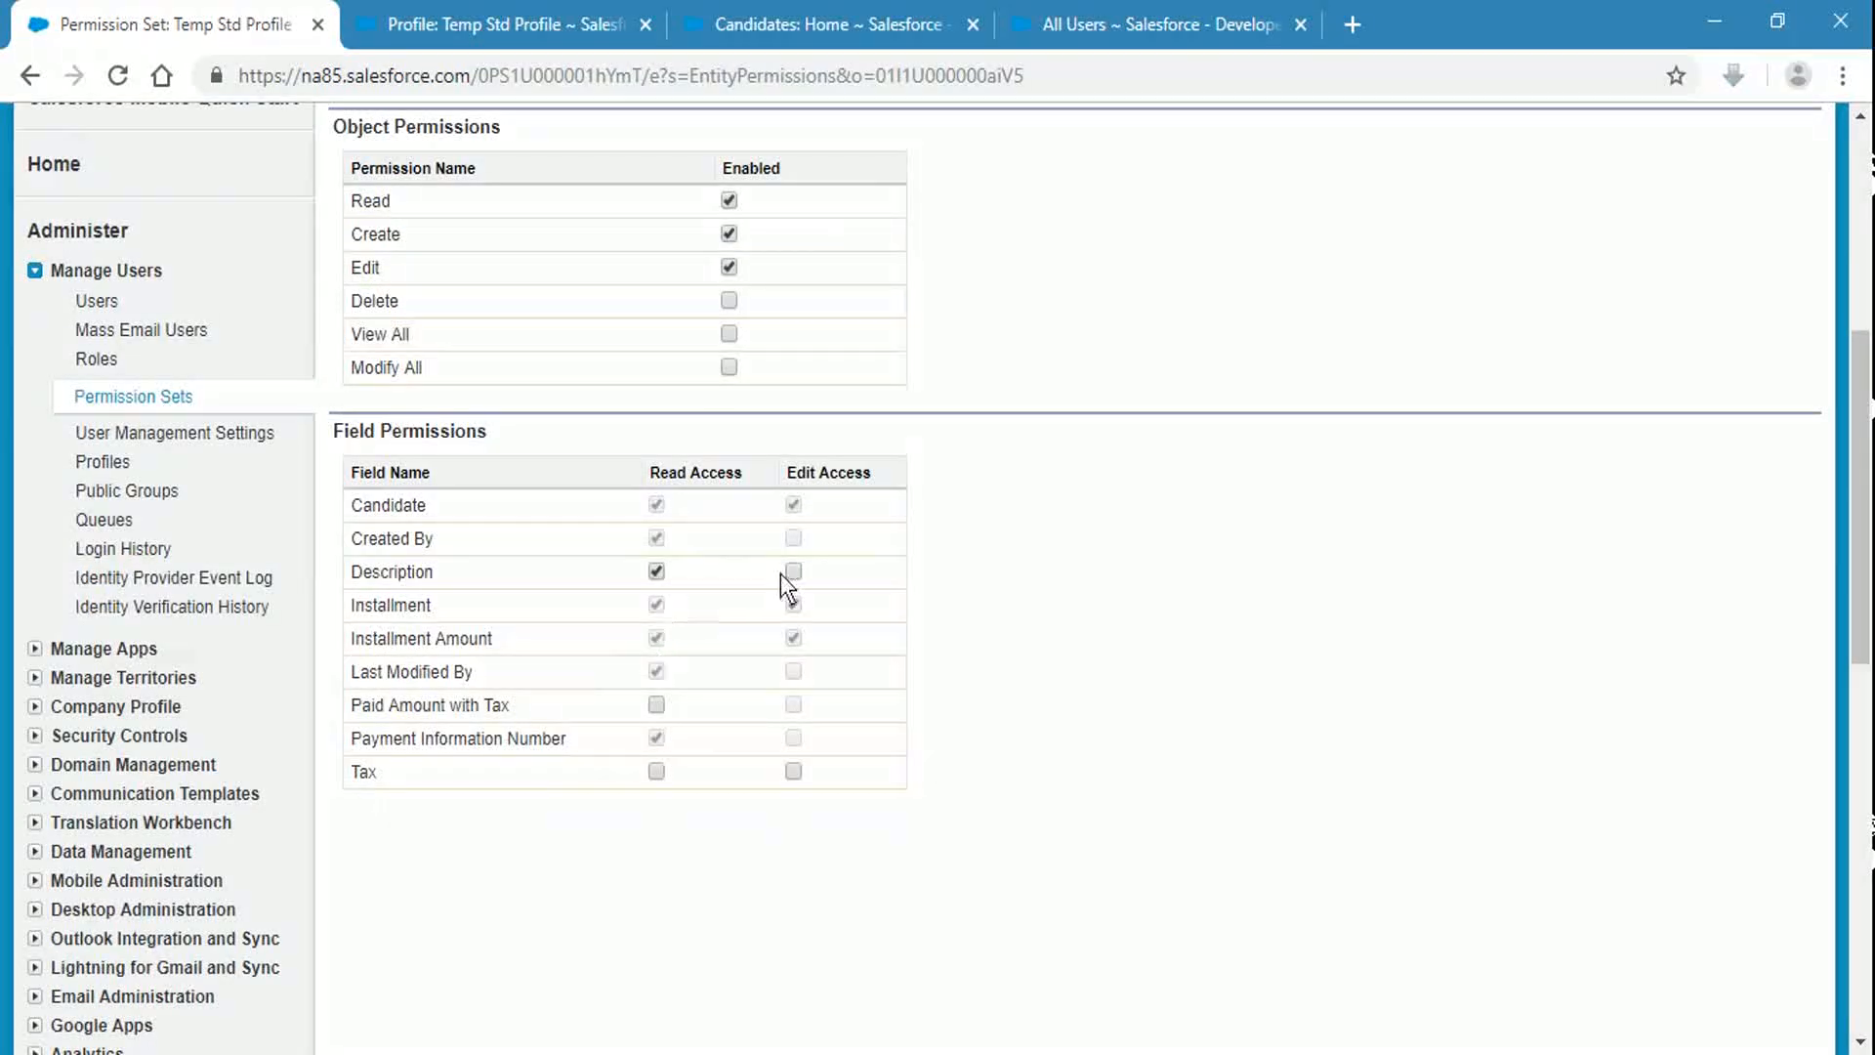
pyautogui.click(793, 571)
pyautogui.click(1160, 679)
pyautogui.scroll(6, 1160, 680)
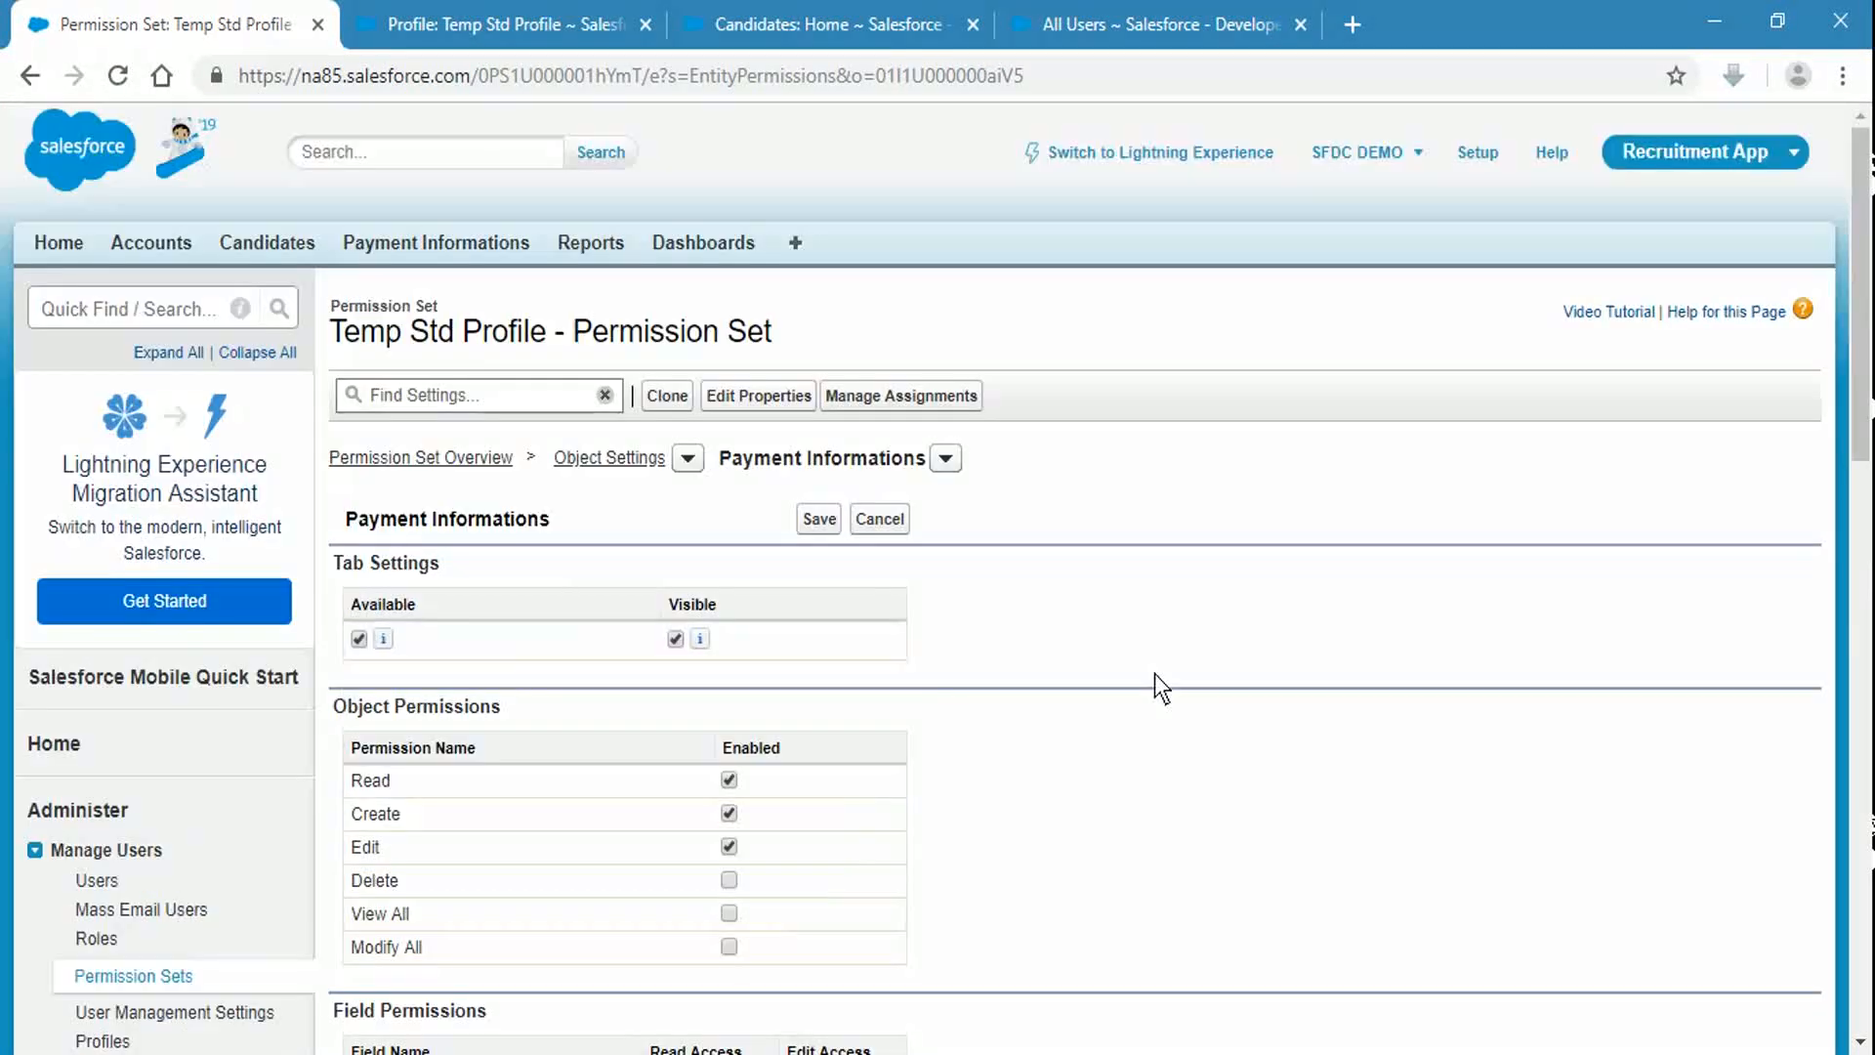
pyautogui.click(833, 522)
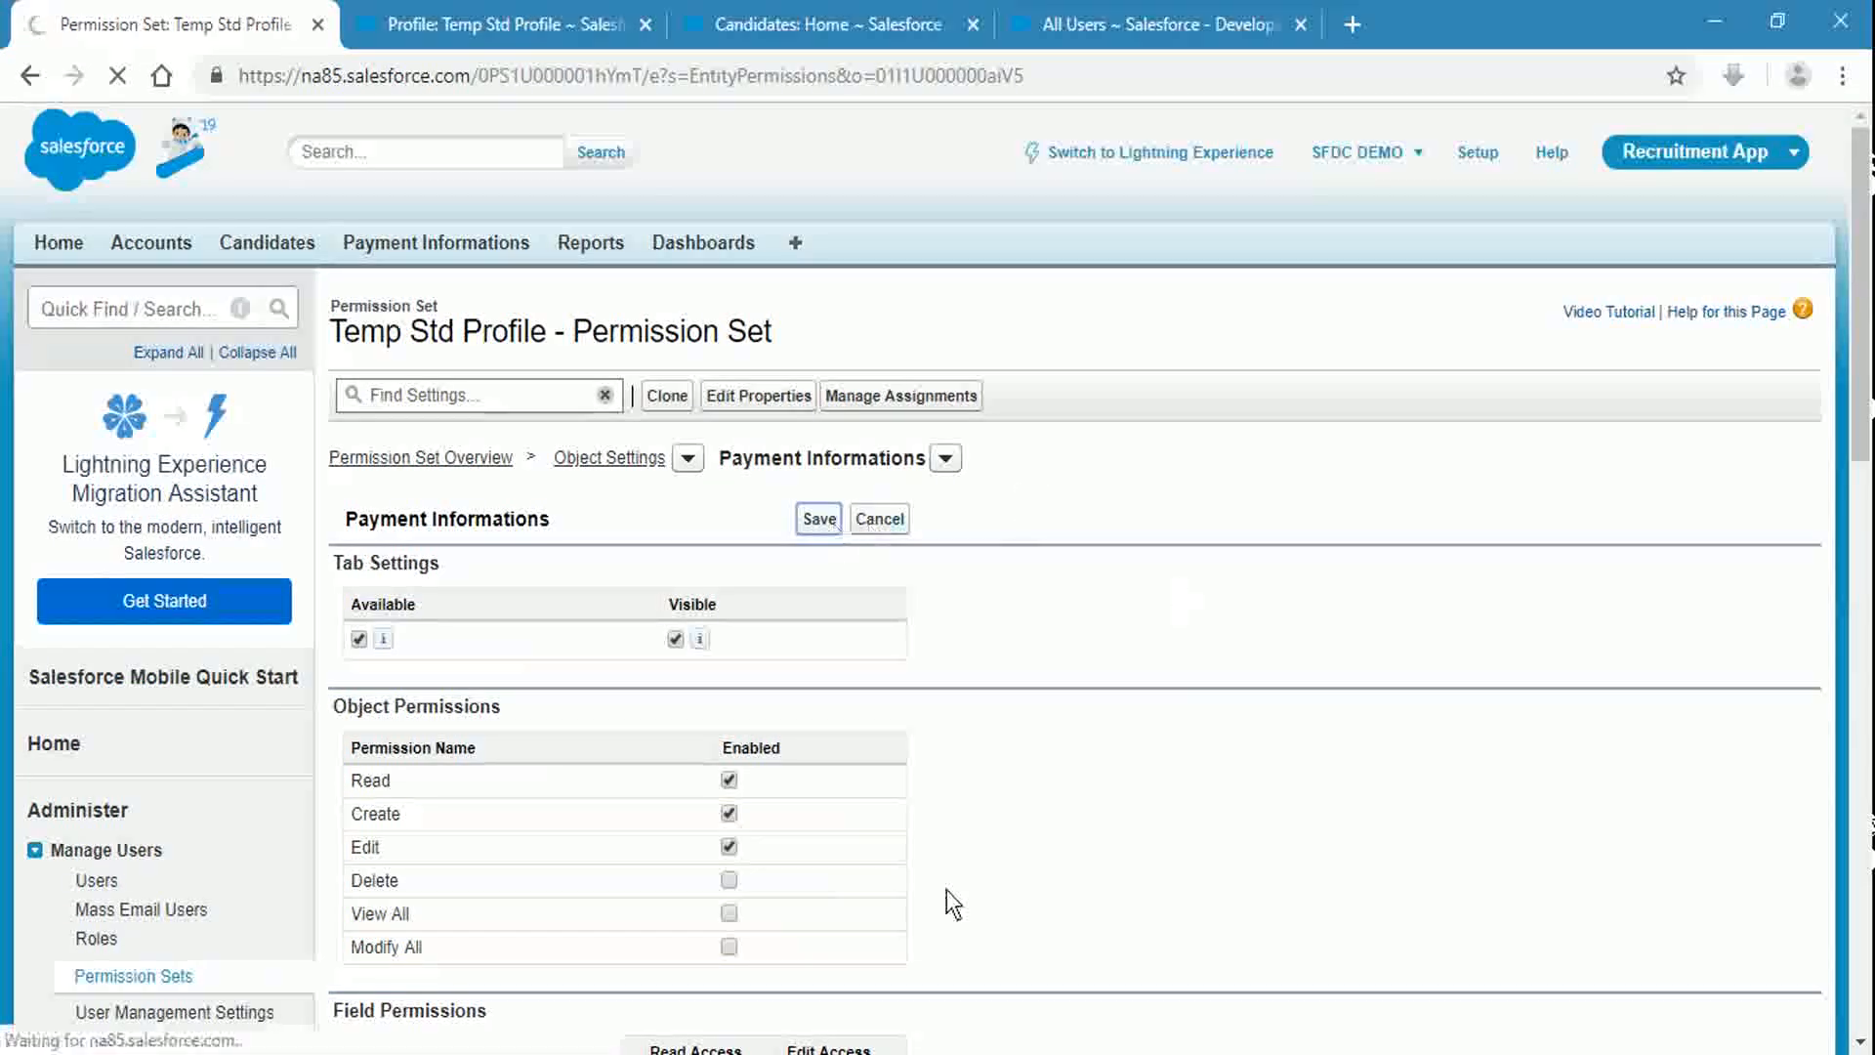
# Refresh the test user's page to pick up new permissions and go to their Home page
pyautogui.click(707, 1043)
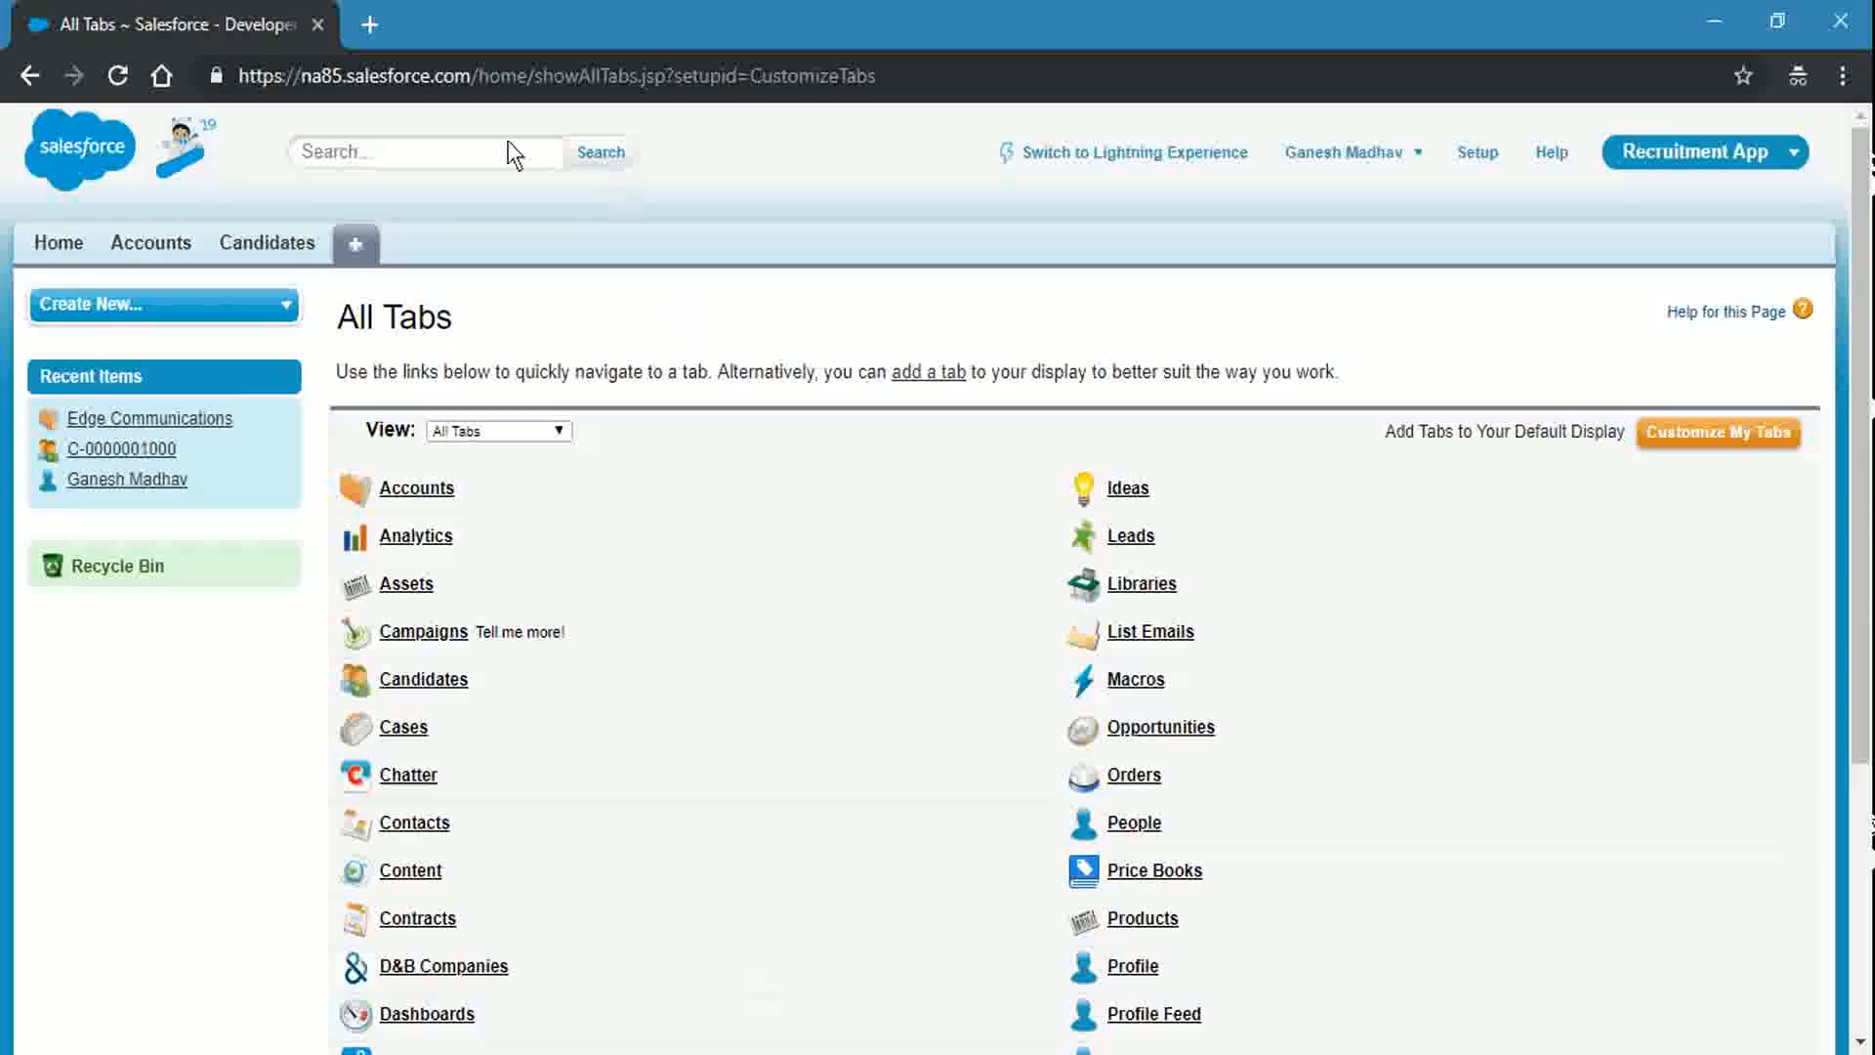
pyautogui.click(537, 82)
pyautogui.press('Return')
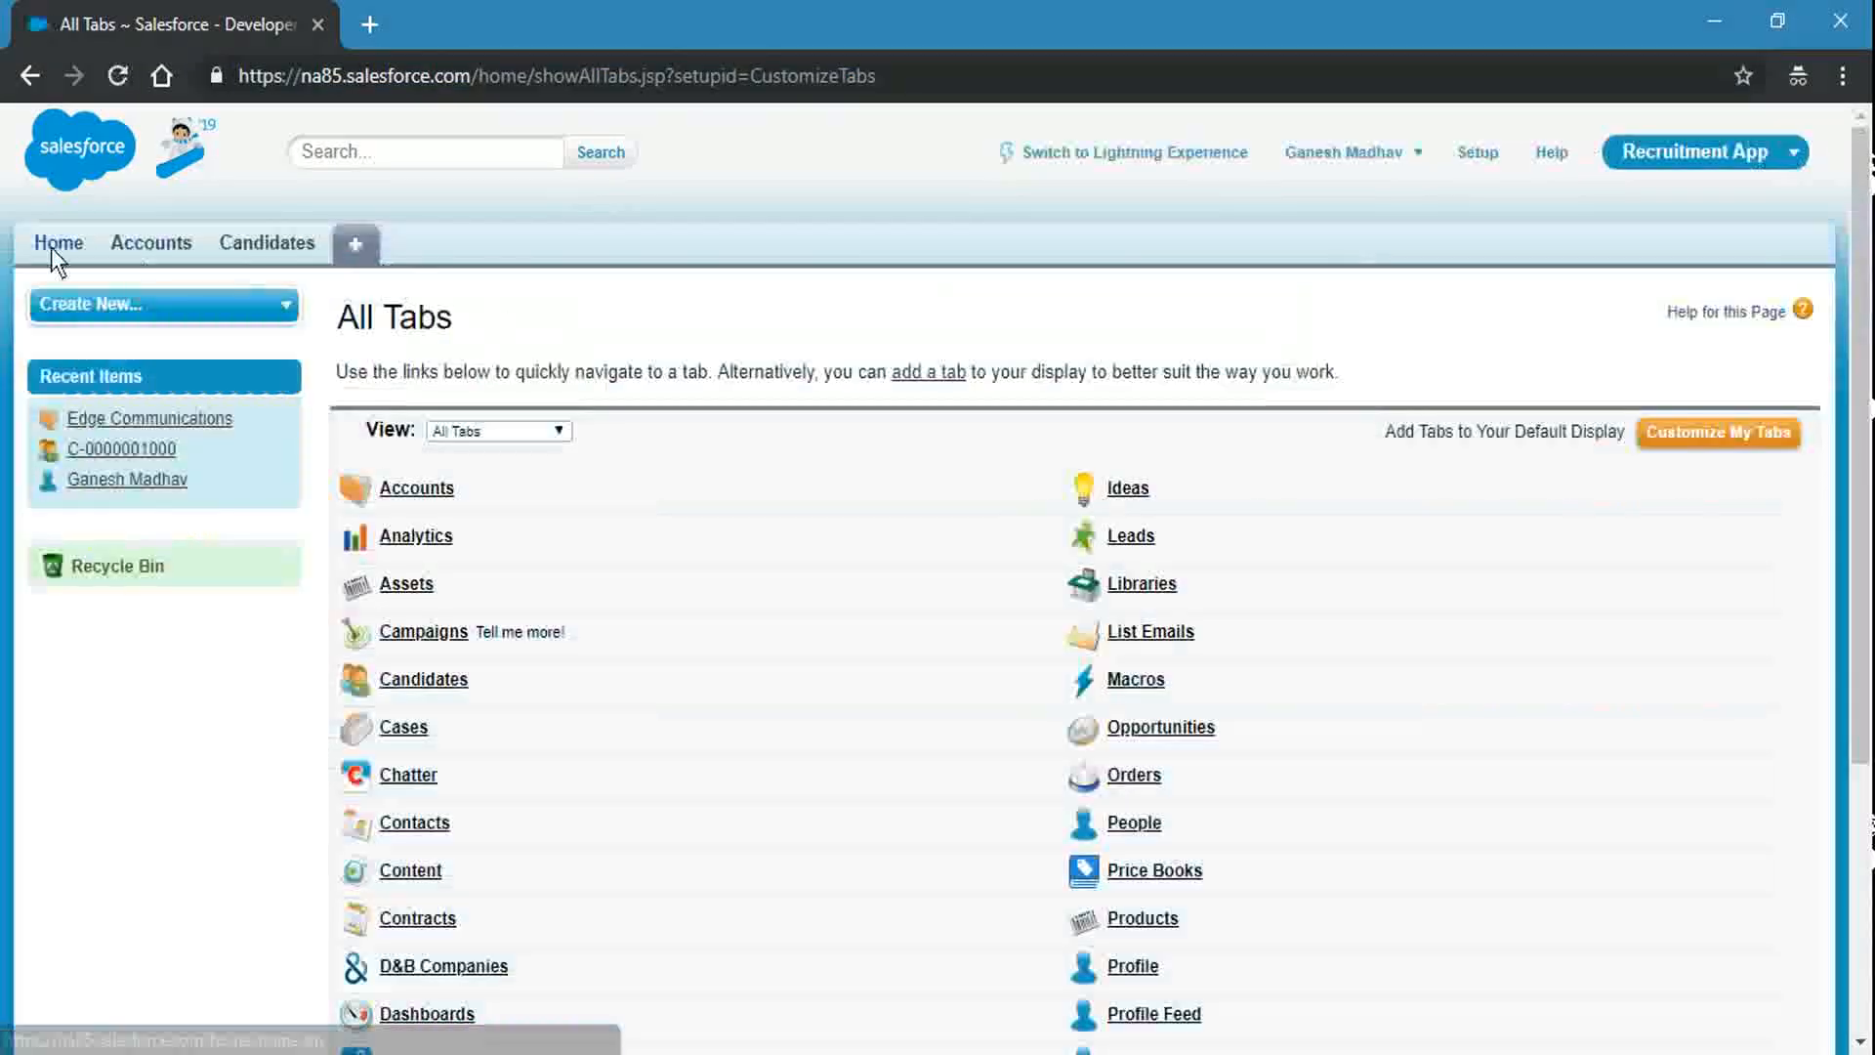
pyautogui.click(51, 246)
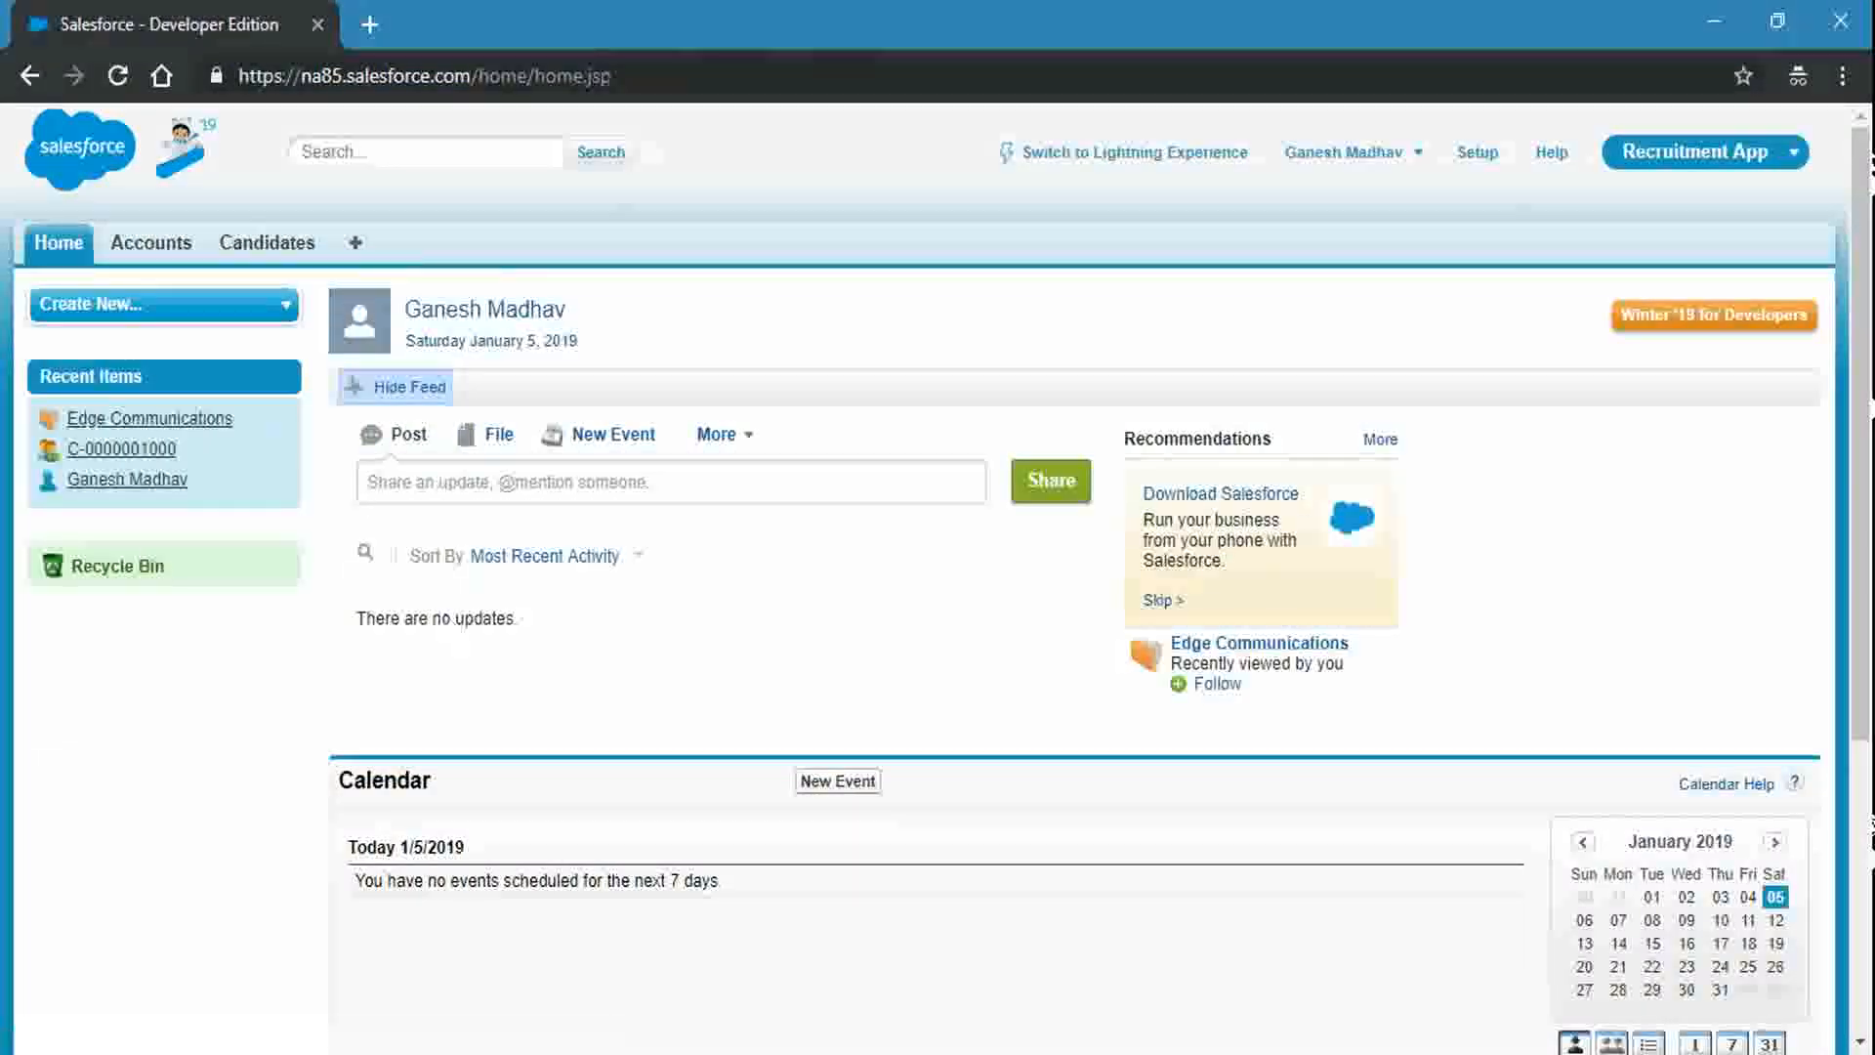
# Verify the permission set's Object Settings, then return to the test user's Home window
pyautogui.click(633, 1053)
pyautogui.click(512, 1001)
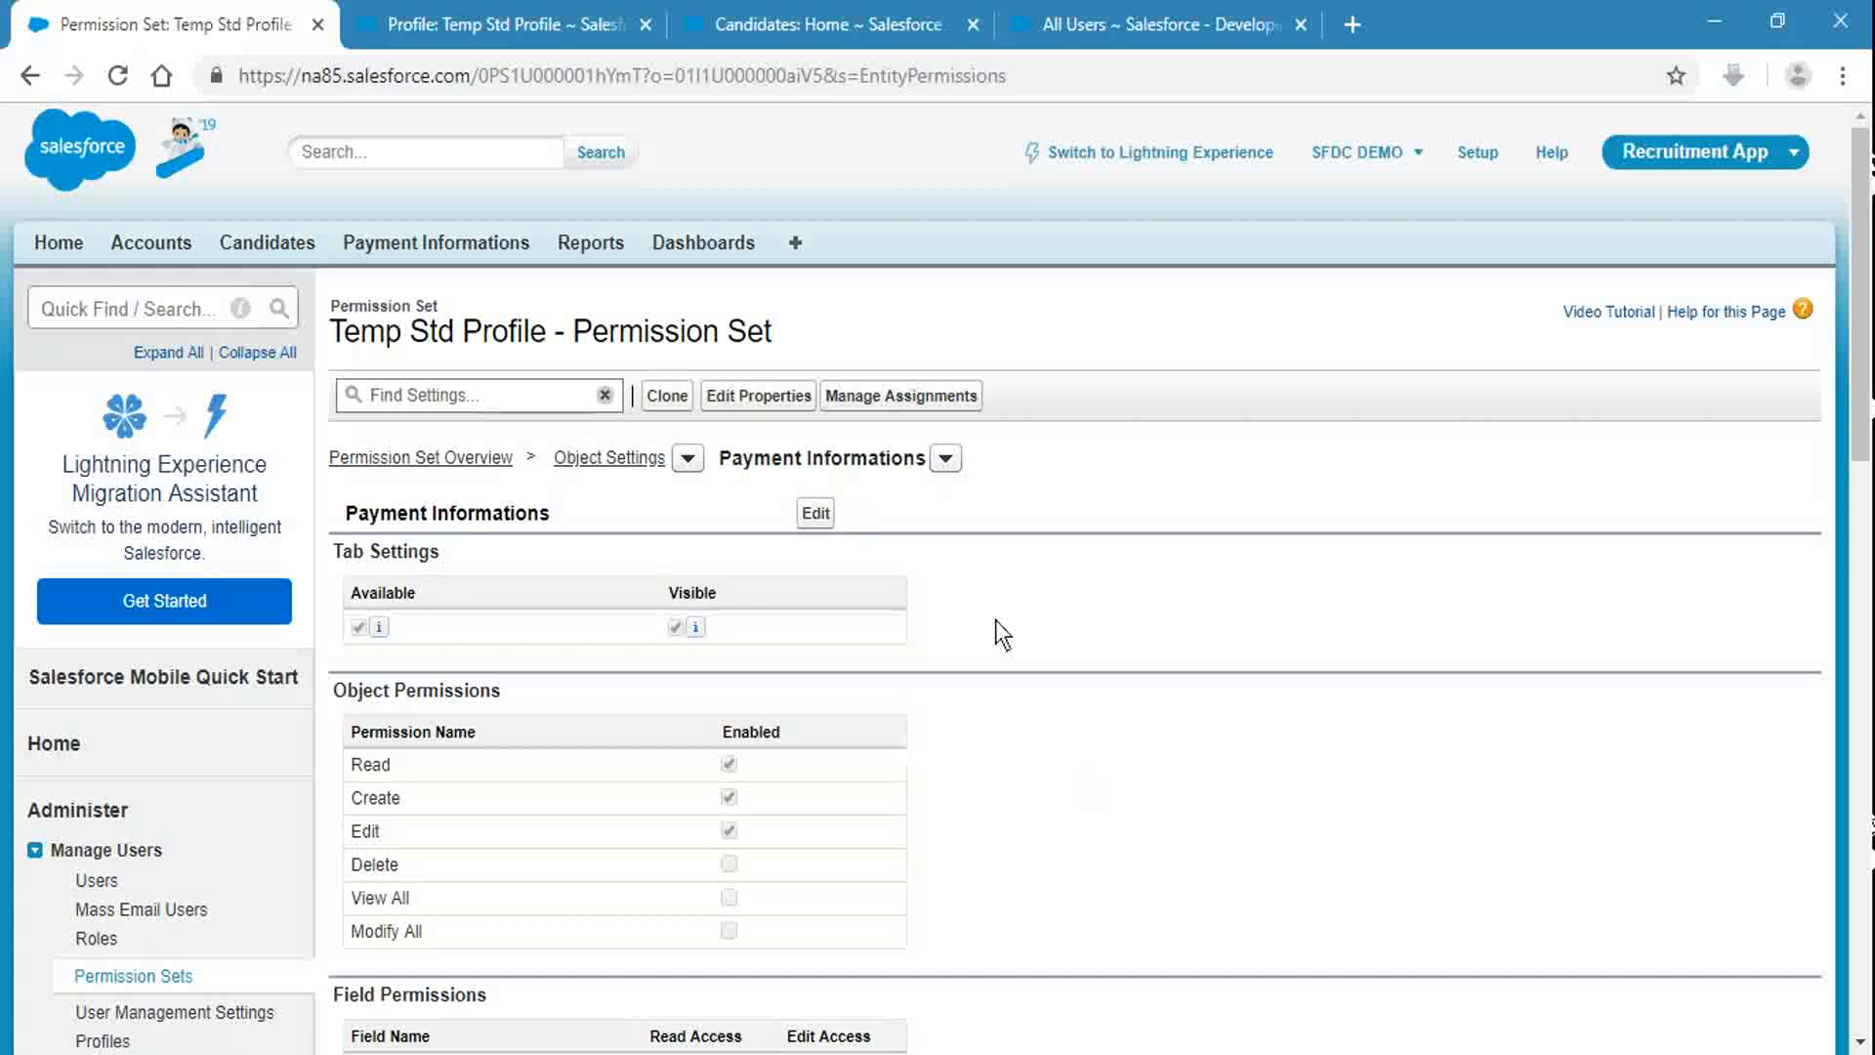
pyautogui.scroll(-2, 787, 472)
pyautogui.click(621, 314)
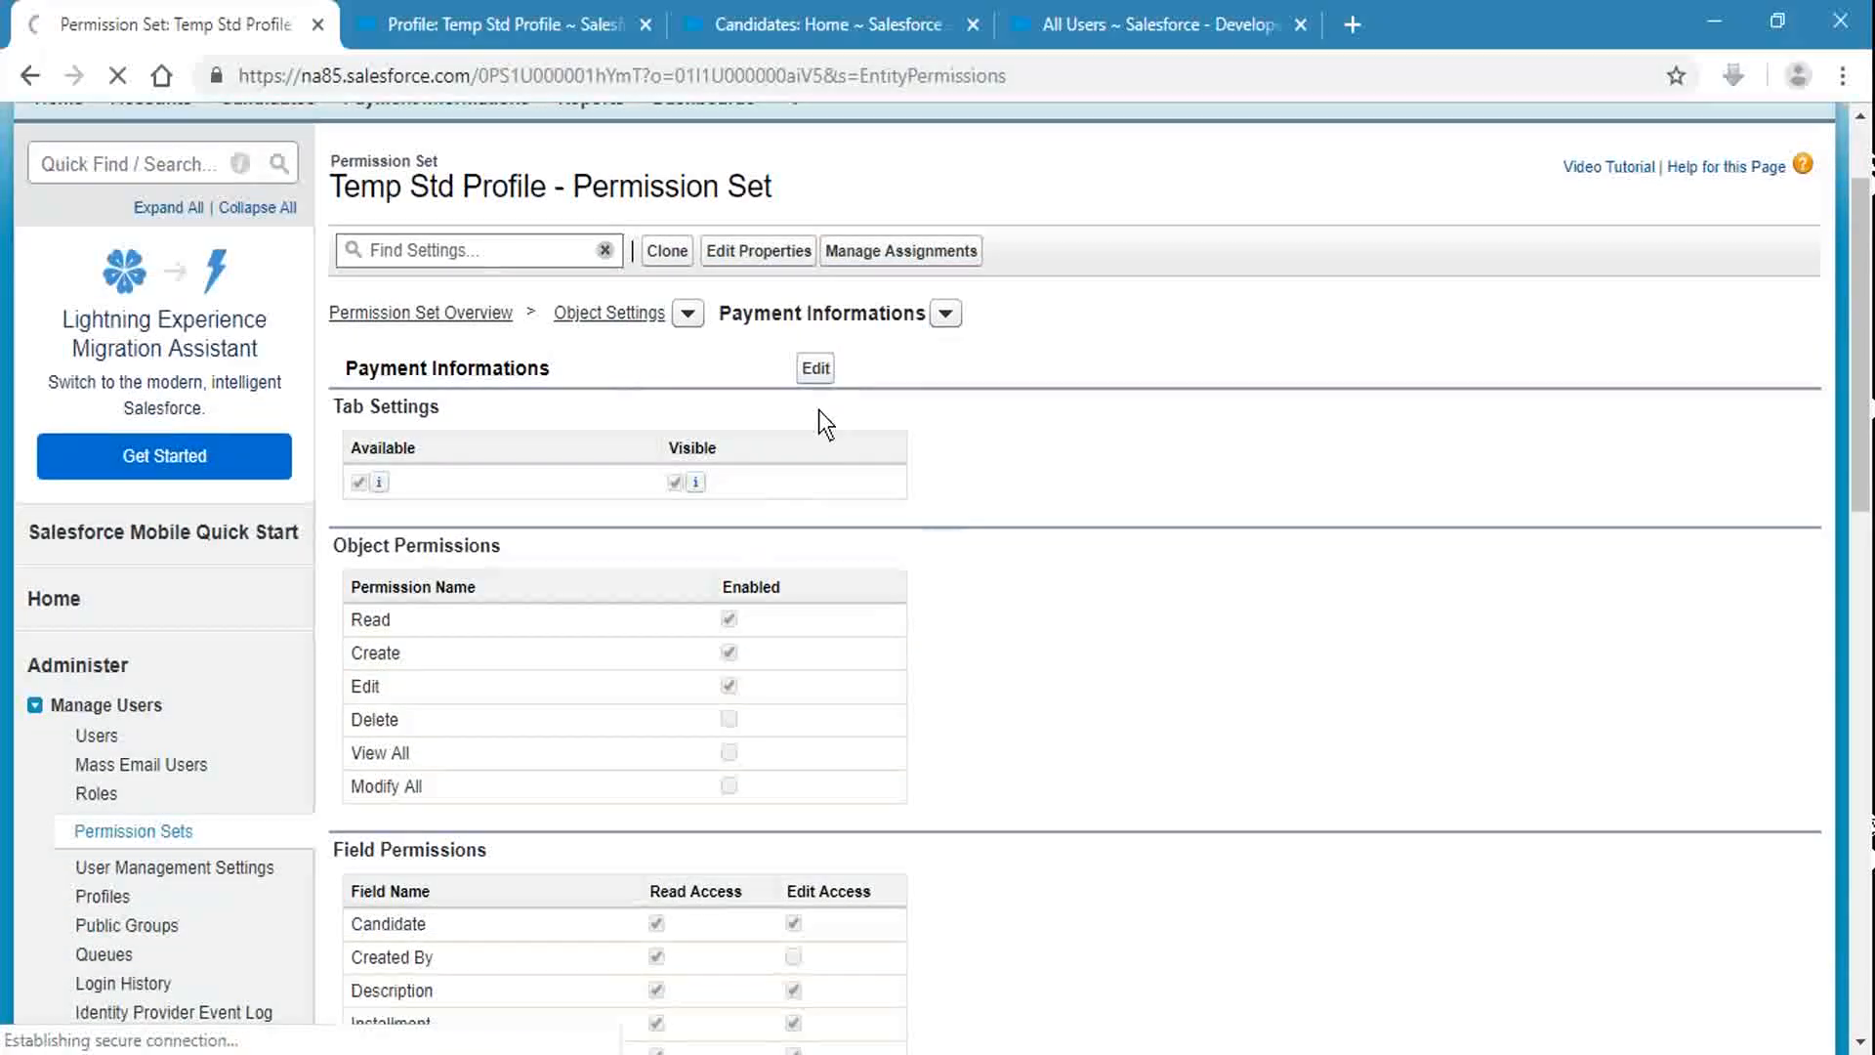
pyautogui.scroll(-10, 1330, 507)
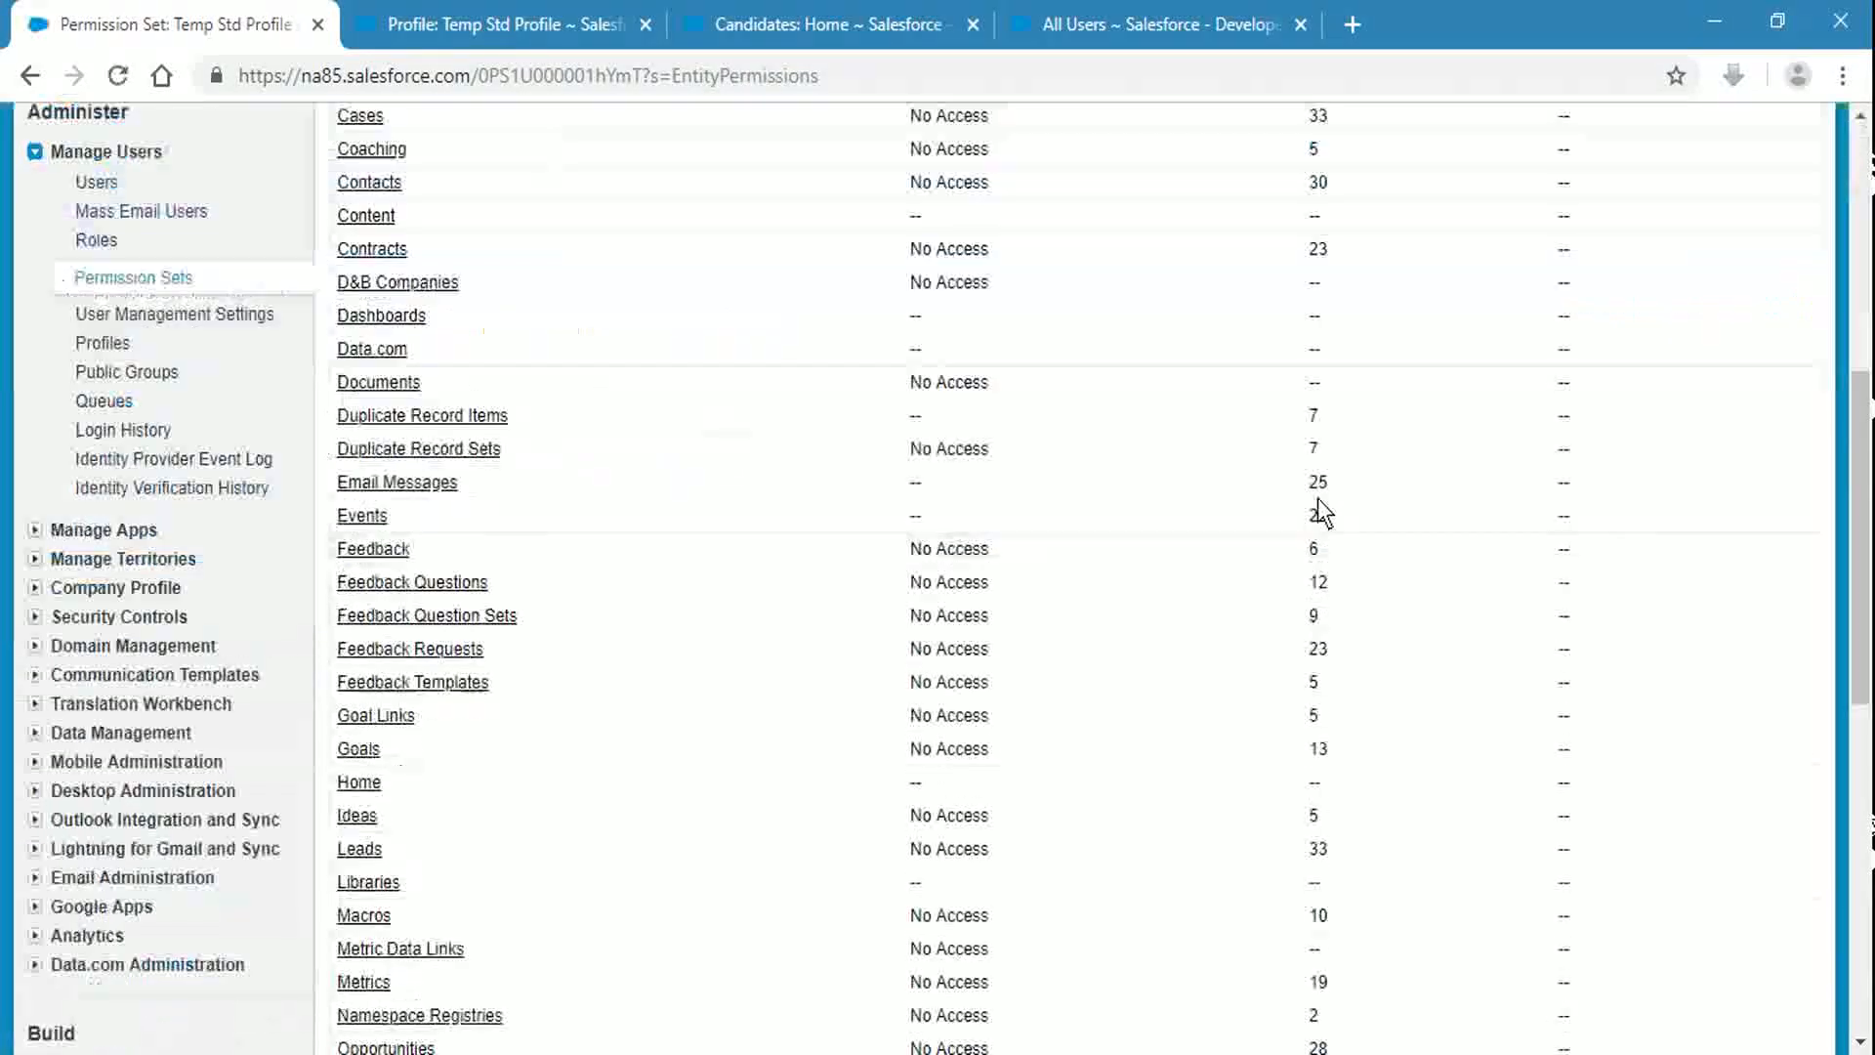
pyautogui.scroll(-2, 495, 604)
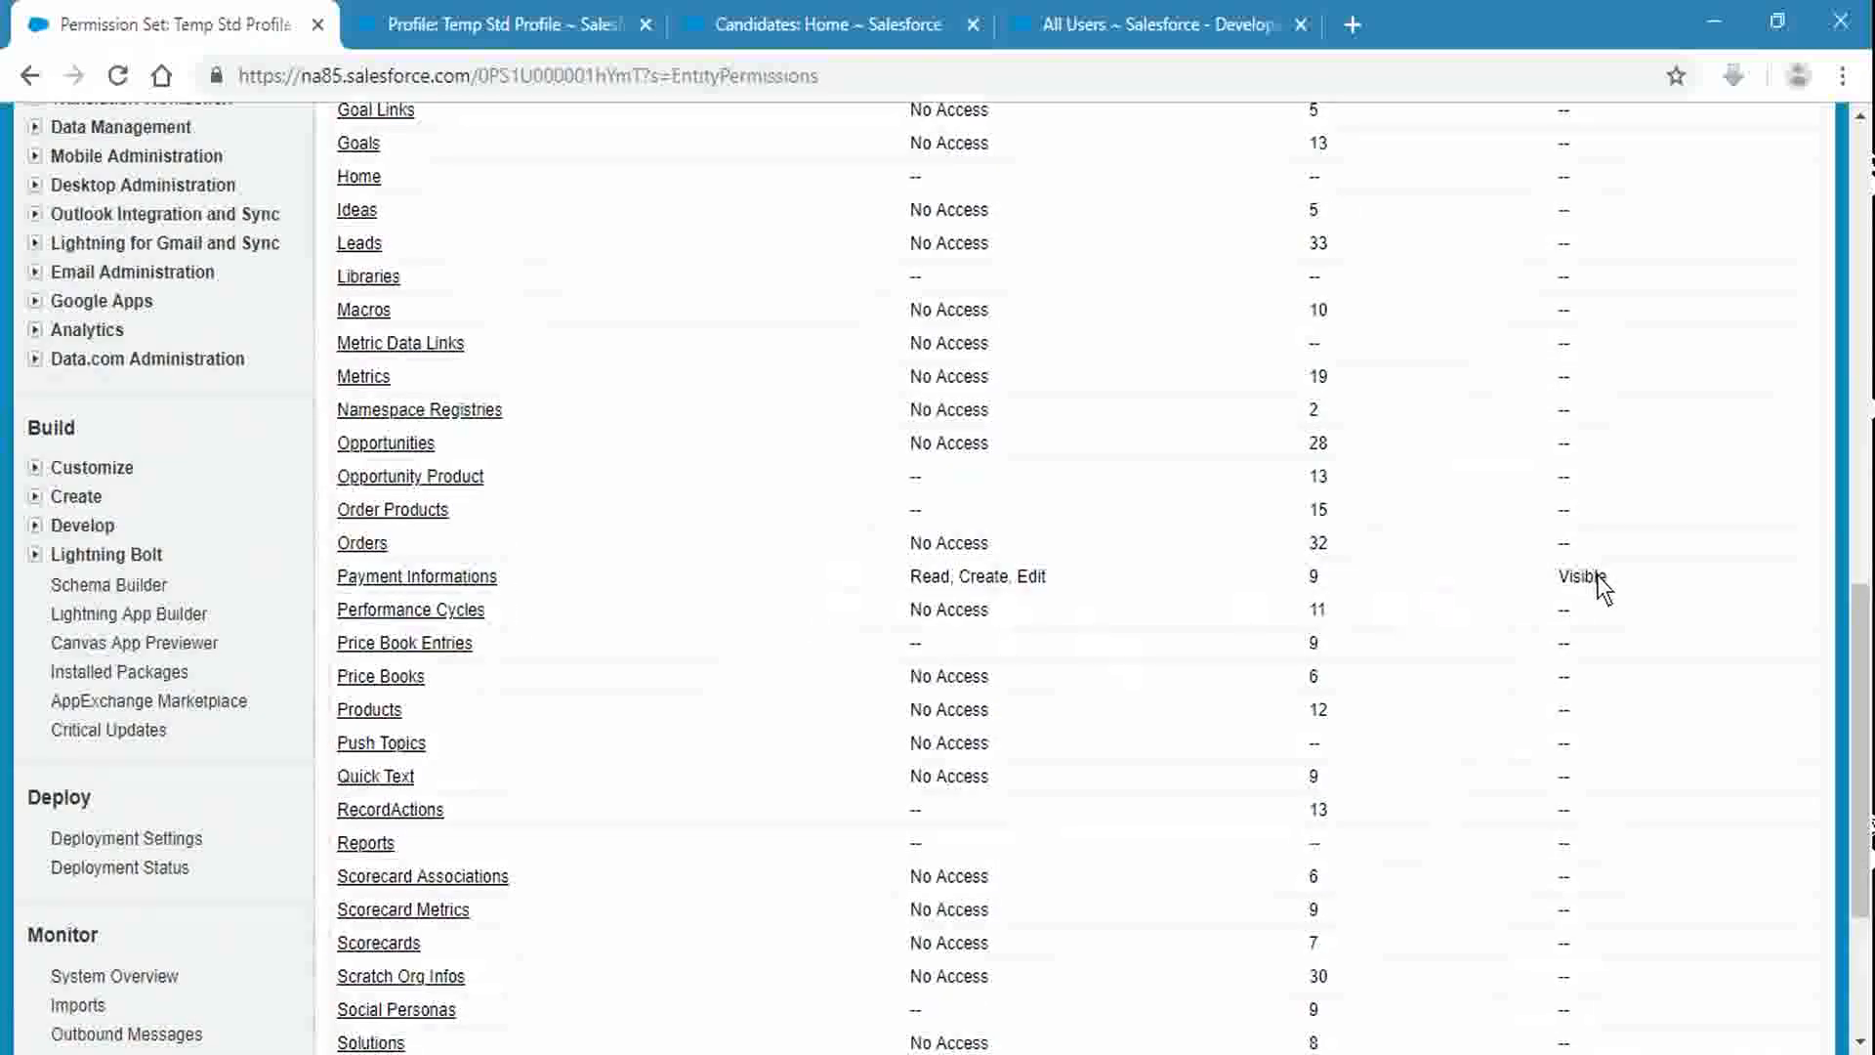
pyautogui.moveTo(695, 1053)
pyautogui.click(869, 938)
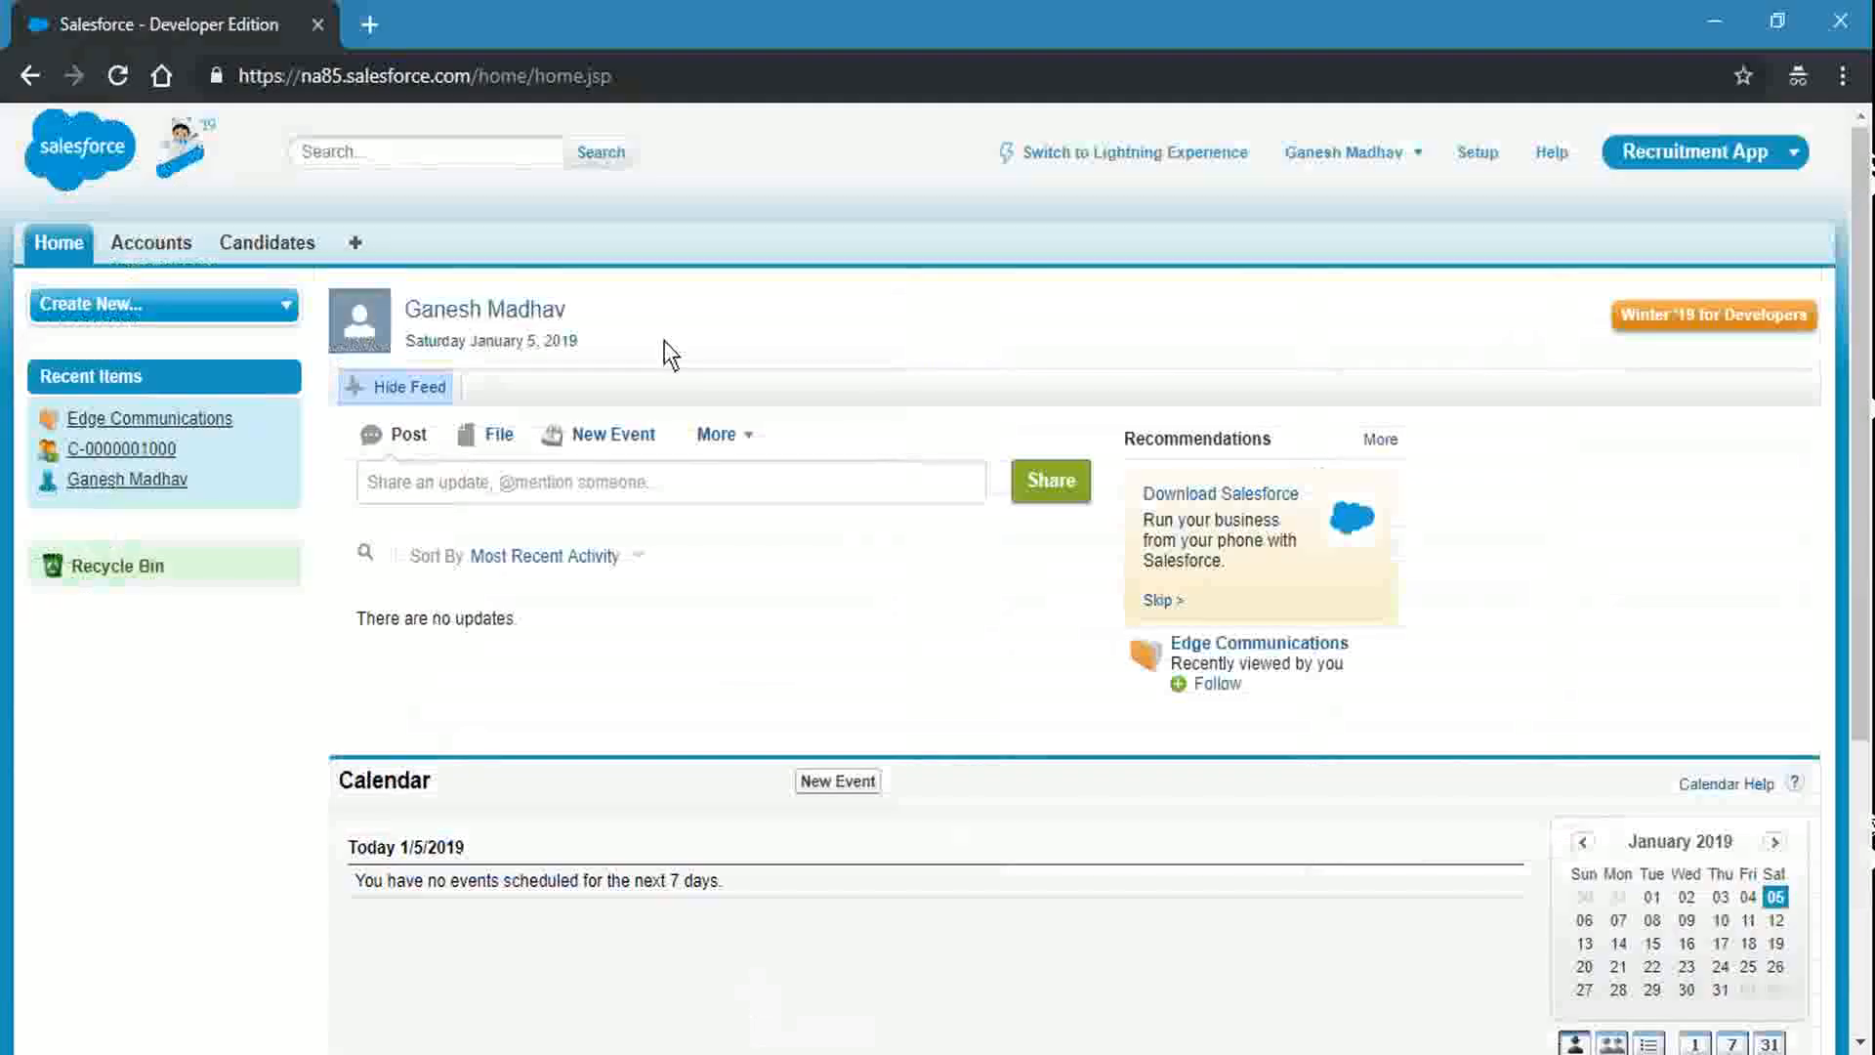
pyautogui.click(539, 82)
# Reload the test user's Home, then reopen the closed Recruitment App tab in the admin window
pyautogui.press('Return')
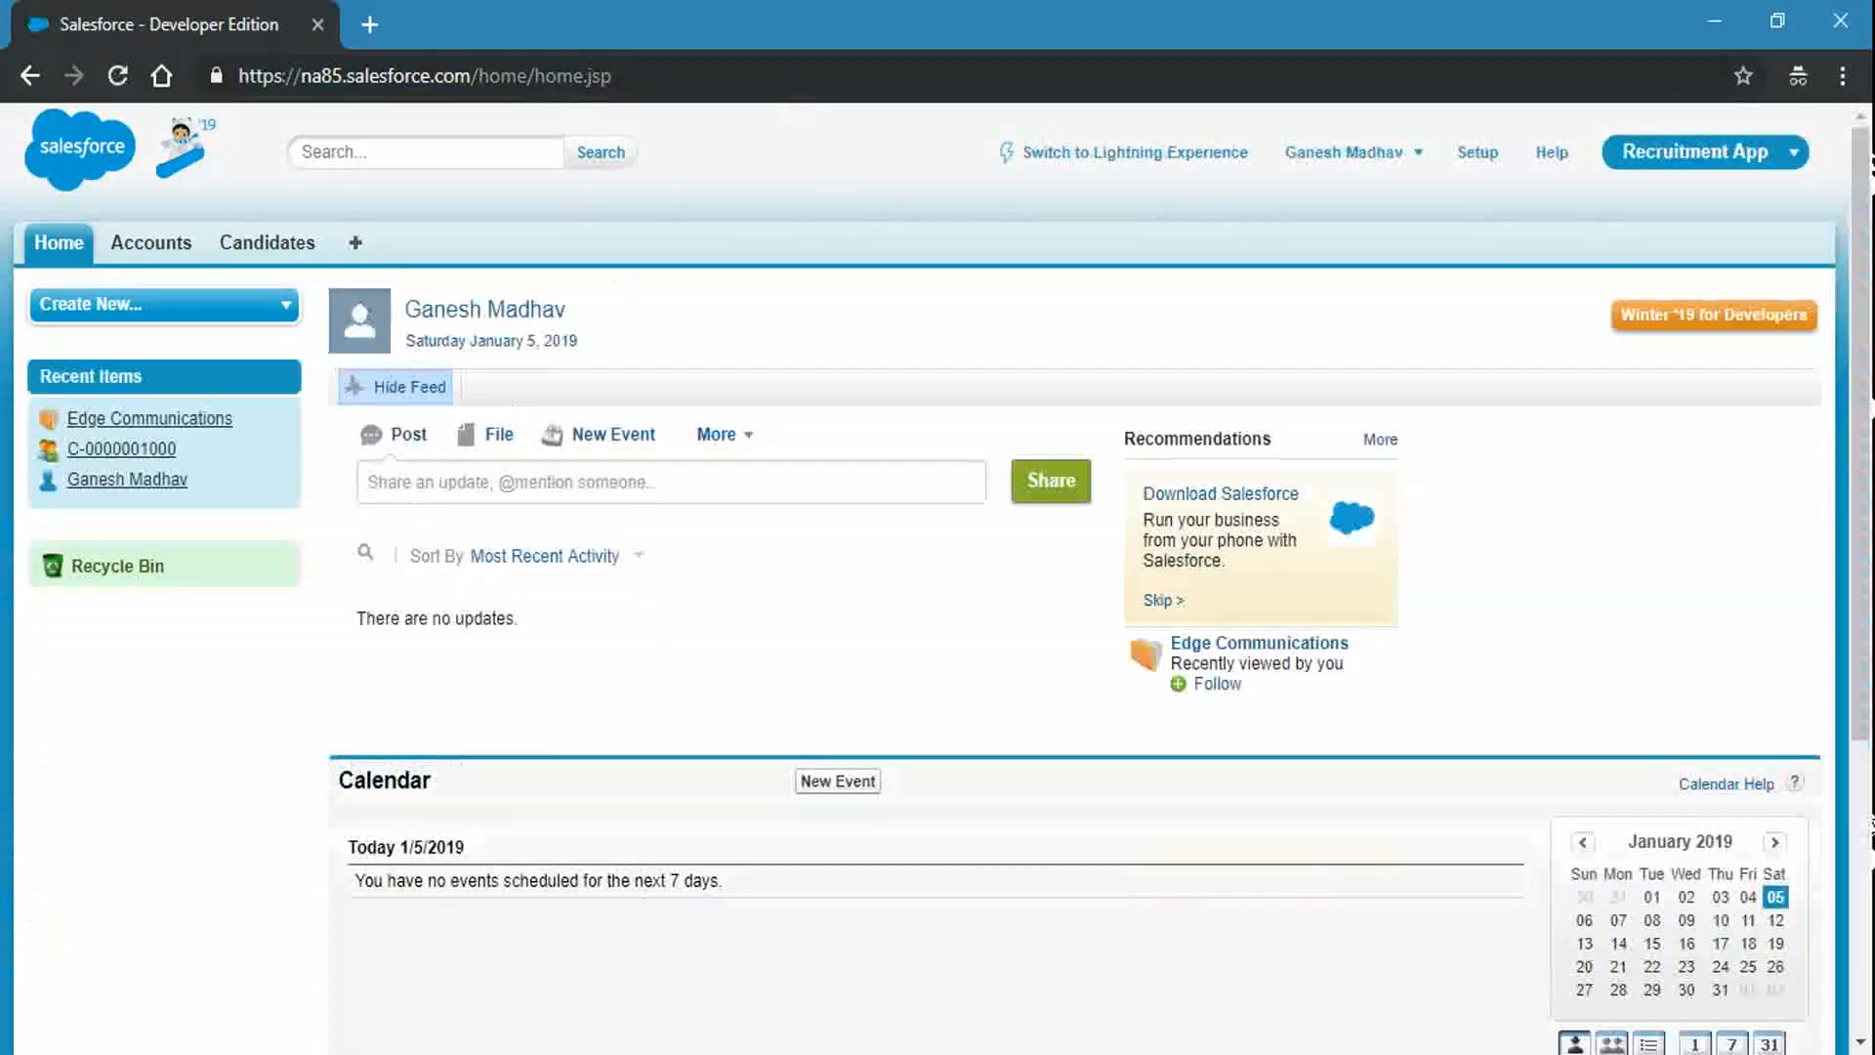
pyautogui.moveTo(635, 1053)
pyautogui.click(481, 942)
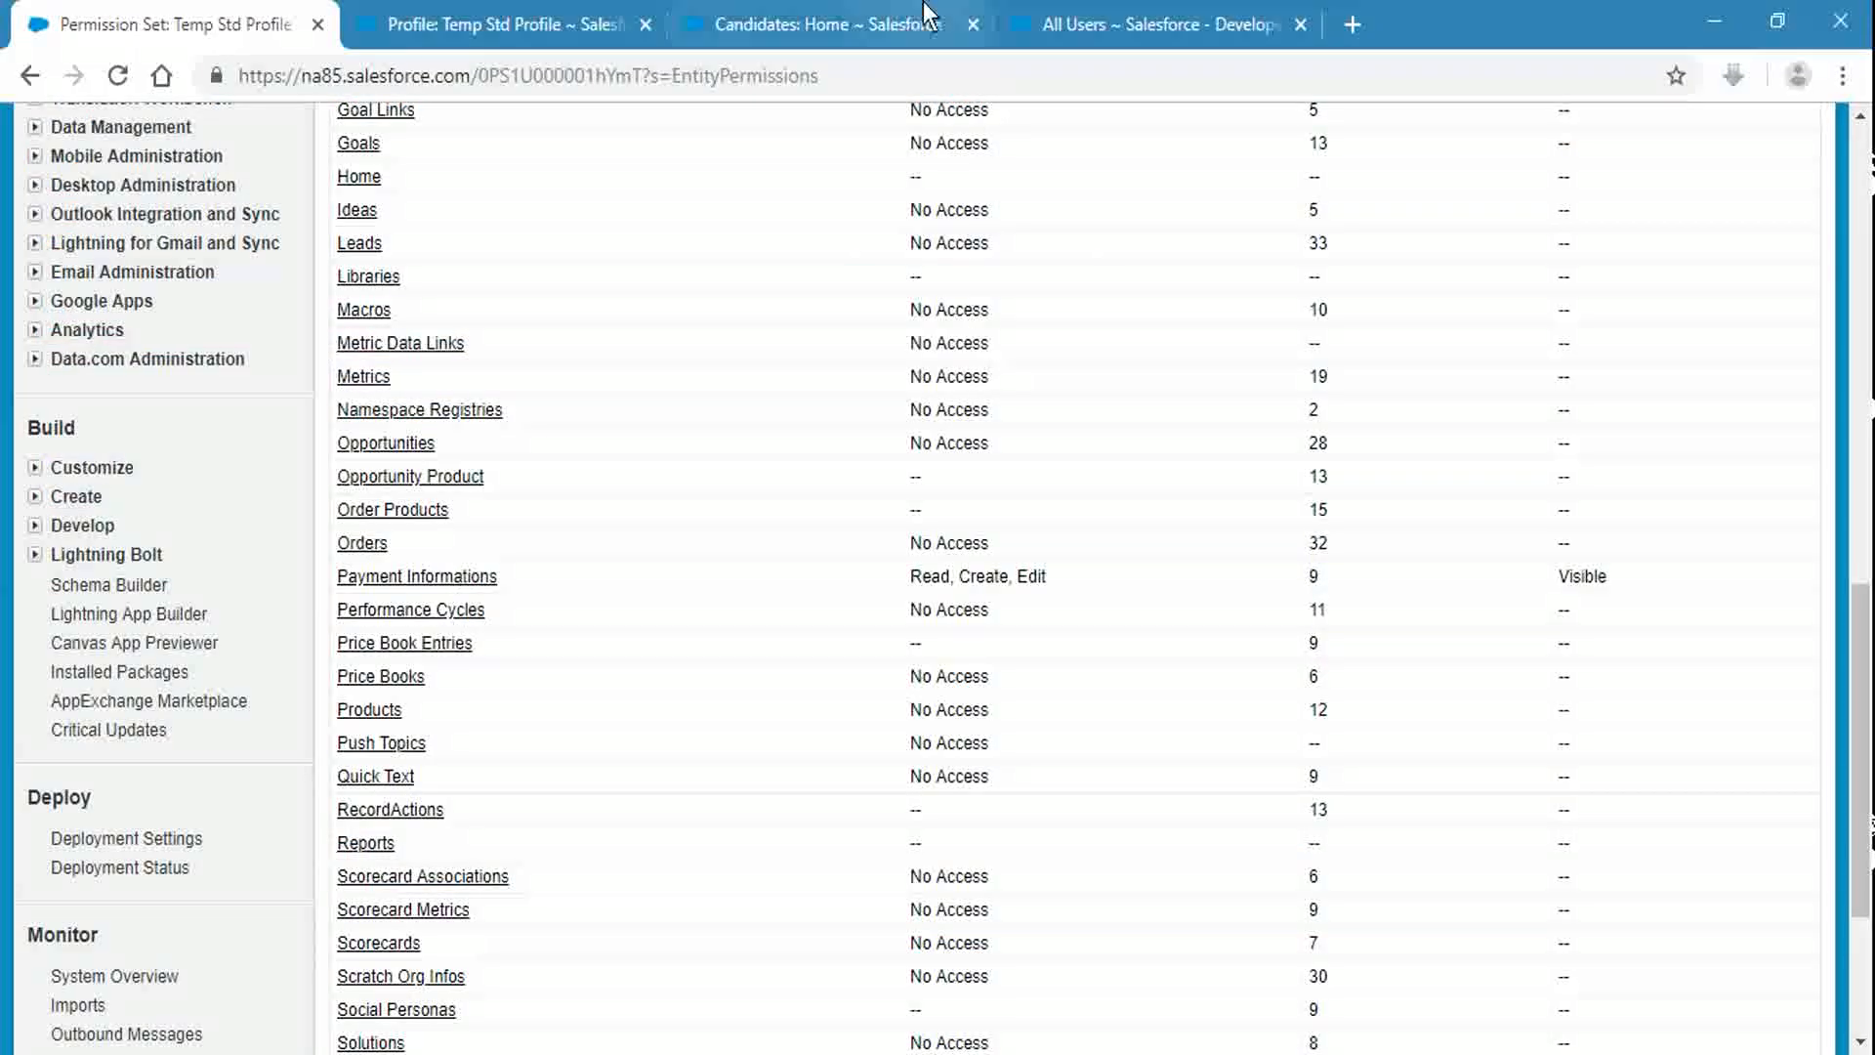
pyautogui.hotkey('ctrl', 'shift', 't')
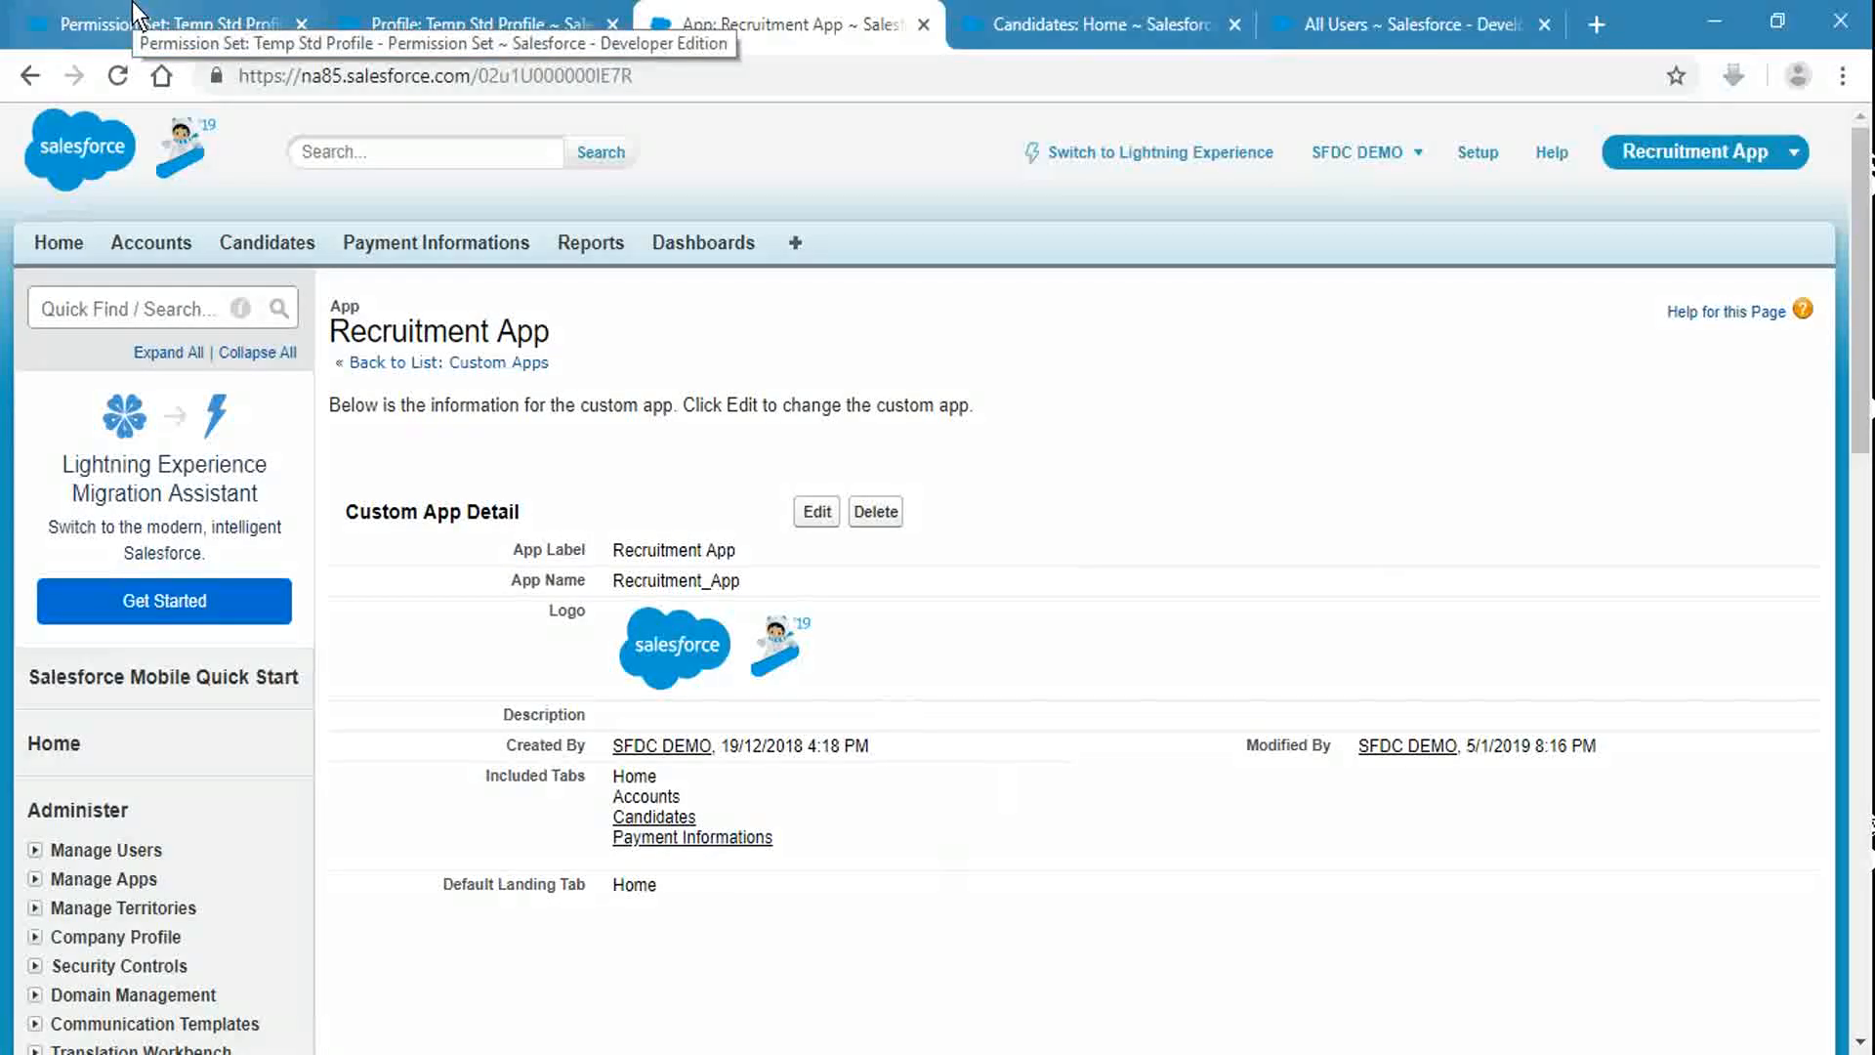
# Check the users assigned to the permission set via Manage Assignments, then return to its overview
pyautogui.click(393, 15)
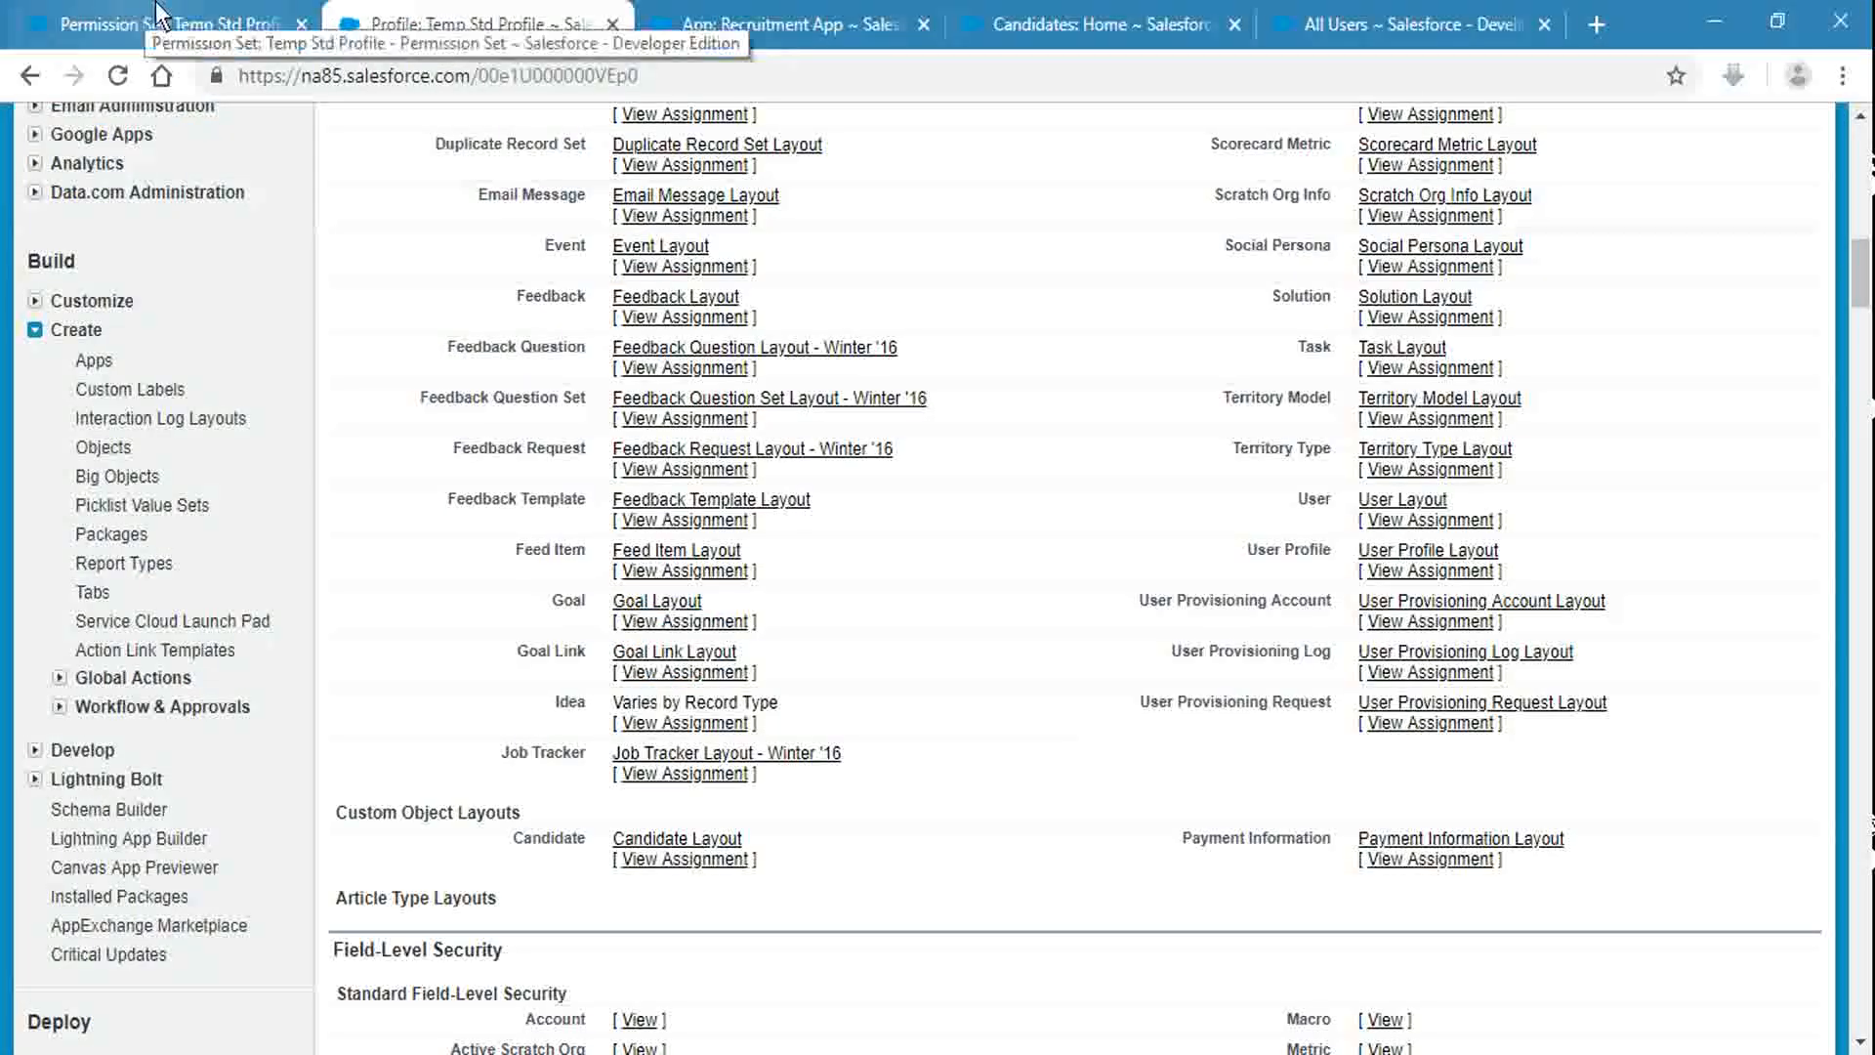
pyautogui.scroll(-7, 1307, 559)
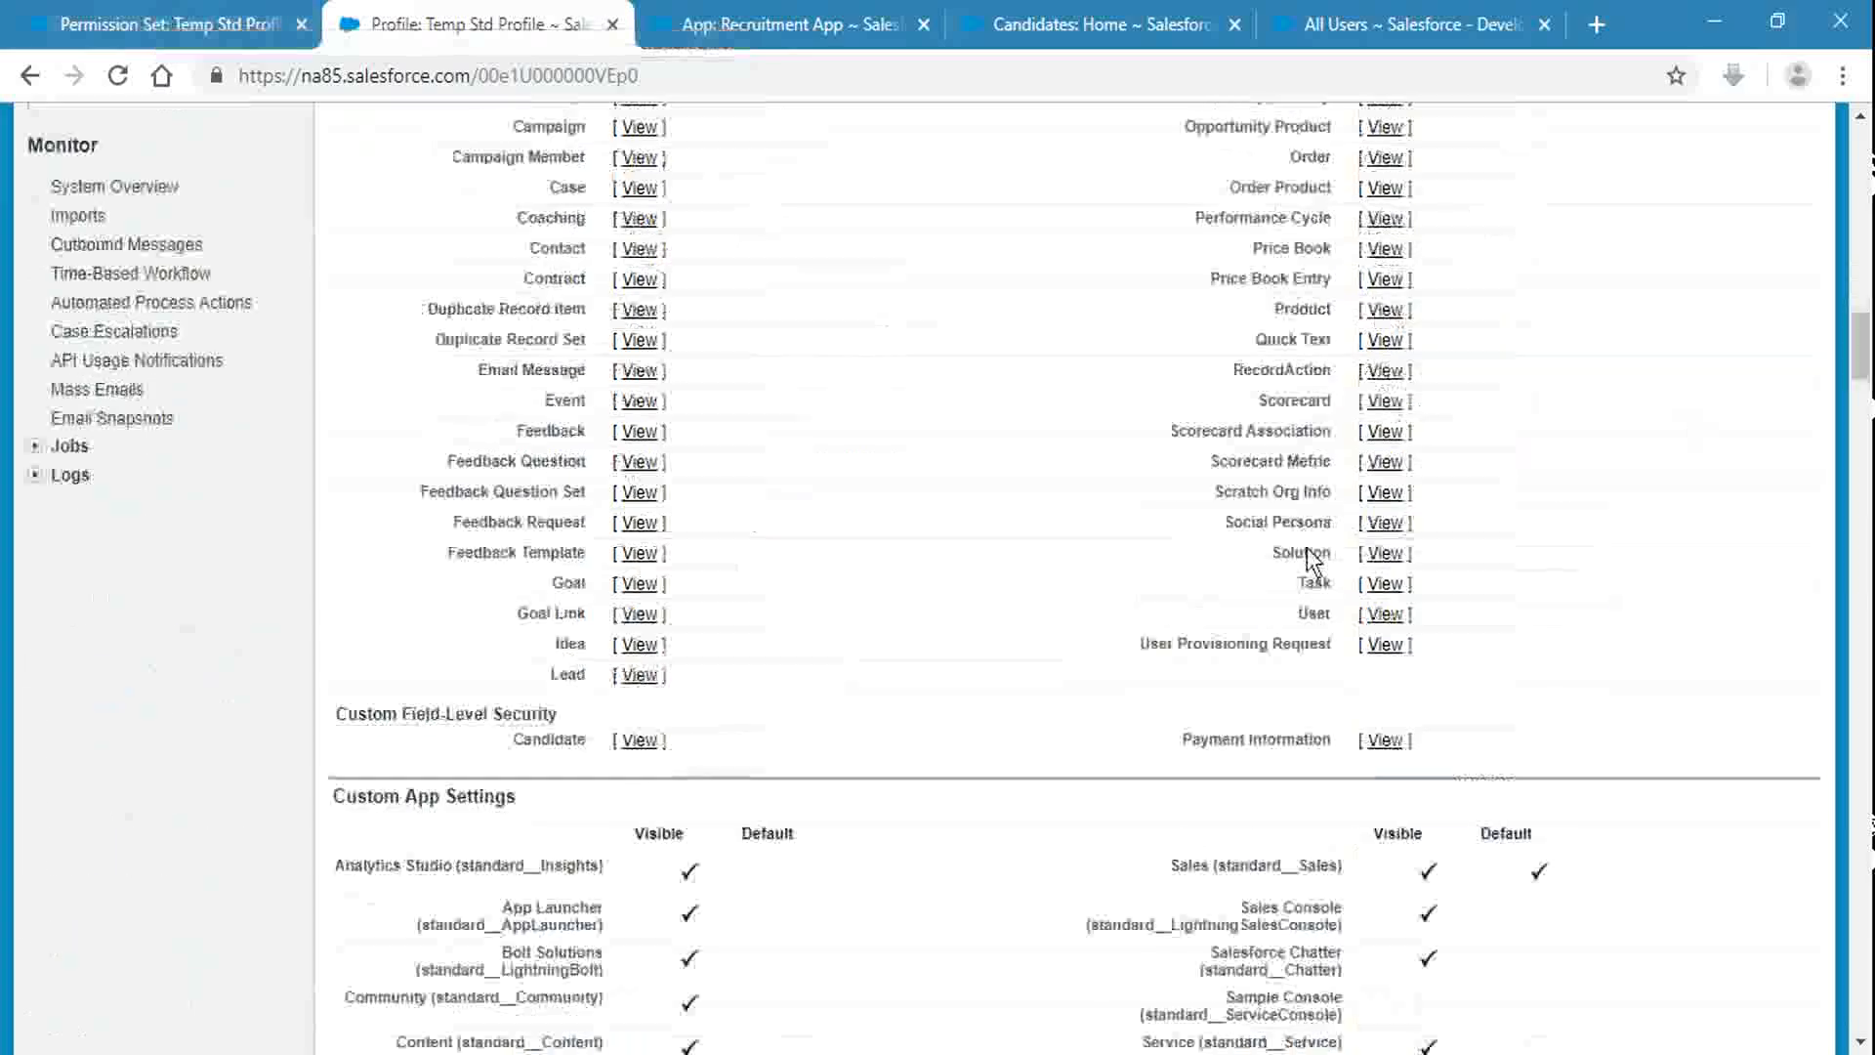
pyautogui.click(200, 16)
pyautogui.scroll(10, 1016, 629)
pyautogui.click(918, 396)
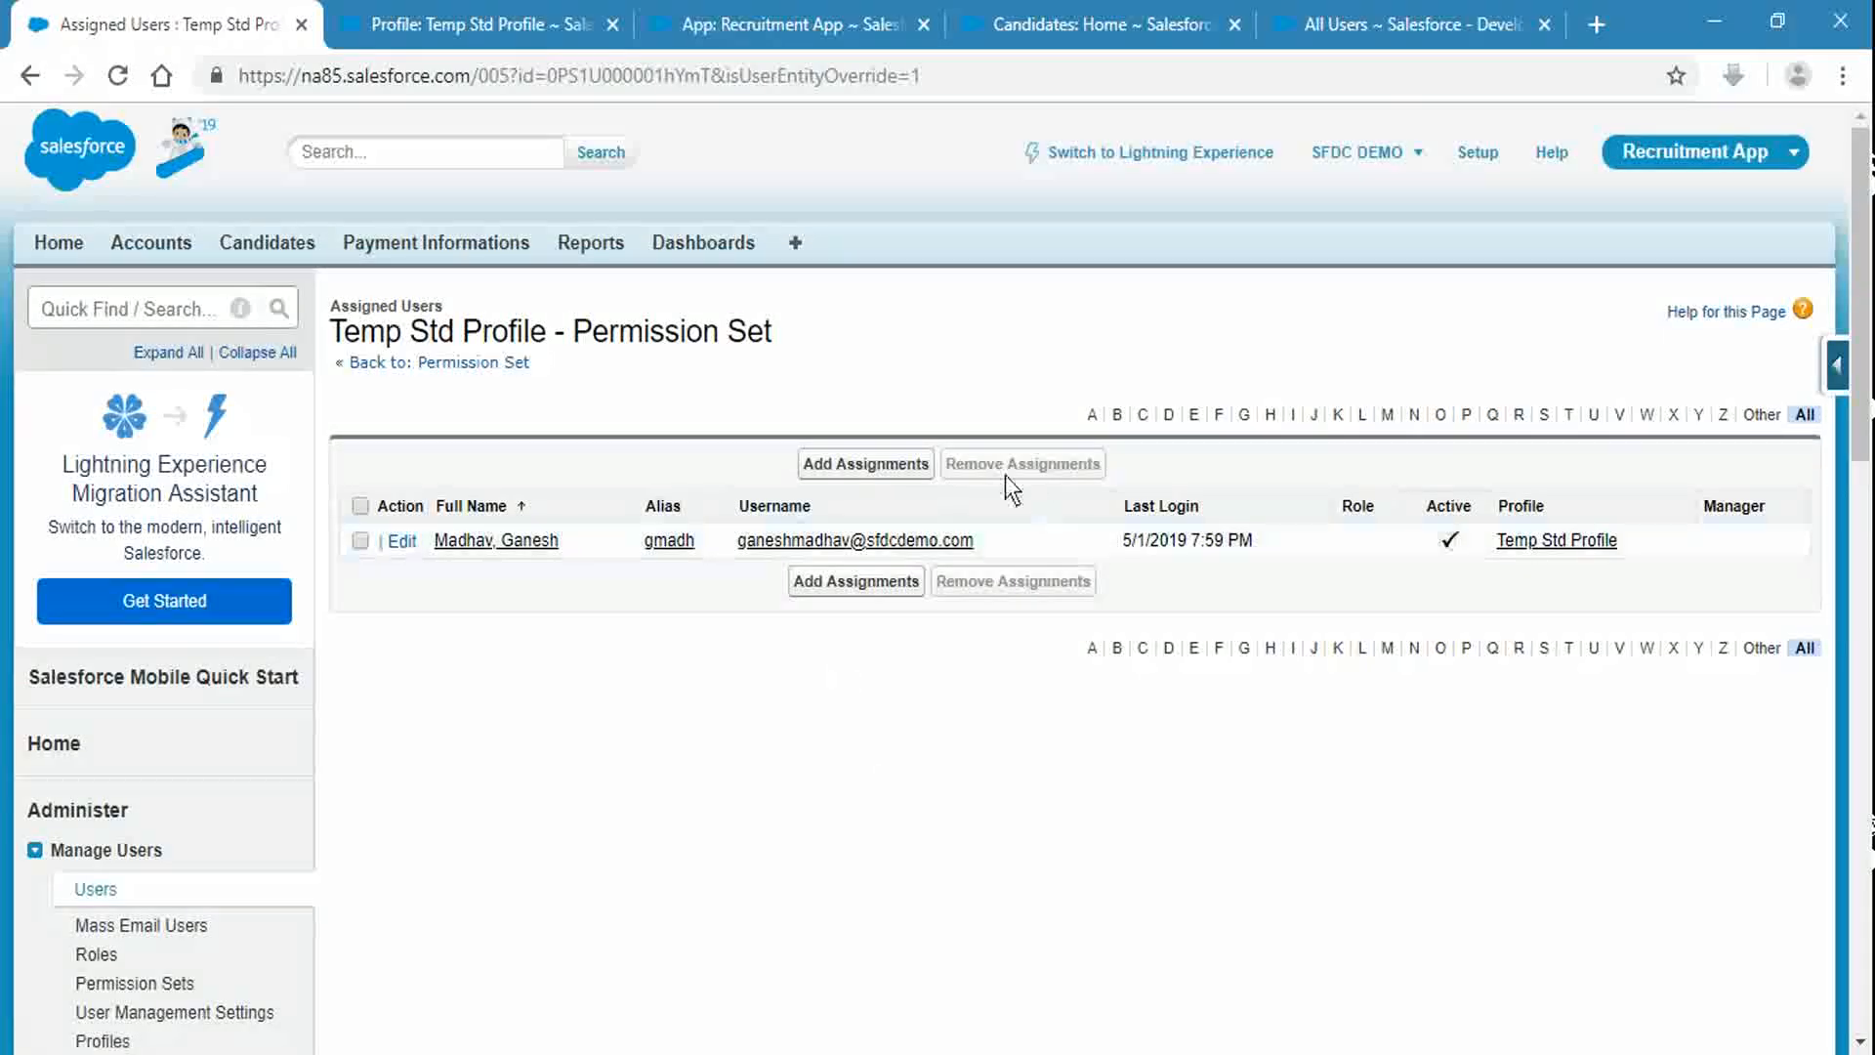
pyautogui.click(460, 367)
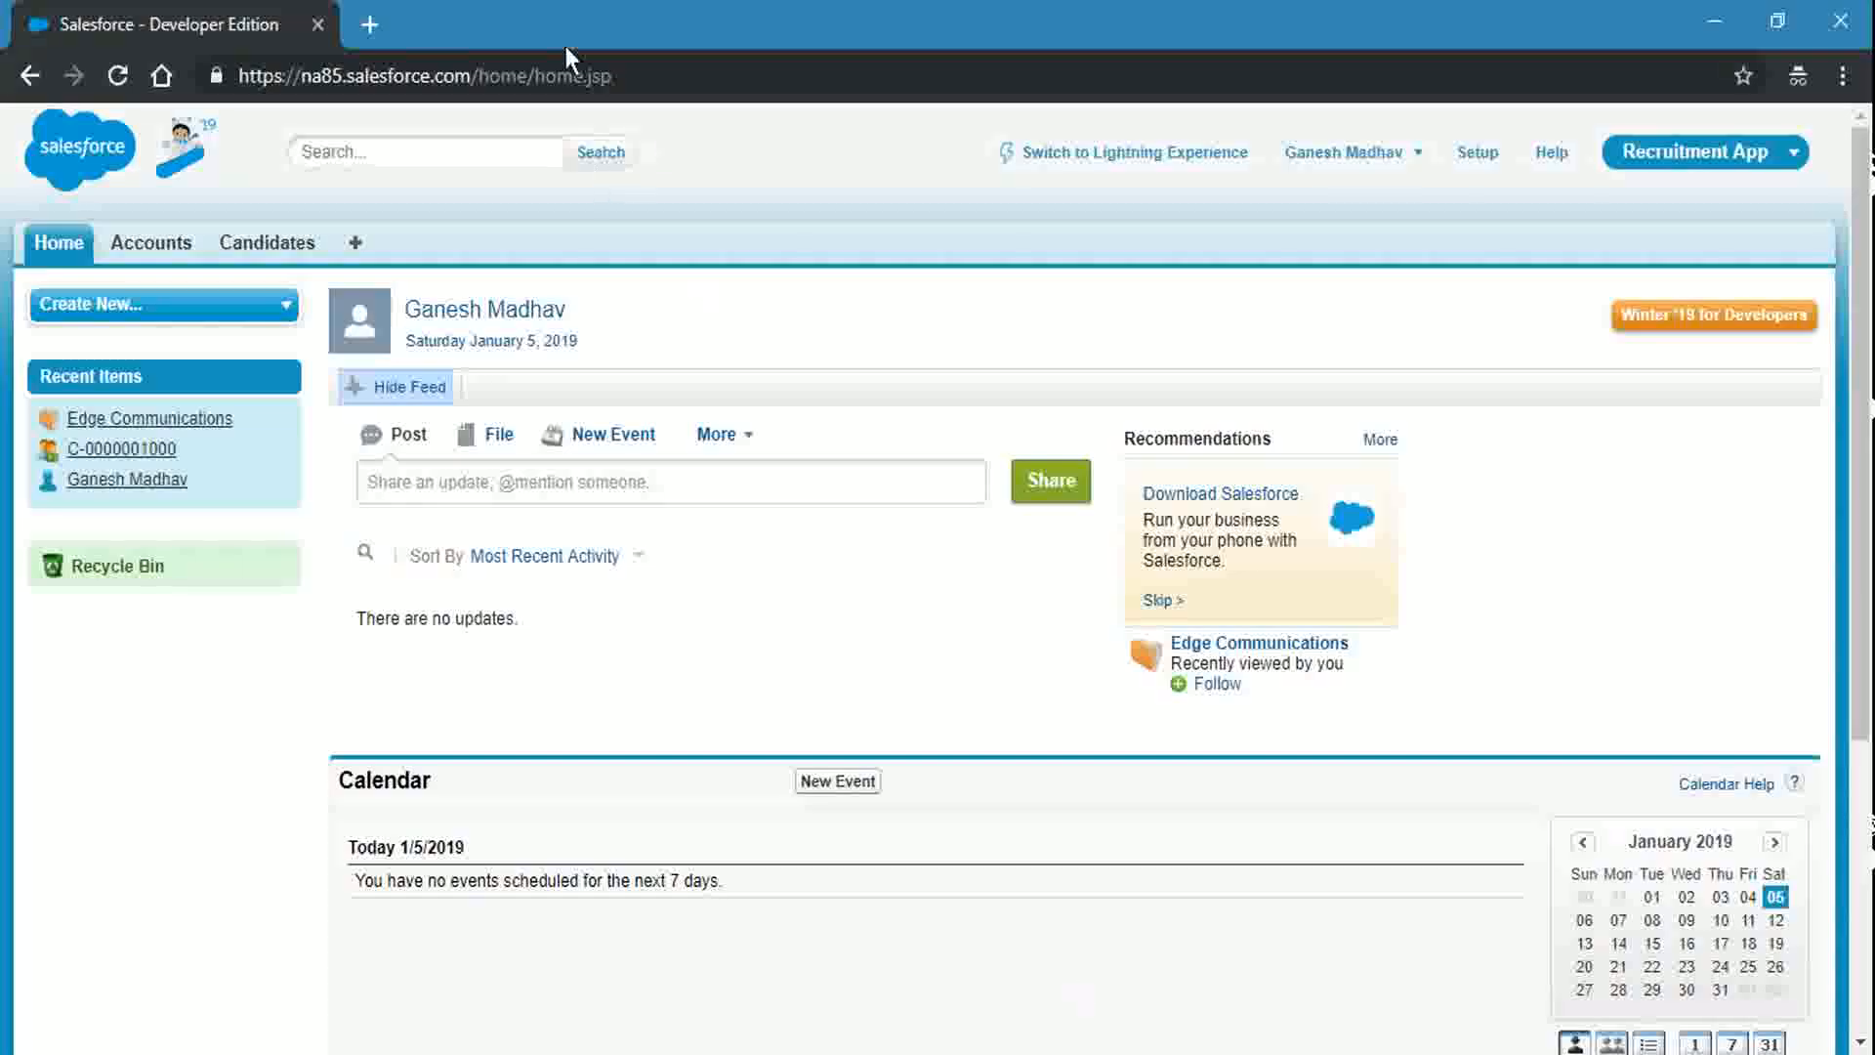
# Reload the test user's Home and bring up the Temp Std Profile profile page
pyautogui.click(566, 74)
pyautogui.press('Return')
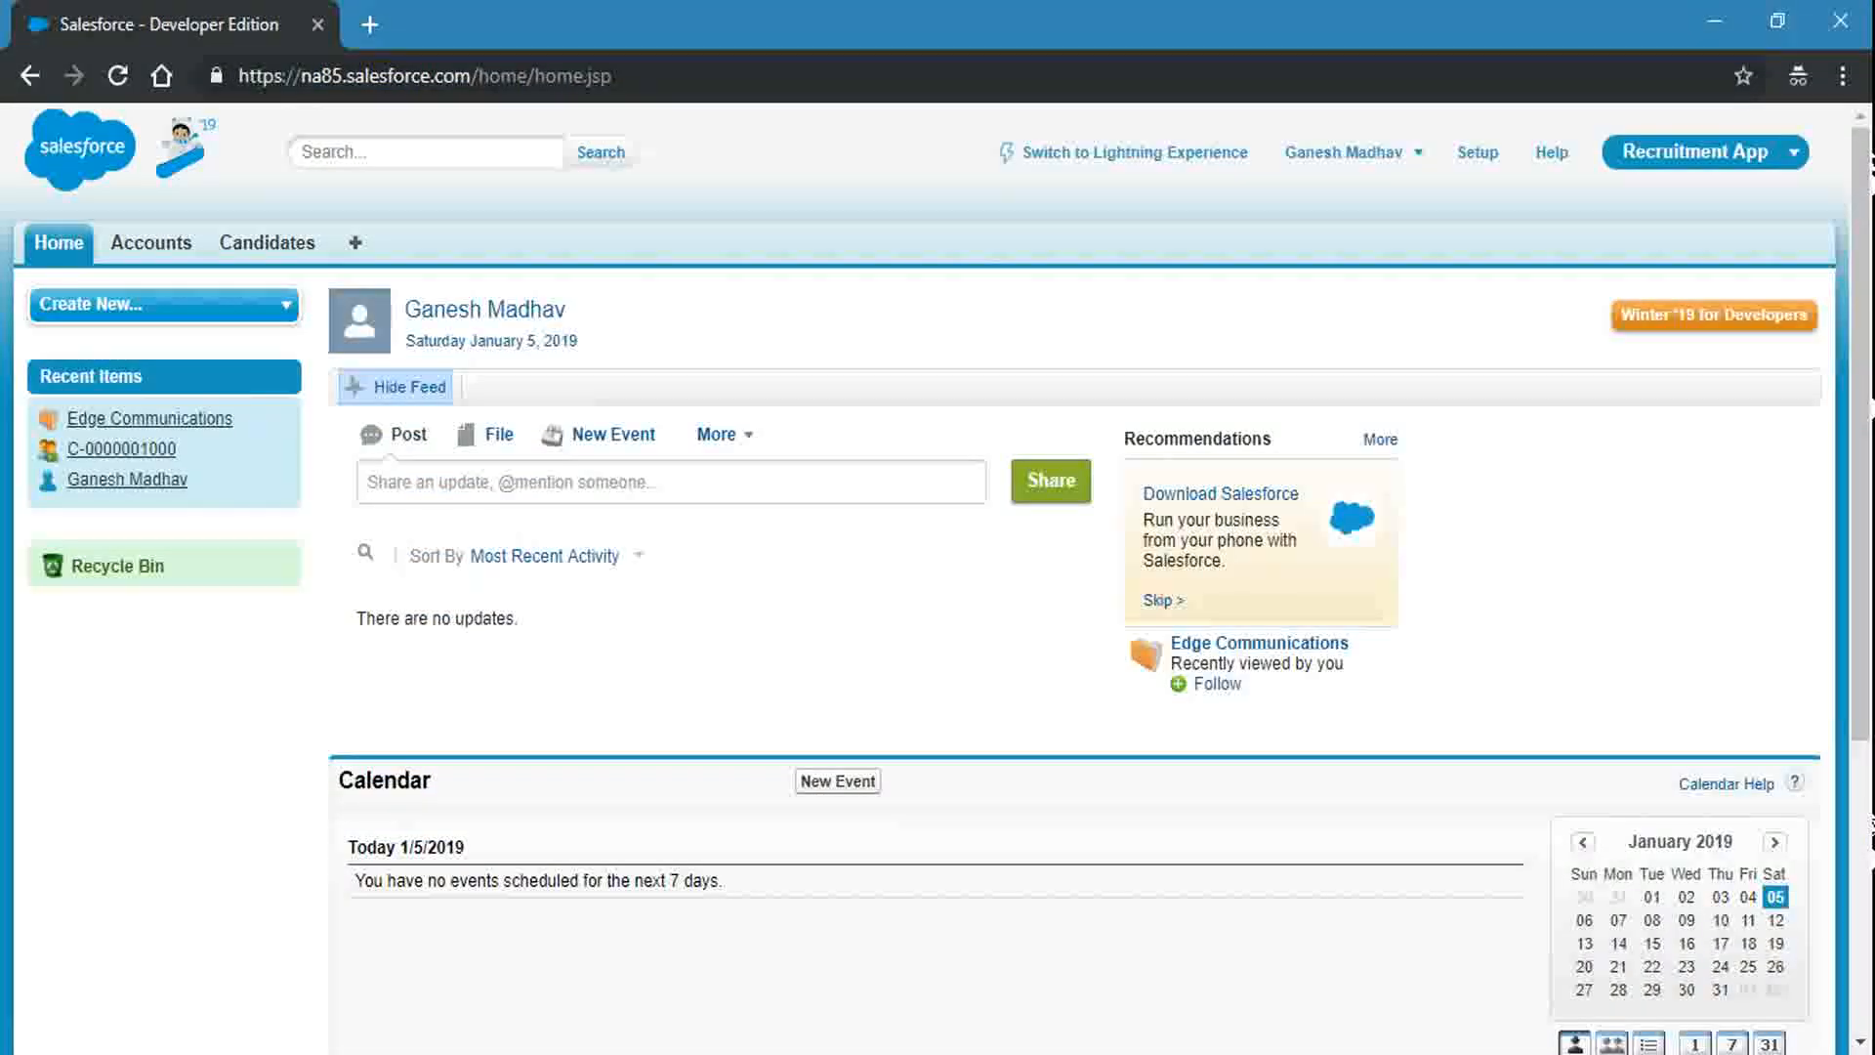
pyautogui.click(539, 982)
pyautogui.click(478, 24)
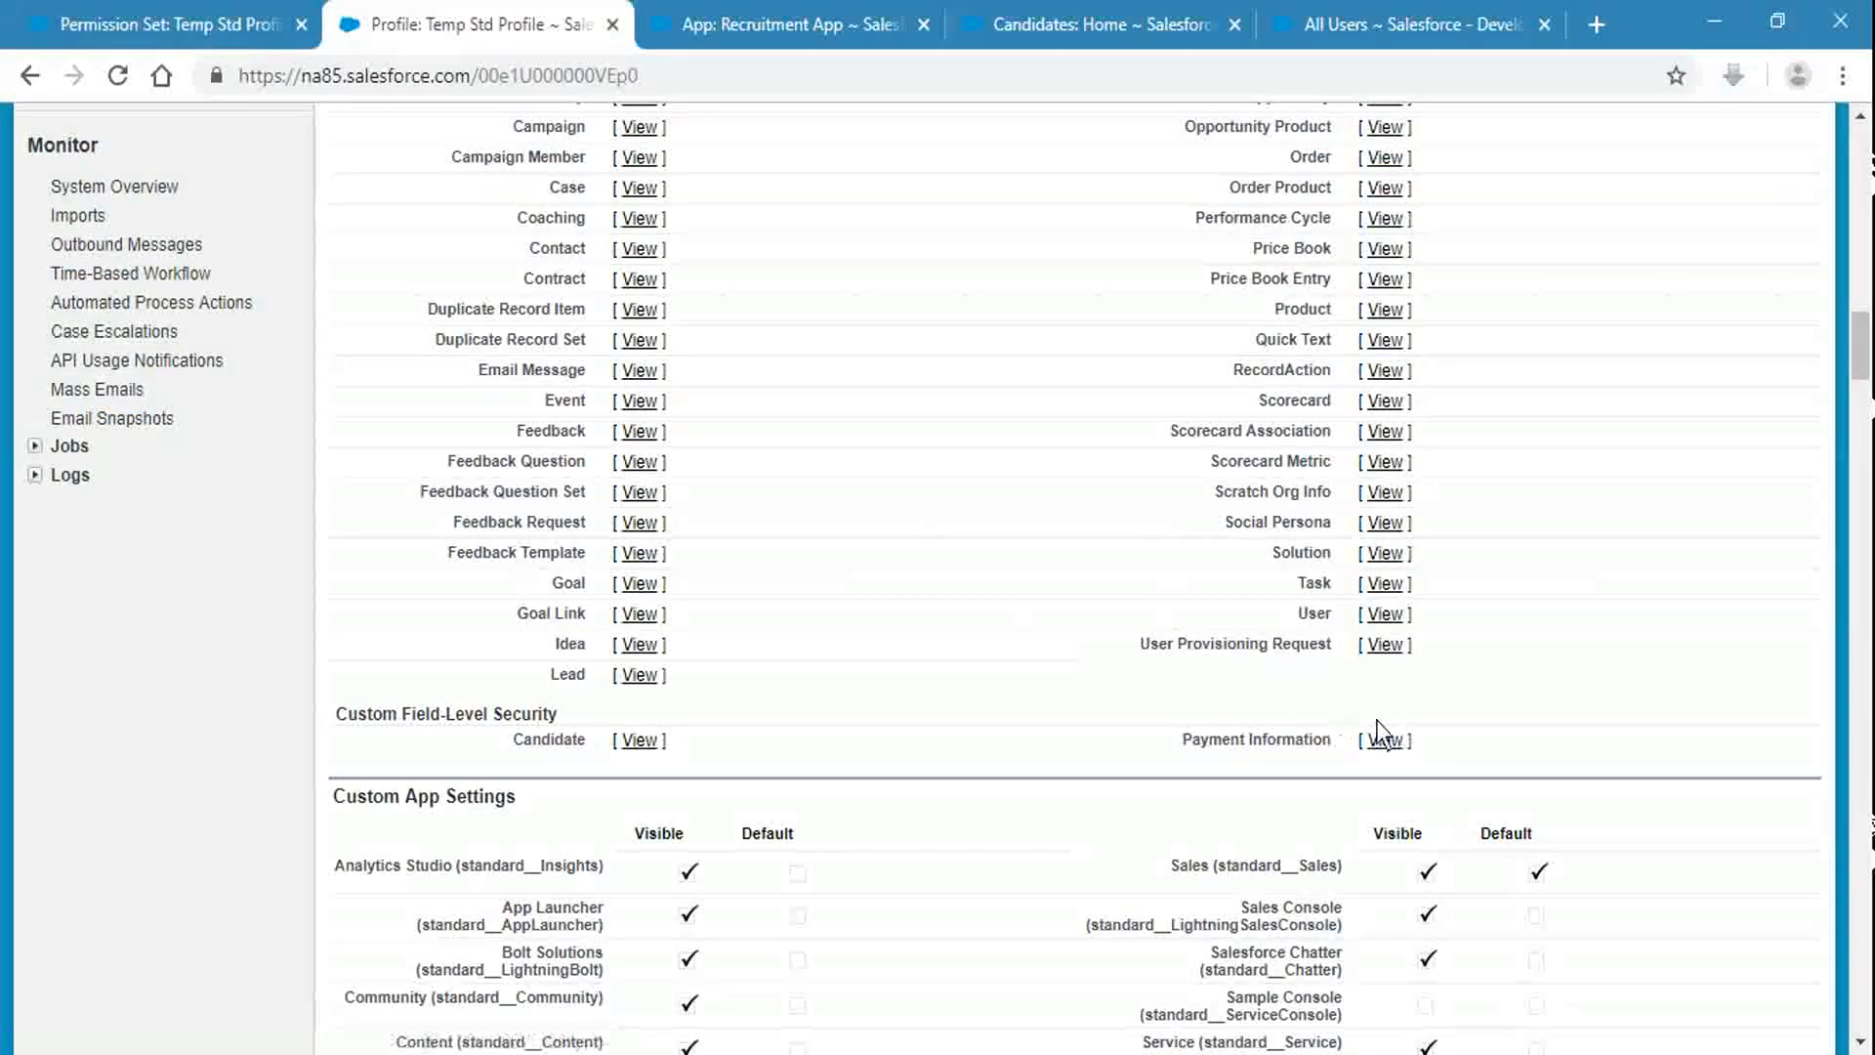
pyautogui.scroll(-20, 940, 627)
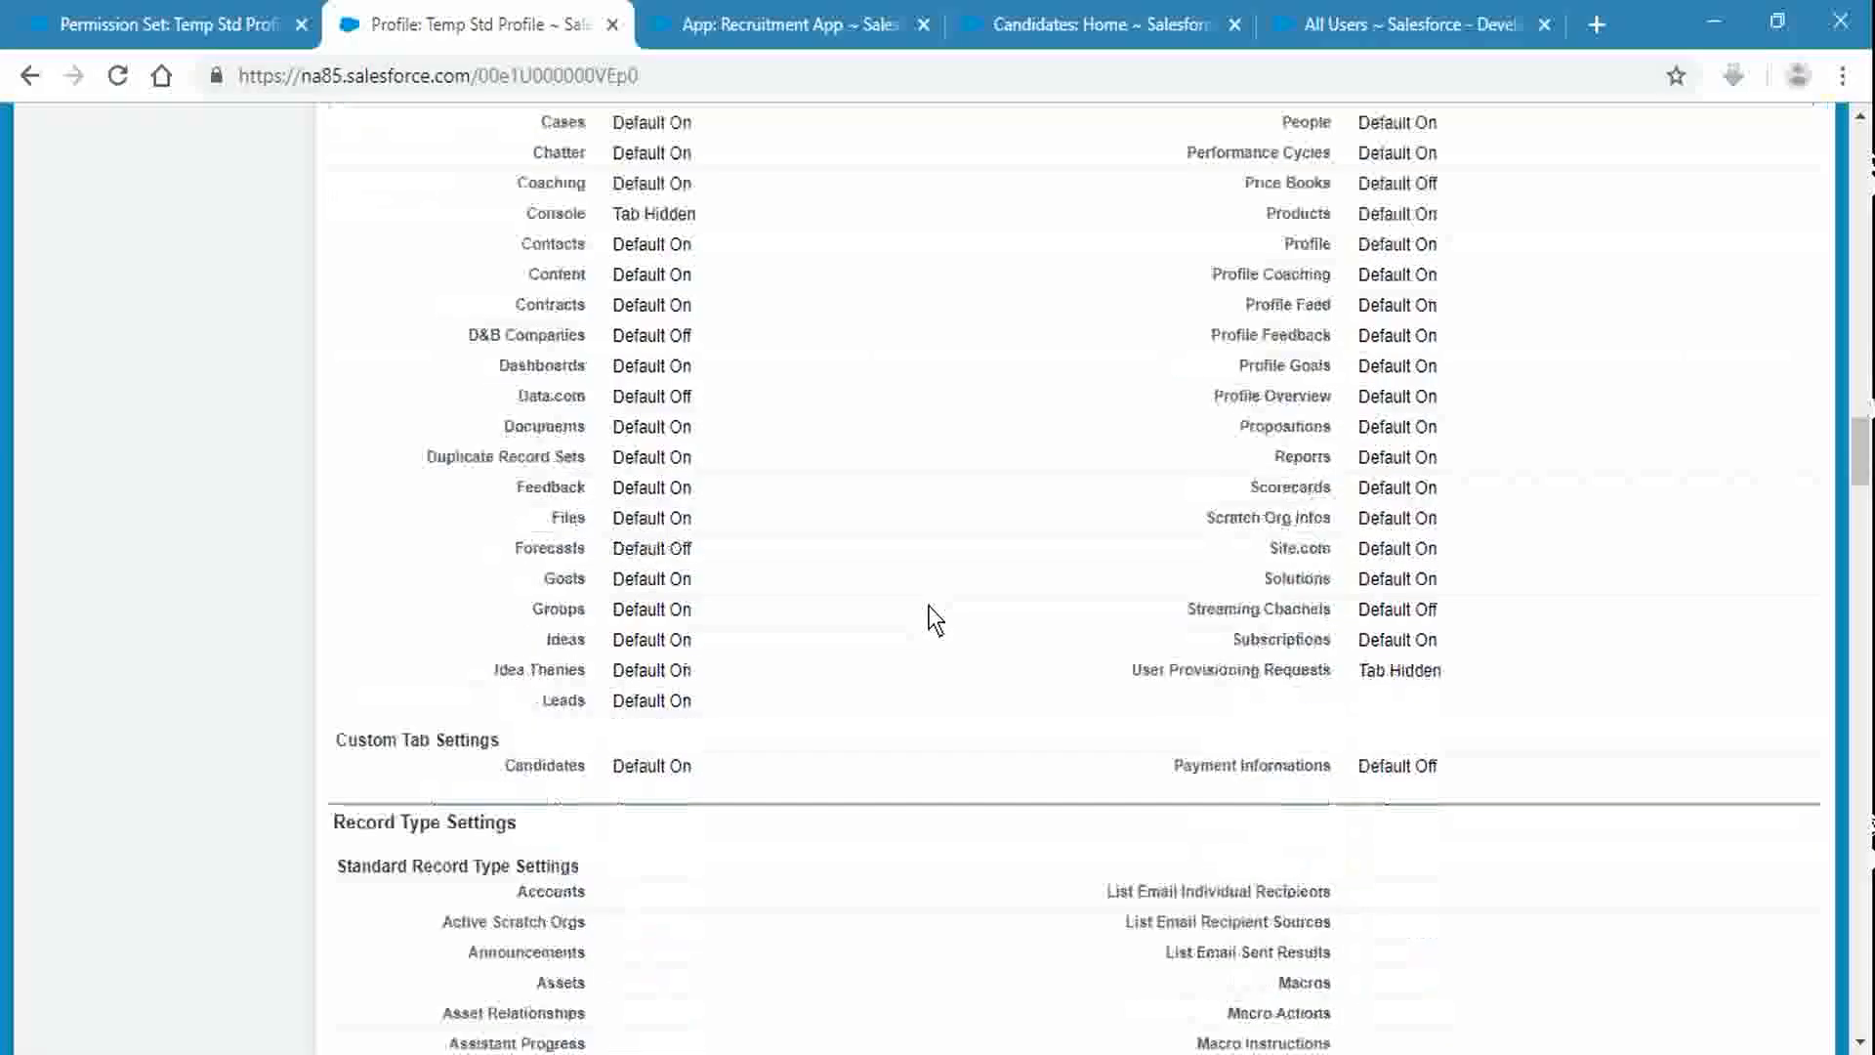
pyautogui.scroll(3, 933, 620)
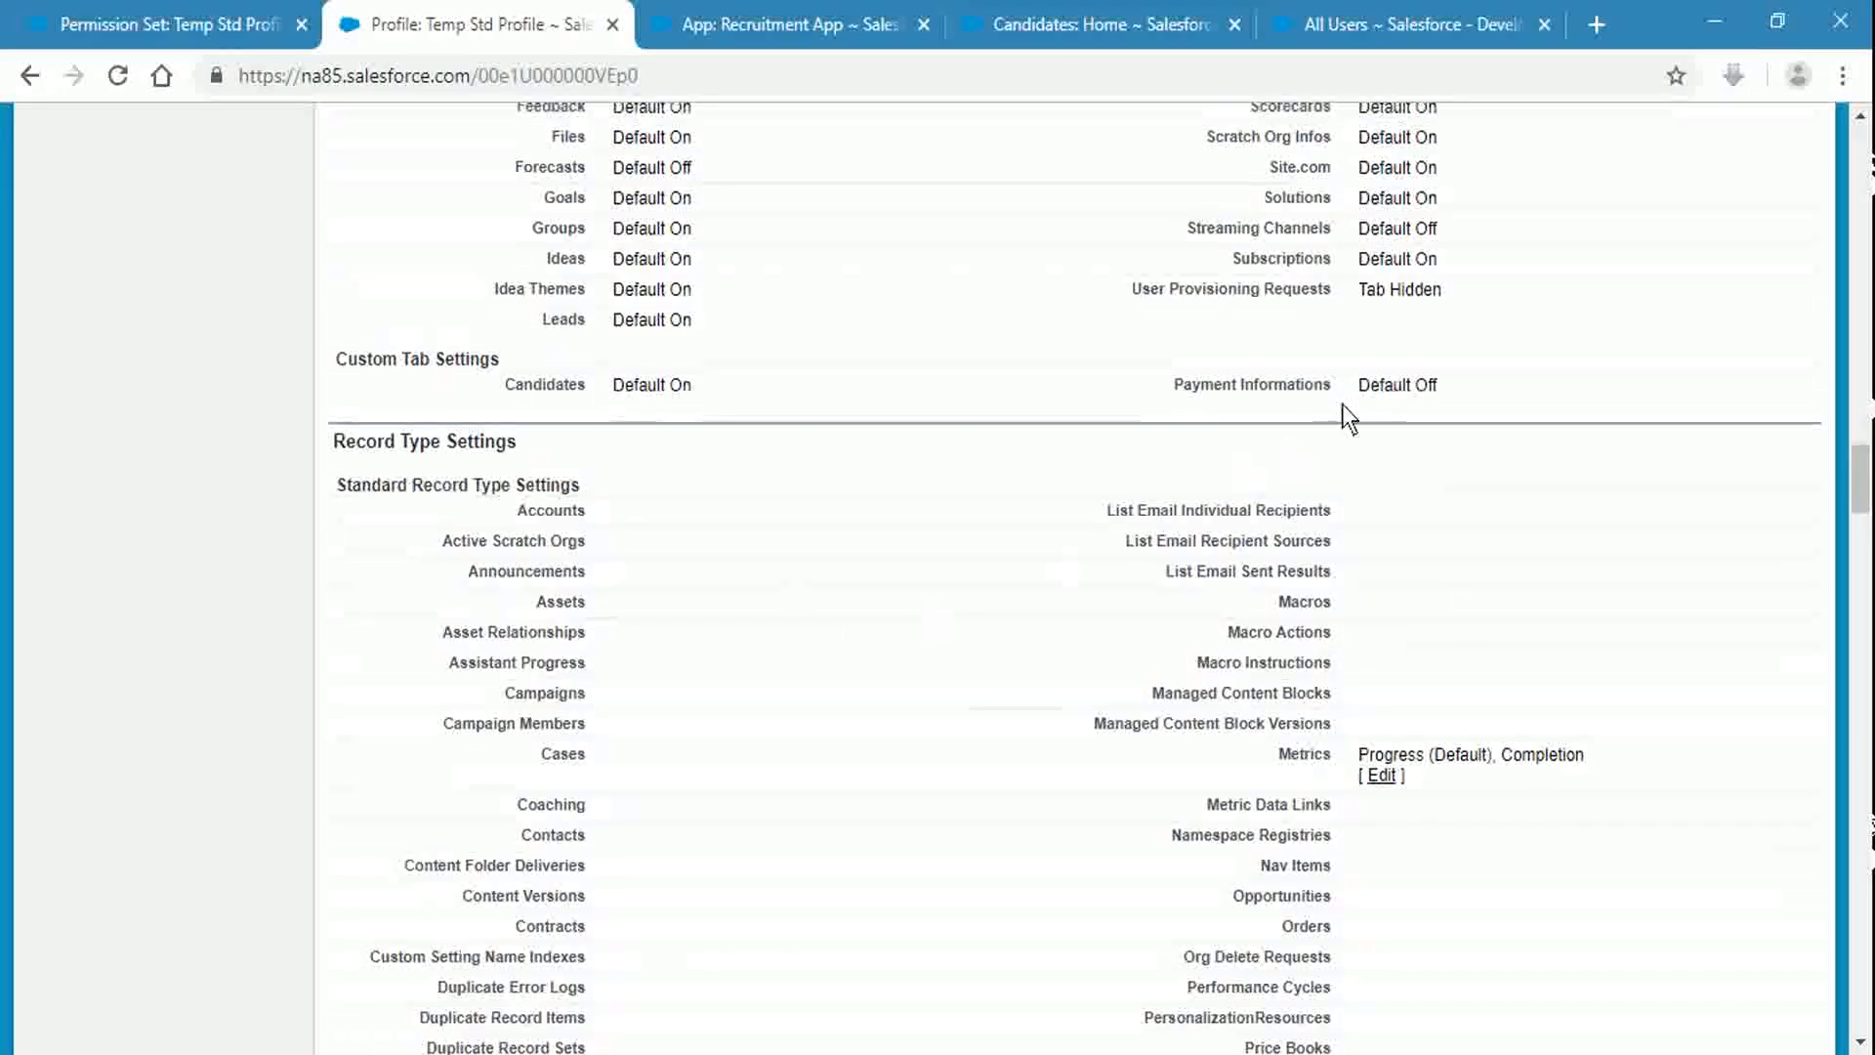
# Note that Payment Informations is Default Off in Custom Tab Settings and edit the profile
pyautogui.moveTo(1444, 397); pyautogui.dragTo(1424, 418)
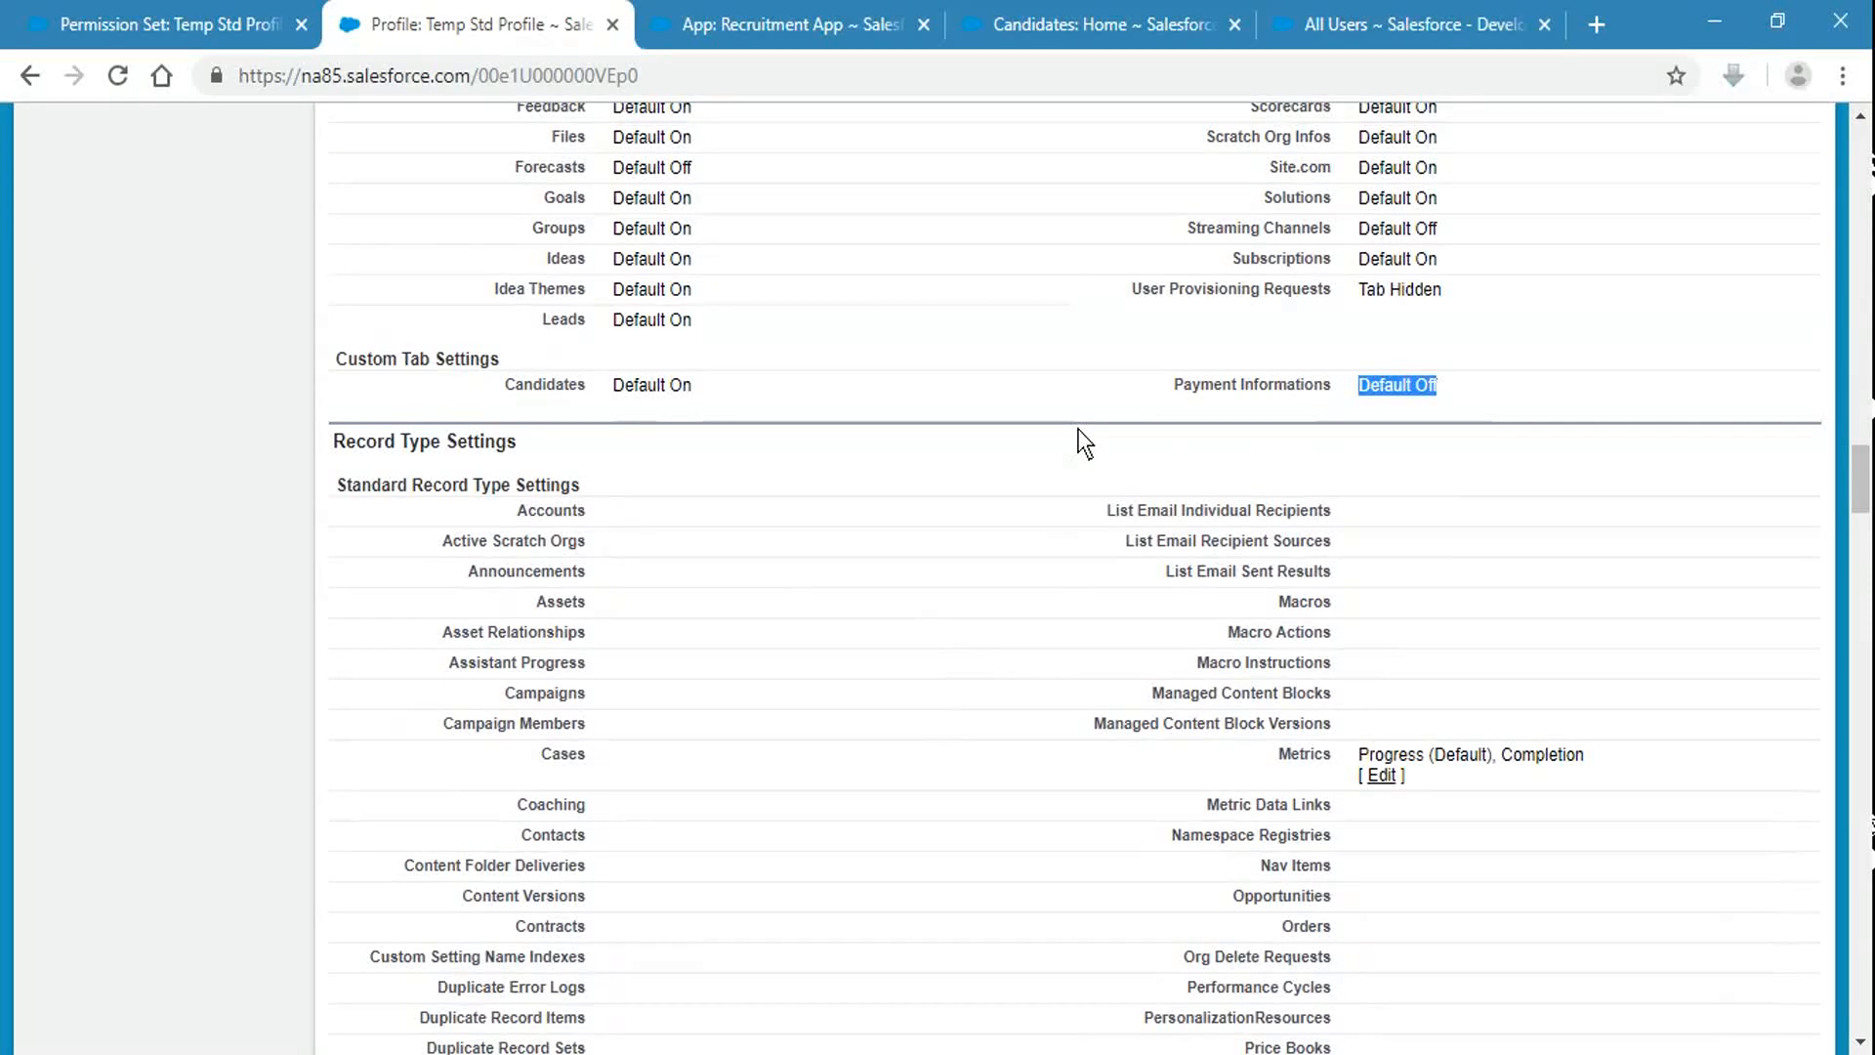
pyautogui.scroll(10, 1078, 428)
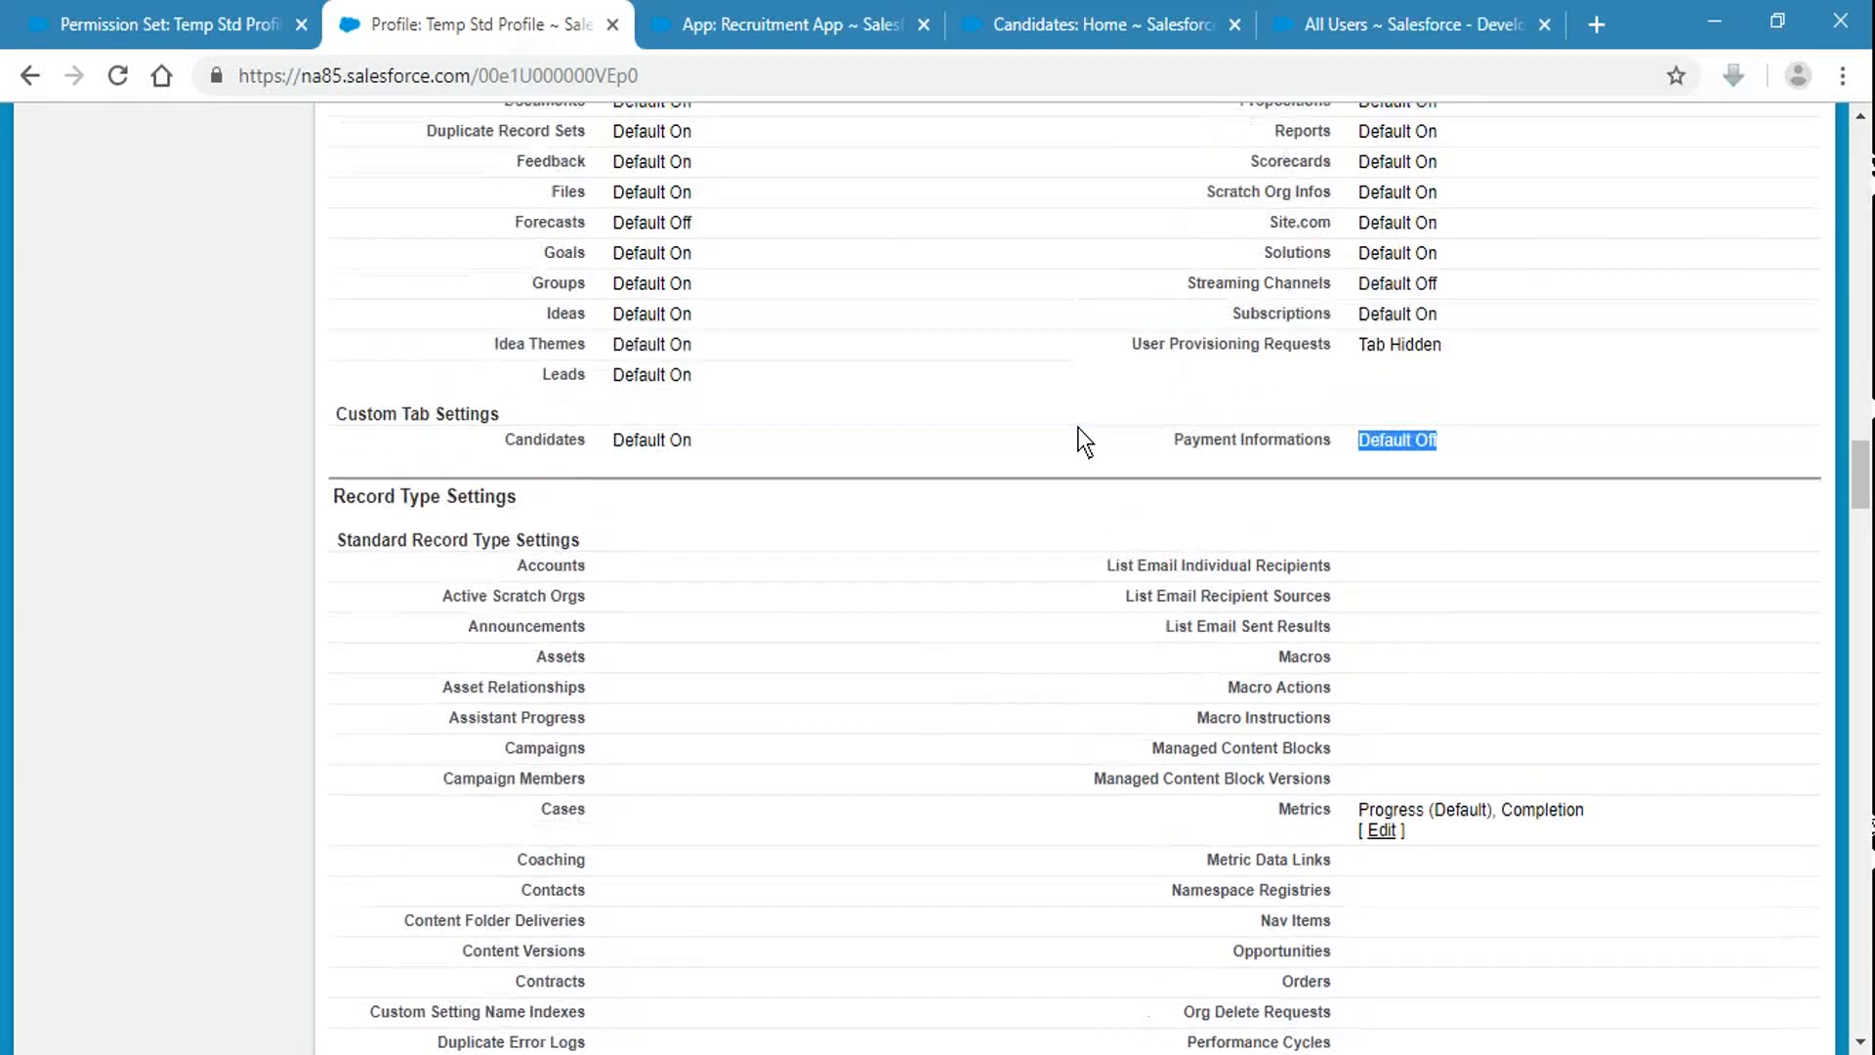
pyautogui.scroll(15, 795, 414)
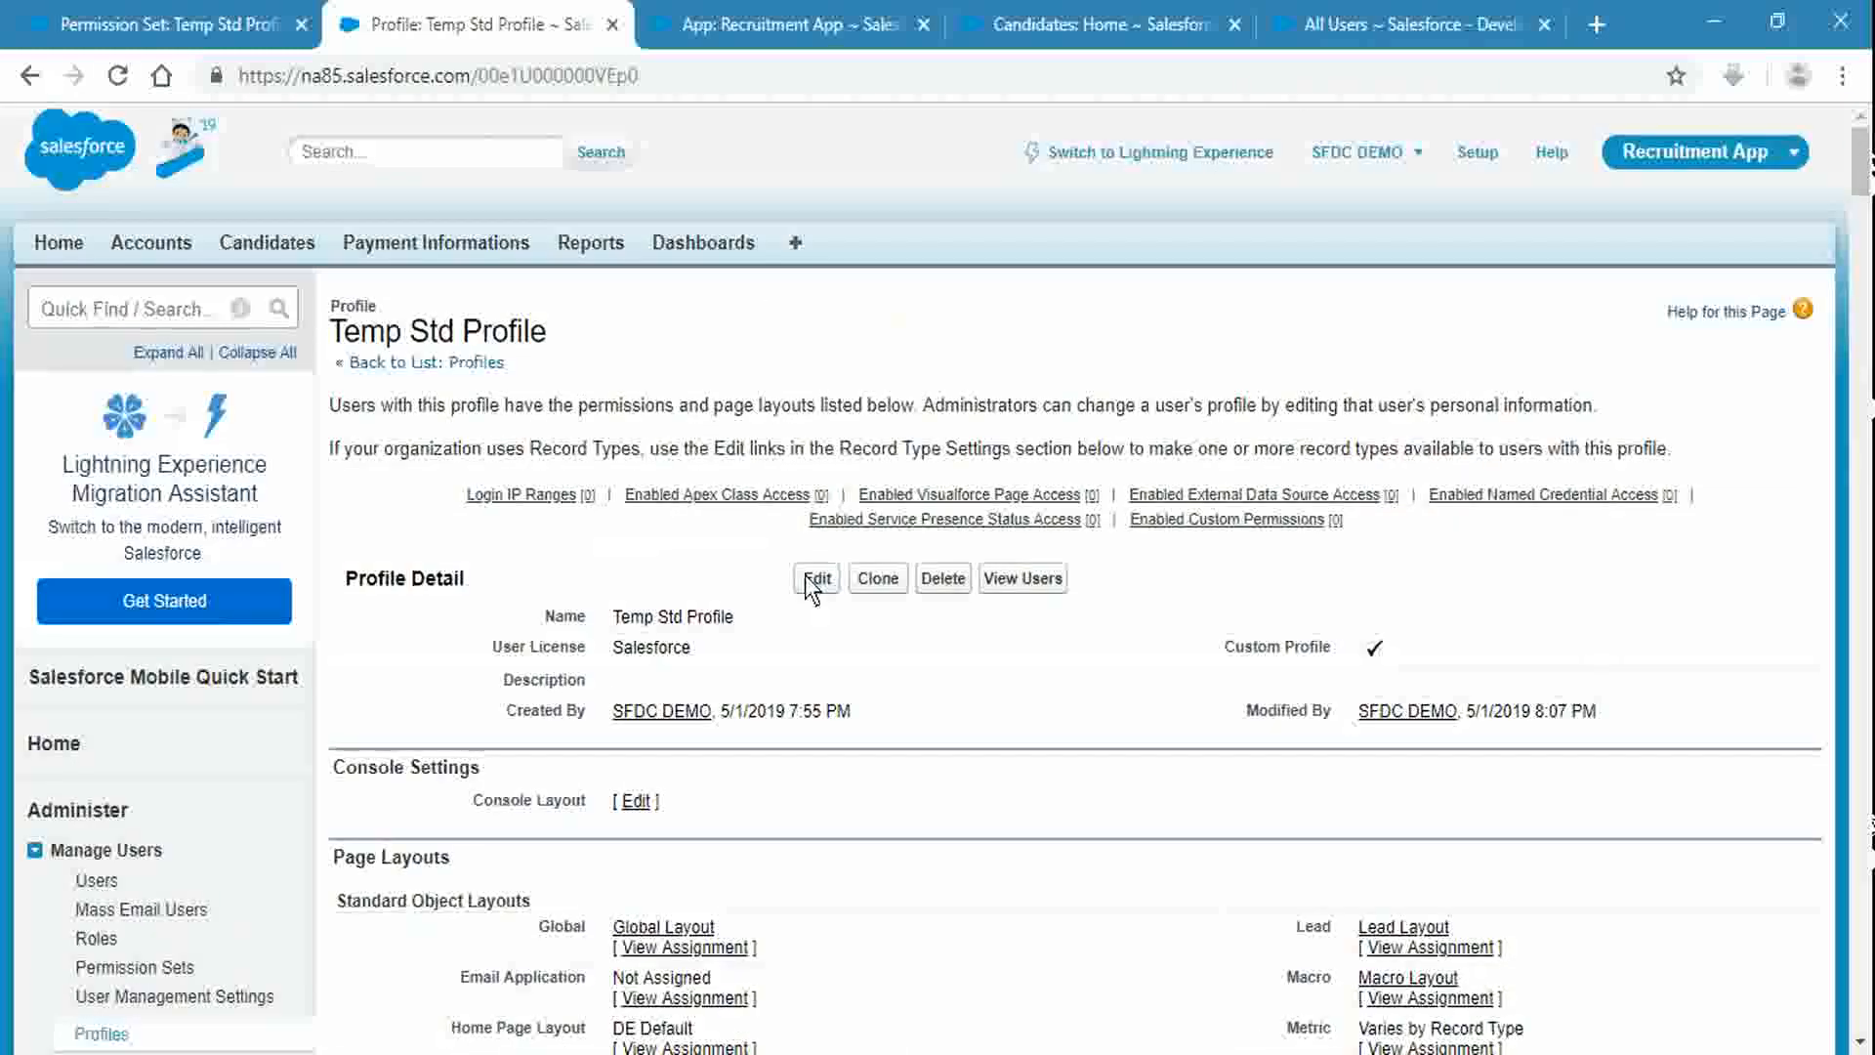
pyautogui.click(816, 578)
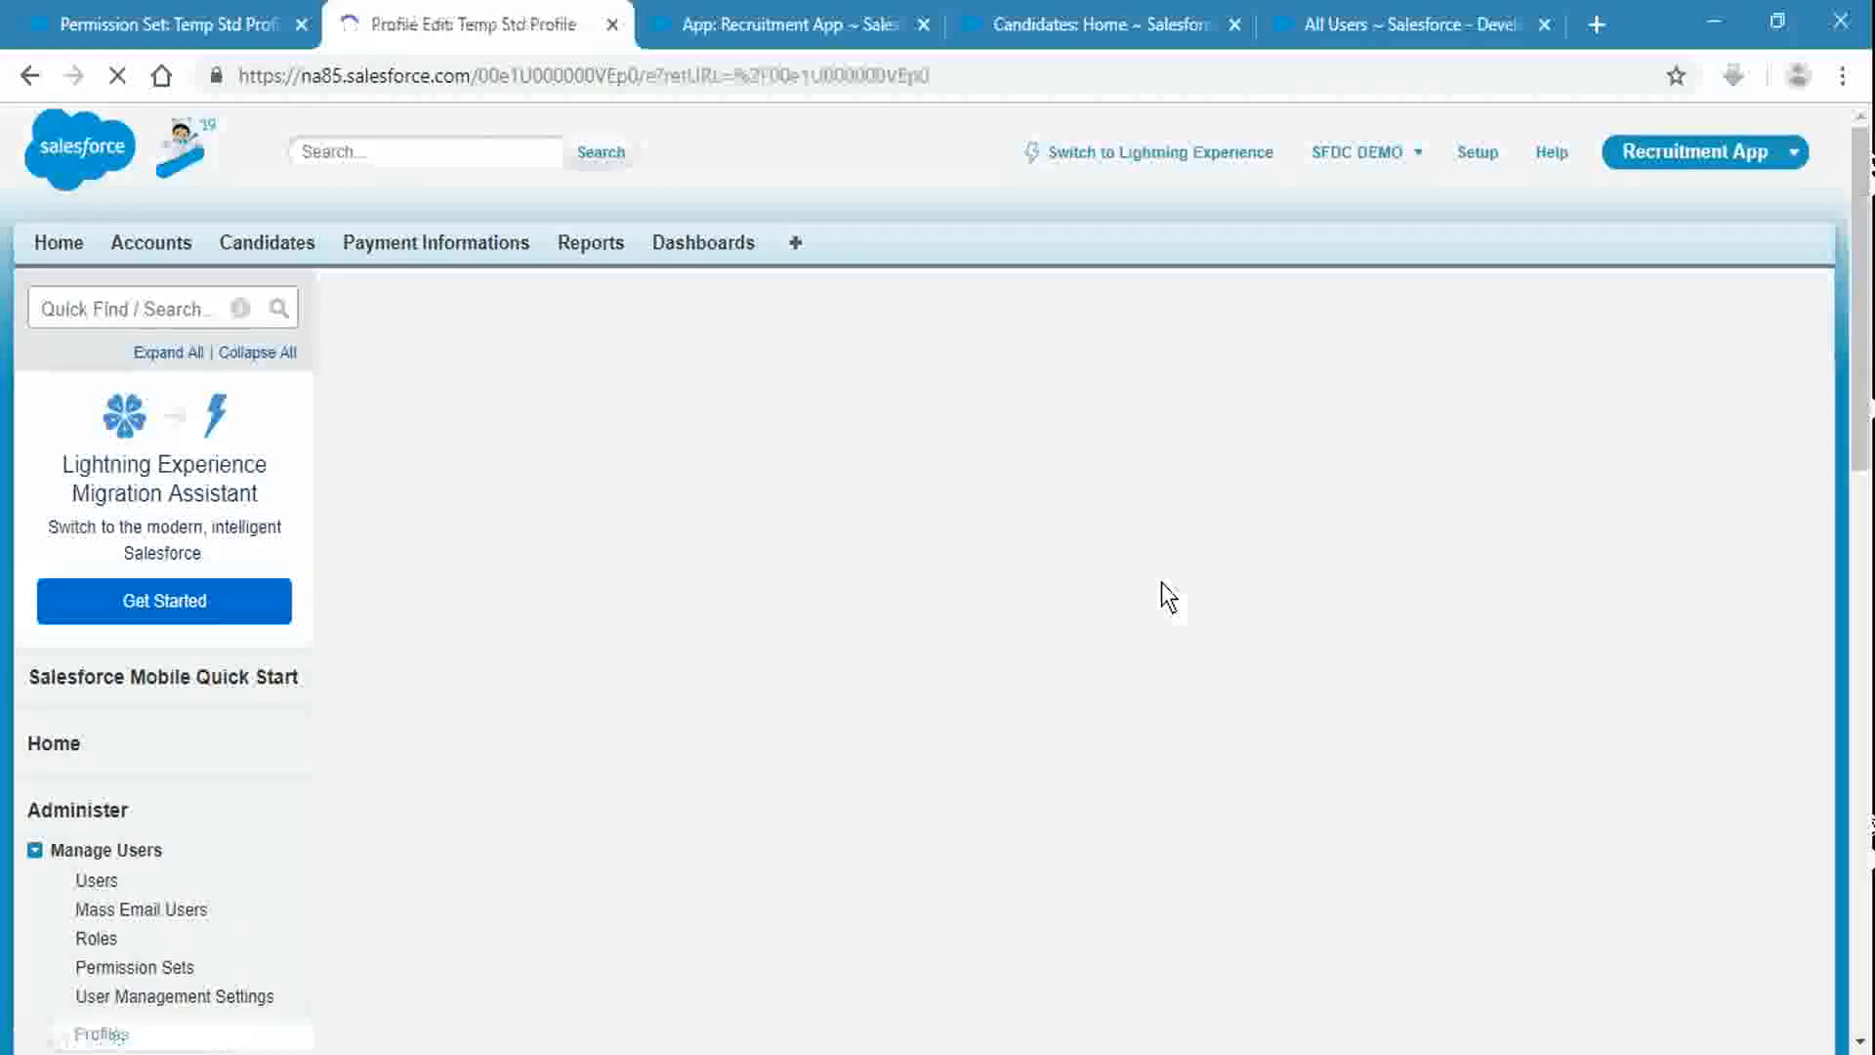
# Set the profile's Payment Informations tab to Default On, save, and reload the test user's Home
pyautogui.hotkey('ctrl', 'f')
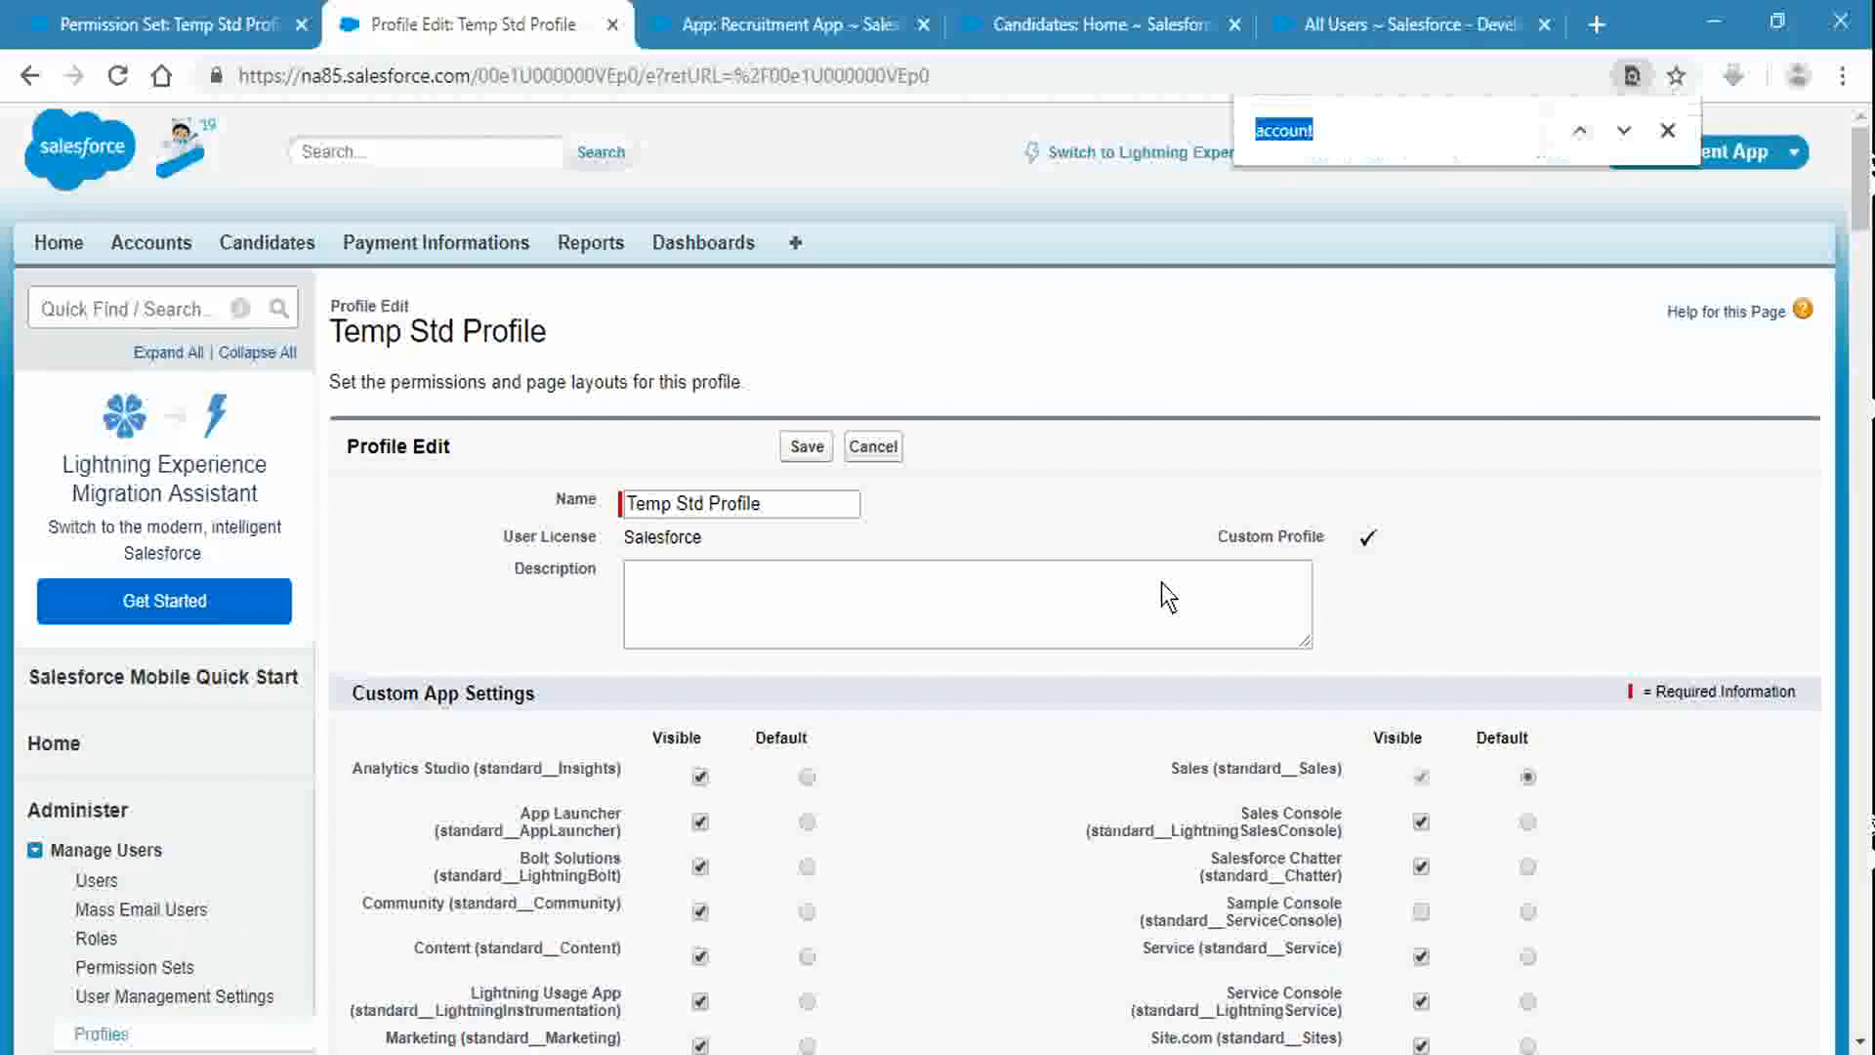
pyautogui.write('paymen')
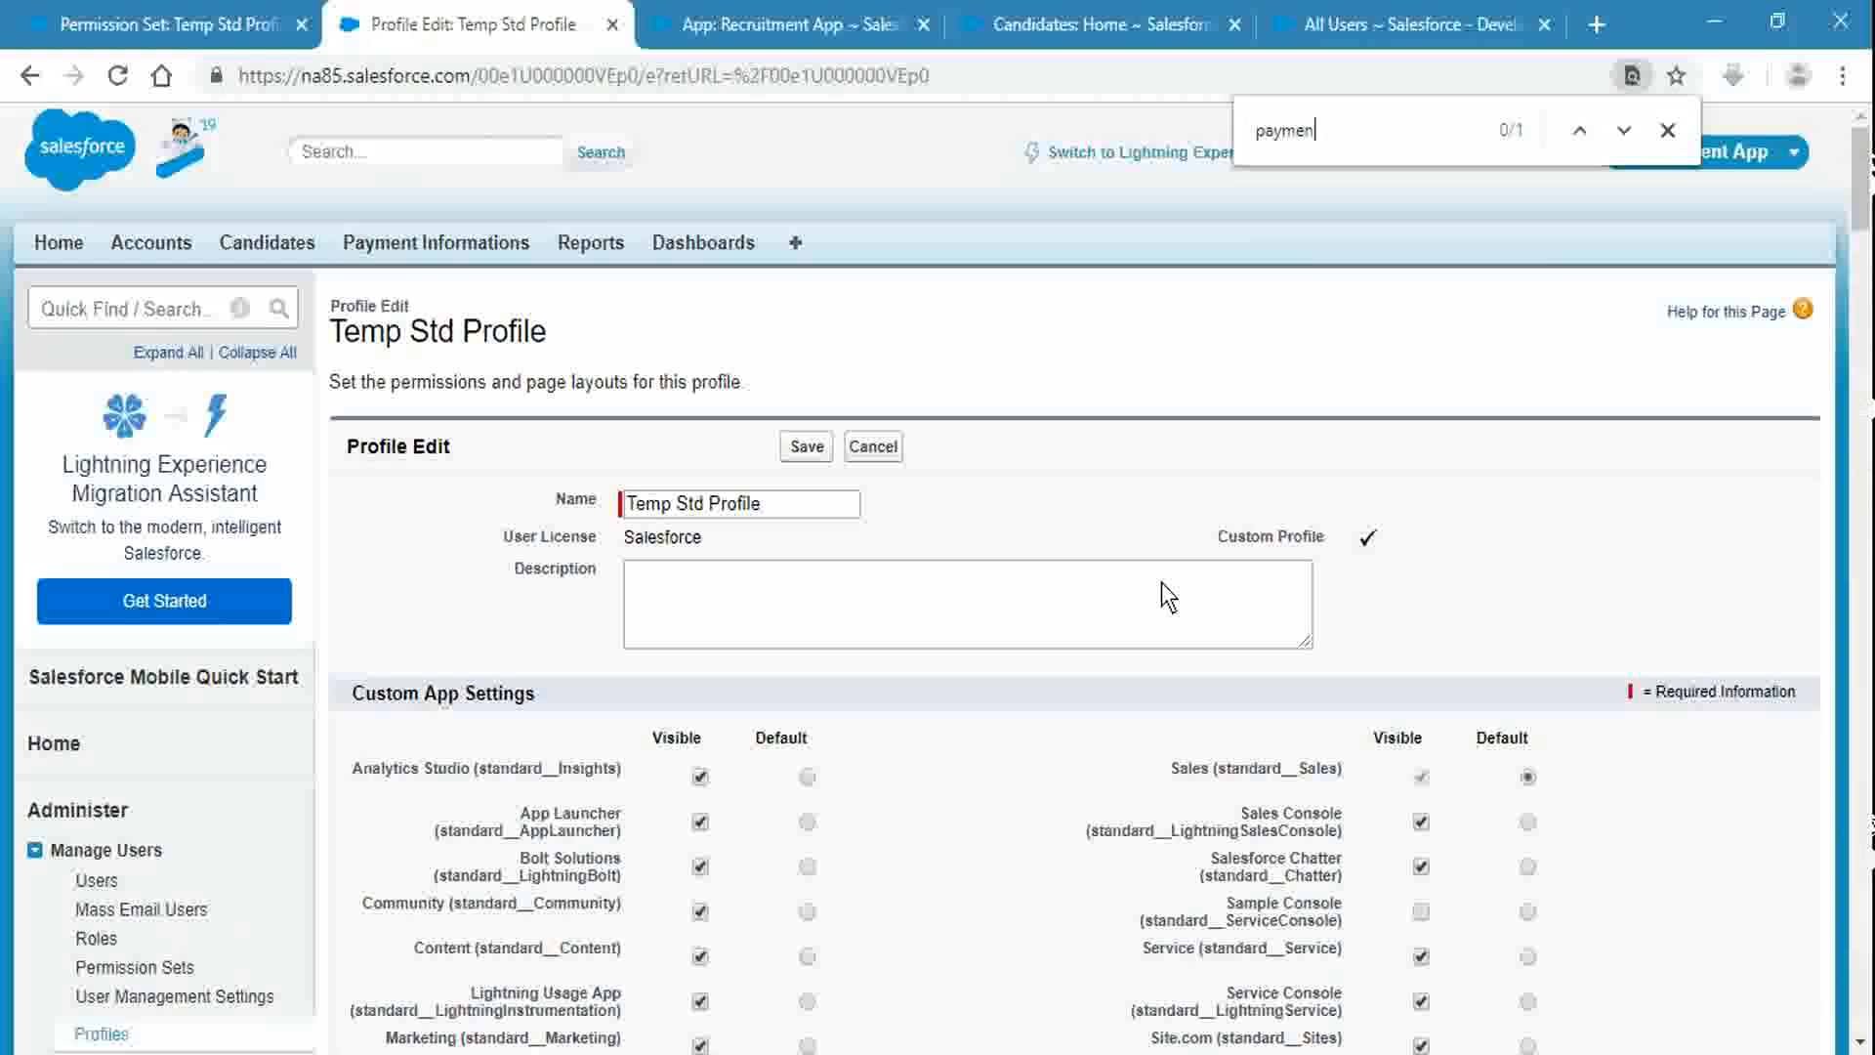
pyautogui.write('t')
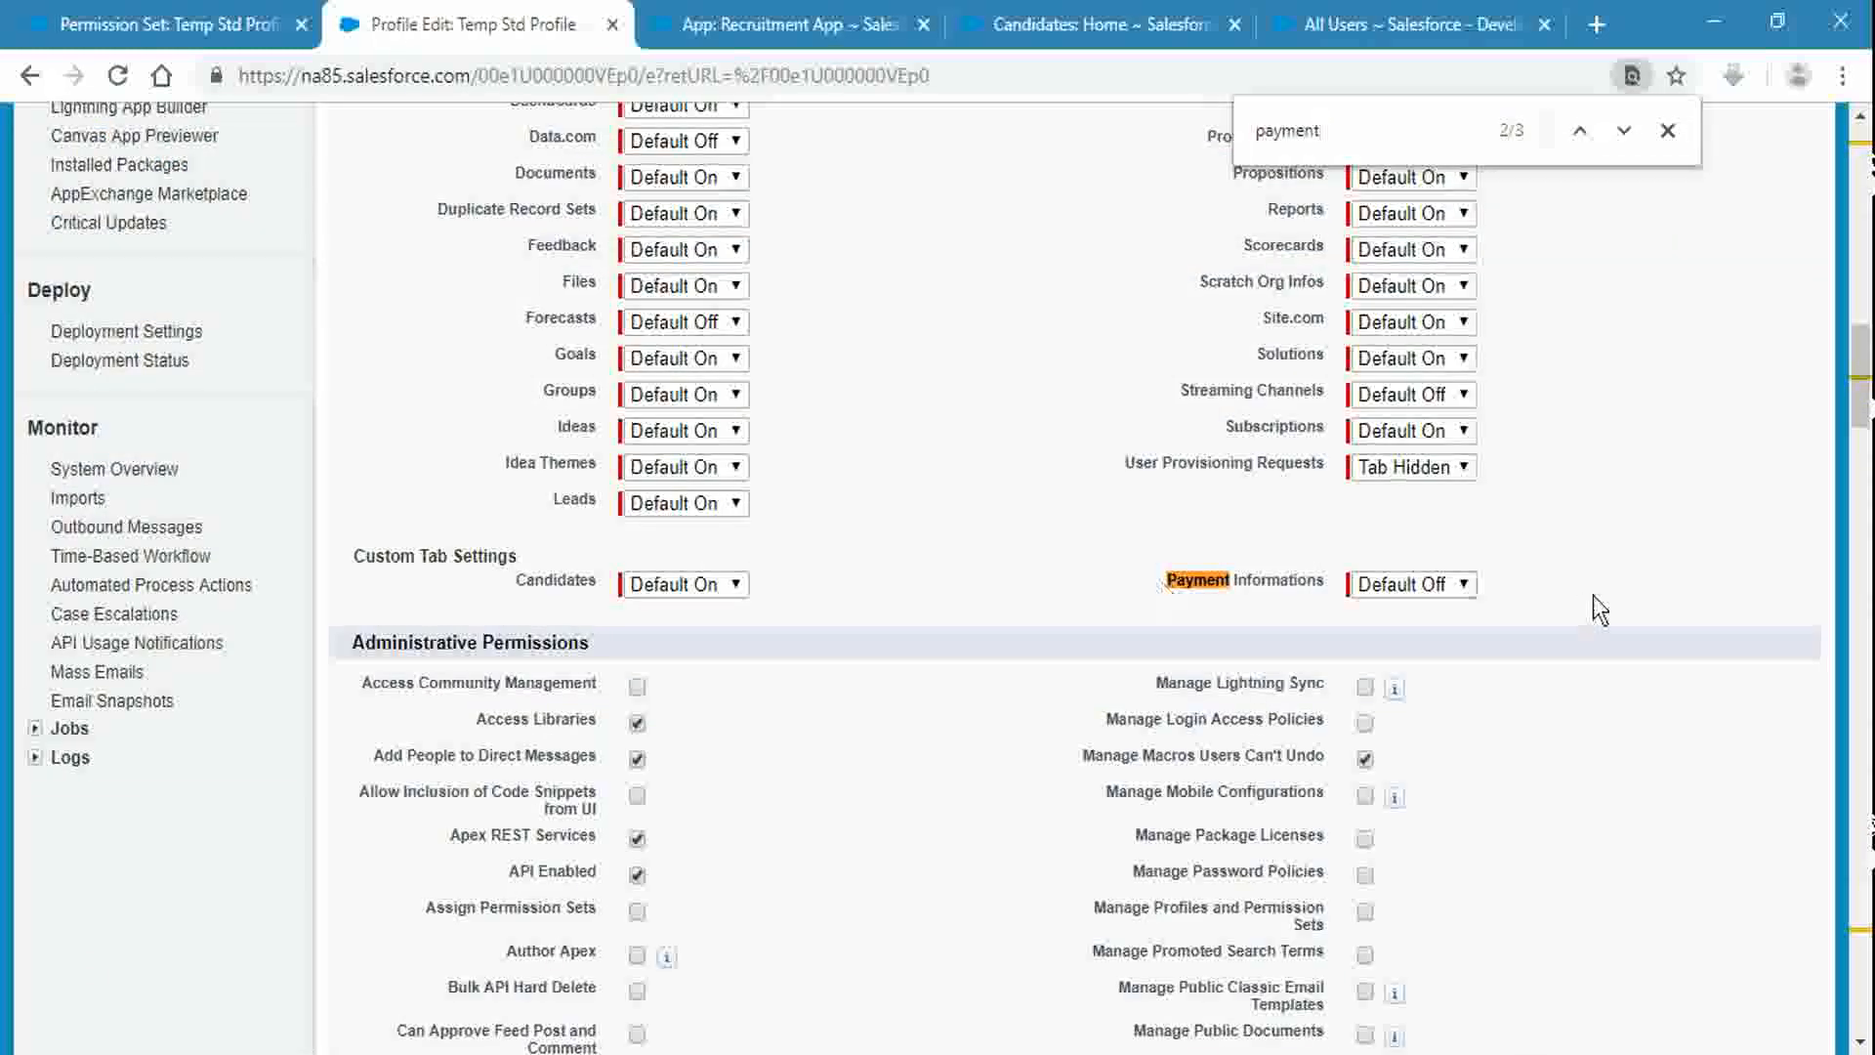
pyautogui.click(1451, 584)
pyautogui.click(1444, 660)
pyautogui.scroll(20, 1544, 597)
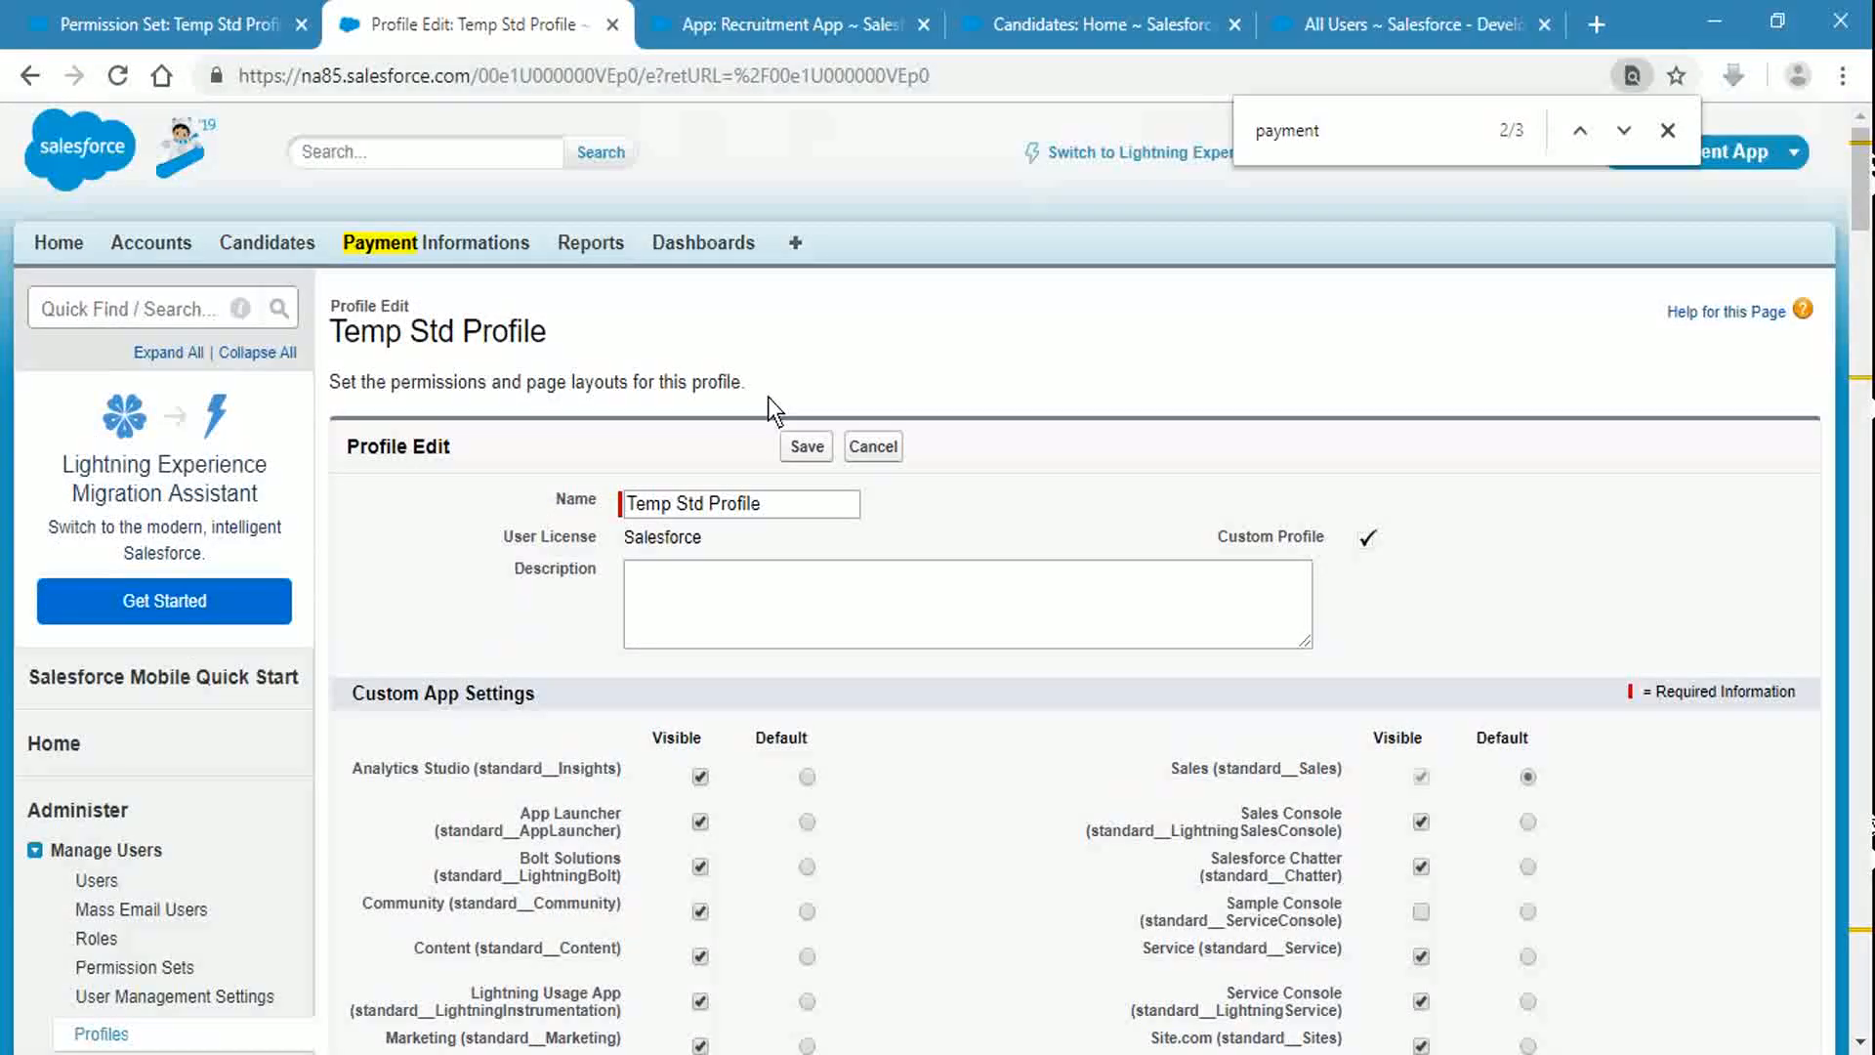
pyautogui.click(793, 447)
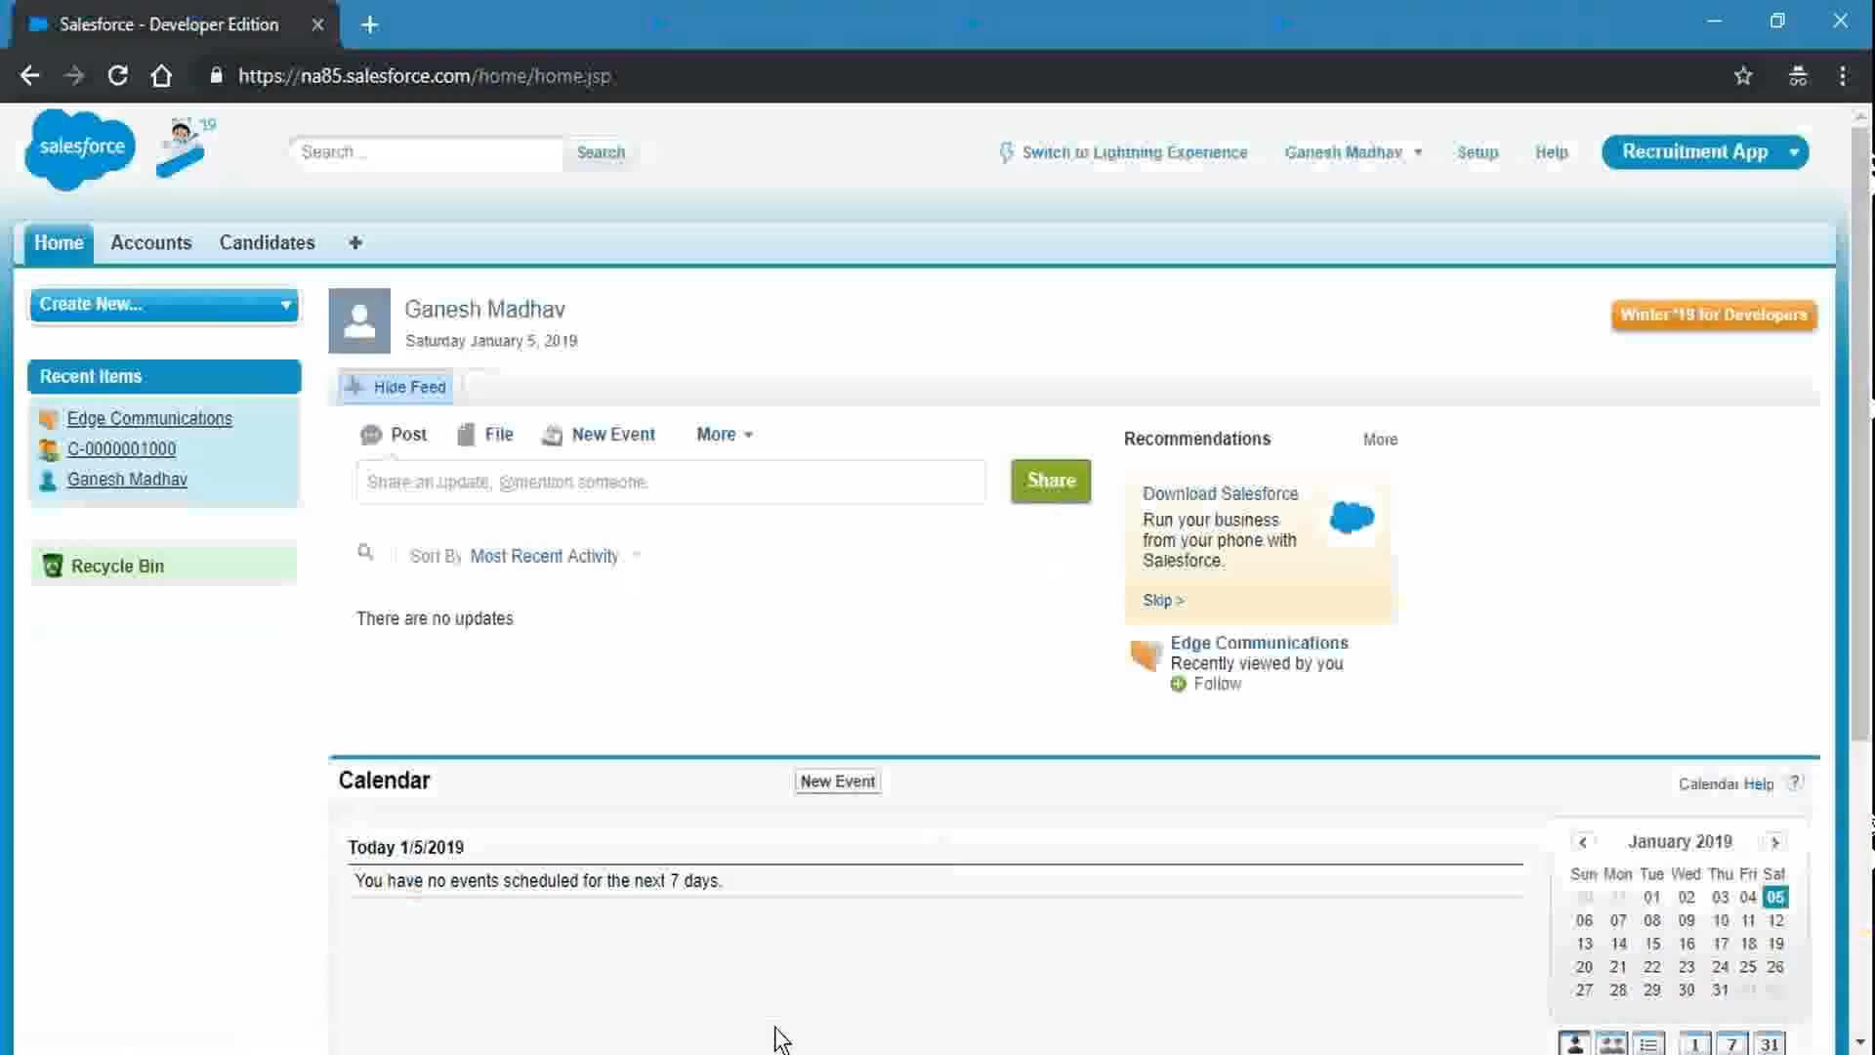
pyautogui.click(658, 69)
pyautogui.press('Return')
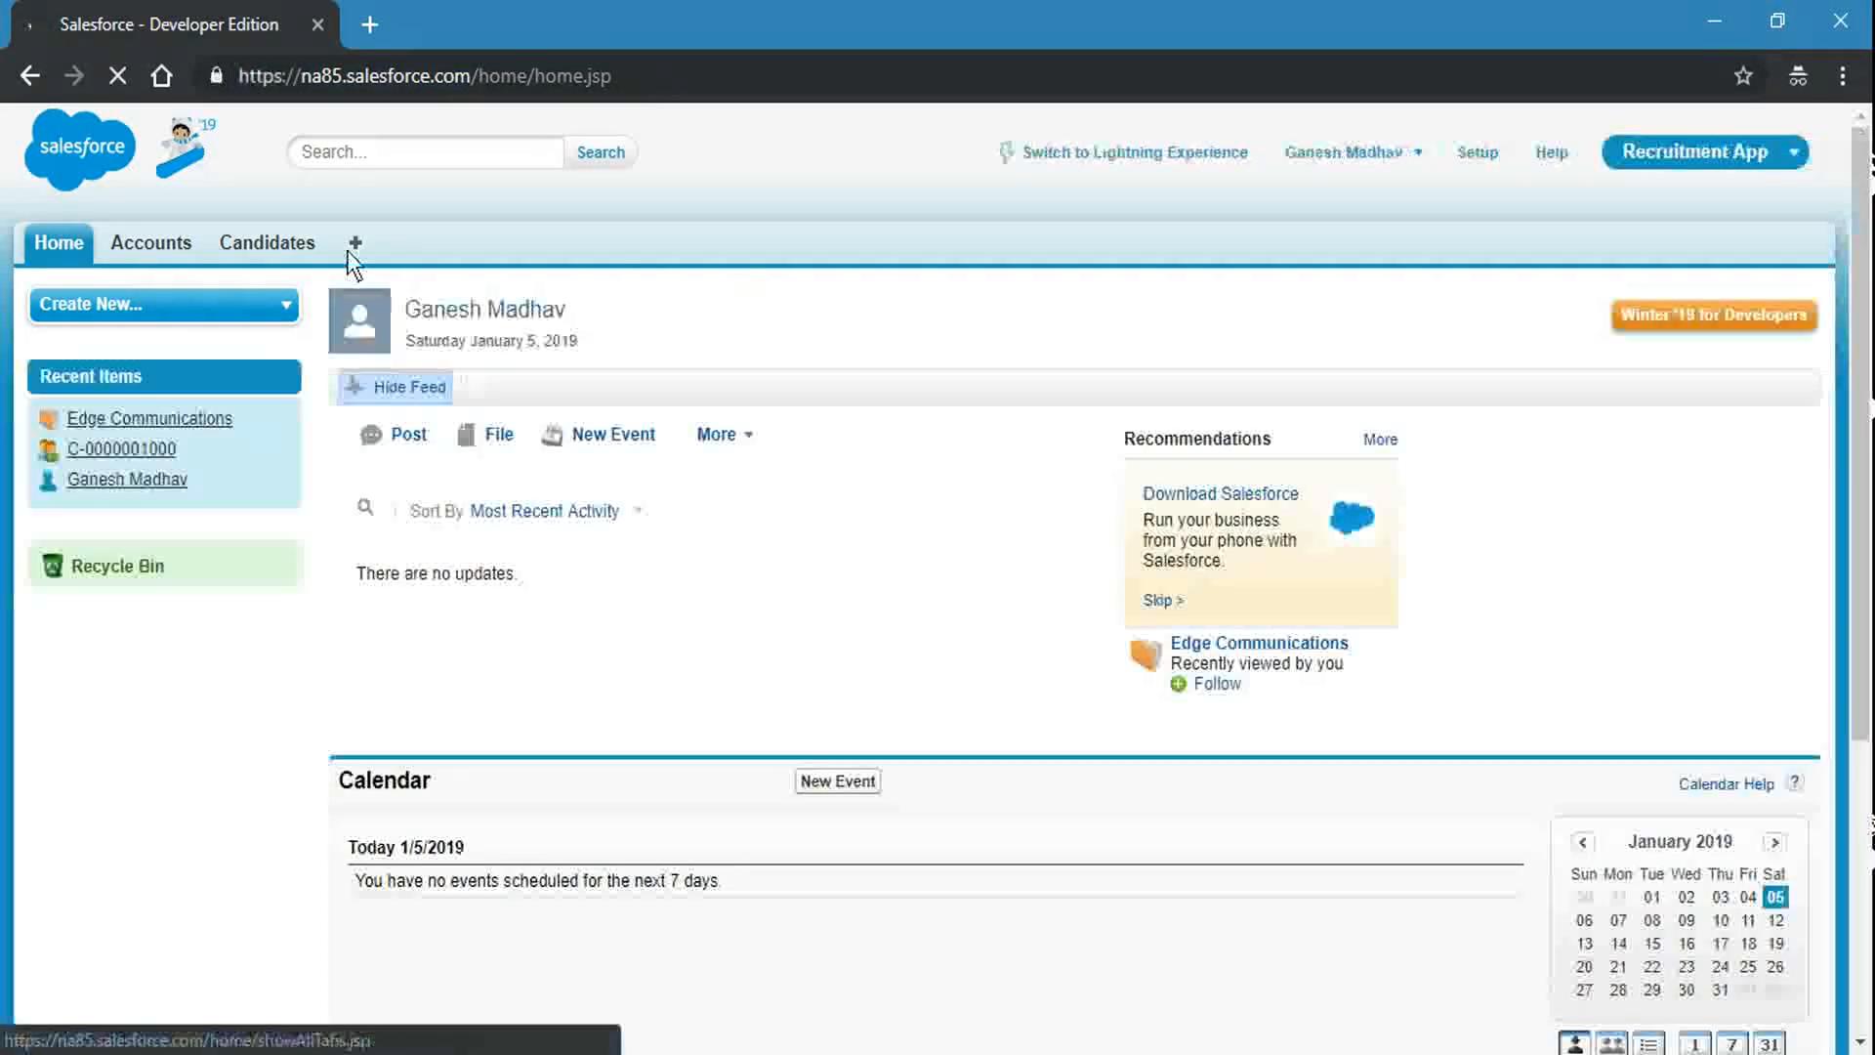
# Reload the test user's Home page again and return to the admin window
pyautogui.click(537, 86)
pyautogui.press('Return')
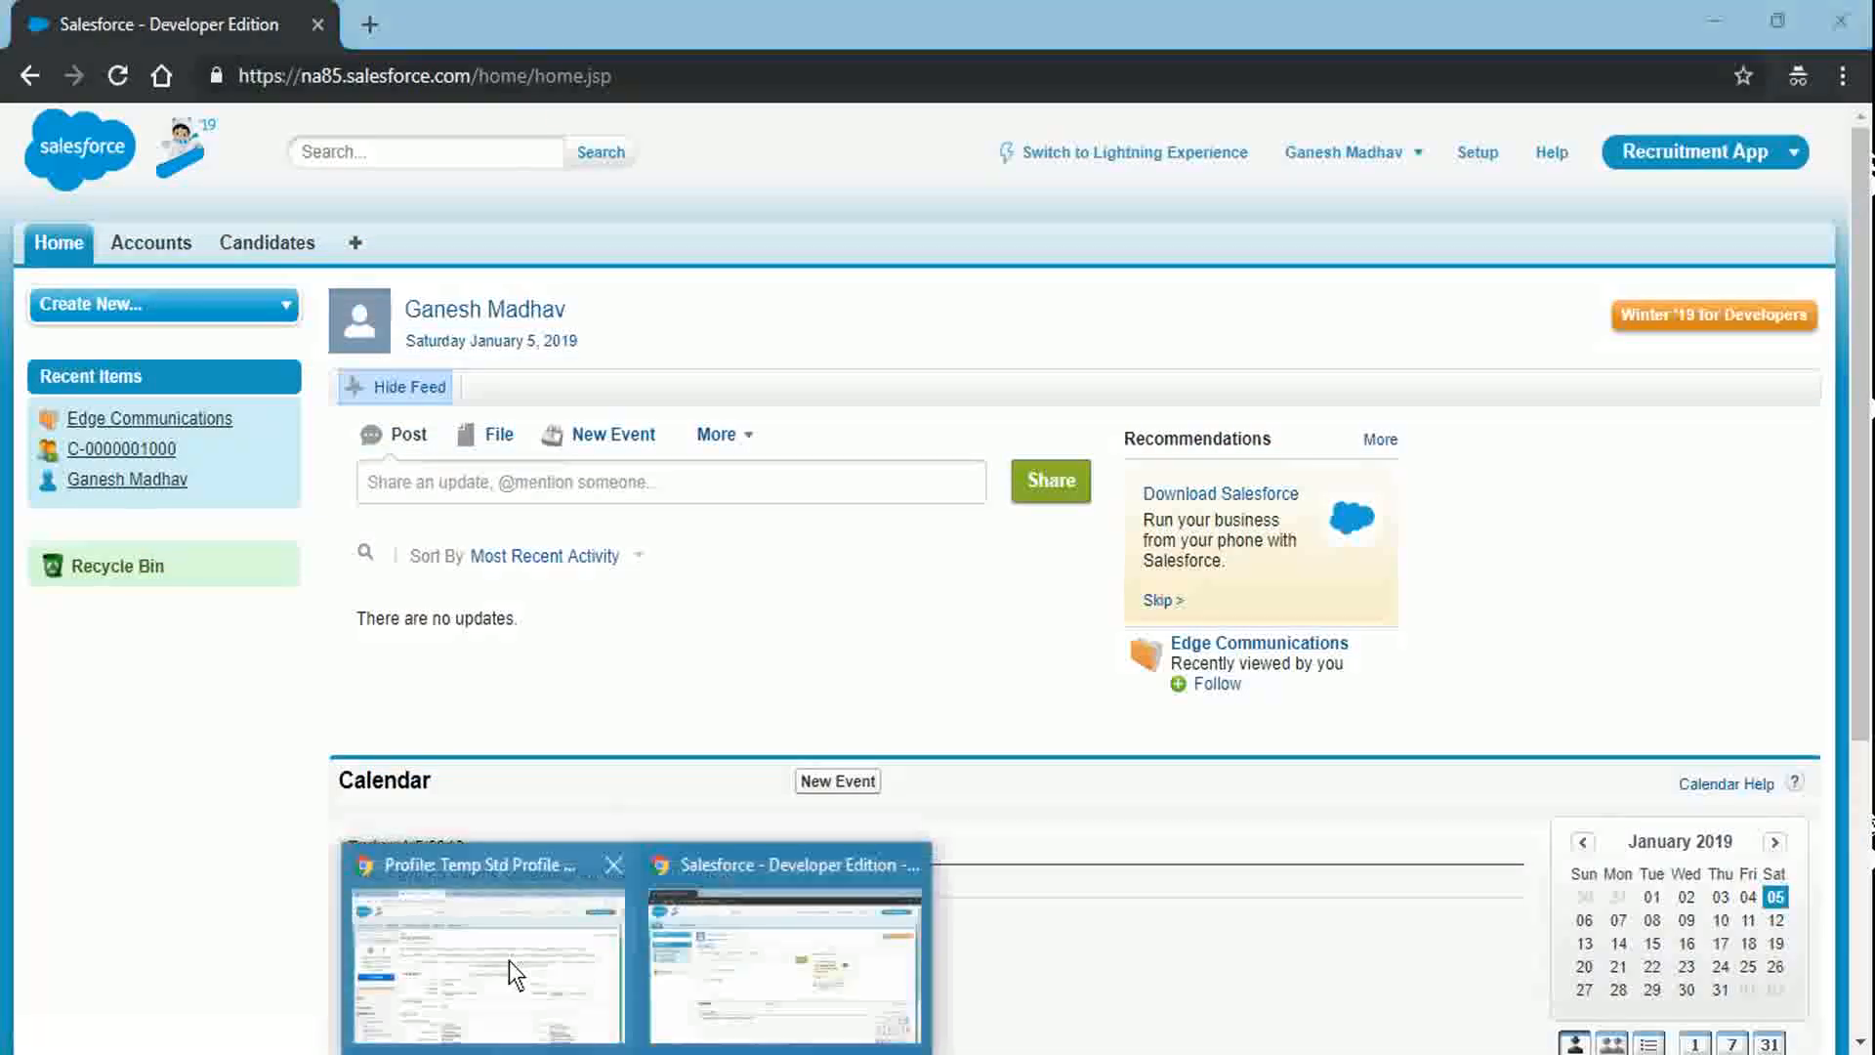
pyautogui.click(508, 959)
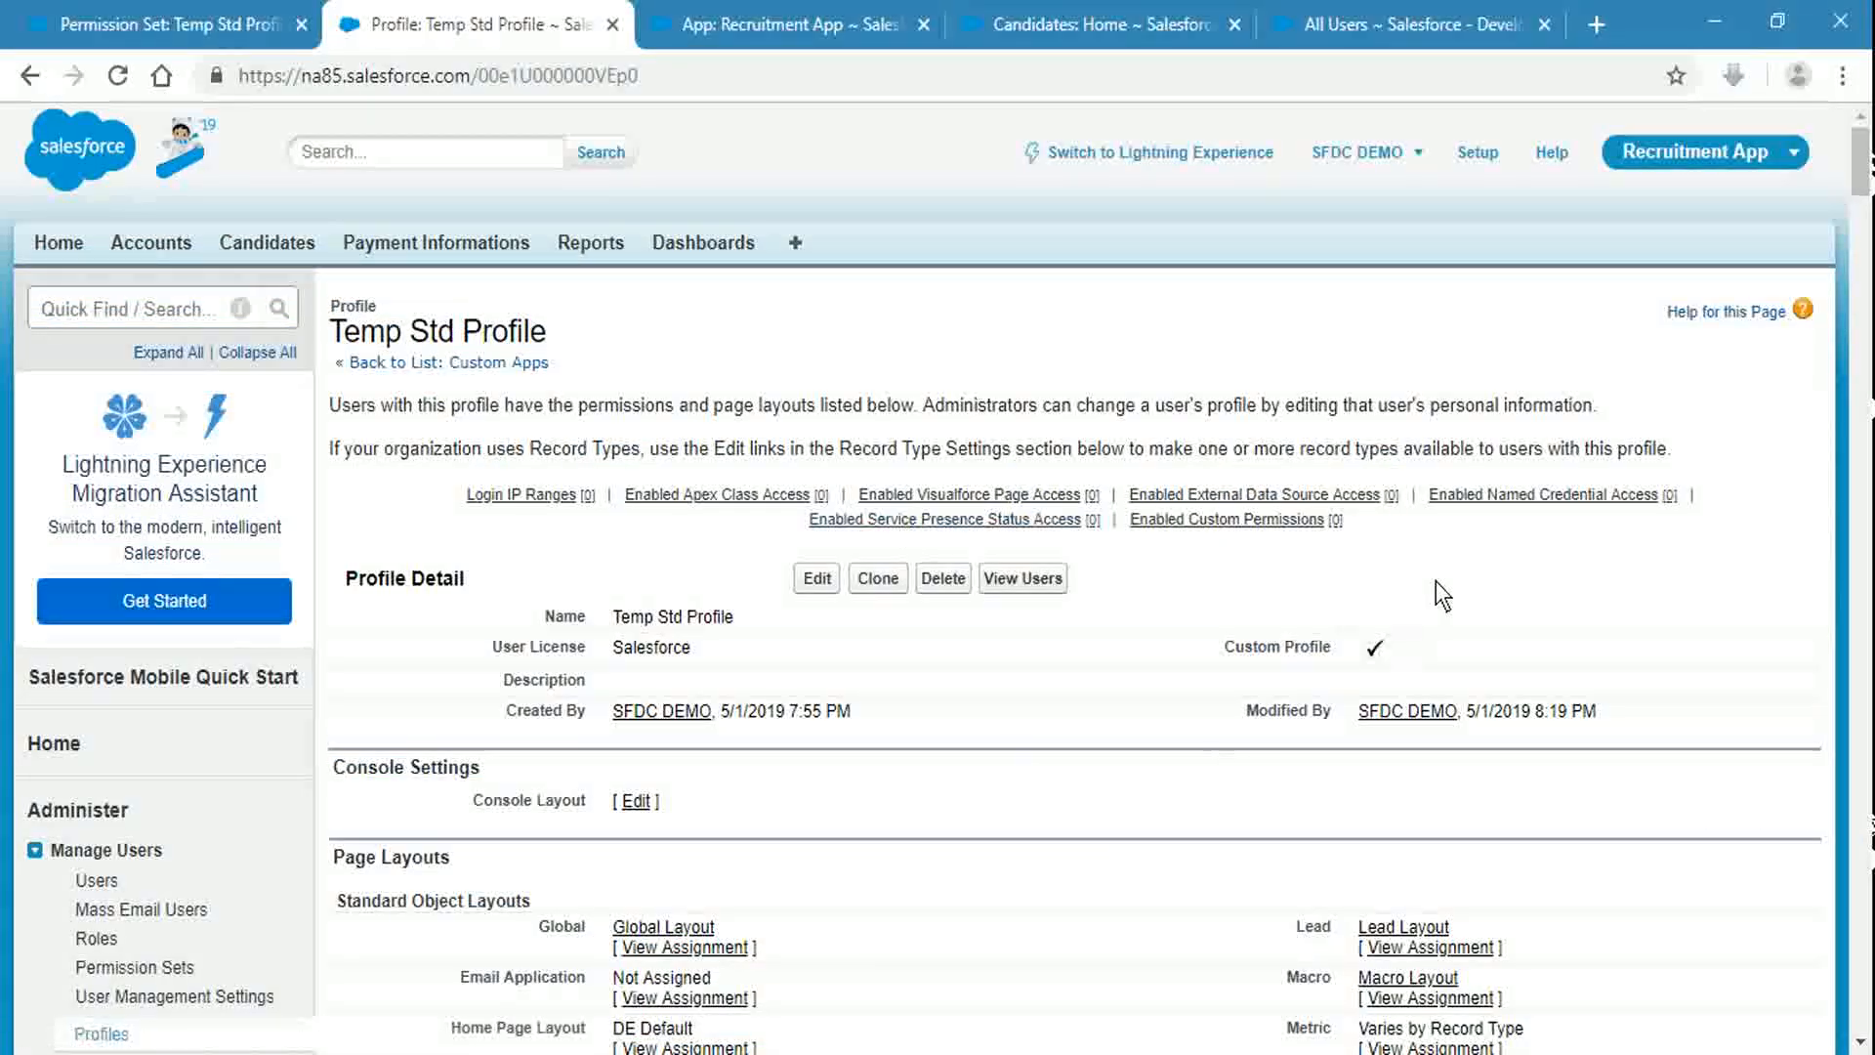
# Search the saved profile for 'payment' to review each Payment Informations entry, then return to the permission set
pyautogui.hotkey('ctrl', 'f')
pyautogui.press('Return')
pyautogui.press('Return')
pyautogui.press('Return')
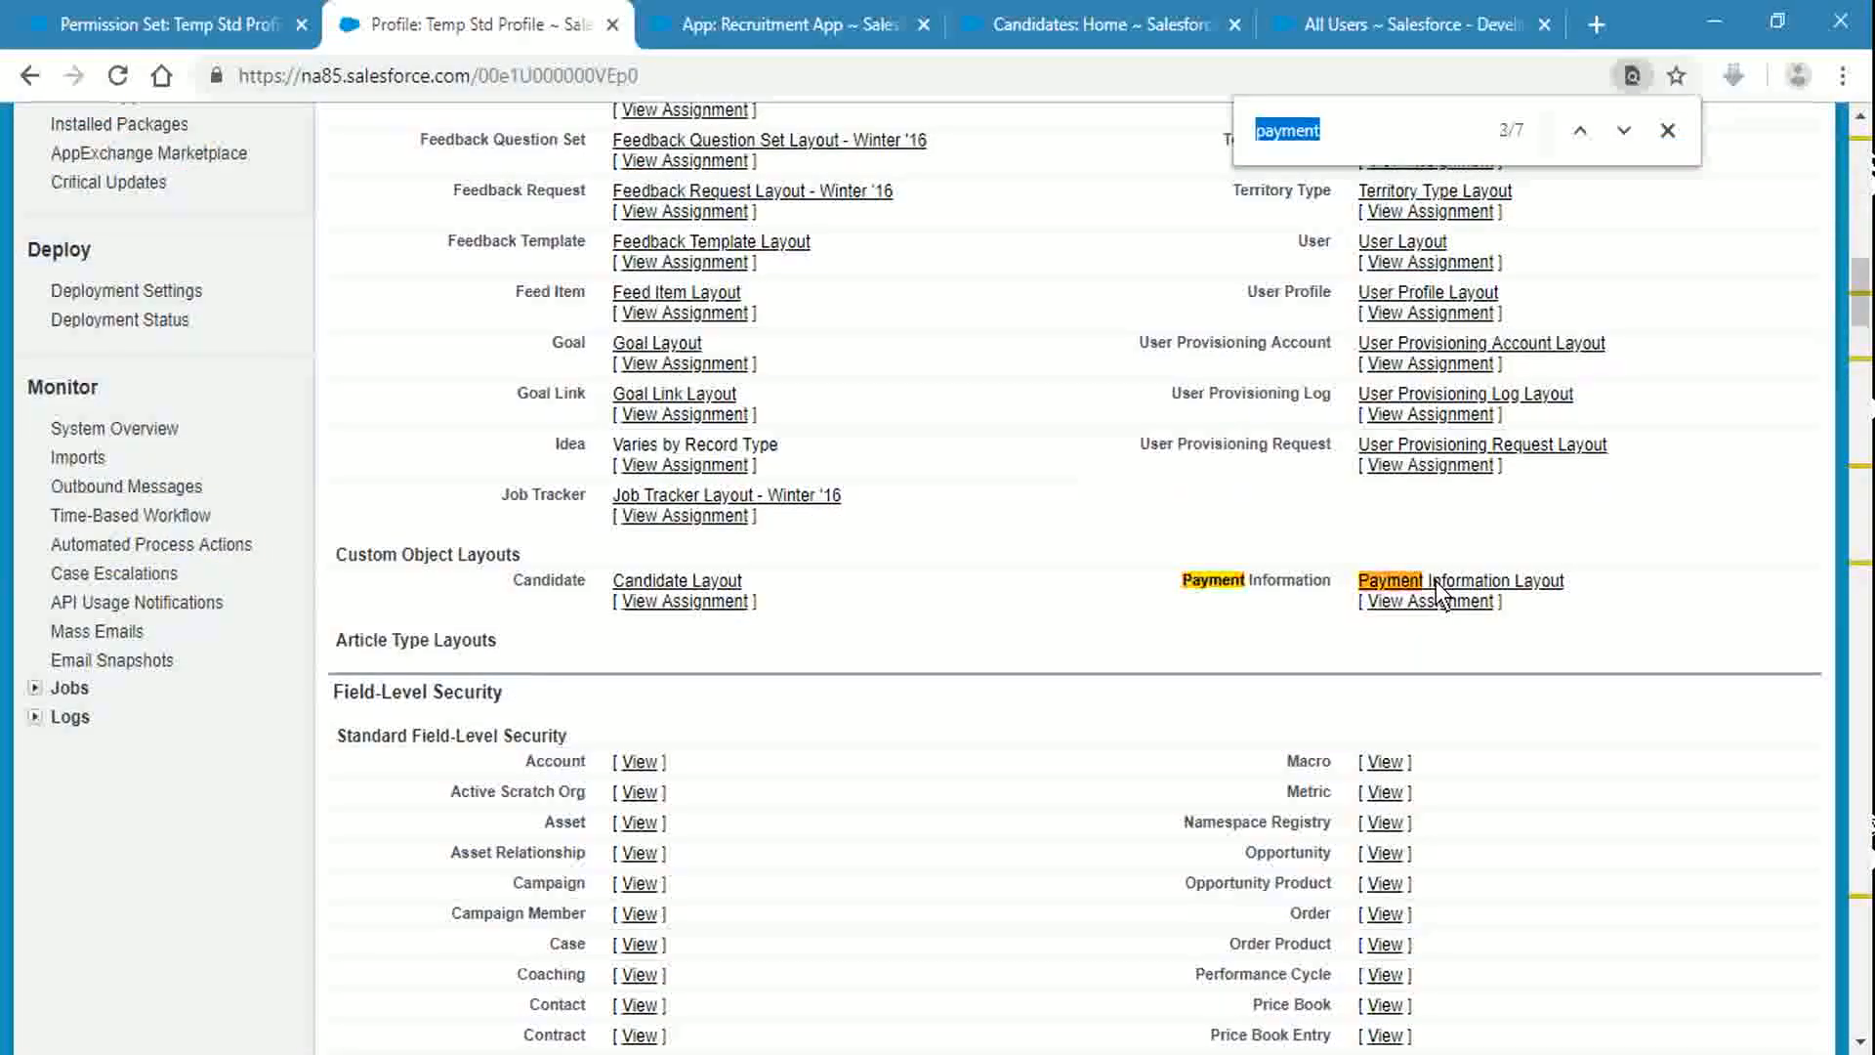
pyautogui.press('Return')
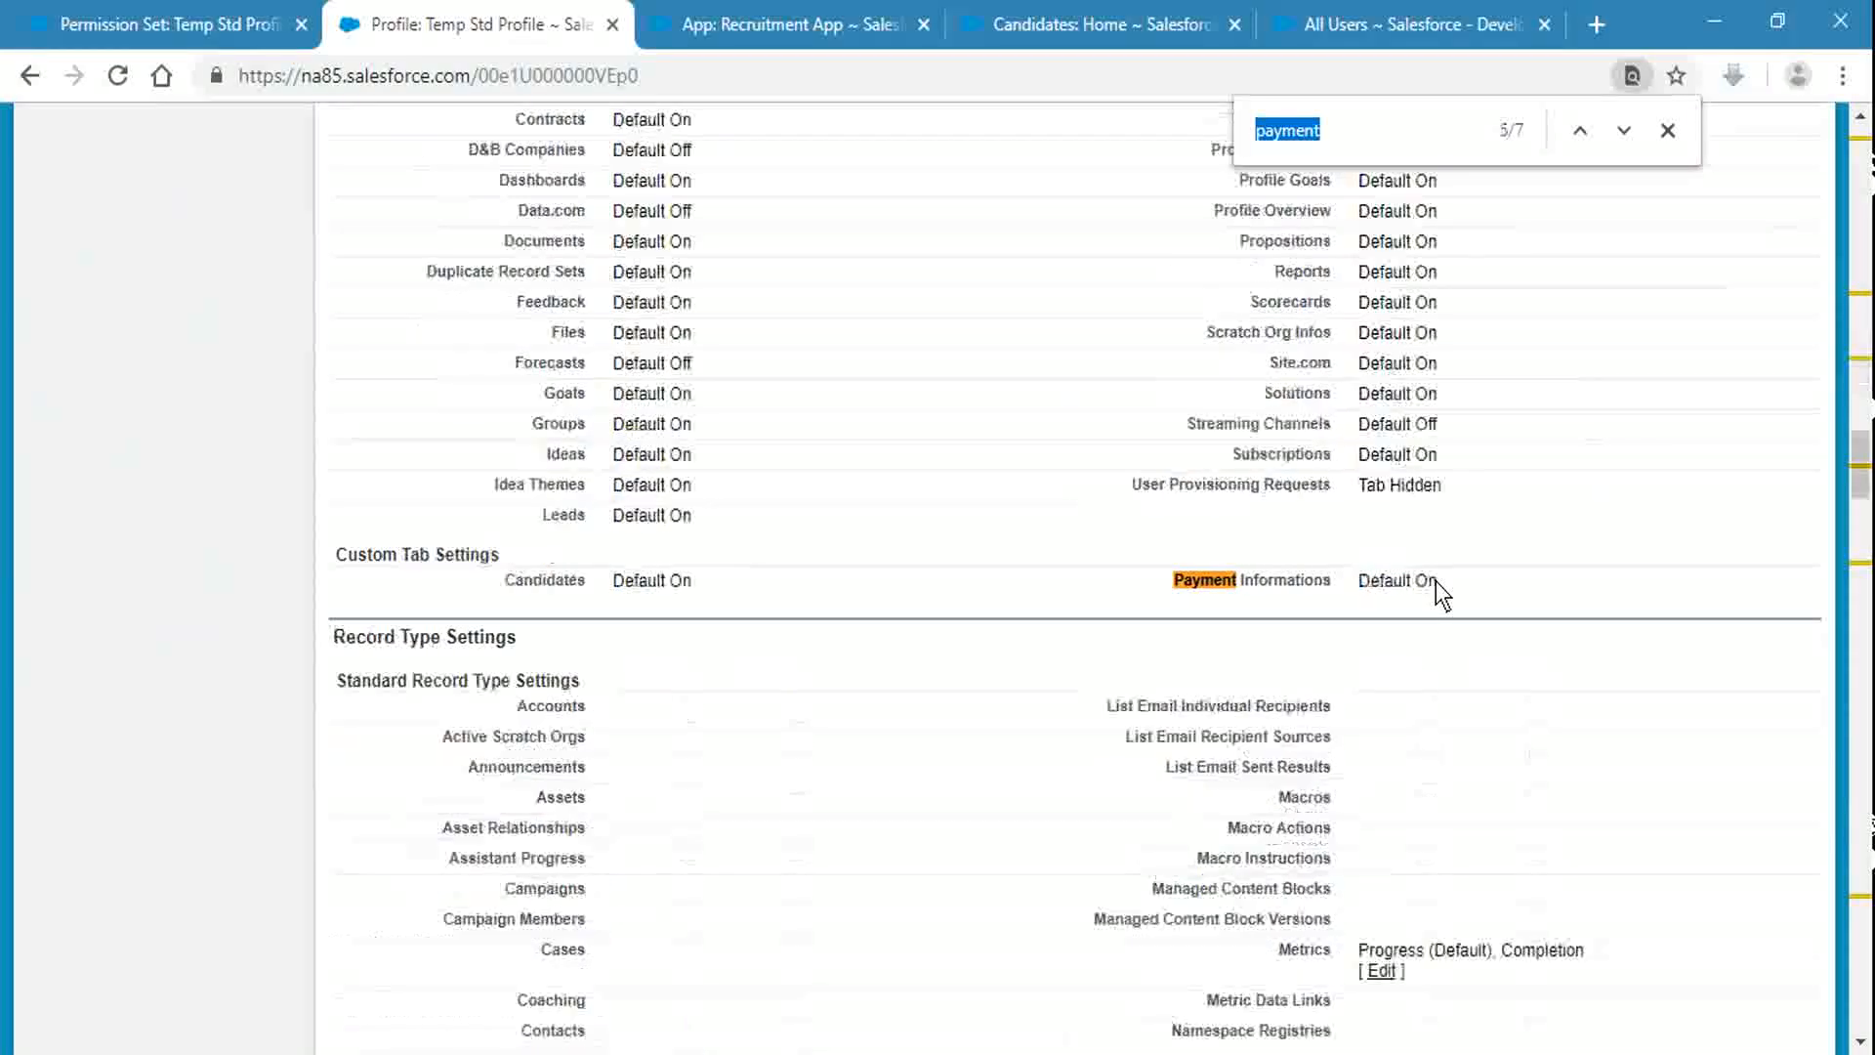
pyautogui.press('Return')
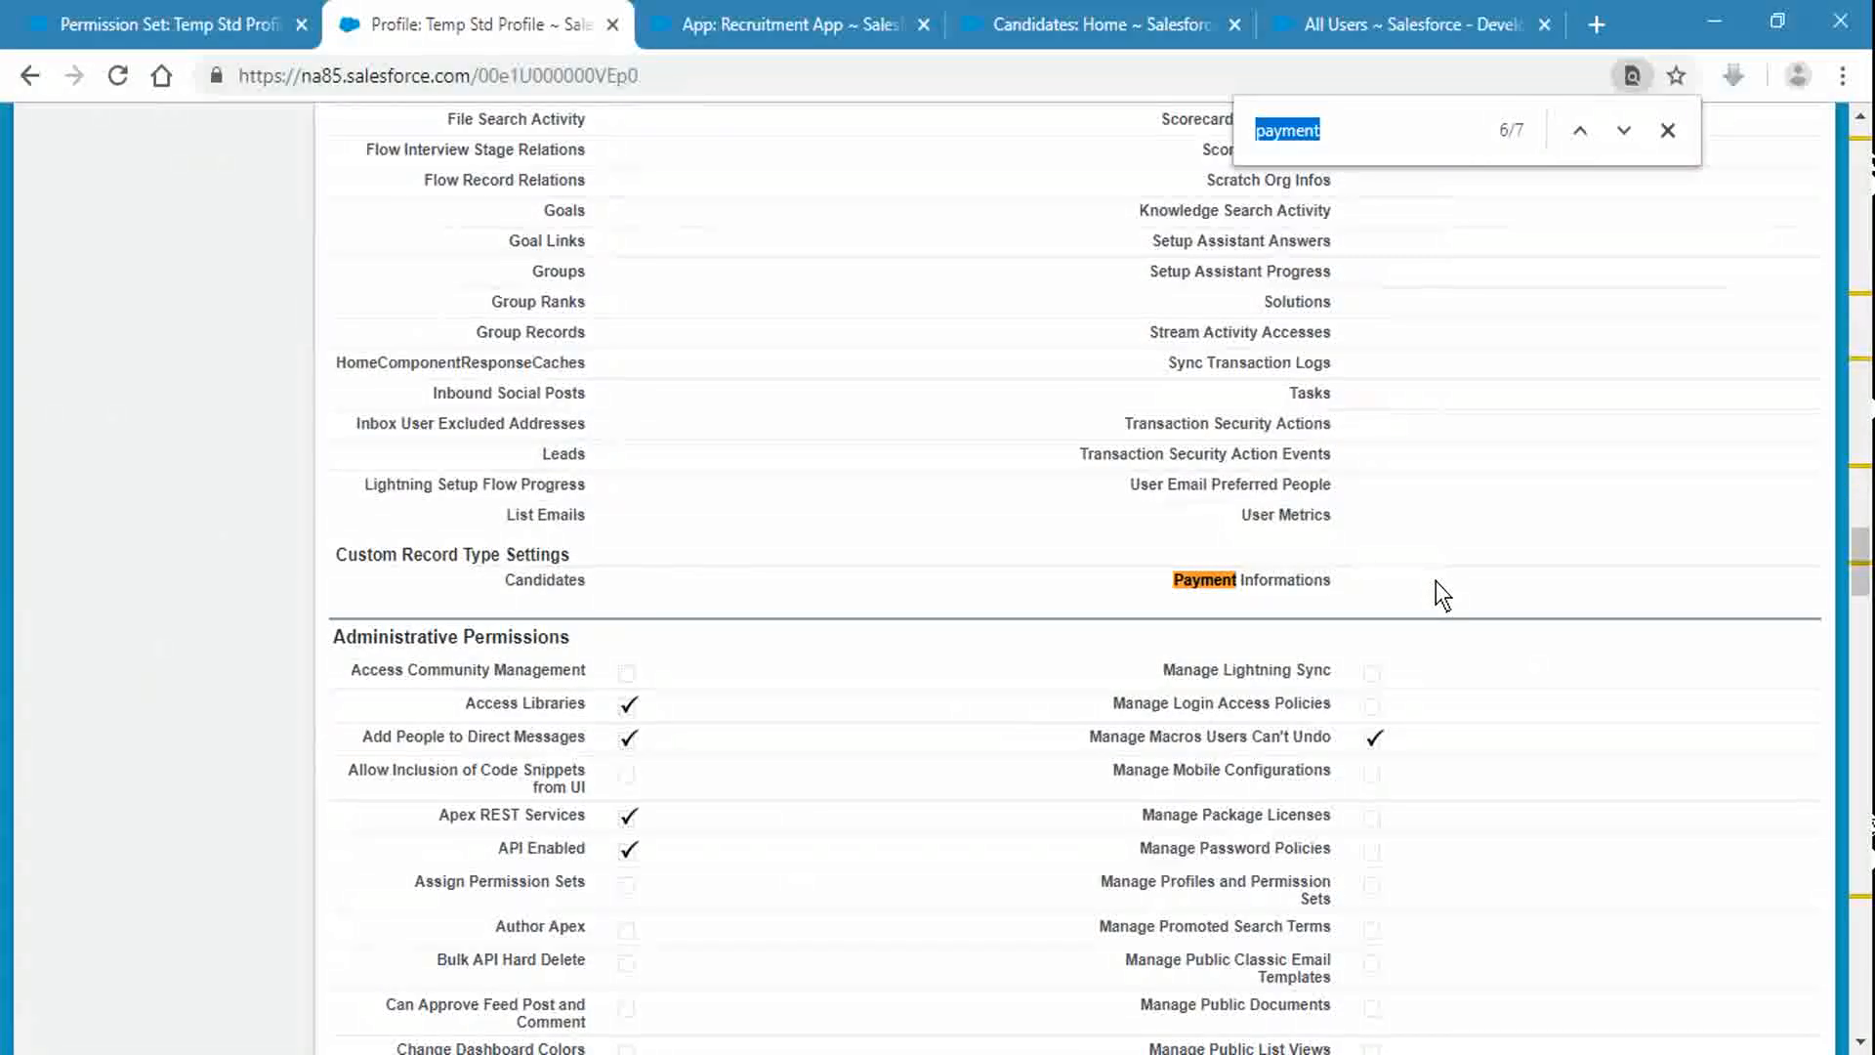
pyautogui.press('Return')
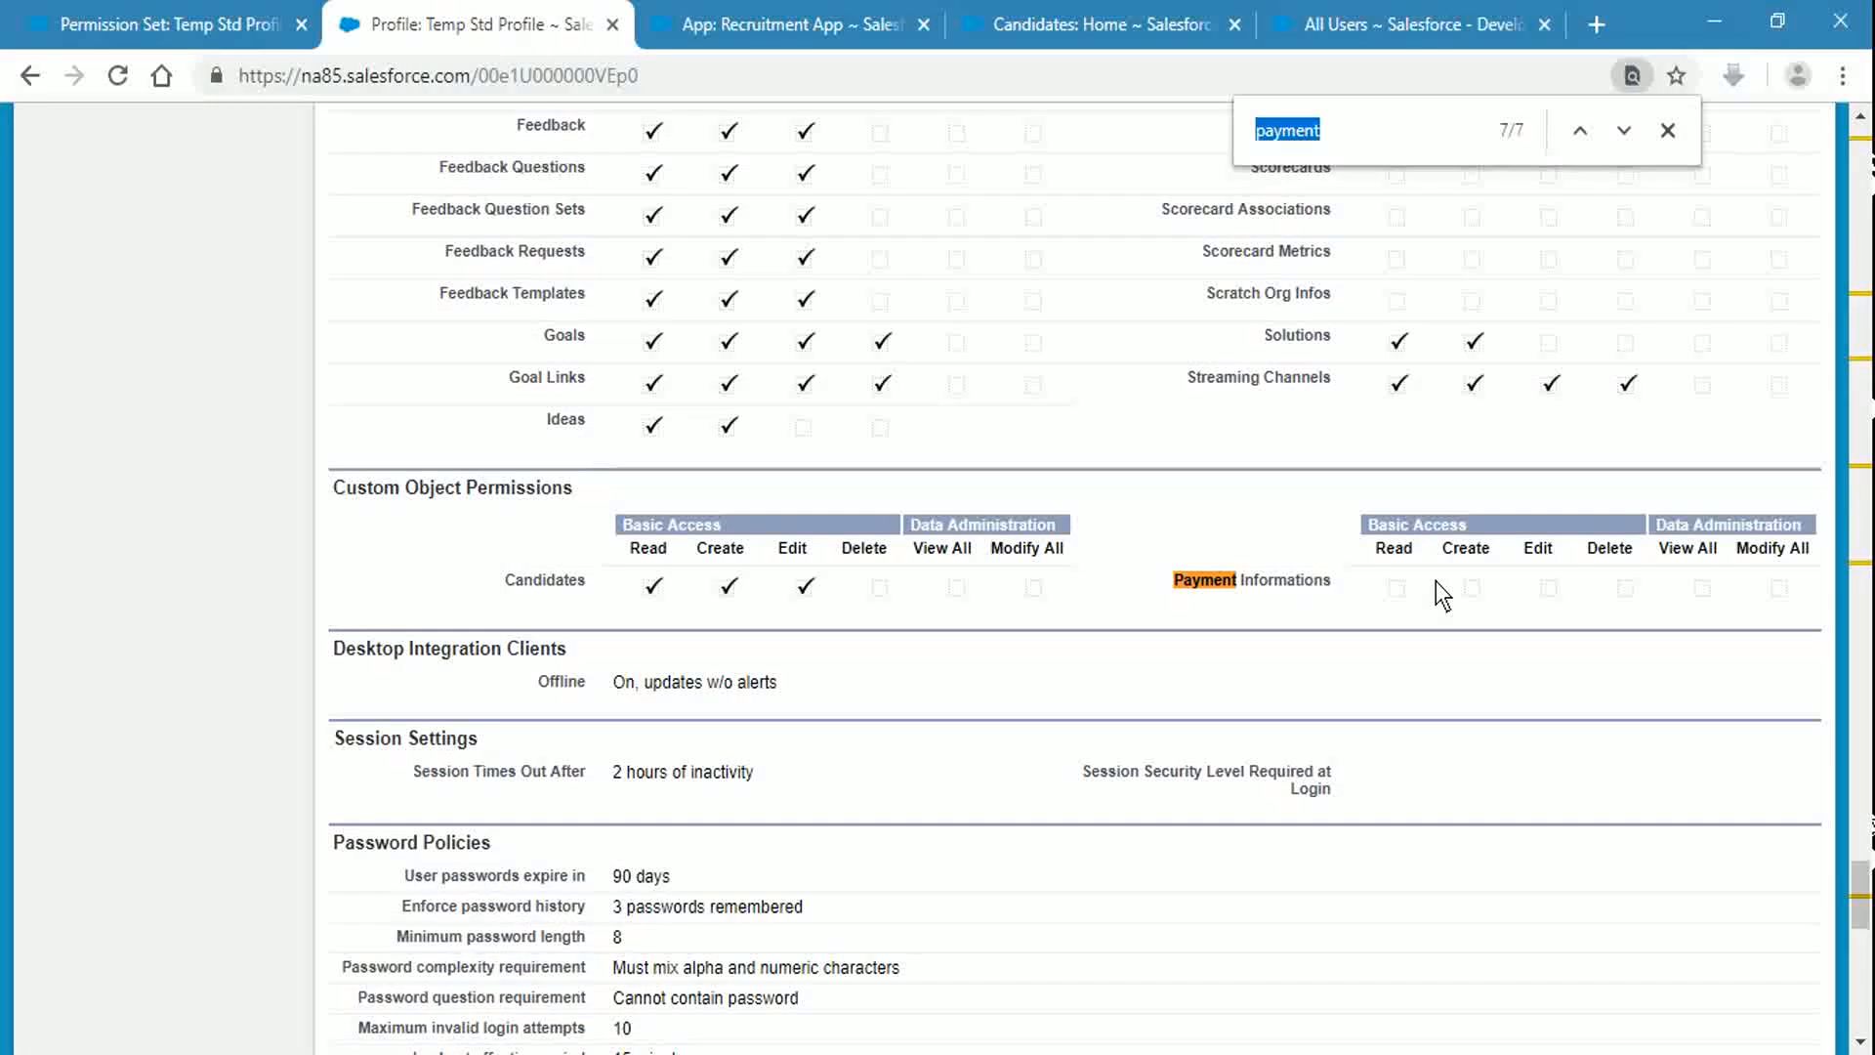
pyautogui.click(1436, 582)
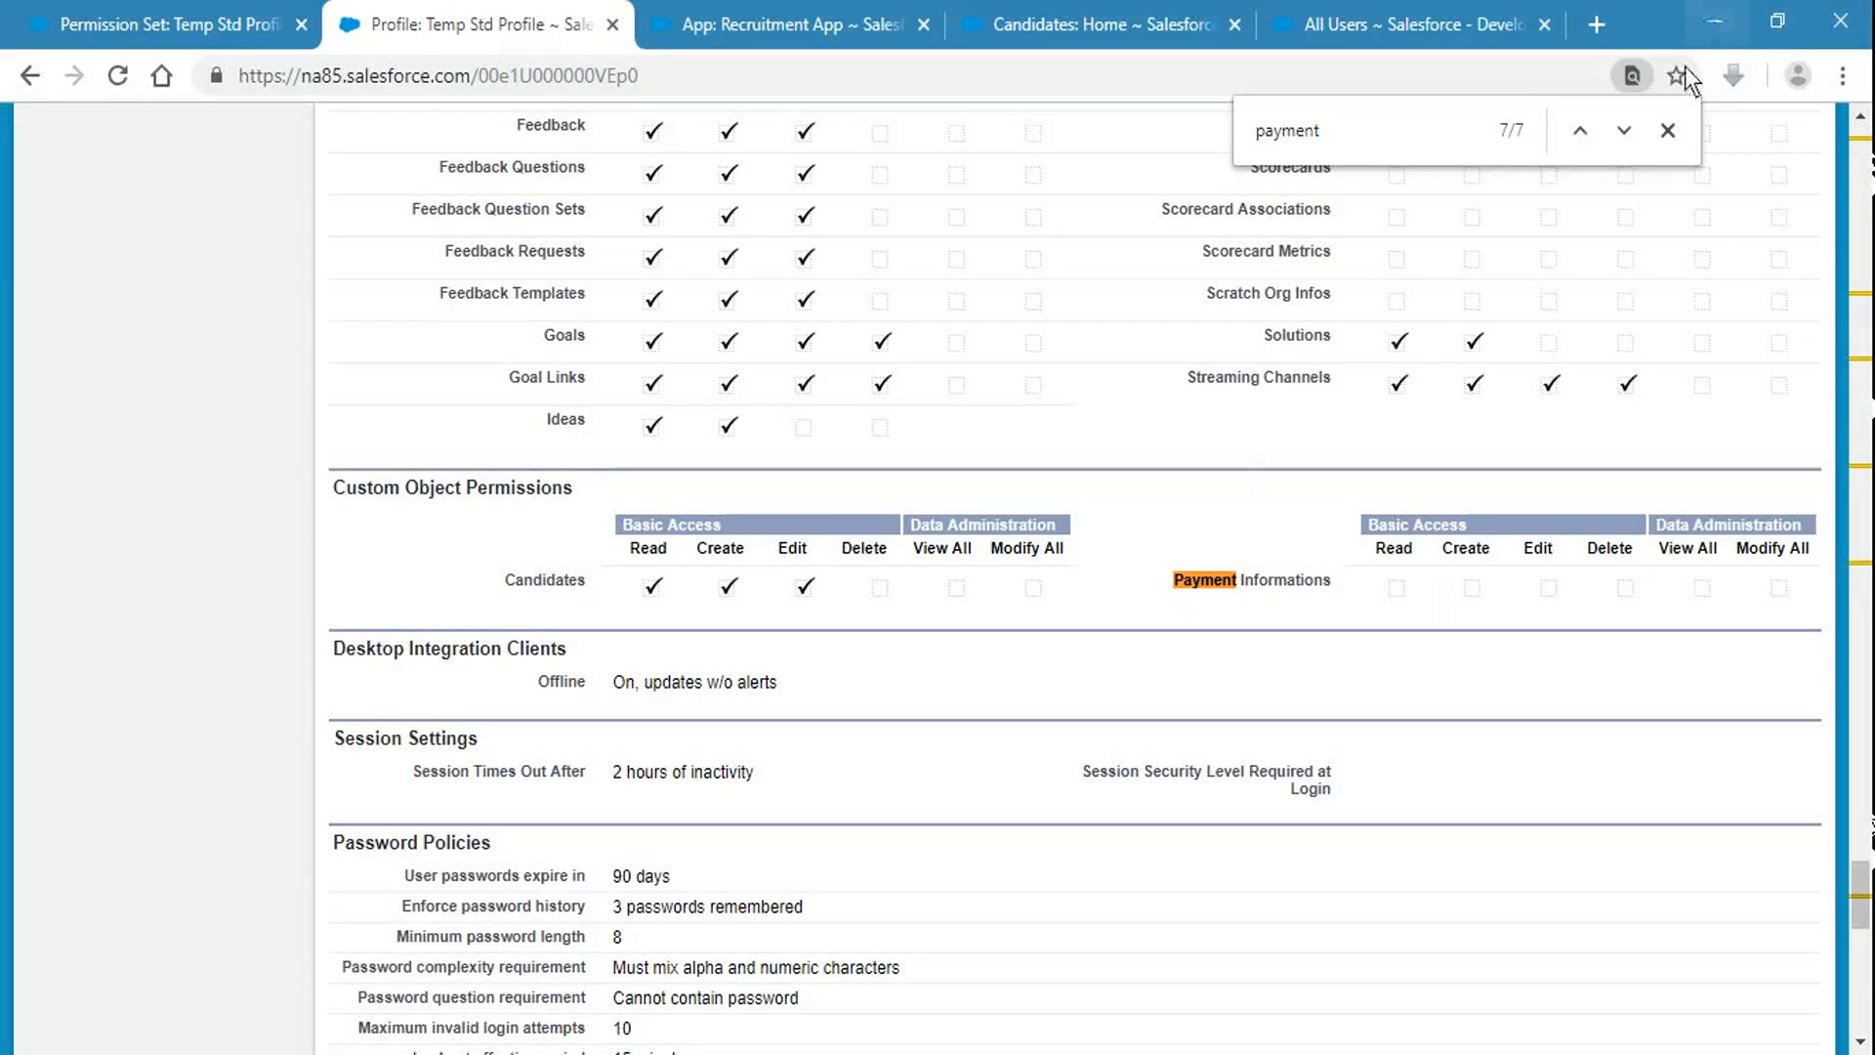
pyautogui.click(1668, 130)
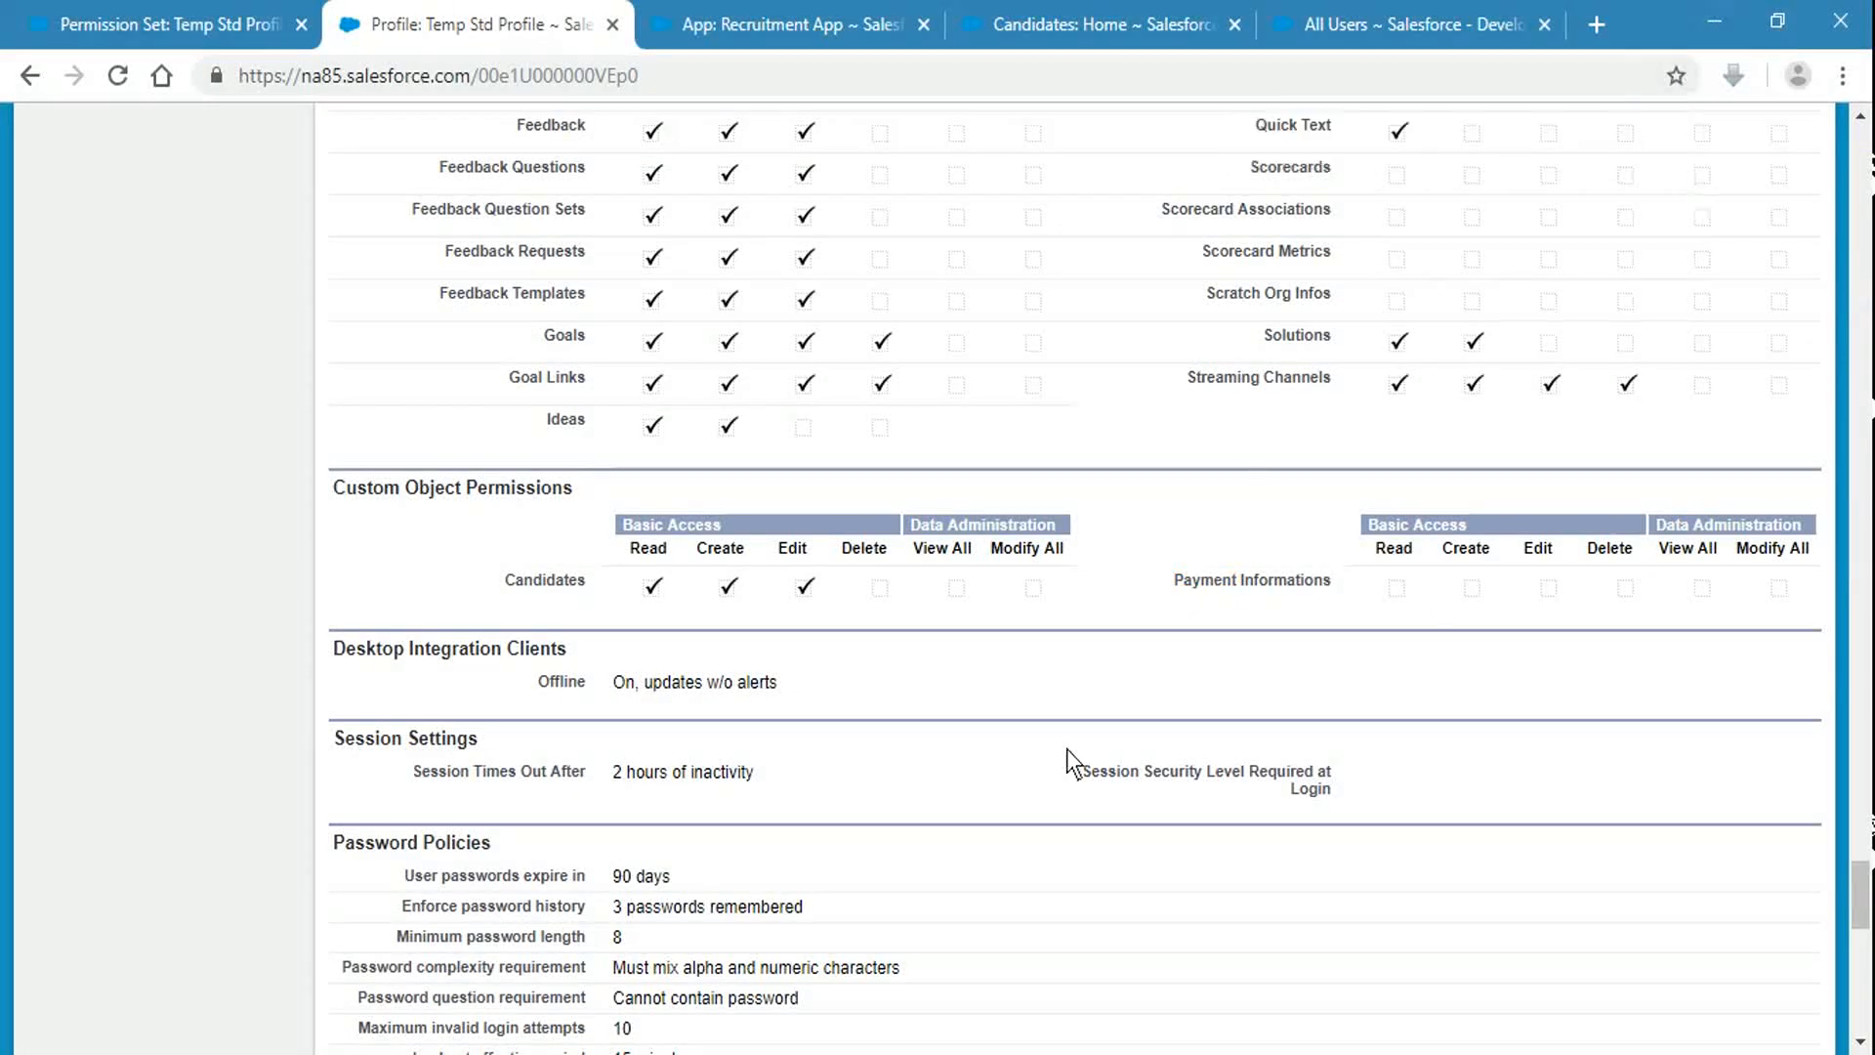
pyautogui.click(149, 13)
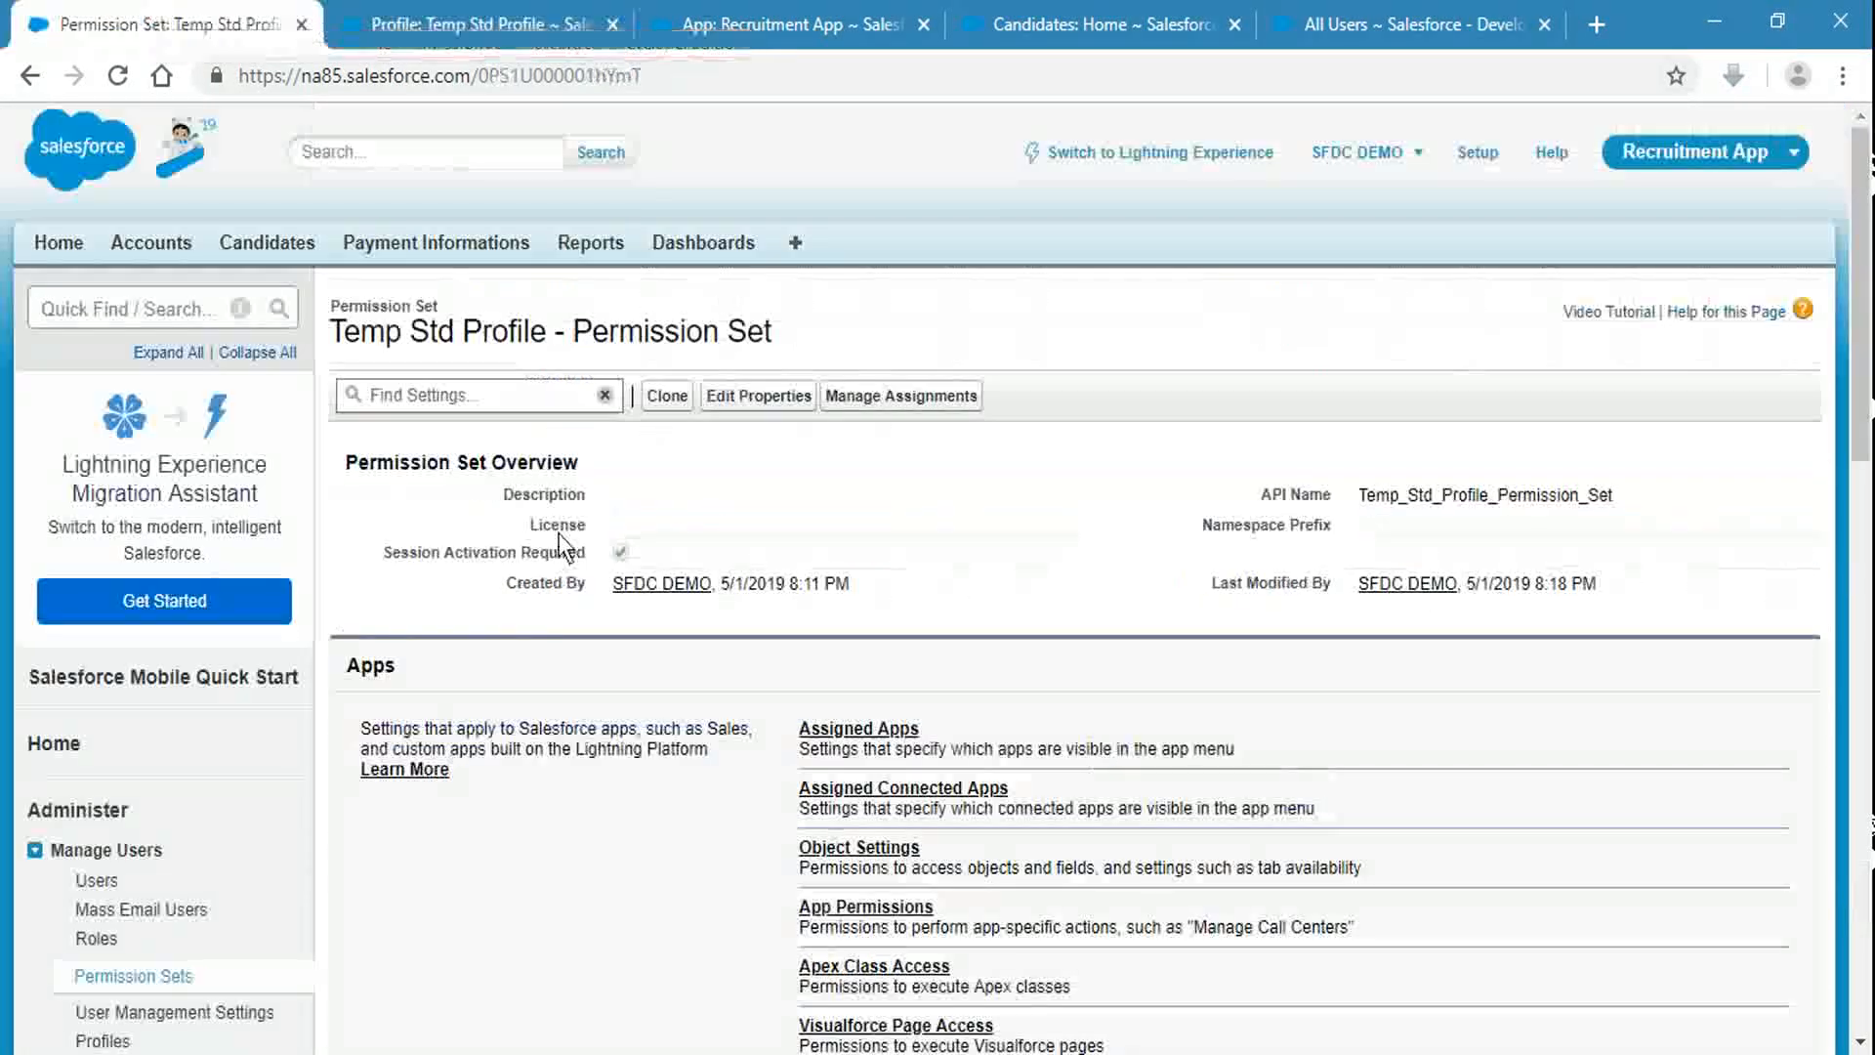
pyautogui.click(861, 855)
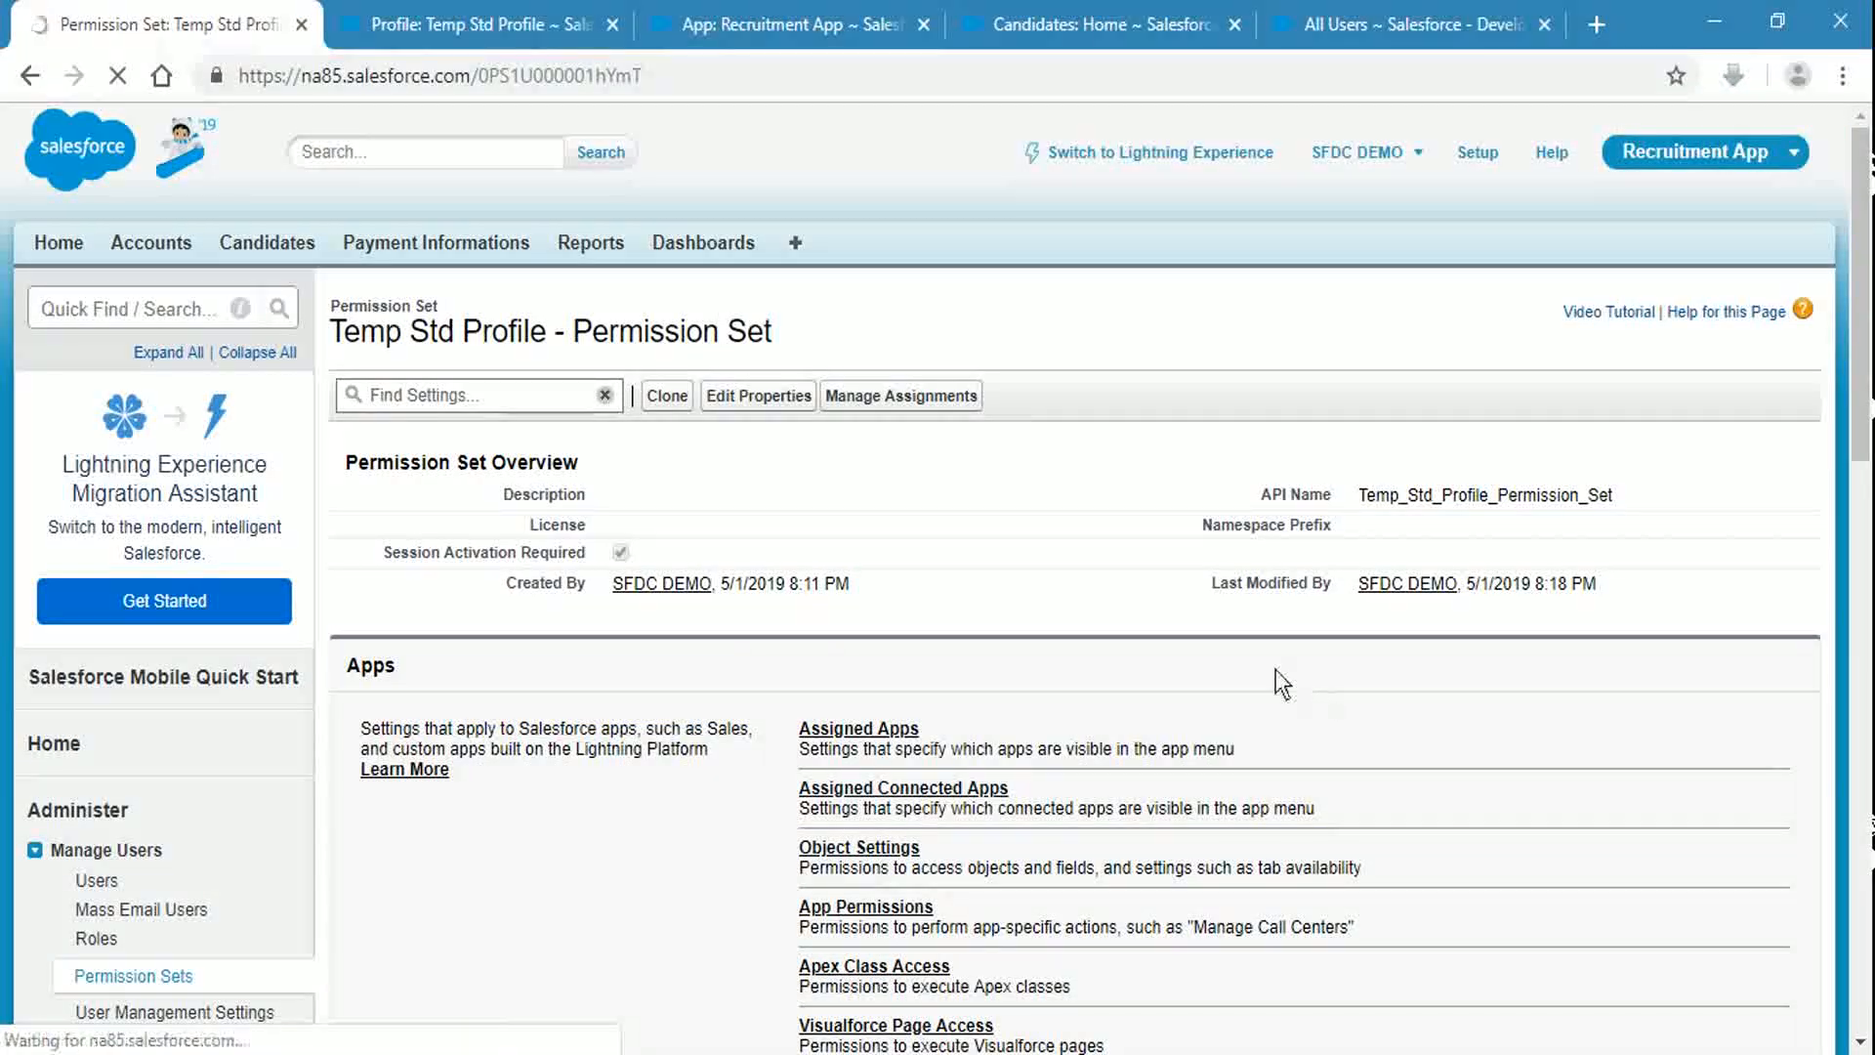
# Add Delete to Payment Informations' Read, Create, Edit, make its tab Available and Visible, and save
pyautogui.scroll(-9, 1206, 709)
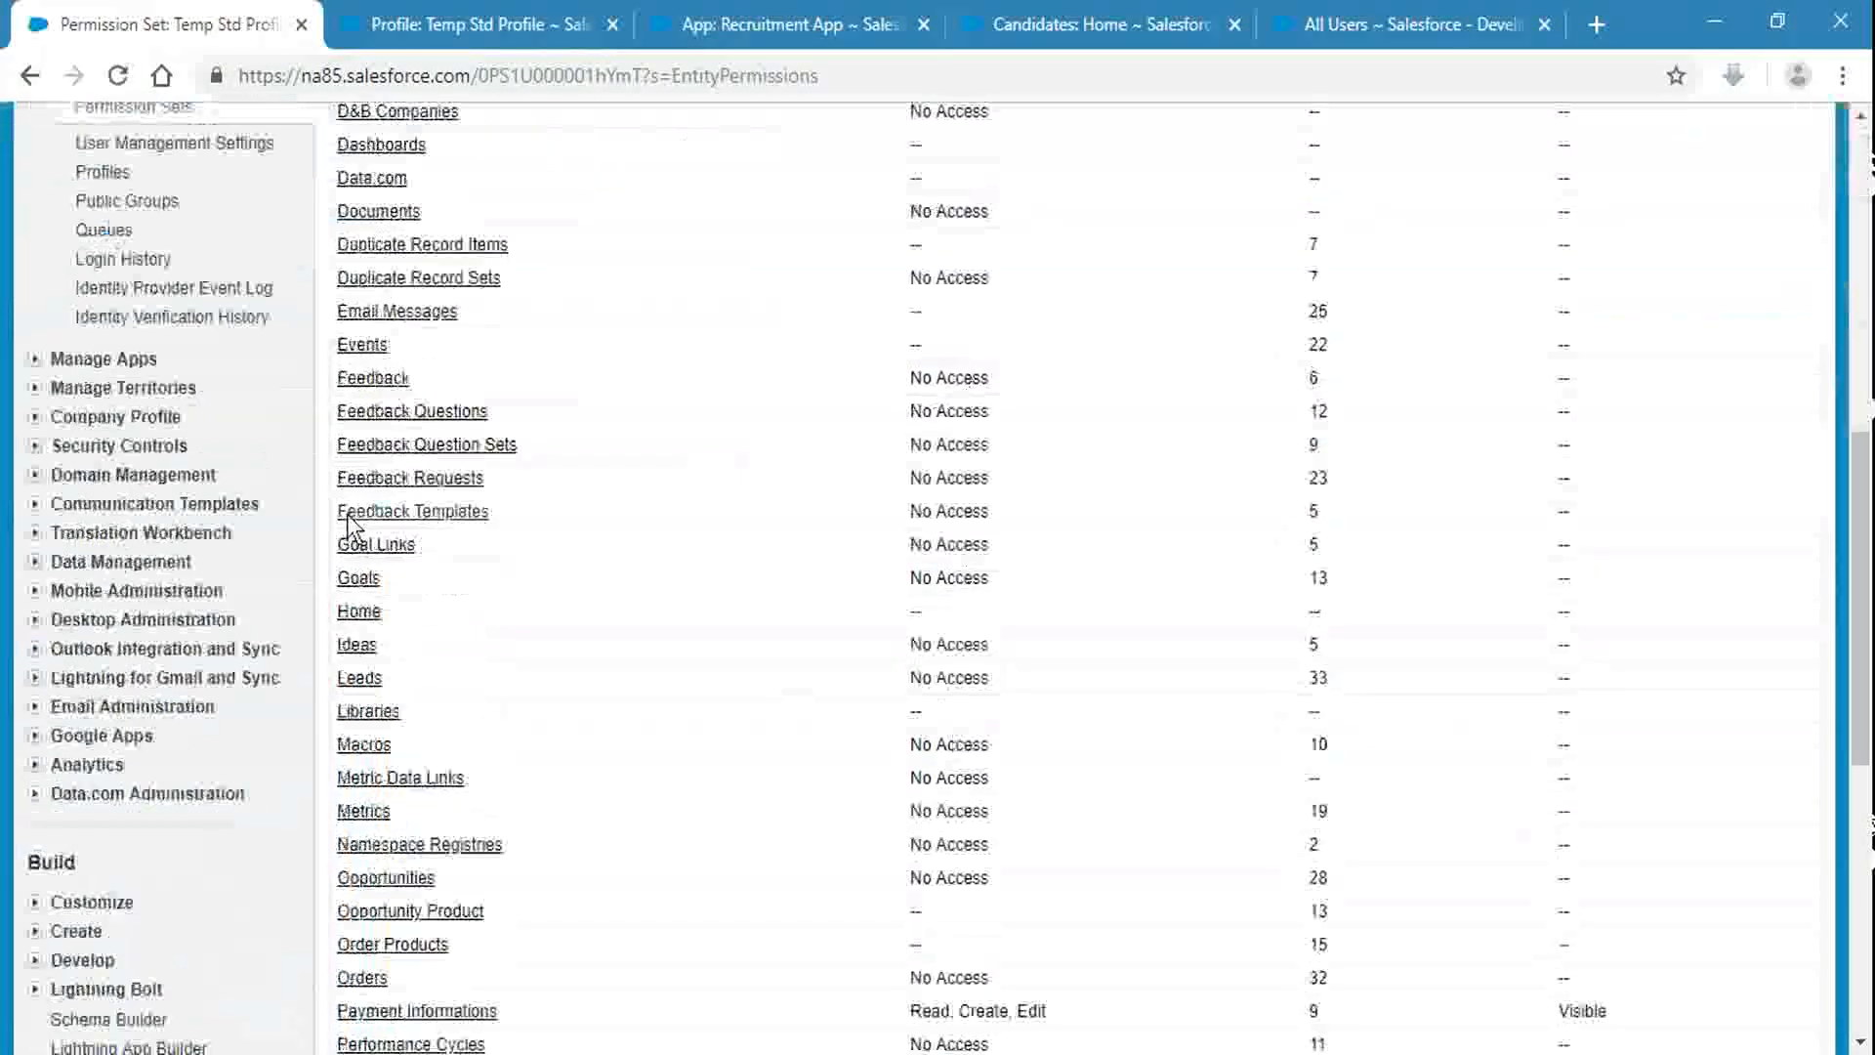
pyautogui.scroll(-4, 436, 746)
pyautogui.click(431, 578)
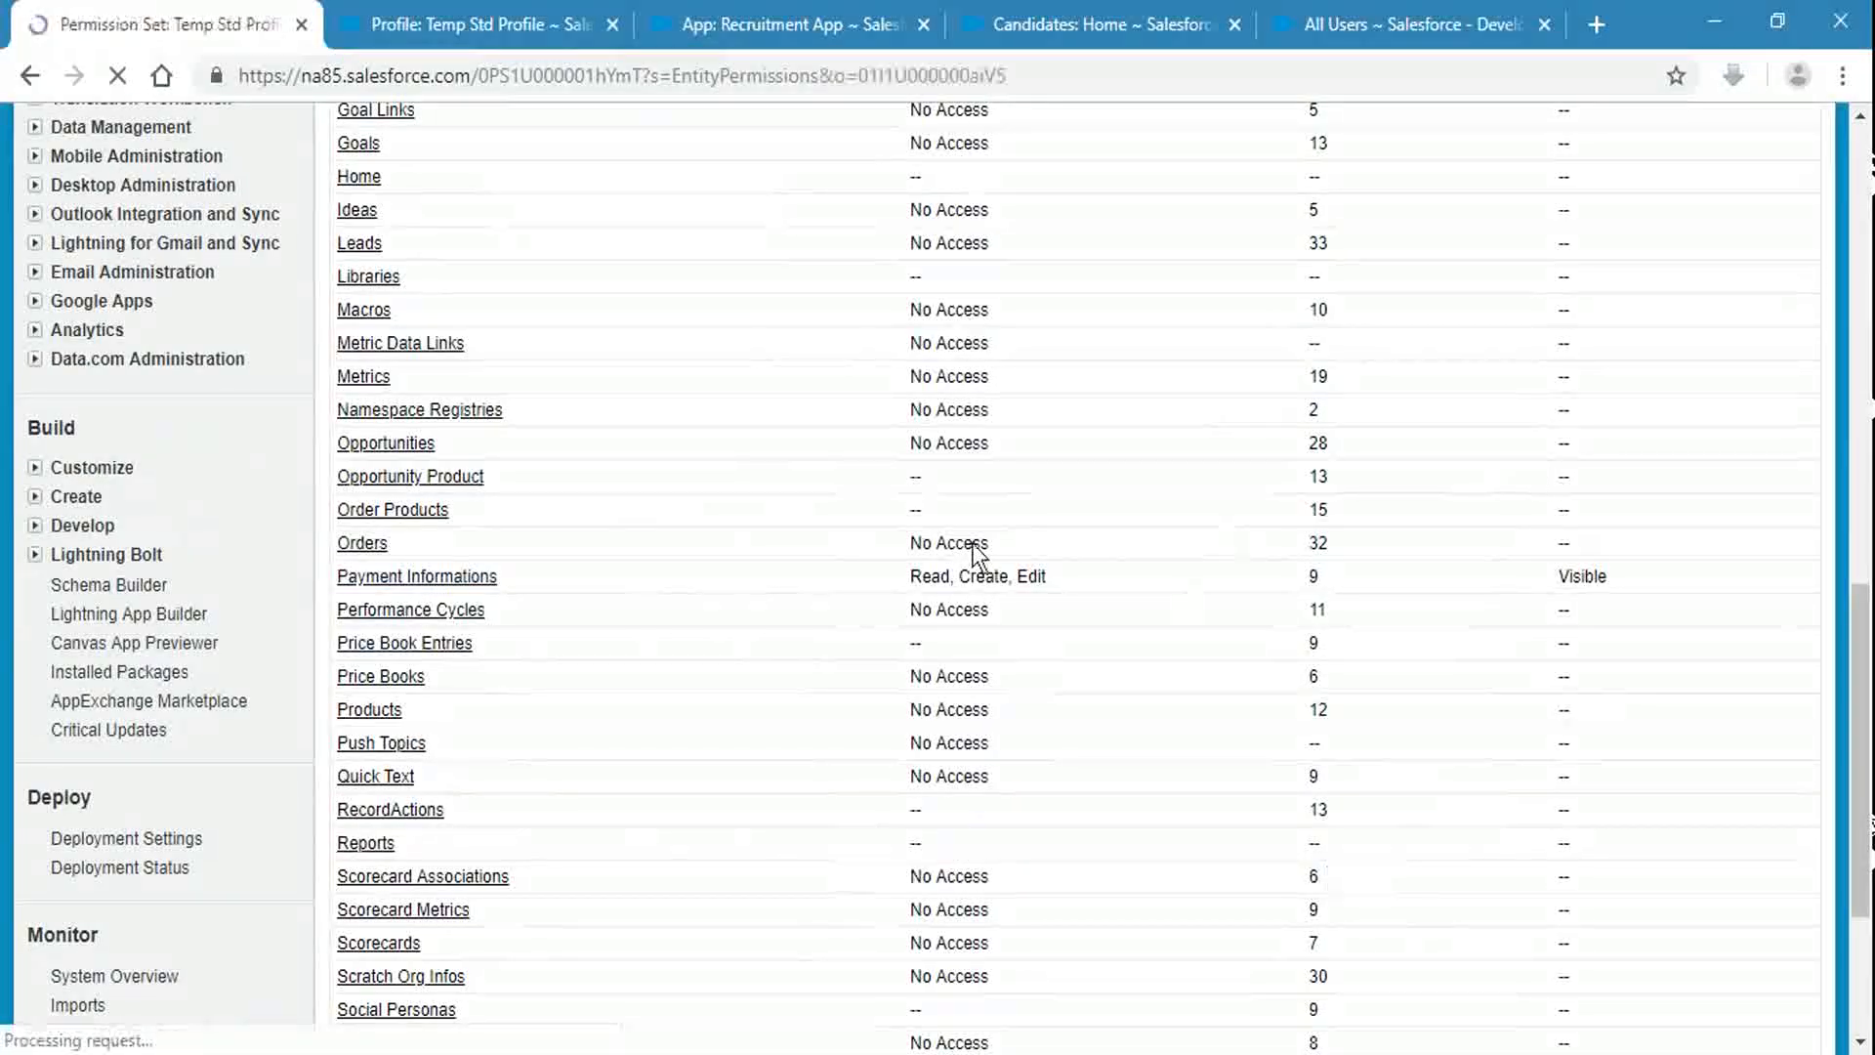
pyautogui.scroll(-2, 879, 586)
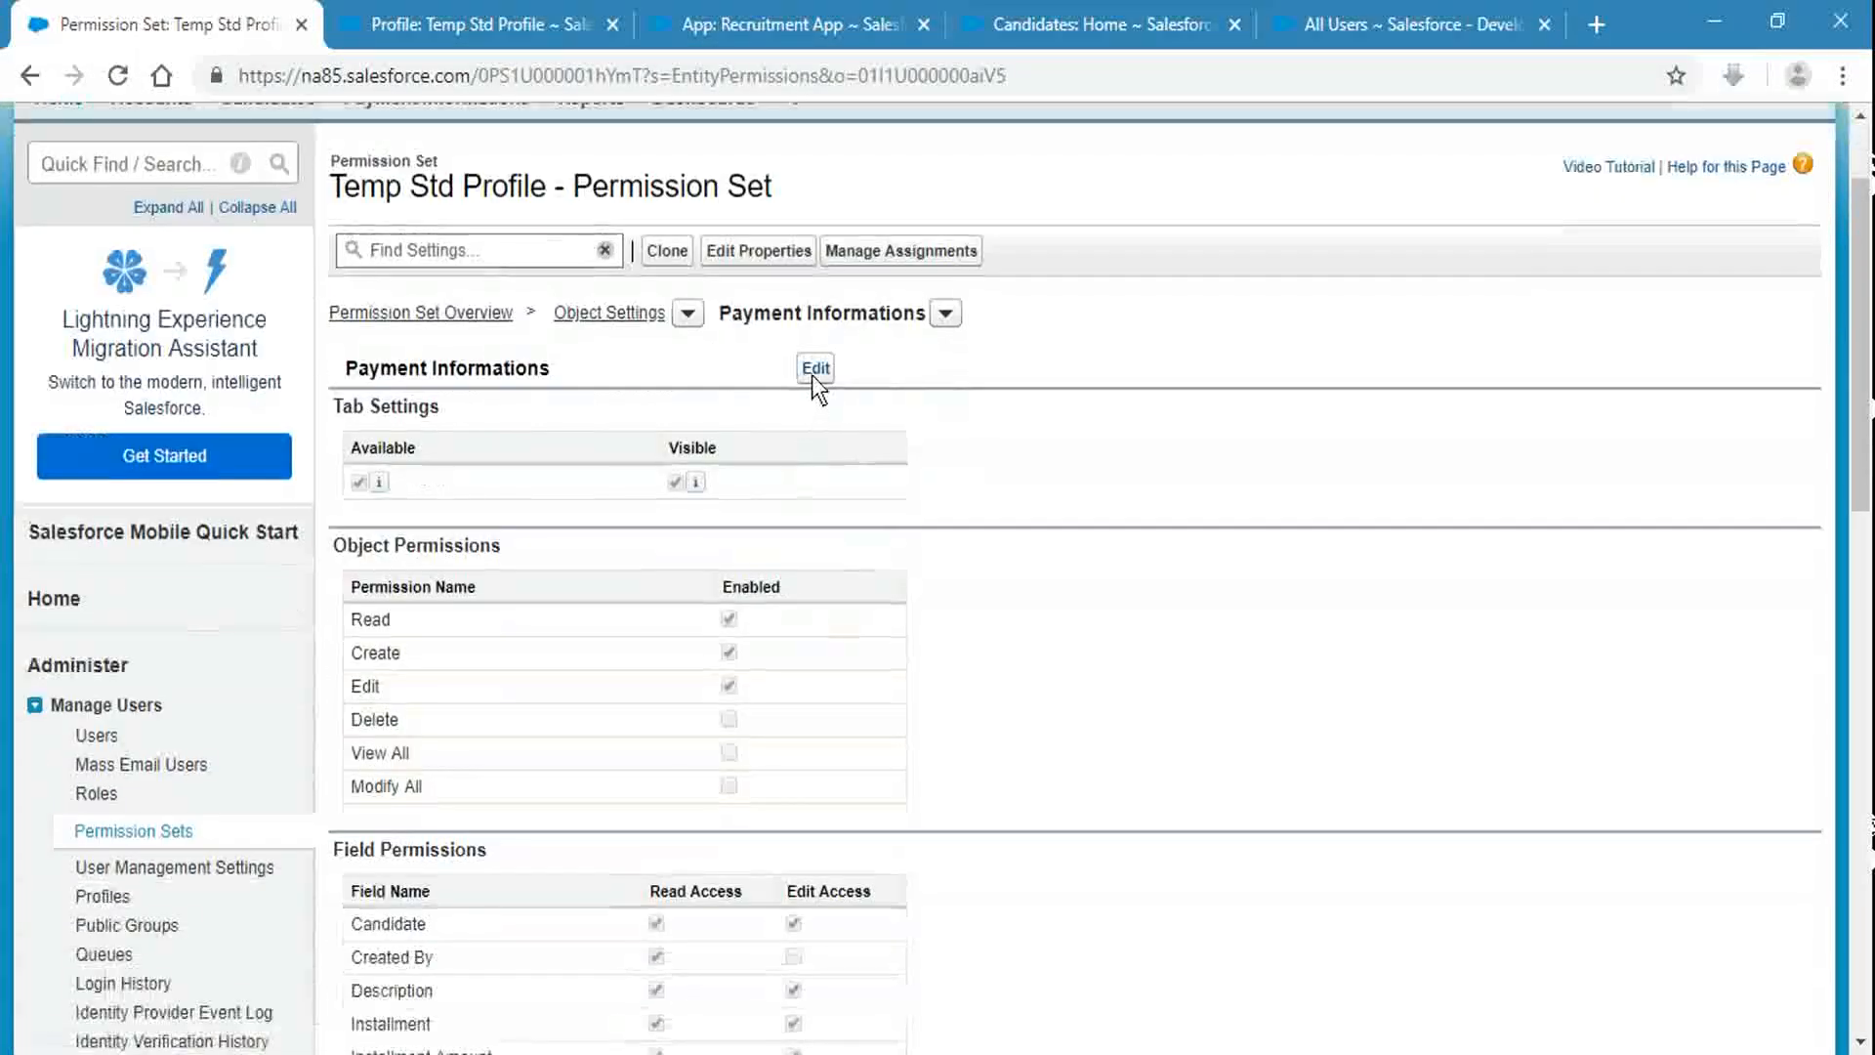
pyautogui.click(812, 373)
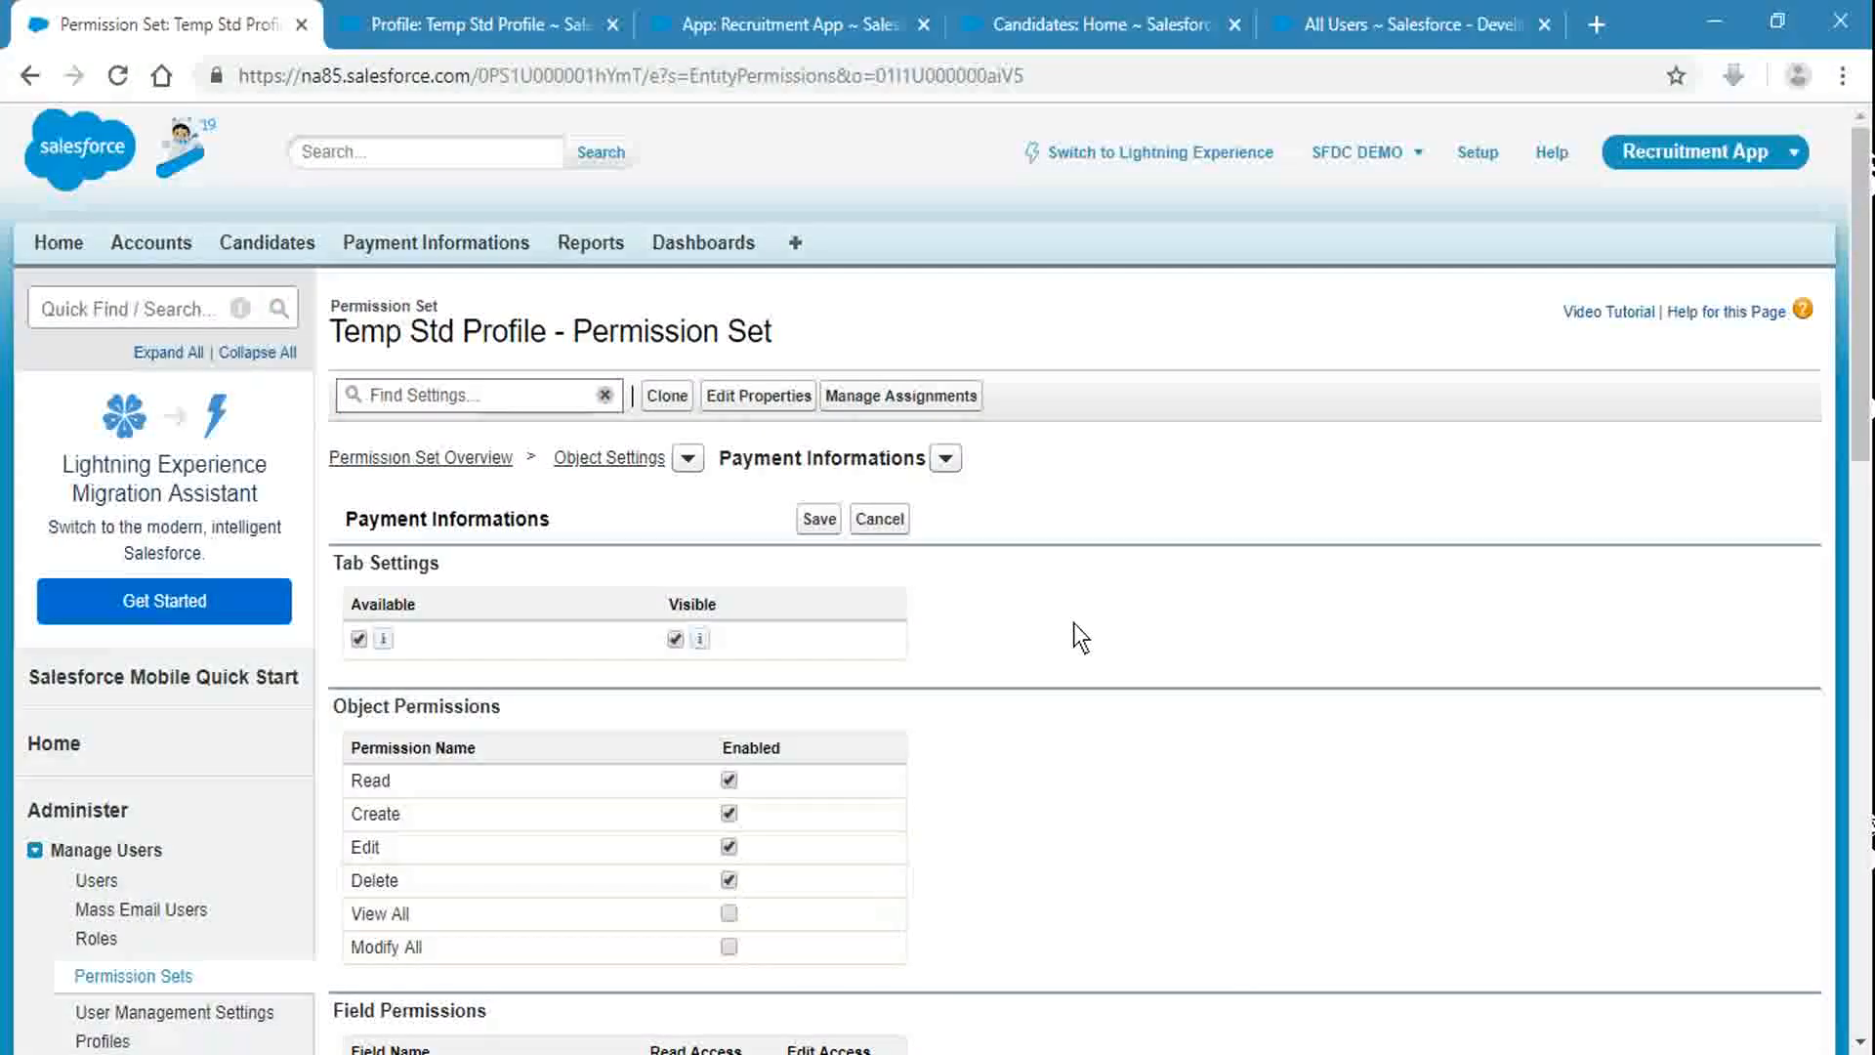
pyautogui.moveTo(383, 642)
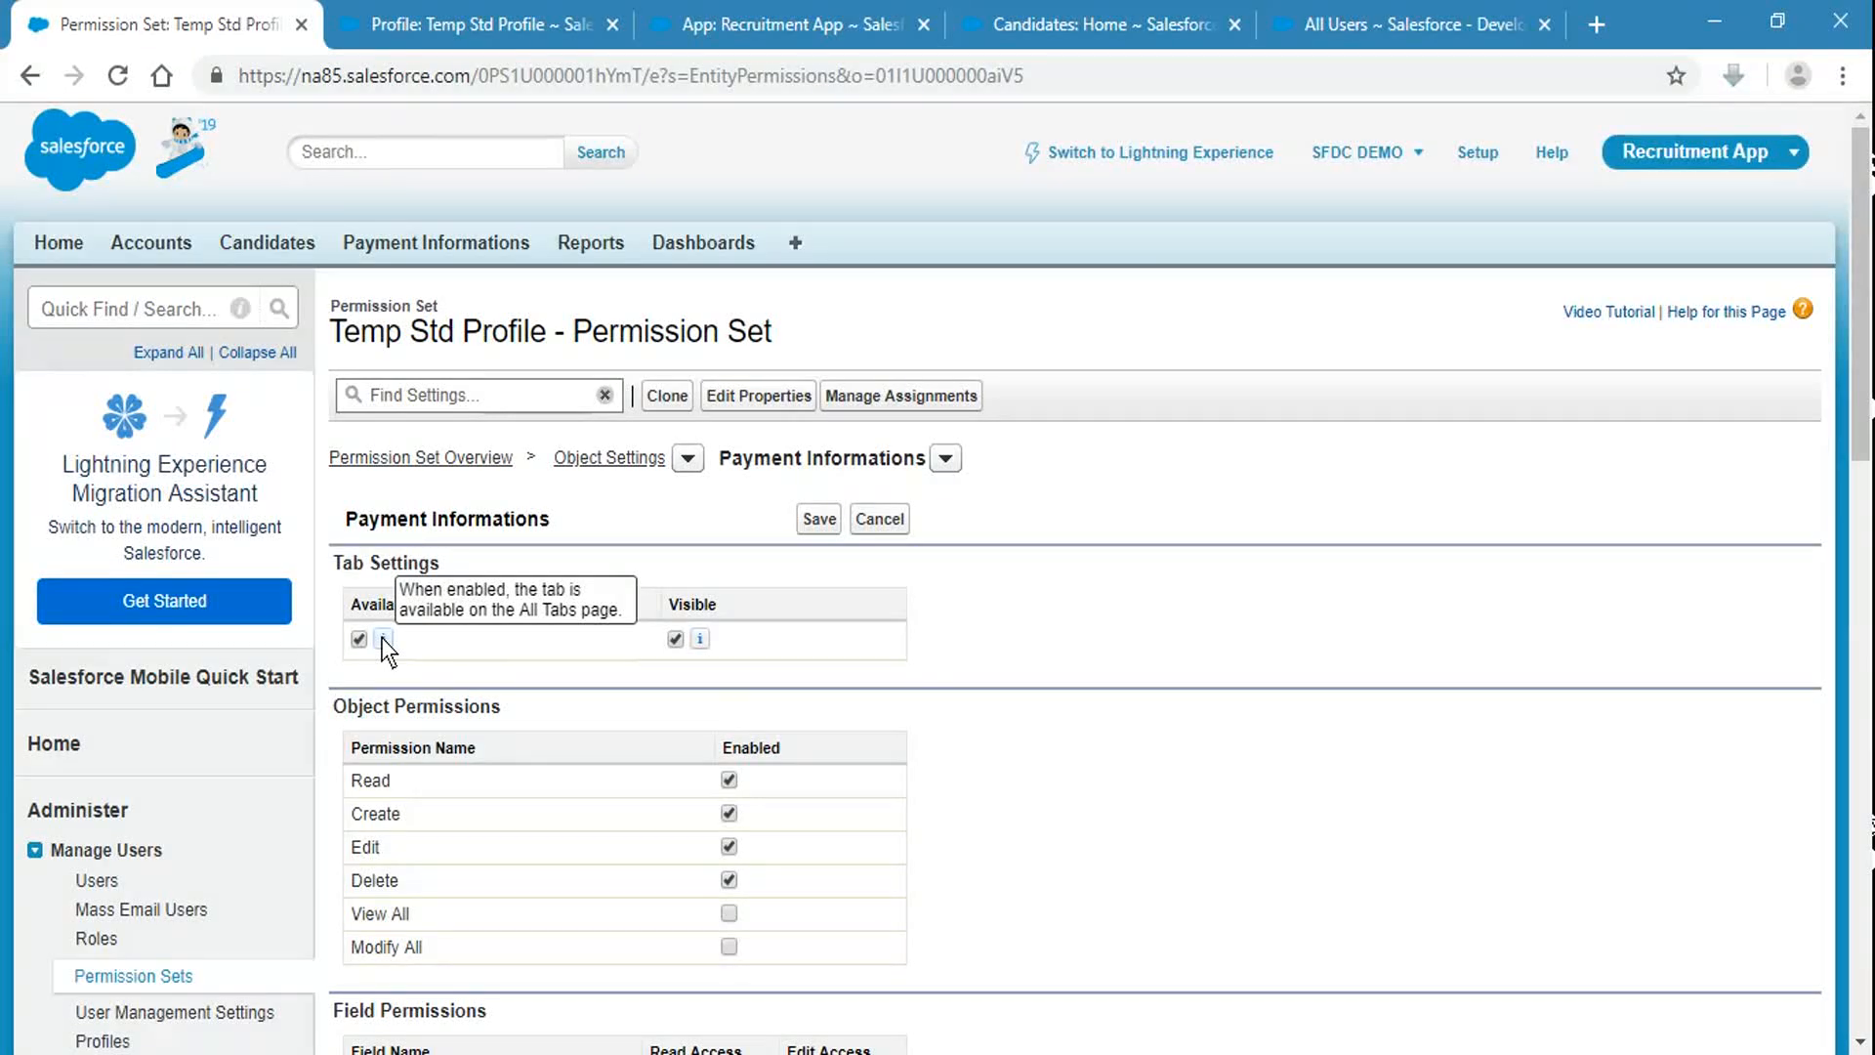
pyautogui.moveTo(699, 641)
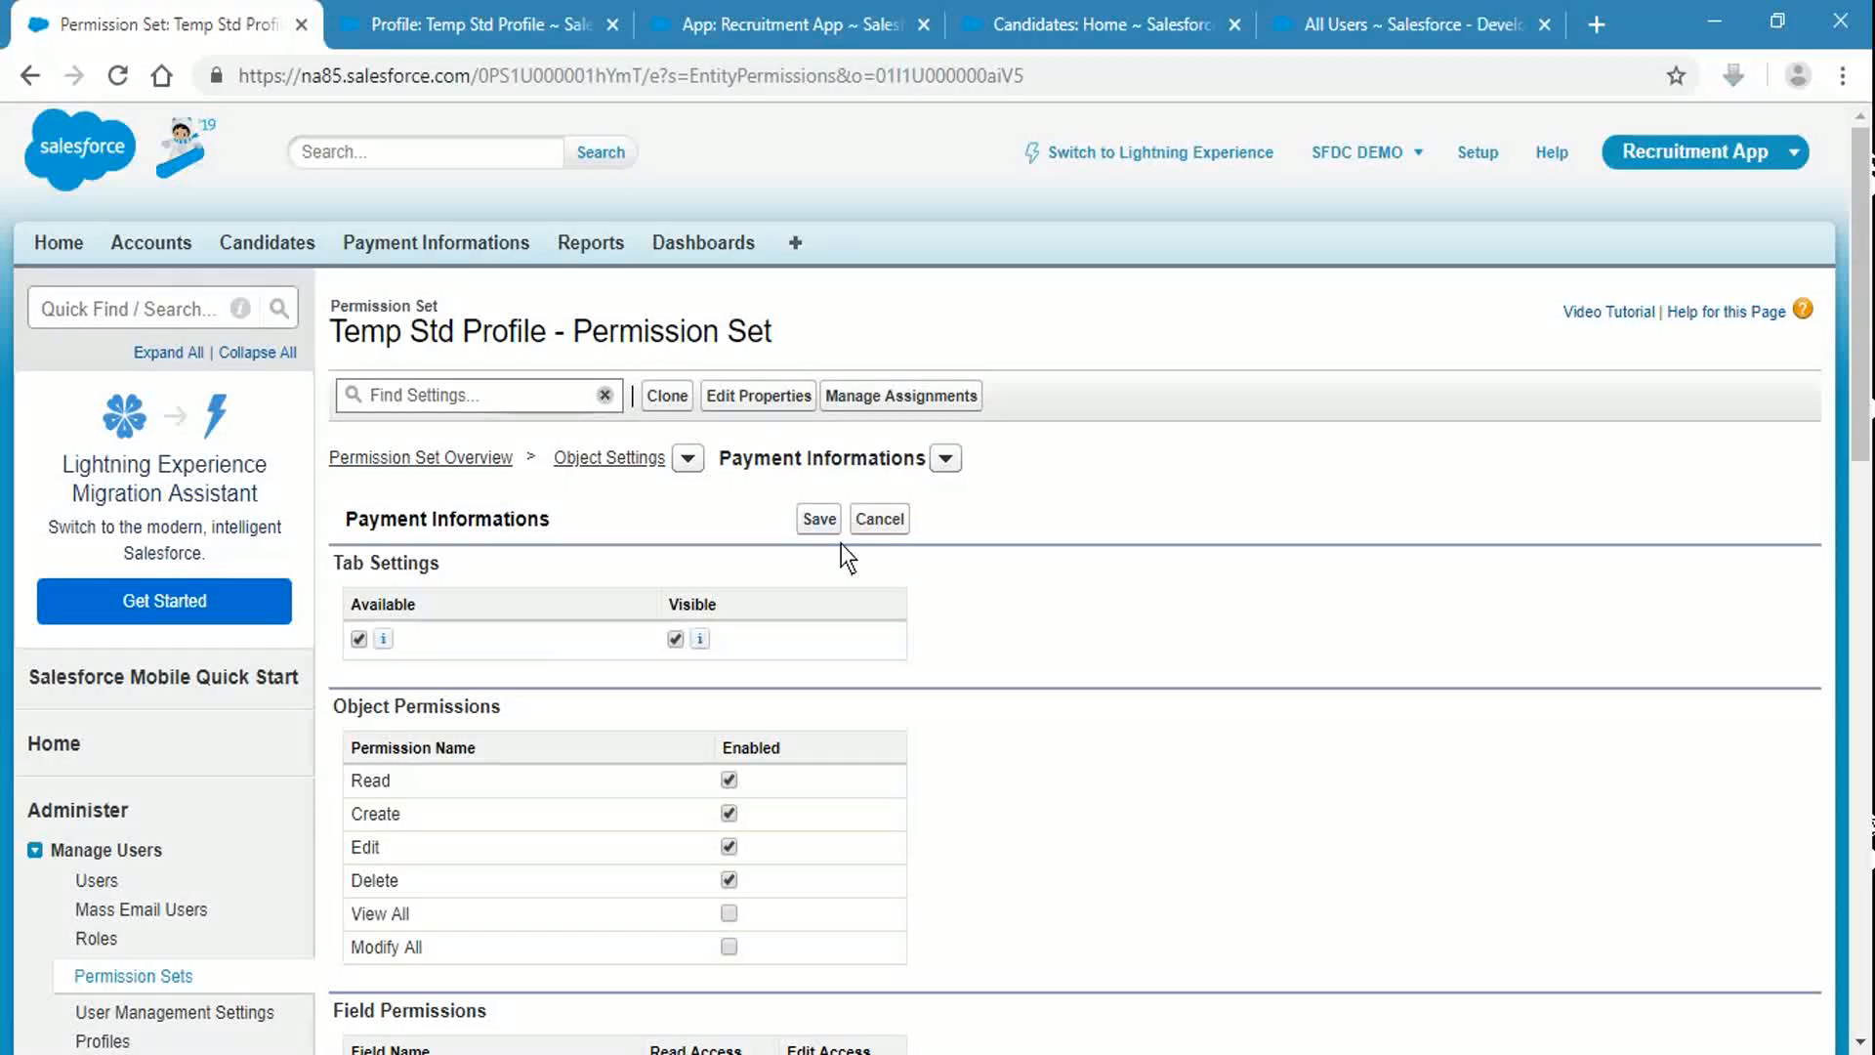
pyautogui.click(821, 518)
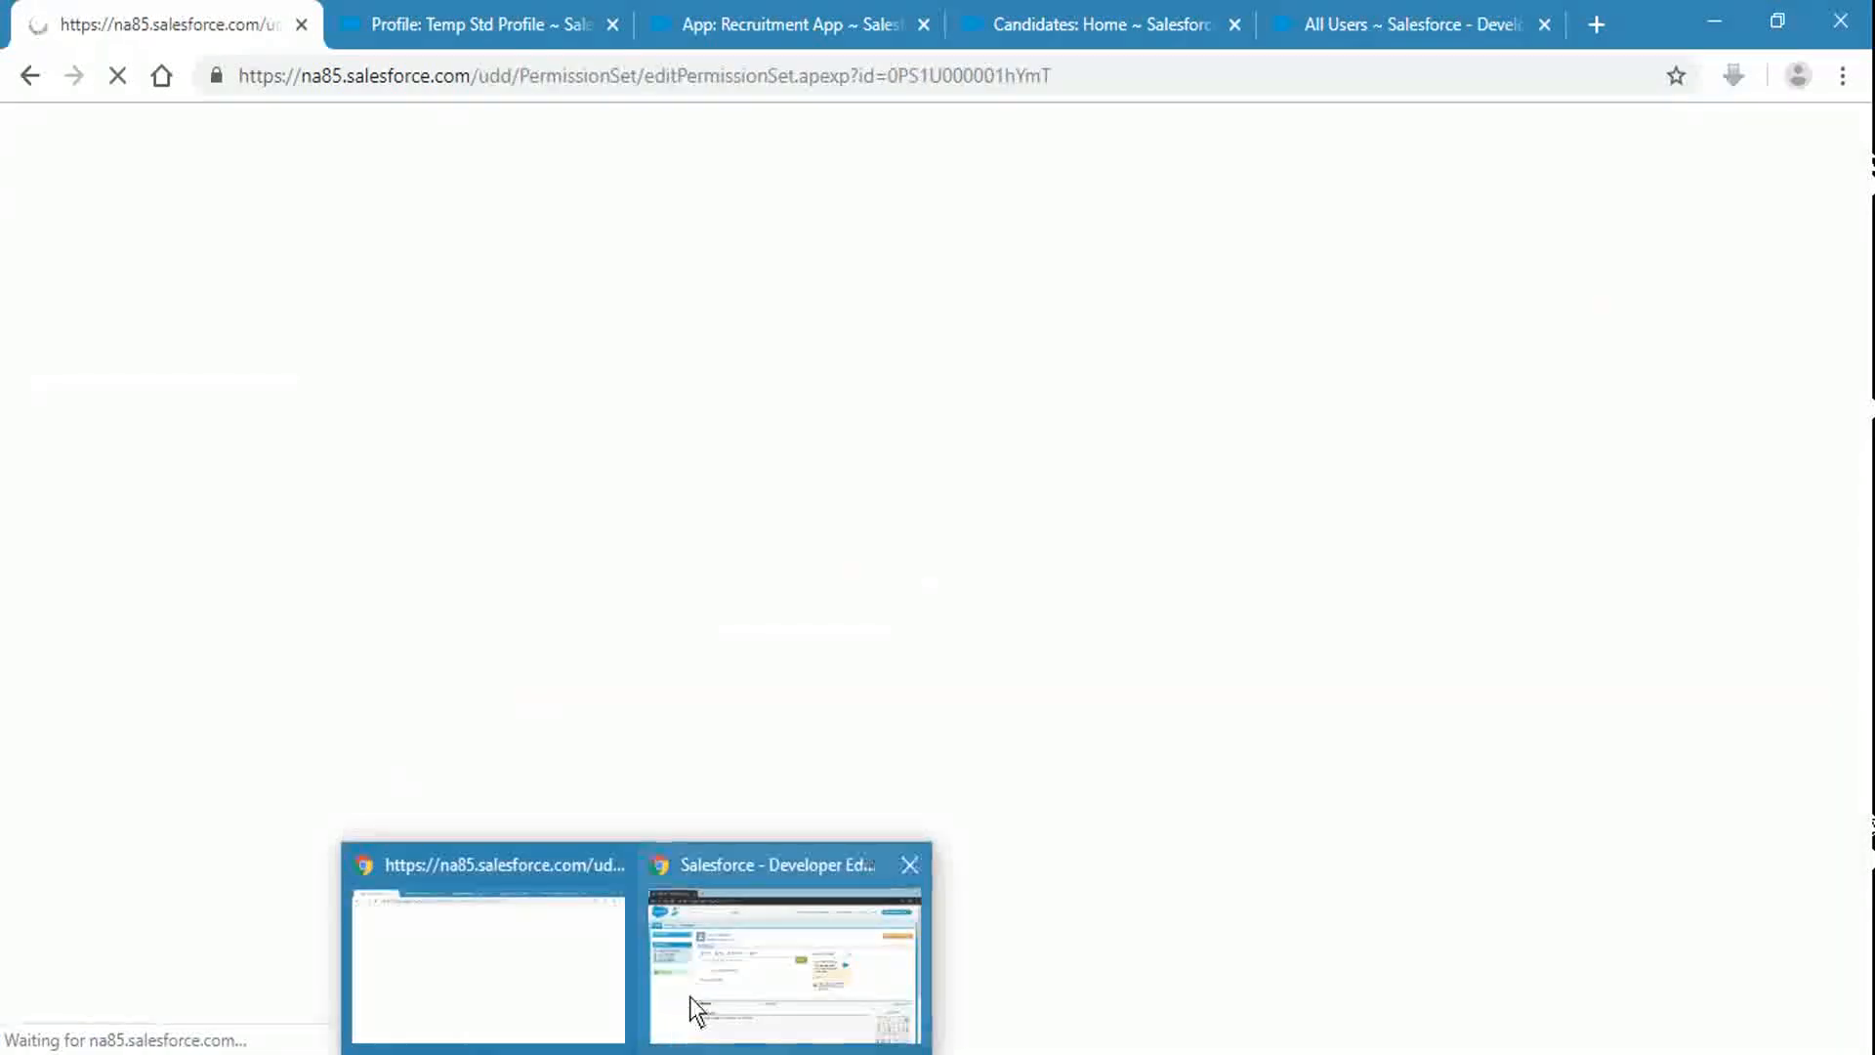
# Check and reload the test user's All Tabs list, then return to the permission set window
pyautogui.click(695, 1005)
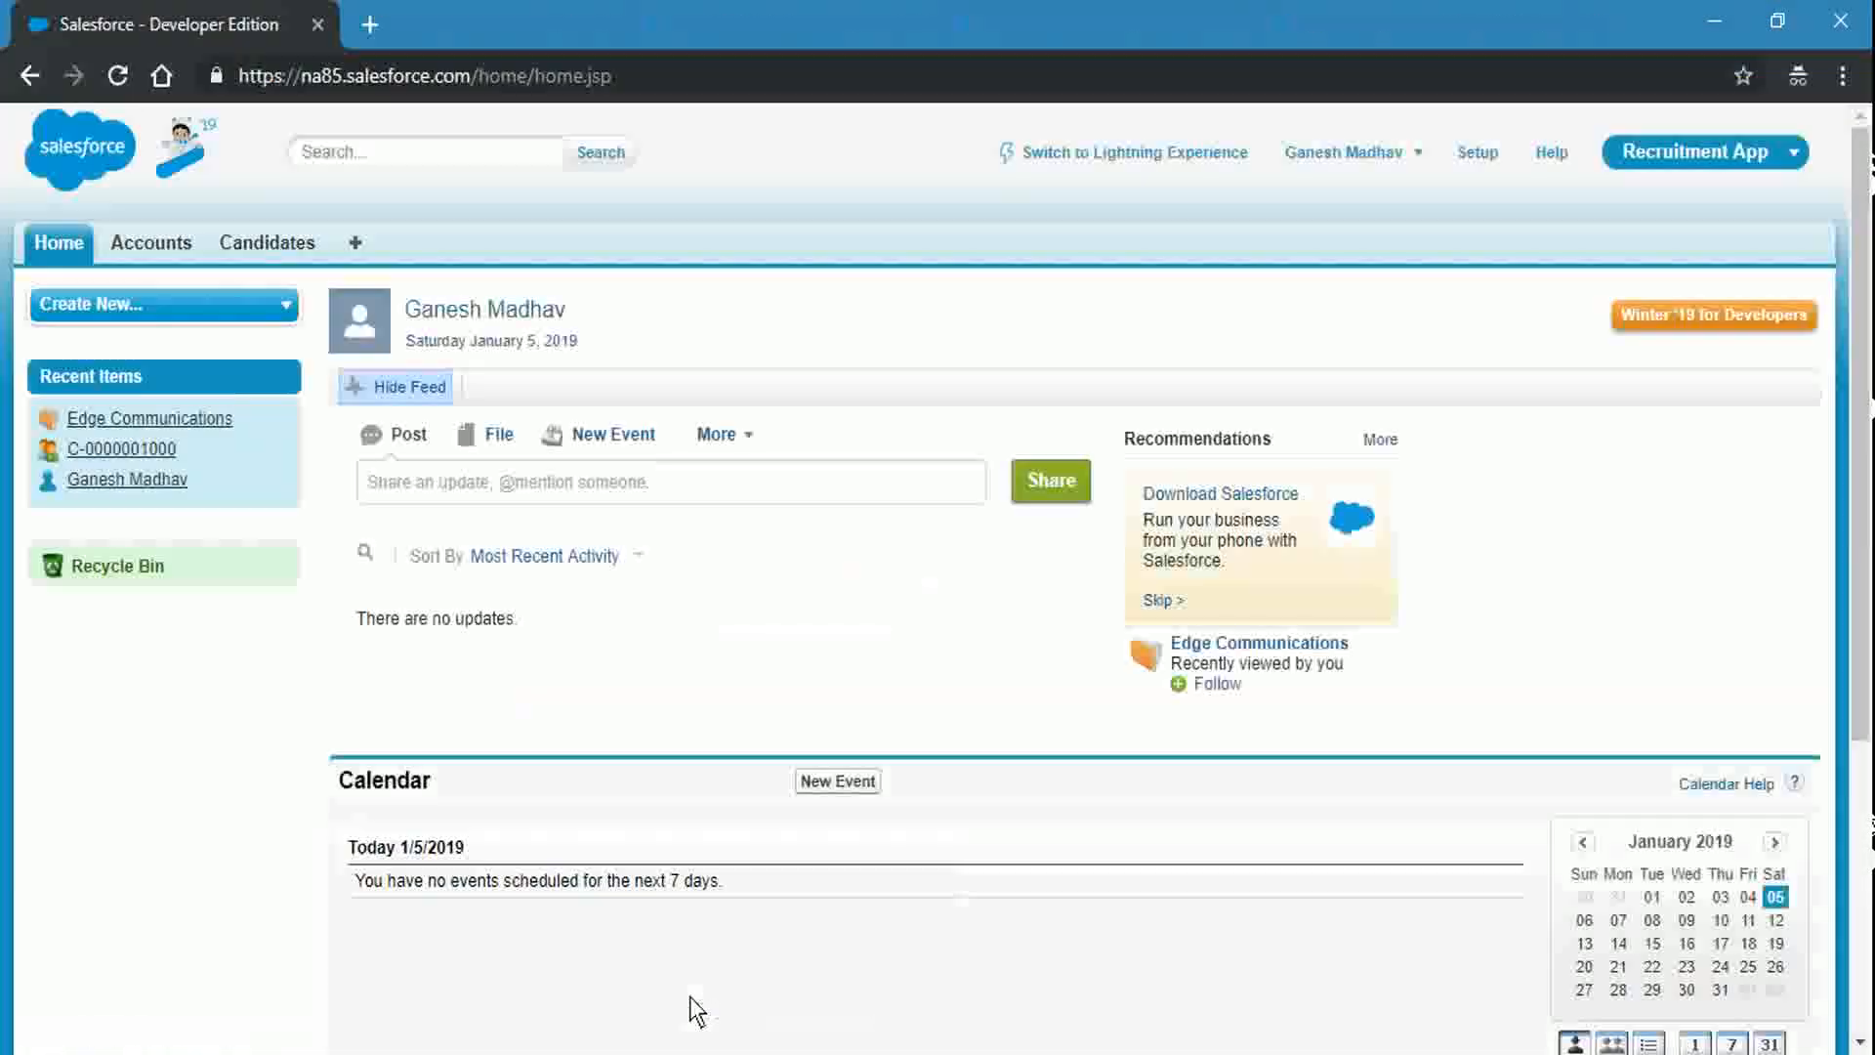
pyautogui.click(367, 255)
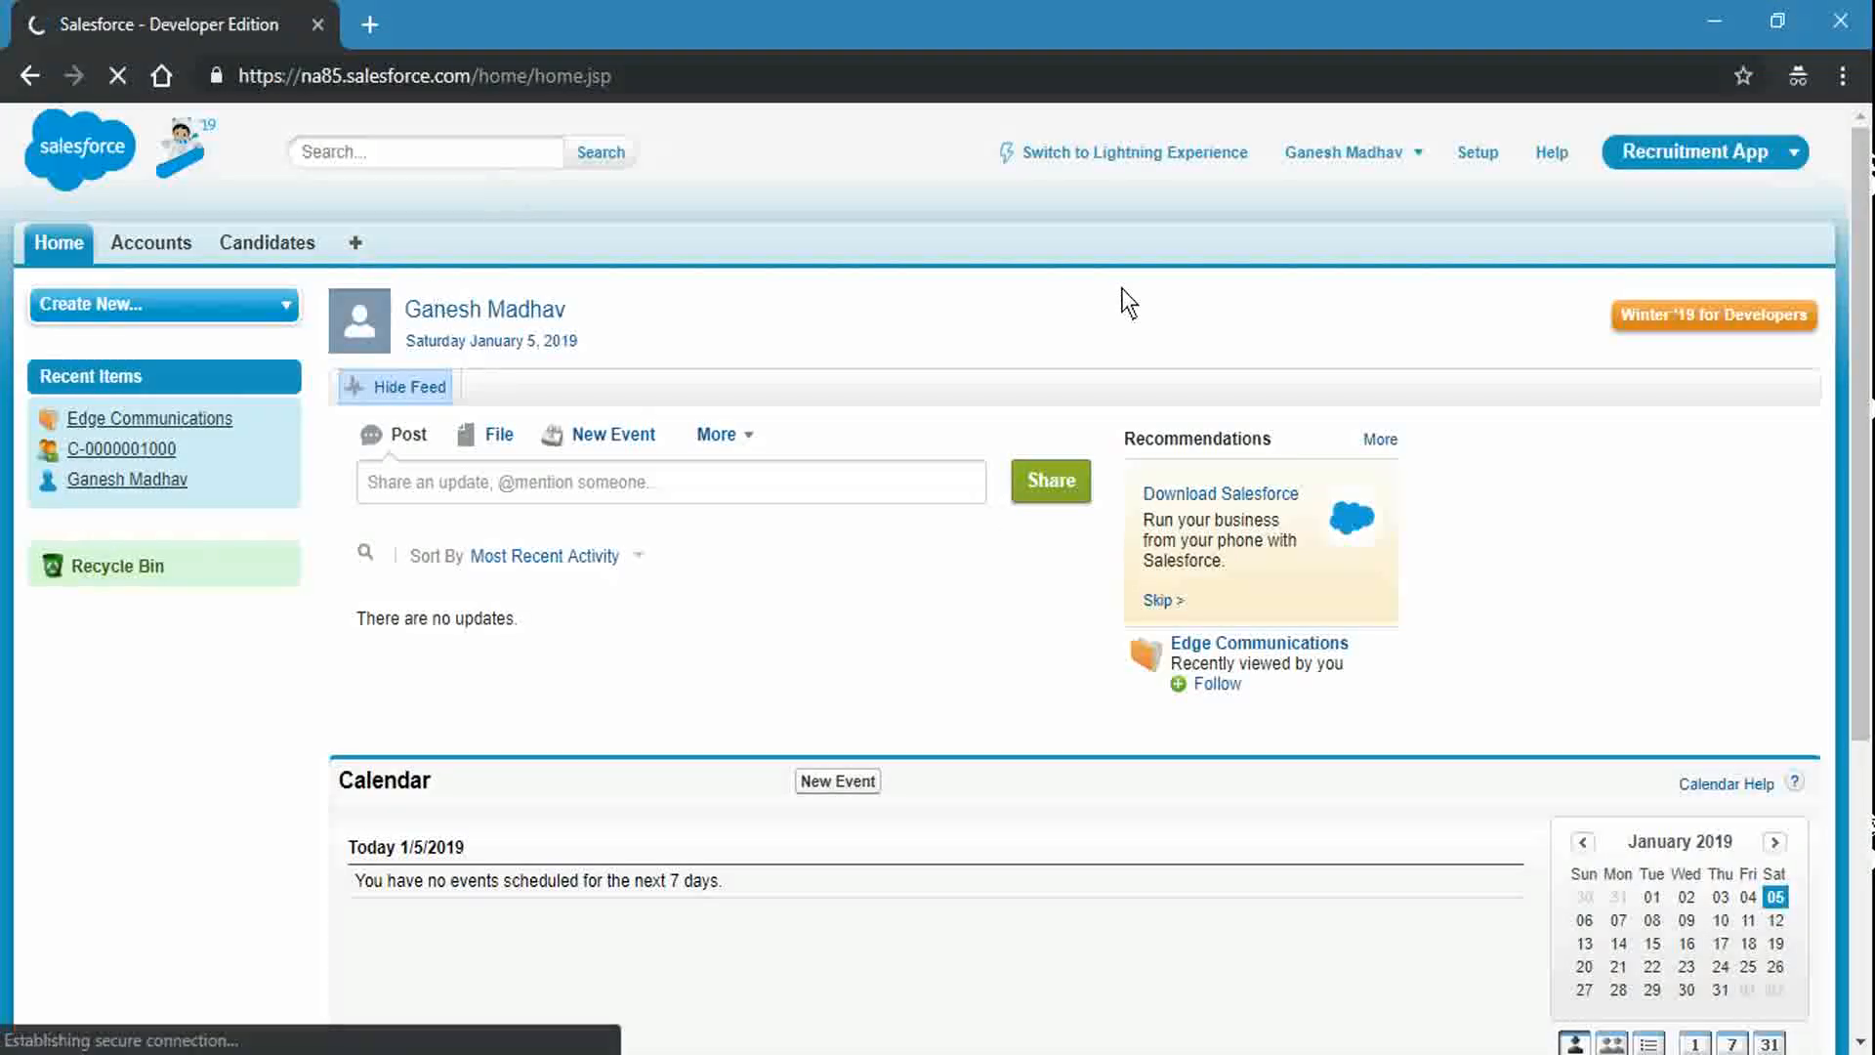
pyautogui.scroll(-2, 1401, 590)
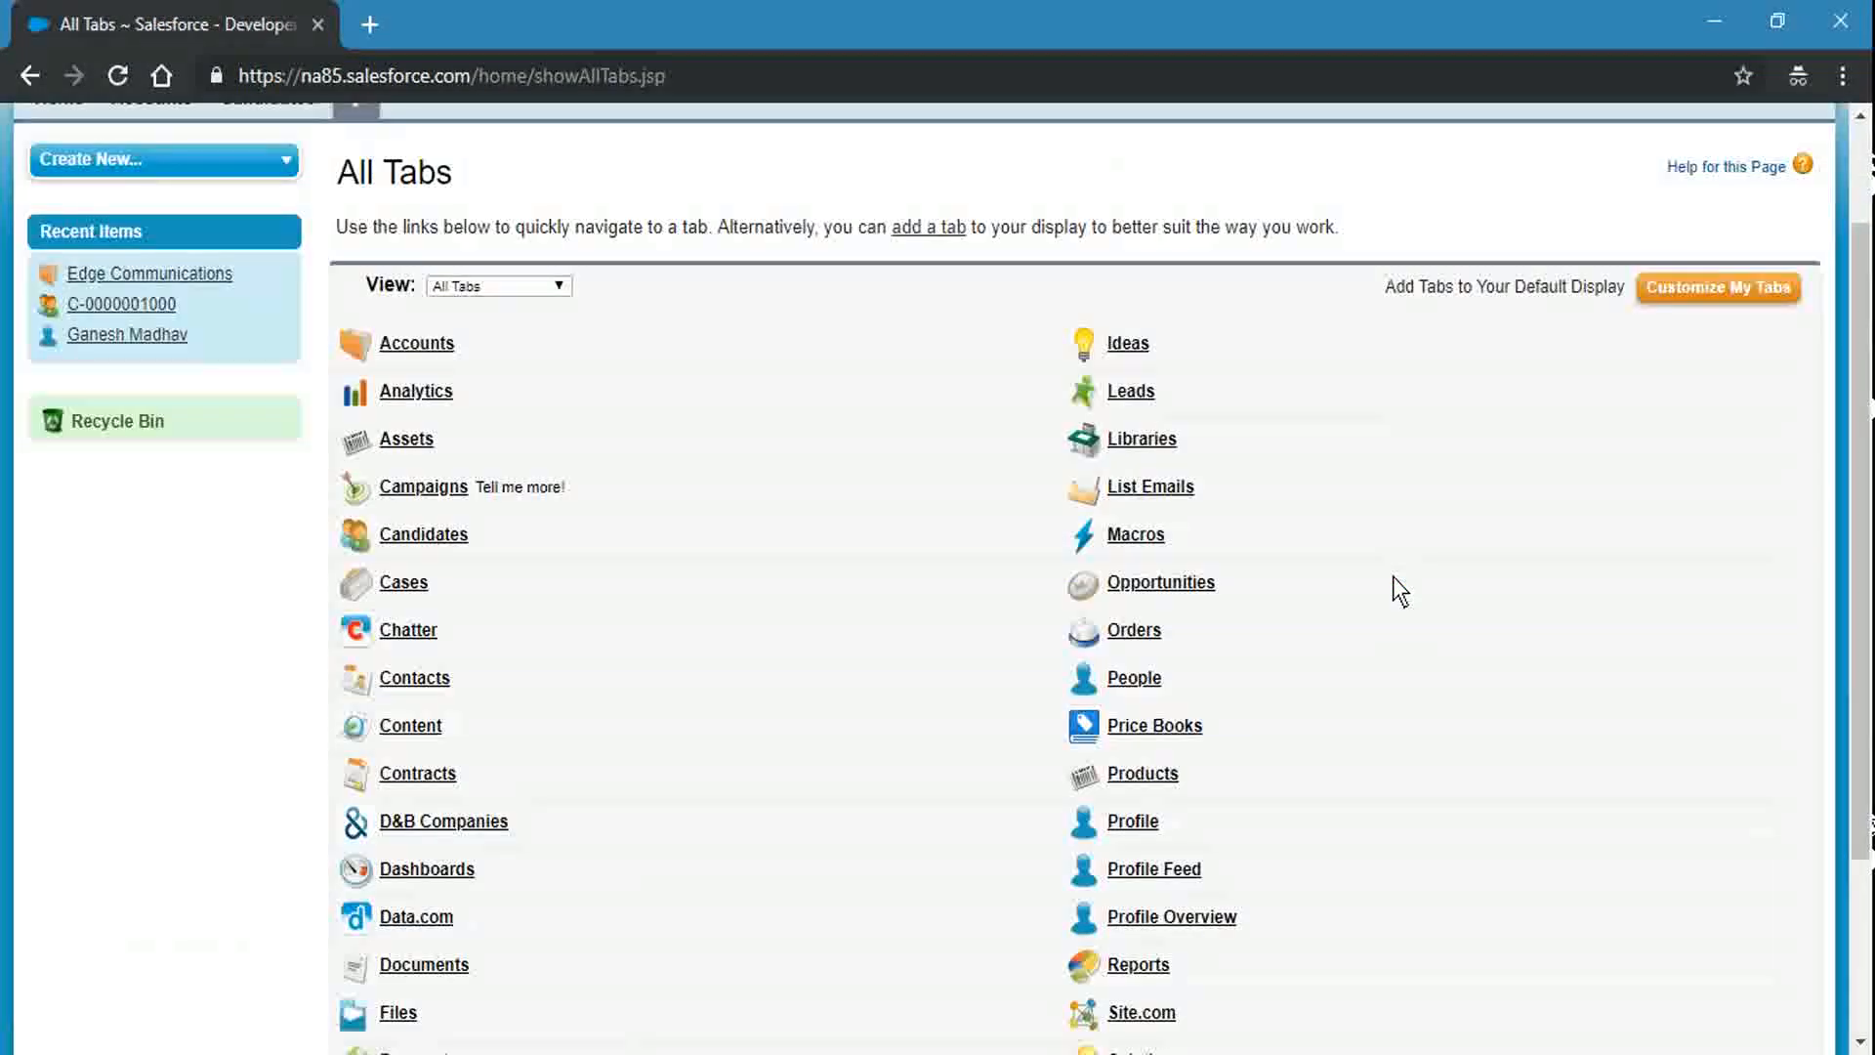
pyautogui.scroll(-3, 1317, 740)
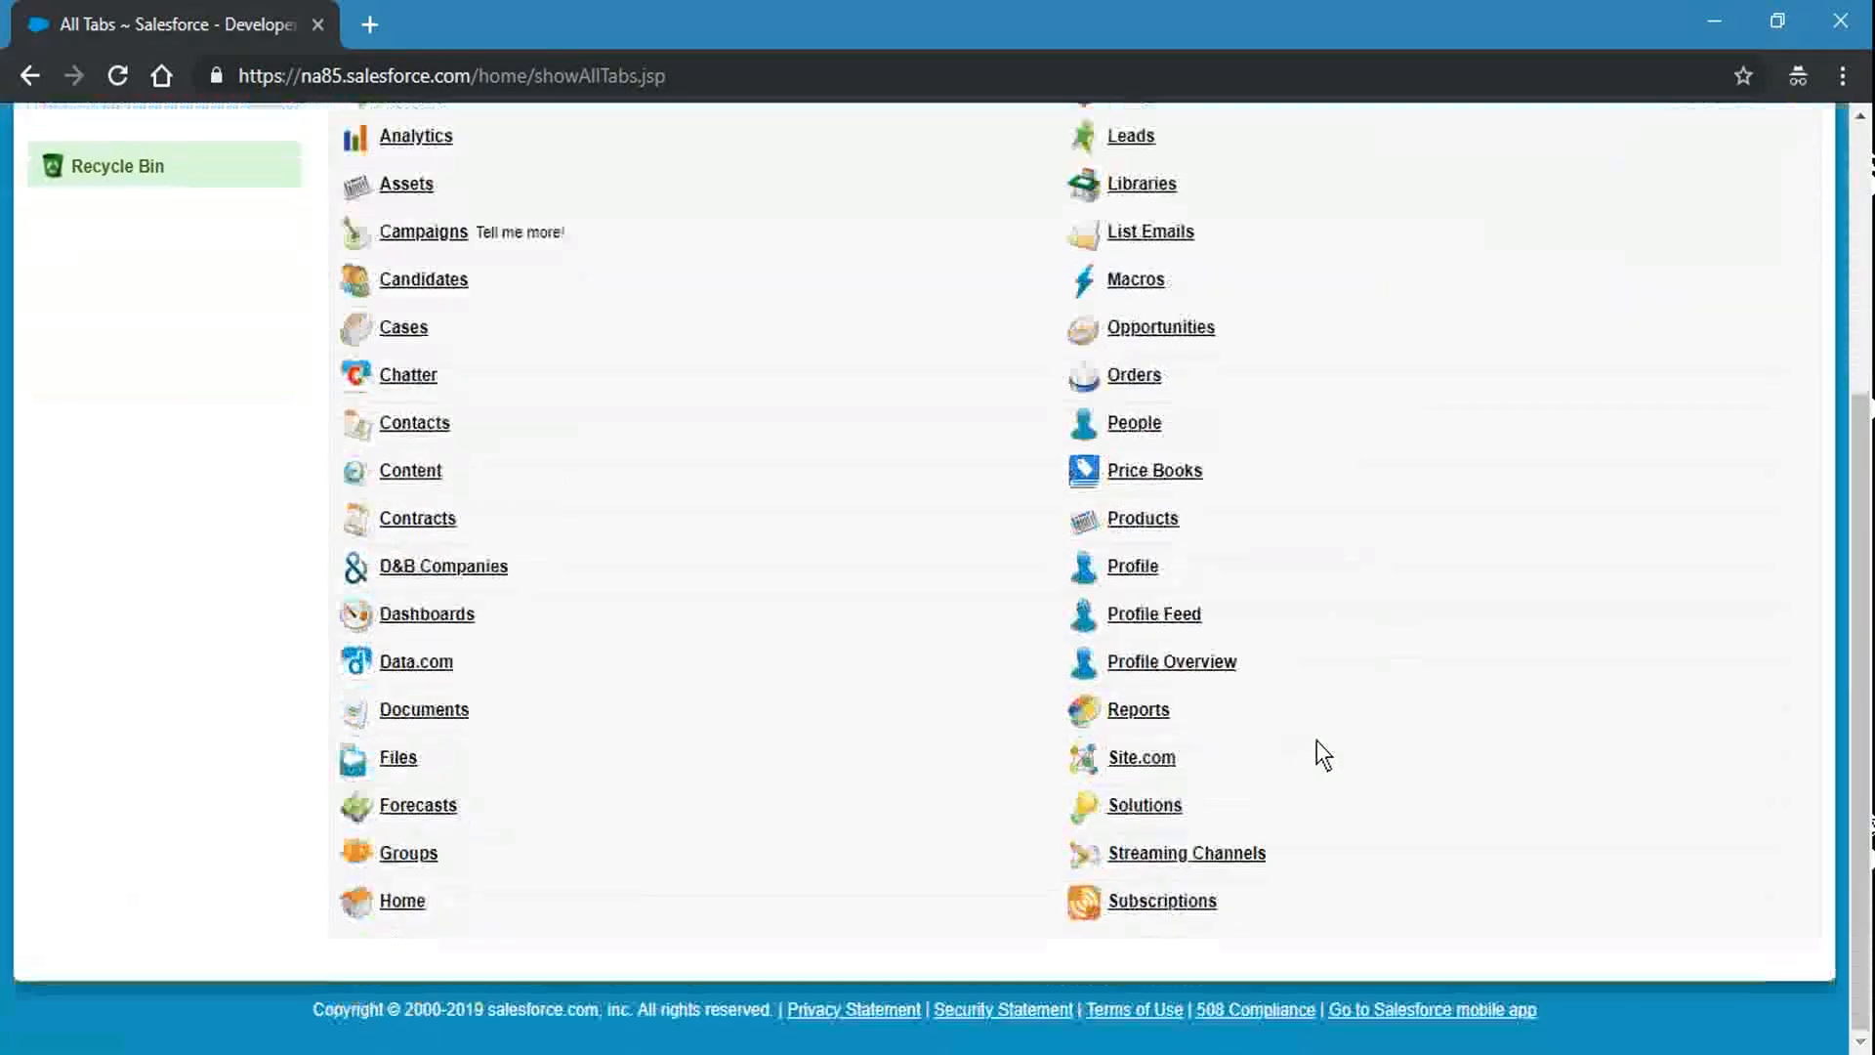
pyautogui.scroll(3, 1133, 672)
pyautogui.scroll(1, 1136, 672)
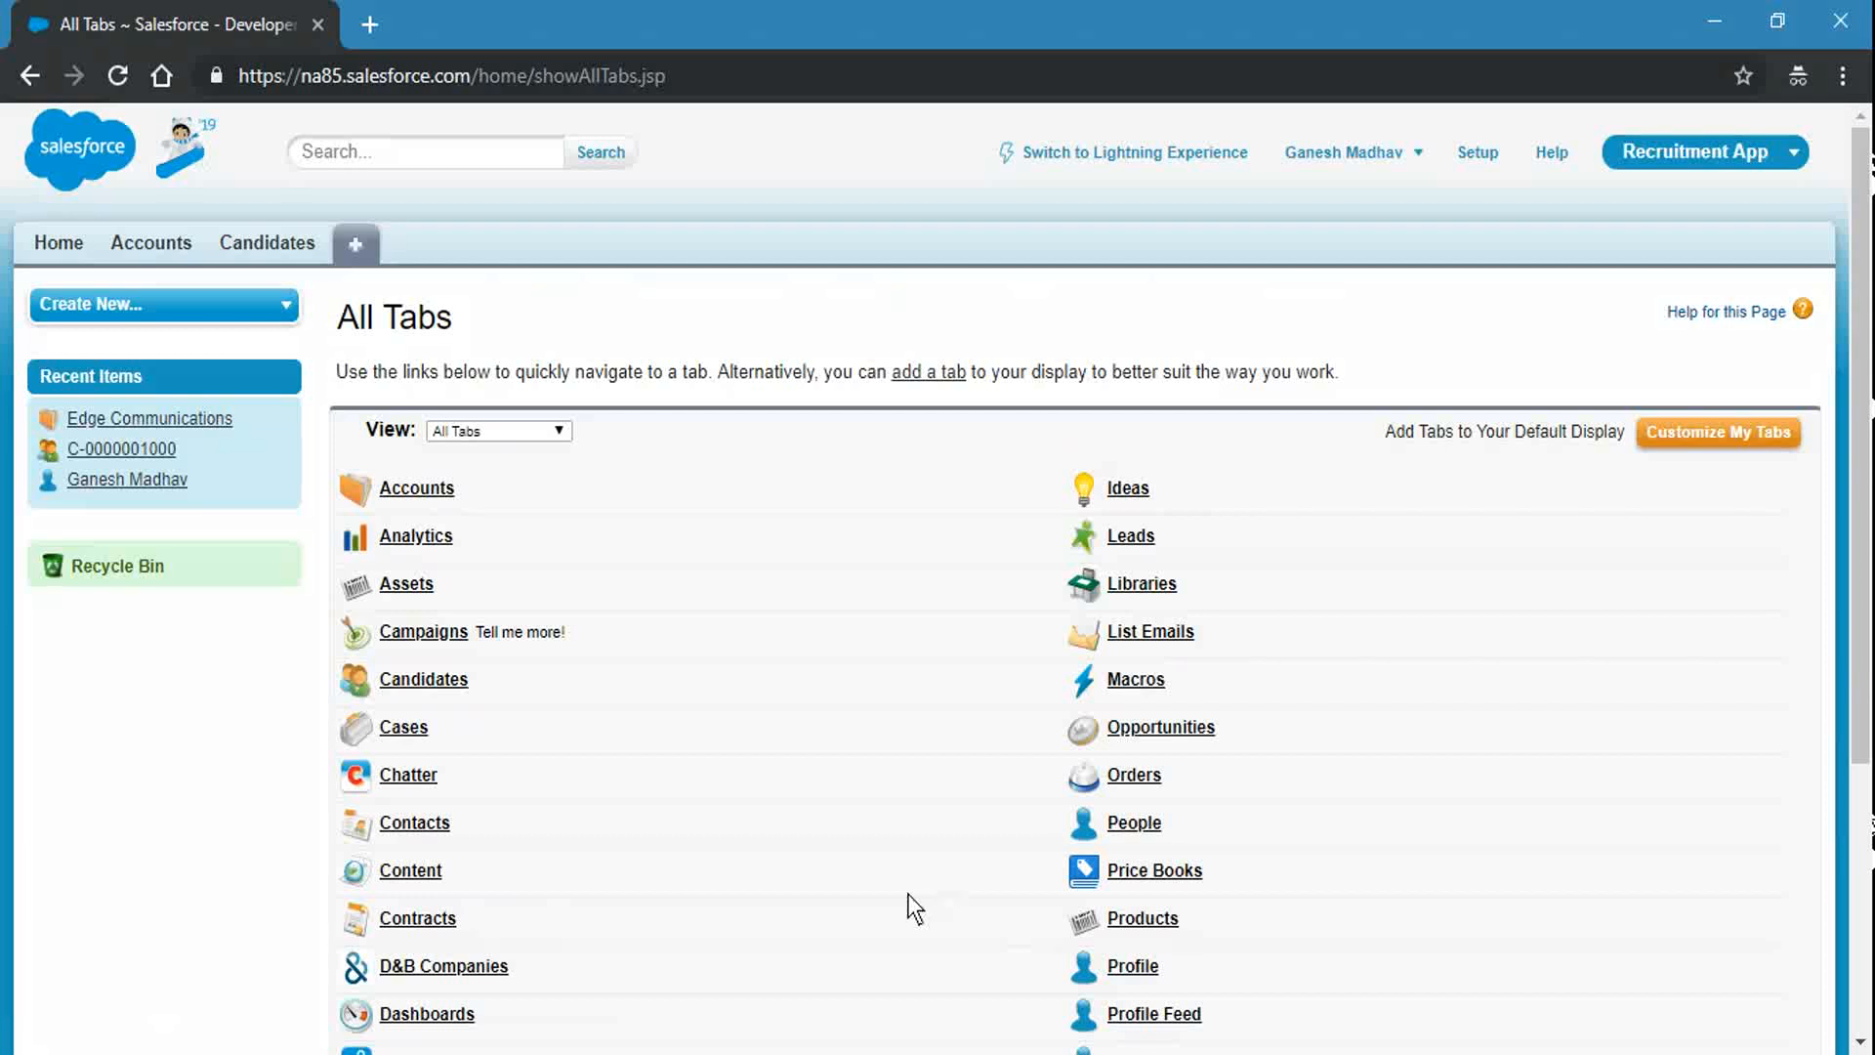
pyautogui.click(658, 69)
pyautogui.press('Return')
pyautogui.scroll(-4, 971, 758)
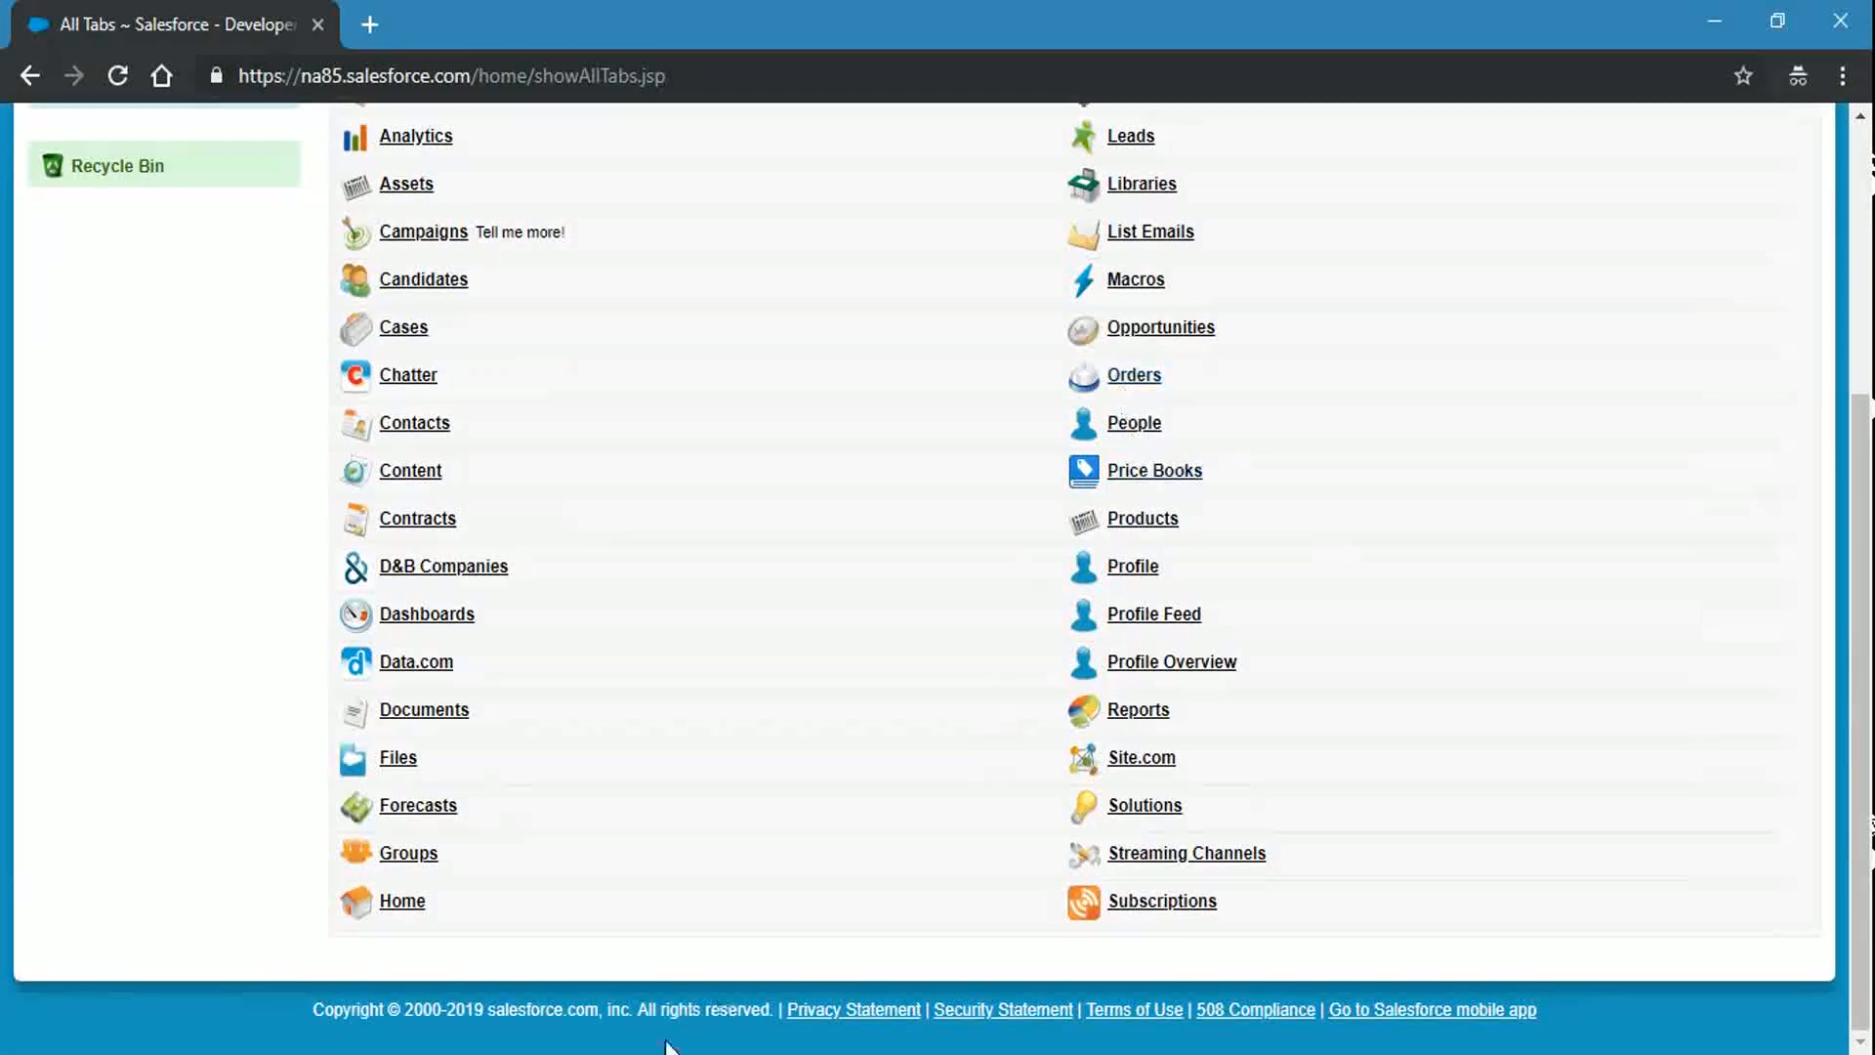
pyautogui.click(494, 983)
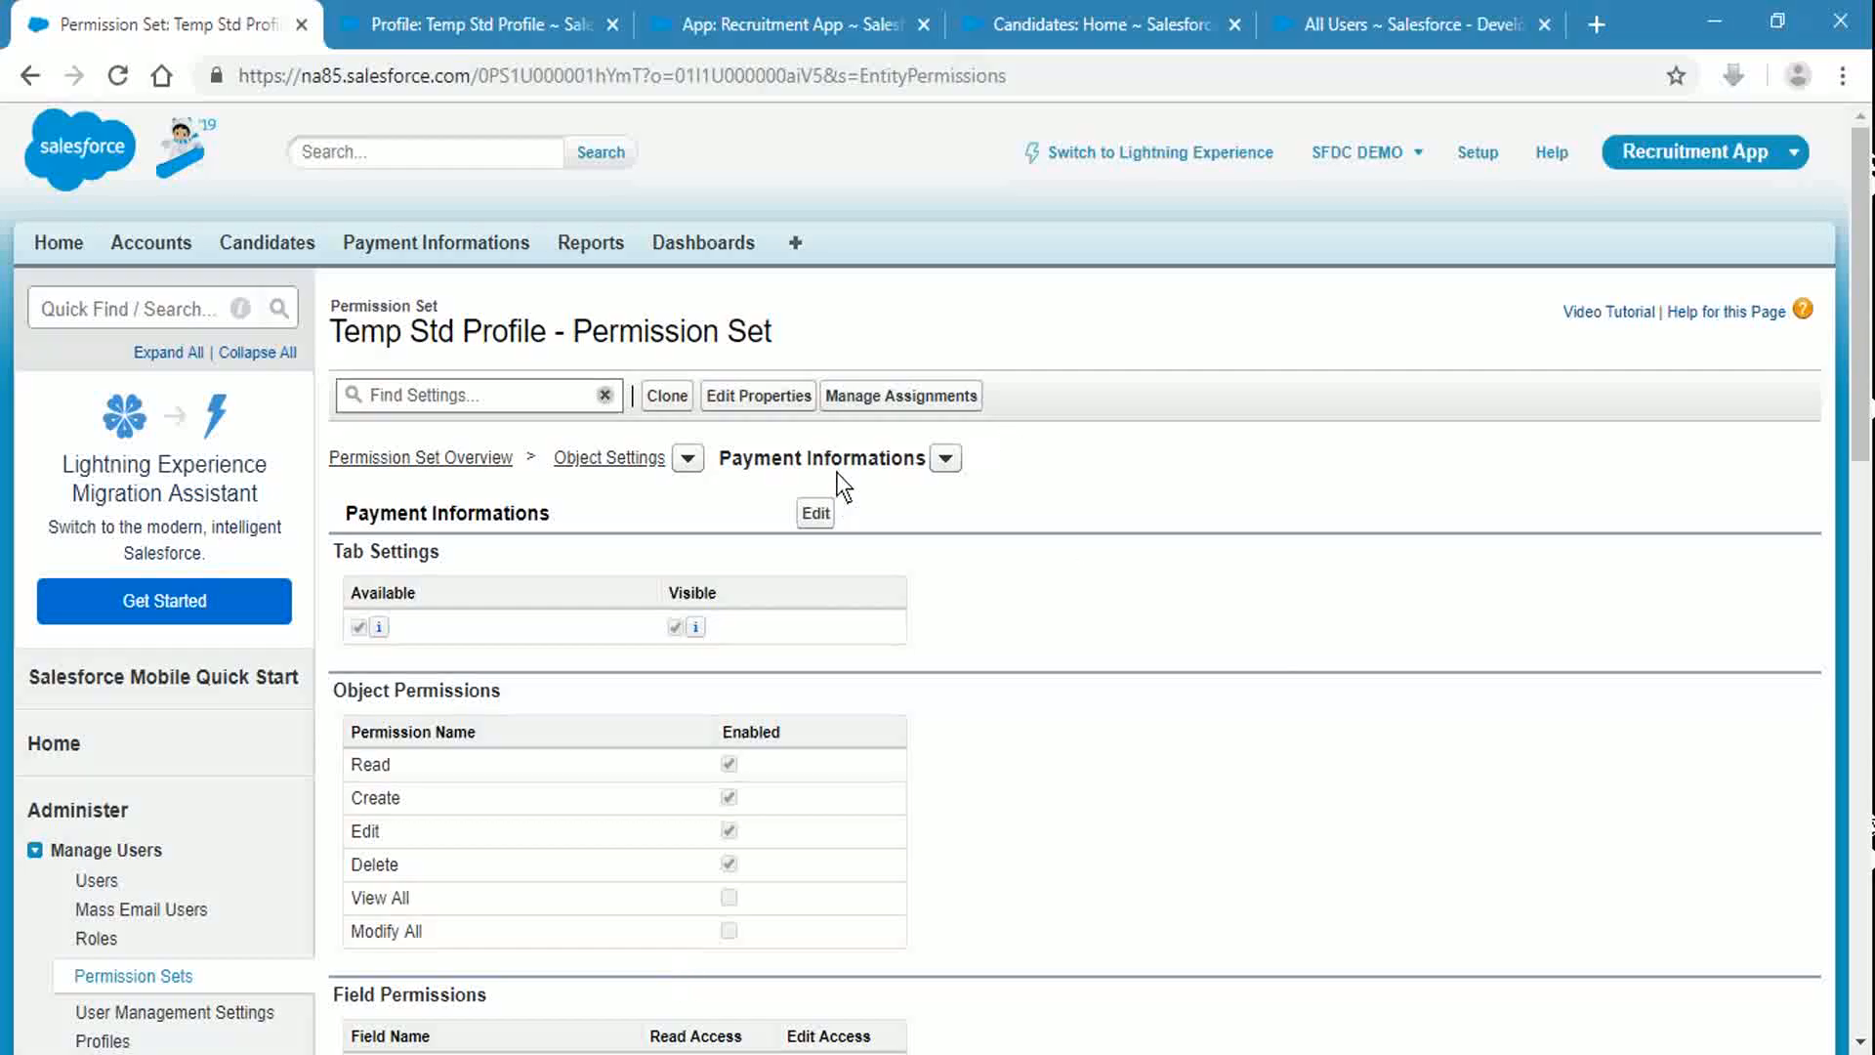
# Review the Object Settings list showing Payment Informations' new access, then open Candidates
pyautogui.click(607, 459)
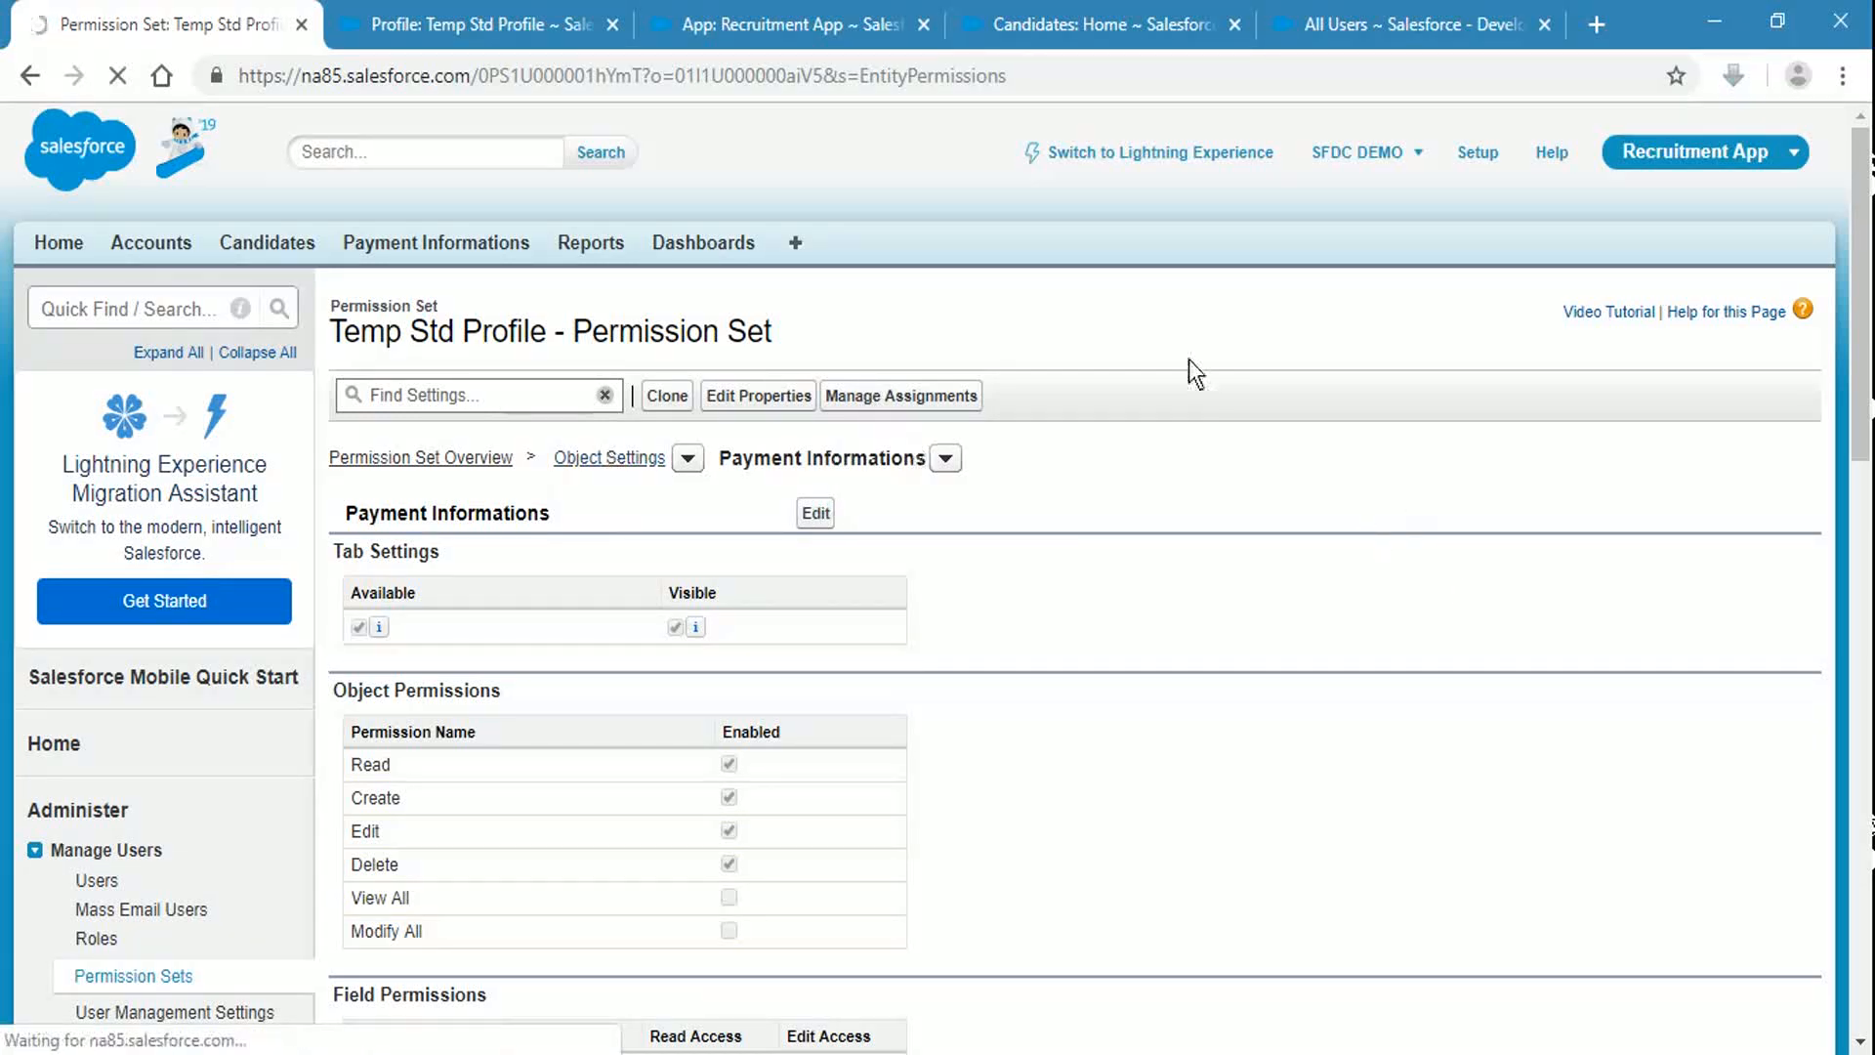
pyautogui.scroll(-5, 1236, 506)
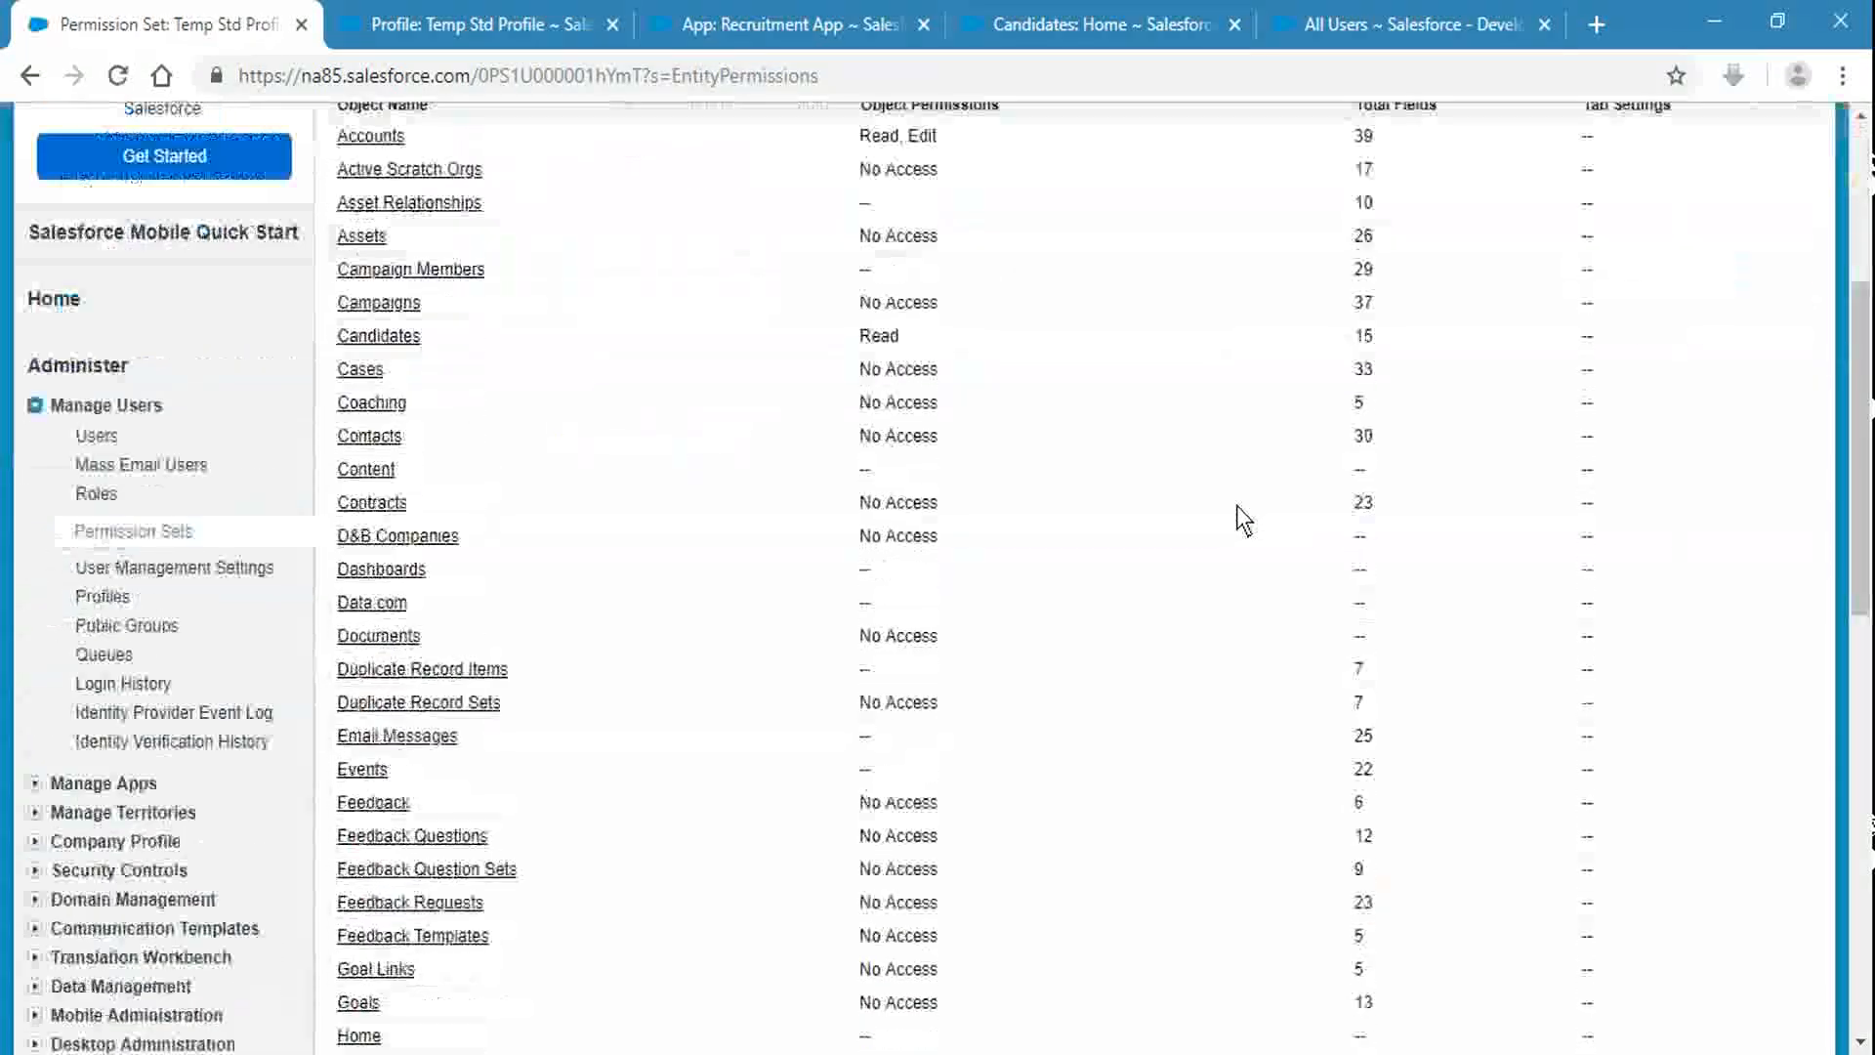
pyautogui.scroll(-10, 1237, 506)
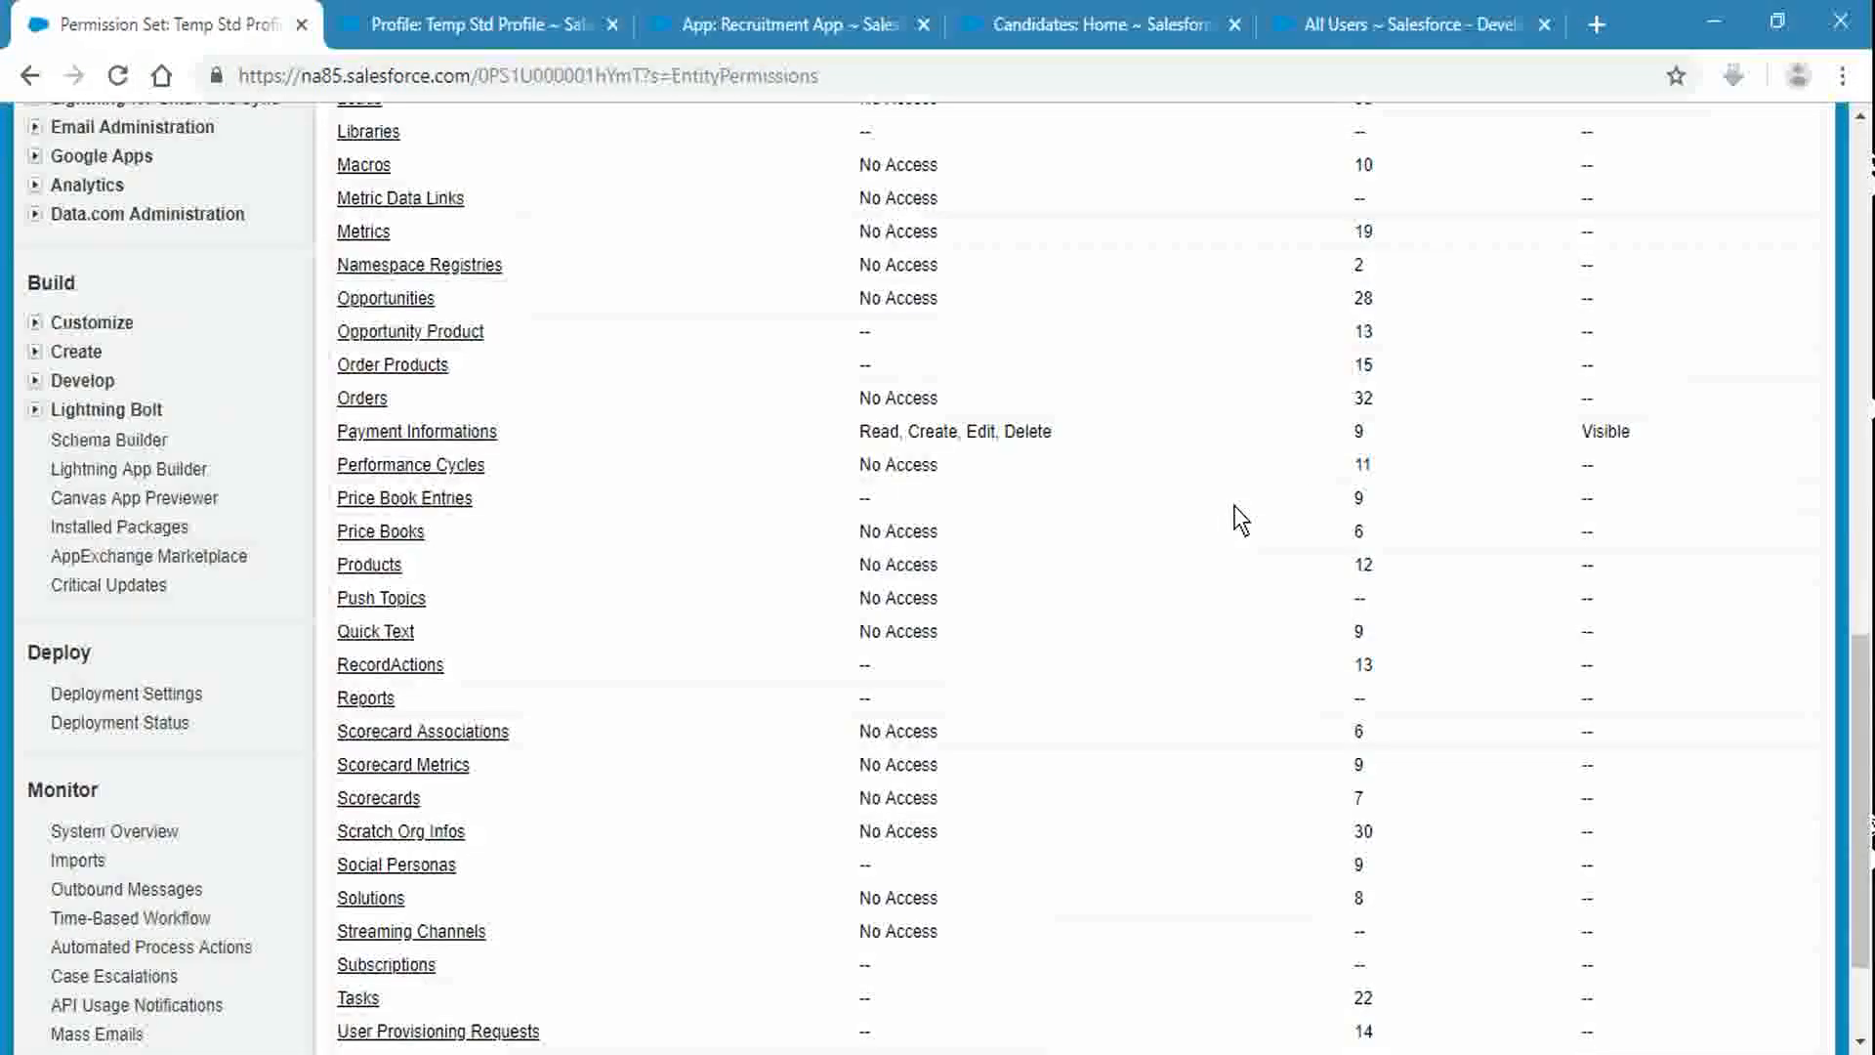
pyautogui.scroll(-3, 1185, 468)
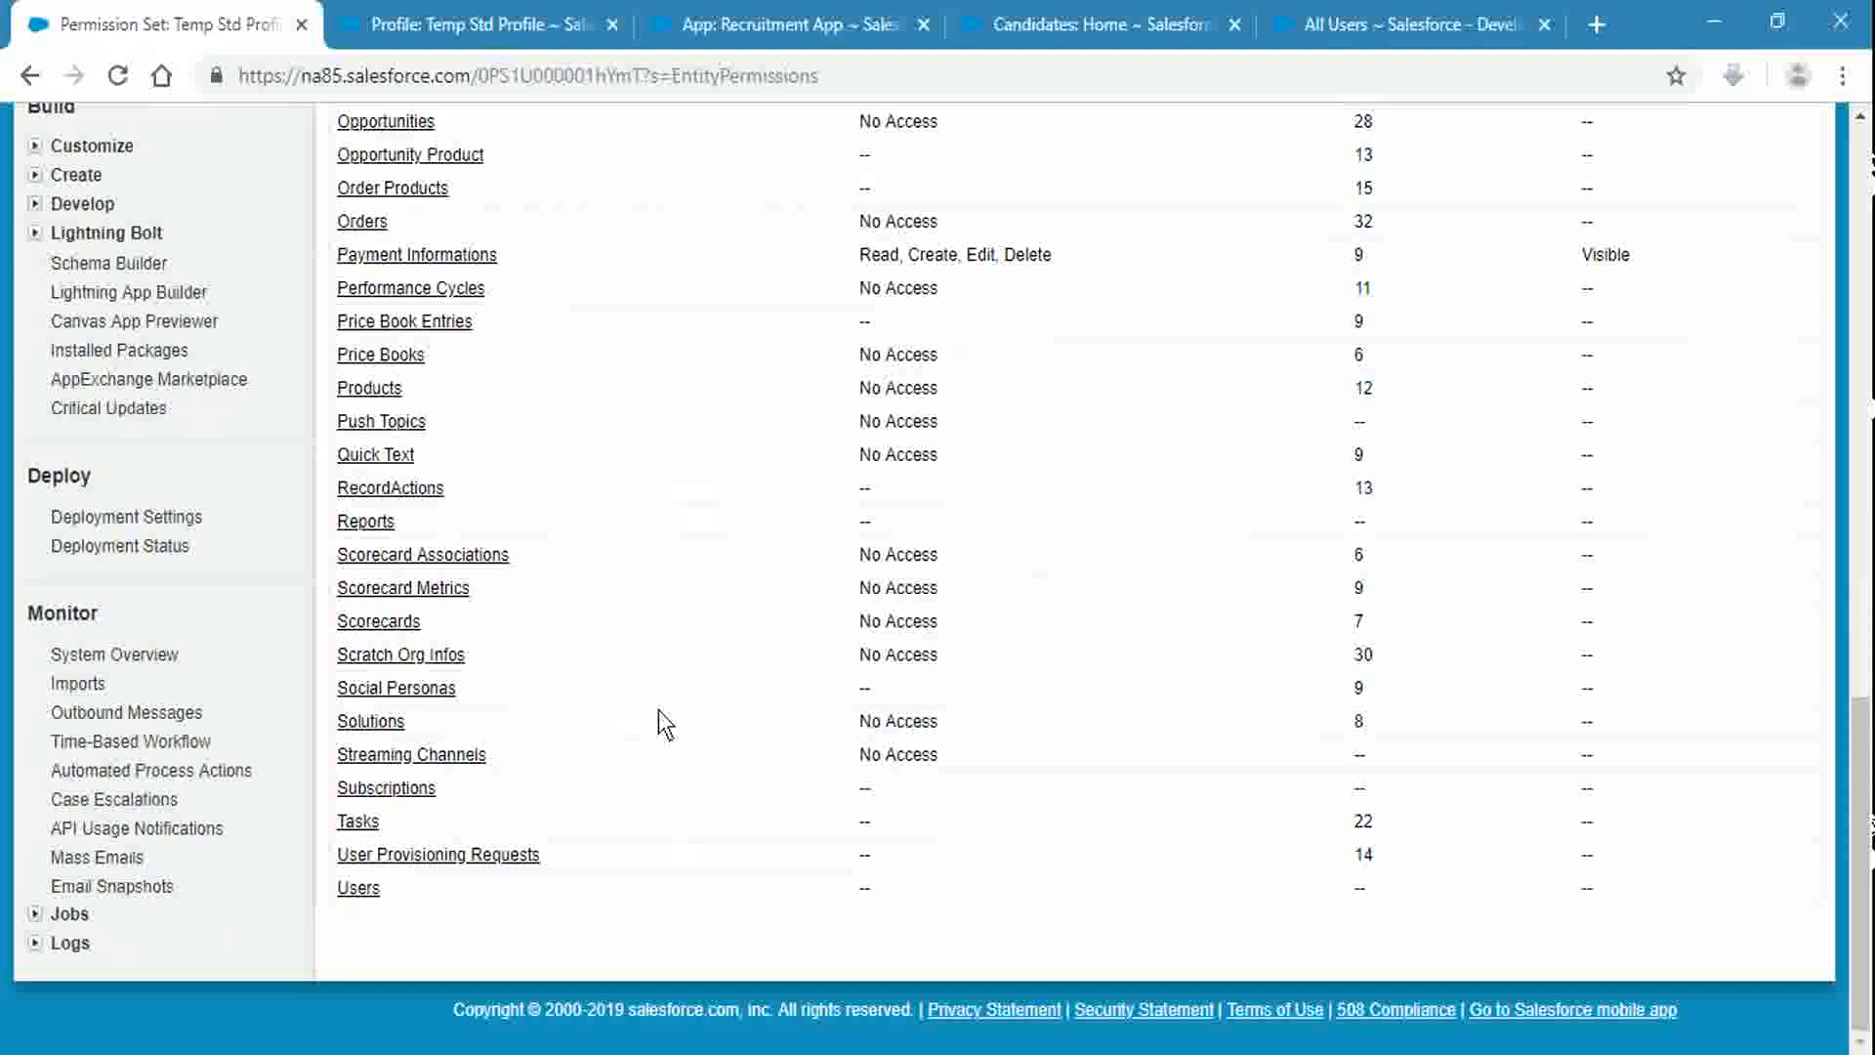
pyautogui.scroll(7, 666, 688)
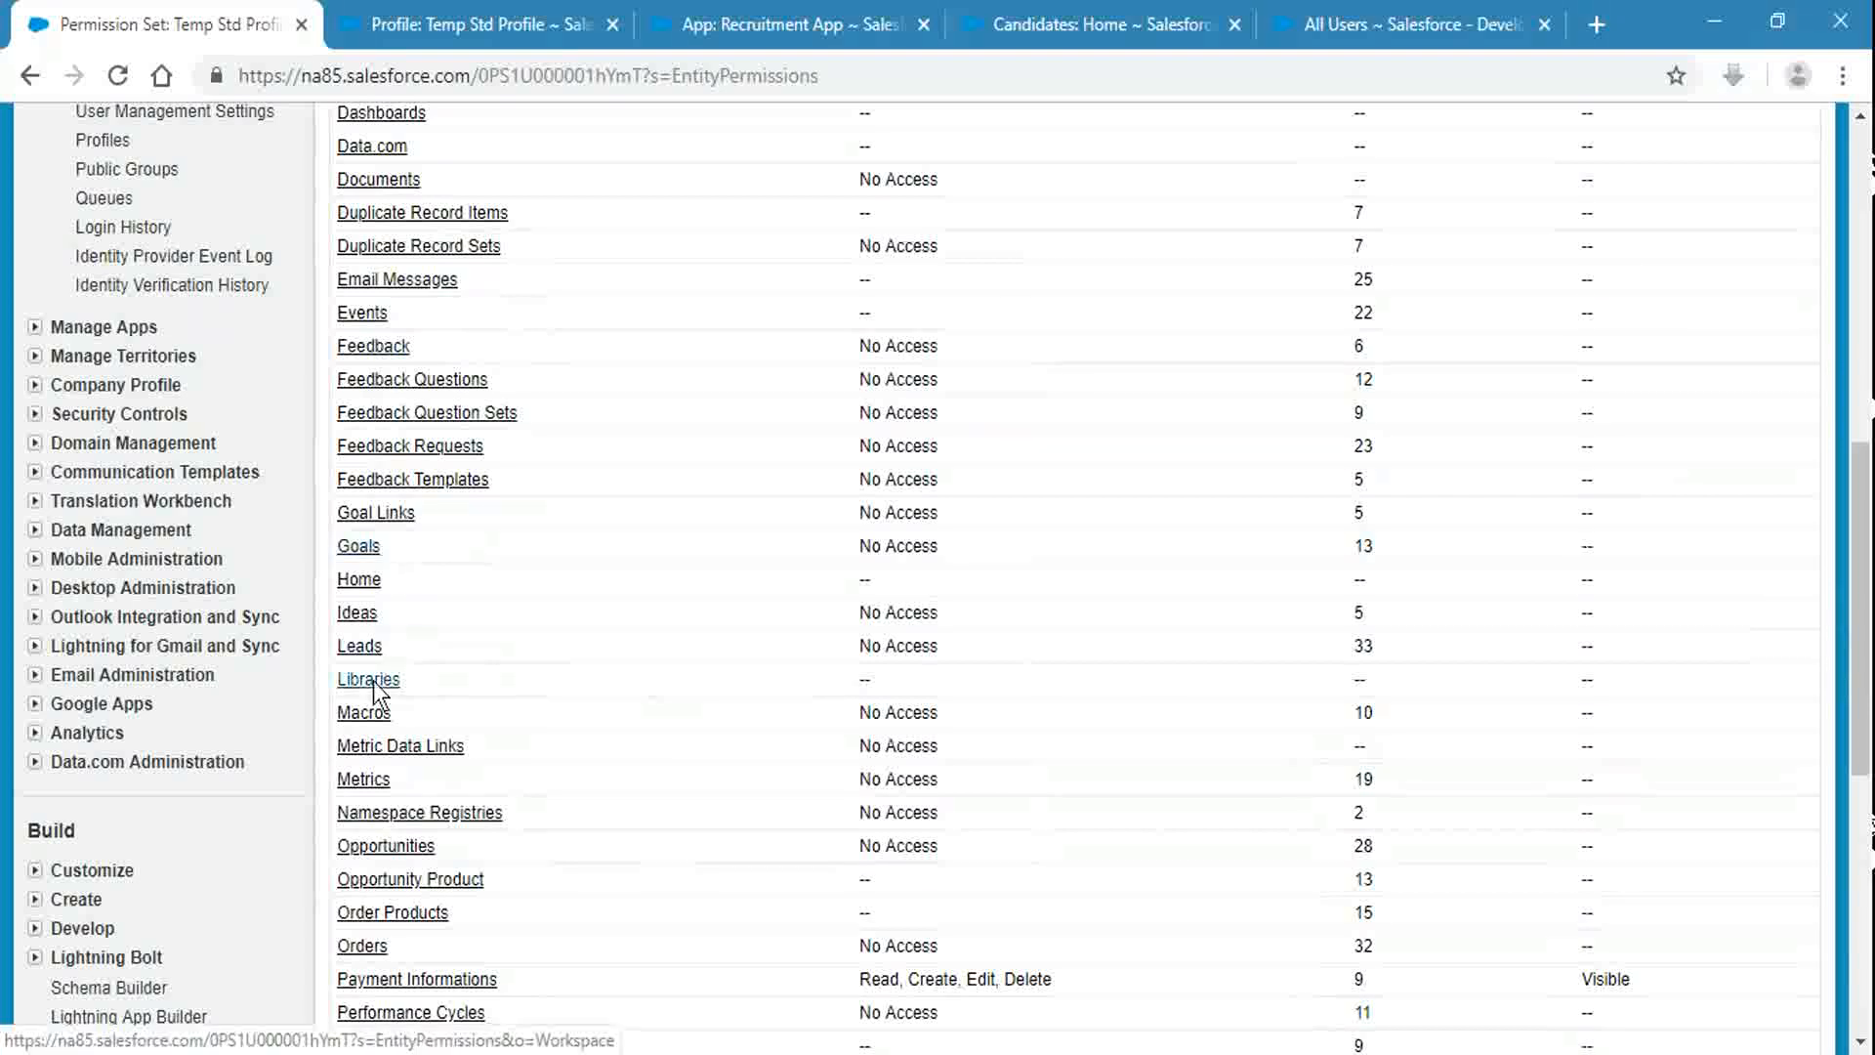
pyautogui.scroll(4, 441, 385)
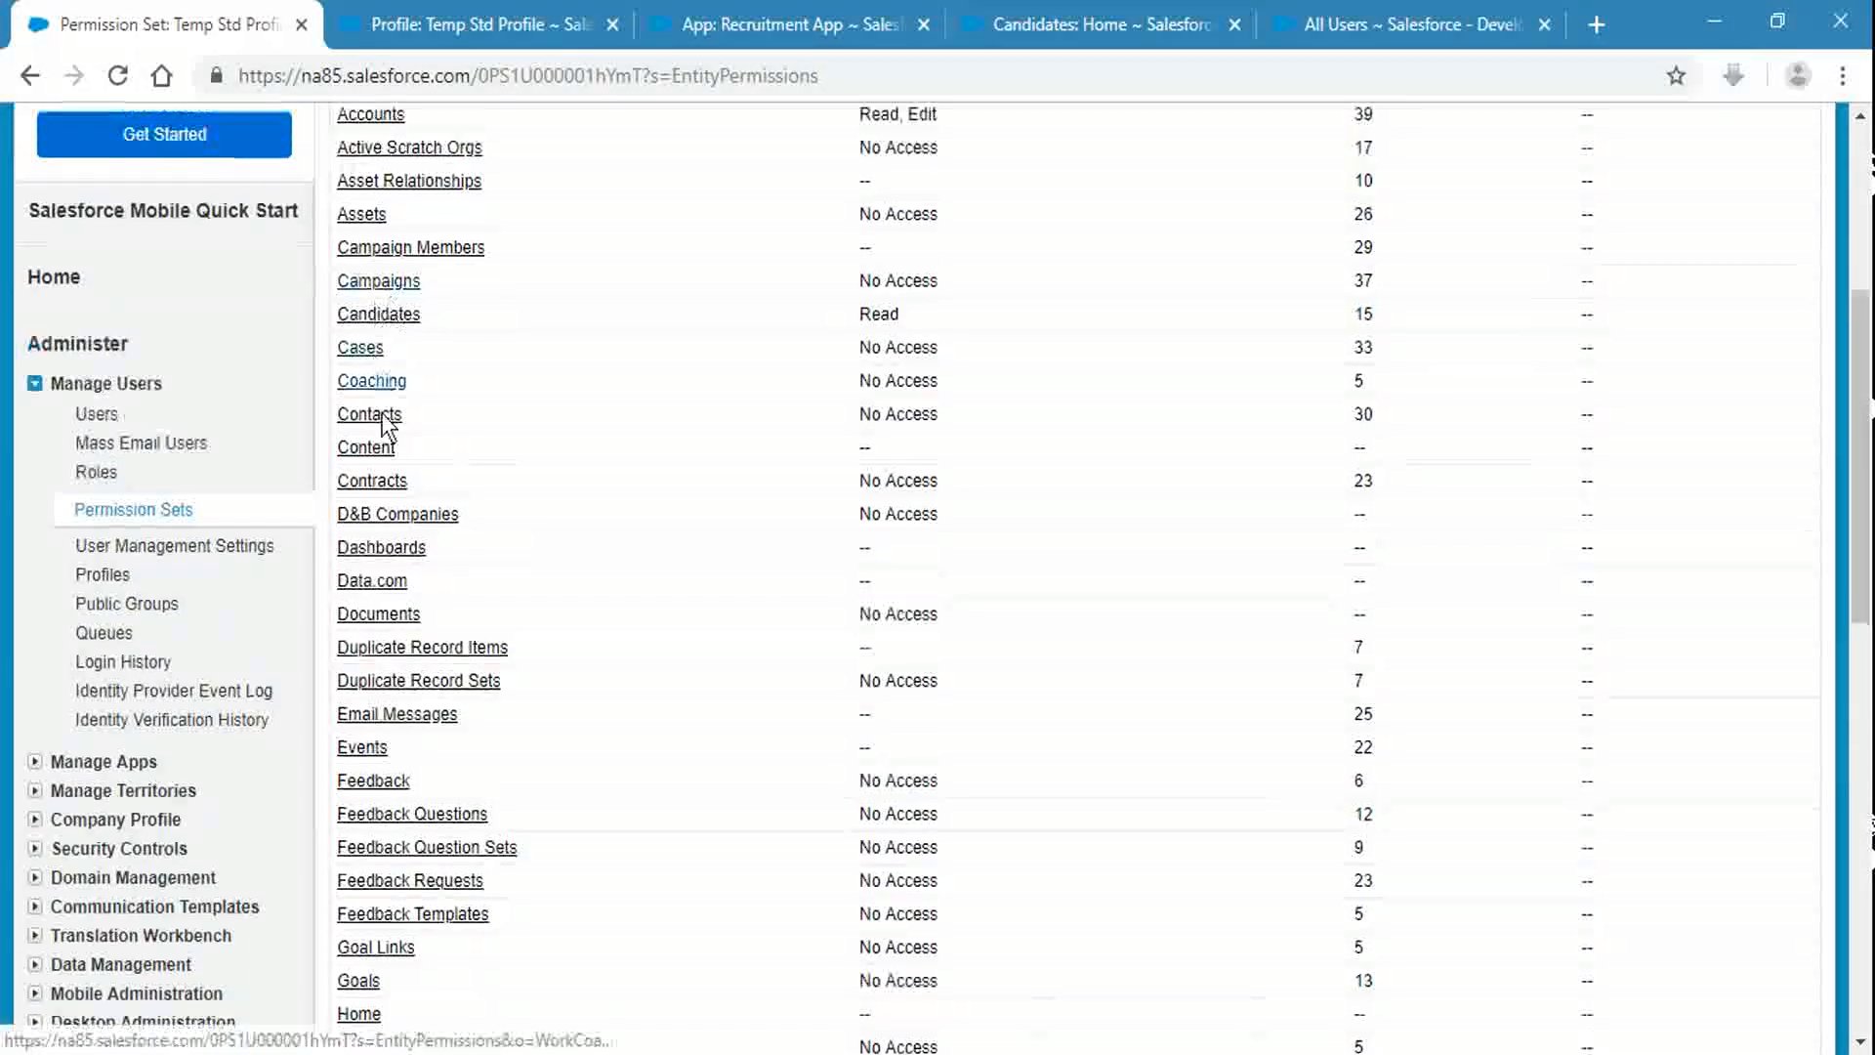
pyautogui.click(379, 313)
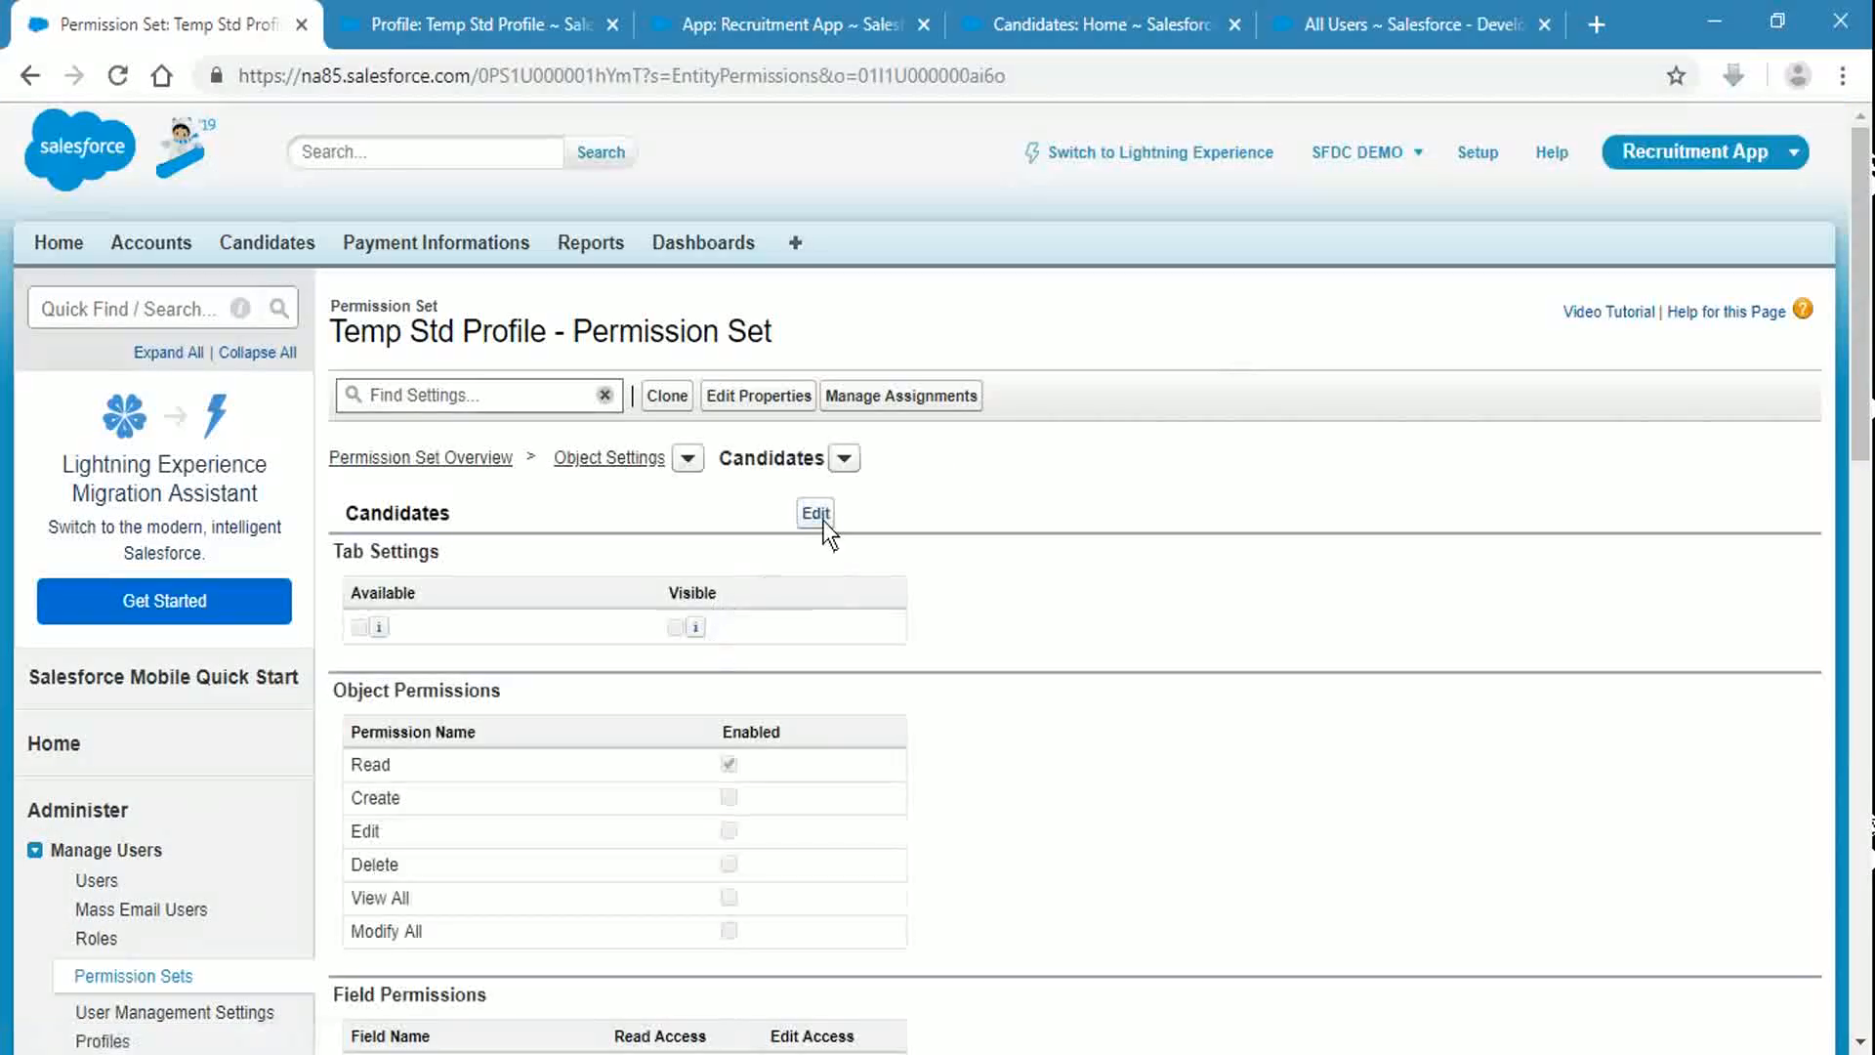
# Give Candidates Read and Edit access with its tab Available and Visible, and save
pyautogui.click(823, 518)
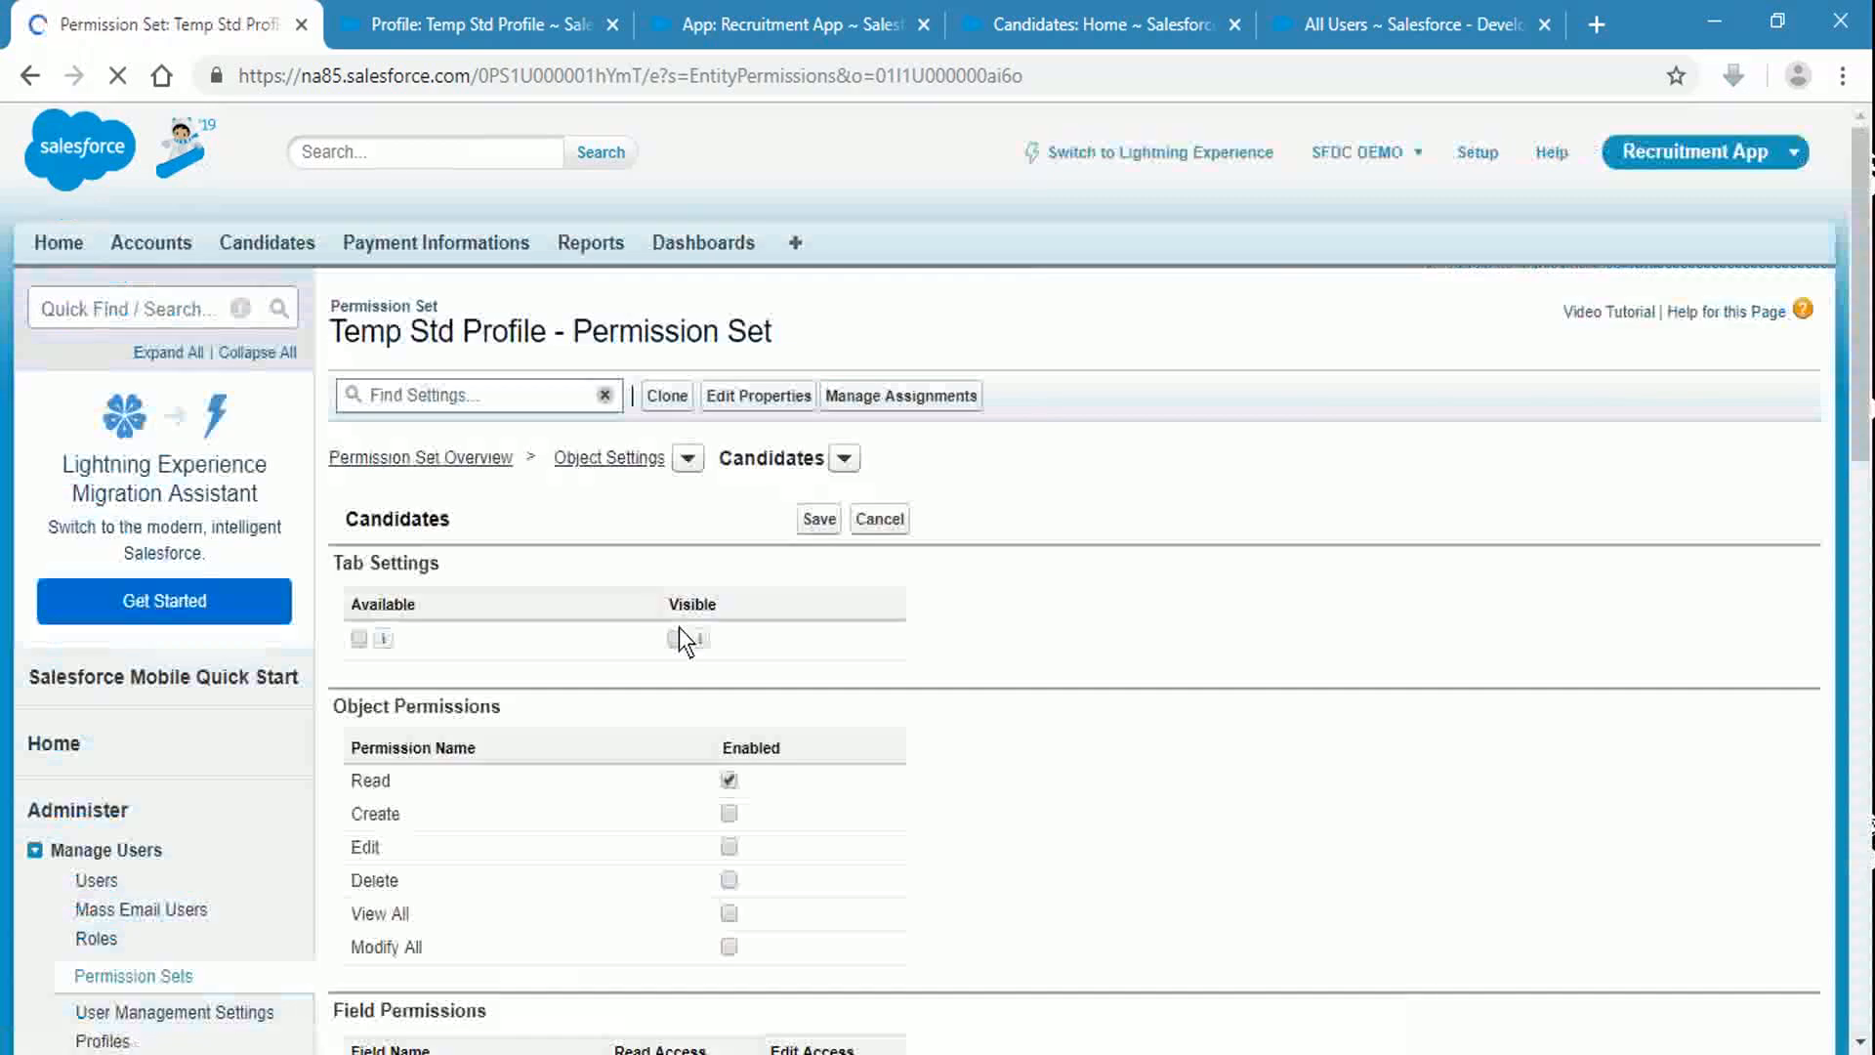
pyautogui.click(676, 636)
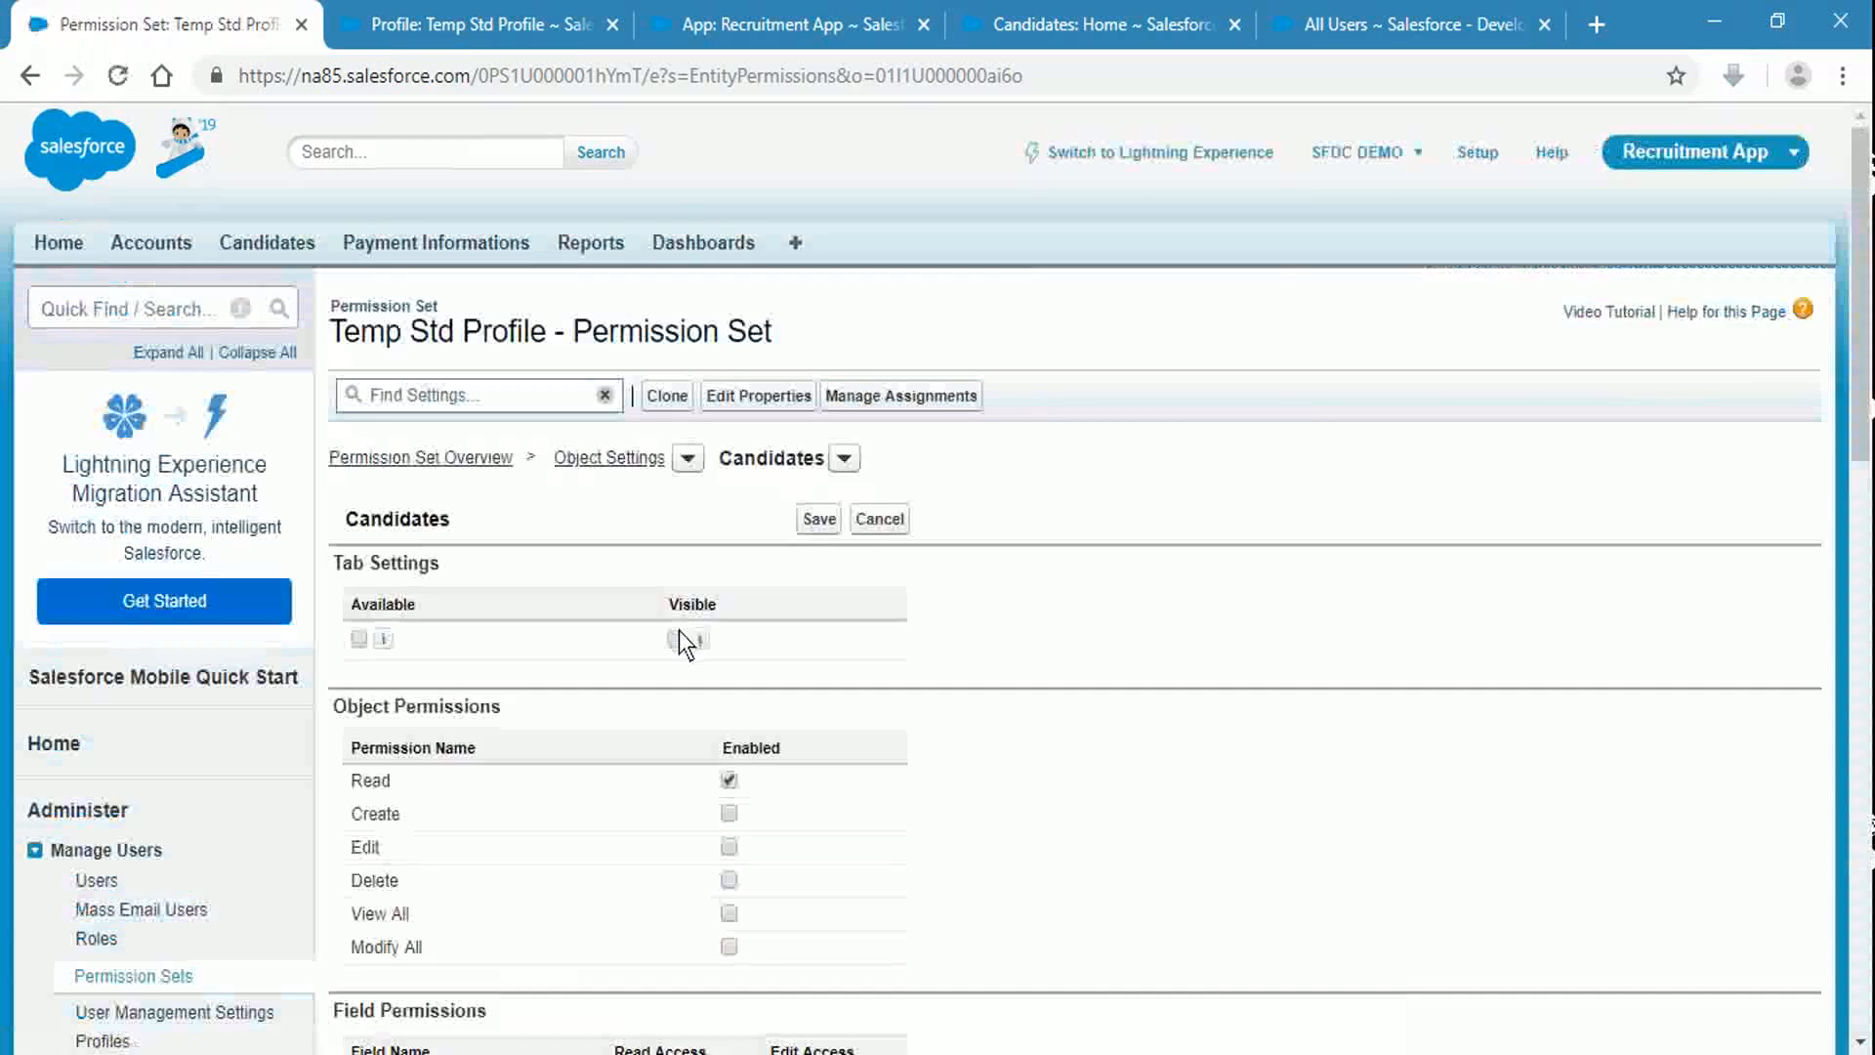
pyautogui.click(729, 846)
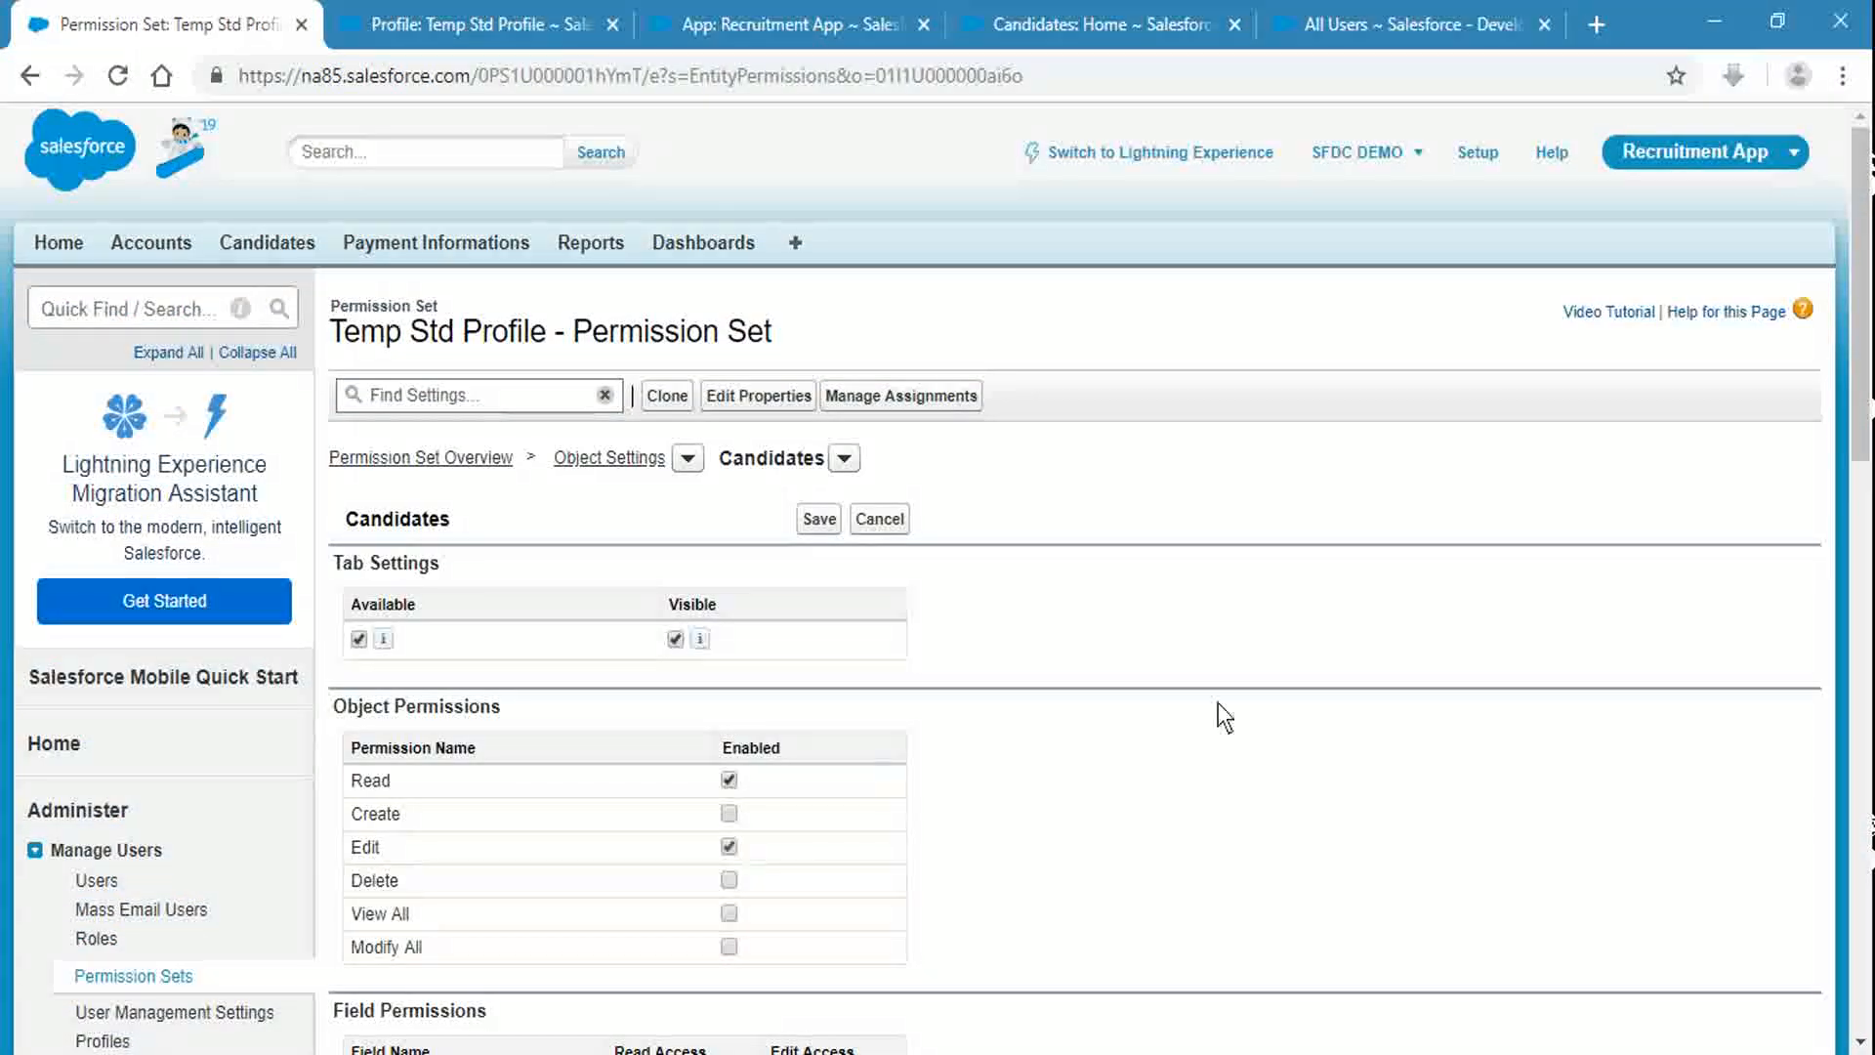
pyautogui.scroll(-6, 1217, 701)
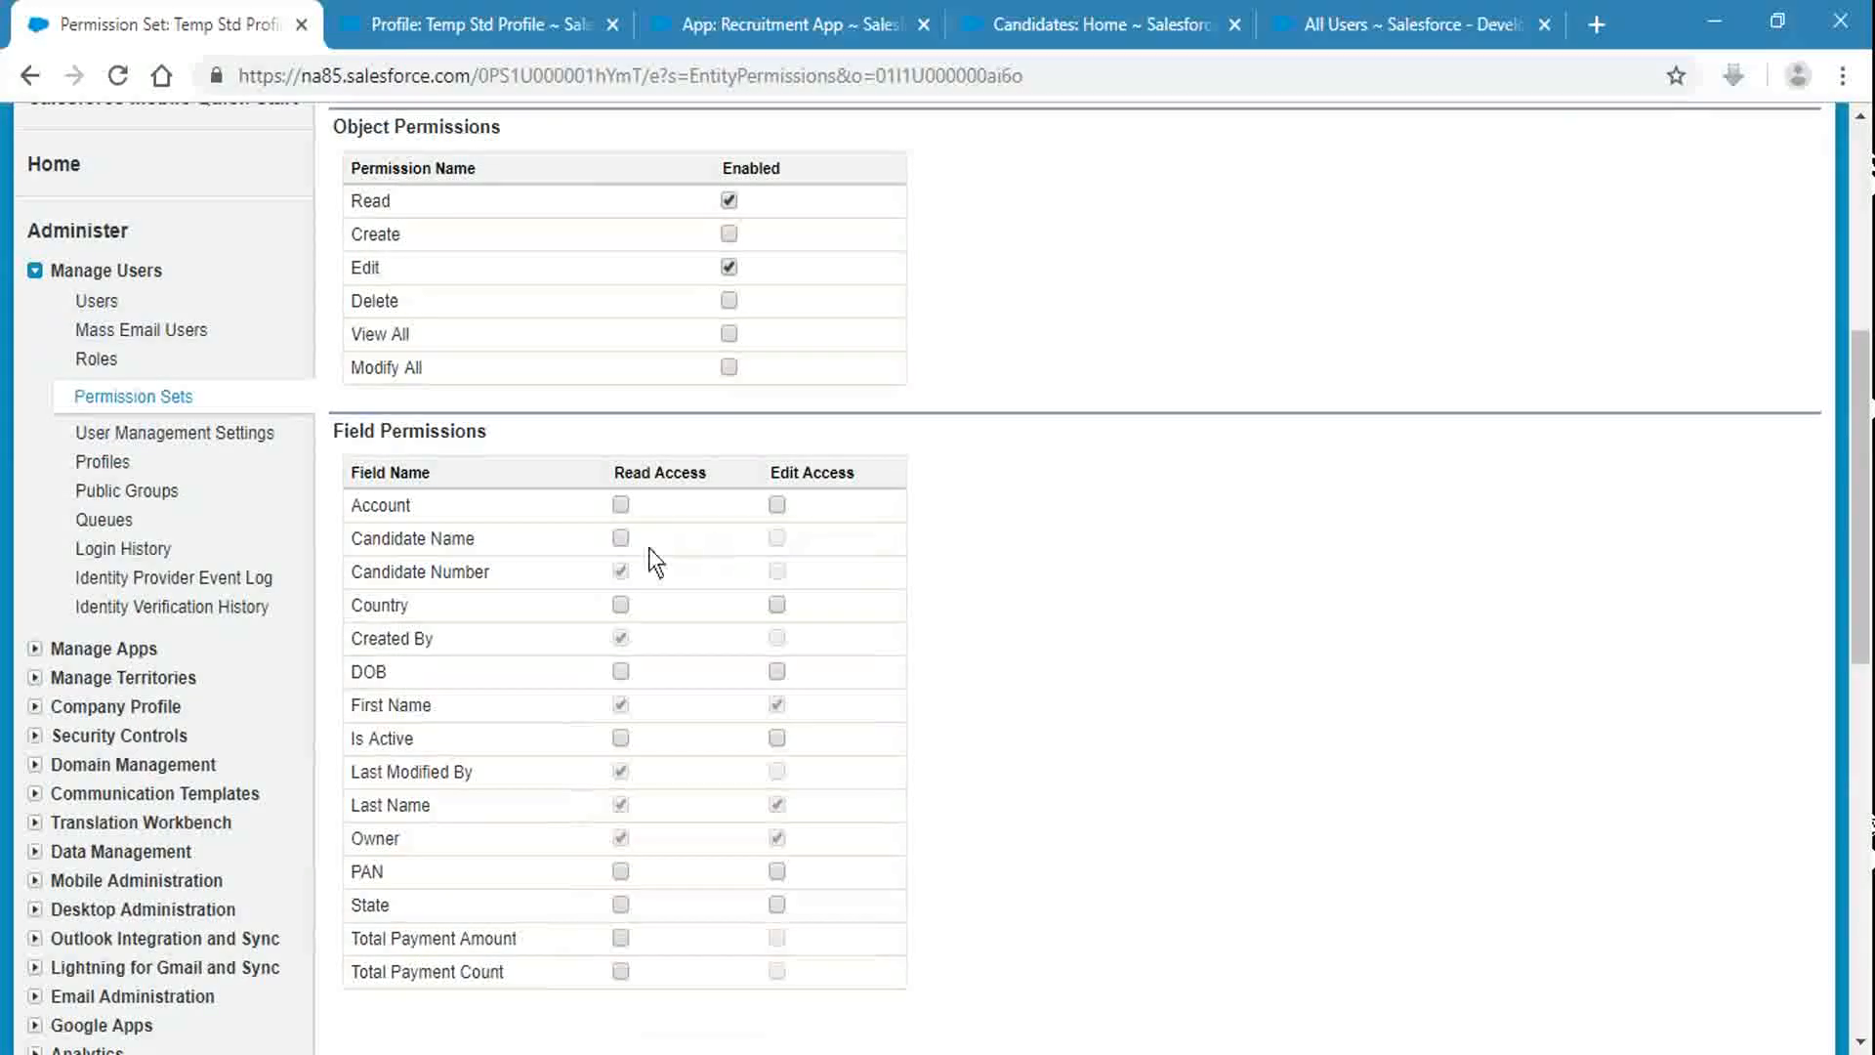
pyautogui.scroll(6, 1082, 494)
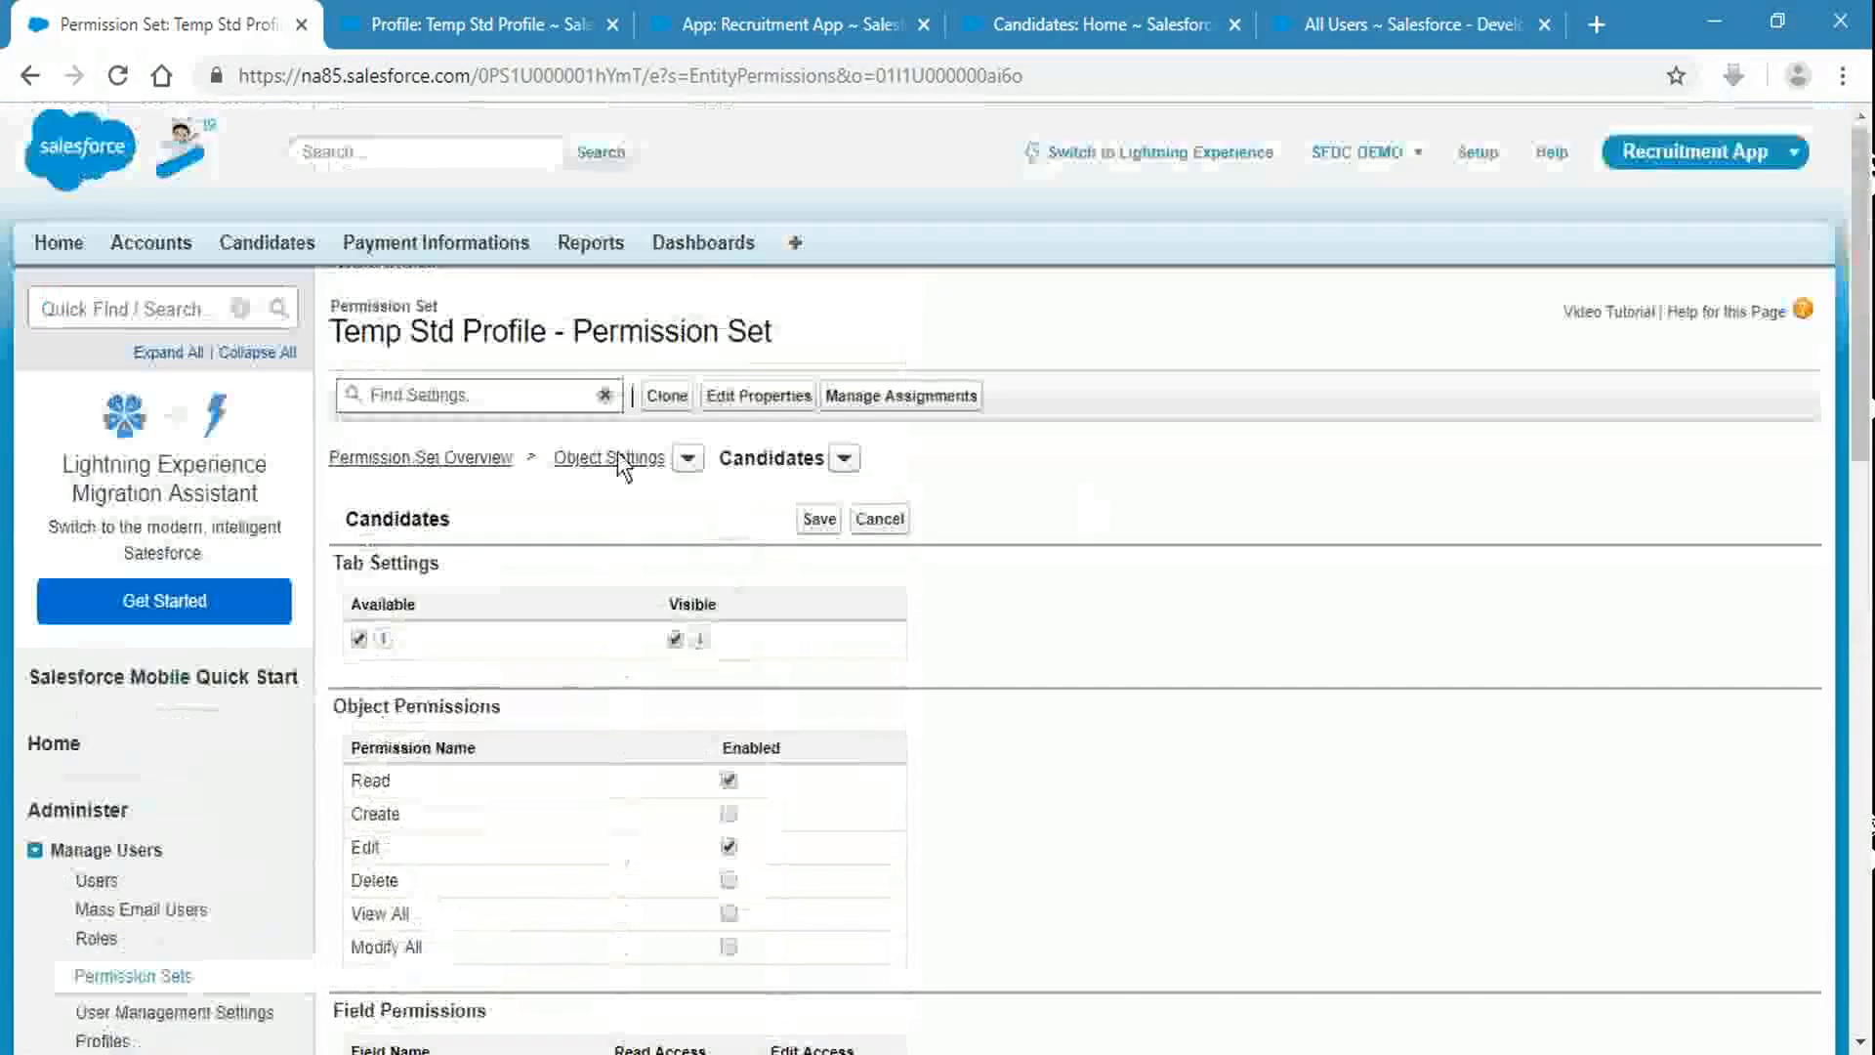
pyautogui.click(820, 519)
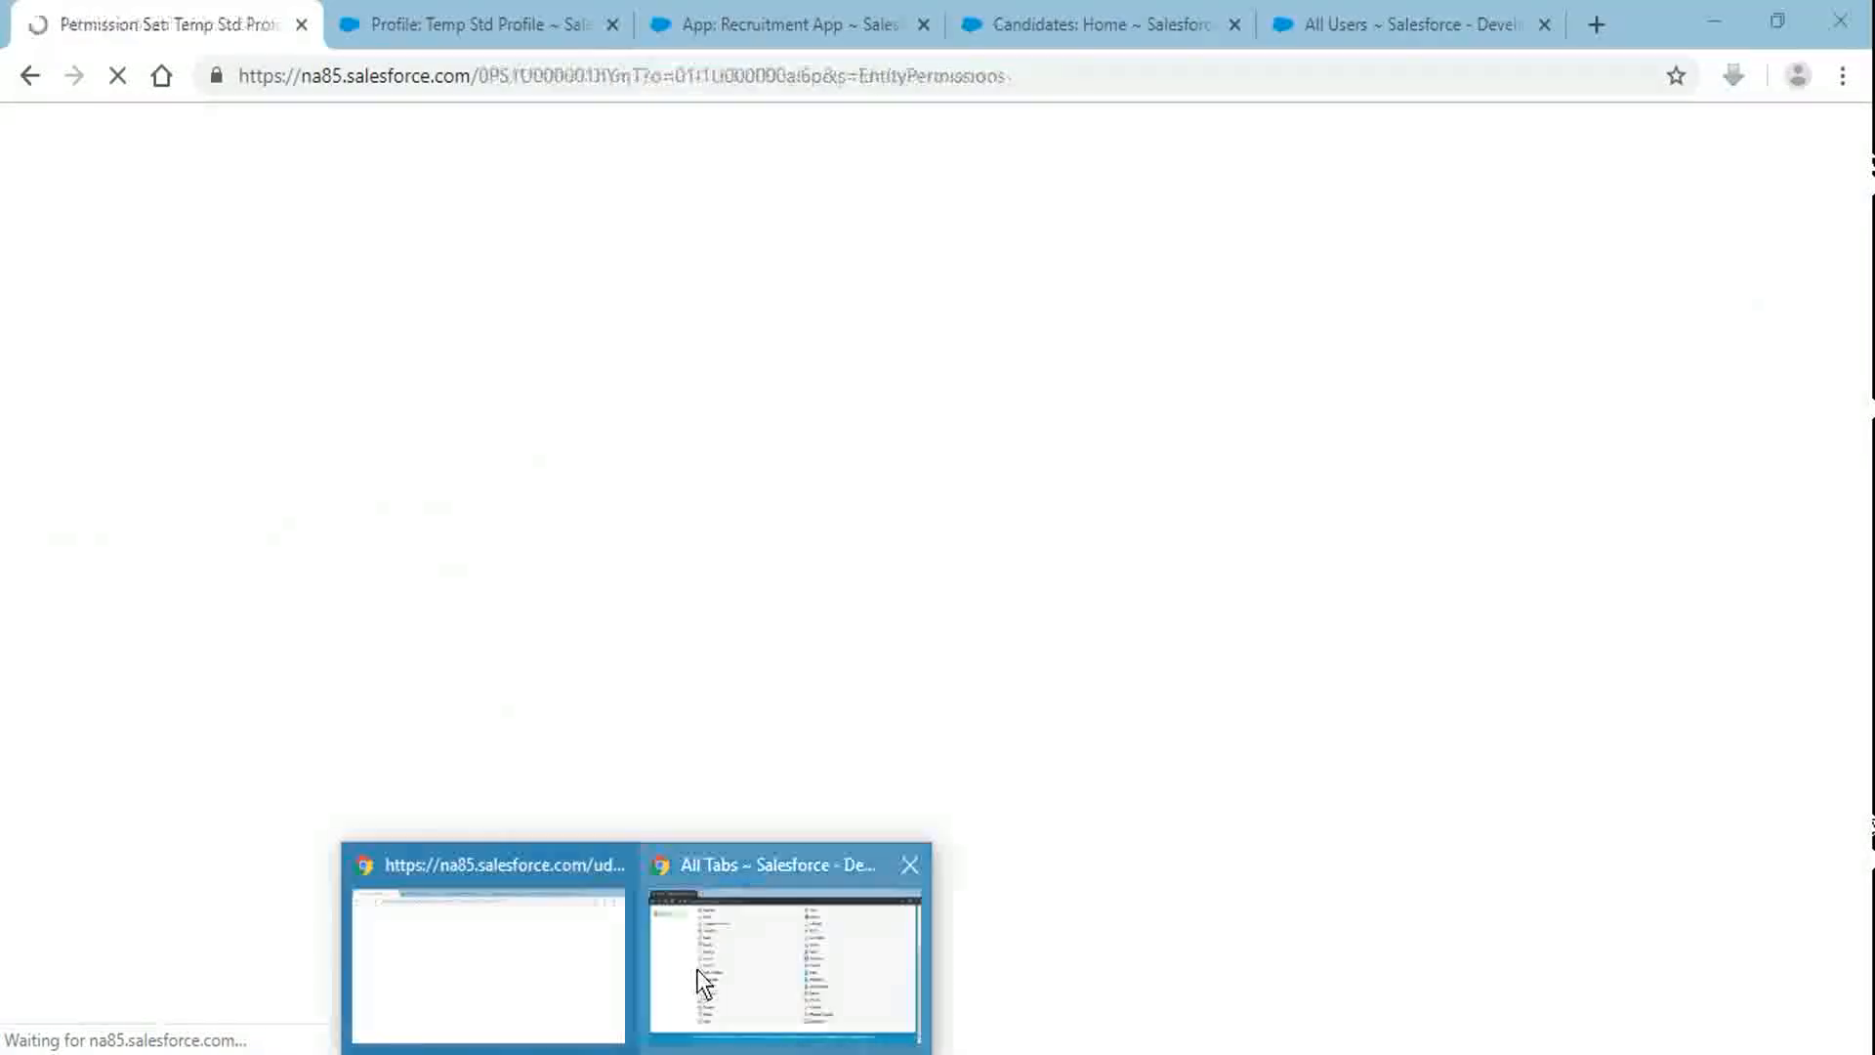
pyautogui.click(695, 969)
# Reload the test user's All Tabs and Home, then confirm Candidates shows Read, Edit, tab Visible
pyautogui.click(678, 84)
pyautogui.press('Return')
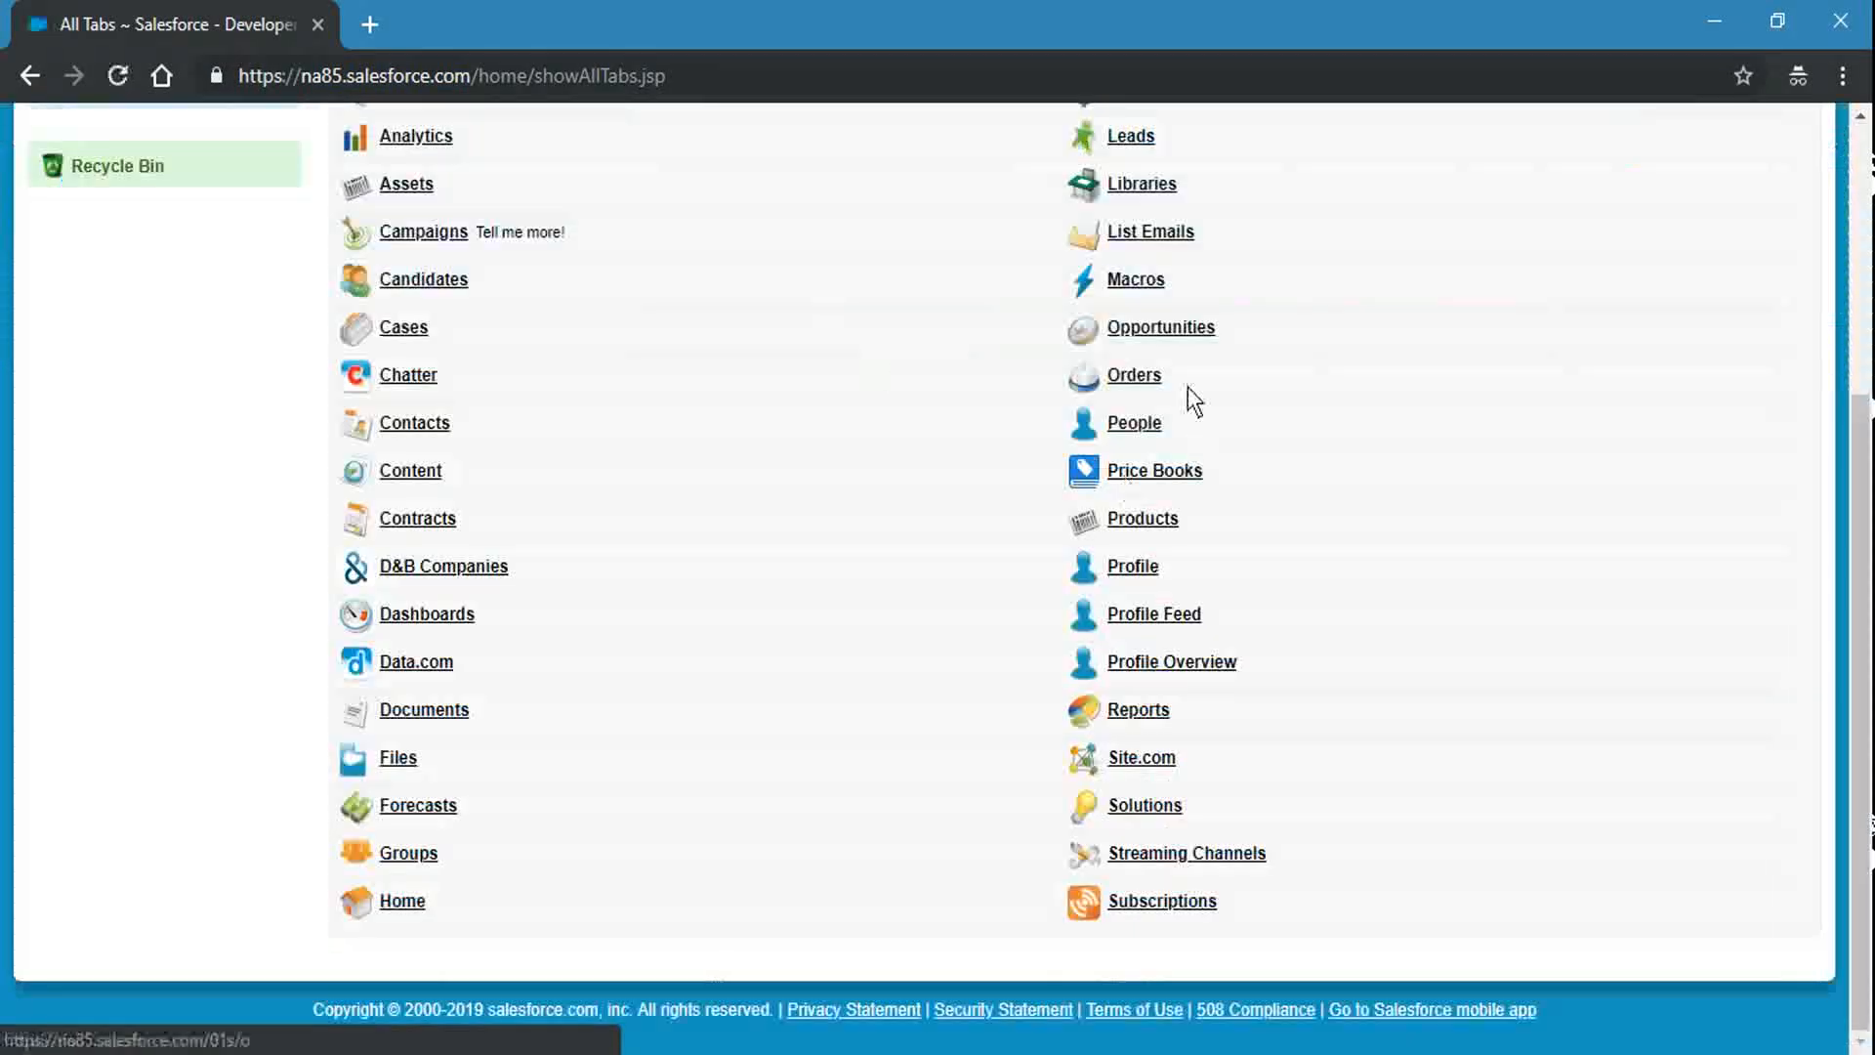
pyautogui.scroll(4, 1256, 360)
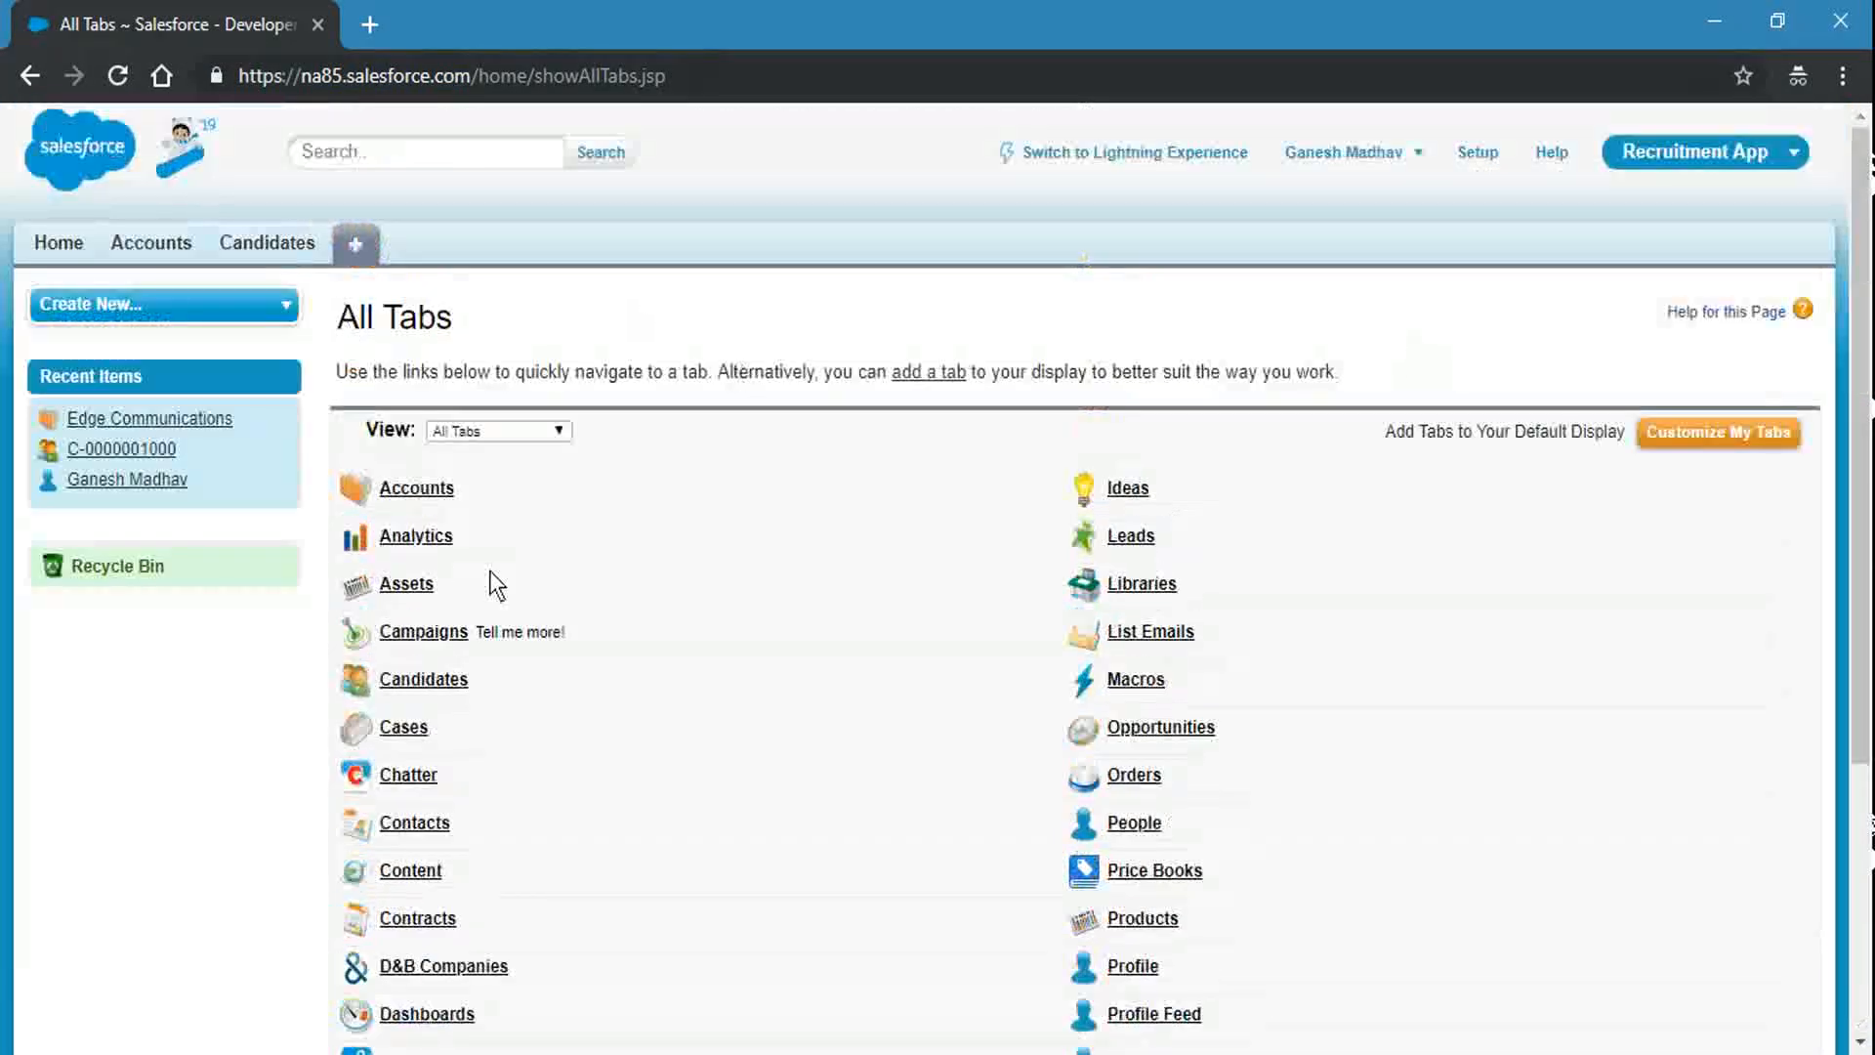
pyautogui.click(51, 245)
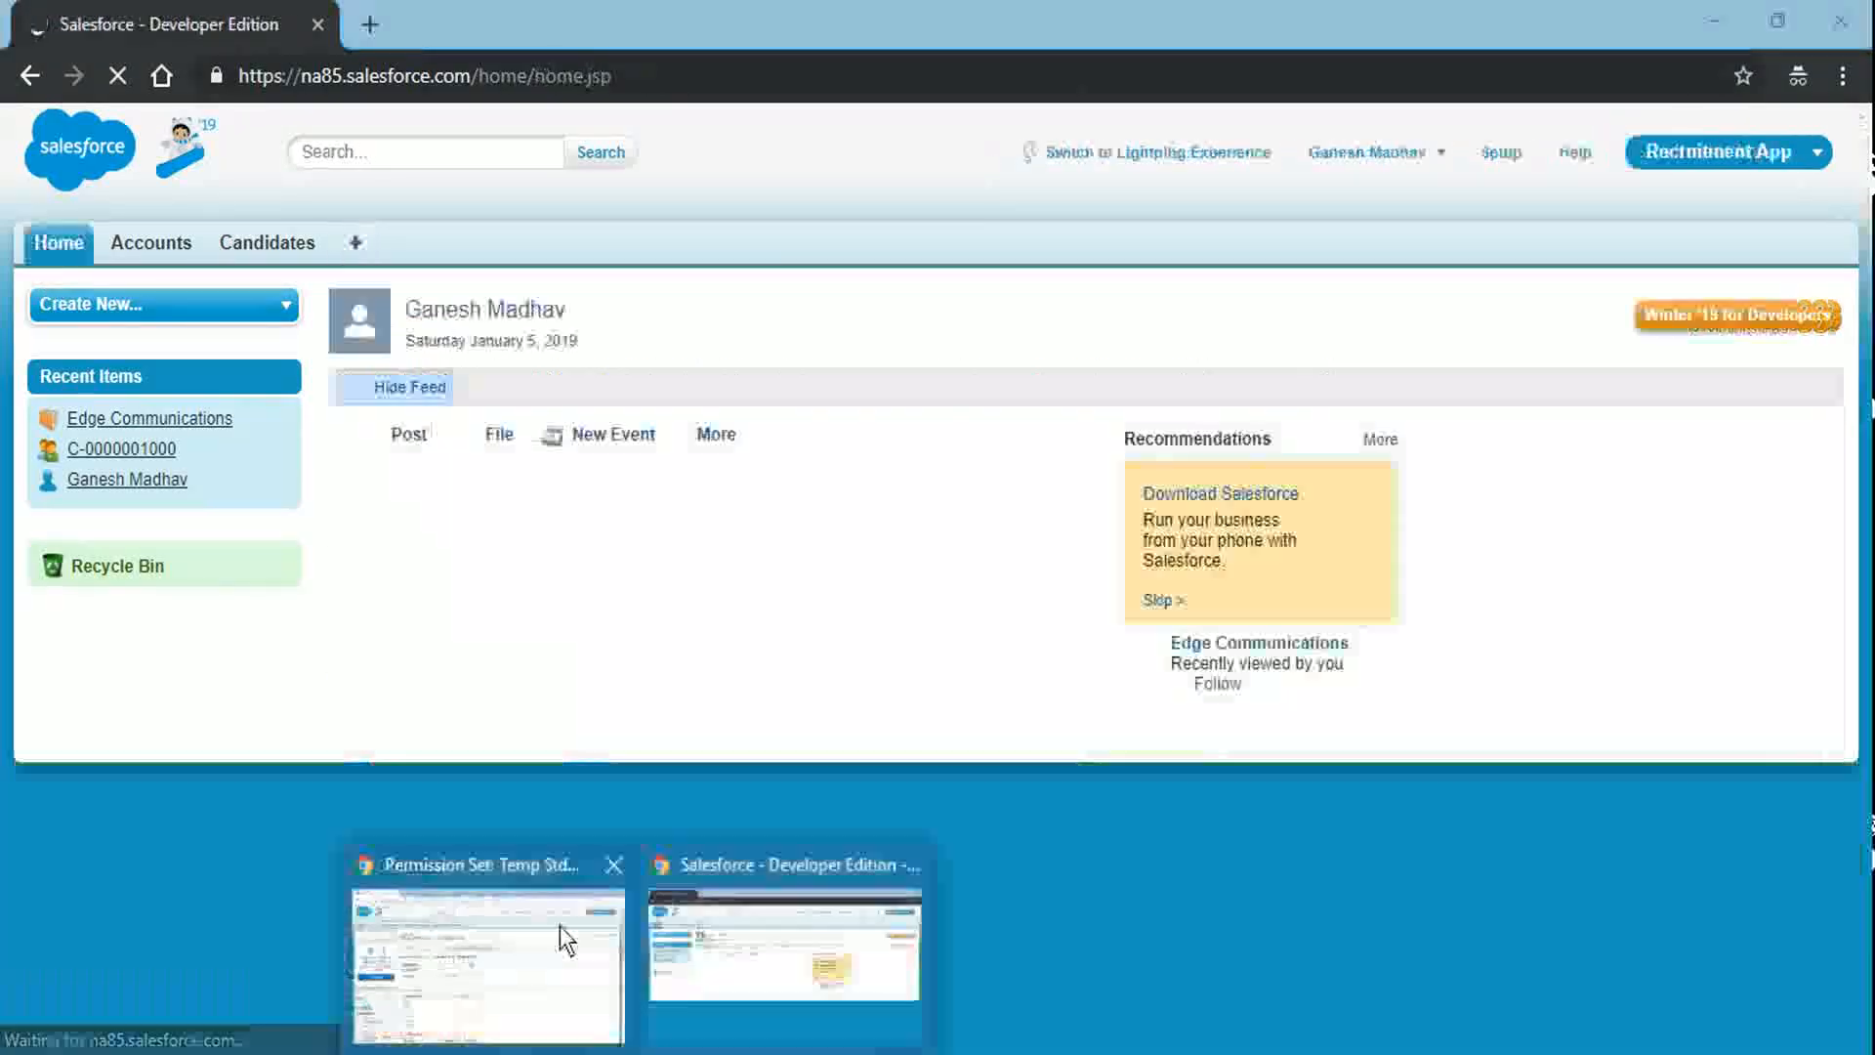
pyautogui.click(560, 928)
pyautogui.scroll(-7, 1322, 552)
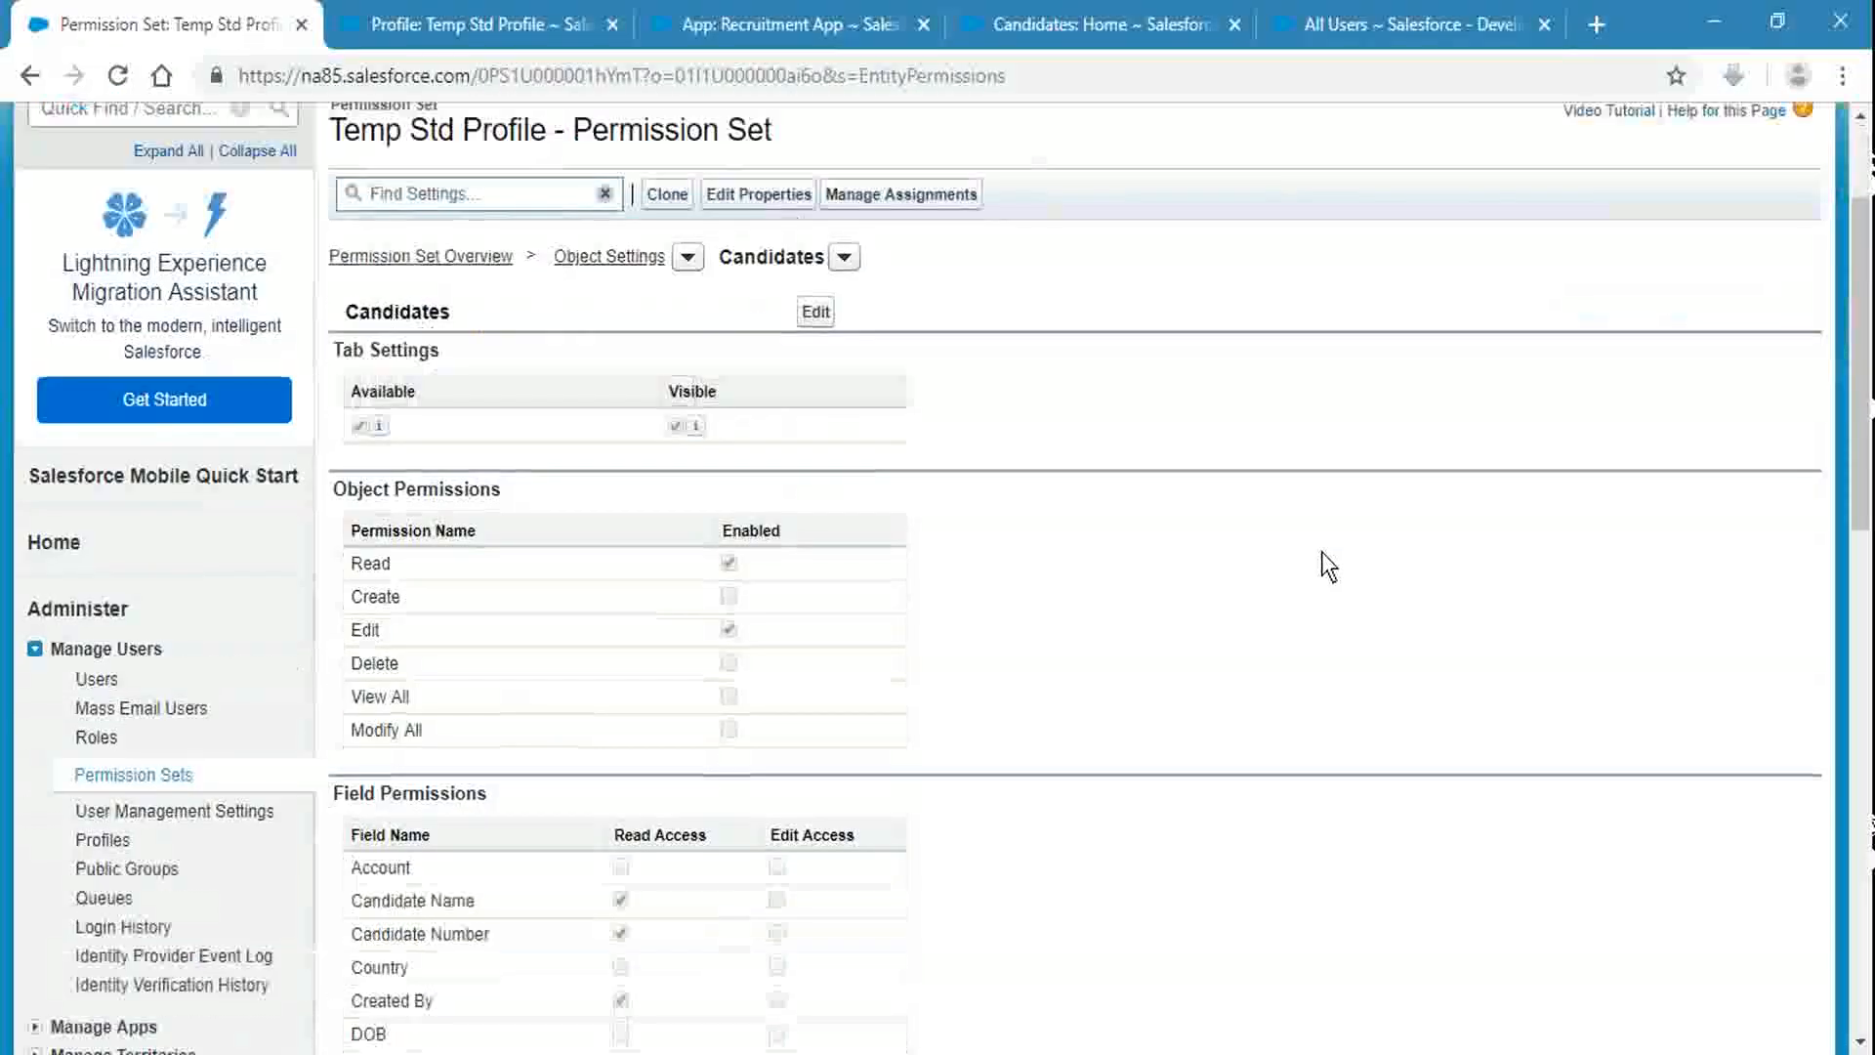
pyautogui.scroll(7, 1315, 537)
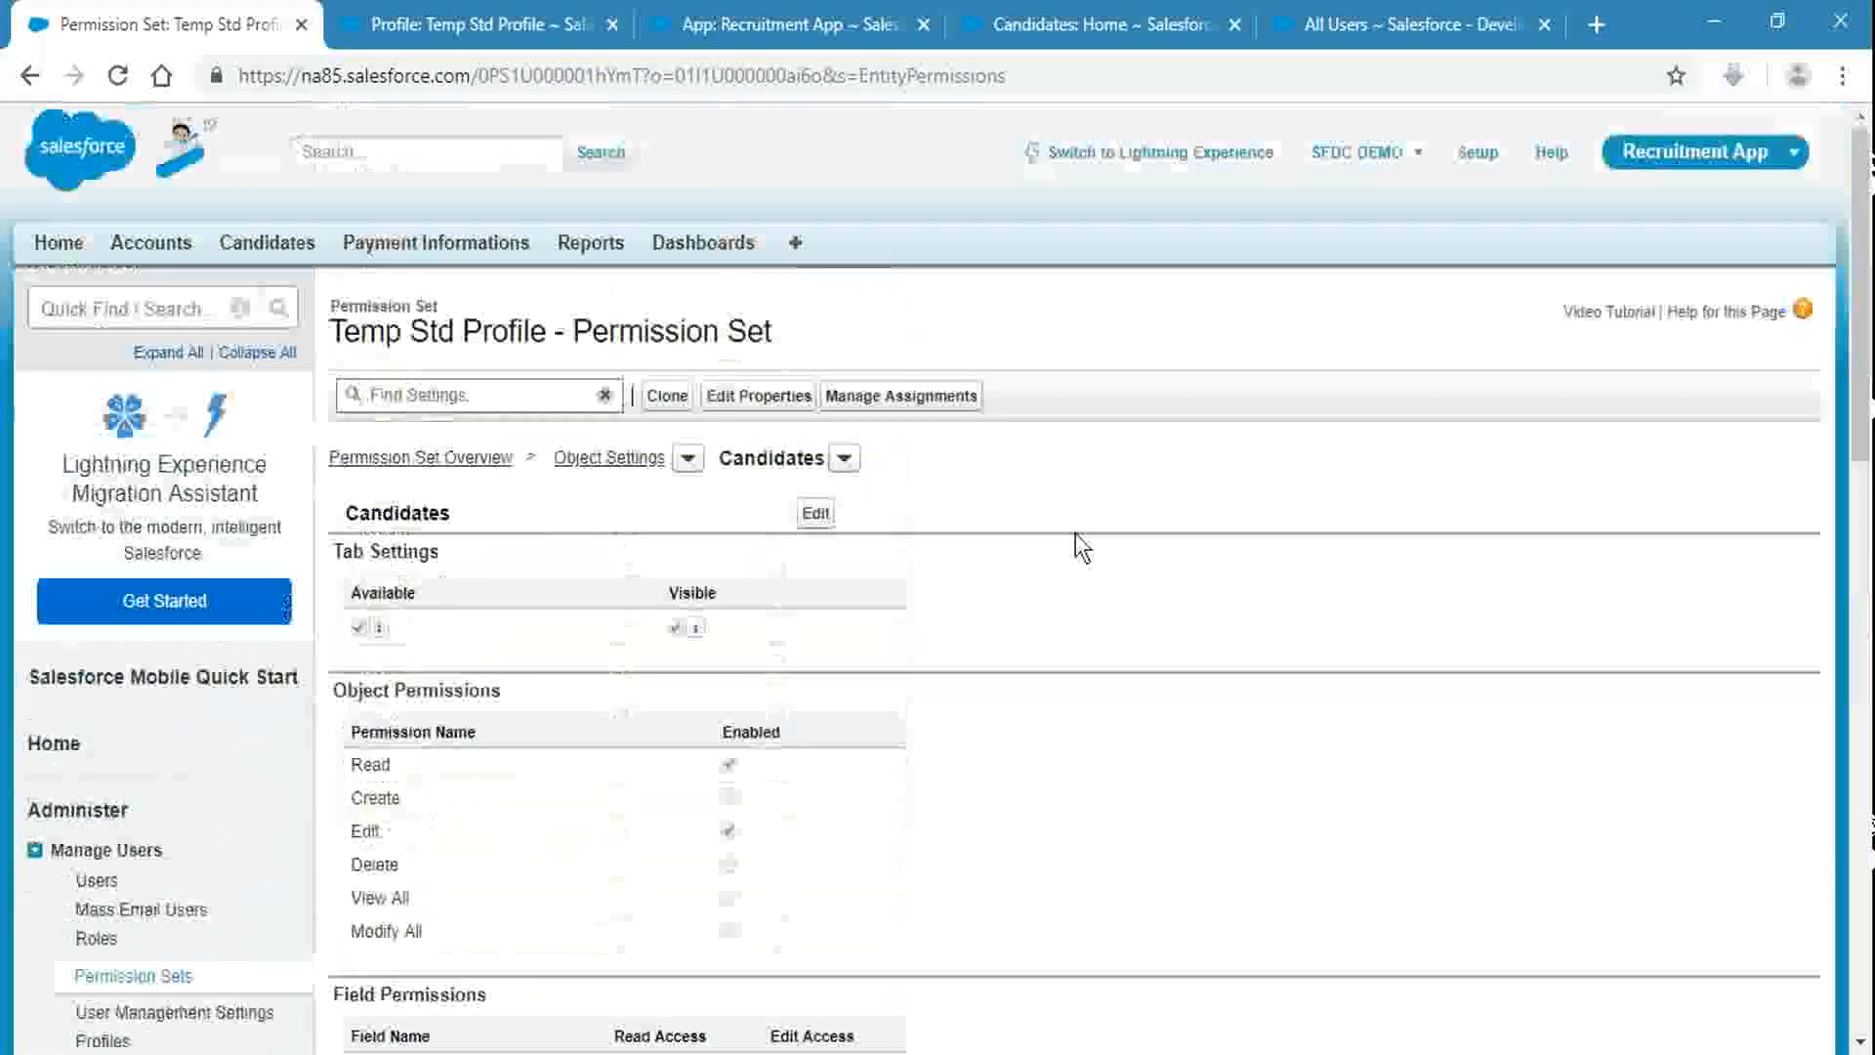
pyautogui.click(621, 459)
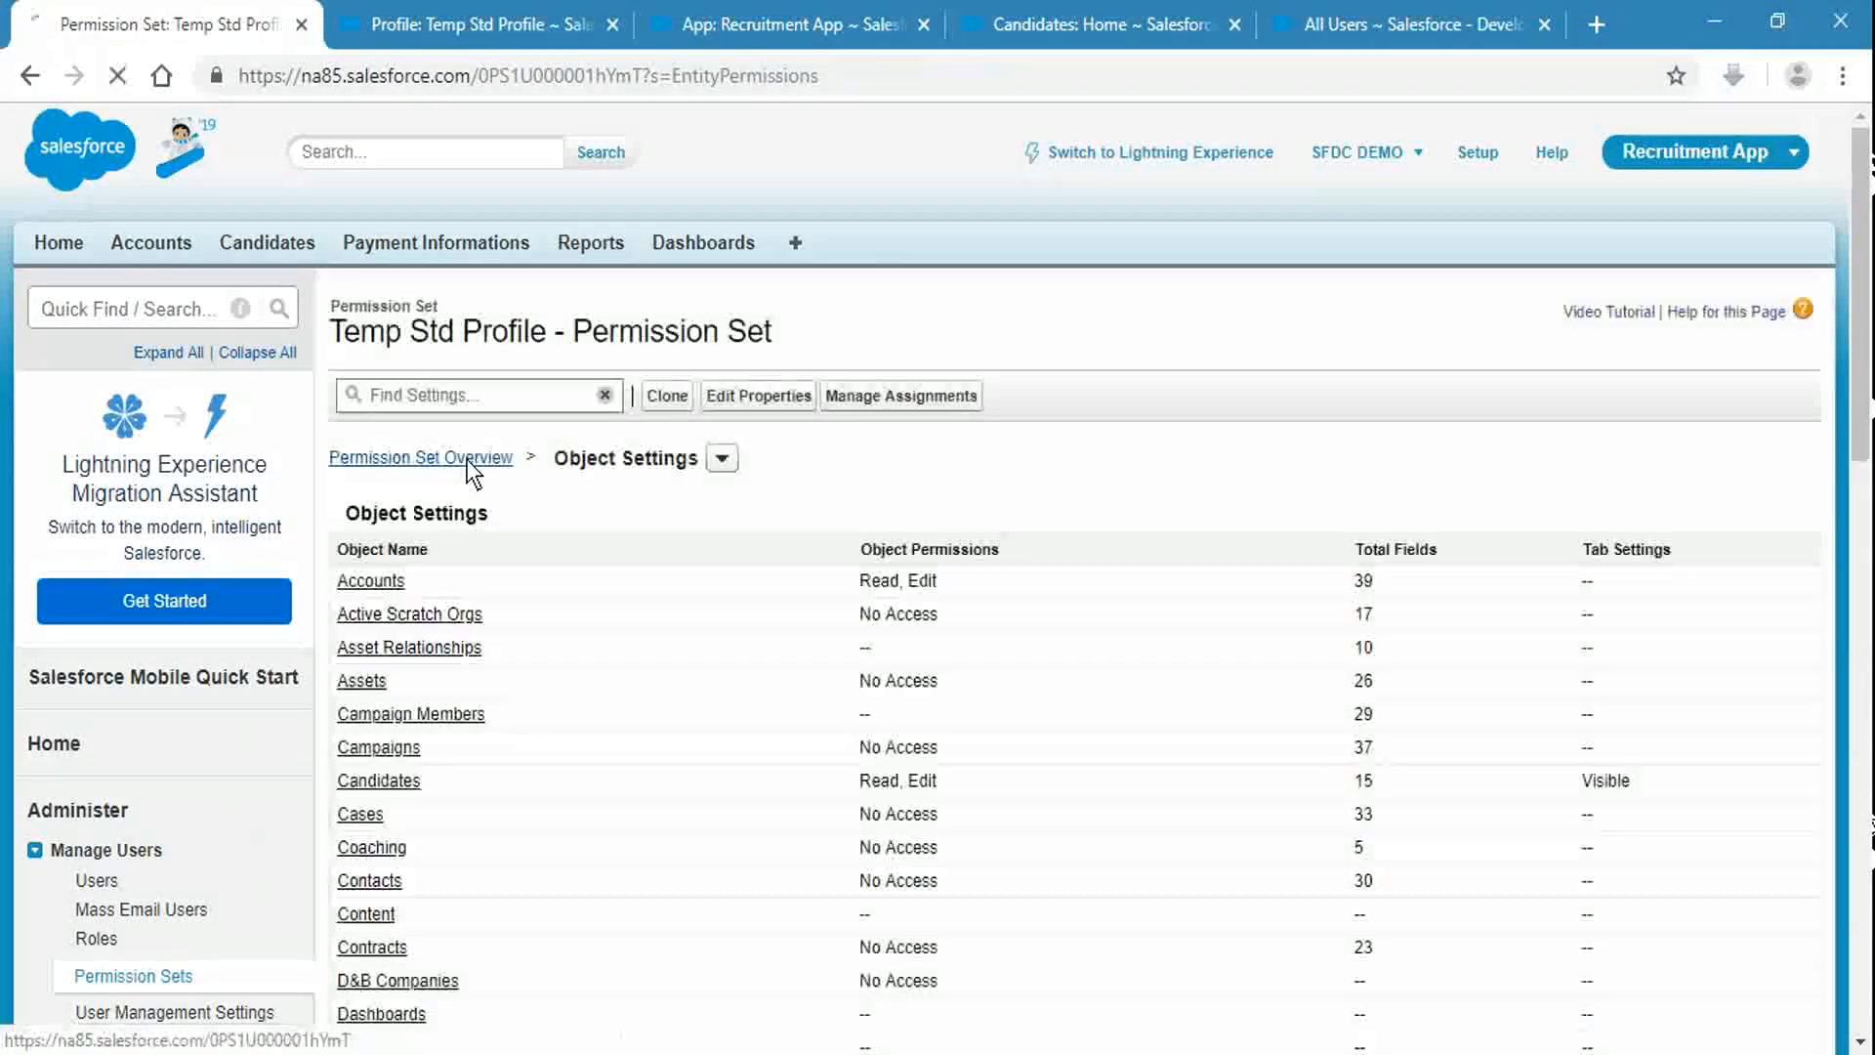
pyautogui.click(406, 19)
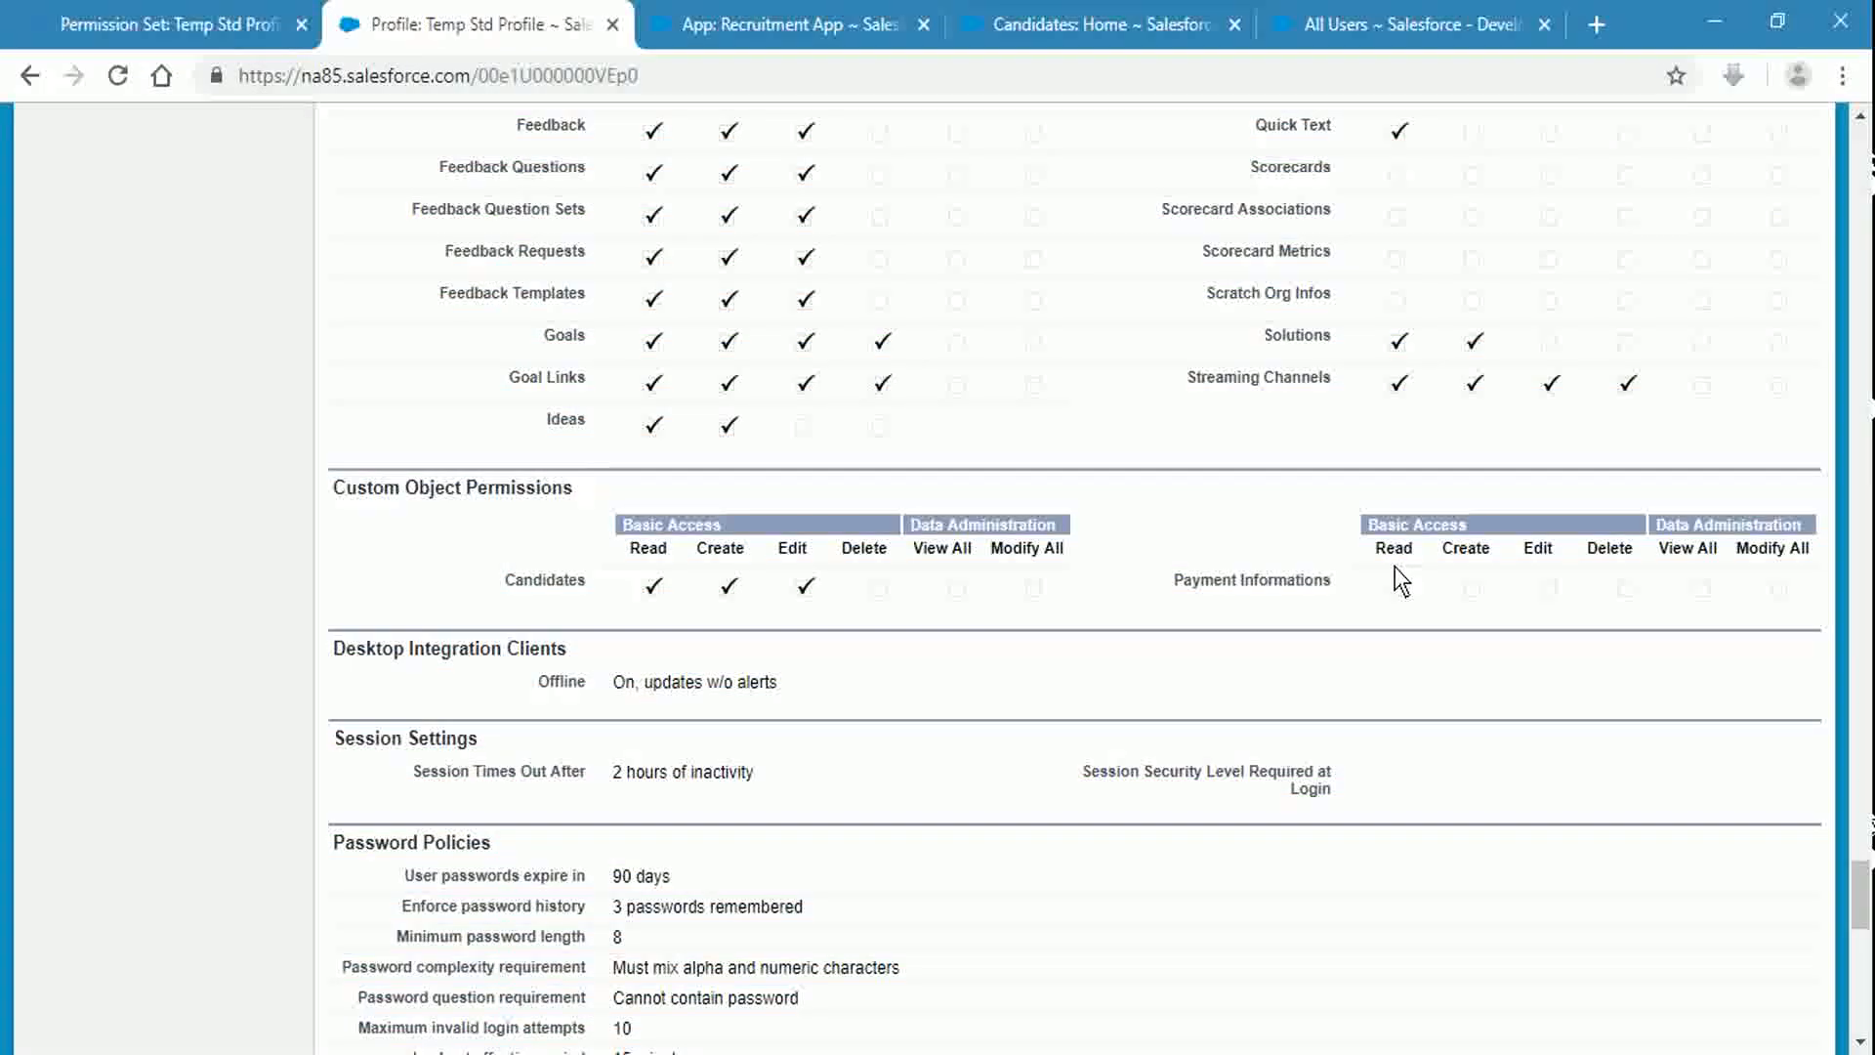
# Grant the Temp Std Profile Read access on Payment Informations and save
pyautogui.press('F5')
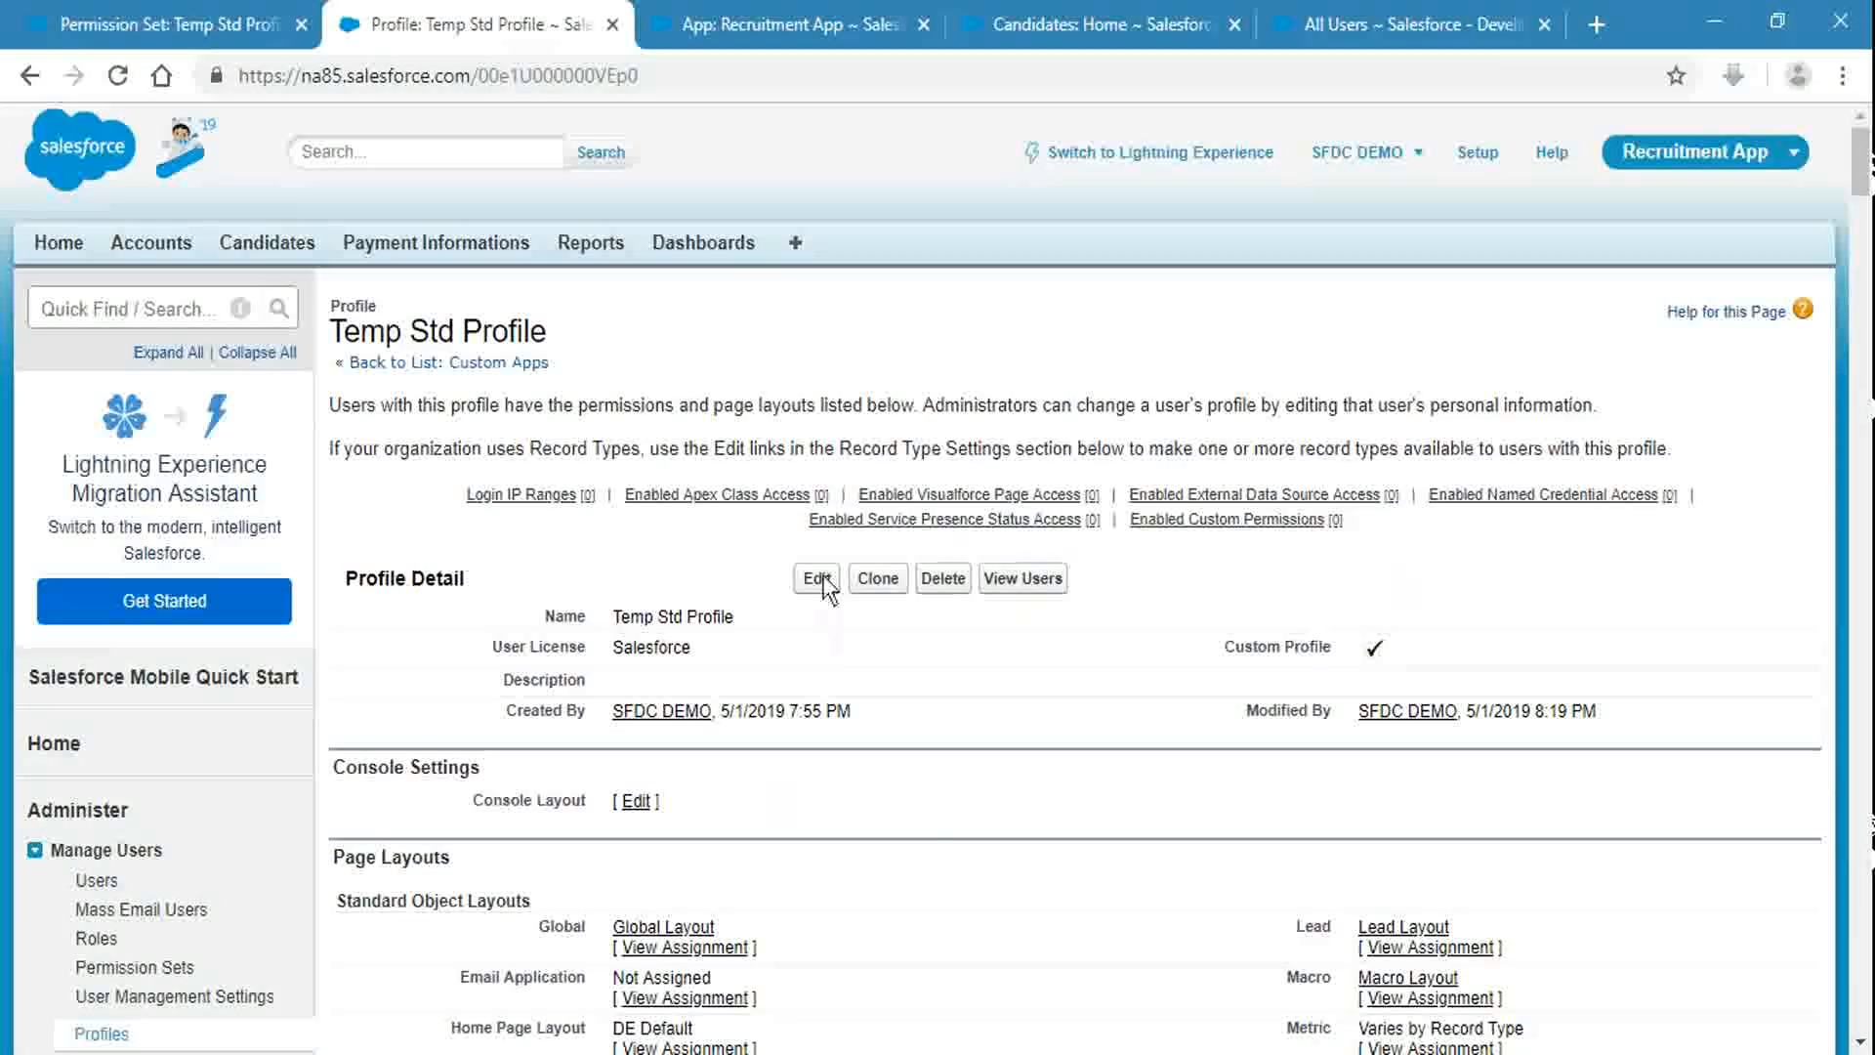
pyautogui.click(820, 585)
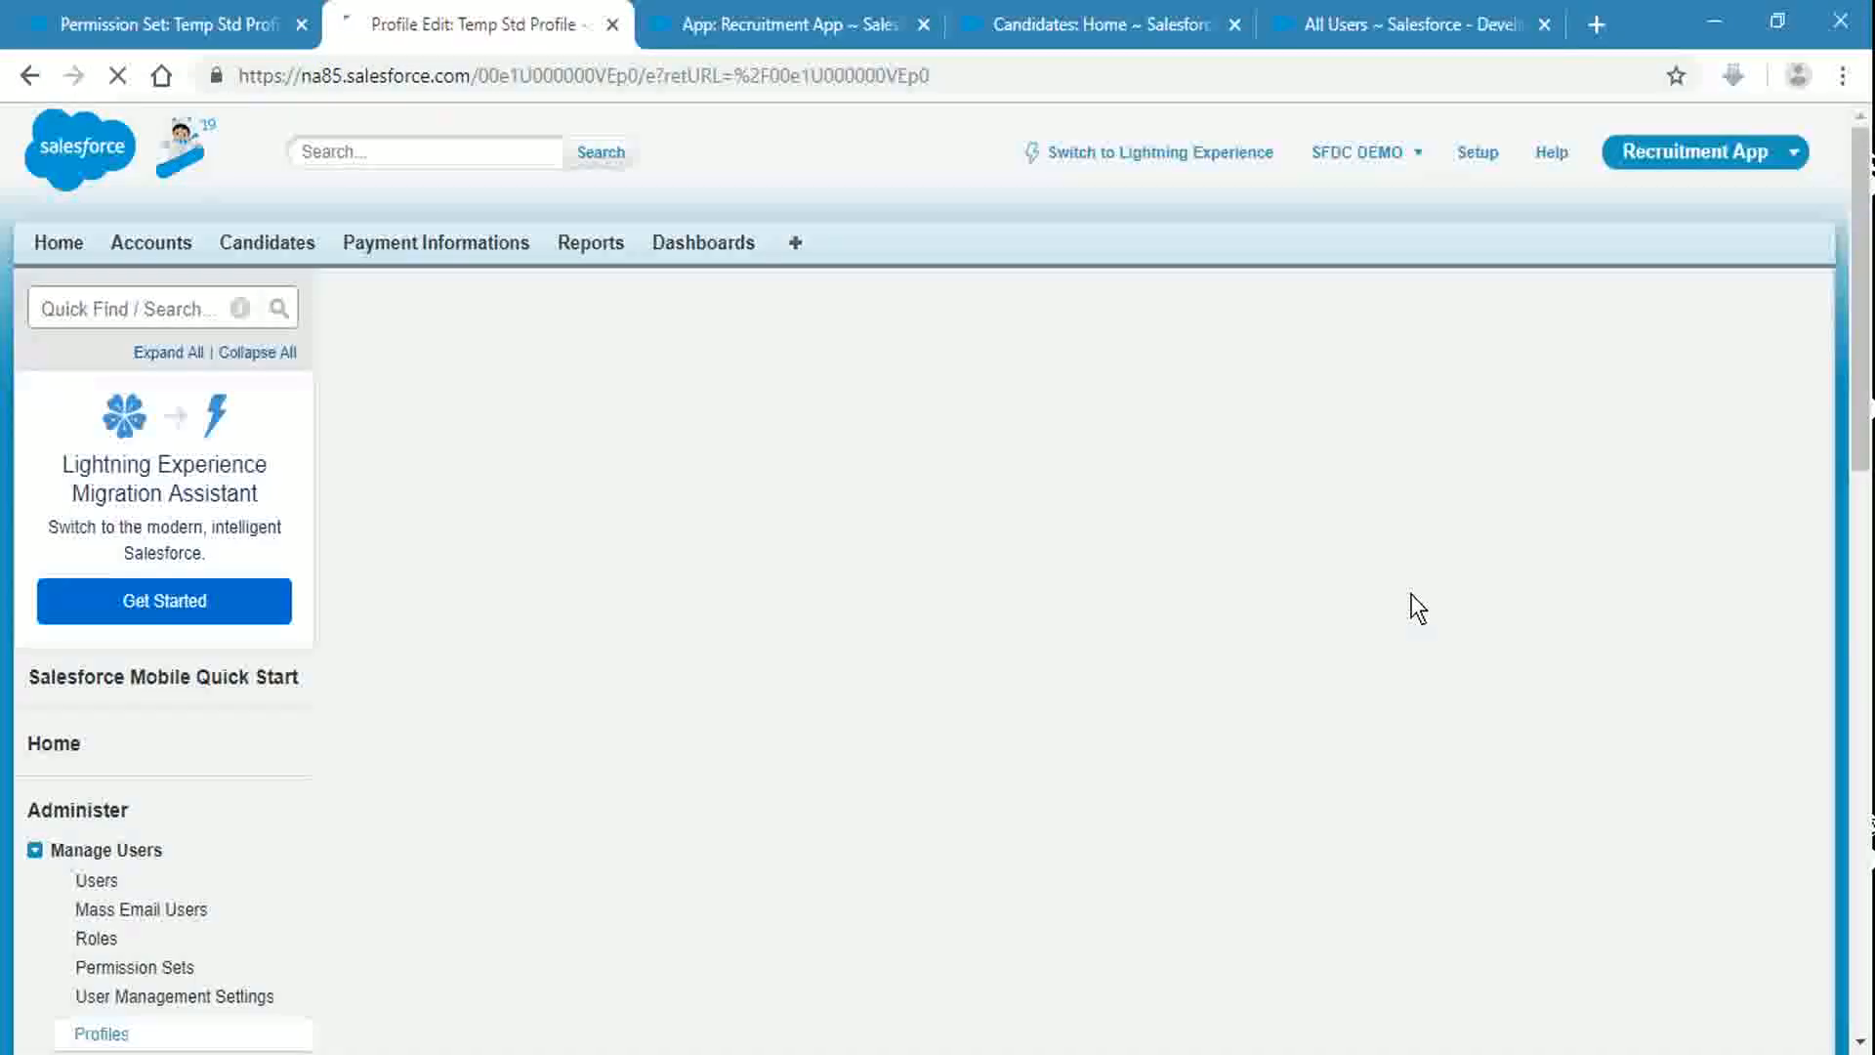
pyautogui.hotkey('ctrl', 'f')
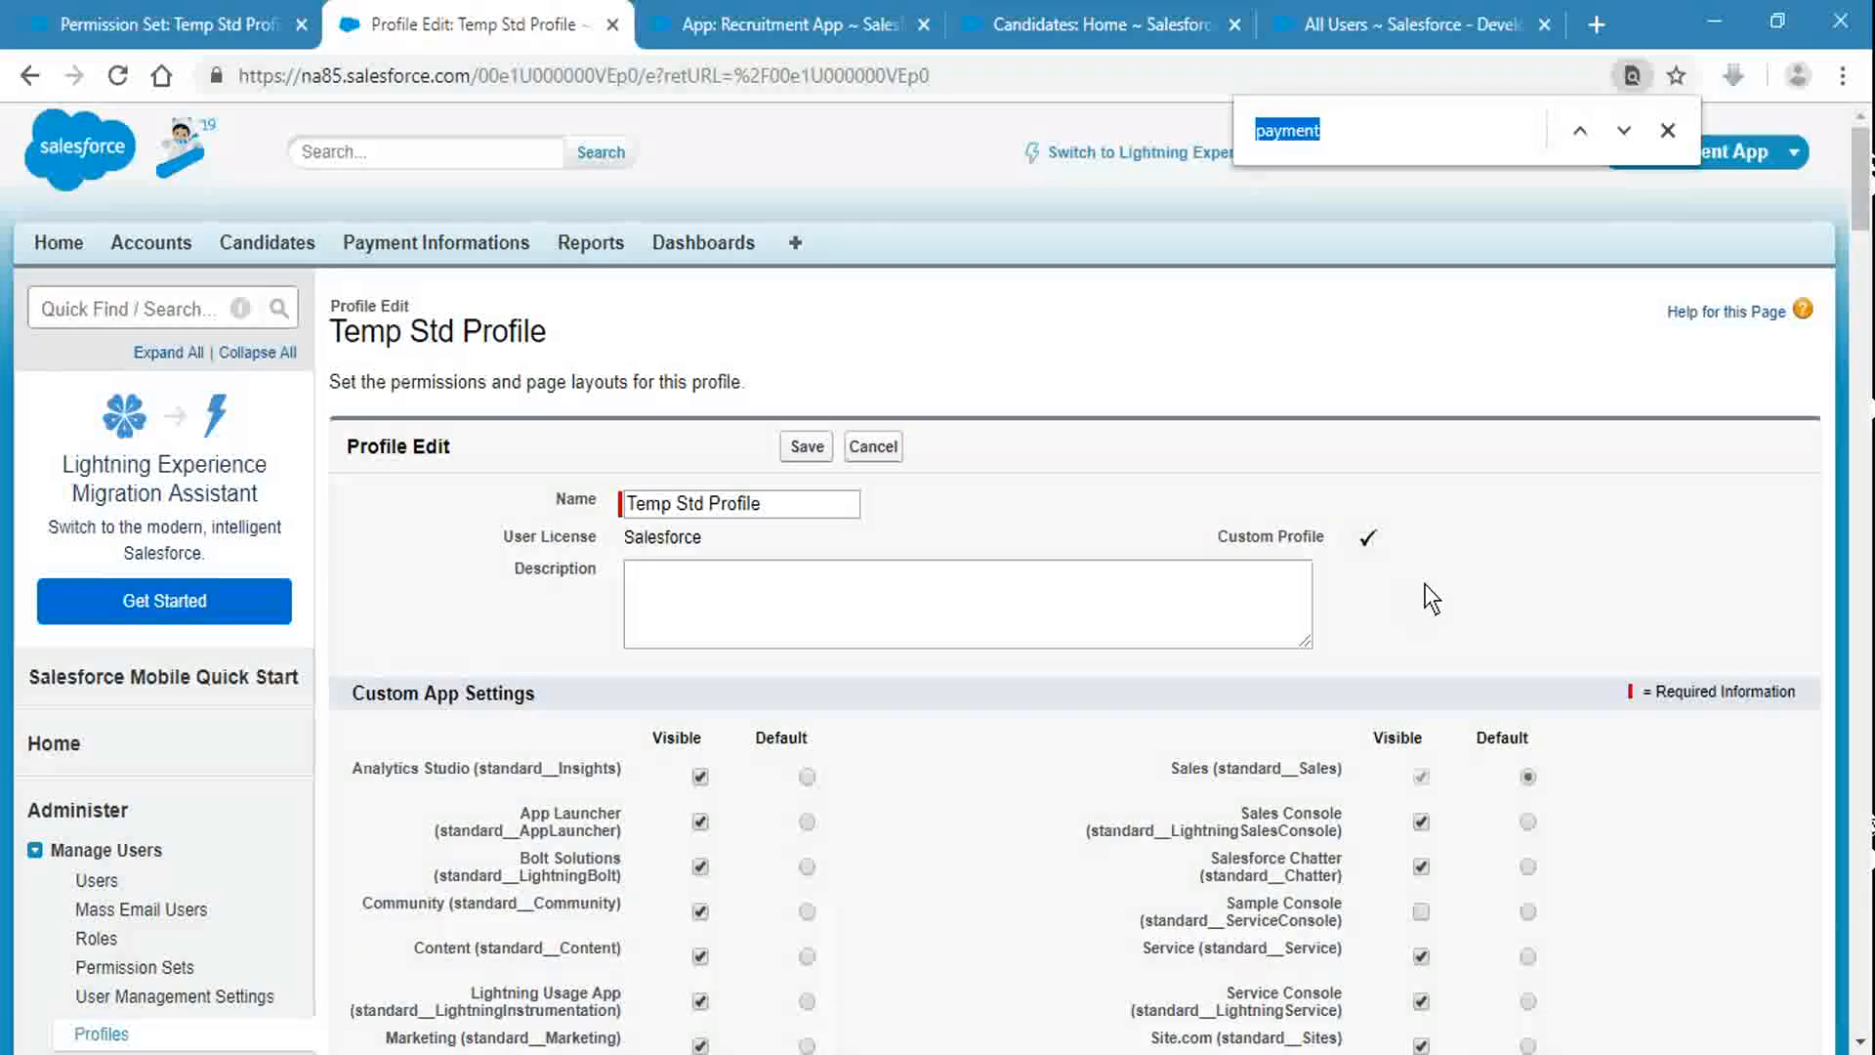
pyautogui.press('Return')
pyautogui.press('Return')
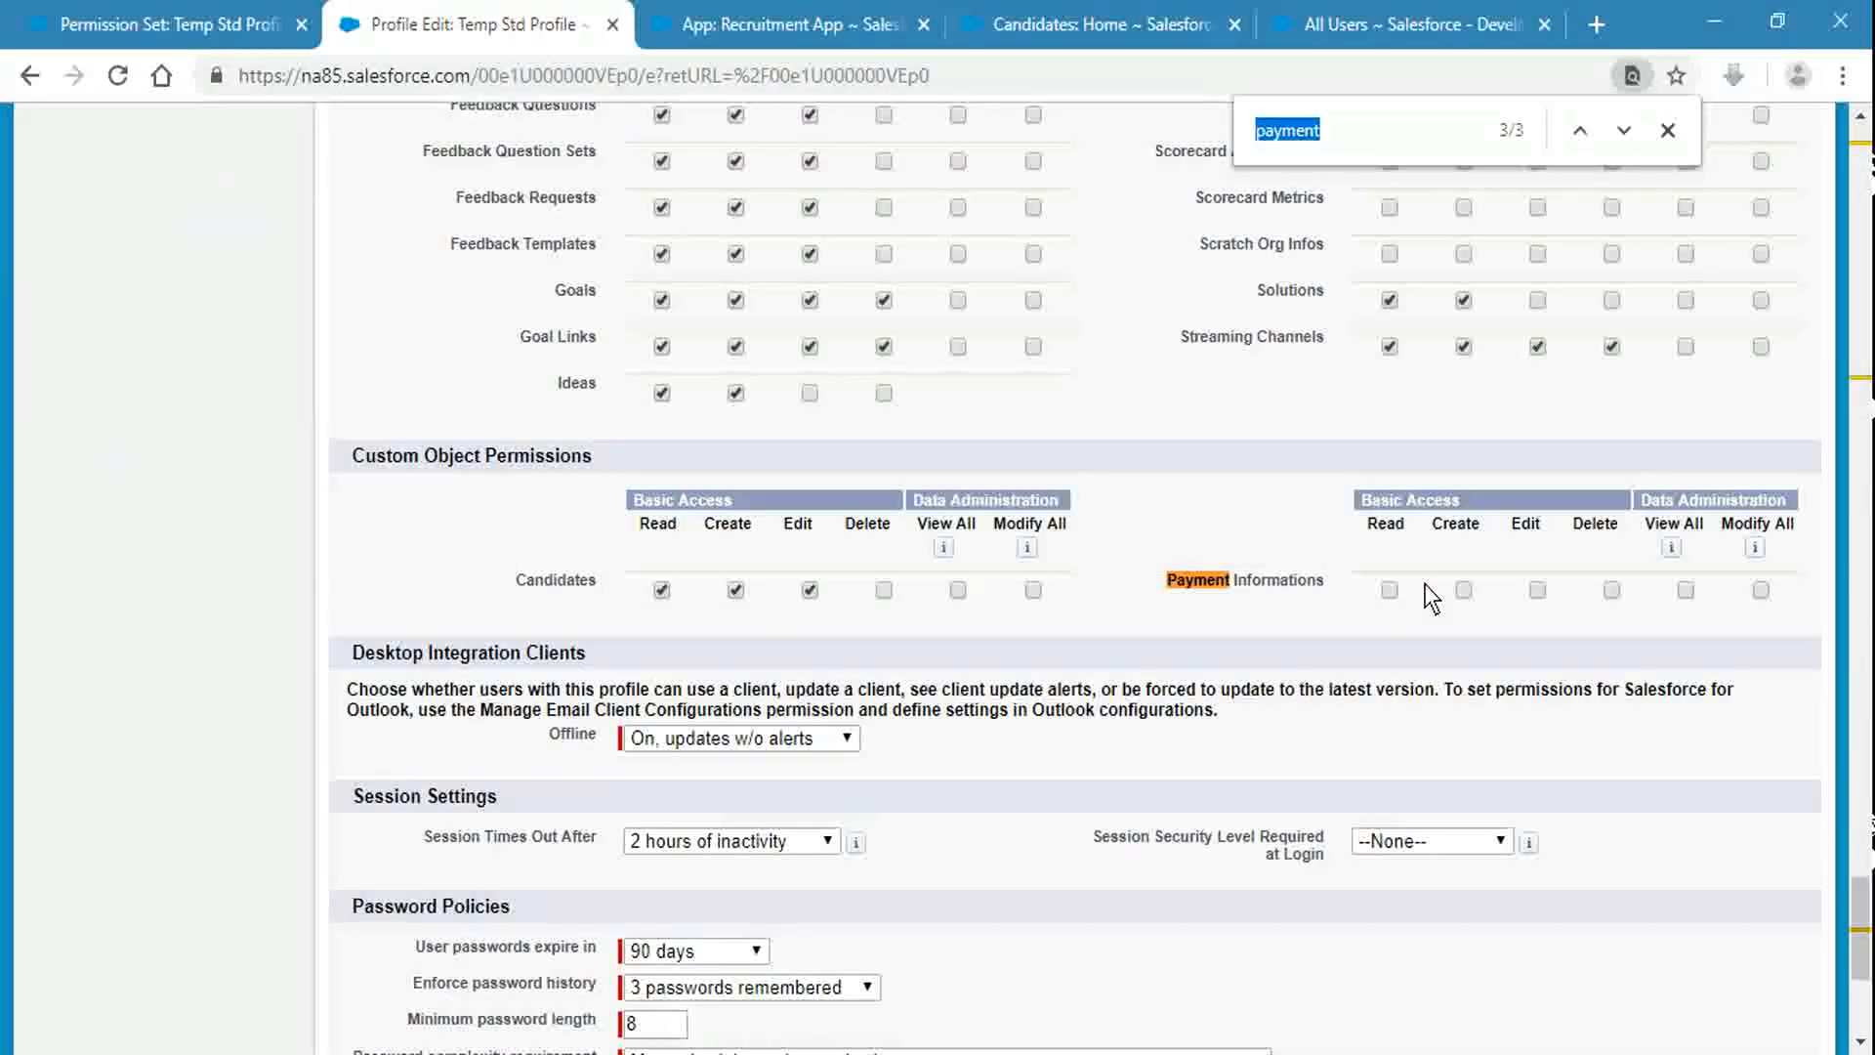
pyautogui.click(1391, 590)
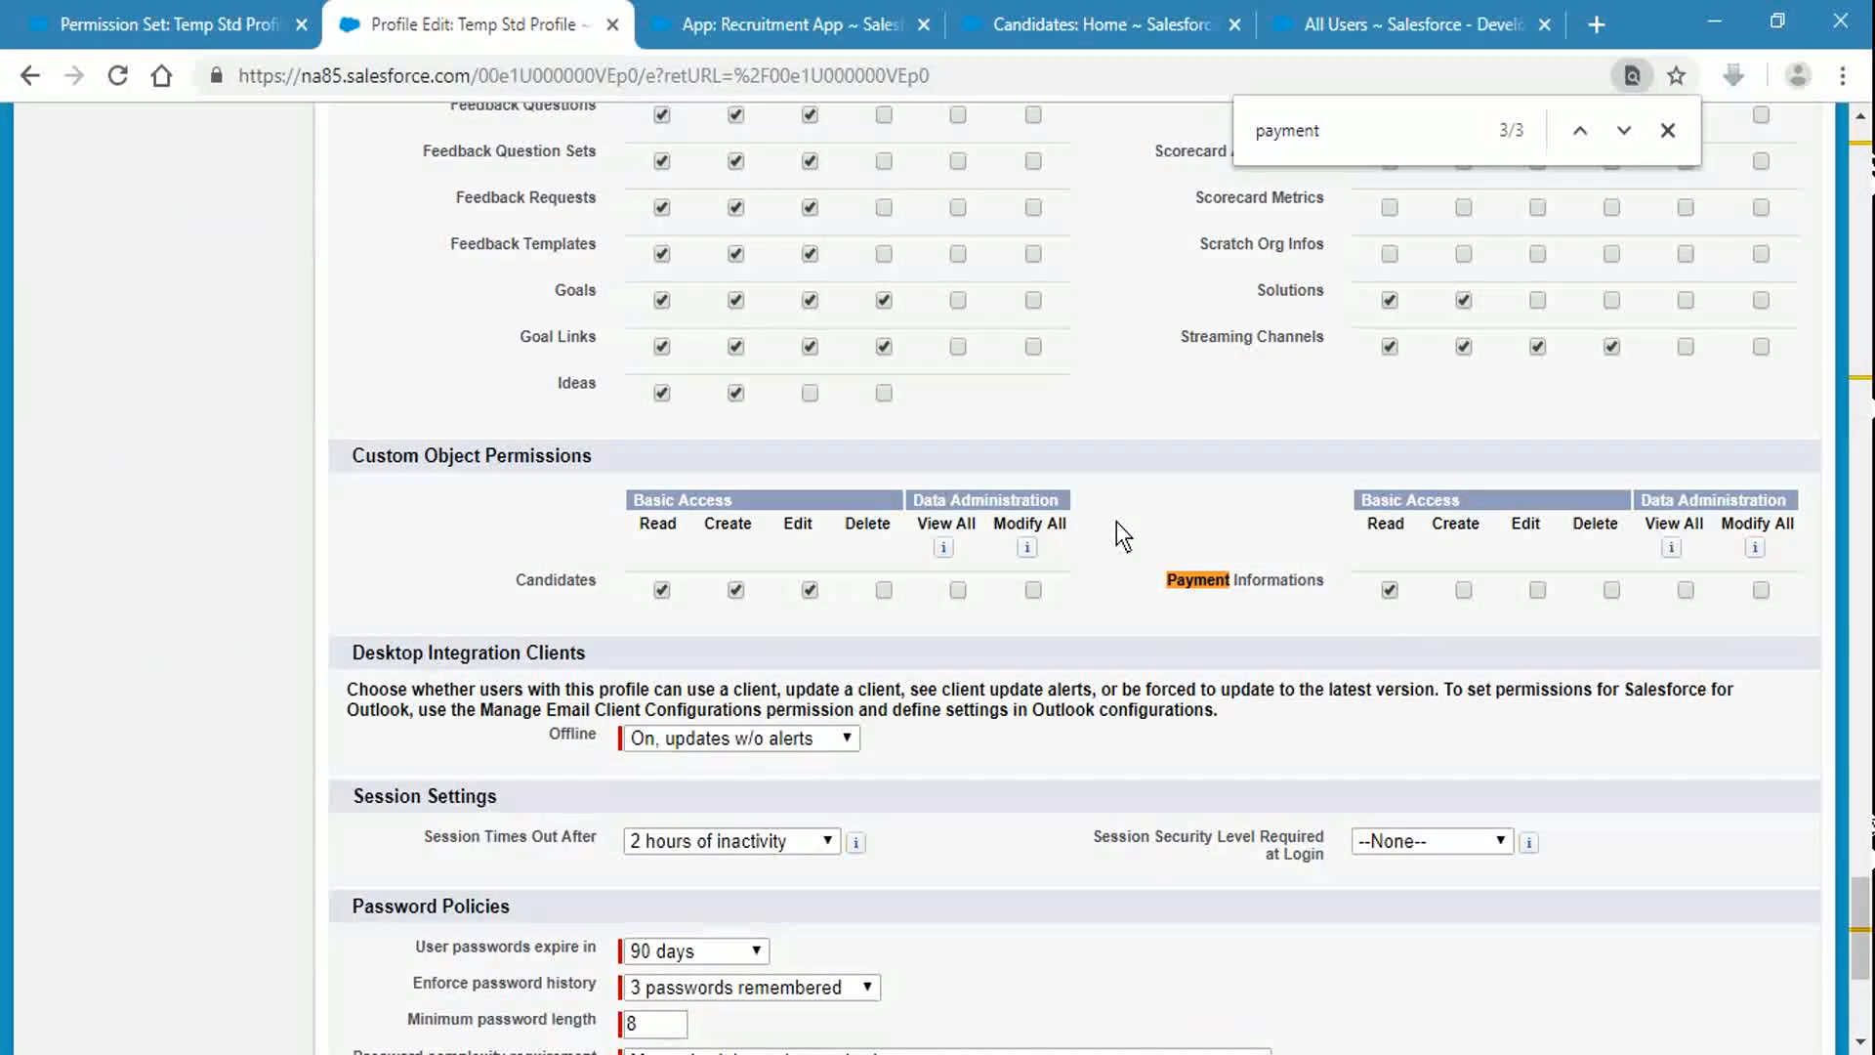
pyautogui.press('Home')
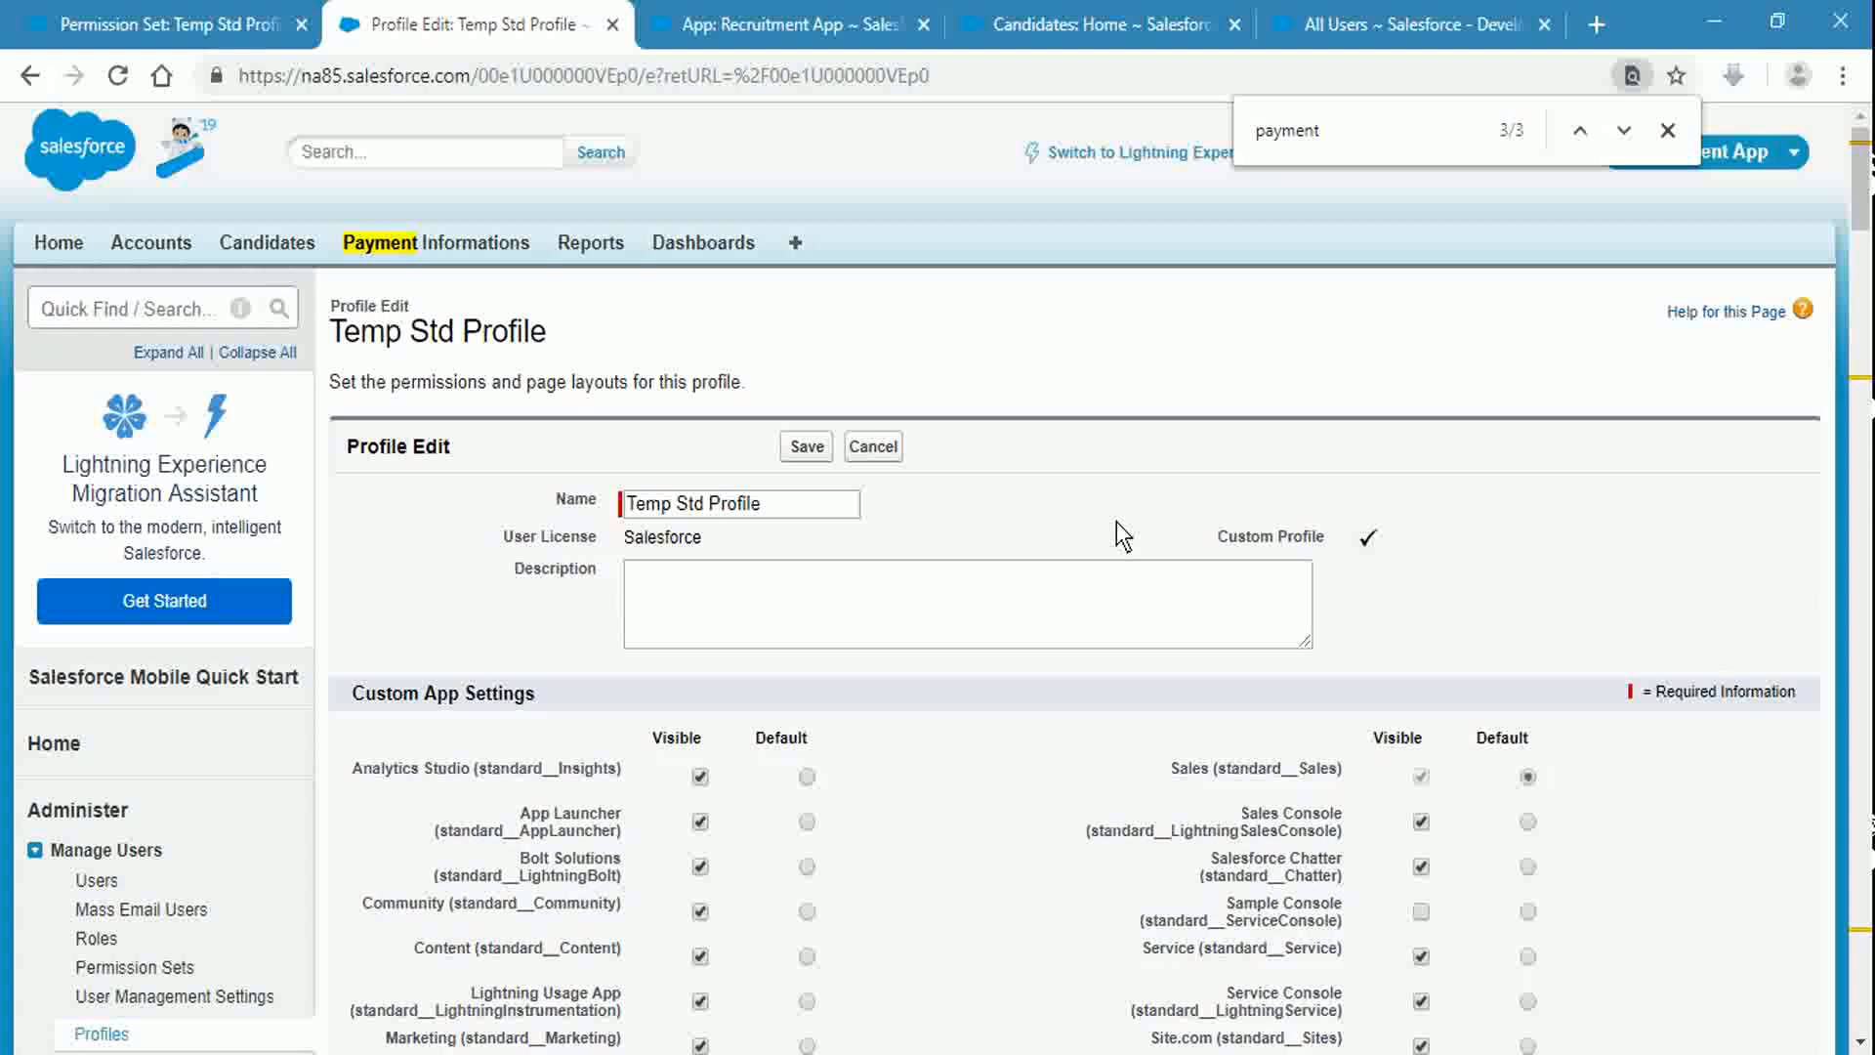
pyautogui.click(800, 445)
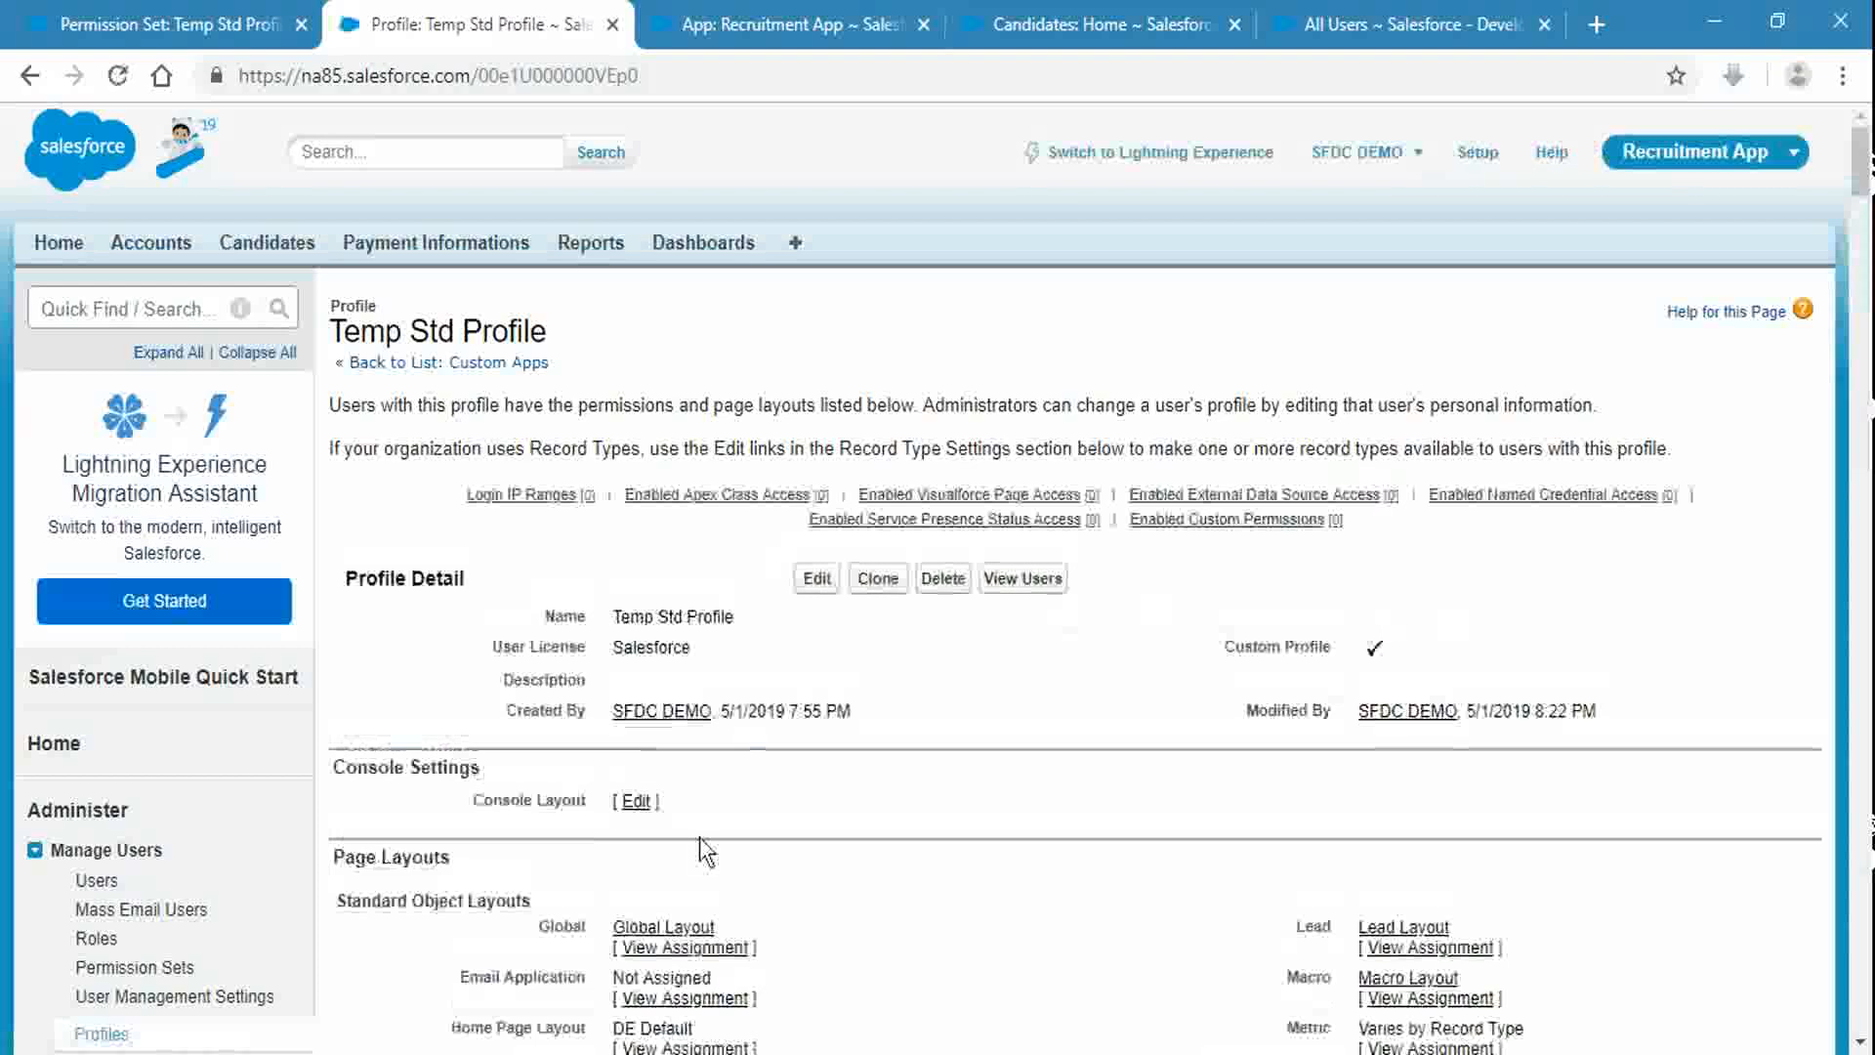
# Reload the test user's Home page, which now offers a Payment Informations tab
pyautogui.moveTo(625, 1051)
pyautogui.click(712, 965)
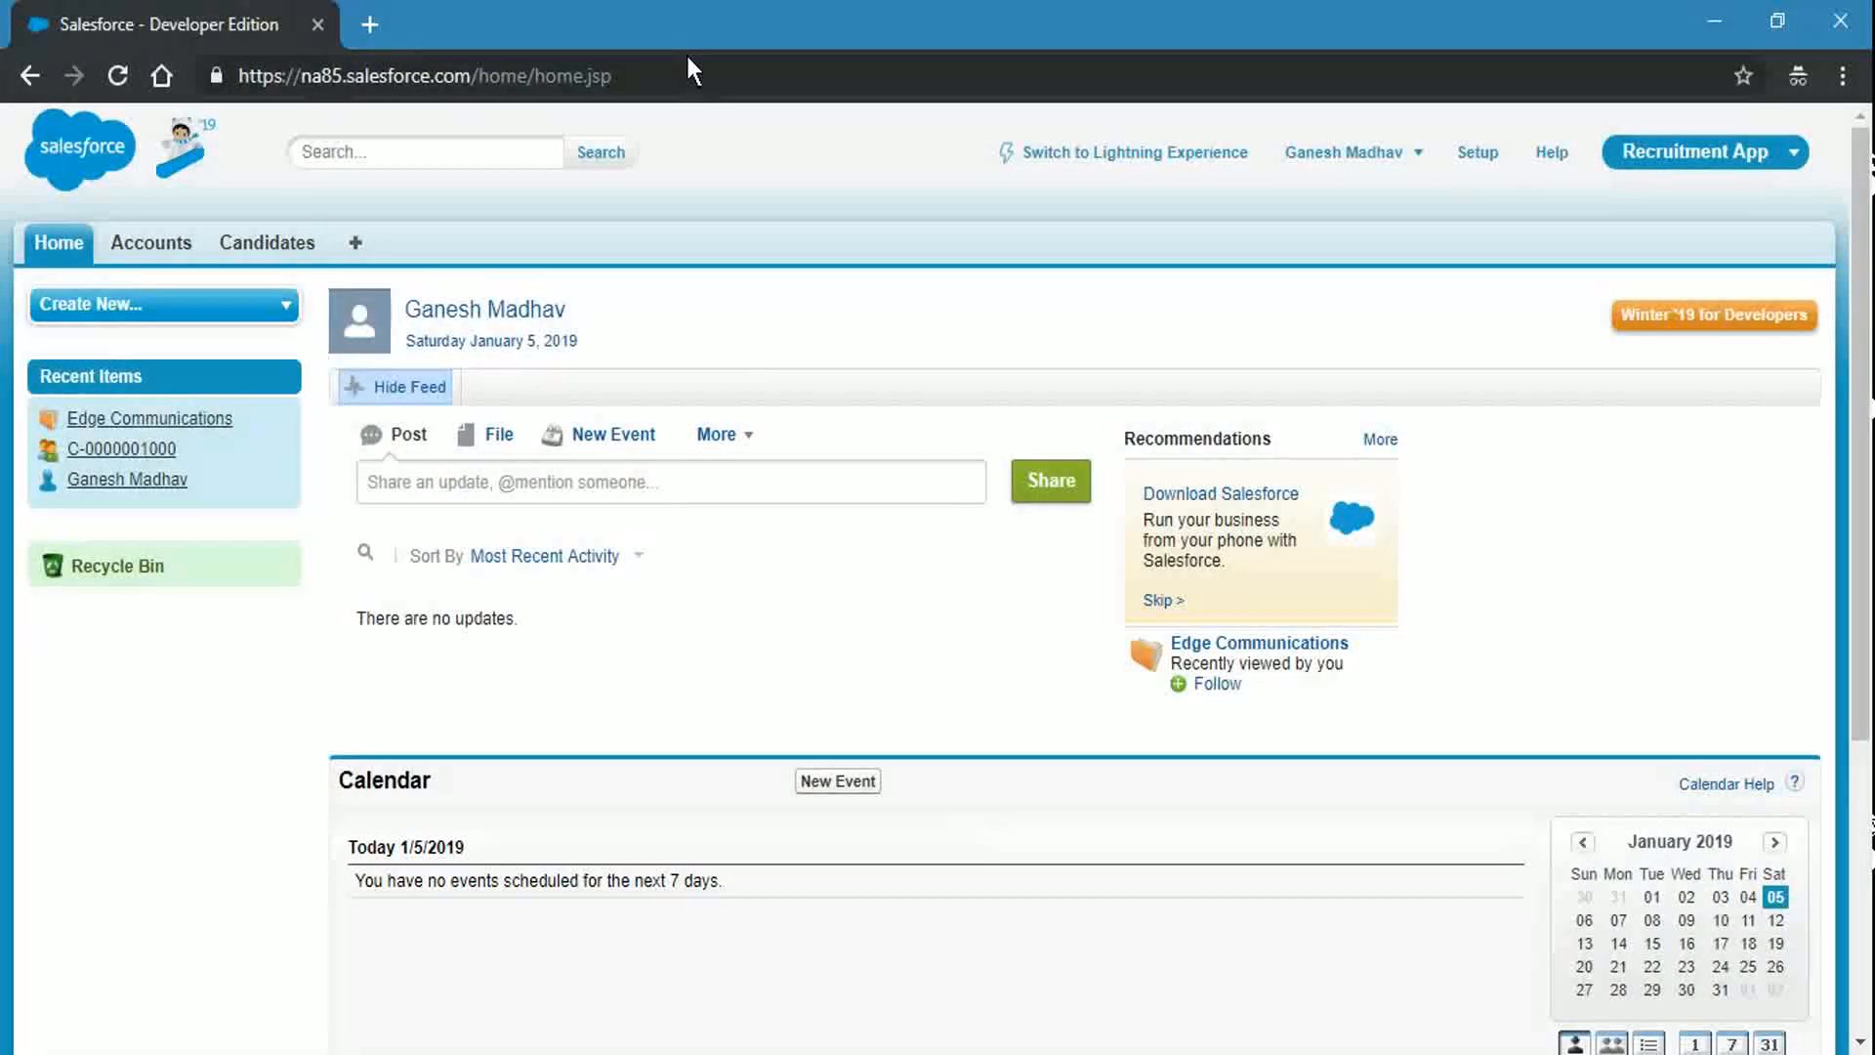
pyautogui.click(699, 82)
pyautogui.press('Return')
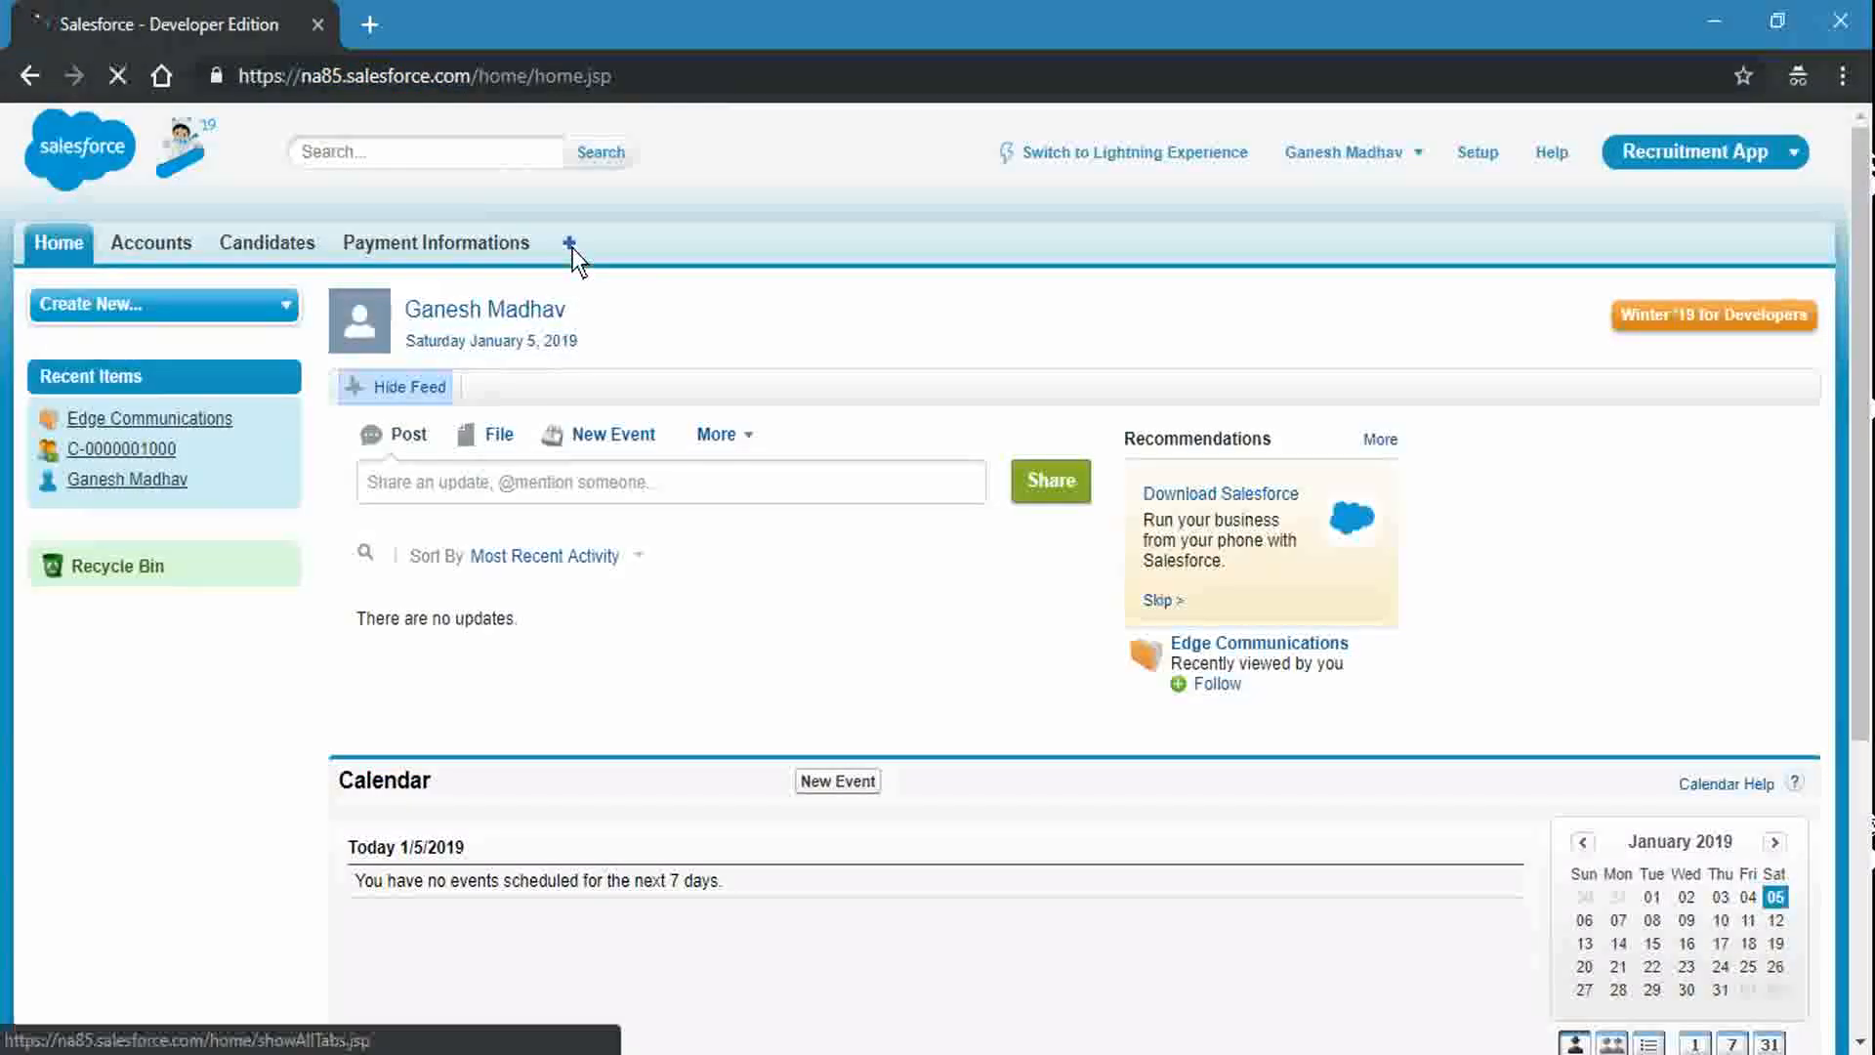
# As the test user, open Payment Informations from the all-tabs list, then return to the Temp Std Profile window
pyautogui.click(571, 244)
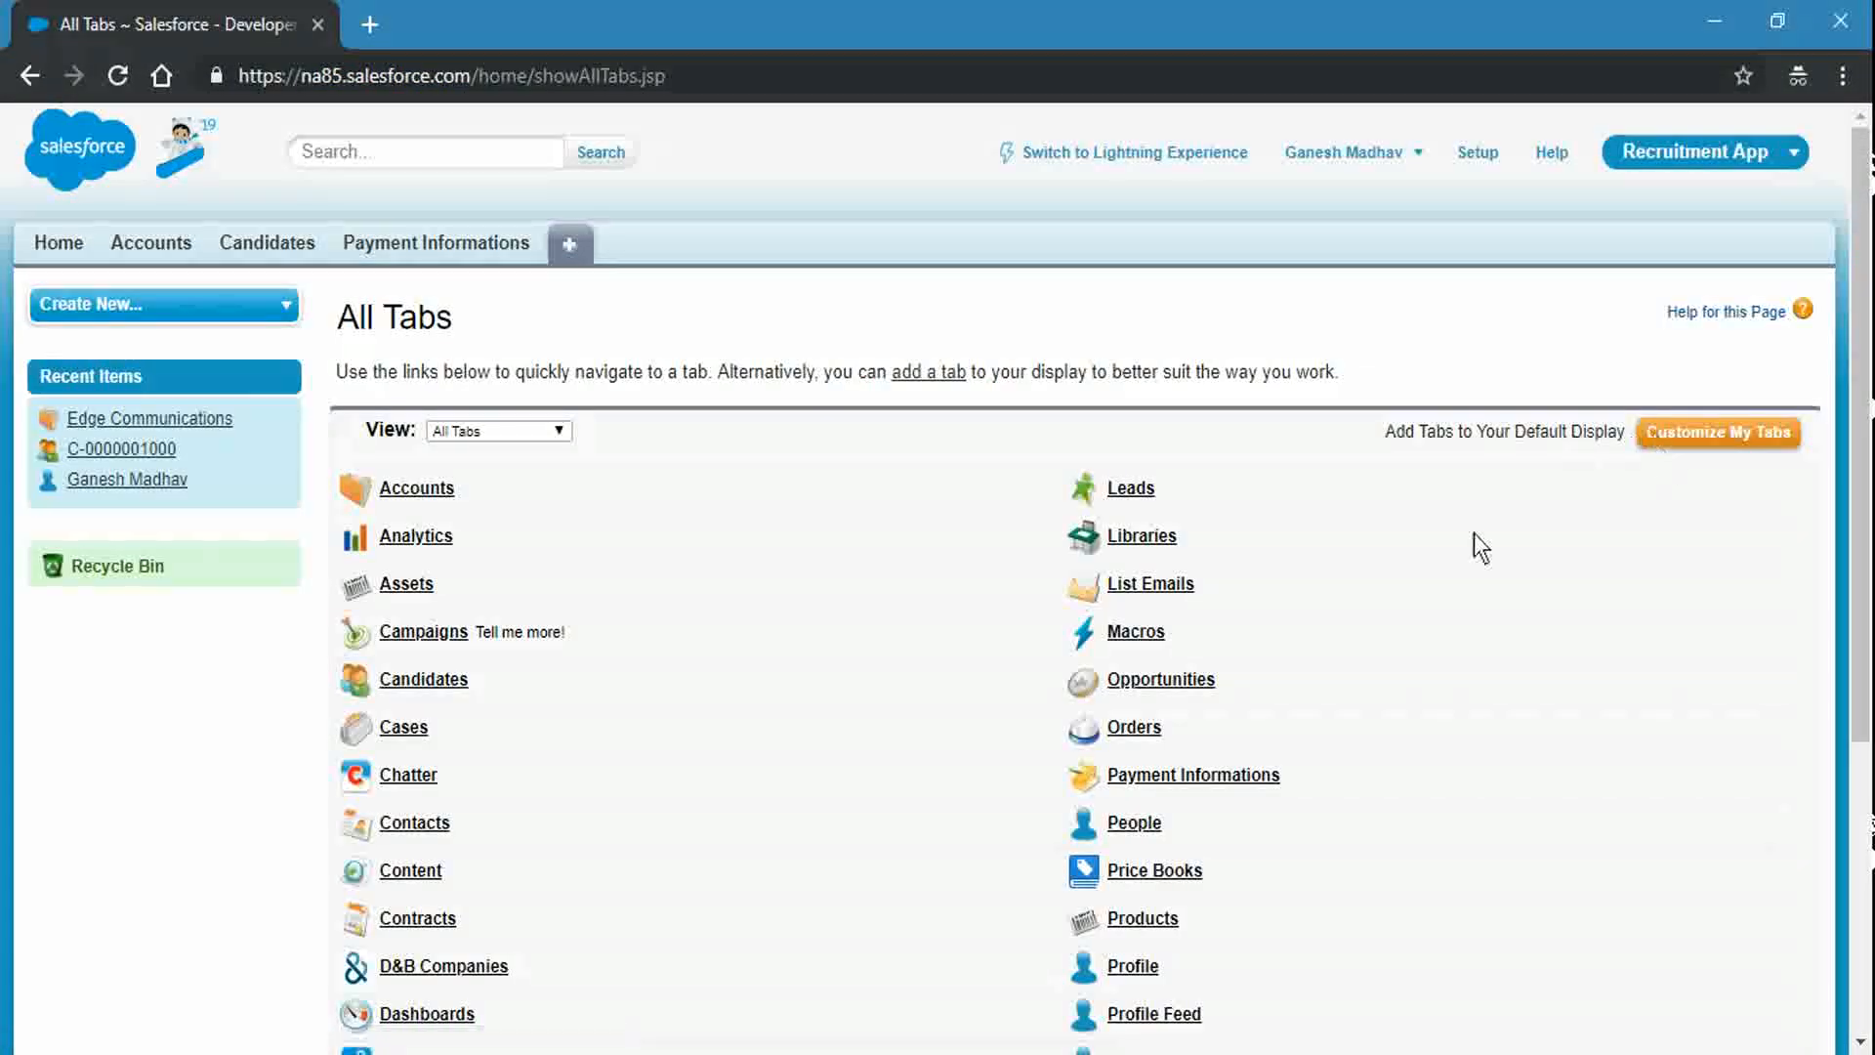
pyautogui.click(434, 242)
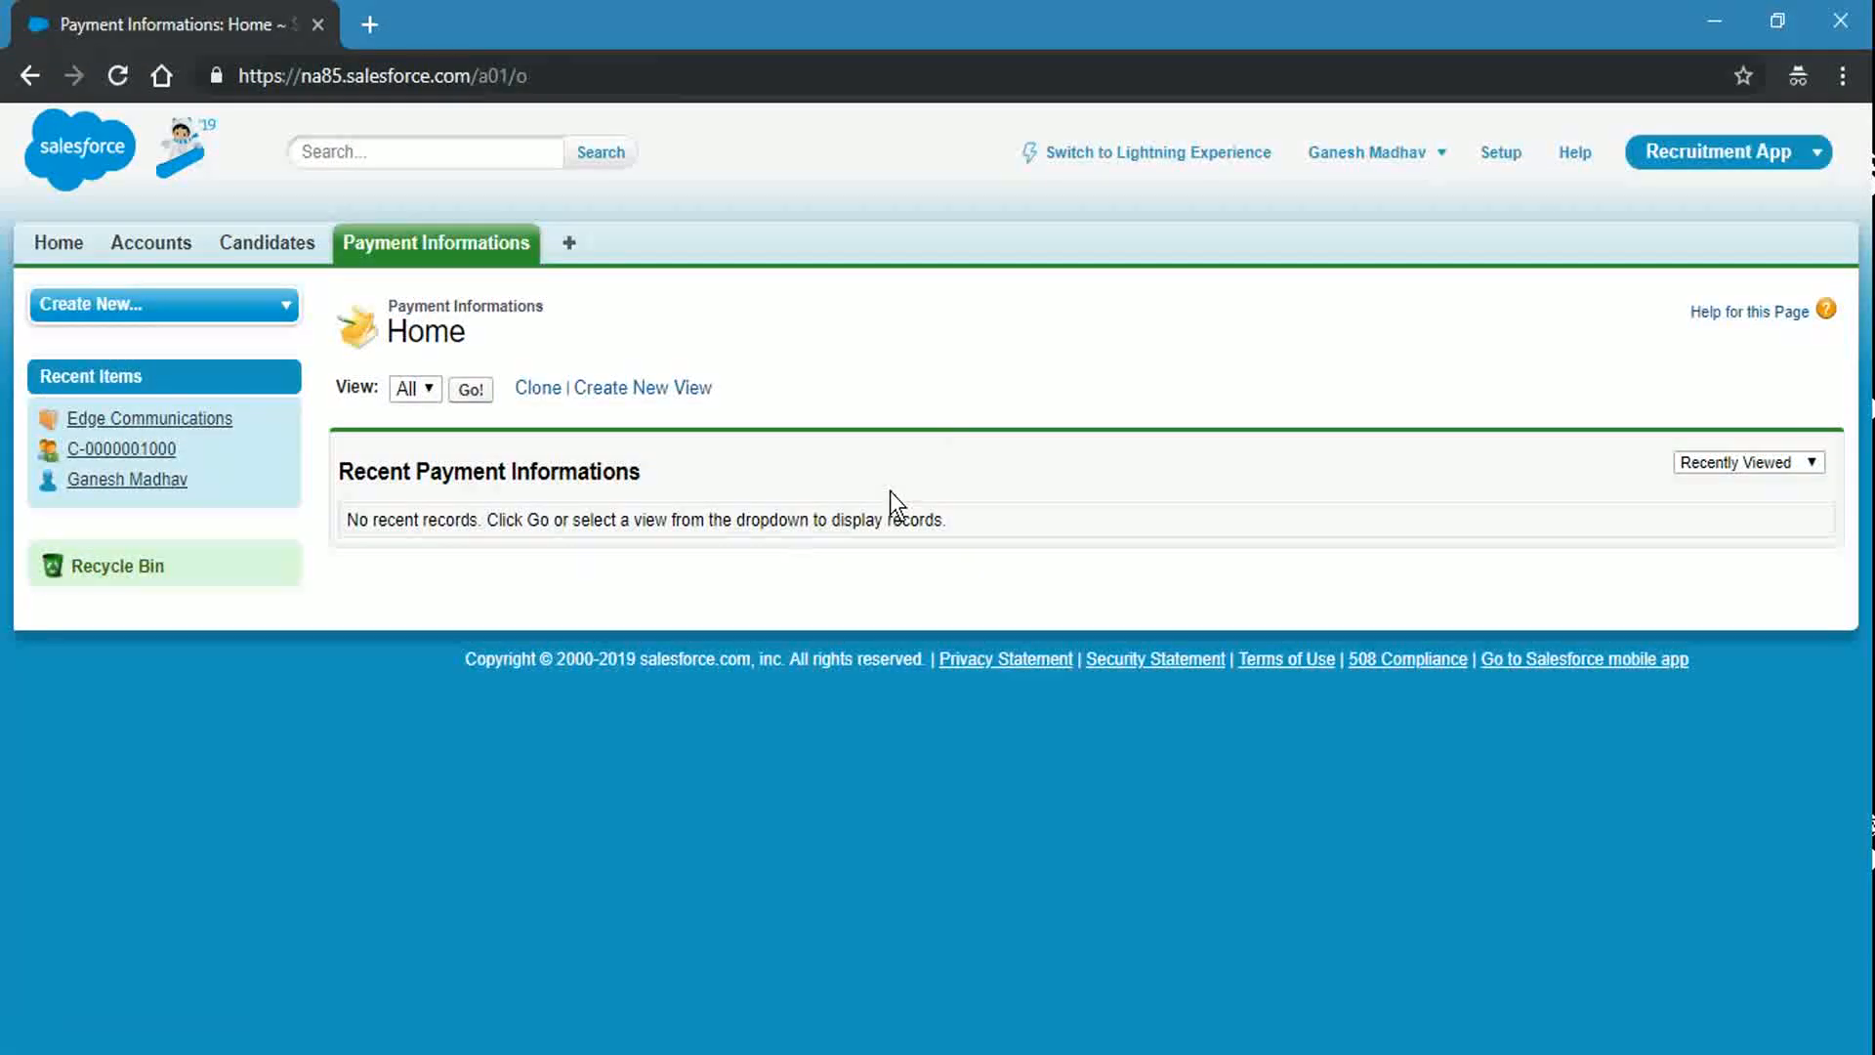
pyautogui.click(536, 987)
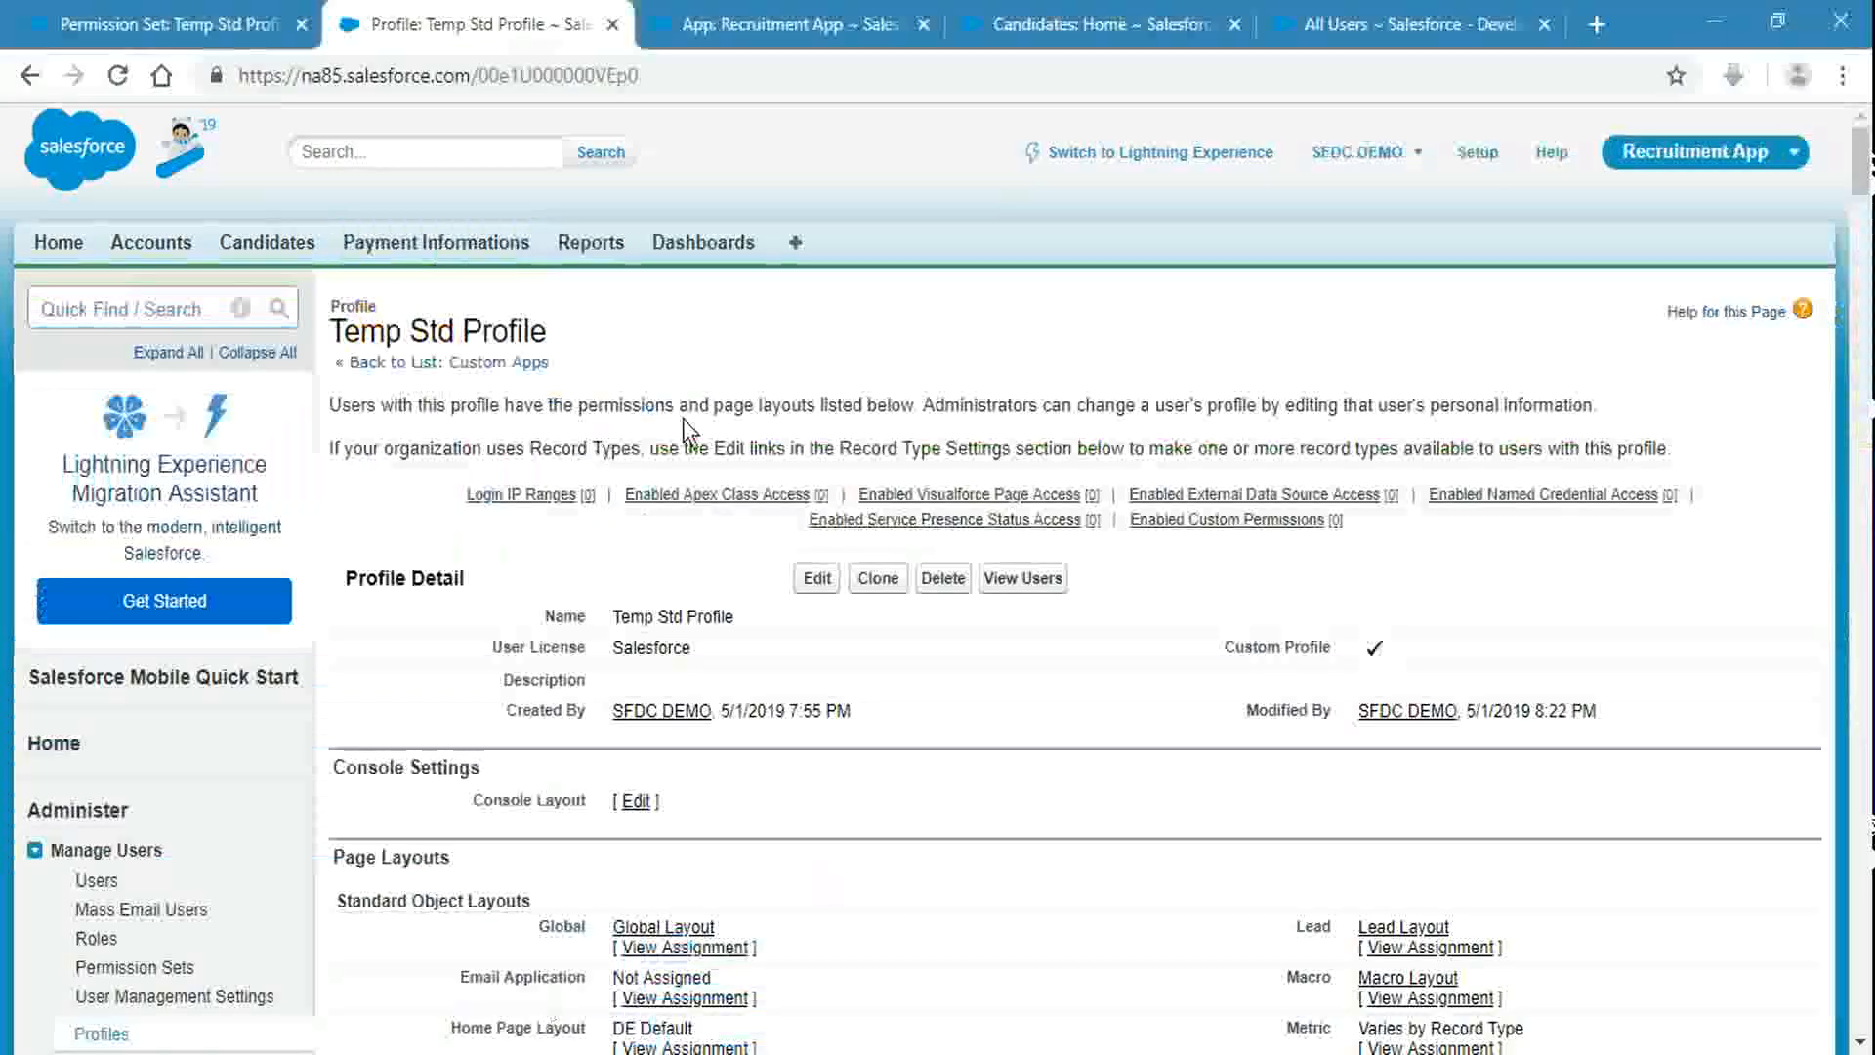
# Remove the test user's assignment from the Temp Std Profile permission set
pyautogui.click(127, 20)
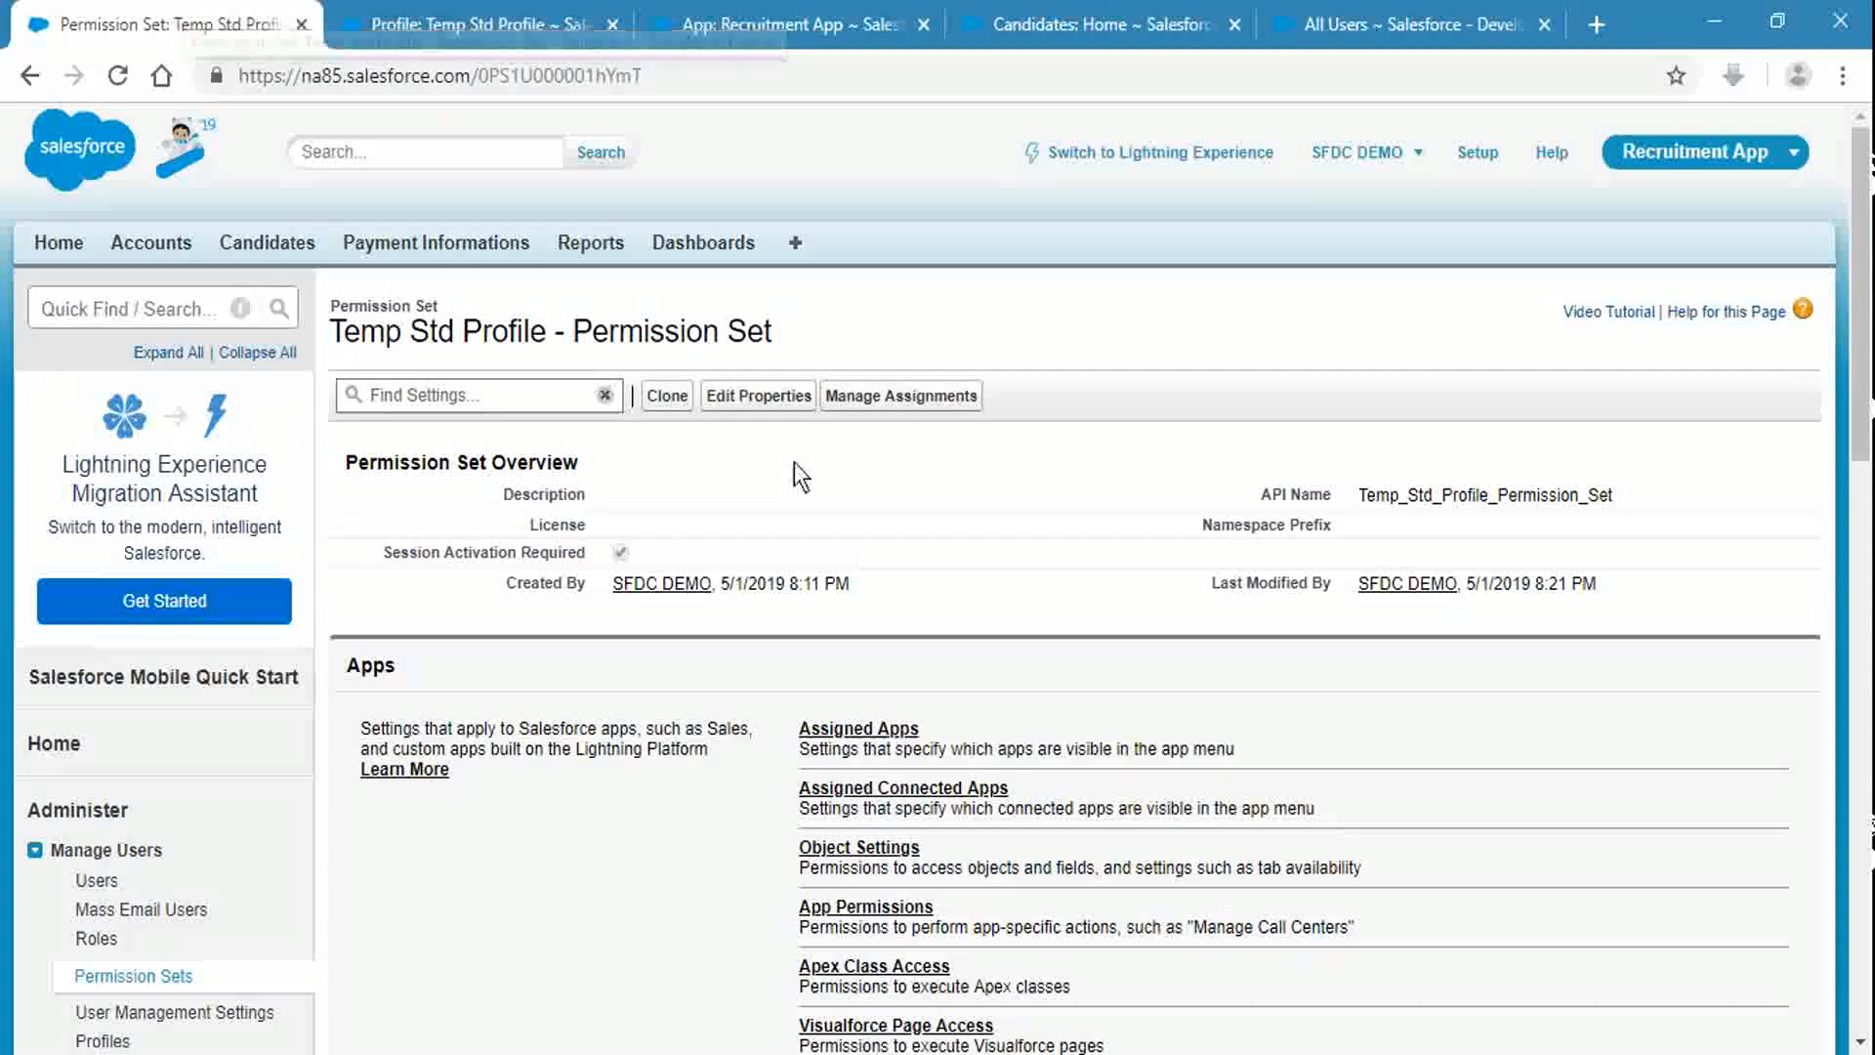
pyautogui.click(871, 400)
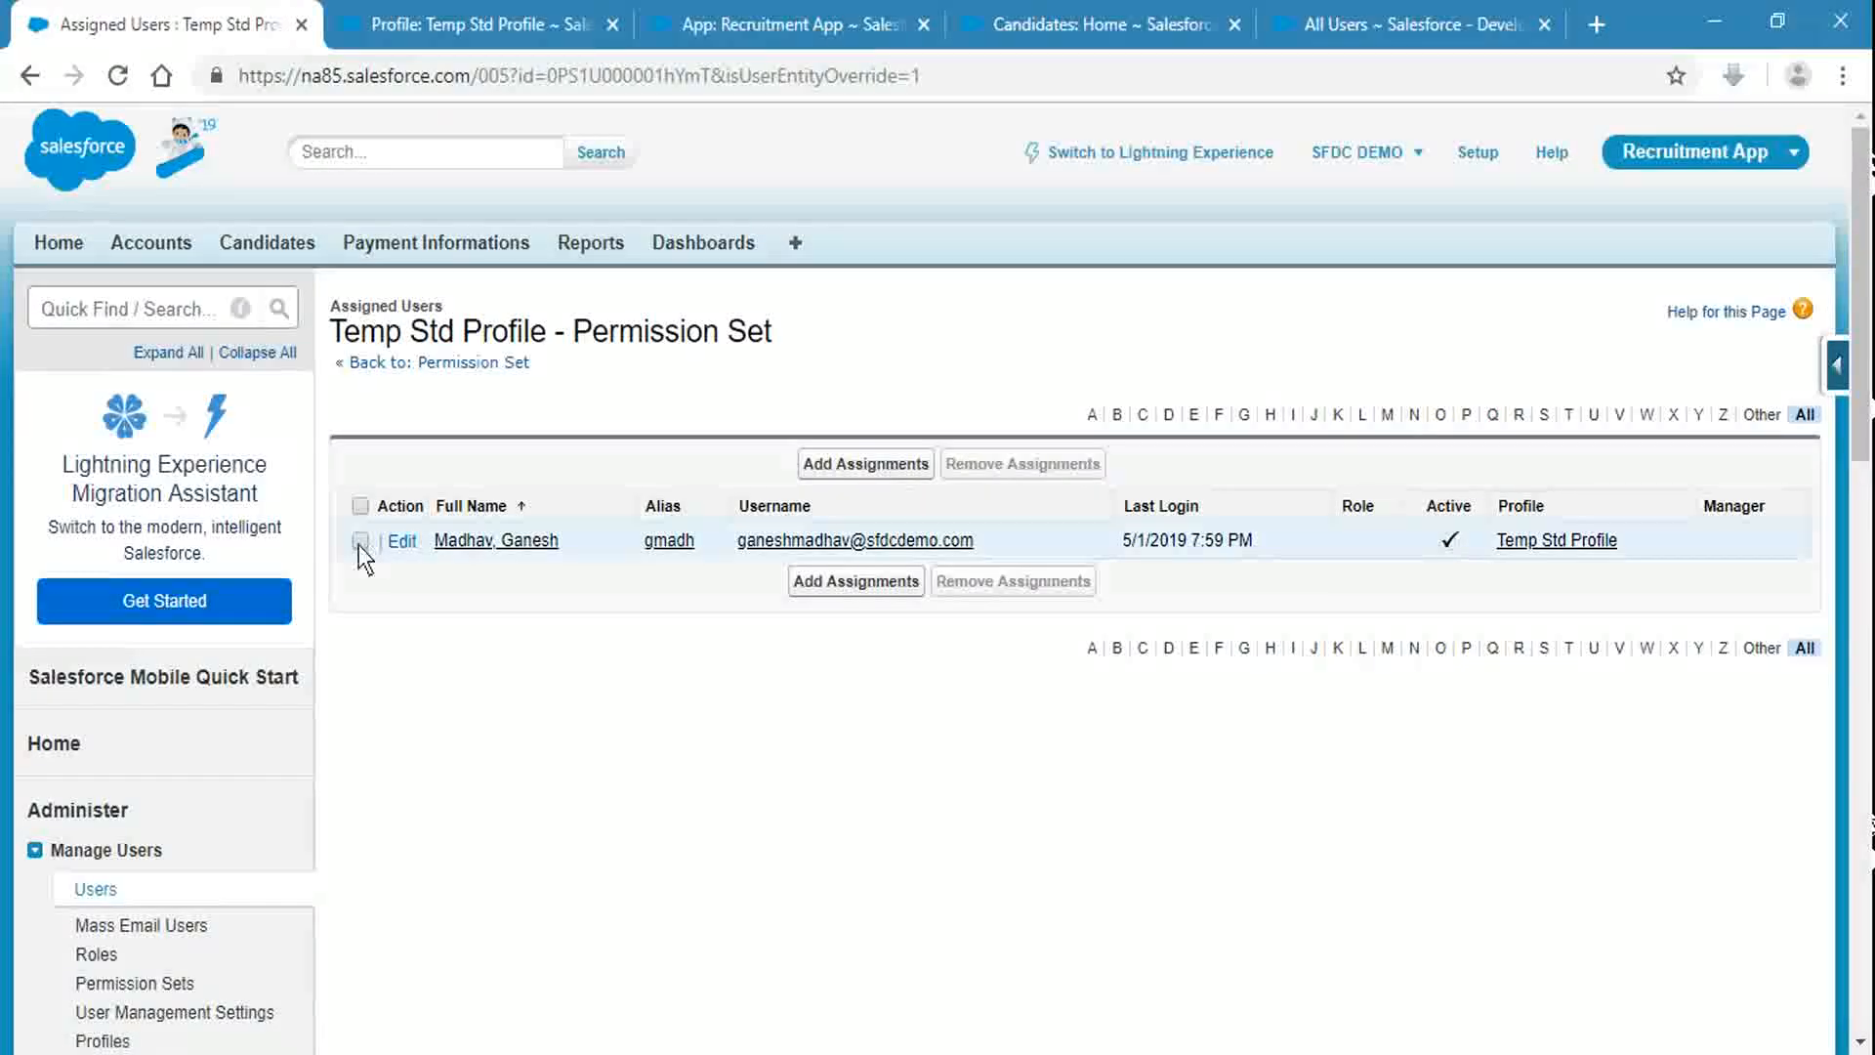
pyautogui.click(359, 541)
pyautogui.click(994, 464)
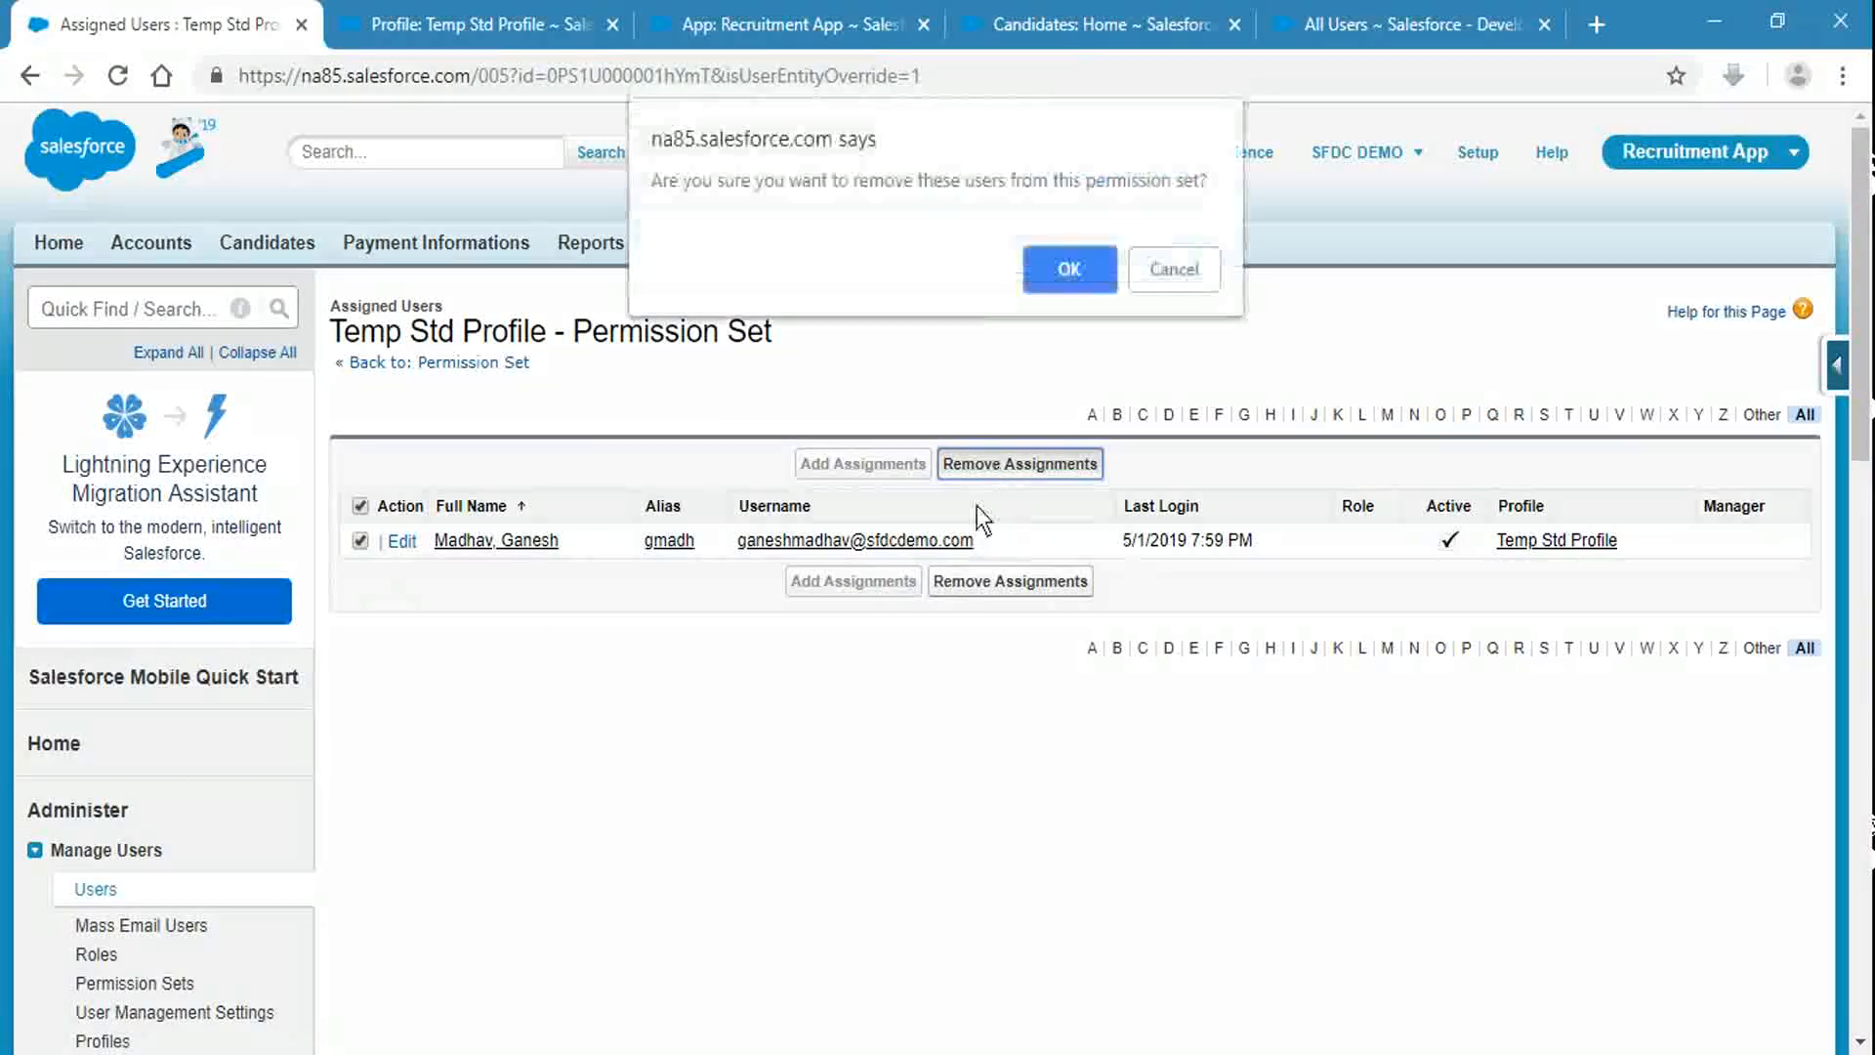
pyautogui.click(1069, 263)
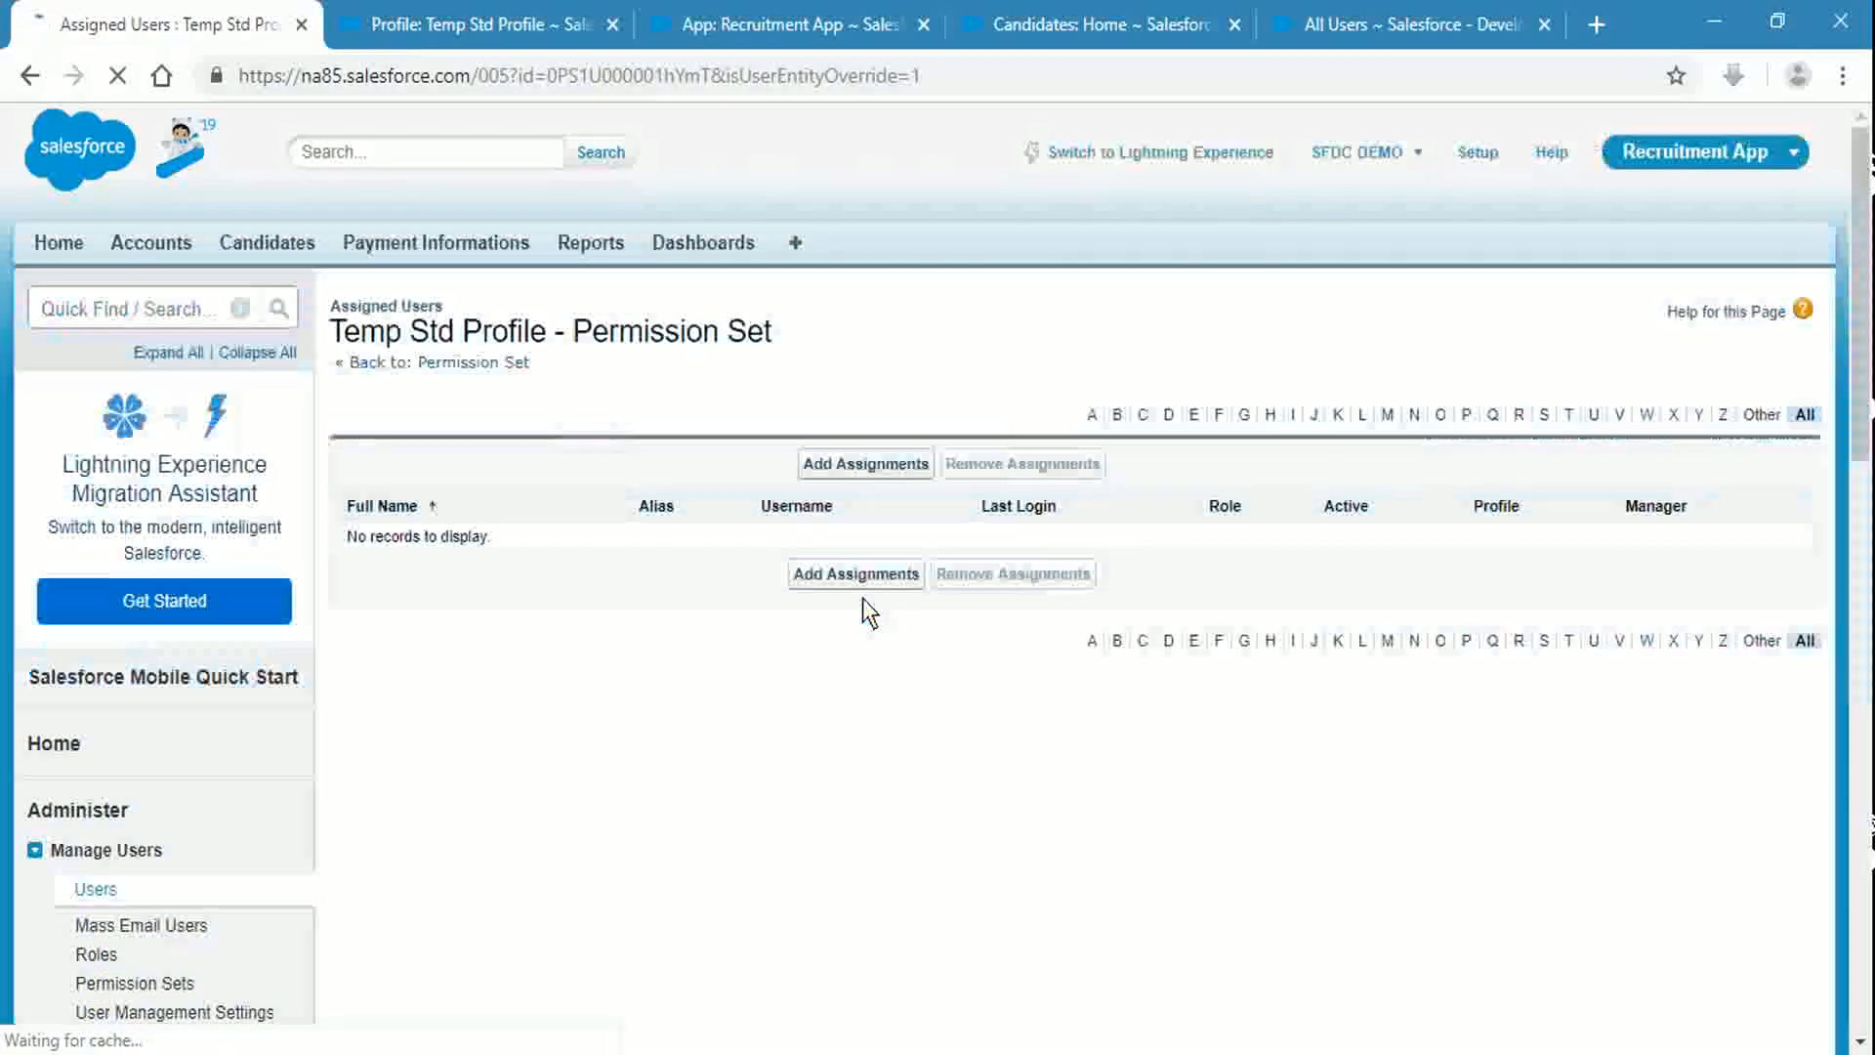
# Assign the Temp Std Profile permission set to the test user again
pyautogui.click(842, 463)
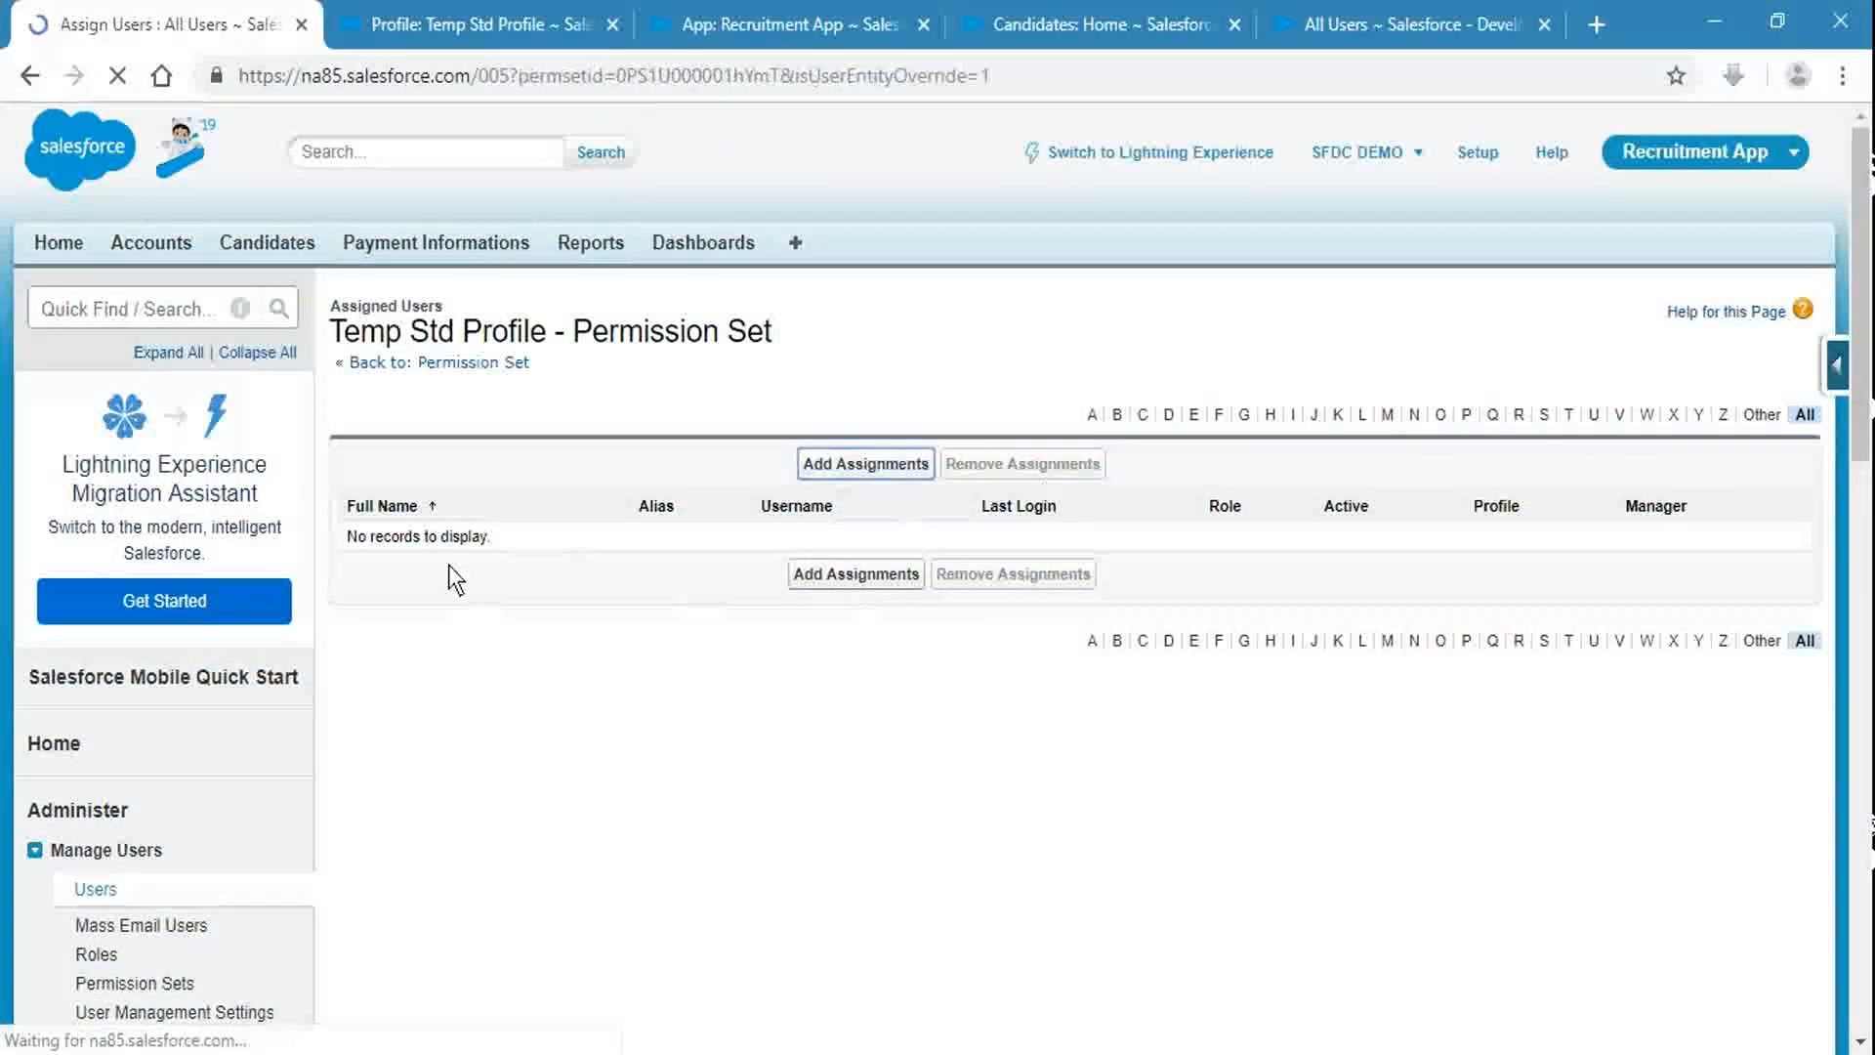
pyautogui.click(361, 625)
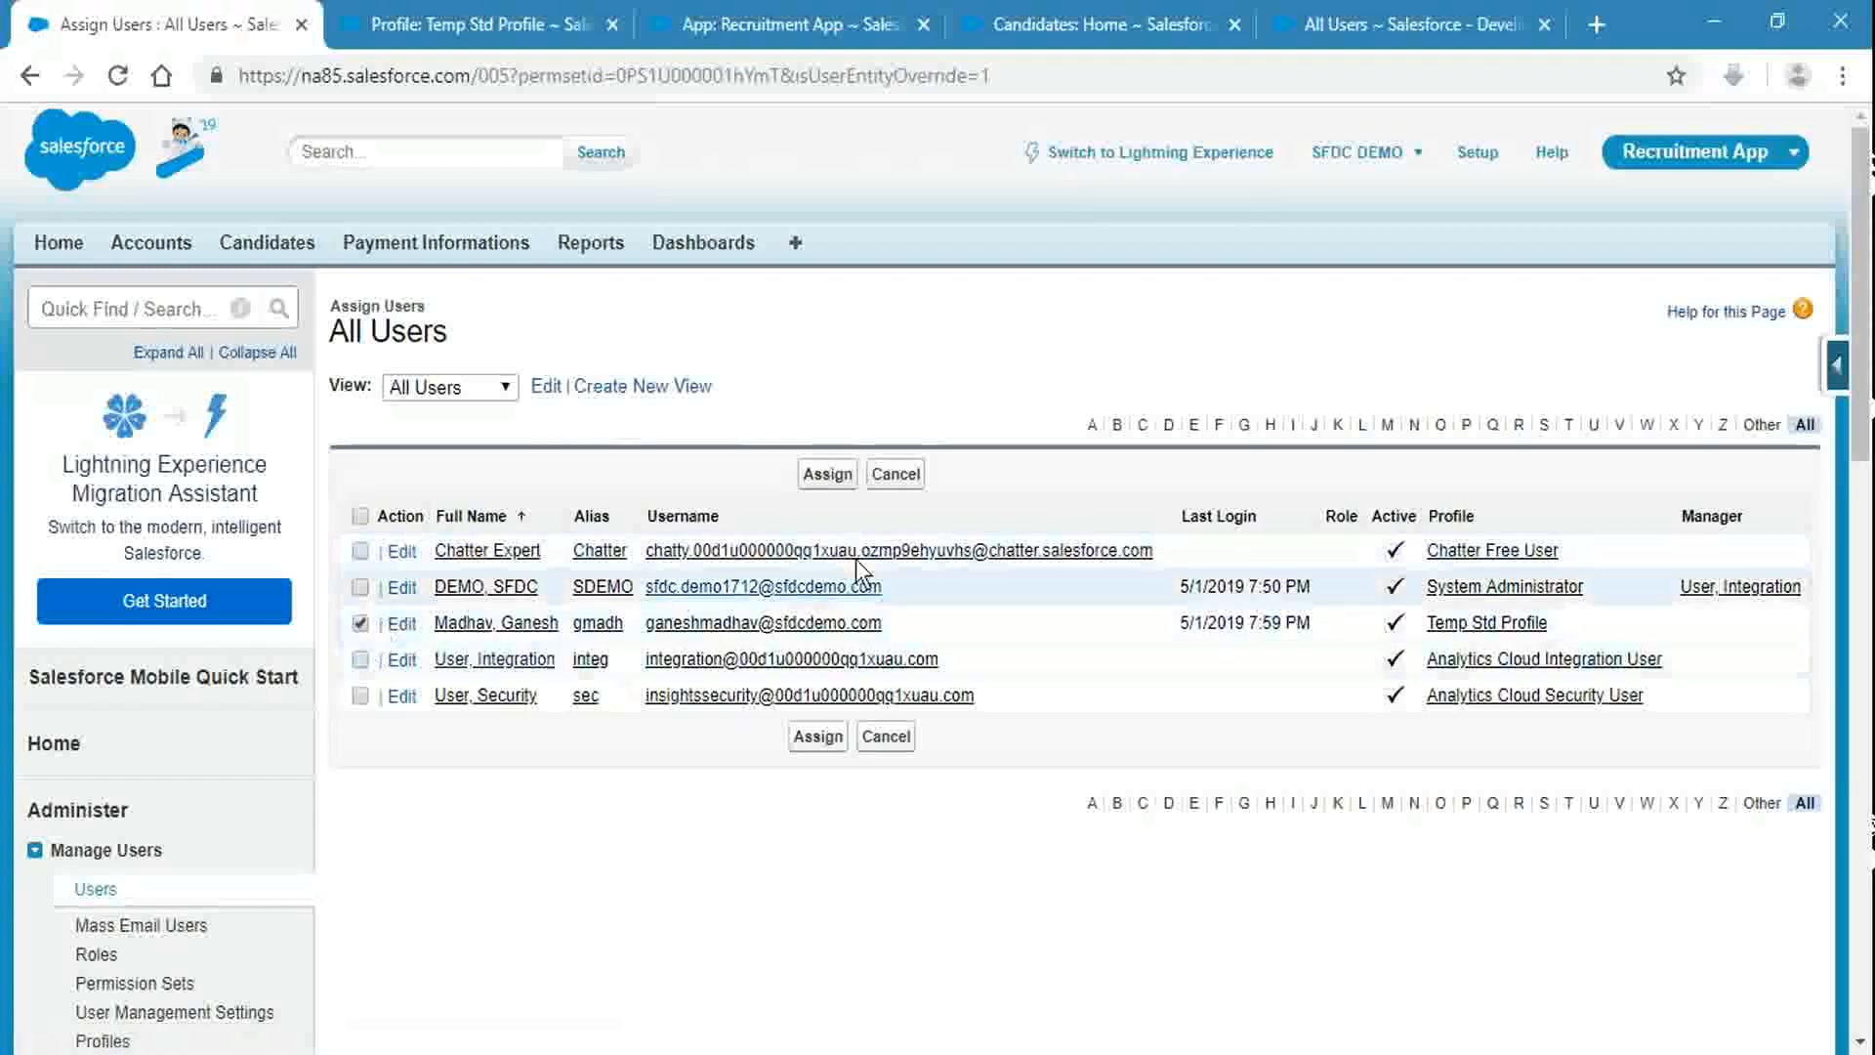
pyautogui.click(828, 474)
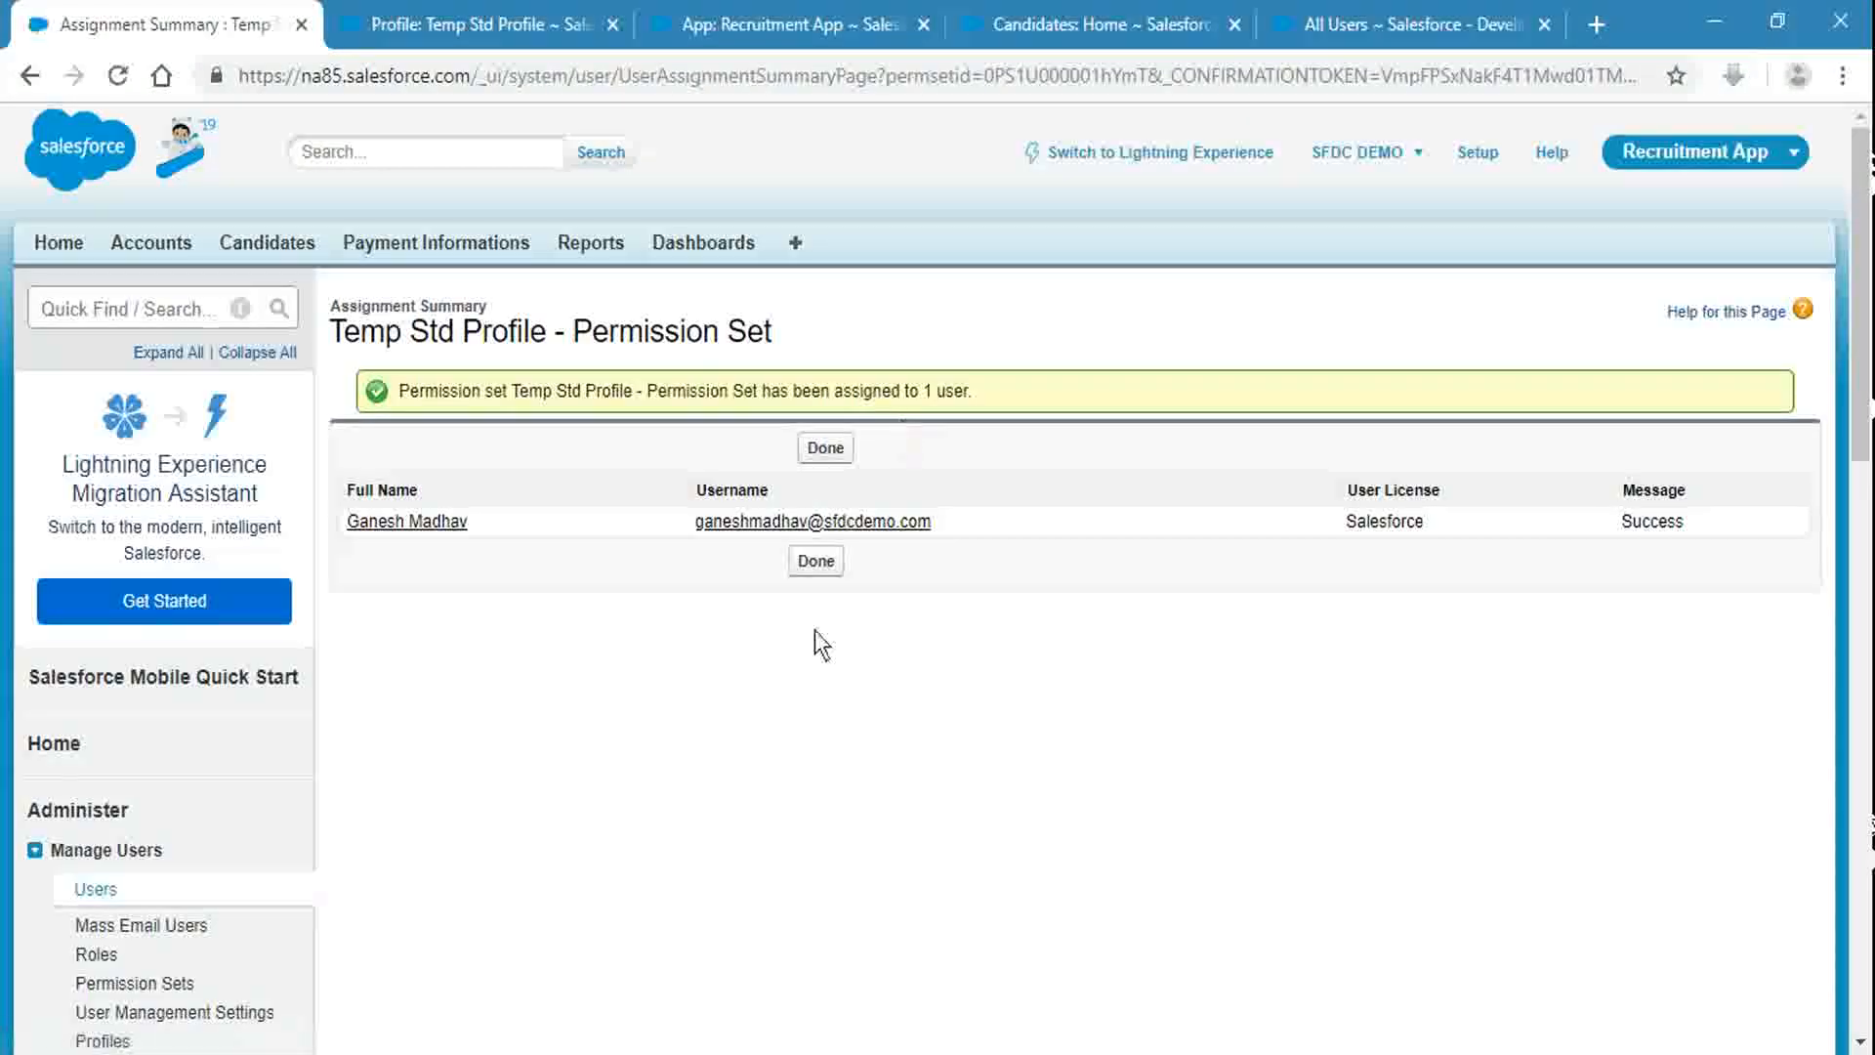
pyautogui.click(818, 561)
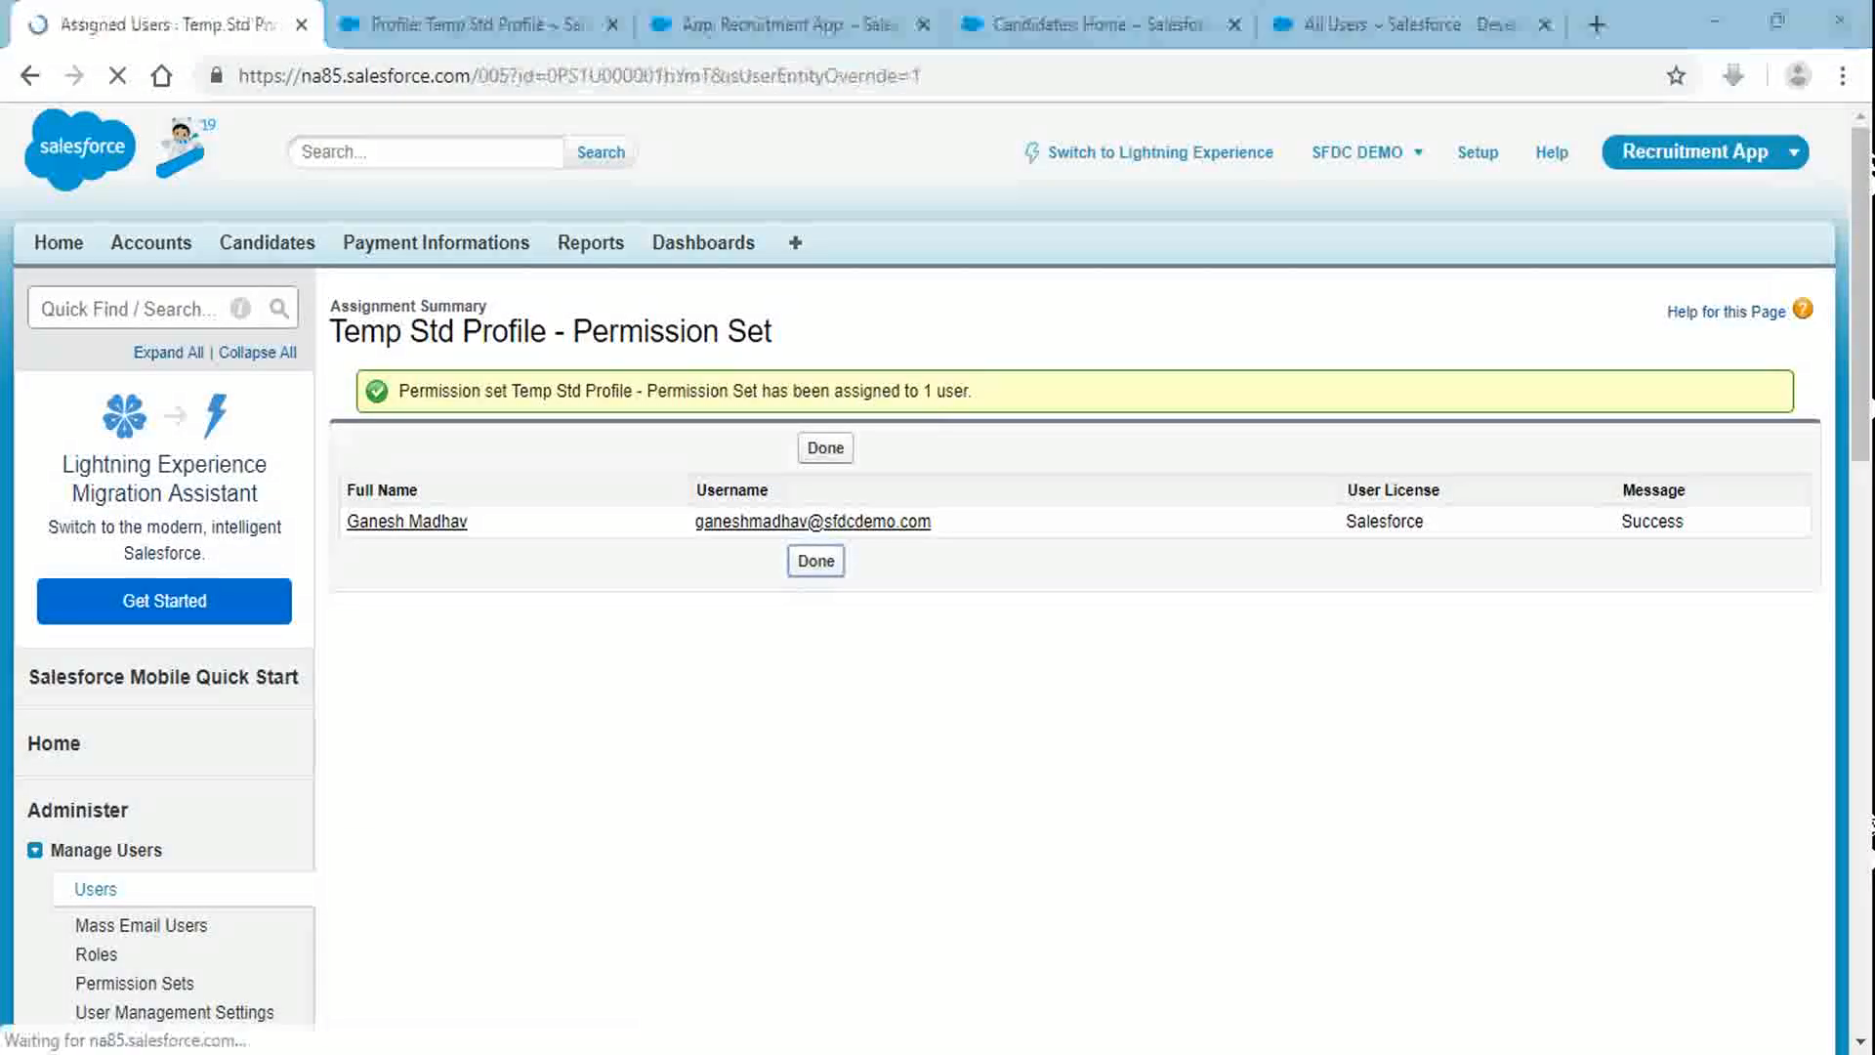
# In the test user's window, refresh Home and open Payment Informations, then return to Assigned Users
pyautogui.click(772, 977)
pyautogui.click(58, 241)
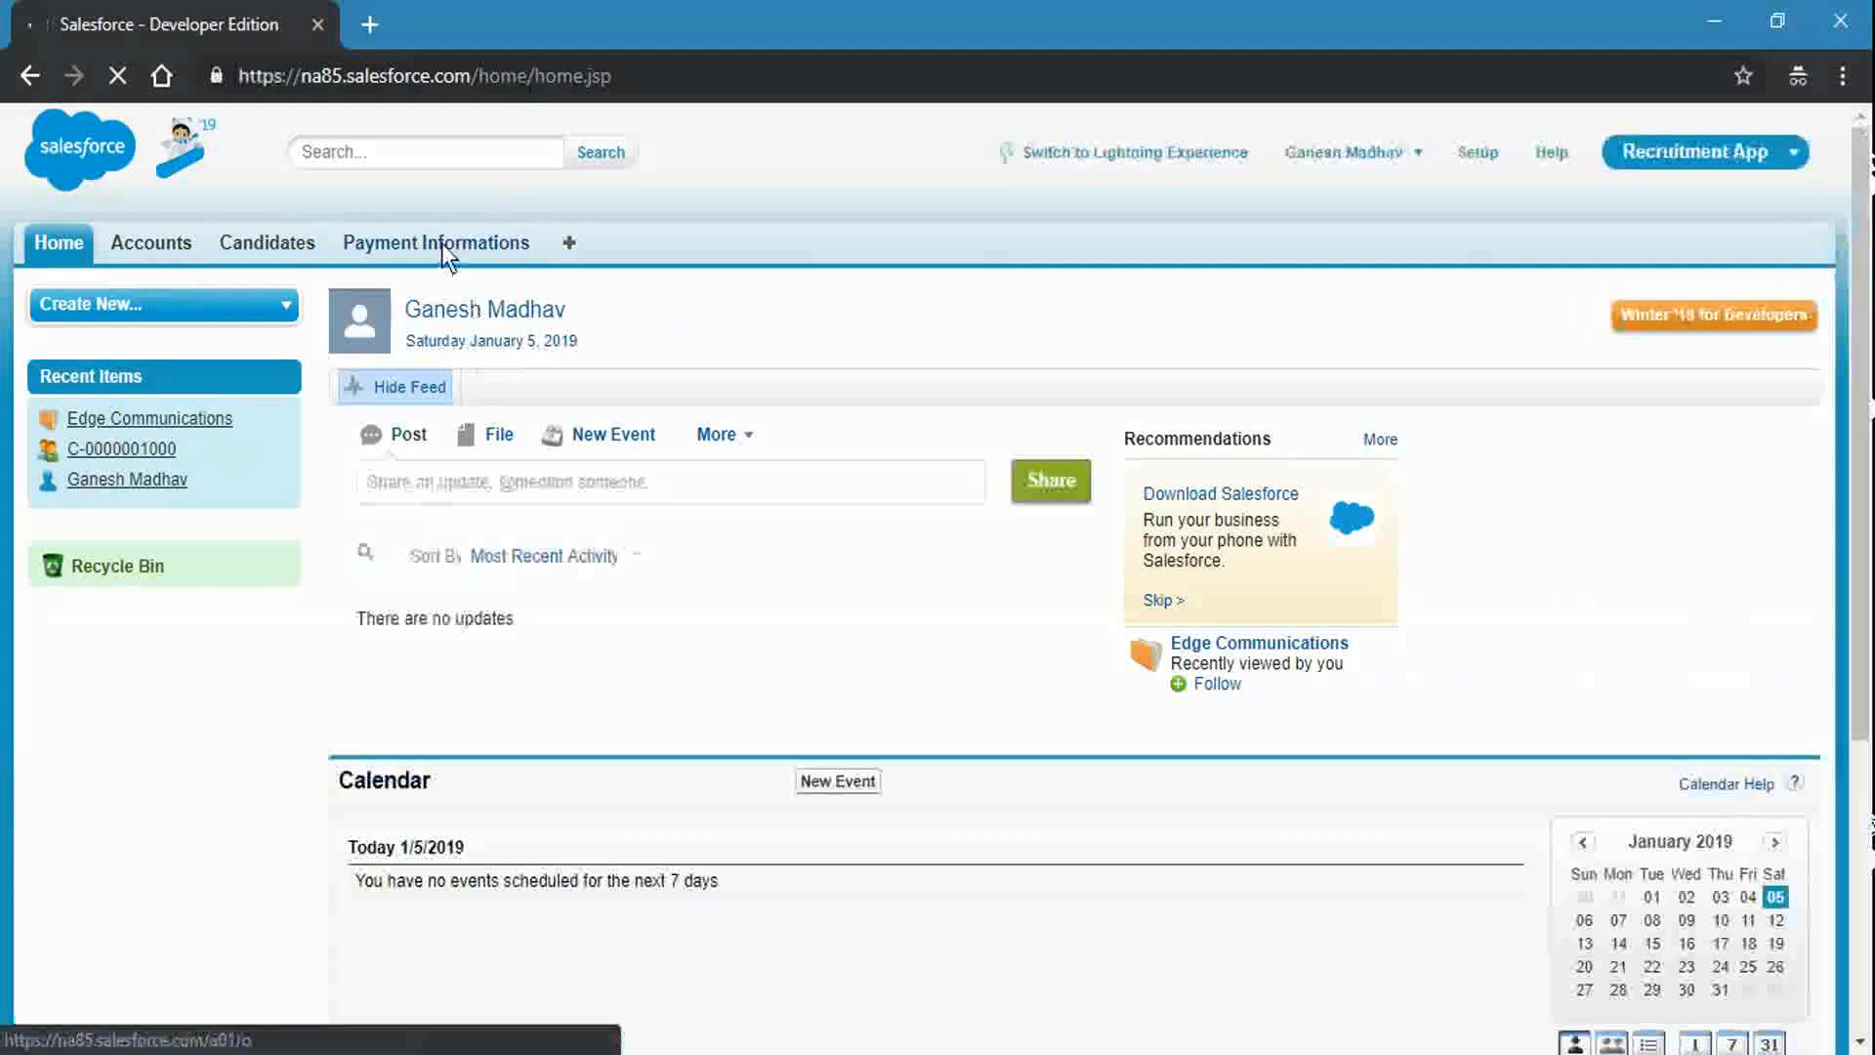
pyautogui.click(443, 242)
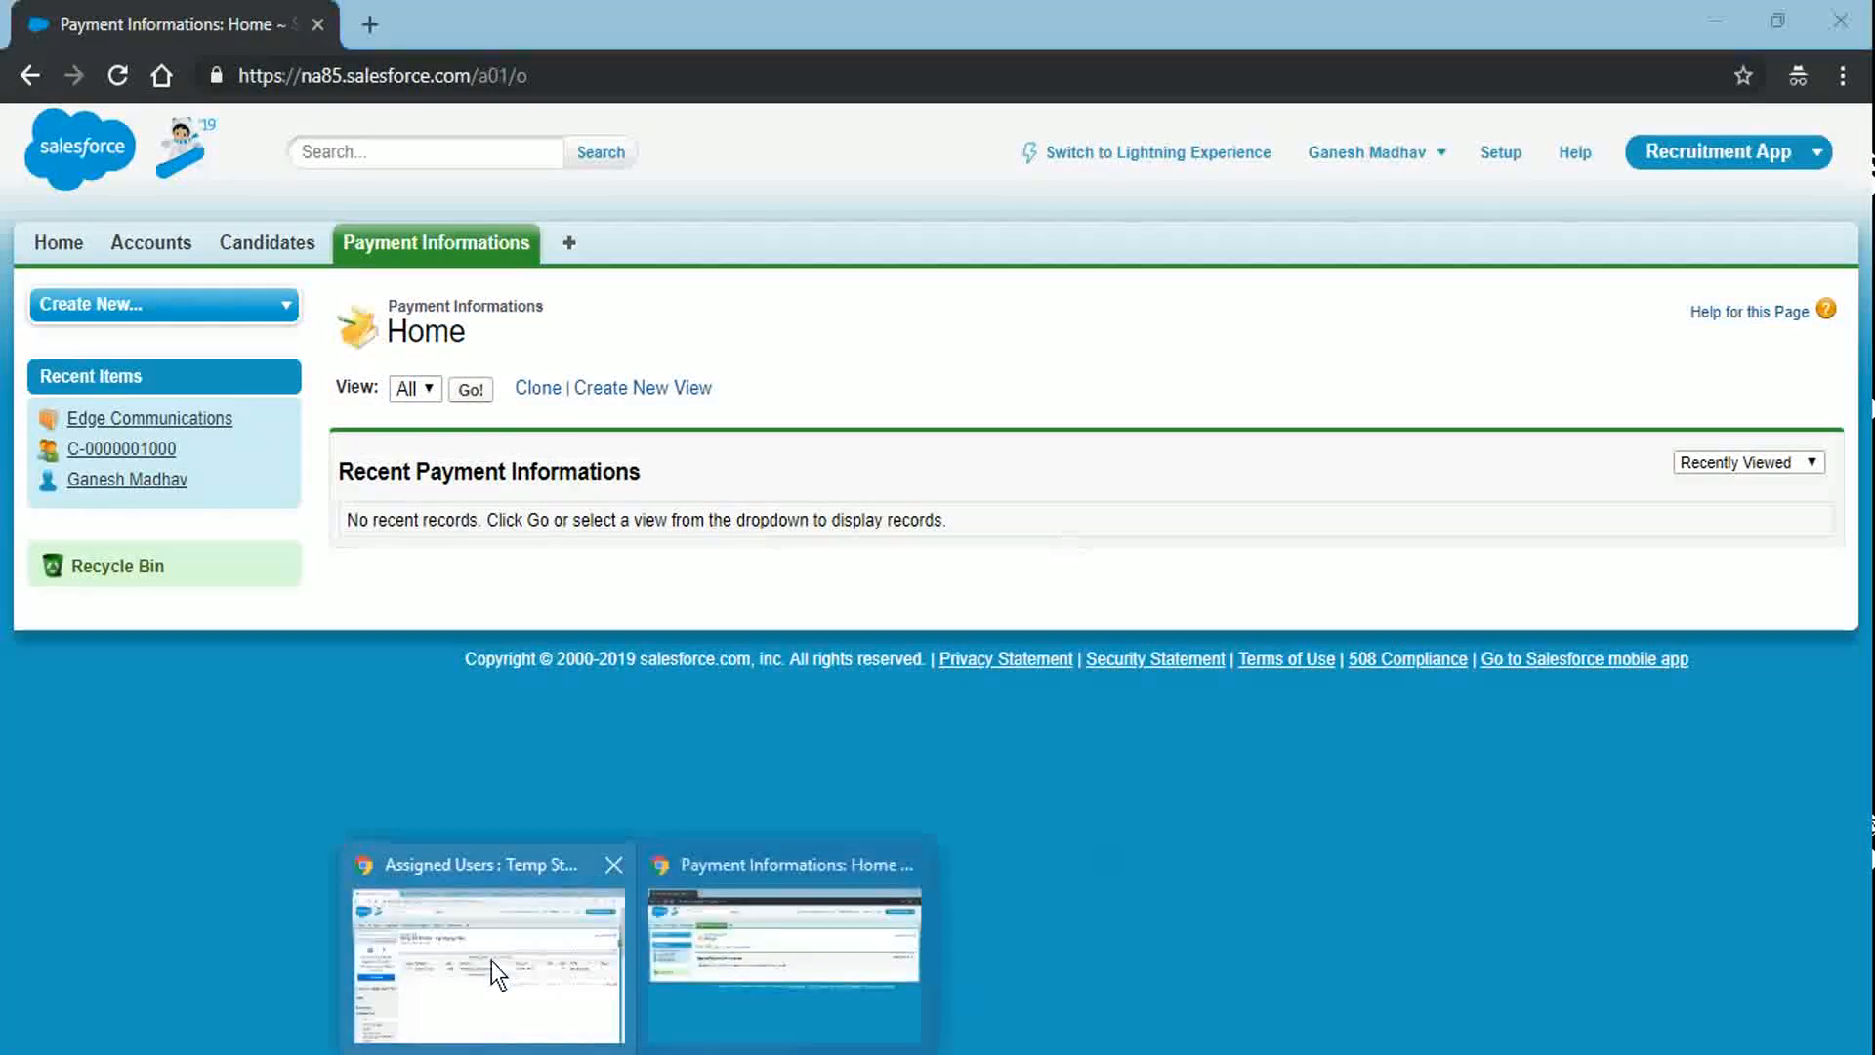
pyautogui.click(494, 971)
pyautogui.click(452, 365)
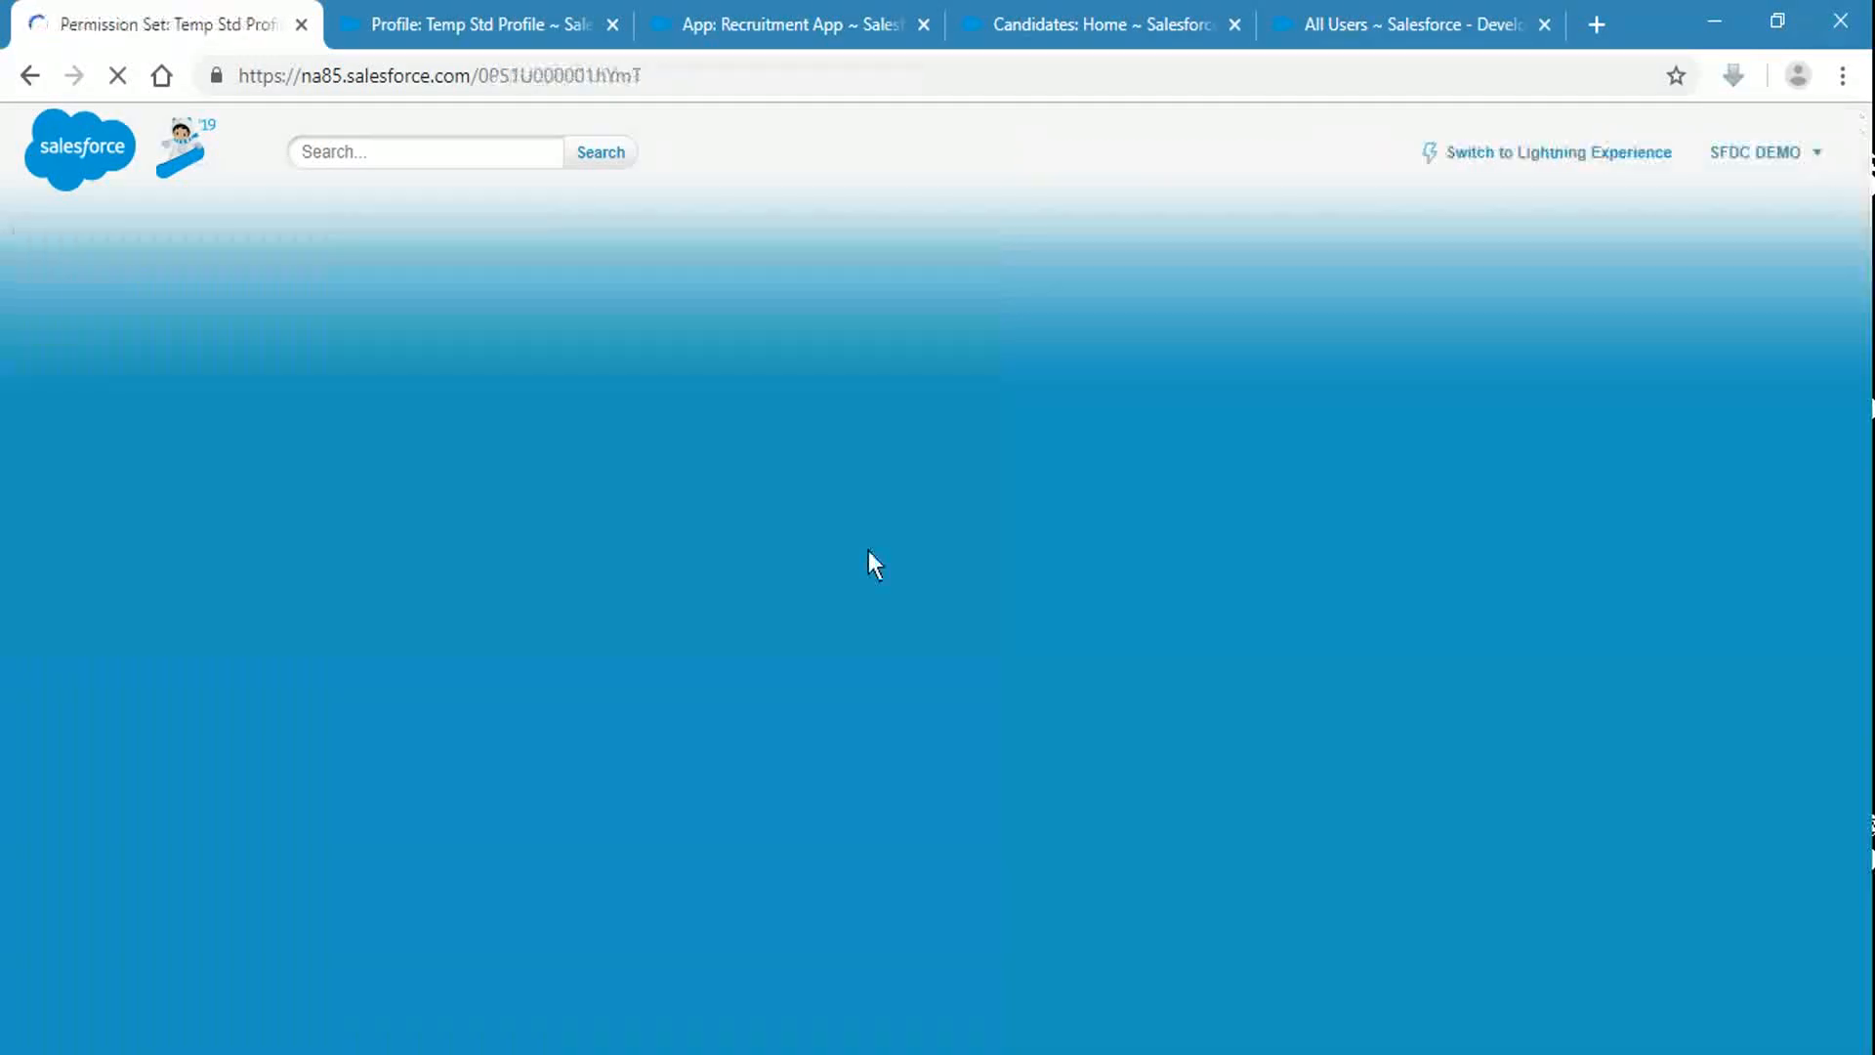
pyautogui.scroll(-3, 1397, 650)
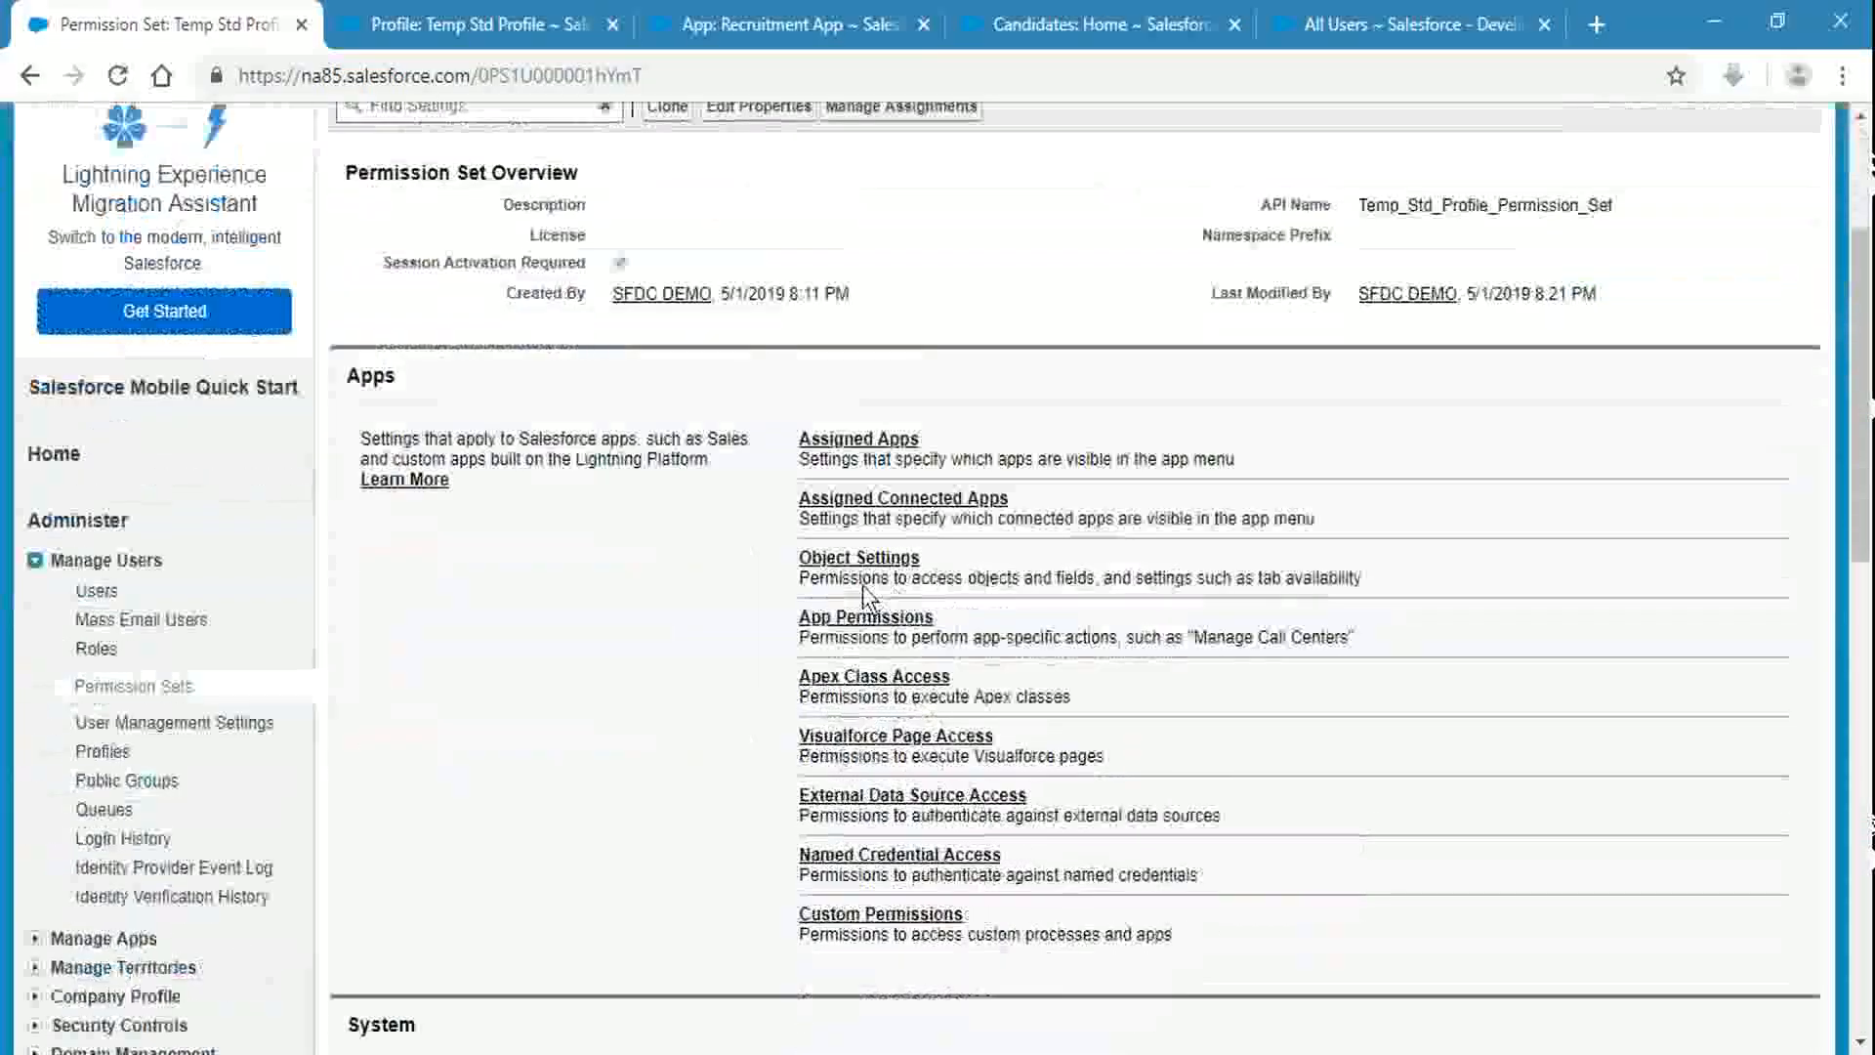
pyautogui.click(859, 558)
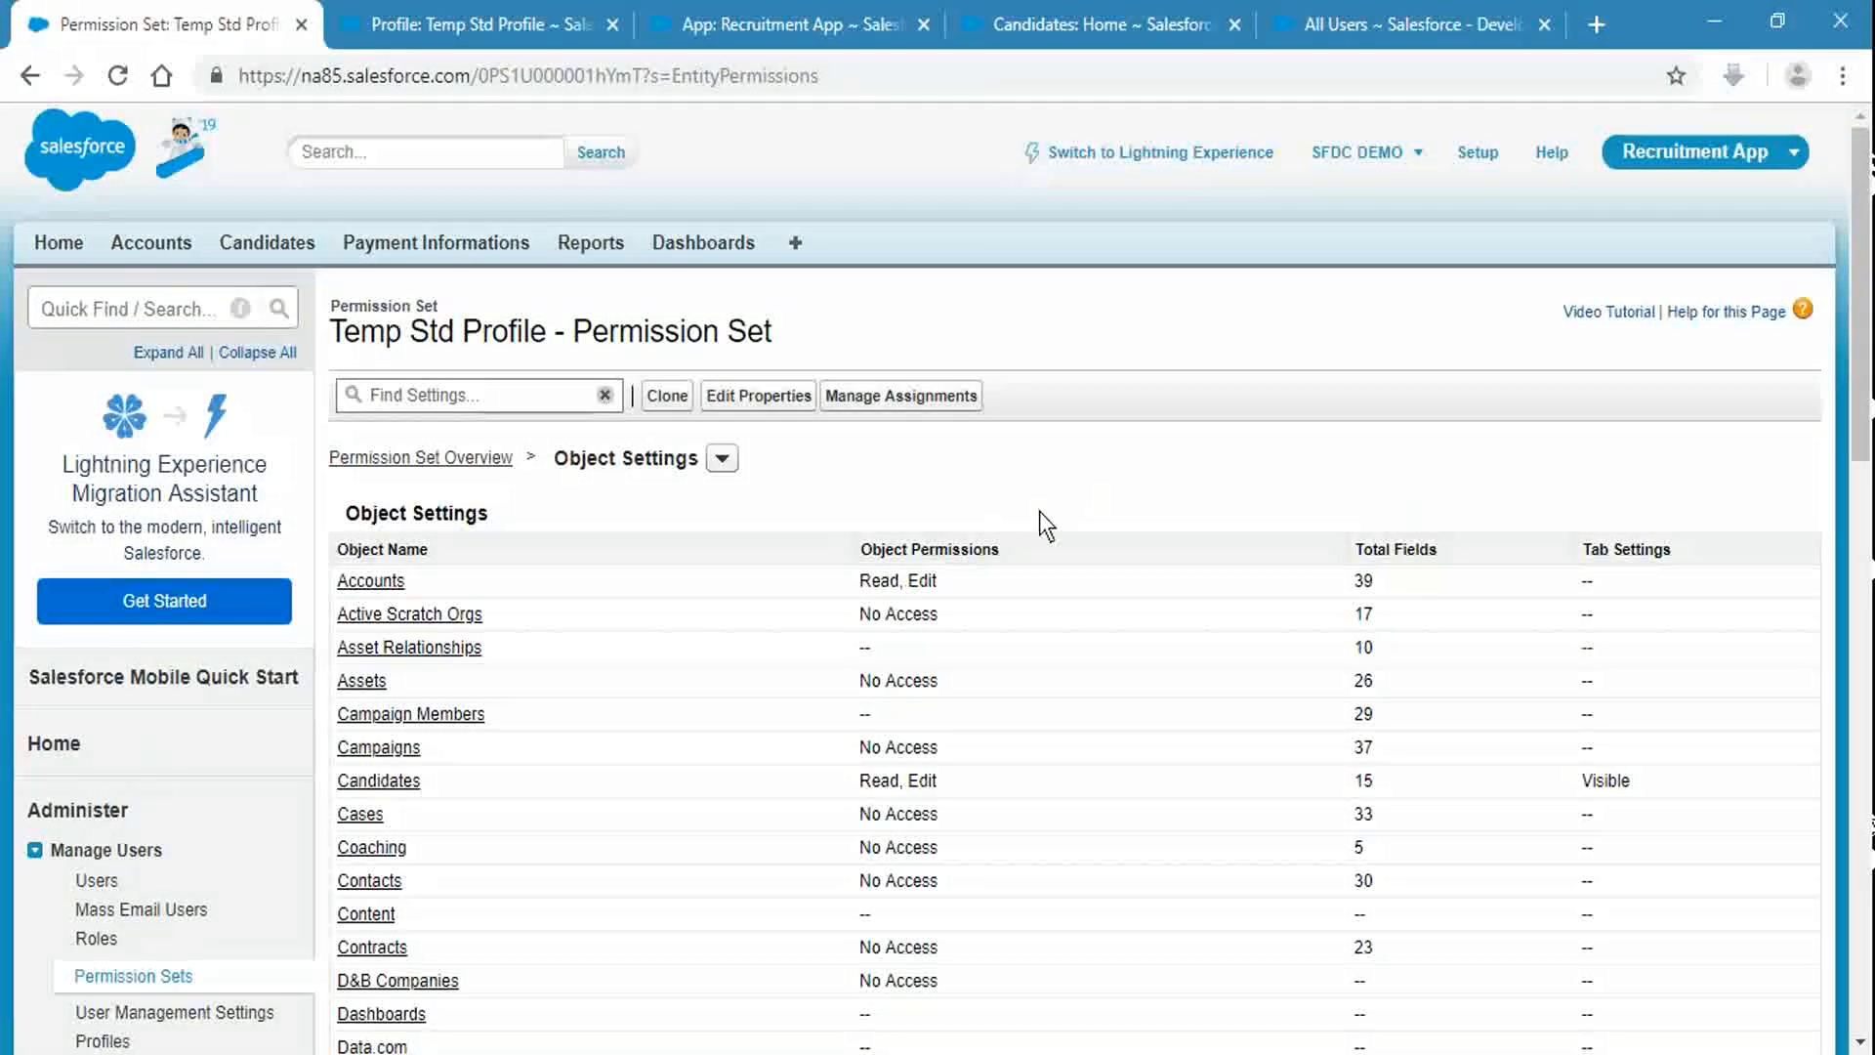
pyautogui.scroll(-7, 1040, 511)
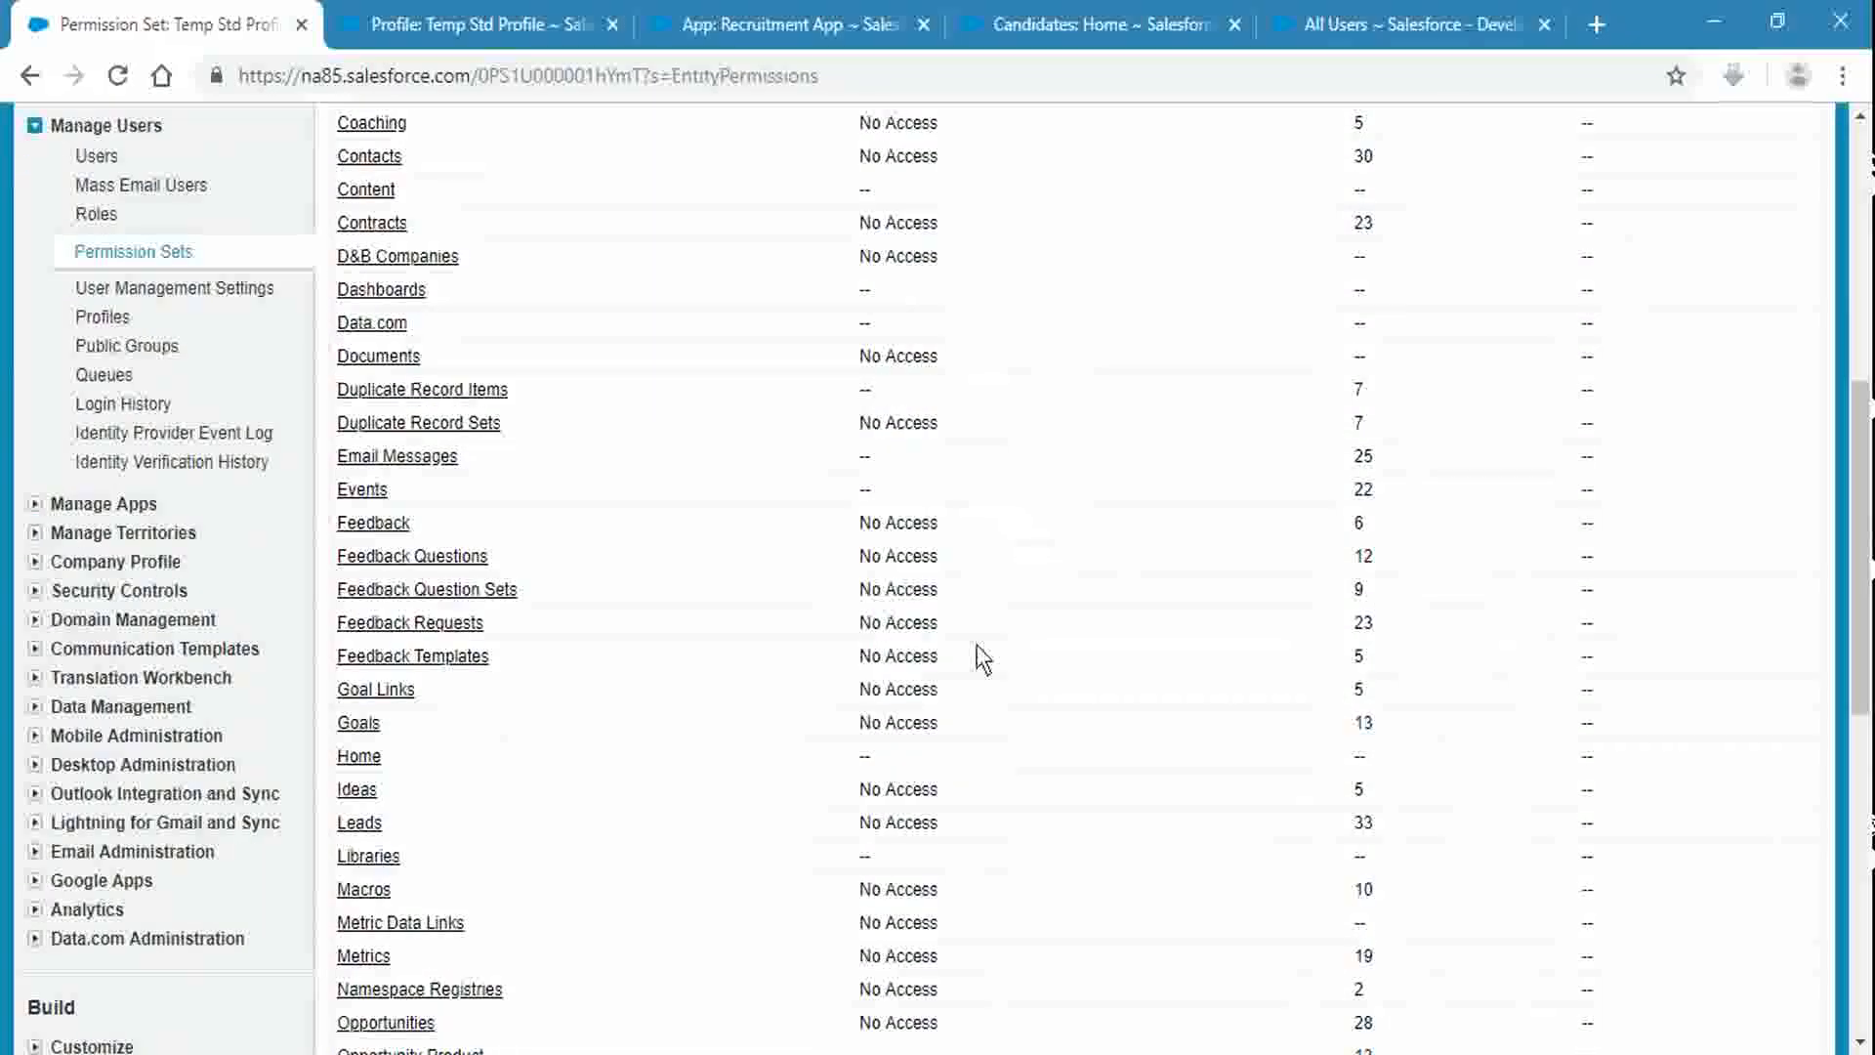
pyautogui.scroll(-3, 979, 647)
pyautogui.moveTo(859, 867); pyautogui.dragTo(1276, 888)
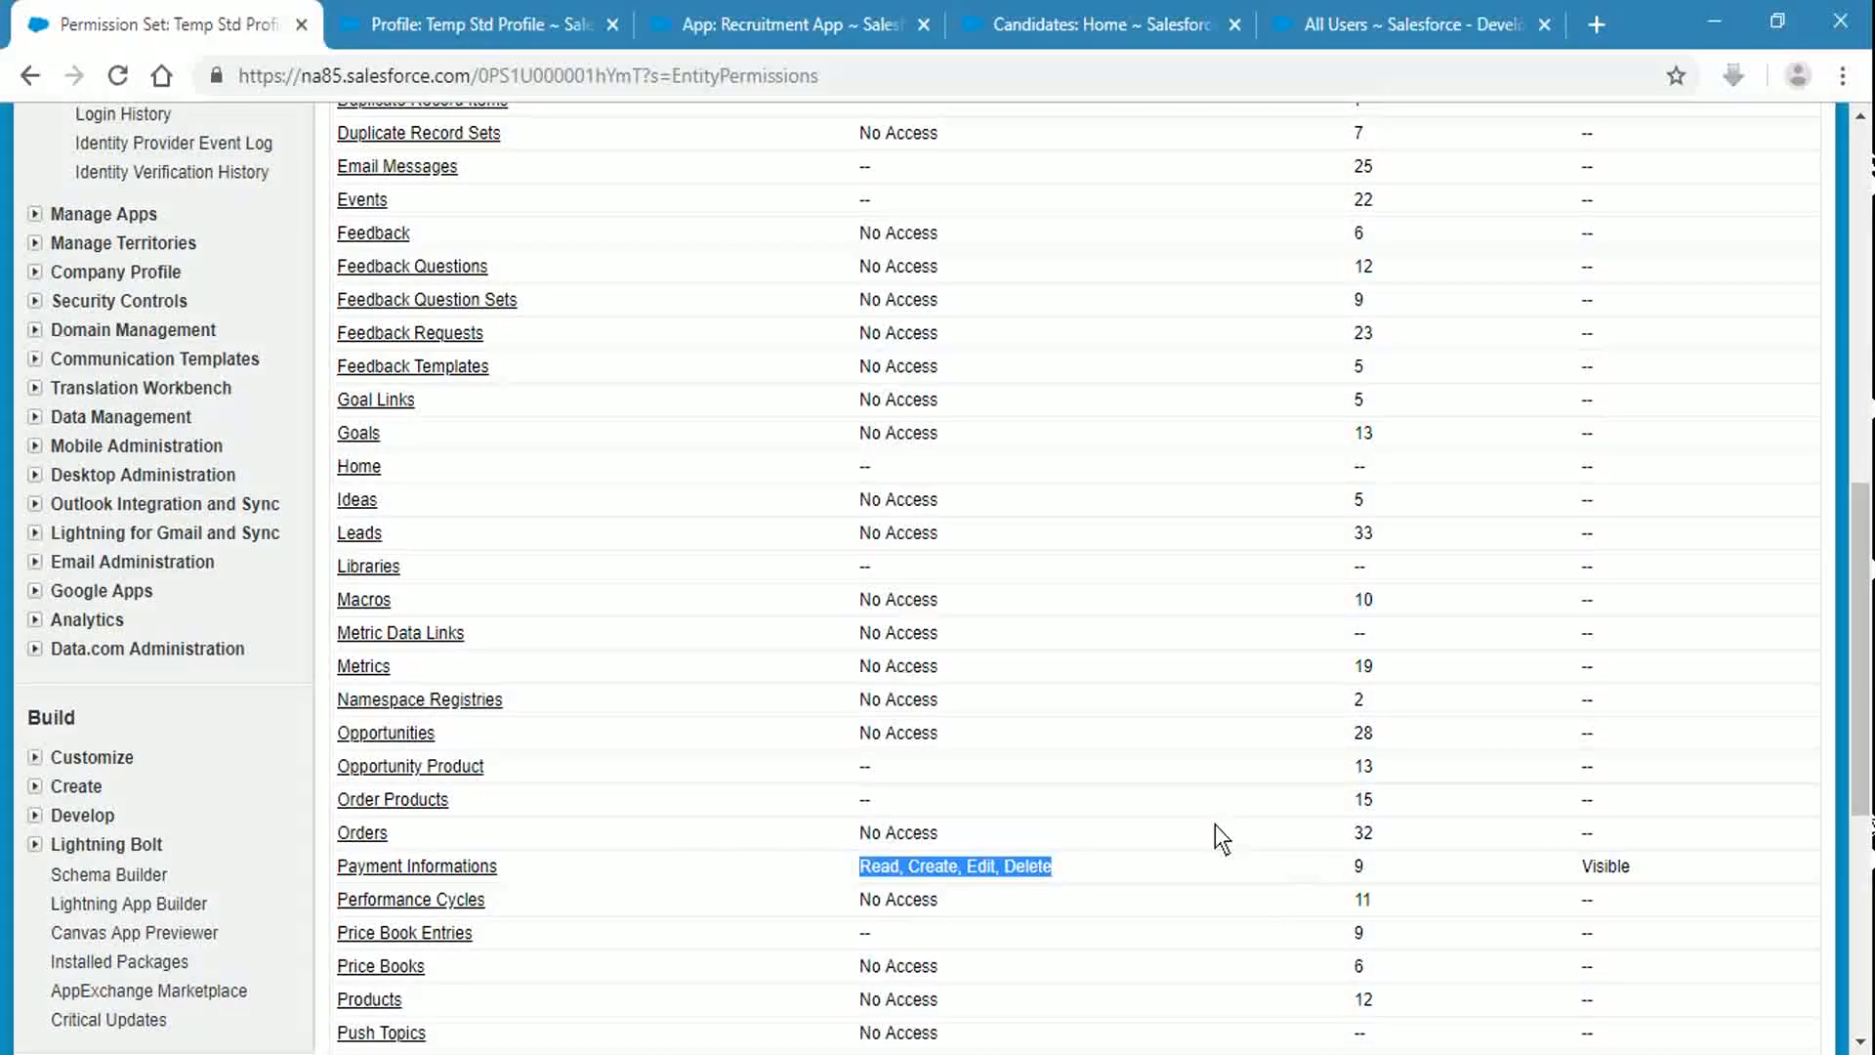
pyautogui.scroll(10, 1215, 824)
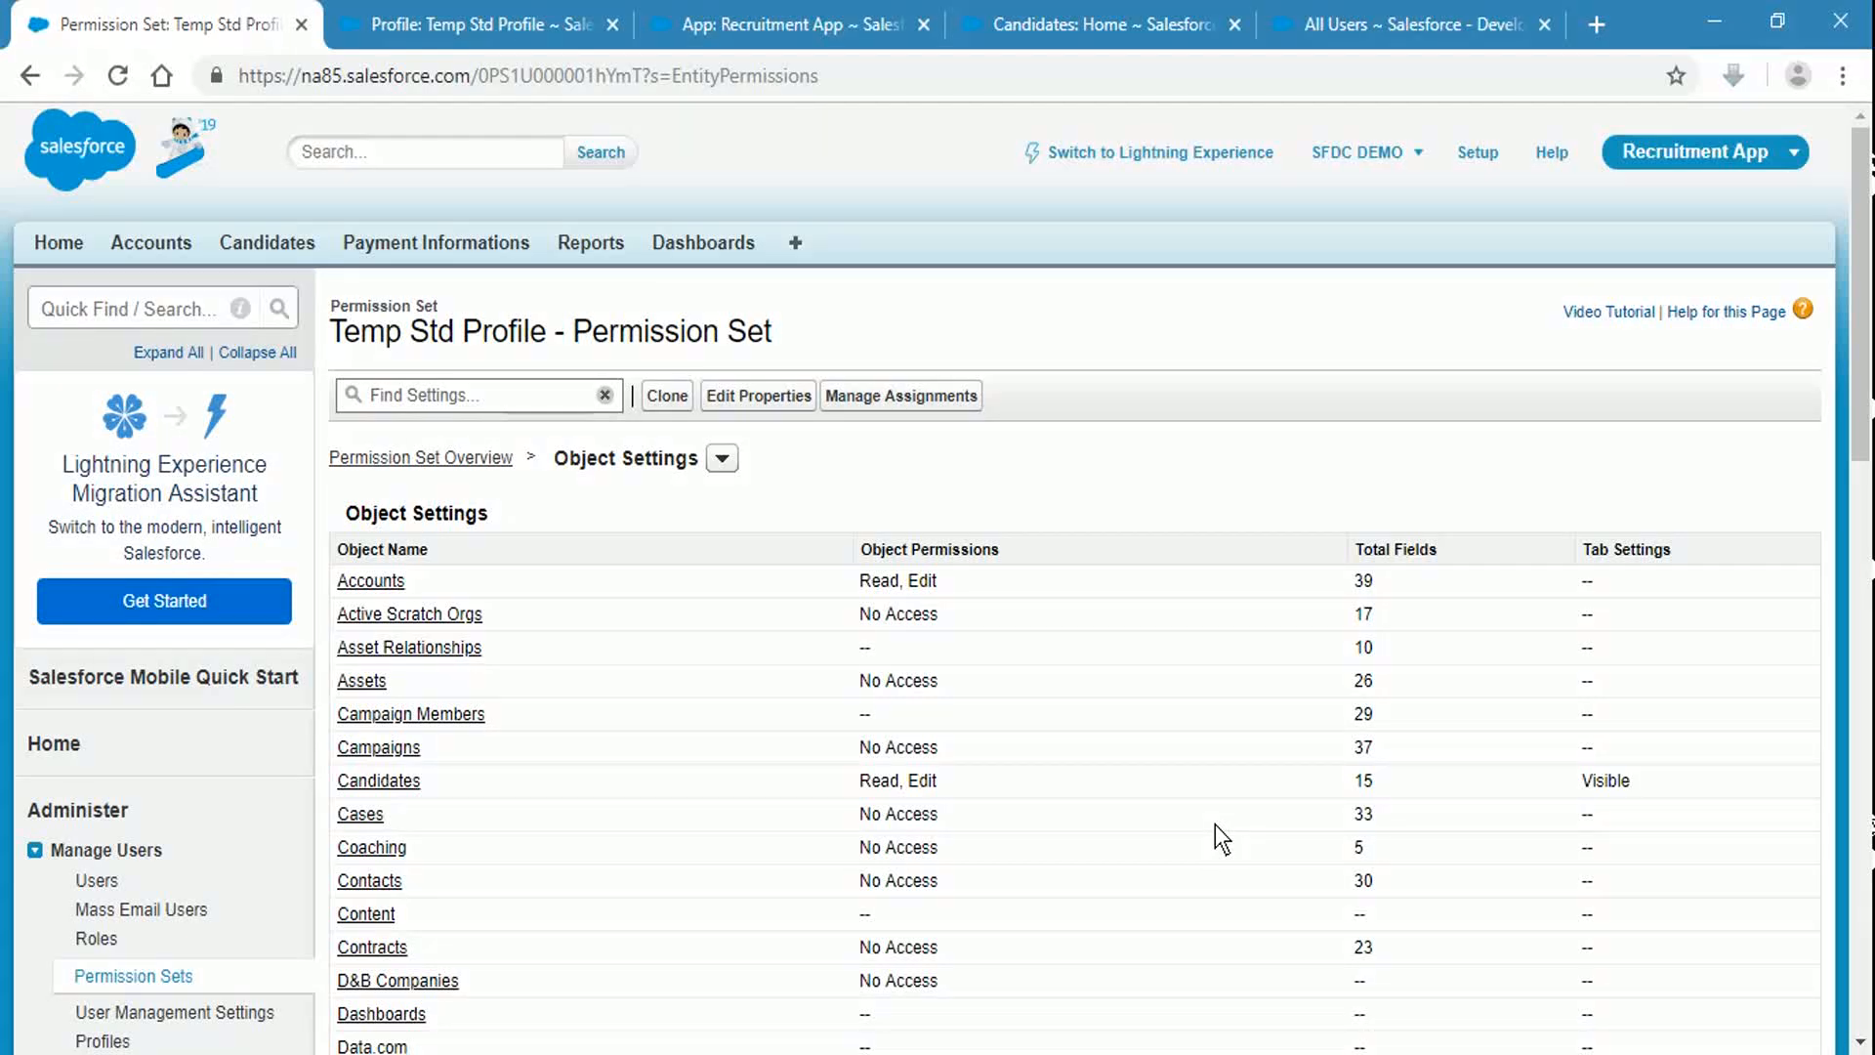
pyautogui.click(406, 456)
pyautogui.scroll(-3, 1145, 574)
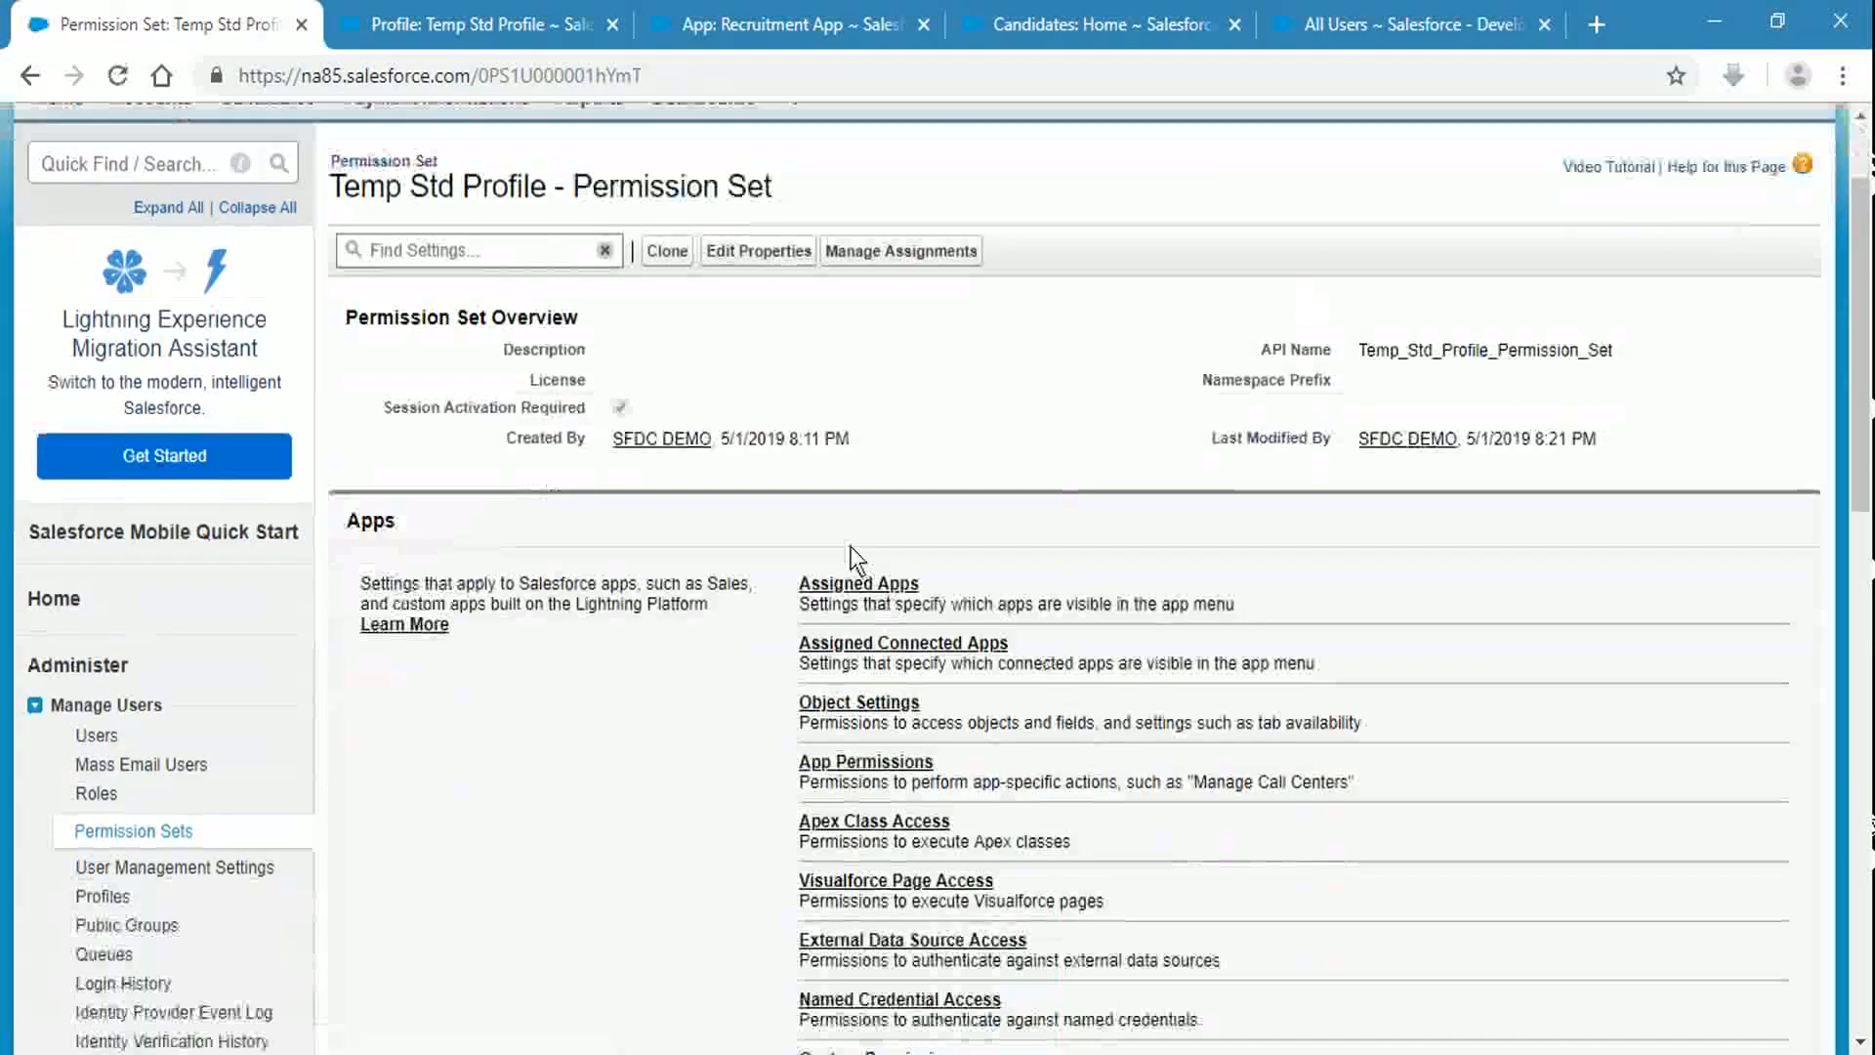
pyautogui.click(859, 583)
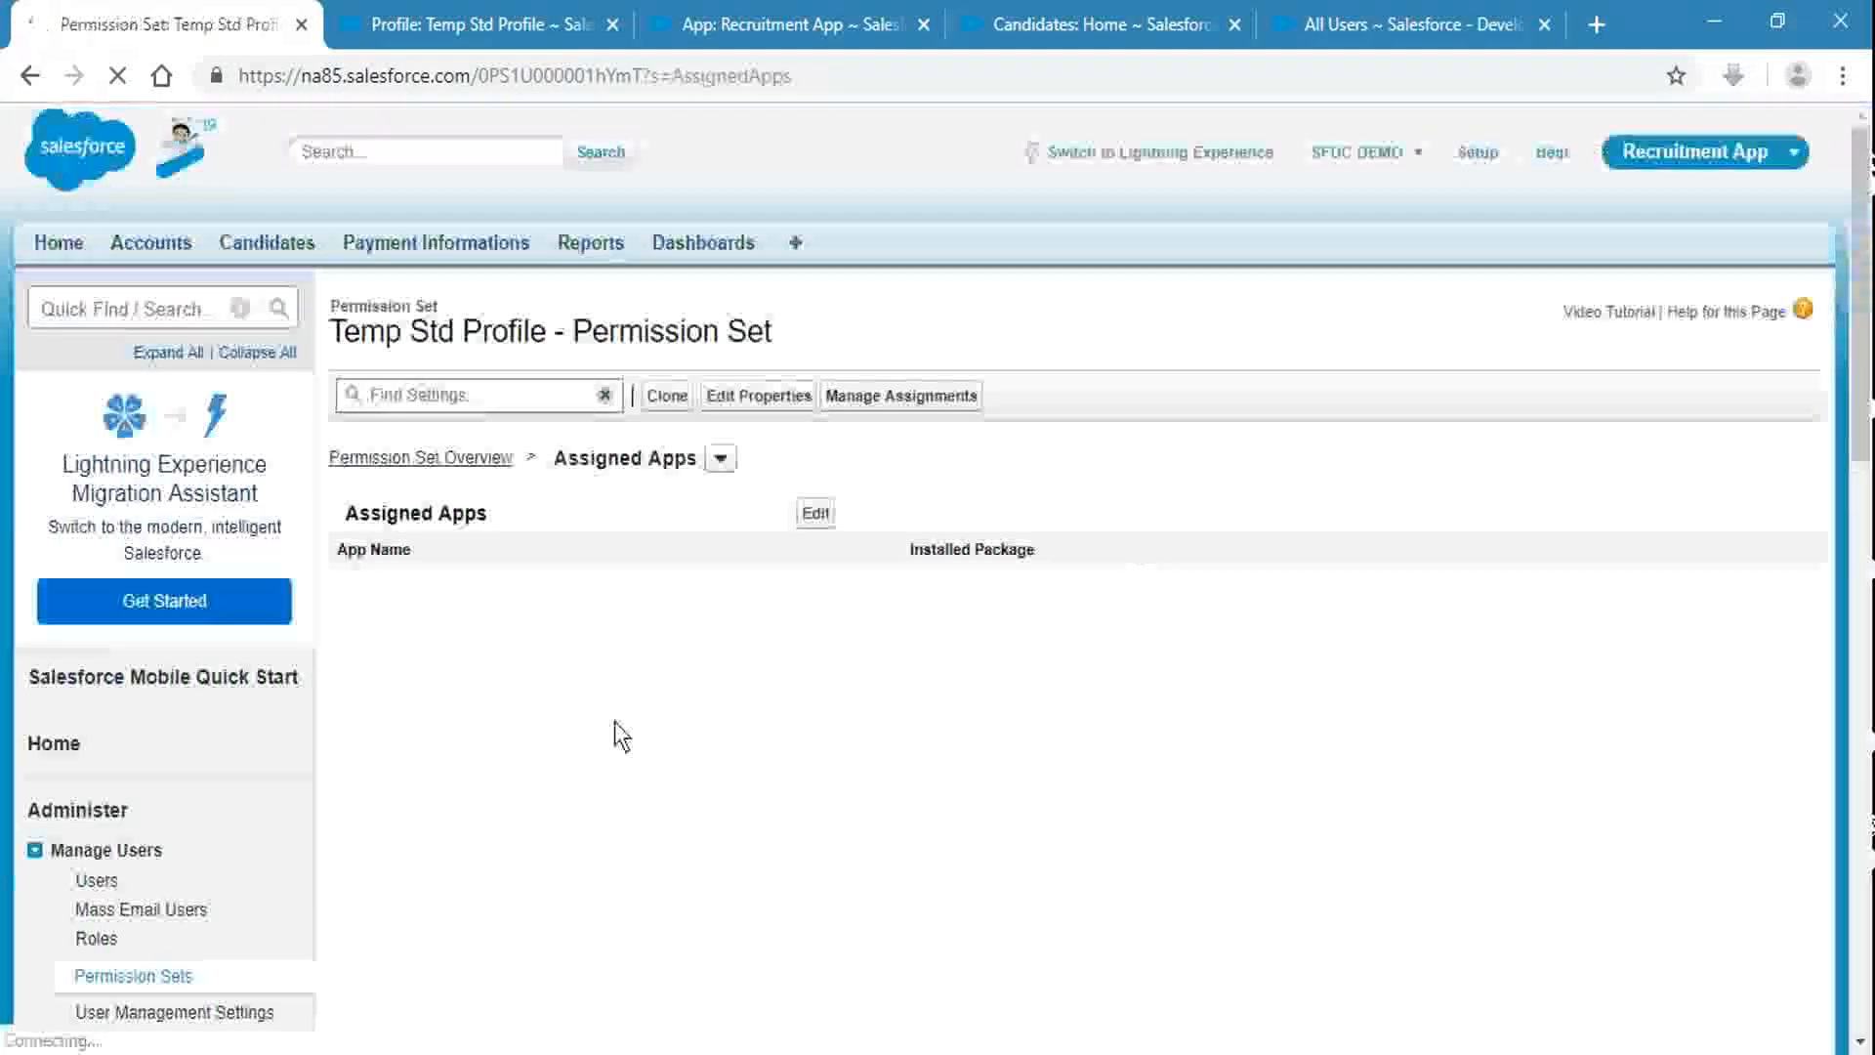
# Add Recruitment App to the permission set's enabled Assigned Apps and save
pyautogui.click(815, 515)
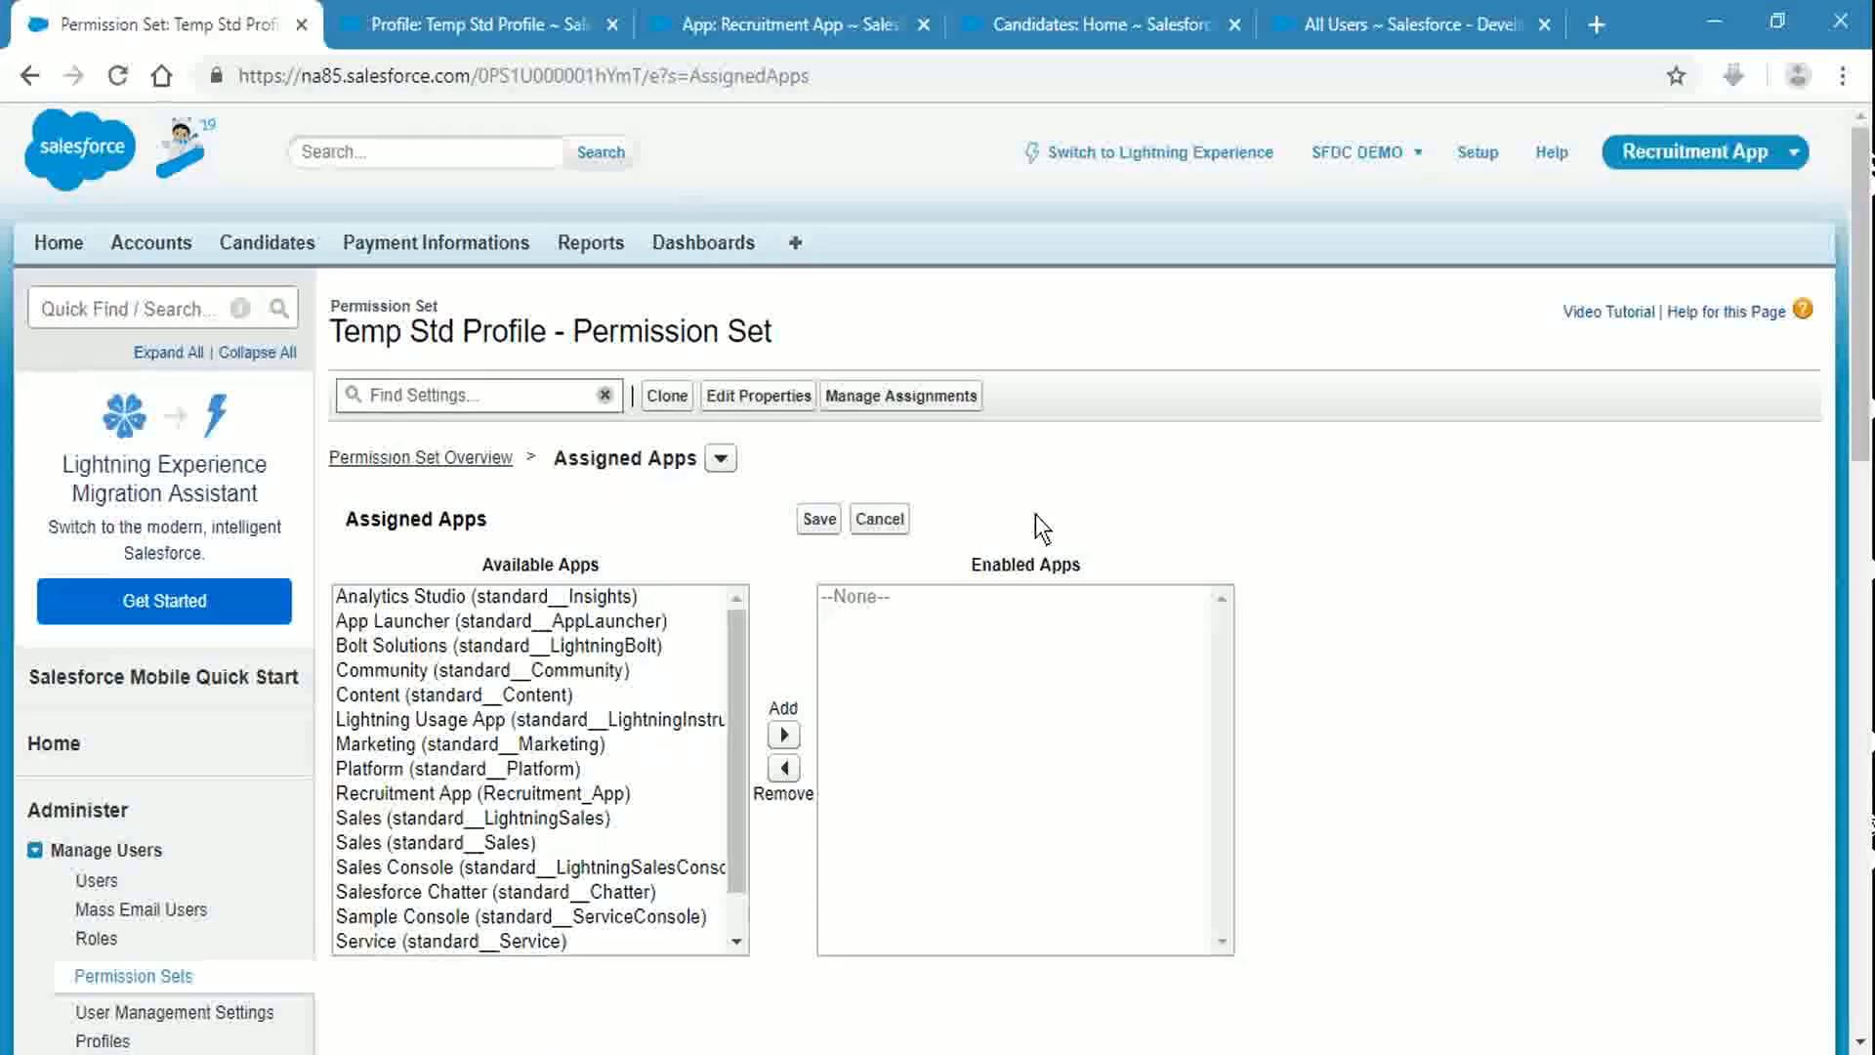
pyautogui.click(494, 603)
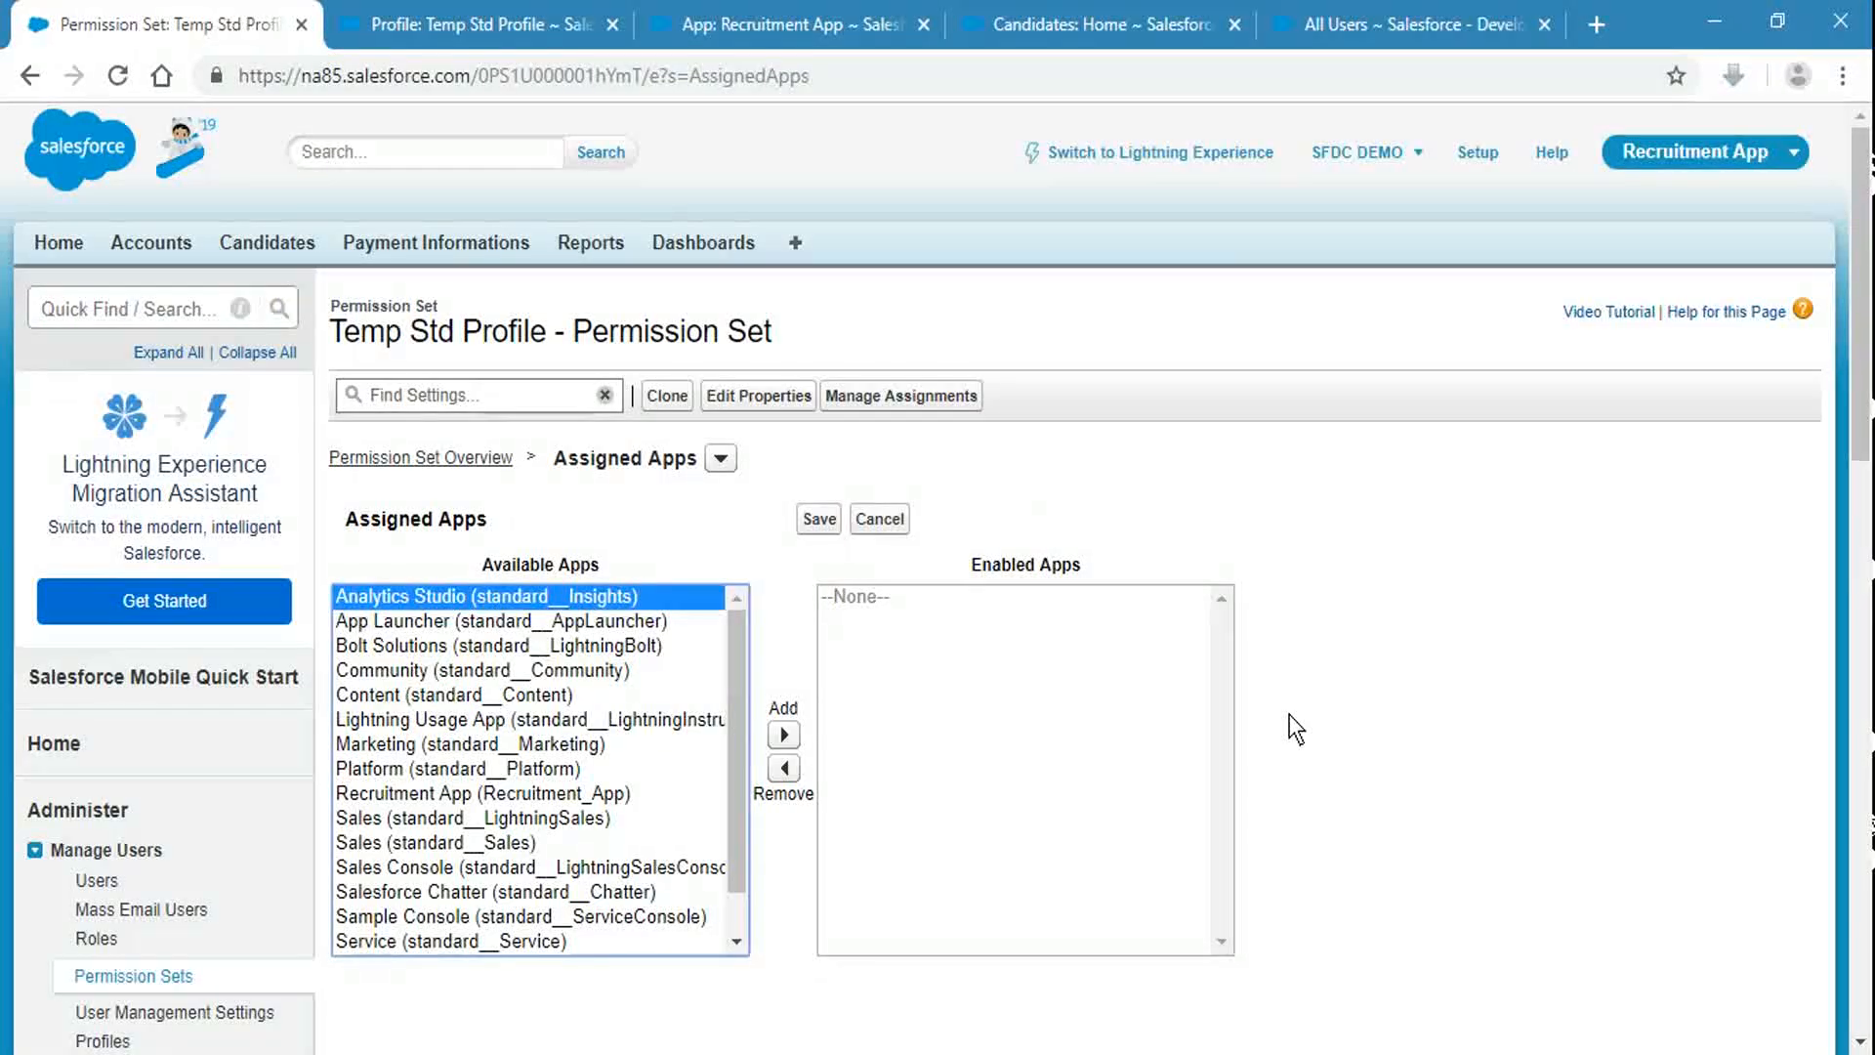
pyautogui.press('r')
pyautogui.click(783, 734)
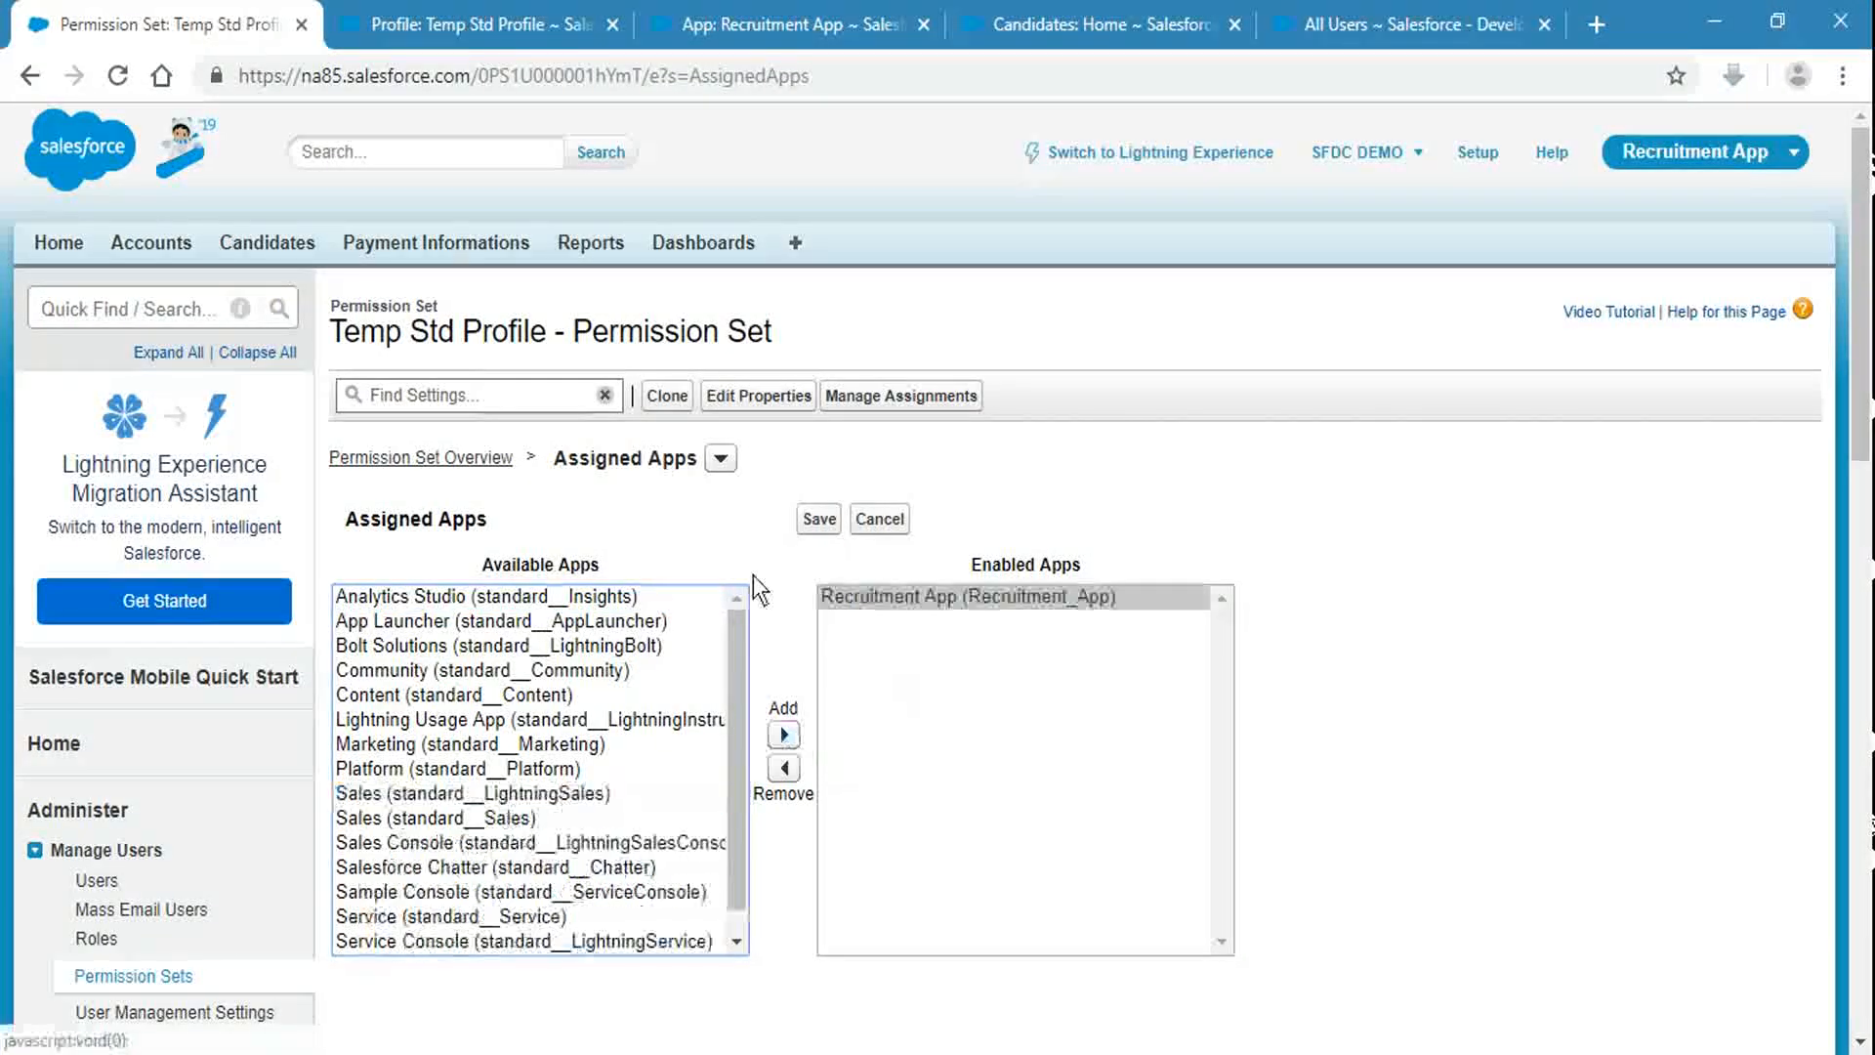
pyautogui.click(808, 520)
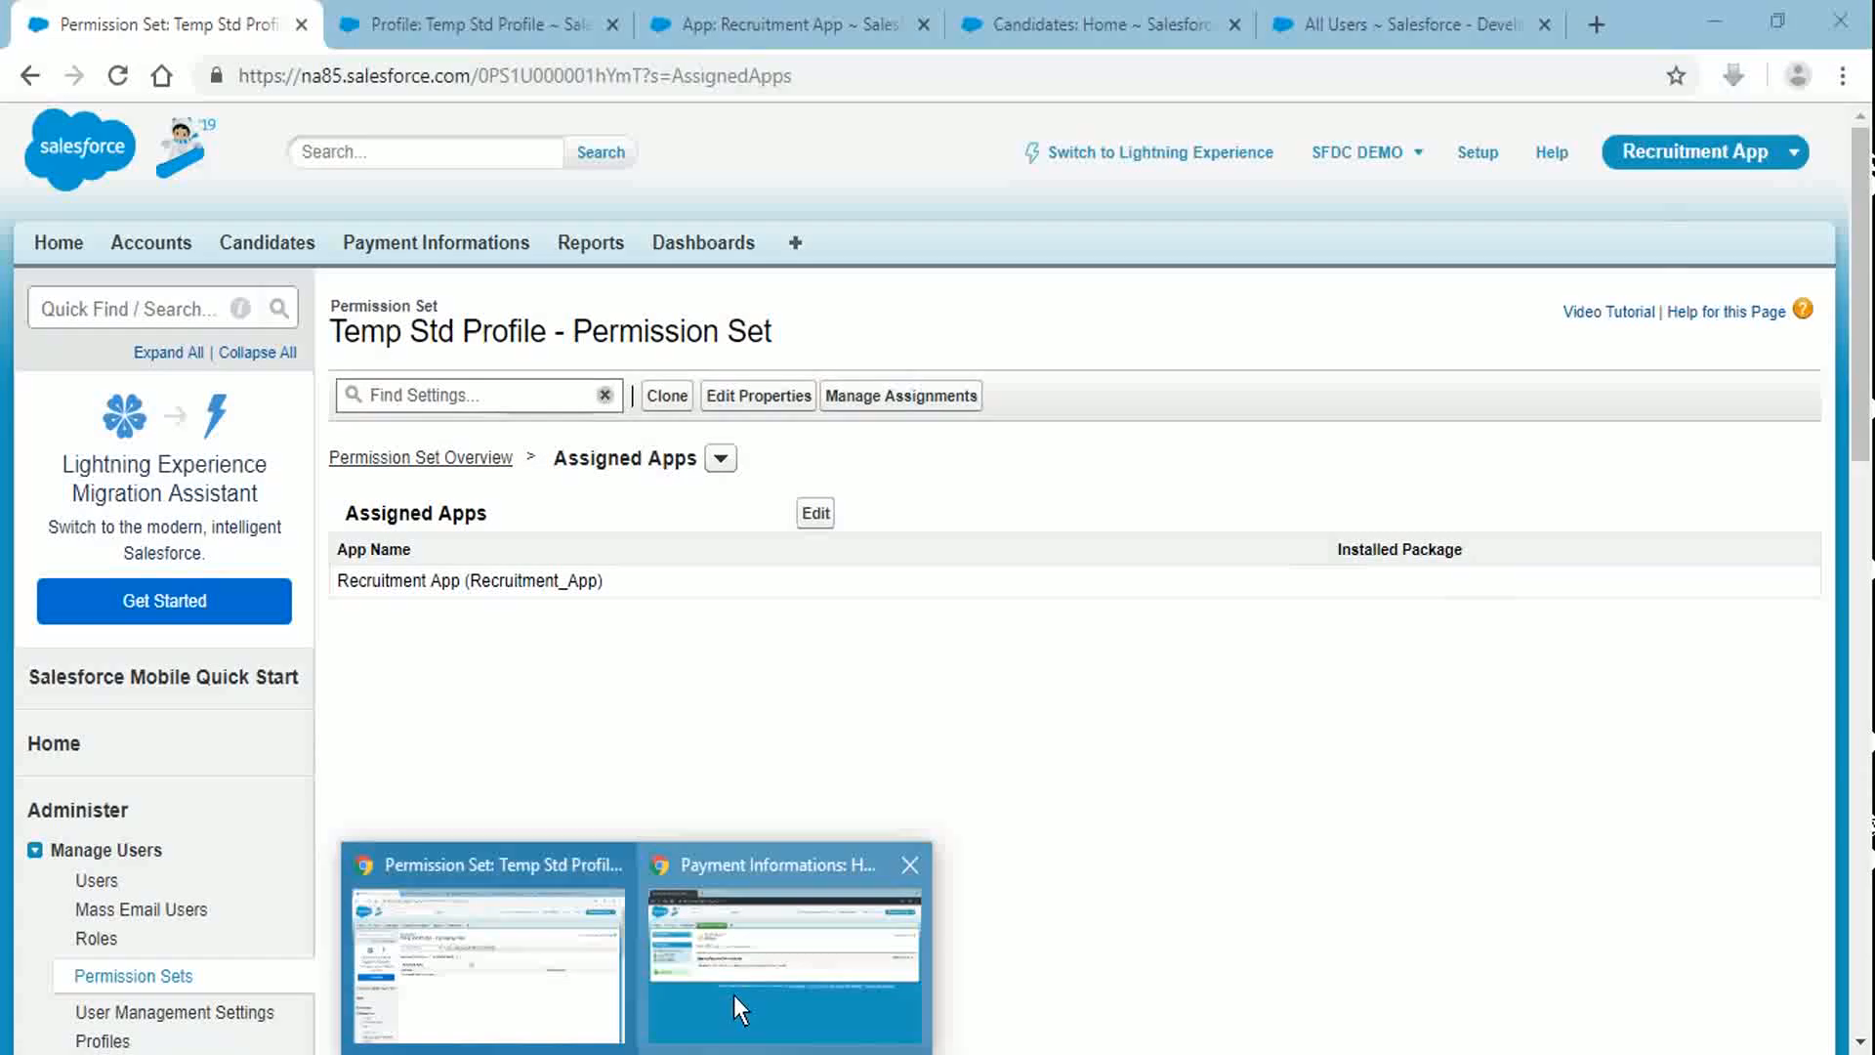
# Check the test user's app menu and Payment Informations home, then return to the permission set overview
pyautogui.click(731, 996)
pyautogui.click(1681, 142)
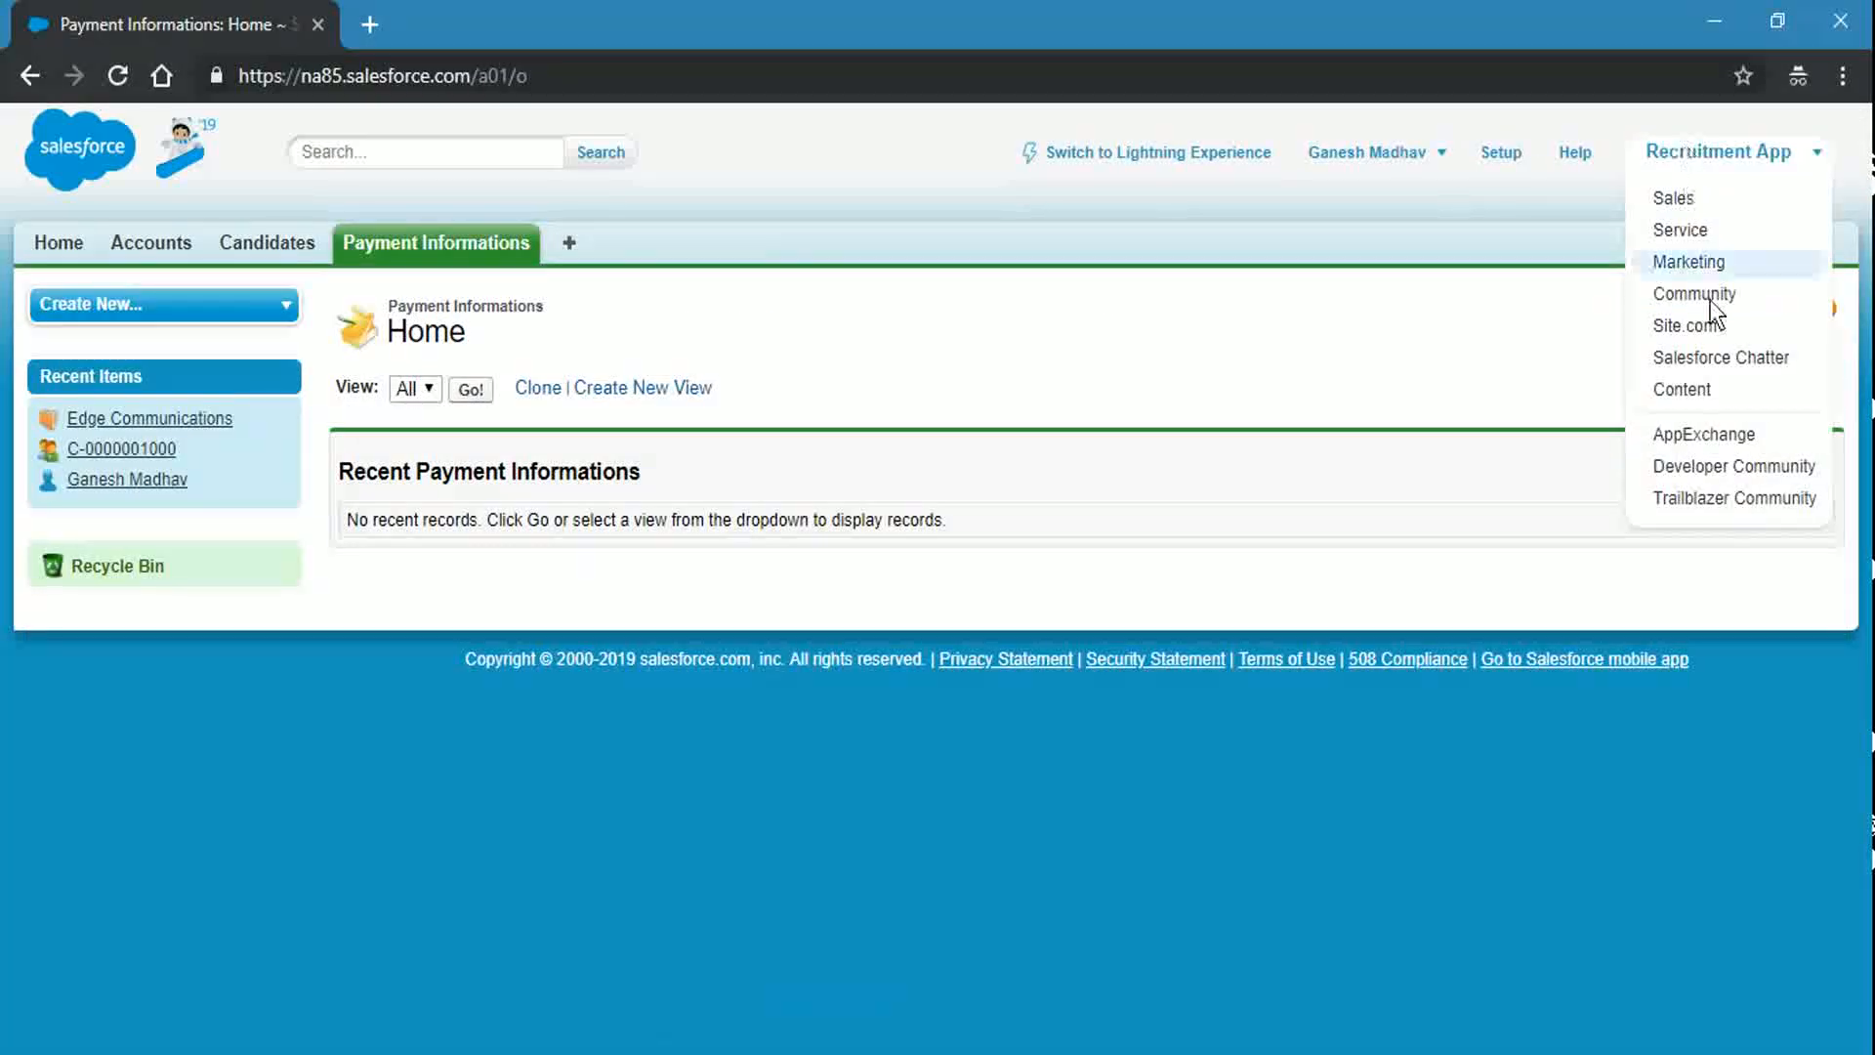
pyautogui.click(57, 235)
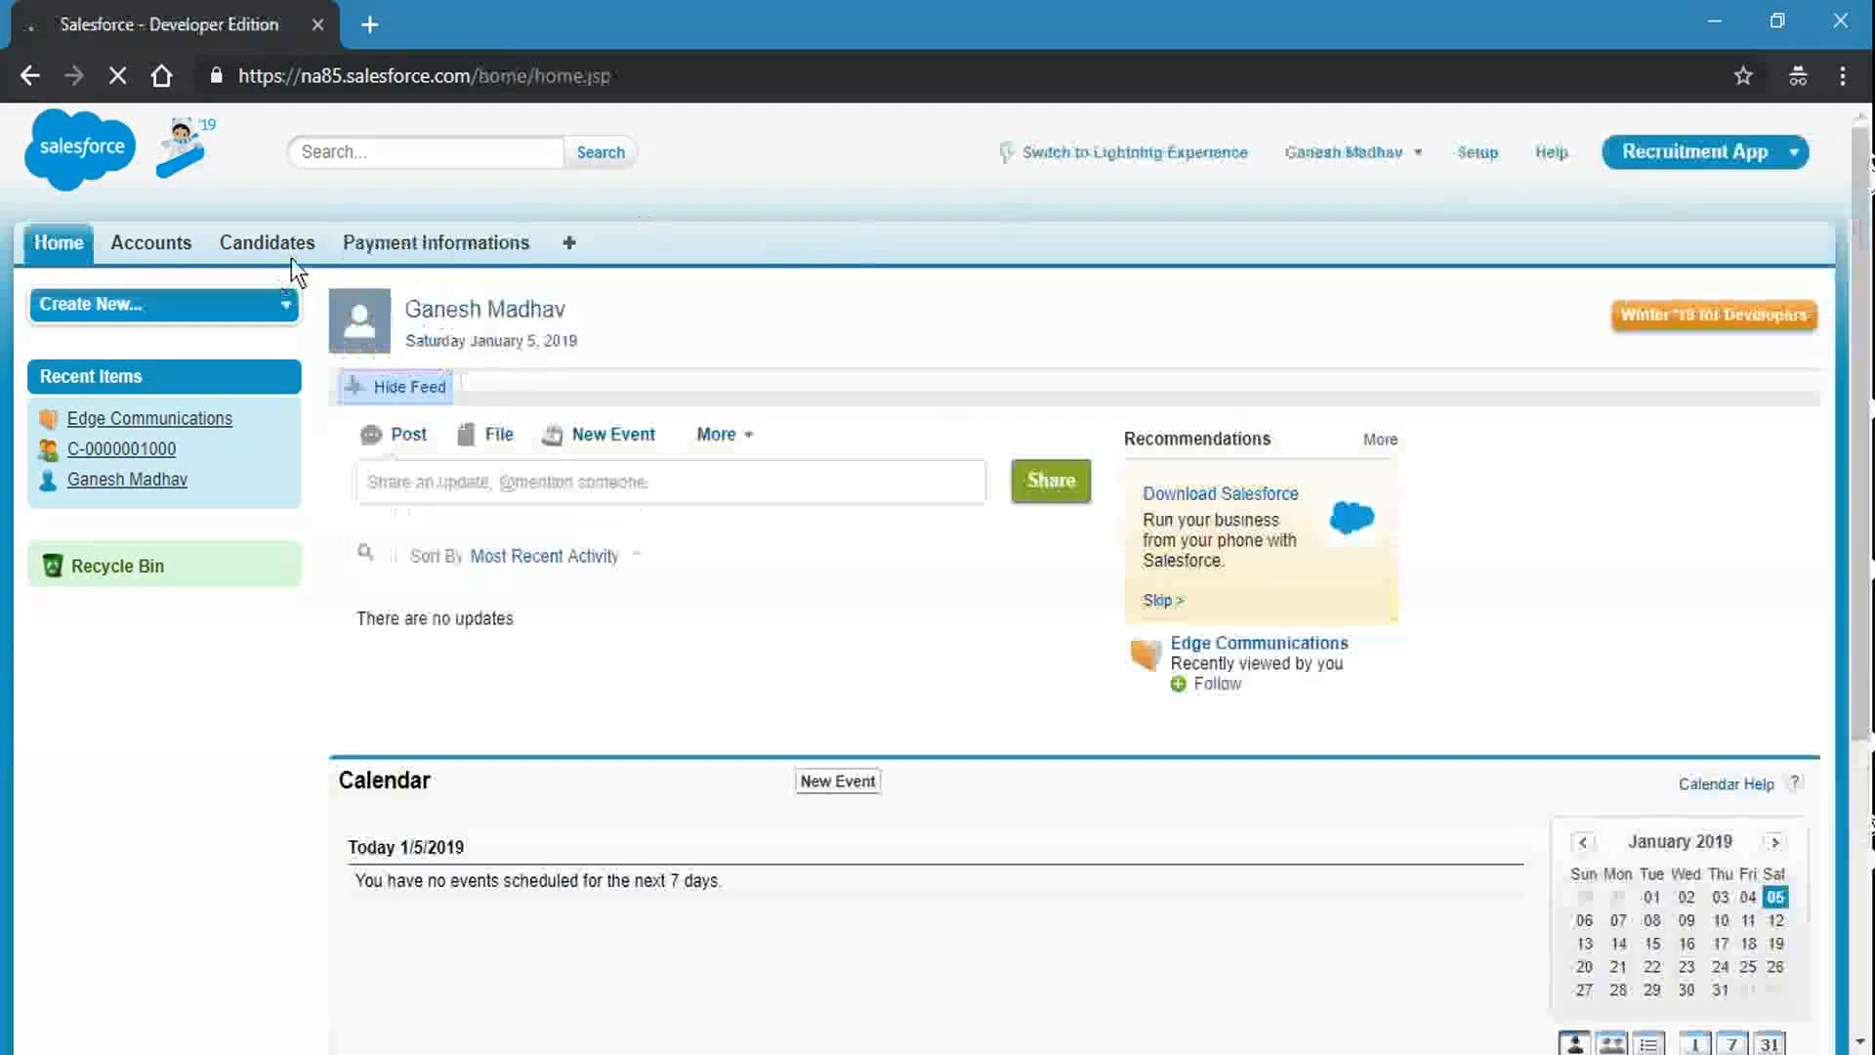
pyautogui.click(437, 250)
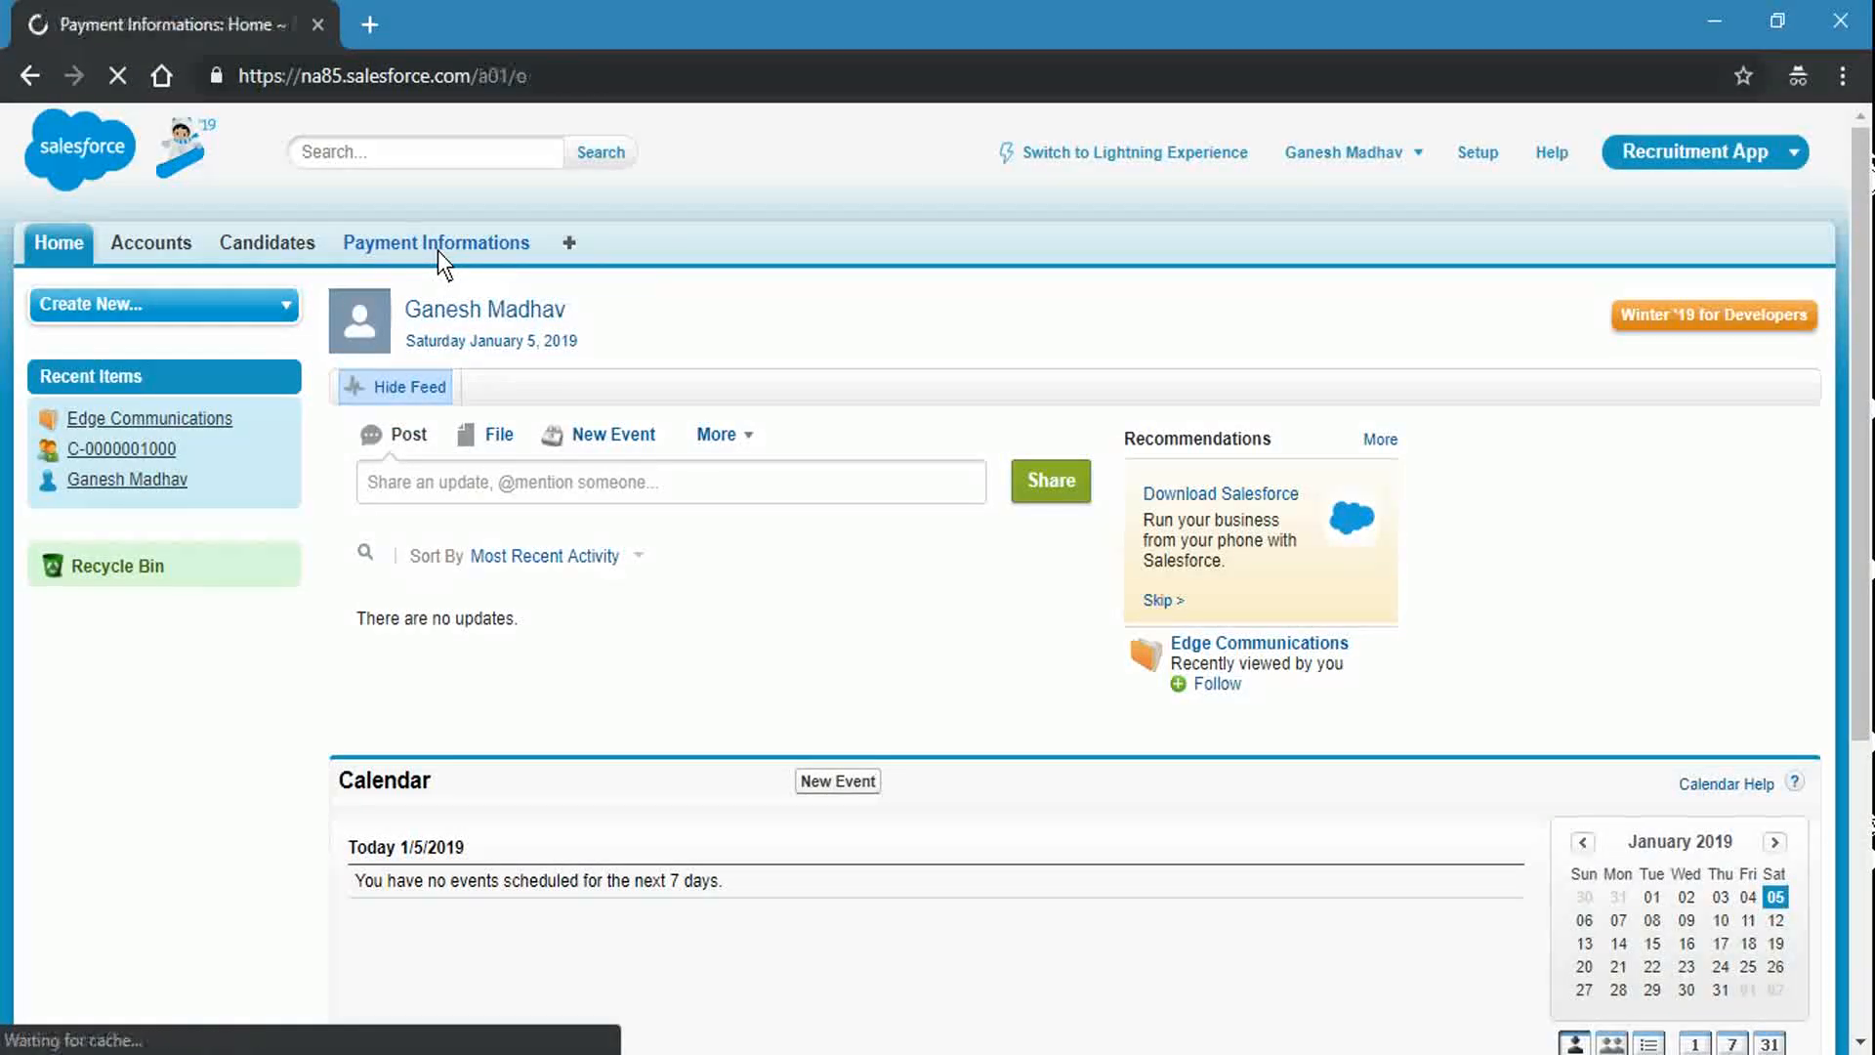
pyautogui.click(70, 240)
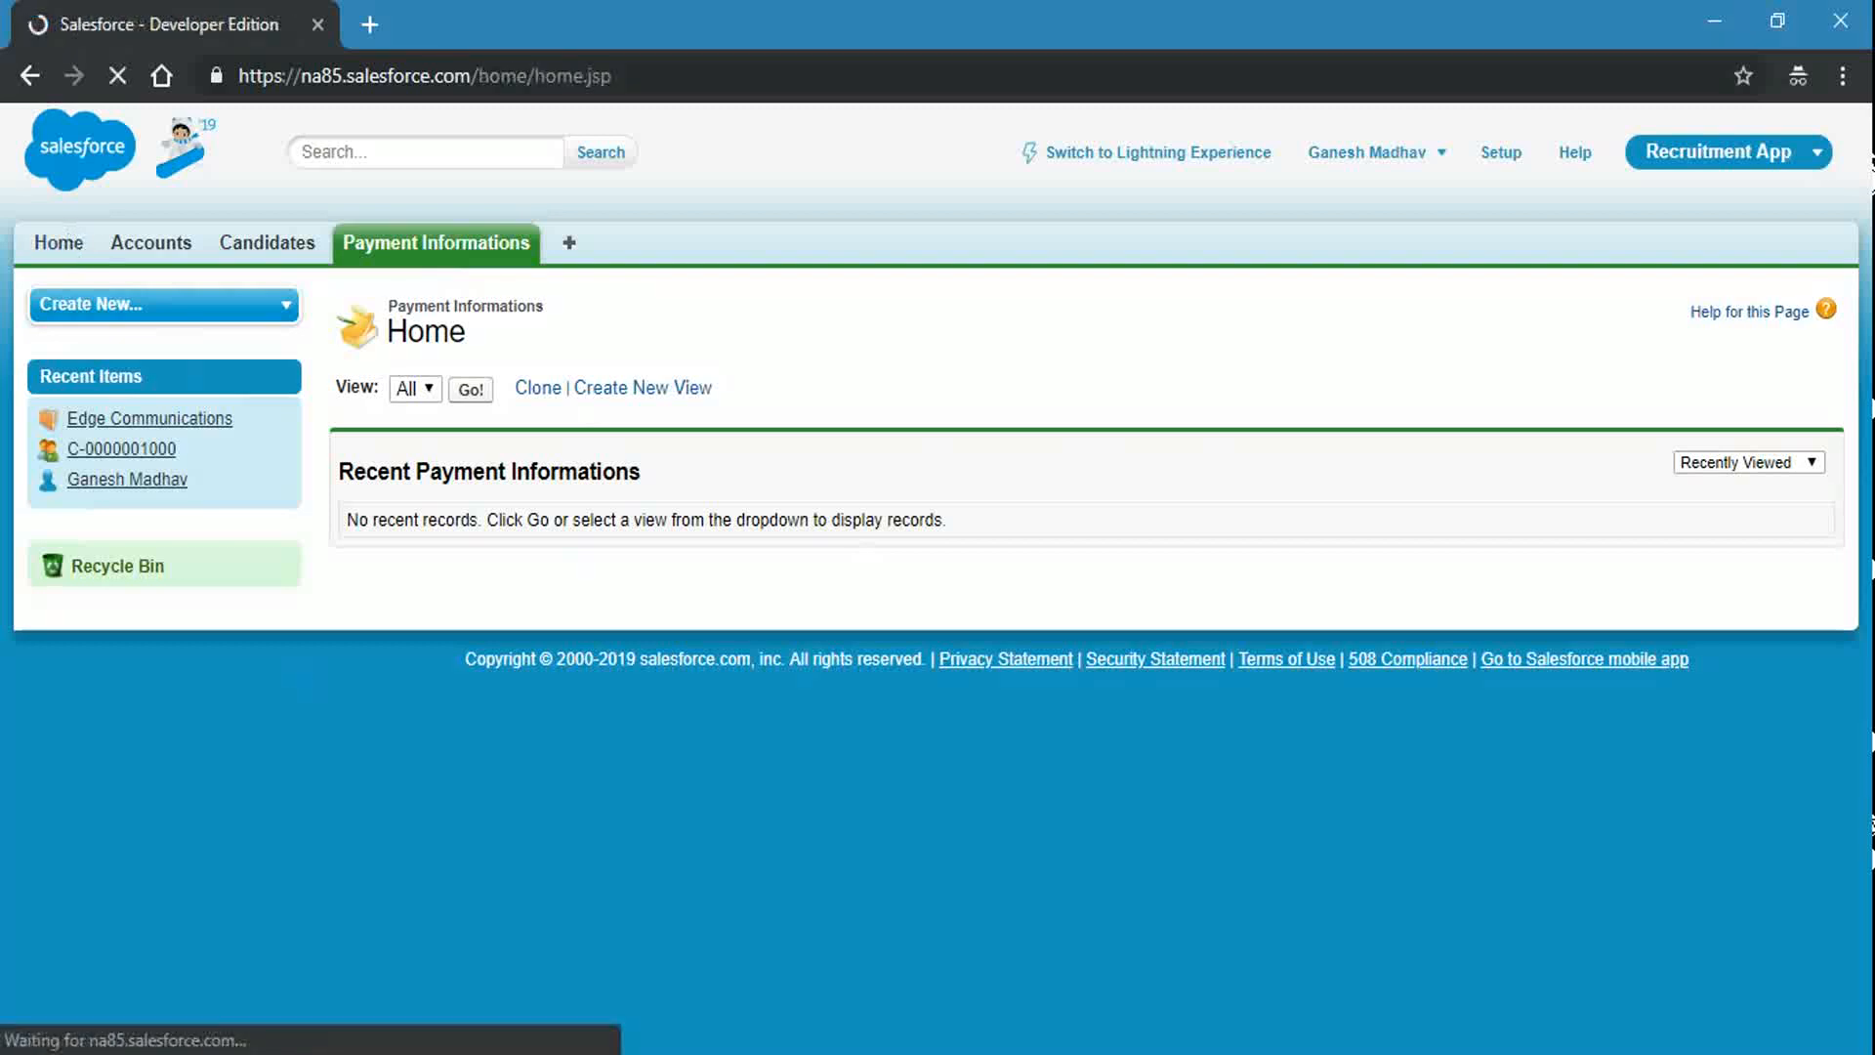
pyautogui.click(553, 959)
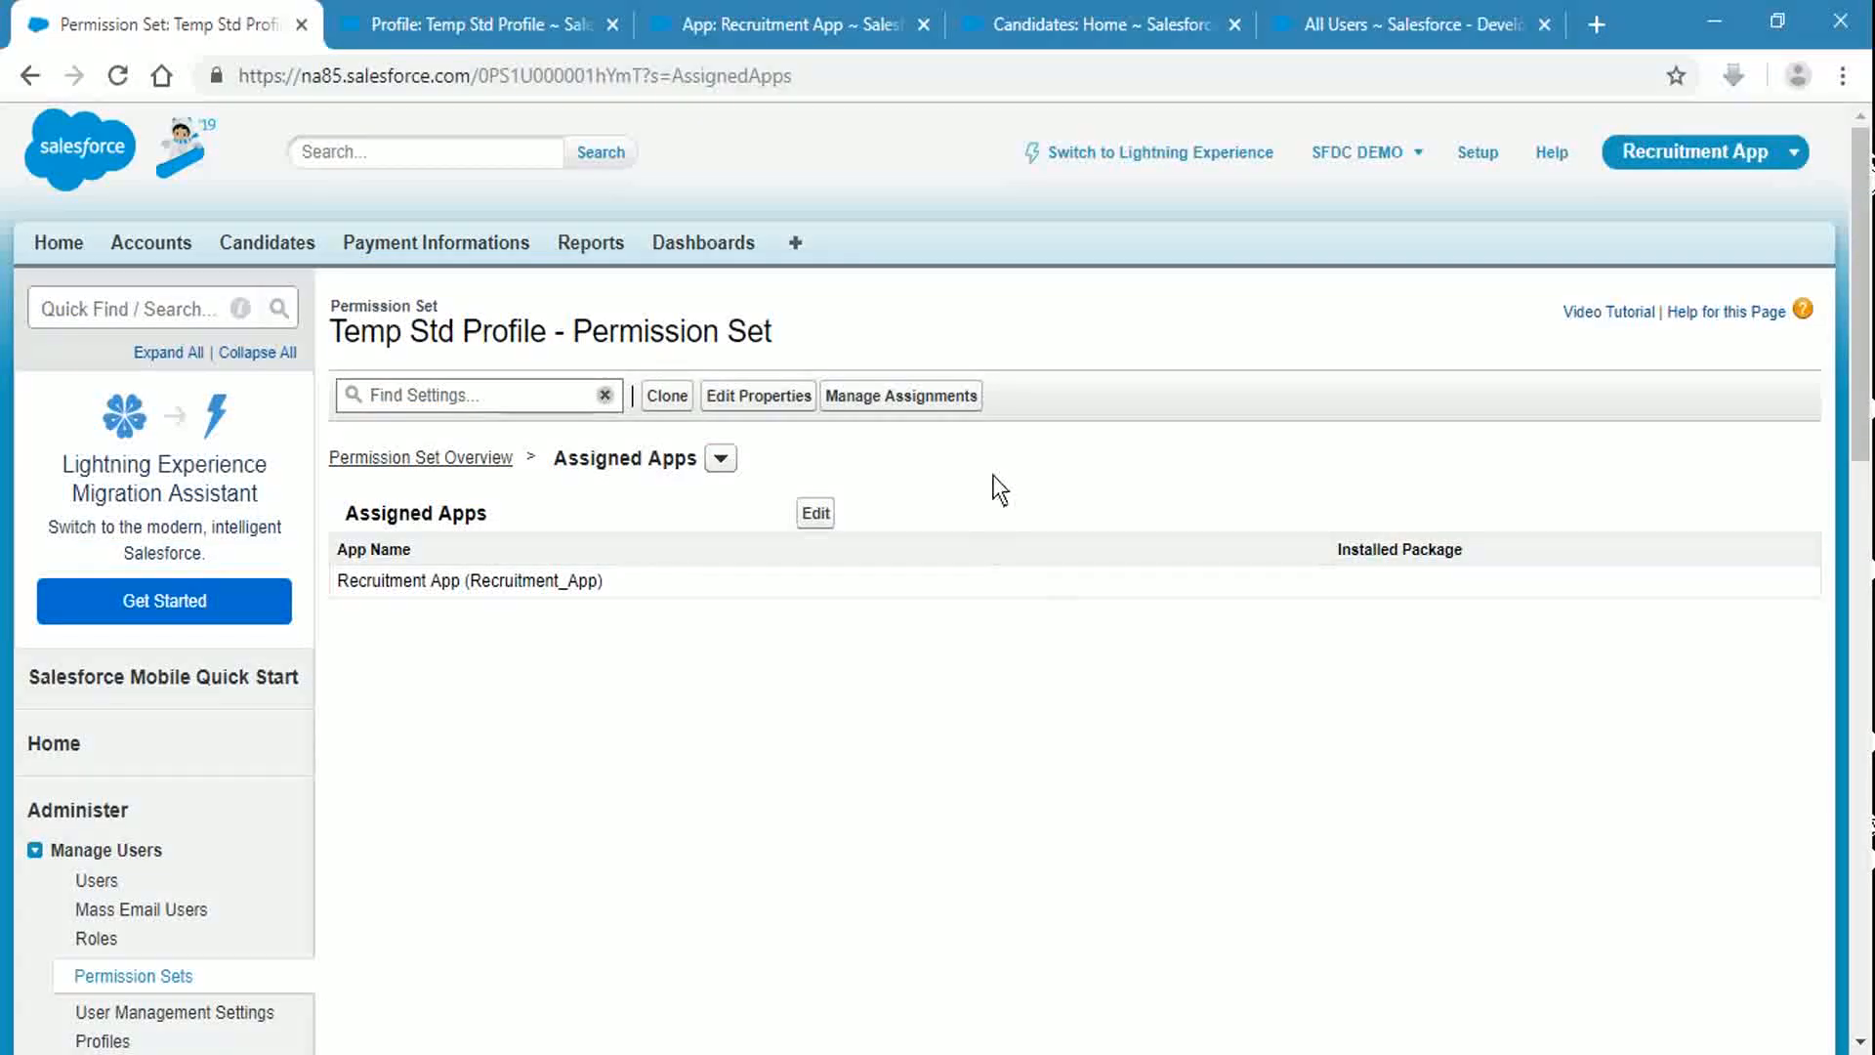
pyautogui.click(455, 466)
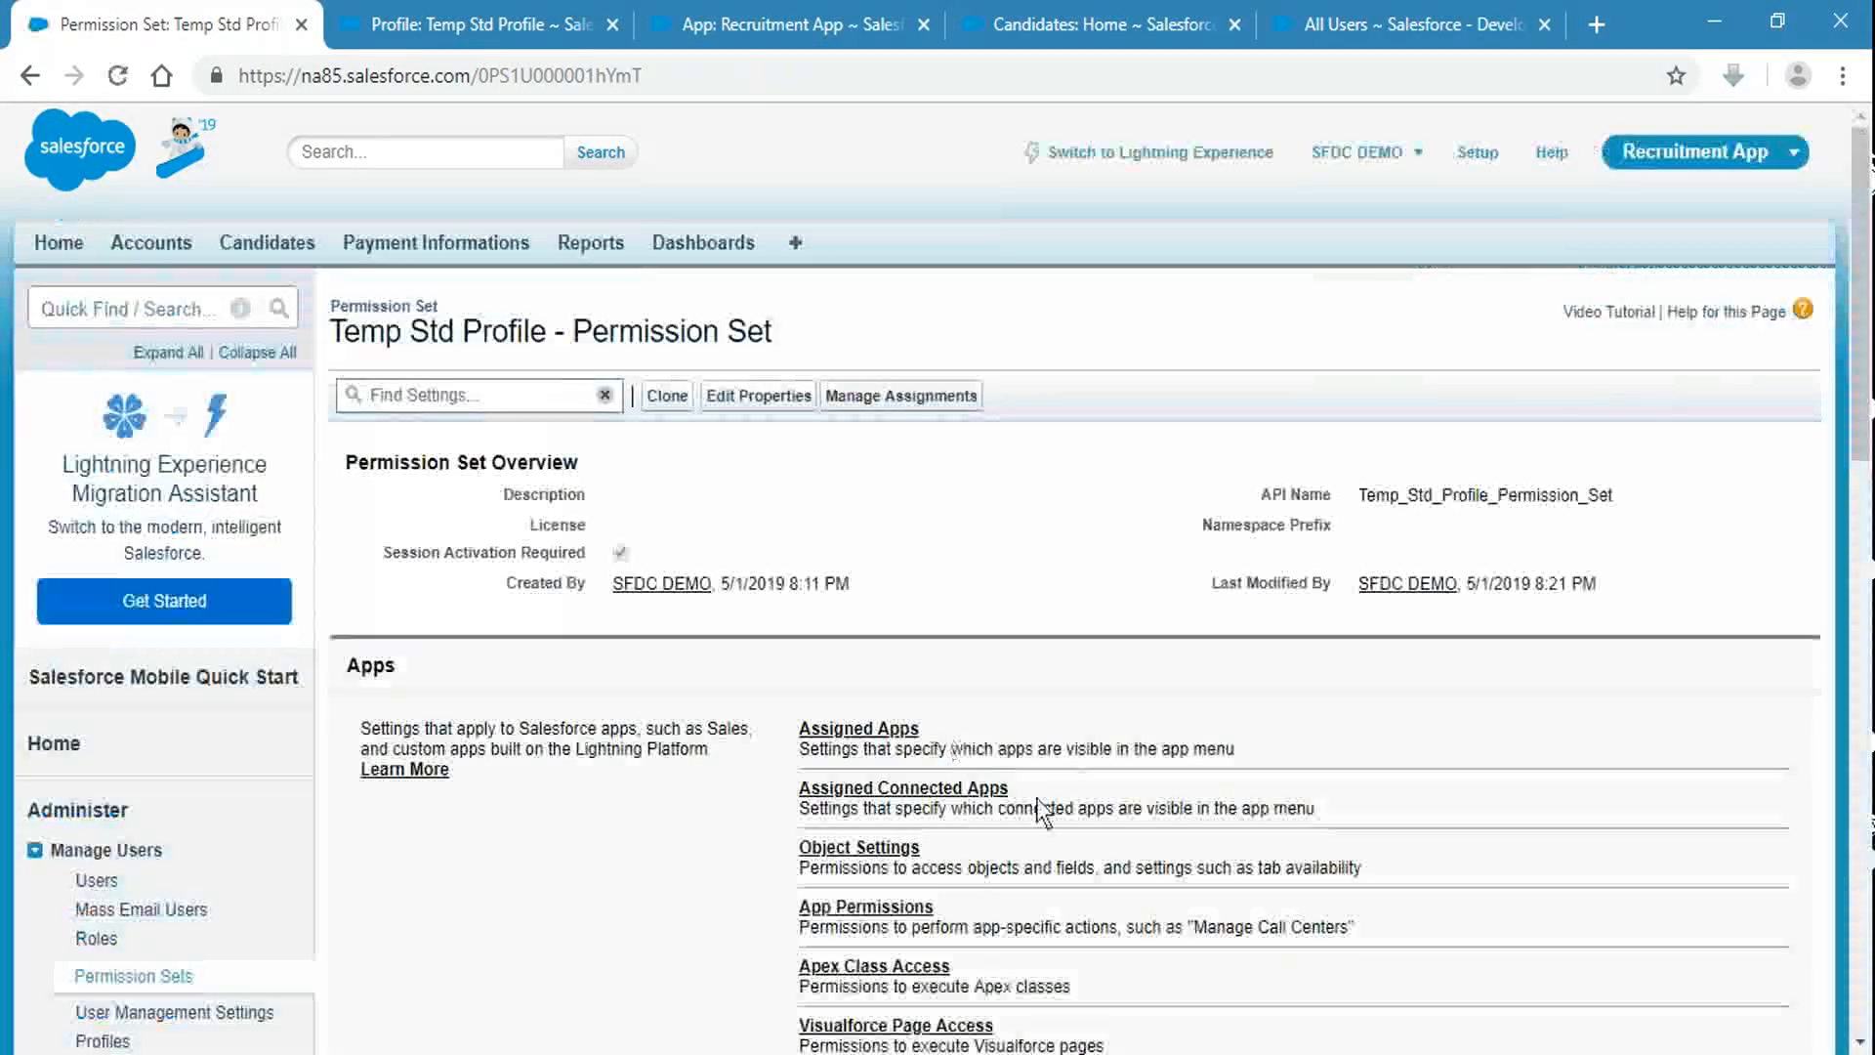
# Review the Temp Std Profile permission set's System Permissions, then open Manage Users > Users
pyautogui.scroll(-1, 1305, 833)
pyautogui.scroll(-3, 1298, 819)
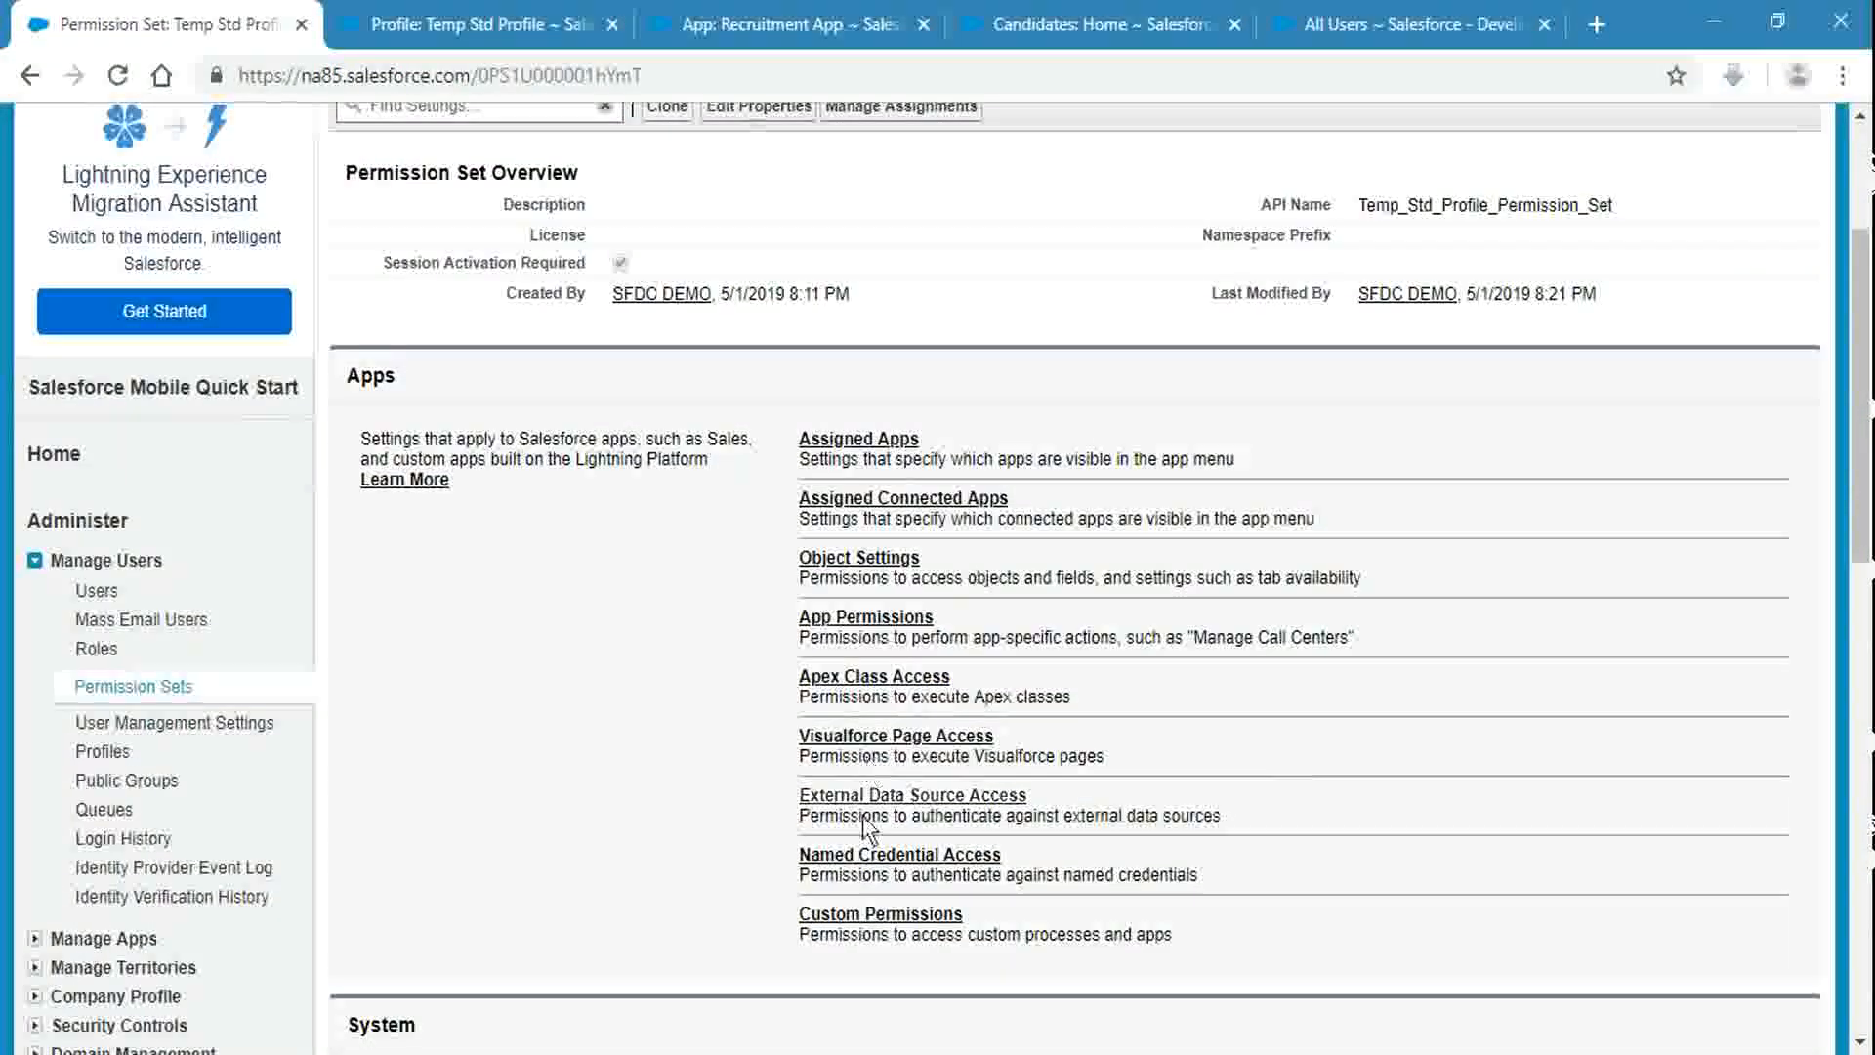
pyautogui.scroll(-5, 1313, 767)
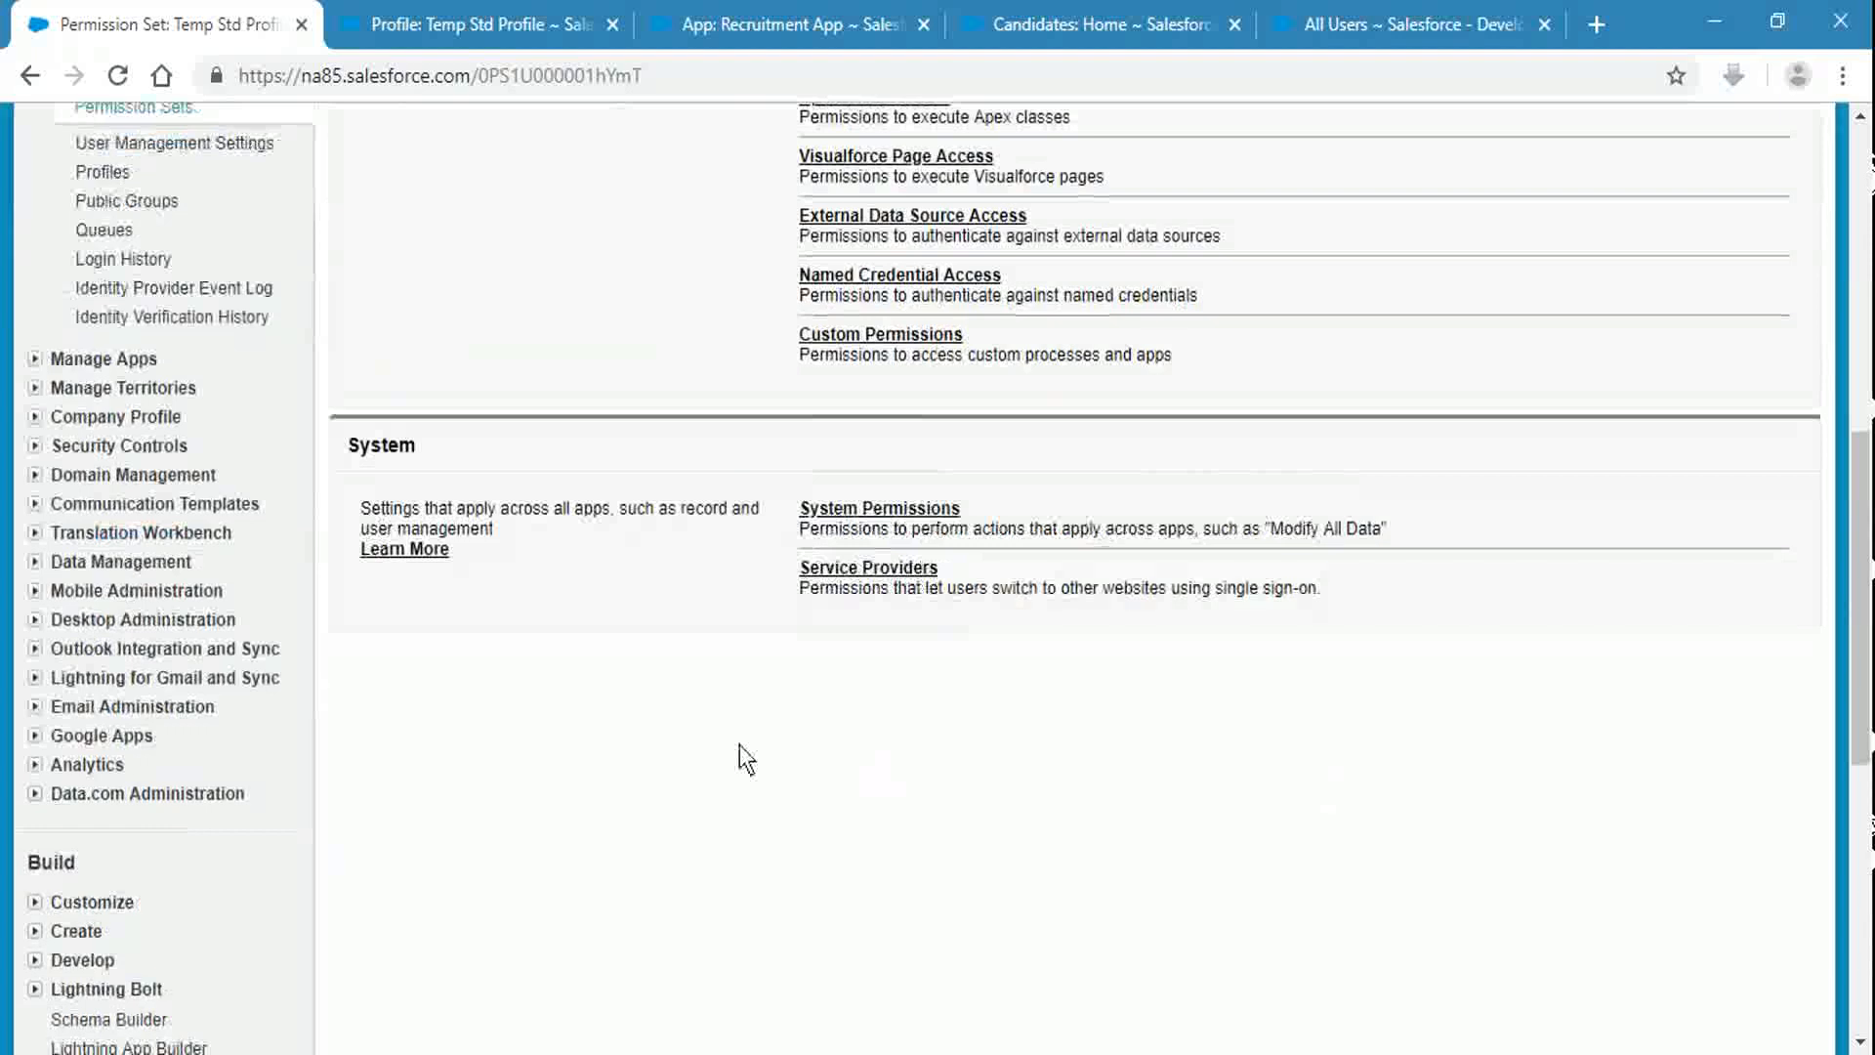
pyautogui.click(873, 510)
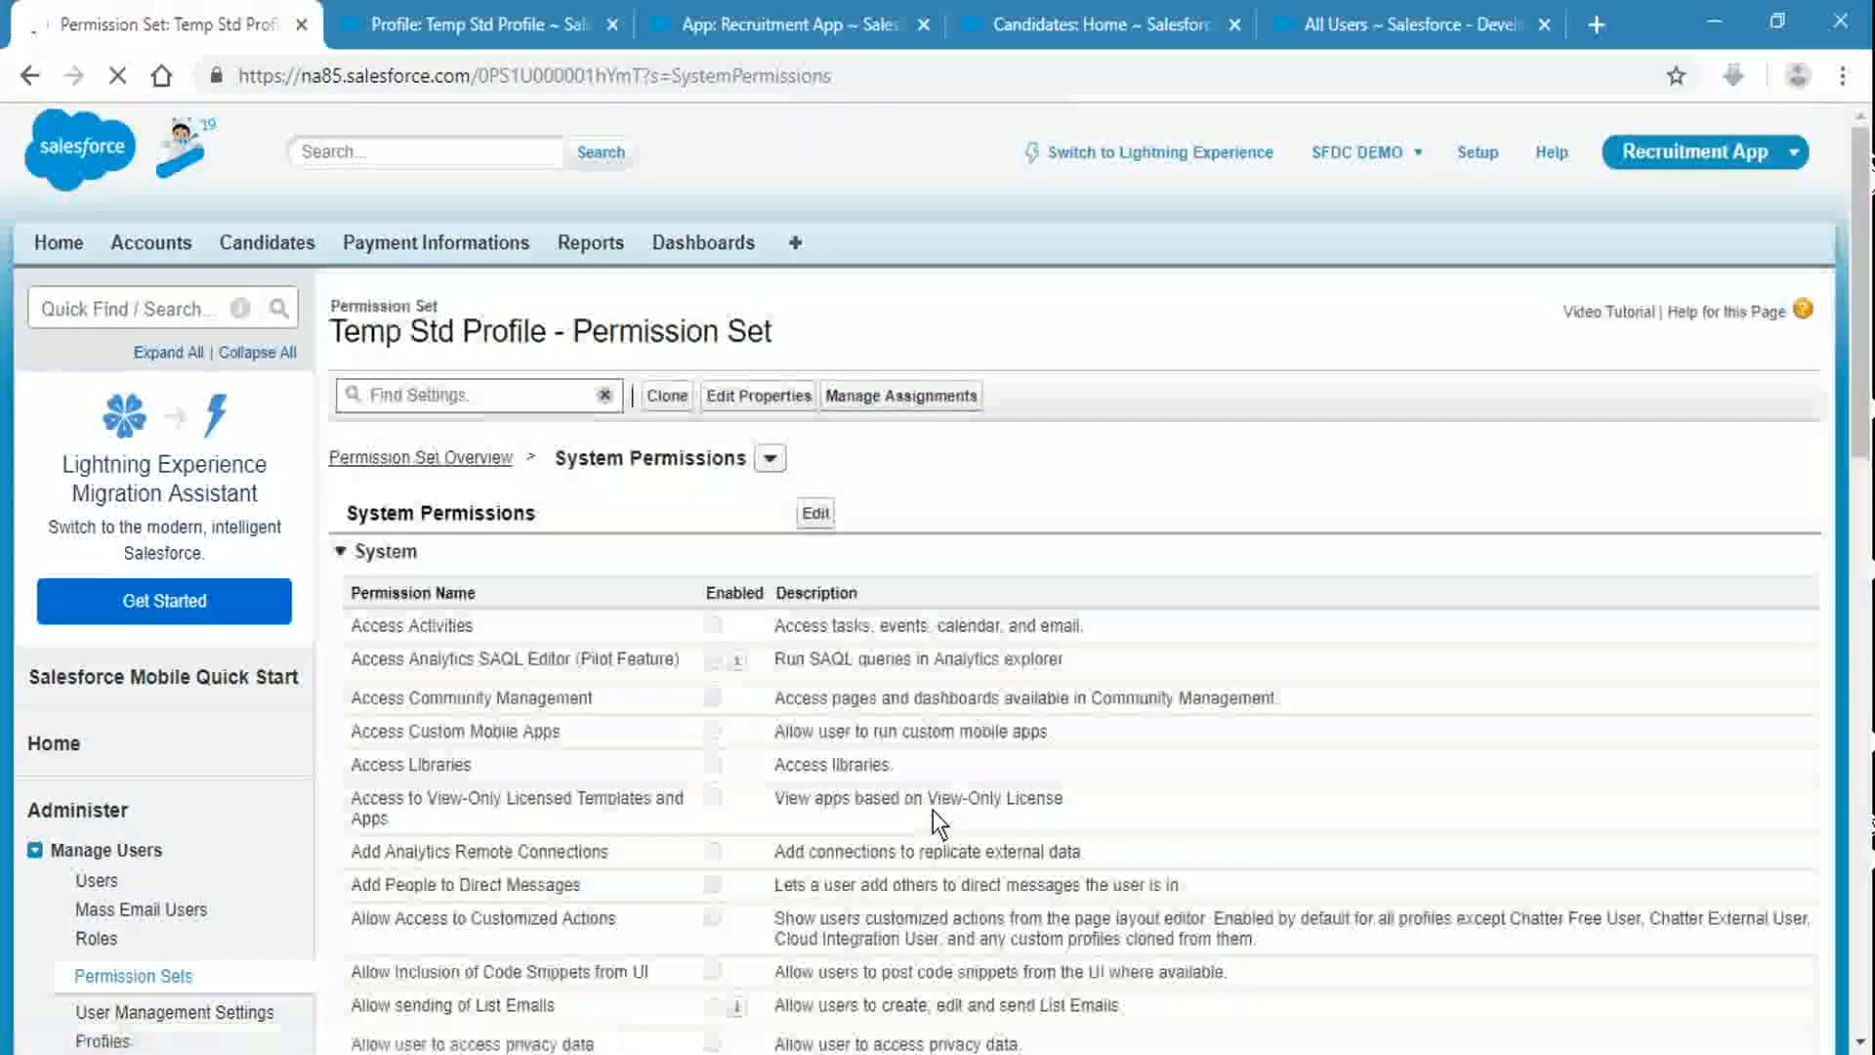
pyautogui.scroll(-3, 1027, 669)
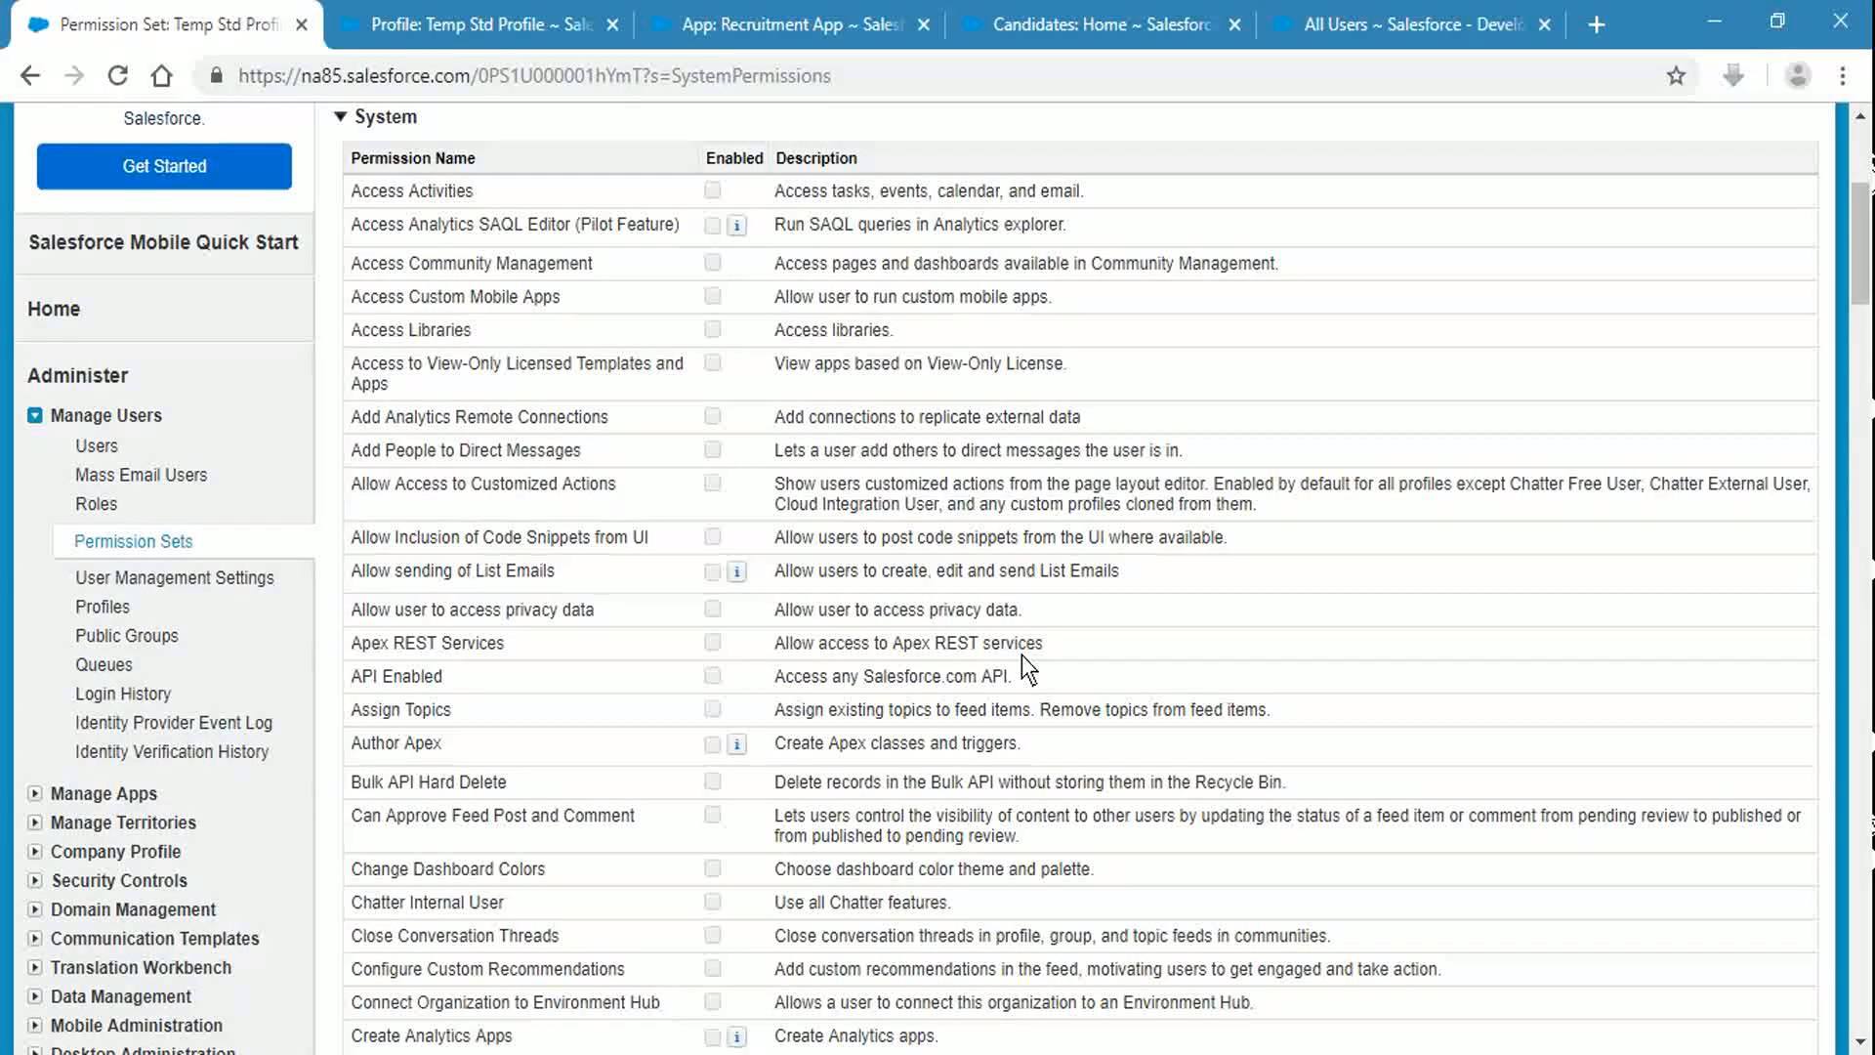
pyautogui.scroll(5, 1023, 651)
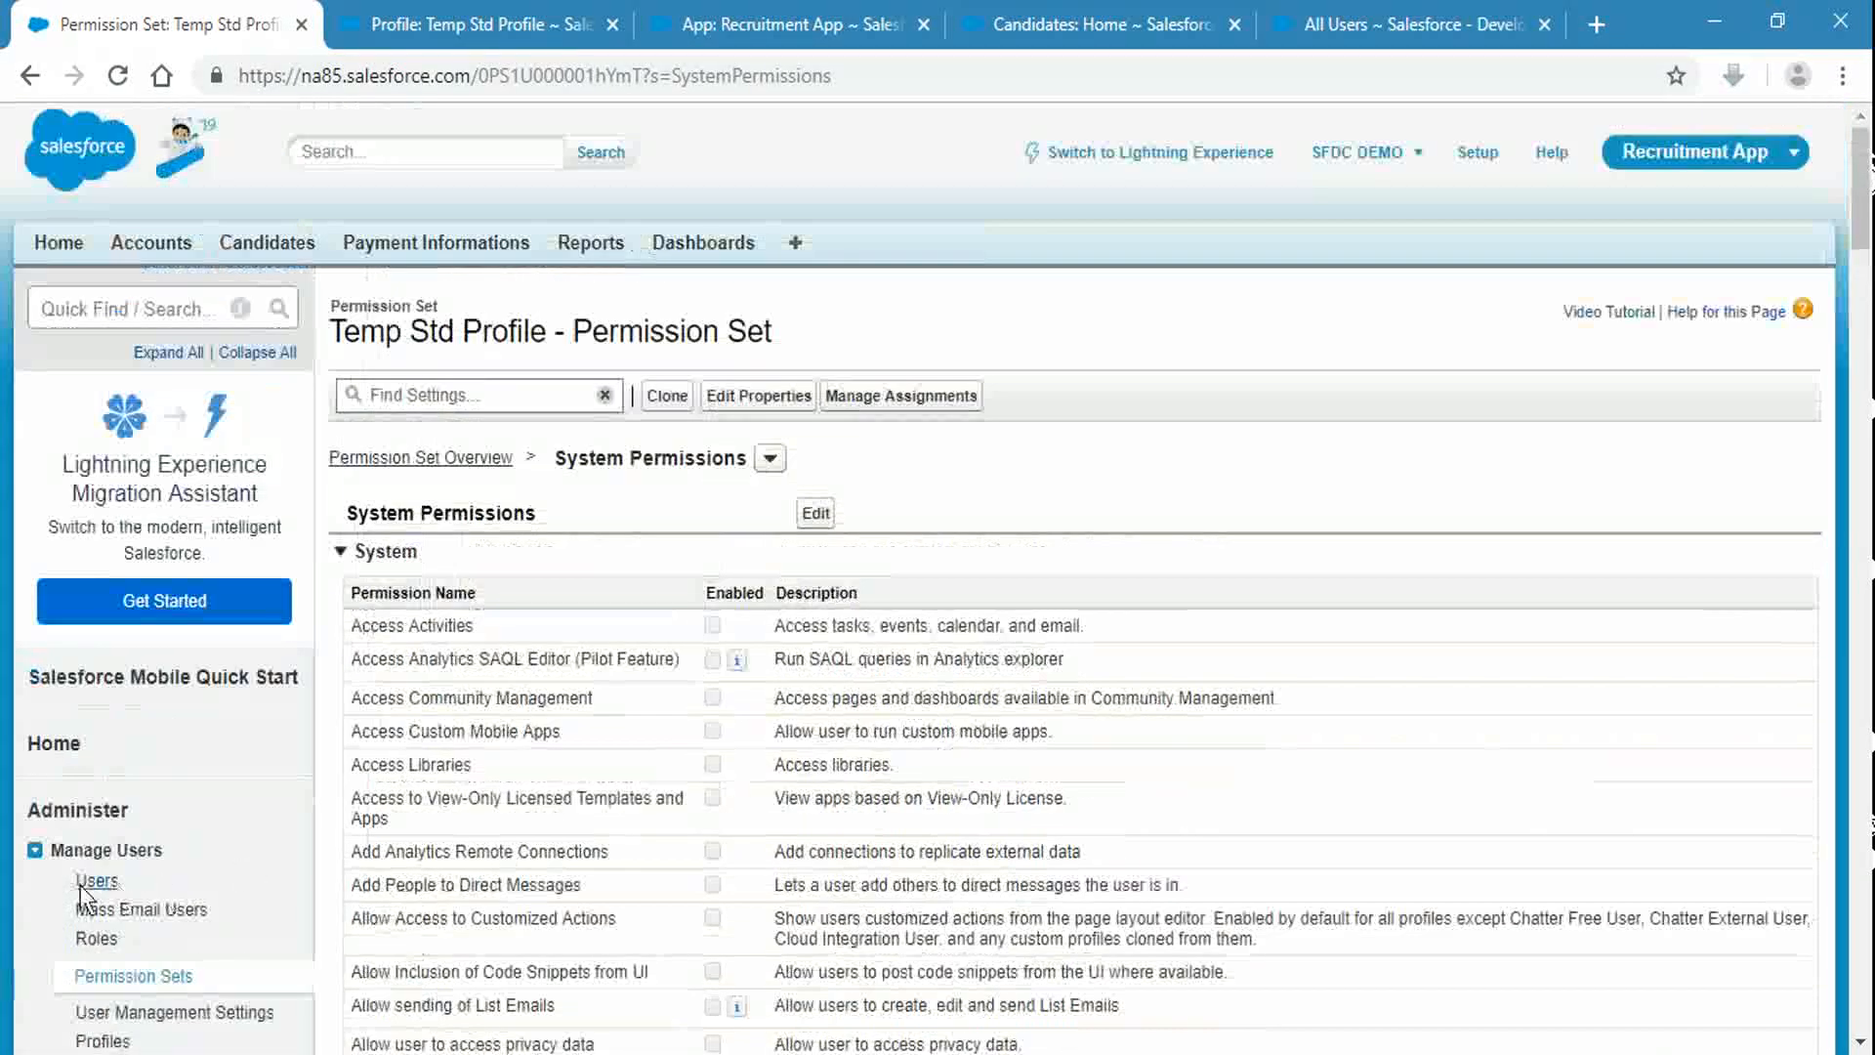
pyautogui.click(78, 883)
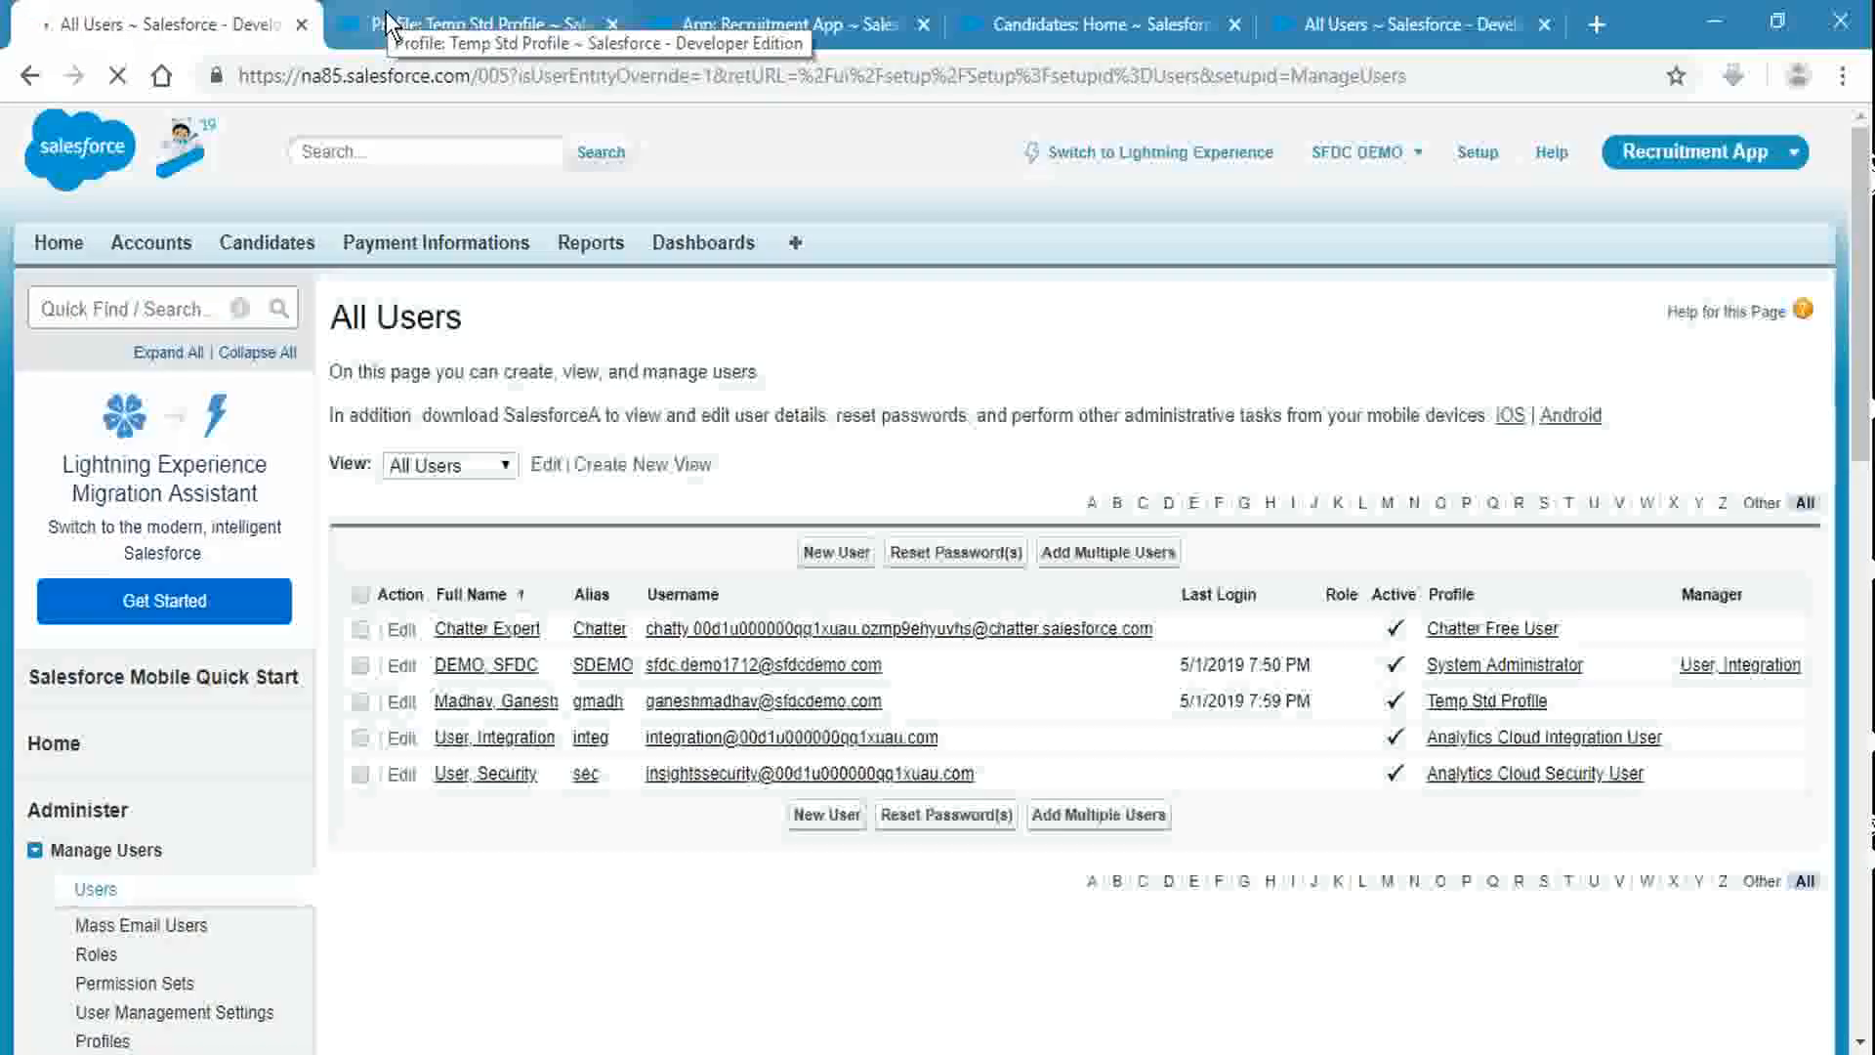
# Close the 'Profile: Temp Std Profile' browser tab, leaving the All Users list showing
pyautogui.middleClick(388, 23)
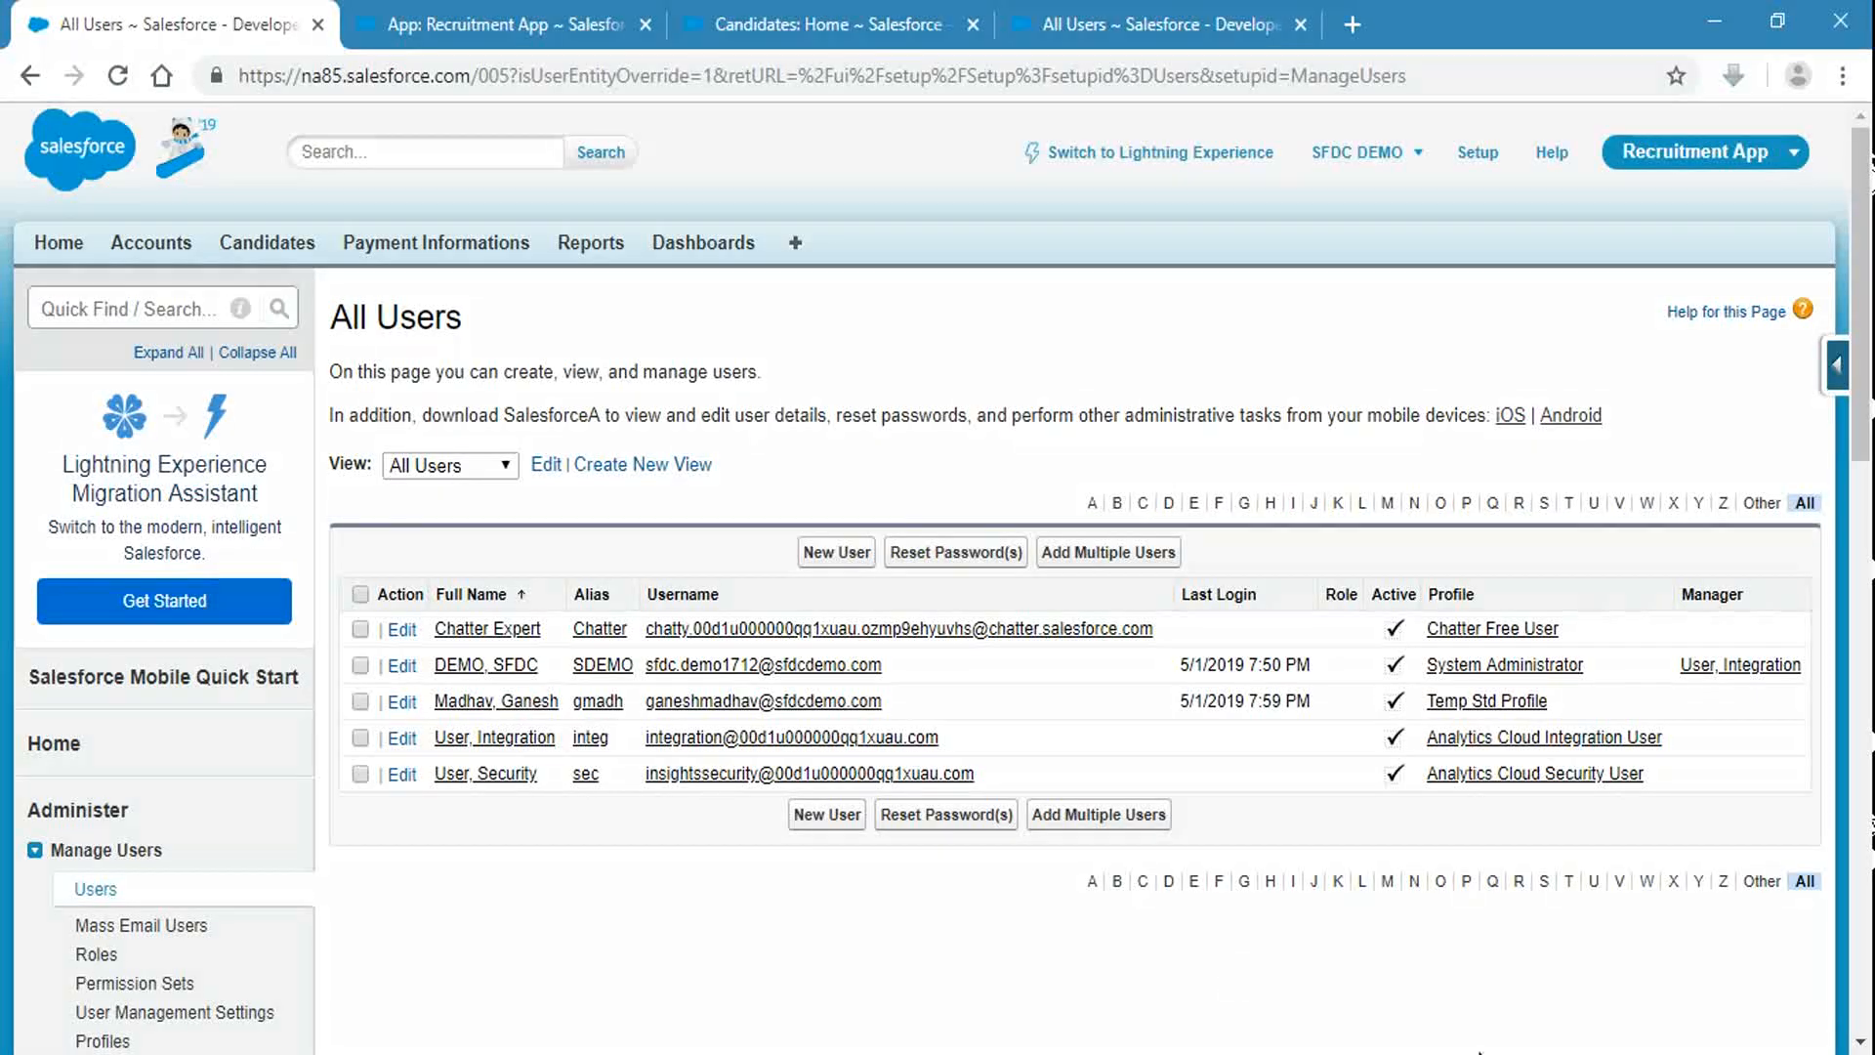
pyautogui.click(1597, 1035)
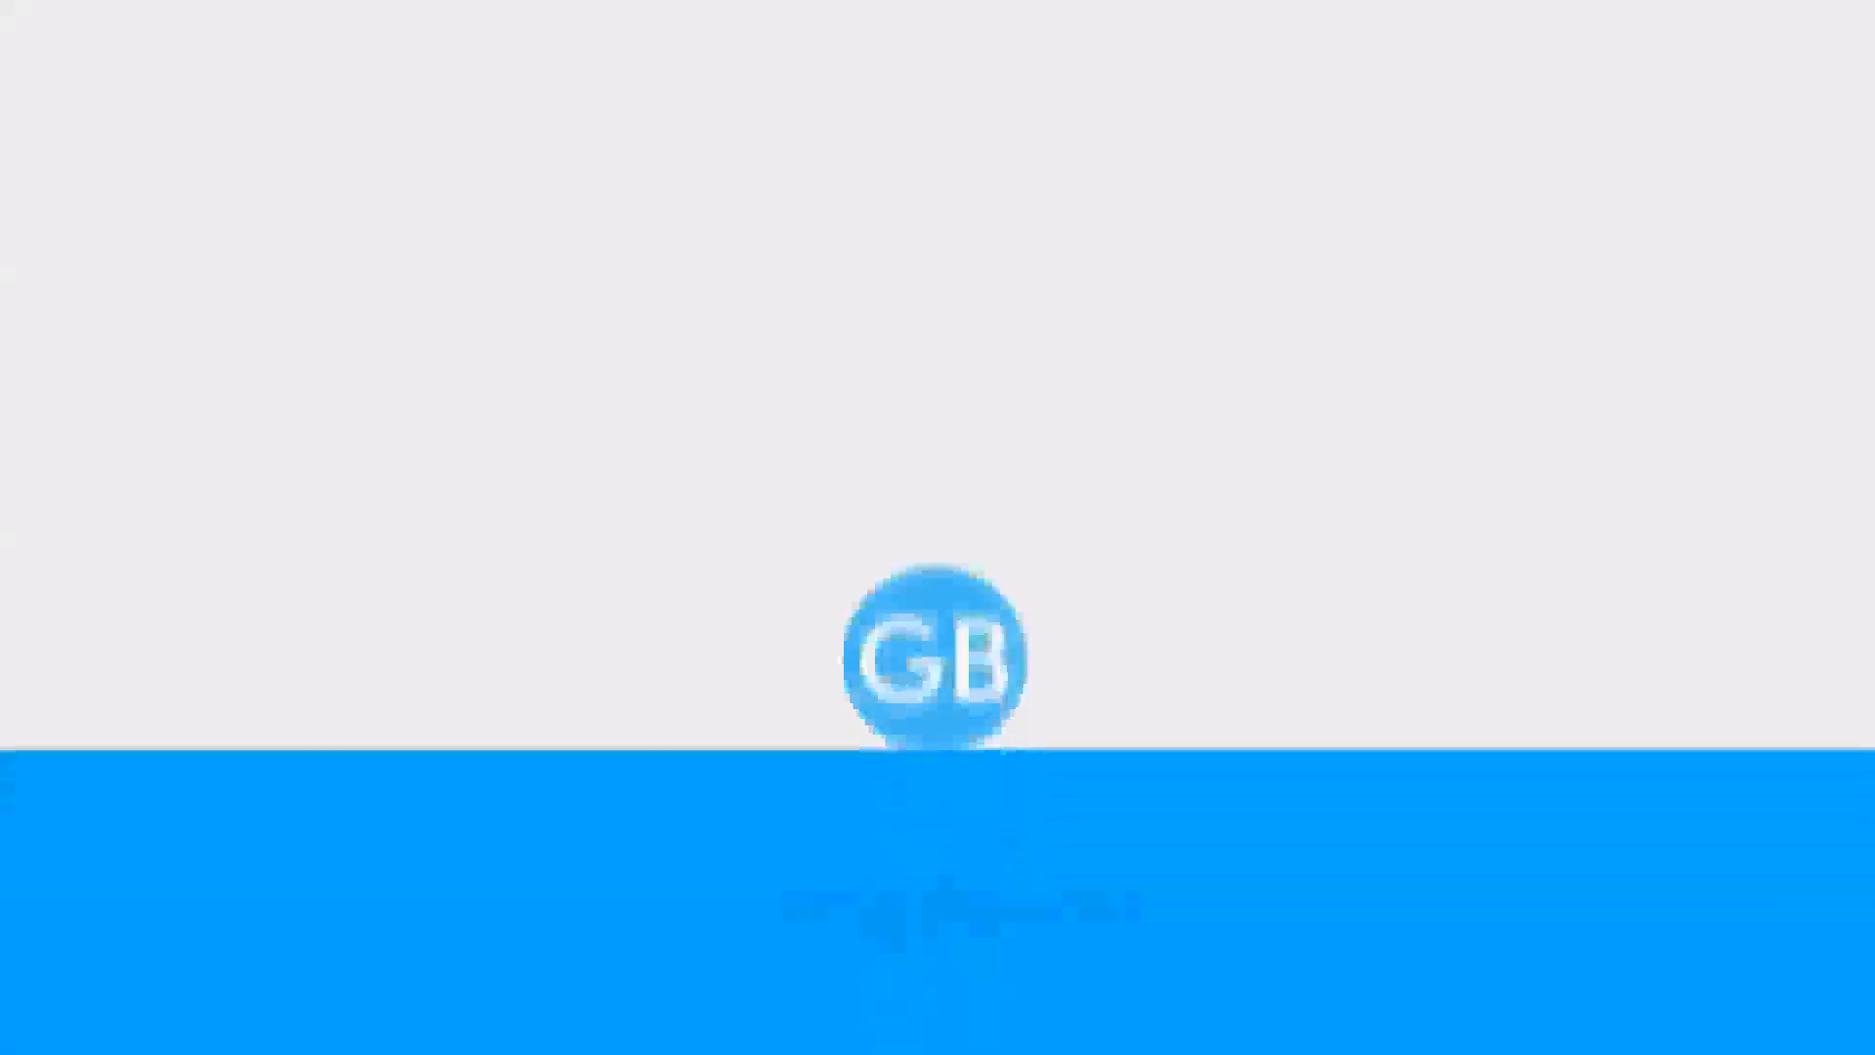